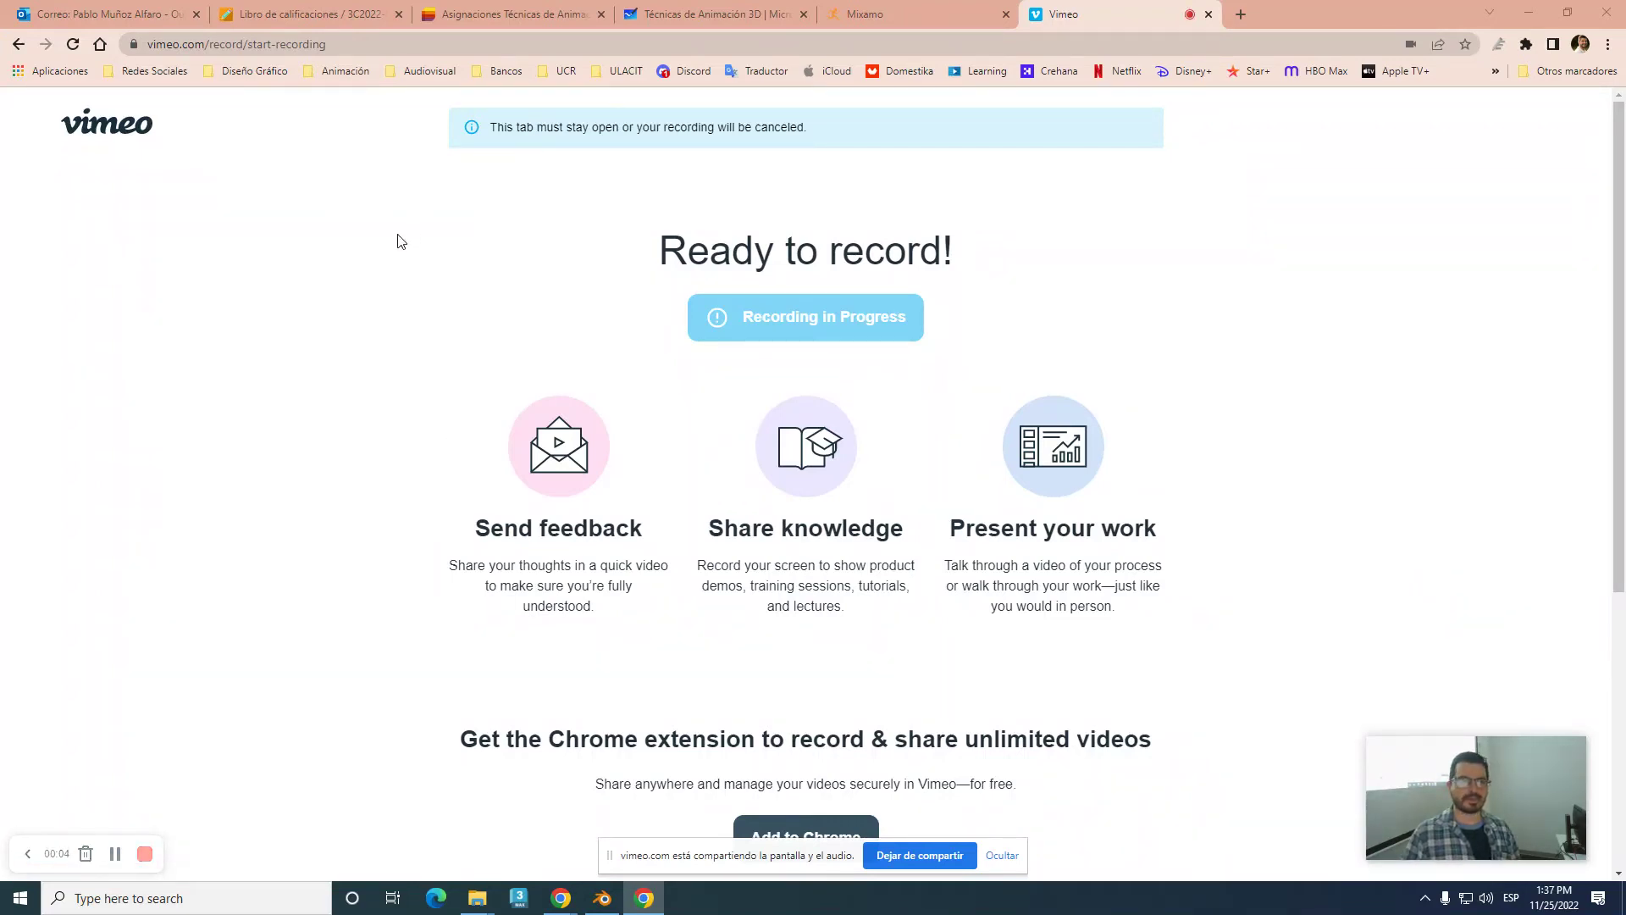
- In the Técnicas de Animación 3D whiteboard, nudge the dancing-man photo slightly lower
{"action": "left_click", "coordinate": [719, 17]}
{"action": "scroll", "coordinate": [846, 415], "scroll_direction": "down", "scroll_amount": 1, "text": "ctrl"}
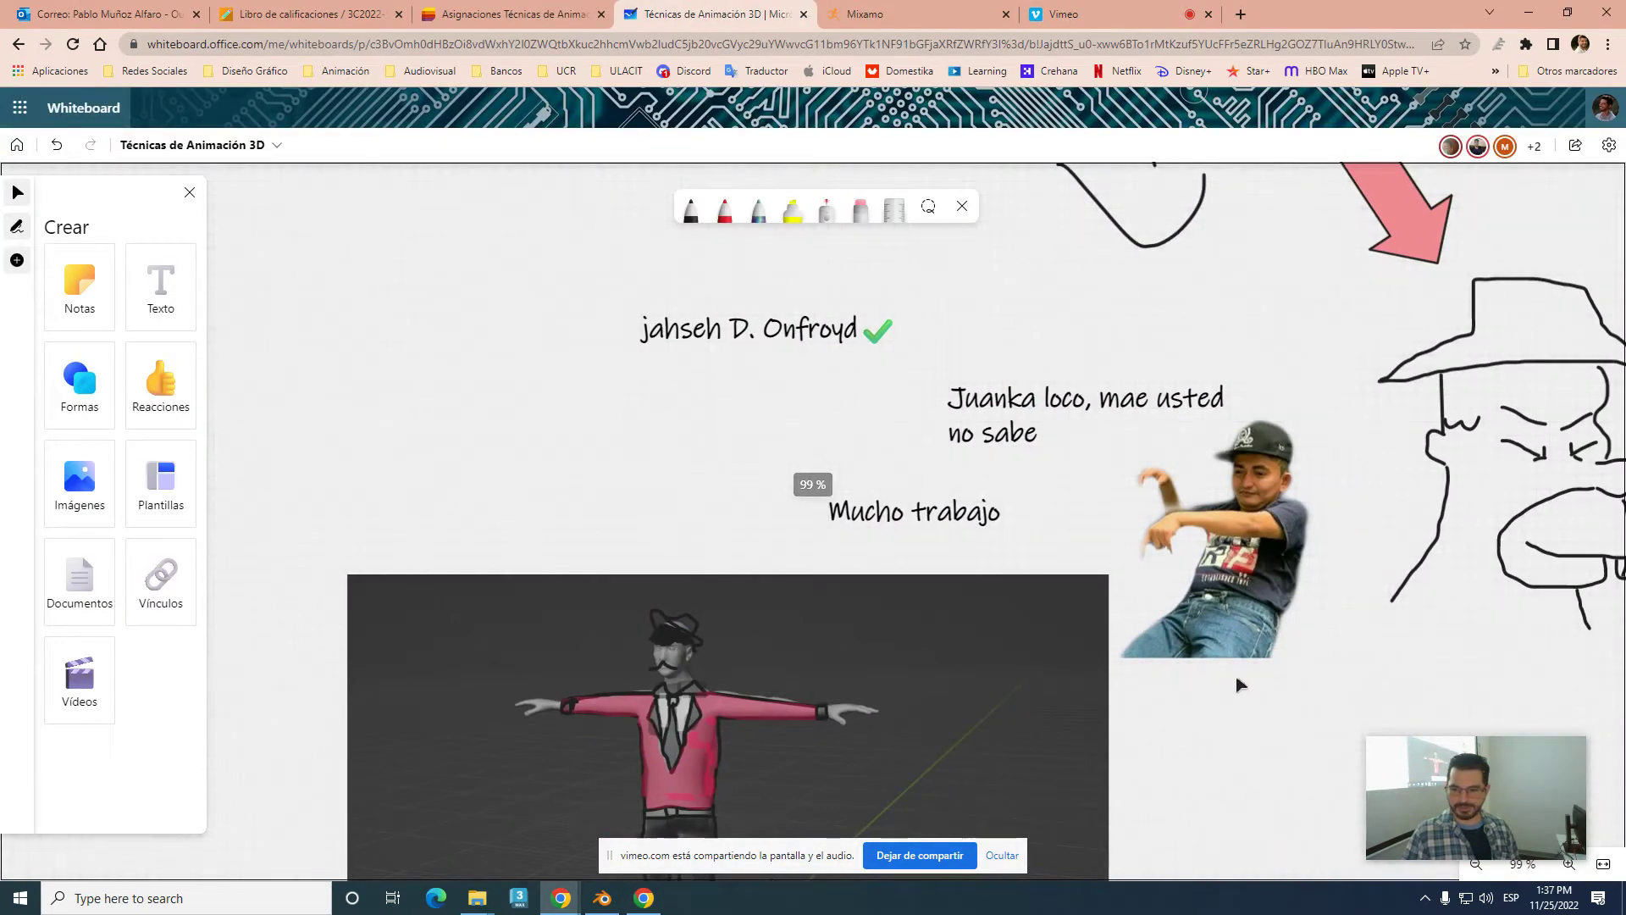
{"action": "left_click_drag", "start_coordinate": [1276, 572], "coordinate": [1277, 610]}
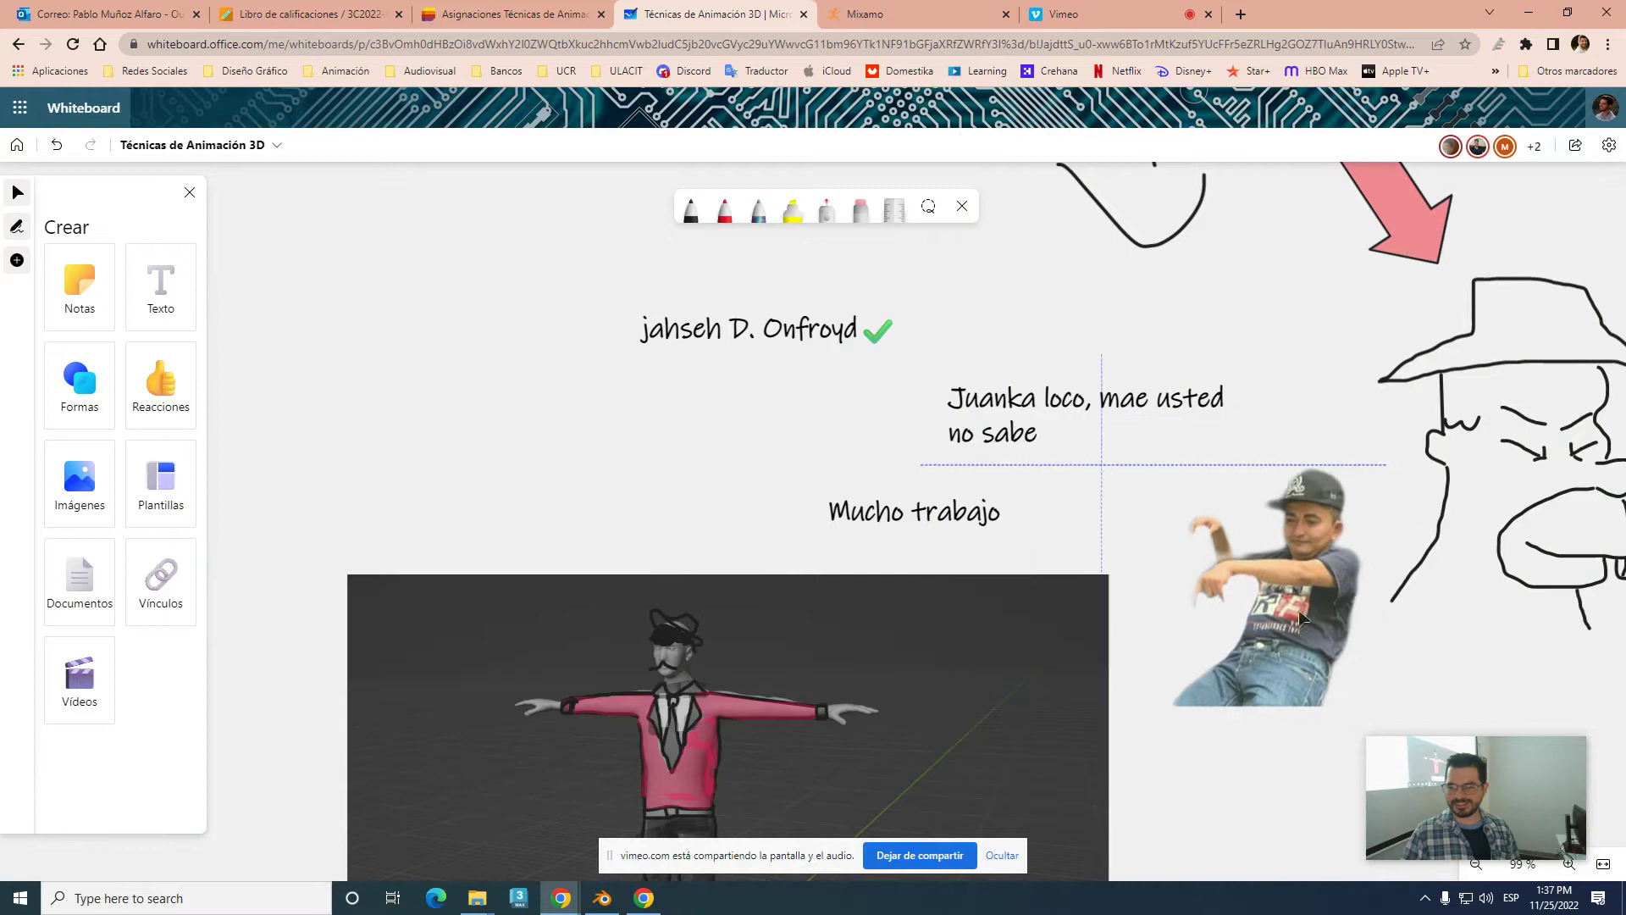
{"action": "scroll", "coordinate": [1293, 591], "scroll_direction": "down", "scroll_amount": 3, "text": "ctrl"}
{"action": "scroll", "coordinate": [1294, 590], "scroll_direction": "down", "scroll_amount": 2, "text": "ctrl"}
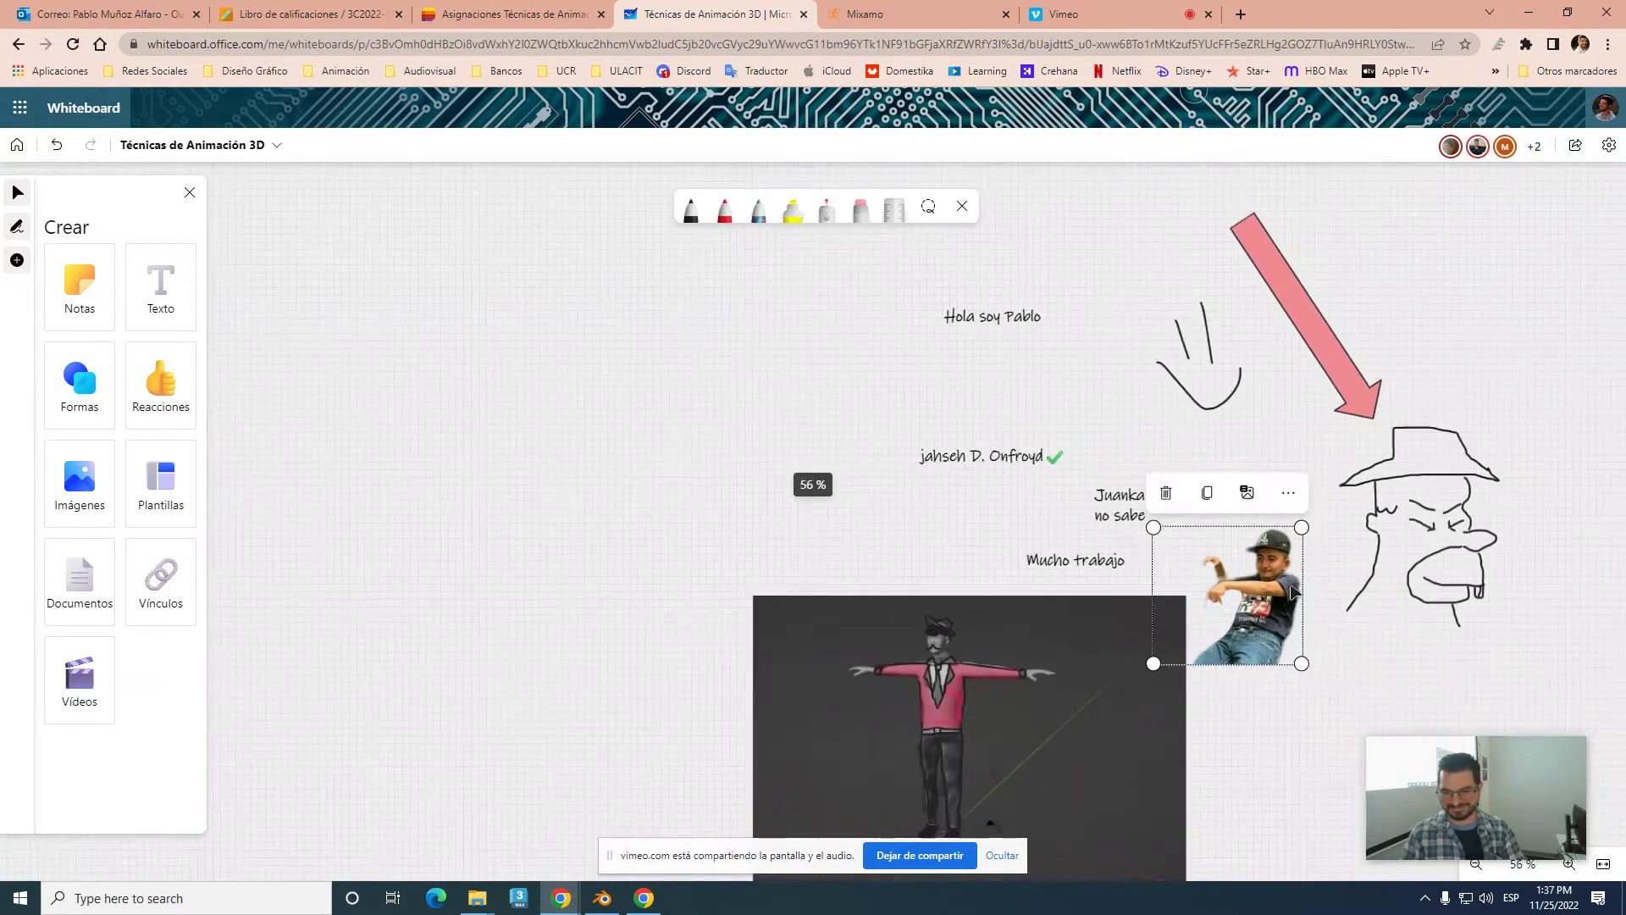
{"action": "left_click", "coordinate": [1197, 524]}
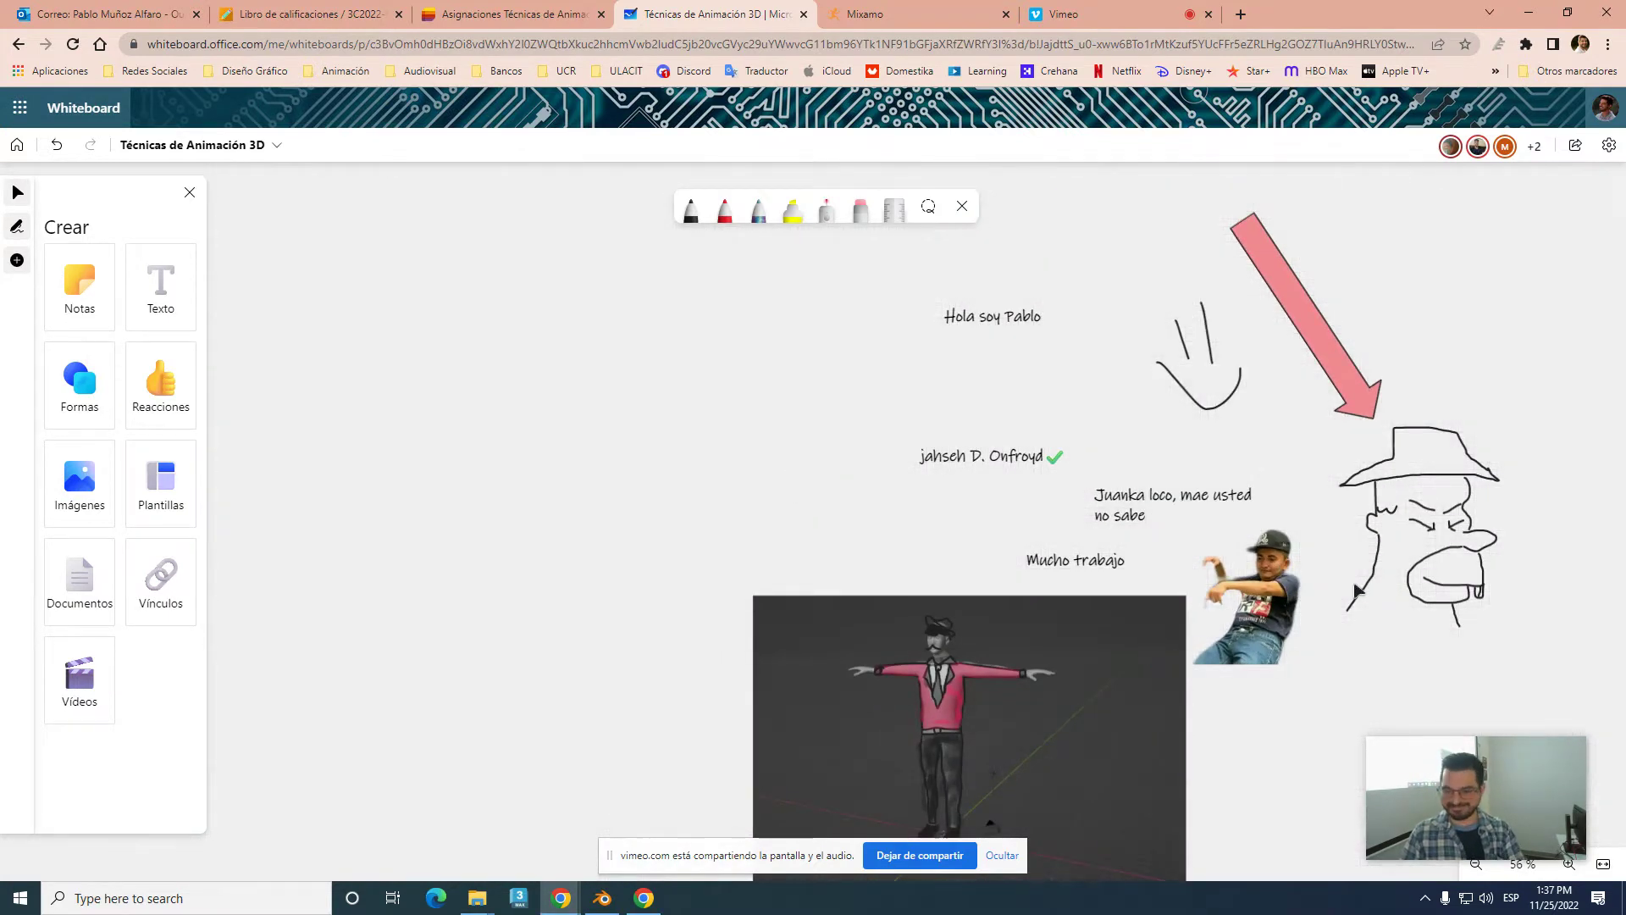
- Place the dancing-man photo beside the T-pose video on the board
{"action": "scroll", "coordinate": [1169, 542], "scroll_direction": "right", "scroll_amount": 2}
{"action": "scroll", "coordinate": [1101, 584], "scroll_direction": "right", "scroll_amount": 2}
{"action": "scroll", "coordinate": [1066, 603], "scroll_direction": "down", "scroll_amount": 1, "text": "ctrl"}
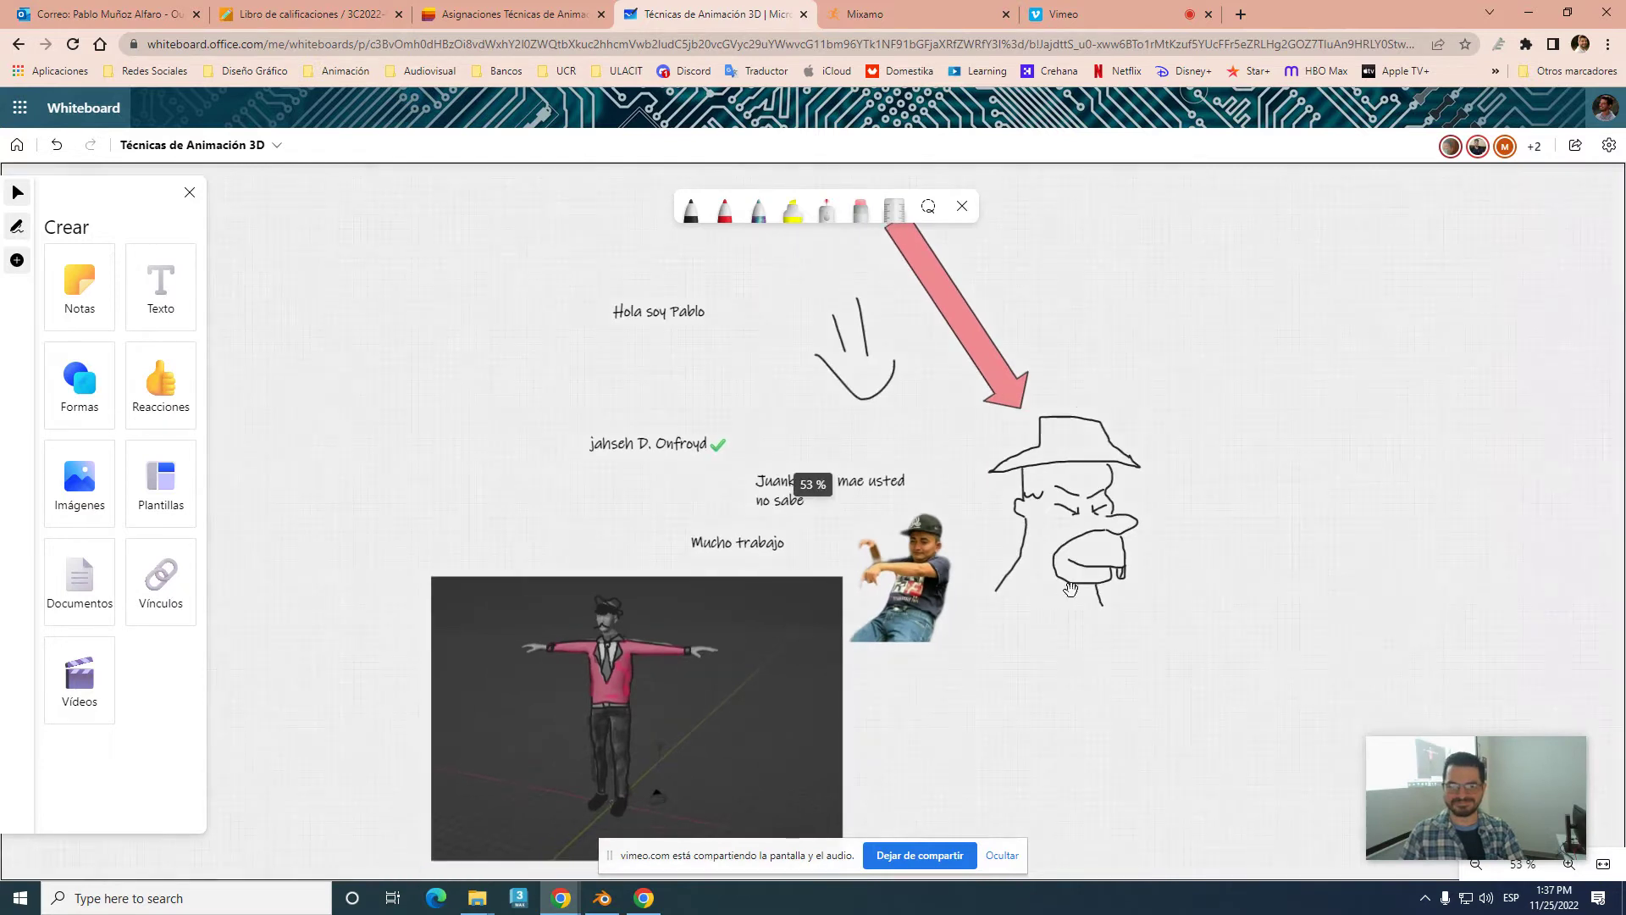
{"action": "scroll", "coordinate": [1069, 588], "scroll_direction": "down", "scroll_amount": 3}
{"action": "left_click_drag", "start_coordinate": [985, 602], "coordinate": [1176, 553]}
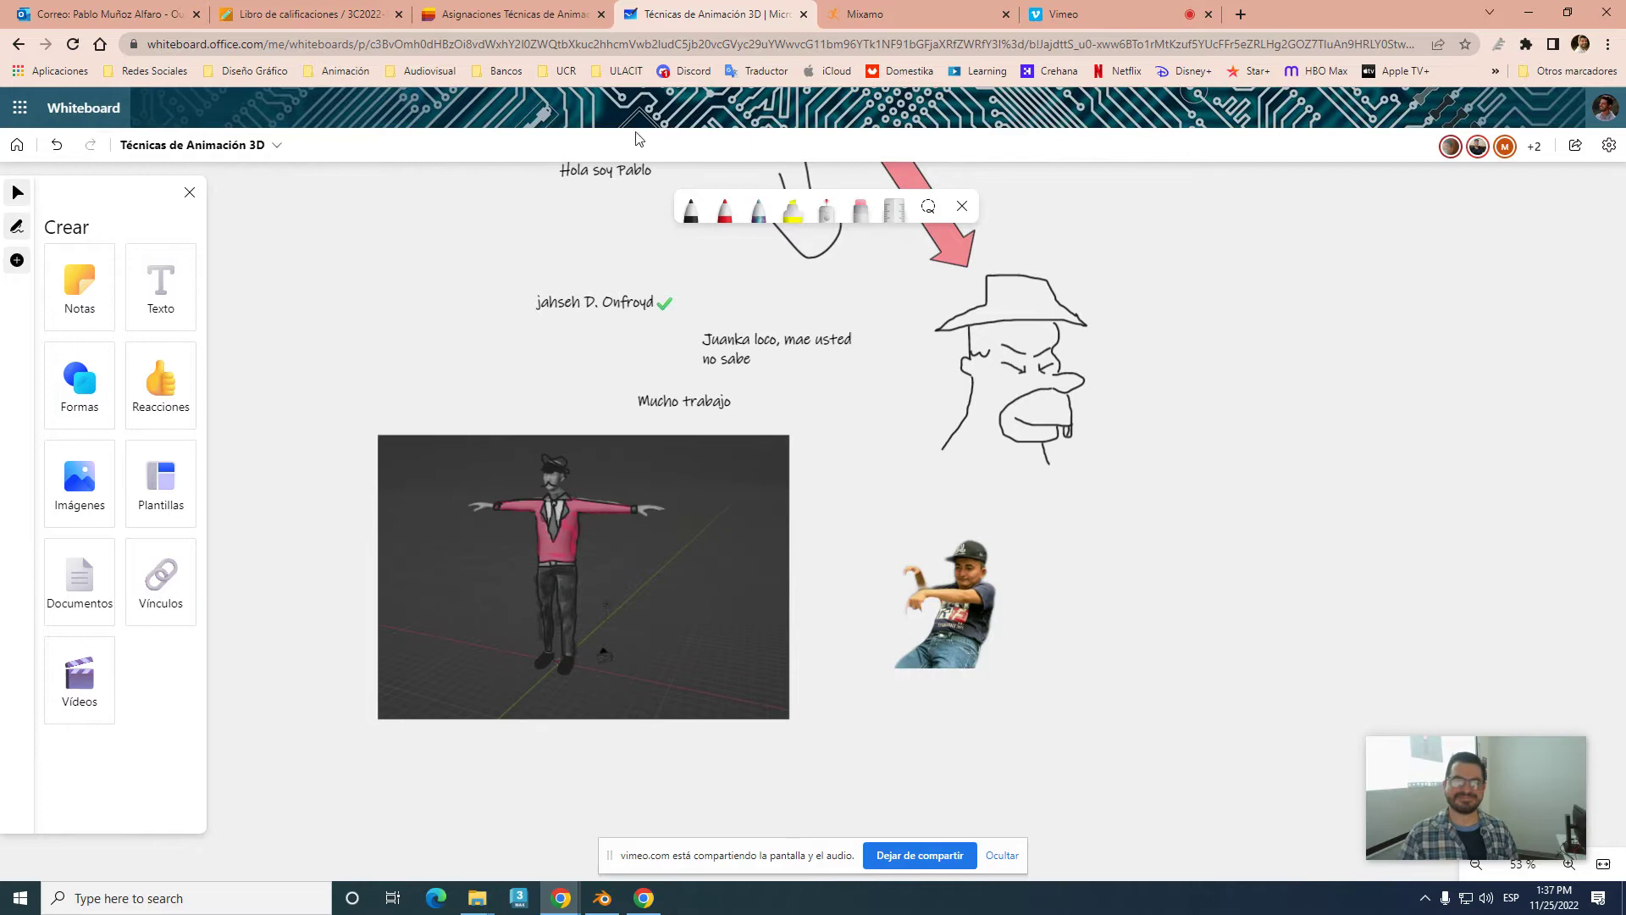
{"action": "left_click", "coordinate": [1528, 12]}
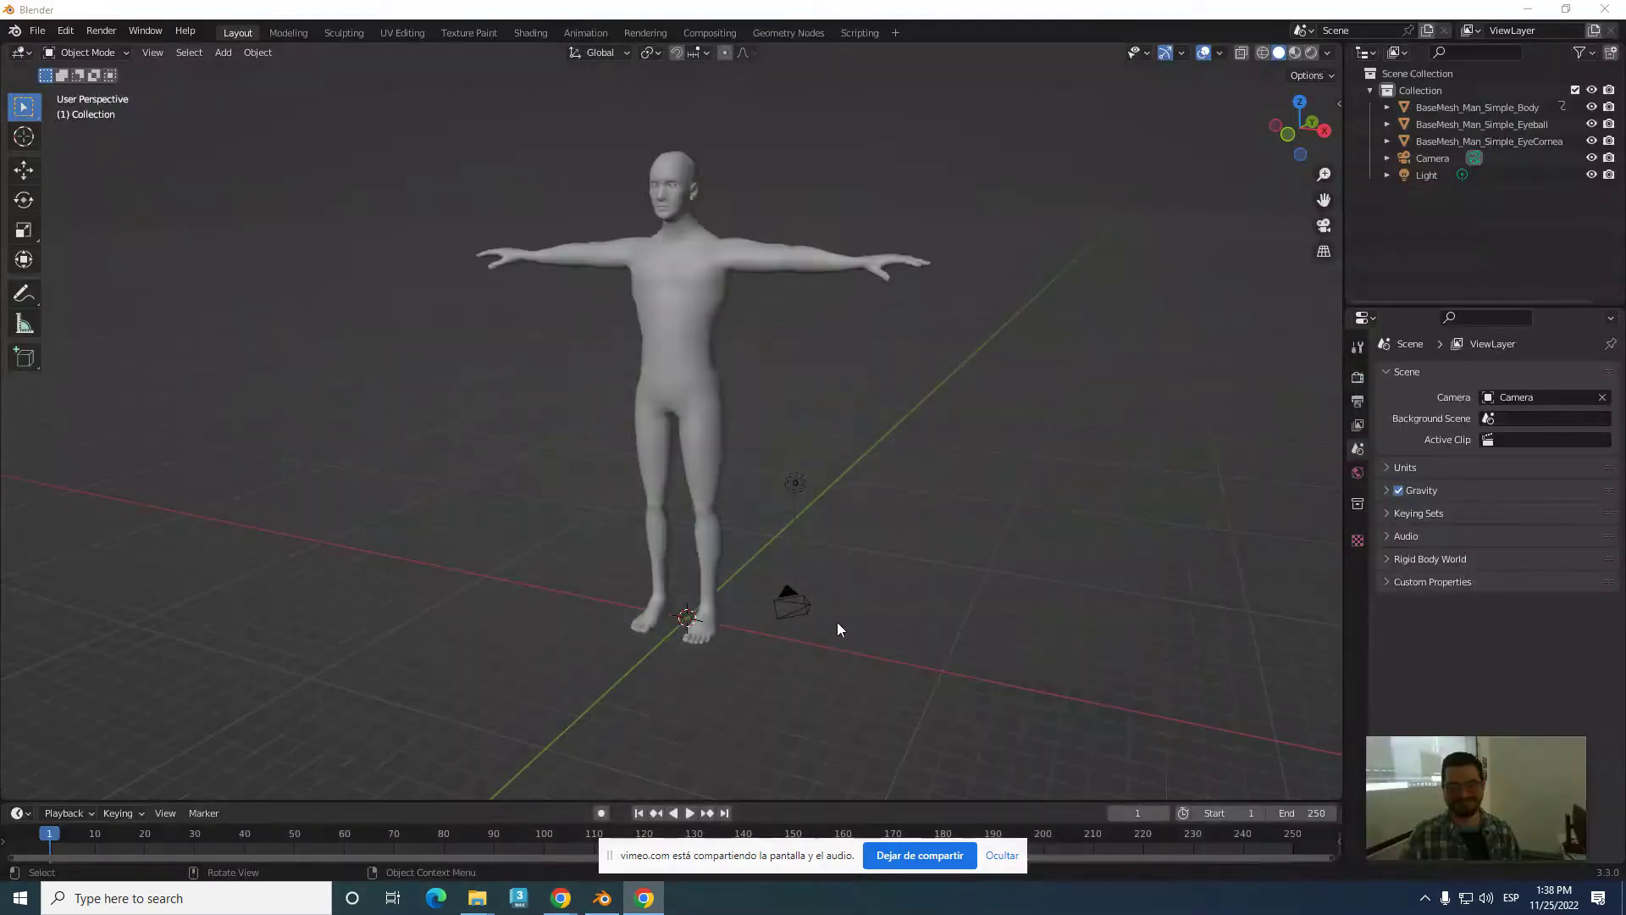
{"action": "scroll", "coordinate": [845, 552], "scroll_direction": "up", "scroll_amount": 2}
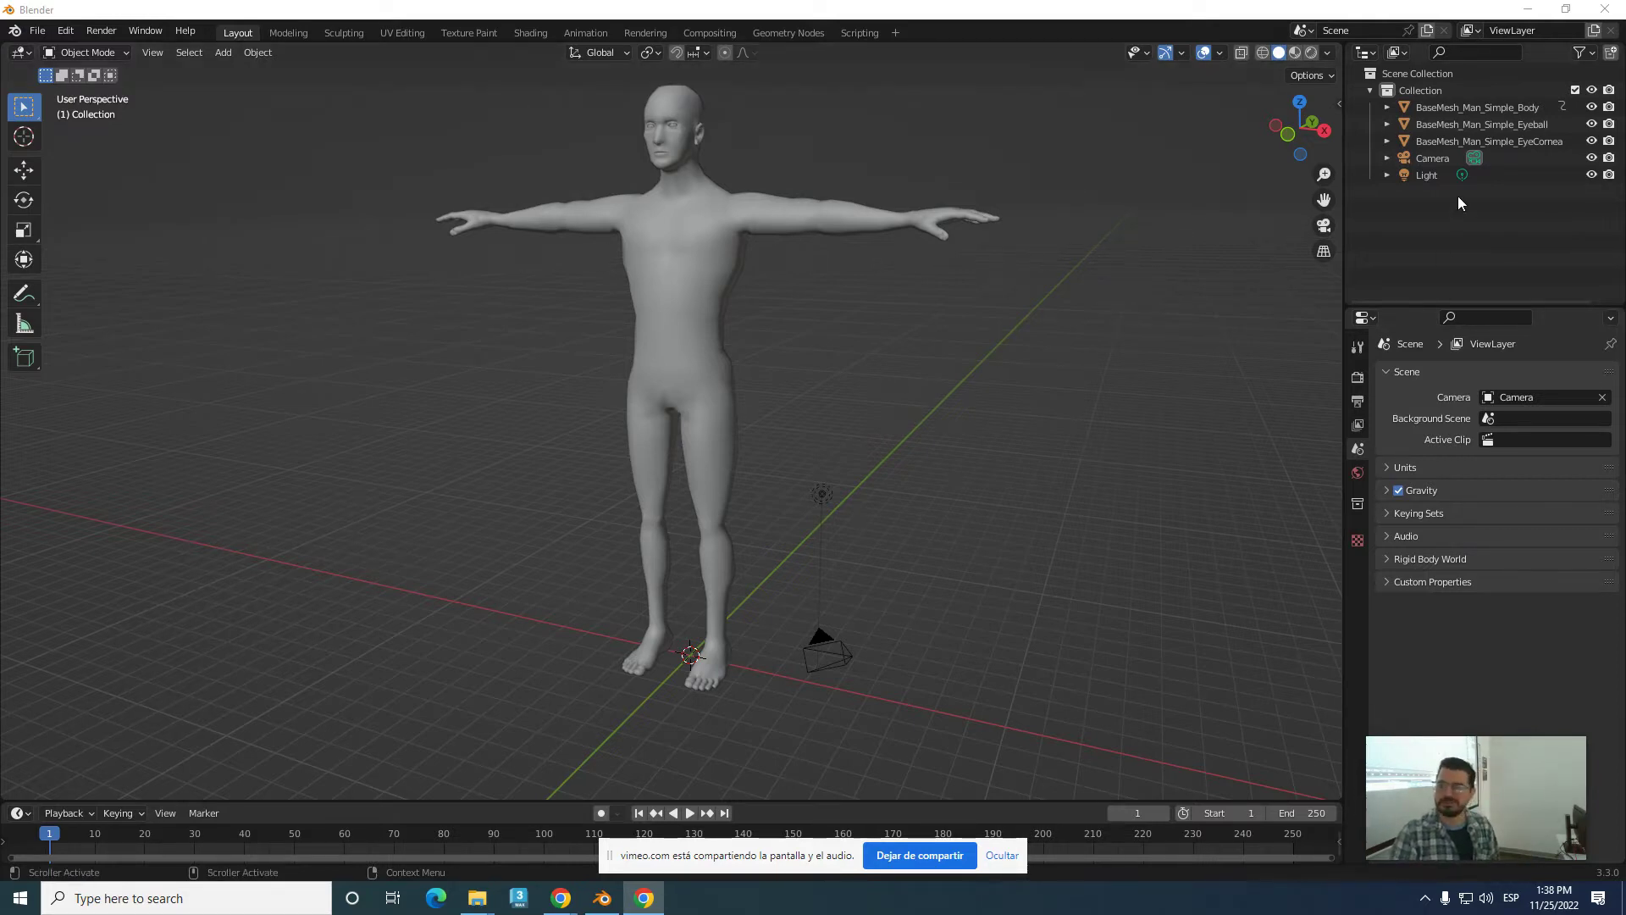
- Select the BaseMesh_Man_Simple body, then add the eyeball and cornea meshes in the outliner
{"action": "left_click", "coordinate": [1431, 109]}
{"action": "left_click", "coordinate": [1059, 245]}
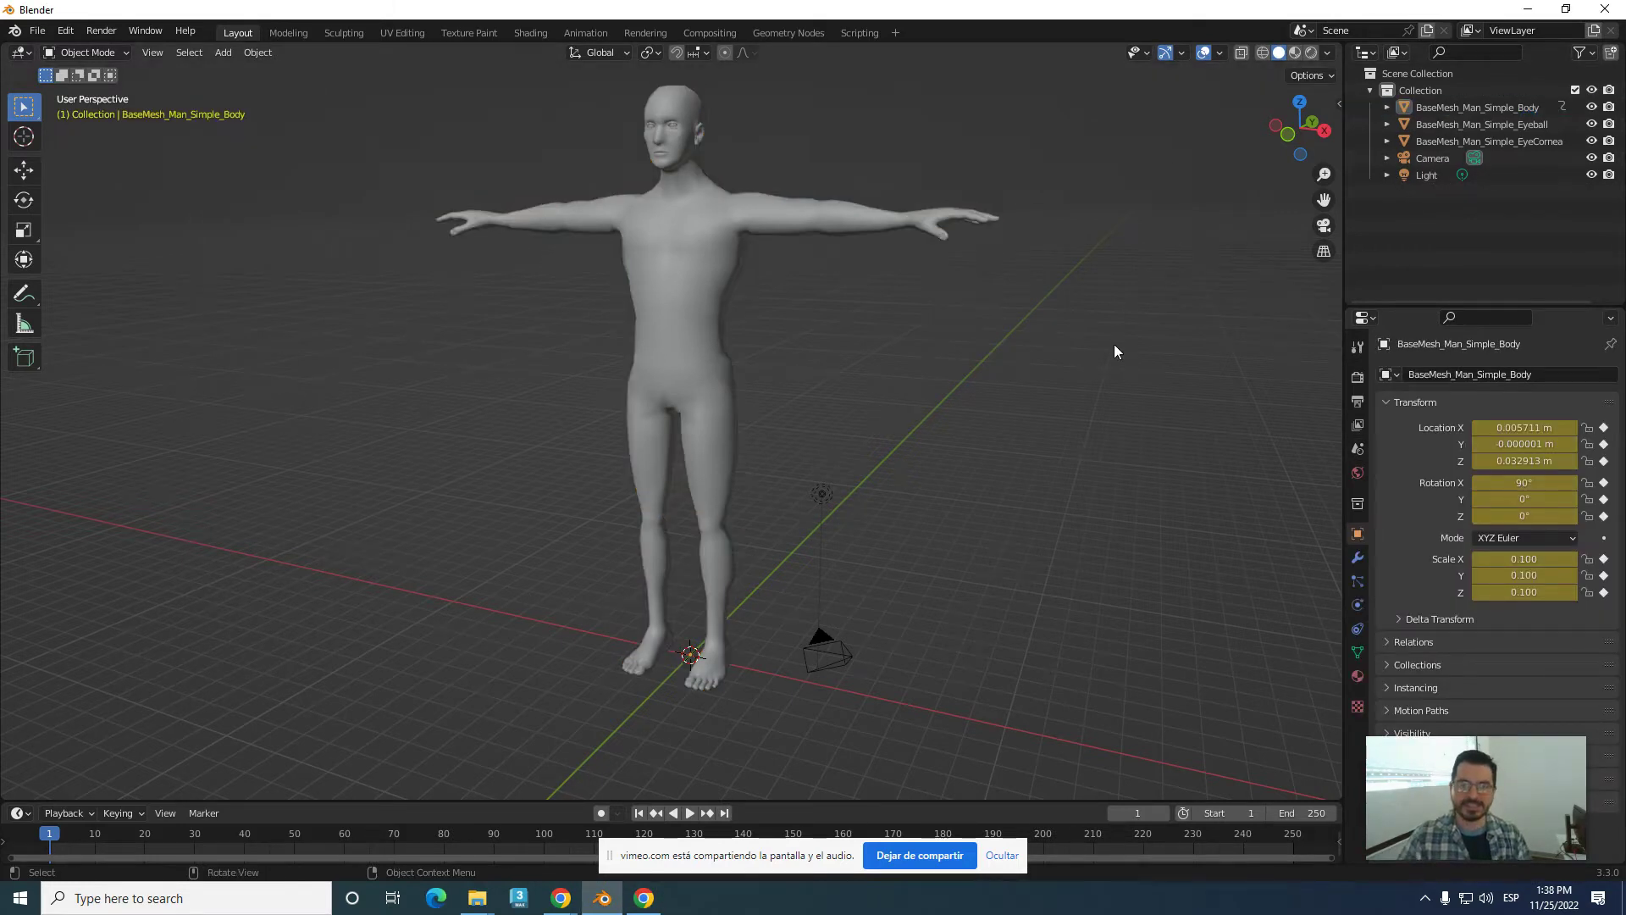
{"action": "scroll", "coordinate": [1114, 344], "scroll_direction": "down", "scroll_amount": 2}
{"action": "left_click_drag", "start_coordinate": [383, 131], "coordinate": [1105, 708]}
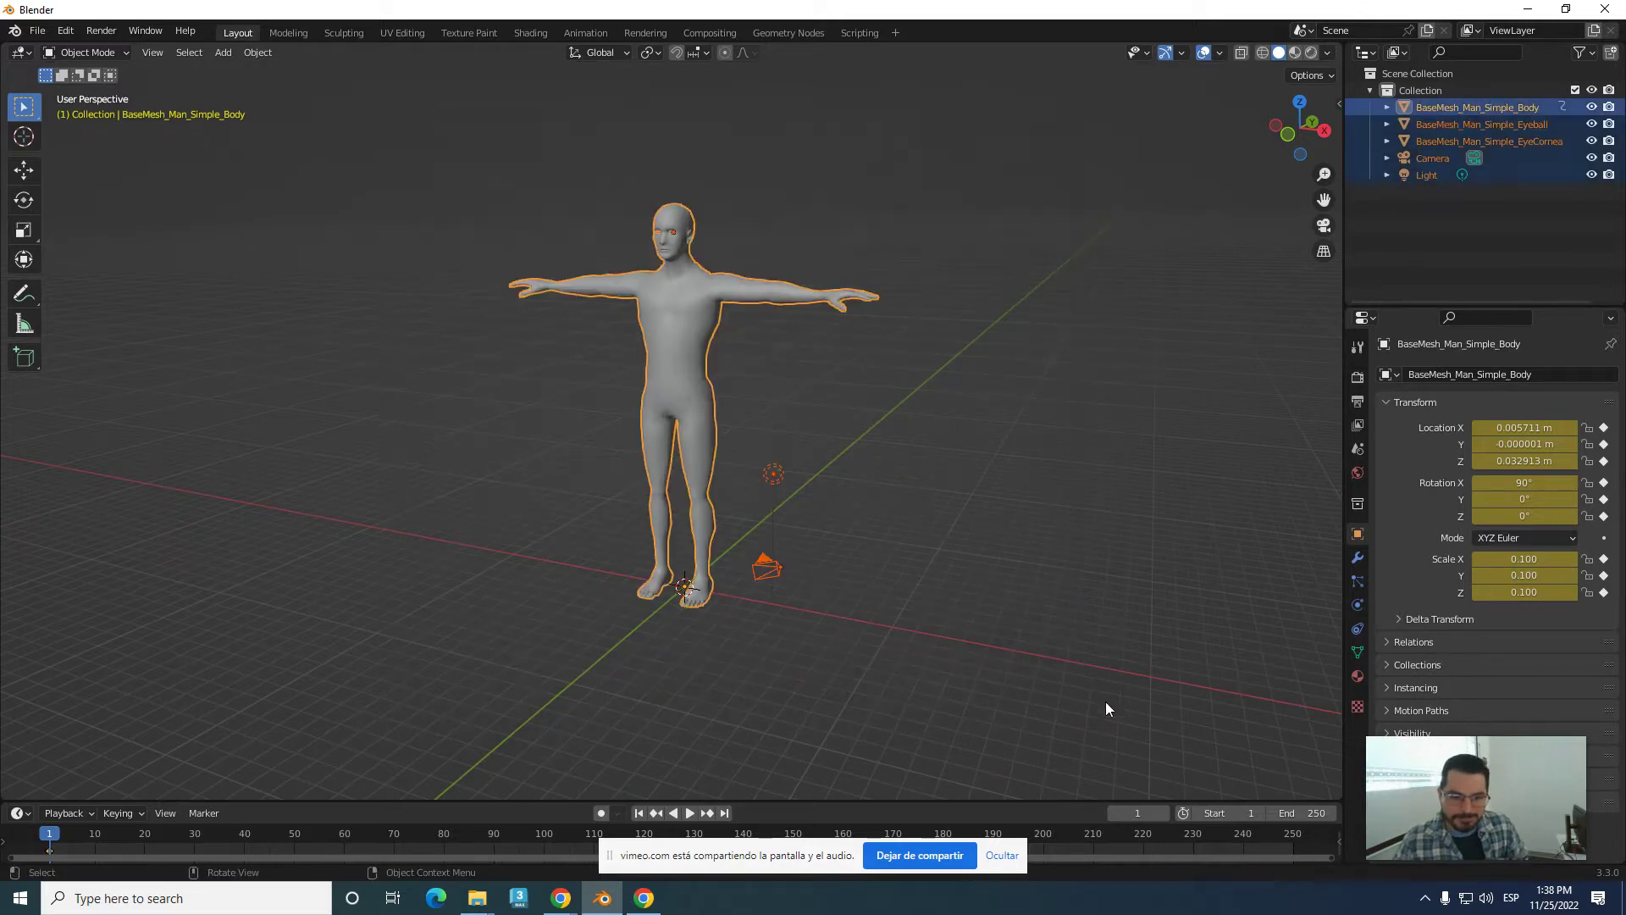
{"action": "left_click", "coordinate": [911, 466]}
{"action": "left_click", "coordinate": [693, 388]}
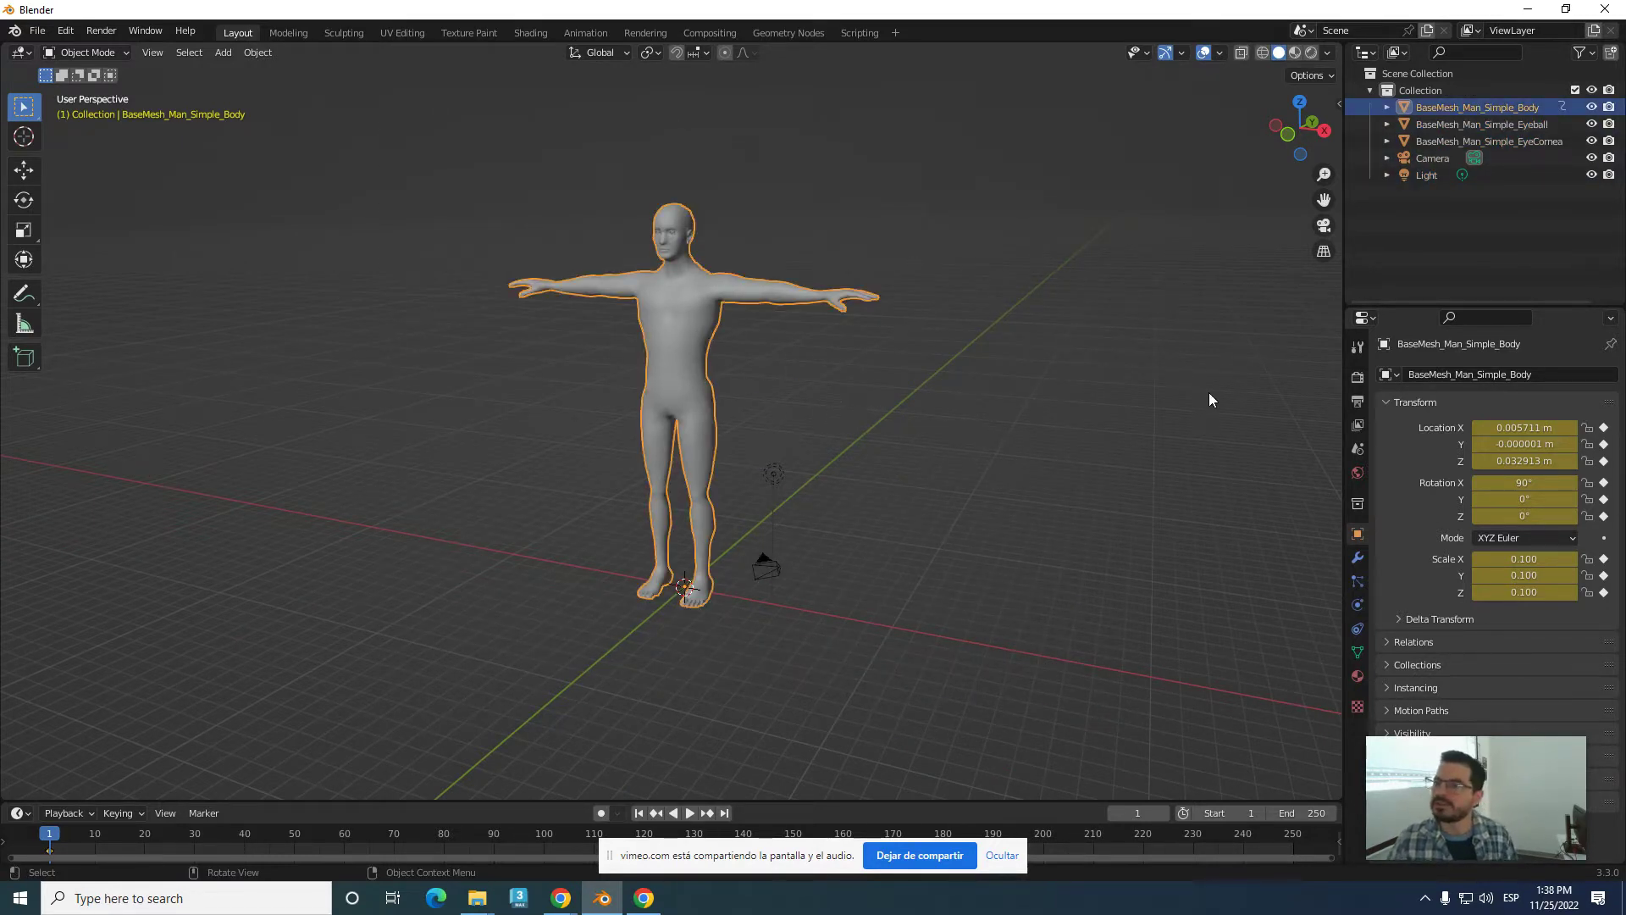
{"action": "left_click", "coordinate": [1447, 125], "text": "shift"}
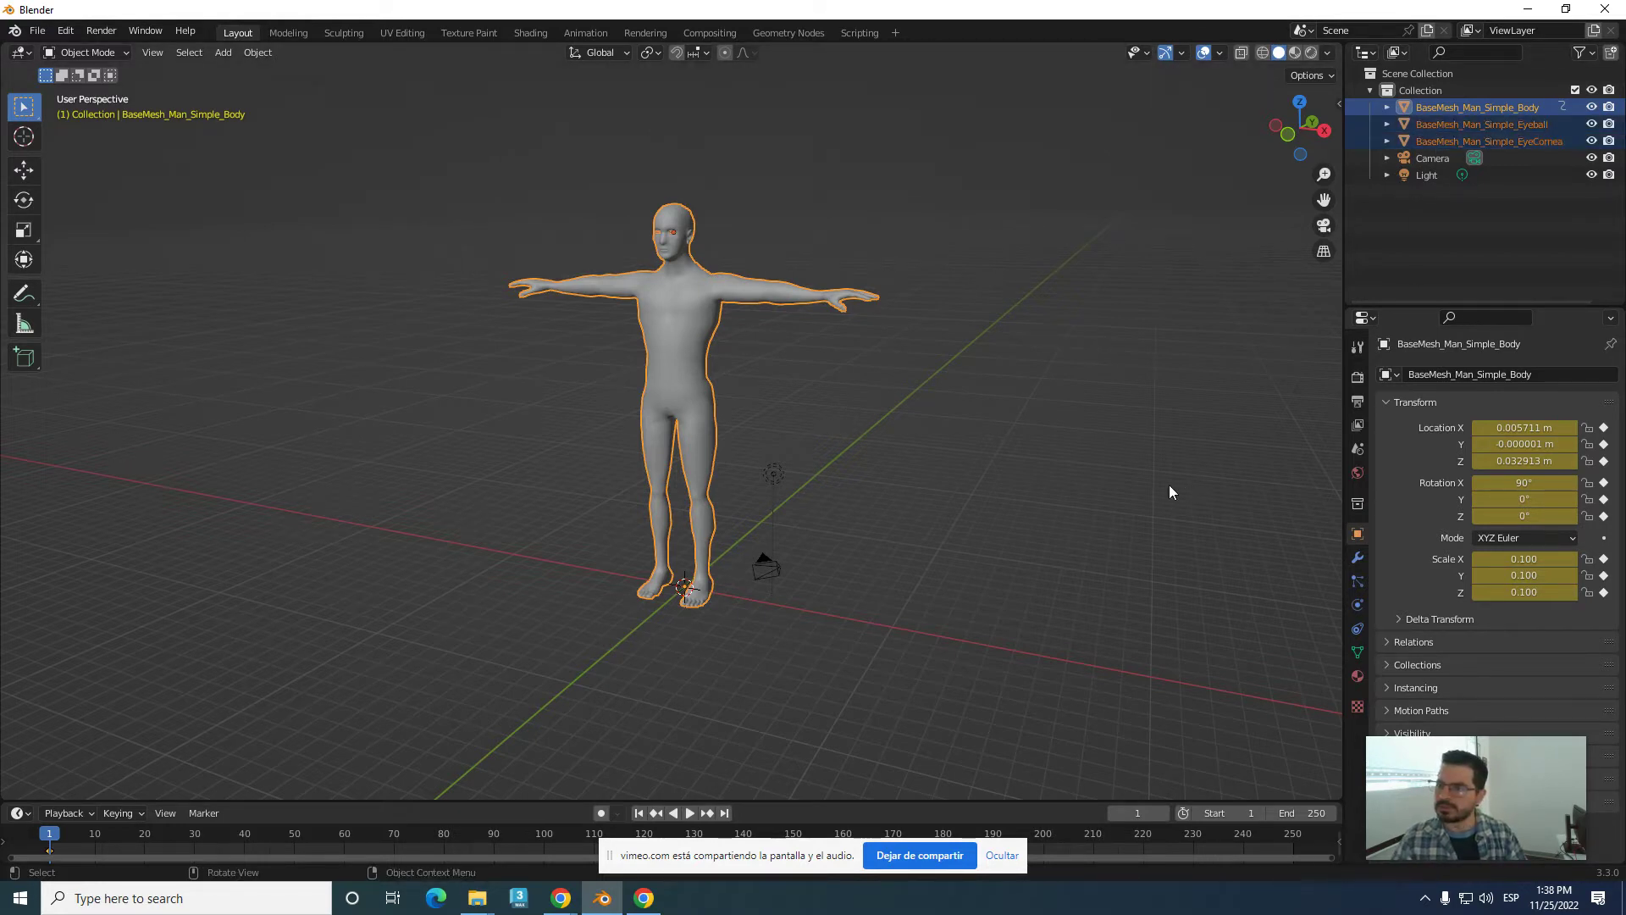
- Box-select the body, eyeball and cornea in the viewport, leaving out camera and light
{"action": "mouse_move", "coordinate": [971, 485]}
{"action": "middle_mouse_down"}
{"action": "mouse_move", "coordinate": [1043, 474]}
{"action": "mouse_move", "coordinate": [982, 474]}
{"action": "middle_mouse_up"}
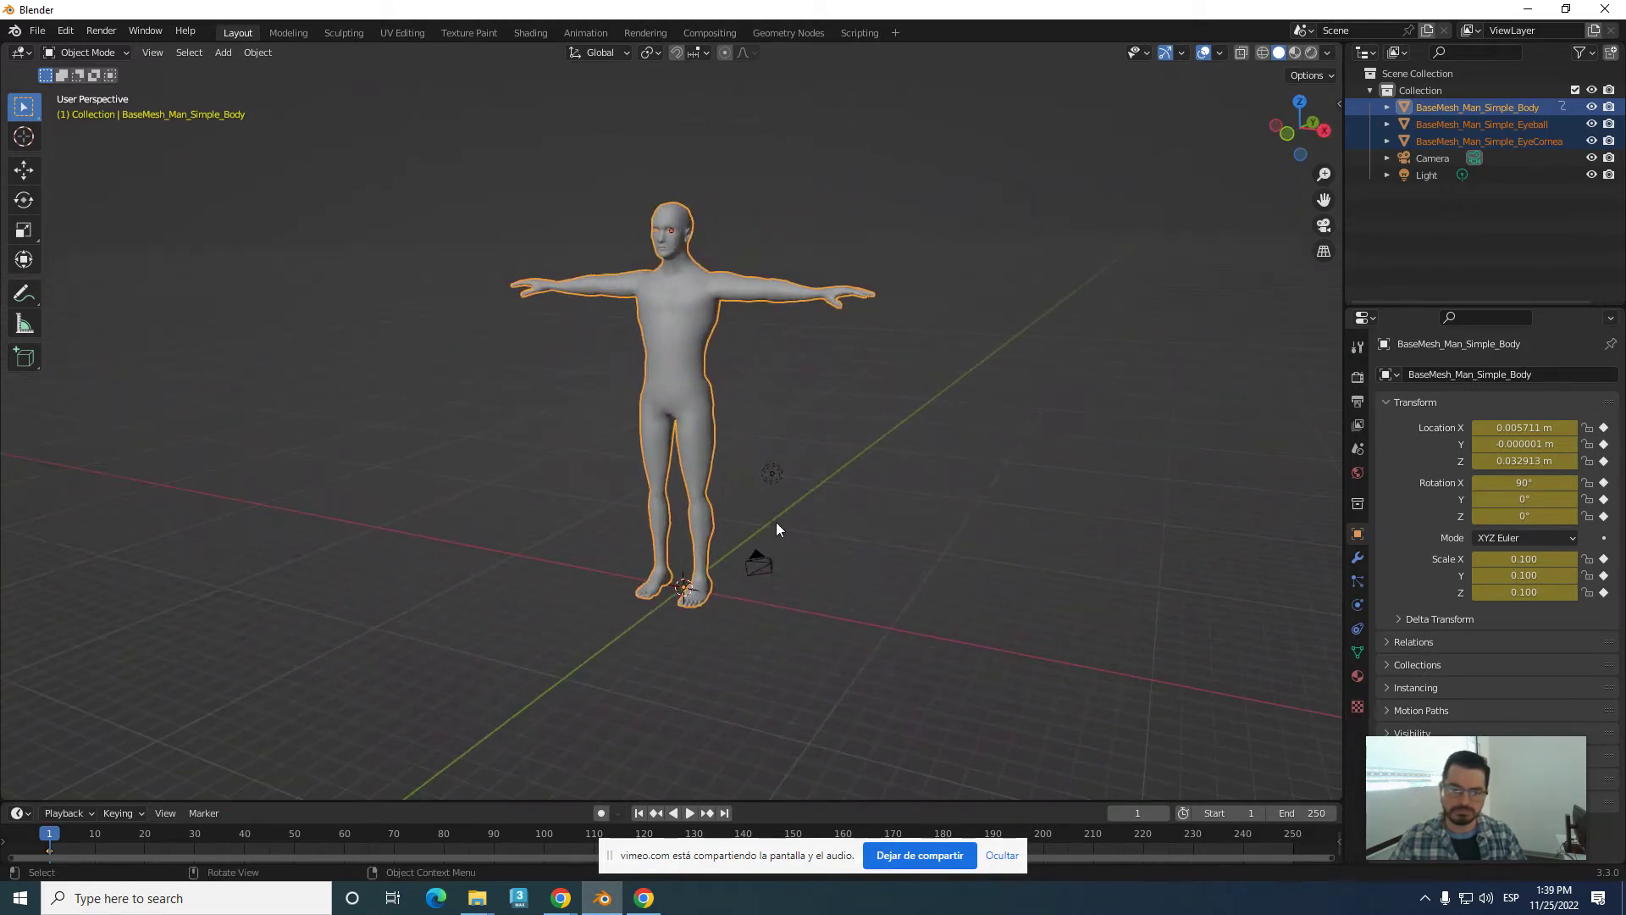
{"action": "left_click", "coordinate": [951, 459]}
{"action": "left_click_drag", "start_coordinate": [490, 149], "coordinate": [761, 440]}
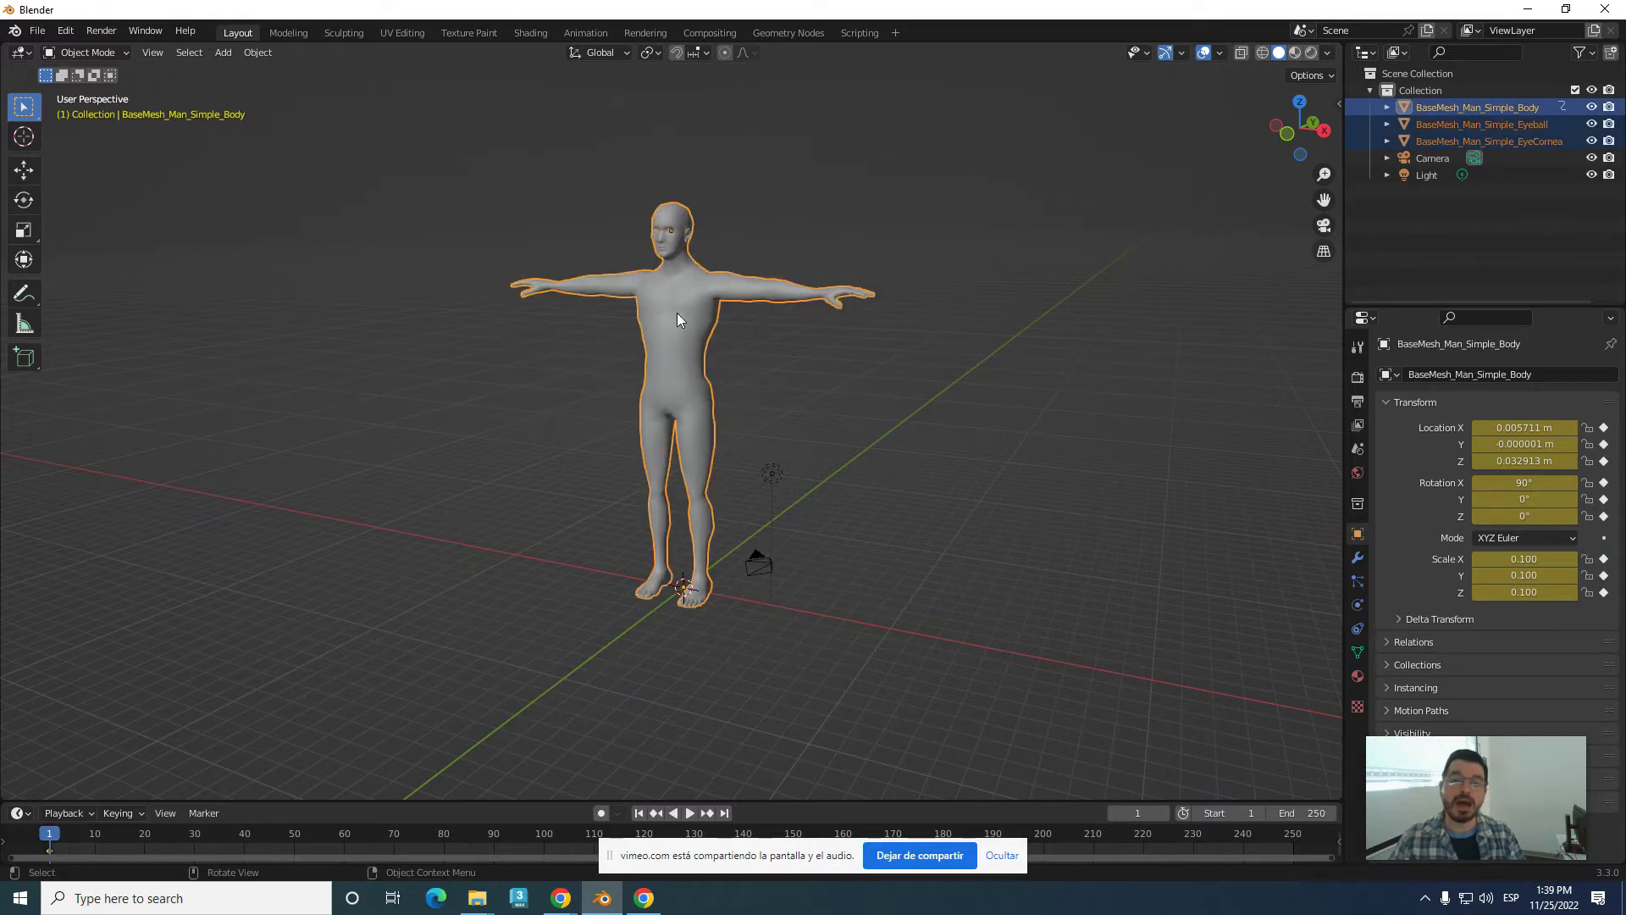
{"action": "left_click", "coordinate": [819, 274]}
{"action": "left_click_drag", "start_coordinate": [486, 130], "coordinate": [895, 404]}
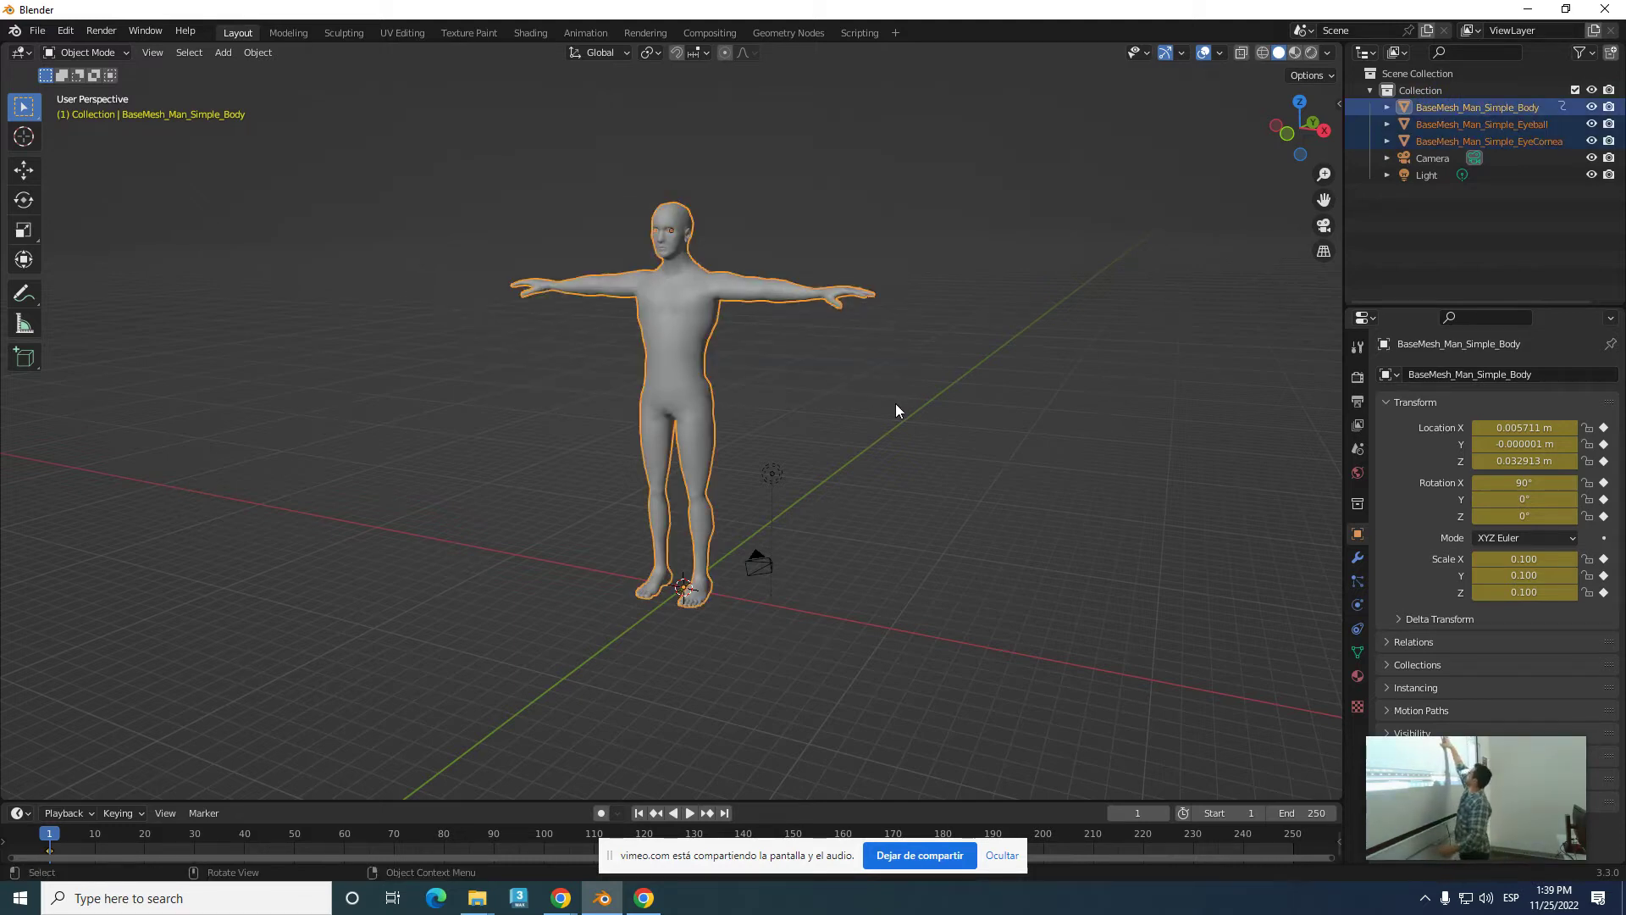
{"action": "middle_click_drag", "start_coordinate": [896, 403], "coordinate": [903, 414]}
{"action": "left_click", "coordinate": [897, 422]}
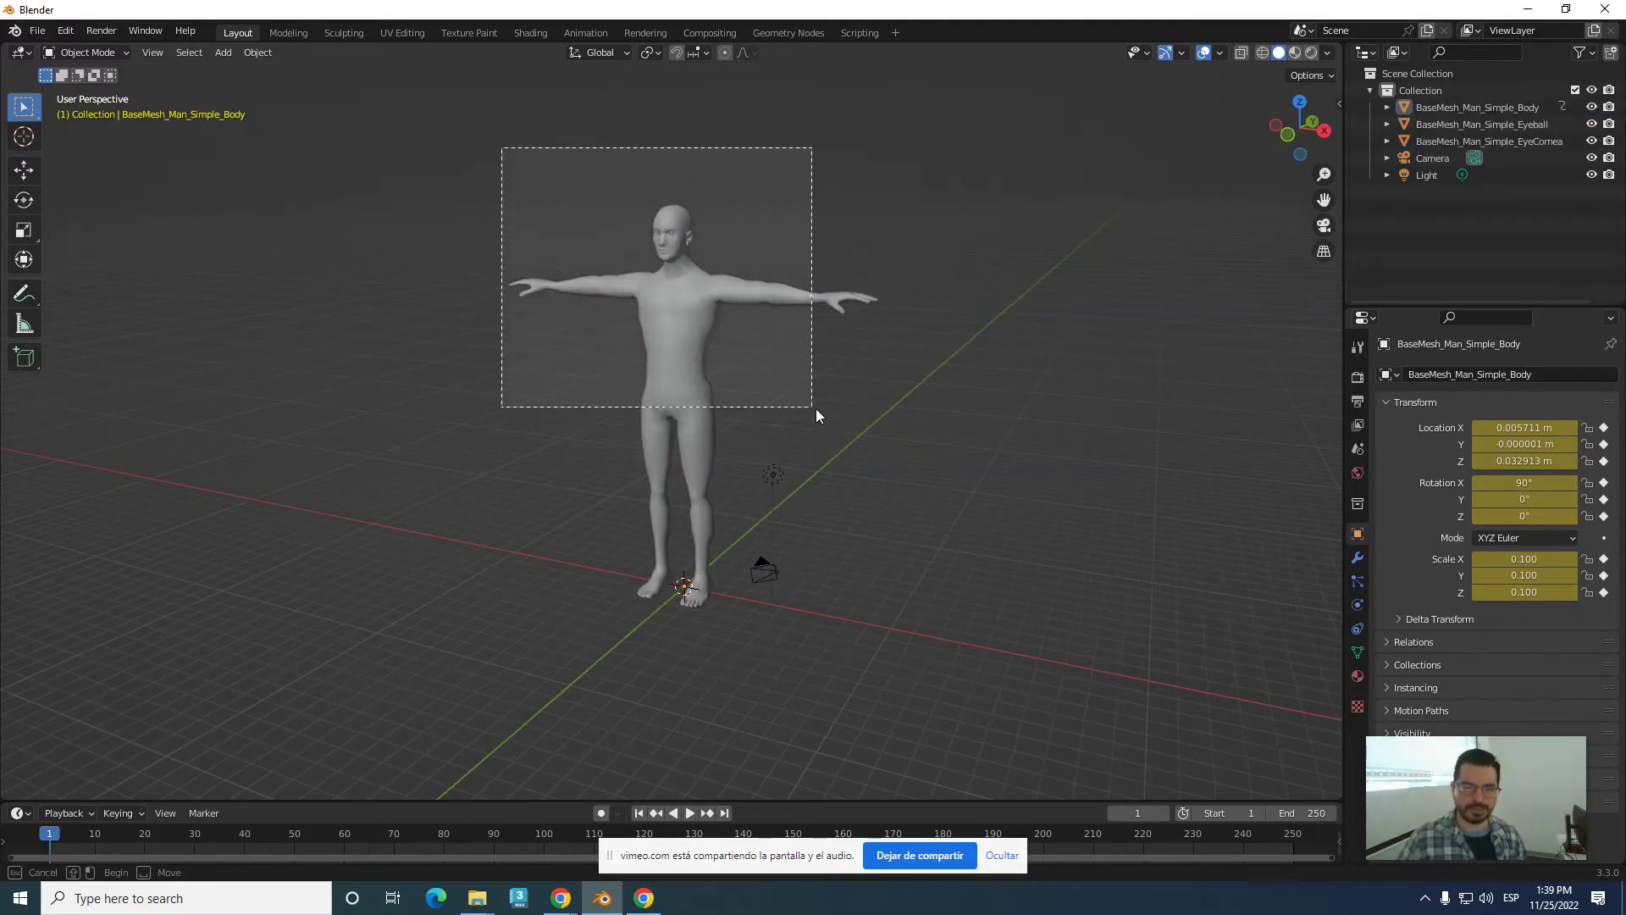
- Move the selected body, eyeball and cornea meshes into a new collection named 'Hombre 1'
{"action": "left_click_drag", "start_coordinate": [507, 150], "coordinate": [855, 415]}
{"action": "right_click", "coordinate": [689, 343]}
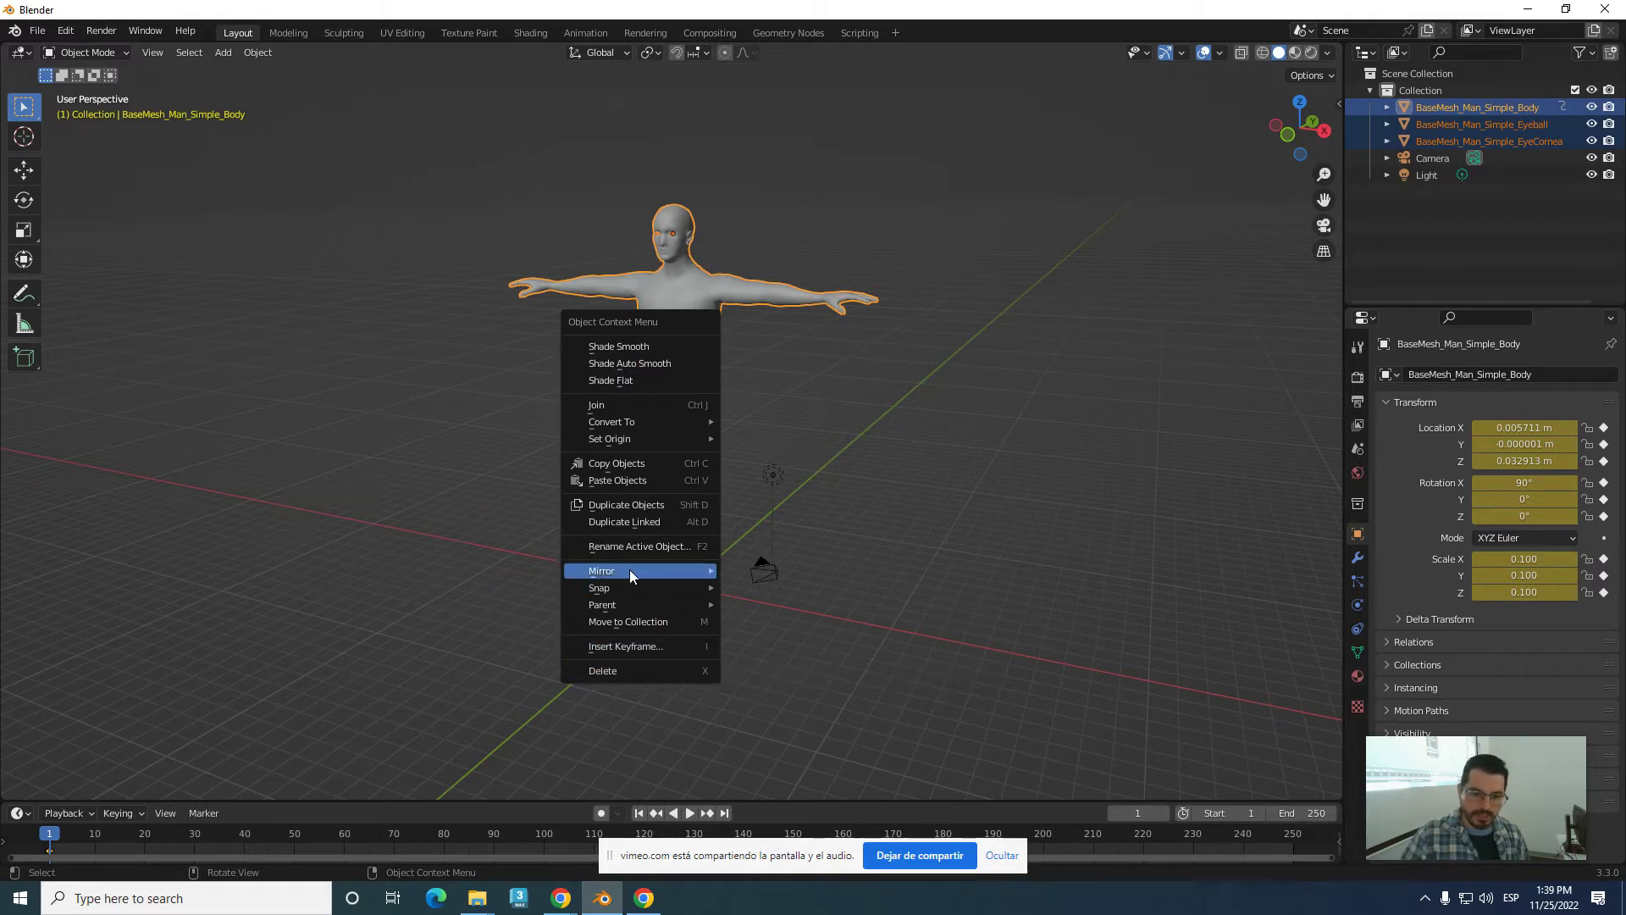
{"action": "left_click", "coordinate": [642, 621]}
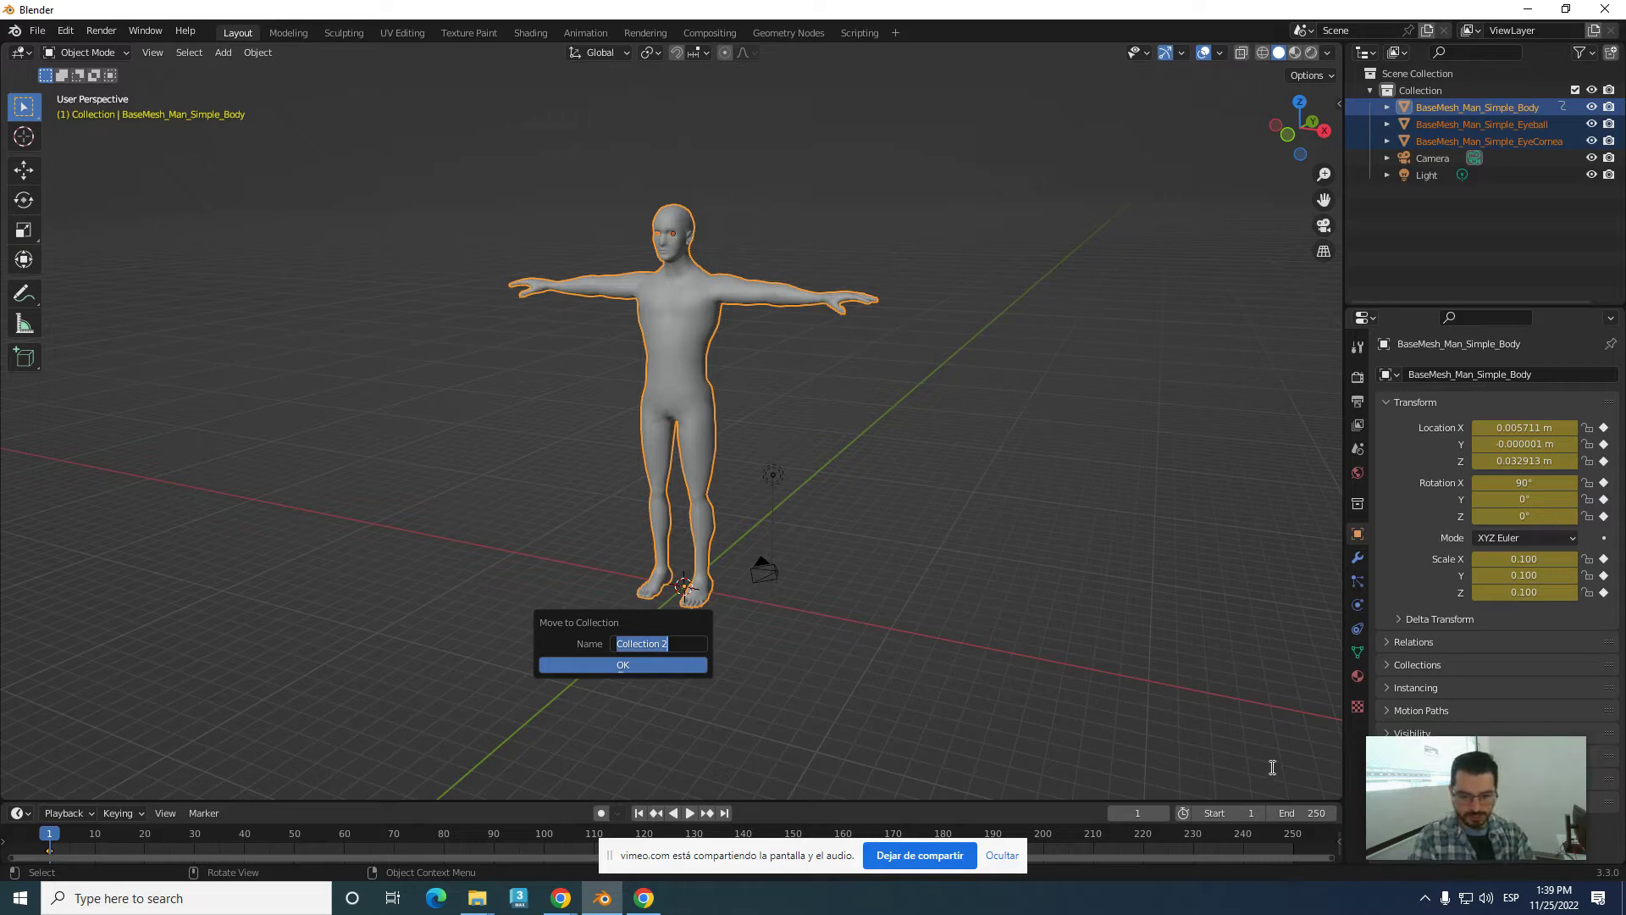
{"action": "type", "text": "Ho"}
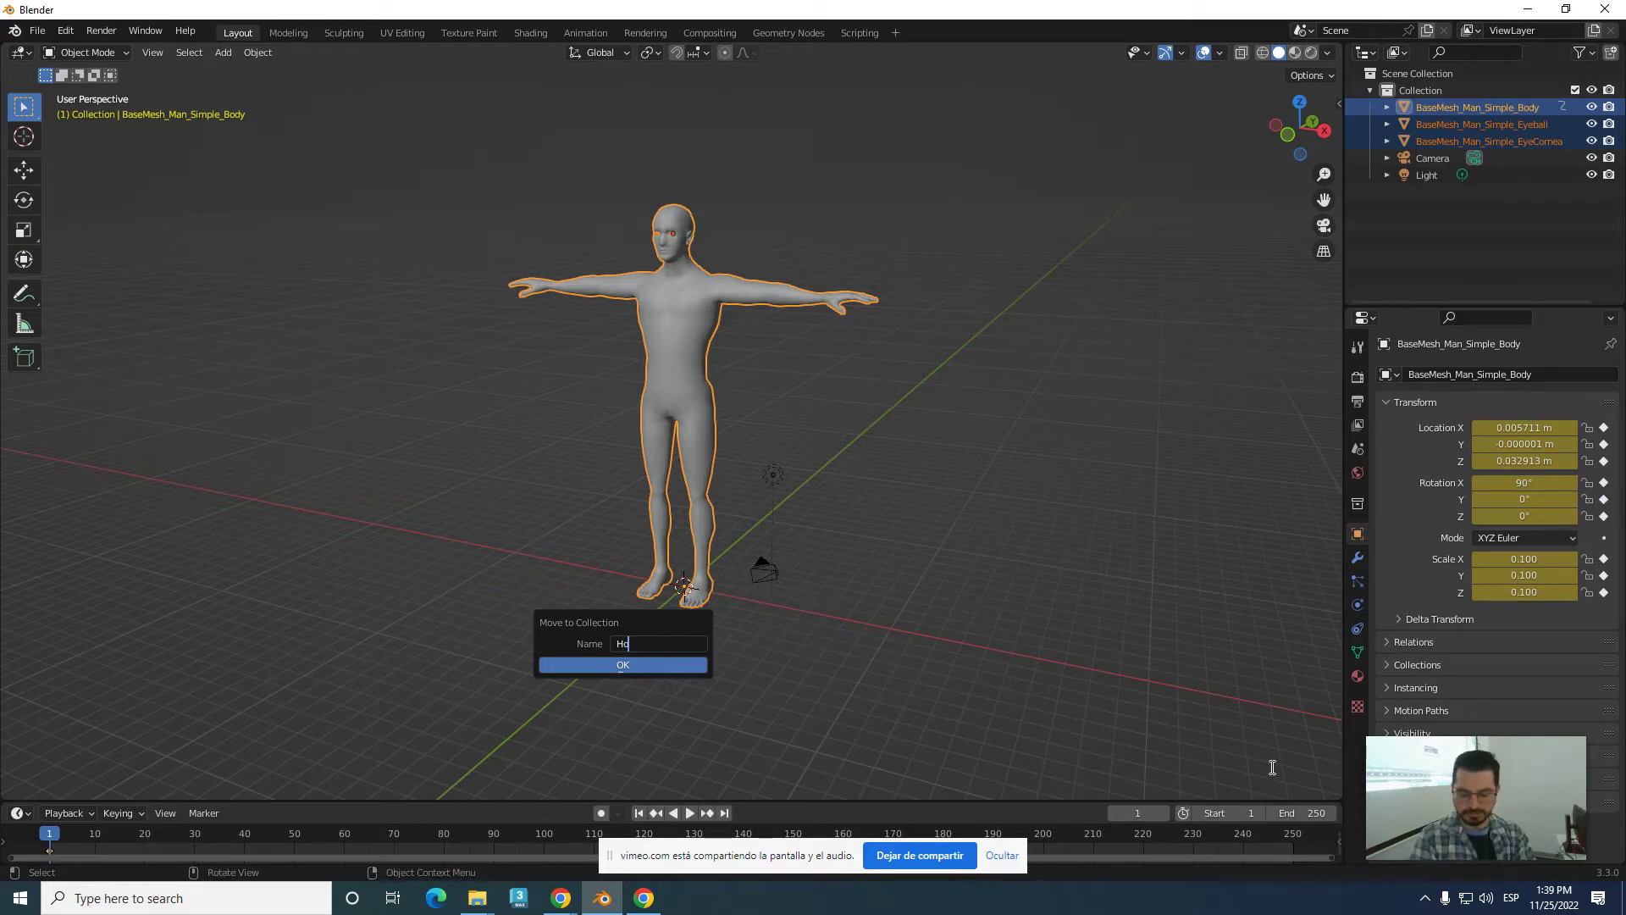
{"action": "type", "text": "HO"}
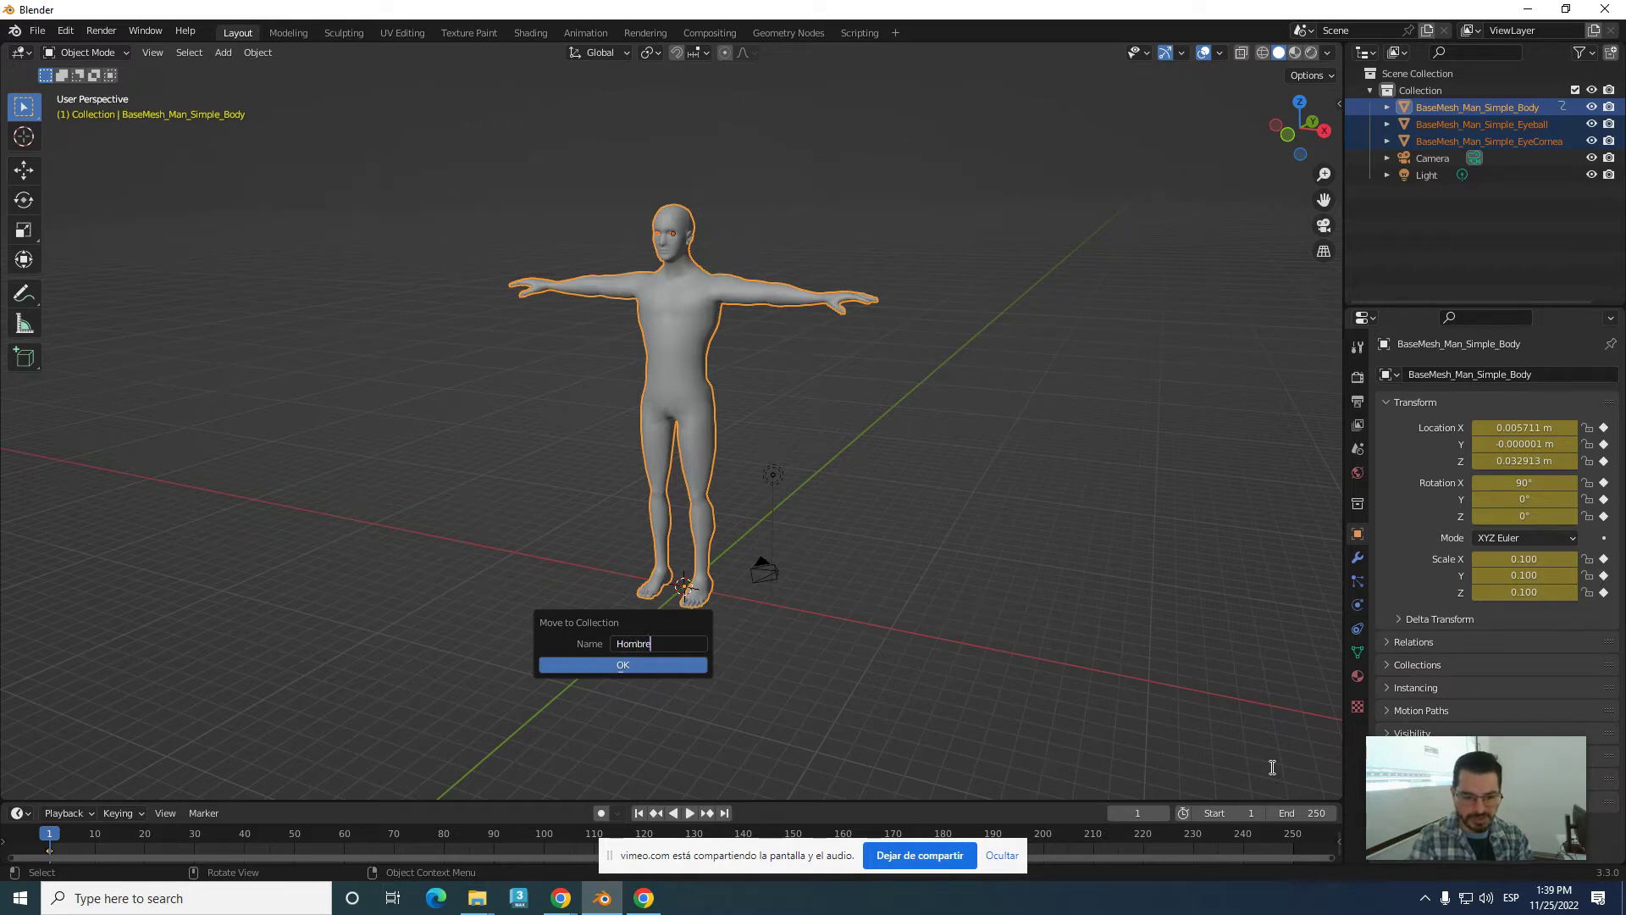
{"action": "type", "text": " 1"}
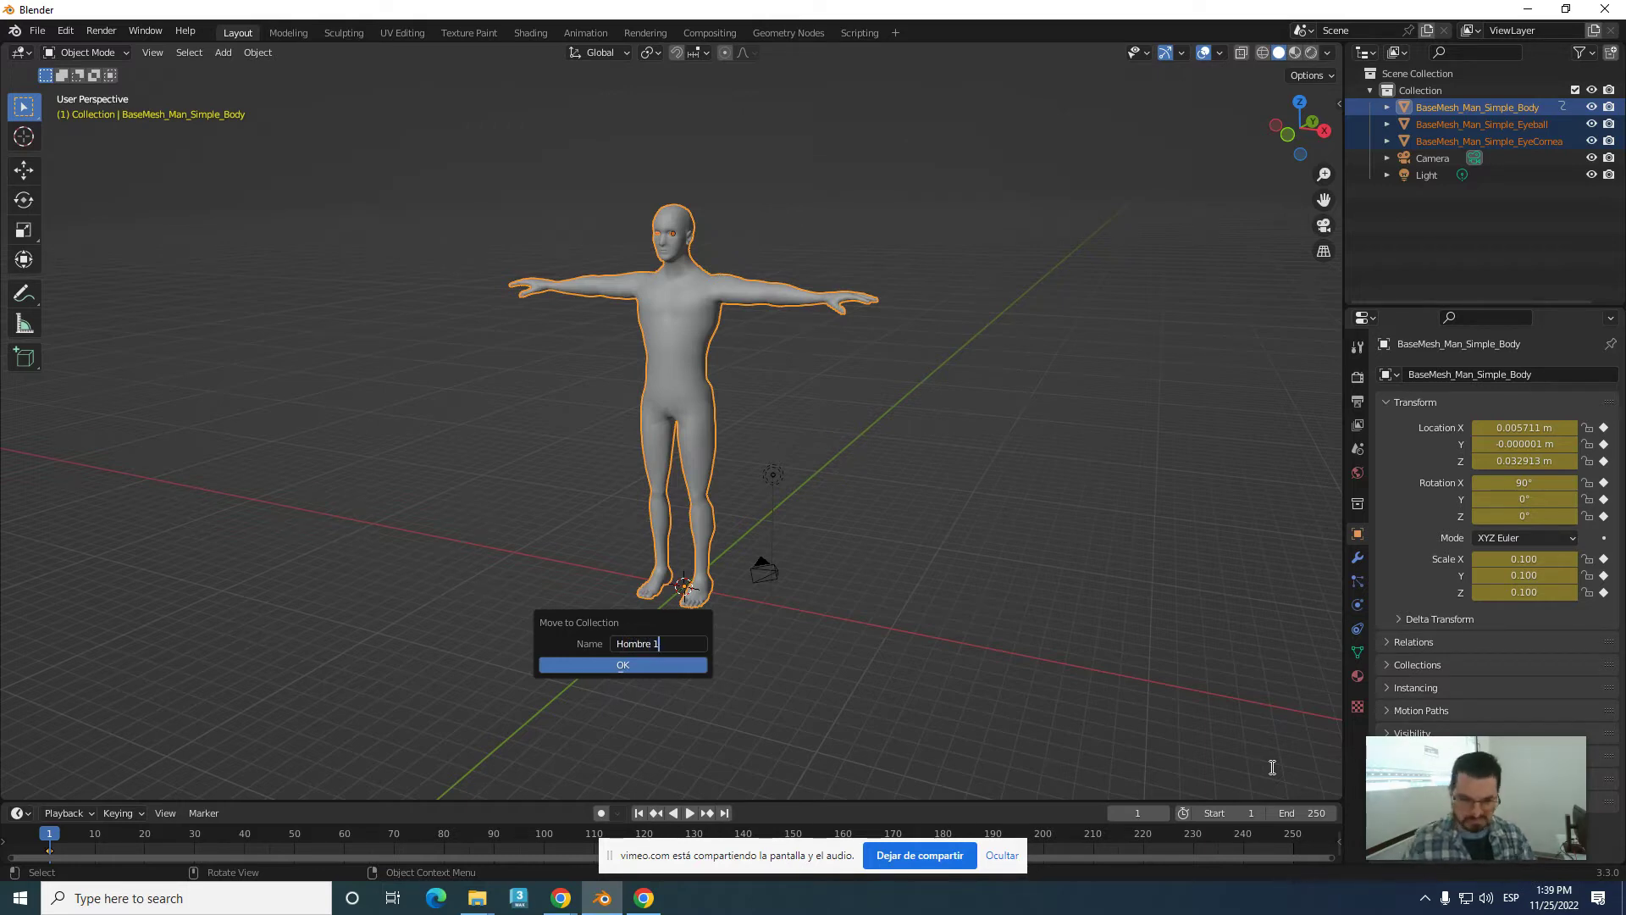
{"action": "left_click", "coordinate": [680, 665]}
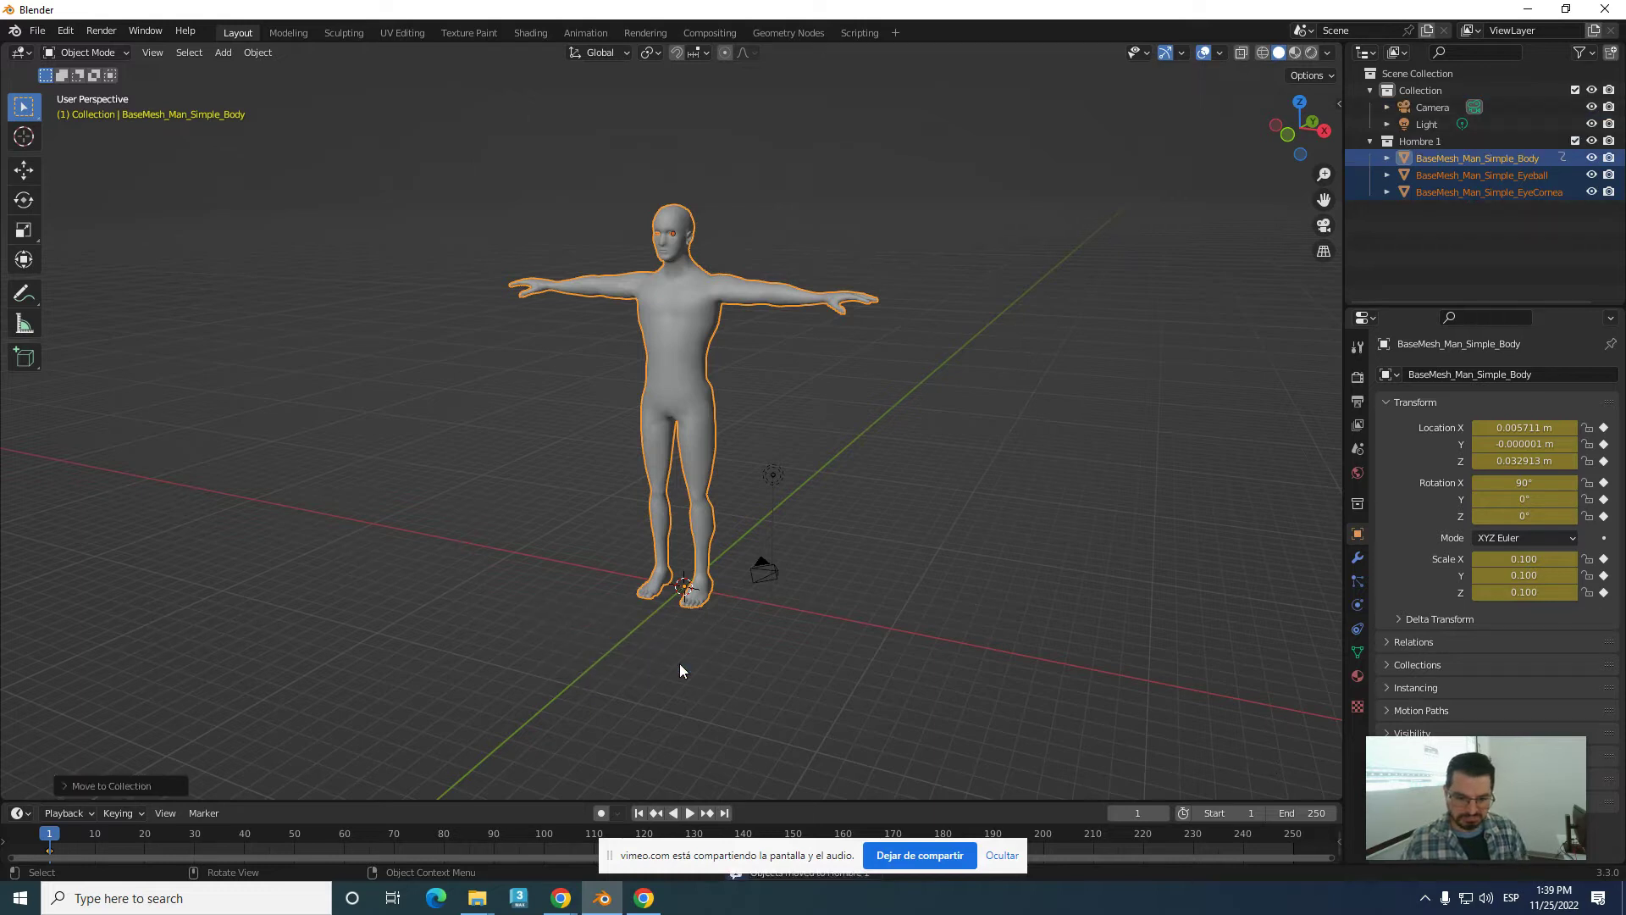
- Give the Hombre 1 collection a green colour tag and collapse the camera/light Collection
{"action": "left_click", "coordinate": [1370, 144]}
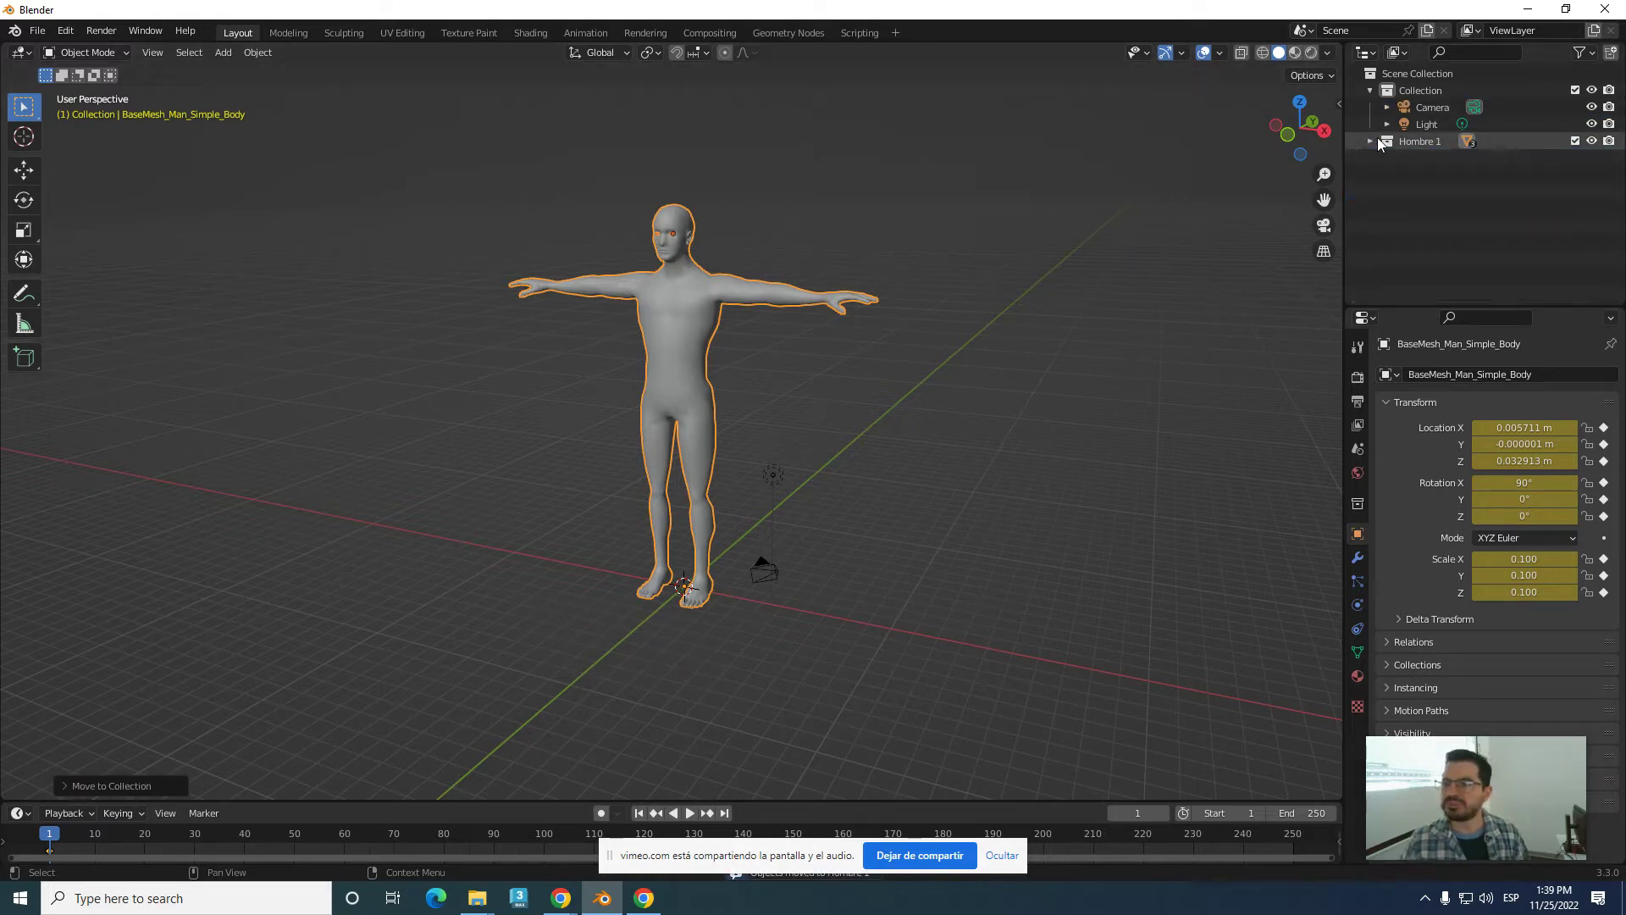
{"action": "right_click", "coordinate": [1387, 144]}
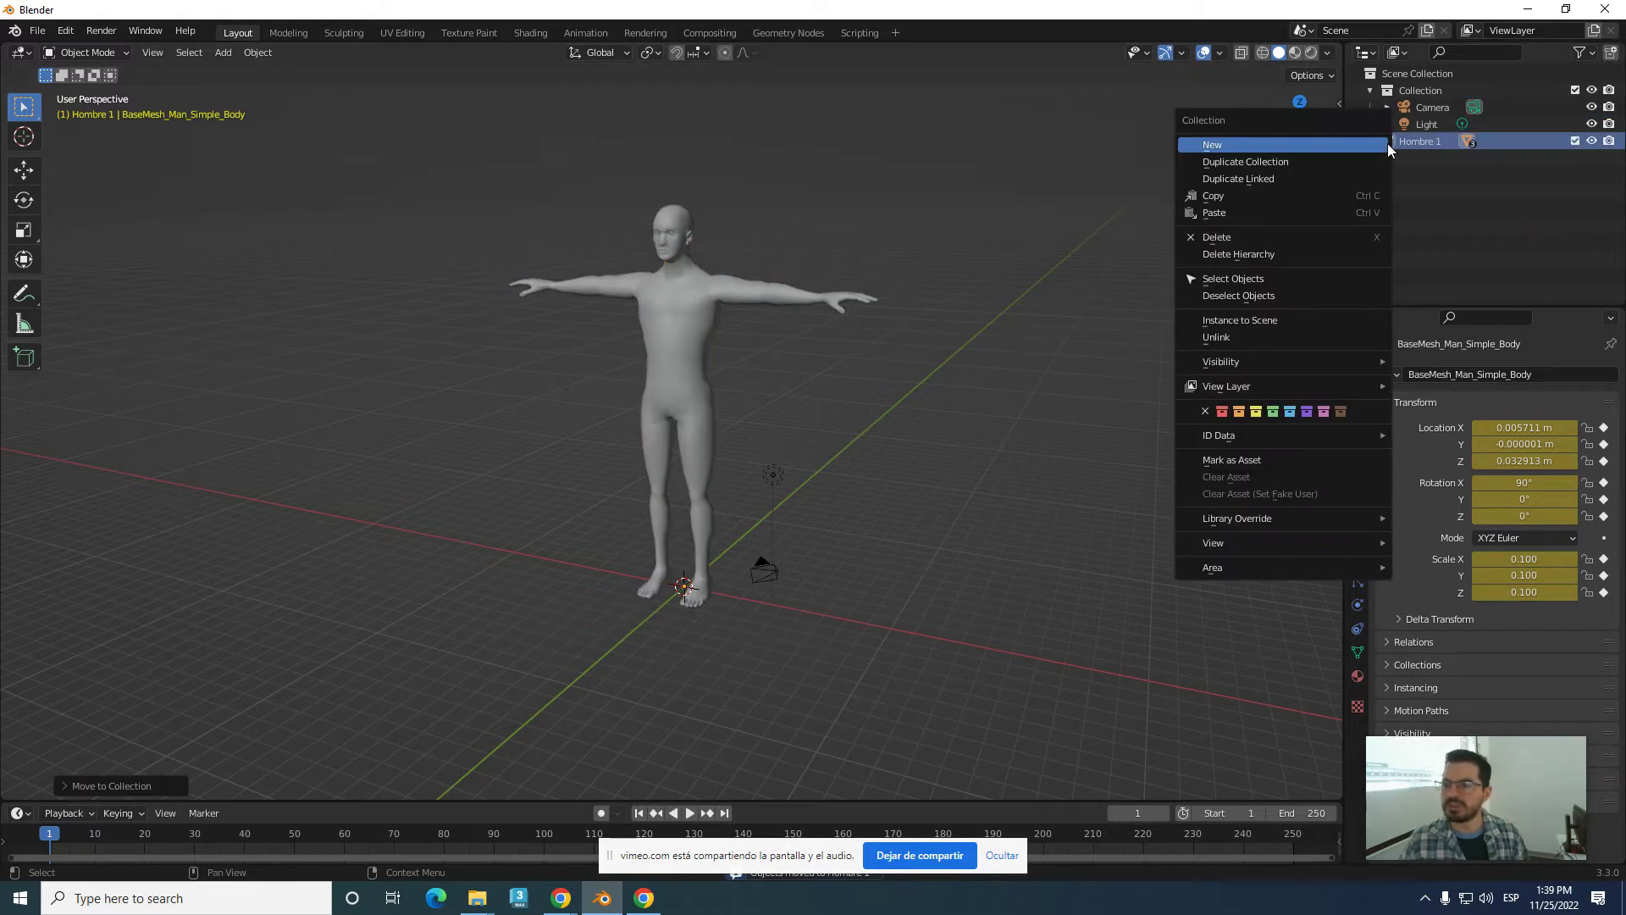
{"action": "left_click", "coordinate": [1272, 411]}
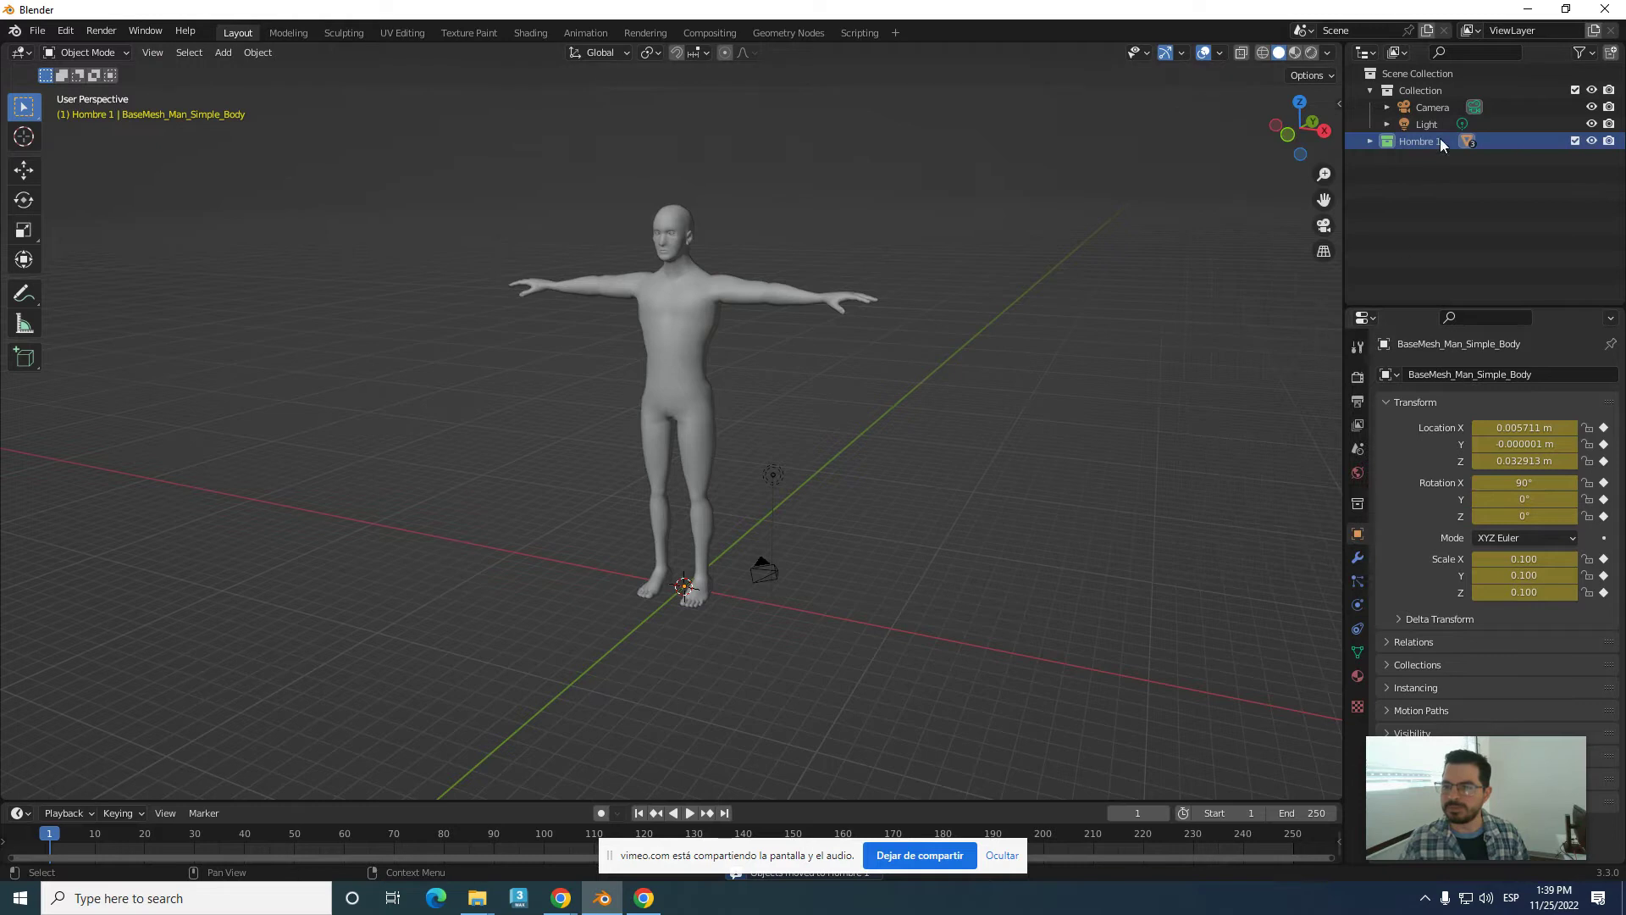
{"action": "left_click", "coordinate": [1370, 90]}
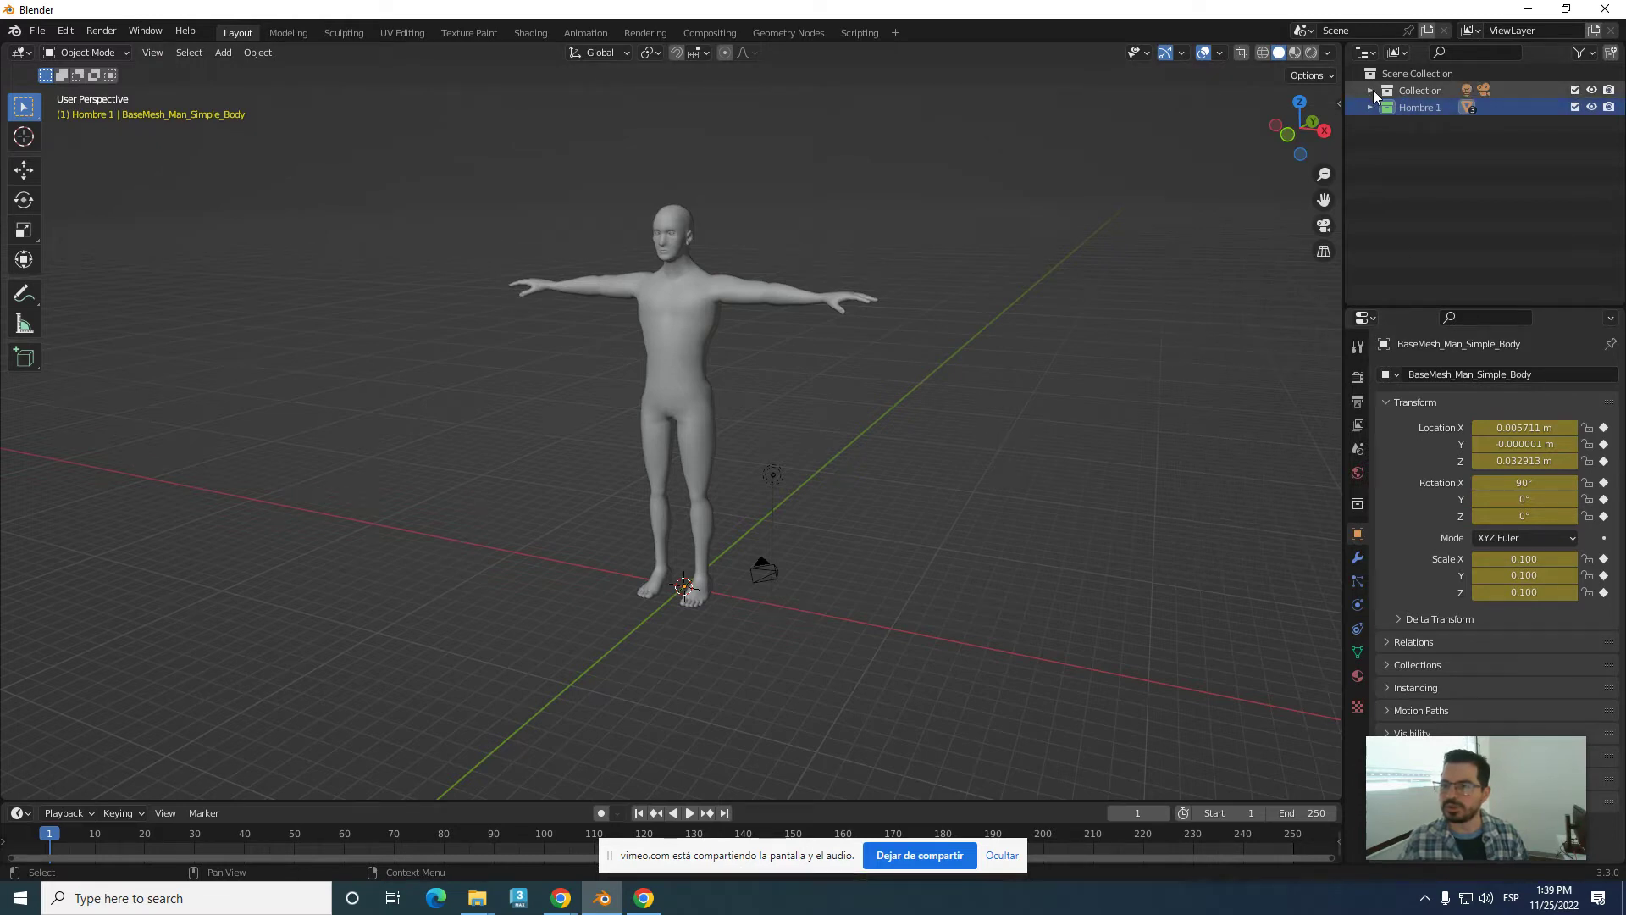
- Hide the Hombre 1 collection from view and minimize Blender
{"action": "double_click", "coordinate": [1591, 109]}
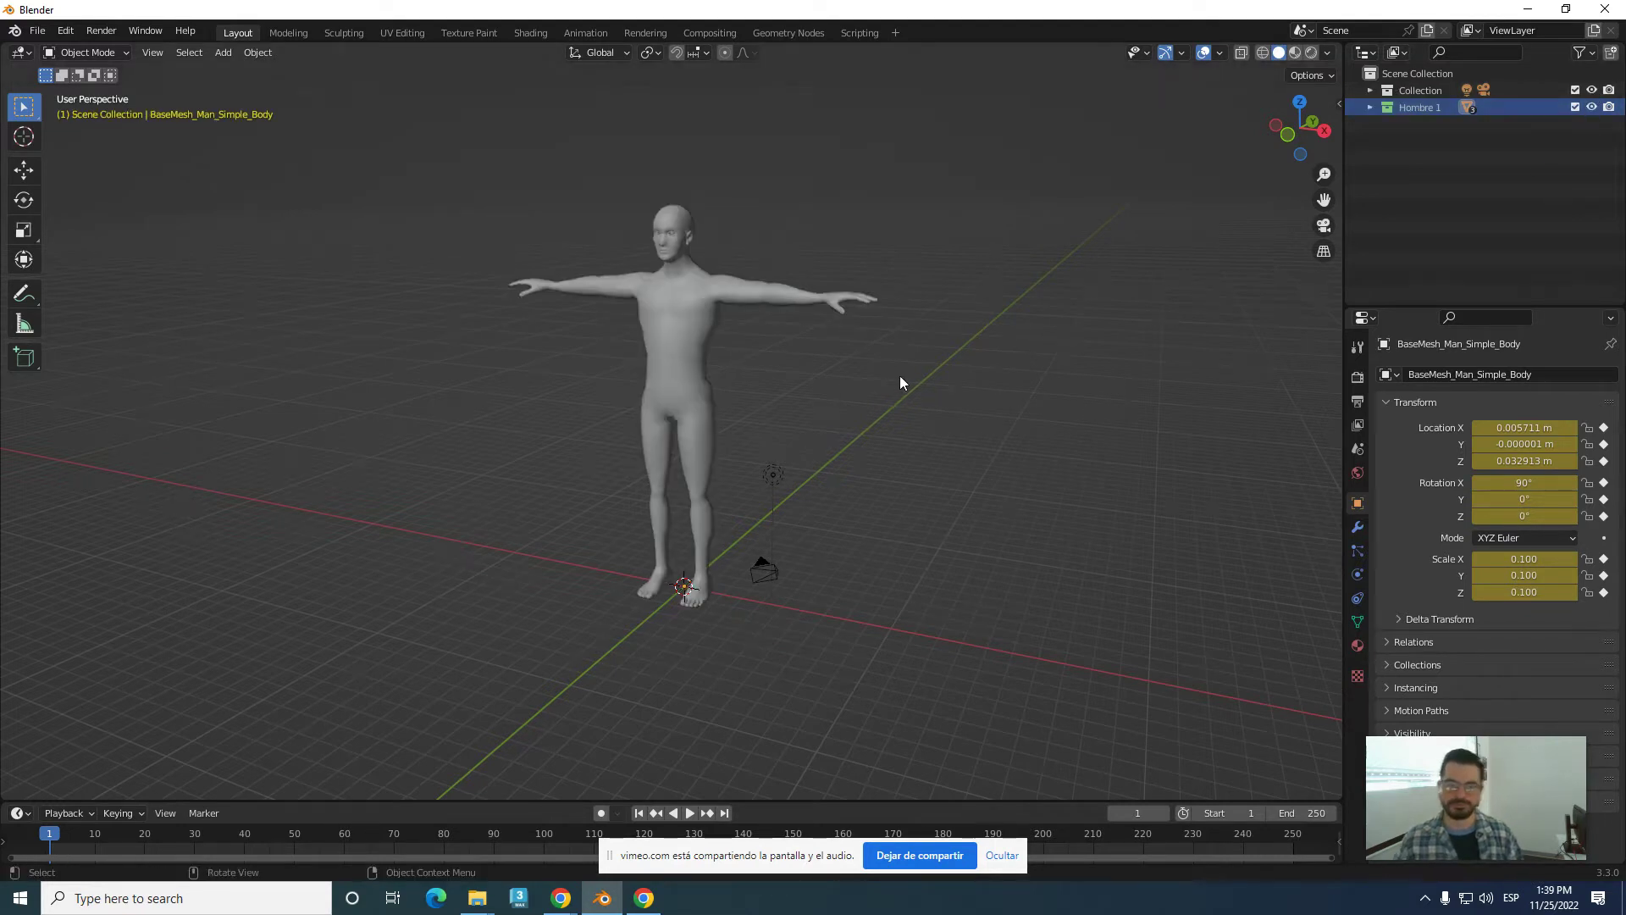
{"action": "left_click", "coordinate": [1591, 108]}
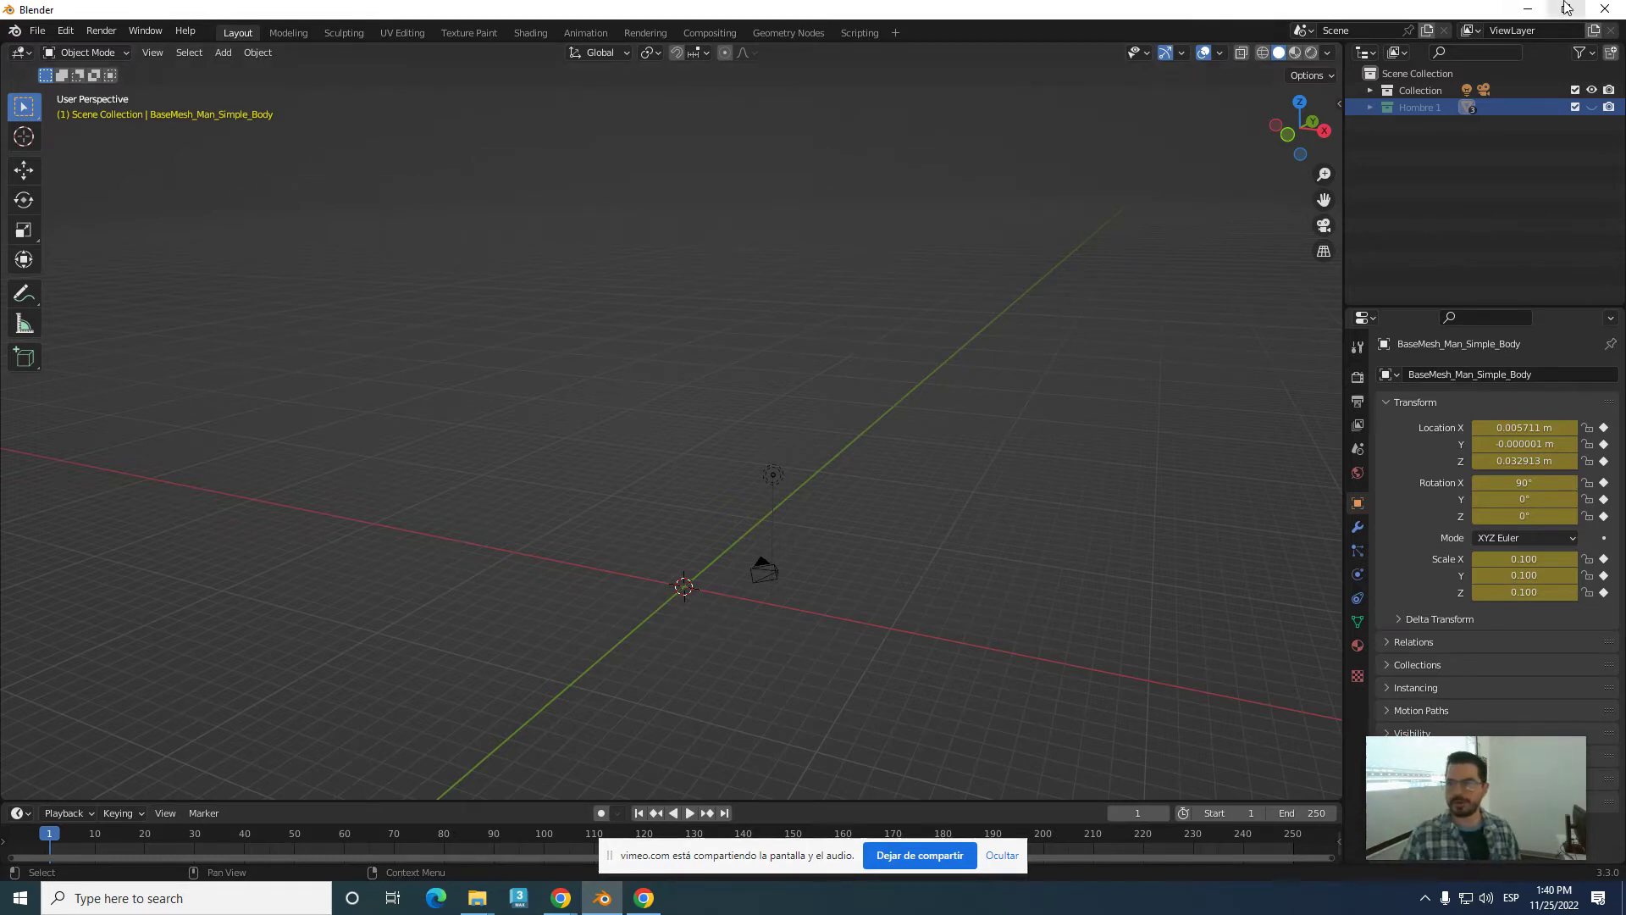
{"action": "left_click", "coordinate": [1526, 9]}
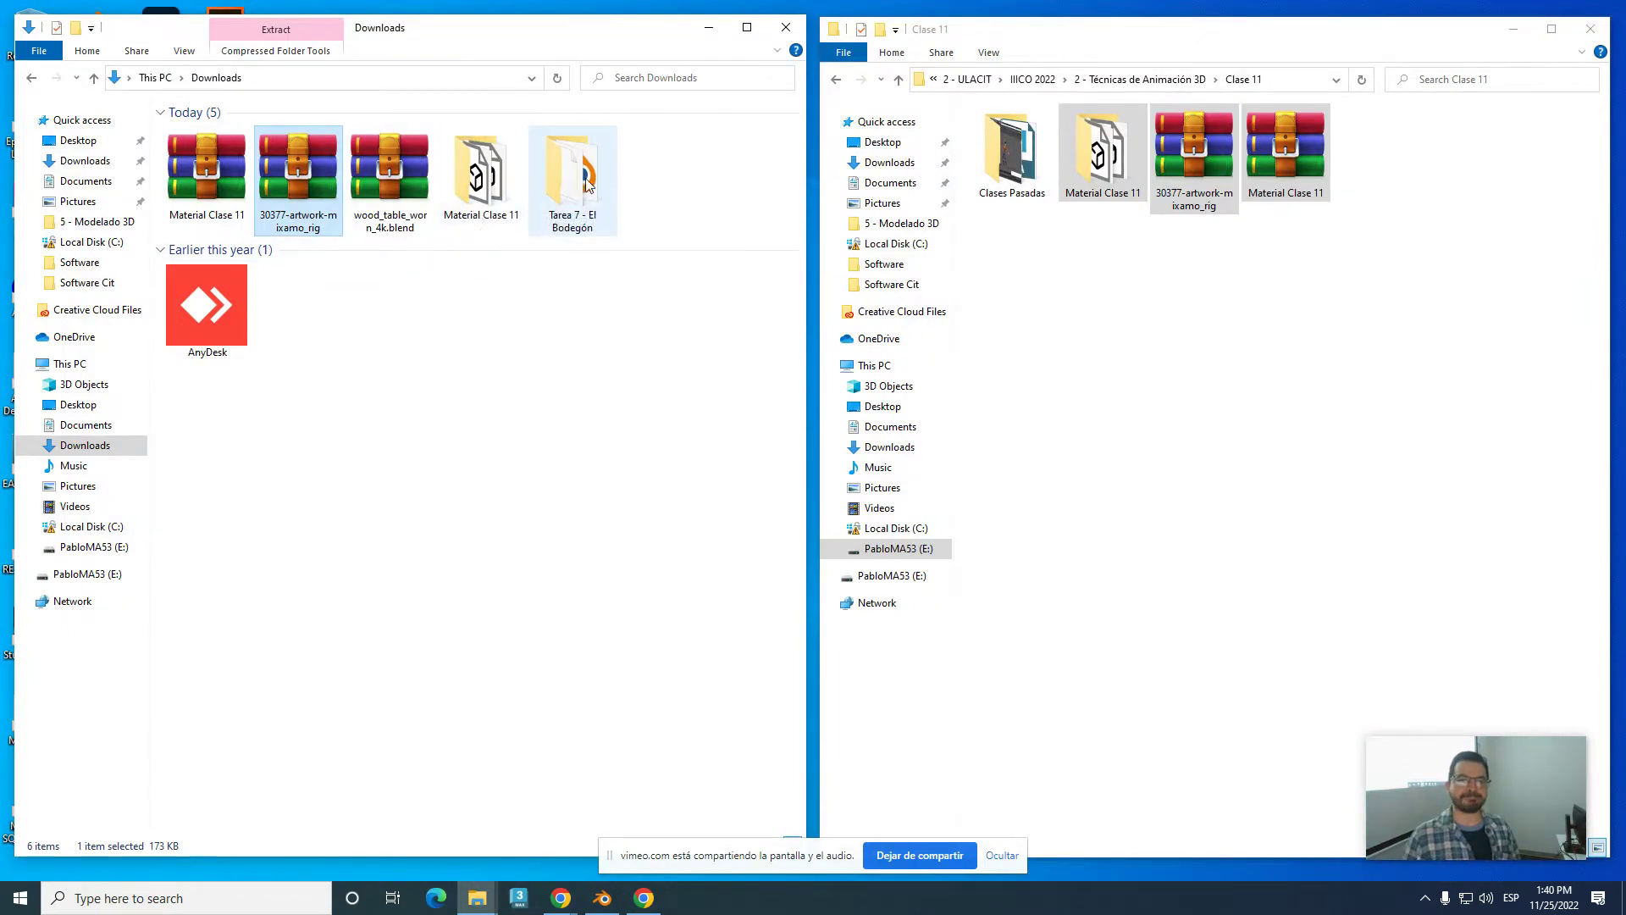
- Open the Material Clase 11 folder, select Hombre Simple, and list the browser's windows
{"action": "double_click", "coordinate": [483, 201]}
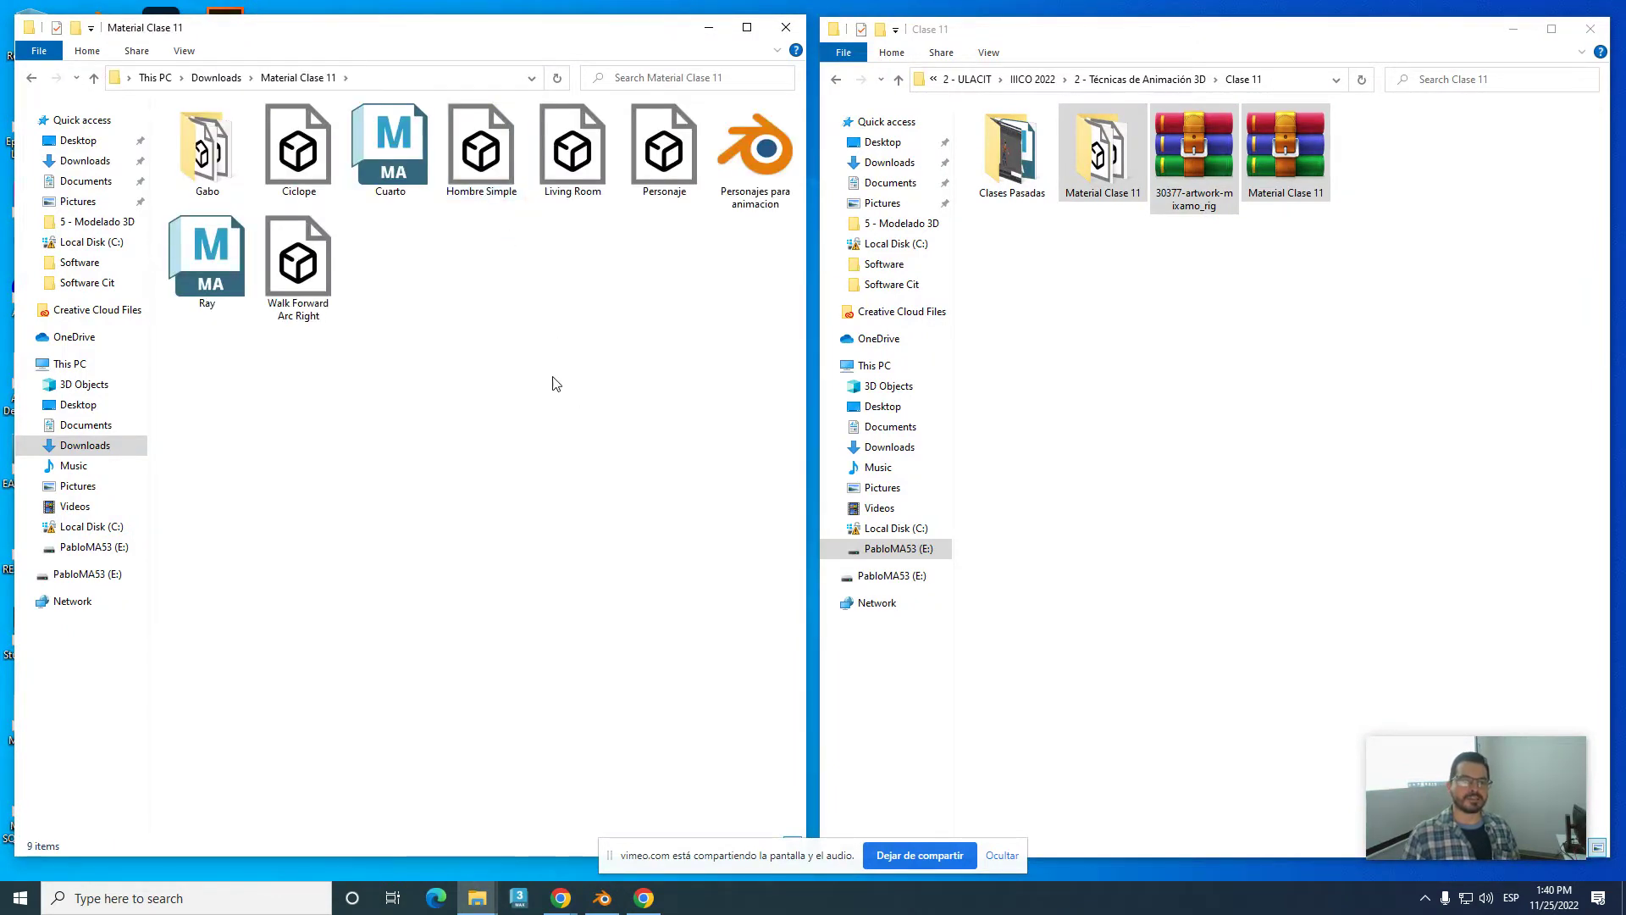
{"action": "left_click", "coordinate": [478, 158]}
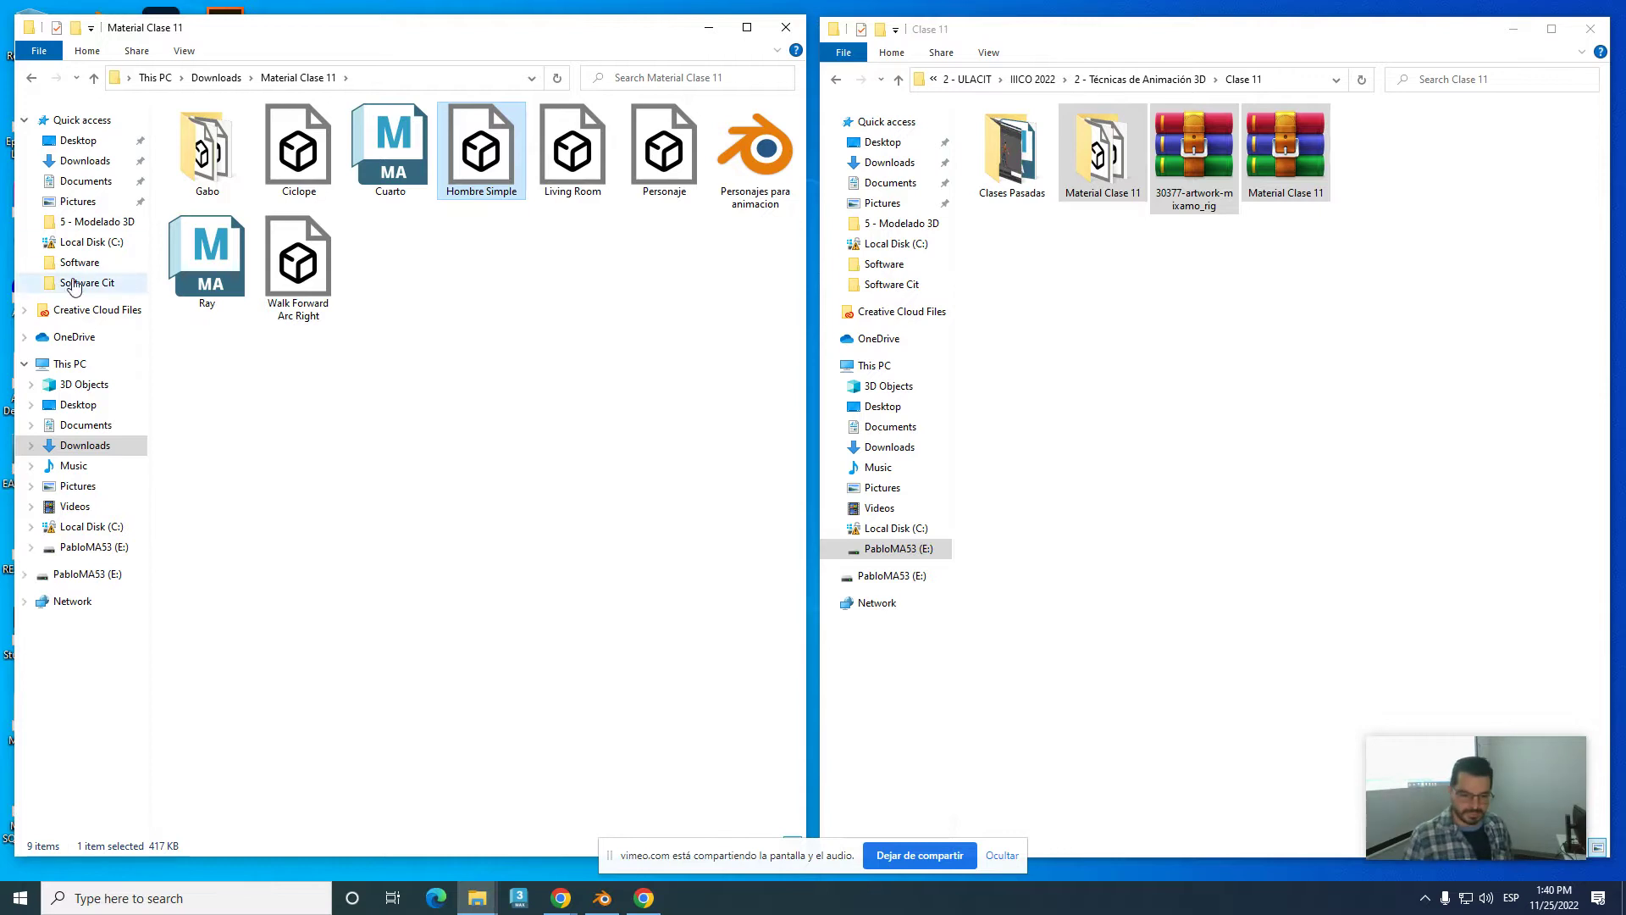
{"action": "left_click", "coordinate": [560, 898]}
- Upload Hombre Simple from Downloads > Material Clase 11 as a new Mixamo character
{"action": "left_click", "coordinate": [536, 825]}
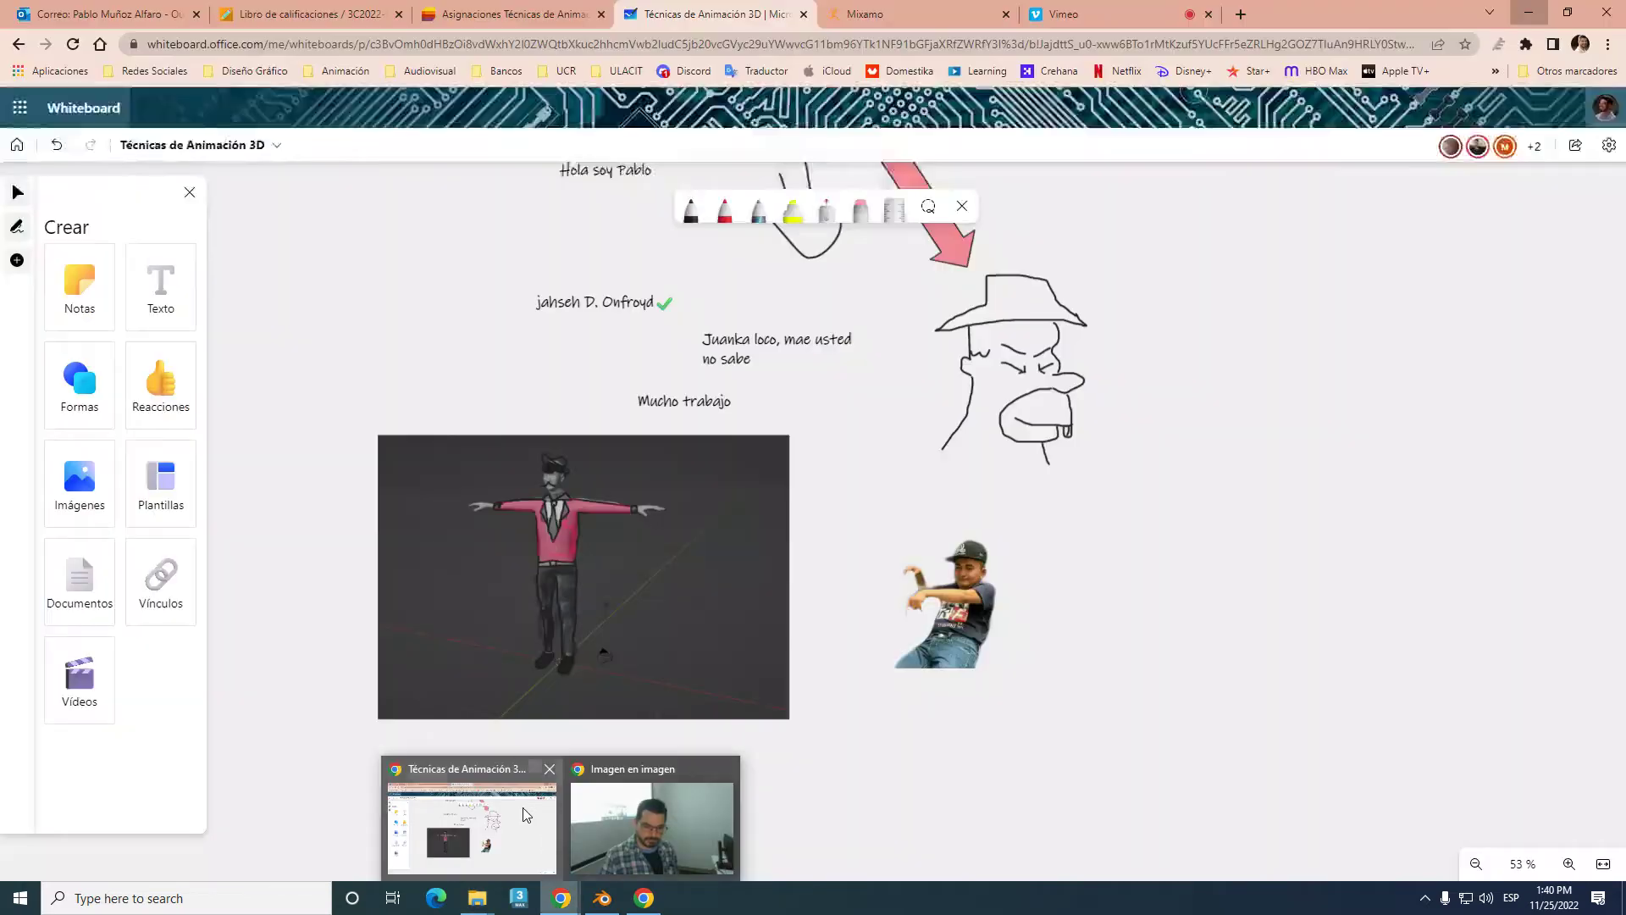
{"action": "left_click", "coordinate": [905, 8]}
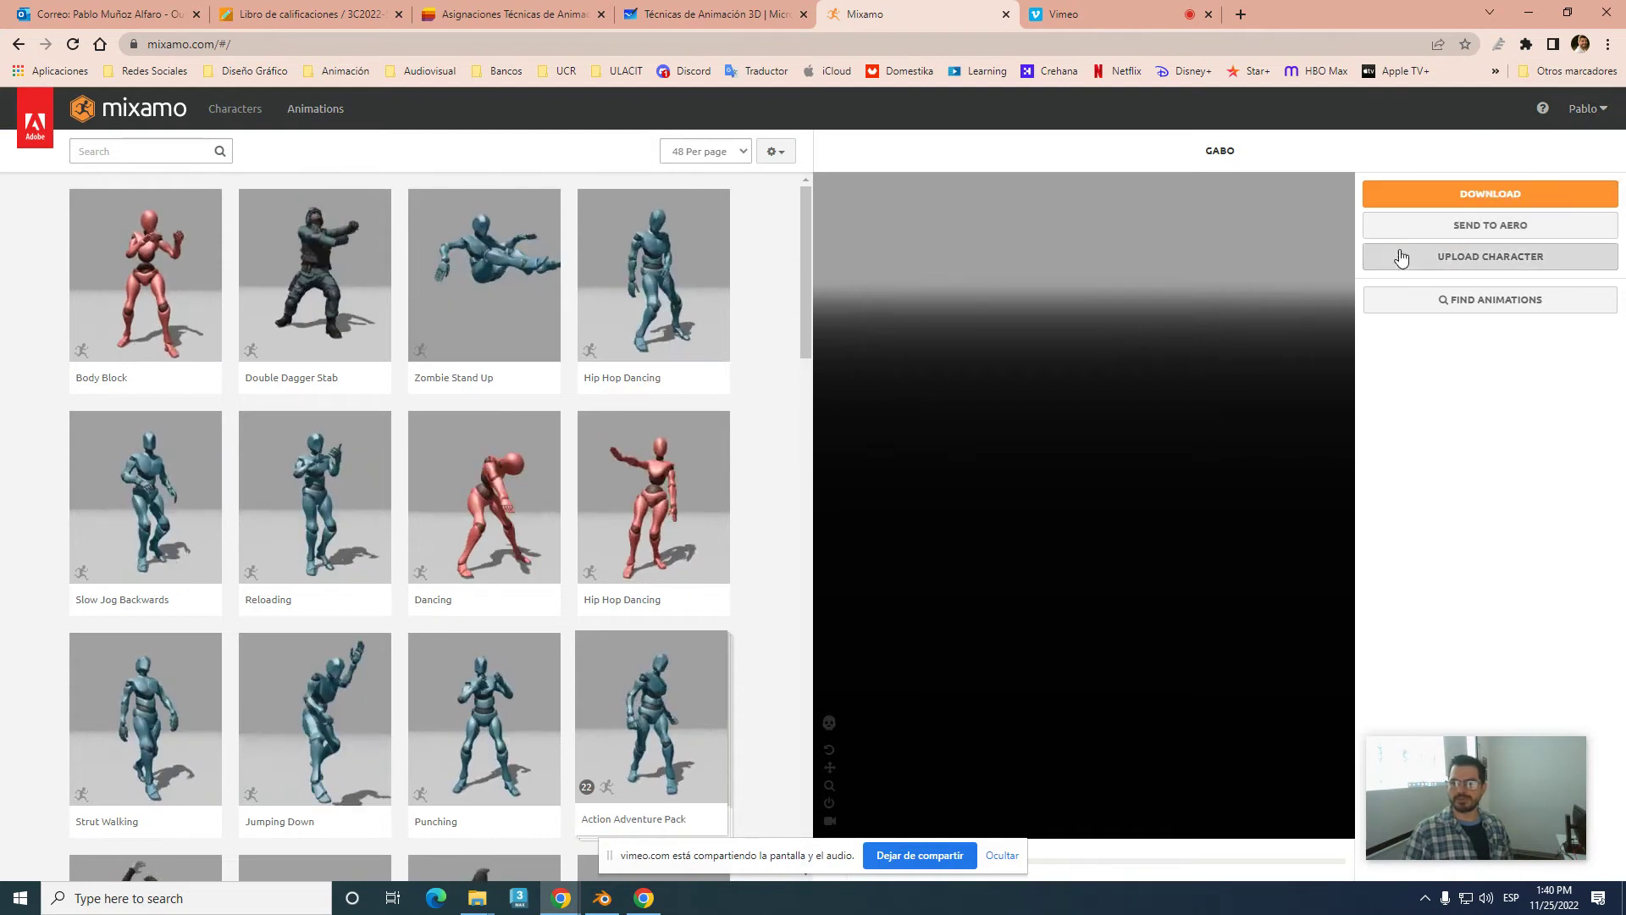
{"action": "left_click", "coordinate": [1460, 256]}
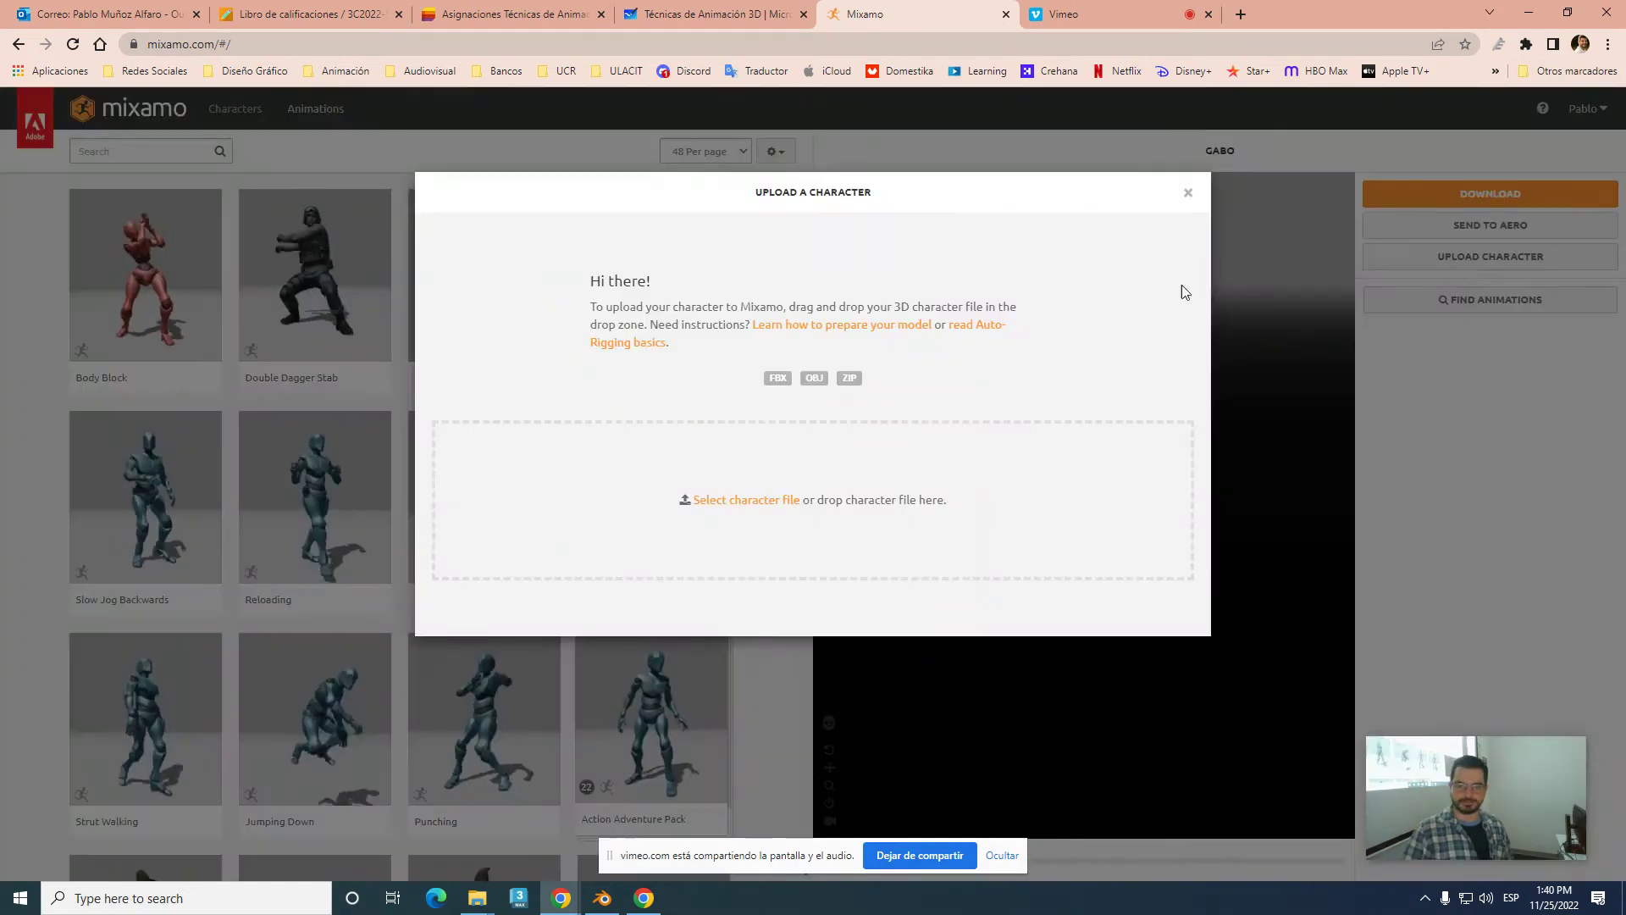
{"action": "left_click", "coordinate": [724, 500]}
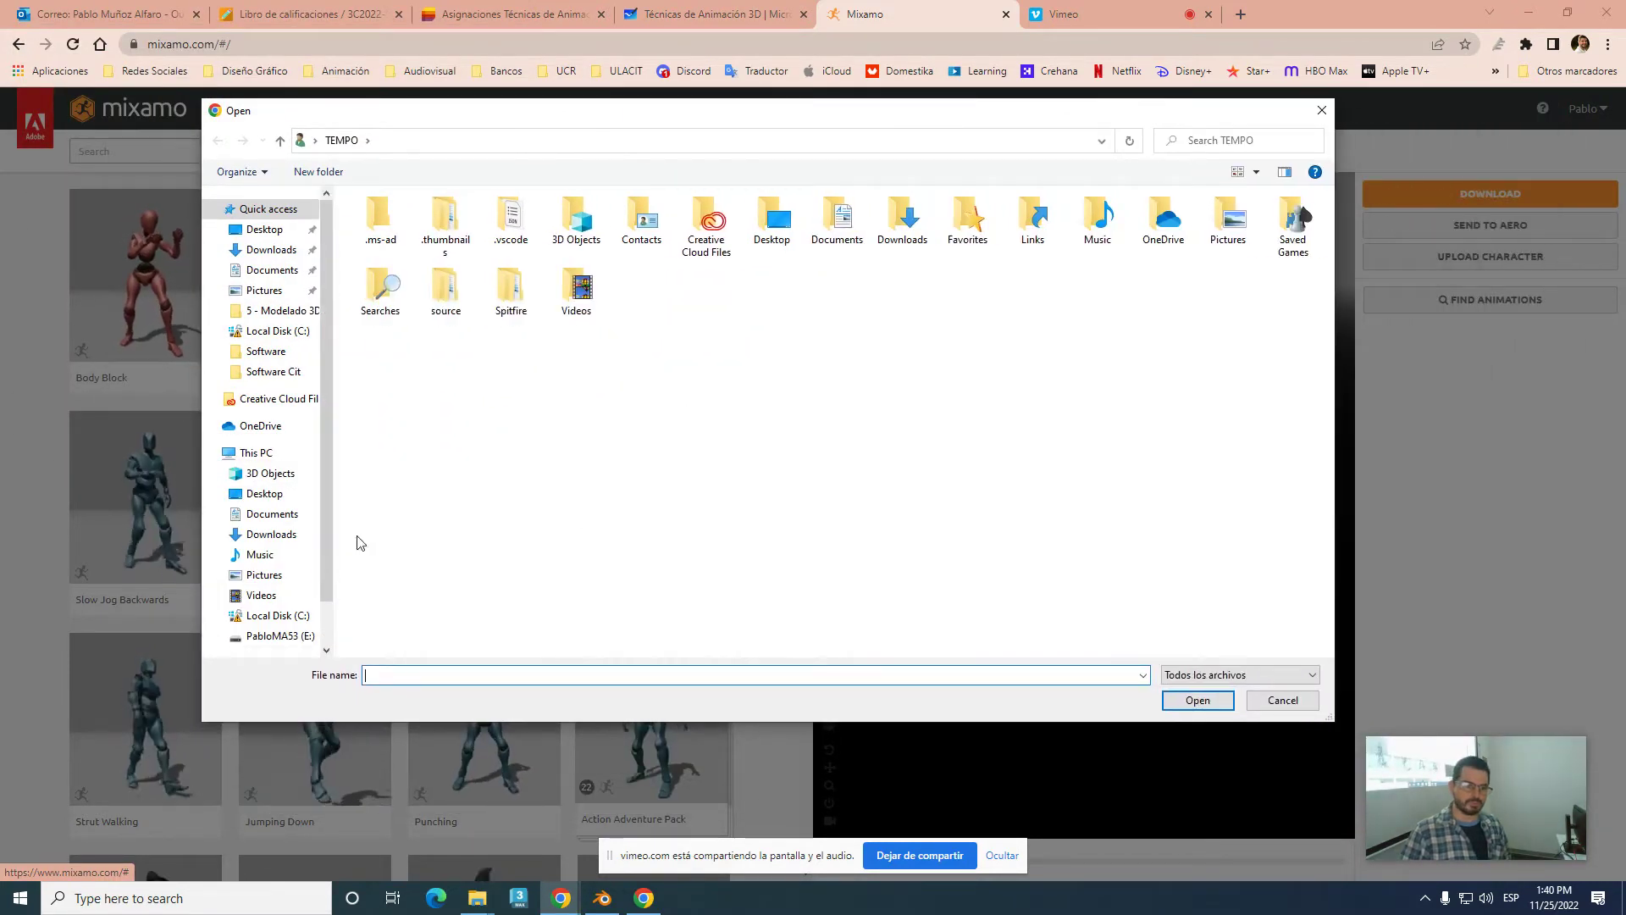
{"action": "left_click", "coordinate": [271, 533]}
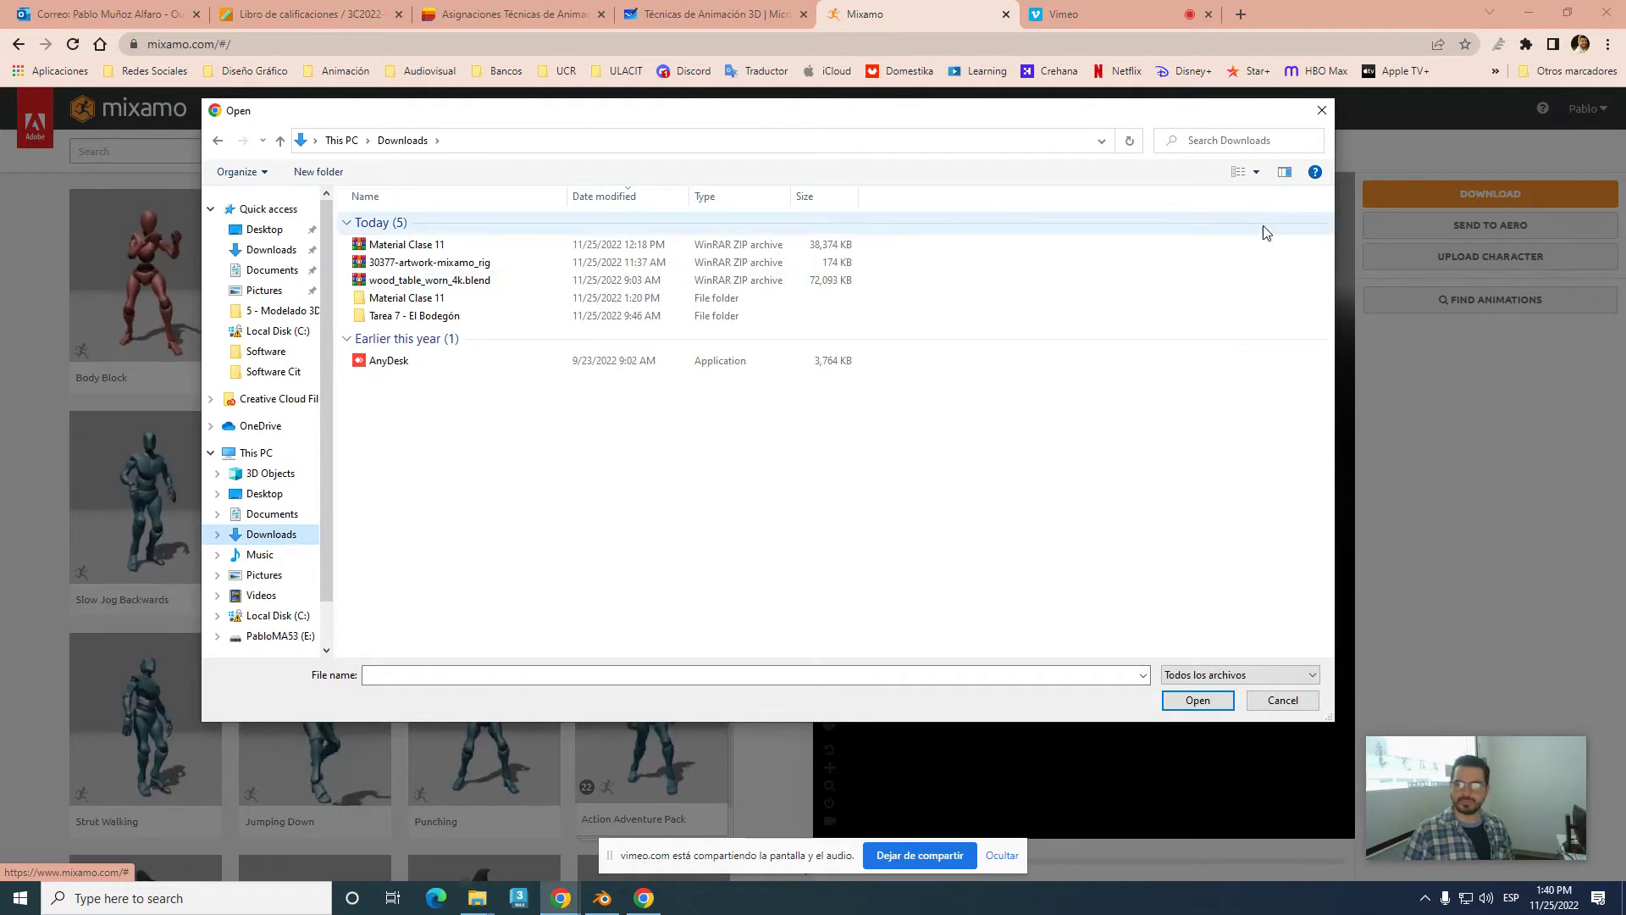
{"action": "left_click", "coordinate": [1256, 171]}
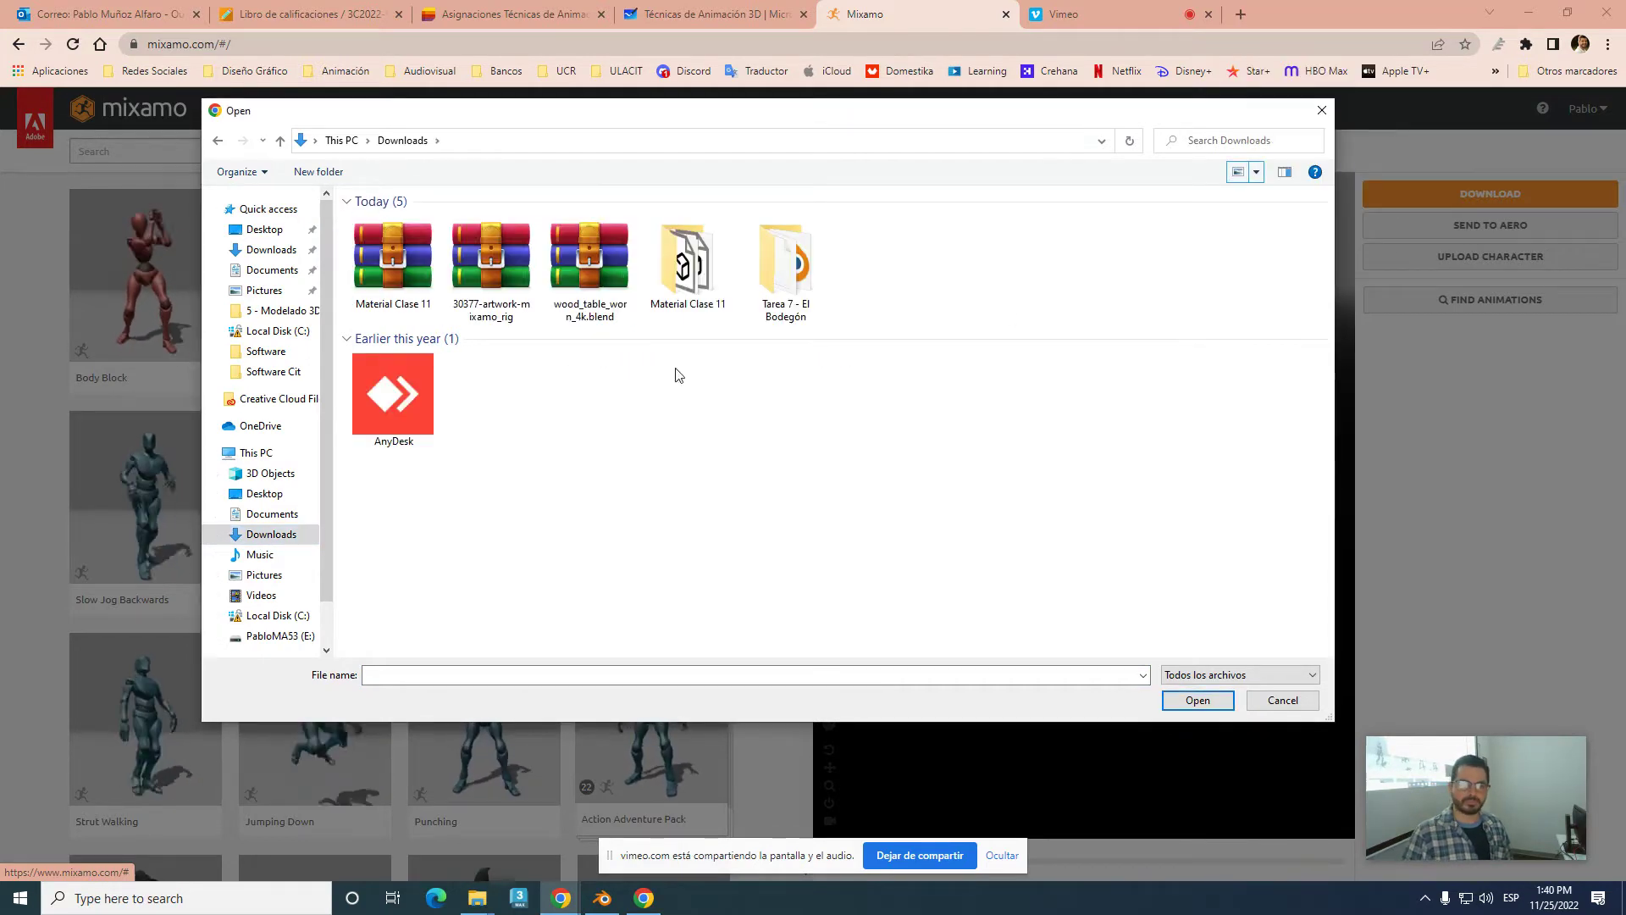
{"action": "double_click", "coordinate": [686, 246]}
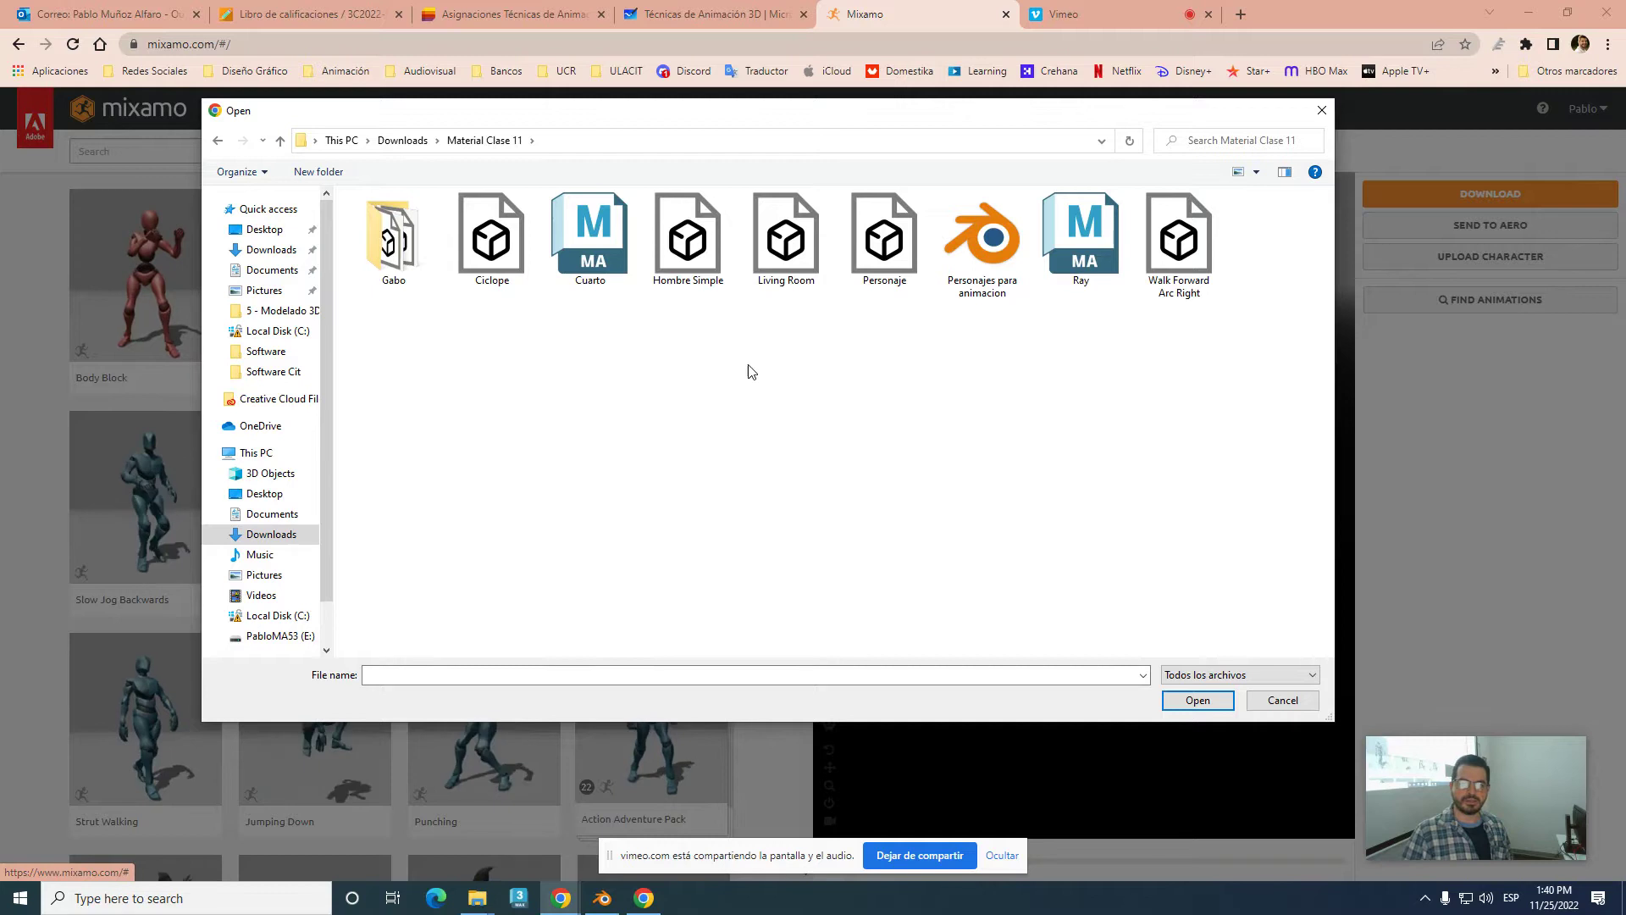
{"action": "left_click", "coordinate": [687, 241]}
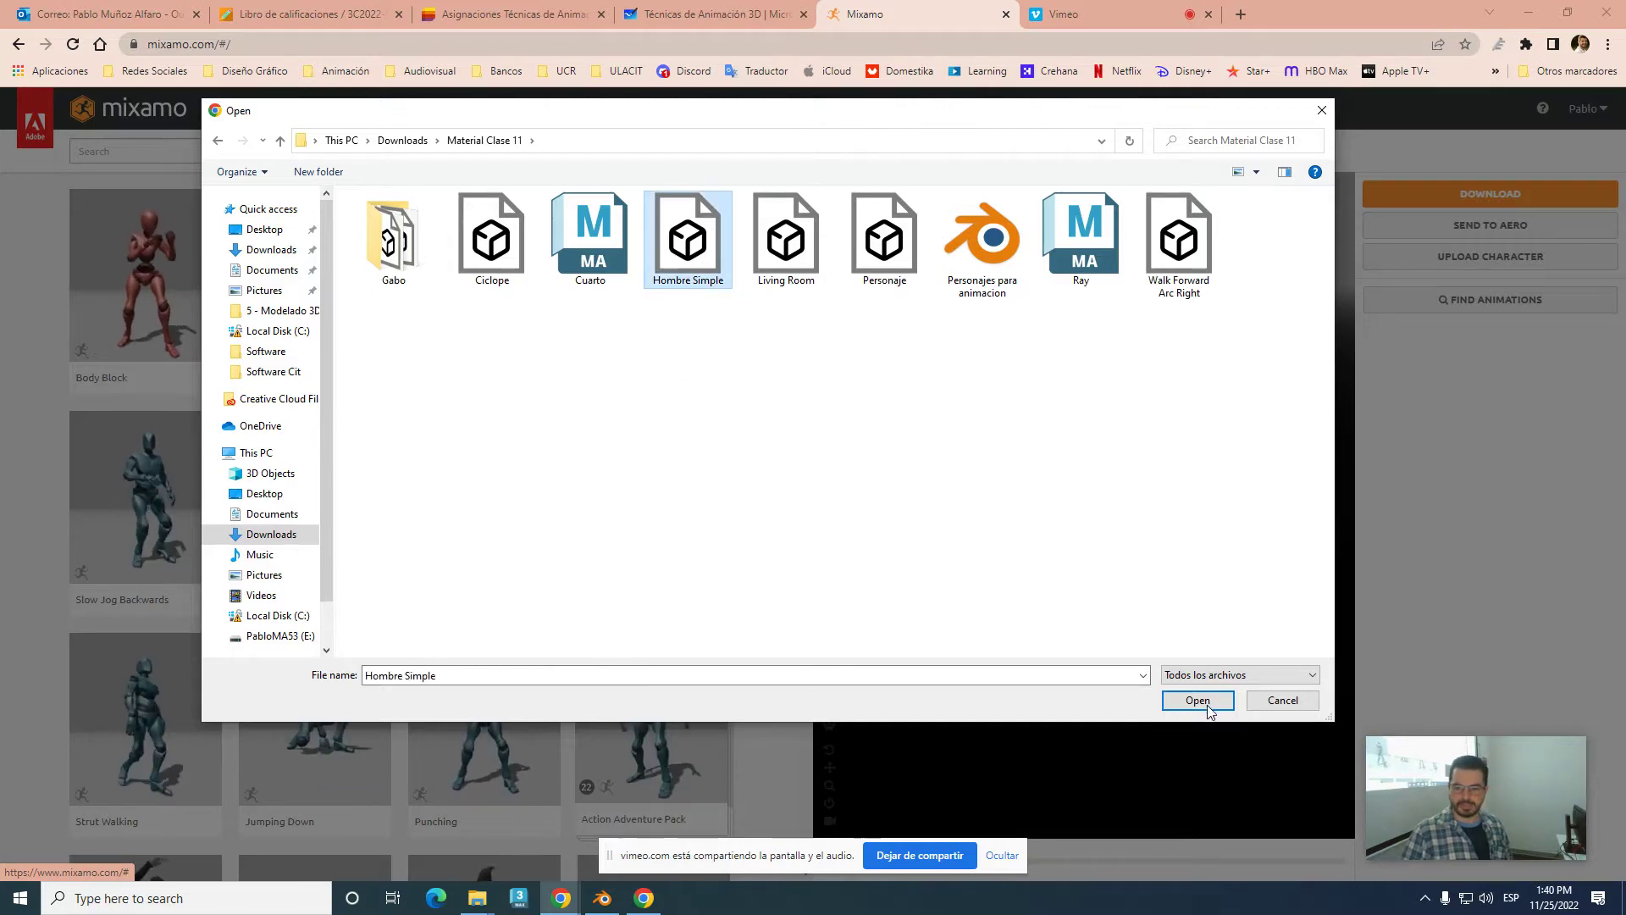
{"action": "left_click", "coordinate": [1198, 701]}
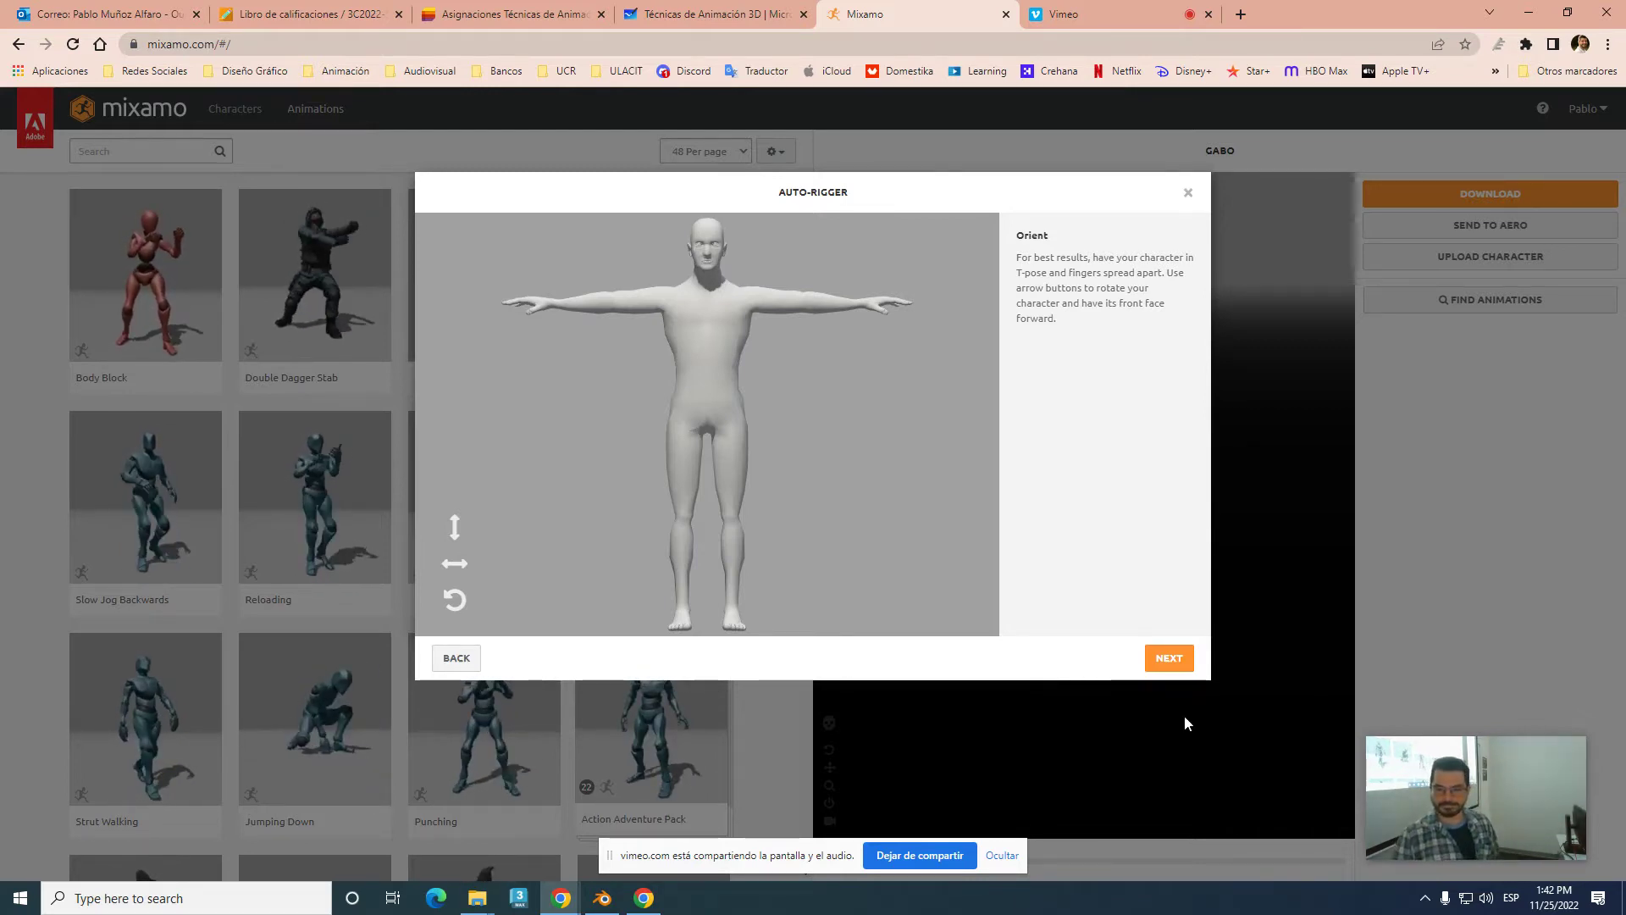
- Place the chin, wrist, elbow, knee and groin markers on the model and start auto-rigging
{"action": "left_click", "coordinate": [1169, 659]}
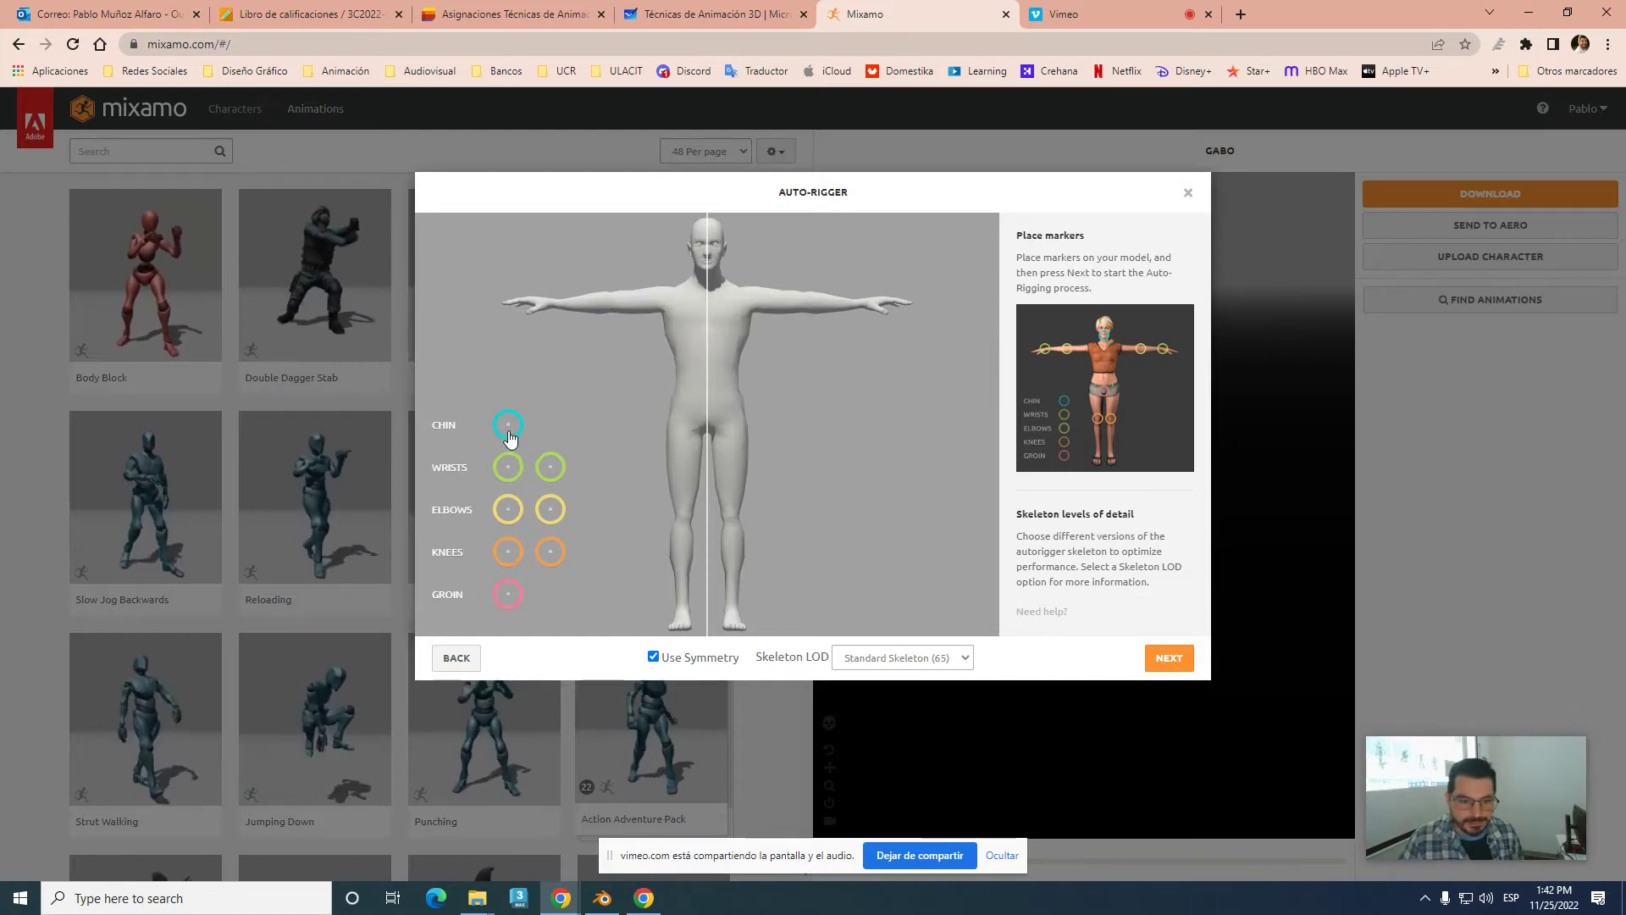
{"action": "left_click_drag", "start_coordinate": [509, 439], "coordinate": [708, 271]}
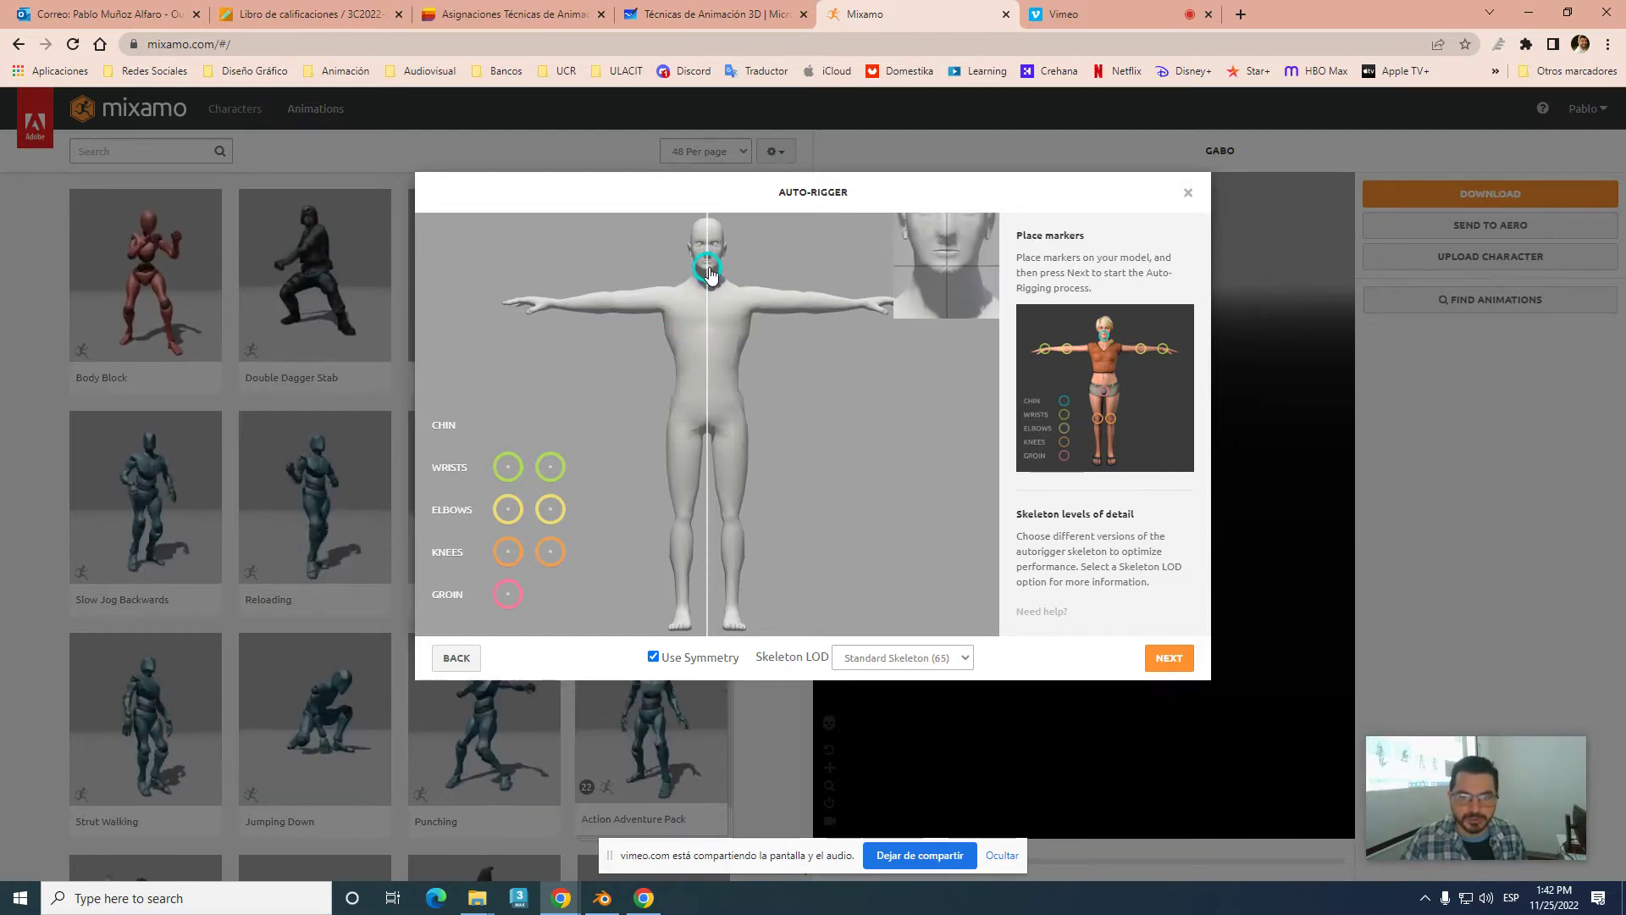
{"action": "left_click_drag", "start_coordinate": [709, 274], "coordinate": [708, 269]}
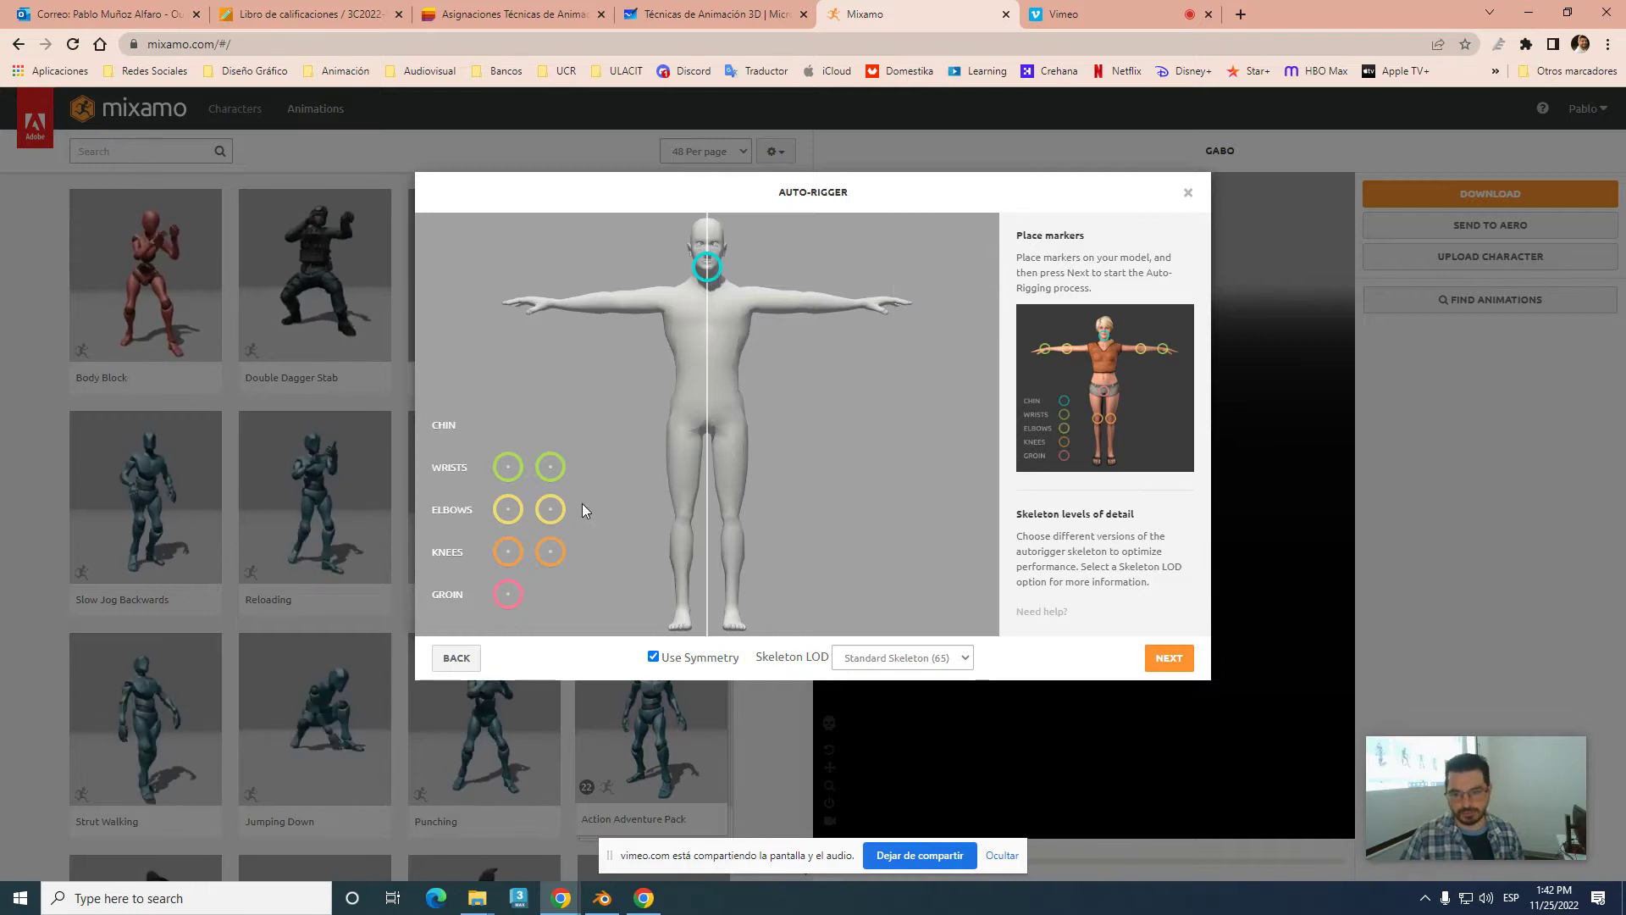
{"action": "left_click_drag", "start_coordinate": [508, 466], "coordinate": [552, 305]}
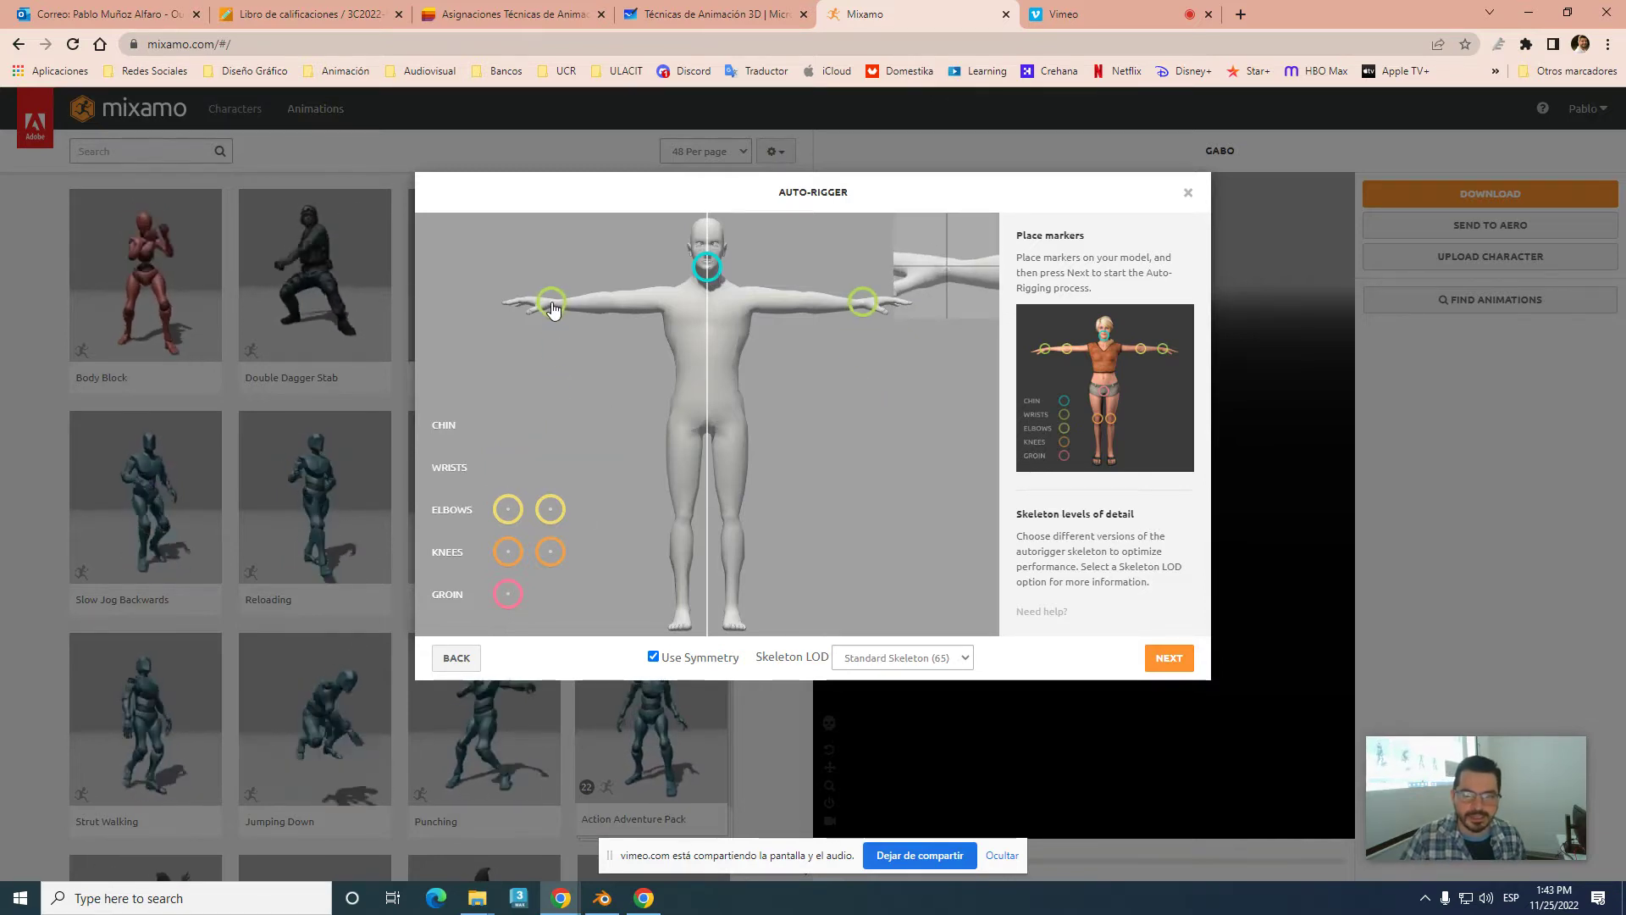
{"action": "left_click_drag", "start_coordinate": [511, 512], "coordinate": [611, 307]}
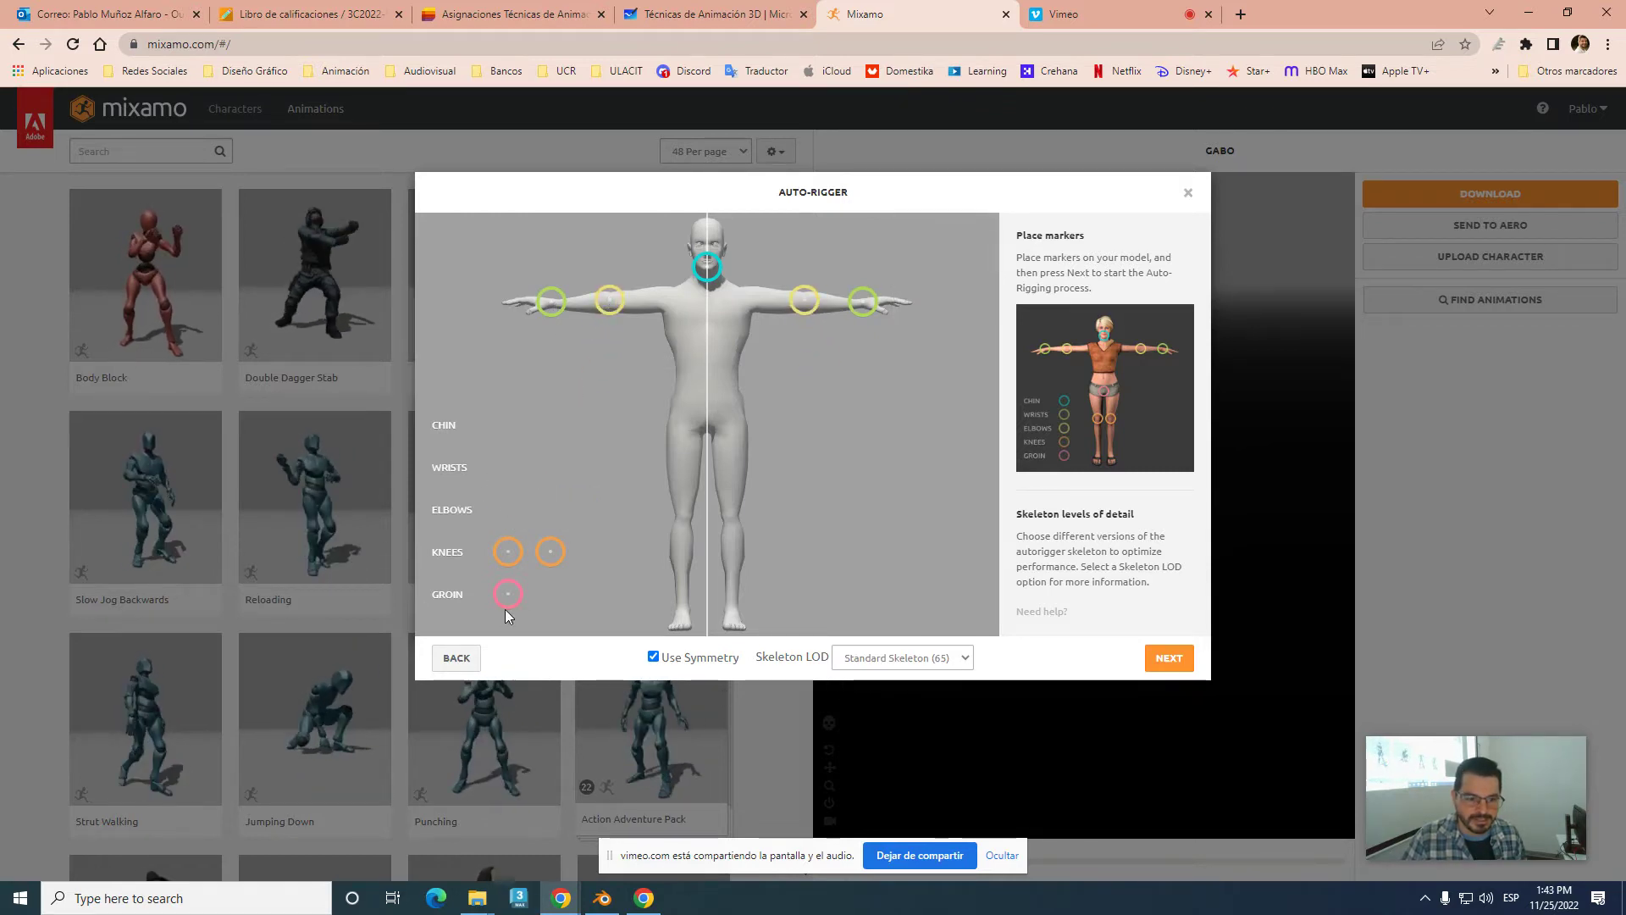
{"action": "left_click_drag", "start_coordinate": [508, 551], "coordinate": [682, 520]}
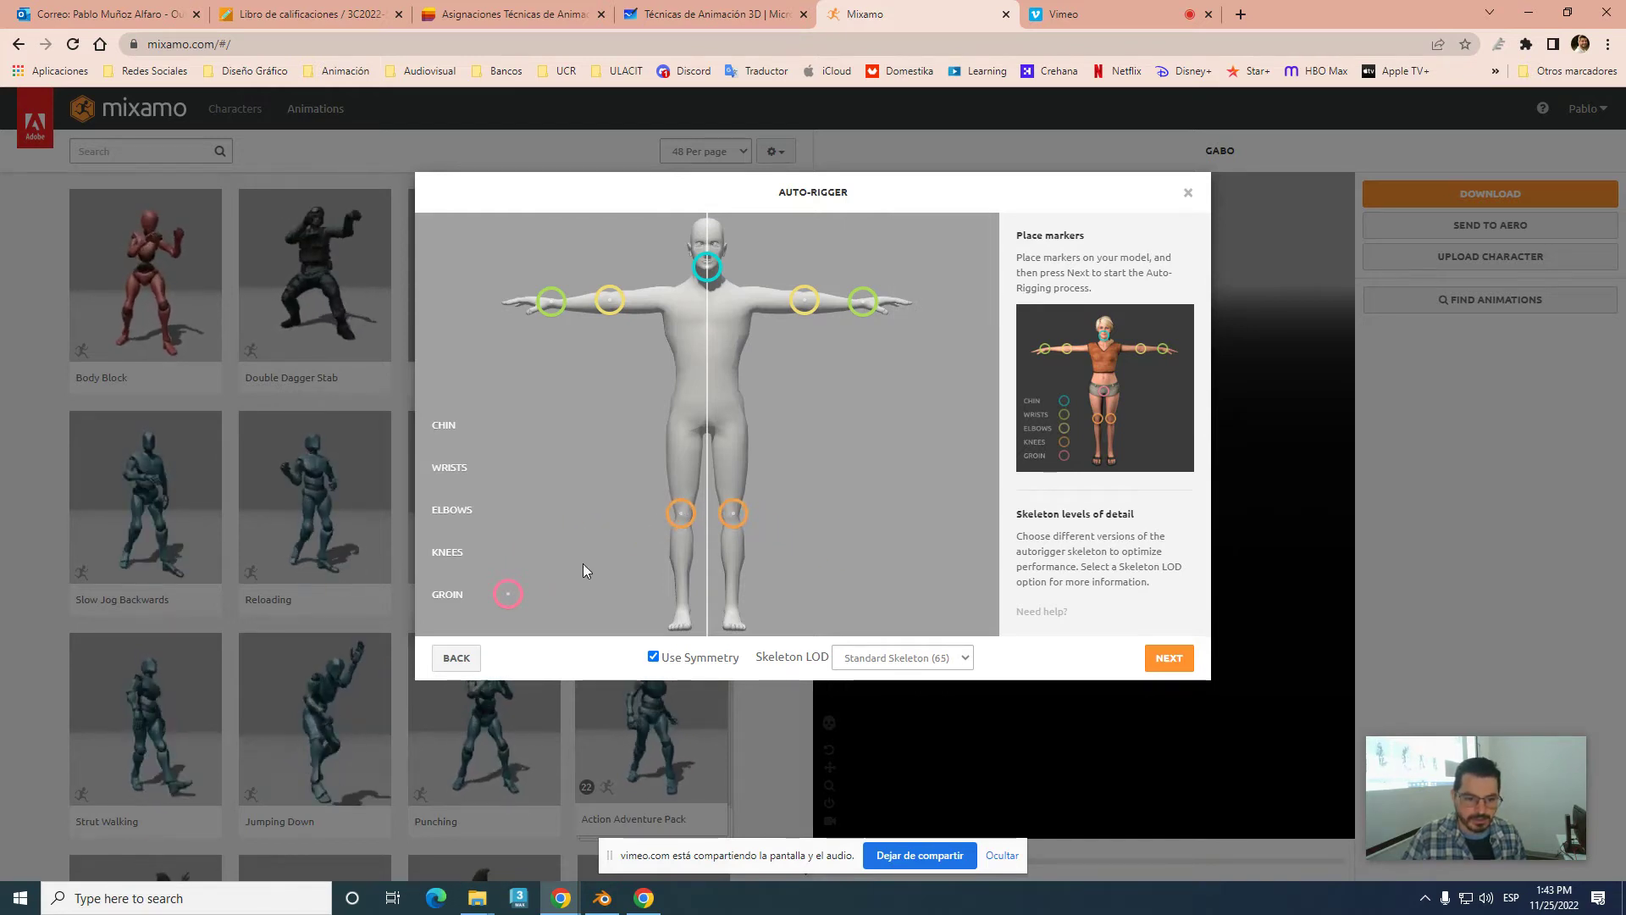
{"action": "left_click_drag", "start_coordinate": [509, 600], "coordinate": [709, 422]}
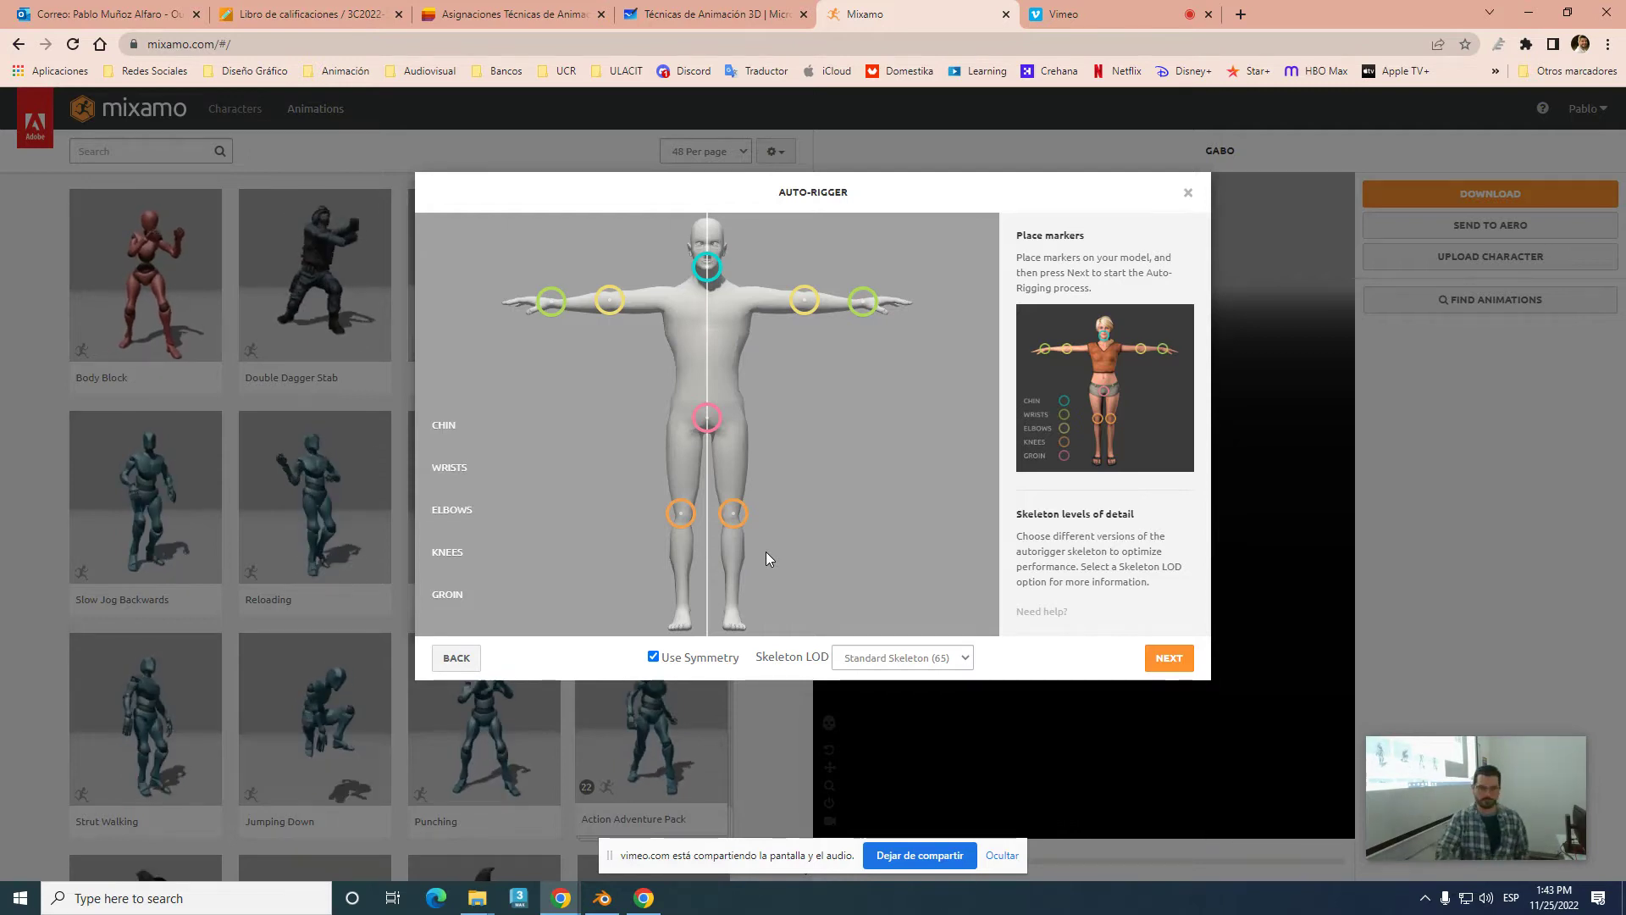
{"action": "left_click", "coordinate": [1162, 659]}
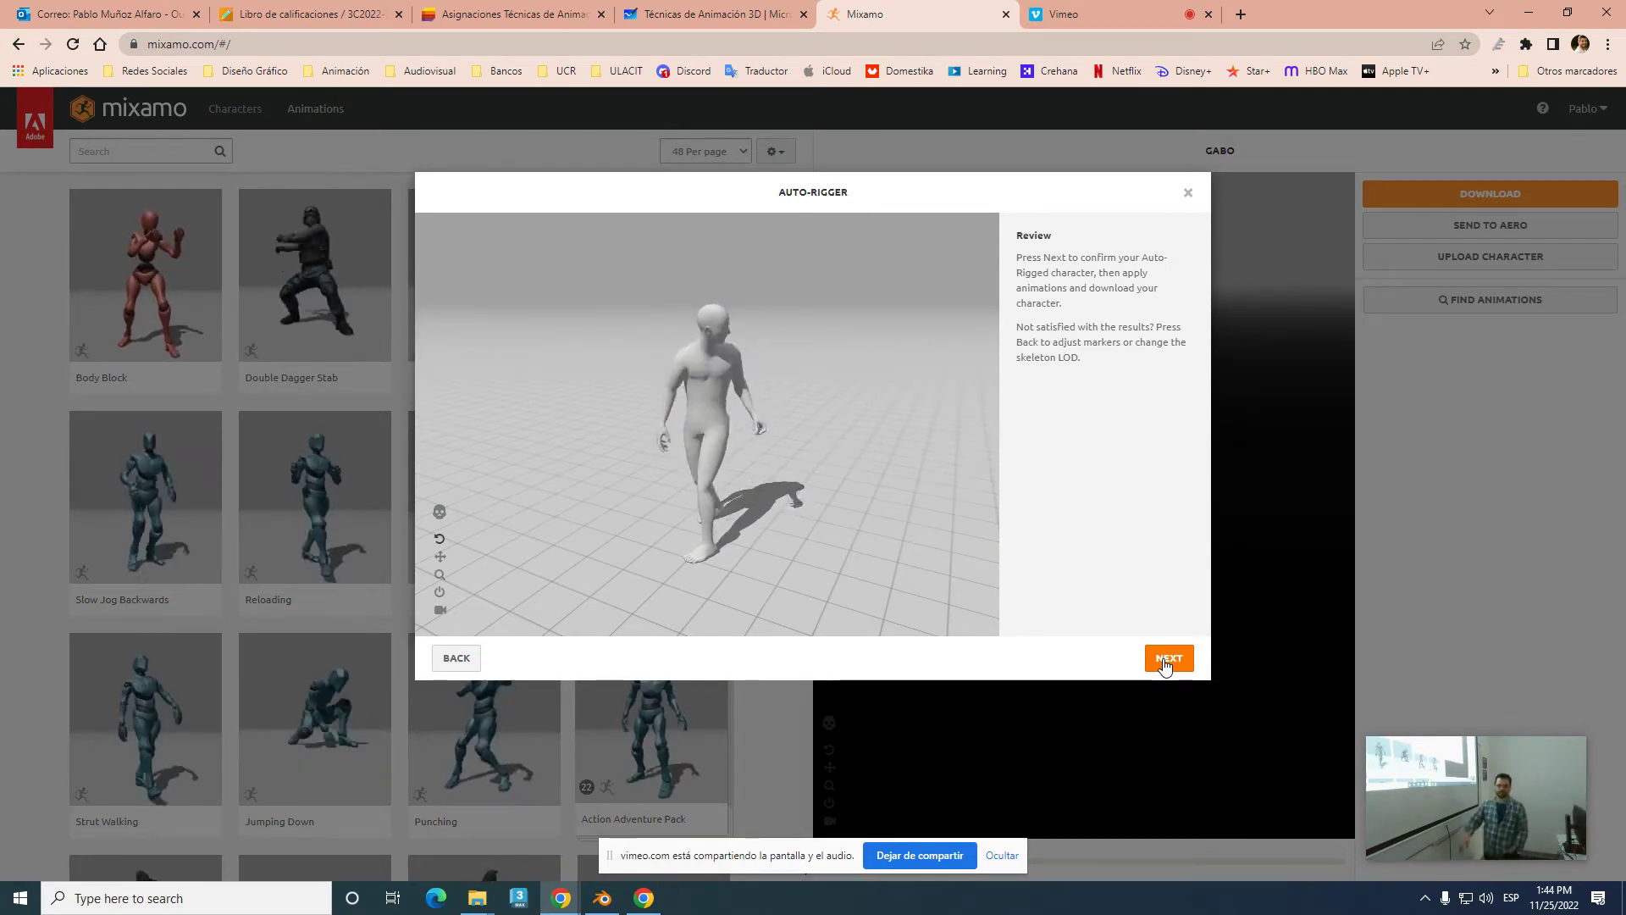
- Accept the rigged Hombre Simple and preview the Shoved Reaction With Spin animation
{"action": "left_click", "coordinate": [1167, 660]}
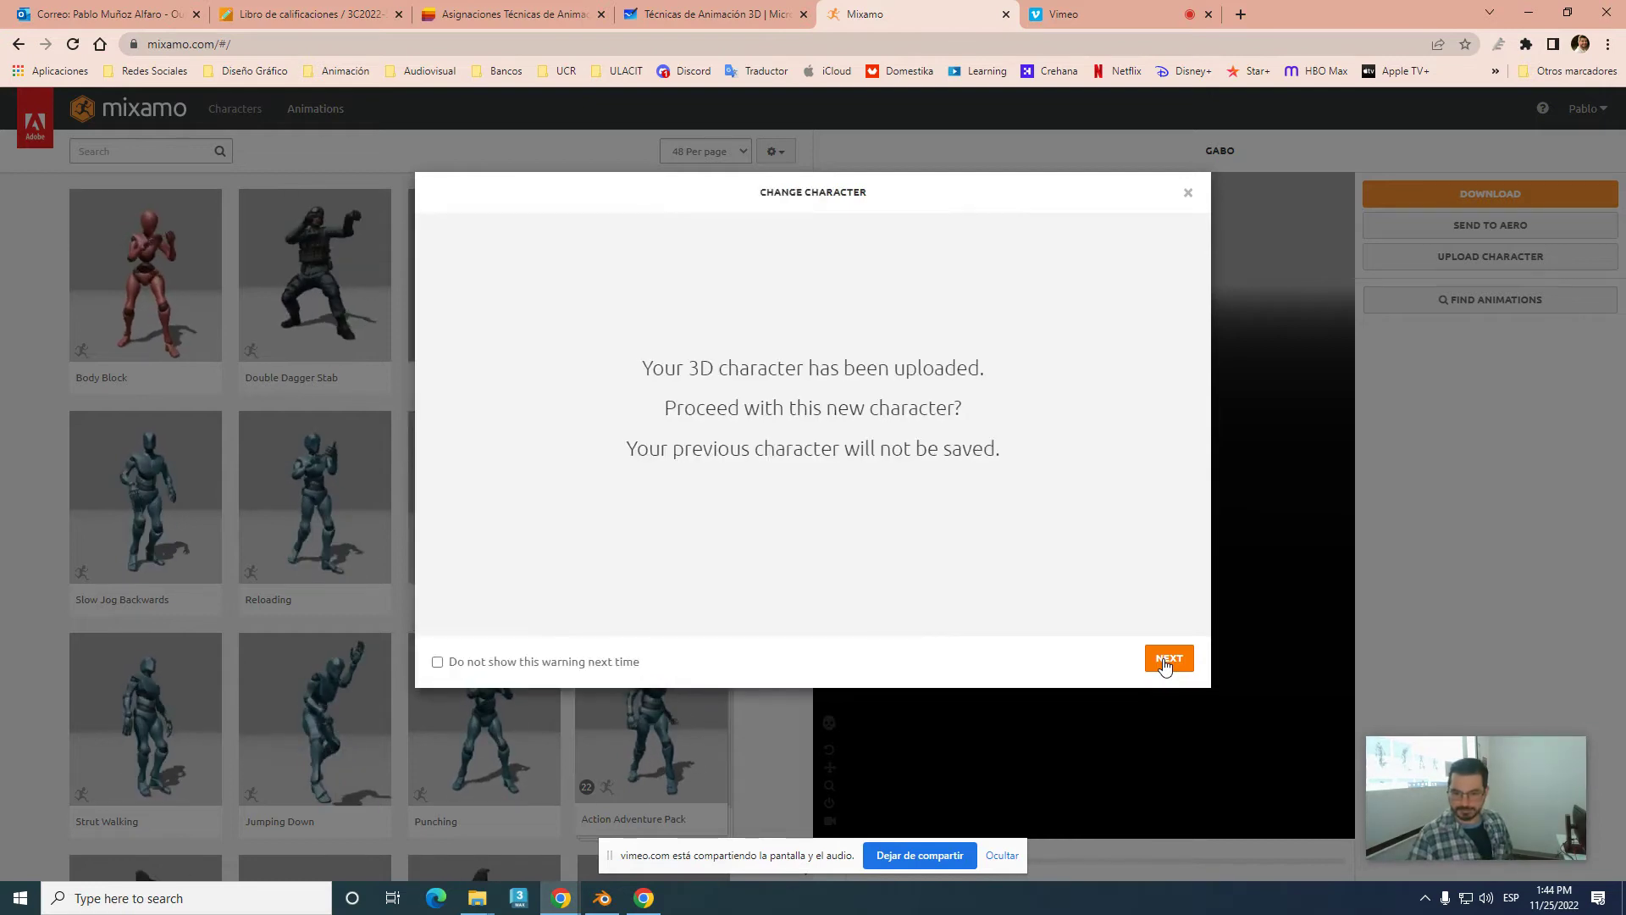
{"action": "left_click", "coordinate": [1163, 660]}
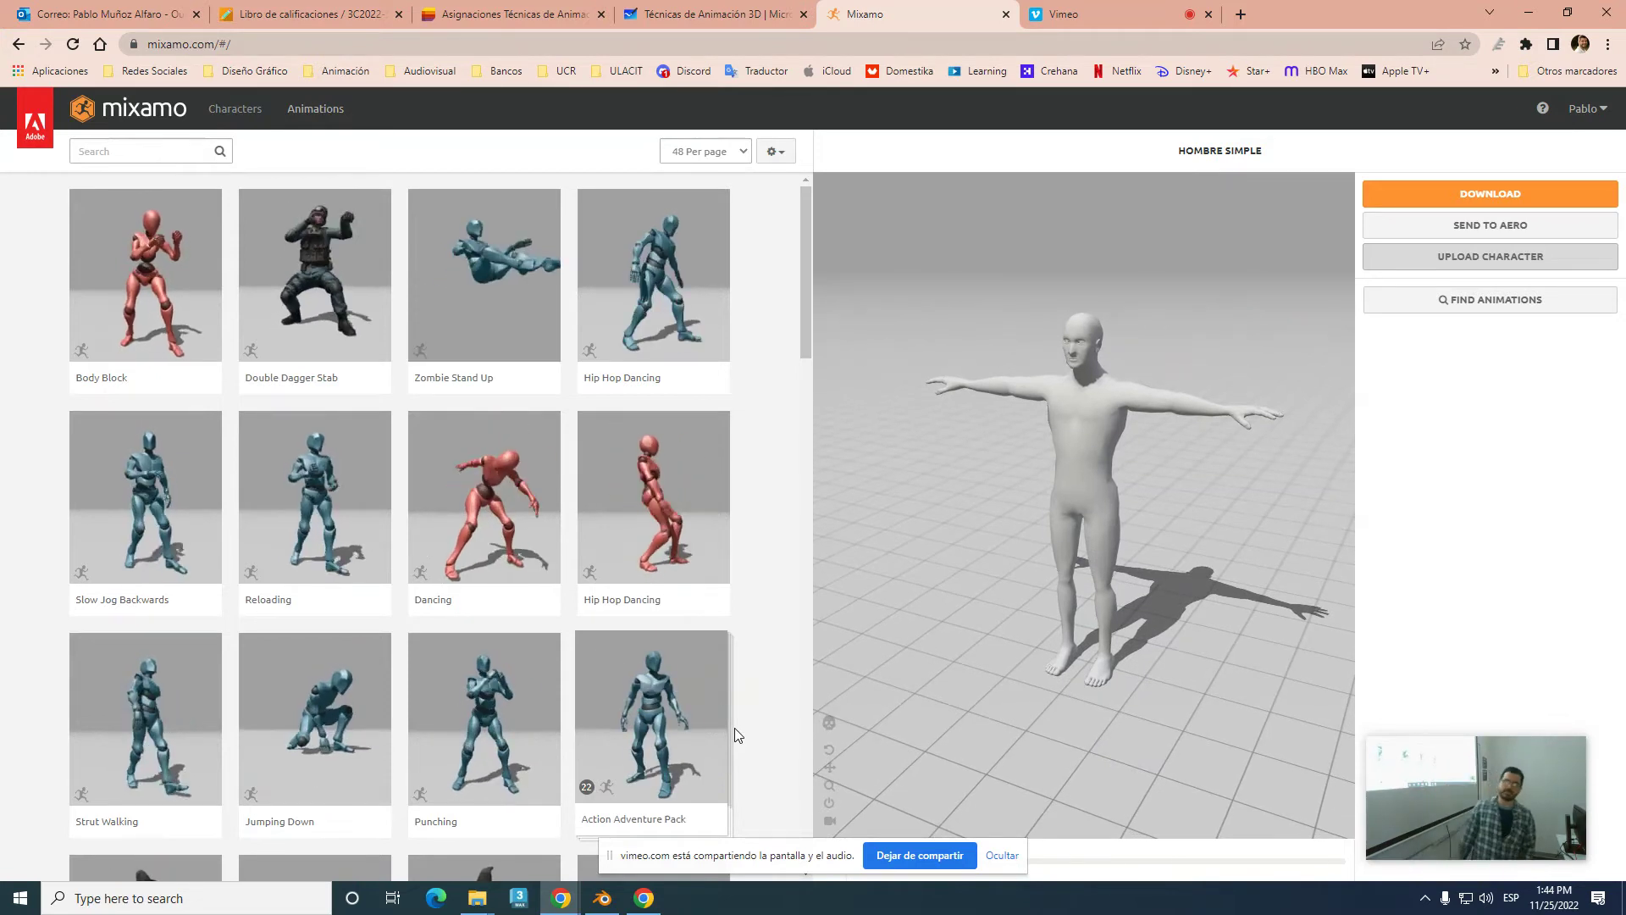
{"action": "mouse_move", "coordinate": [314, 508]}
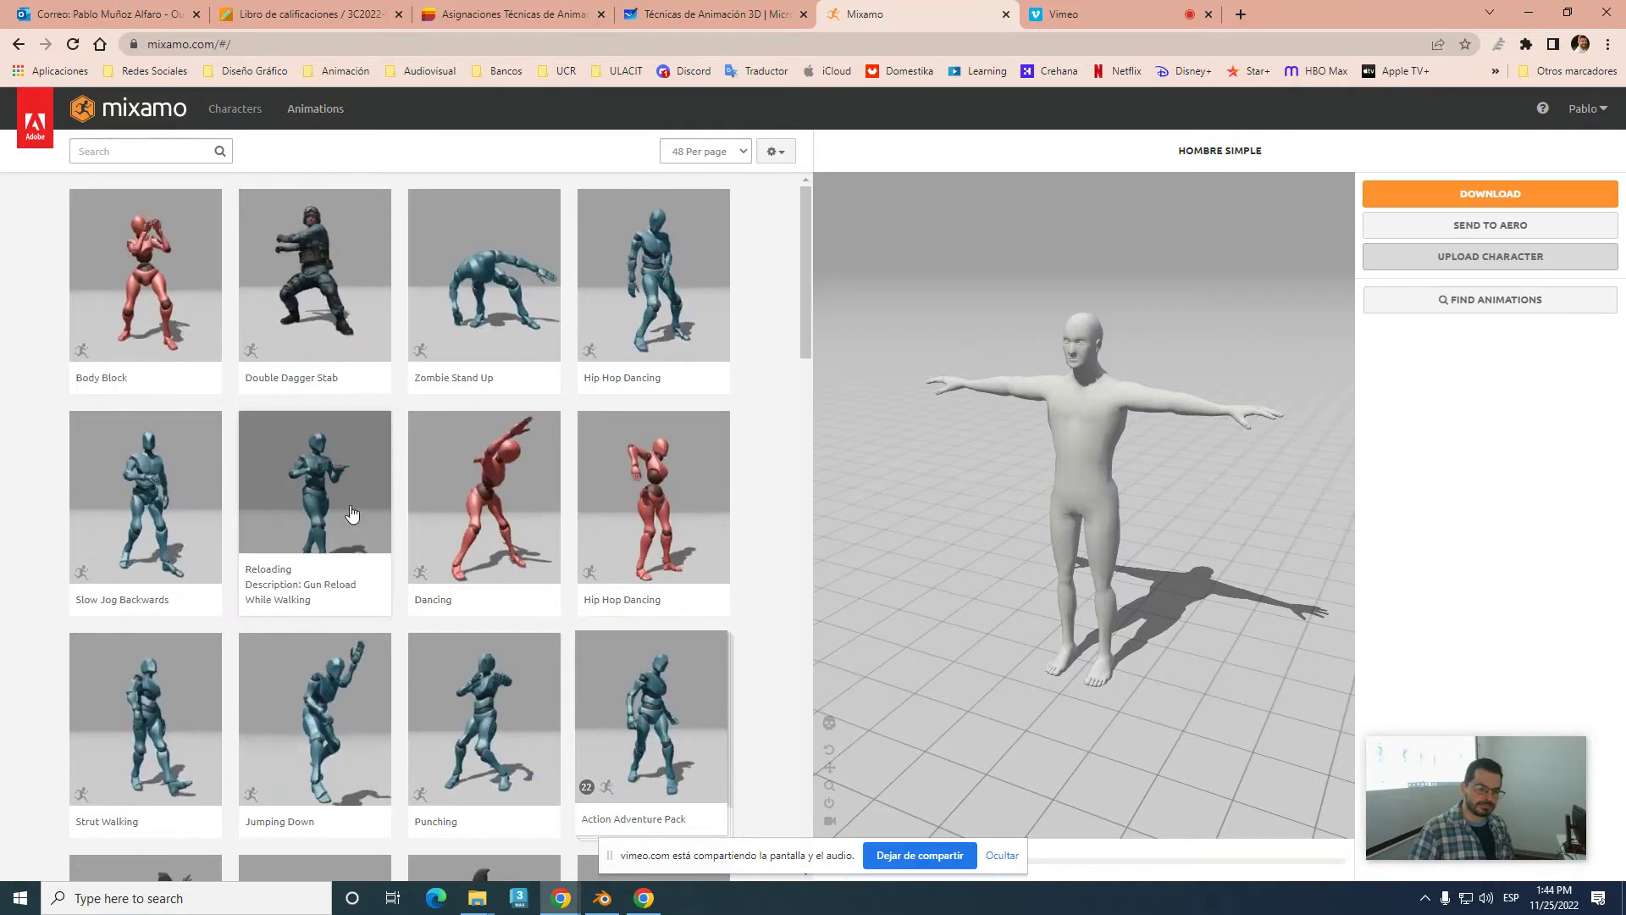
{"action": "left_click", "coordinate": [316, 119]}
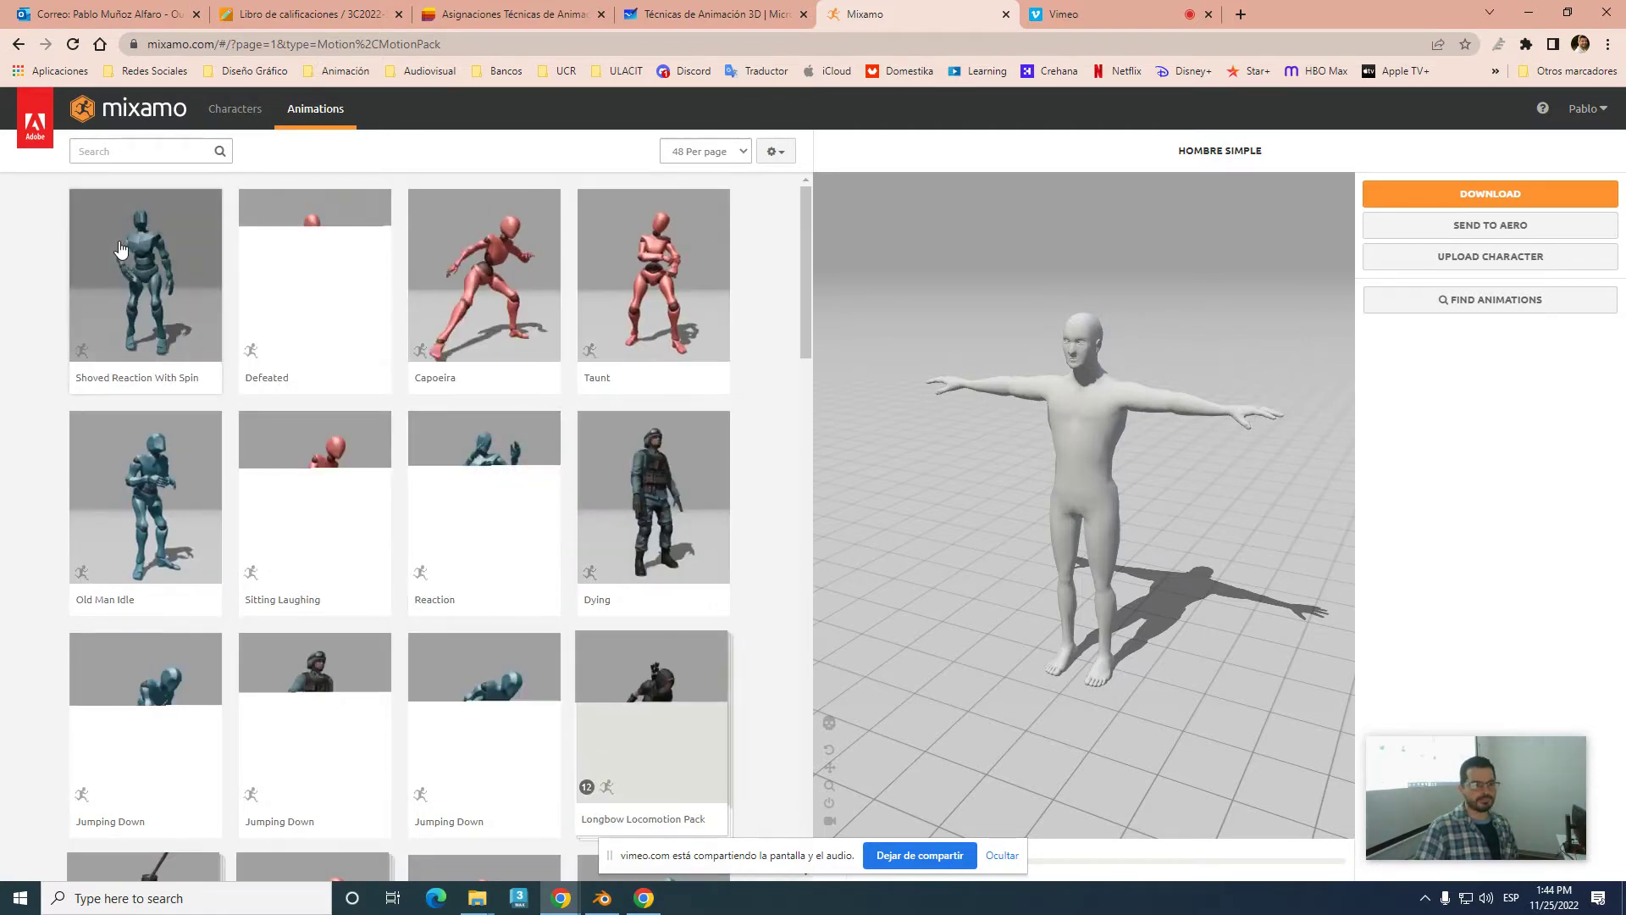
{"action": "left_click", "coordinate": [144, 280]}
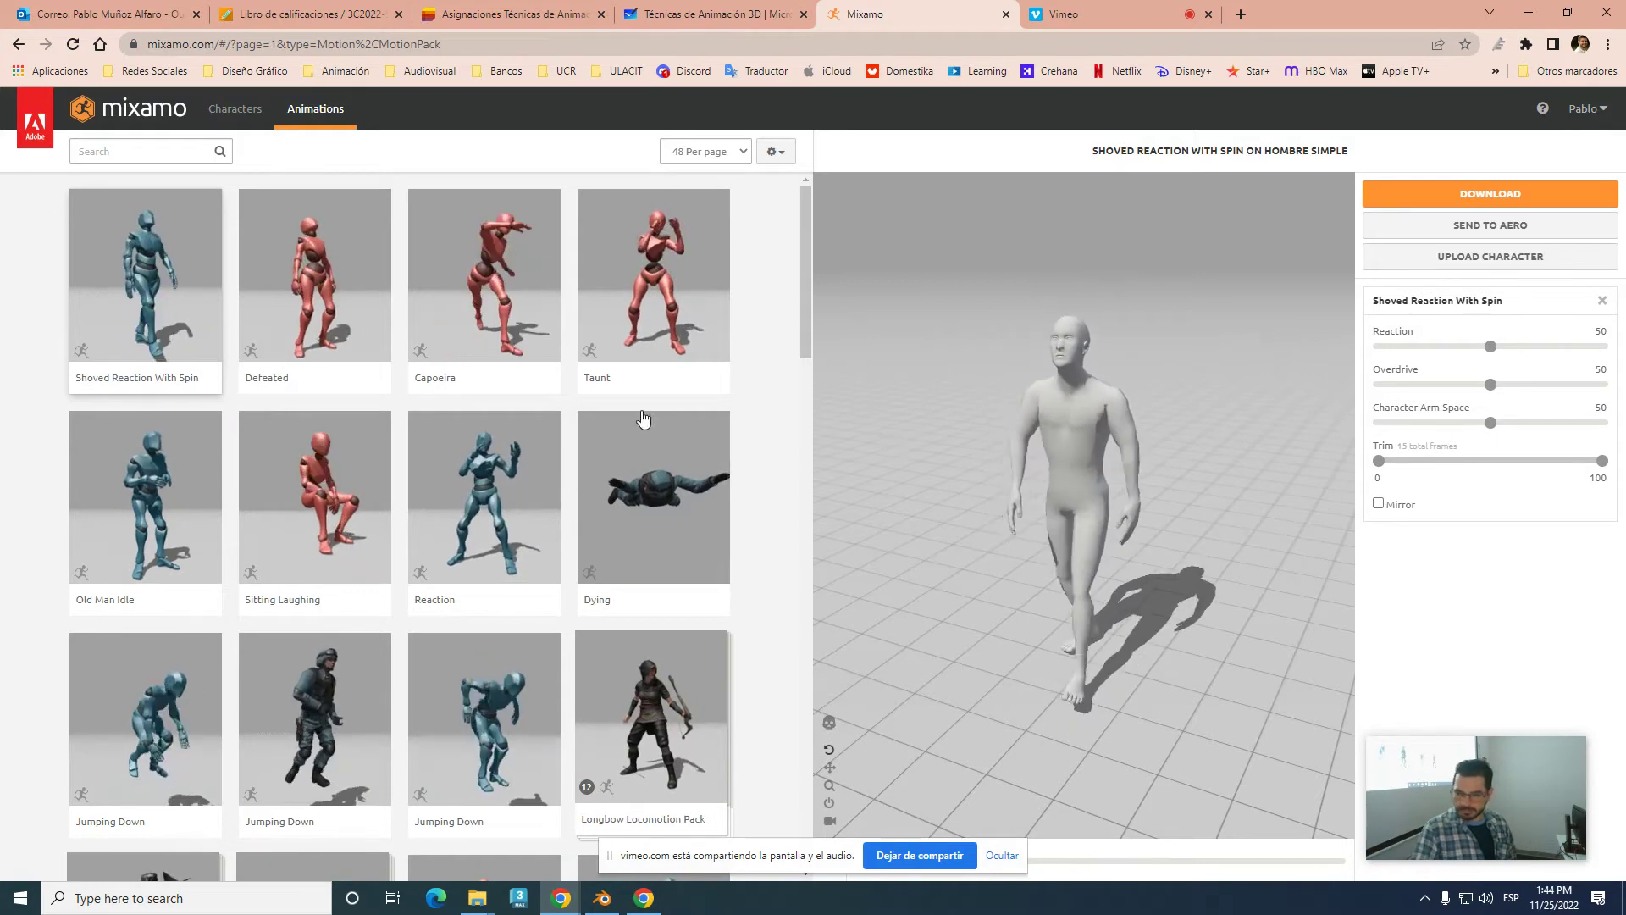
{"action": "scroll", "coordinate": [434, 479], "scroll_direction": "down", "scroll_amount": 3}
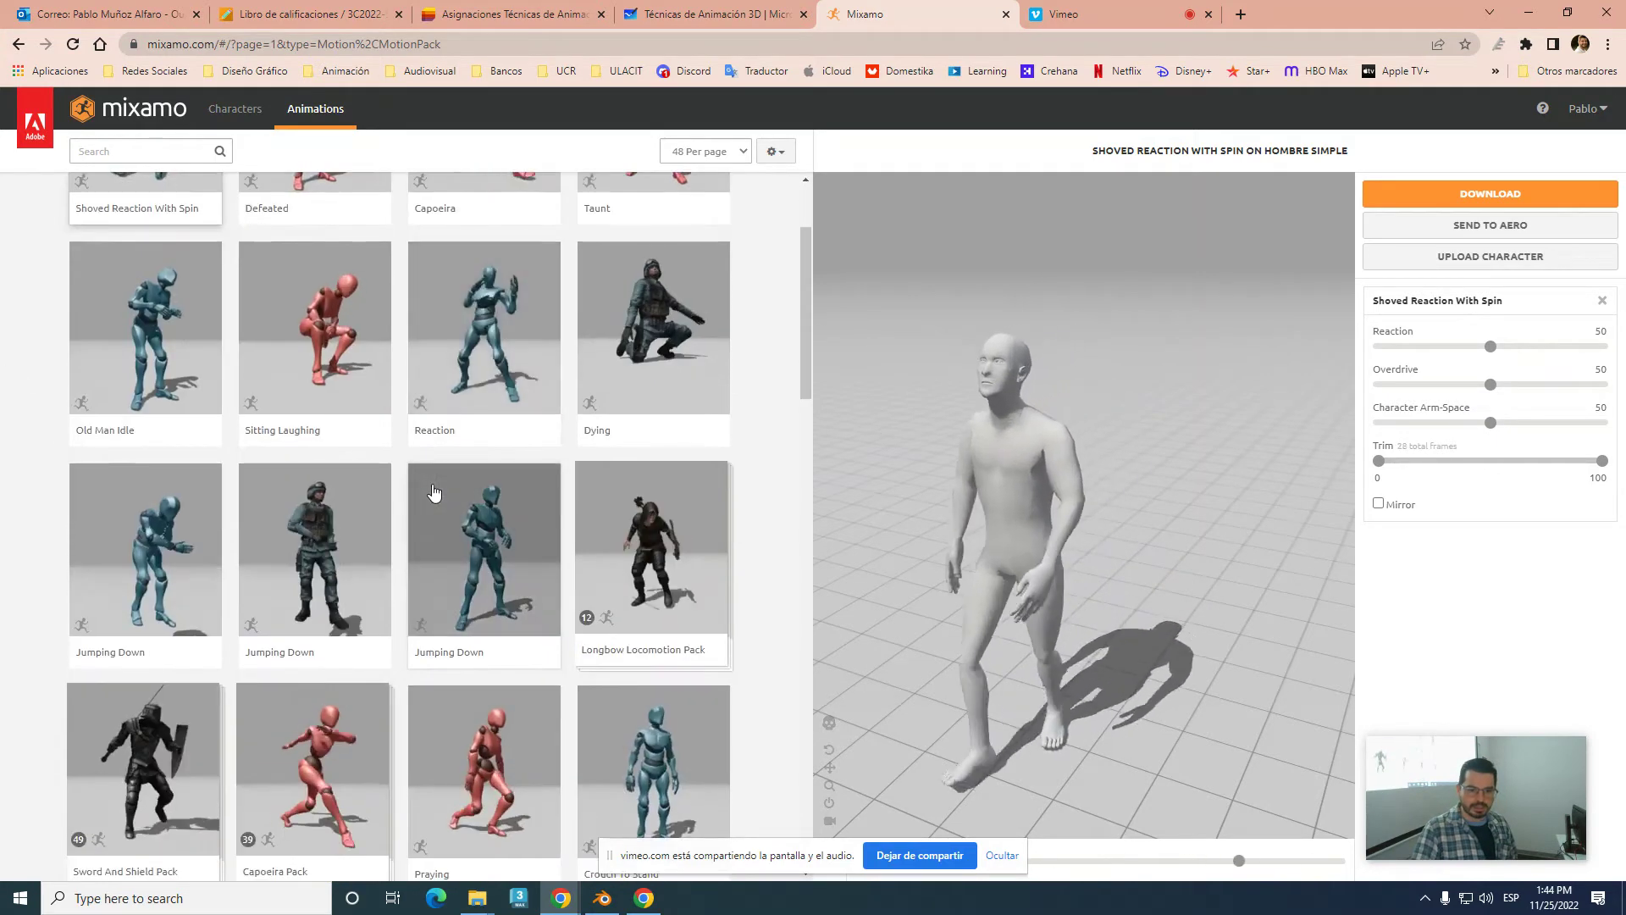
{"action": "scroll", "coordinate": [525, 500], "scroll_direction": "down", "scroll_amount": 3}
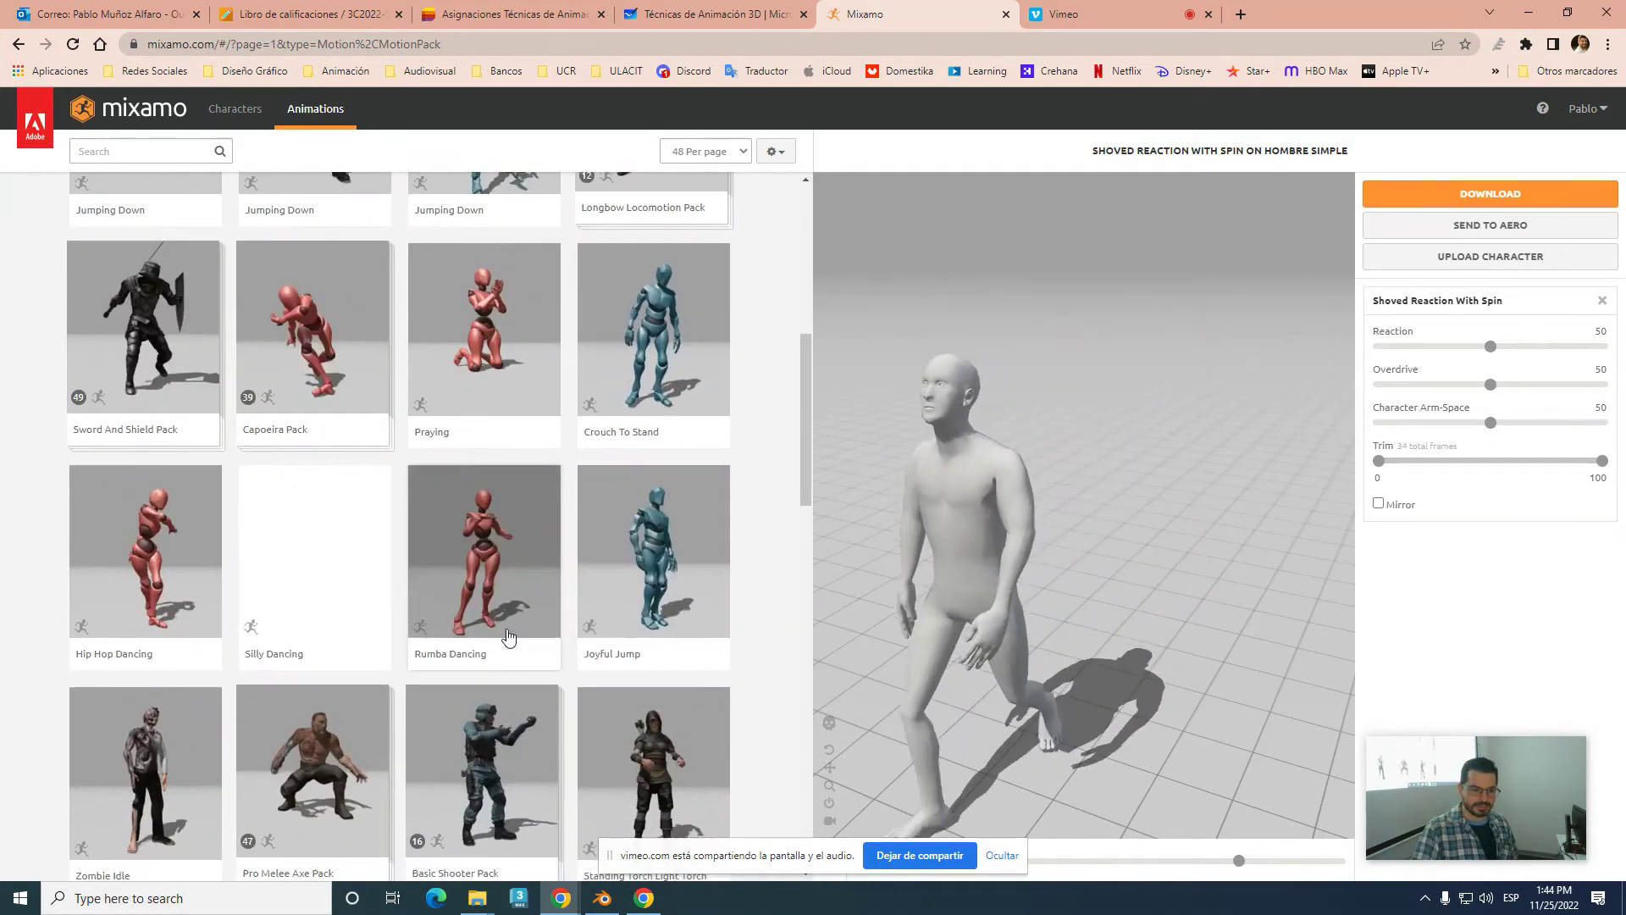
{"action": "scroll", "coordinate": [508, 631], "scroll_direction": "down", "scroll_amount": 2}
- Preview Silly Dancing with Trim extended to -50–150 and Overdrive raised to 56
{"action": "left_click", "coordinate": [324, 413]}
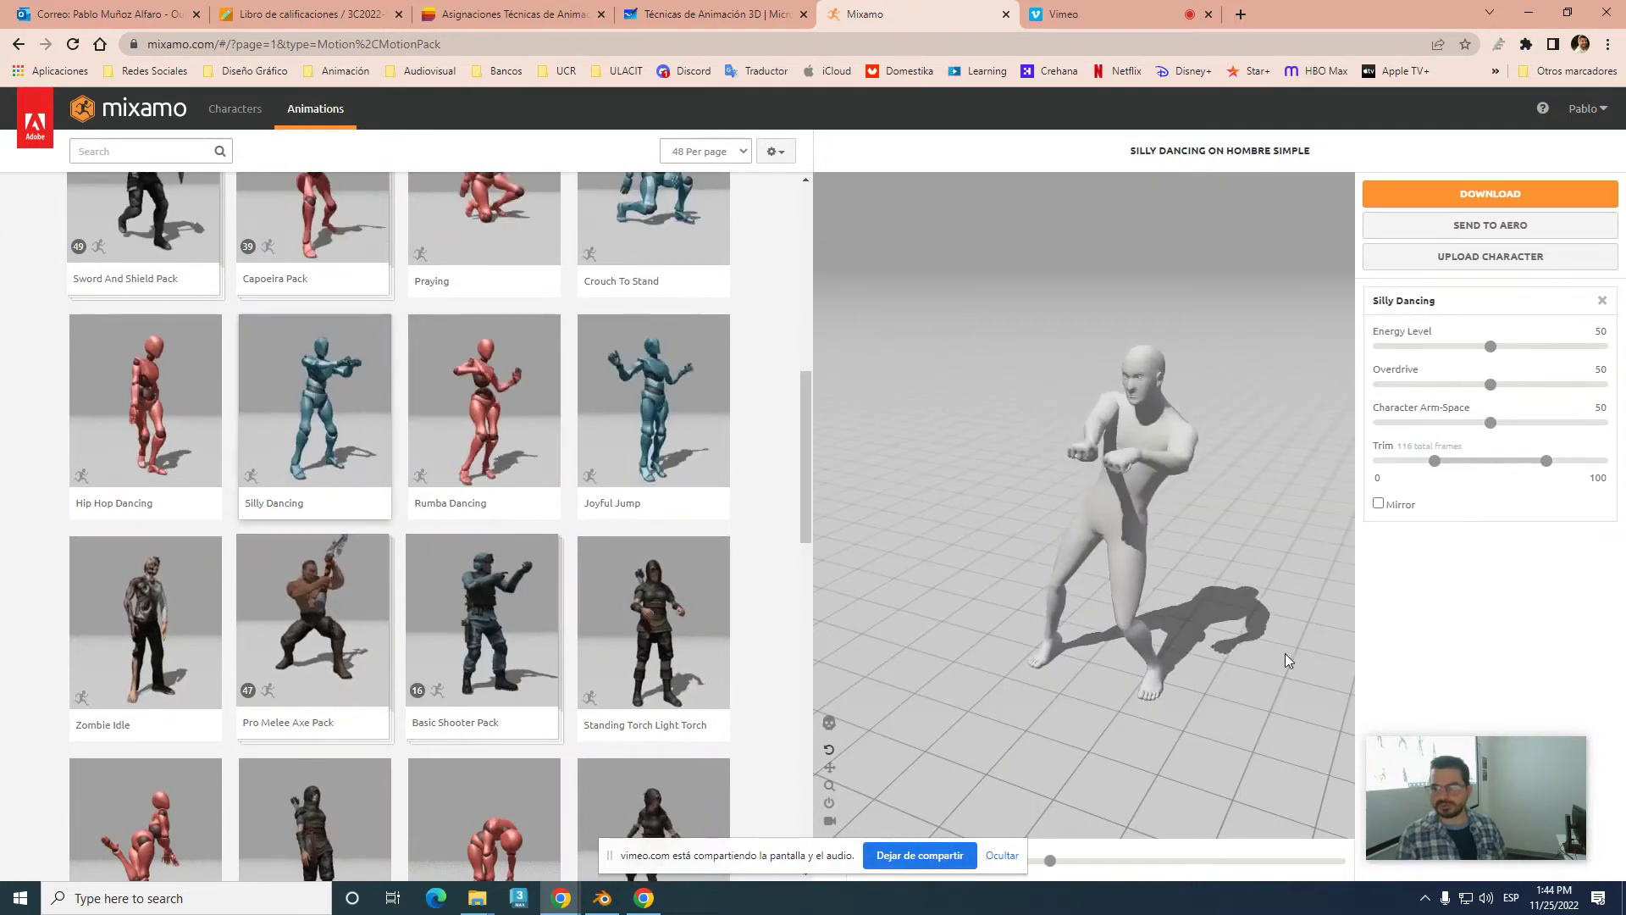
{"action": "left_click_drag", "start_coordinate": [1435, 461], "coordinate": [1349, 467]}
{"action": "left_click_drag", "start_coordinate": [1546, 460], "coordinate": [1601, 461]}
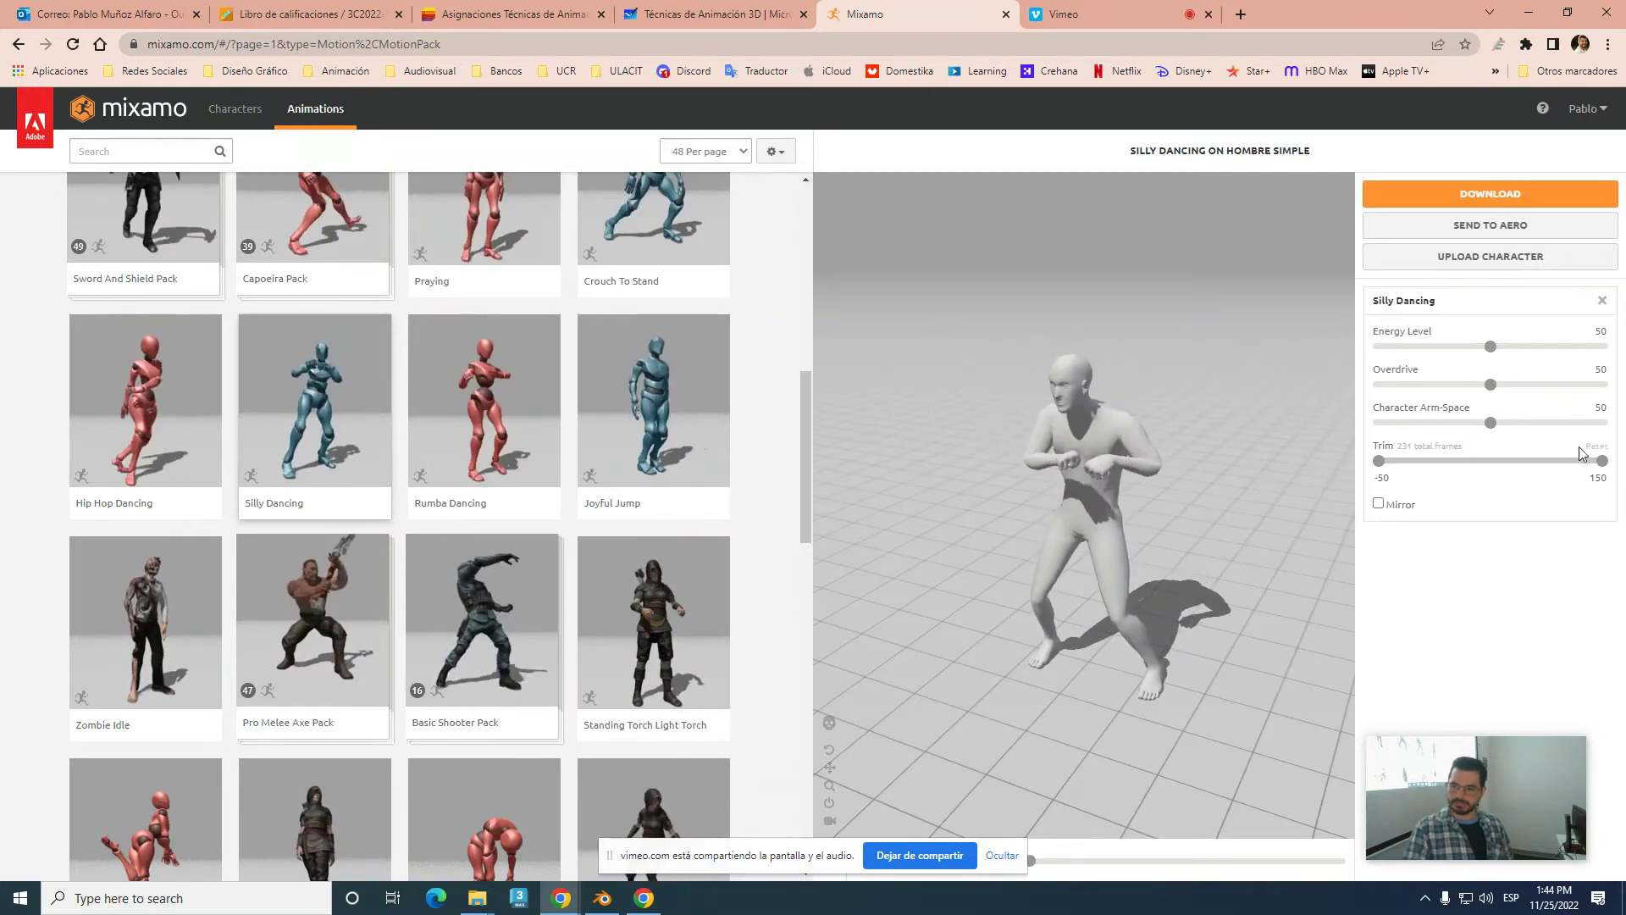
{"action": "left_click_drag", "start_coordinate": [1491, 384], "coordinate": [1504, 385]}
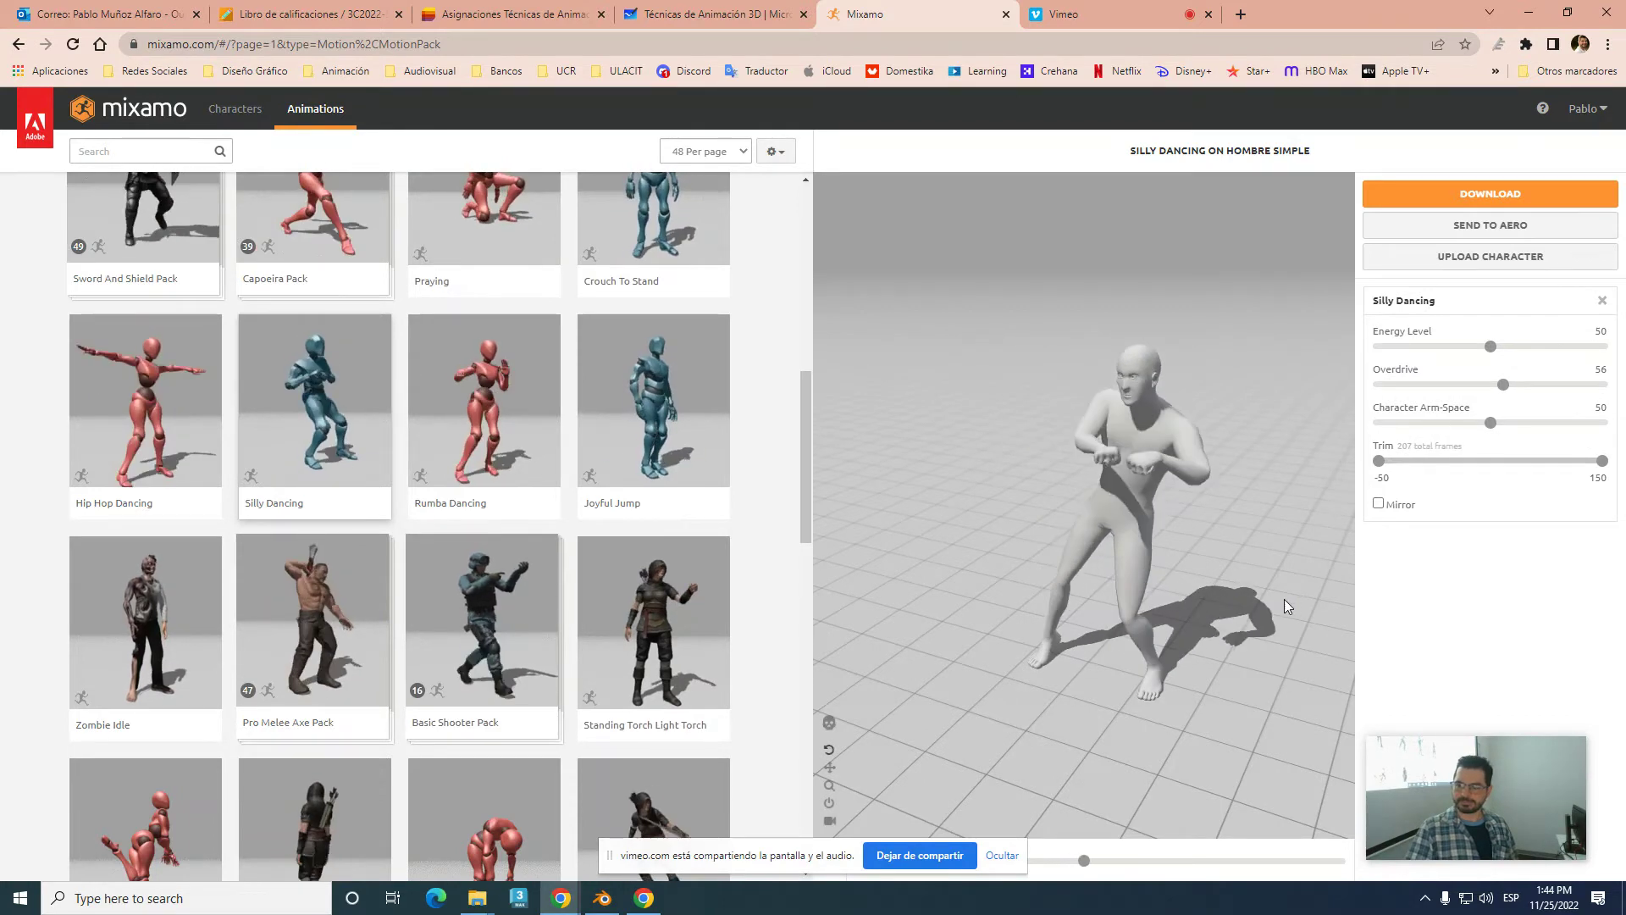
{"action": "left_click", "coordinate": [1002, 855]}
{"action": "mouse_move", "coordinate": [1533, 755]}
{"action": "left_mouse_down"}
{"action": "mouse_move", "coordinate": [1033, 603]}
{"action": "mouse_move", "coordinate": [191, 754]}
{"action": "left_mouse_up"}
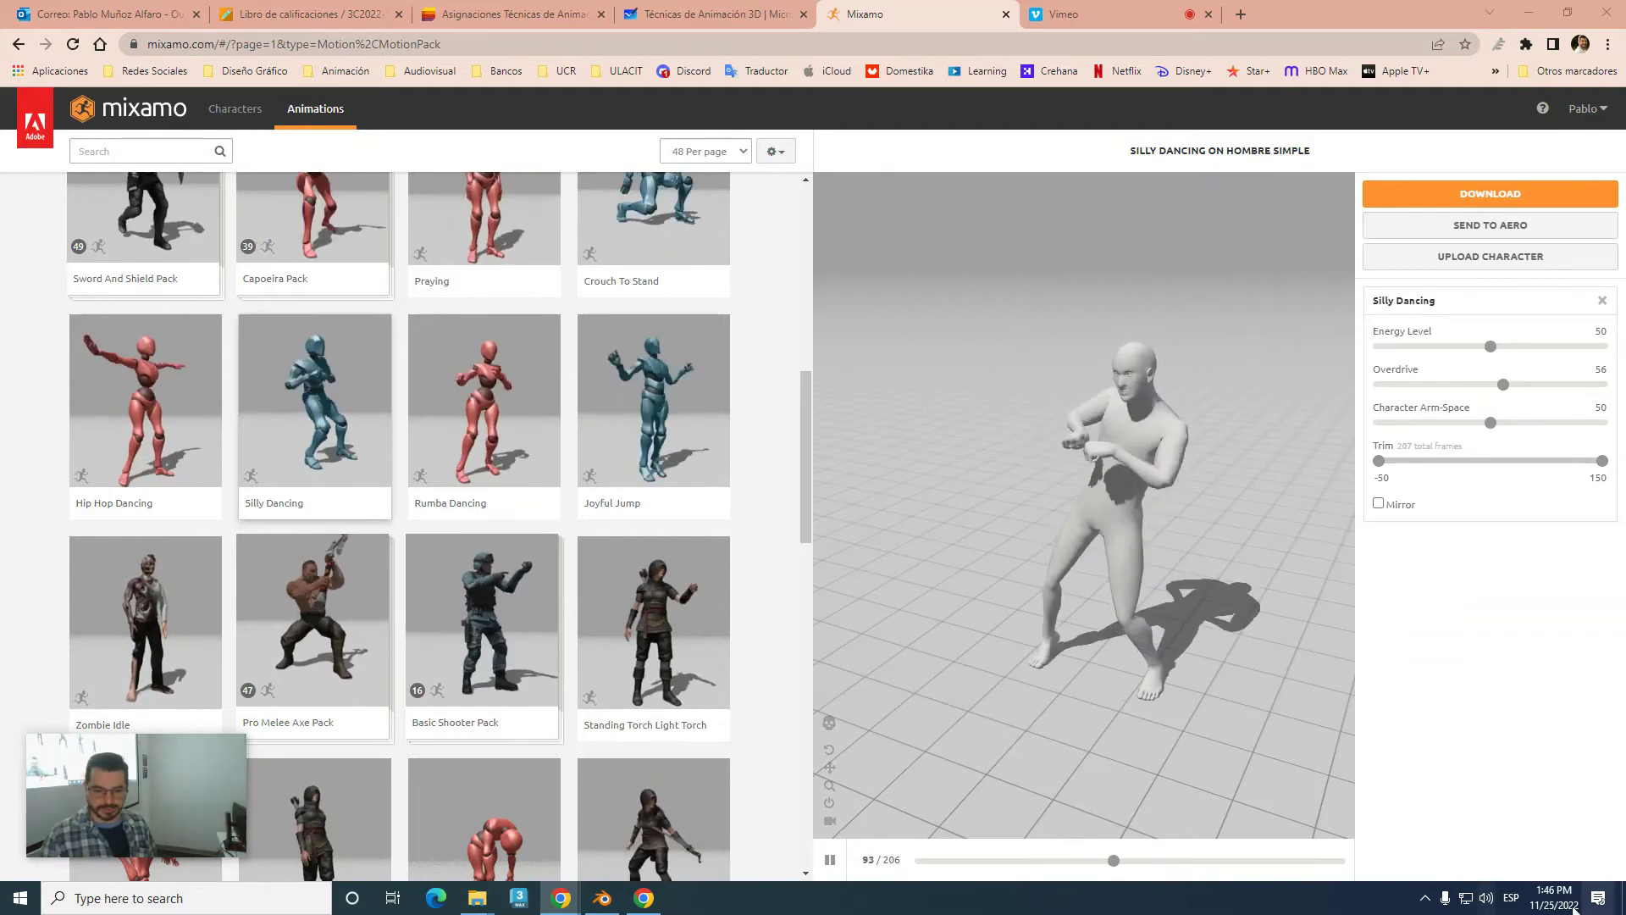
- Download Silly Dancing as FBX Binary with skin at 30 fps, then minimize the browser
{"action": "left_click", "coordinate": [829, 860]}
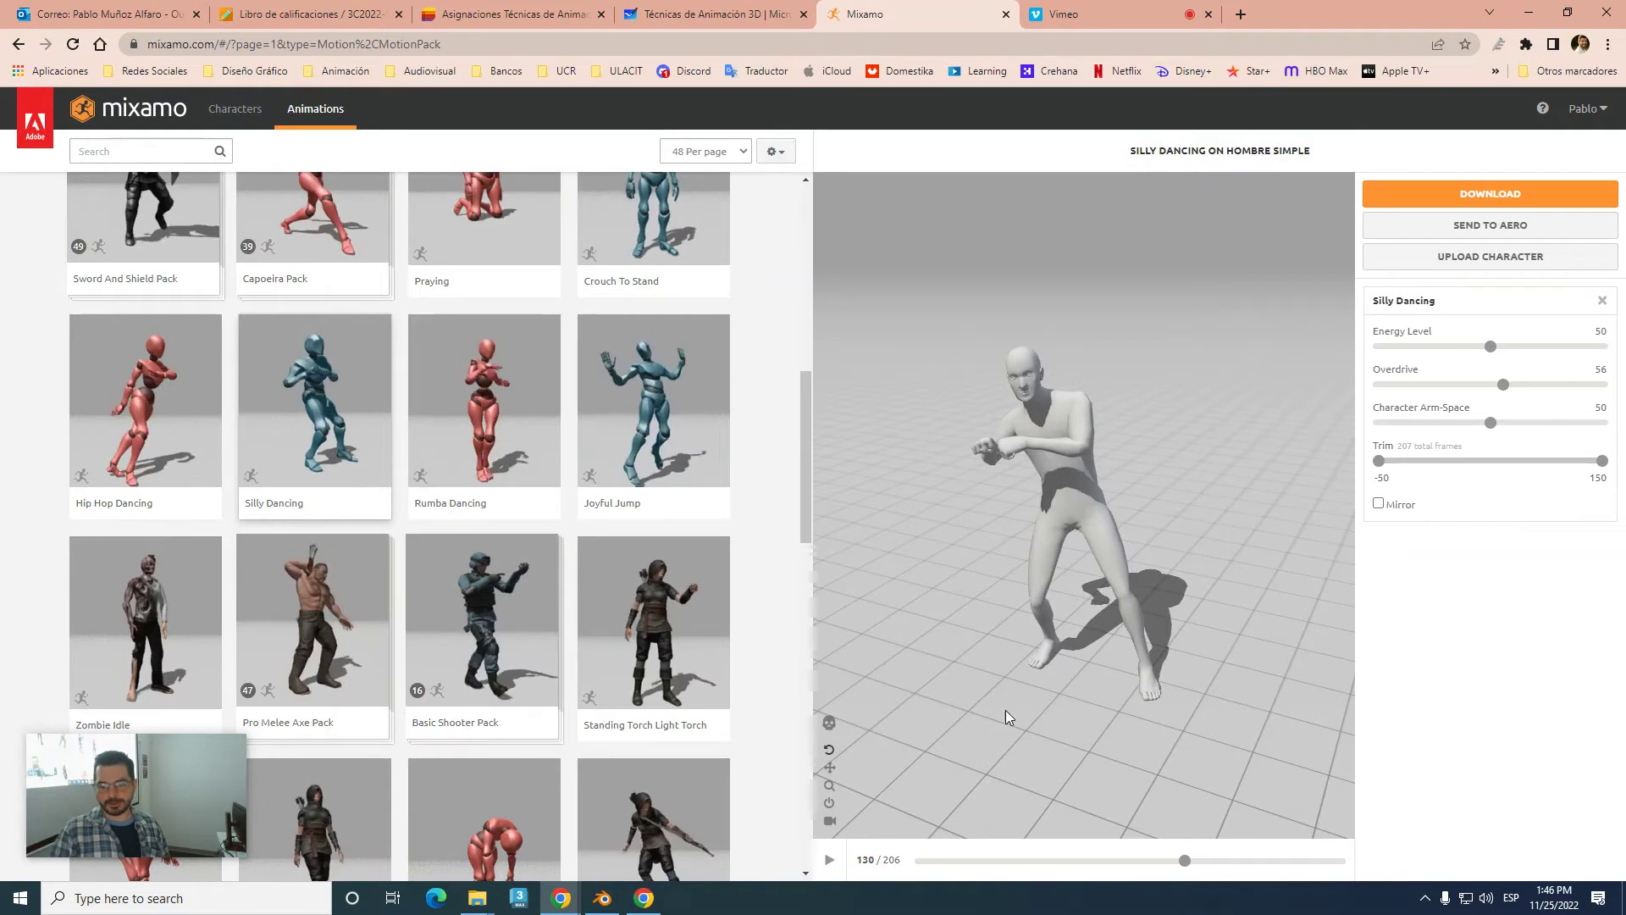
{"action": "left_click", "coordinate": [831, 860]}
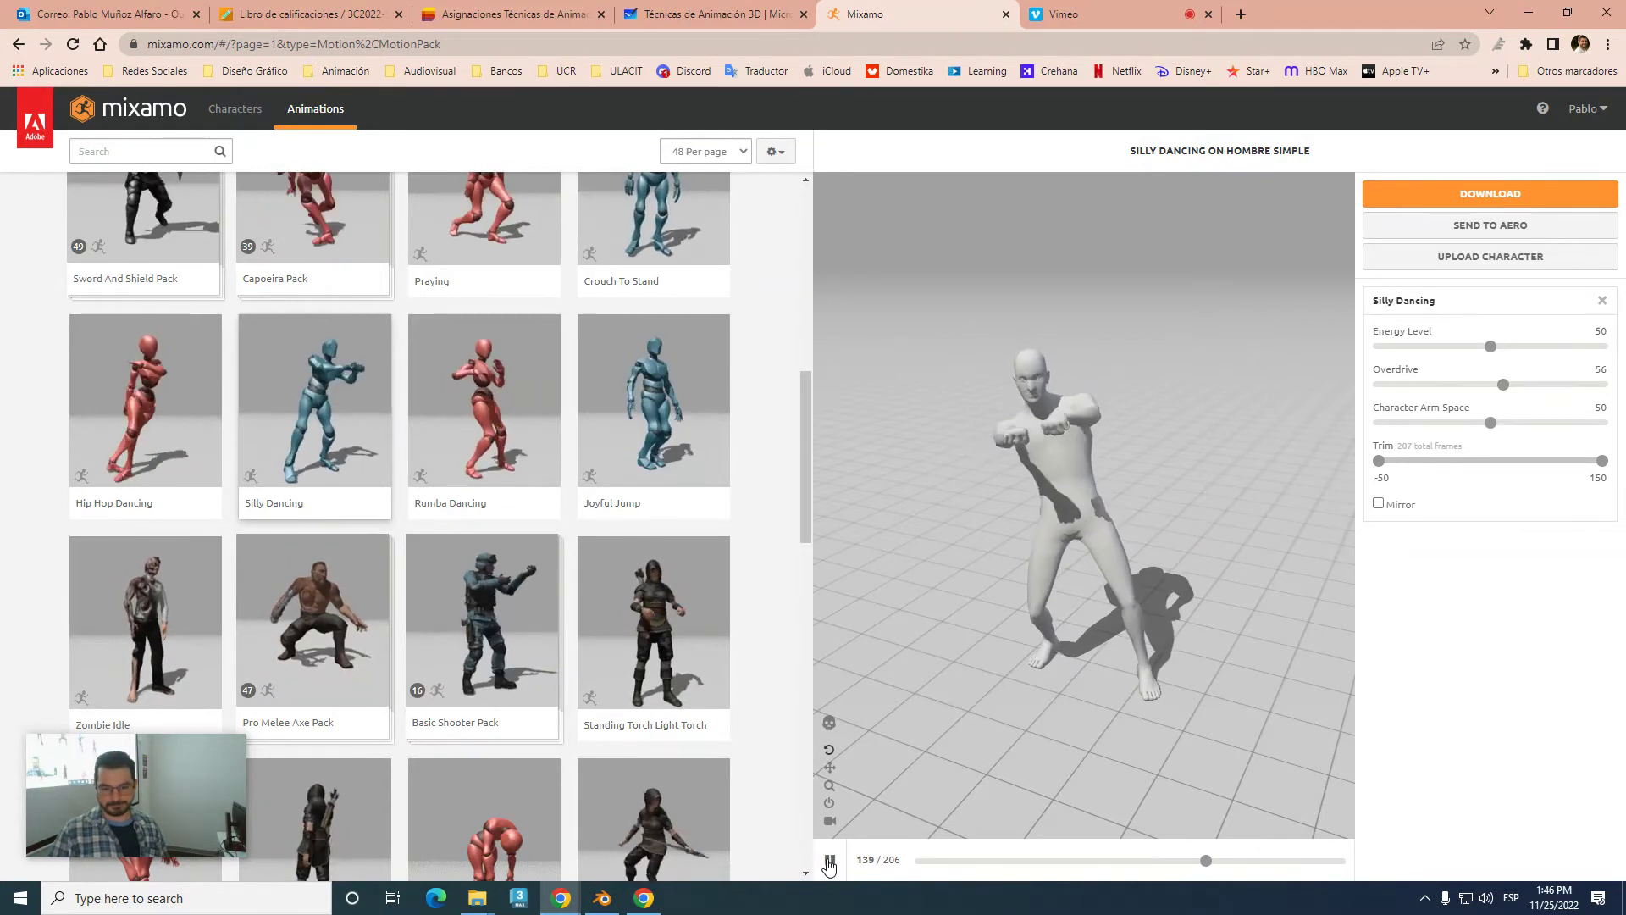
{"action": "left_click", "coordinate": [831, 860]}
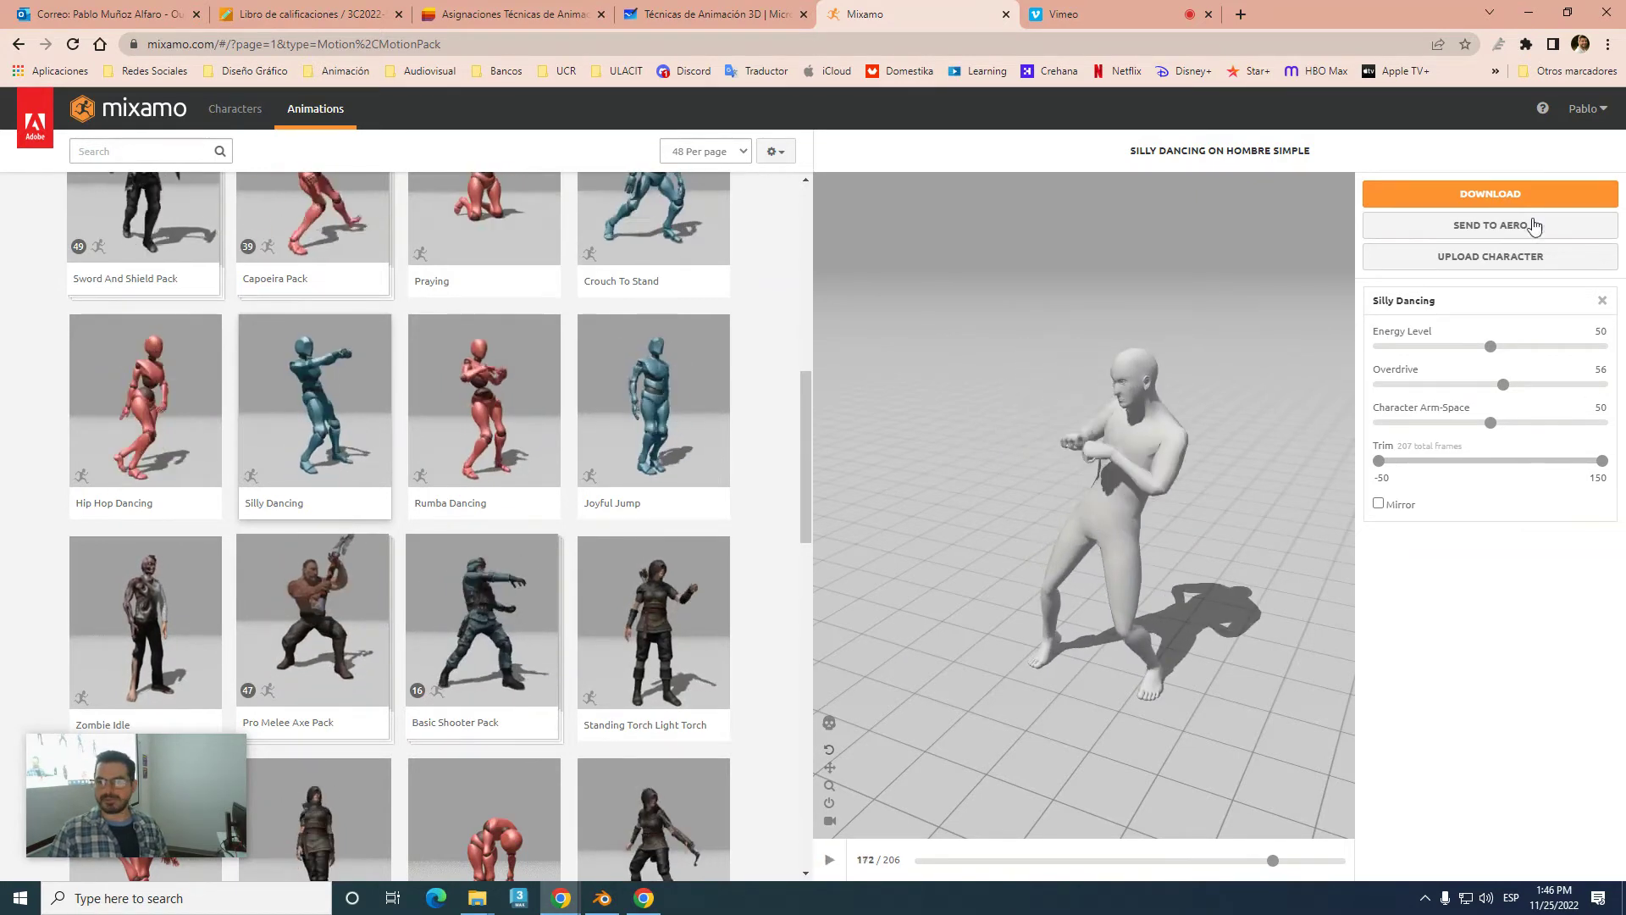
{"action": "left_click", "coordinate": [1509, 198]}
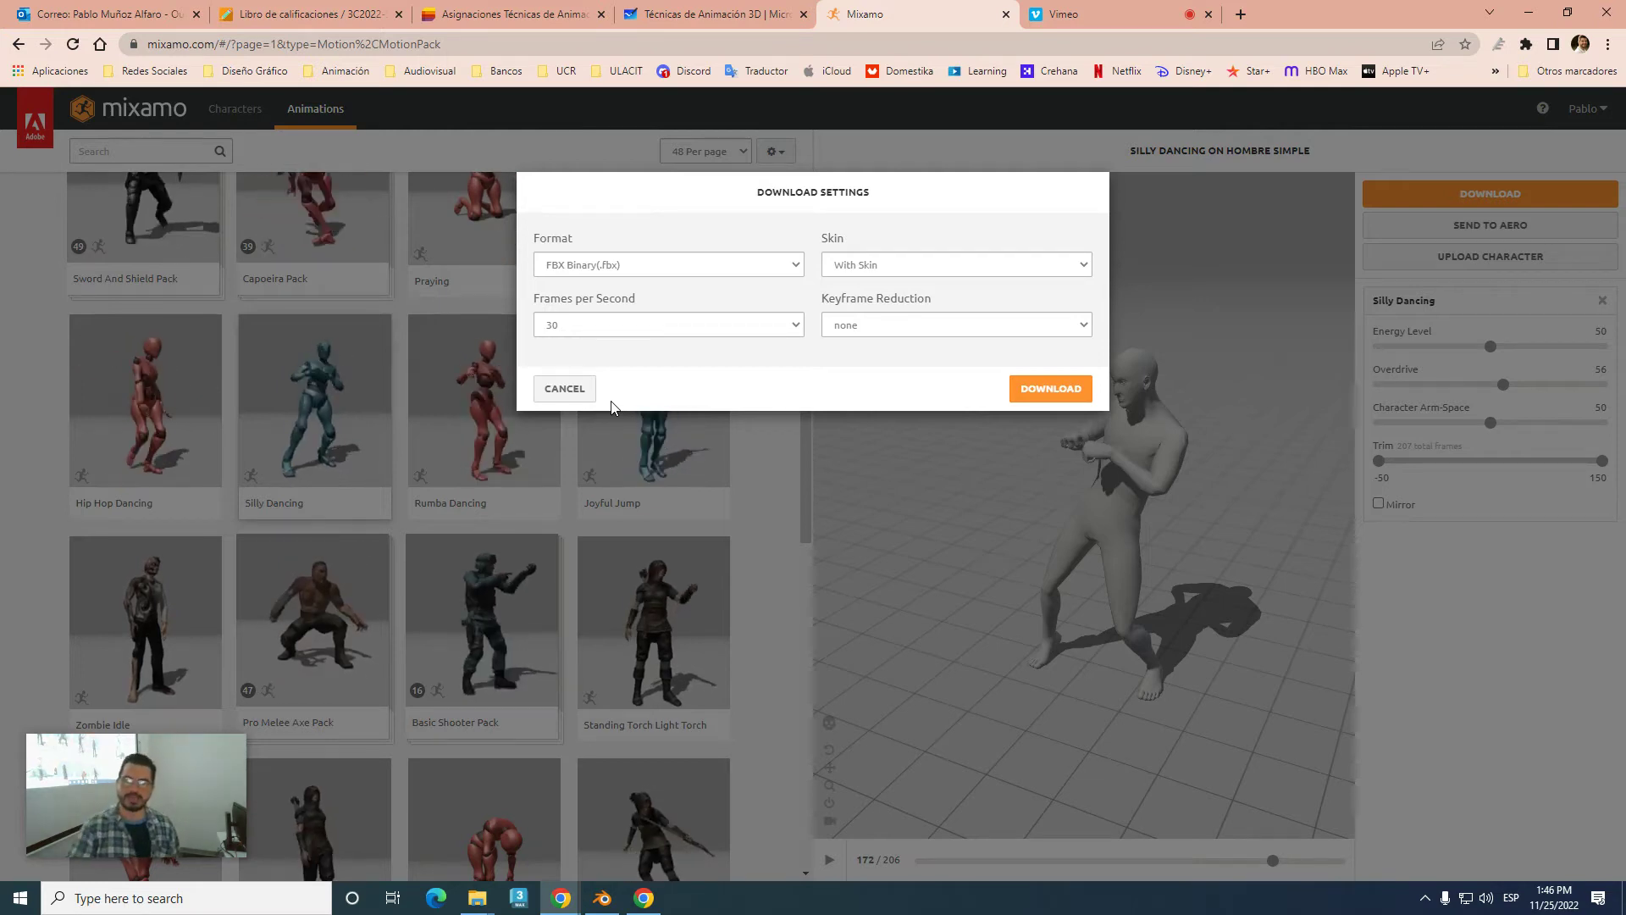
{"action": "left_click", "coordinate": [1030, 391]}
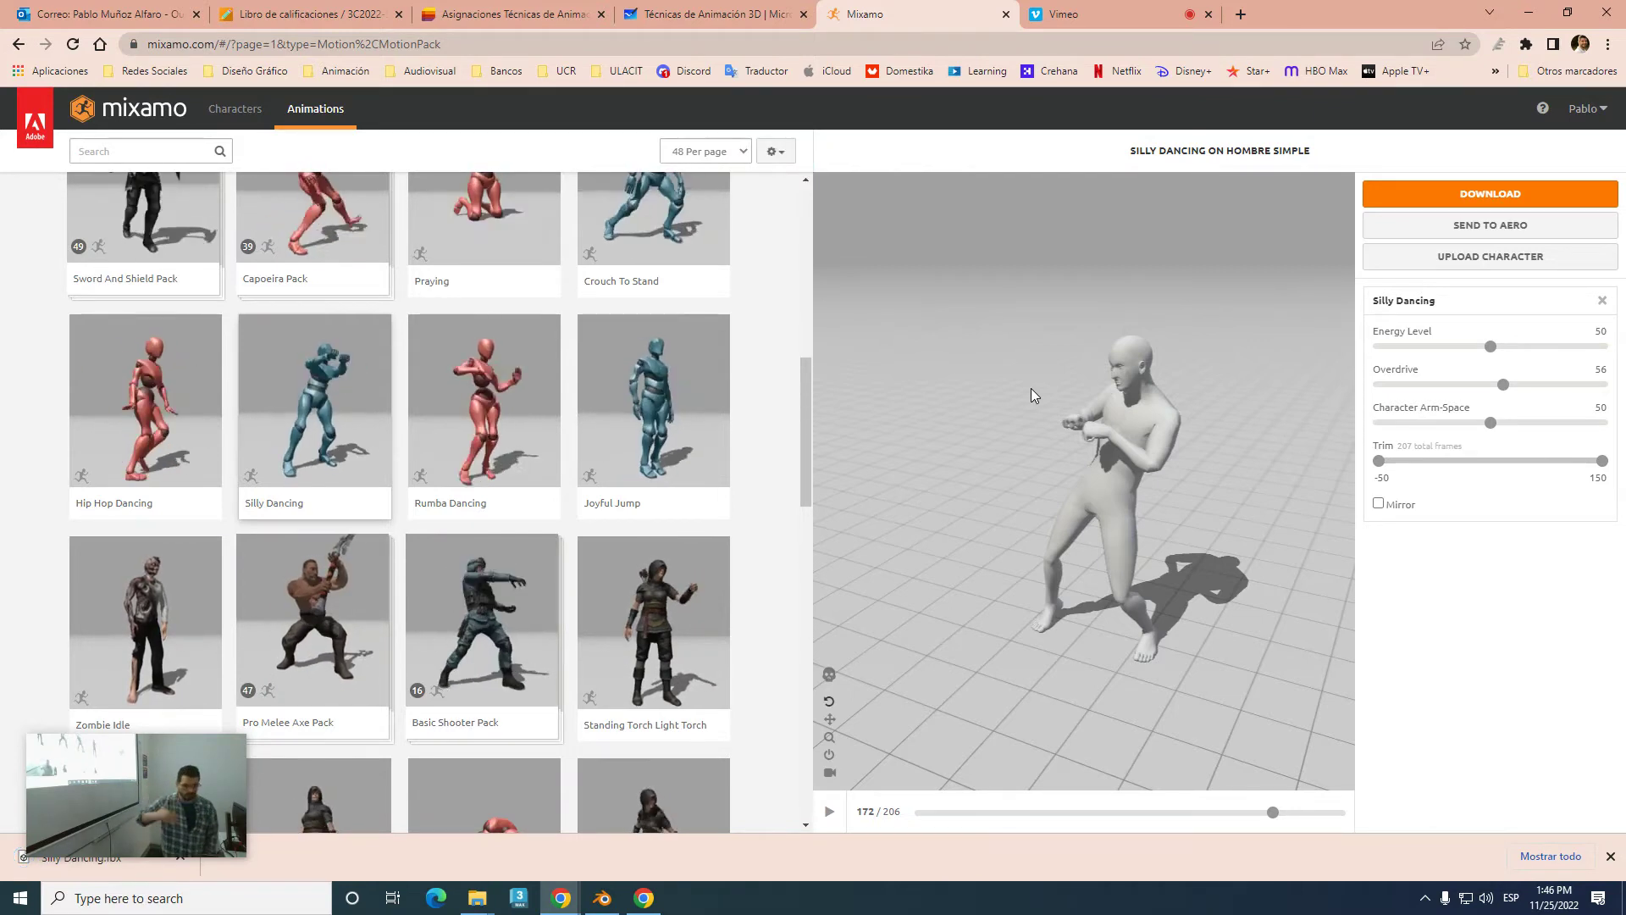
{"action": "left_click", "coordinate": [1542, 108]}
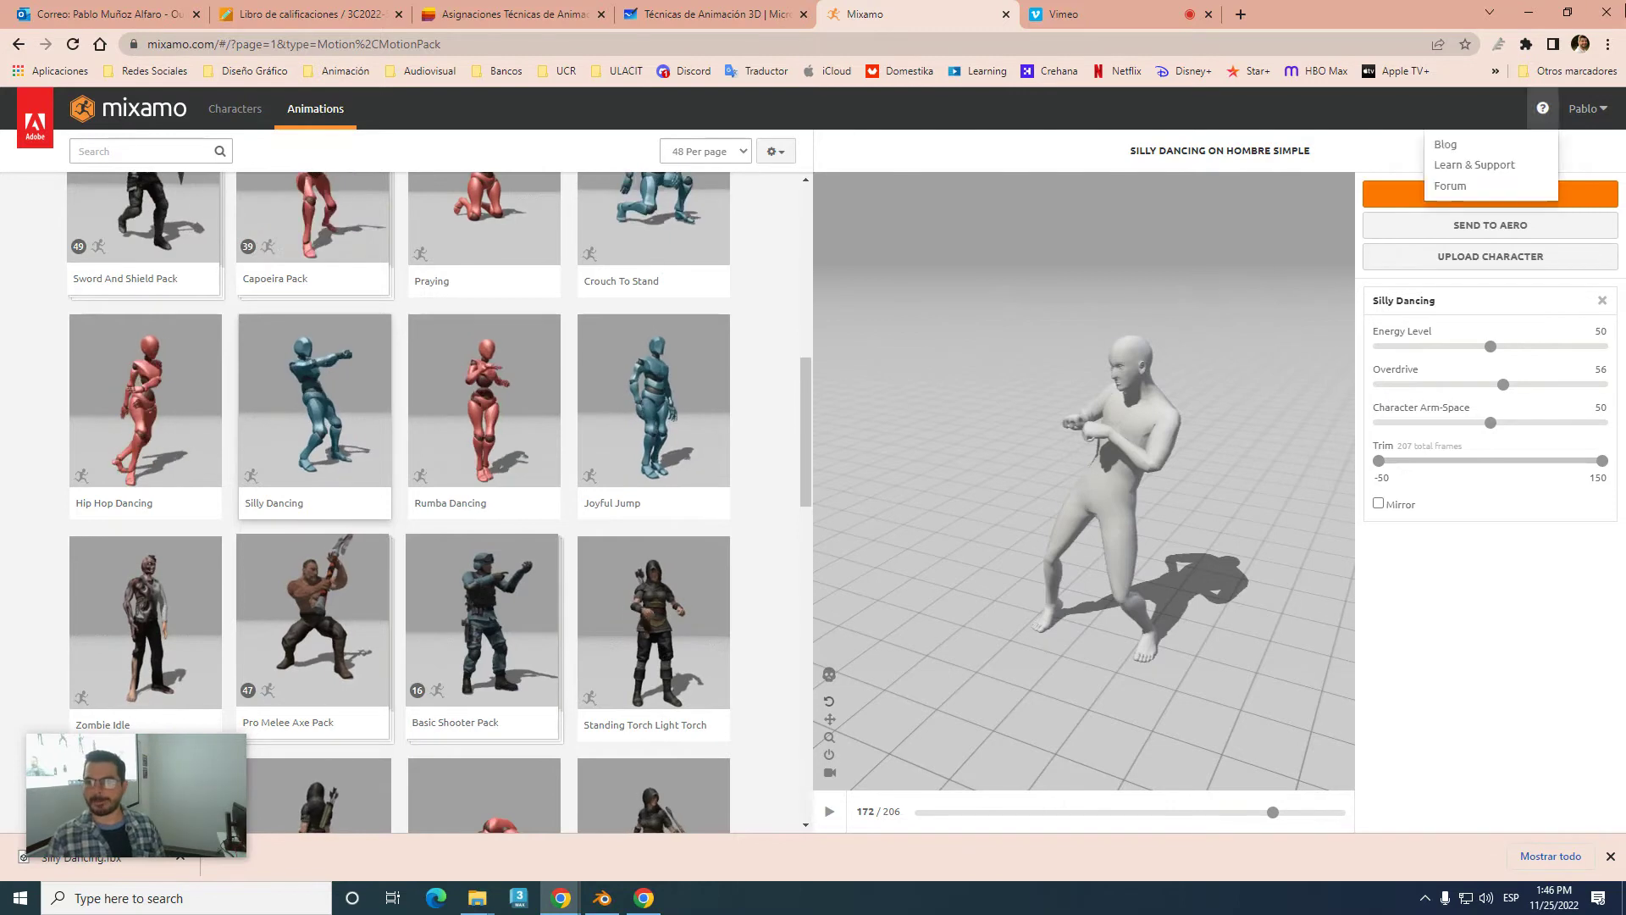
{"action": "left_click", "coordinate": [1529, 12]}
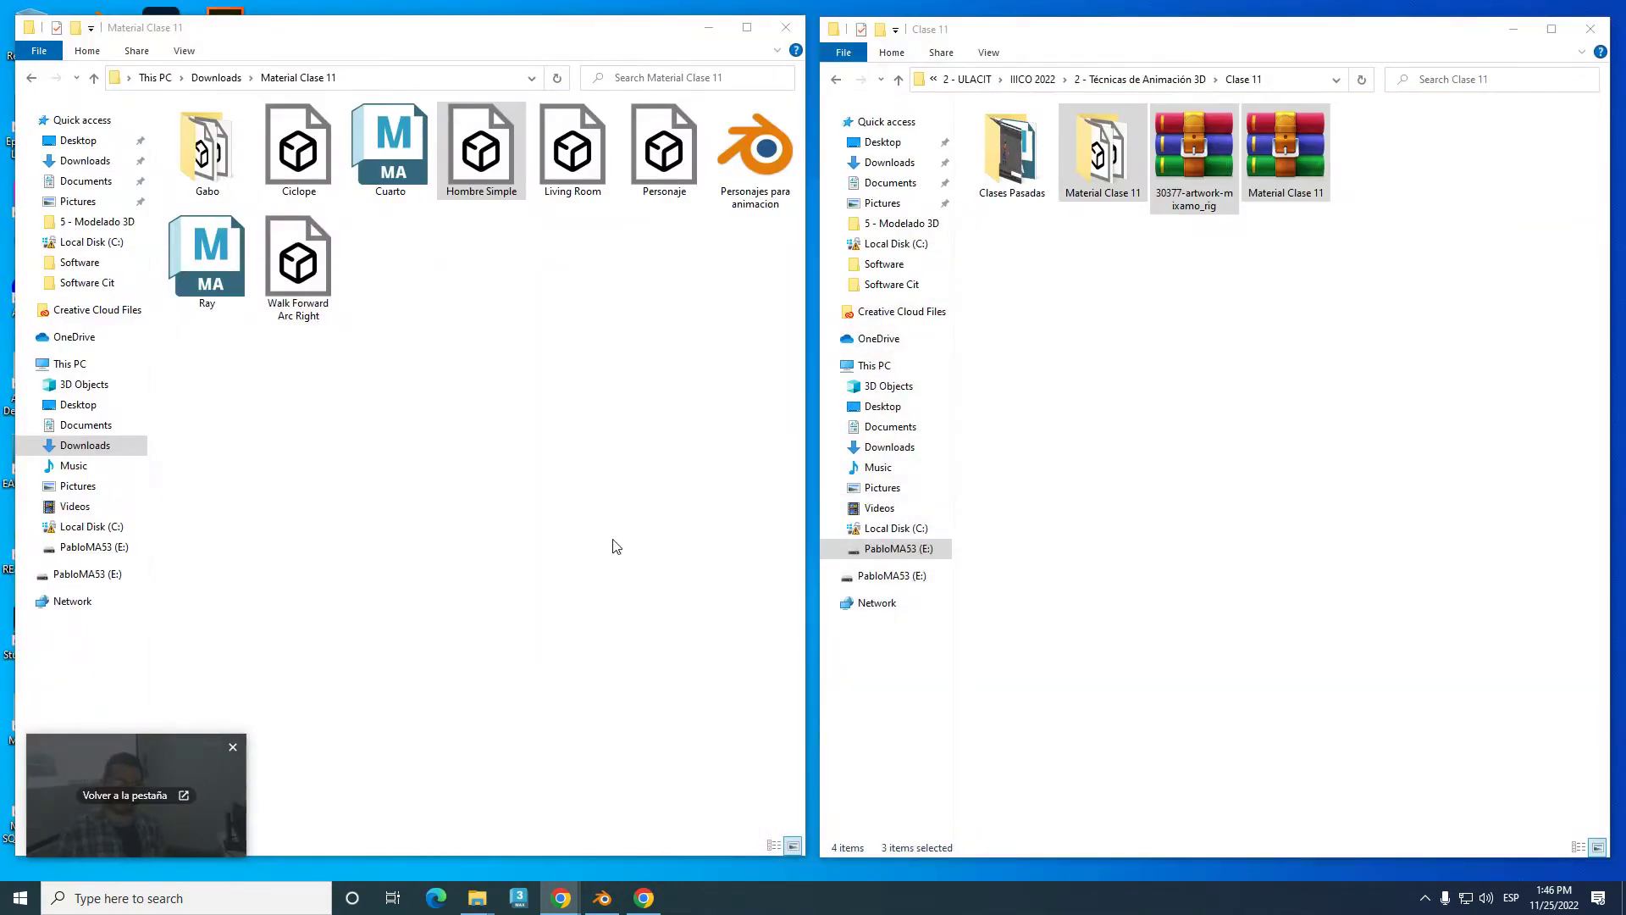
- Rename 'Walk Forward Arc Right' in the Material Clase 11 folder to 'Caminata 1'
{"action": "left_click", "coordinate": [540, 536]}
{"action": "left_click", "coordinate": [306, 296]}
{"action": "type", "text": "Caminata 1"}
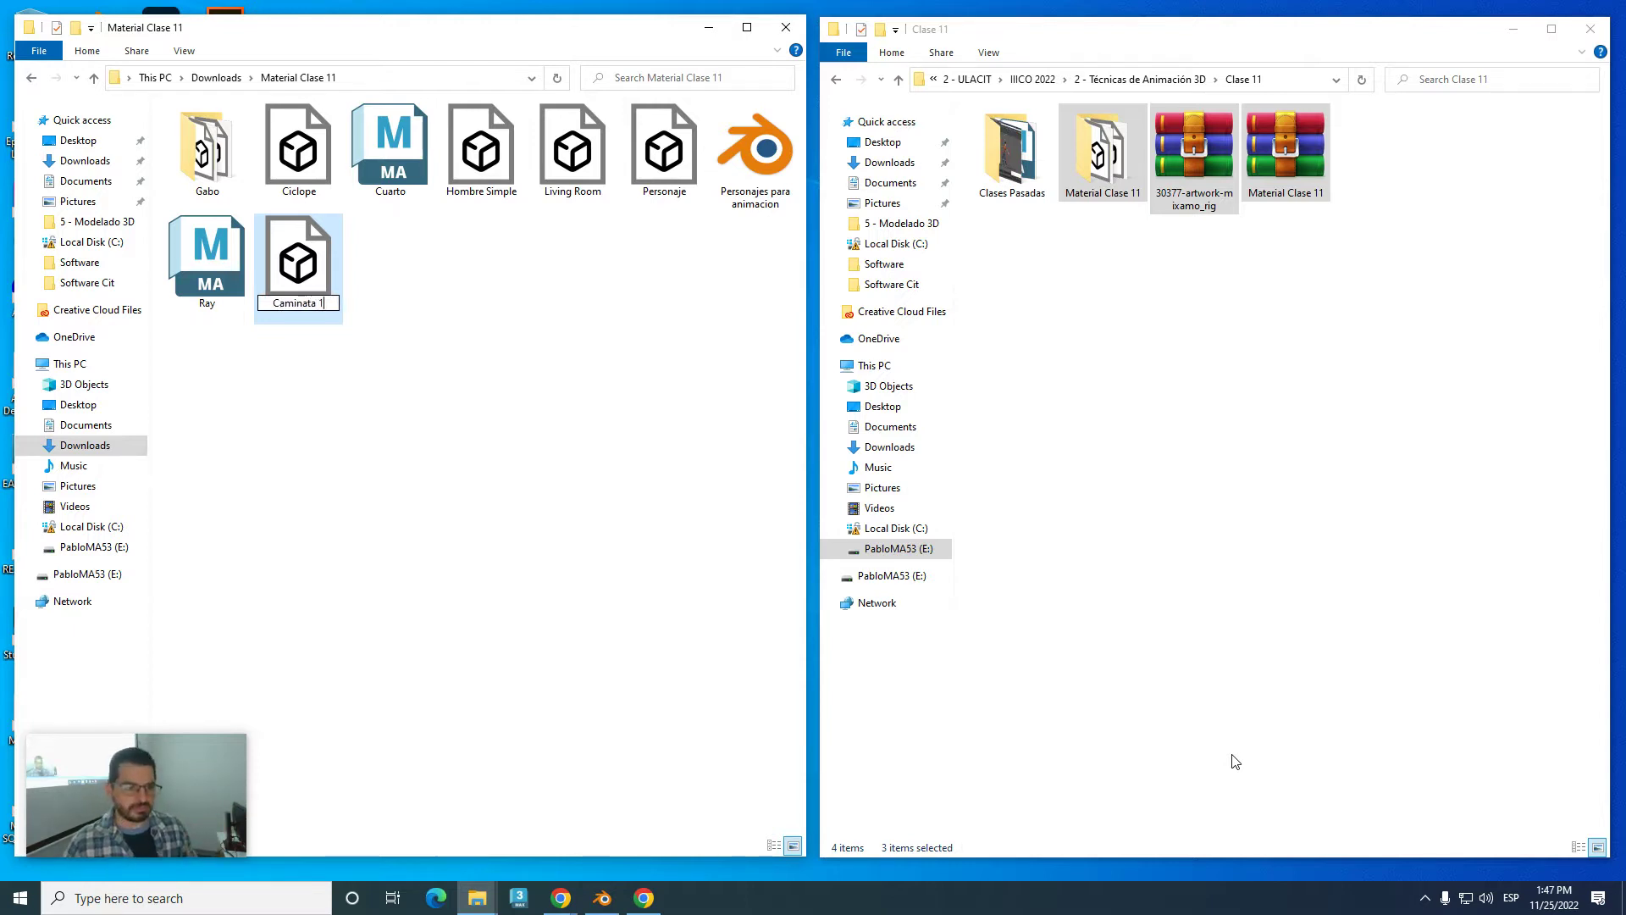
{"action": "key", "text": "Return"}
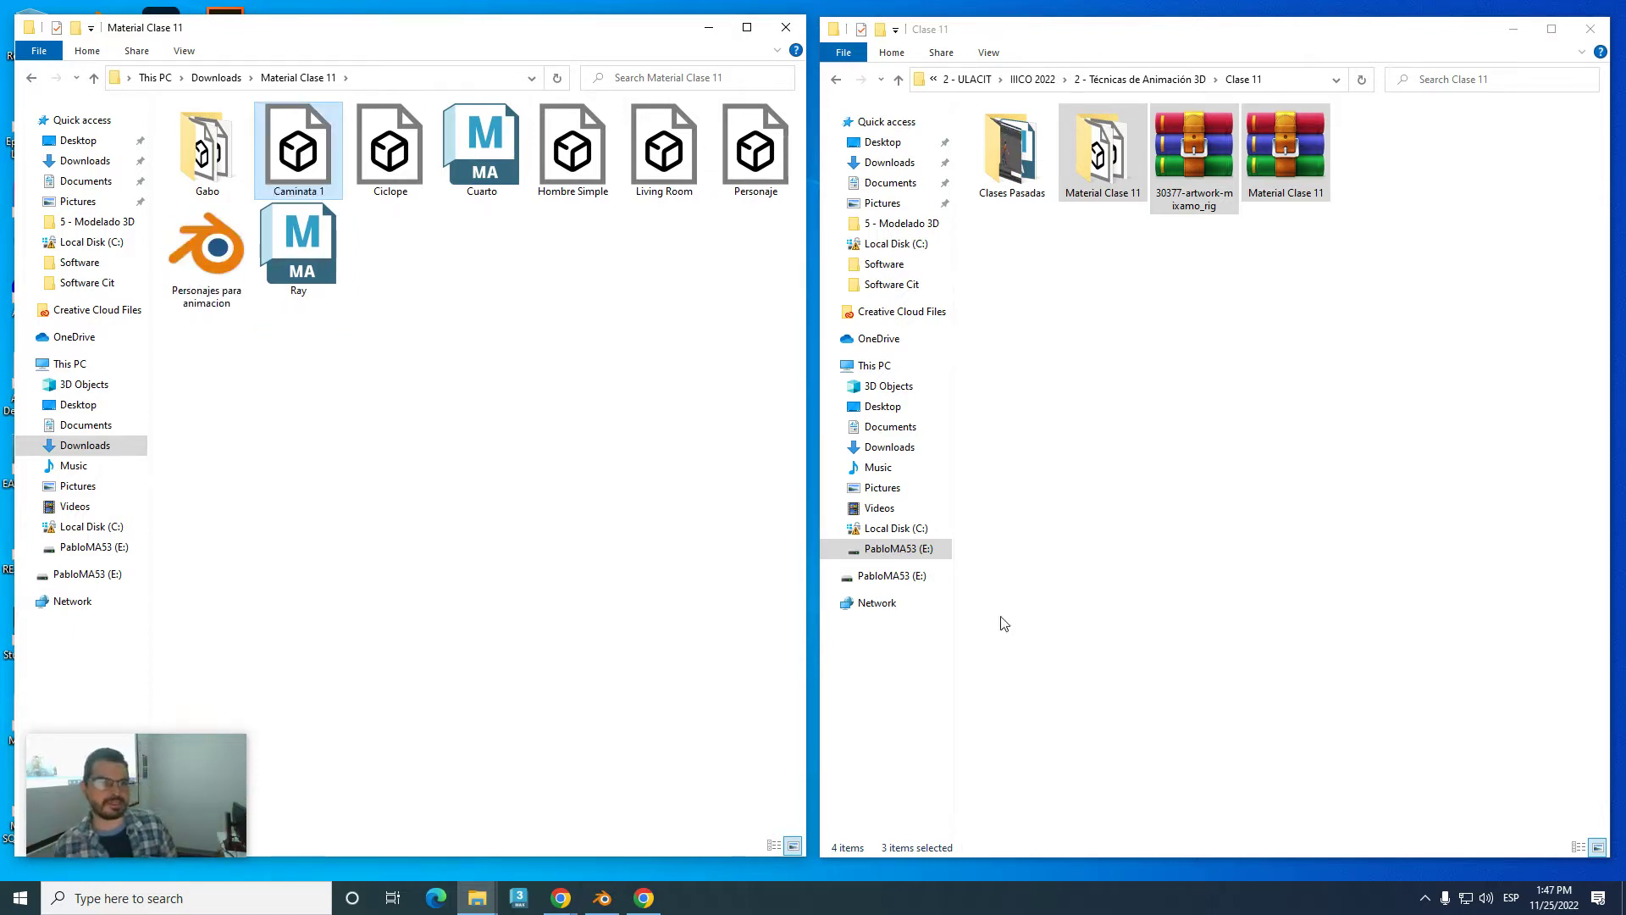
{"action": "left_click", "coordinate": [487, 531]}
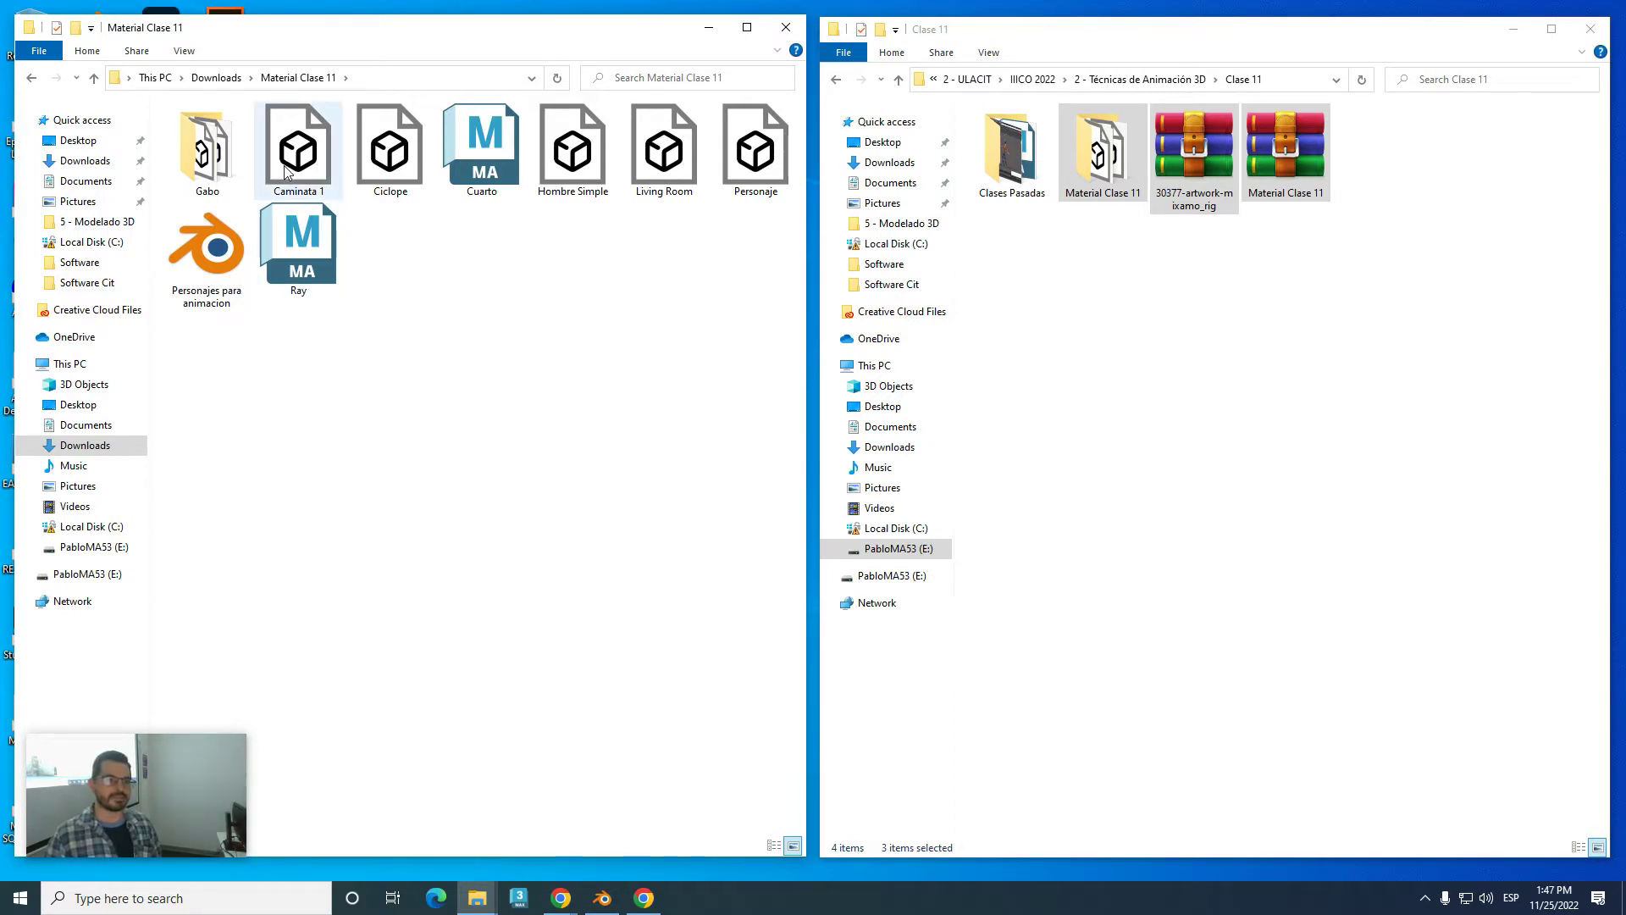
- Move the downloaded Silly Dancing file from Downloads into the Material Clase 11 folder
{"action": "left_click", "coordinate": [75, 448]}
{"action": "left_click", "coordinate": [207, 168]}
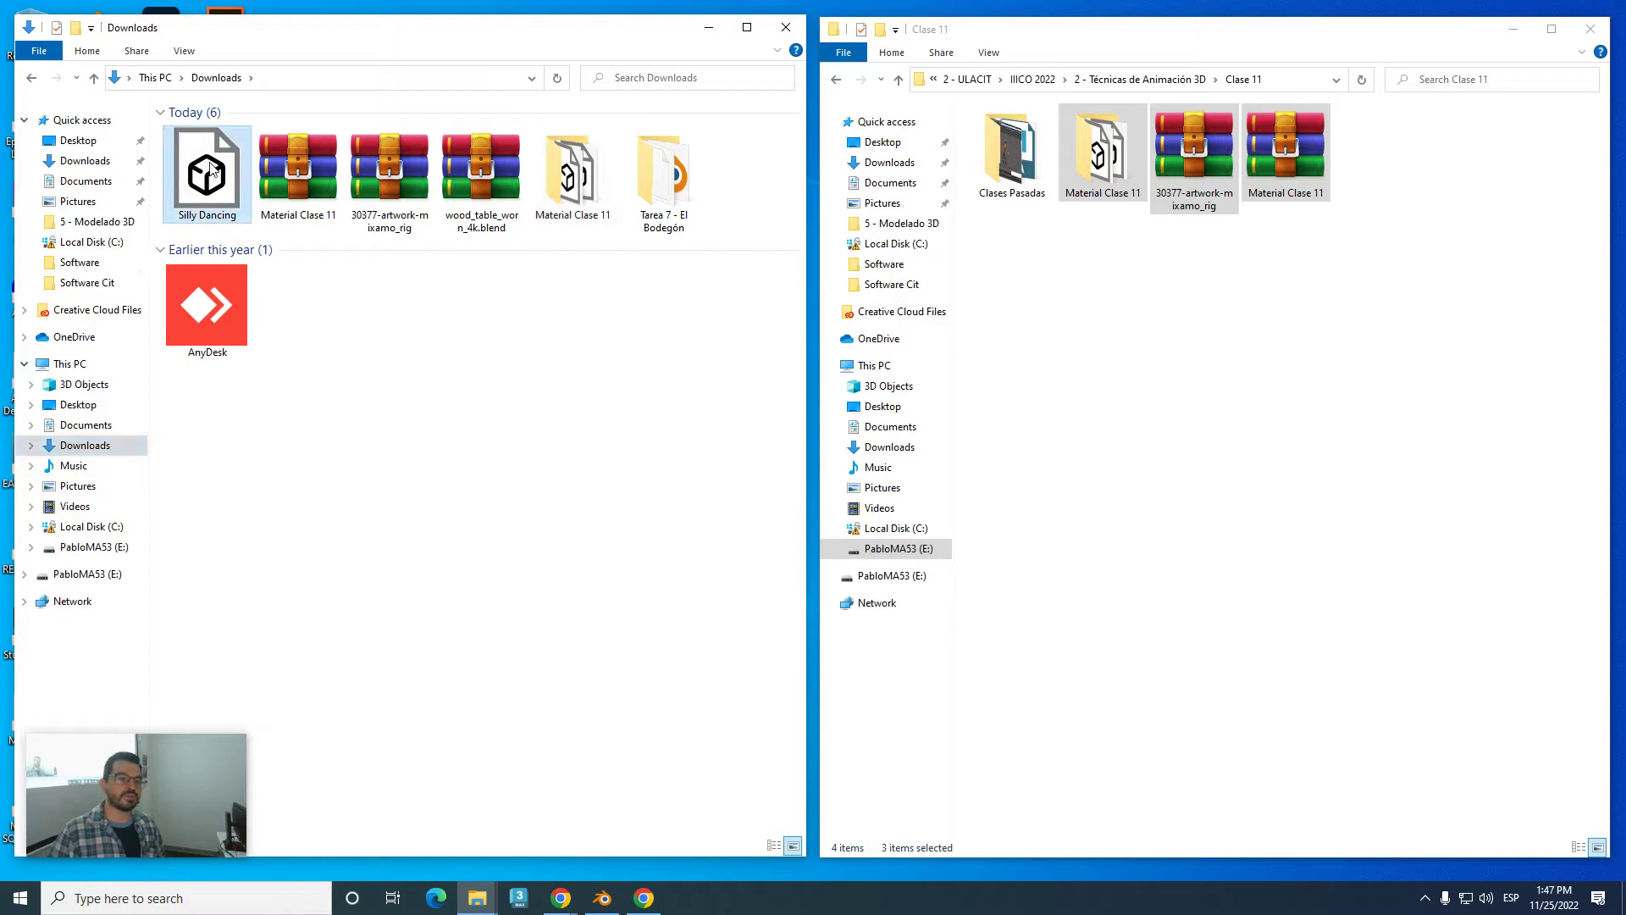
{"action": "left_click_drag", "start_coordinate": [212, 168], "coordinate": [552, 271]}
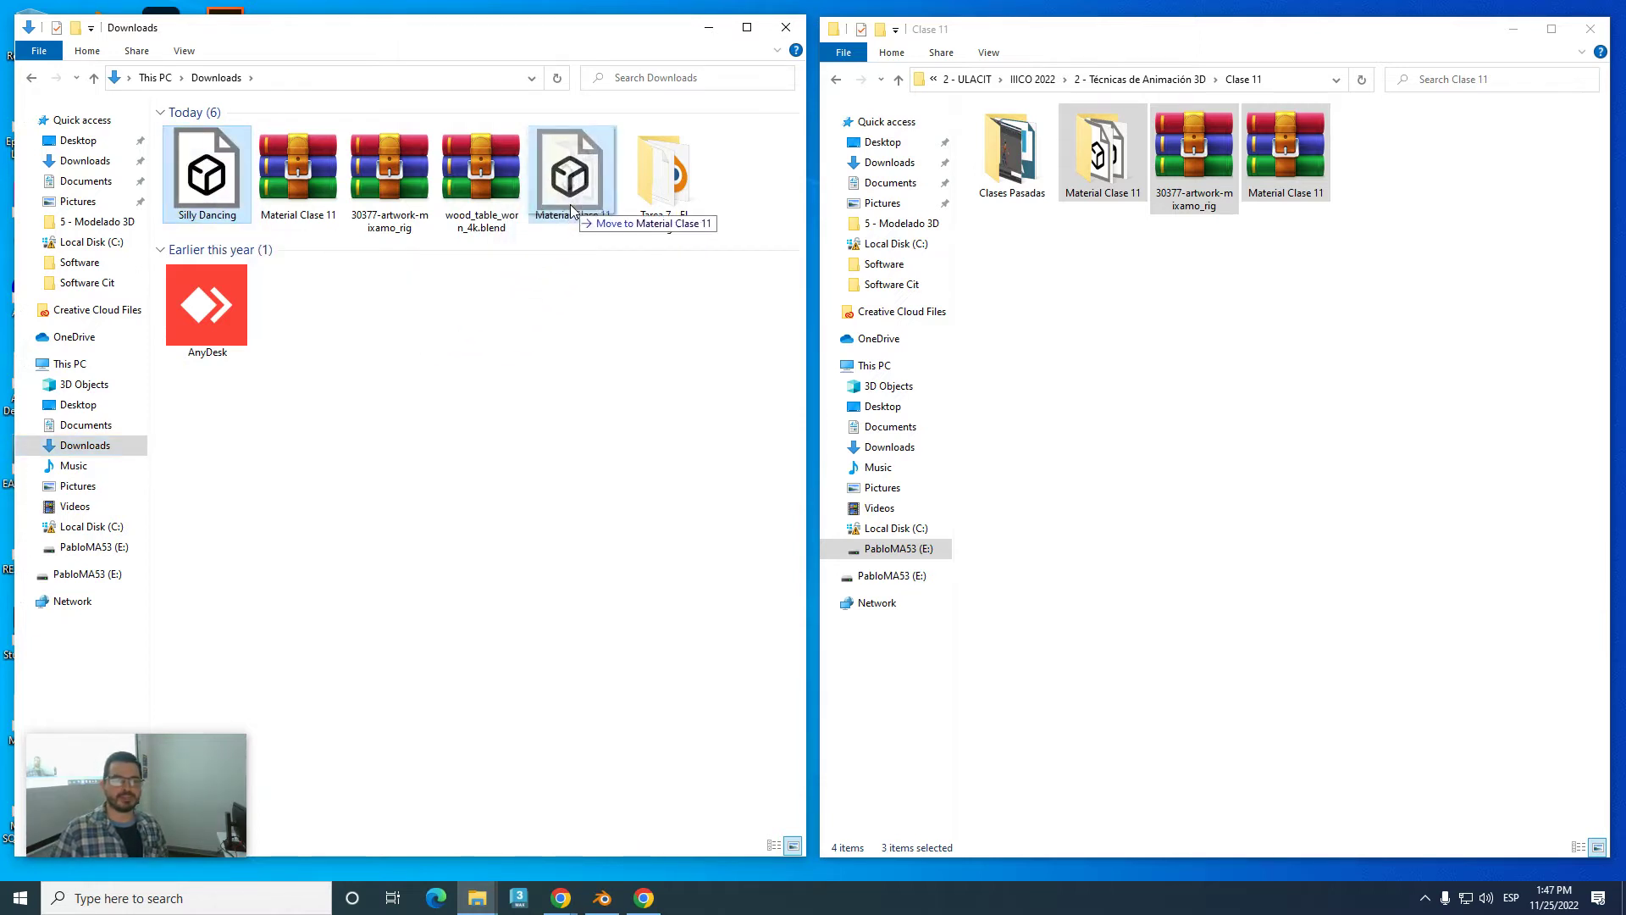
{"action": "left_click_drag", "start_coordinate": [571, 205], "coordinate": [571, 205]}
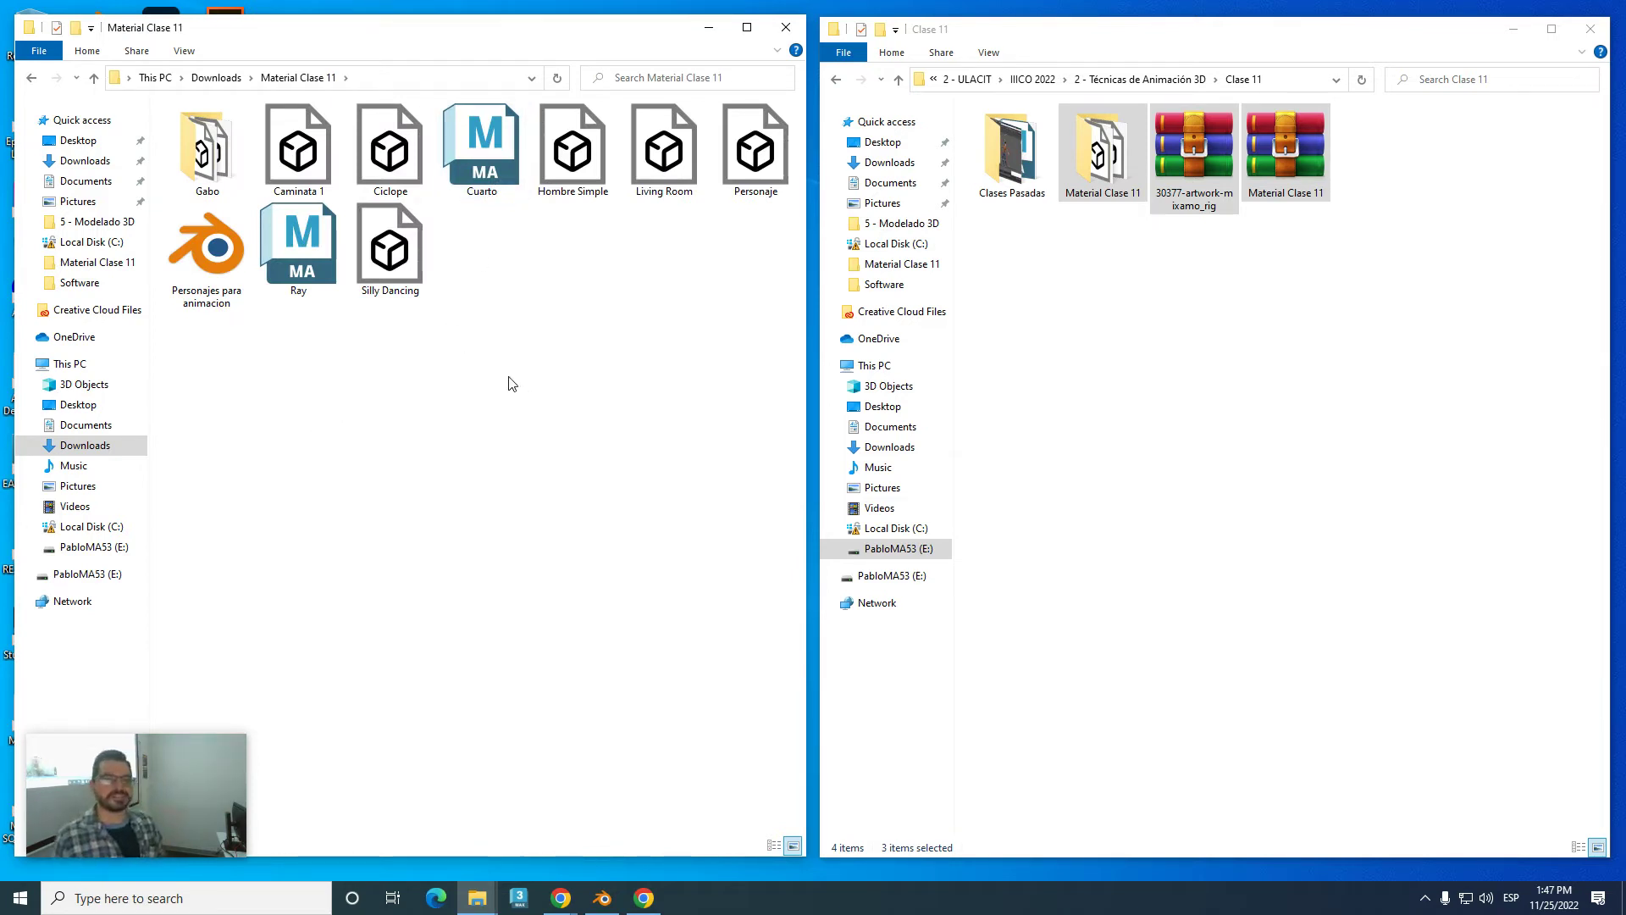
- Rename the moved Silly Dancing file to 'Baile 2'
{"action": "left_click", "coordinate": [394, 258]}
{"action": "type", "text": "Baile"}
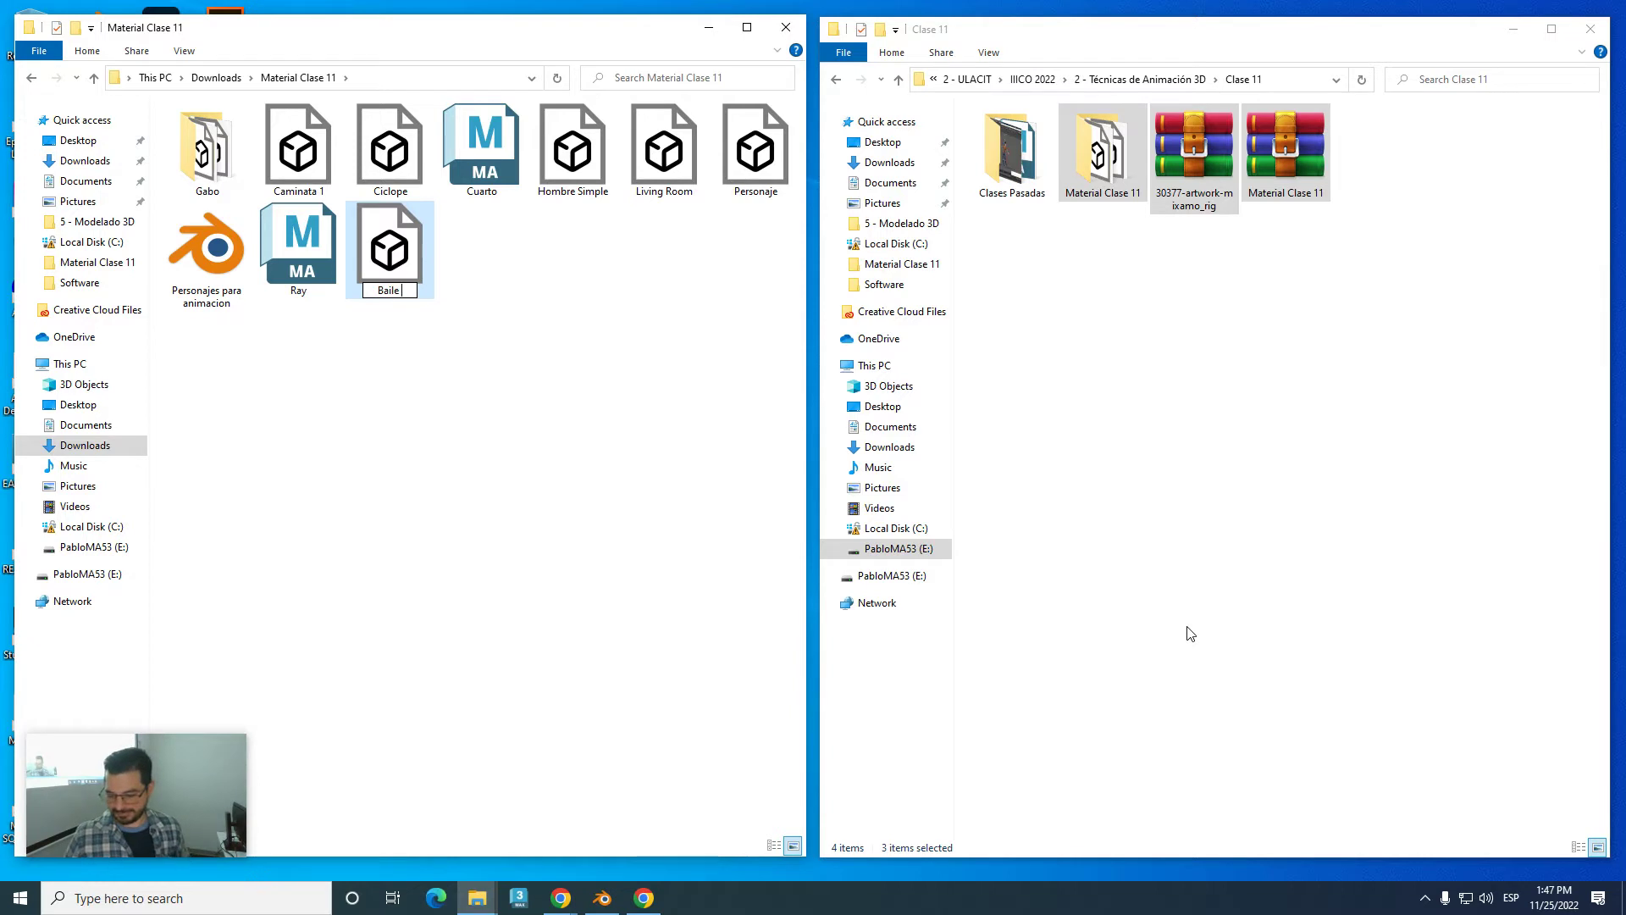
{"action": "type", "text": "2"}
{"action": "key", "text": "Return"}
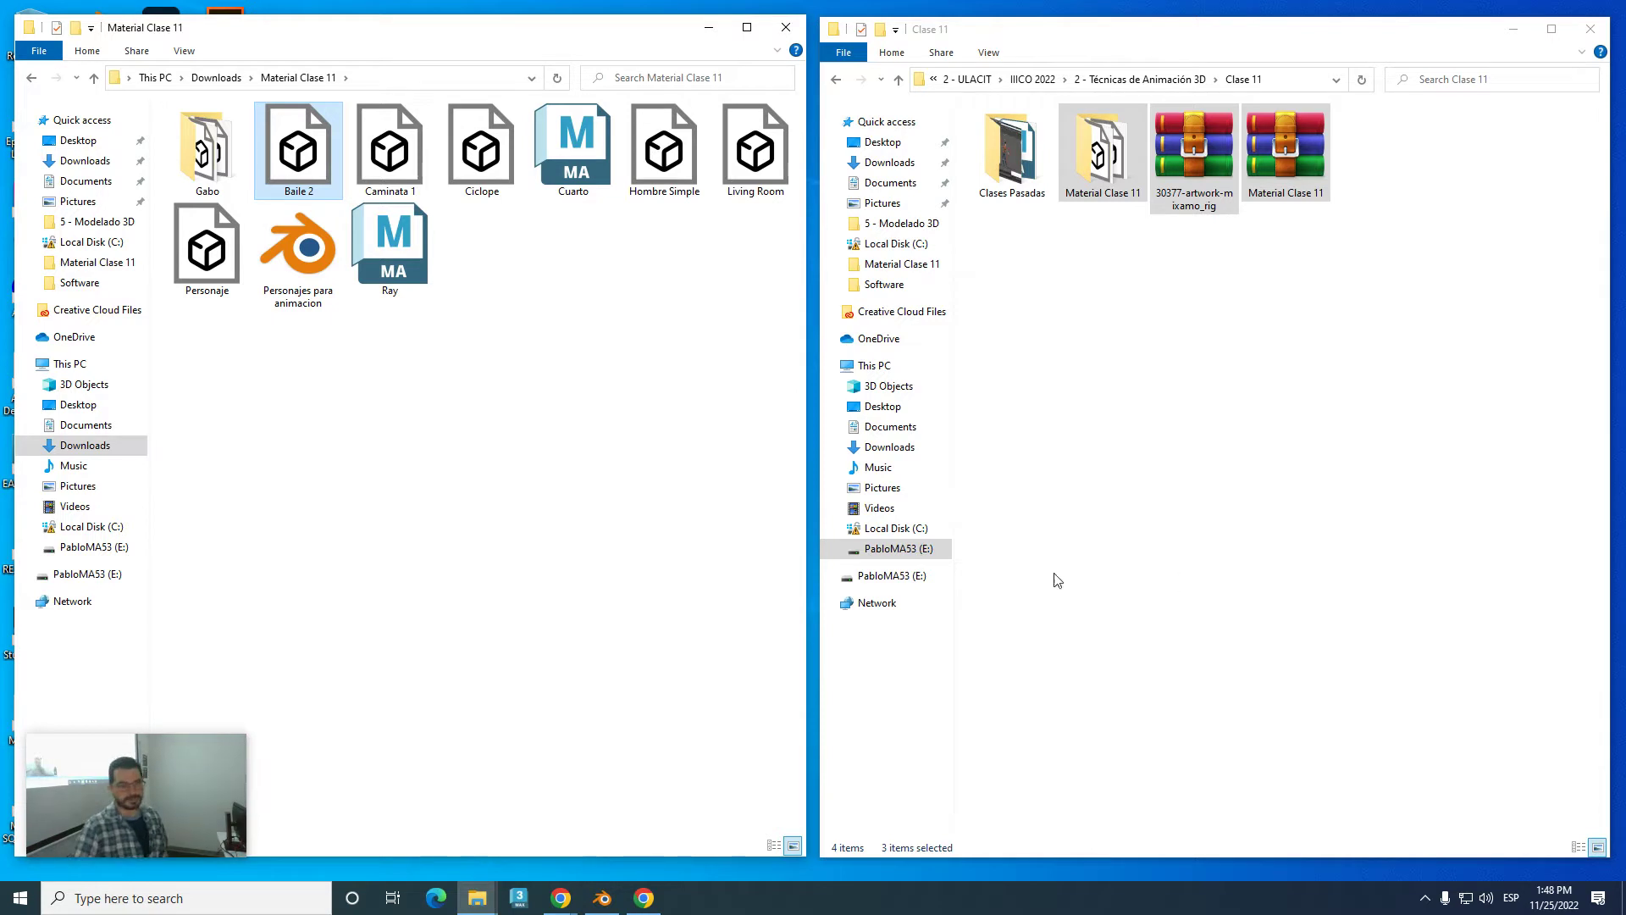
- Return to Blender, frame the origin, light and camera, and bring up the File menu
{"action": "left_click", "coordinate": [603, 898]}
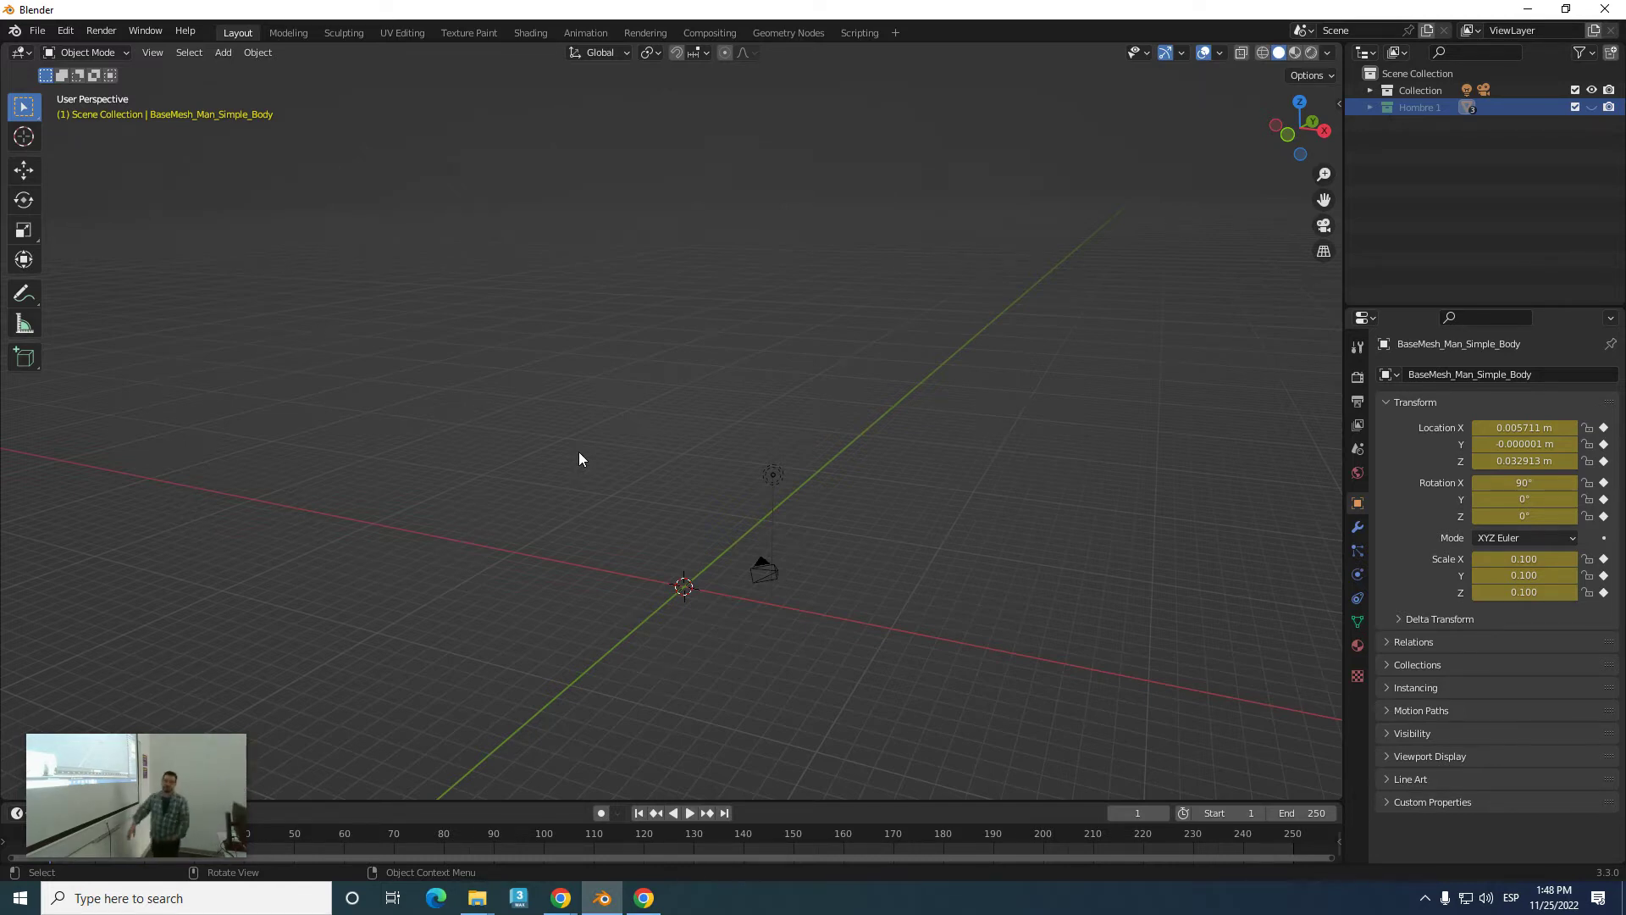
{"action": "scroll", "coordinate": [760, 498], "scroll_direction": "up", "scroll_amount": 5}
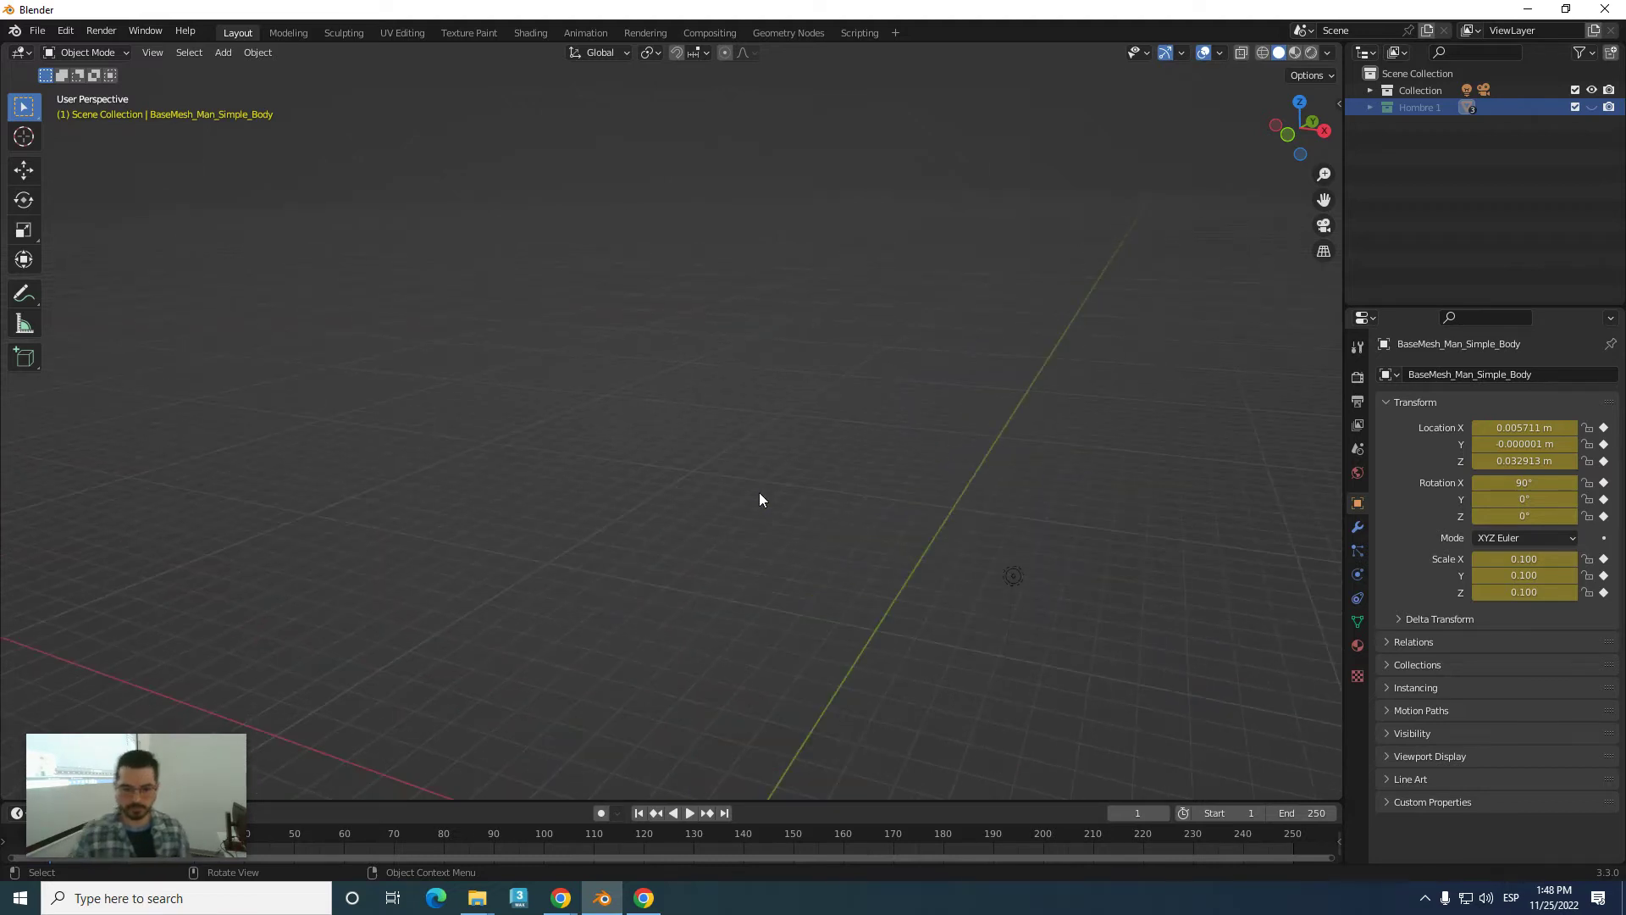
{"action": "middle_click_drag", "start_coordinate": [684, 547], "coordinate": [574, 288], "text": "shift"}
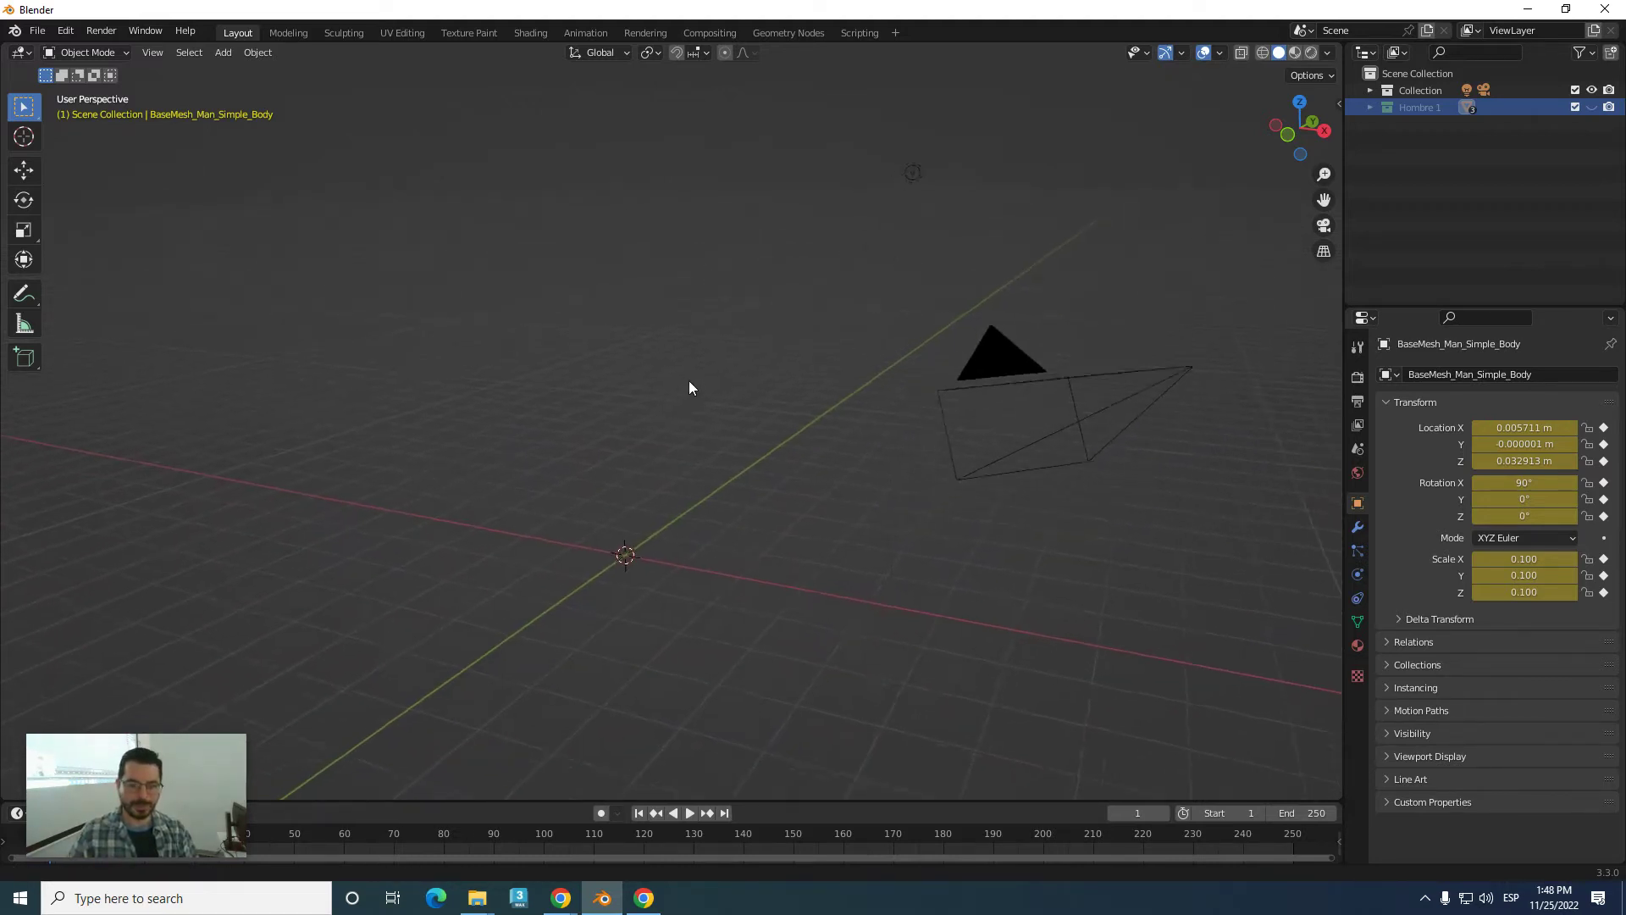
{"action": "scroll", "coordinate": [688, 380], "scroll_direction": "up", "scroll_amount": 1}
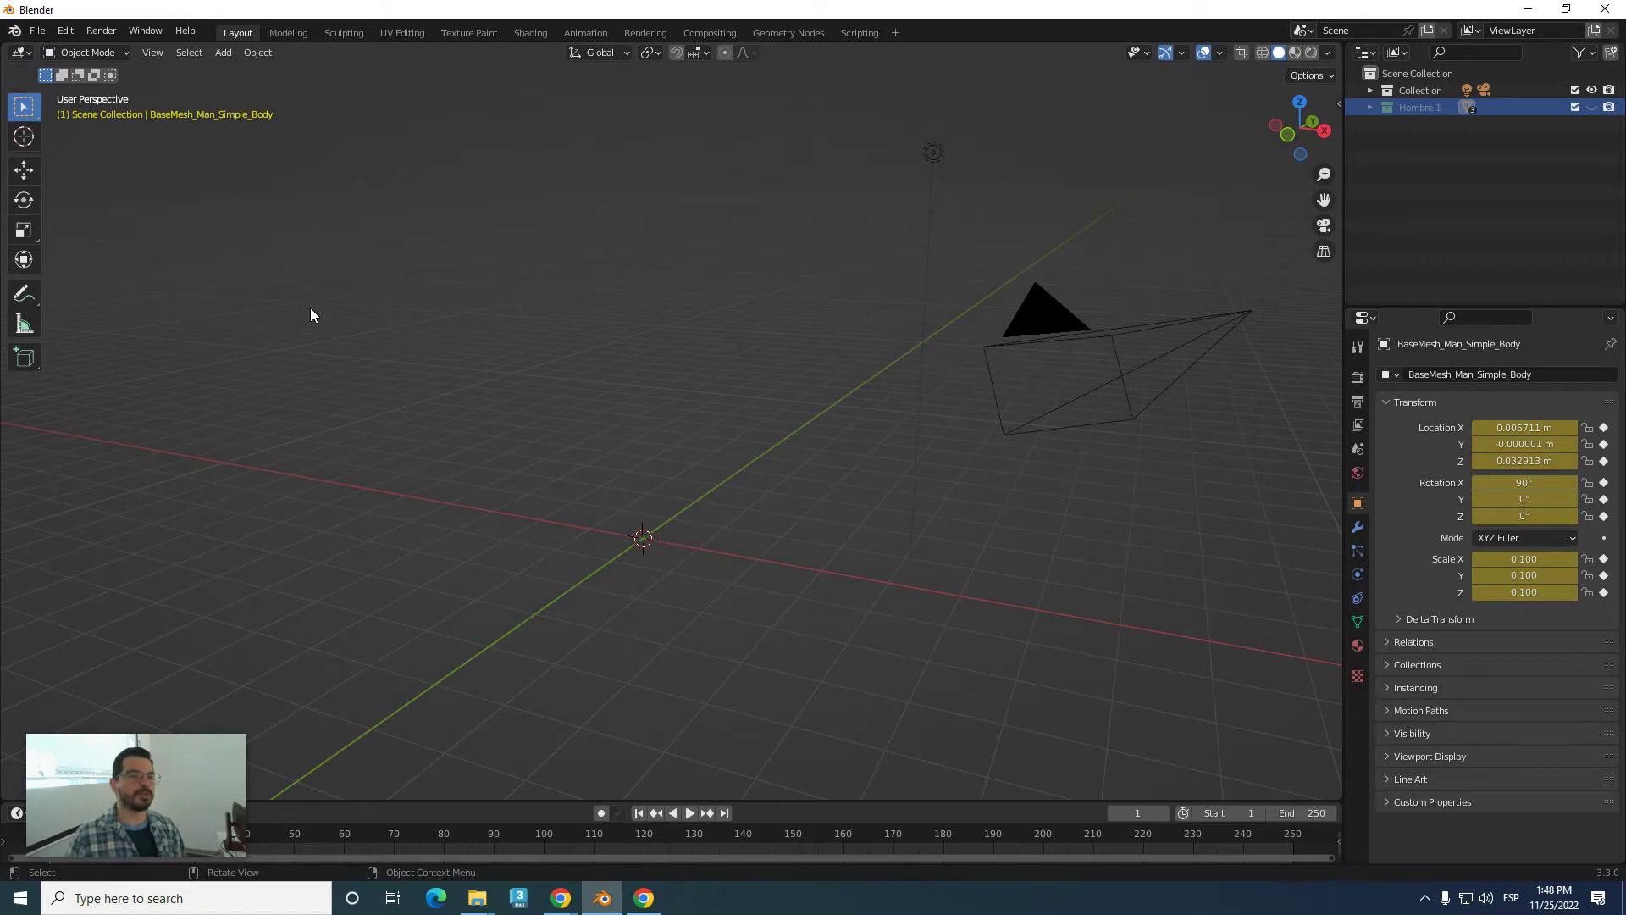
{"action": "left_click", "coordinate": [38, 34]}
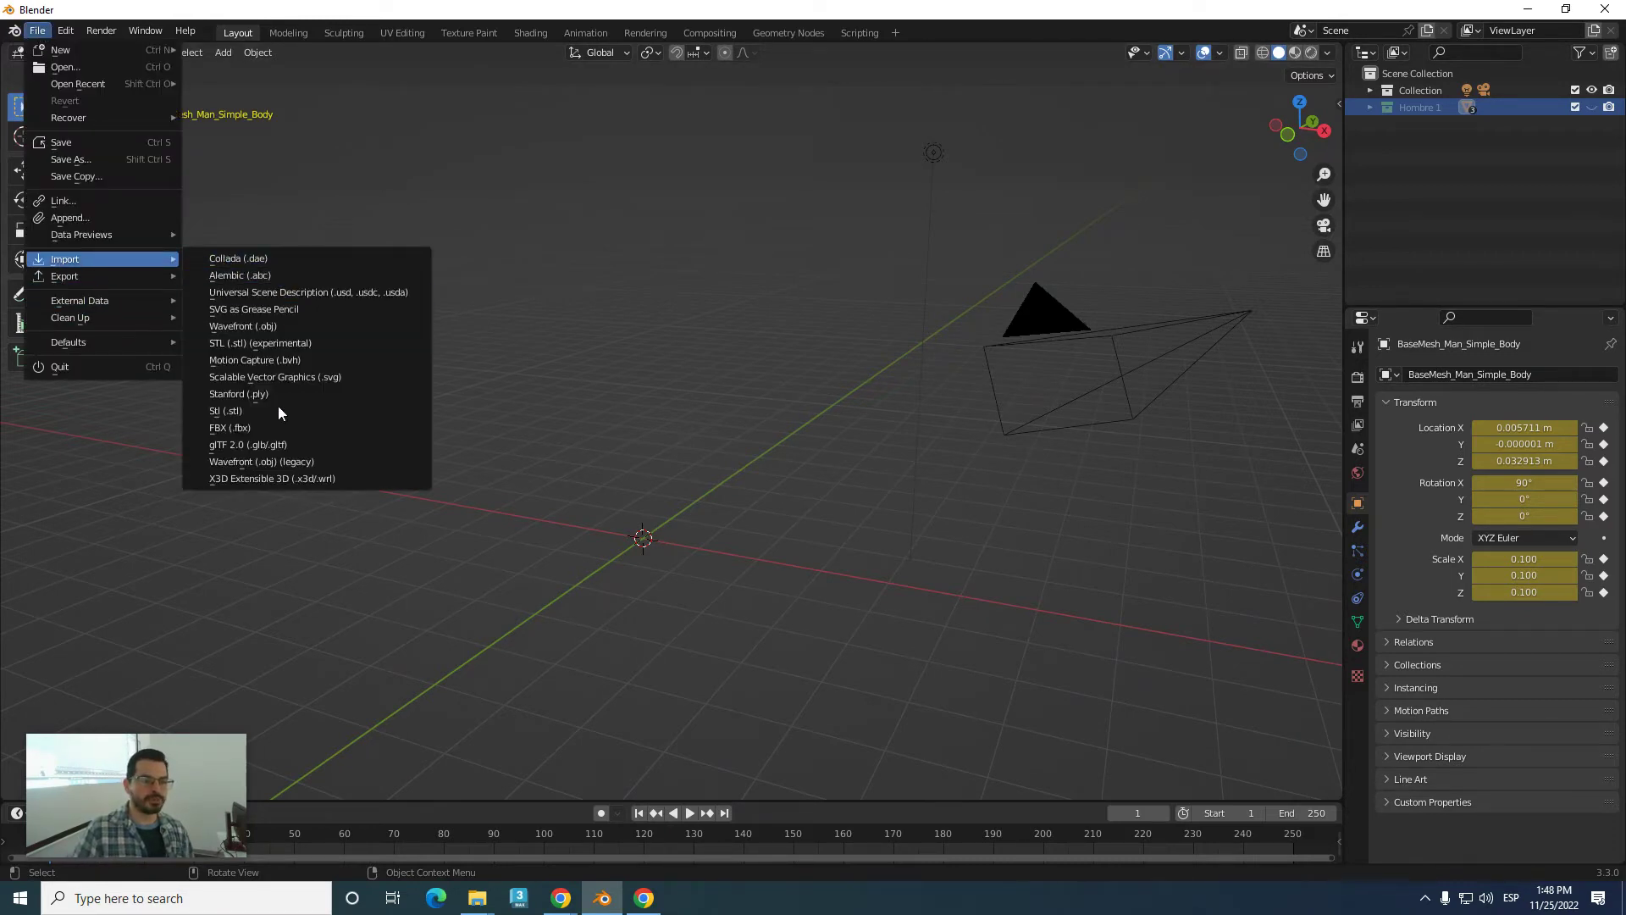
- Import Baile 2.fbx as an armature, center the dancer in view, and play its dance animation
{"action": "left_click", "coordinate": [271, 428]}
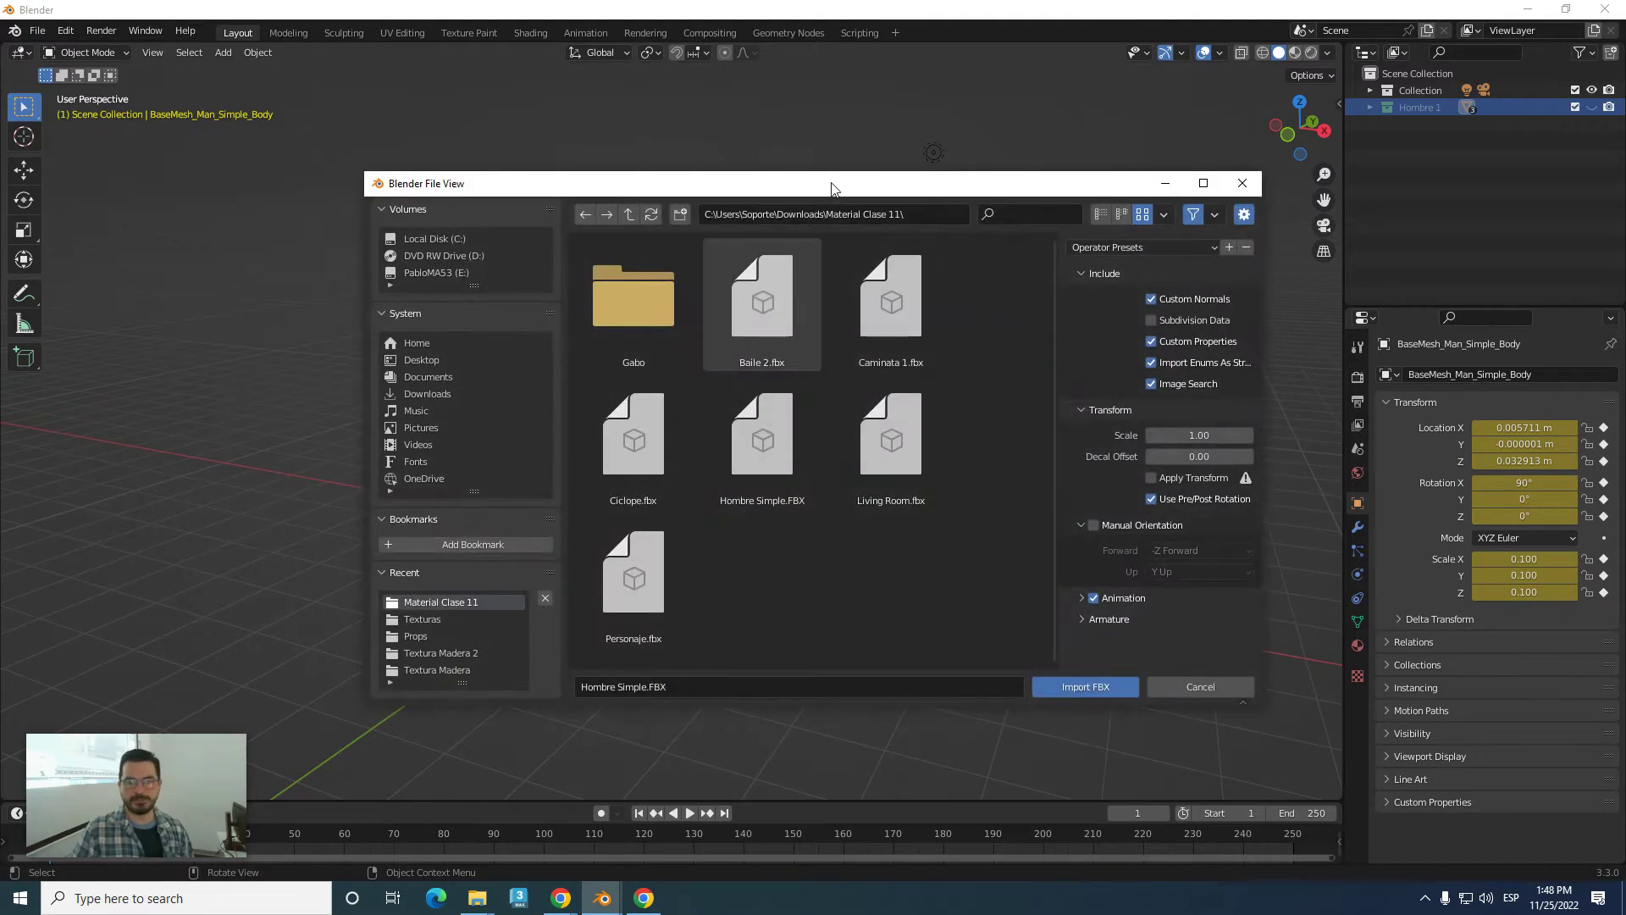
{"action": "left_click_drag", "start_coordinate": [832, 187], "coordinate": [685, 117]}
{"action": "left_click", "coordinate": [617, 232]}
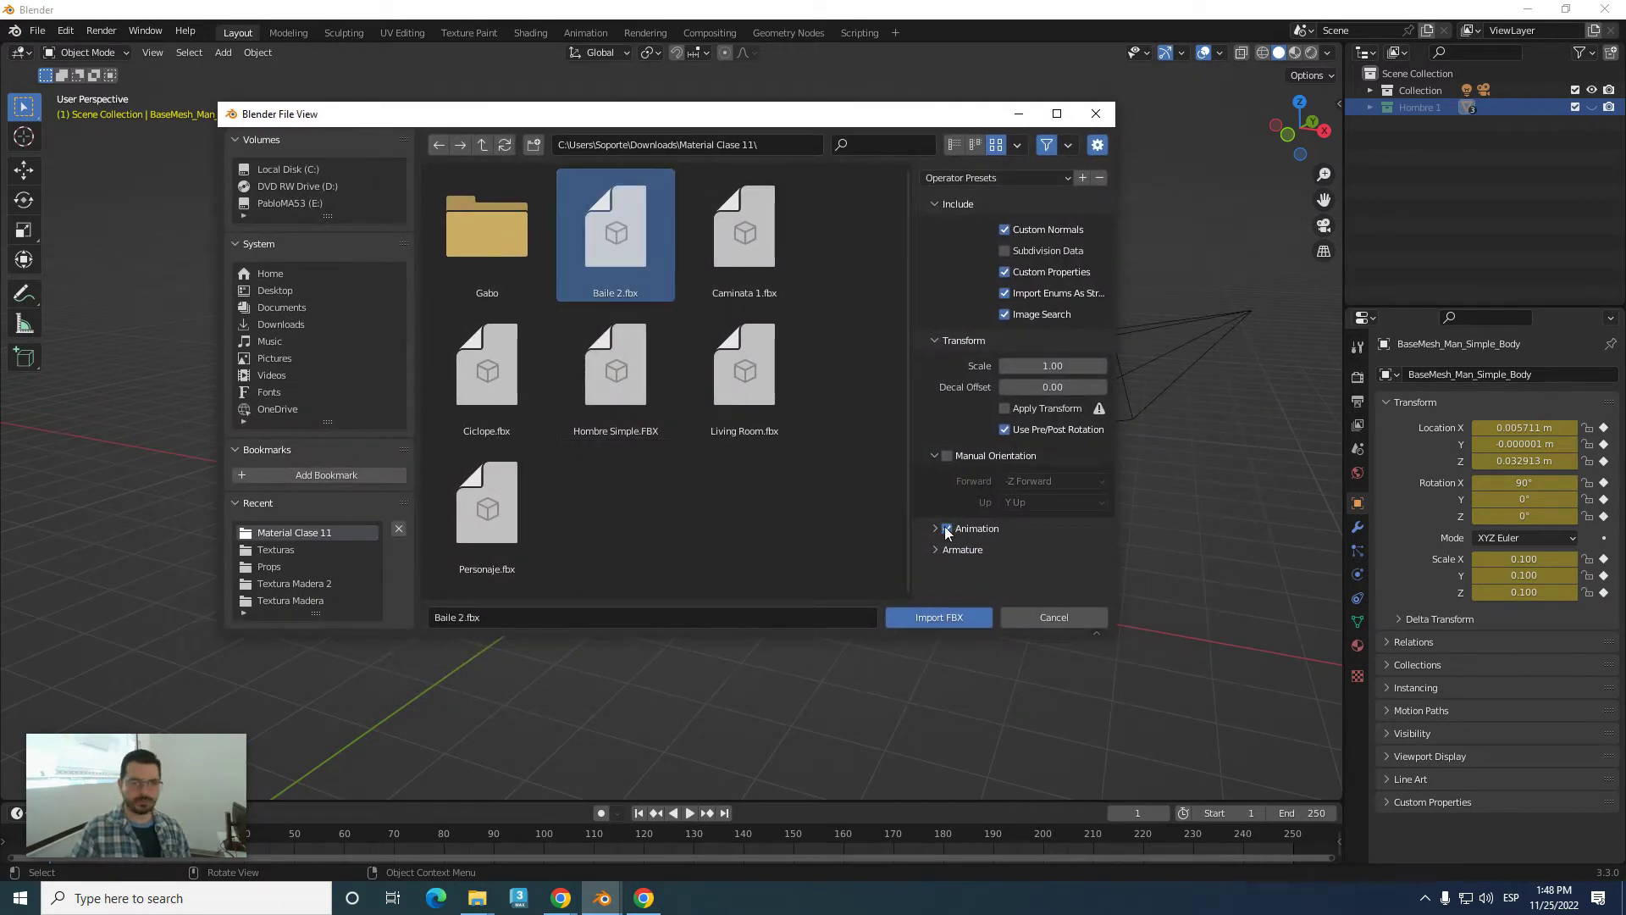
{"action": "left_click", "coordinate": [948, 623]}
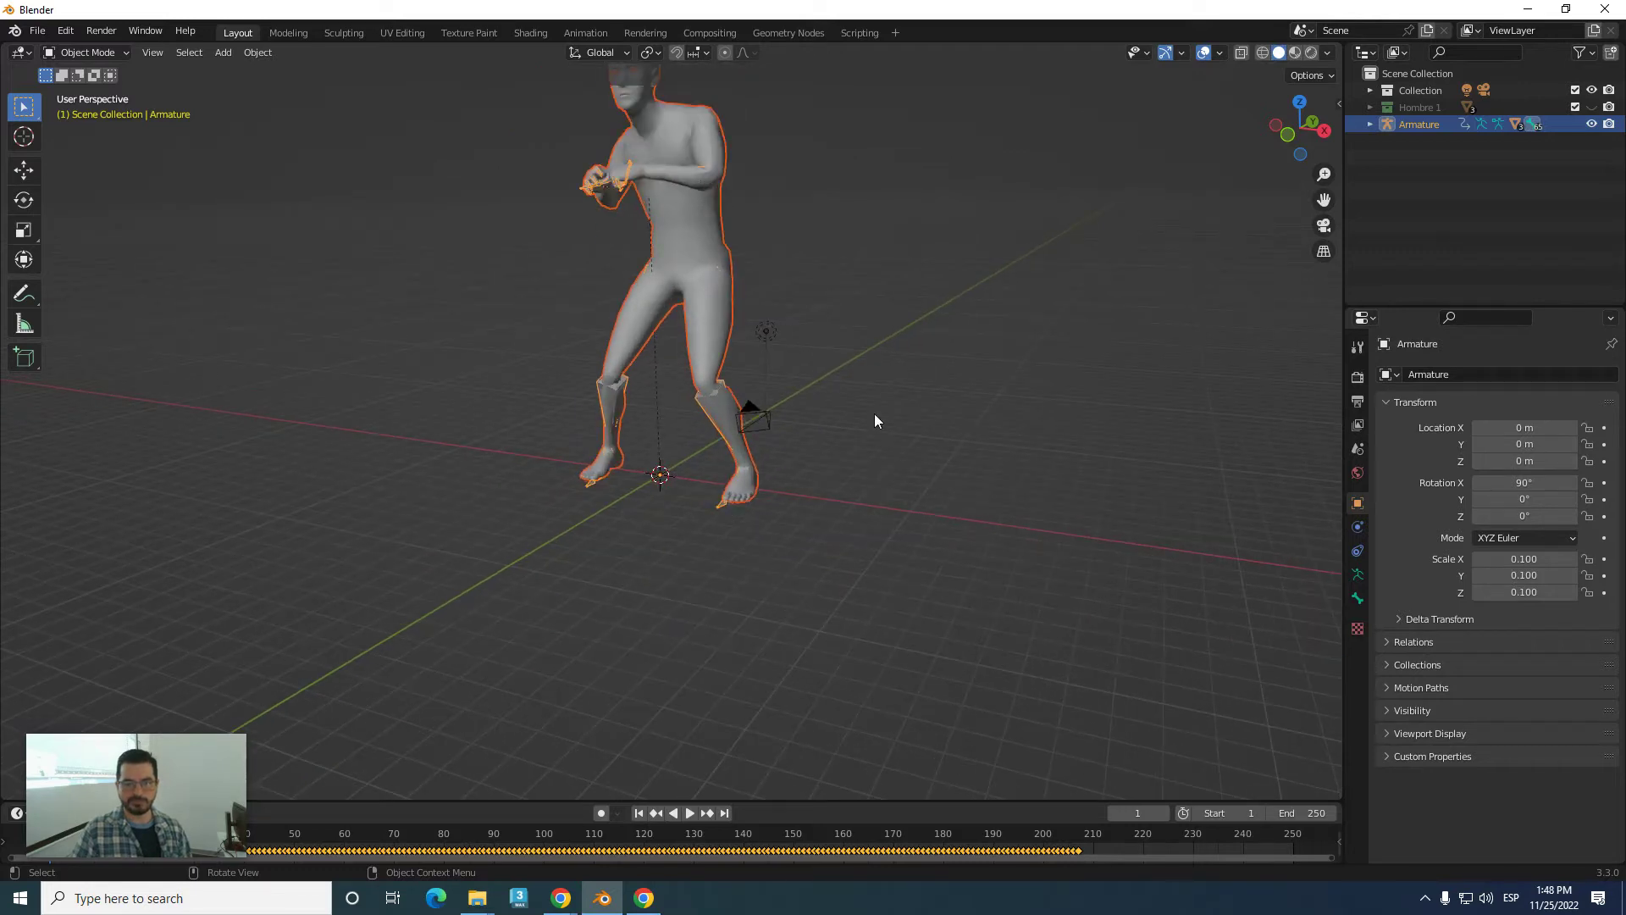
{"action": "left_click", "coordinate": [847, 674]}
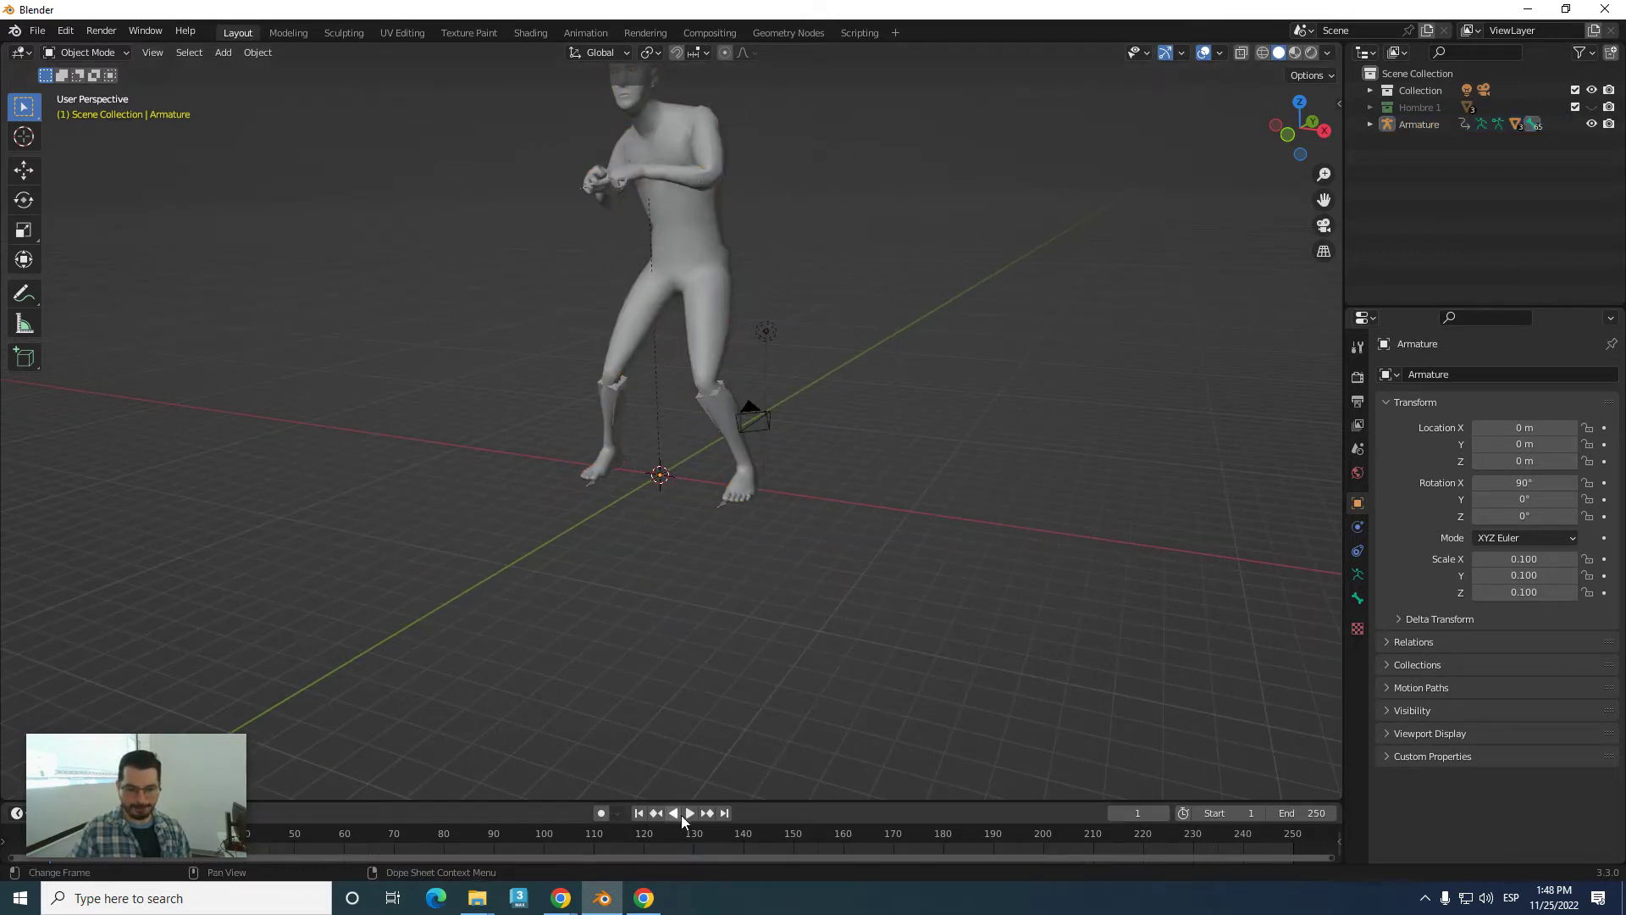
{"action": "mouse_move", "coordinate": [832, 530]}
{"action": "middle_mouse_down", "text": "shift"}
{"action": "mouse_move", "coordinate": [800, 659]}
{"action": "mouse_move", "coordinate": [784, 630]}
{"action": "middle_mouse_up", "text": "shift"}
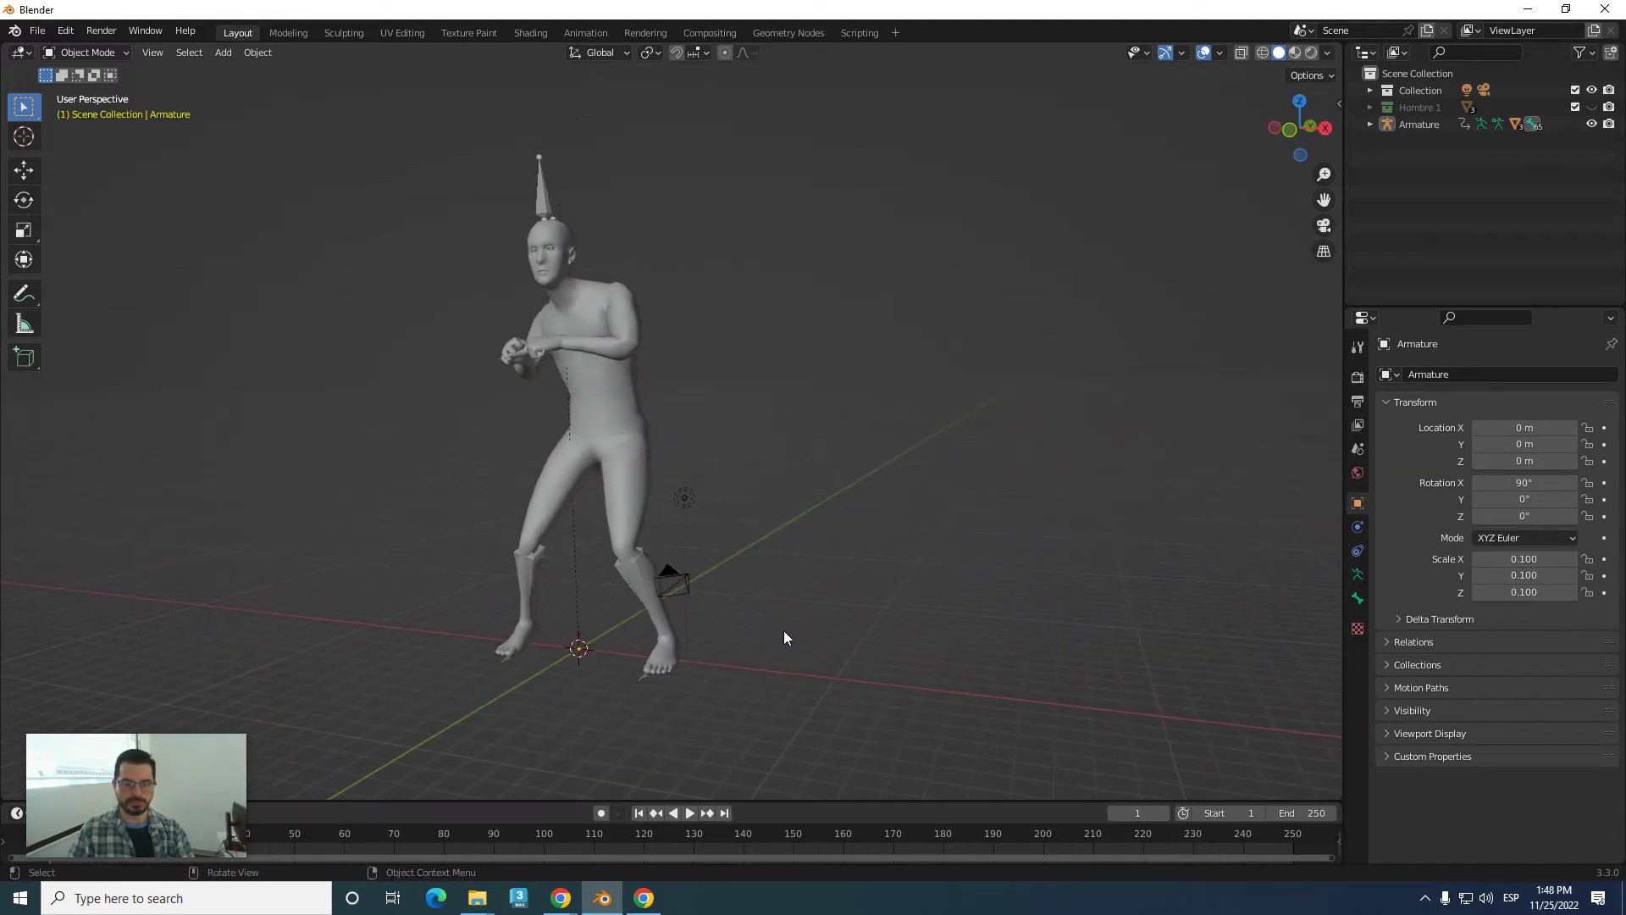
{"action": "left_click", "coordinate": [688, 813]}
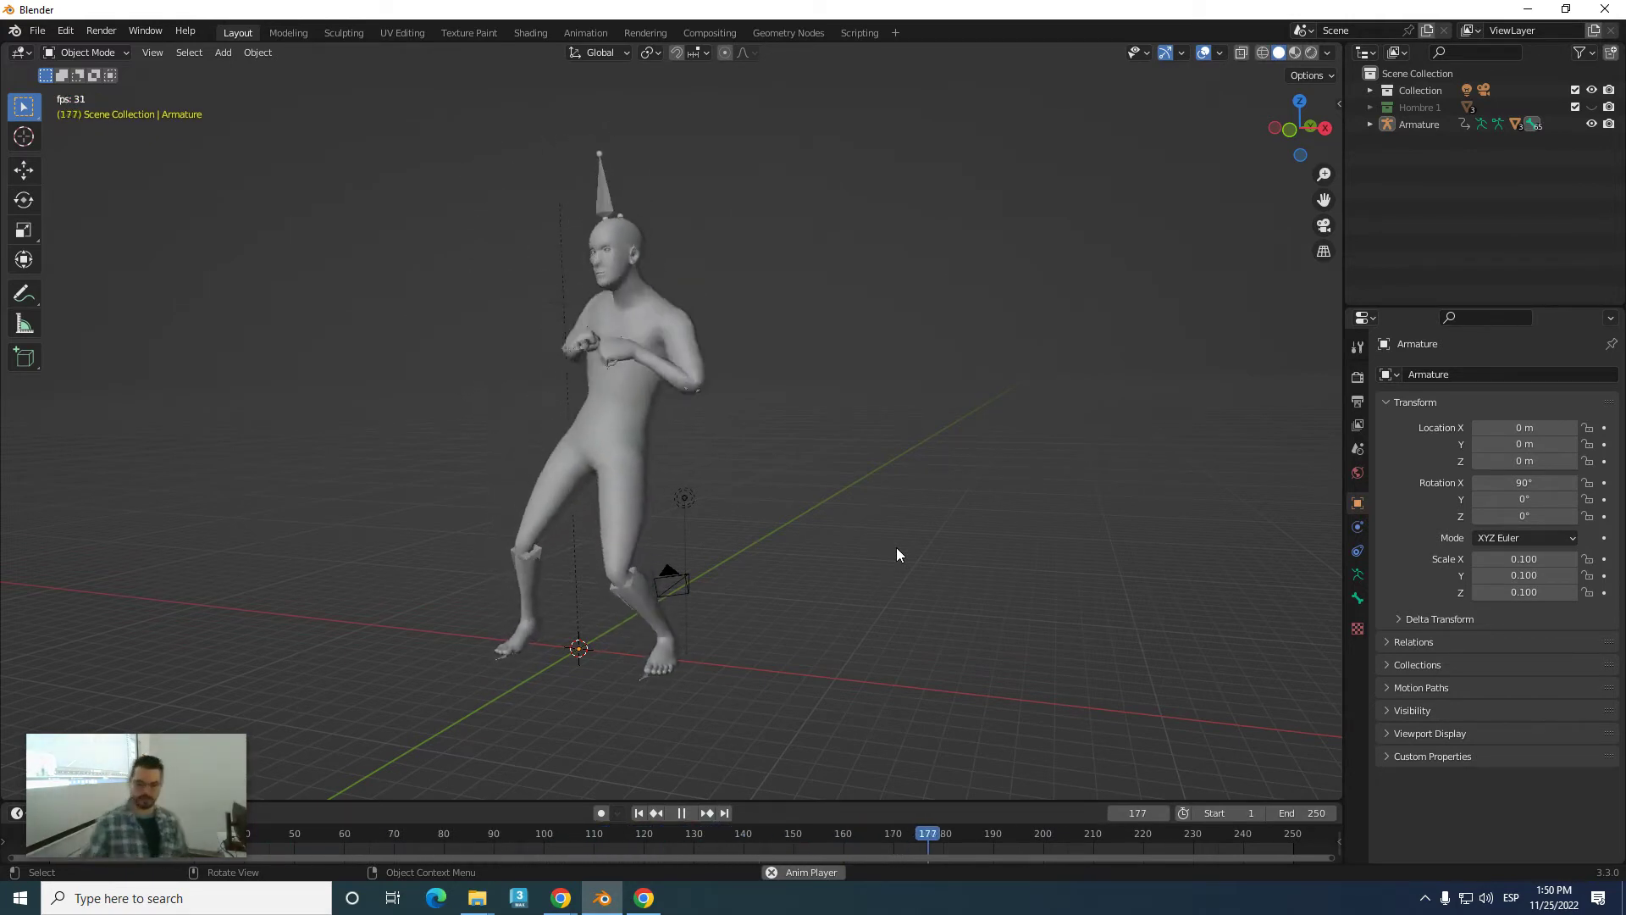
- Stop playback and slide the dancer's armature left along X, undoing an accidental body-mesh move
{"action": "left_click", "coordinate": [681, 815]}
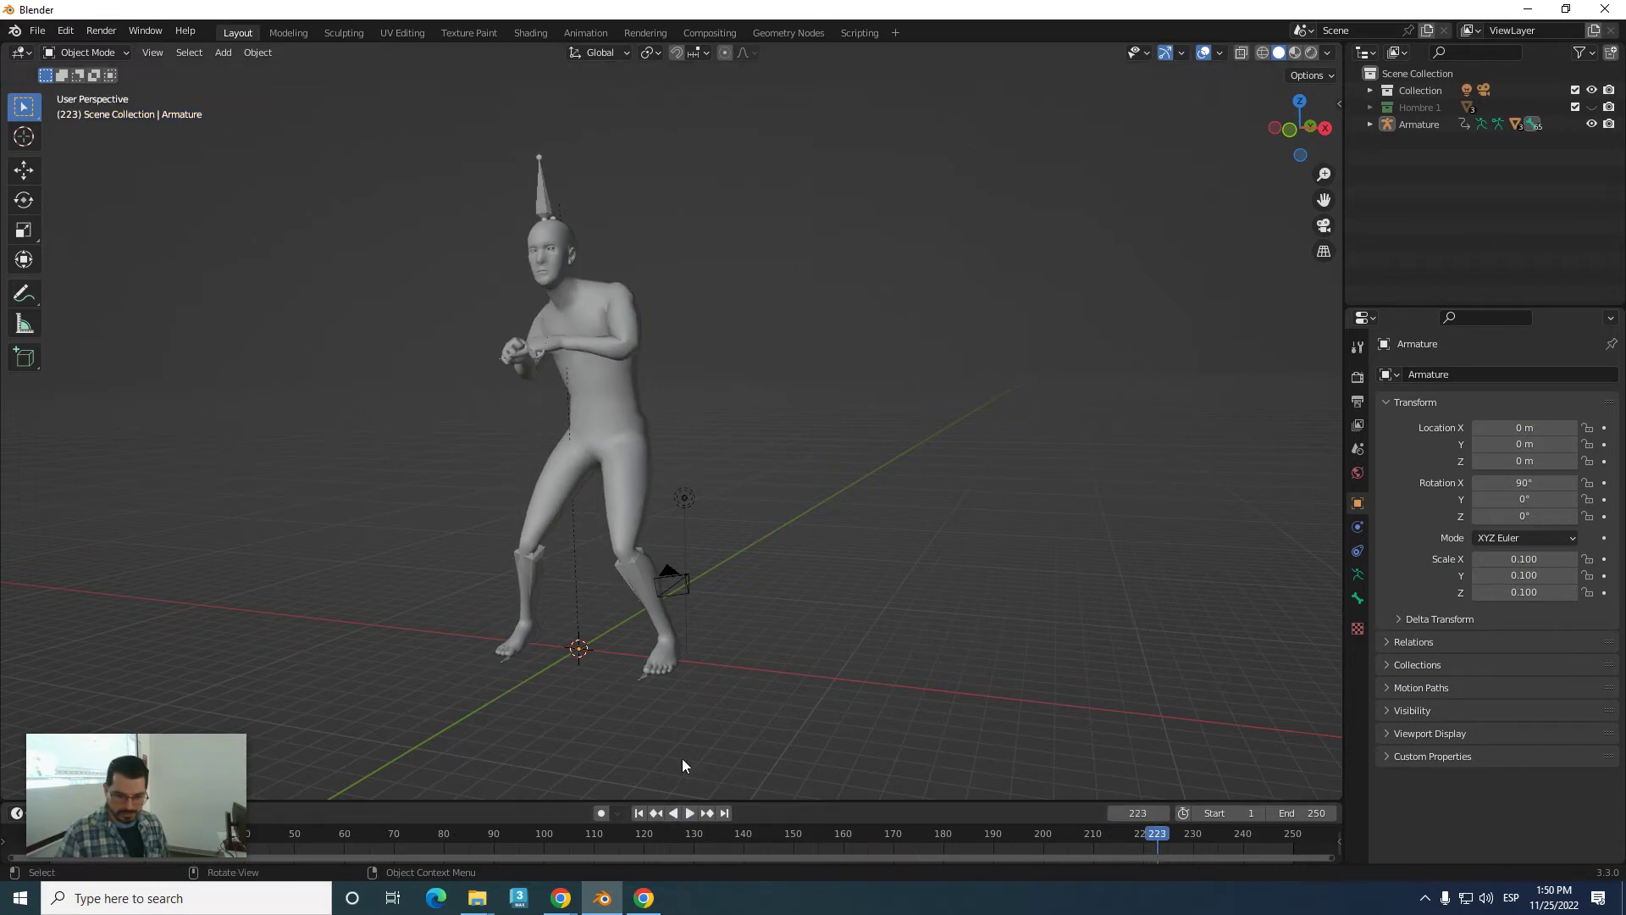
{"action": "left_click", "coordinate": [24, 171]}
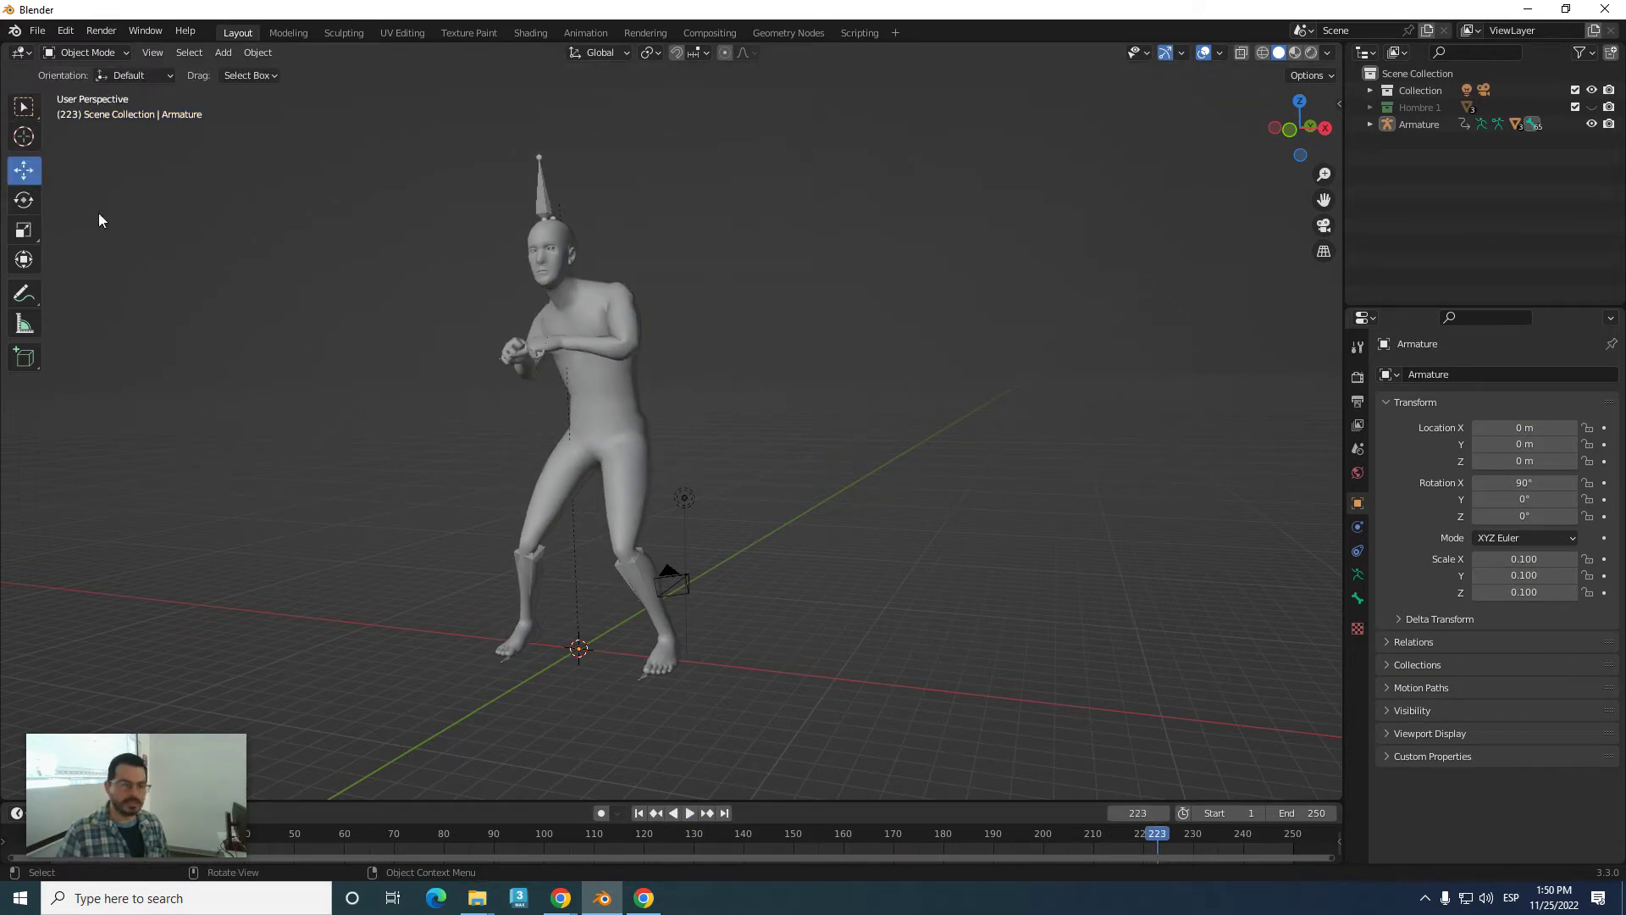
{"action": "left_click", "coordinate": [613, 413]}
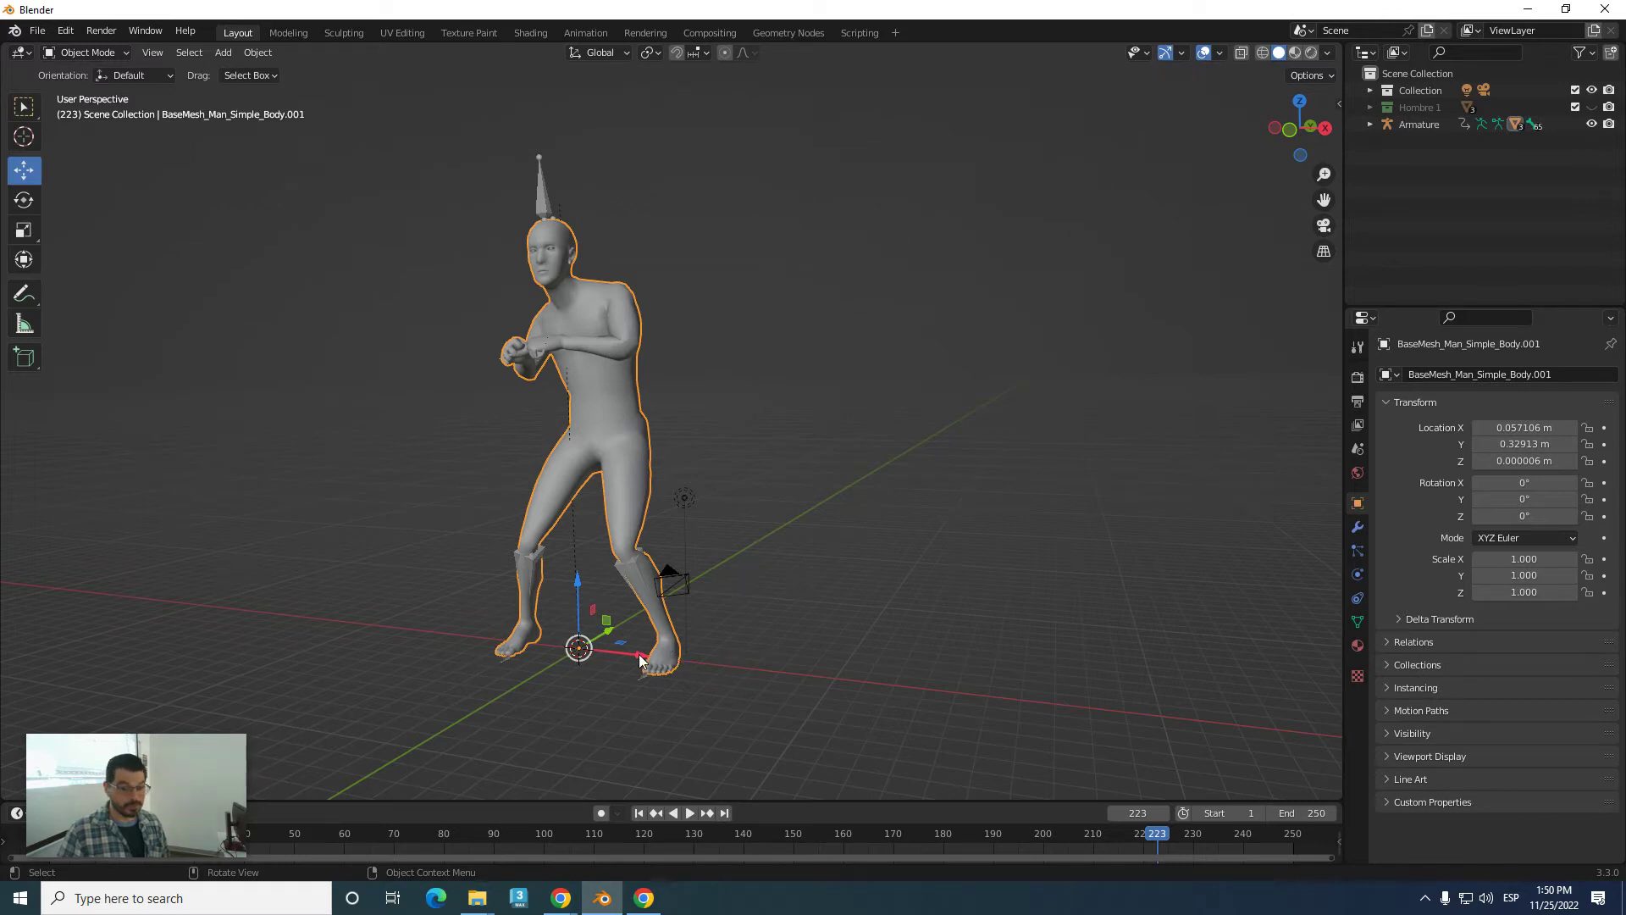
{"action": "left_click_drag", "start_coordinate": [639, 659], "coordinate": [409, 615]}
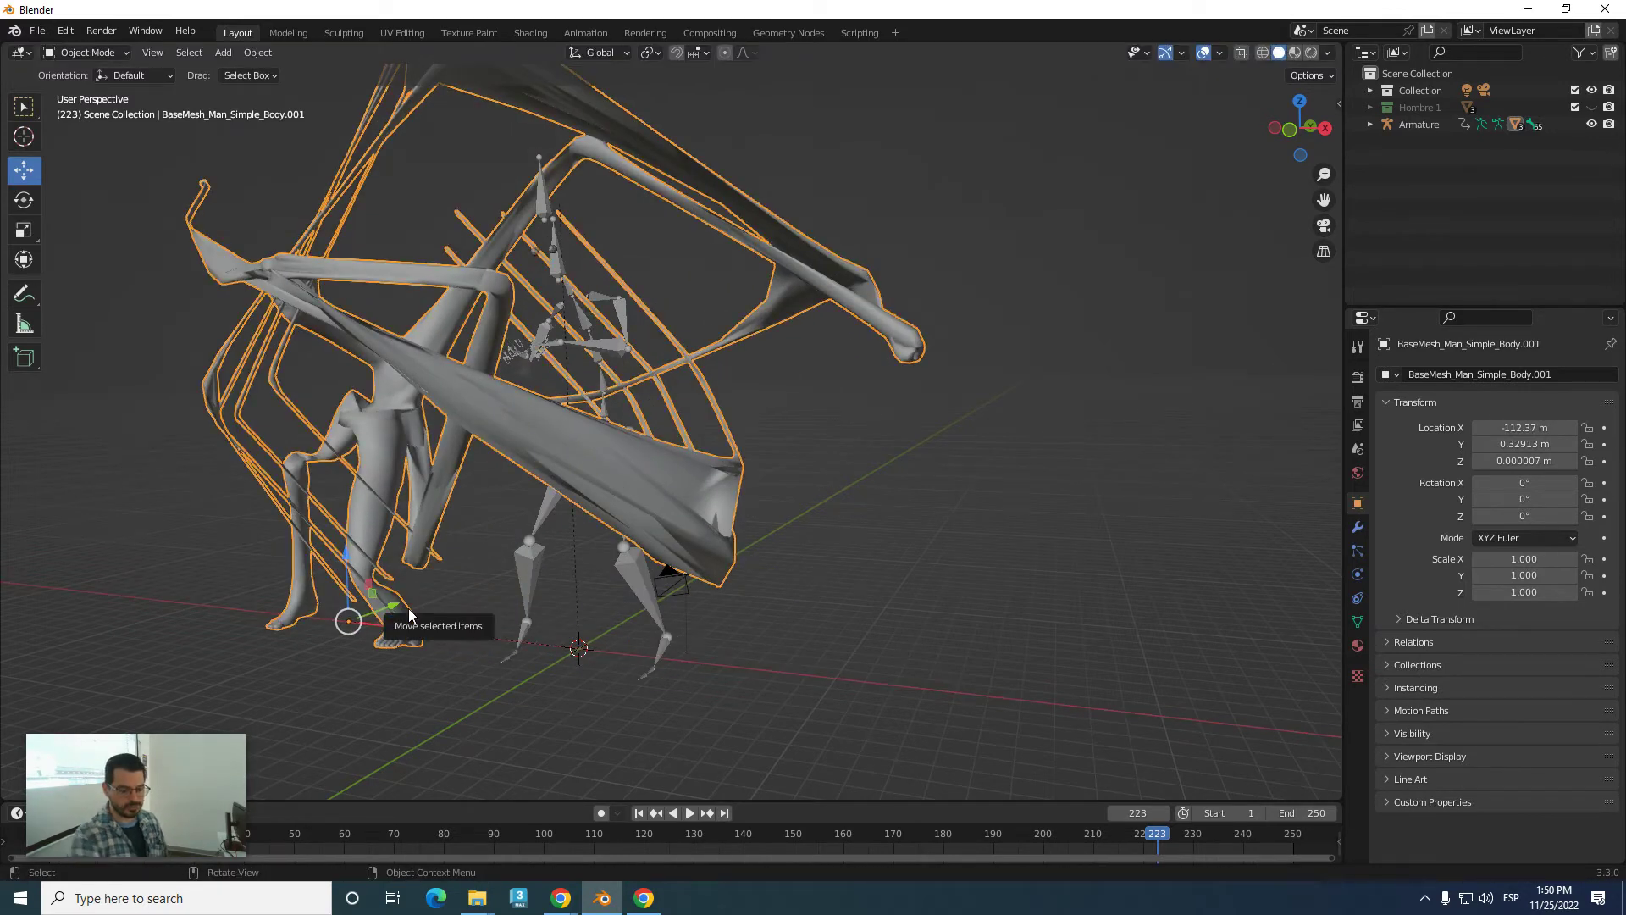
{"action": "key", "text": "ctrl+z"}
{"action": "left_click", "coordinate": [765, 501]}
{"action": "left_click", "coordinate": [1415, 124]}
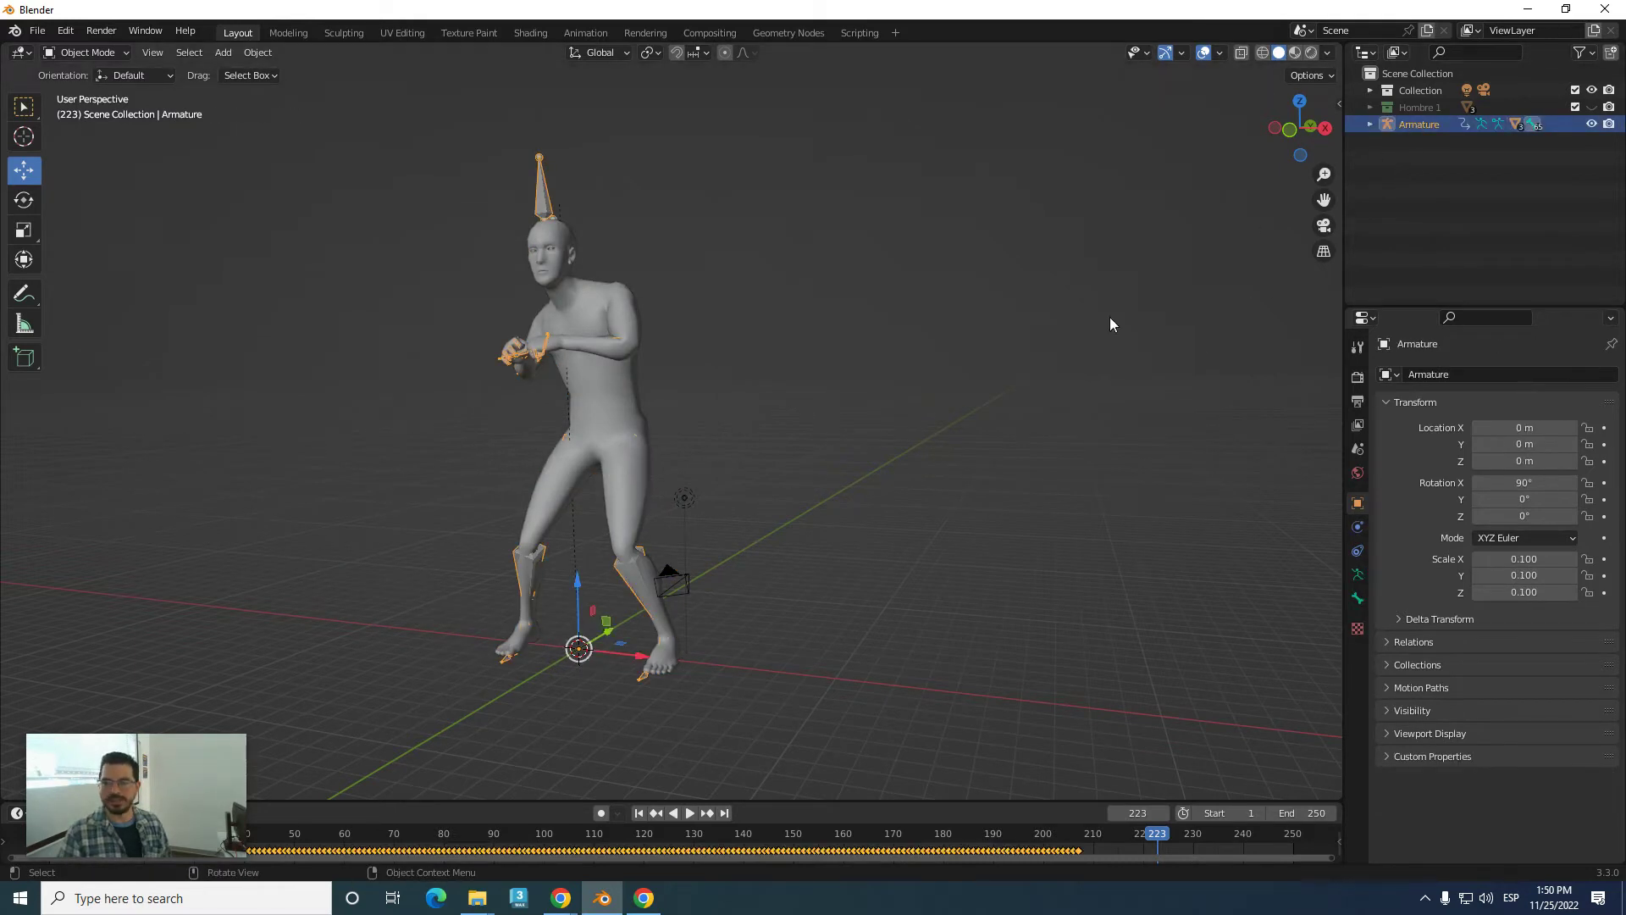
{"action": "left_click_drag", "start_coordinate": [633, 662], "coordinate": [206, 606]}
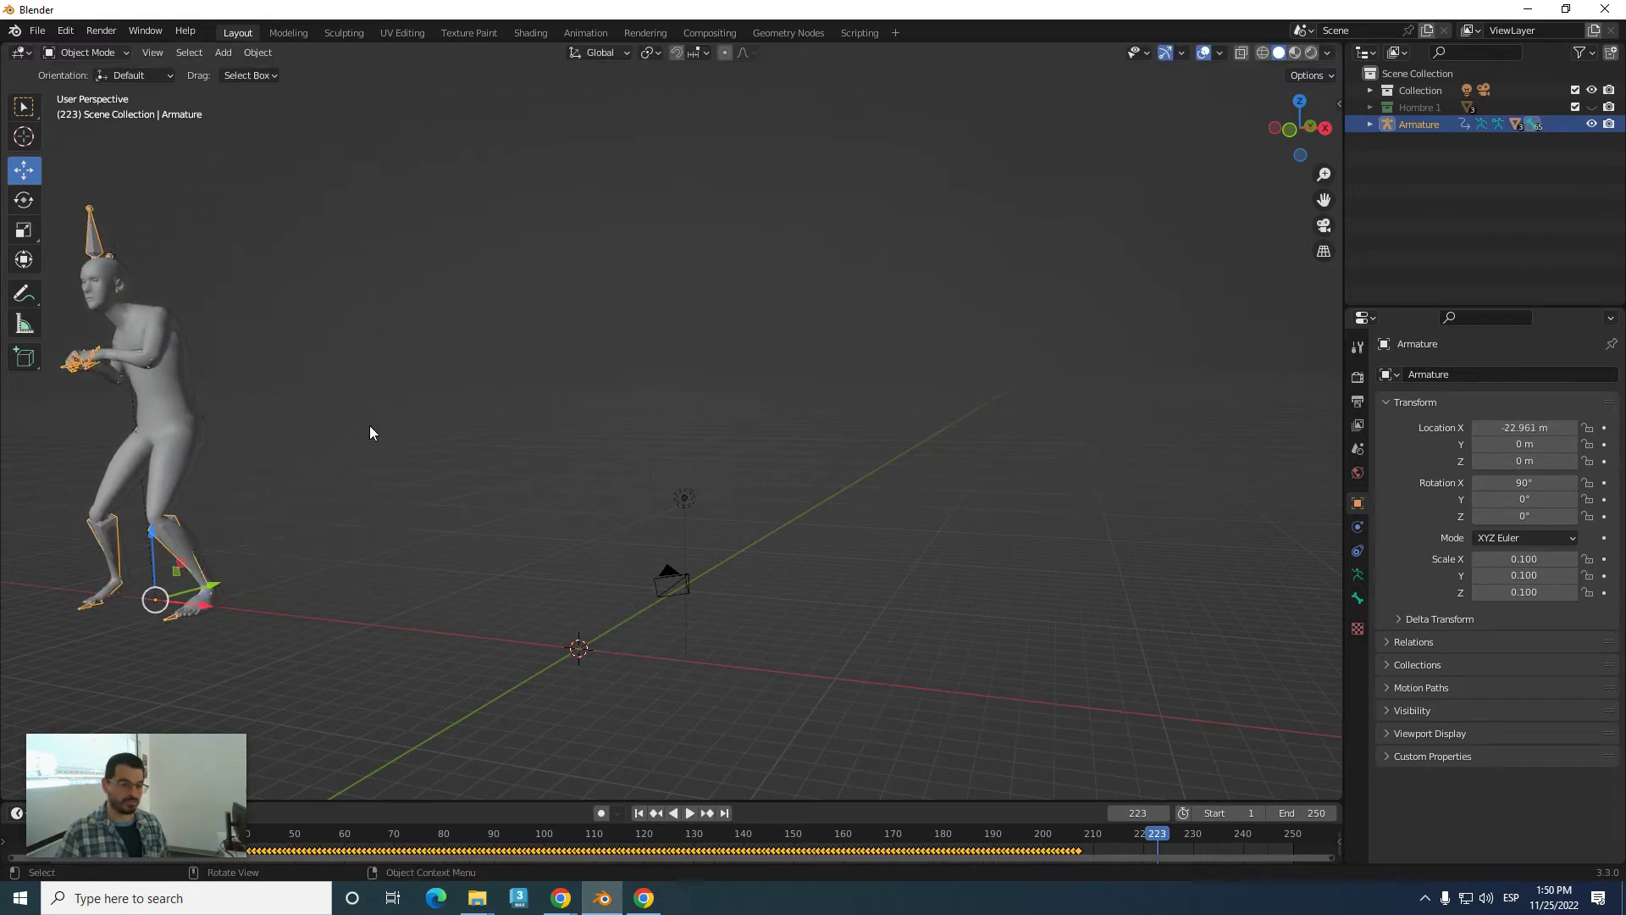
- Push the dancer back to X -24.779 m, Y 26.307 m, stop playback at frame 200, and box-select him
{"action": "mouse_move", "coordinate": [374, 436]}
{"action": "middle_mouse_down"}
{"action": "mouse_move", "coordinate": [488, 441]}
{"action": "mouse_move", "coordinate": [389, 447]}
{"action": "middle_mouse_up"}
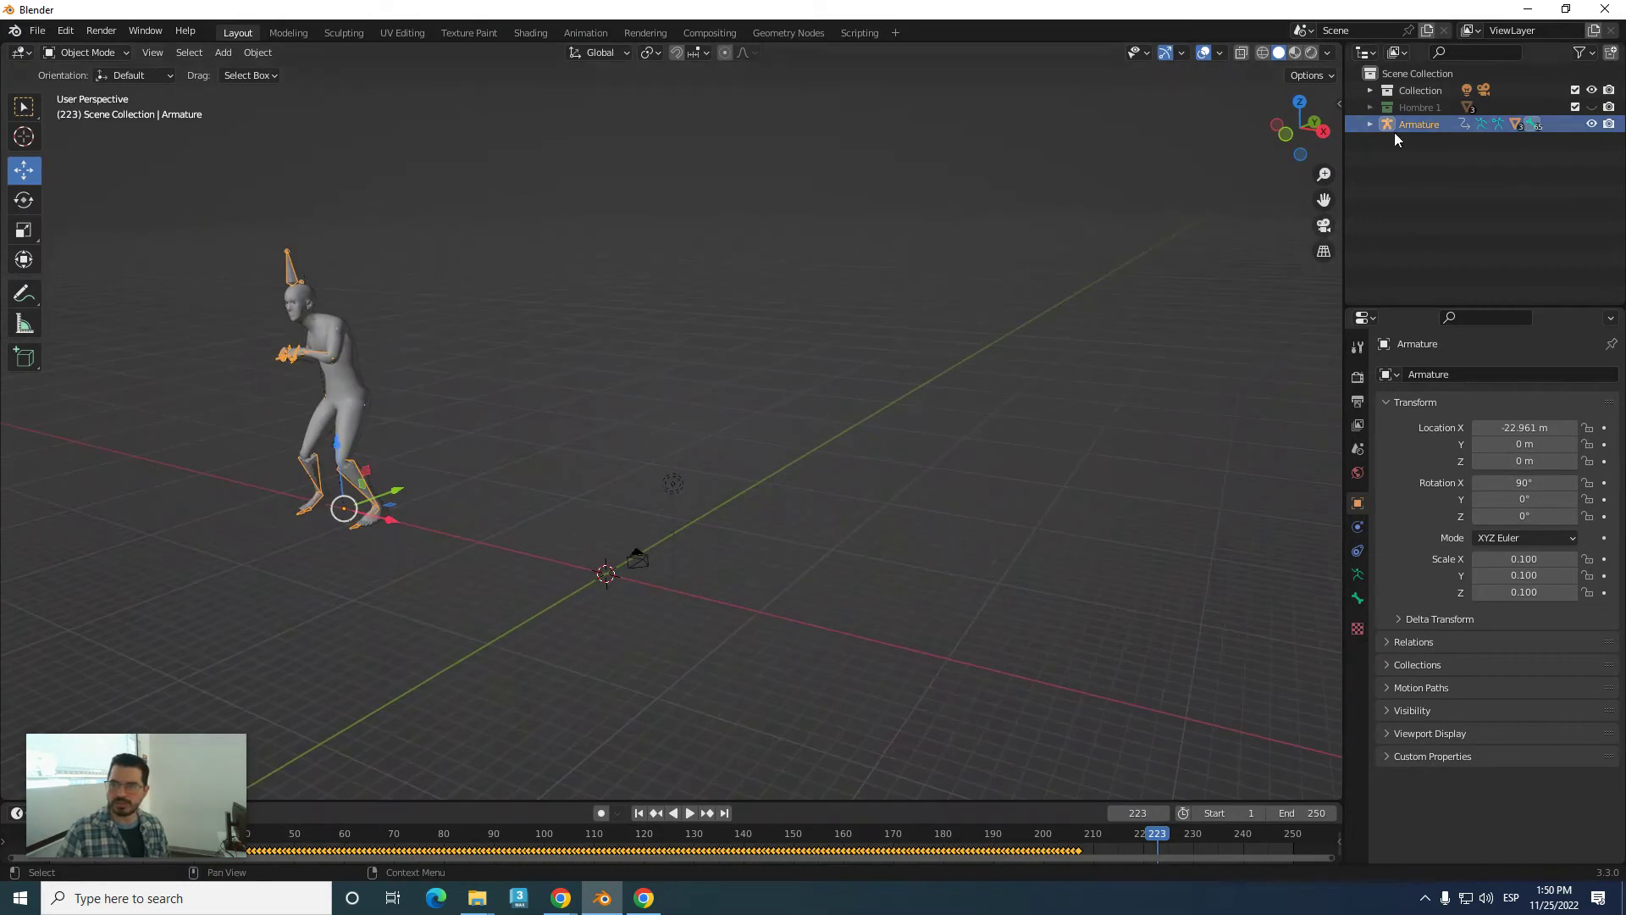
{"action": "left_click_drag", "start_coordinate": [394, 503], "coordinate": [538, 515]}
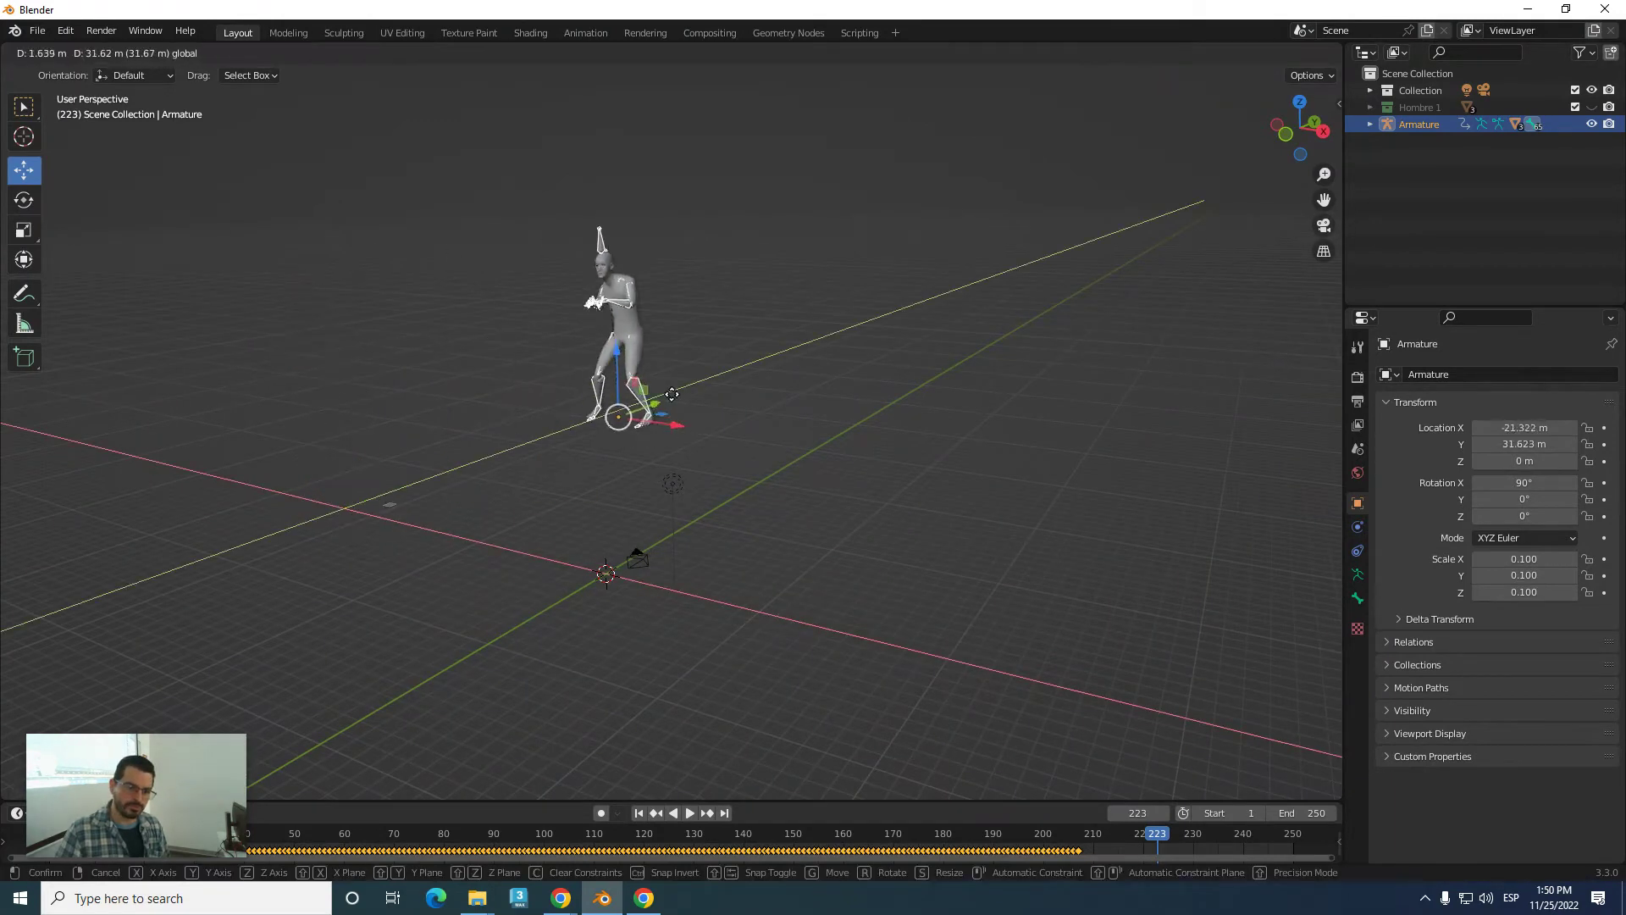
{"action": "left_click", "coordinate": [539, 518]}
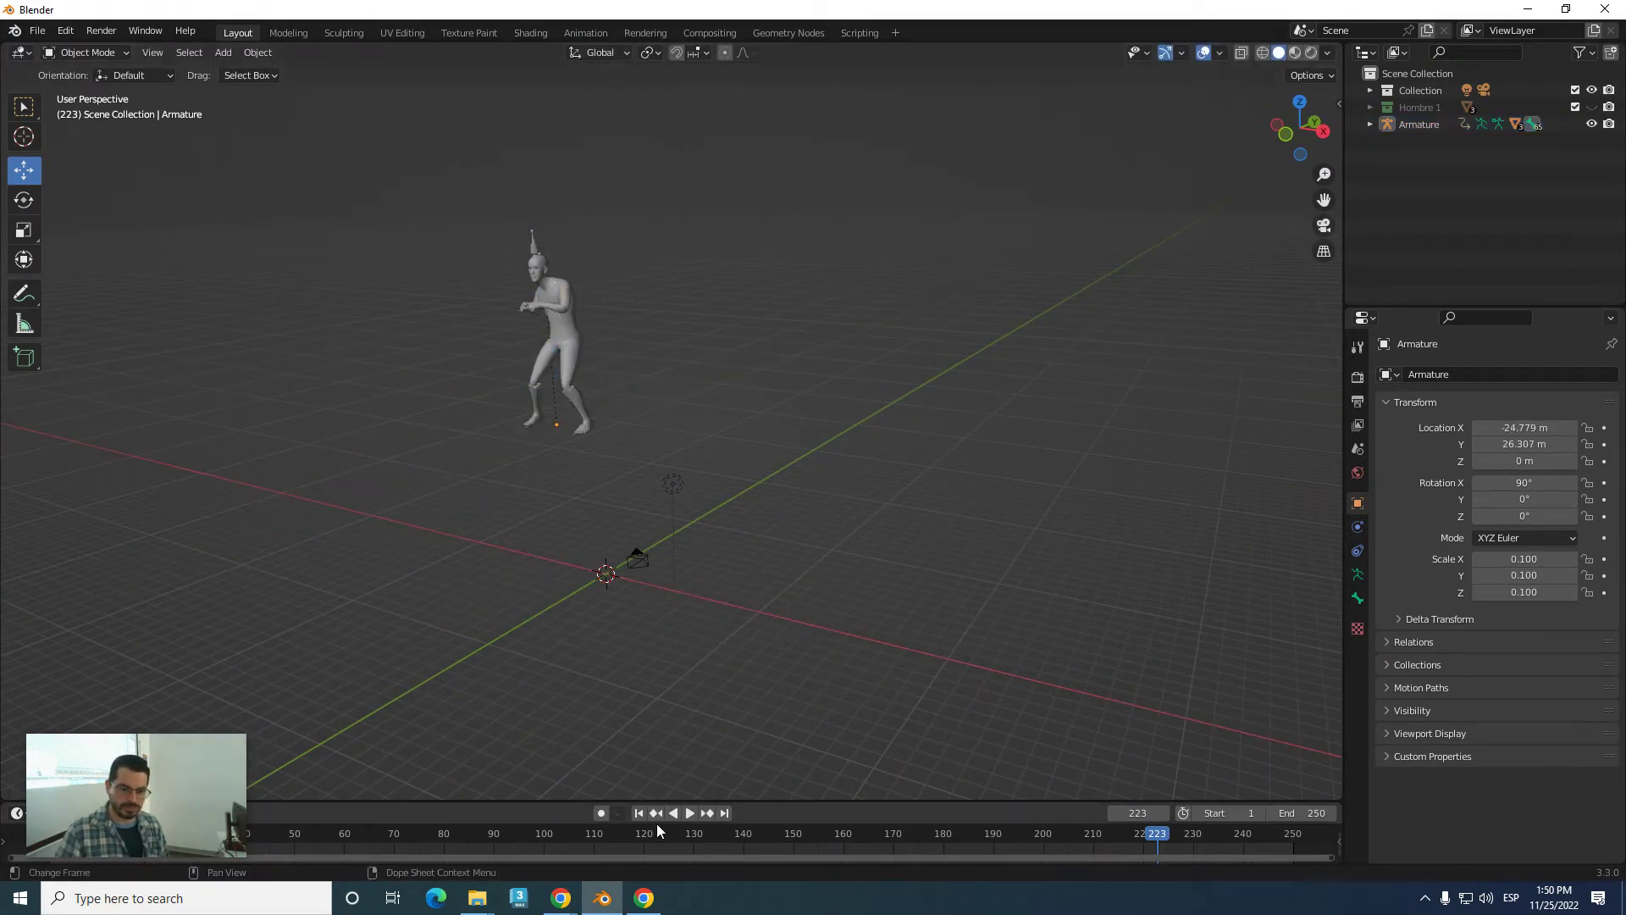
{"action": "left_click", "coordinate": [691, 813]}
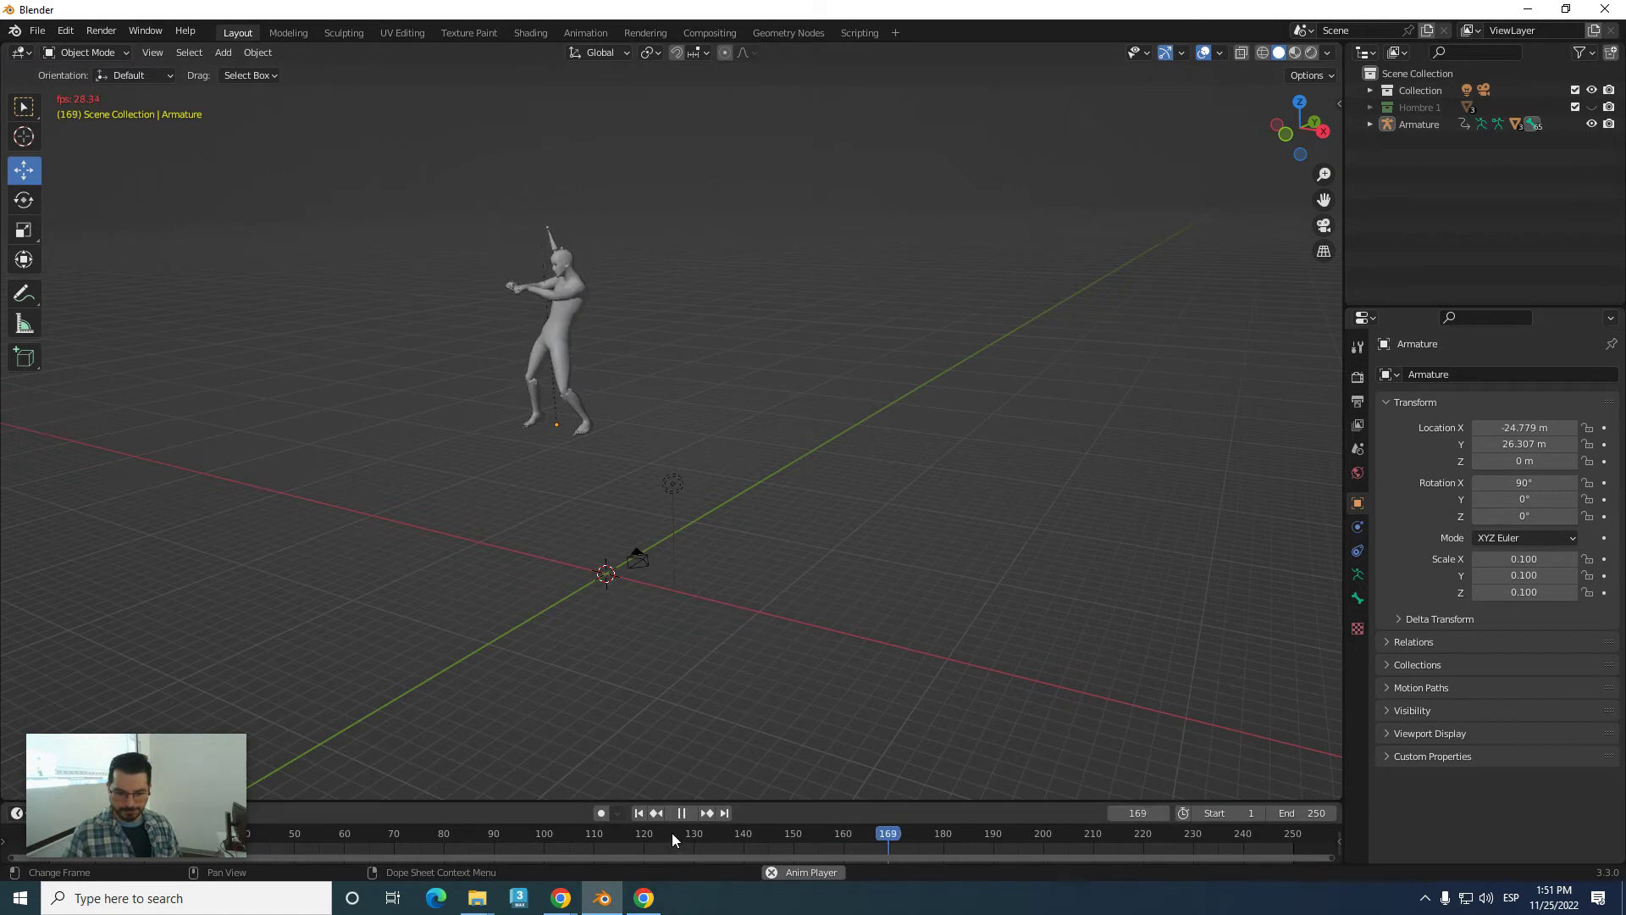
{"action": "left_click", "coordinate": [681, 813]}
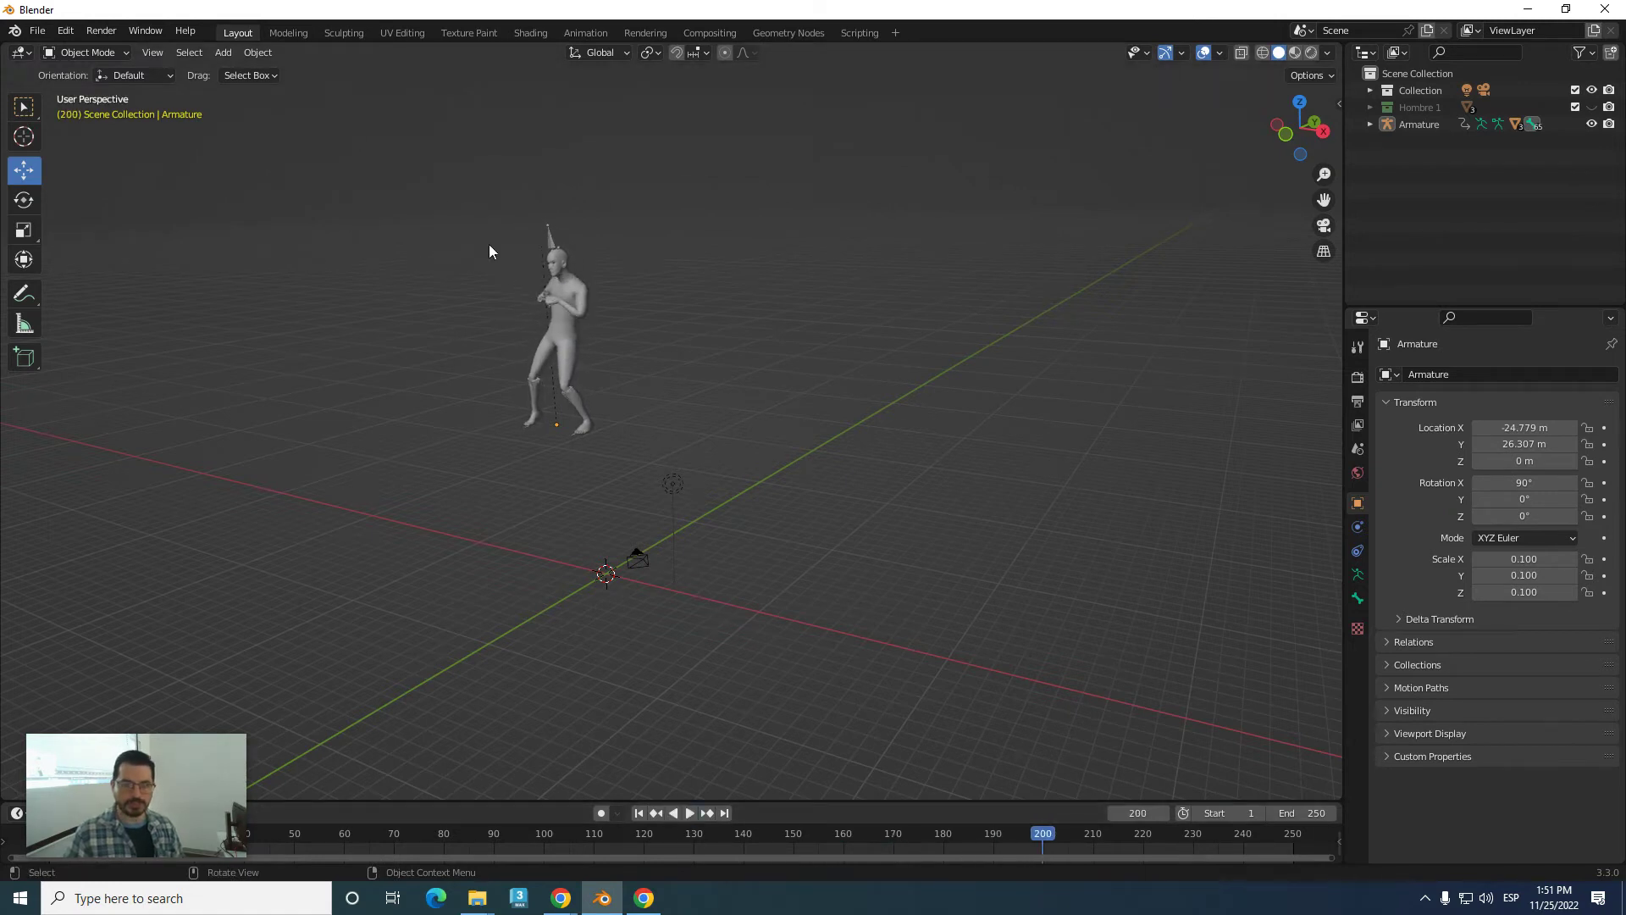
{"action": "left_click_drag", "start_coordinate": [419, 158], "coordinate": [719, 460]}
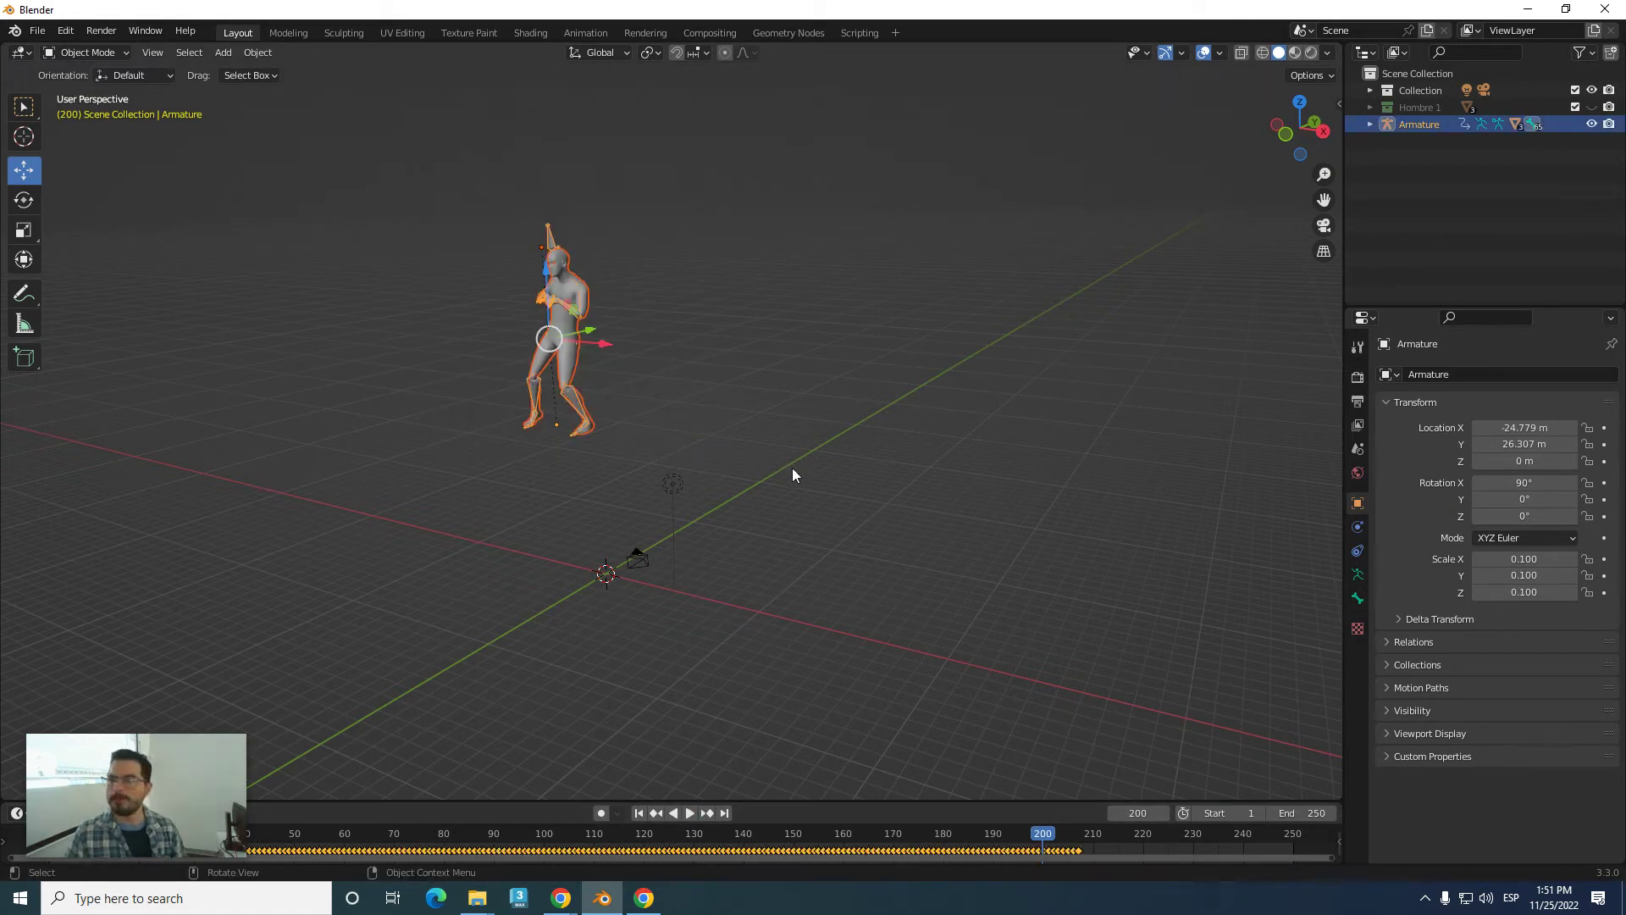
- Move the selected dancing character into a new collection named 'Hombre 2'
{"action": "right_click", "coordinate": [572, 288]}
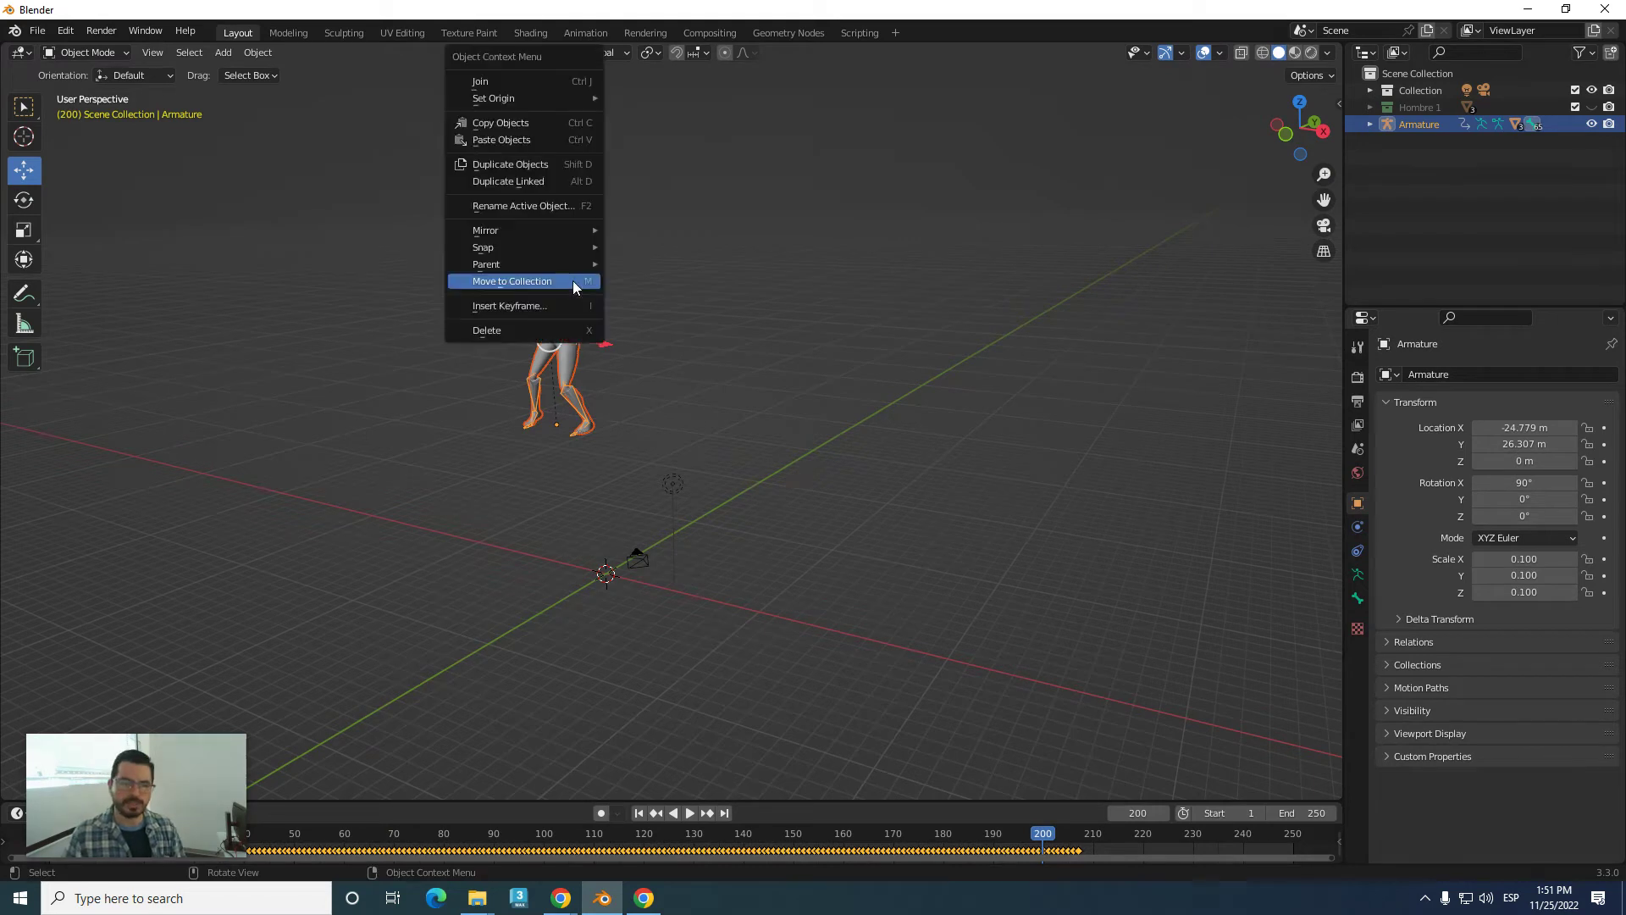
{"action": "left_click", "coordinate": [525, 280]}
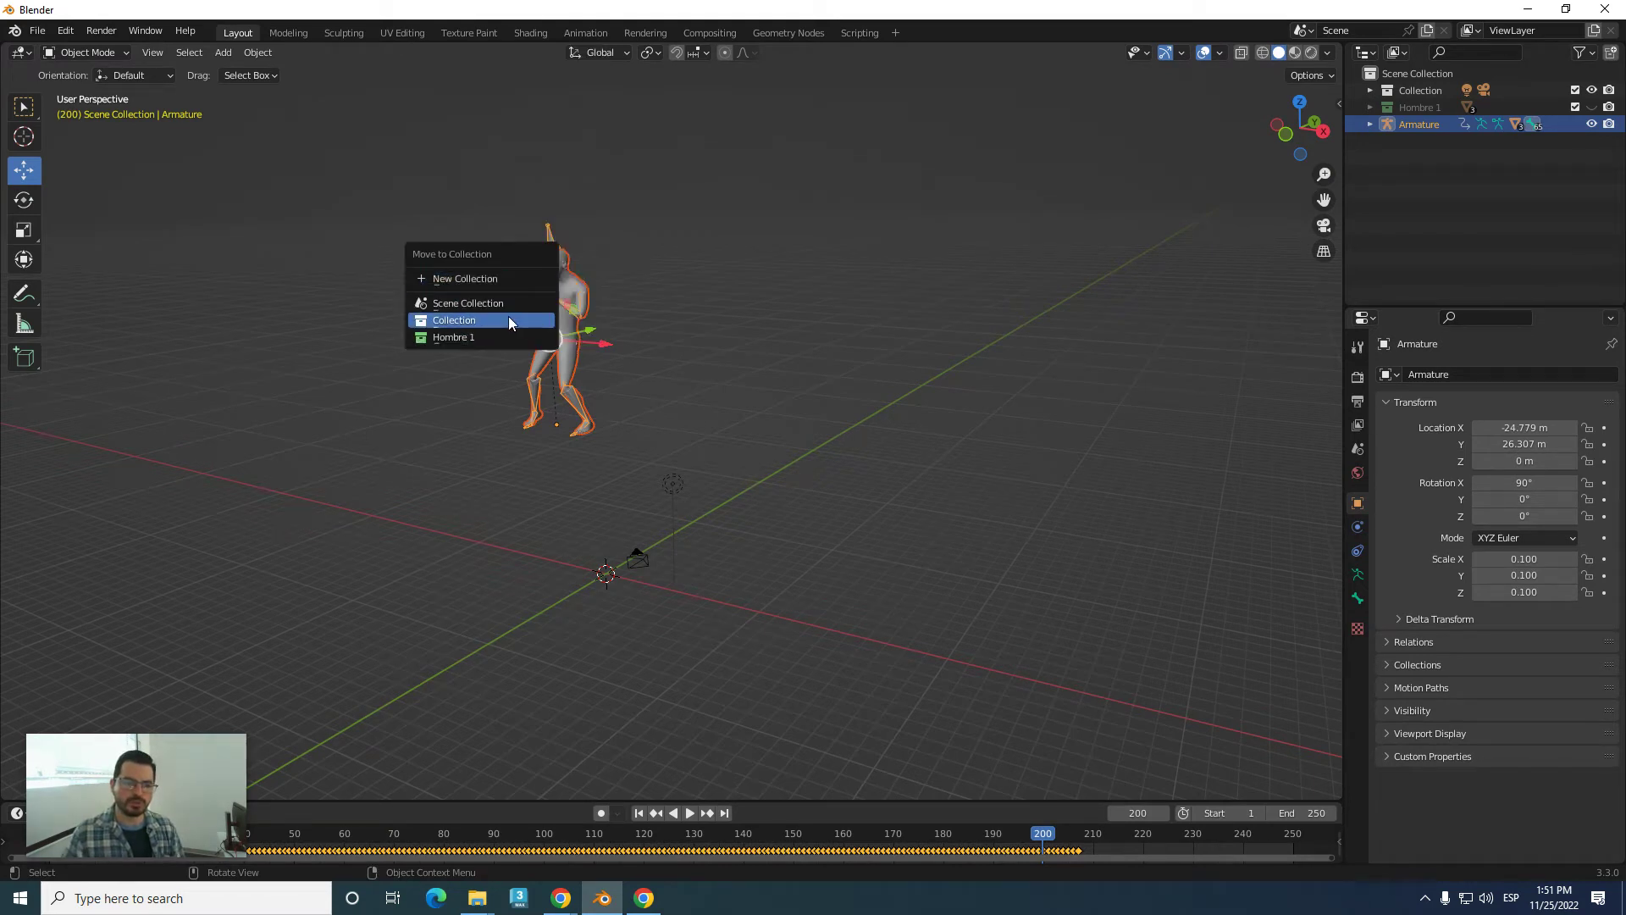
{"action": "left_click", "coordinate": [504, 280]}
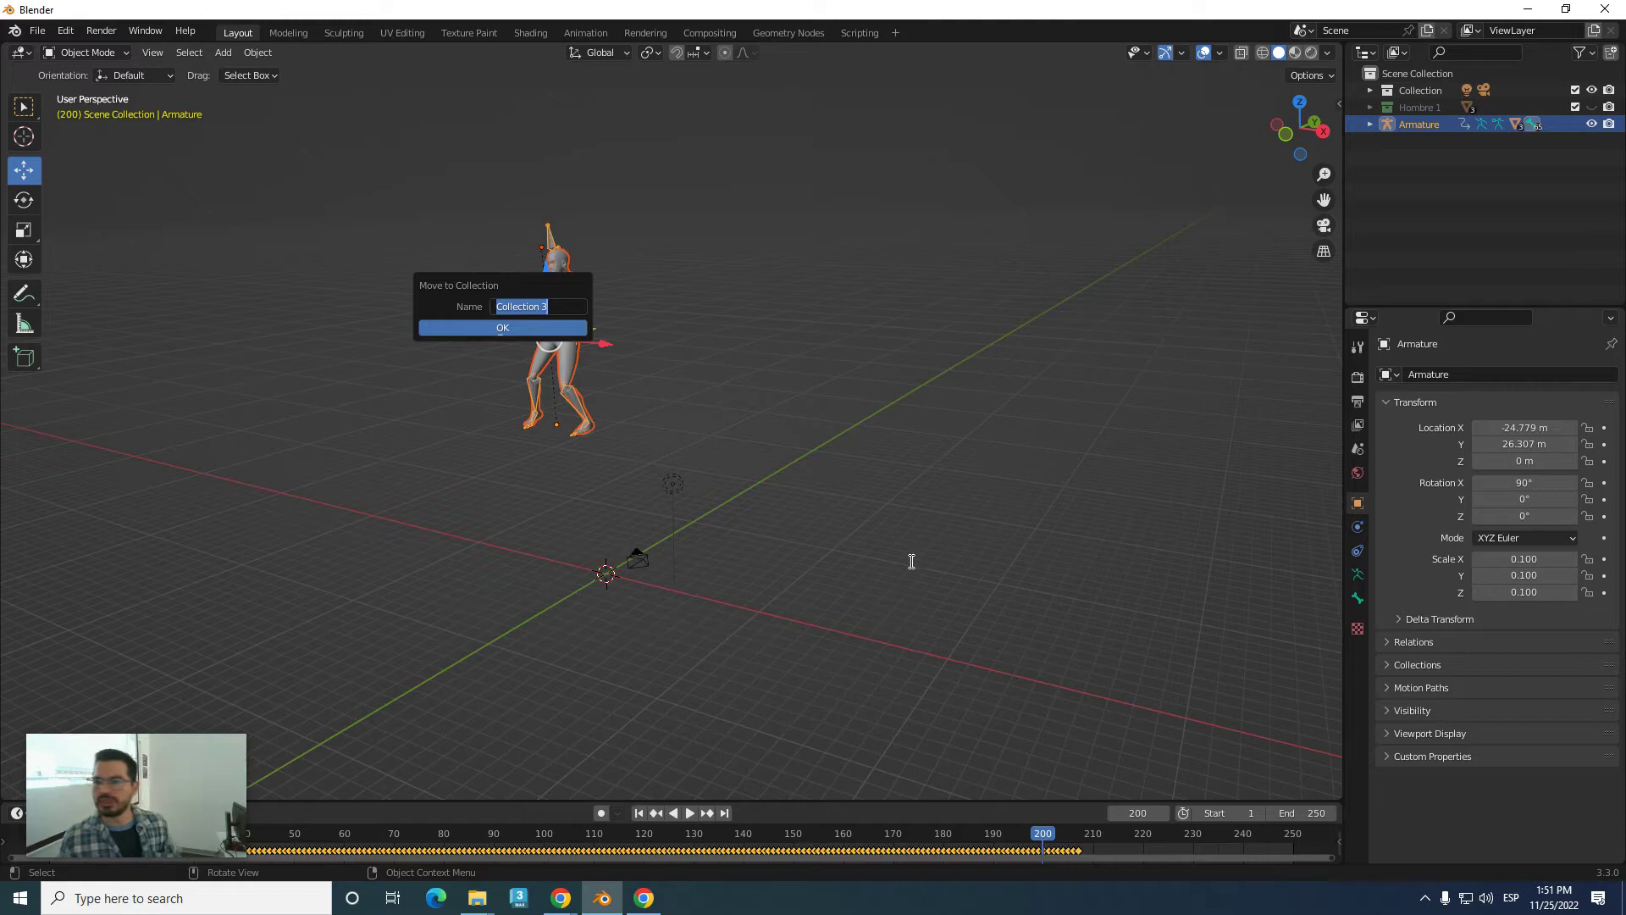
{"action": "type", "text": "Hombre 2"}
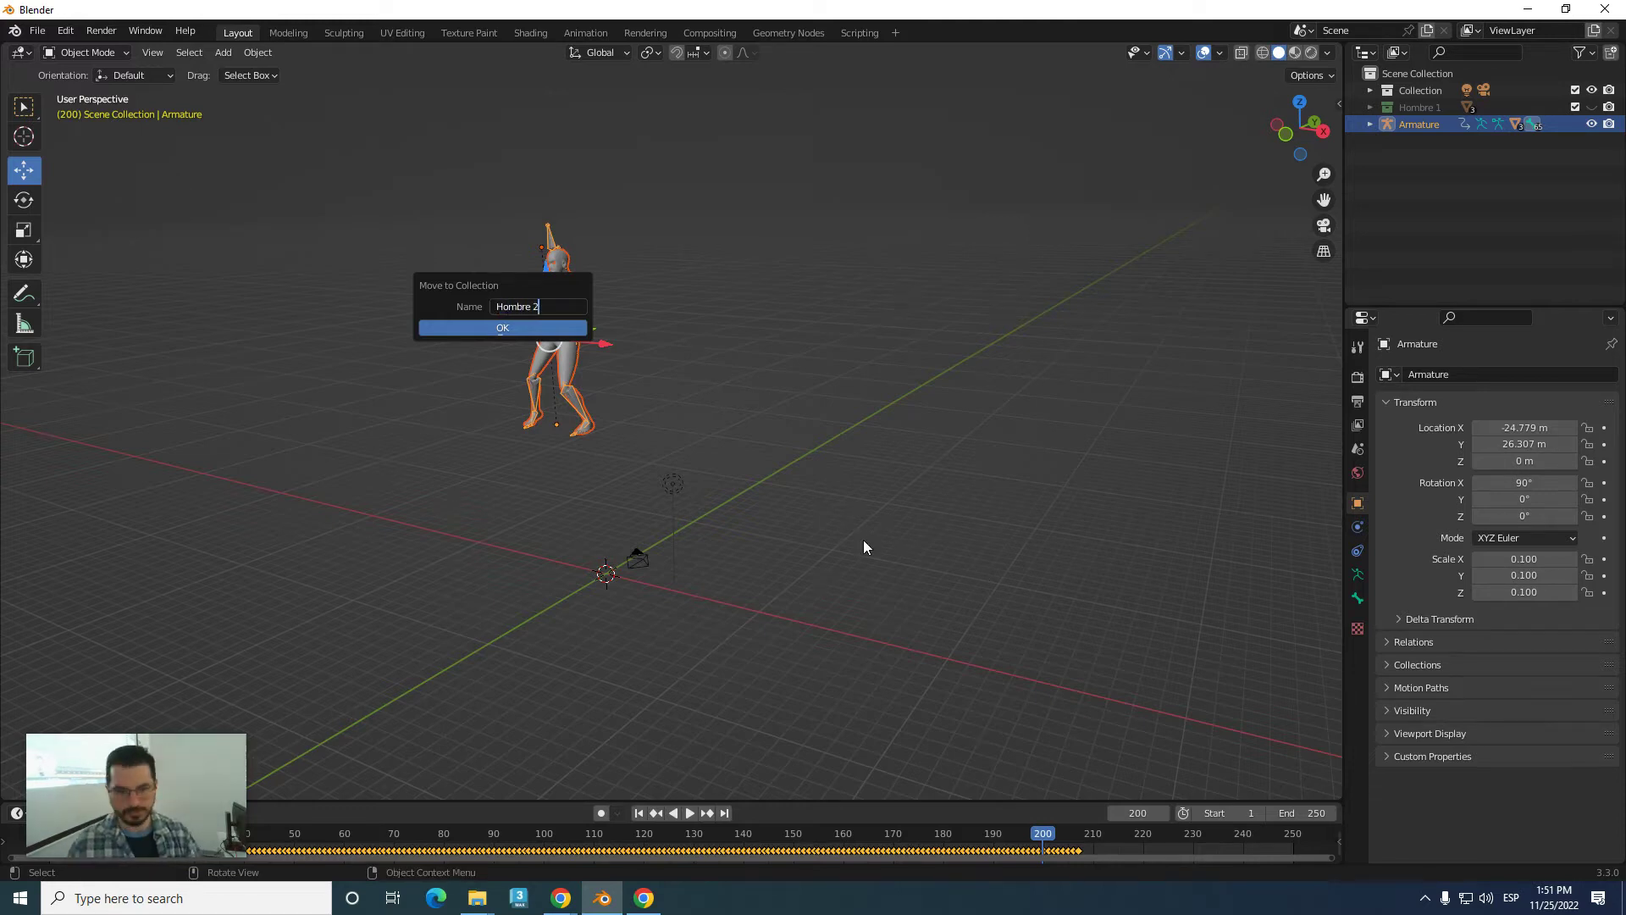
{"action": "left_click", "coordinate": [553, 327]}
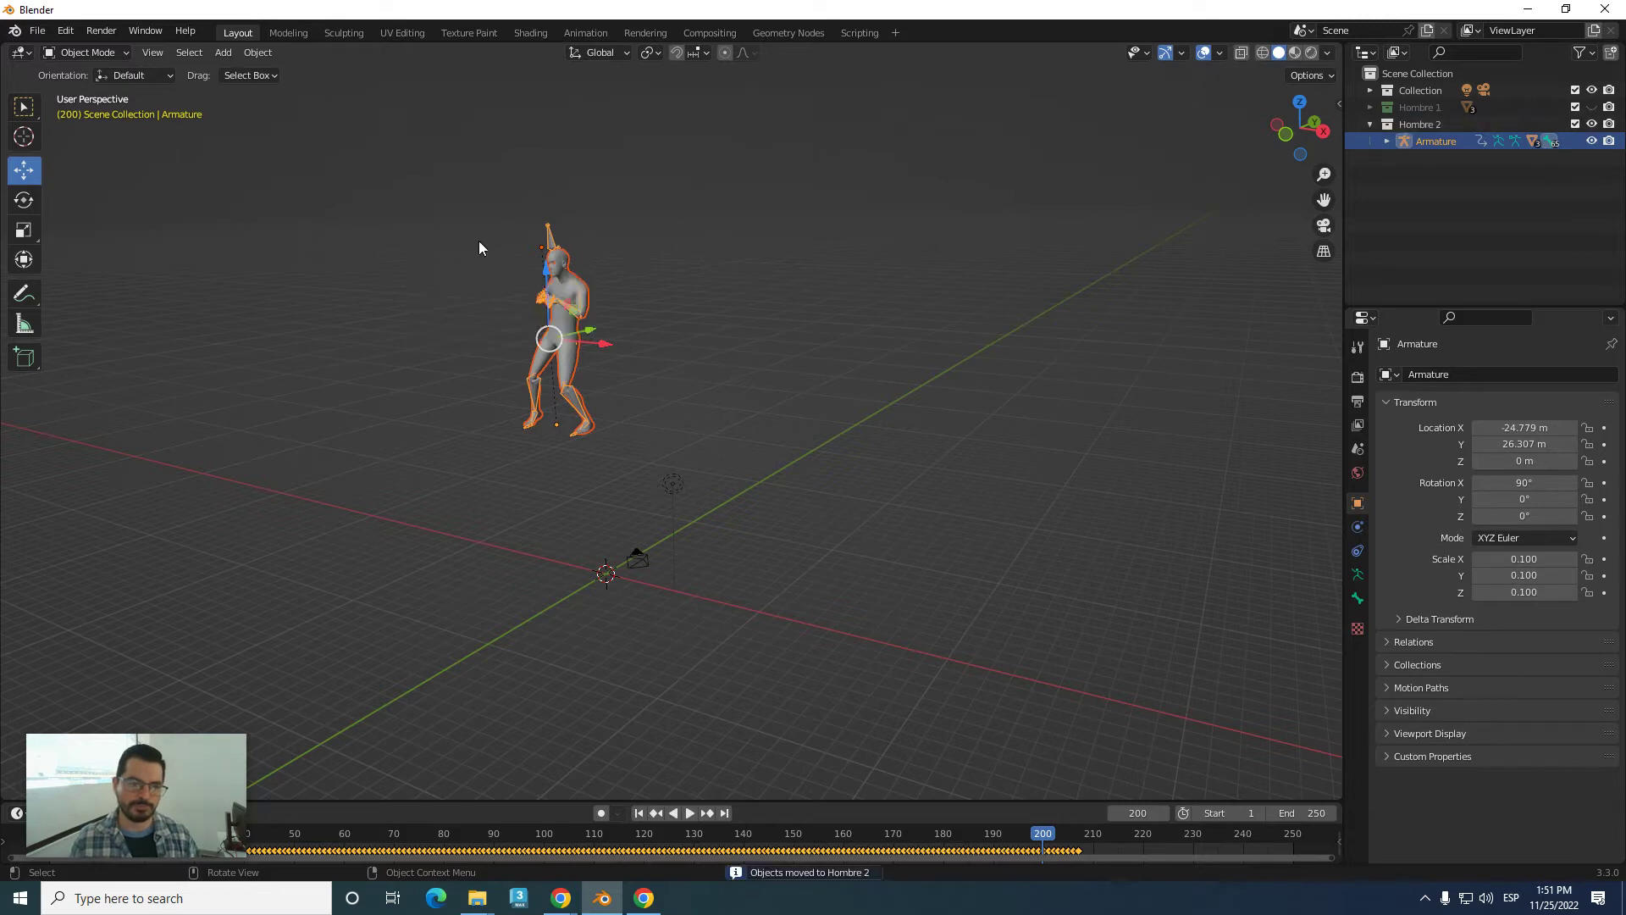
- Give Hombre 2 a blue color tag and make Hombre 1's T-pose man visible again
{"action": "left_click", "coordinate": [1393, 127]}
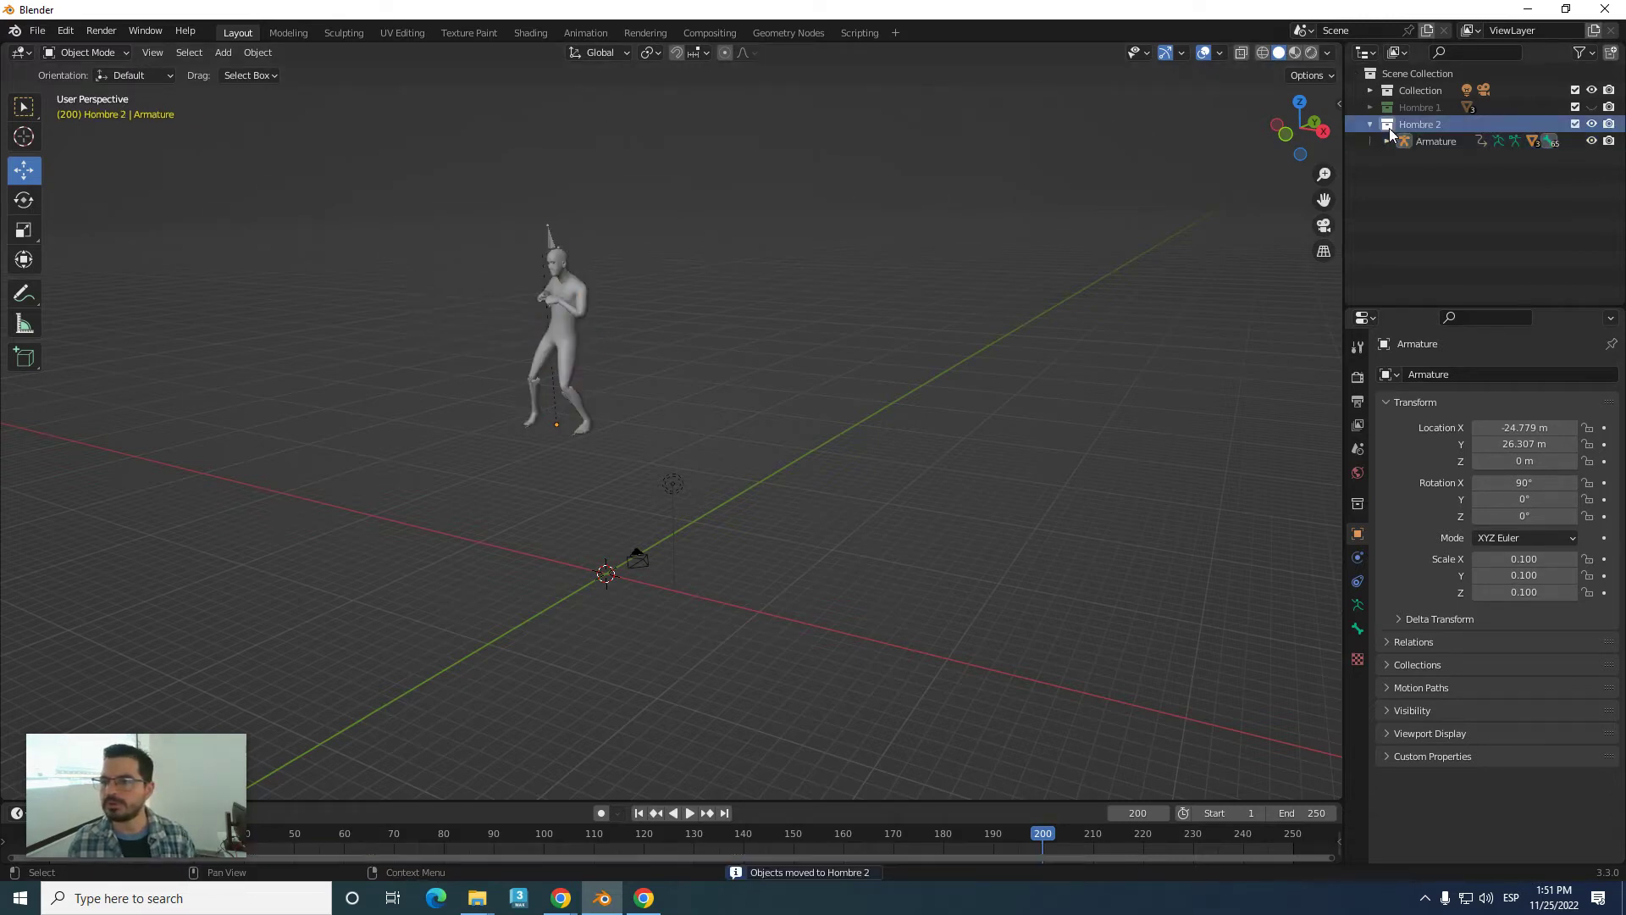
{"action": "right_click", "coordinate": [1391, 128]}
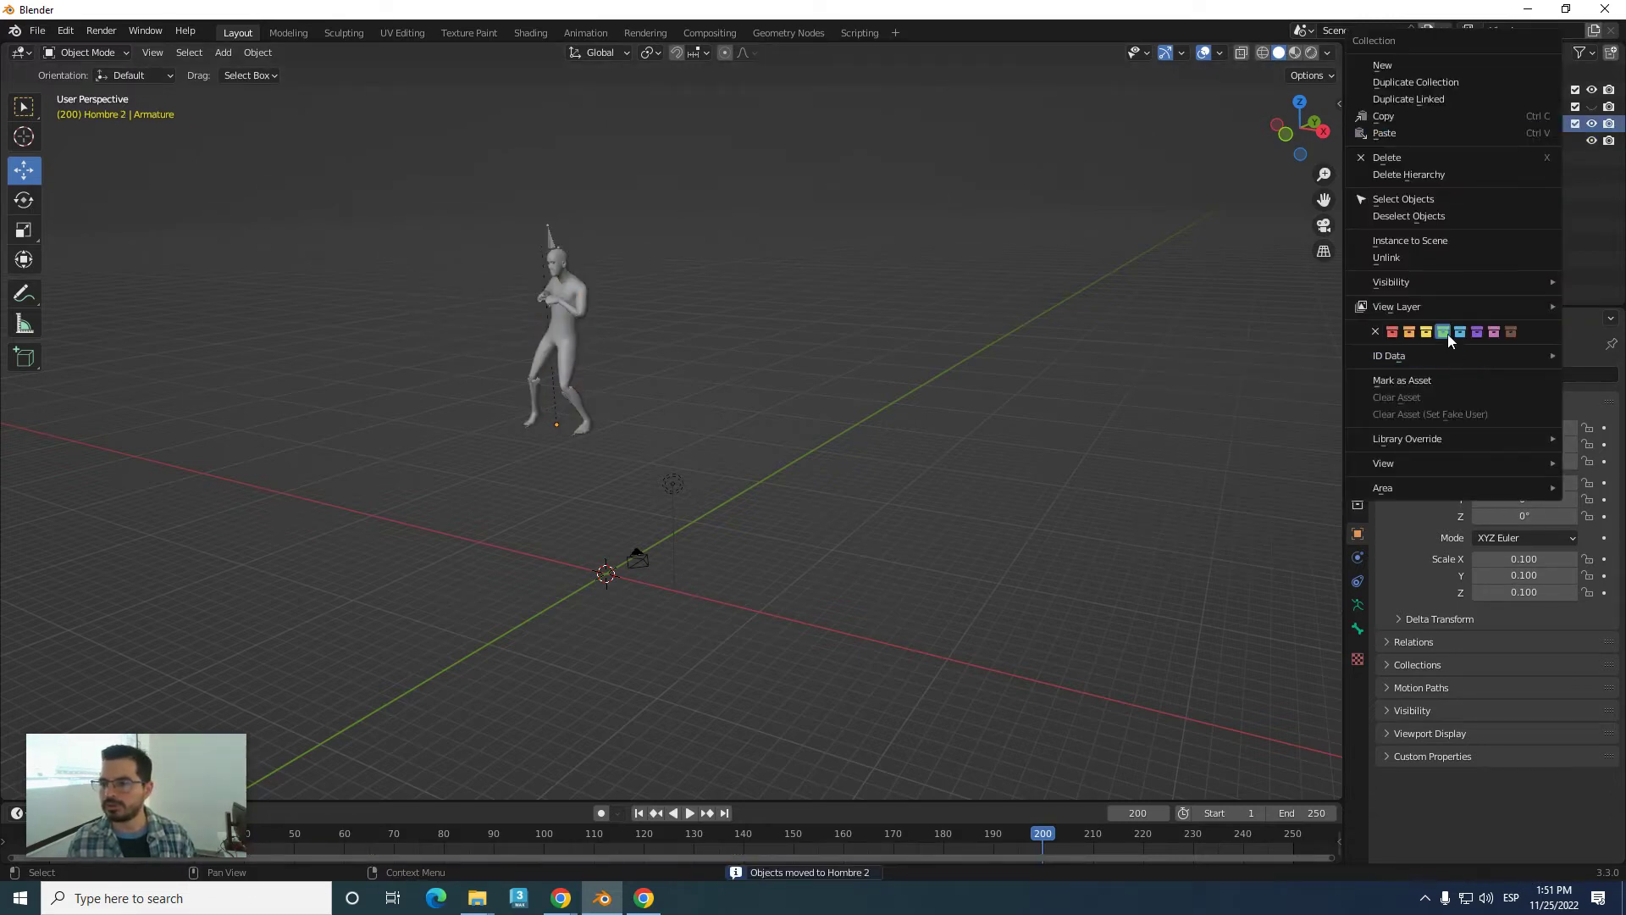
{"action": "left_click", "coordinate": [1462, 333]}
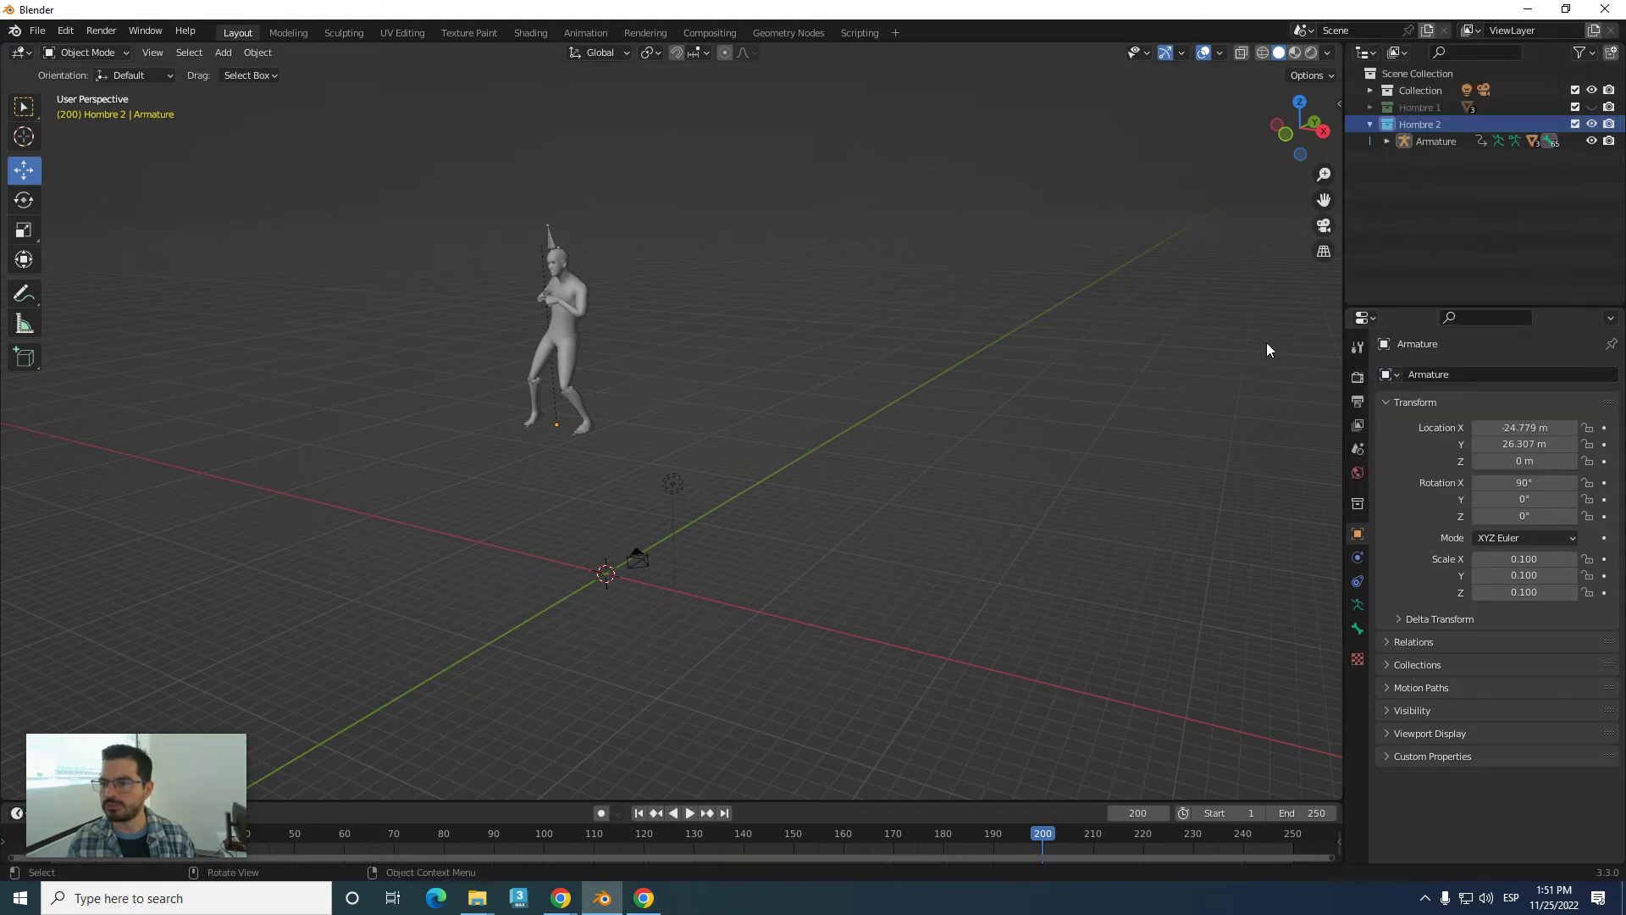
{"action": "left_click", "coordinate": [1370, 125]}
{"action": "left_click", "coordinate": [1591, 107]}
{"action": "mouse_move", "coordinate": [973, 339]}
{"action": "middle_mouse_down"}
{"action": "mouse_move", "coordinate": [827, 428]}
{"action": "mouse_move", "coordinate": [896, 392]}
{"action": "middle_mouse_up"}
{"action": "mouse_move", "coordinate": [762, 421]}
{"action": "middle_mouse_down"}
{"action": "mouse_move", "coordinate": [749, 415]}
{"action": "mouse_move", "coordinate": [877, 395]}
{"action": "middle_mouse_up"}
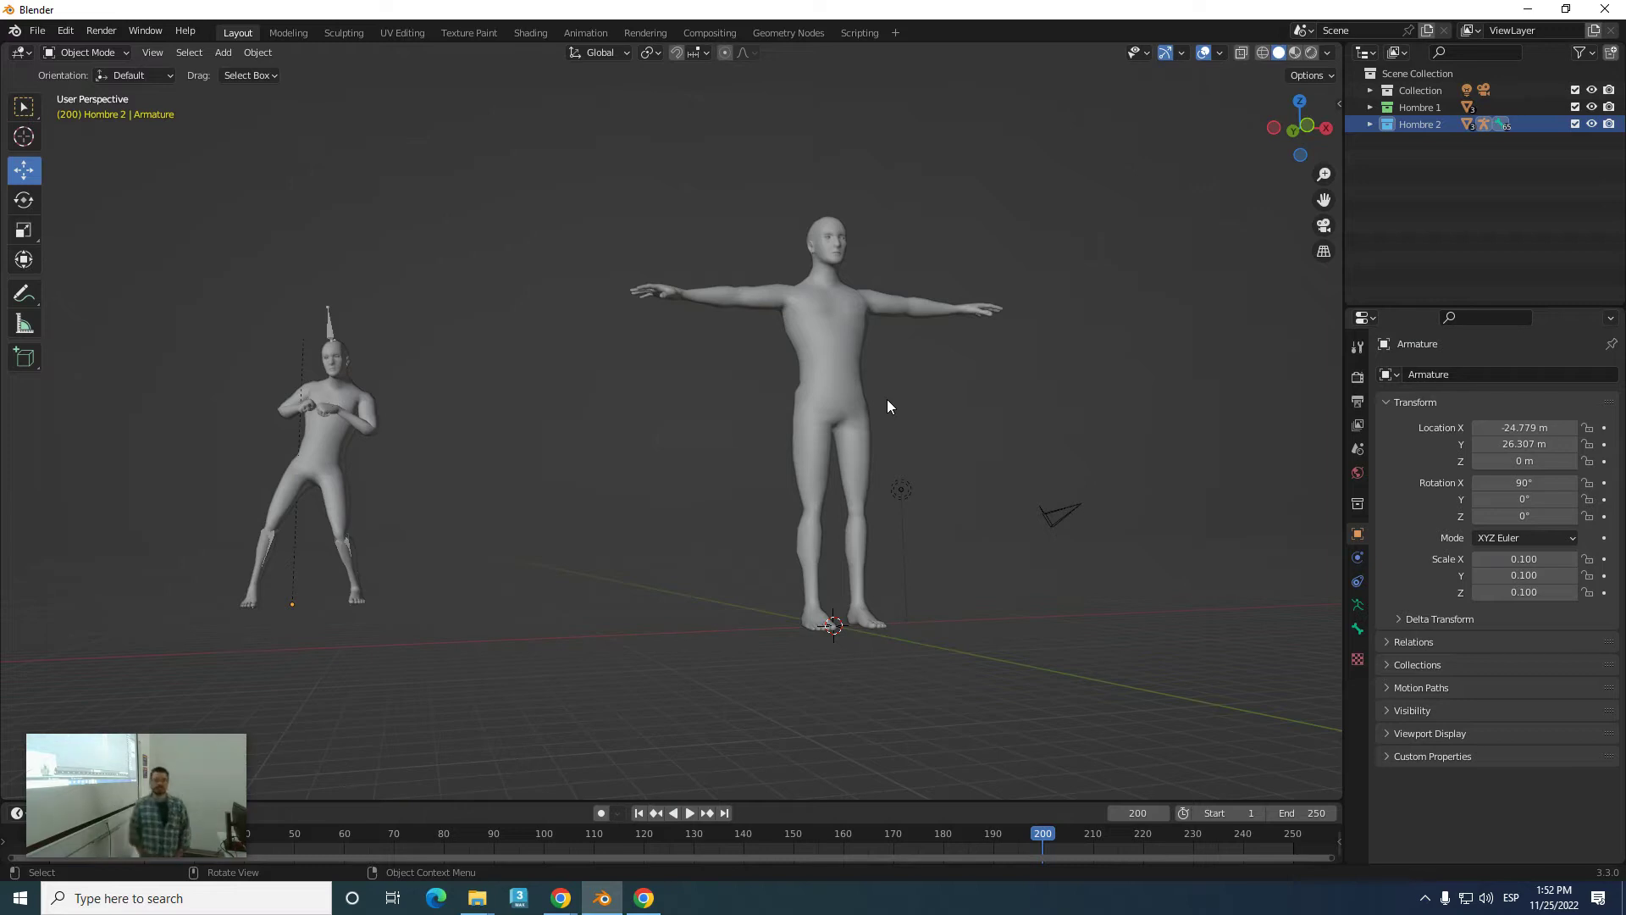
{"action": "mouse_move", "coordinate": [913, 378]}
{"action": "middle_mouse_down"}
{"action": "mouse_move", "coordinate": [810, 410]}
{"action": "mouse_move", "coordinate": [867, 404]}
{"action": "middle_mouse_up"}
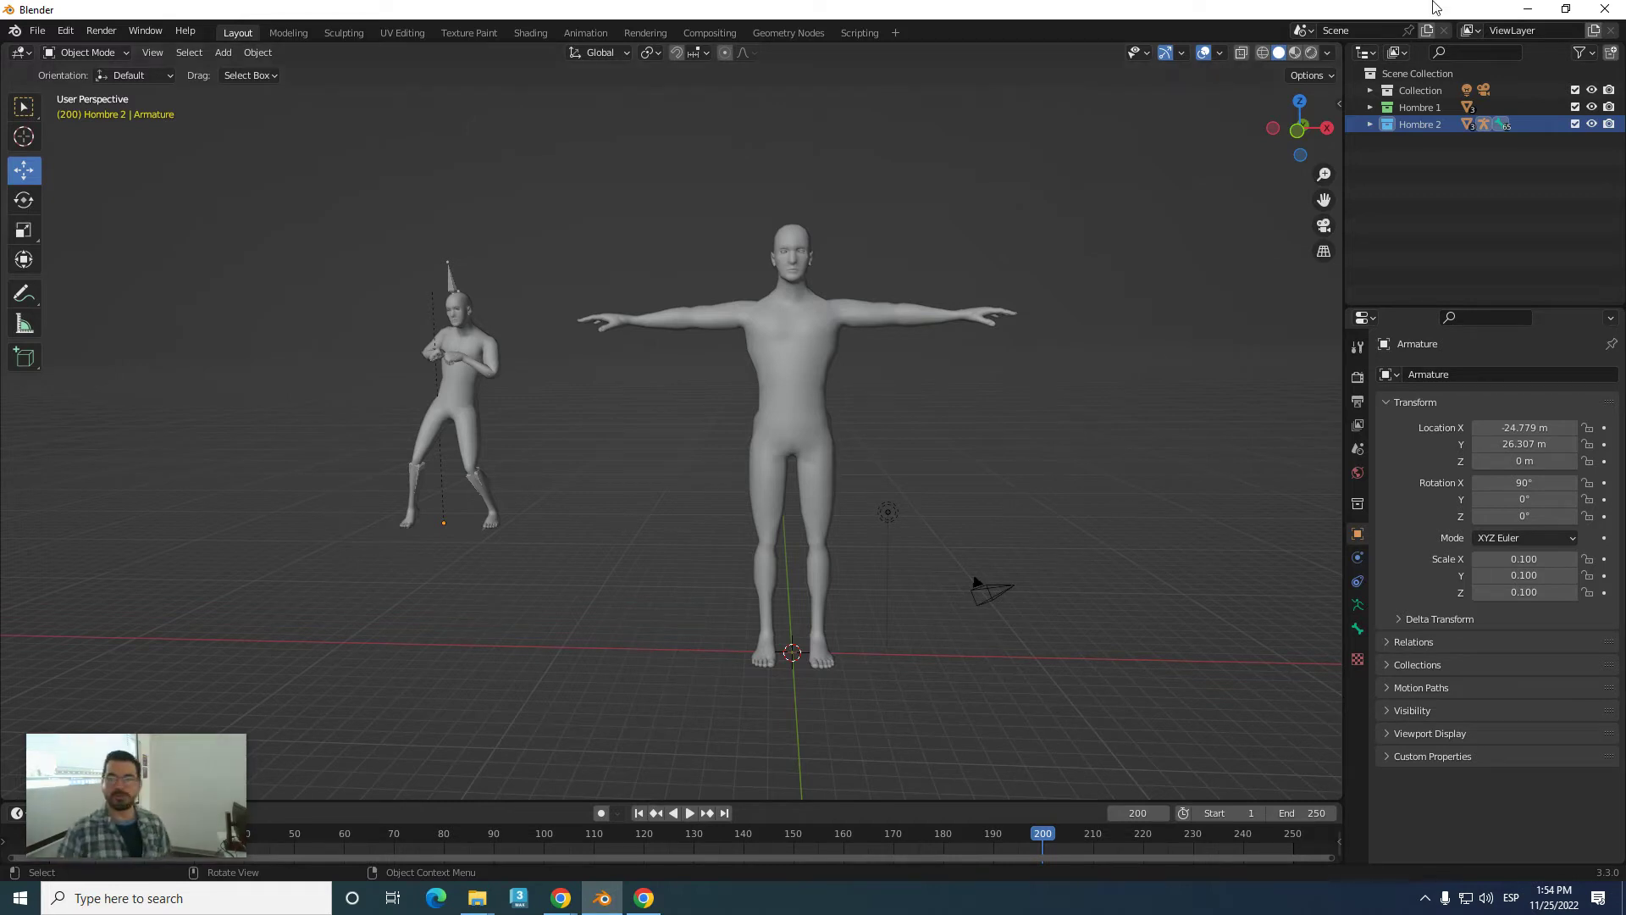
- Minimize Blender, go to Downloads, and bring up the Blackboard gradebook tab in Chrome
{"action": "left_click", "coordinate": [1528, 9]}
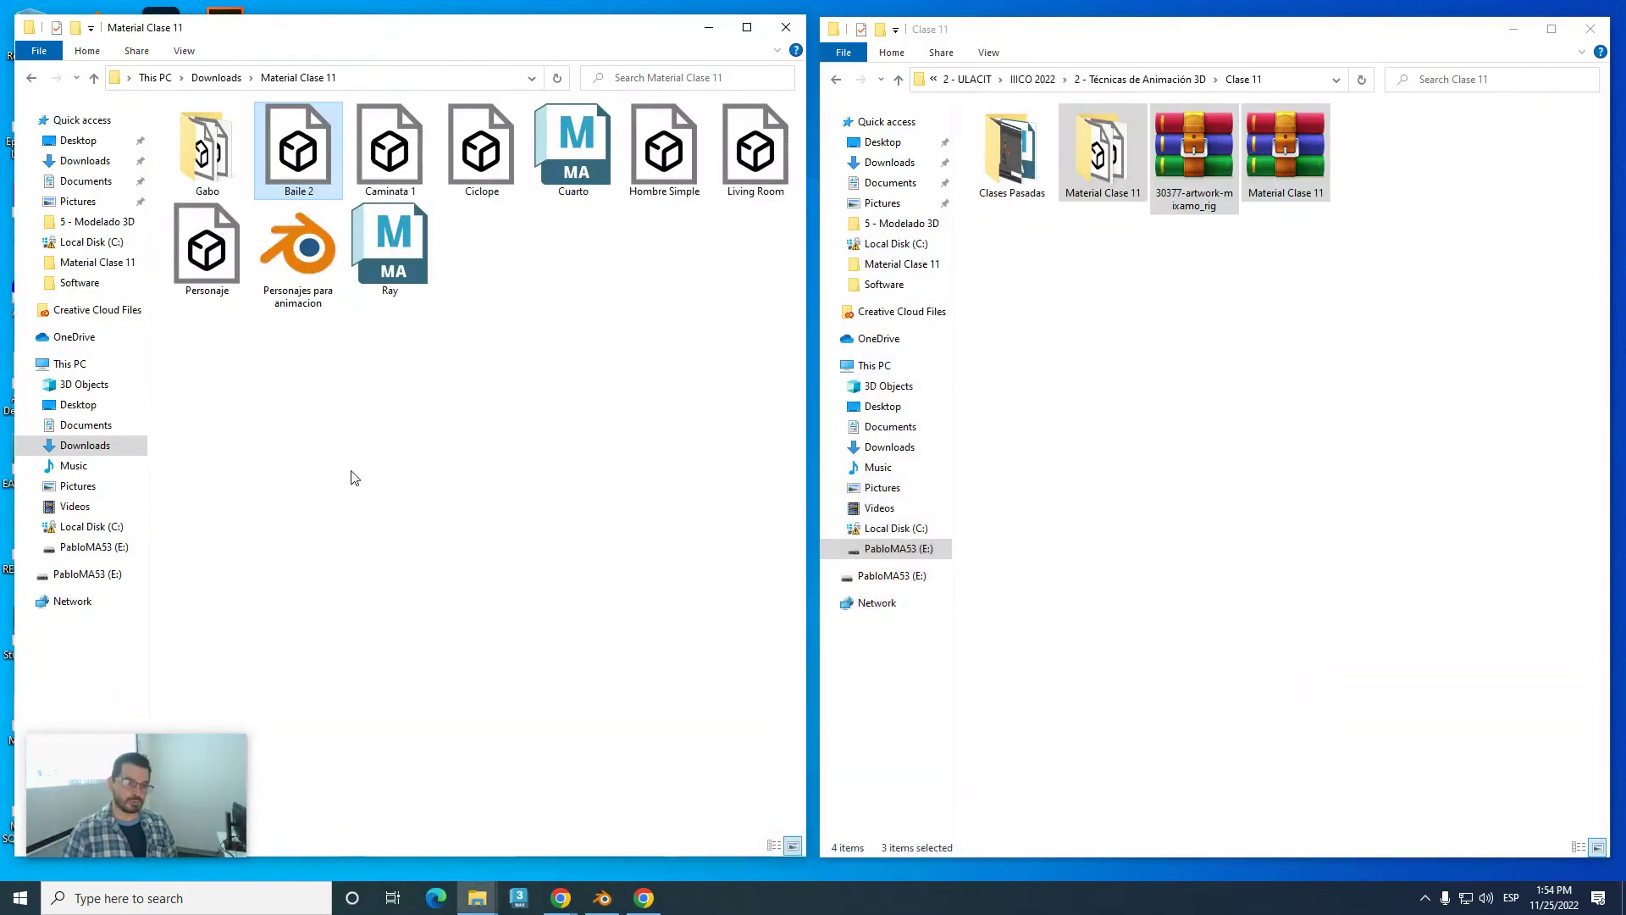
{"action": "left_click", "coordinate": [216, 77]}
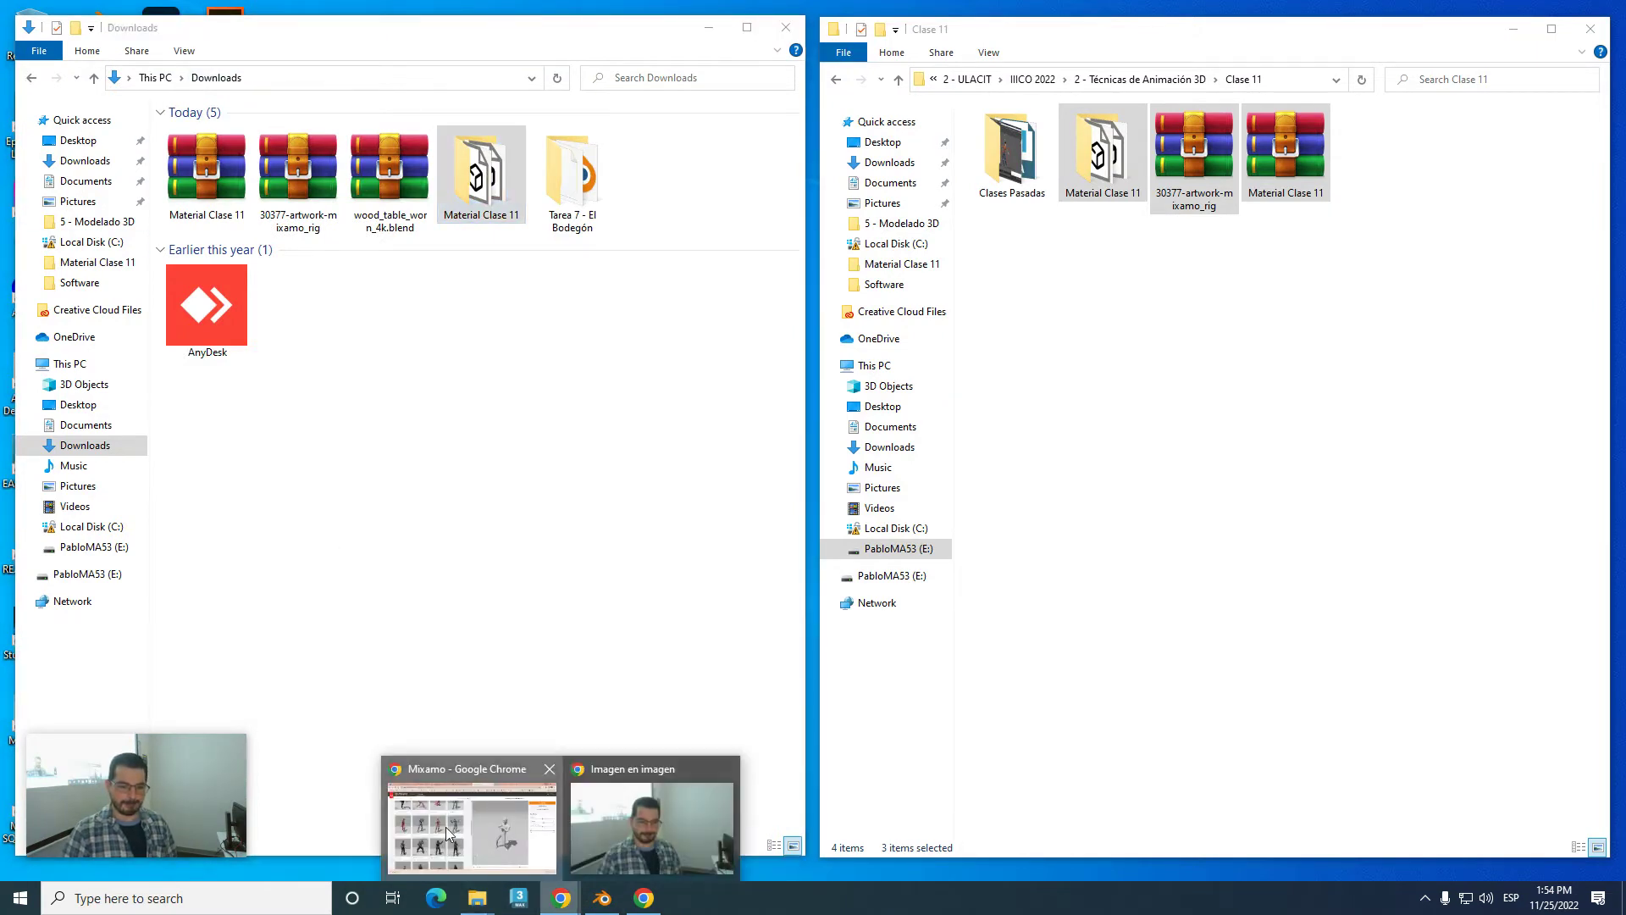
{"action": "mouse_move", "coordinate": [560, 898]}
{"action": "left_click", "coordinate": [445, 827]}
{"action": "left_click", "coordinate": [309, 13]}
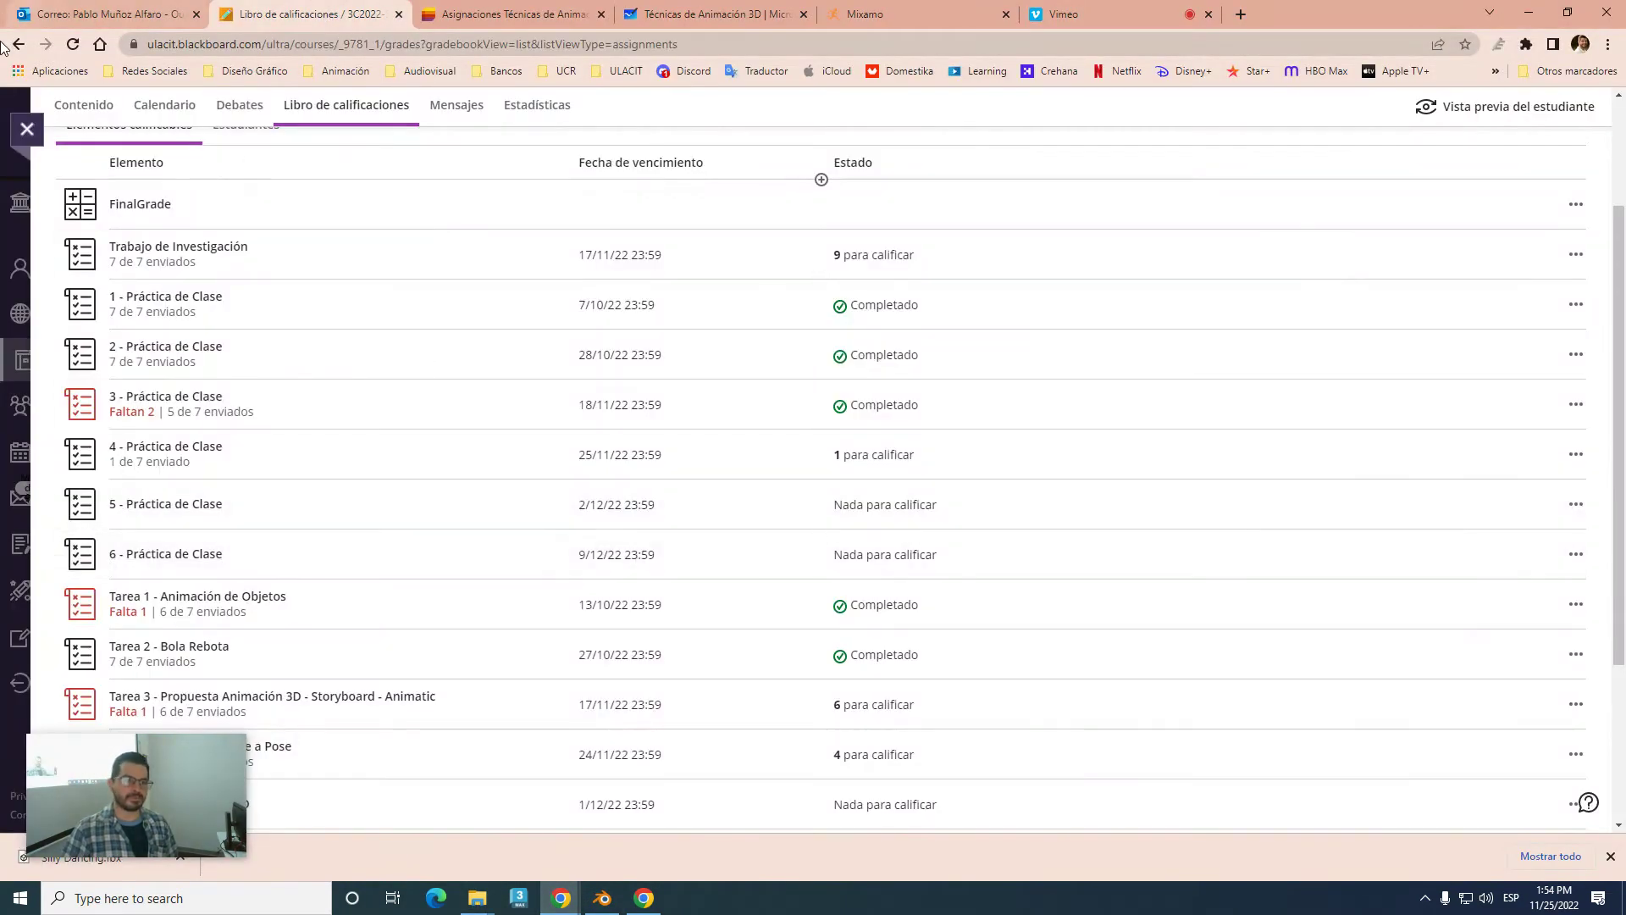
- Open the Técnicas de Animación 3D course and expand its Contenido del Curso folder
{"action": "left_click", "coordinate": [28, 130]}
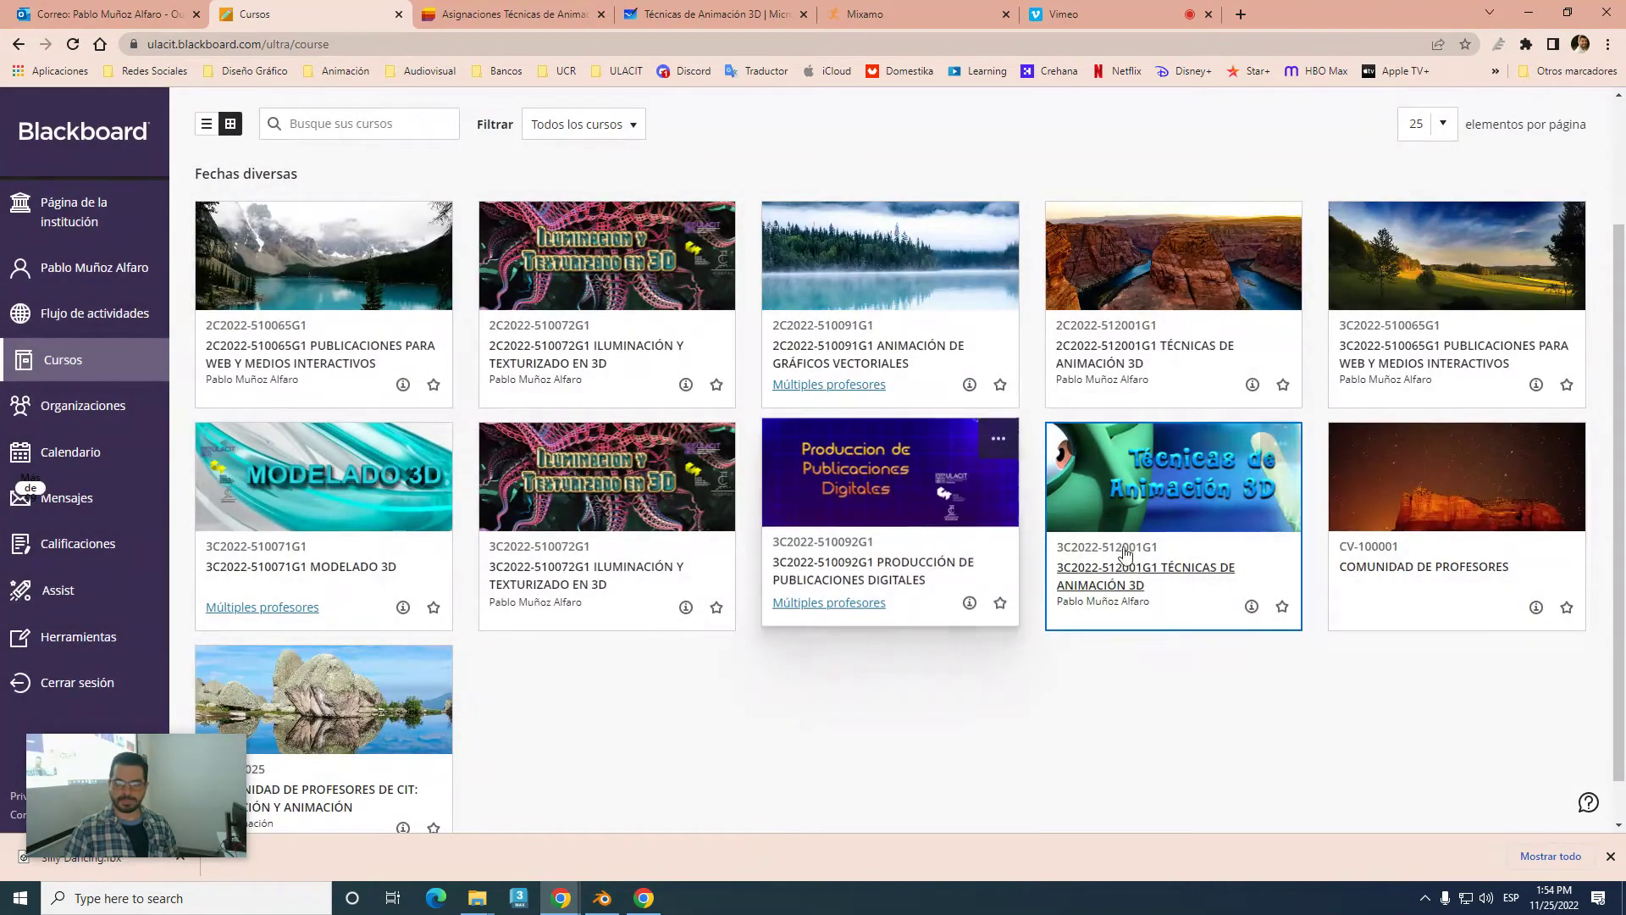
{"action": "left_click", "coordinate": [1141, 576]}
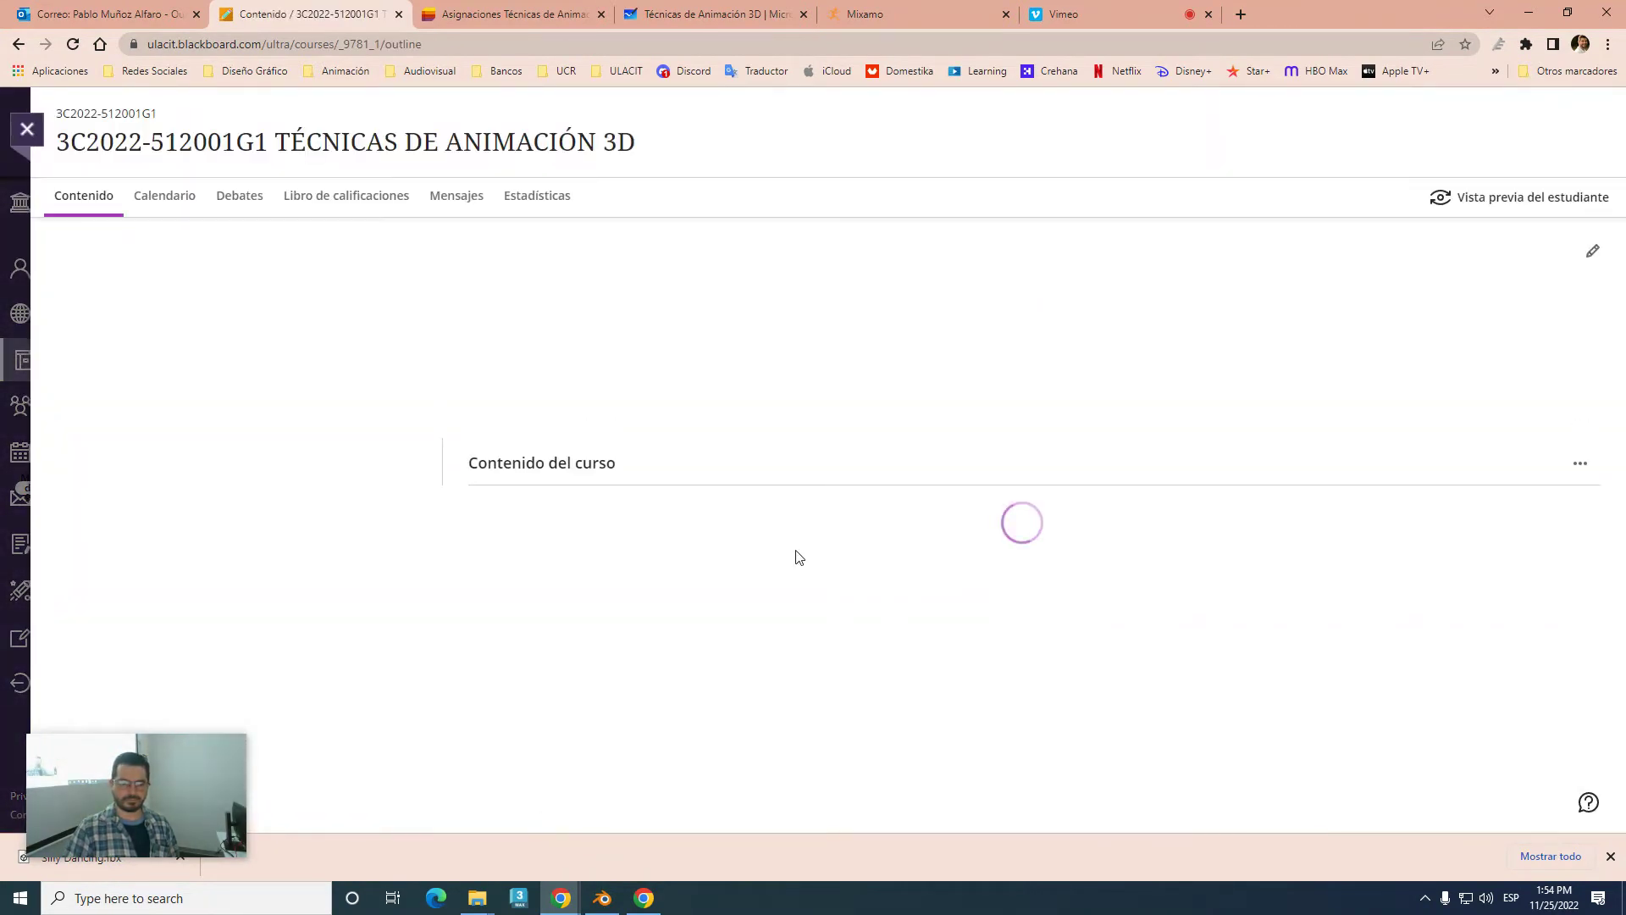
{"action": "scroll", "coordinate": [626, 537], "scroll_direction": "down", "scroll_amount": 5}
{"action": "scroll", "coordinate": [660, 339], "scroll_direction": "down", "scroll_amount": 3}
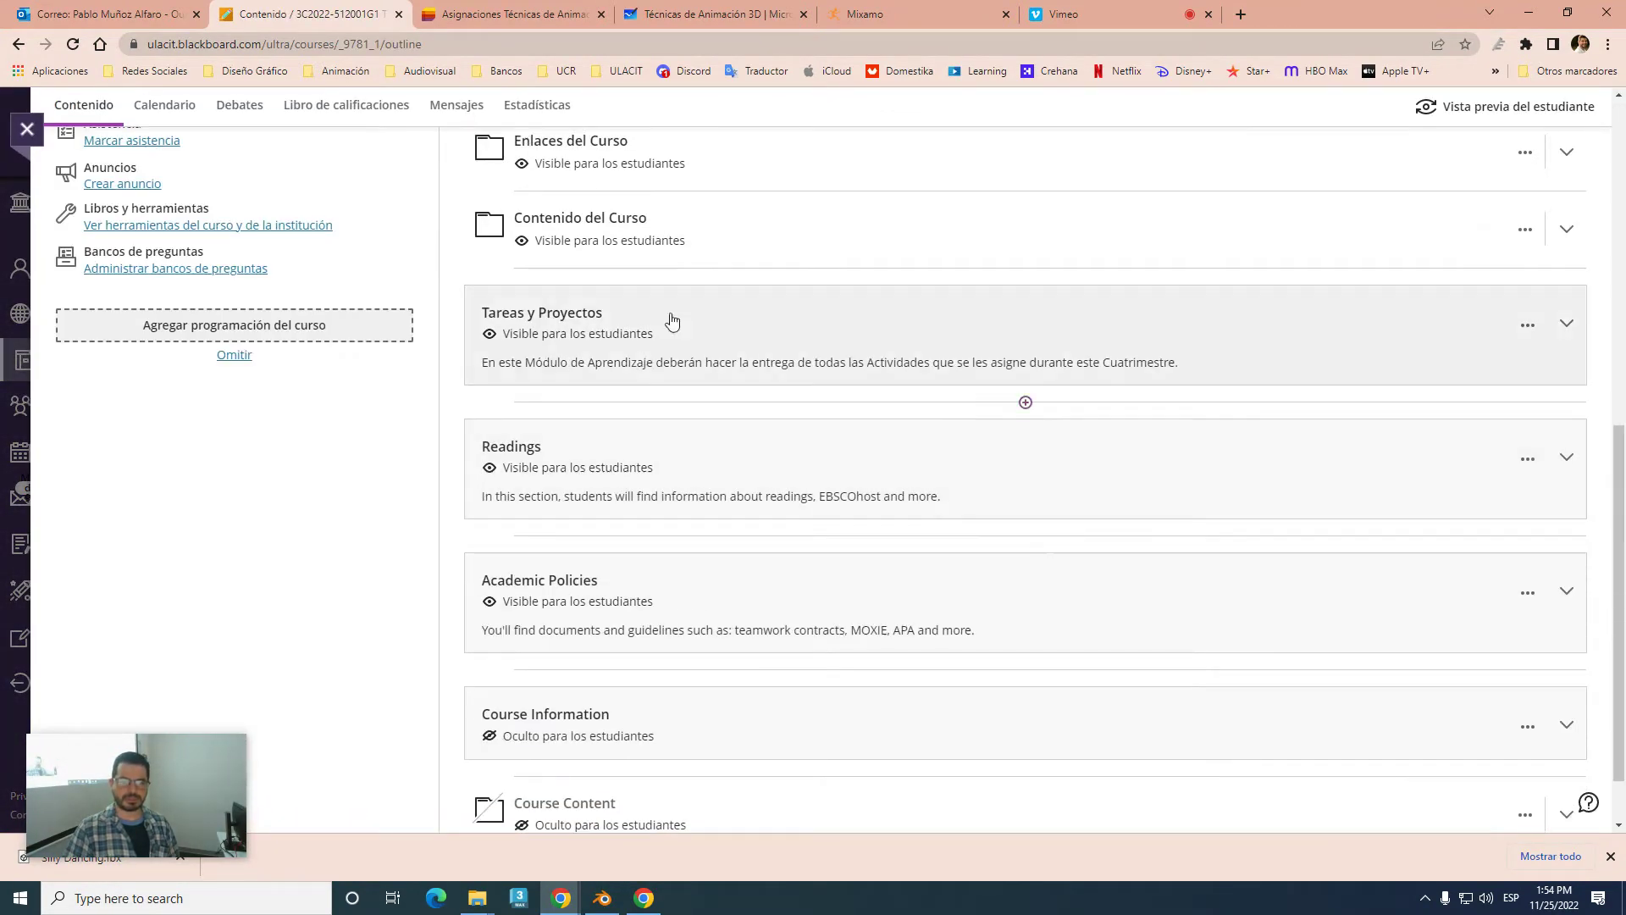
{"action": "left_click", "coordinate": [686, 241]}
{"action": "left_click", "coordinate": [806, 228]}
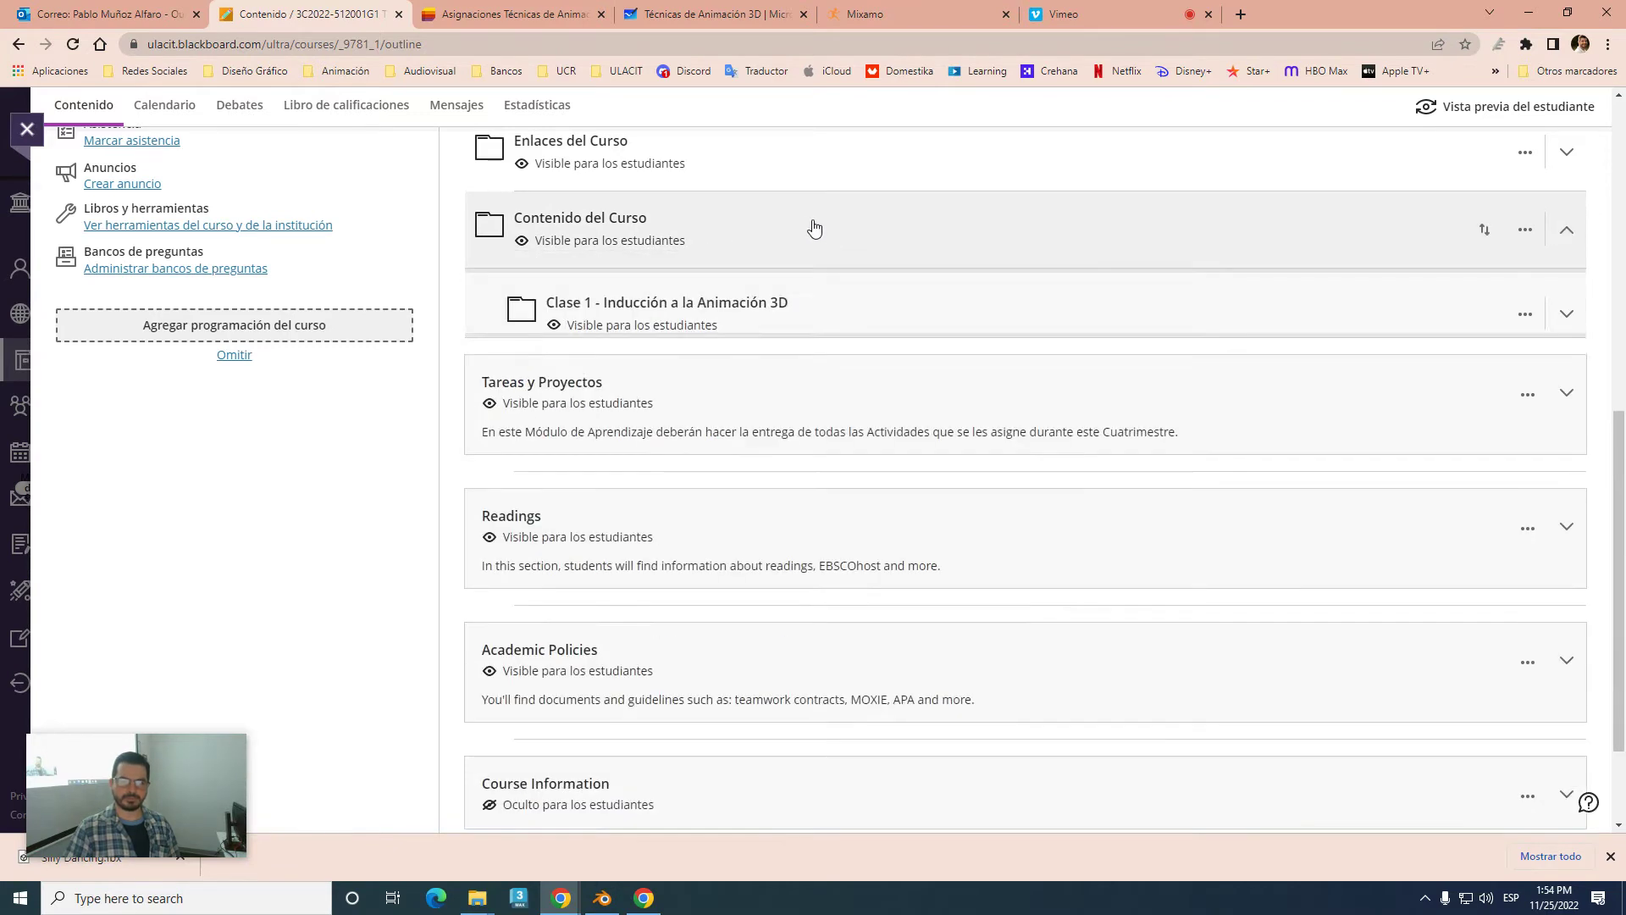
{"action": "scroll", "coordinate": [826, 282], "scroll_direction": "down", "scroll_amount": 2}
{"action": "scroll", "coordinate": [825, 284], "scroll_direction": "down", "scroll_amount": 5}
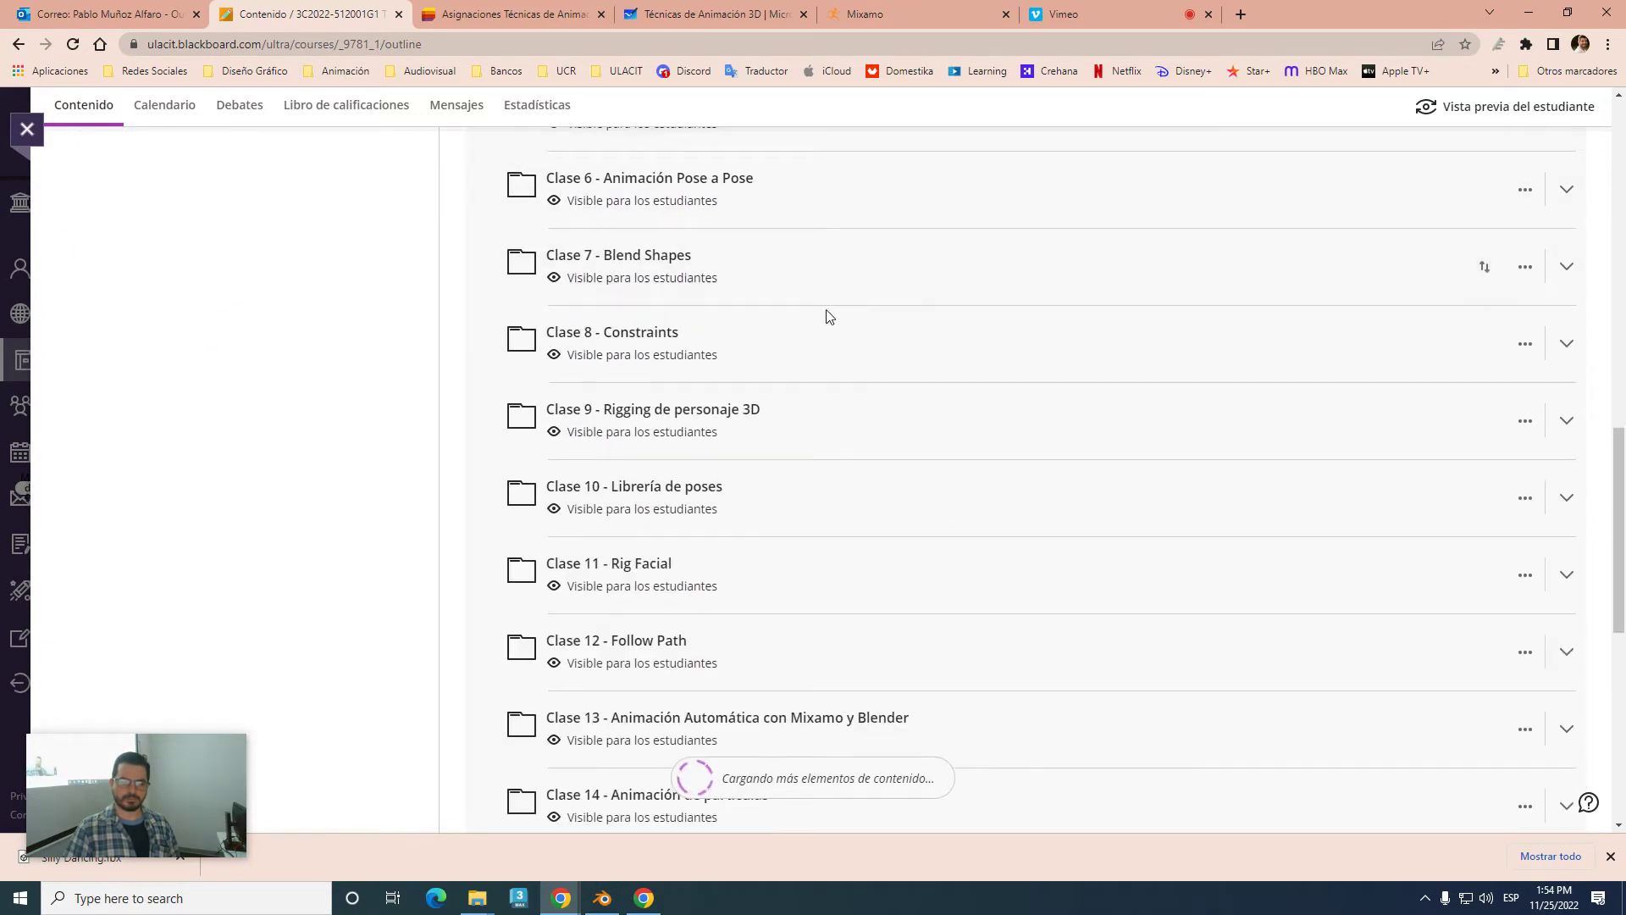
{"action": "scroll", "coordinate": [830, 339], "scroll_direction": "down", "scroll_amount": 1}
{"action": "scroll", "coordinate": [832, 362], "scroll_direction": "down", "scroll_amount": 4}
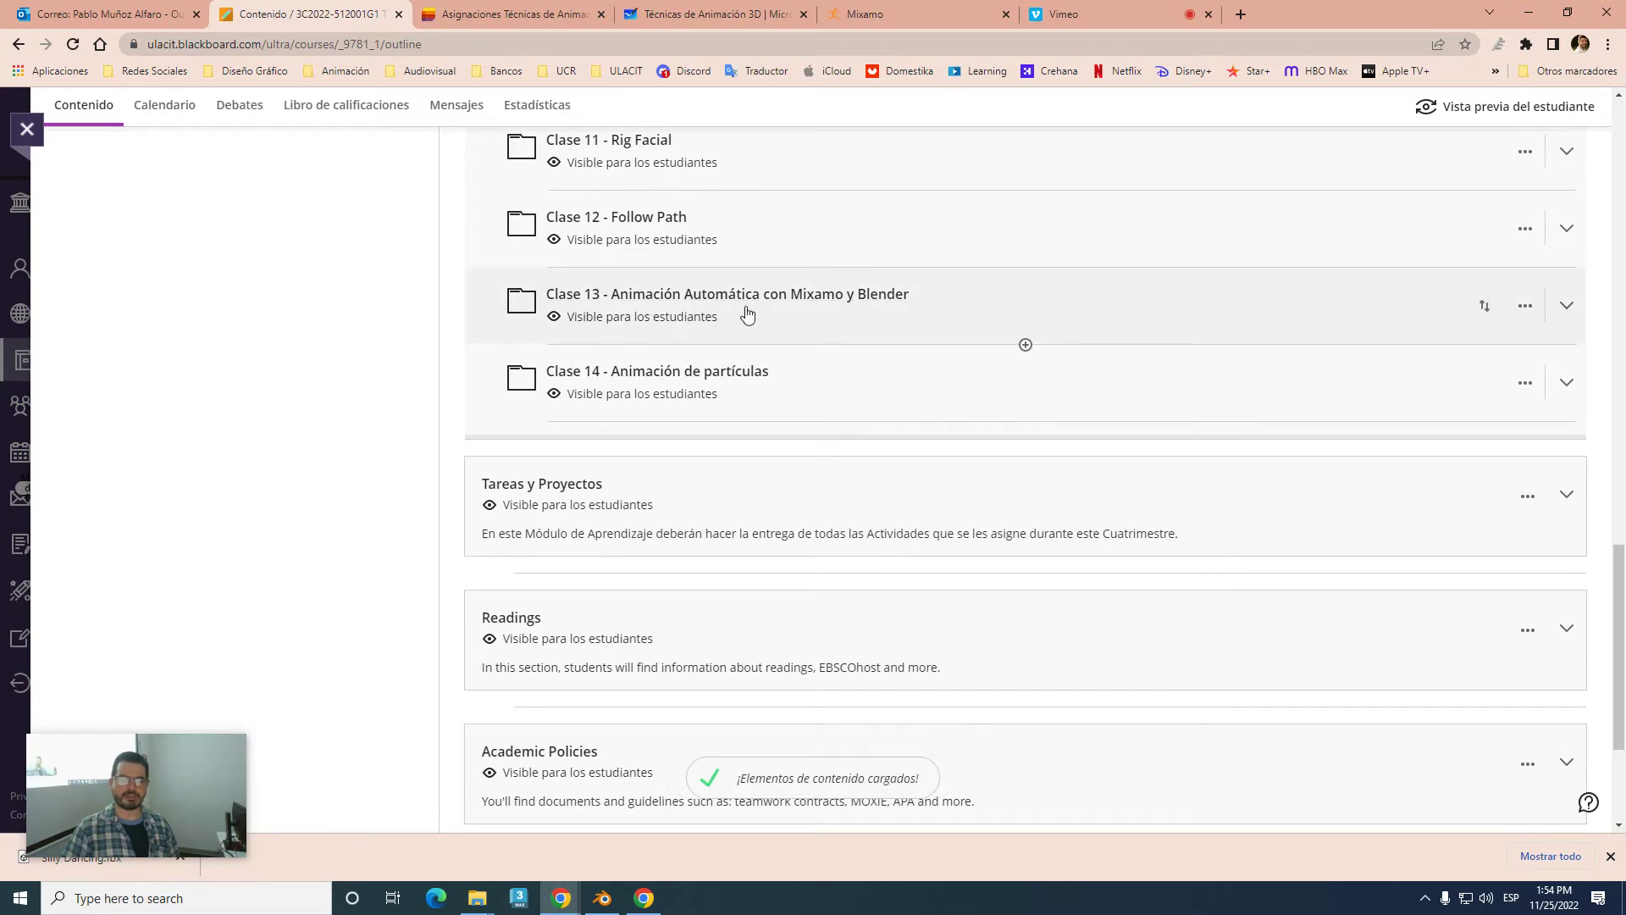
{"action": "scroll", "coordinate": [786, 311], "scroll_direction": "up", "scroll_amount": 1}
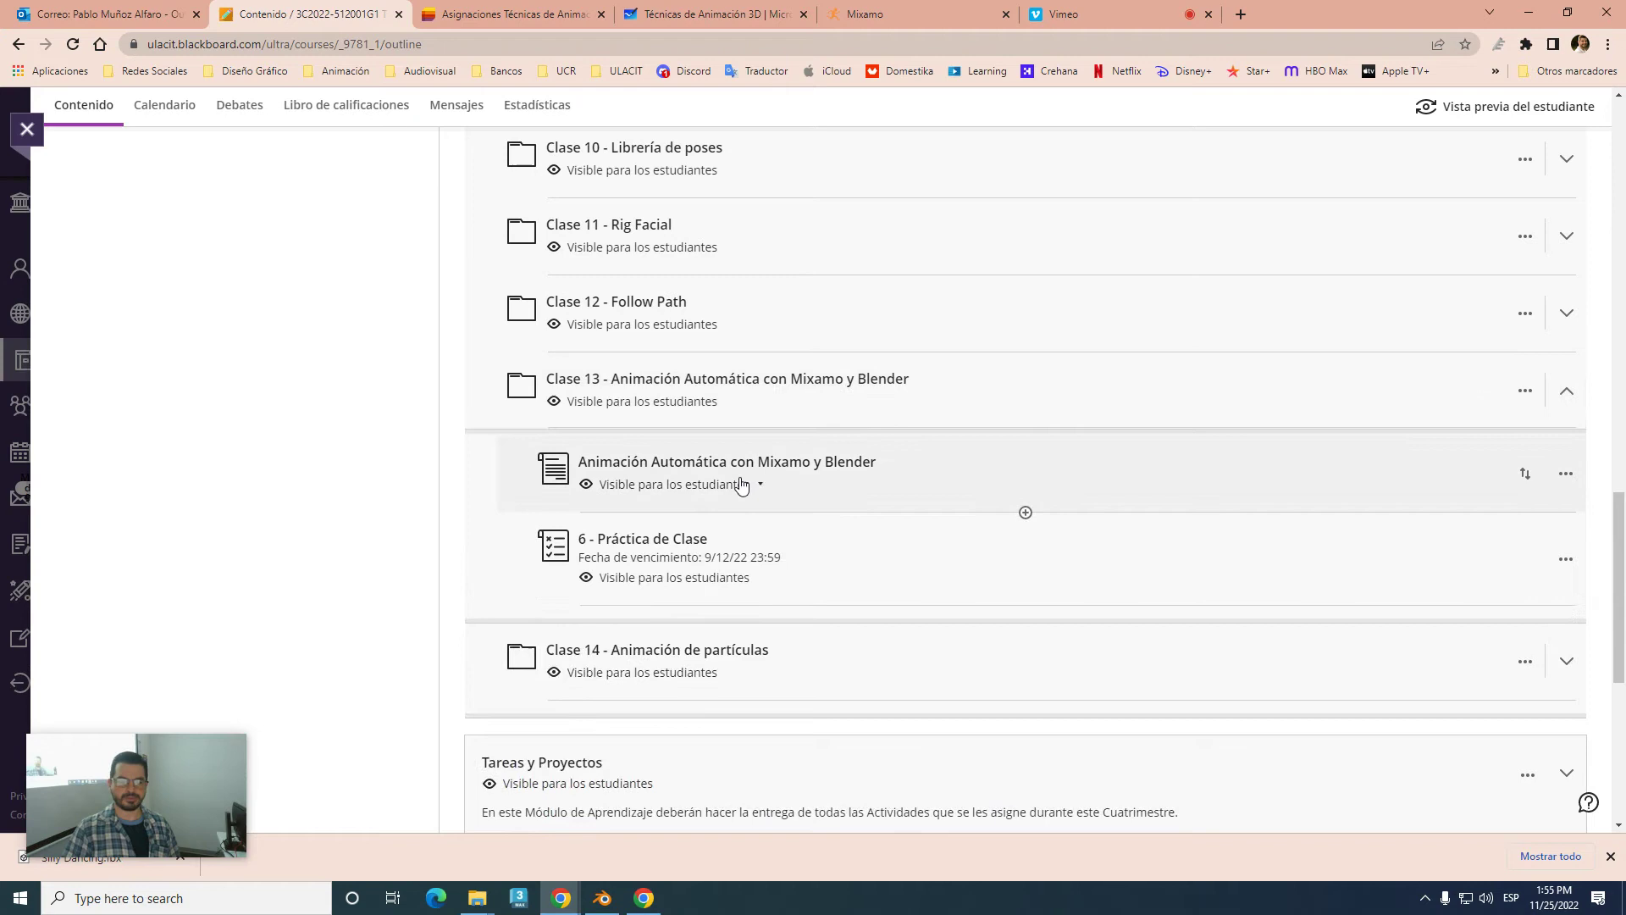
- View the Animación Automática con Mixamo y Blender document, then close it
{"action": "left_click", "coordinate": [691, 464]}
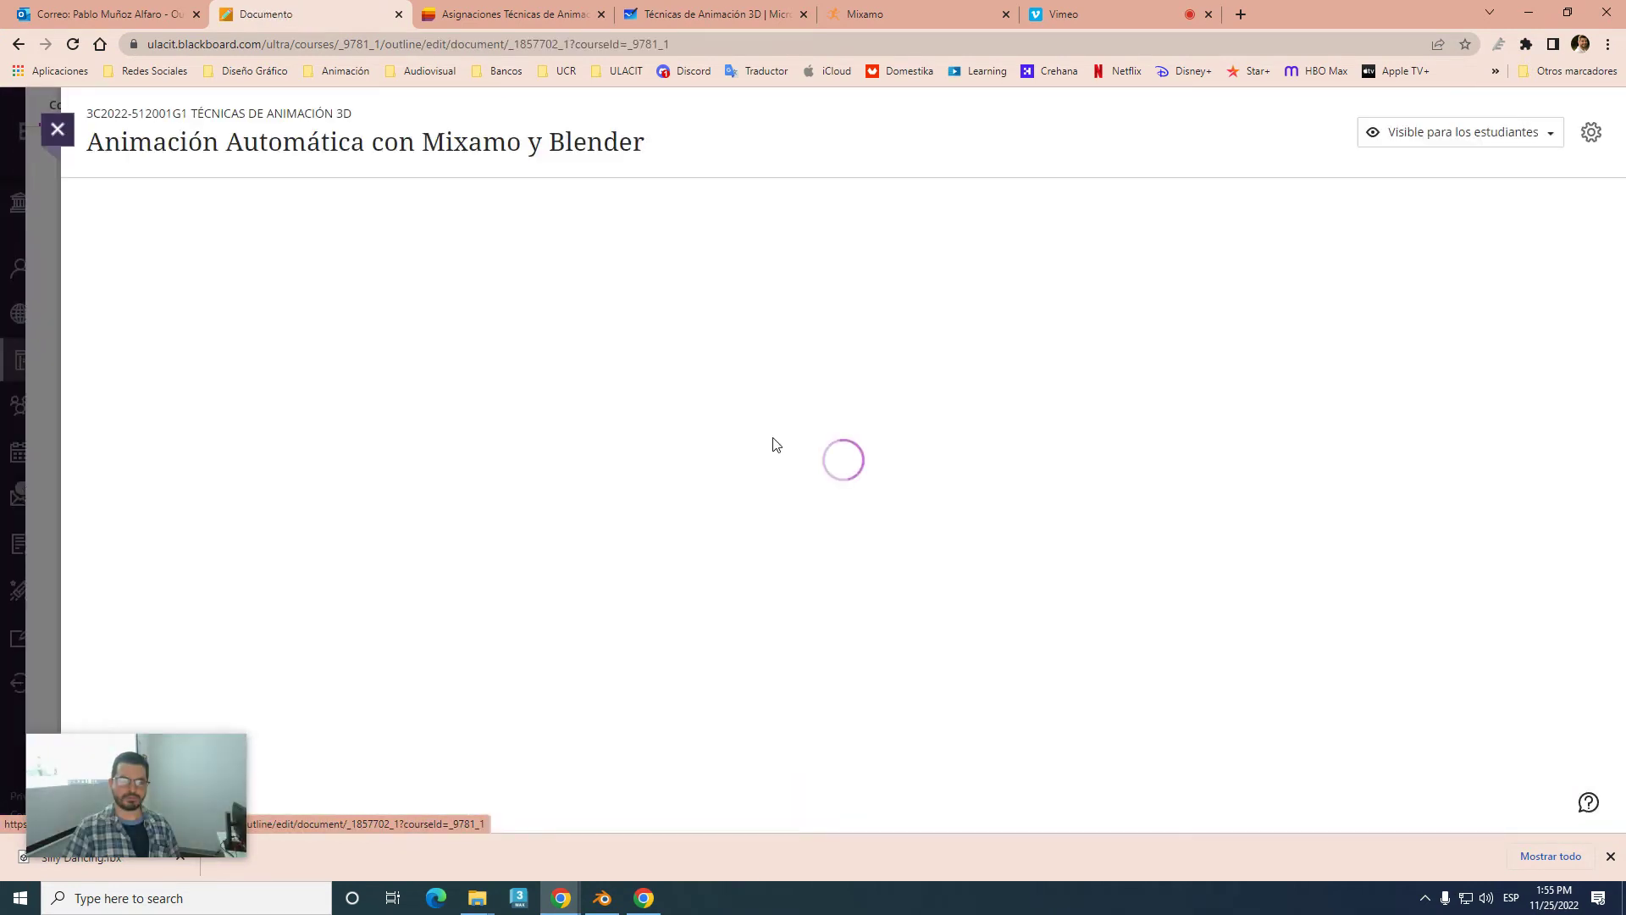
{"action": "scroll", "coordinate": [832, 525], "scroll_direction": "down", "scroll_amount": 1}
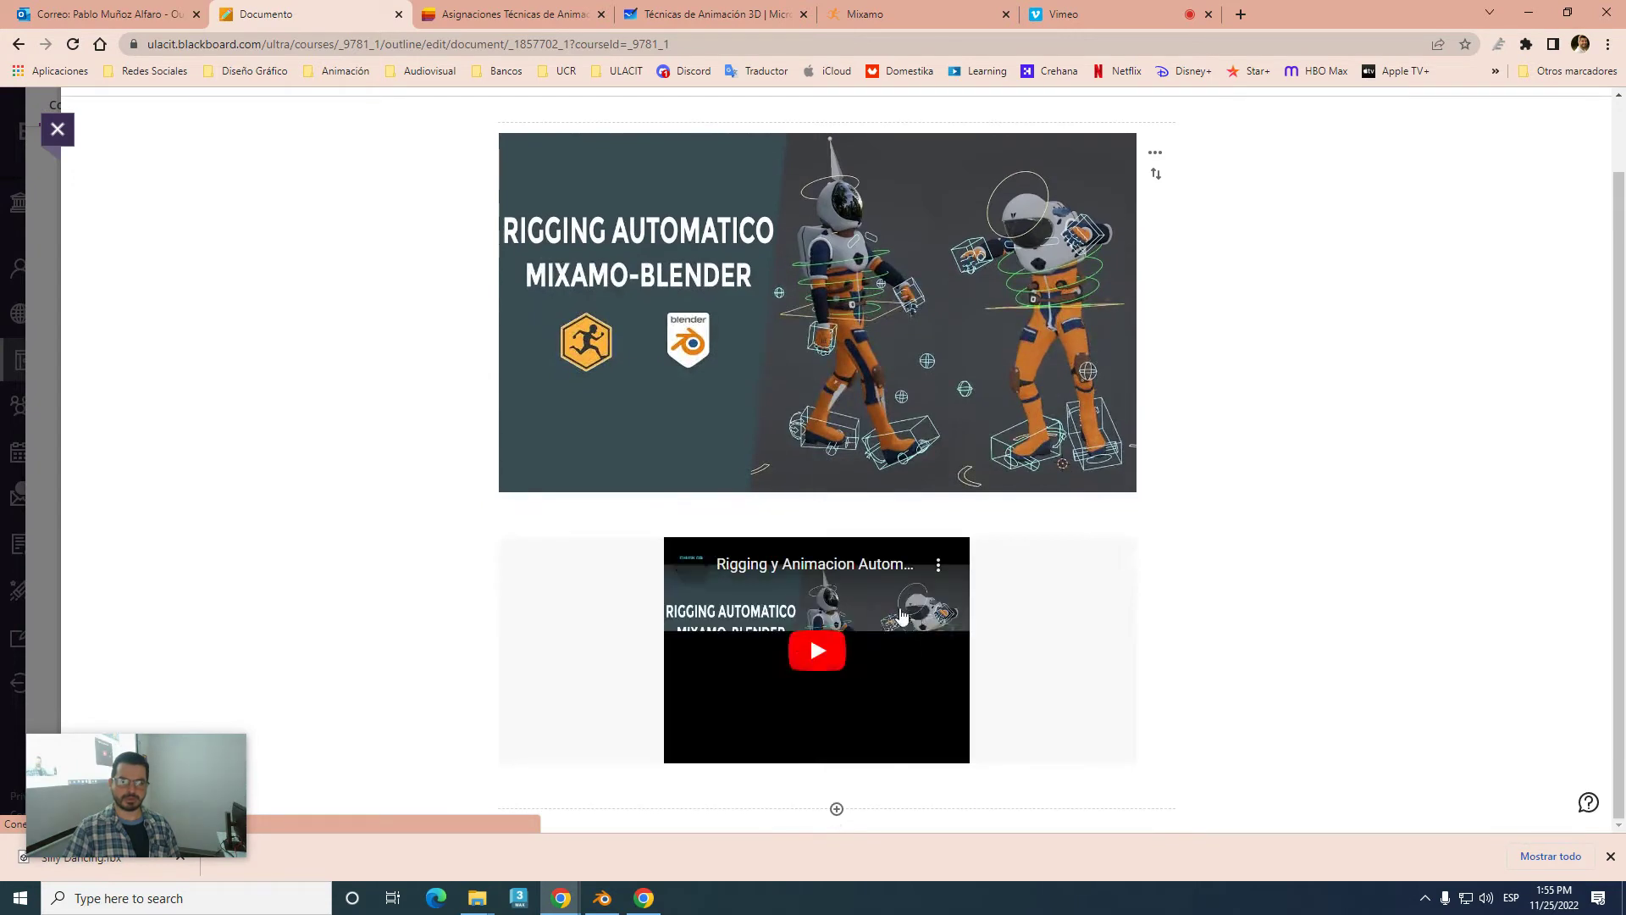
{"action": "left_click", "coordinate": [57, 129]}
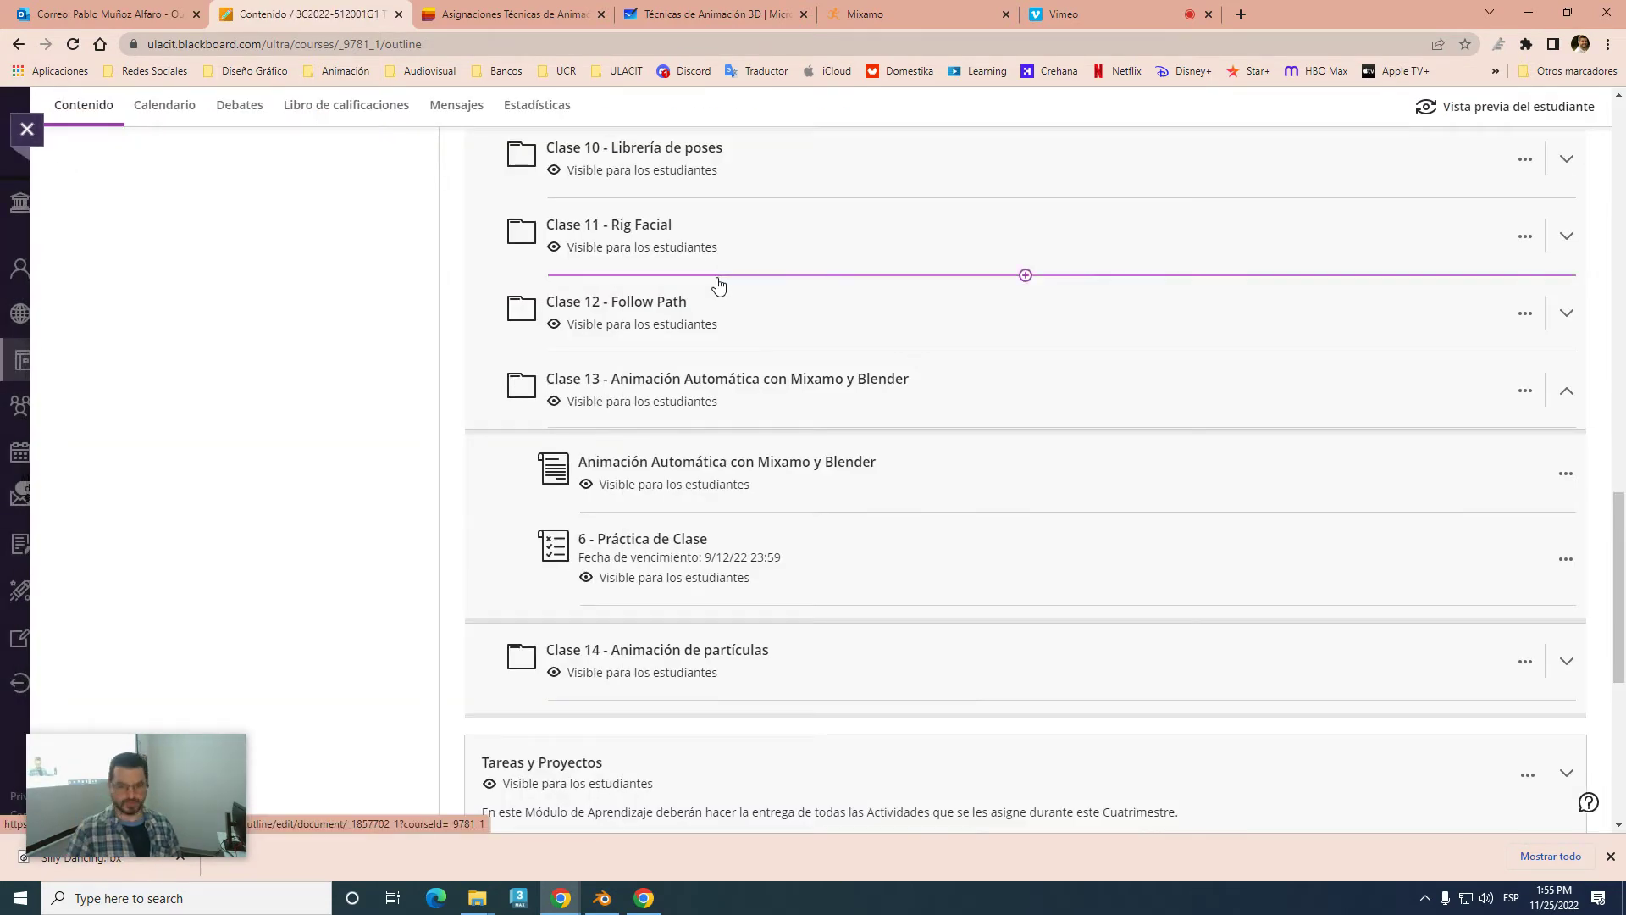
- Expand the Clase 11 folder and download the Mixamo Addon Blender file
{"action": "scroll", "coordinate": [737, 305], "scroll_direction": "up", "scroll_amount": 1}
{"action": "left_click", "coordinate": [762, 322]}
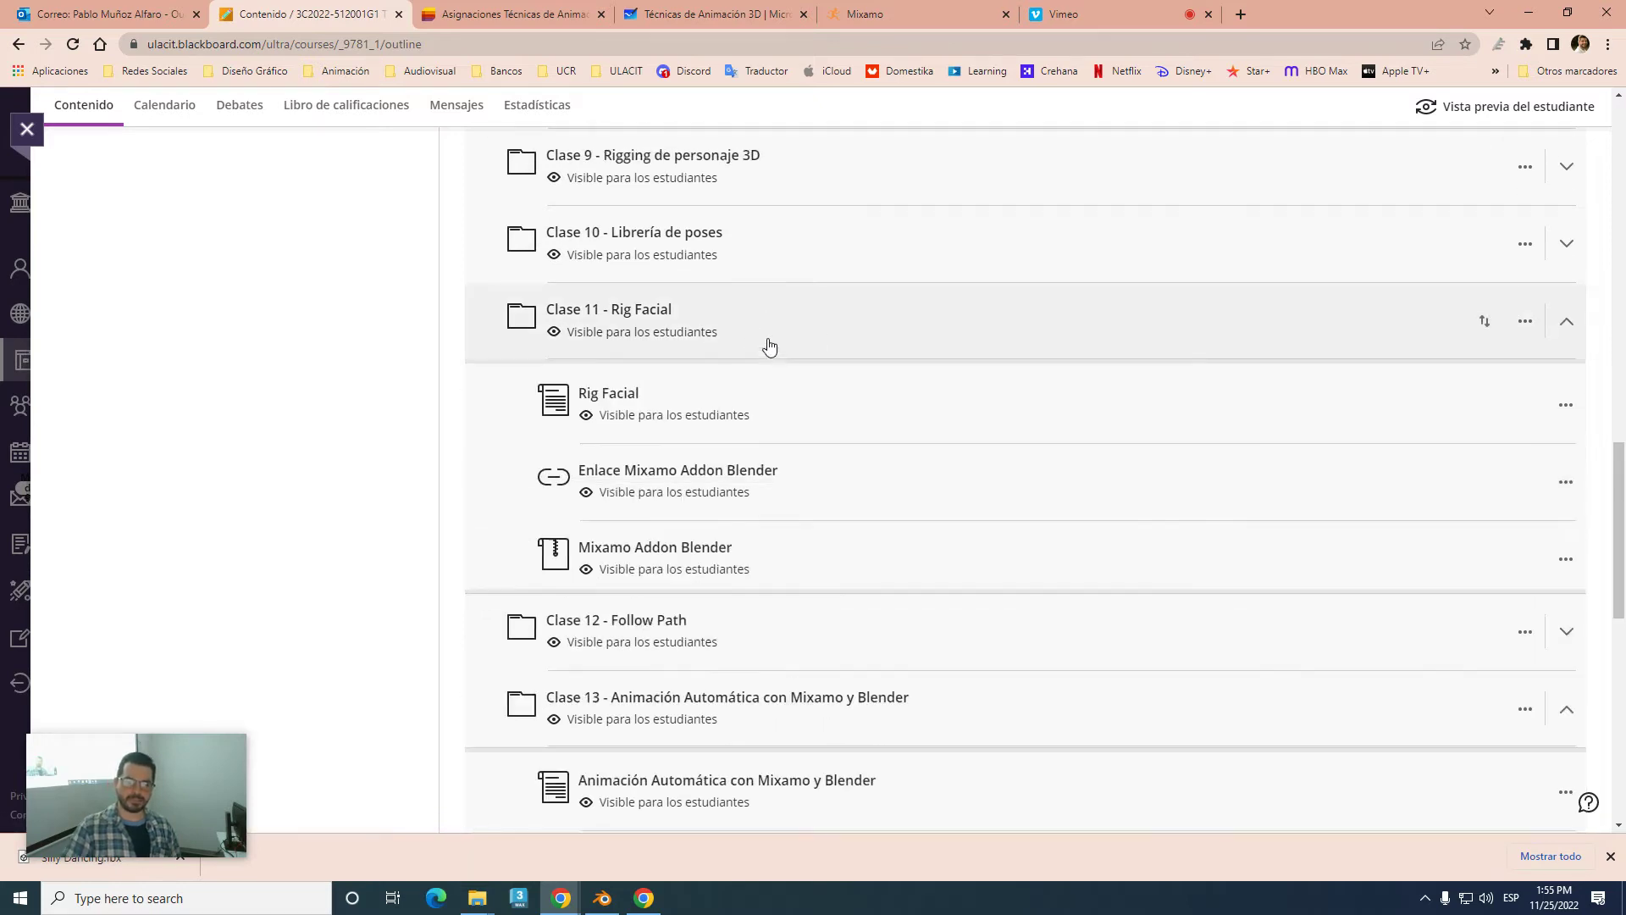
{"action": "scroll", "coordinate": [1013, 584], "scroll_direction": "down", "scroll_amount": 2}
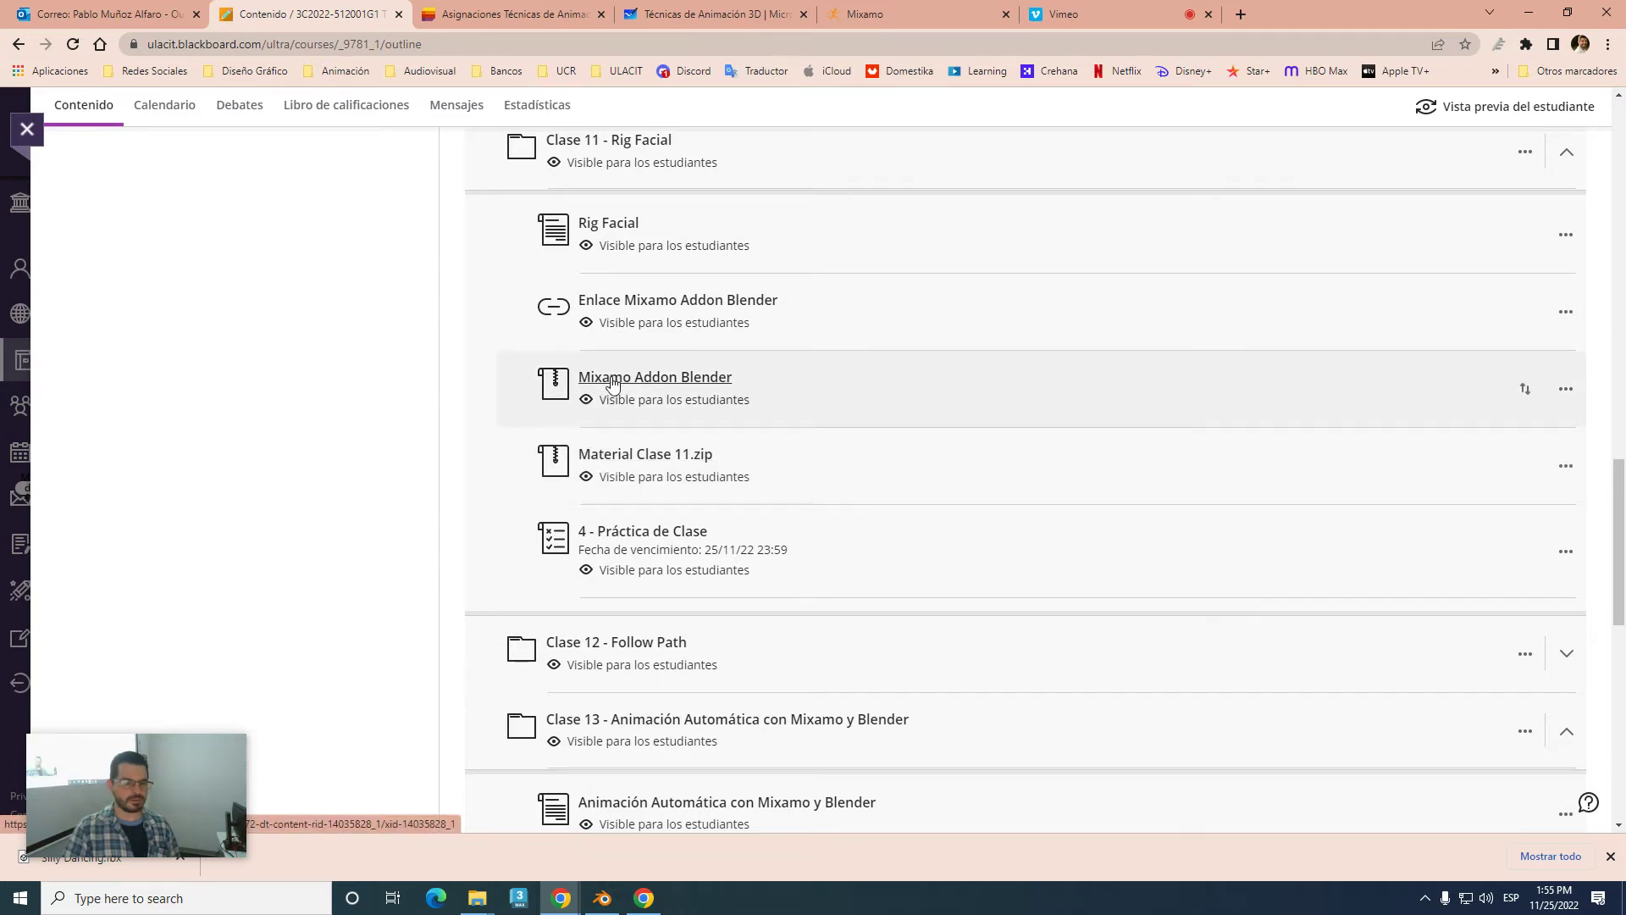
{"action": "left_click", "coordinate": [615, 385]}
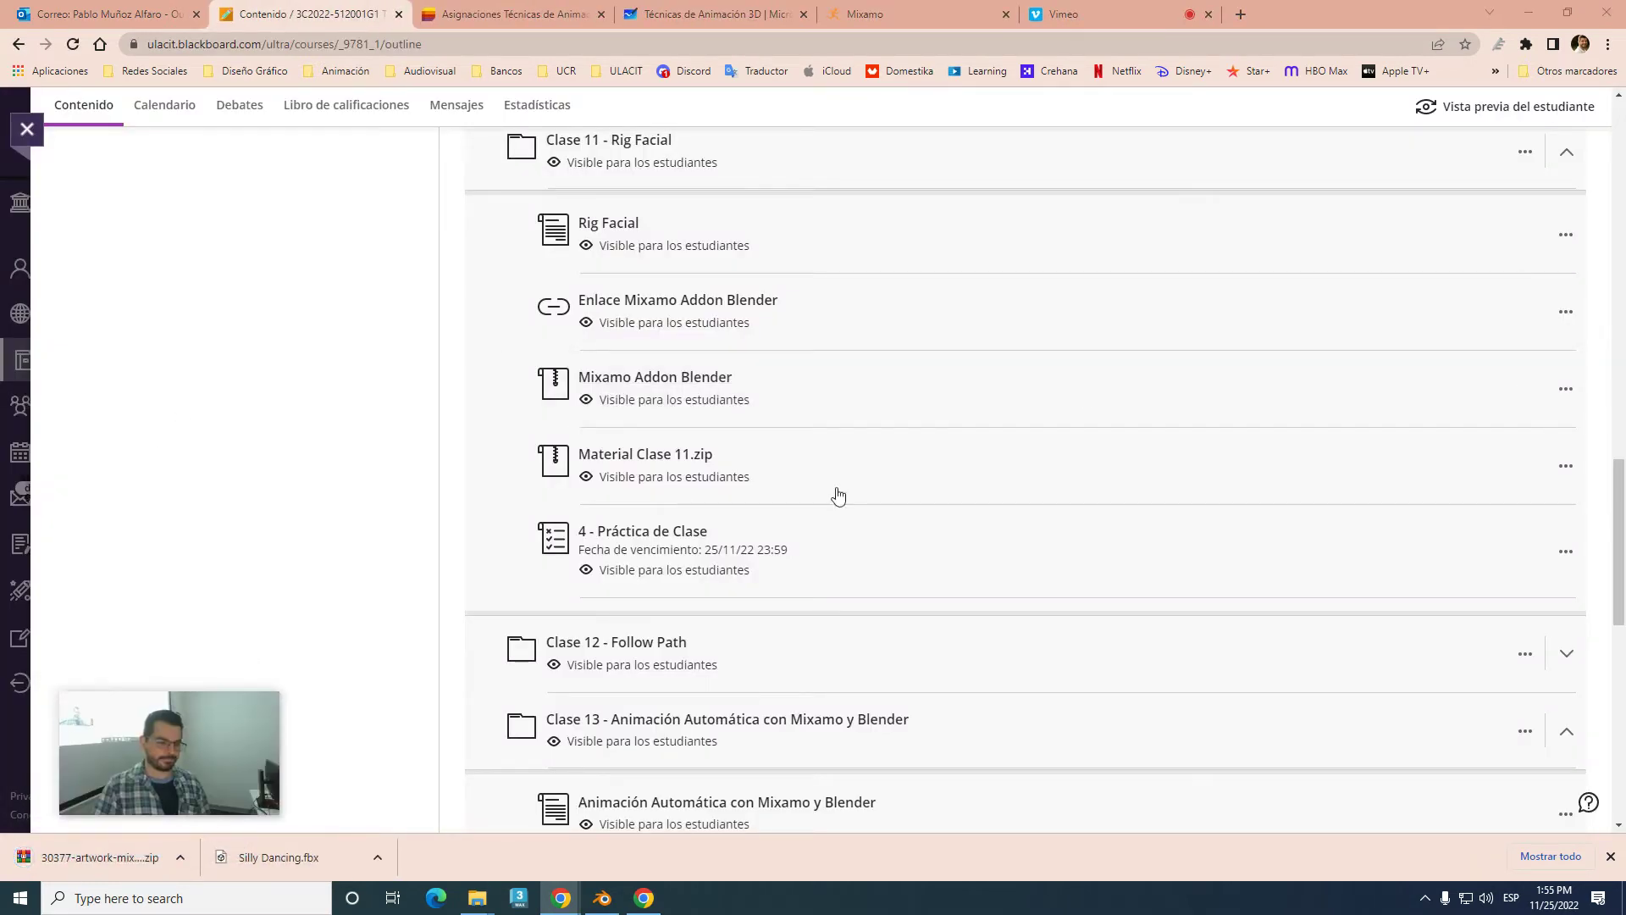
{"action": "left_click", "coordinate": [1531, 12]}
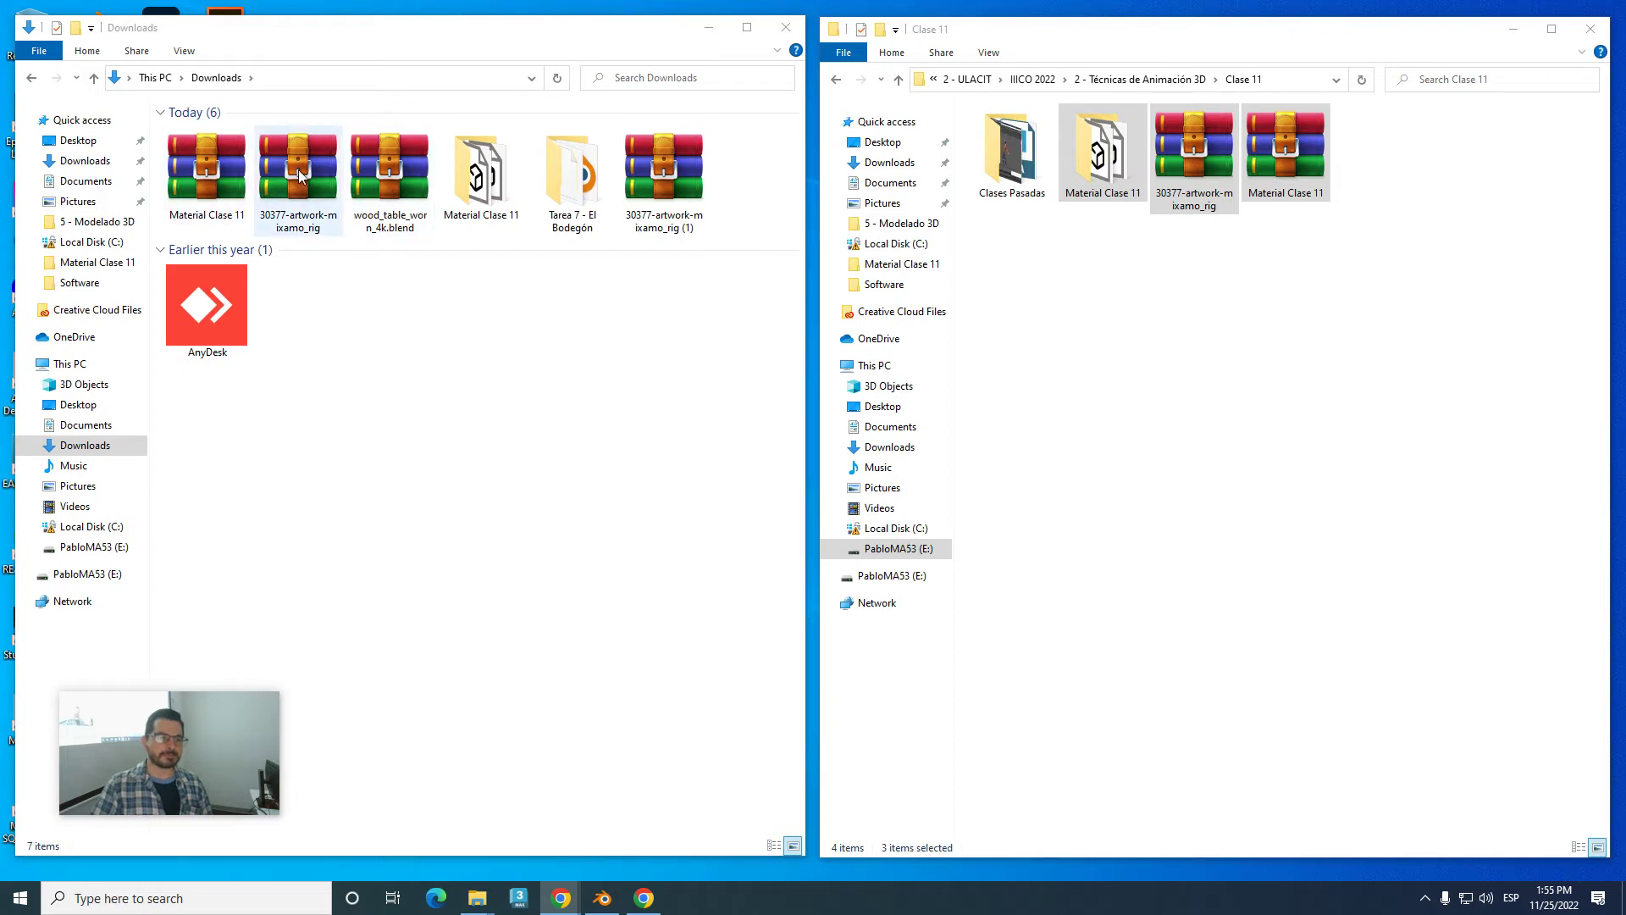
- Delete the duplicate 30377-artwork-mixamo_rig (1) archive from Downloads and return to Blender
{"action": "left_click", "coordinate": [284, 229]}
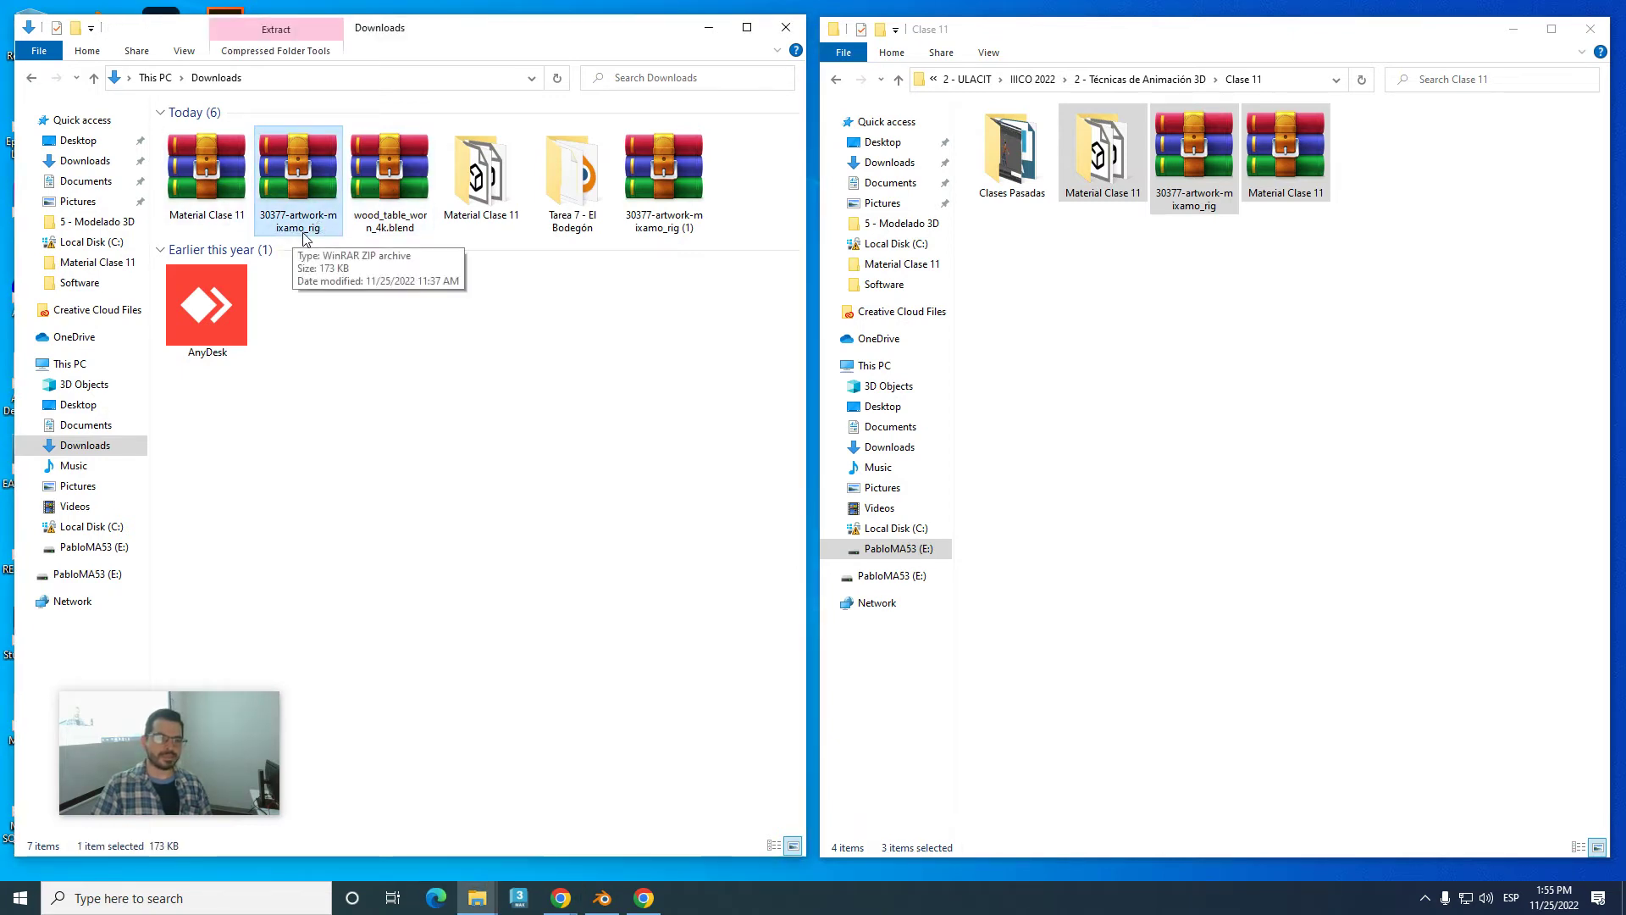
{"action": "left_click", "coordinate": [673, 192]}
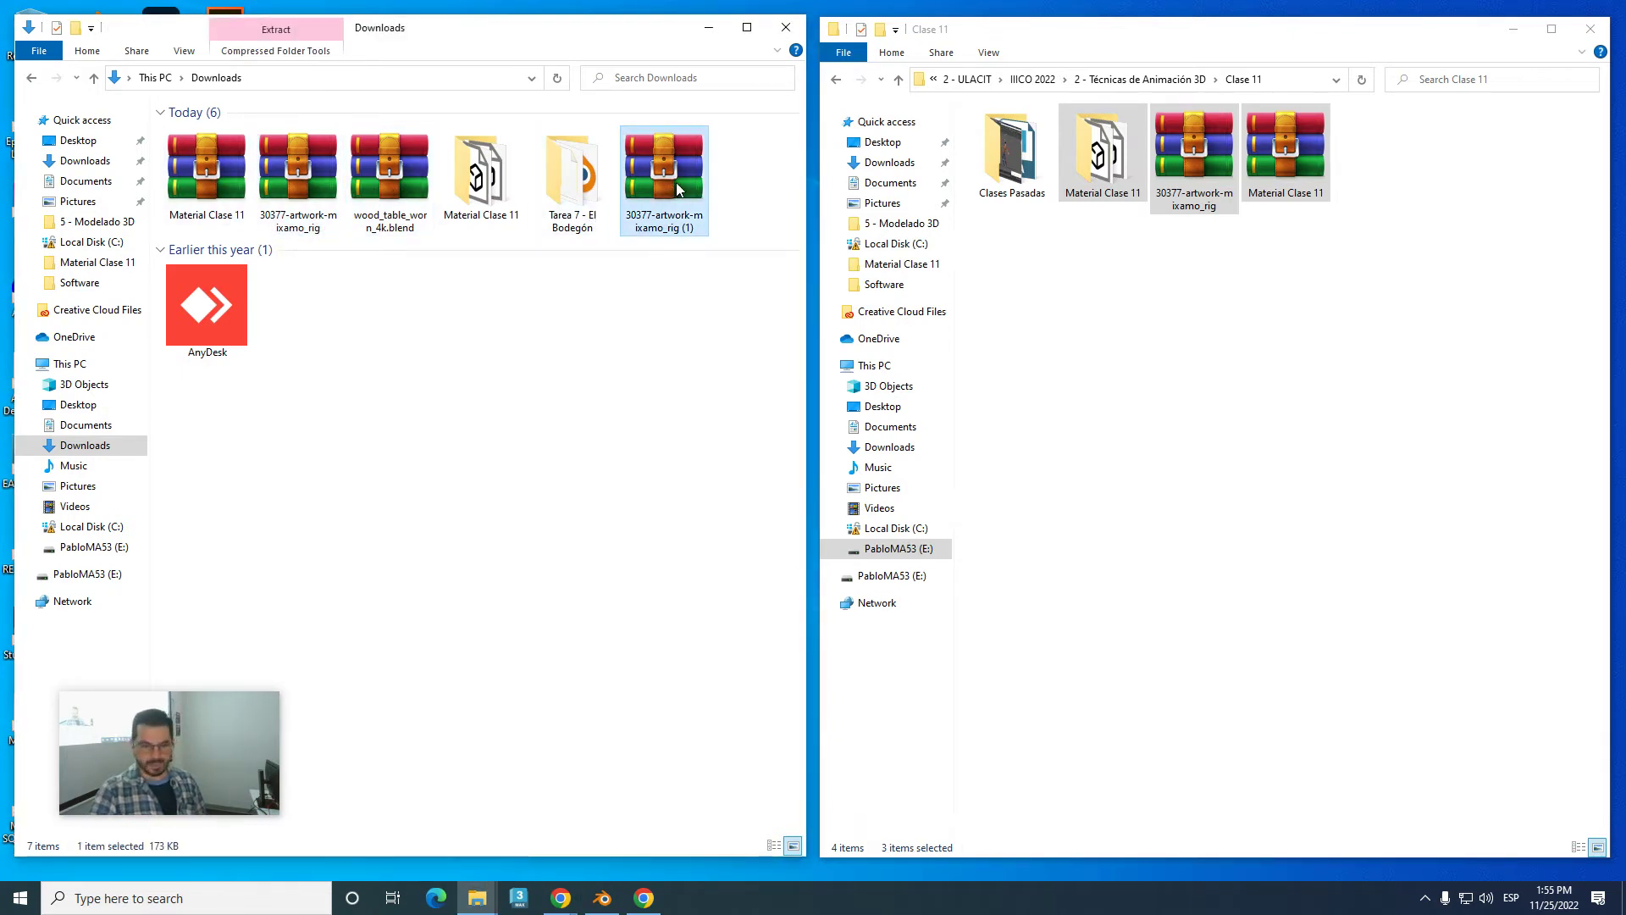
{"action": "key", "text": "Delete"}
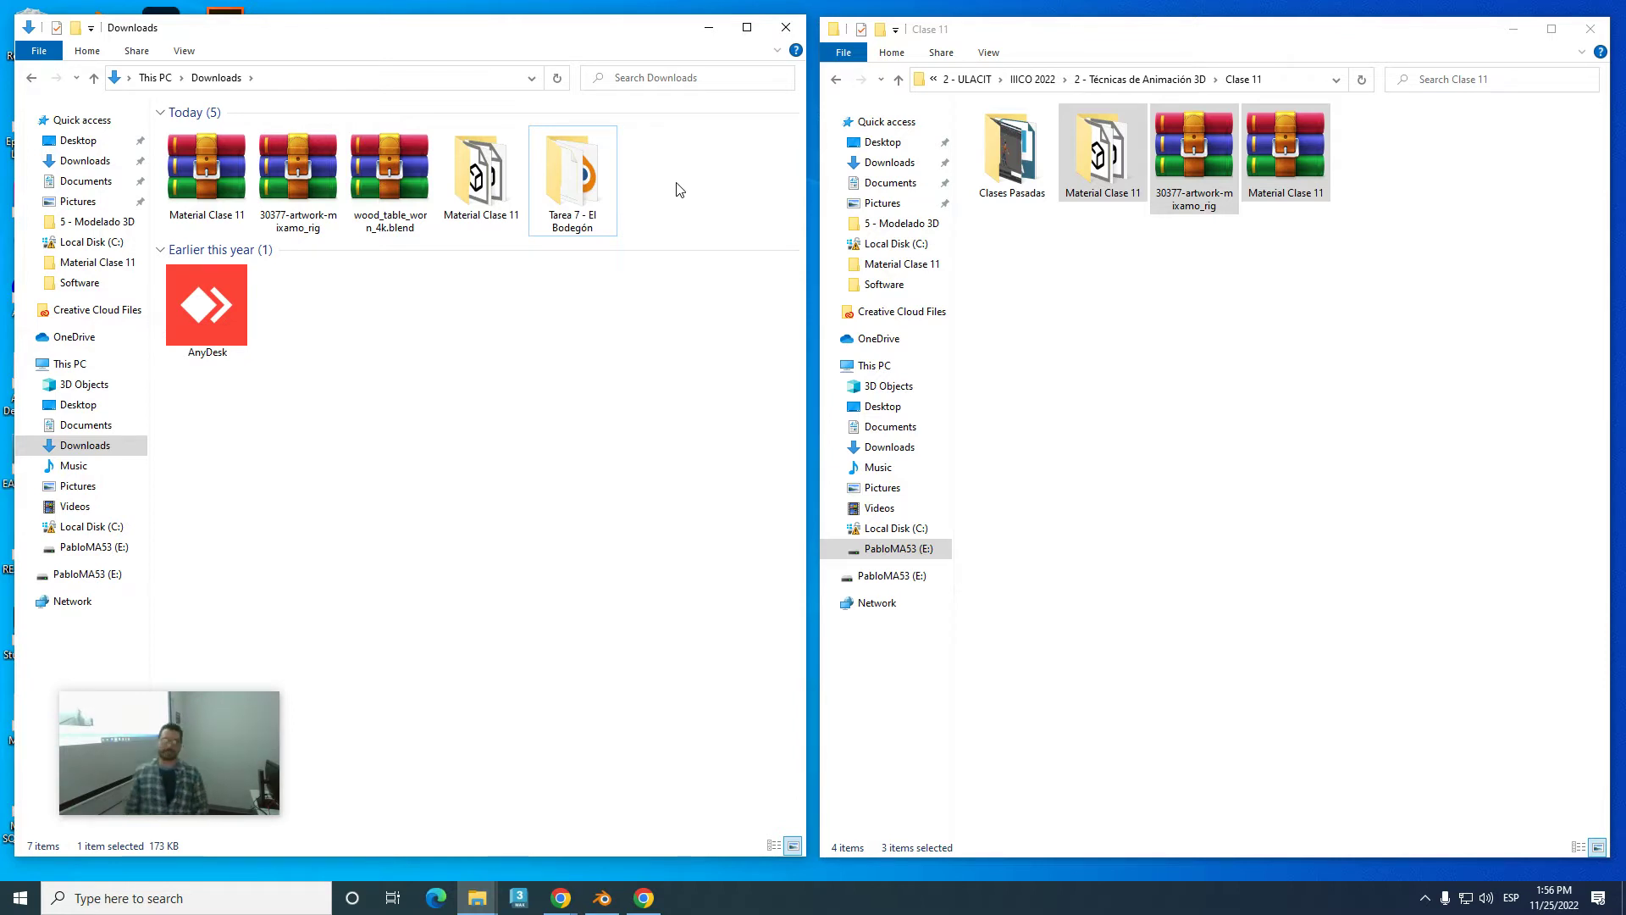
{"action": "left_click_drag", "start_coordinate": [306, 169], "coordinate": [317, 184]}
{"action": "left_click", "coordinate": [607, 634]}
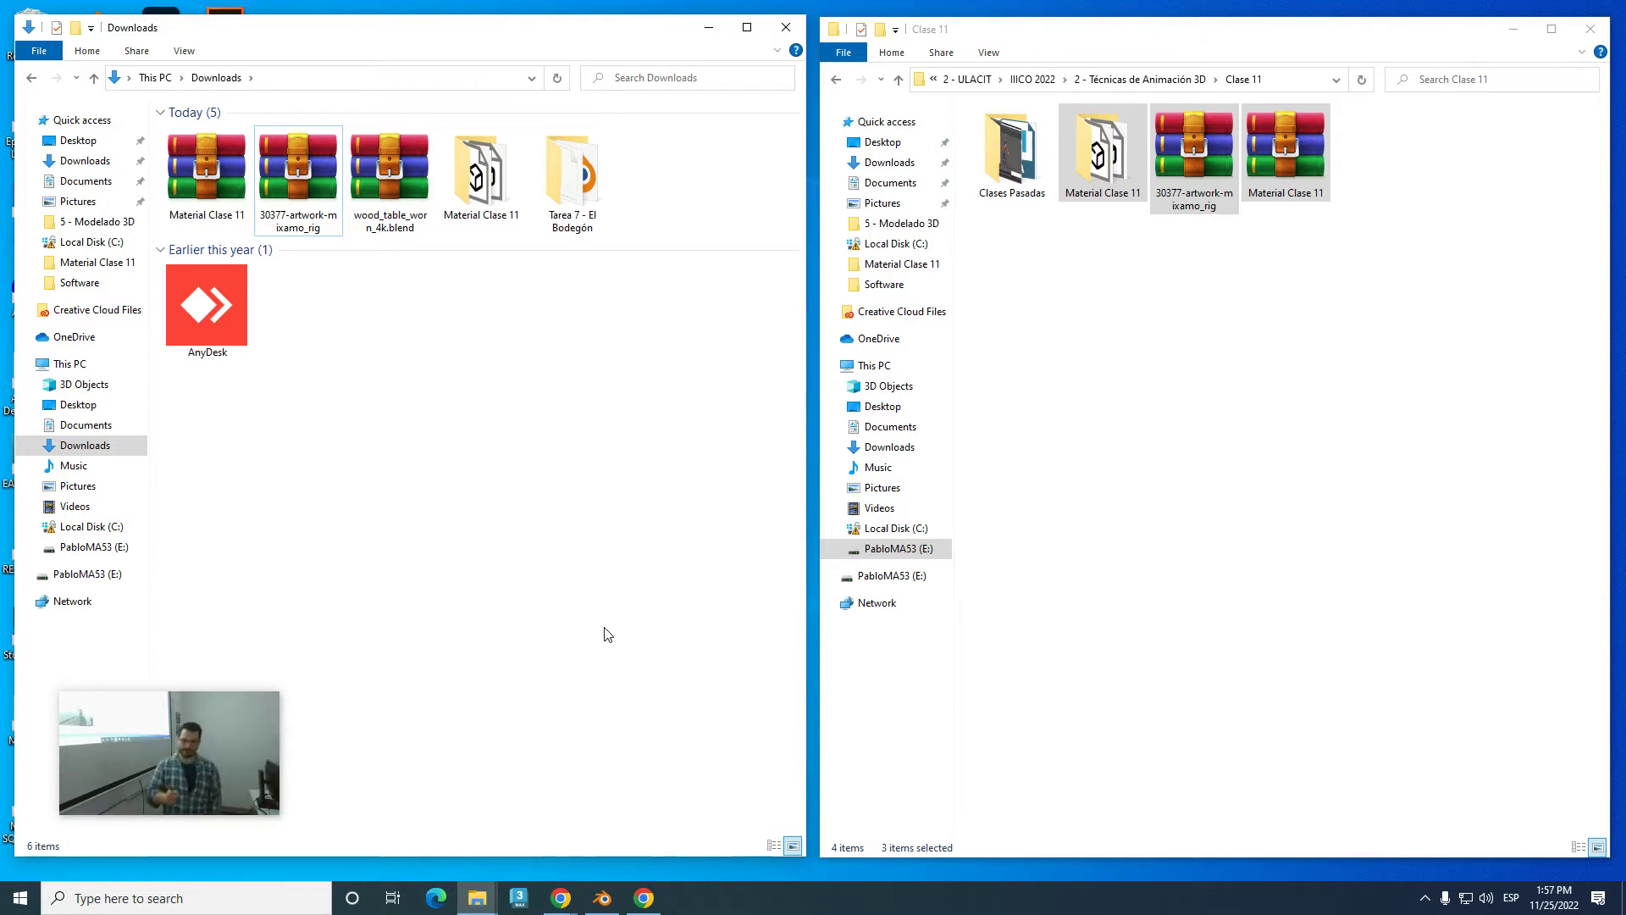
{"action": "left_click", "coordinate": [602, 897]}
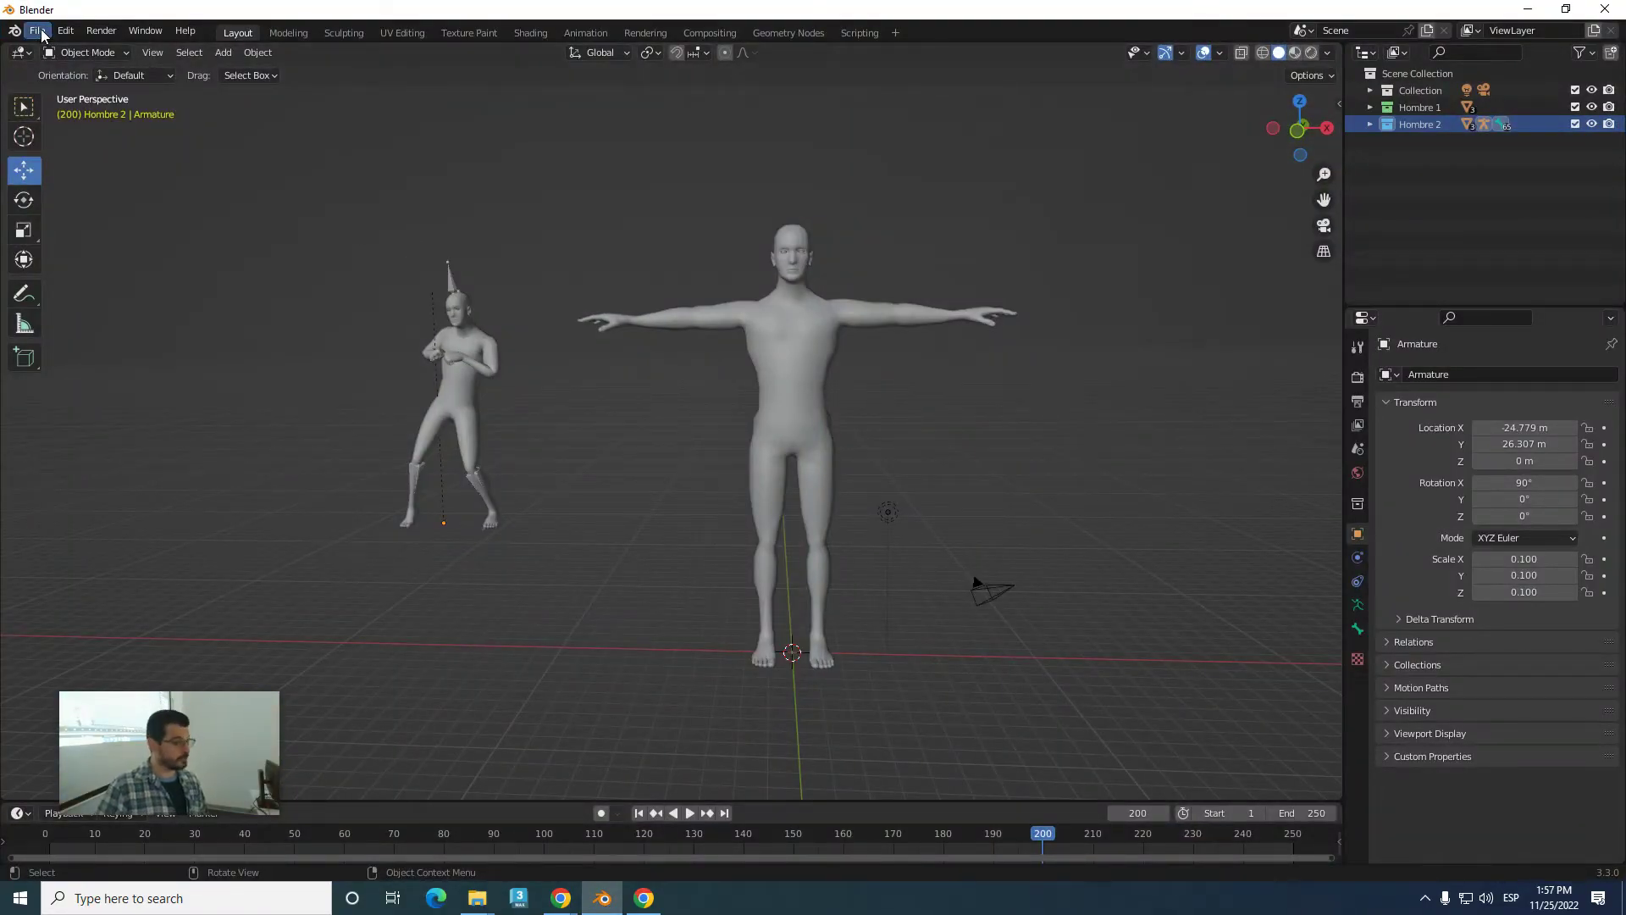
- Save the scene as 'Personaje Mixamo y Blender.blend' in Downloads > Material Clase 11
{"action": "left_click", "coordinate": [38, 31]}
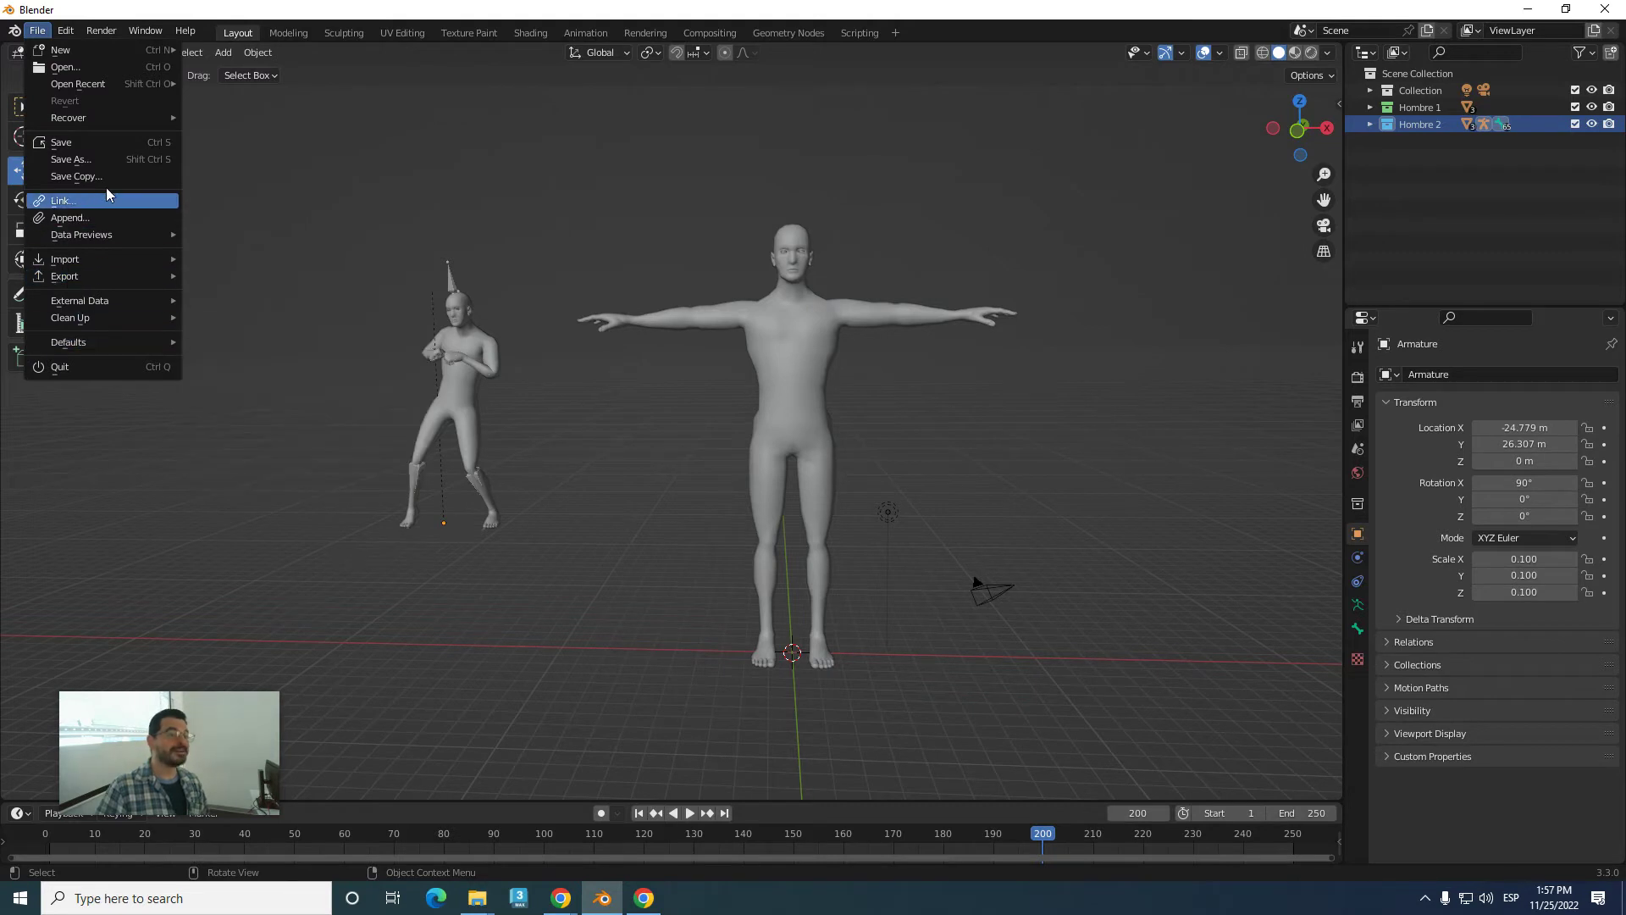
{"action": "left_click", "coordinate": [99, 158]}
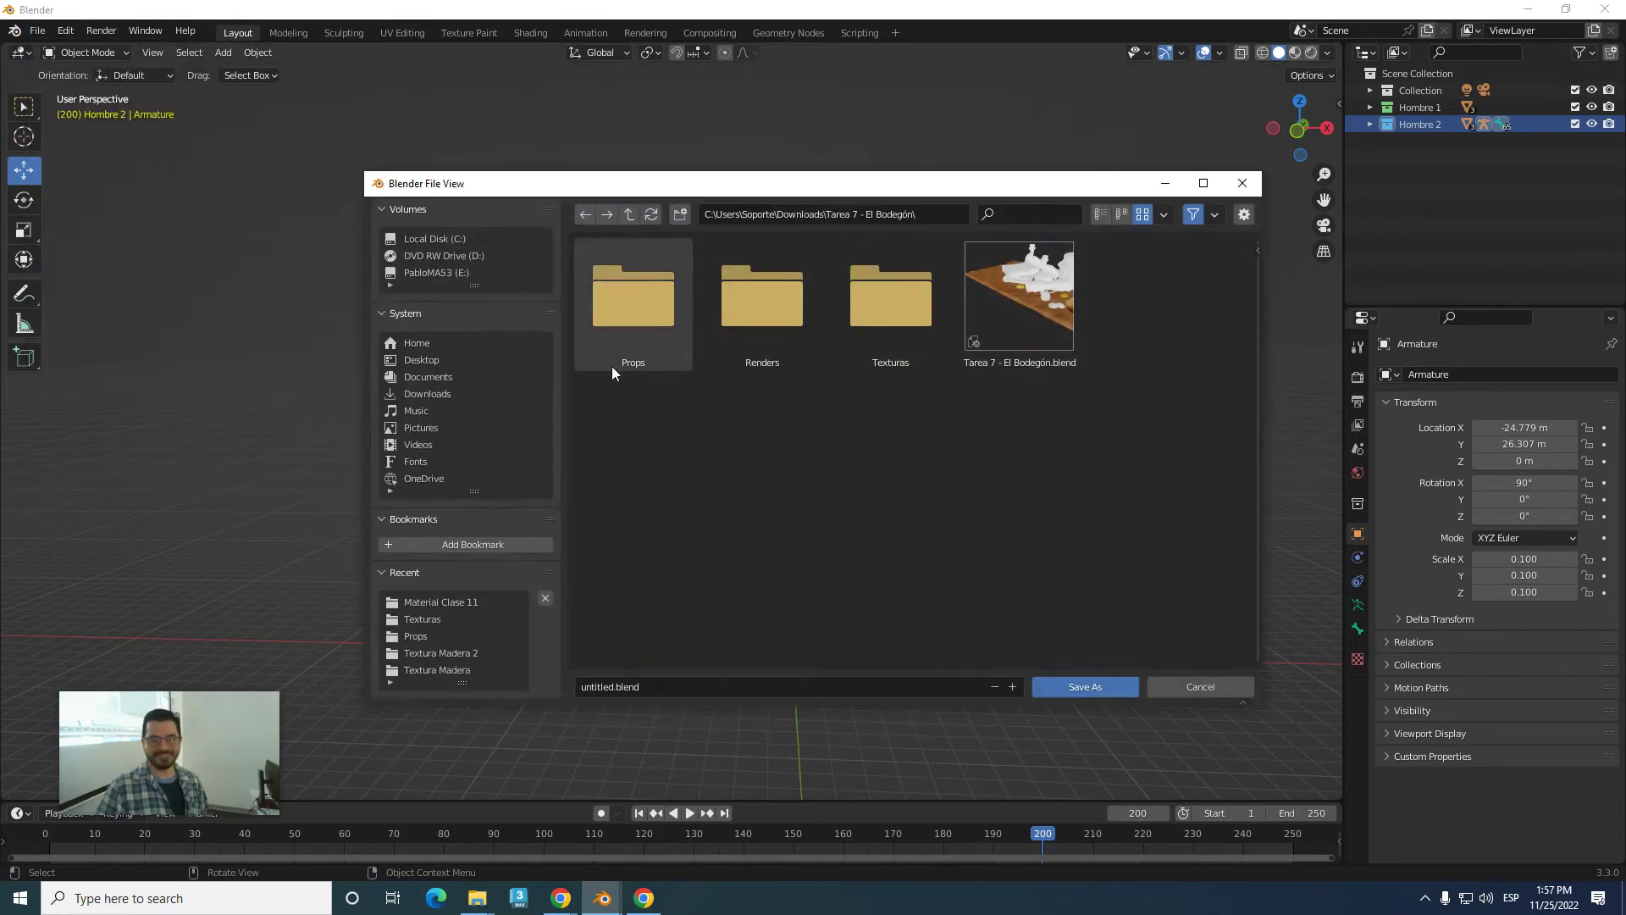
{"action": "left_click", "coordinate": [425, 395]}
{"action": "left_click", "coordinate": [637, 293]}
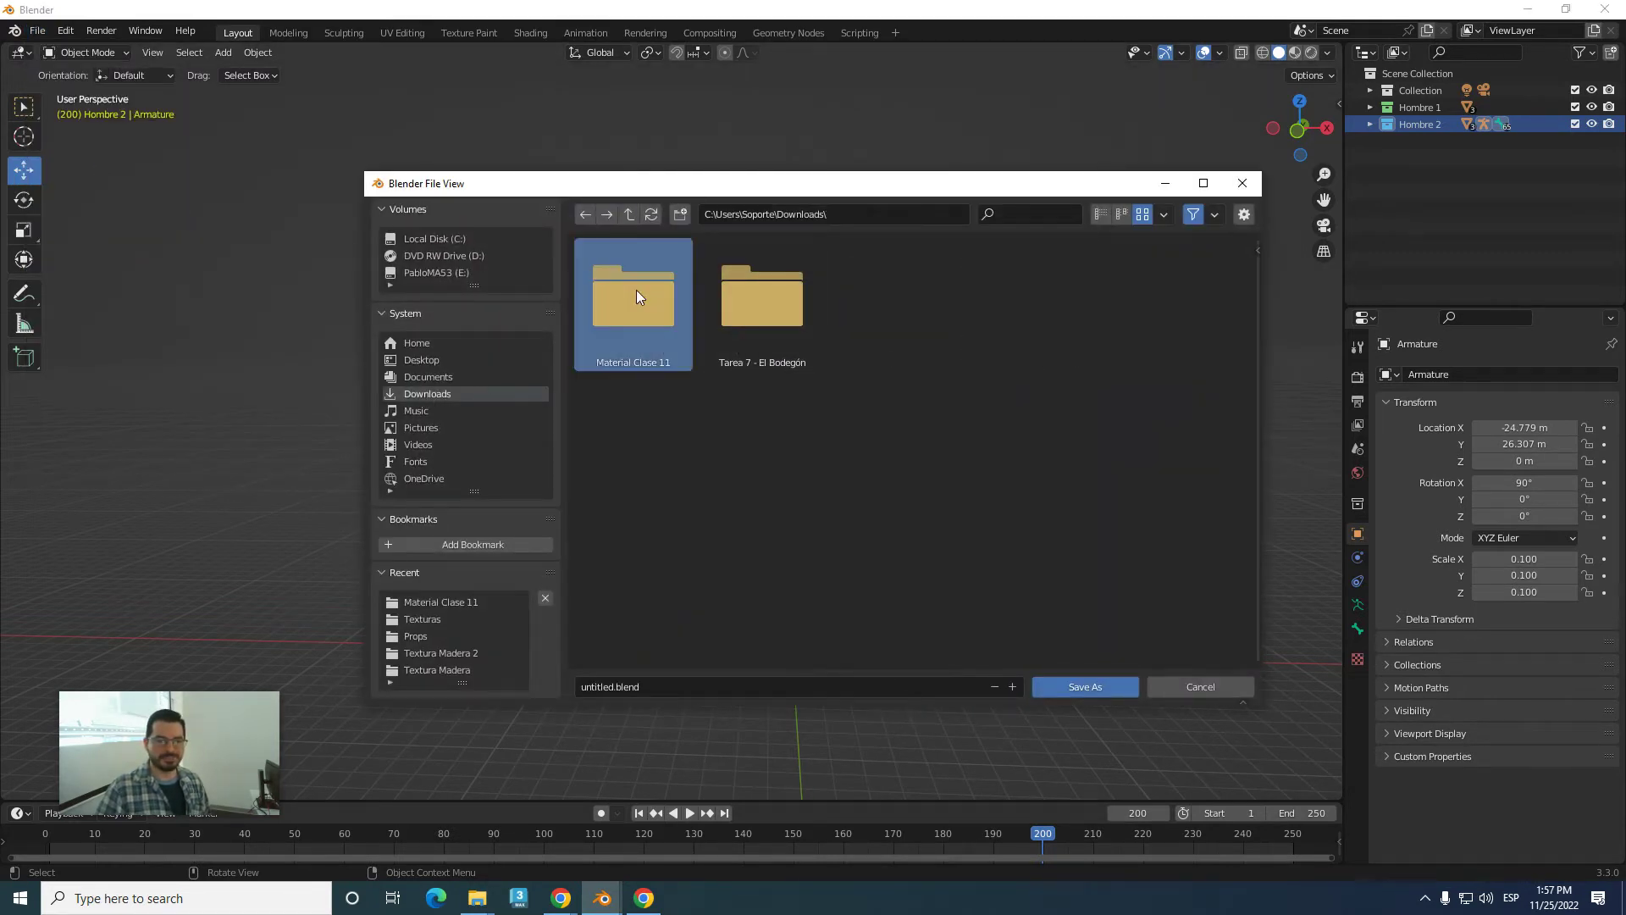
{"action": "double_click", "coordinate": [637, 293]}
{"action": "left_click", "coordinate": [669, 685]}
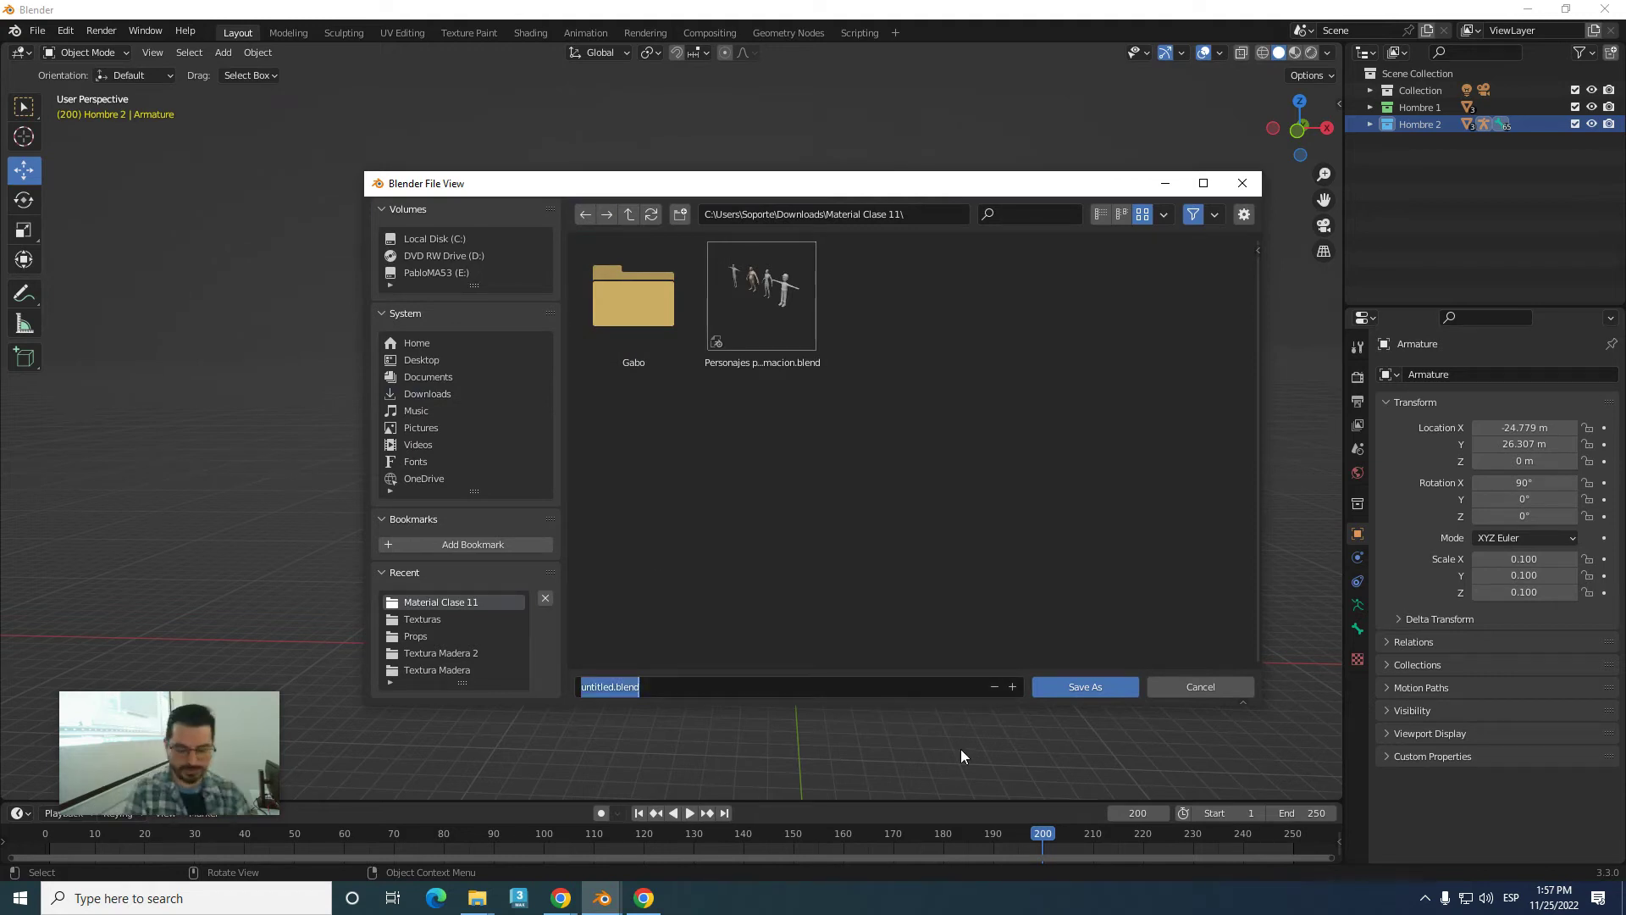
{"action": "type", "text": "R"}
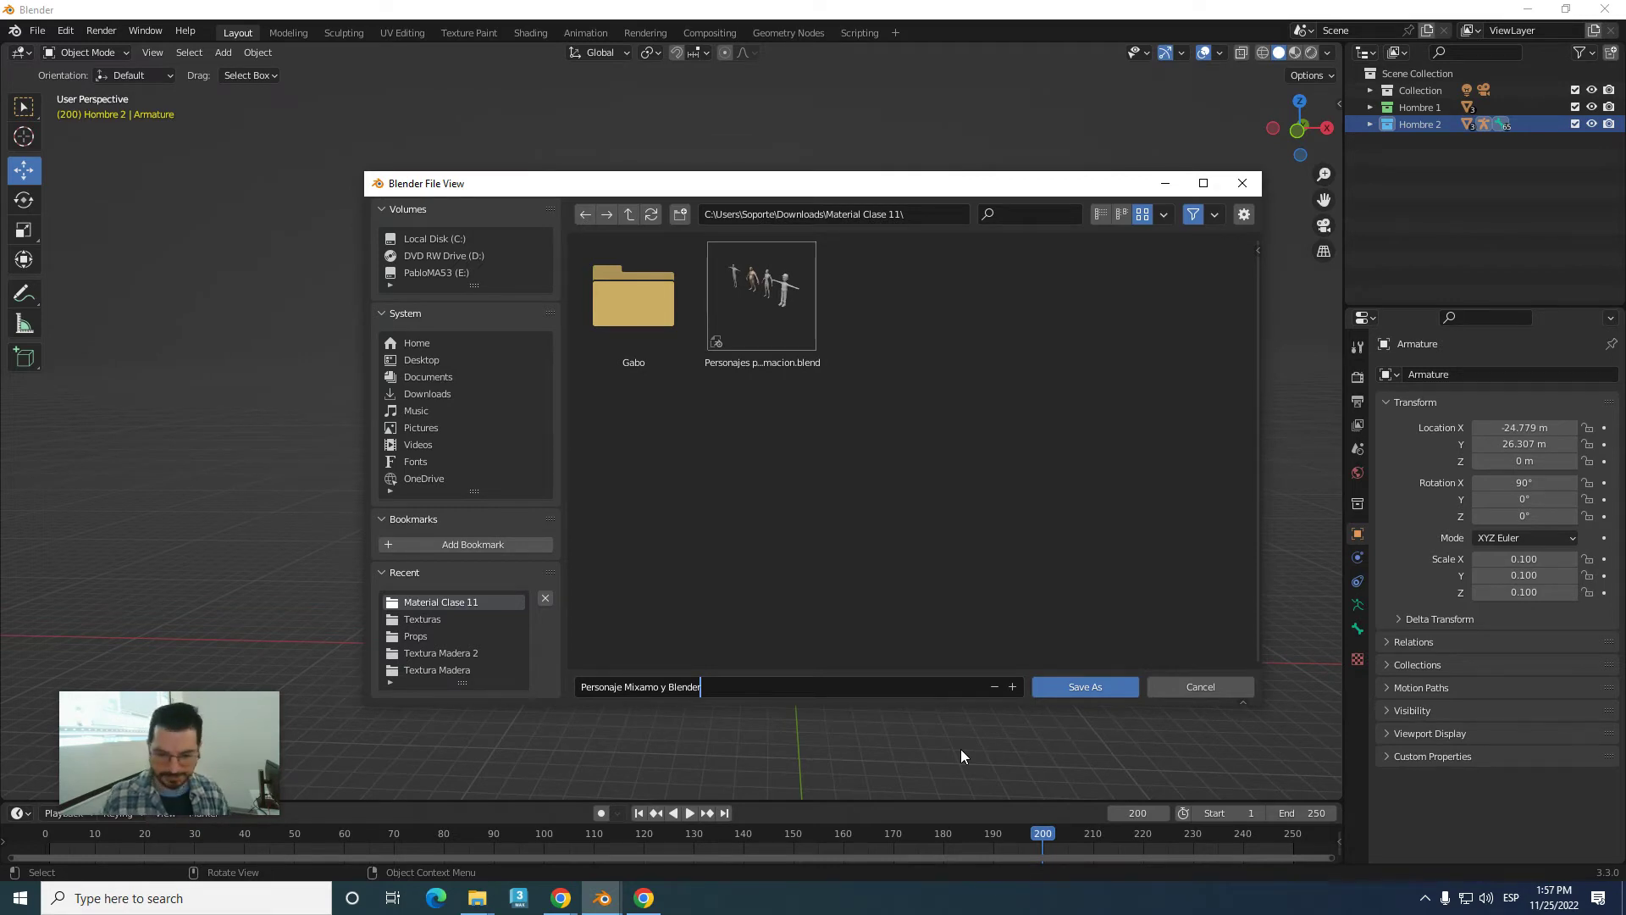
{"action": "left_click", "coordinate": [1109, 684]}
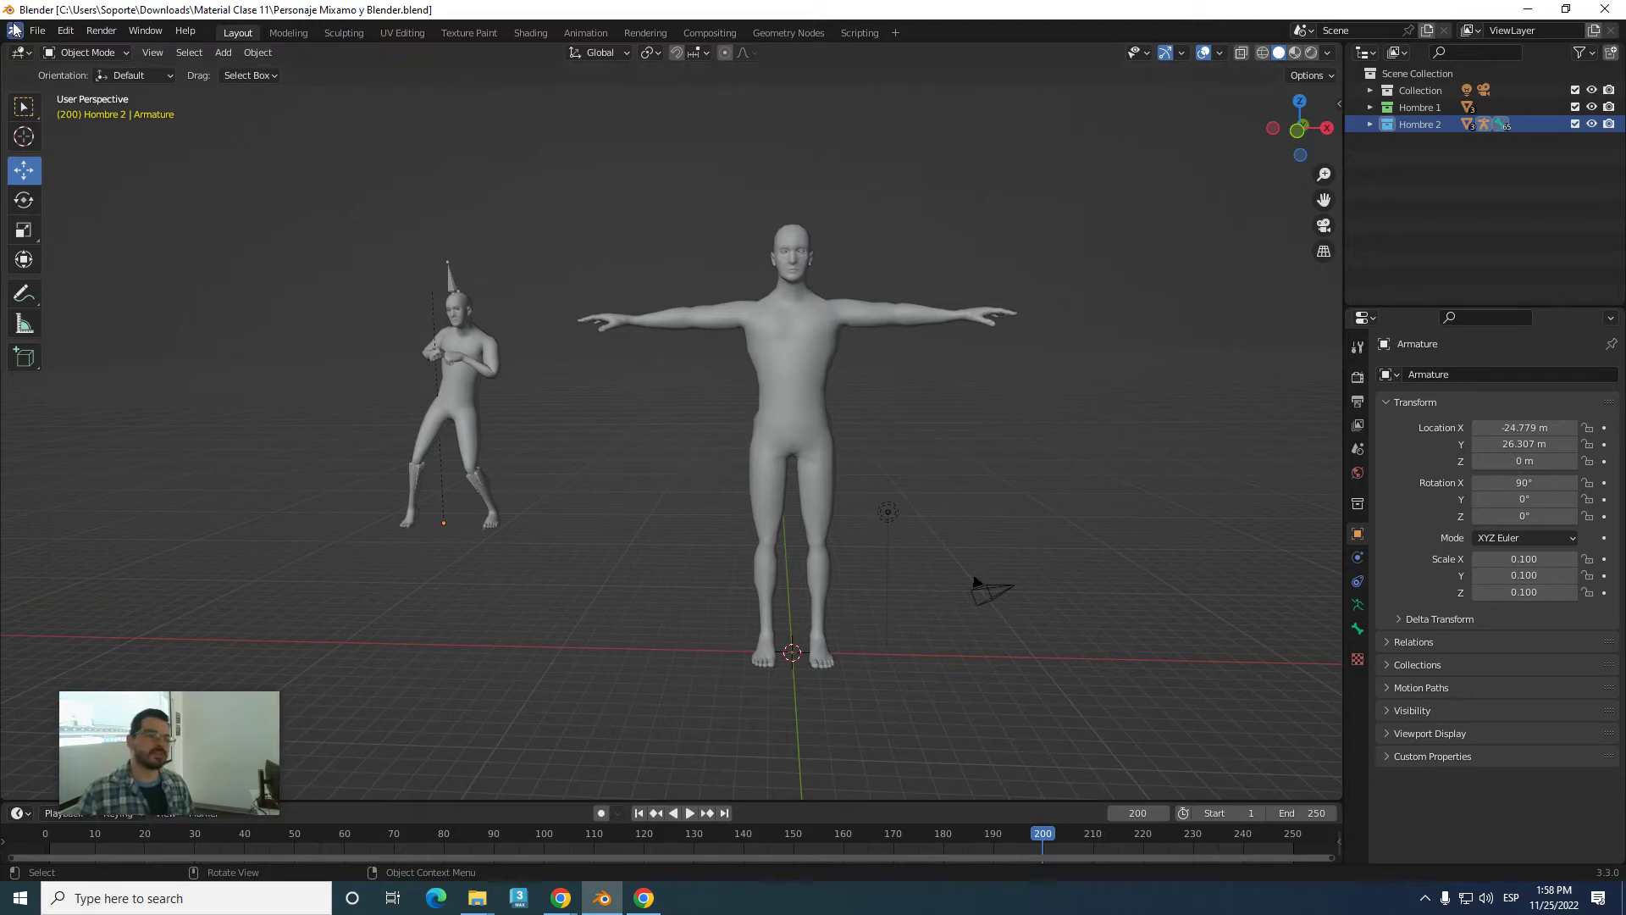
- Open Blender Preferences from the Edit menu, centre the window and enlarge it over the viewport
{"action": "left_click", "coordinate": [38, 31]}
{"action": "left_click", "coordinate": [39, 32]}
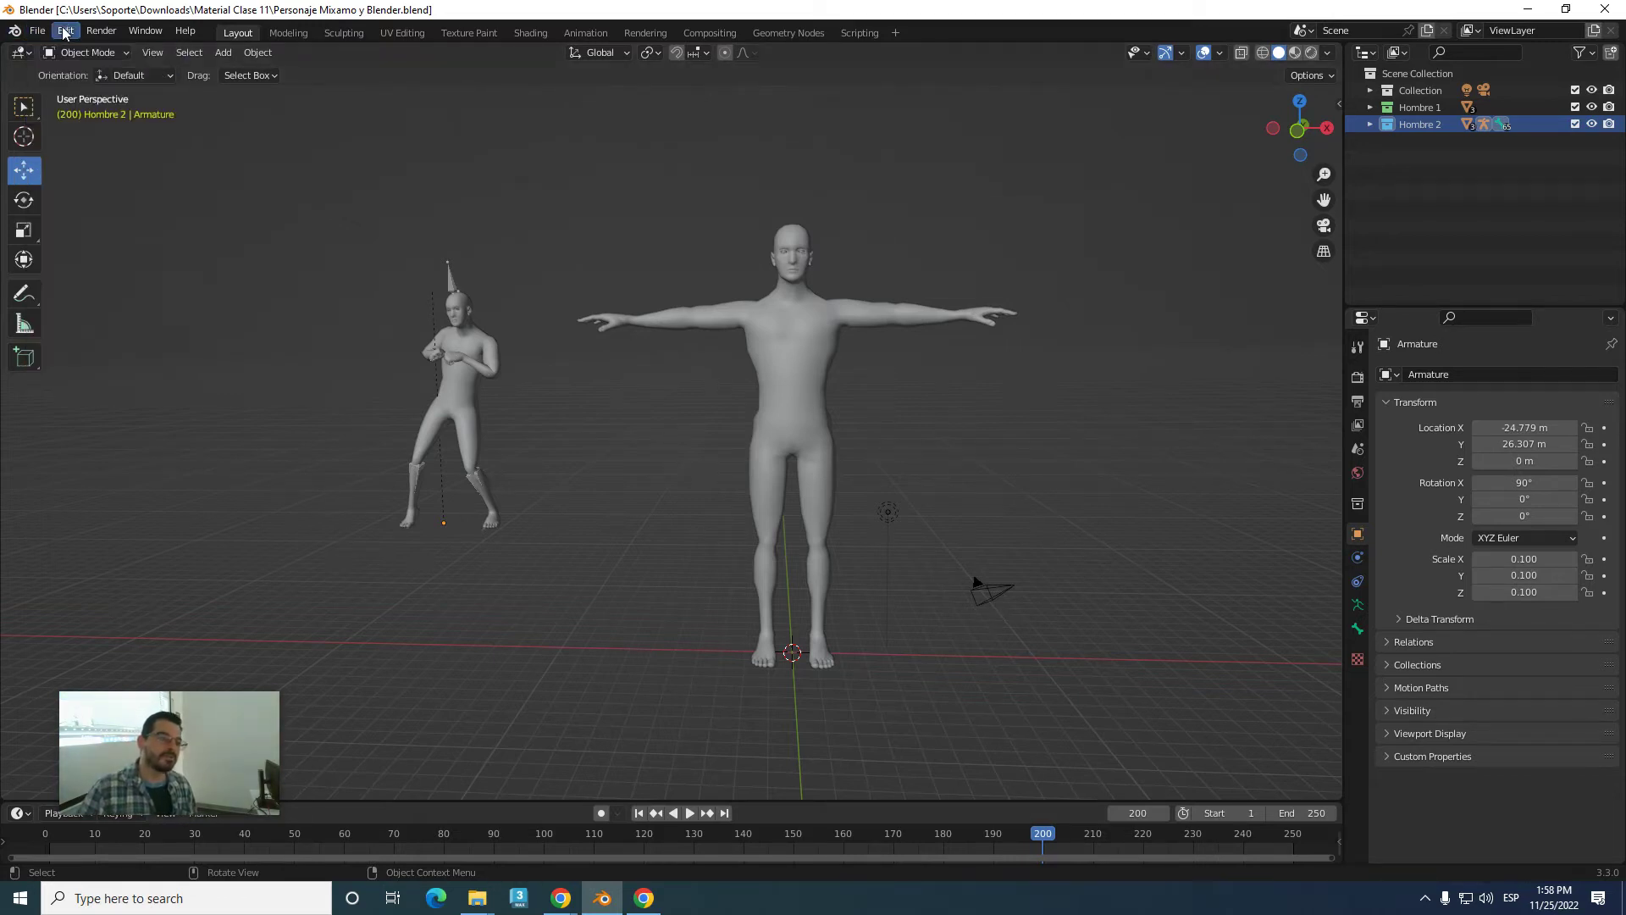
{"action": "left_click", "coordinate": [64, 29]}
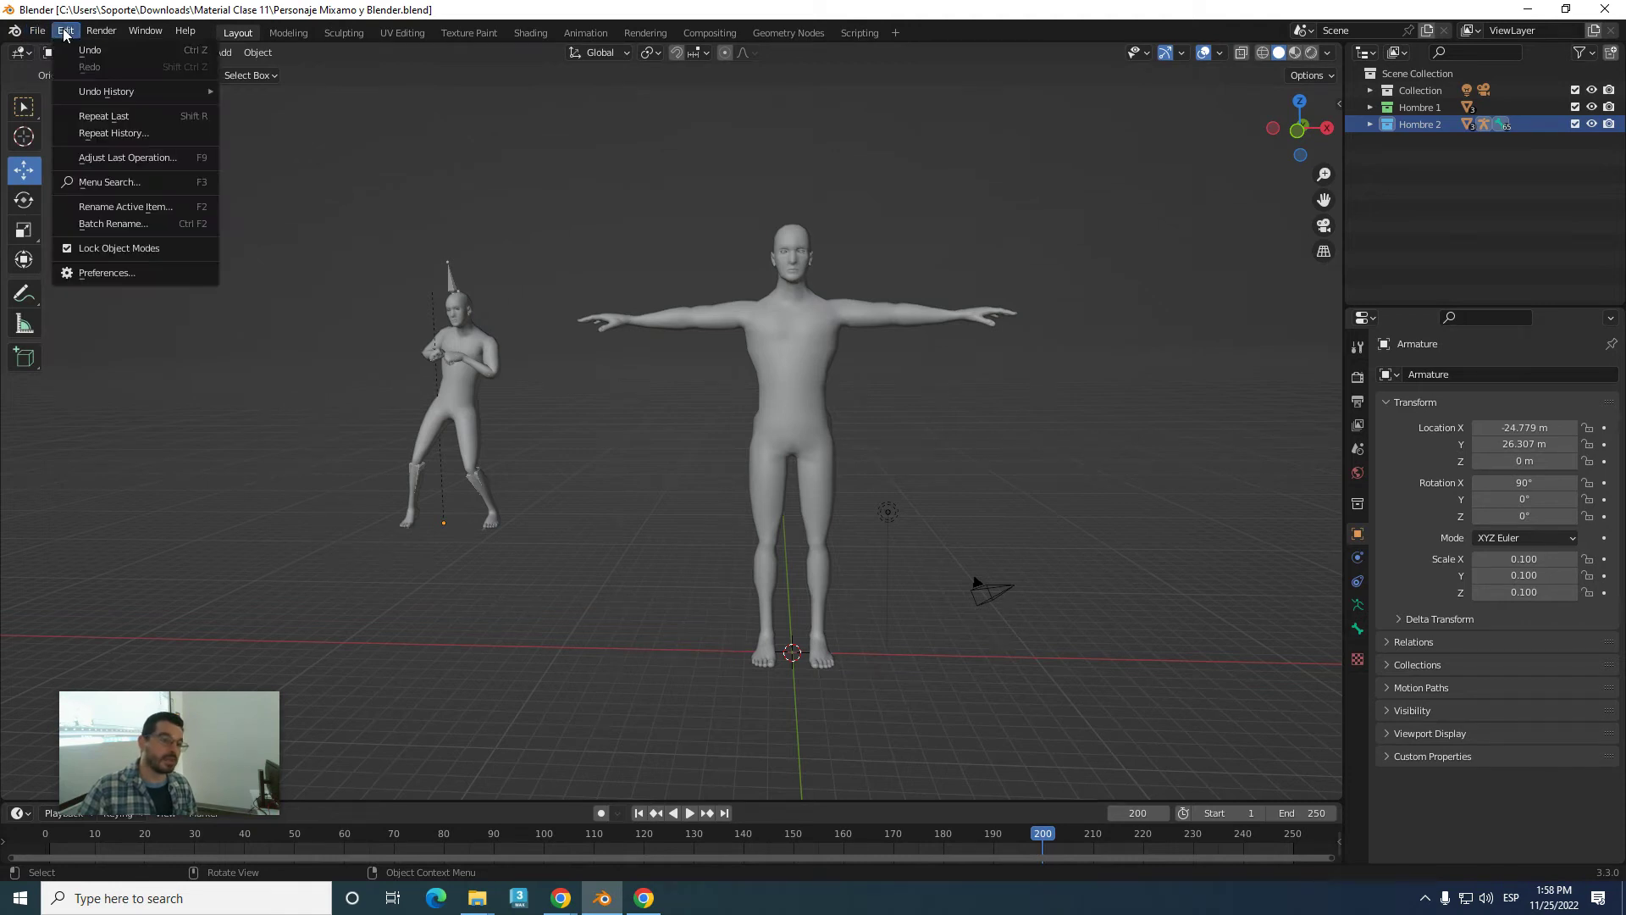
{"action": "left_click", "coordinate": [125, 274]}
{"action": "left_click_drag", "start_coordinate": [279, 43], "coordinate": [571, 114]}
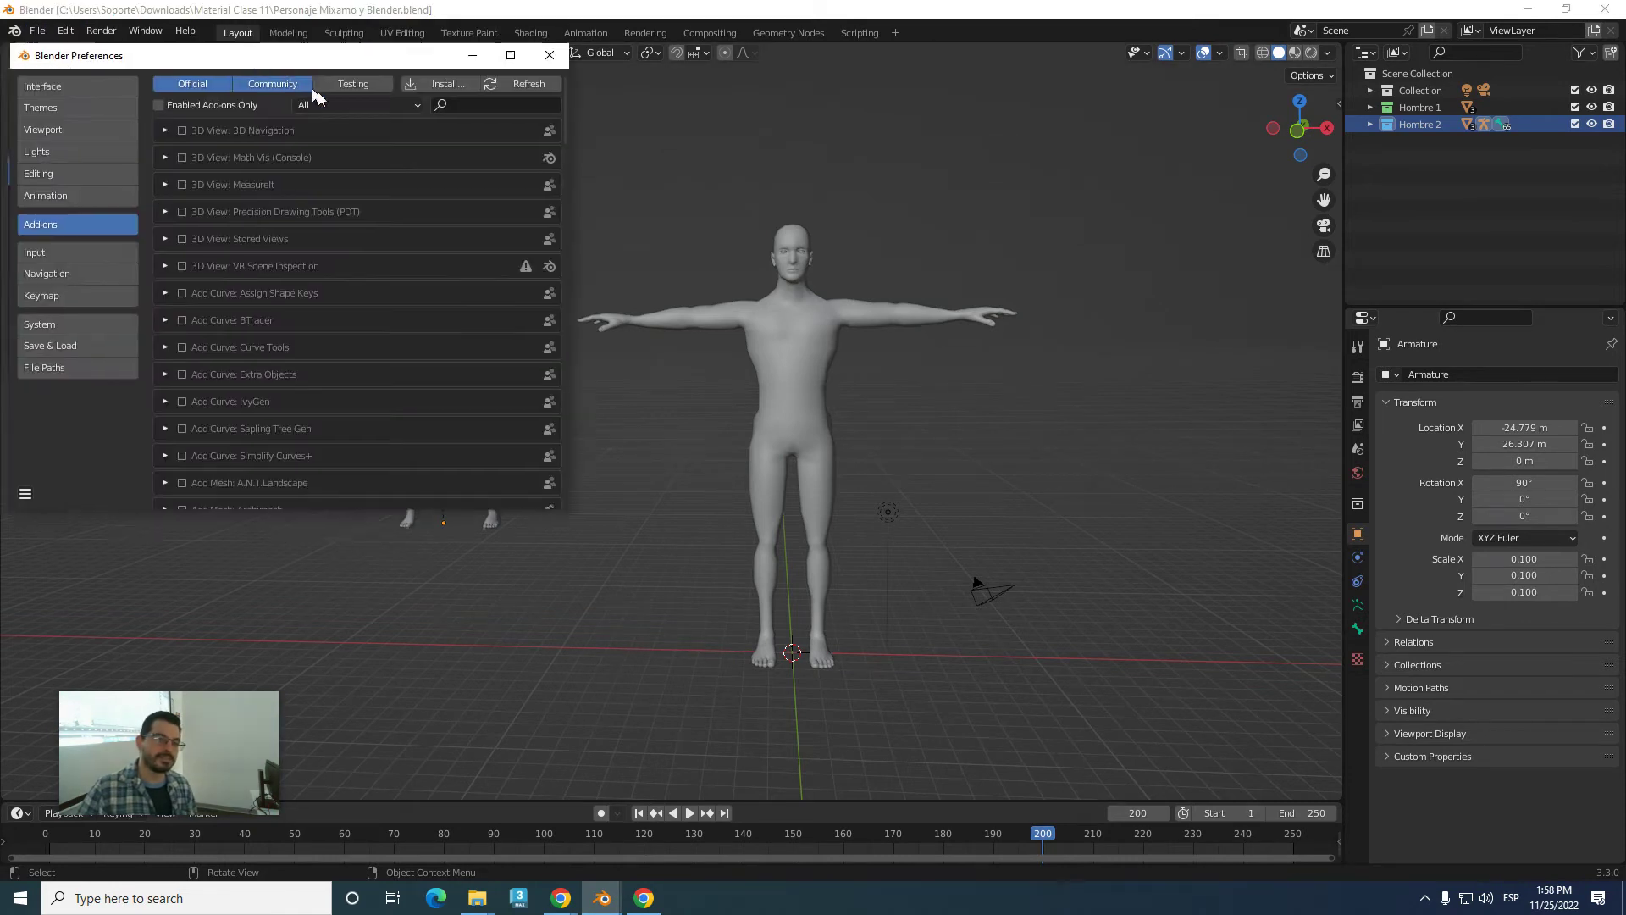
{"action": "left_click_drag", "start_coordinate": [854, 561], "coordinate": [1179, 631]}
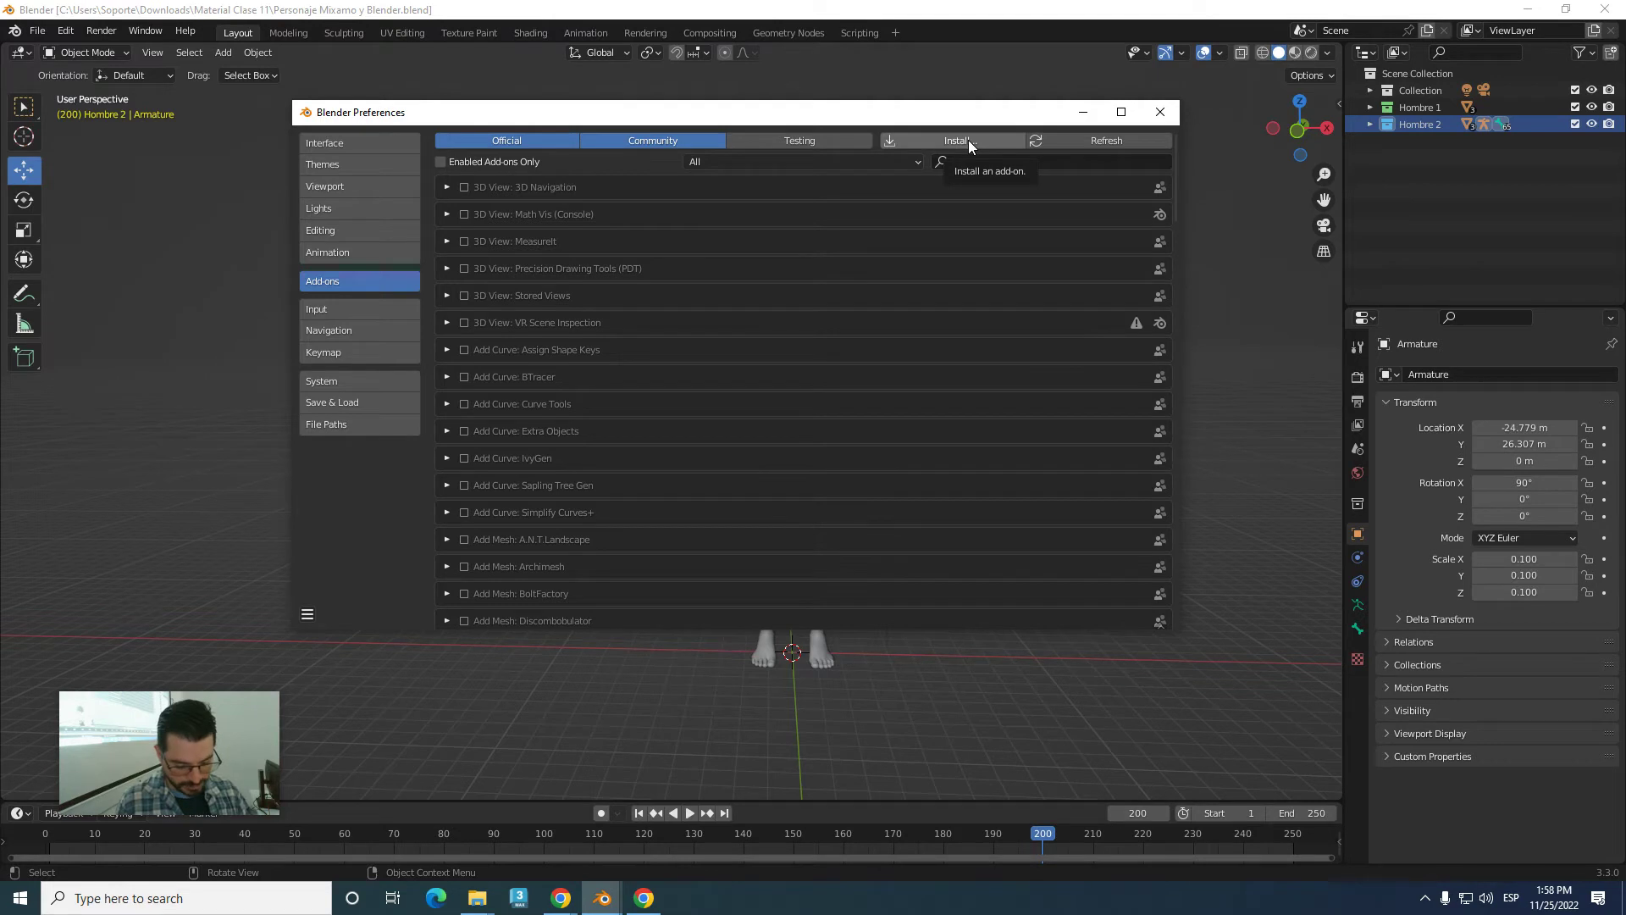
- Screenshot the Preferences window and bring up empty space on the Técnicas de Animación 3D whiteboard
{"action": "key", "text": "super+shift+s"}
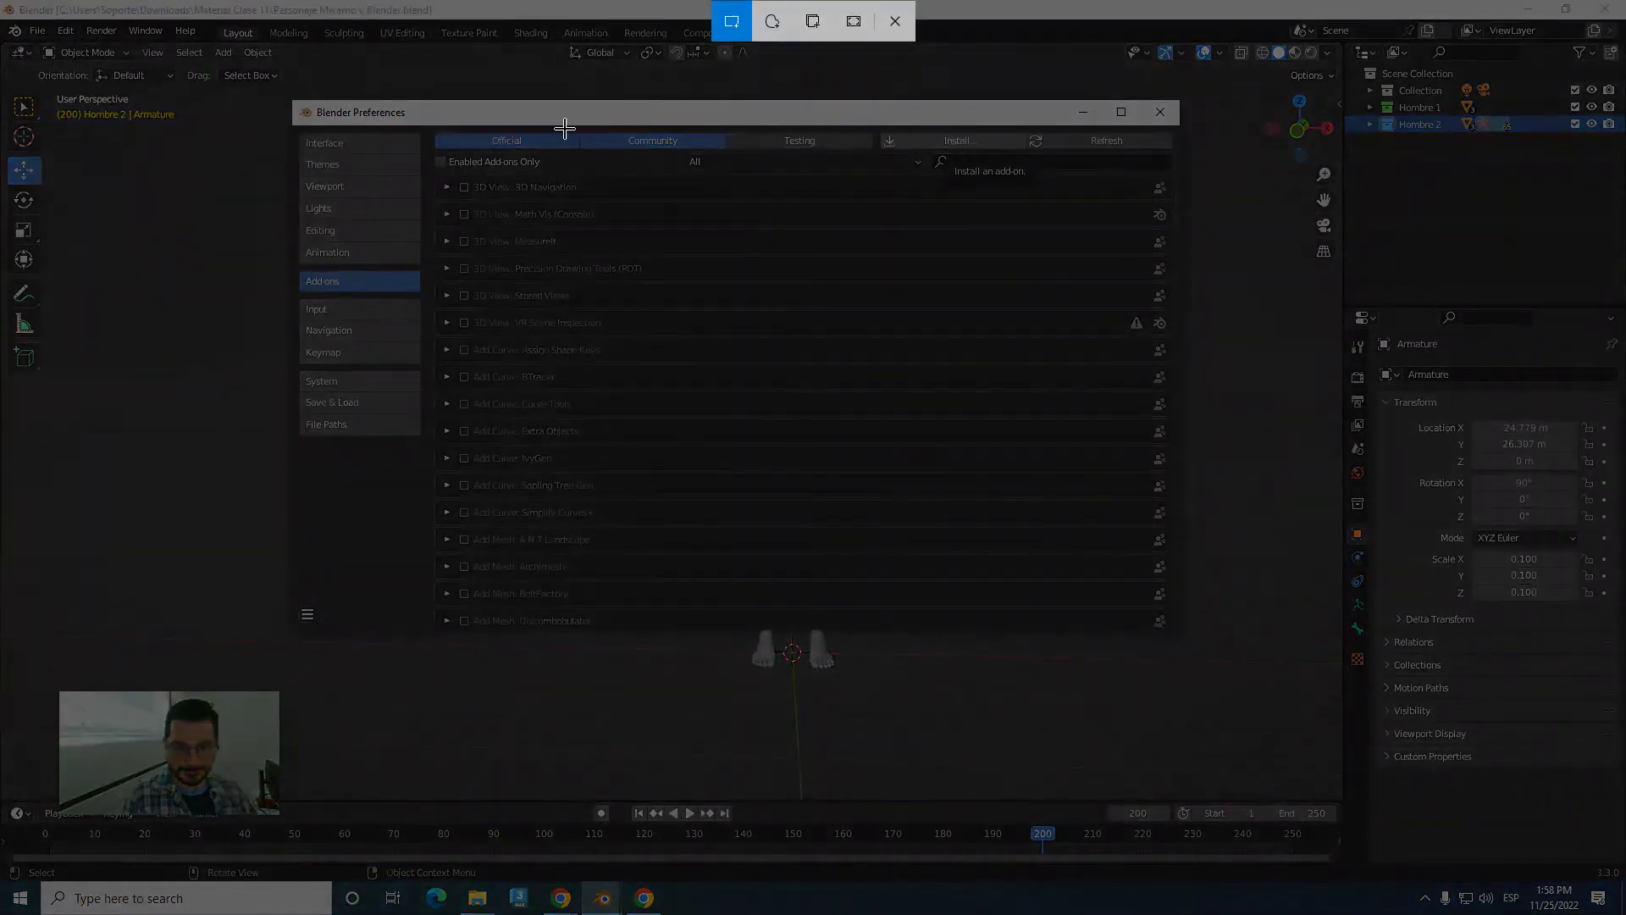
{"action": "left_click_drag", "start_coordinate": [273, 83], "coordinate": [1233, 677]}
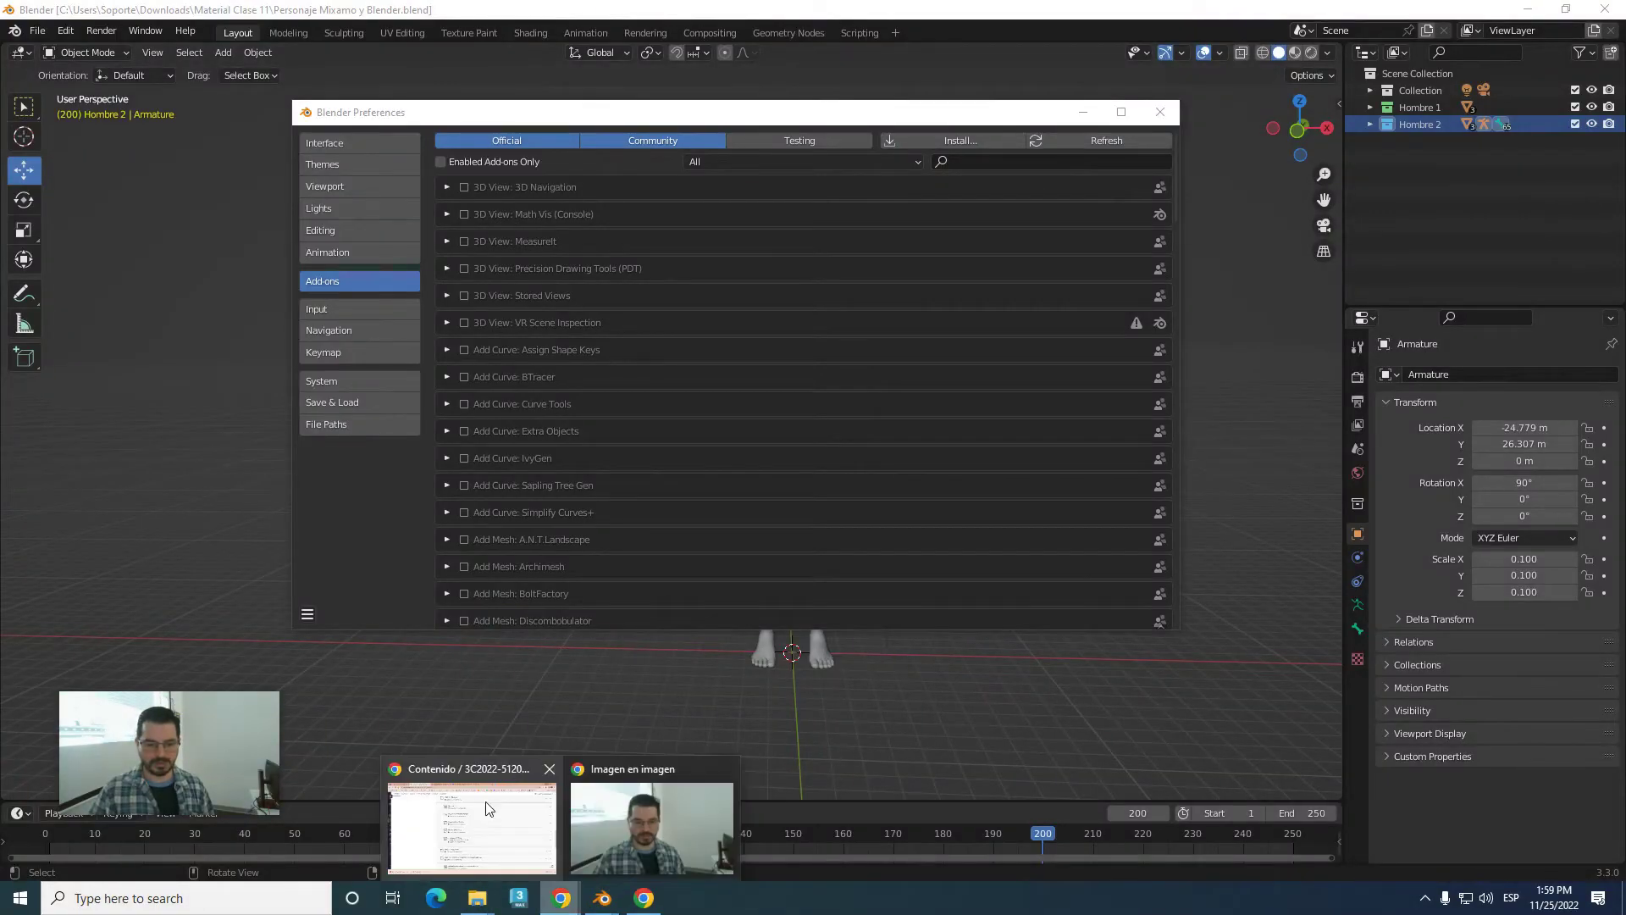
{"action": "left_click", "coordinate": [474, 830]}
{"action": "left_click", "coordinate": [724, 10]}
{"action": "scroll", "coordinate": [802, 526], "scroll_direction": "down", "scroll_amount": 3}
{"action": "scroll", "coordinate": [802, 526], "scroll_direction": "down", "scroll_amount": 2}
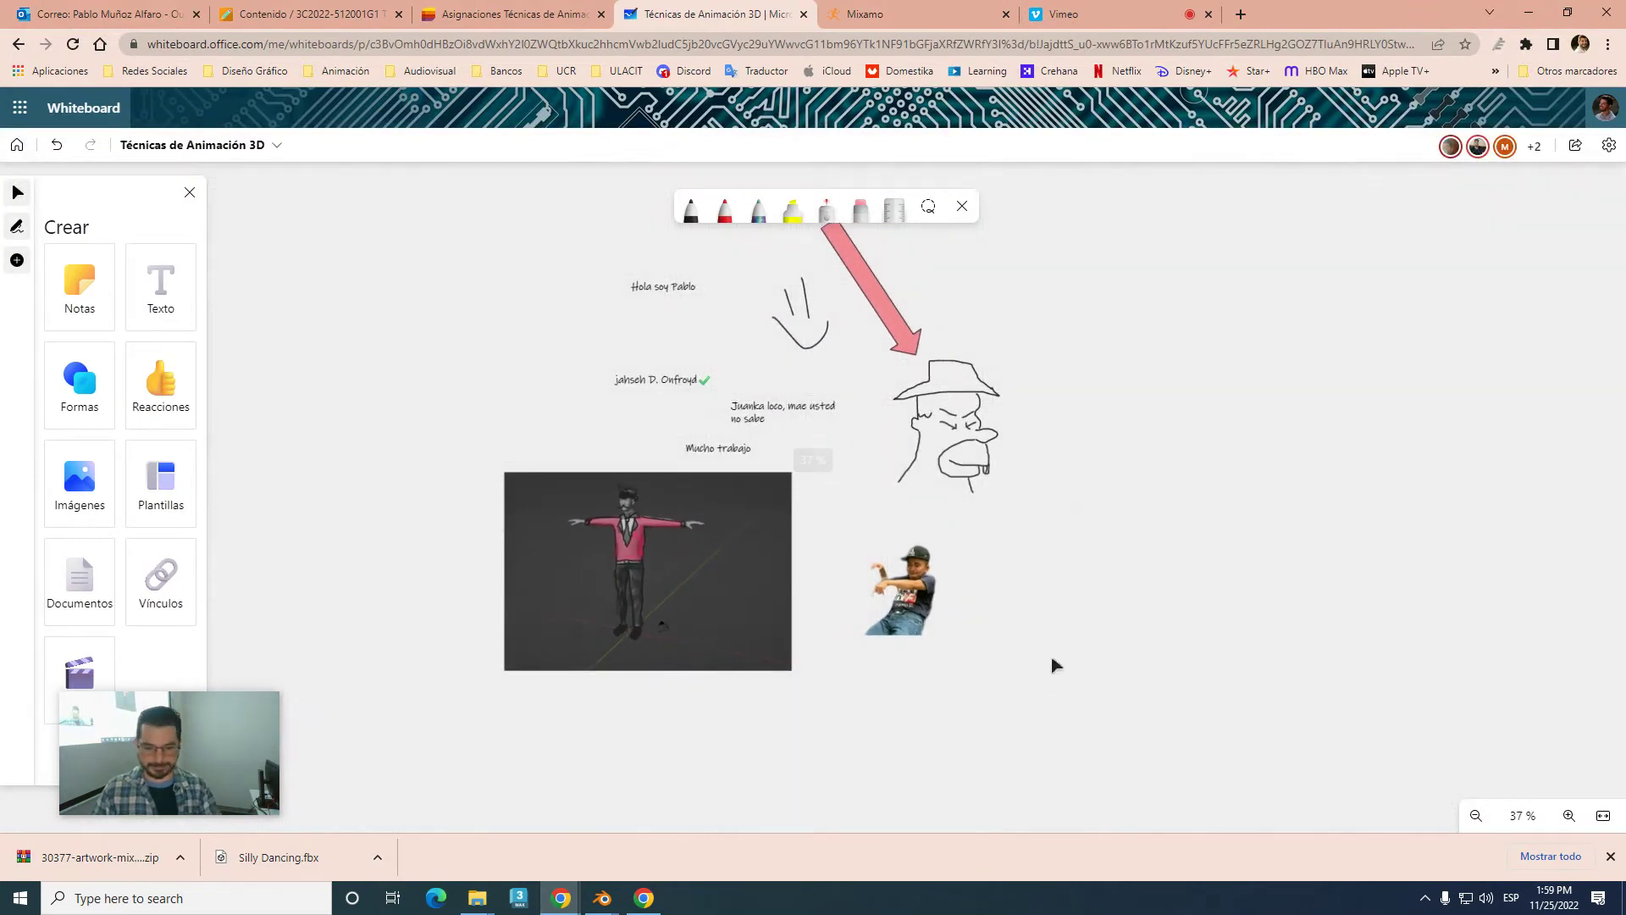
{"action": "left_click_drag", "start_coordinate": [1053, 664], "coordinate": [1107, 251]}
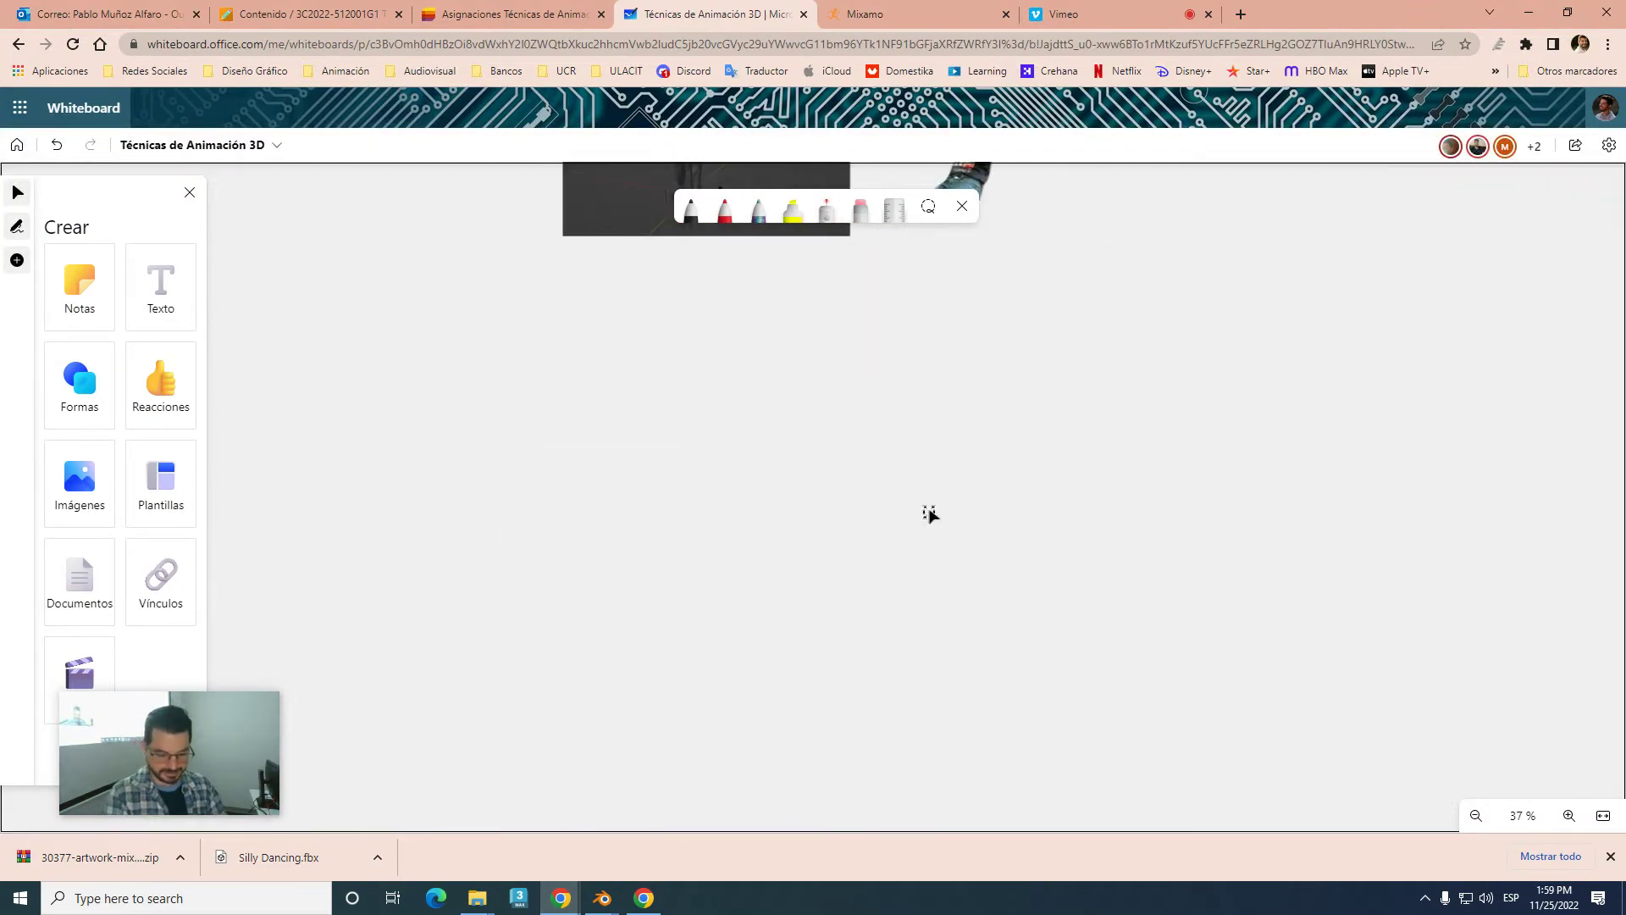
- Paste the Add-ons screenshot below the T-pose render and enlarge it
{"action": "key", "text": "ctrl+v"}
{"action": "left_click_drag", "start_coordinate": [1045, 592], "coordinate": [495, 381]}
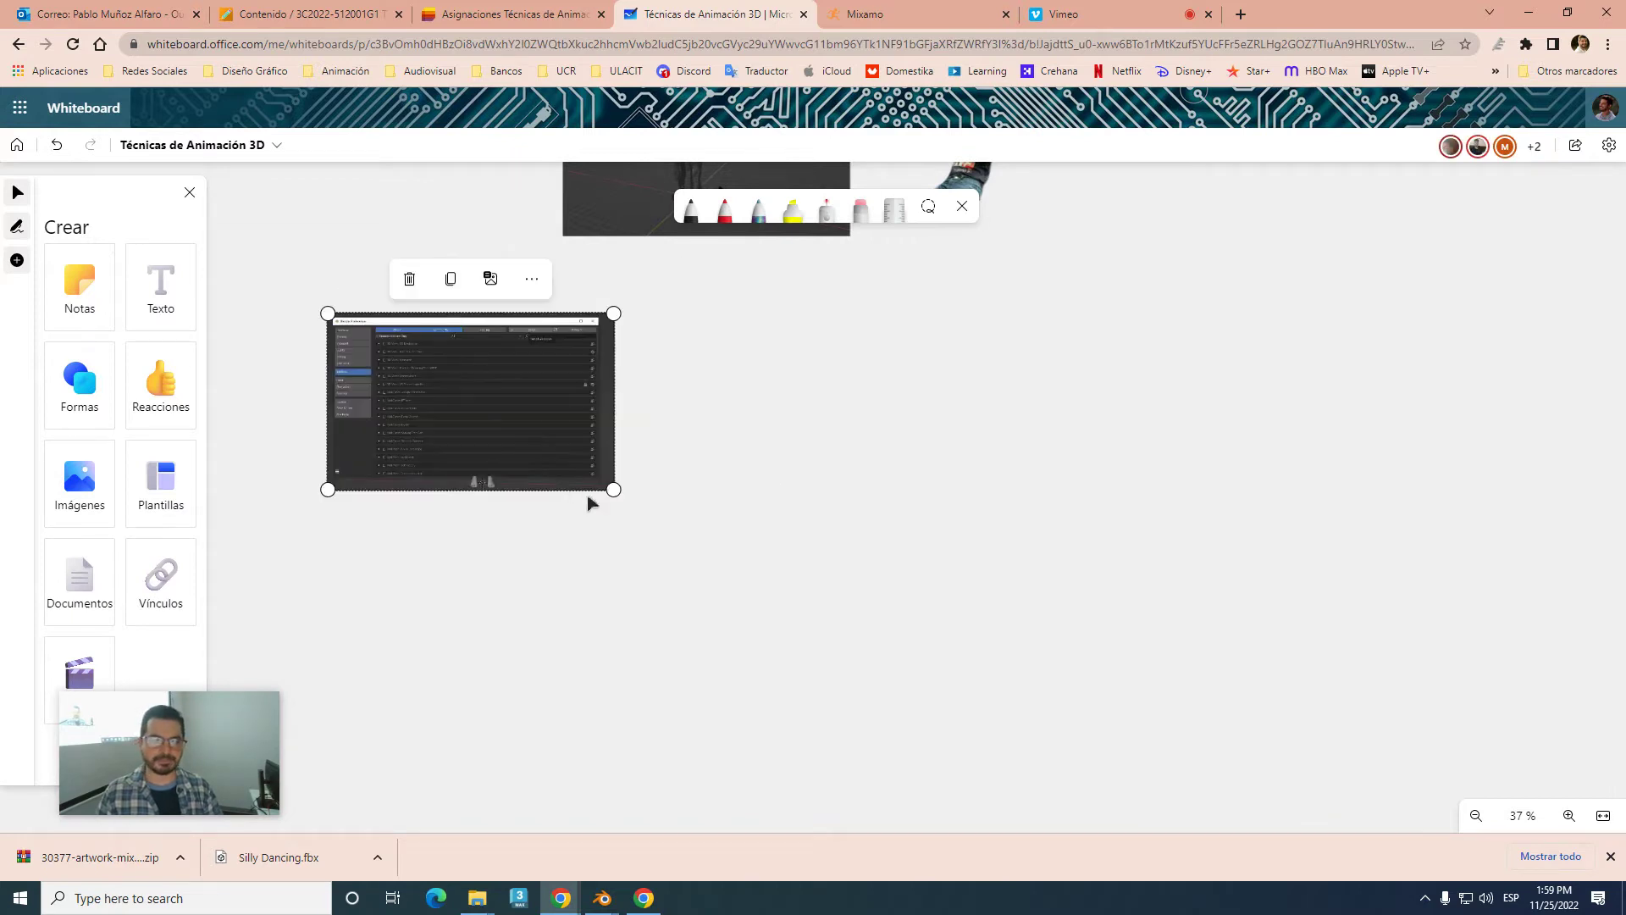
{"action": "left_click_drag", "start_coordinate": [611, 490], "coordinate": [902, 669]}
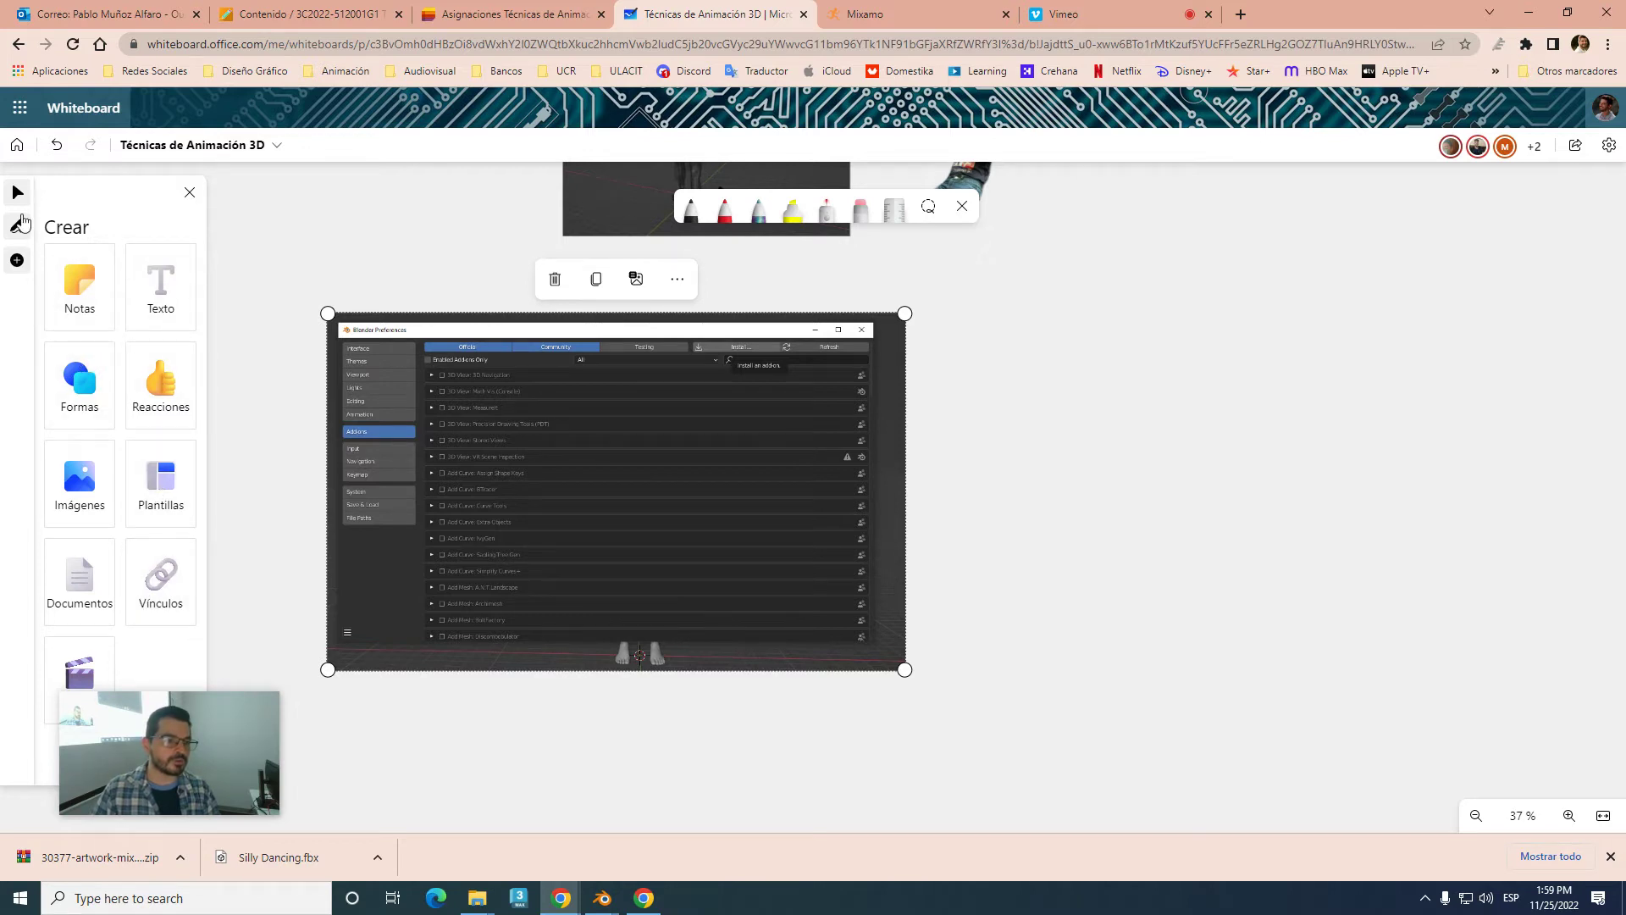
{"action": "left_click", "coordinate": [19, 233]}
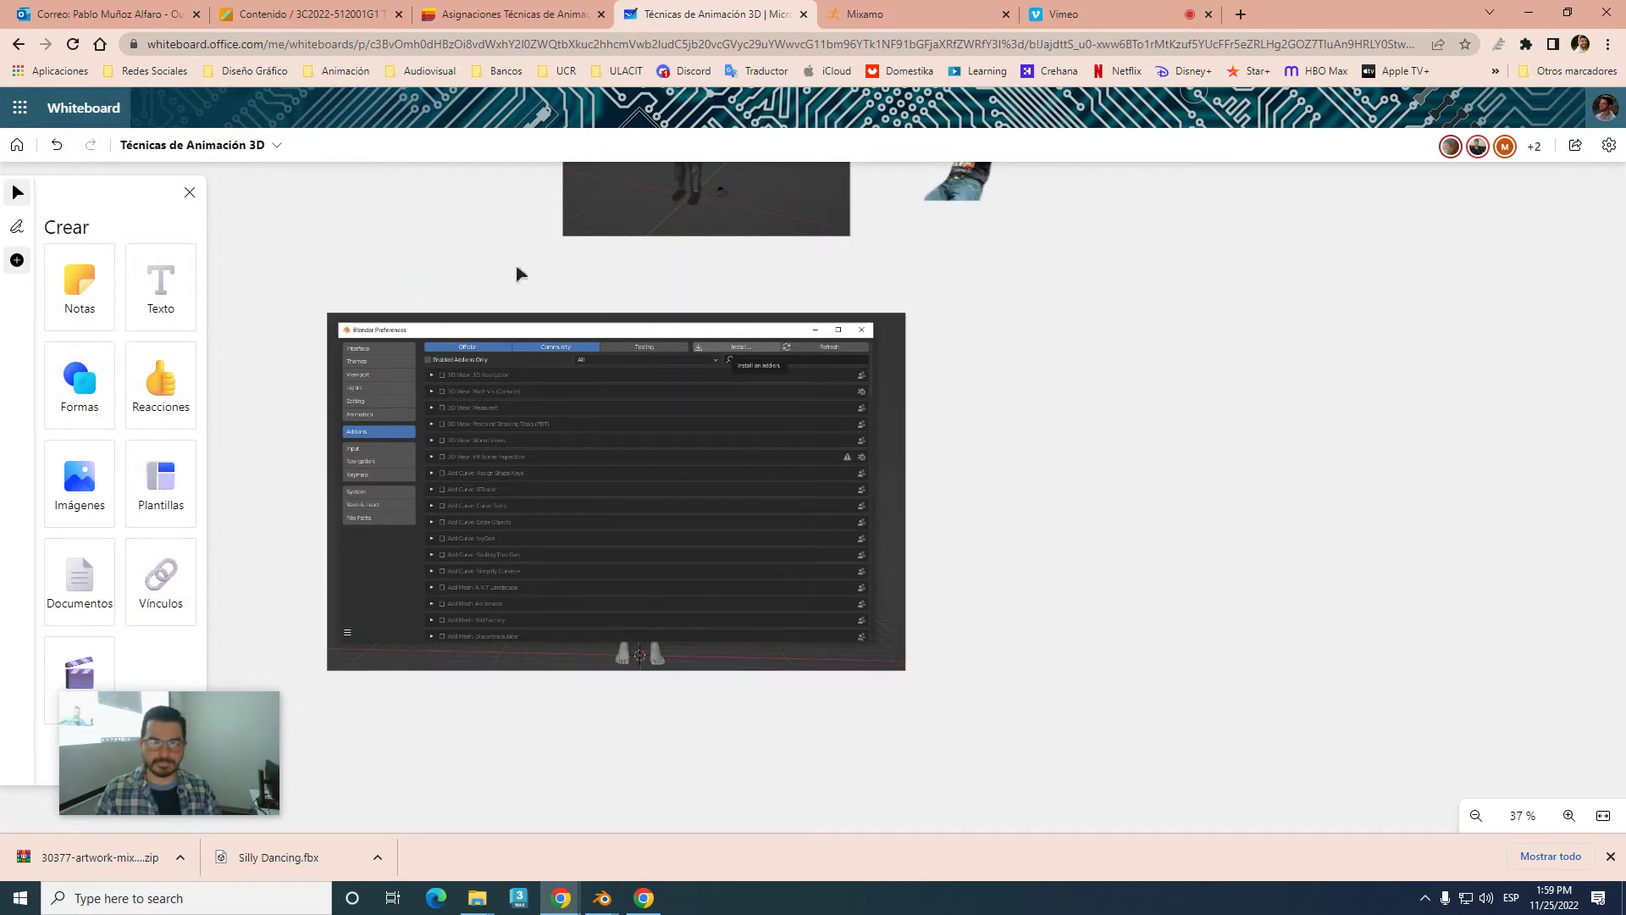
{"action": "scroll", "coordinate": [770, 393], "scroll_direction": "up", "scroll_amount": 3, "text": "ctrl"}
{"action": "scroll", "coordinate": [771, 393], "scroll_direction": "down", "scroll_amount": 2, "text": "ctrl"}
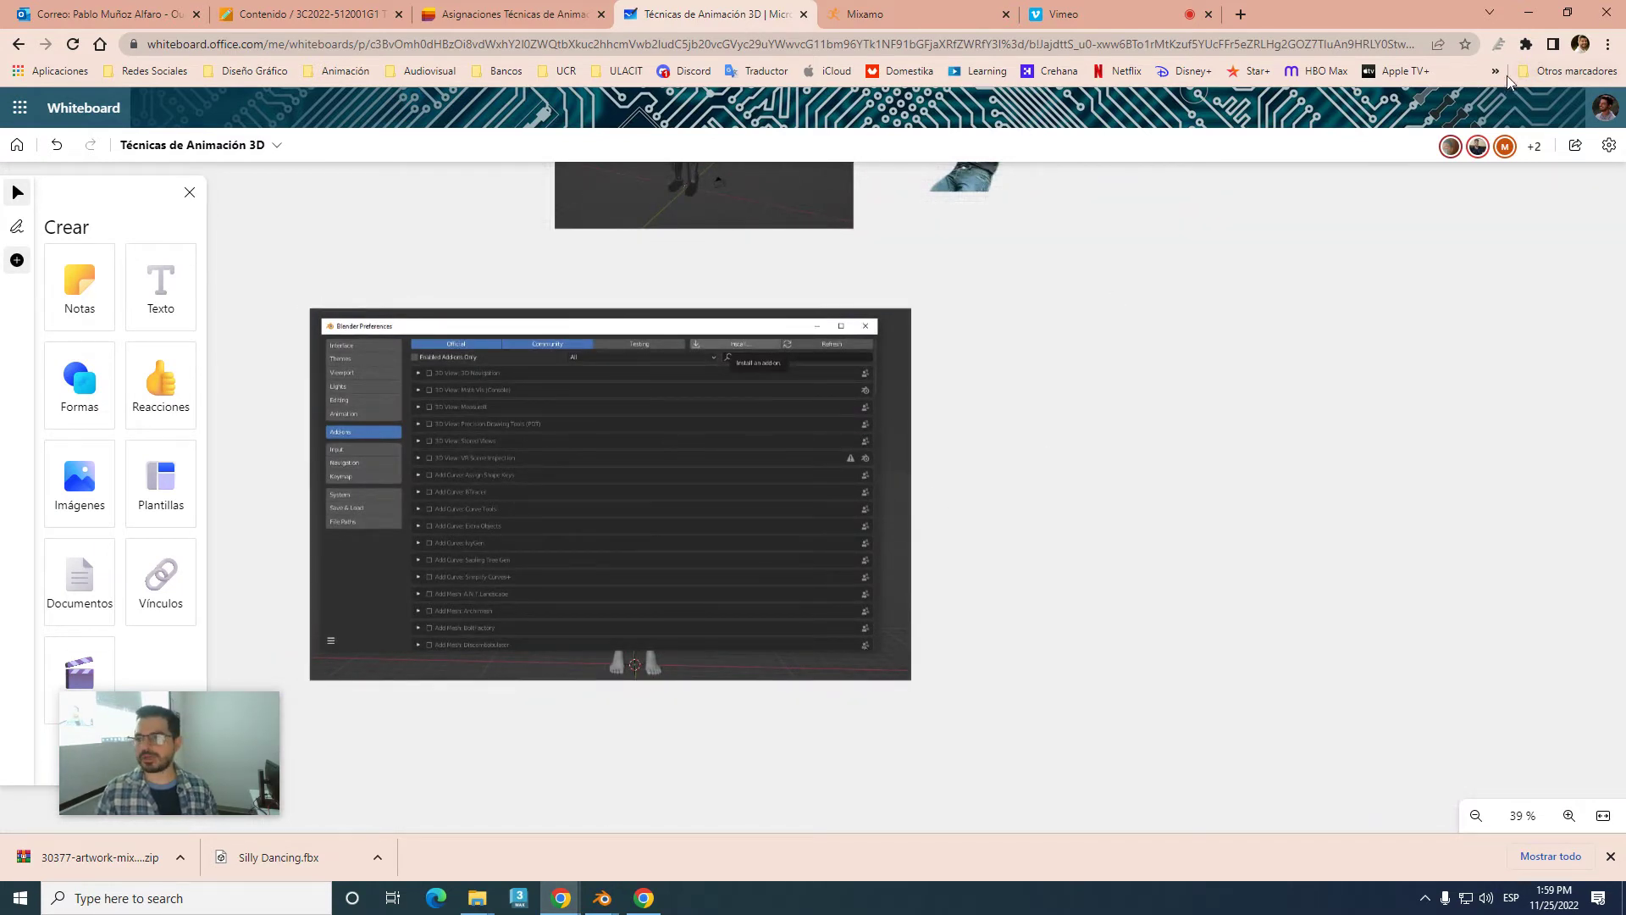
{"action": "scroll", "coordinate": [1135, 348], "scroll_direction": "up", "scroll_amount": 1, "text": "ctrl"}
{"action": "scroll", "coordinate": [991, 381], "scroll_direction": "down", "scroll_amount": 1, "text": "ctrl"}
{"action": "scroll", "coordinate": [1183, 383], "scroll_direction": "up", "scroll_amount": 2, "text": "ctrl"}
{"action": "scroll", "coordinate": [1183, 384], "scroll_direction": "down", "scroll_amount": 1, "text": "ctrl"}
{"action": "scroll", "coordinate": [1278, 765], "scroll_direction": "up", "scroll_amount": 5}
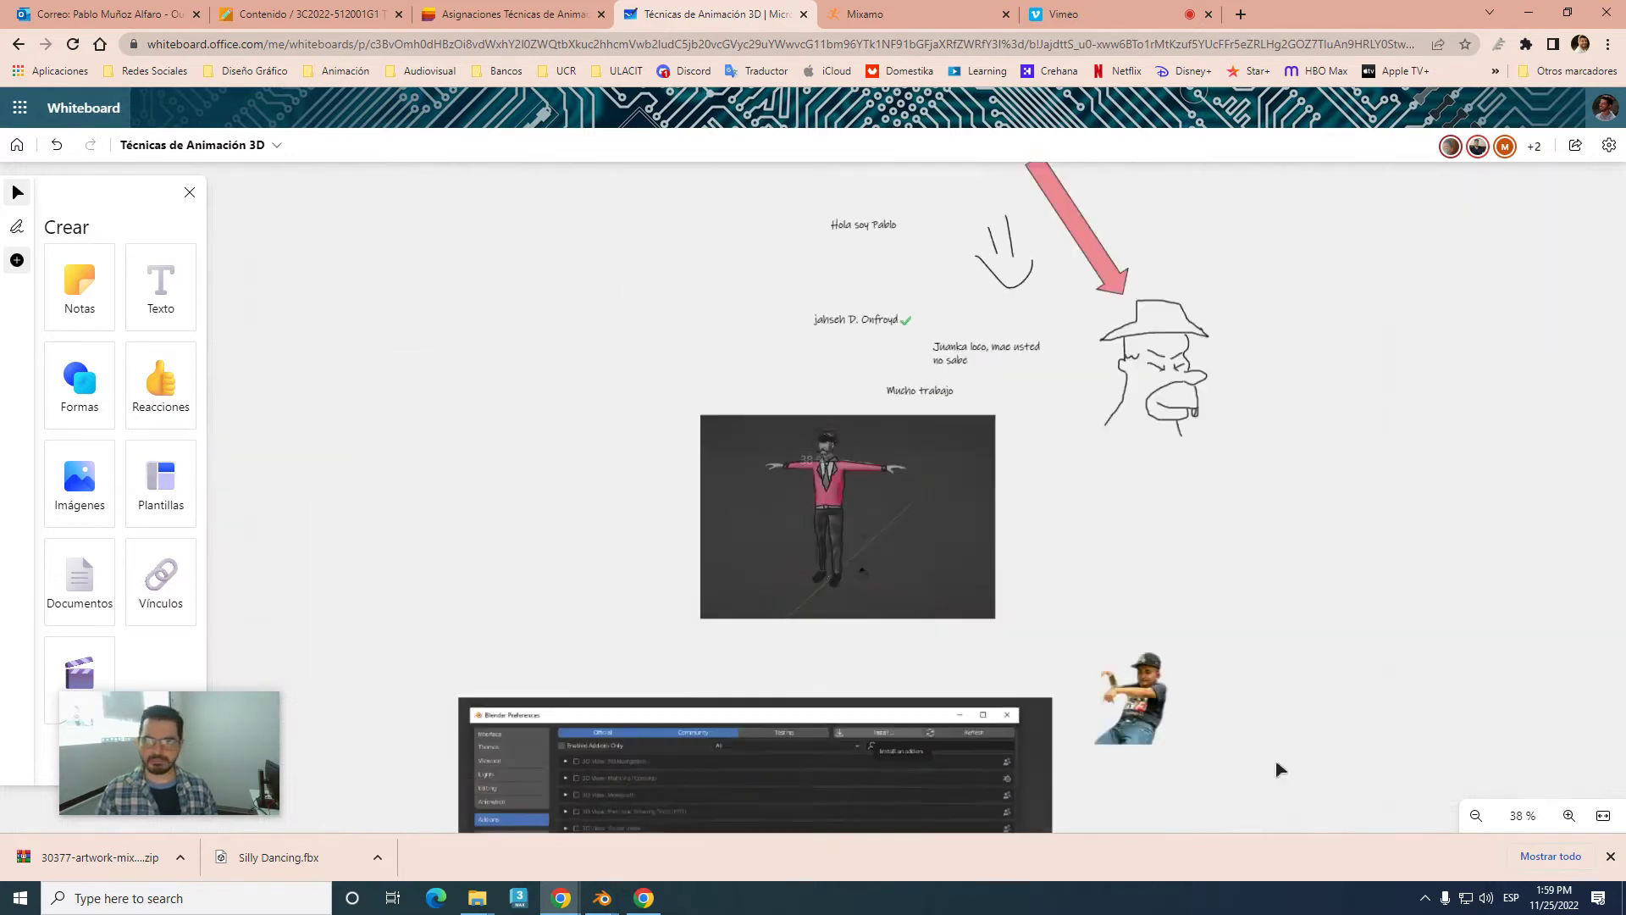
{"action": "scroll", "coordinate": [1293, 389], "scroll_direction": "up", "scroll_amount": 2}
{"action": "scroll", "coordinate": [1293, 389], "scroll_direction": "up", "scroll_amount": 5}
{"action": "scroll", "coordinate": [1187, 828], "scroll_direction": "up", "scroll_amount": 3}
{"action": "scroll", "coordinate": [1143, 584], "scroll_direction": "down", "scroll_amount": 7}
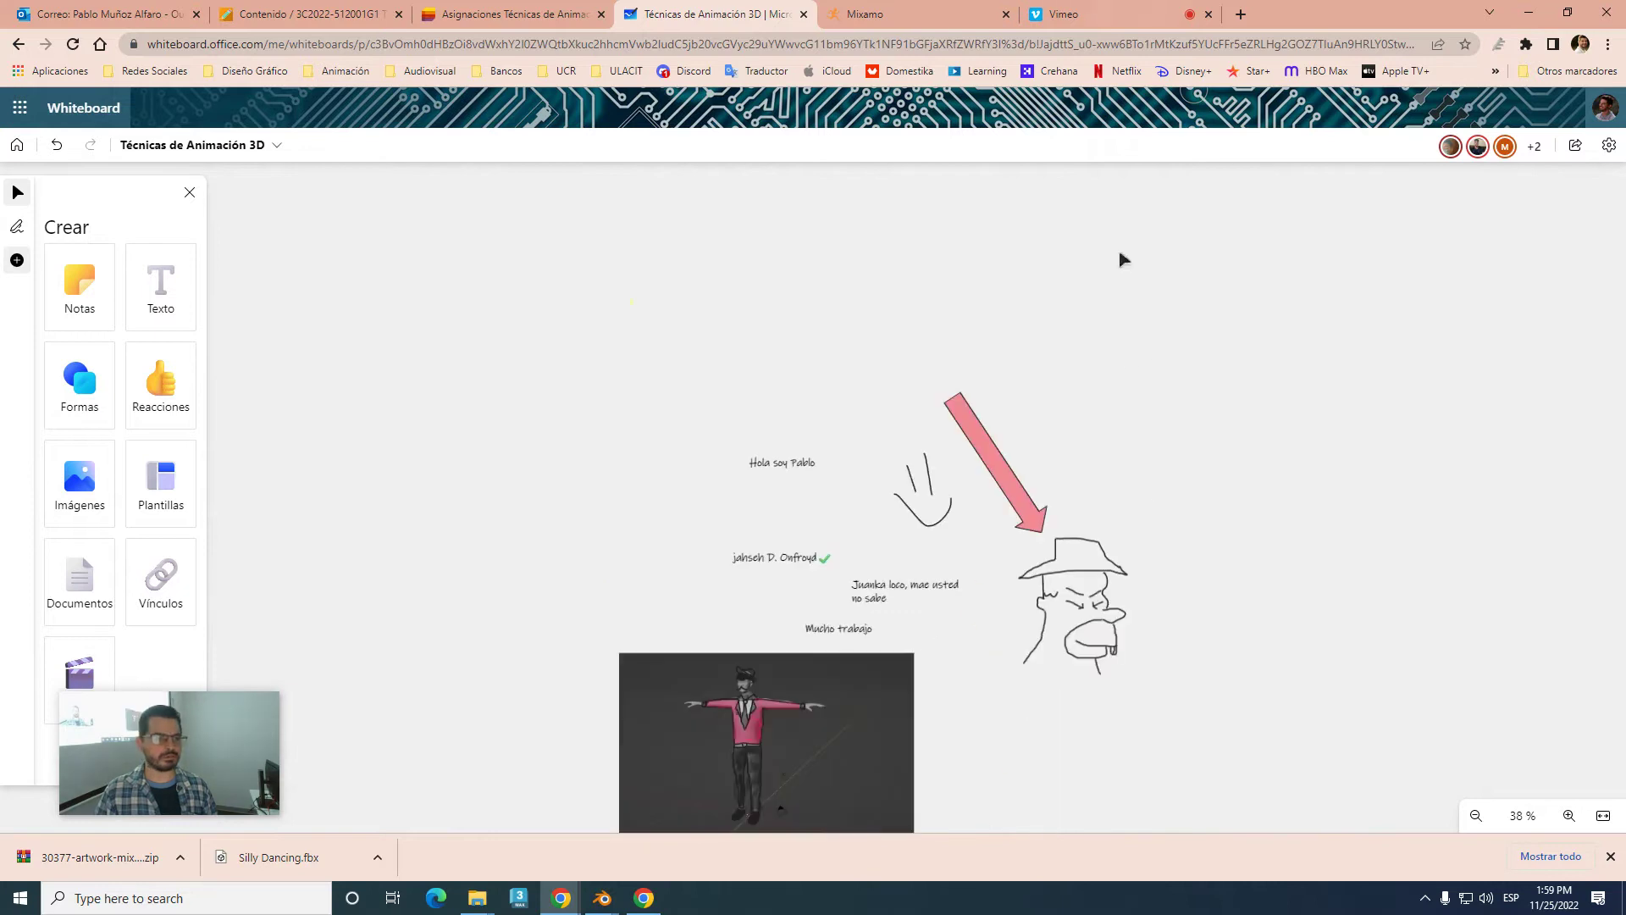
{"action": "scroll", "coordinate": [1125, 257], "scroll_direction": "down", "scroll_amount": 3}
{"action": "scroll", "coordinate": [1224, 388], "scroll_direction": "down", "scroll_amount": 4}
{"action": "scroll", "coordinate": [1259, 246], "scroll_direction": "down", "scroll_amount": 2}
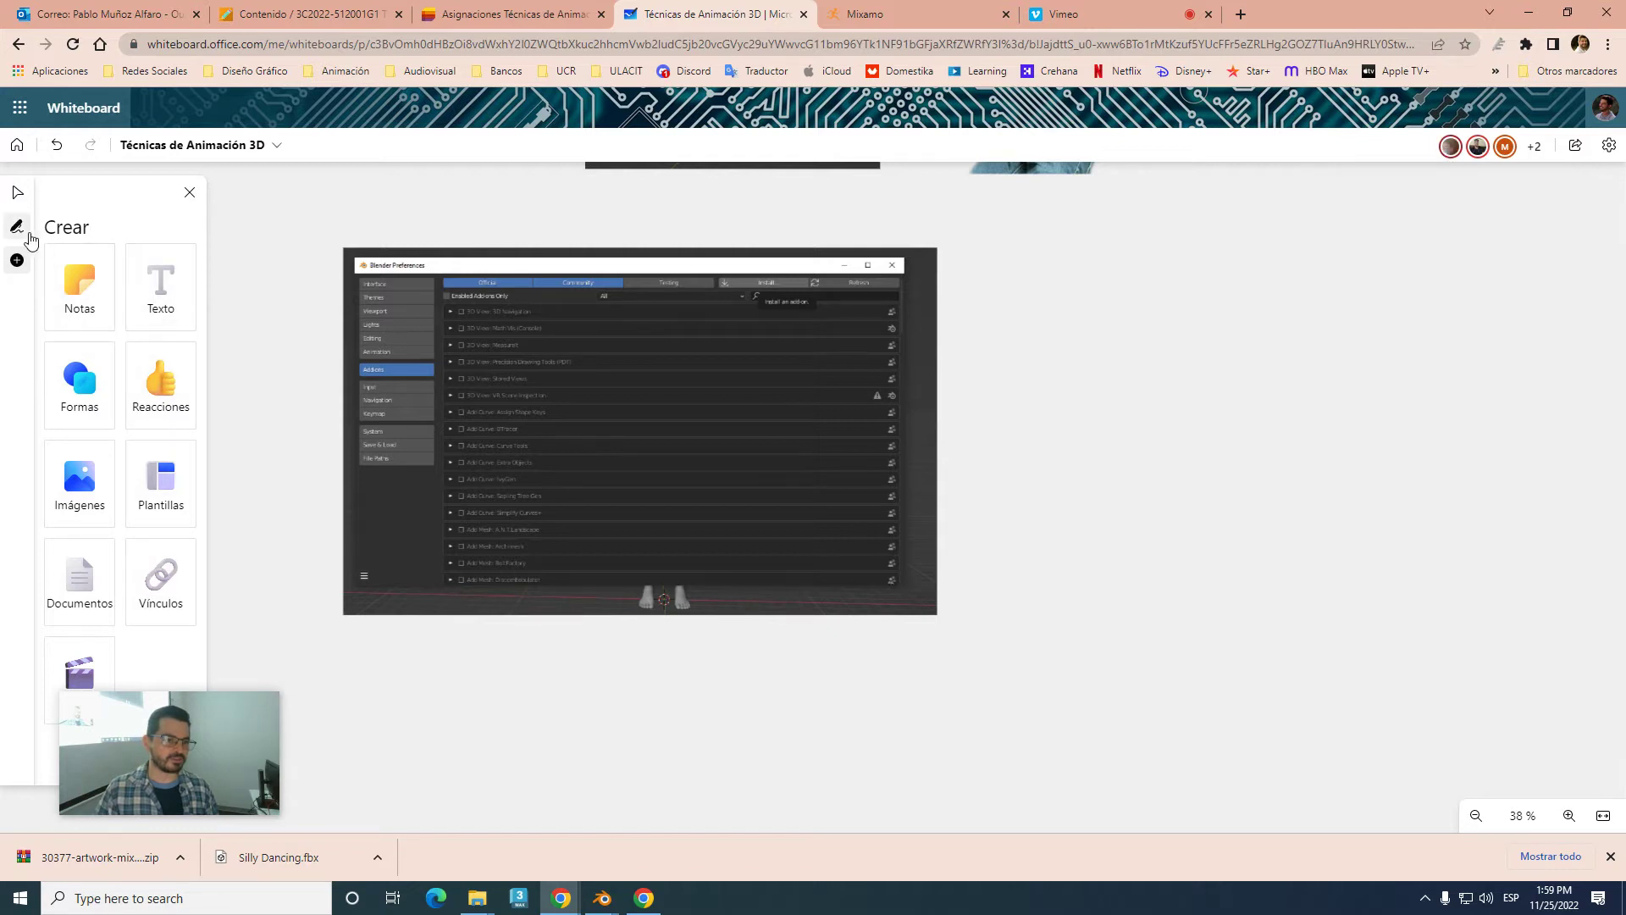
- Mark the screenshot with the red pen, drawing a line from Install to the dancer
{"action": "left_click", "coordinate": [18, 226]}
{"action": "left_click", "coordinate": [18, 193]}
{"action": "left_click", "coordinate": [726, 216]}
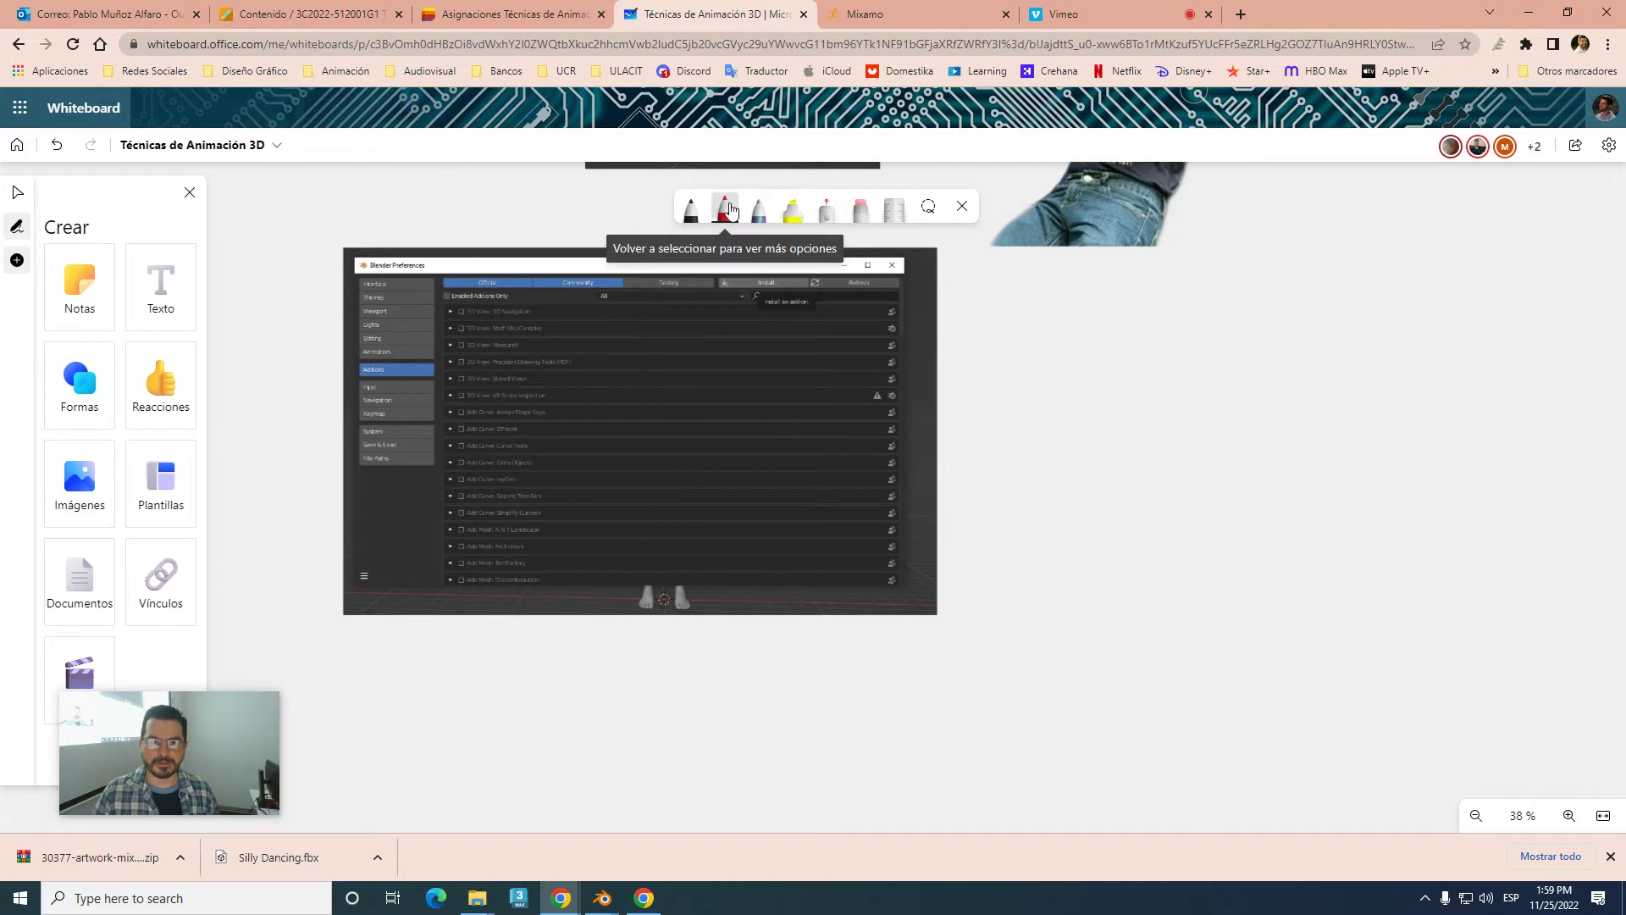
{"action": "left_click", "coordinate": [724, 218]}
{"action": "left_click", "coordinate": [854, 364]}
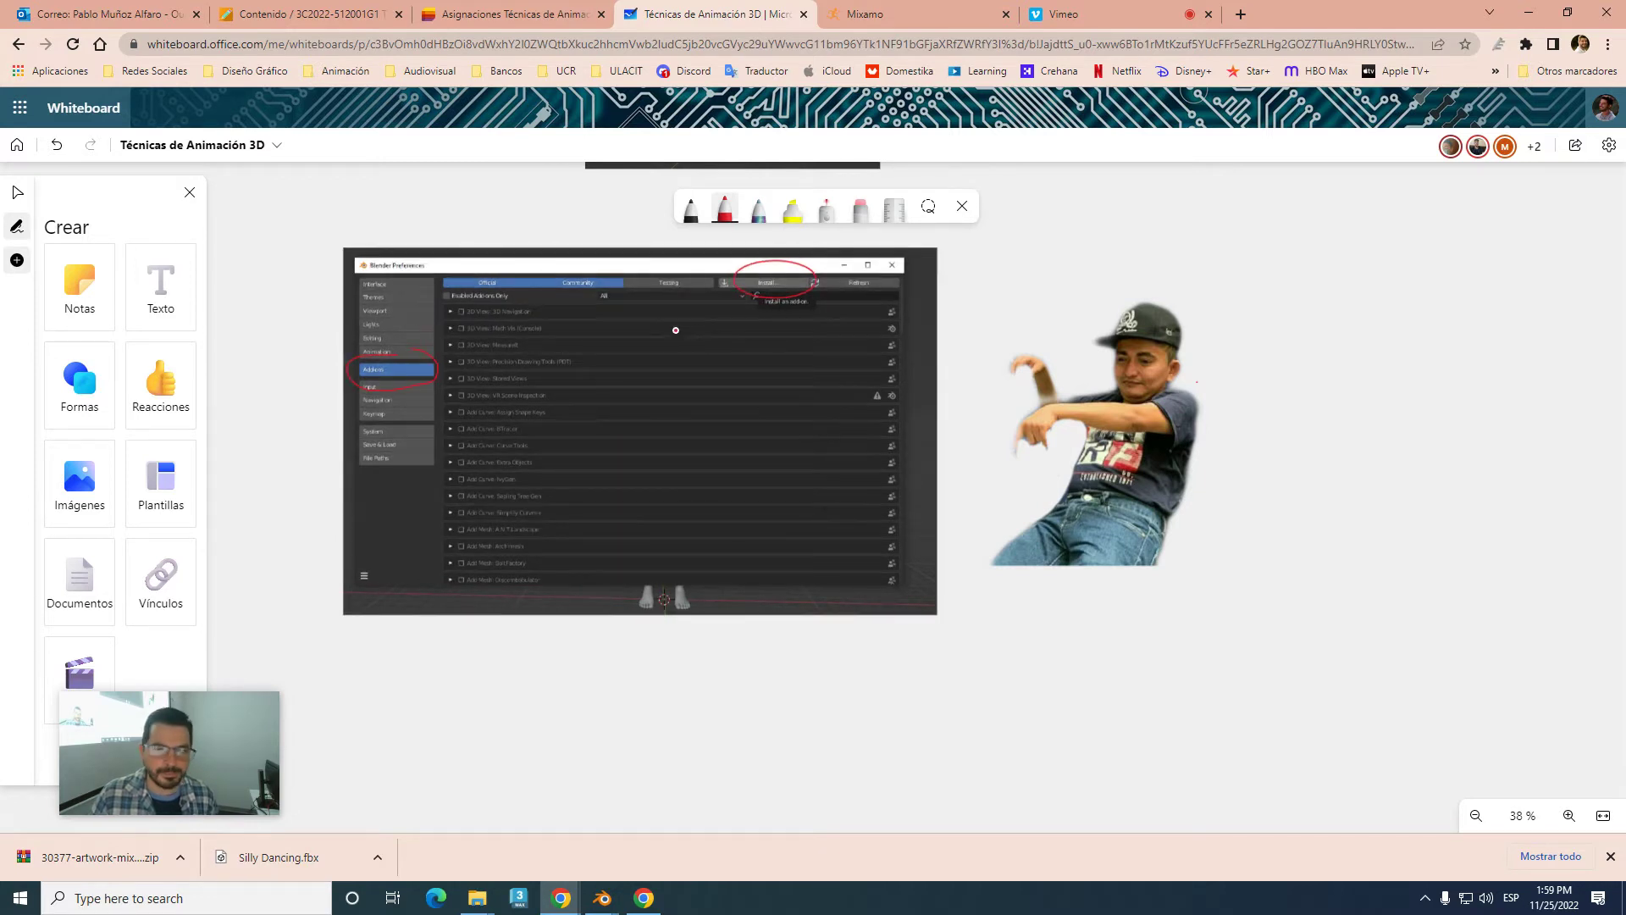
{"action": "left_click_drag", "start_coordinate": [803, 282], "coordinate": [1125, 294]}
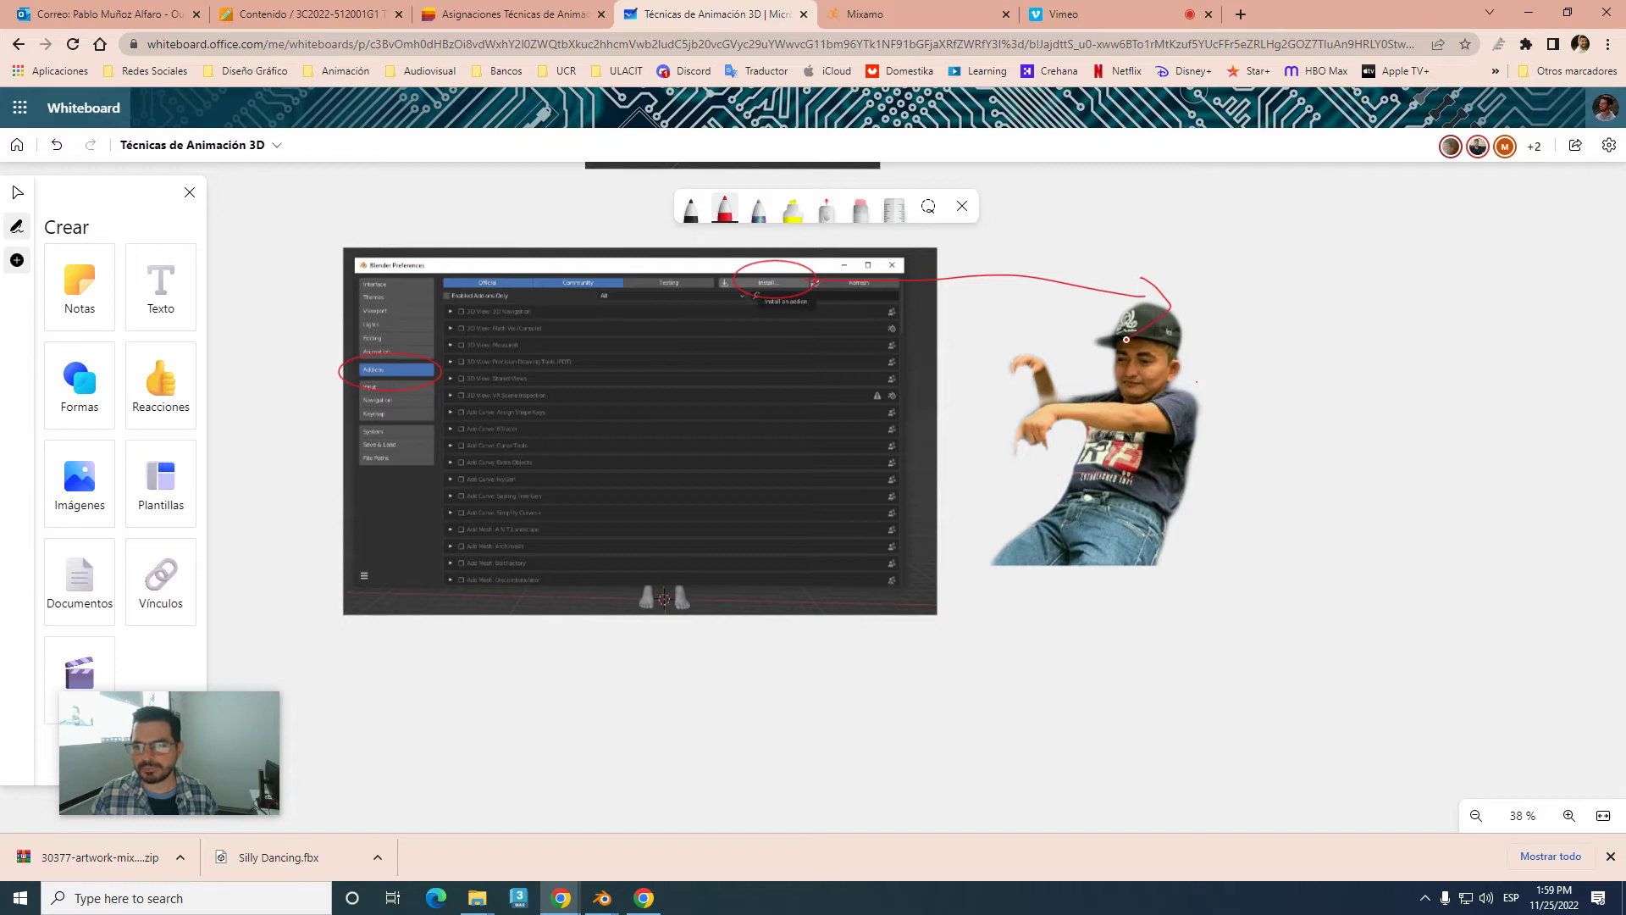
- Move the dancer image further to the right
{"action": "left_click", "coordinate": [17, 192]}
{"action": "left_click", "coordinate": [1162, 482]}
{"action": "mouse_move", "coordinate": [1162, 481]}
{"action": "left_mouse_down"}
{"action": "mouse_move", "coordinate": [1298, 449]}
{"action": "mouse_move", "coordinate": [1288, 423]}
{"action": "left_mouse_up"}
{"action": "left_click", "coordinate": [1423, 733]}
- Add a text note 'Instalar Addon de Mixamo' beside the dancer
{"action": "left_click", "coordinate": [133, 298]}
{"action": "left_click", "coordinate": [1396, 286]}
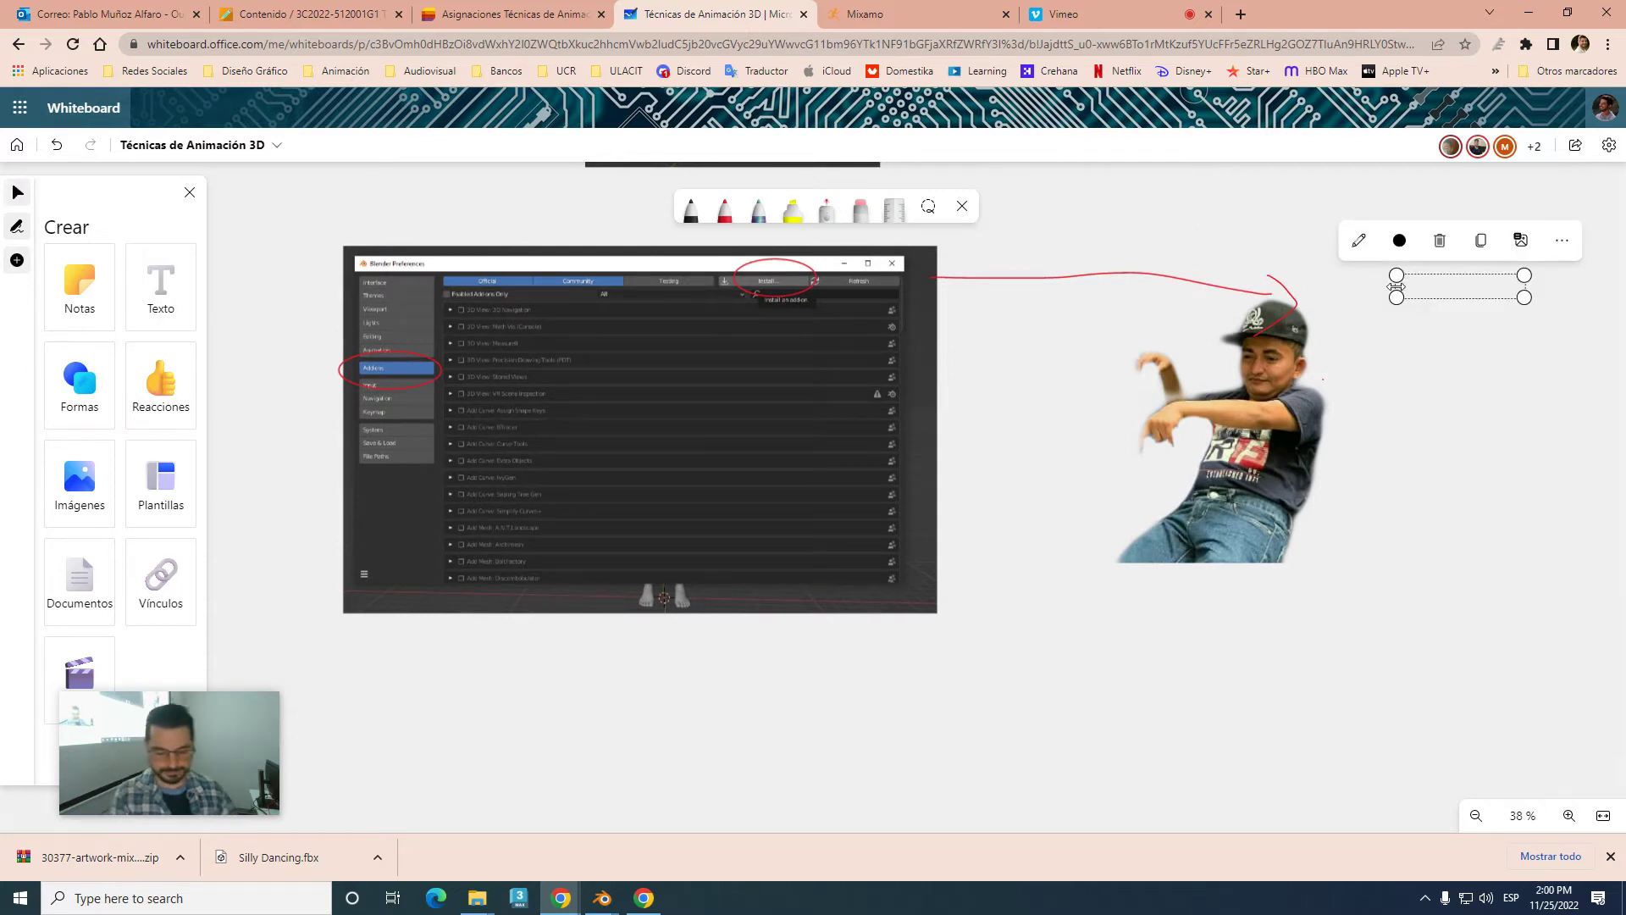
{"action": "type", "text": "Instalar Addon de Mixamo"}
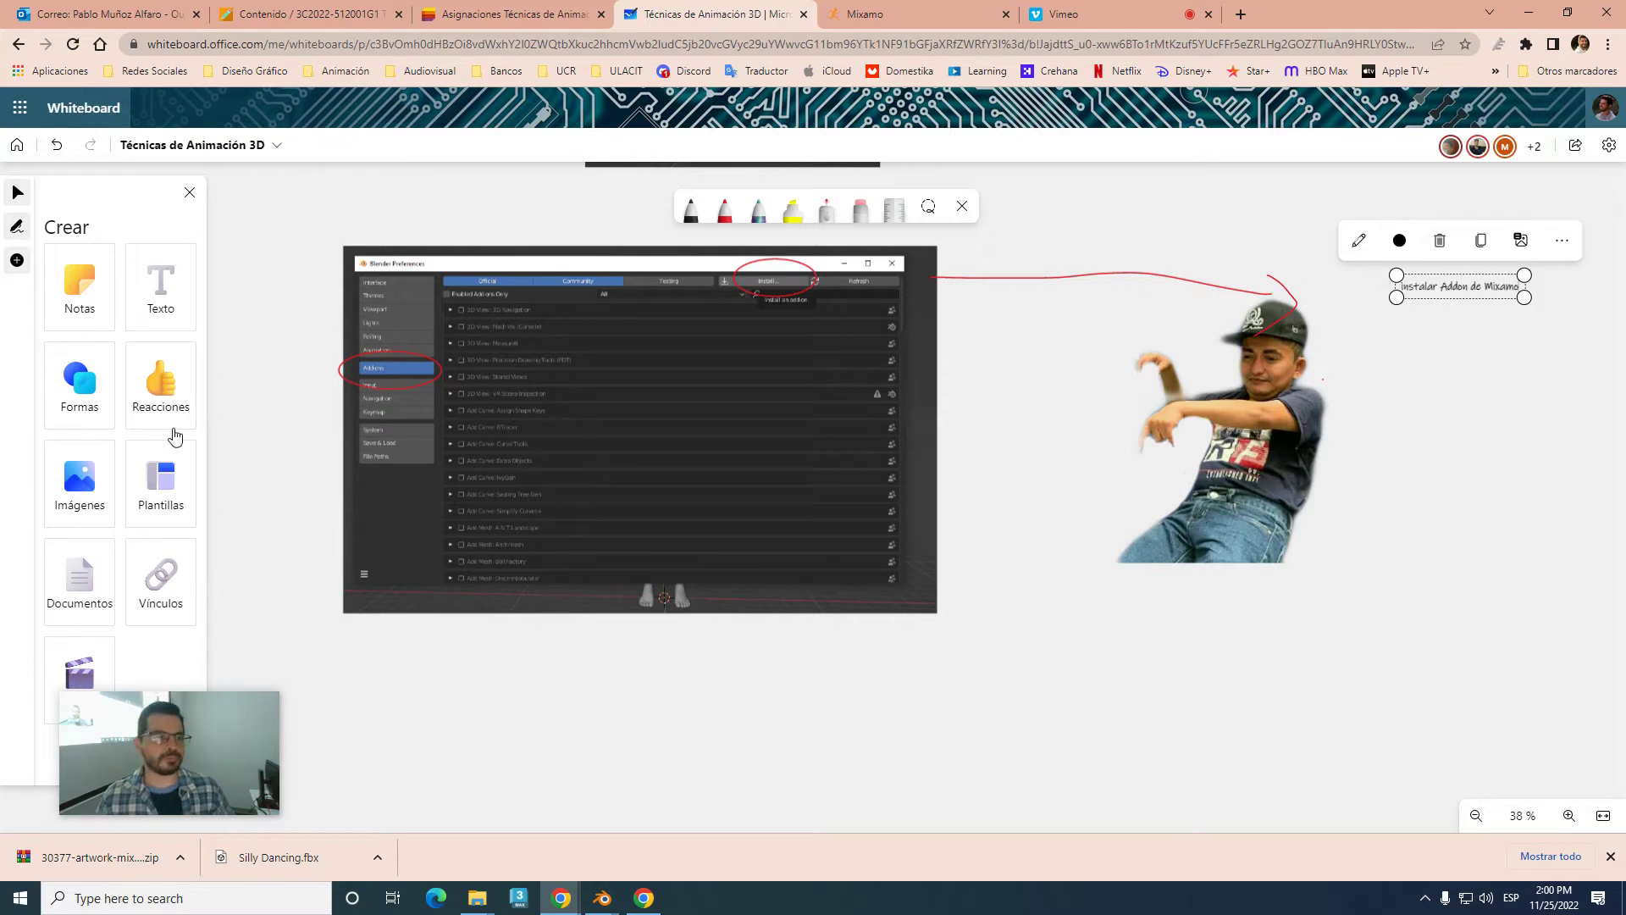
{"action": "left_click", "coordinate": [1542, 576]}
{"action": "left_click_drag", "start_coordinate": [1441, 282], "coordinate": [1389, 283]}
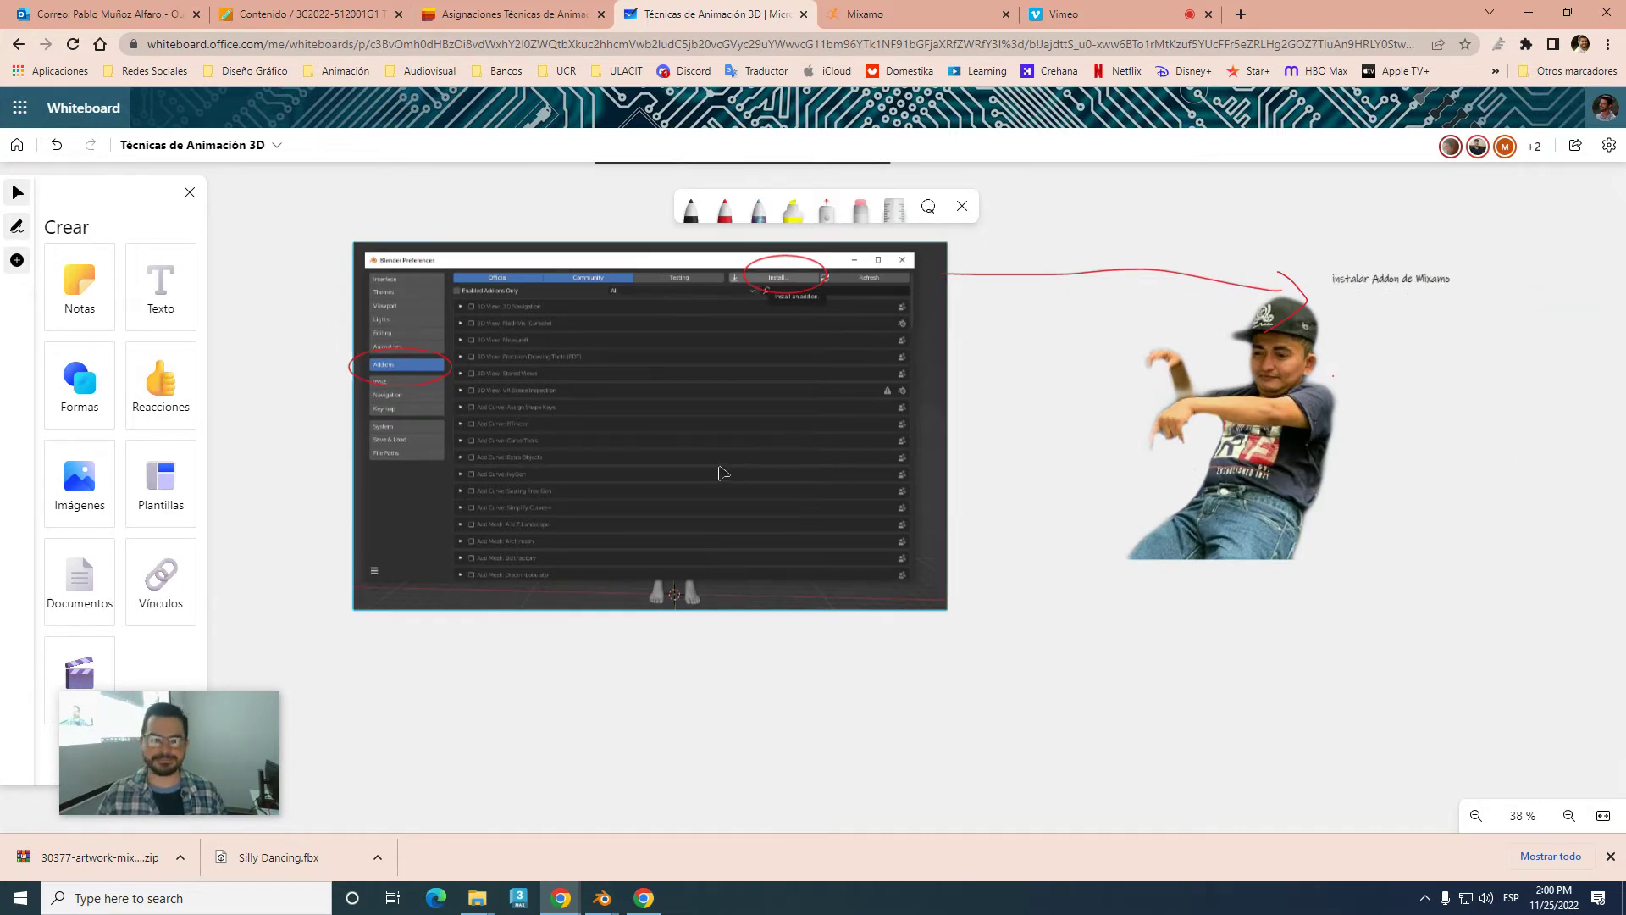
- Install the add-on from Downloads/30377-artwork-mixamo_rig.zip in Blender Preferences
{"action": "left_click", "coordinate": [1529, 14]}
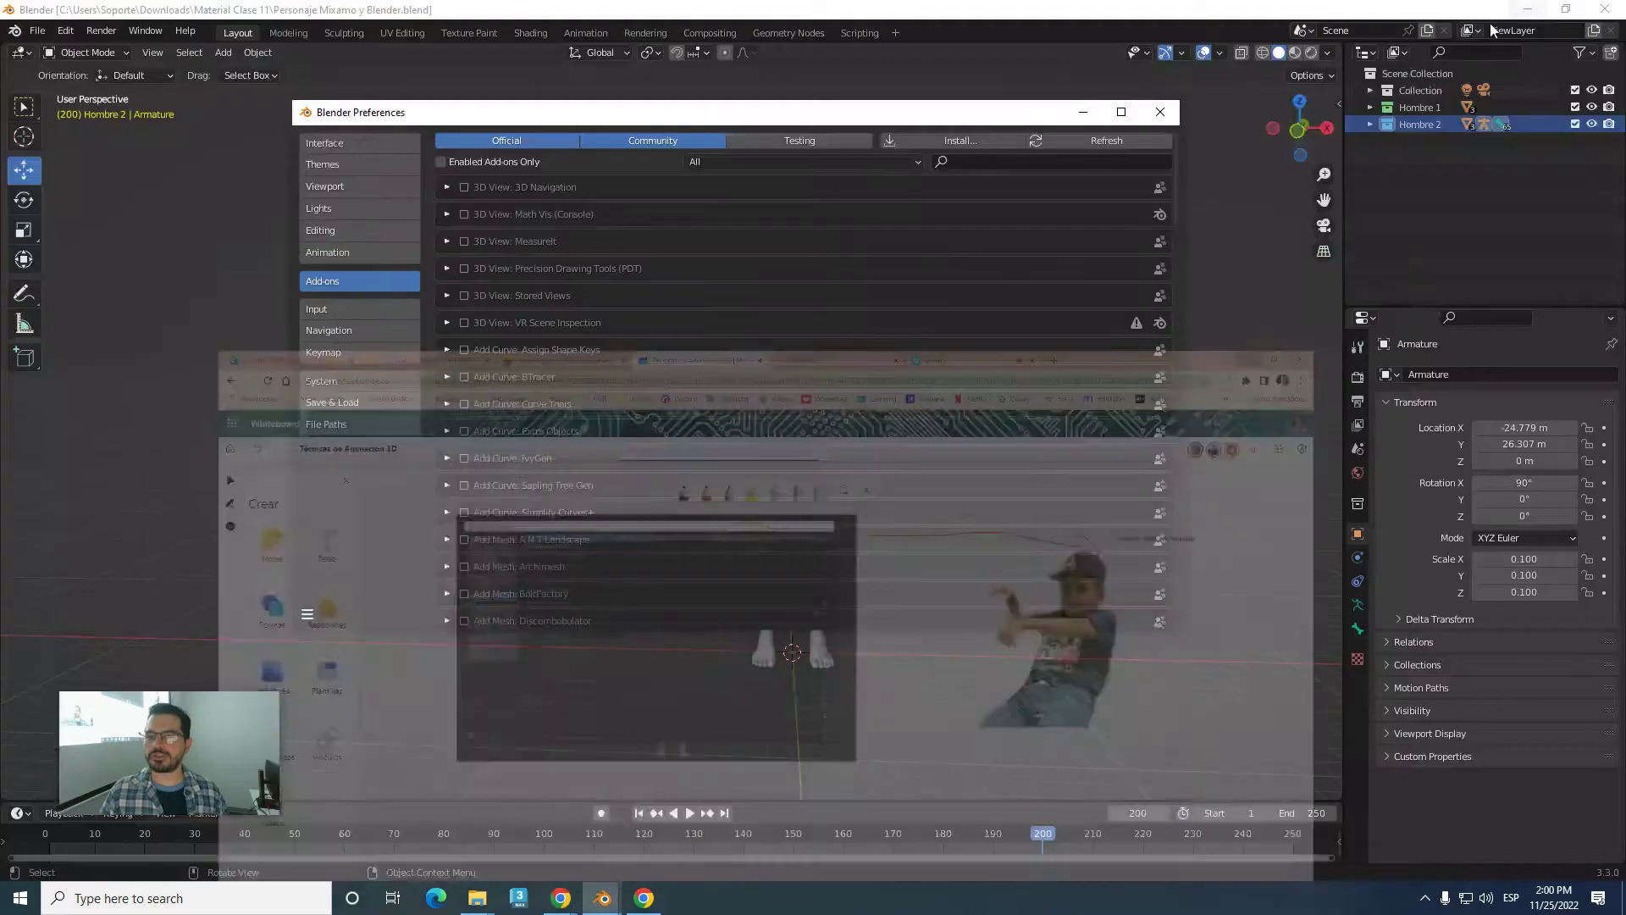
{"action": "left_click", "coordinate": [968, 140]}
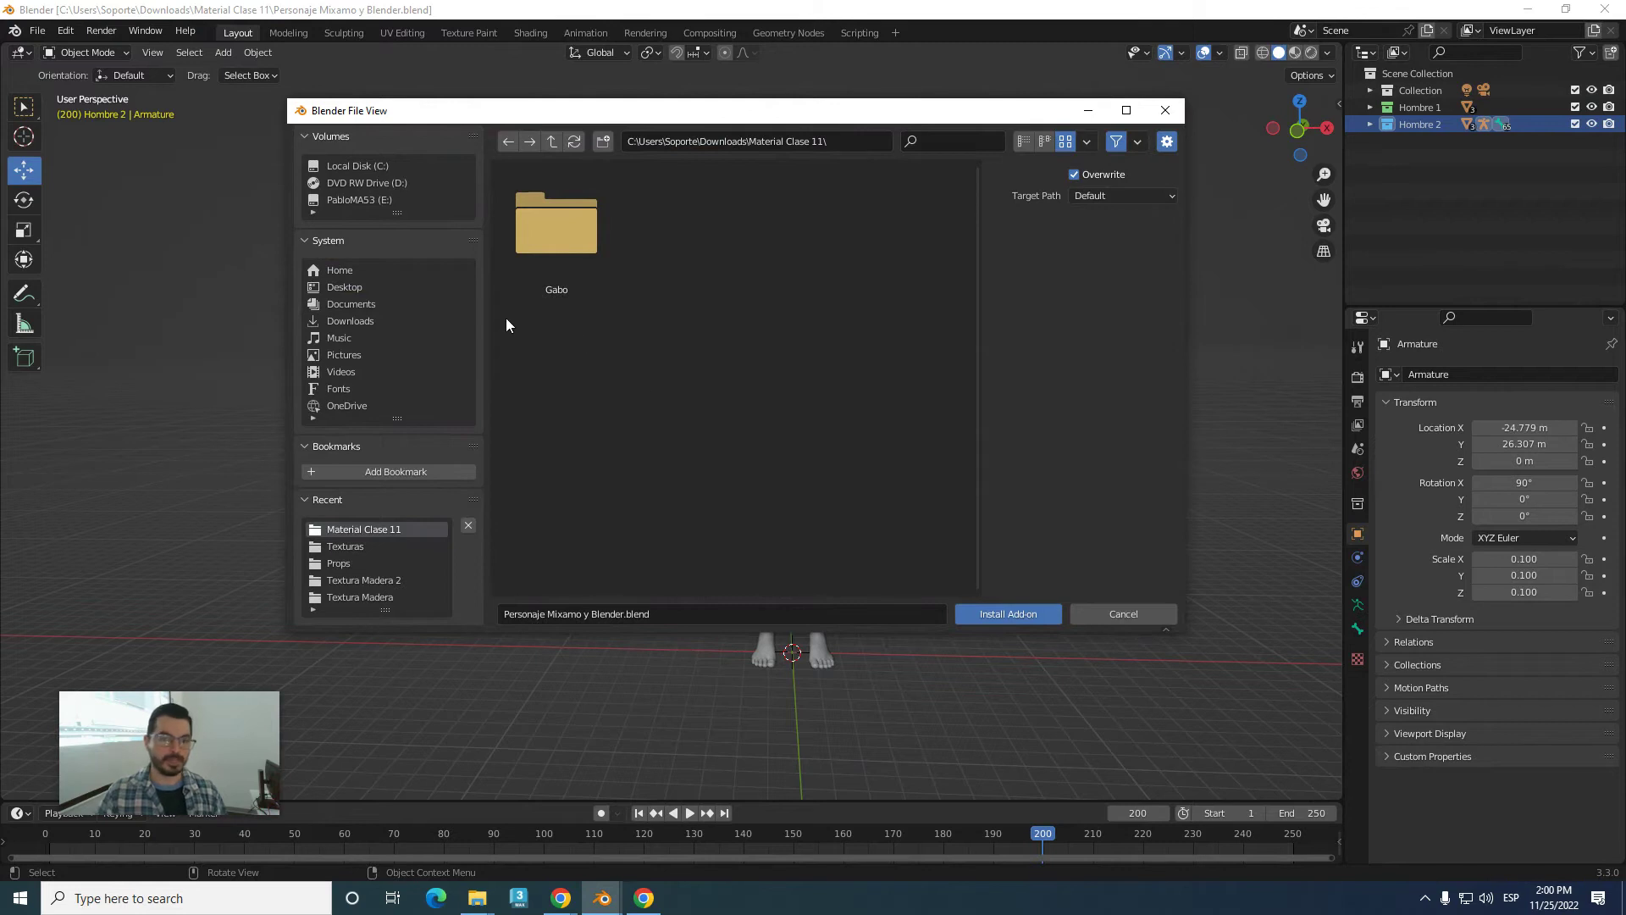
{"action": "left_click", "coordinate": [353, 323]}
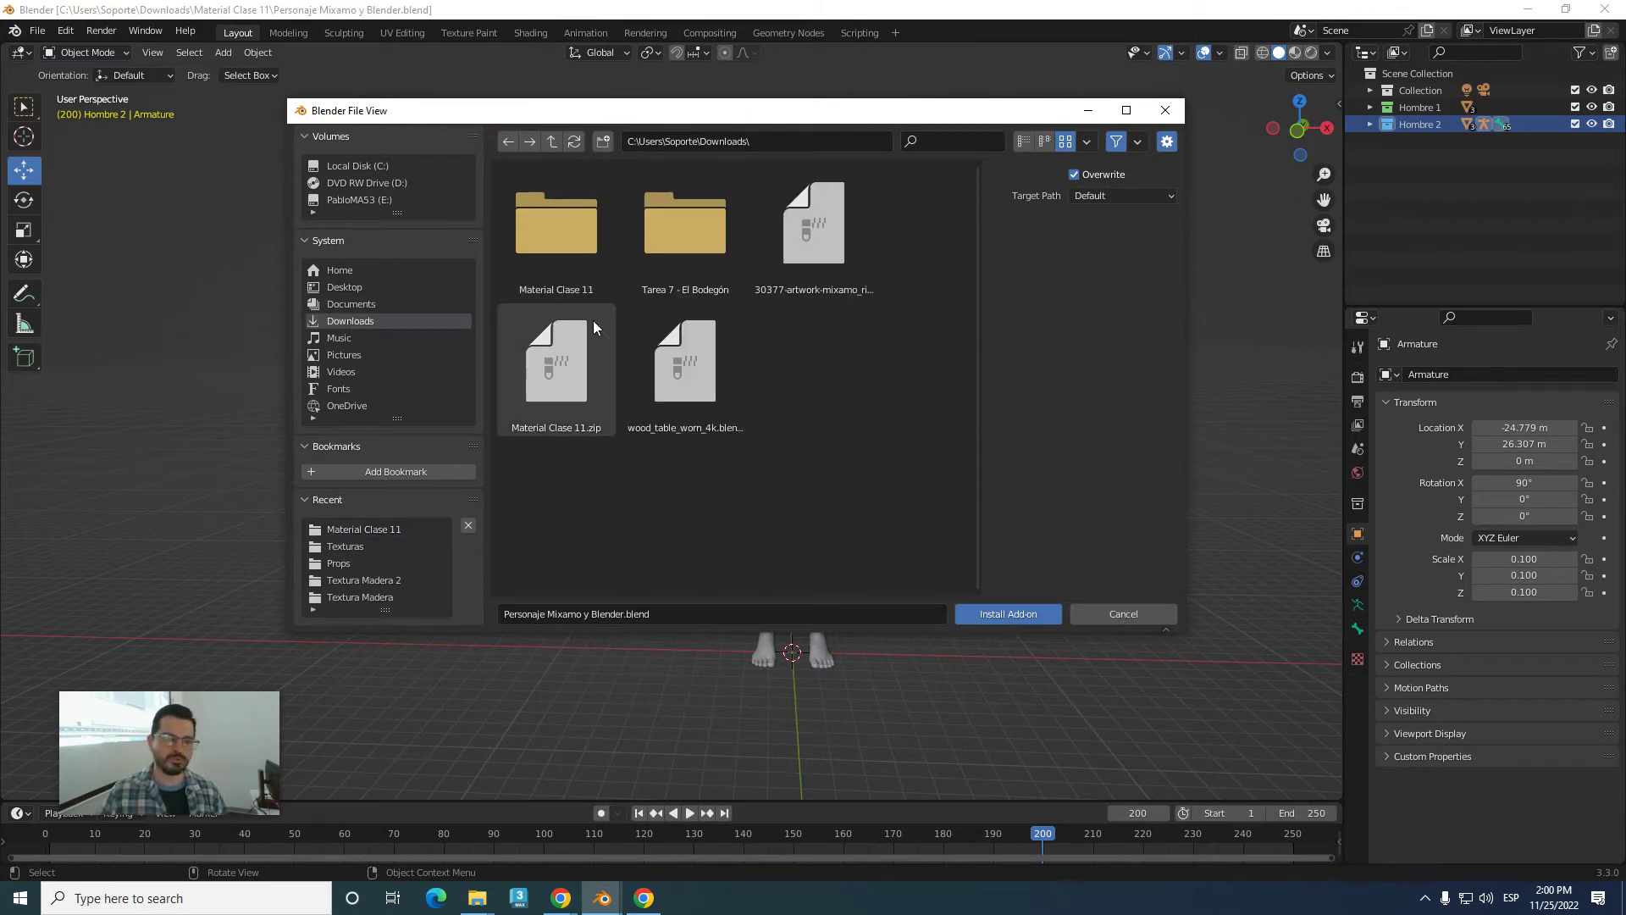
{"action": "double_click", "coordinate": [563, 233]}
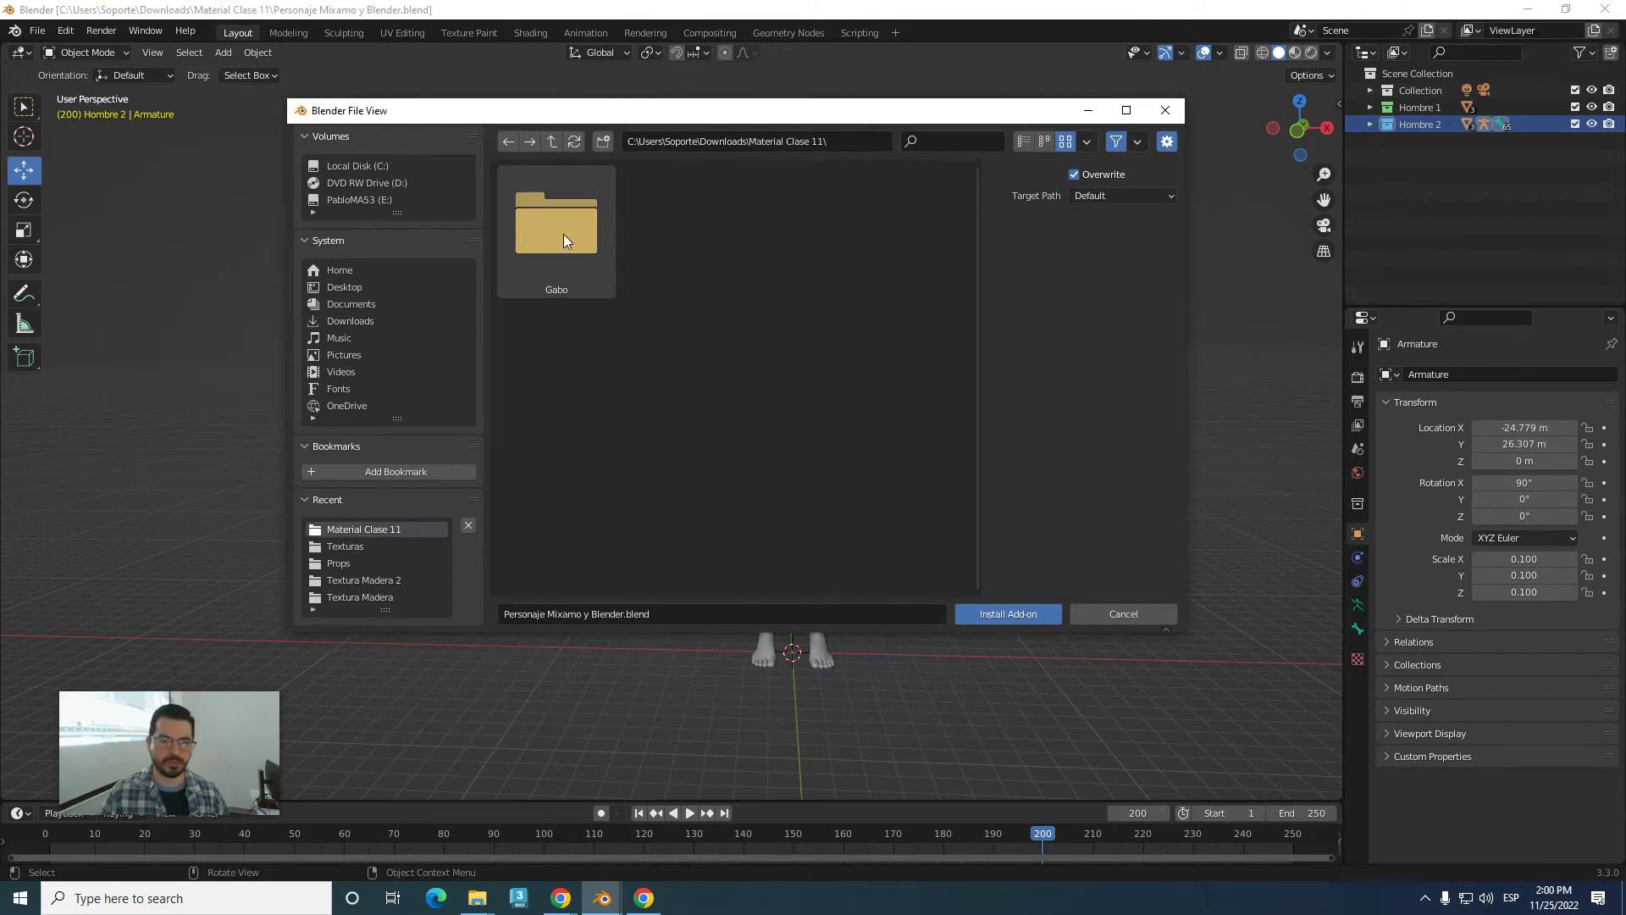
{"action": "left_click", "coordinate": [551, 143]}
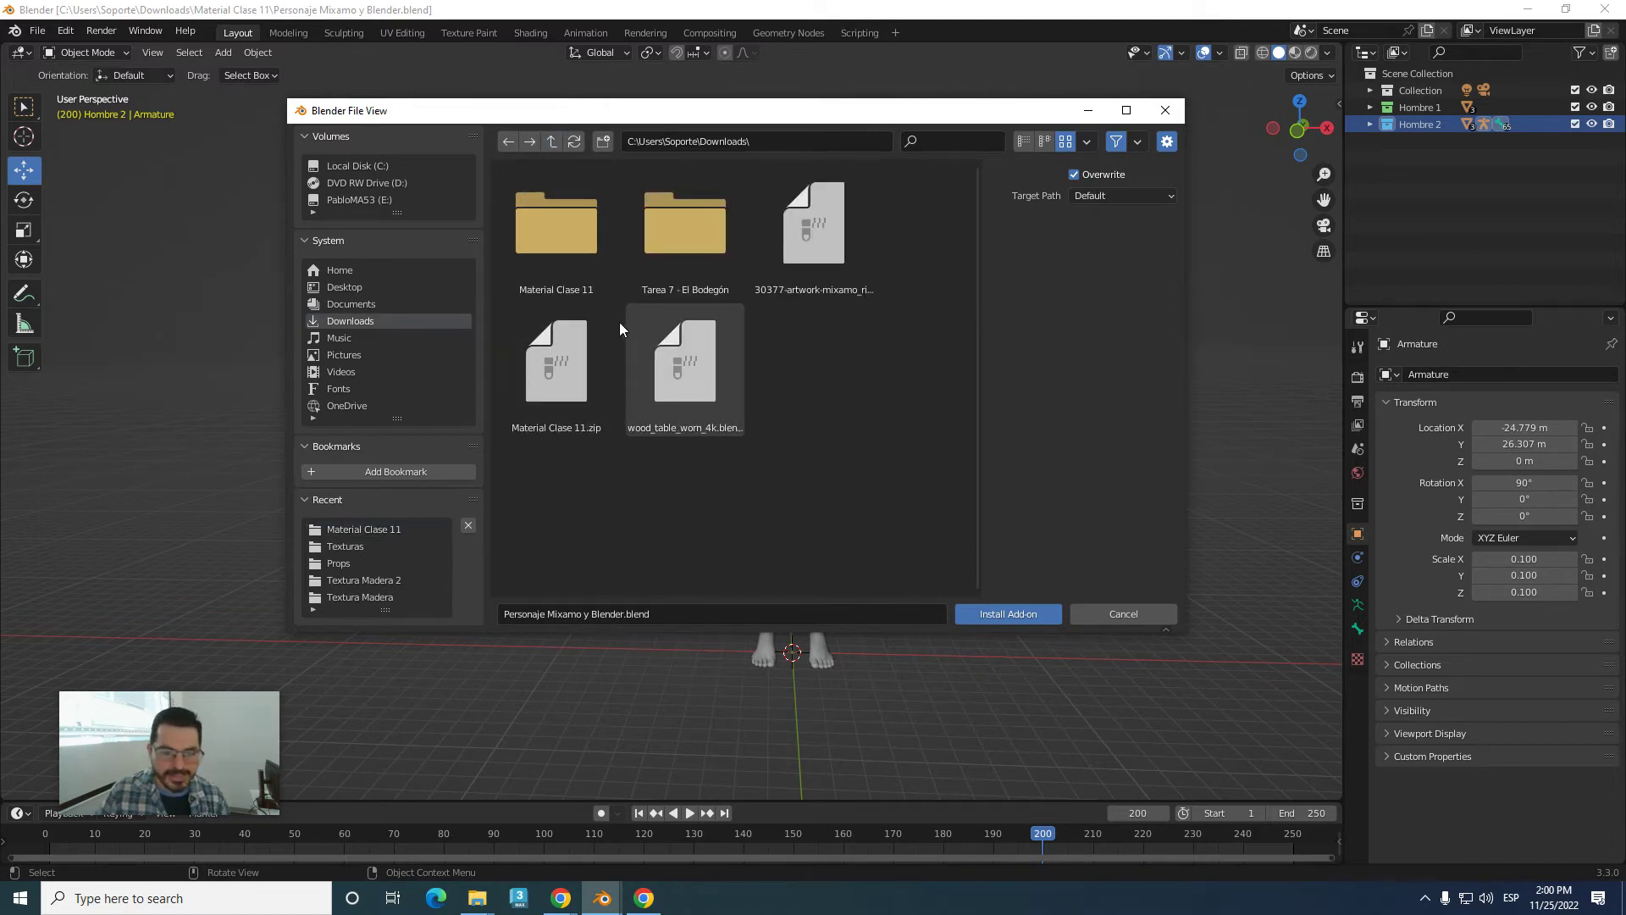
{"action": "left_click", "coordinate": [816, 219]}
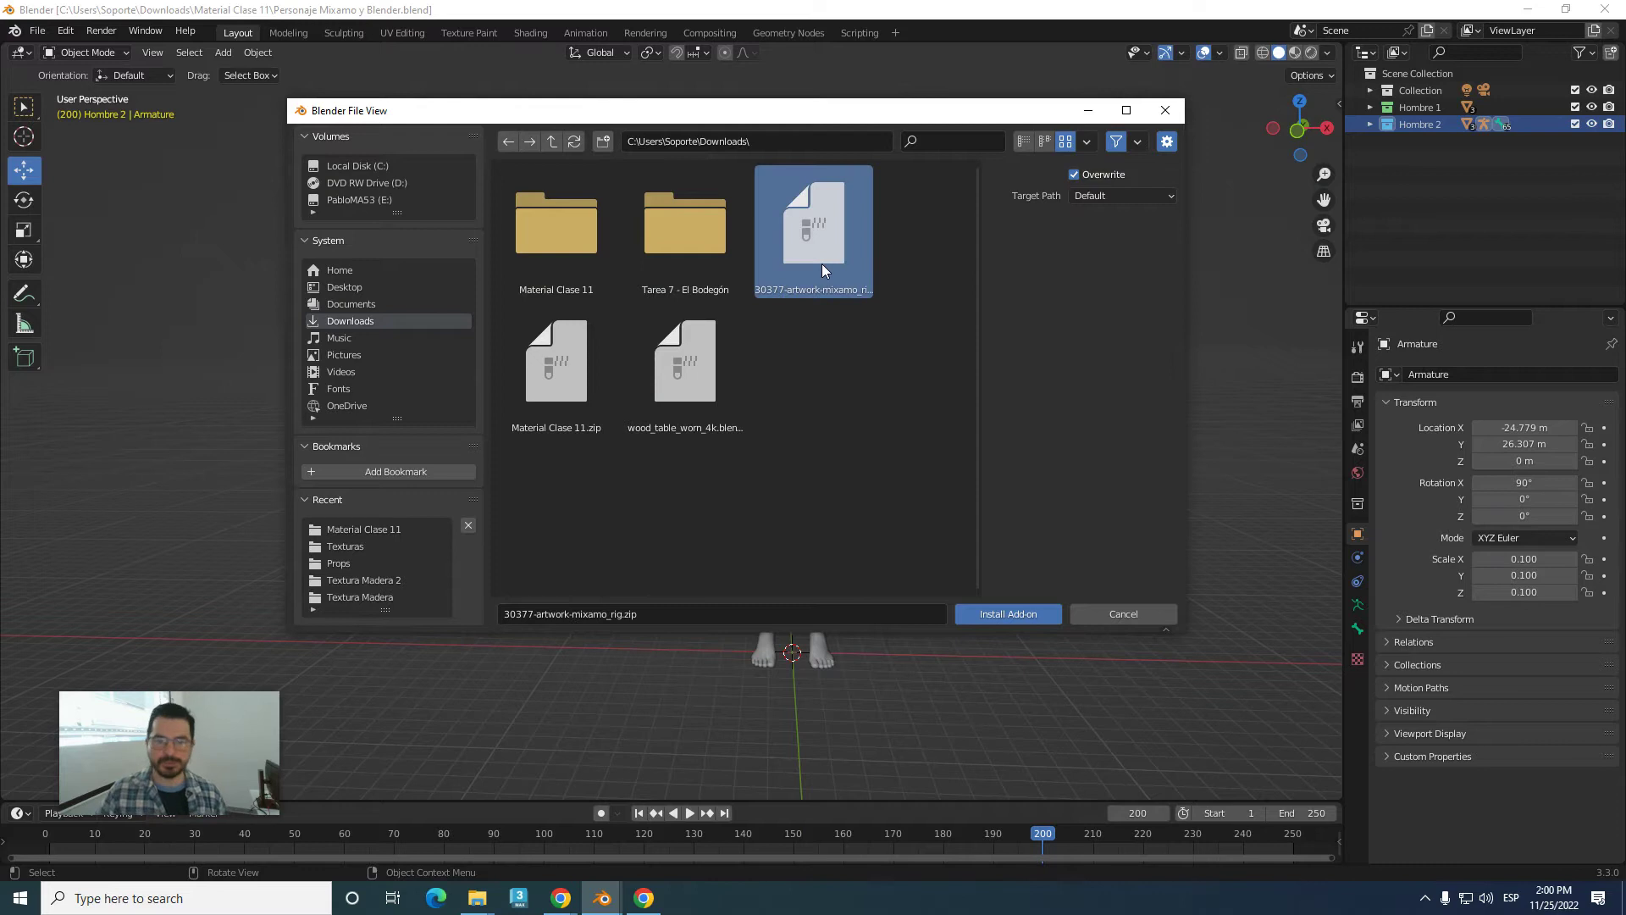
{"action": "left_click", "coordinate": [1011, 613]}
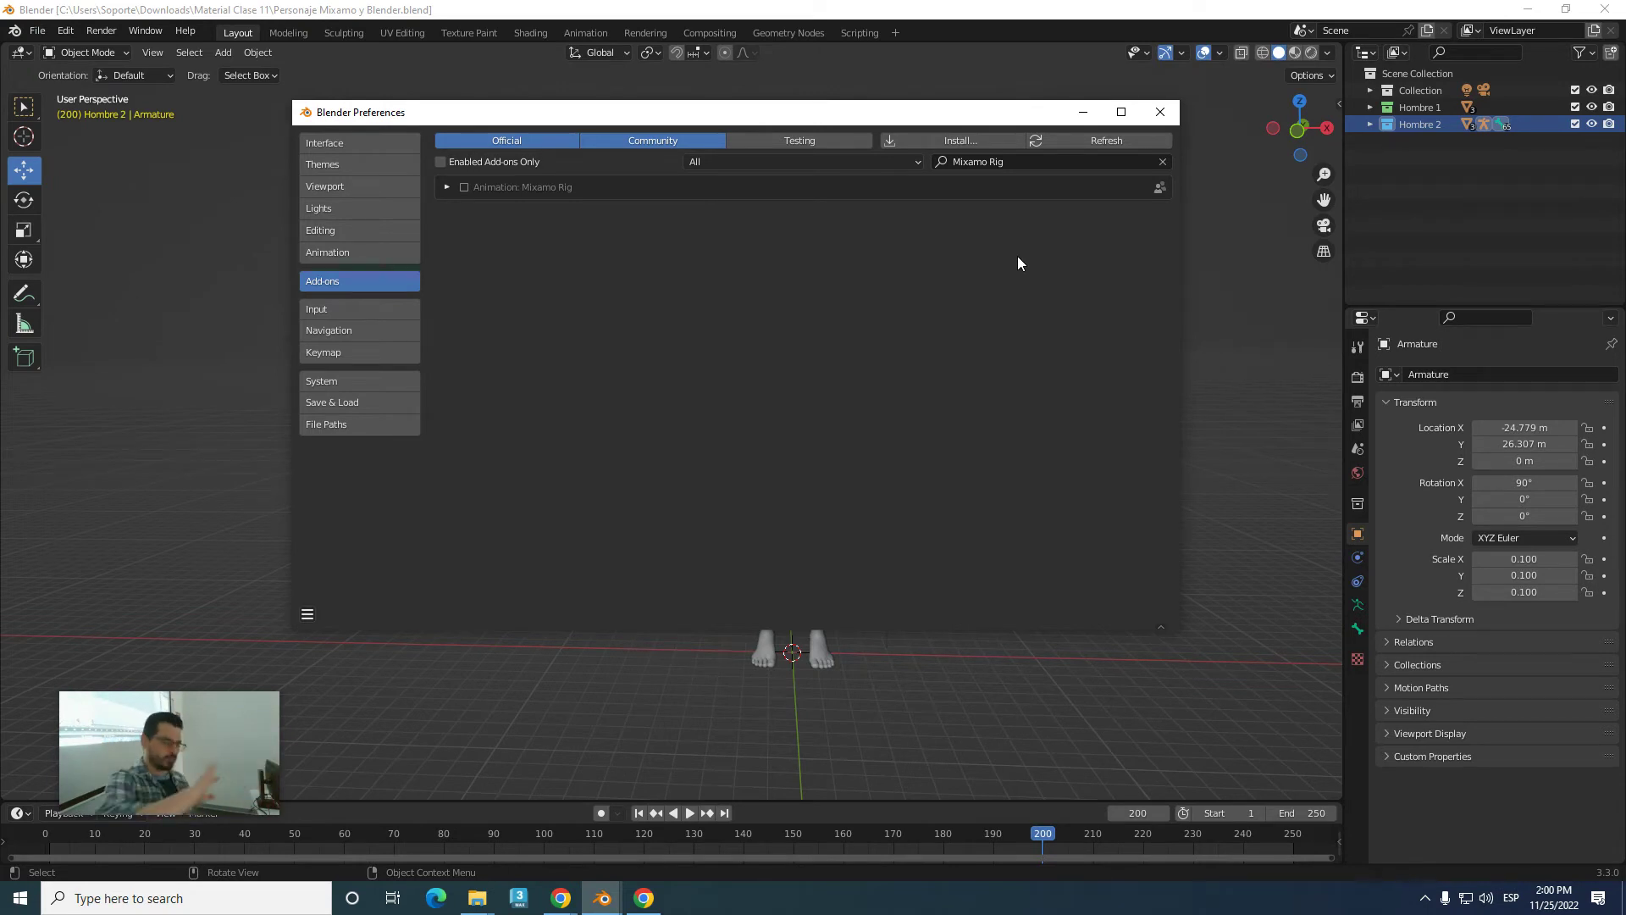
- Enable Animation: Mixamo Rig, close Preferences, and show the viewport sidebar with N
{"action": "left_click", "coordinate": [464, 188]}
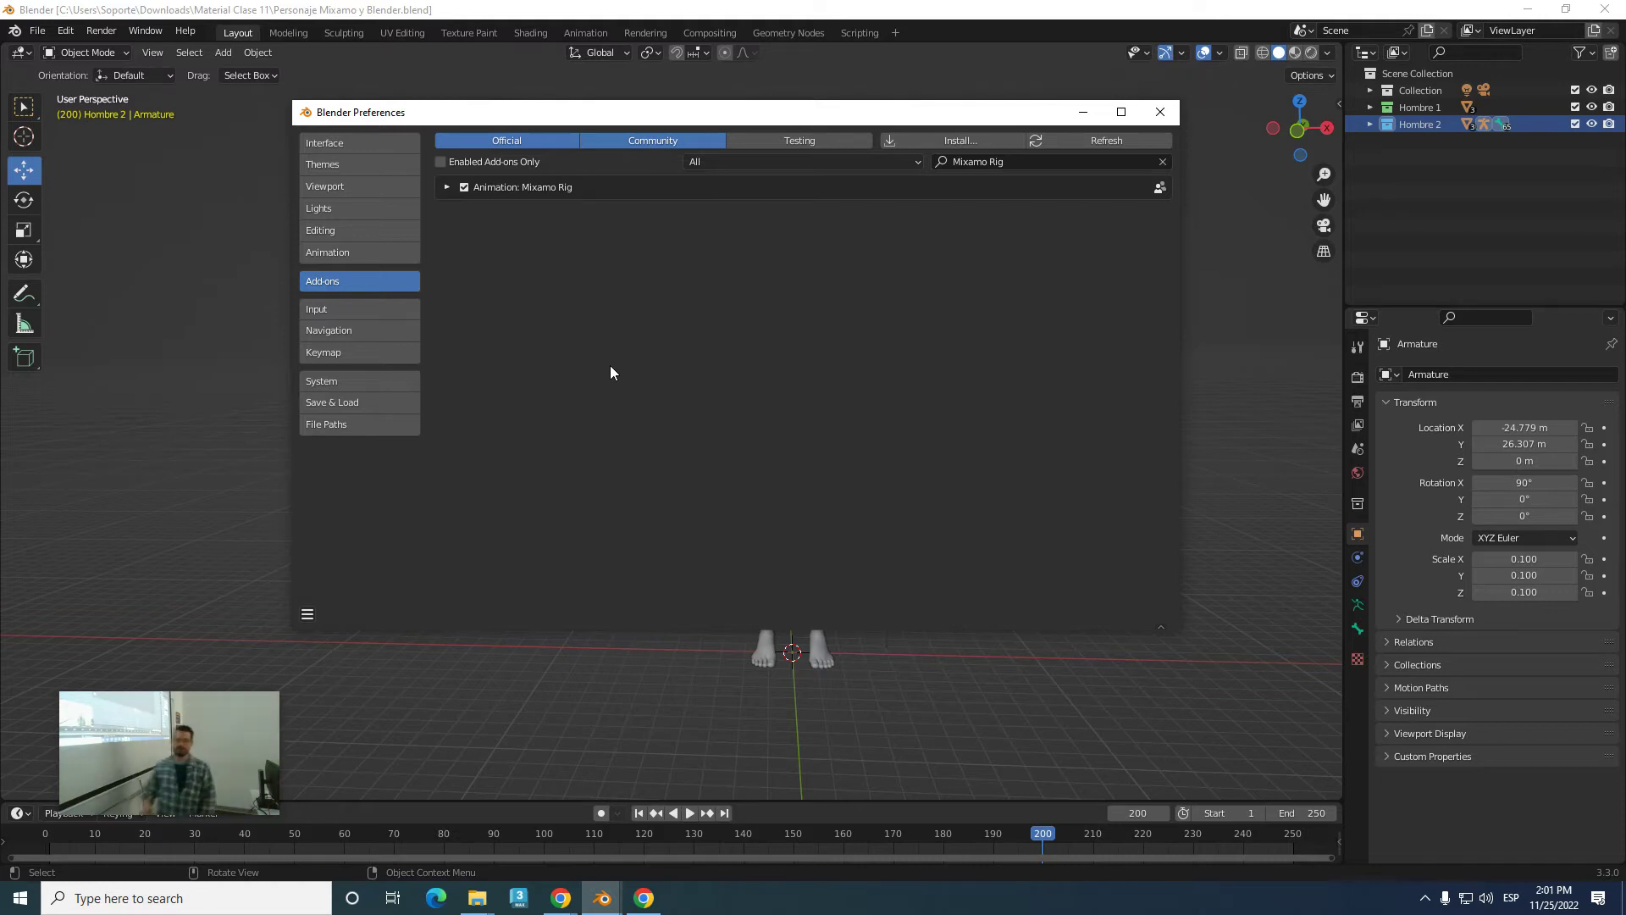
{"action": "left_click", "coordinate": [1160, 112]}
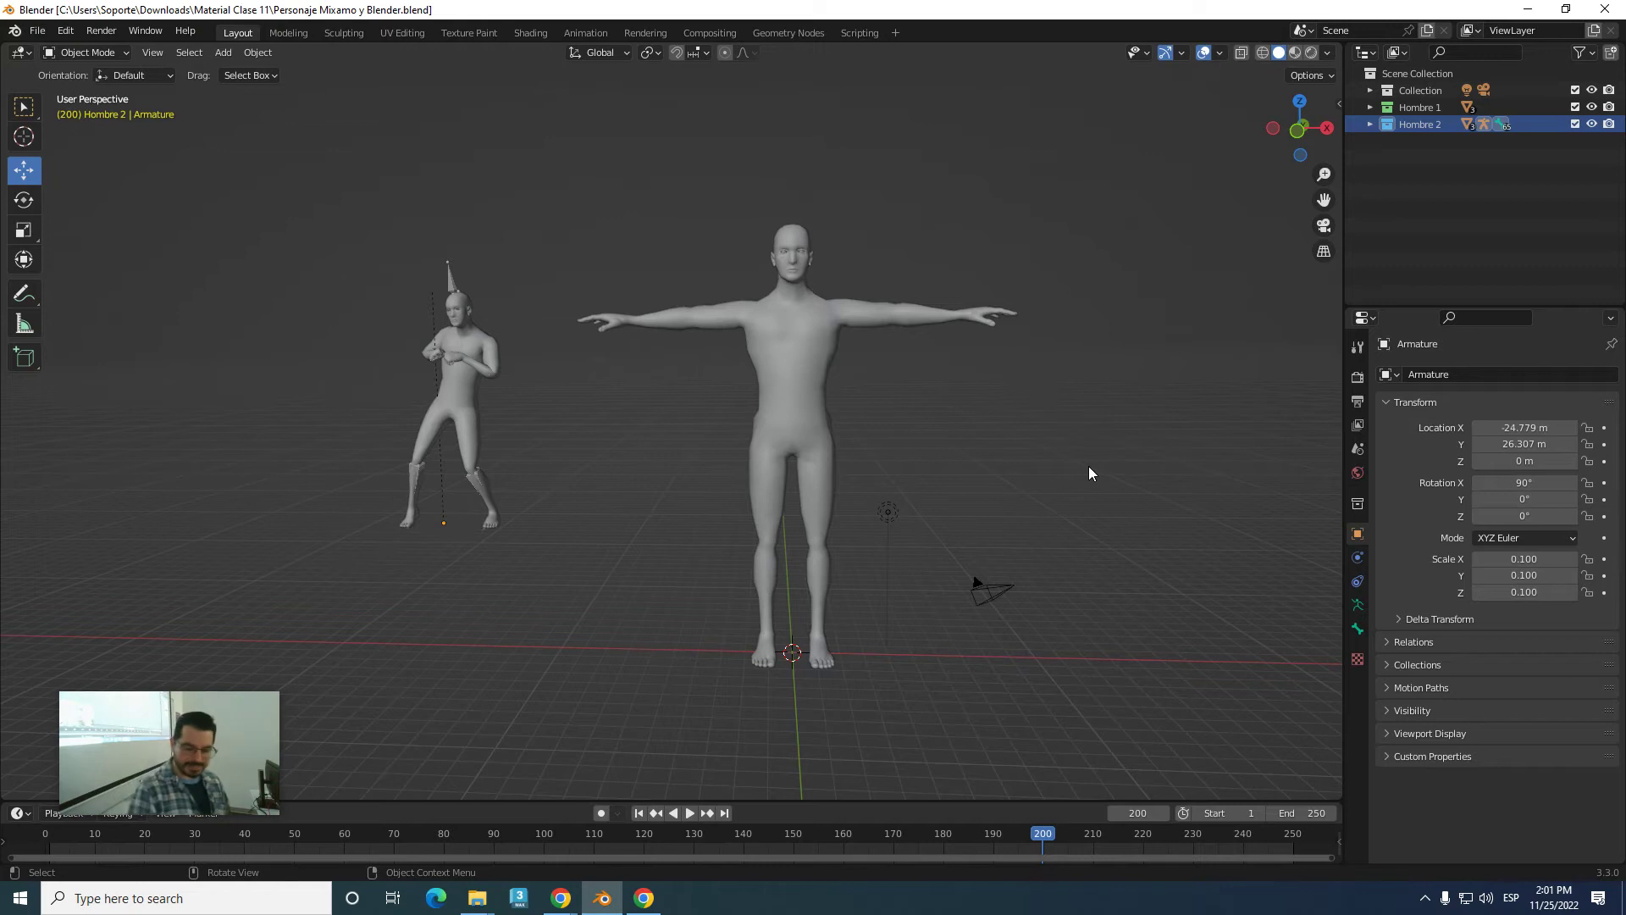
{"action": "key", "text": "n"}
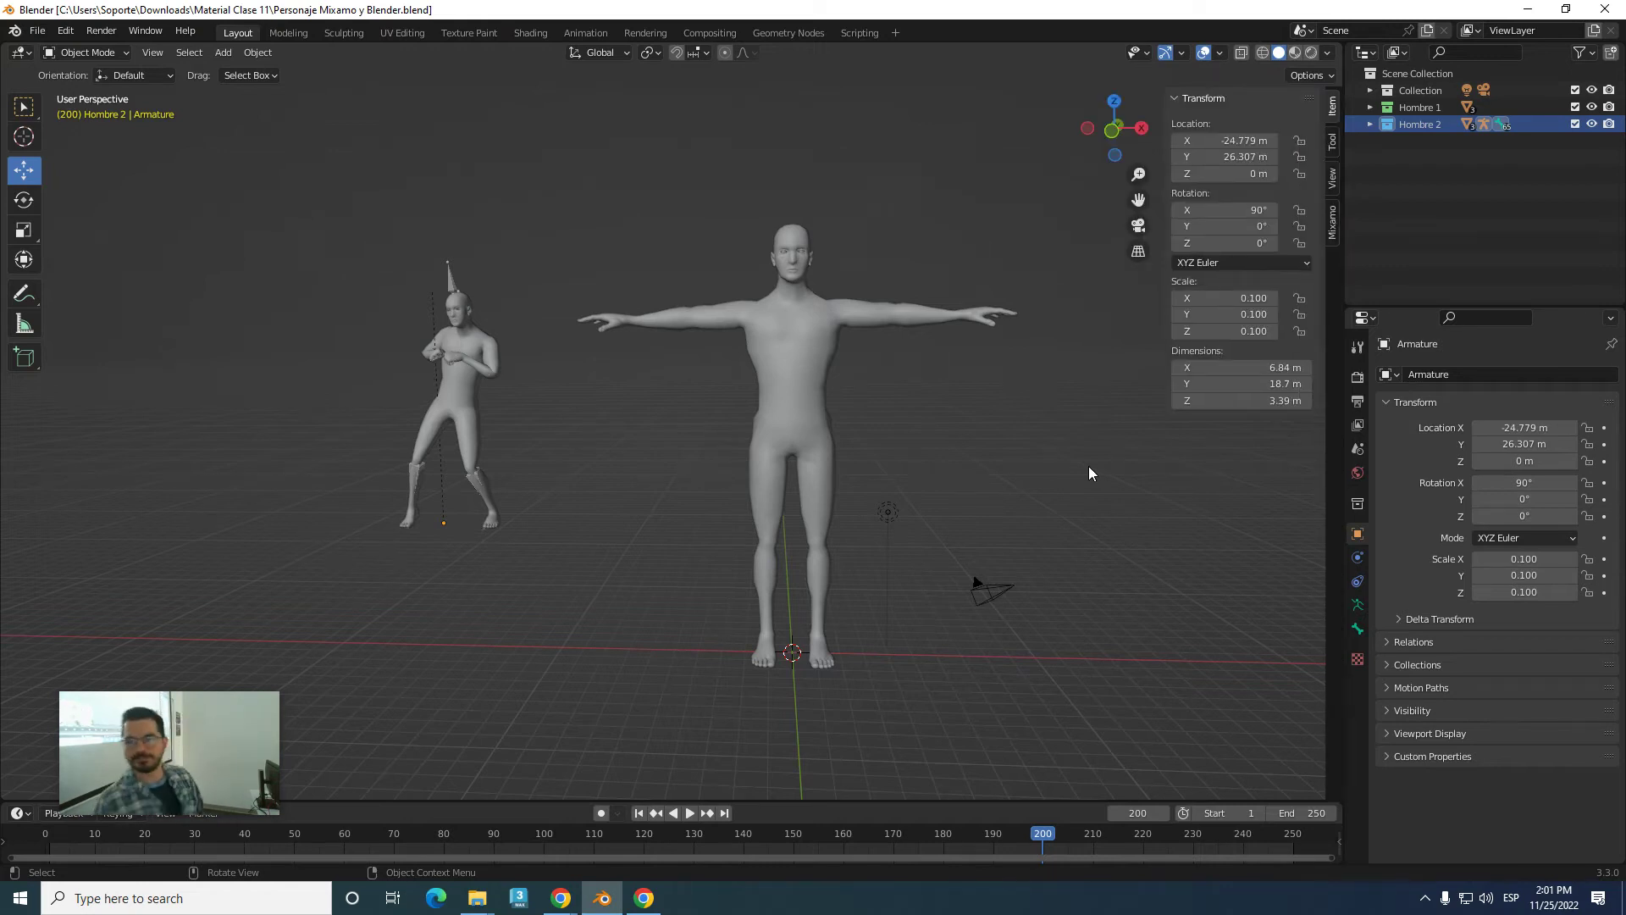
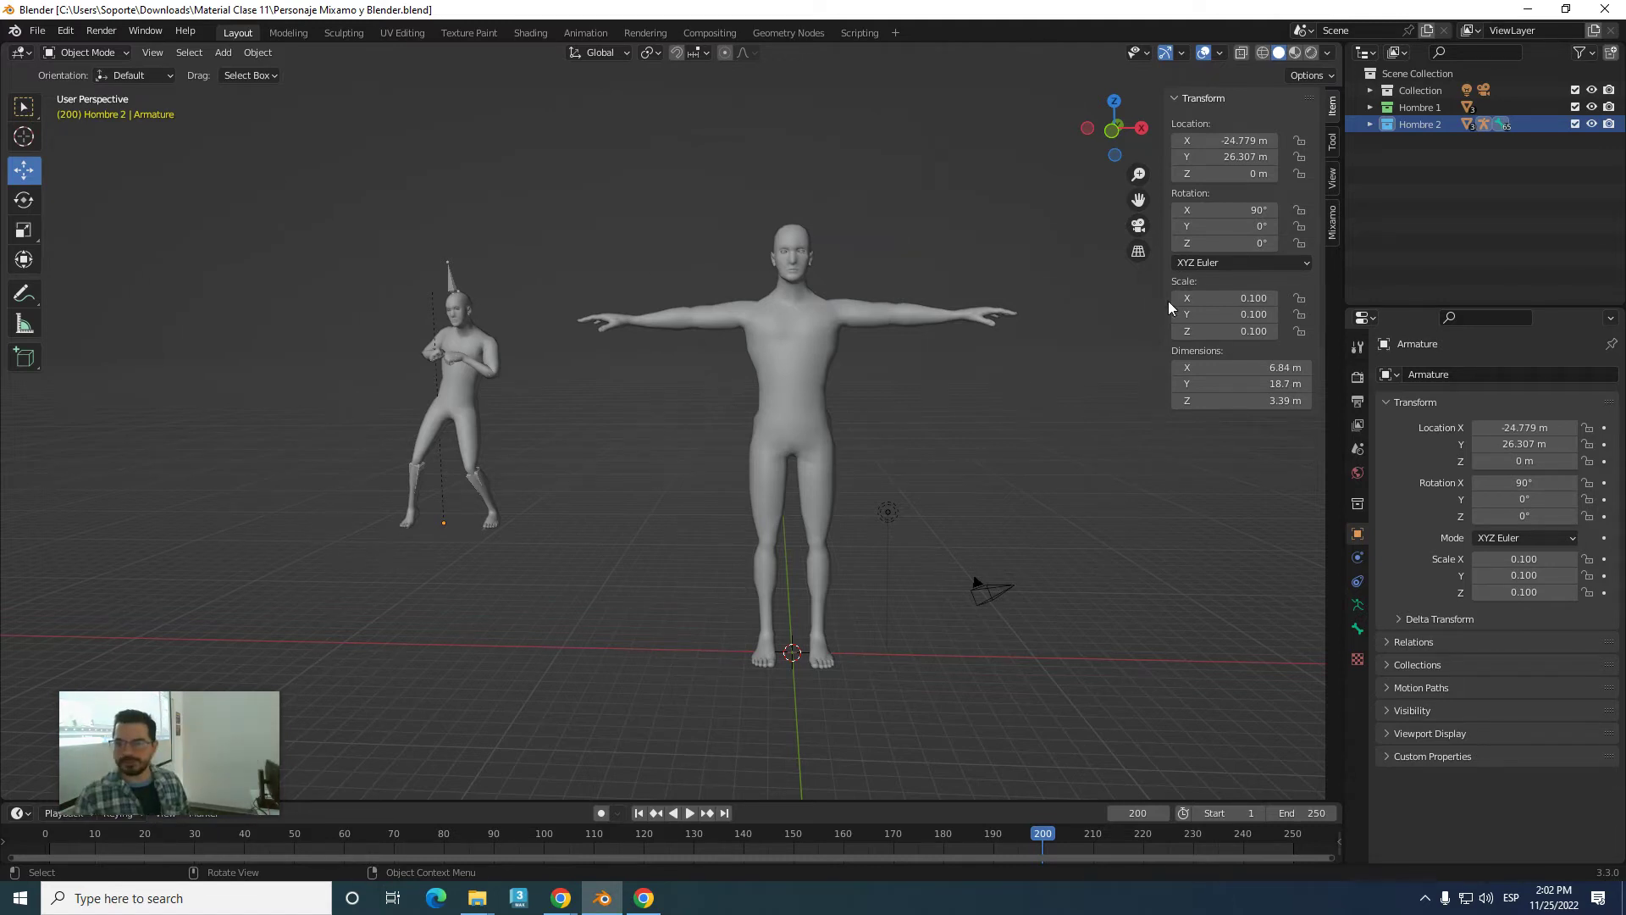
- Switch the N-sidebar to the Mixamo tab to reveal the Mixamo Control Rig panel
{"action": "left_click", "coordinate": [1333, 222]}
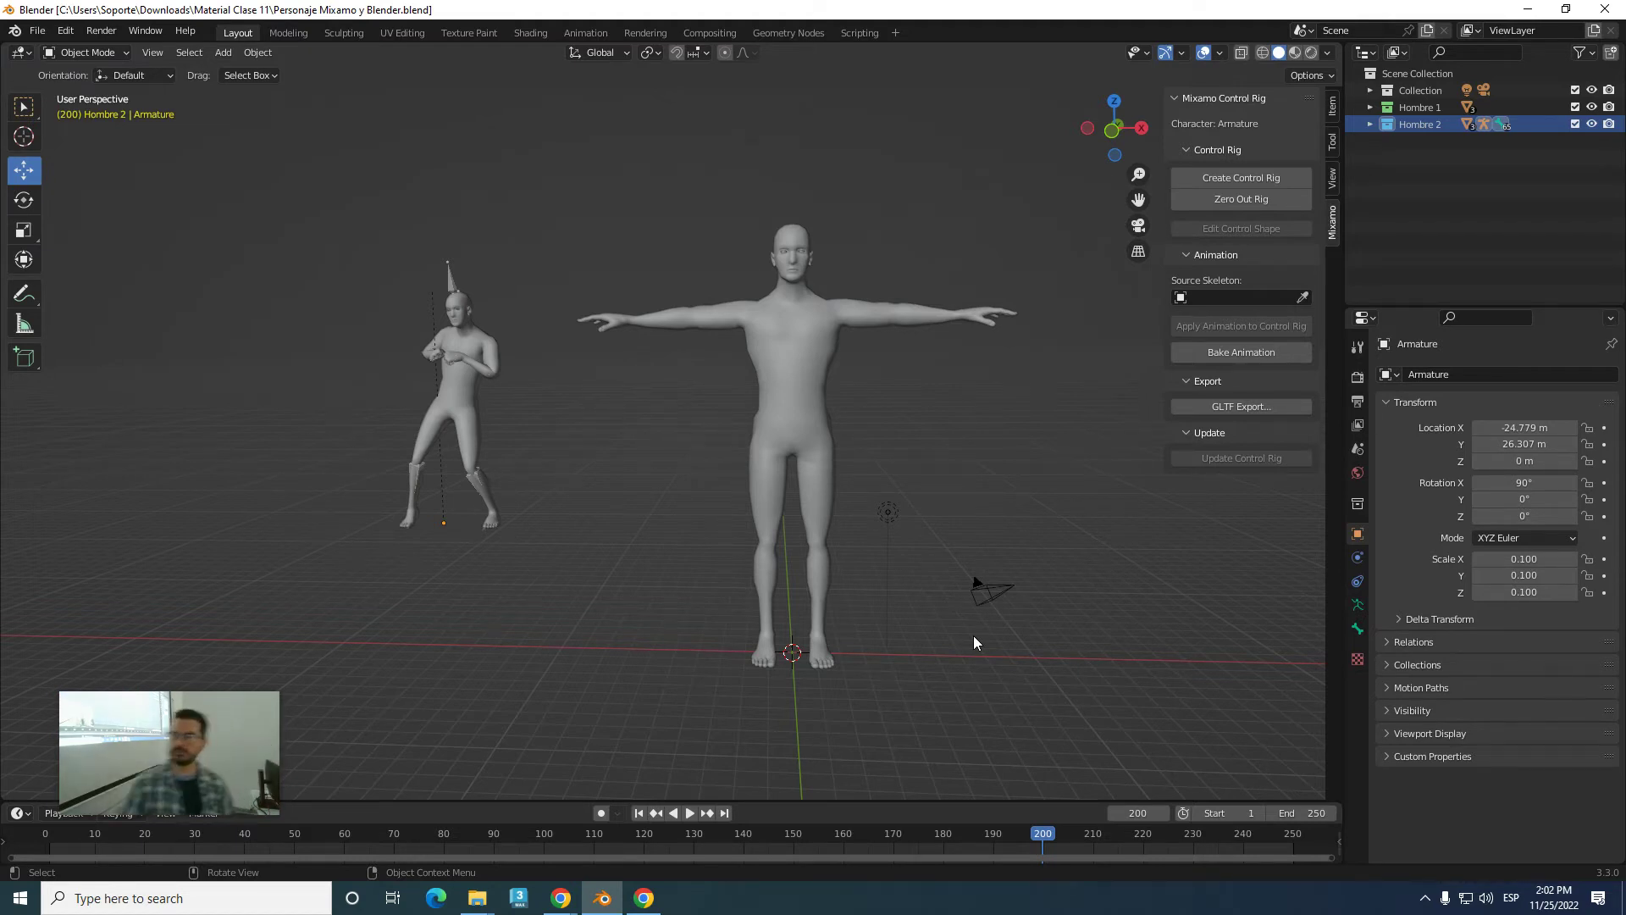
- Hide Hombre 1 in the Outliner, then select and frame the dancing Hombre 2 armature
{"action": "left_click", "coordinate": [1592, 107]}
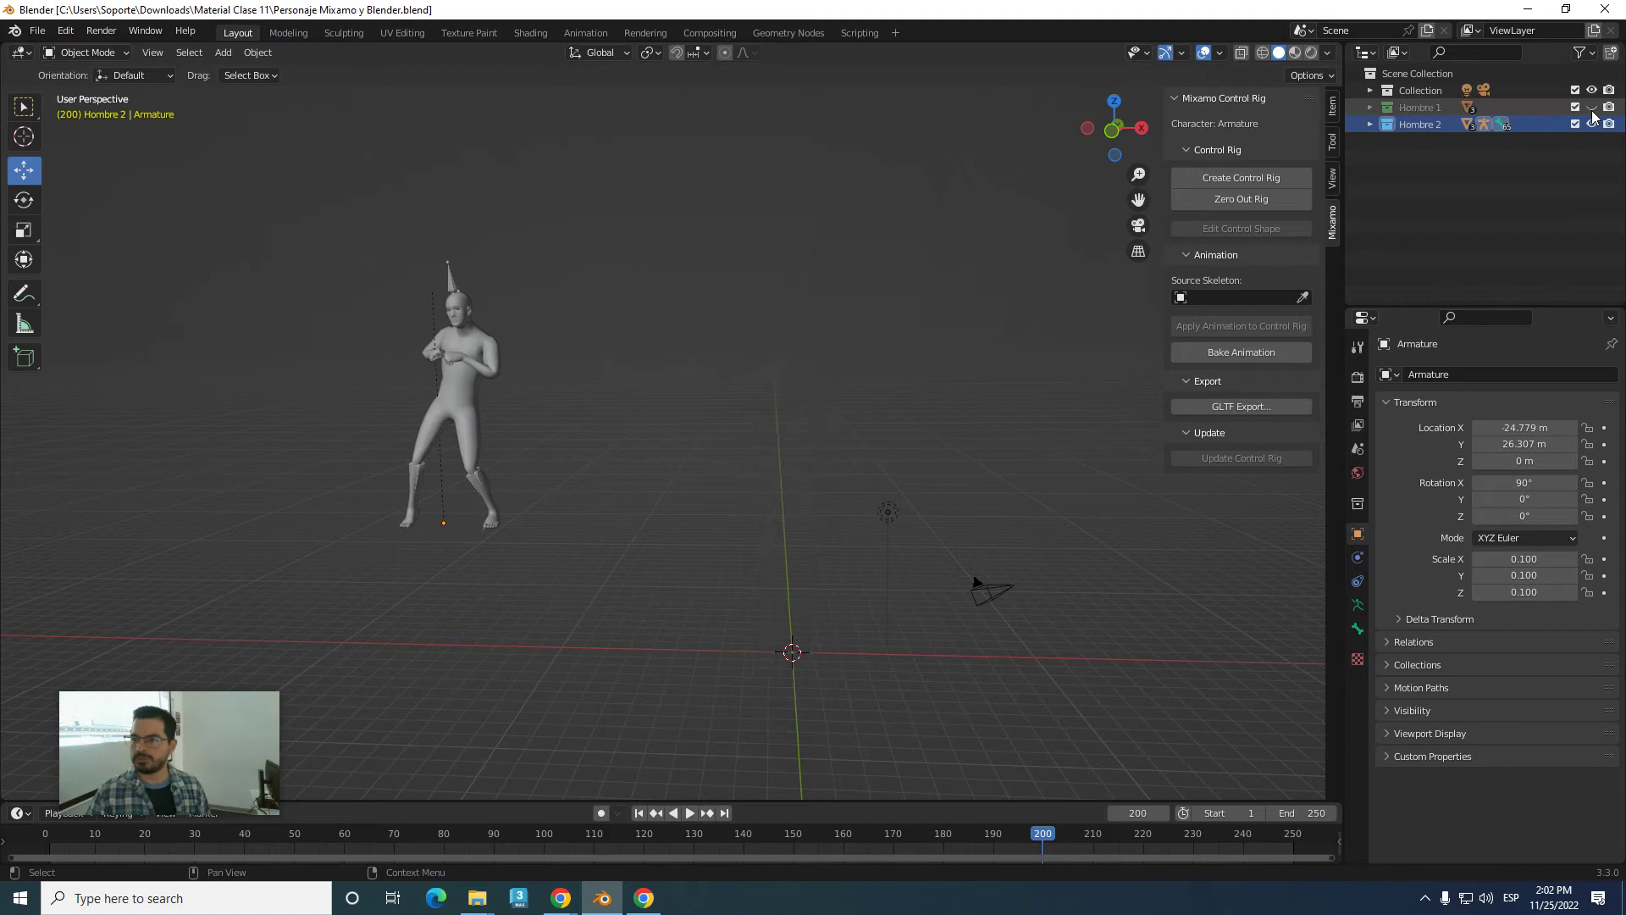
{"action": "left_click_drag", "start_coordinate": [236, 186], "coordinate": [721, 669]}
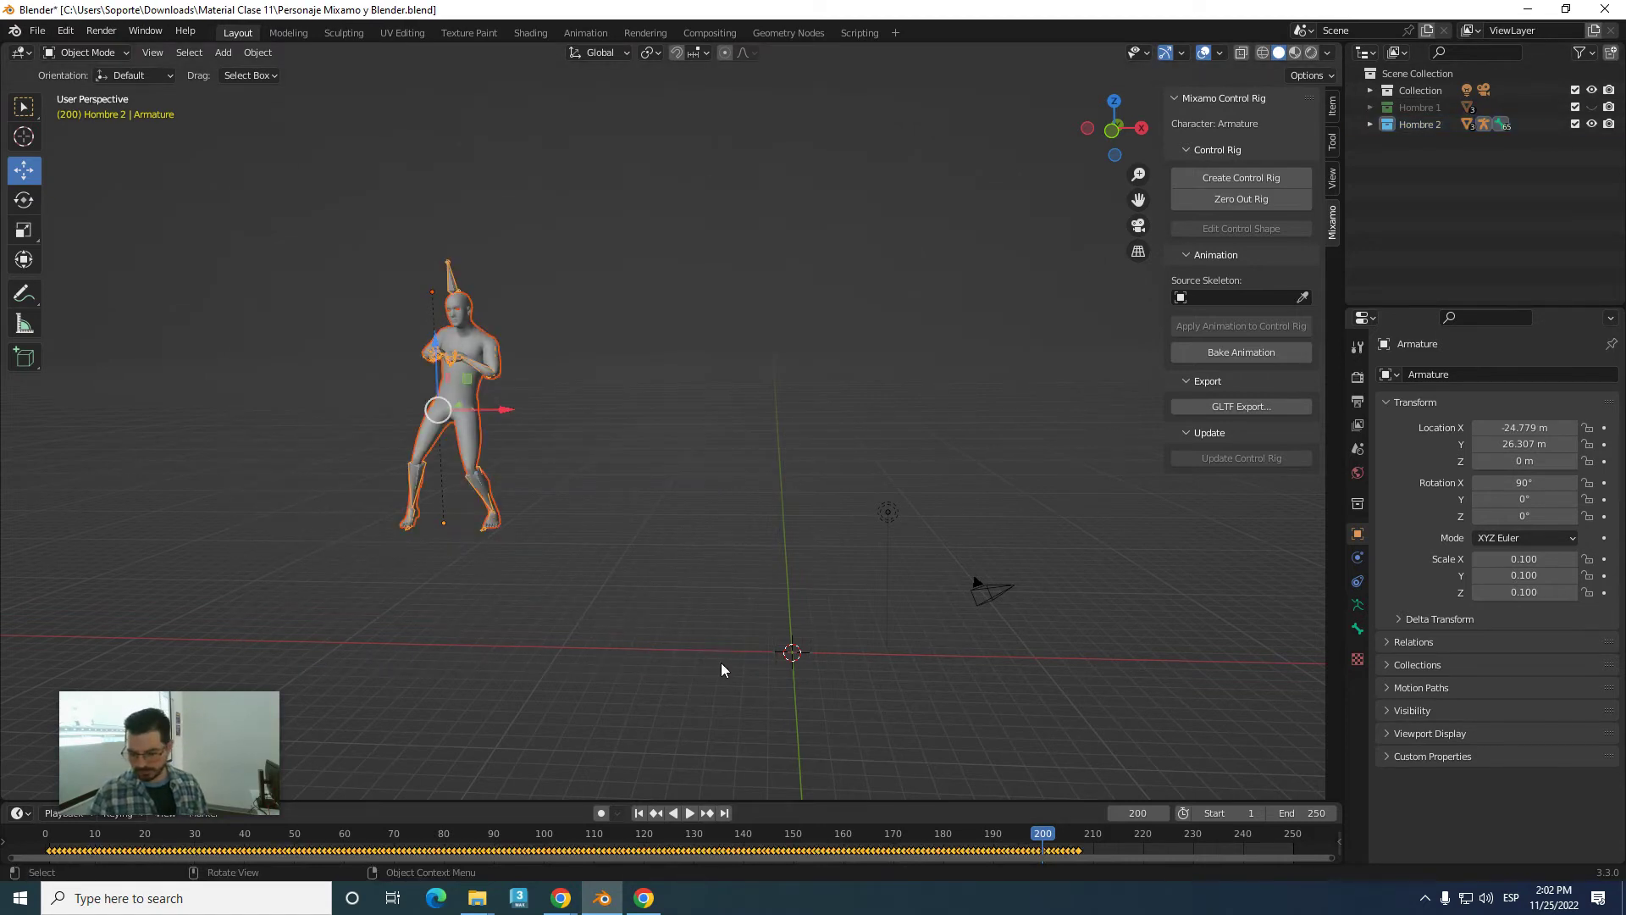
{"action": "key", "text": "KP_Decimal"}
{"action": "left_click", "coordinate": [922, 511]}
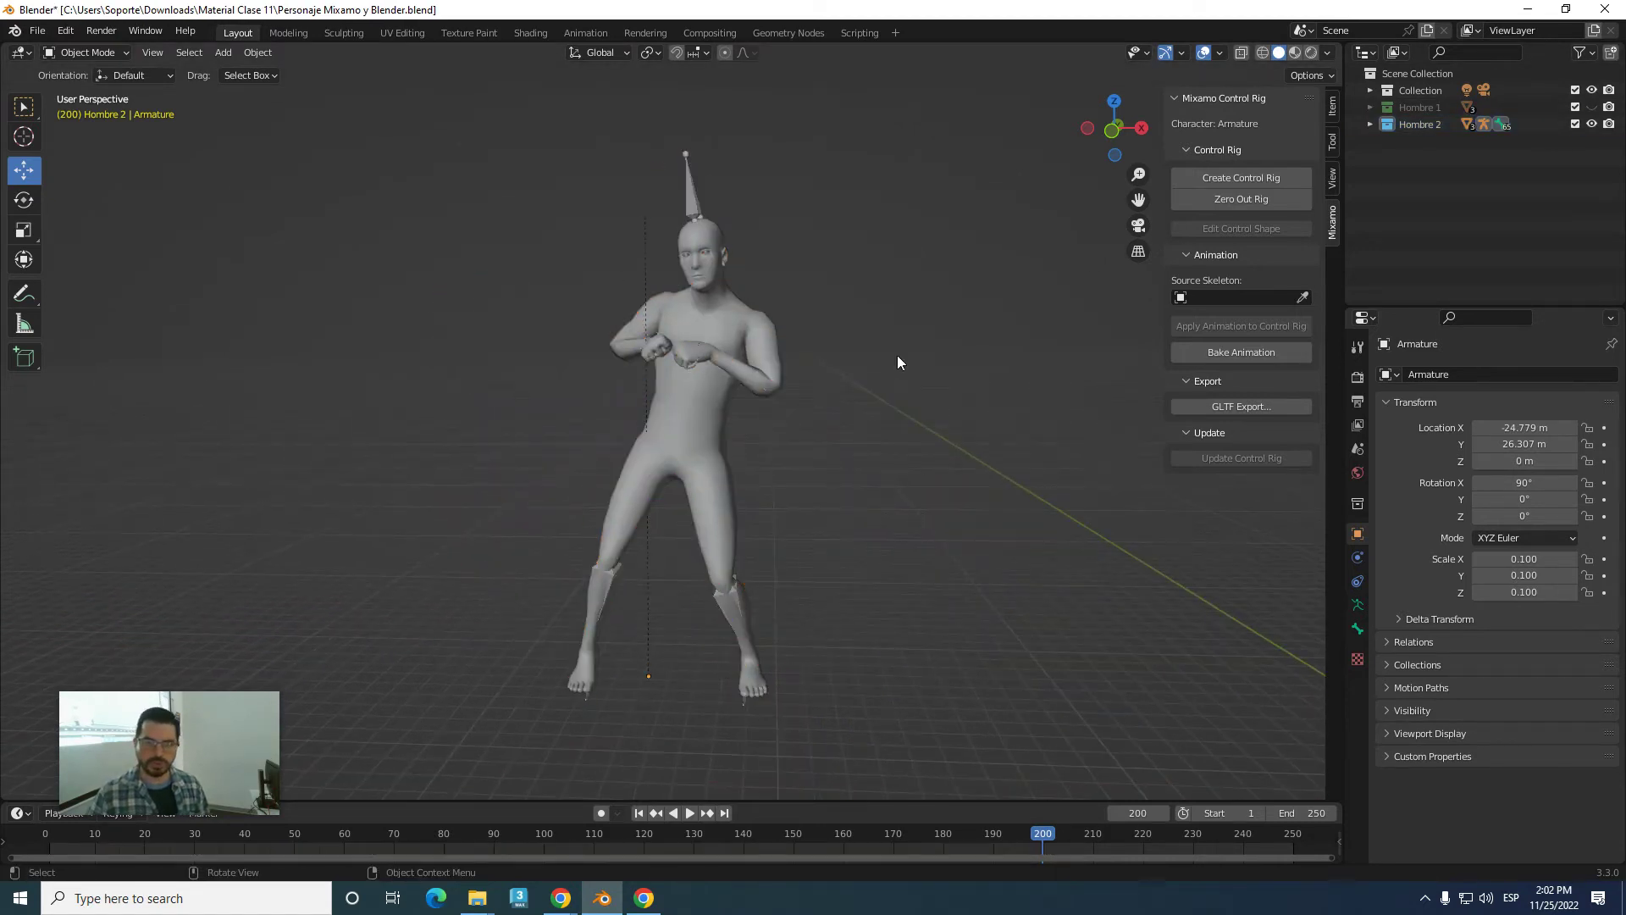
{"action": "left_click", "coordinate": [695, 204]}
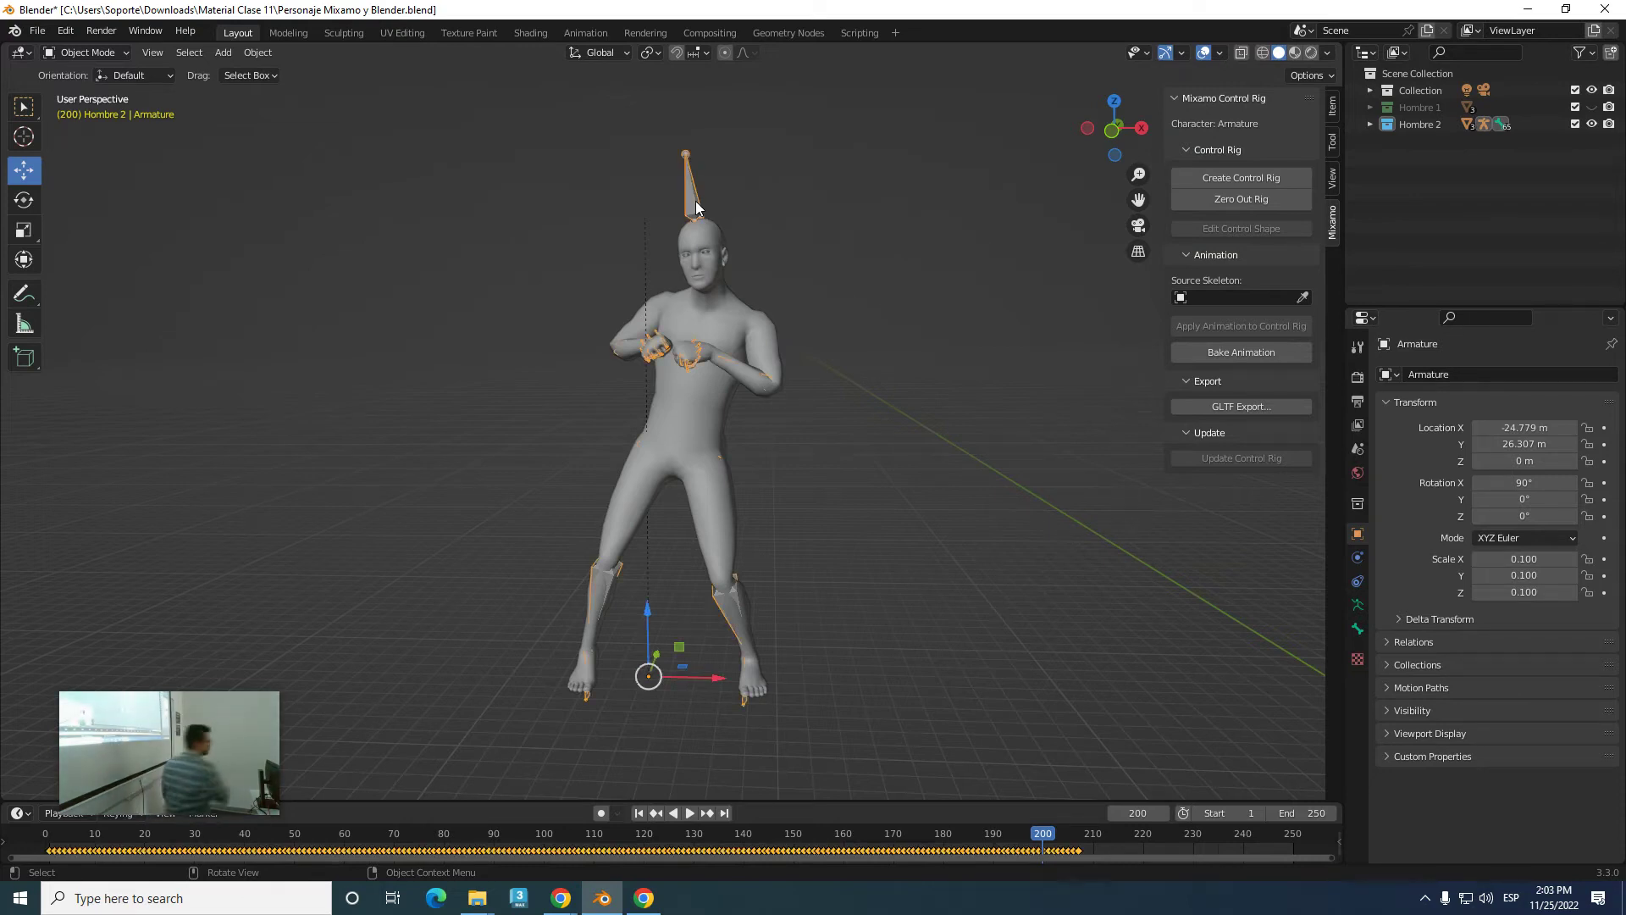
- Create the Mixamo control rig on Hombre 2's armature and scrub to frame 208
{"action": "left_click", "coordinate": [1283, 179]}
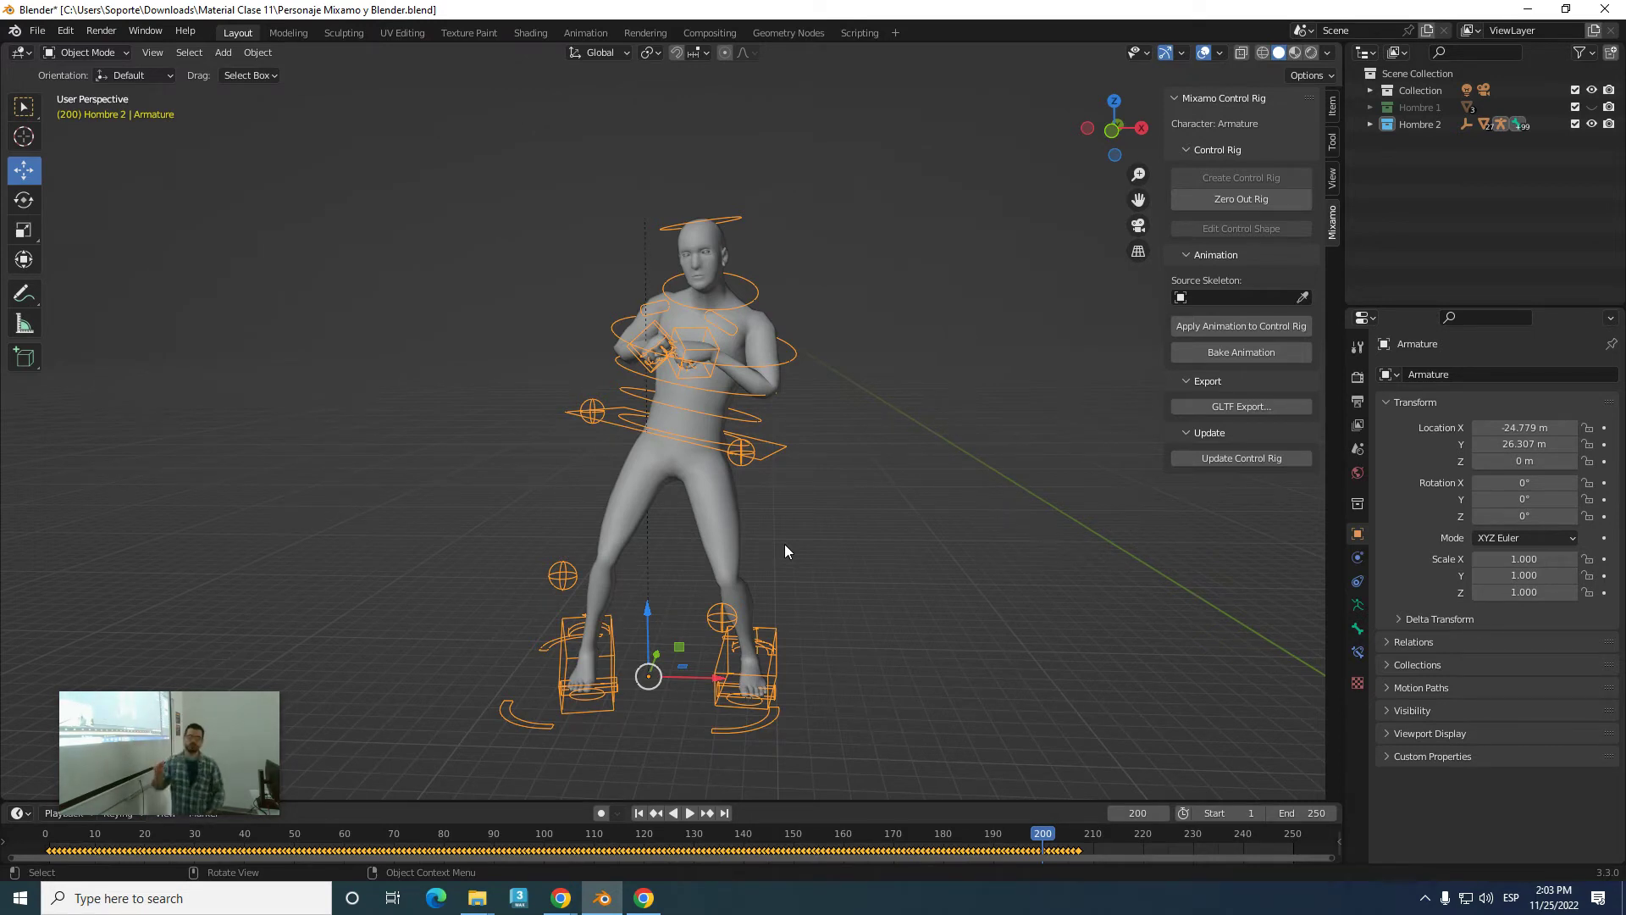
{"action": "left_click_drag", "start_coordinate": [1054, 849], "coordinate": [1082, 838]}
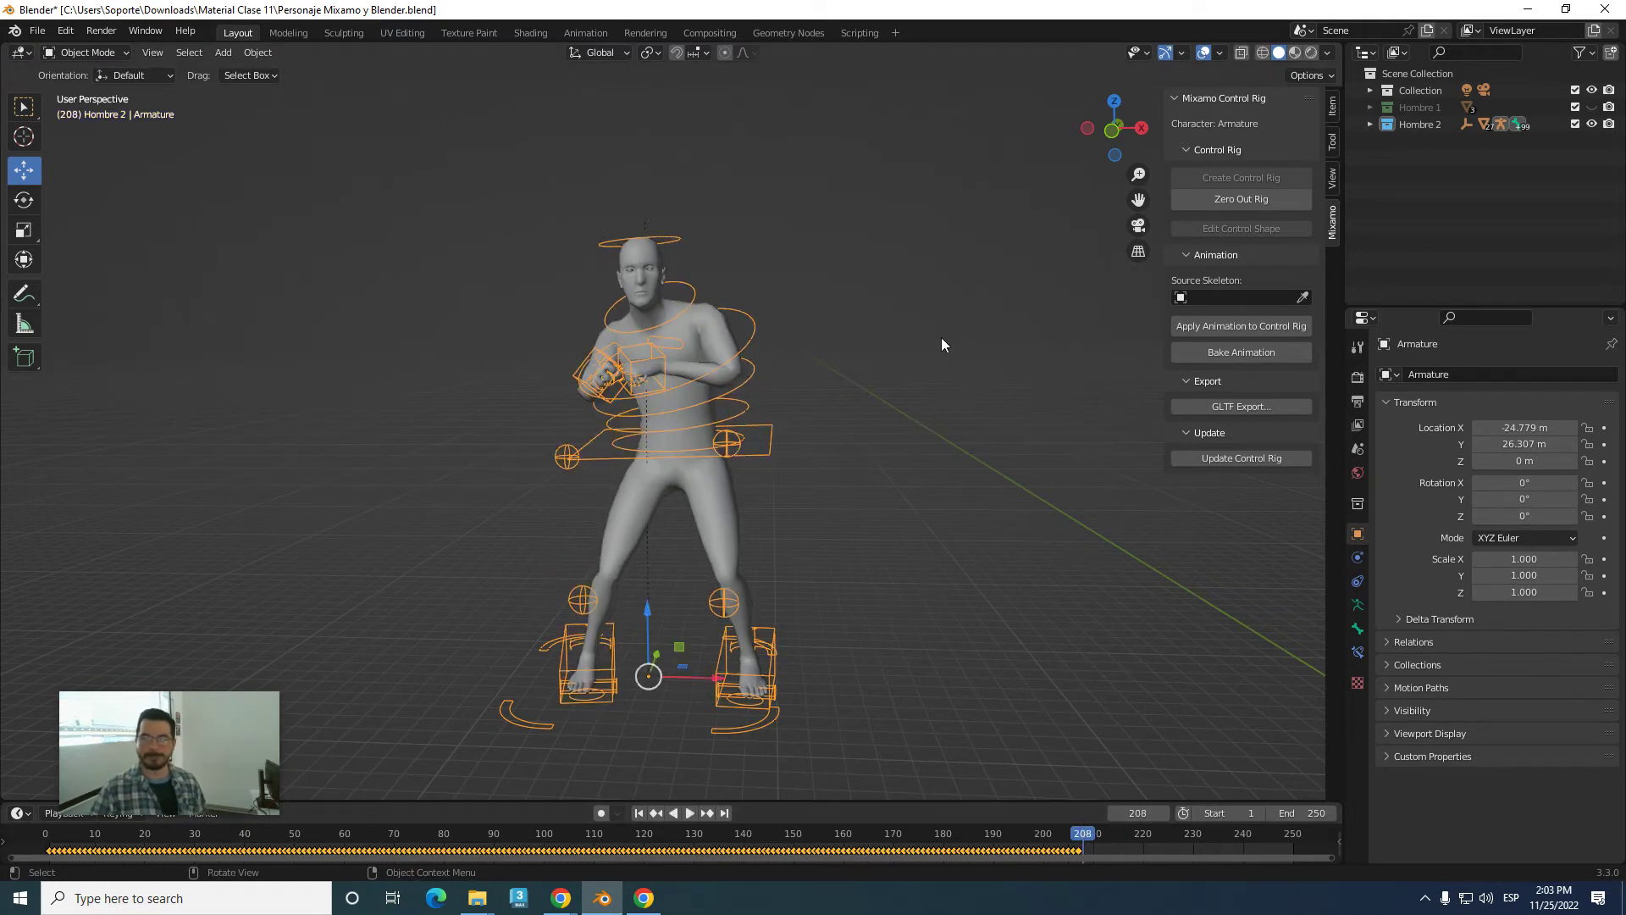
{"action": "middle_click_drag", "start_coordinate": [942, 350], "coordinate": [918, 366]}
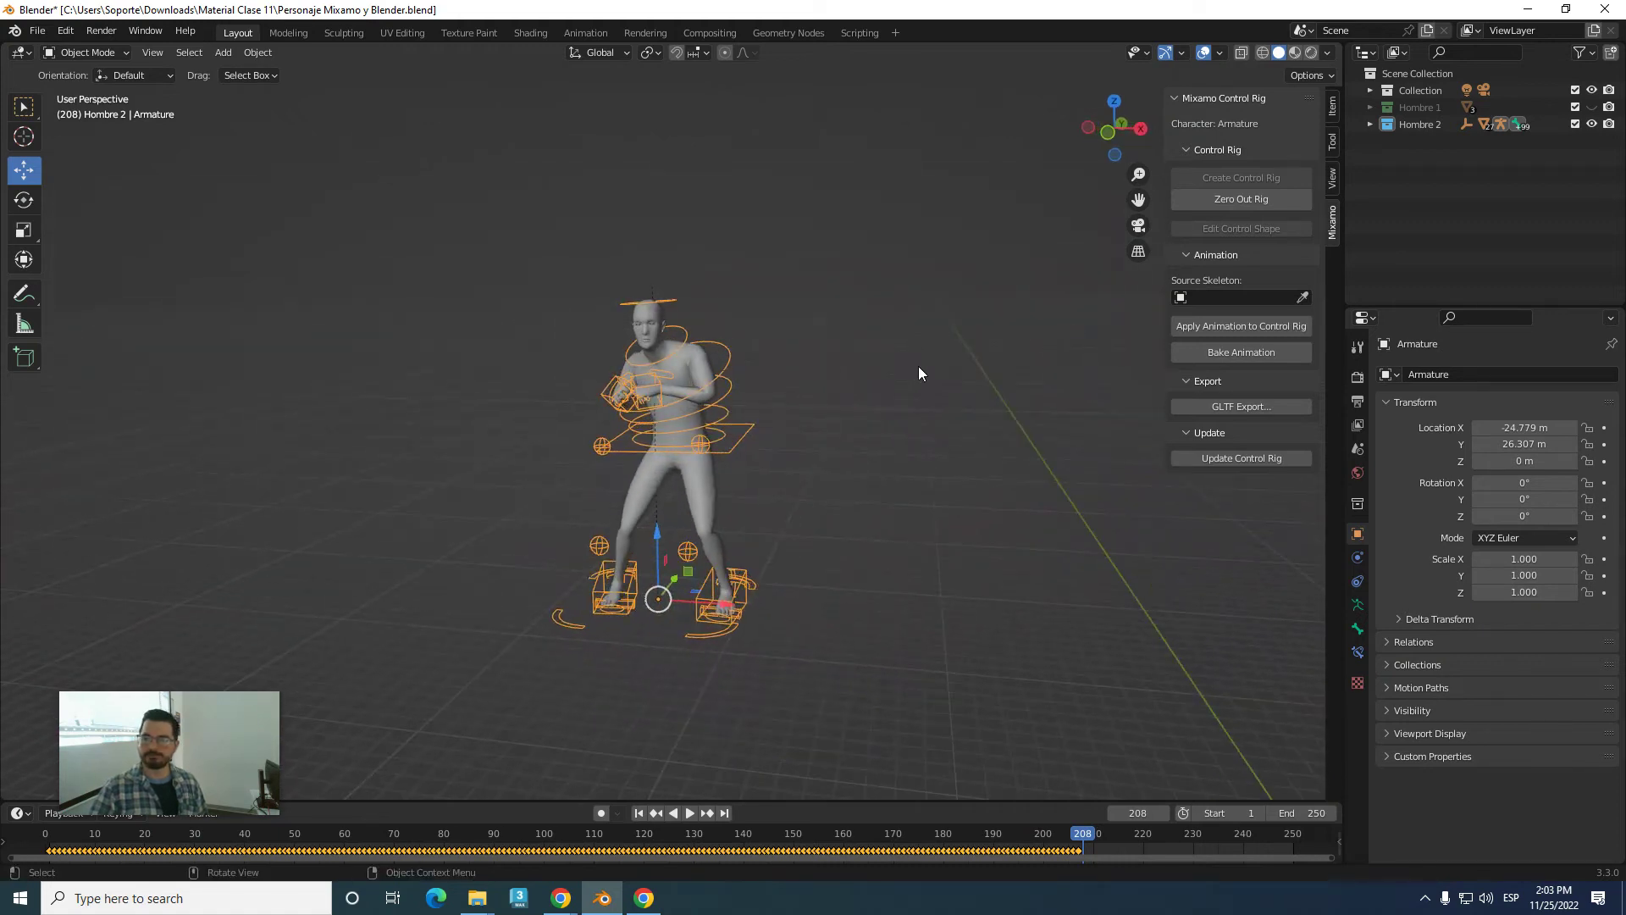
{"action": "scroll", "coordinate": [914, 411], "scroll_direction": "up", "scroll_amount": 2}
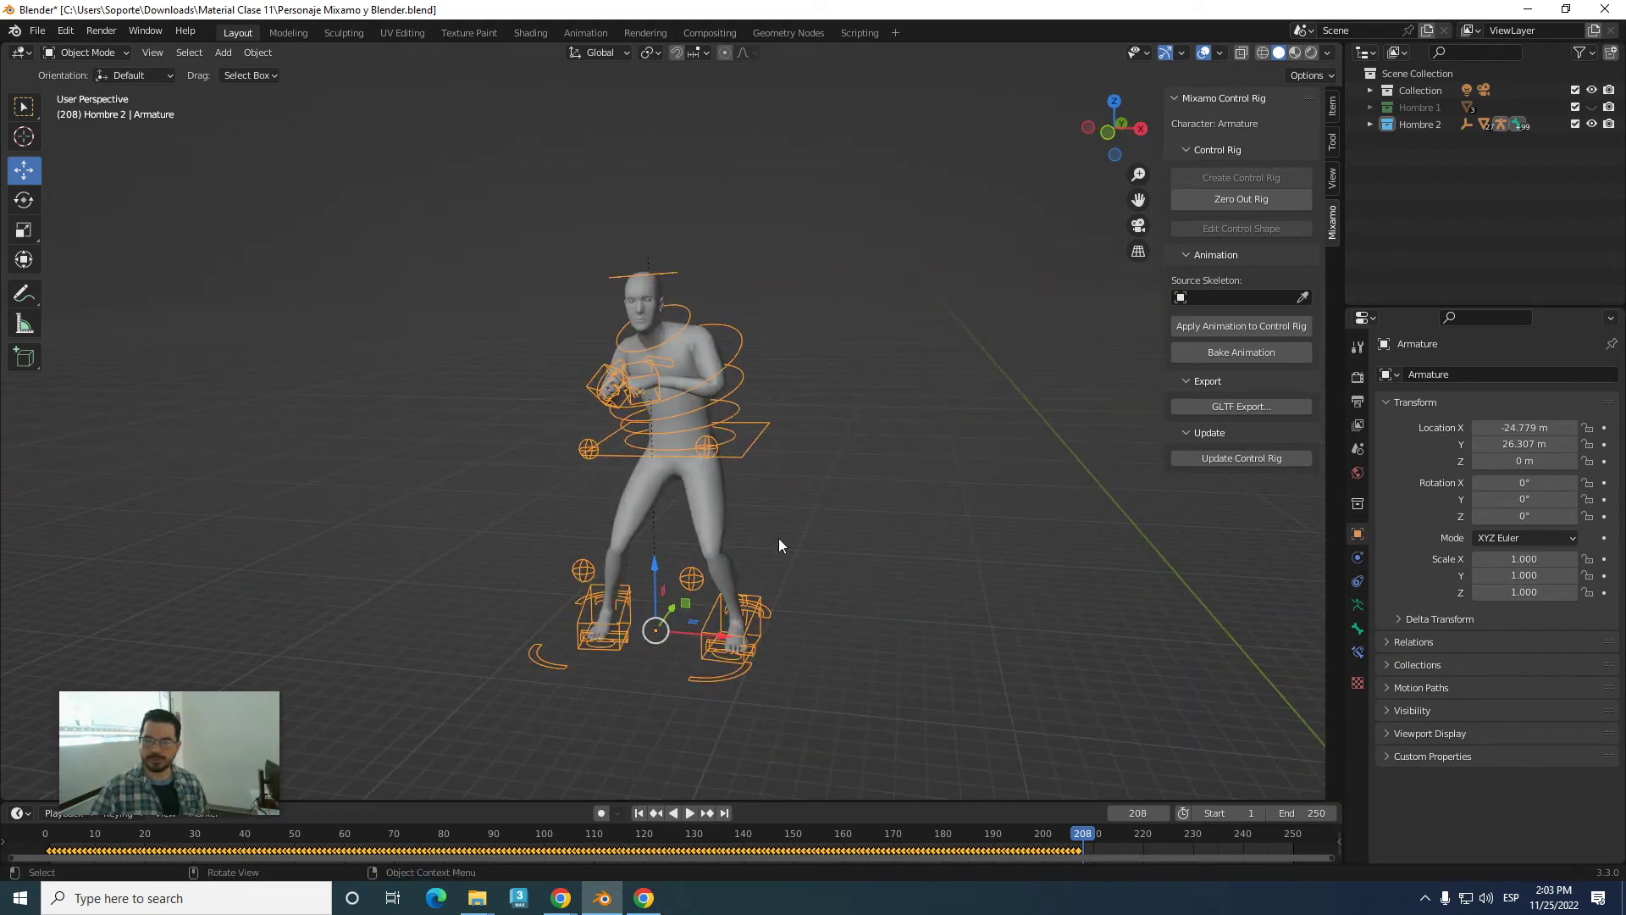
- Zoom and orbit around the character to inspect the new rig's head, hand, hip and foot controllers
{"action": "left_click", "coordinate": [856, 409]}
{"action": "scroll", "coordinate": [877, 473], "scroll_direction": "up", "scroll_amount": 1}
{"action": "scroll", "coordinate": [855, 470], "scroll_direction": "up", "scroll_amount": 1}
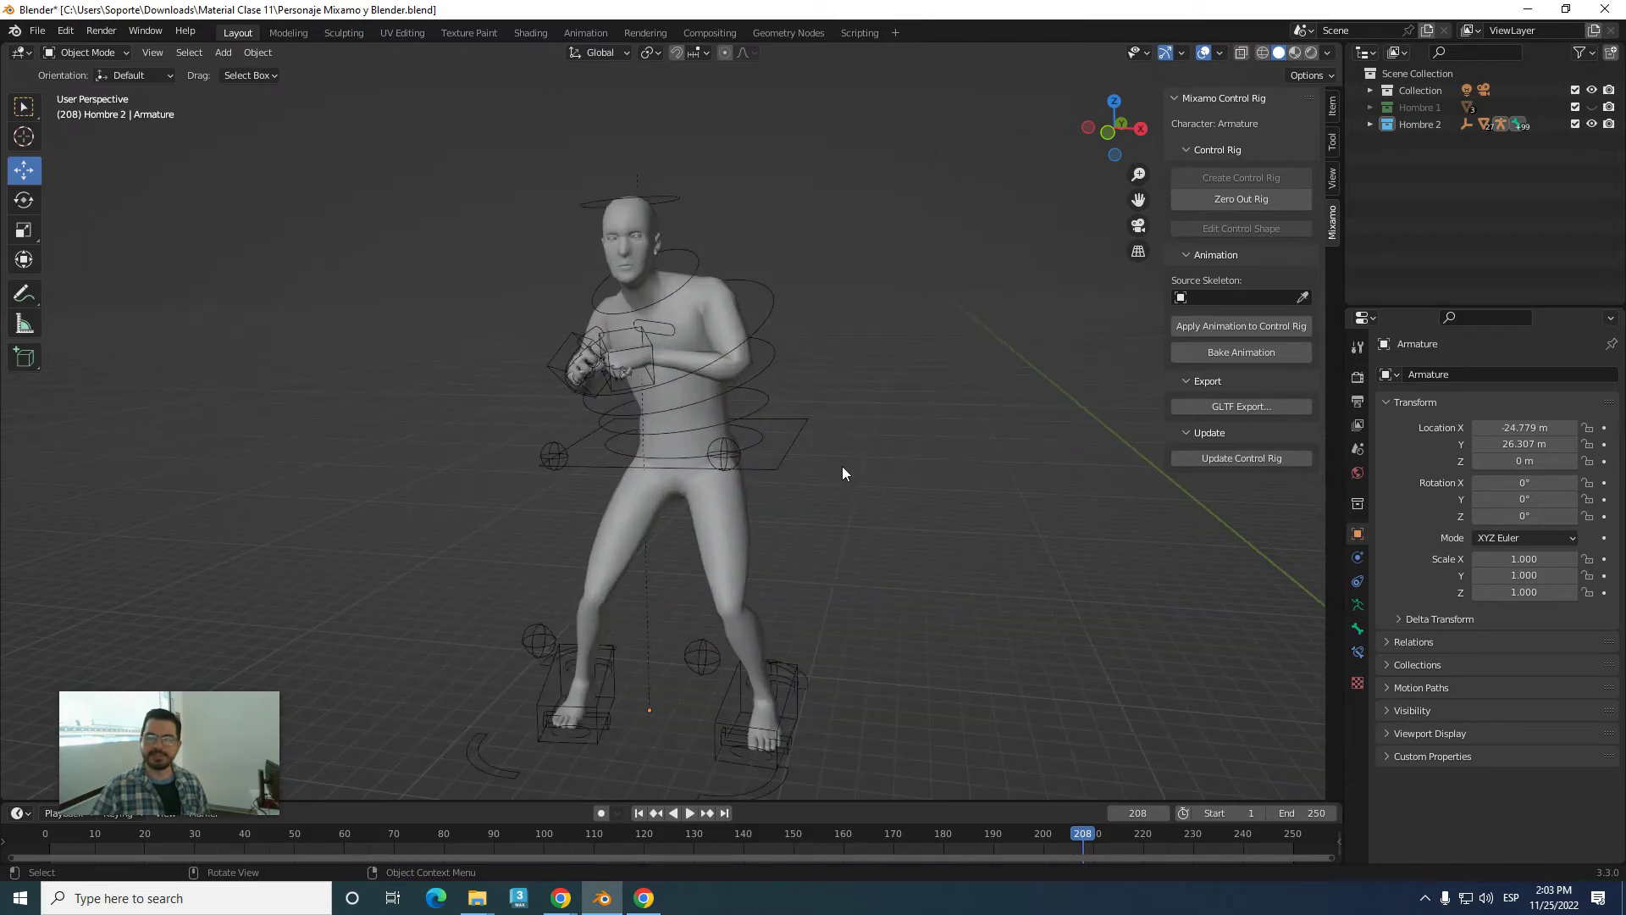
{"action": "left_click", "coordinate": [771, 471]}
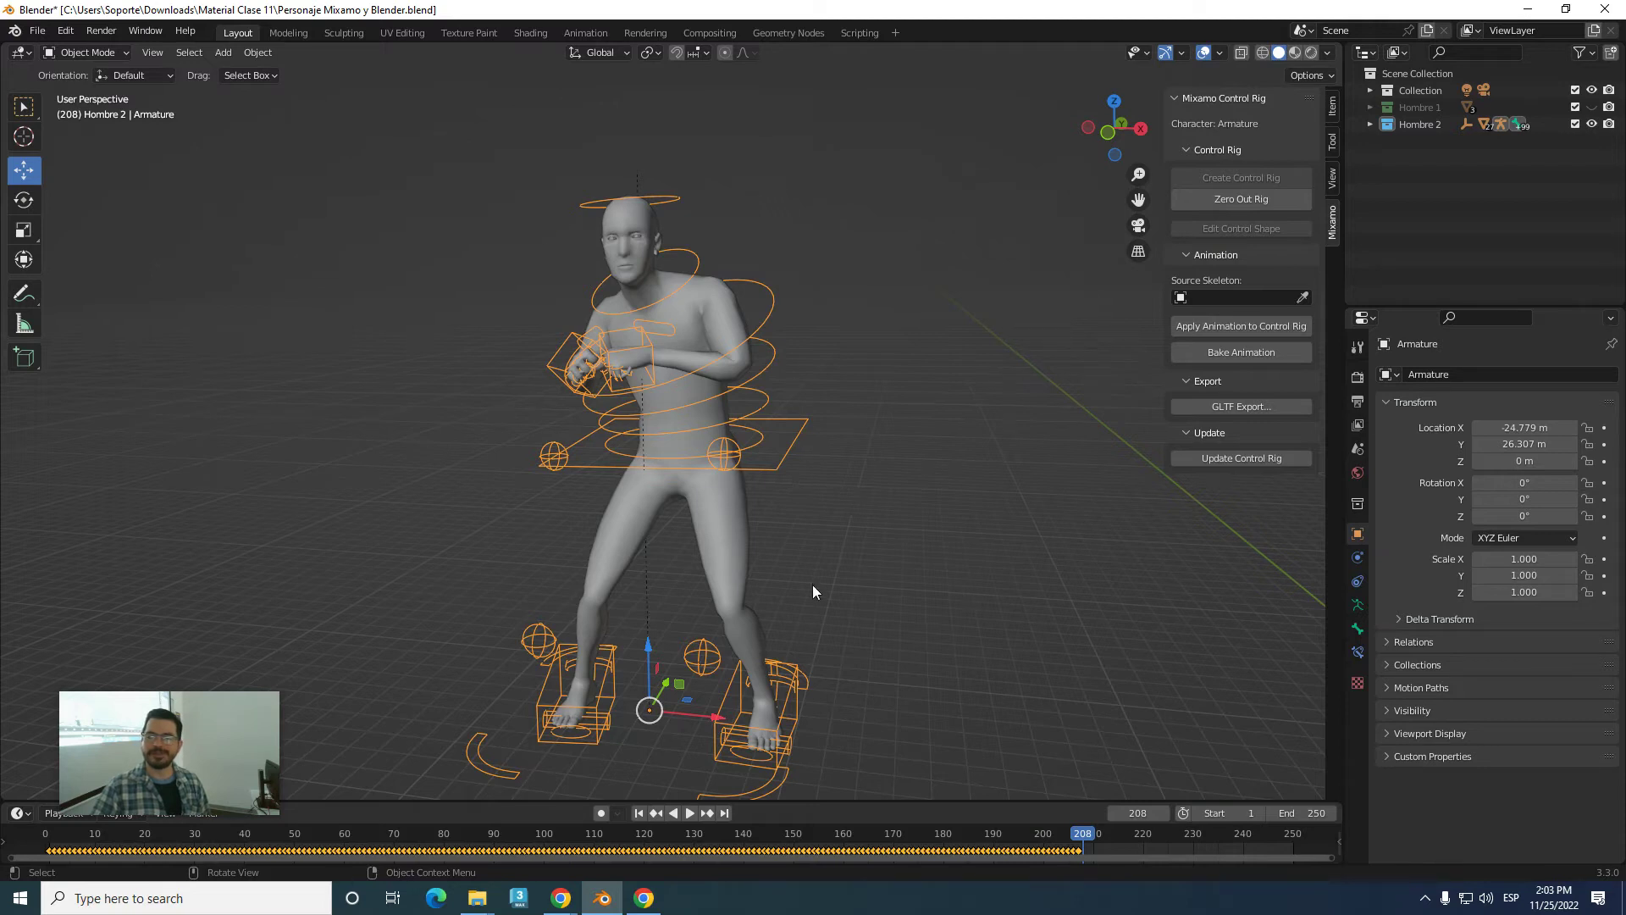
{"action": "scroll", "coordinate": [876, 539], "scroll_direction": "down", "scroll_amount": 2}
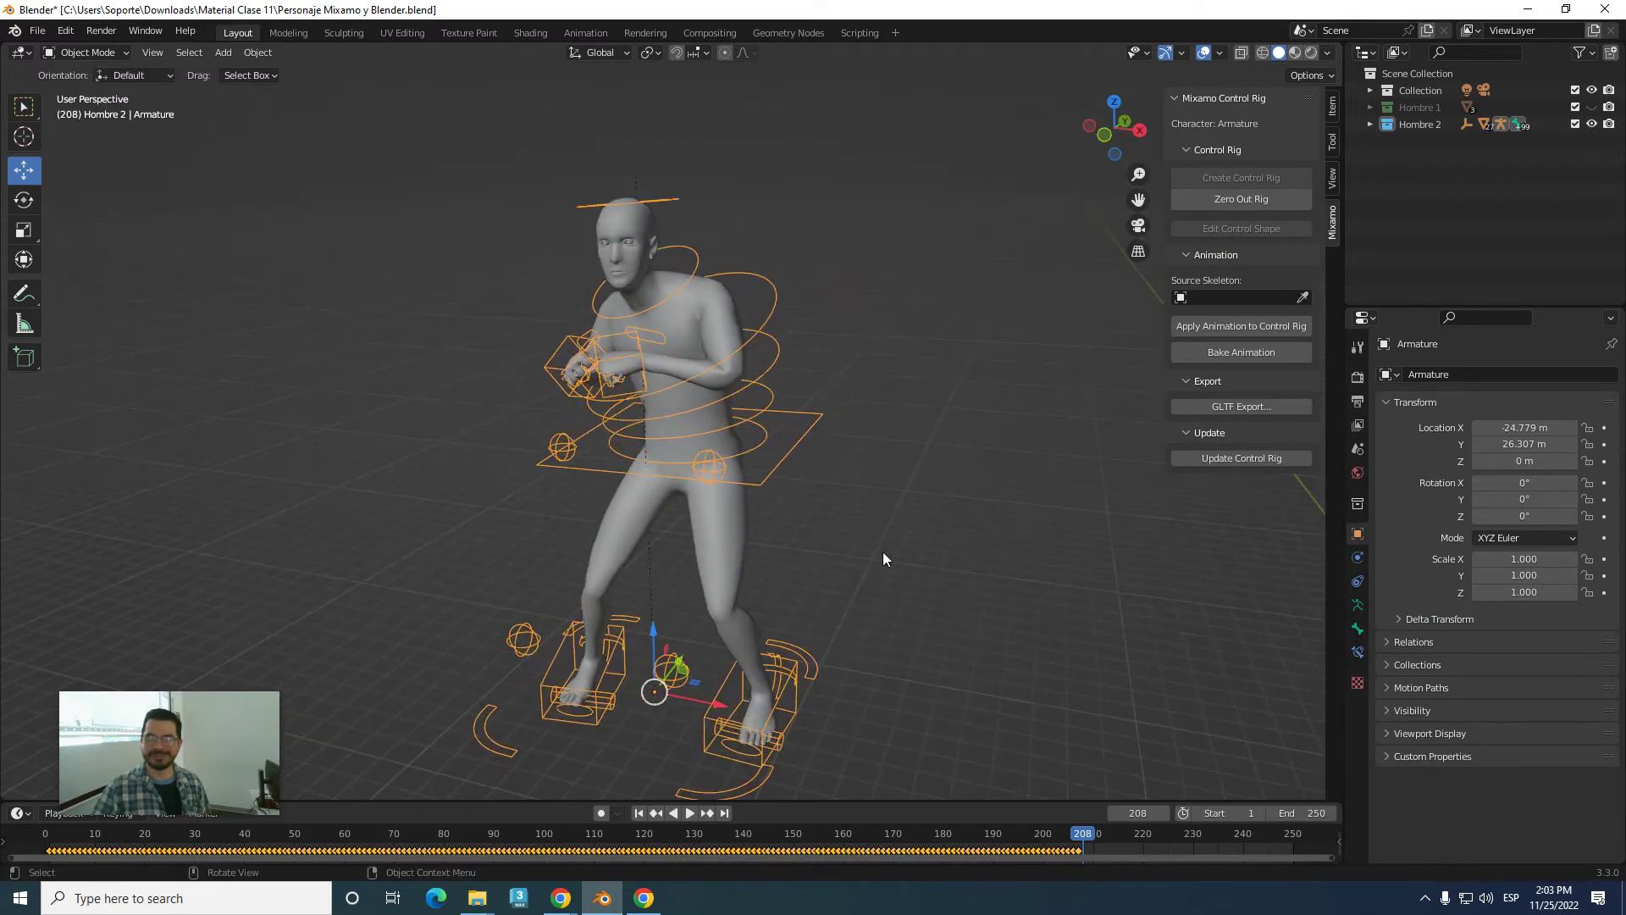
{"action": "scroll", "coordinate": [888, 555], "scroll_direction": "down", "scroll_amount": 1}
{"action": "middle_click_drag", "start_coordinate": [893, 560], "coordinate": [886, 565]}
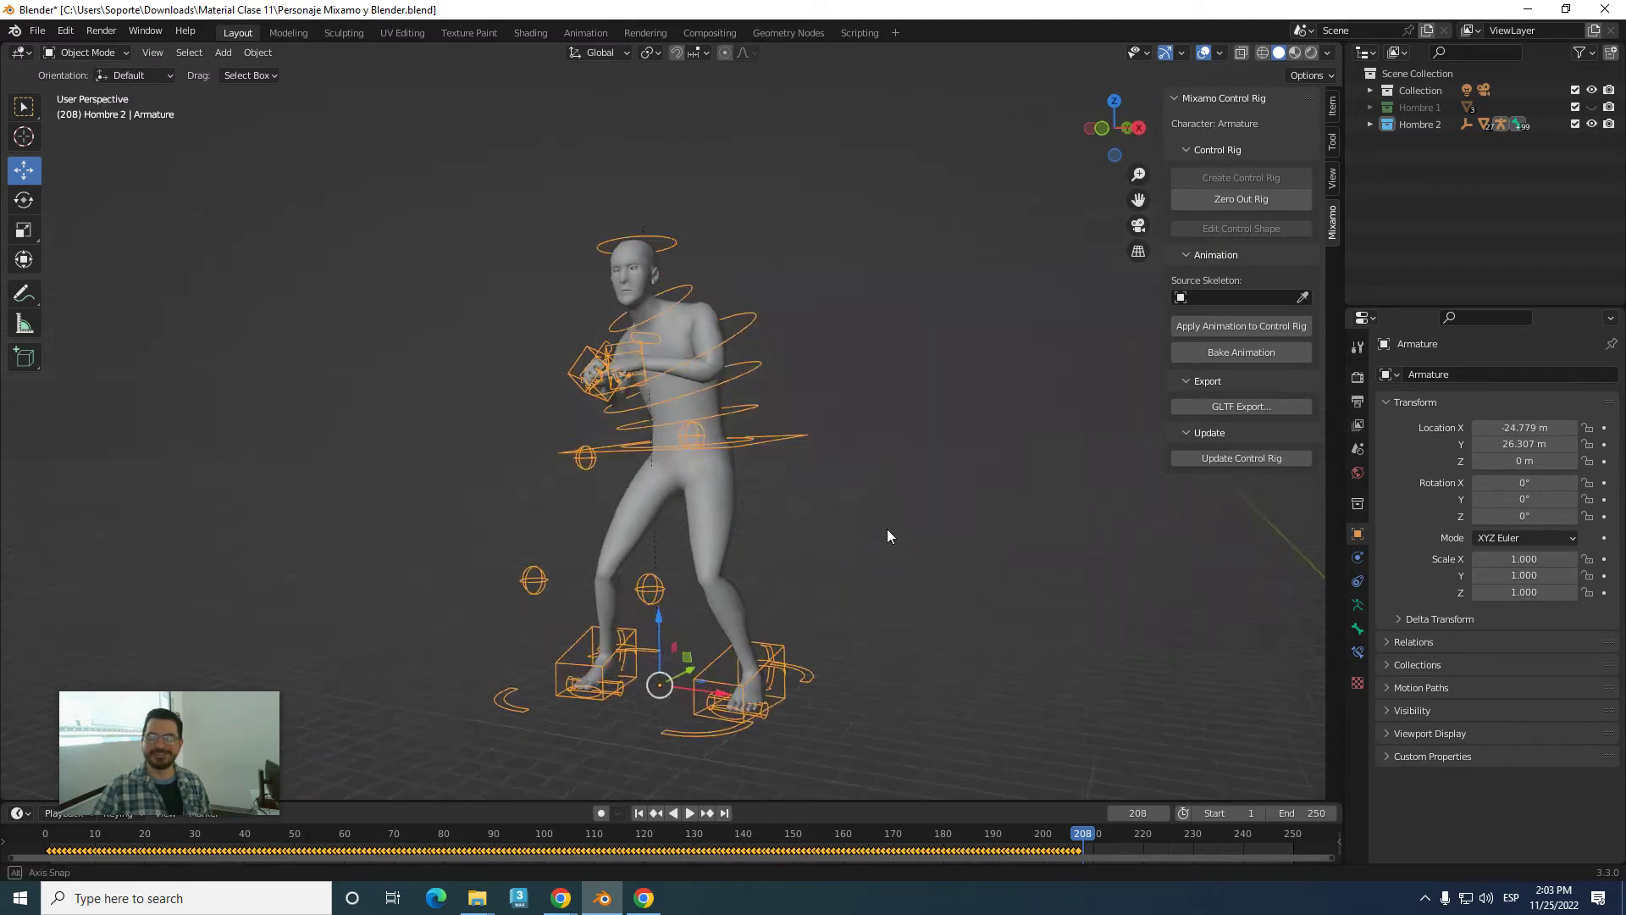
{"action": "left_click", "coordinate": [911, 583]}
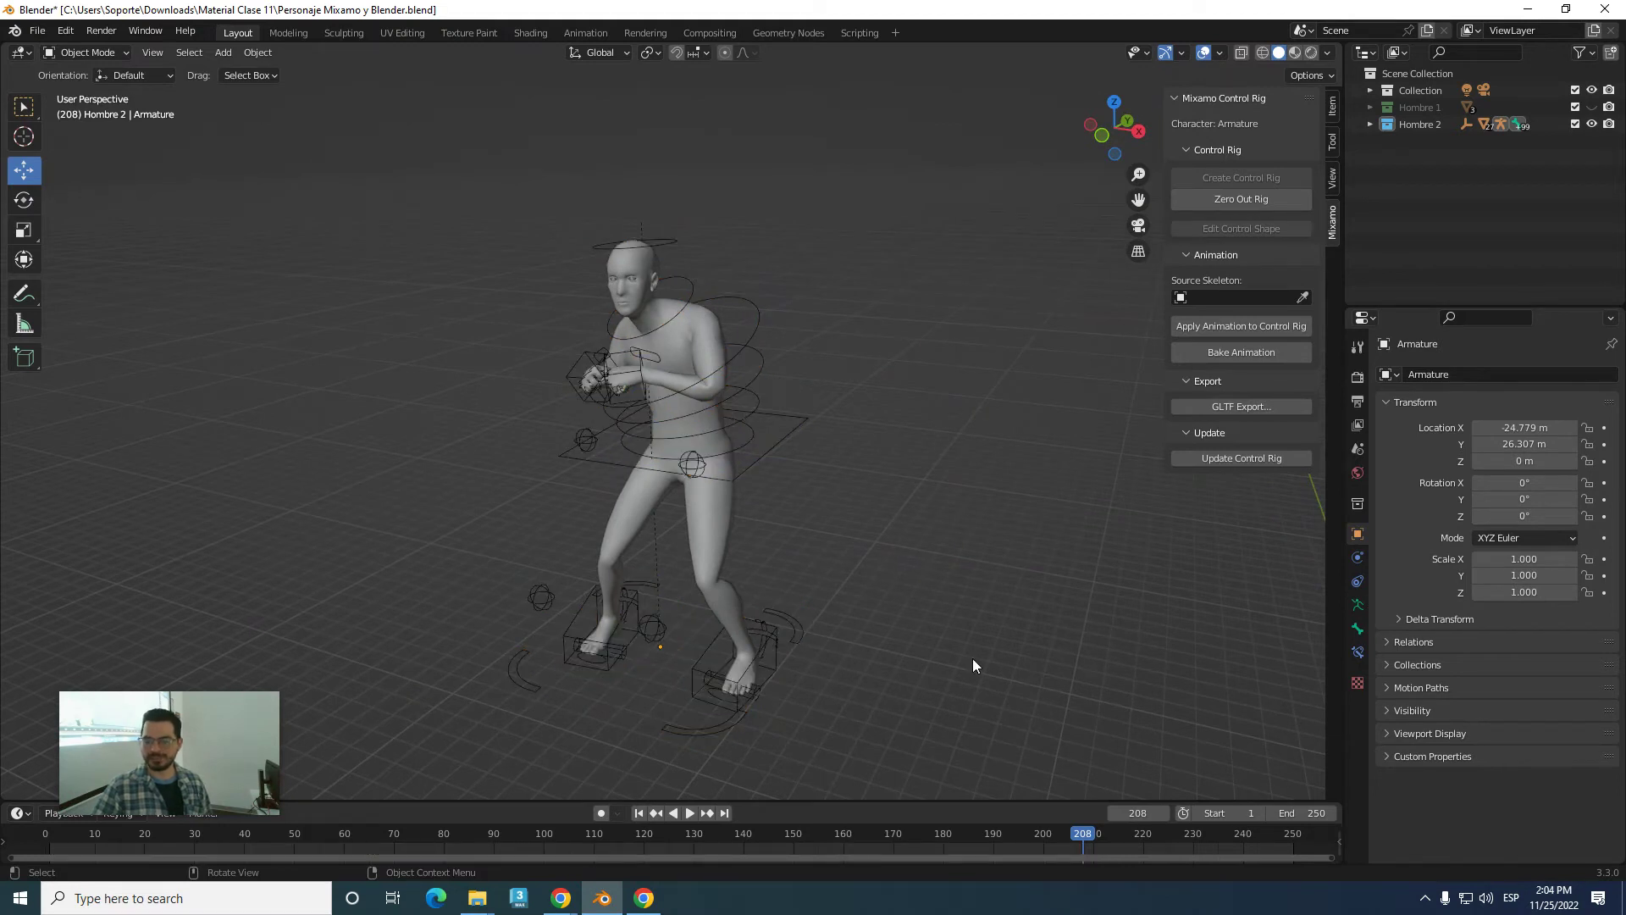
- Play the dance animation, then stop it back at frame 0
{"action": "left_click", "coordinate": [675, 812]}
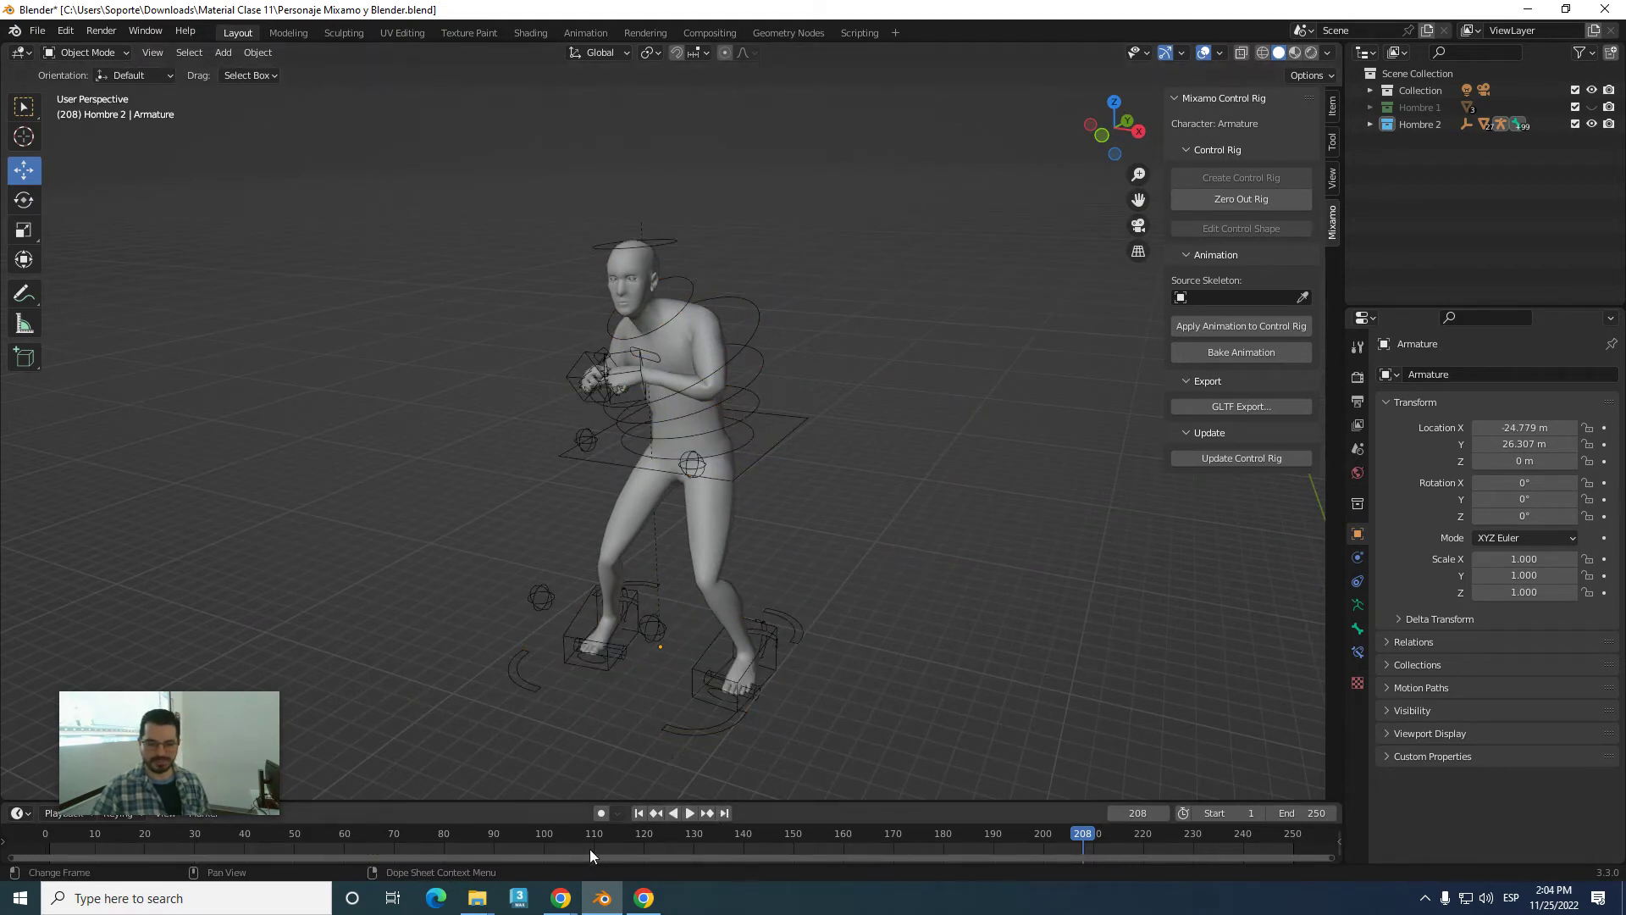
{"action": "left_click", "coordinate": [48, 836]}
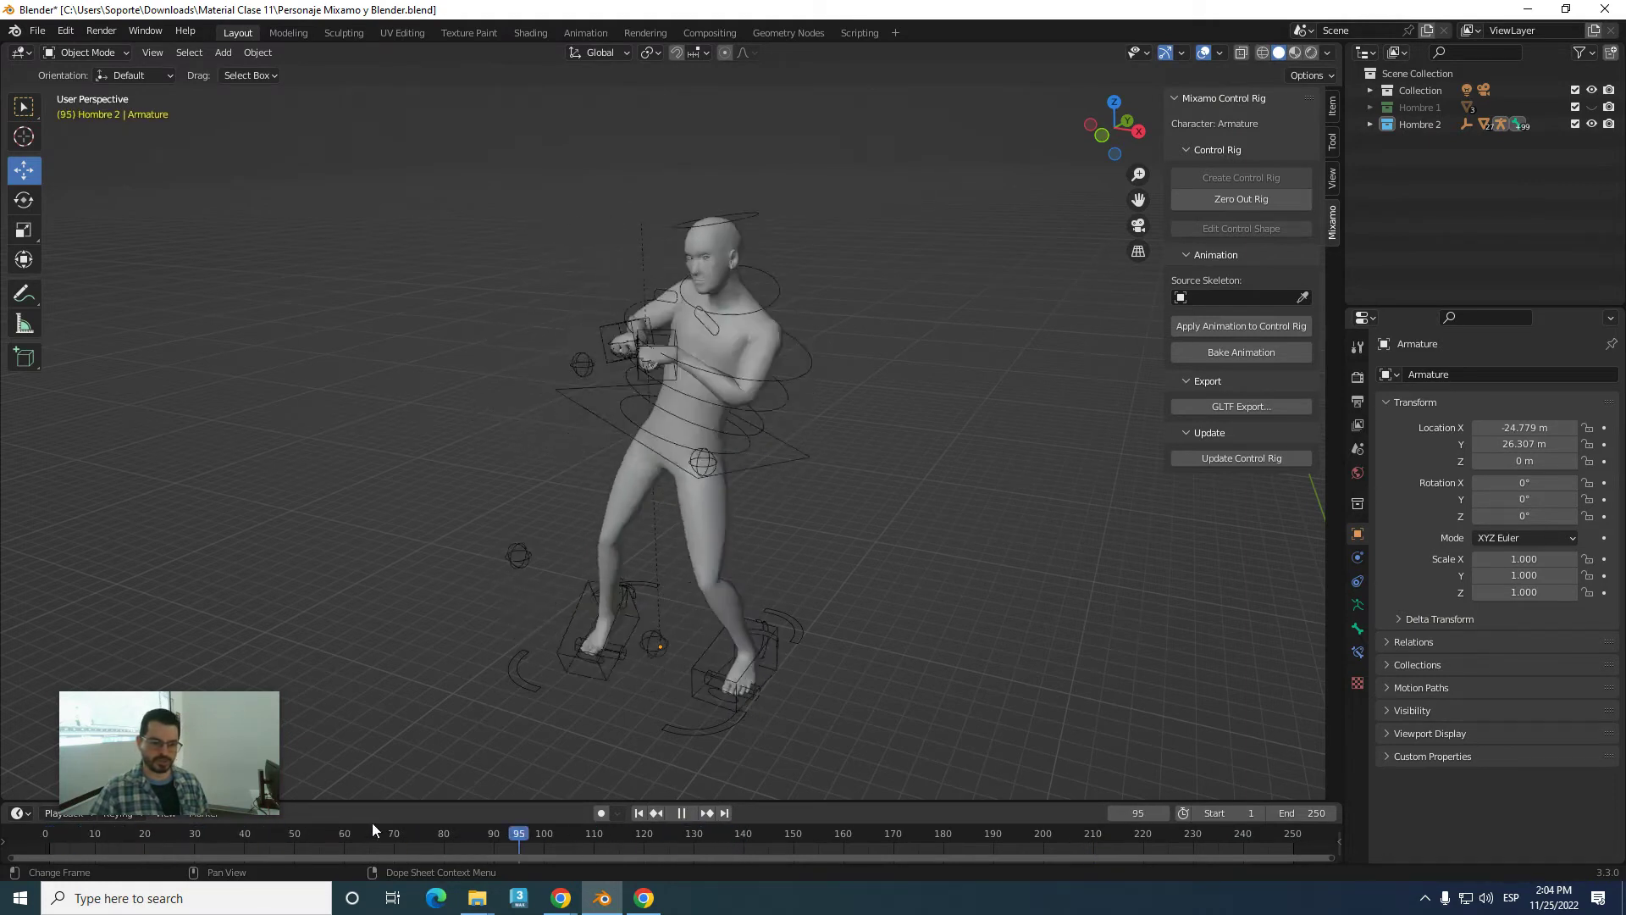
{"action": "key", "text": "Escape"}
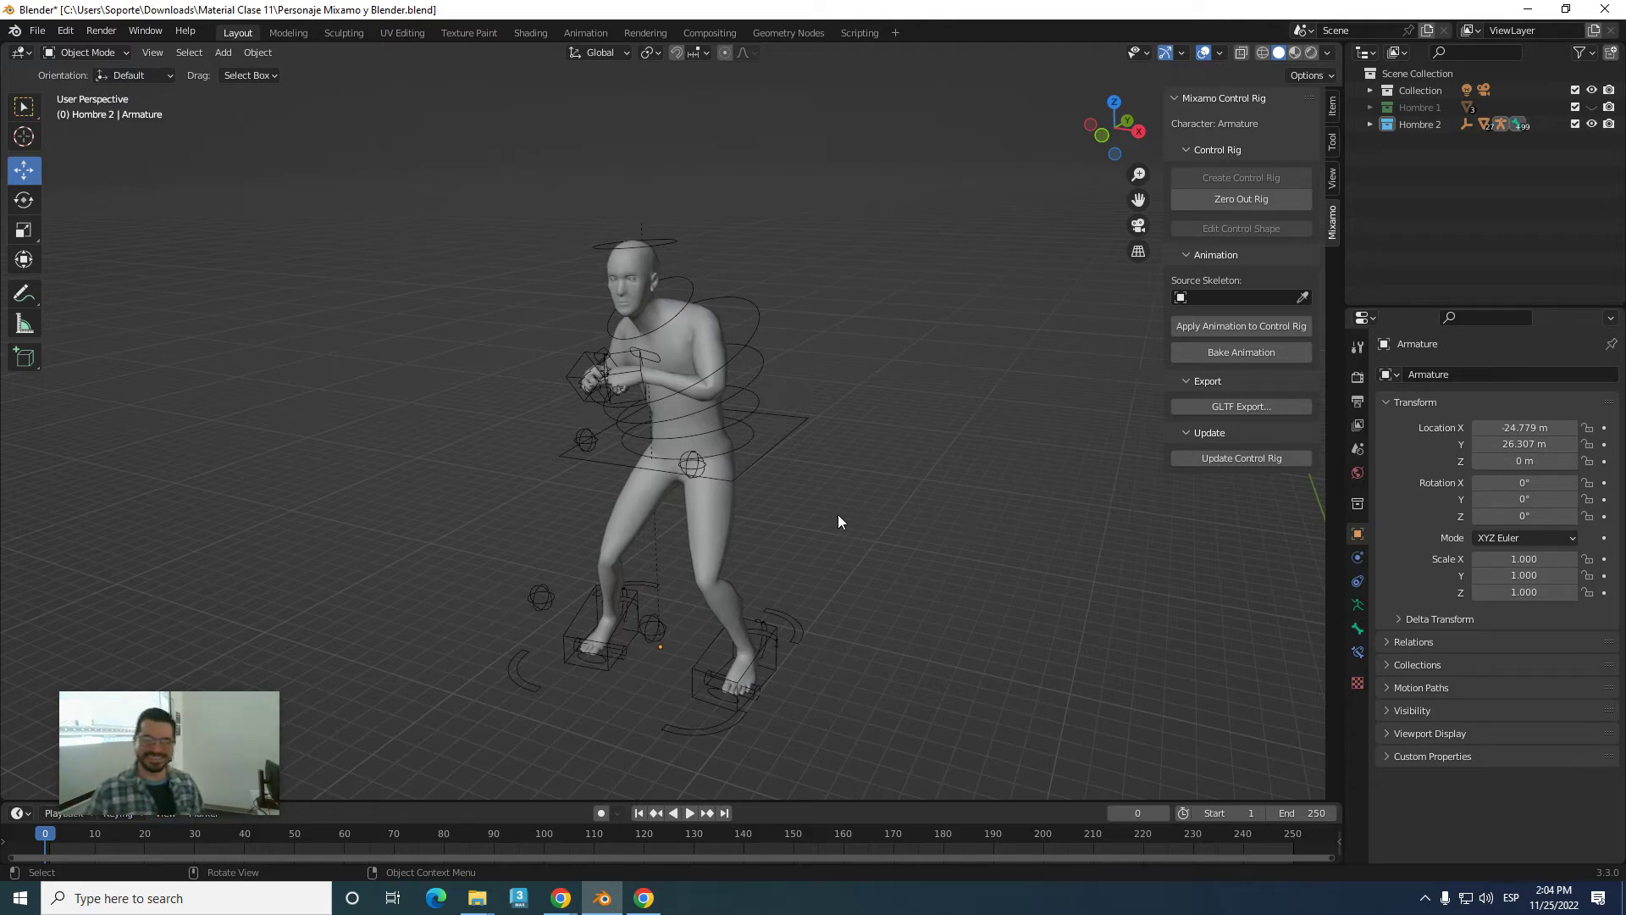
- Zero out the control rig into a T-pose and save Personaje Mixamo y Blender.blend
{"action": "key", "text": "a"}
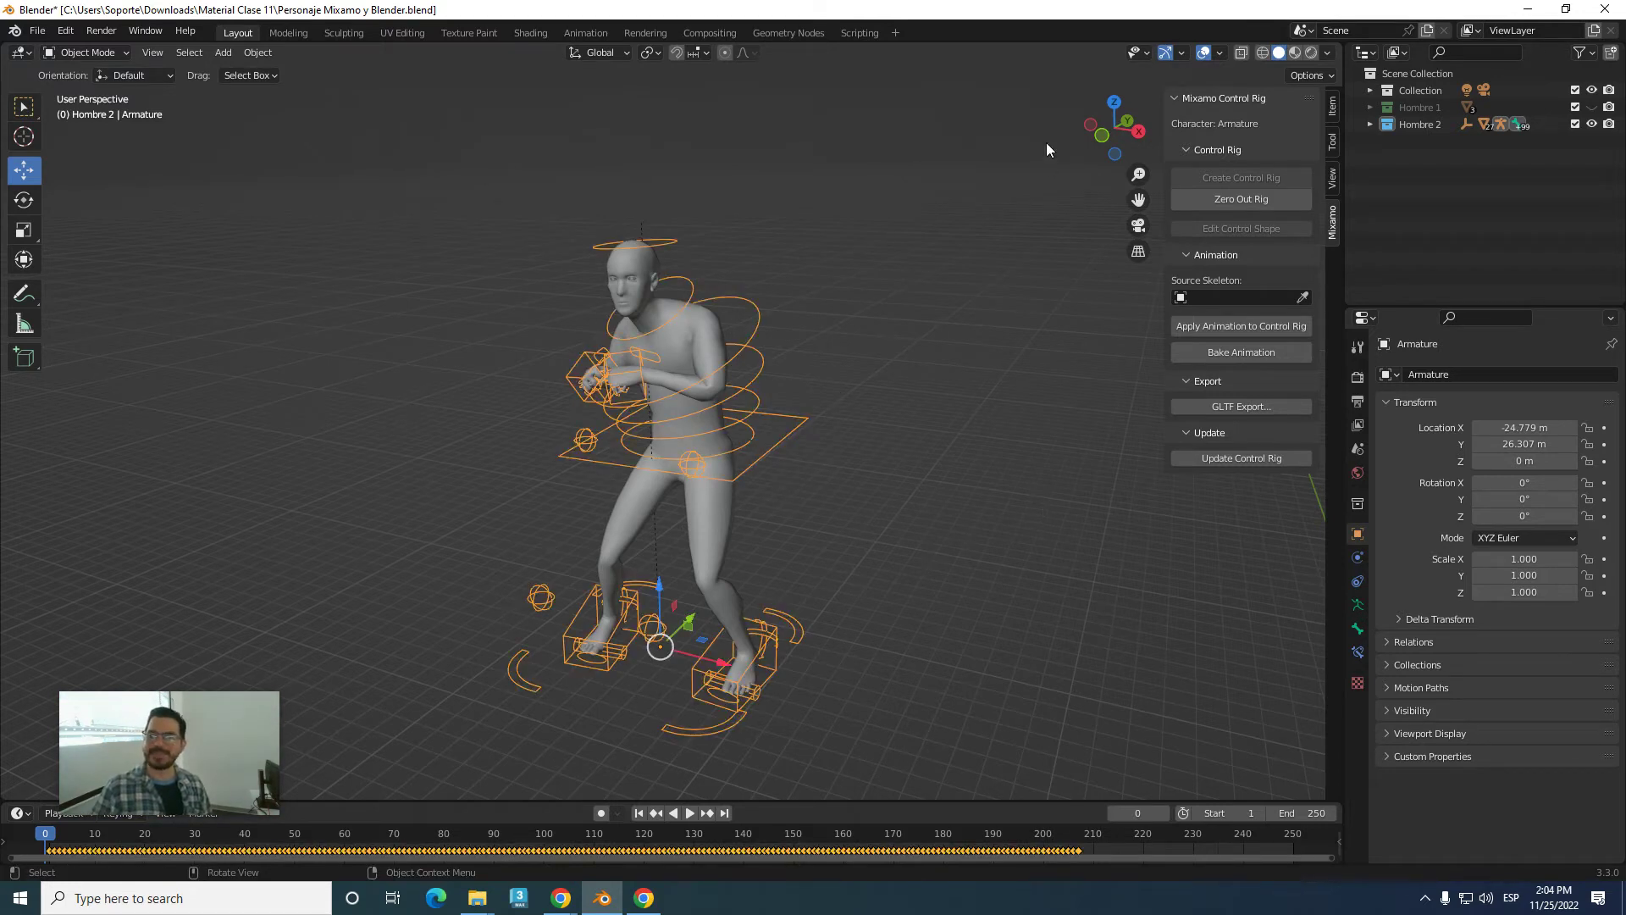
{"action": "left_click", "coordinate": [1223, 200]}
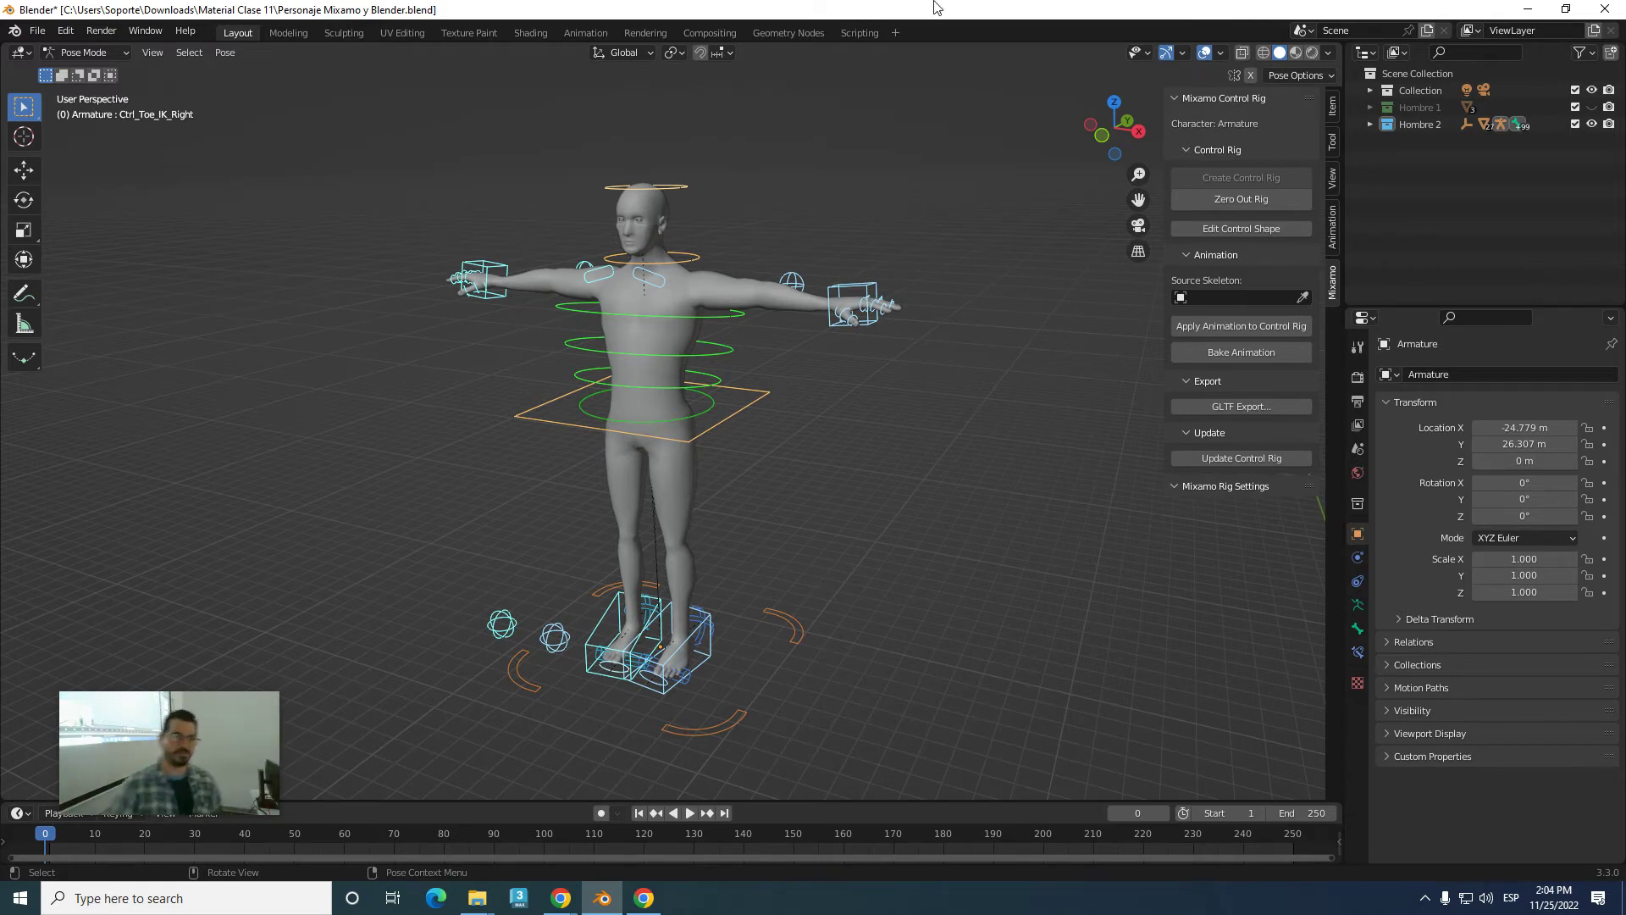
{"action": "left_click", "coordinate": [38, 32]}
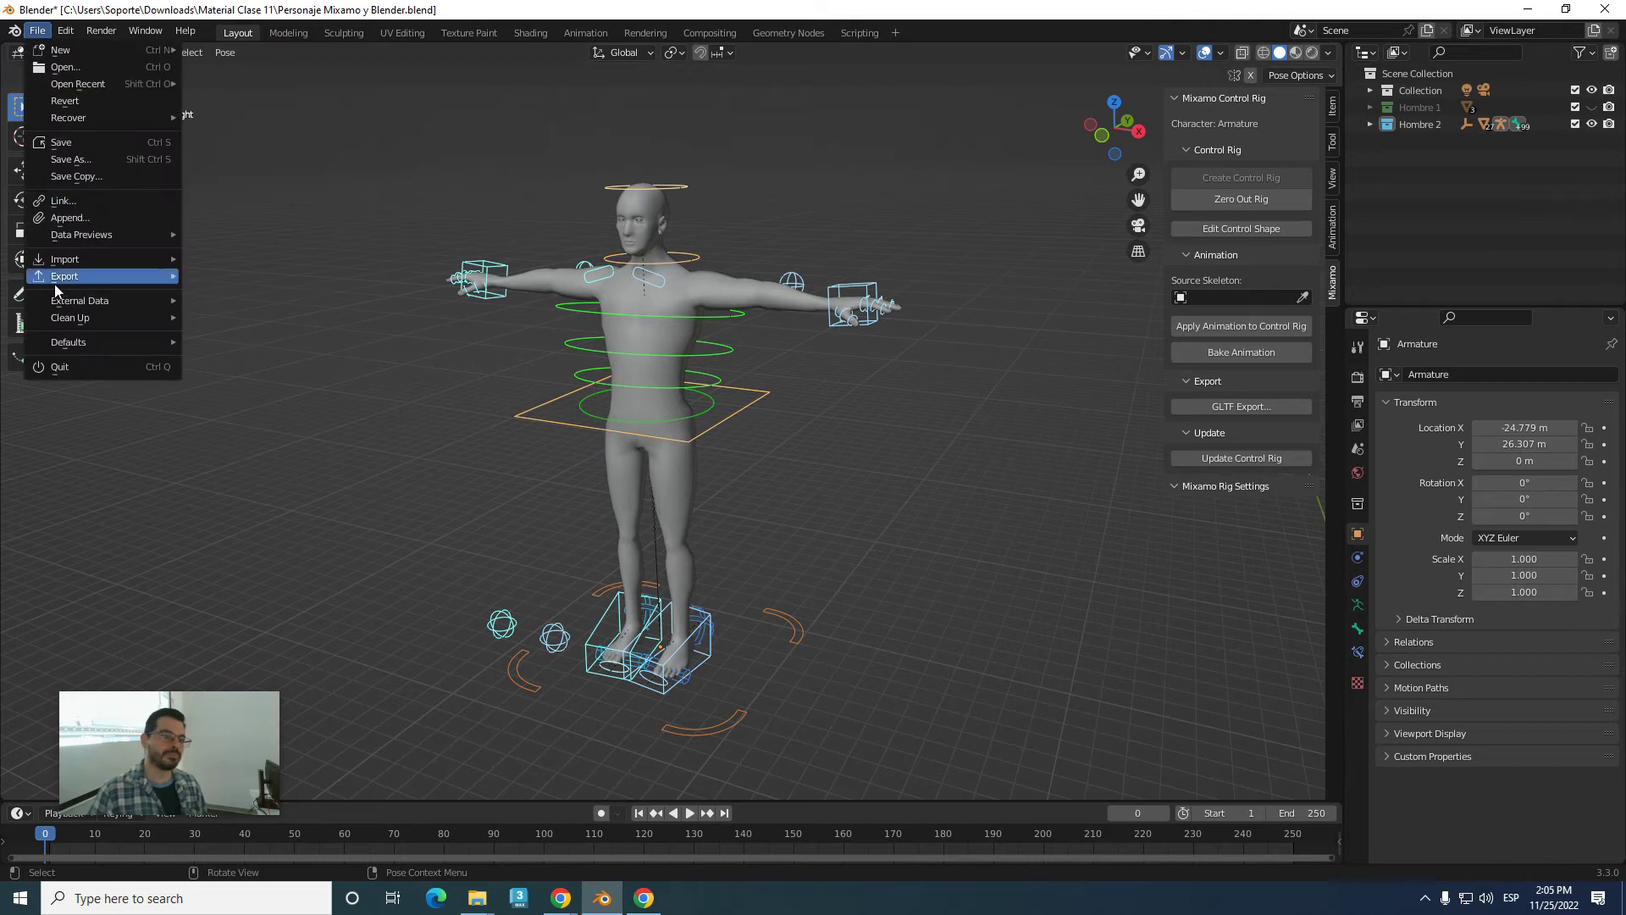
{"action": "left_click", "coordinate": [84, 143]}
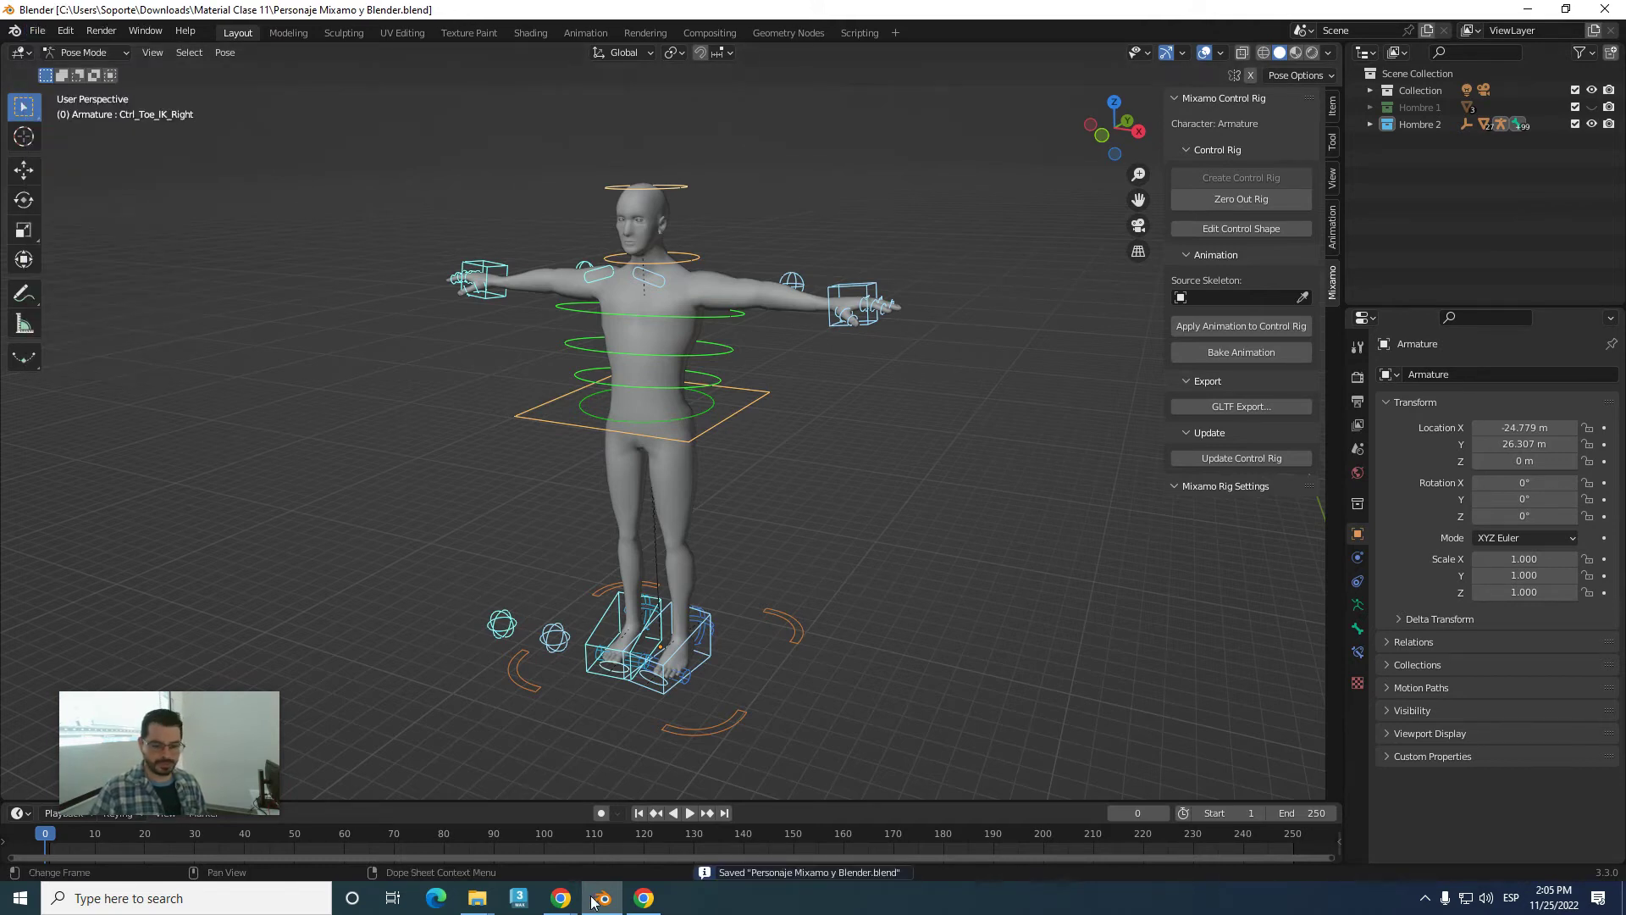
- Go to the Mixamo animations page in the browser and preview Walk Strafe Left
{"action": "mouse_move", "coordinate": [561, 898]}
{"action": "left_click", "coordinate": [491, 810]}
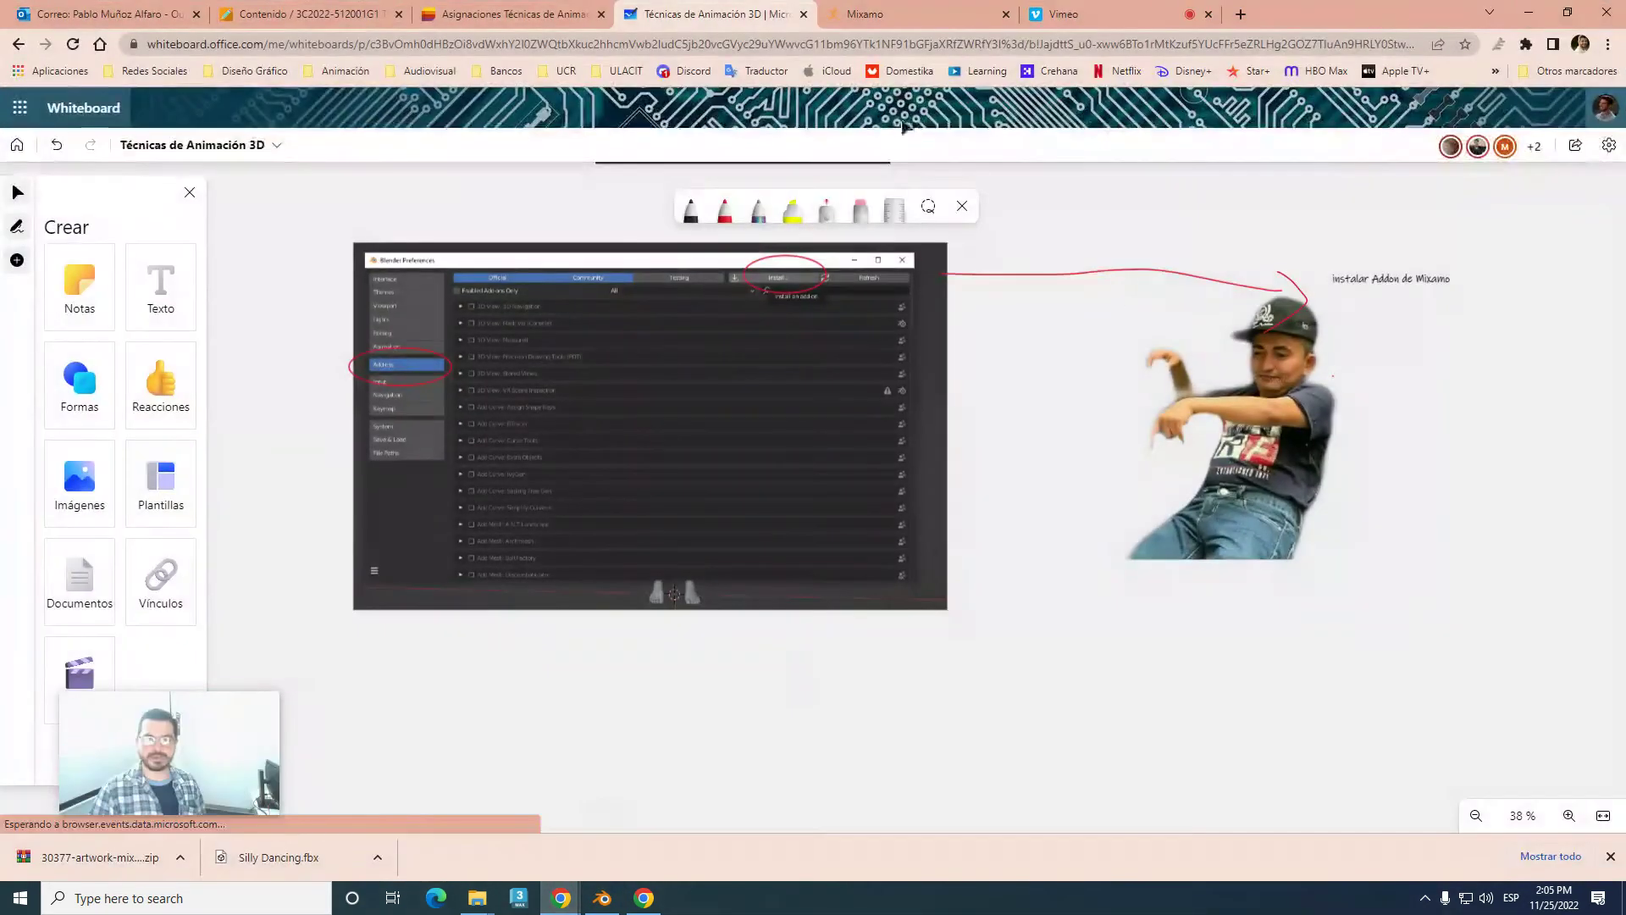
{"action": "left_click", "coordinate": [1314, 409]}
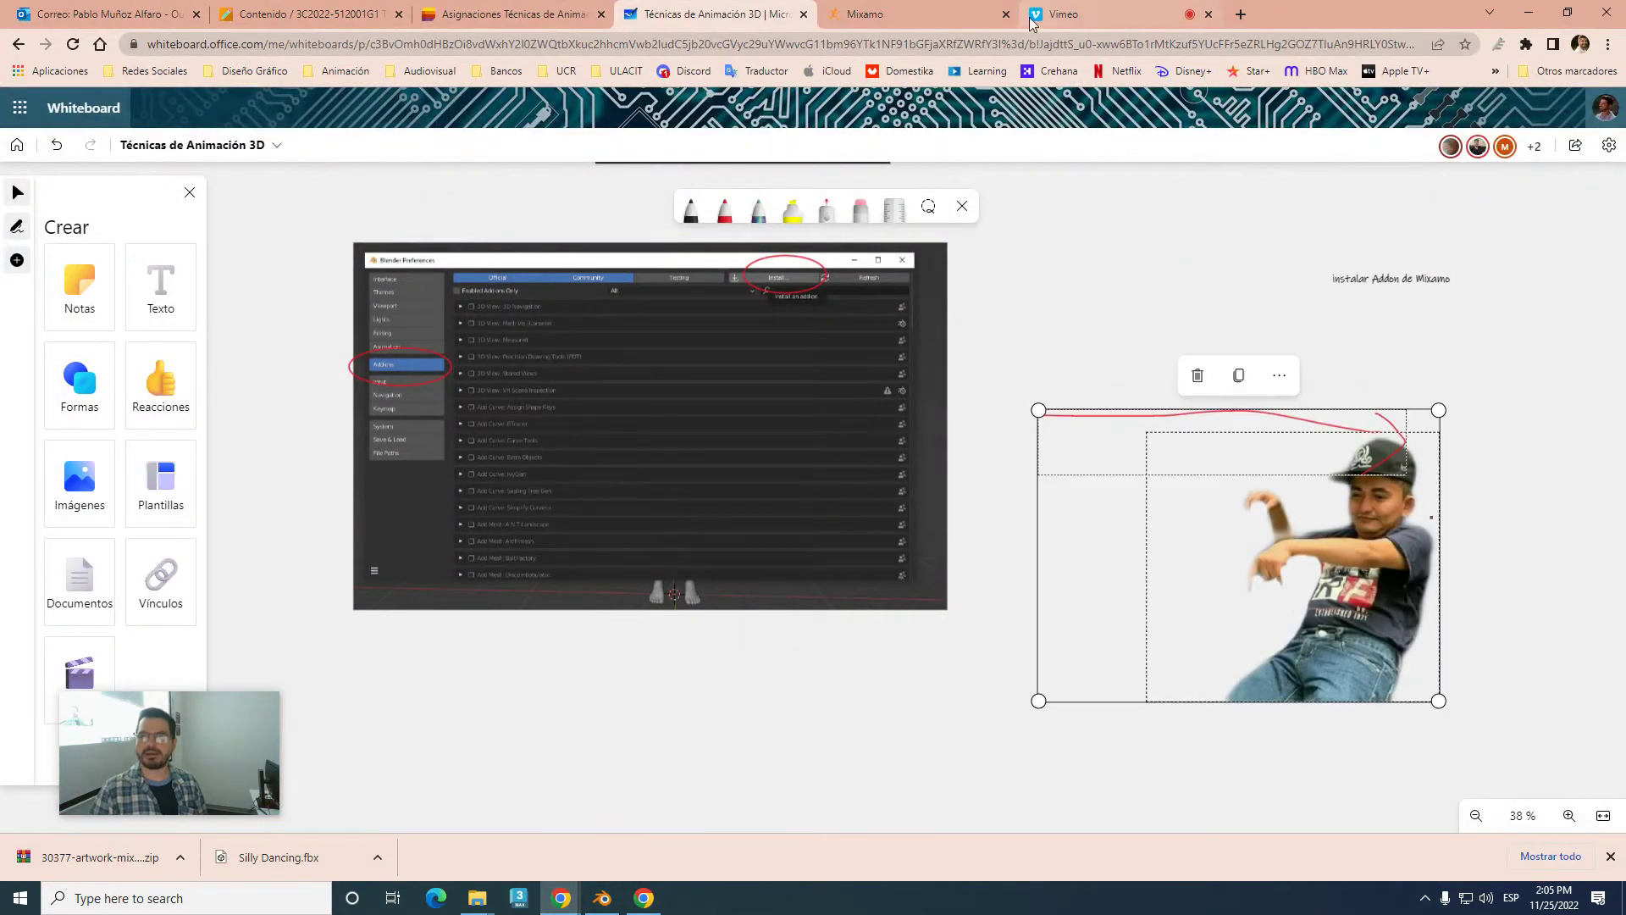
{"action": "left_click", "coordinate": [1082, 12]}
{"action": "left_click", "coordinate": [953, 17]}
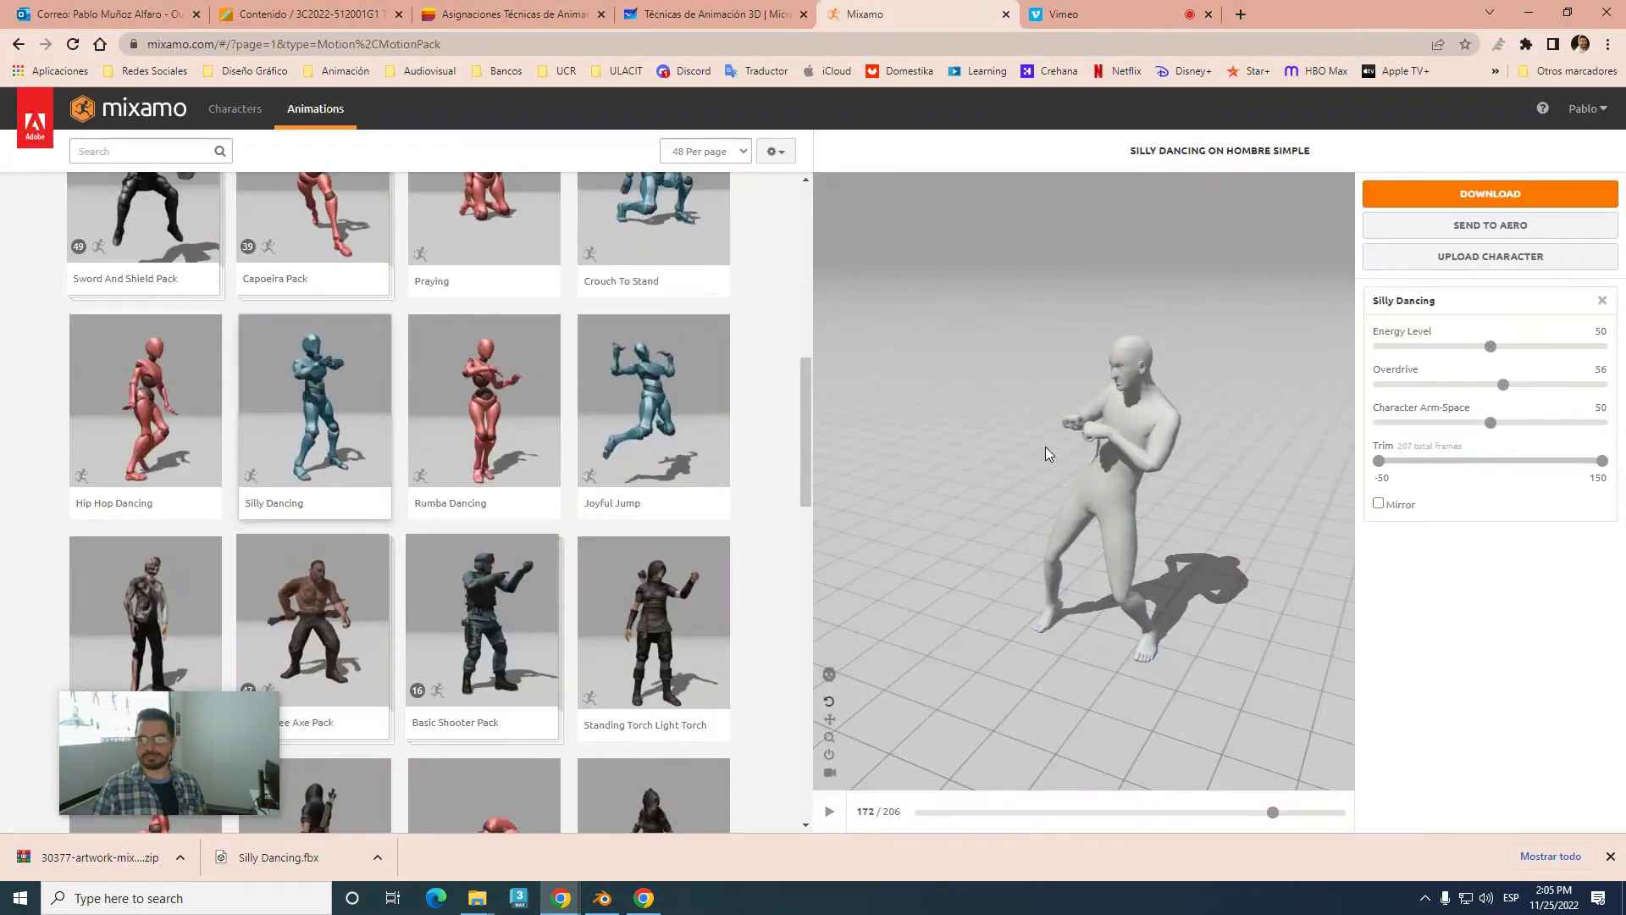
{"action": "scroll", "coordinate": [512, 552], "scroll_direction": "down", "scroll_amount": 2}
{"action": "mouse_move", "coordinate": [212, 715]}
{"action": "left_mouse_down"}
{"action": "mouse_move", "coordinate": [1080, 658]}
{"action": "mouse_move", "coordinate": [1558, 728]}
{"action": "left_mouse_up"}
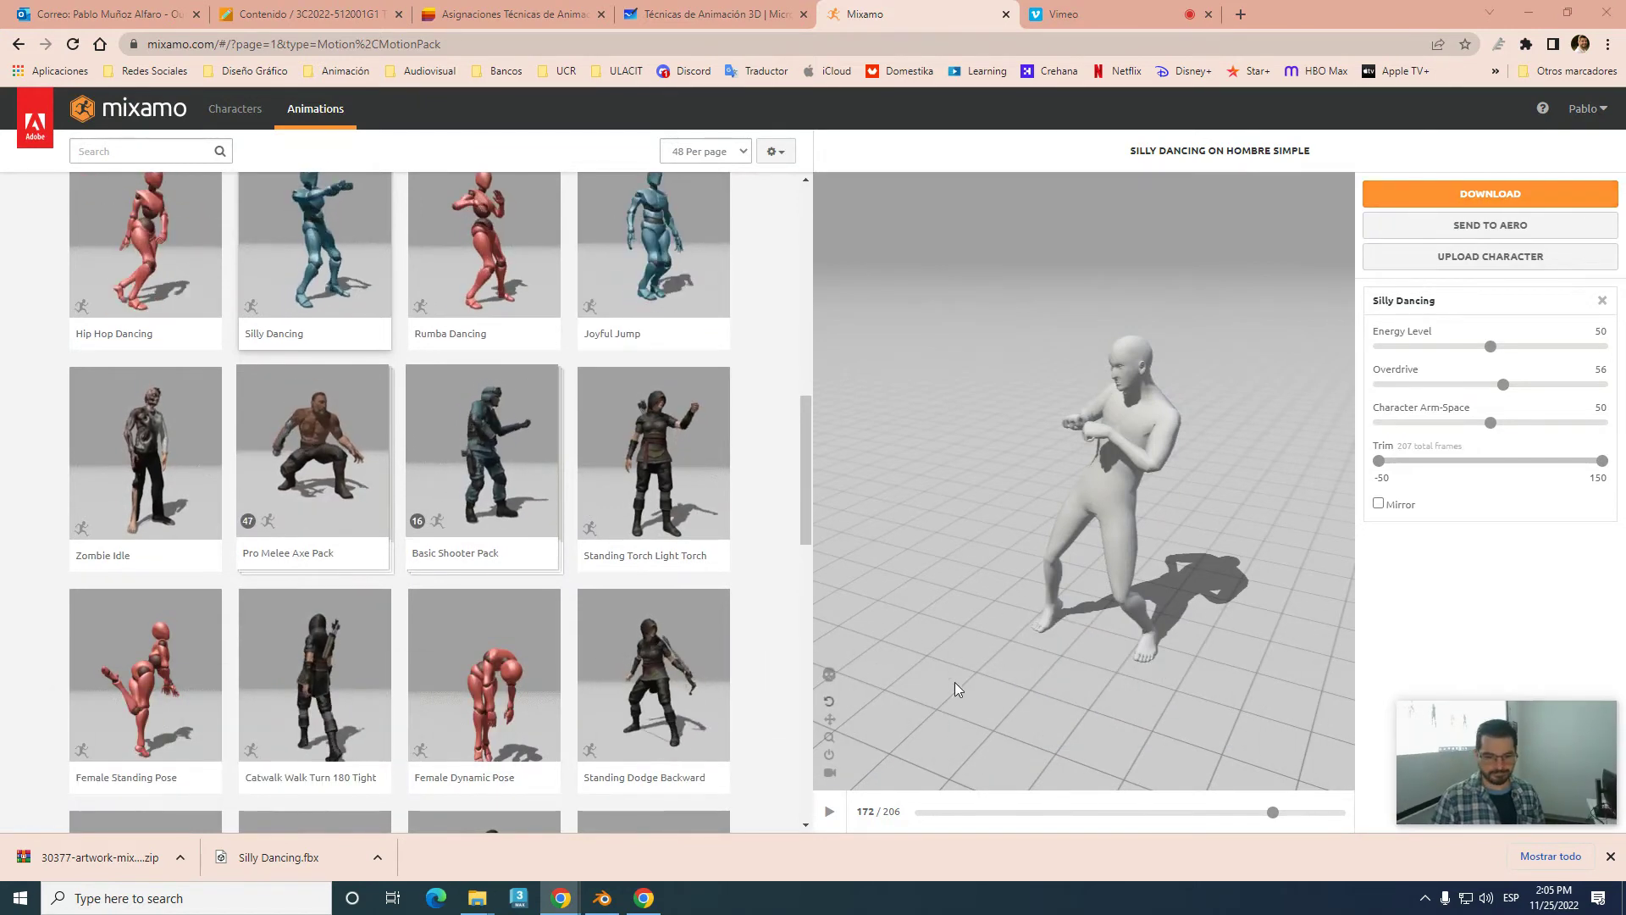
{"action": "scroll", "coordinate": [449, 625], "scroll_direction": "down", "scroll_amount": 2}
{"action": "scroll", "coordinate": [449, 625], "scroll_direction": "down", "scroll_amount": 2}
{"action": "scroll", "coordinate": [407, 631], "scroll_direction": "down", "scroll_amount": 4}
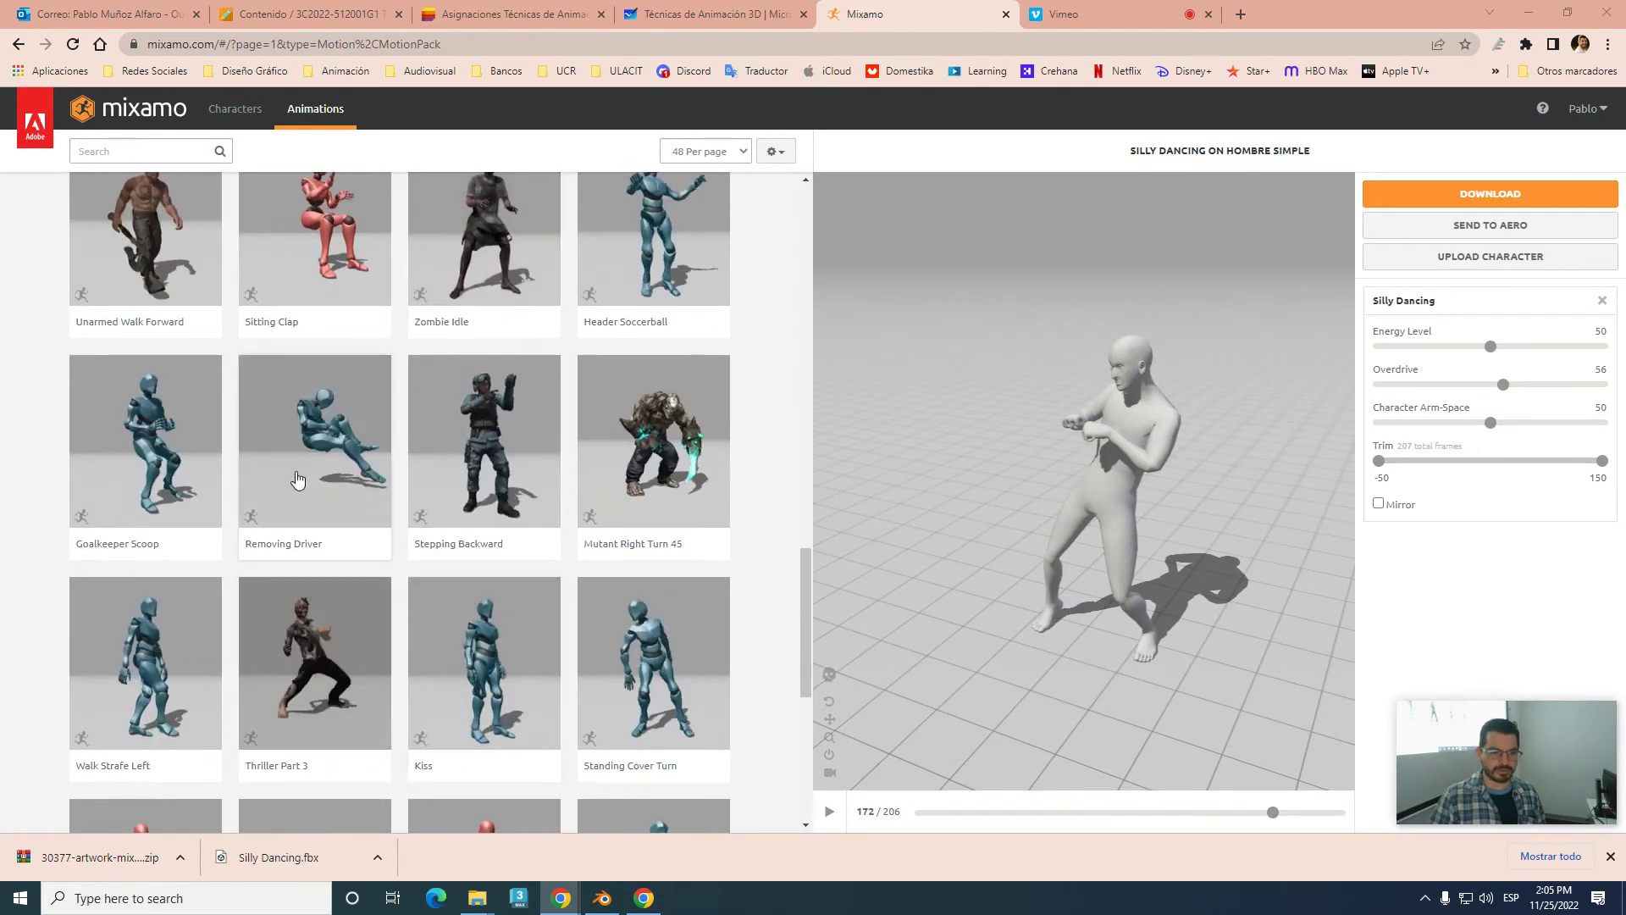
{"action": "left_click", "coordinate": [141, 665]}
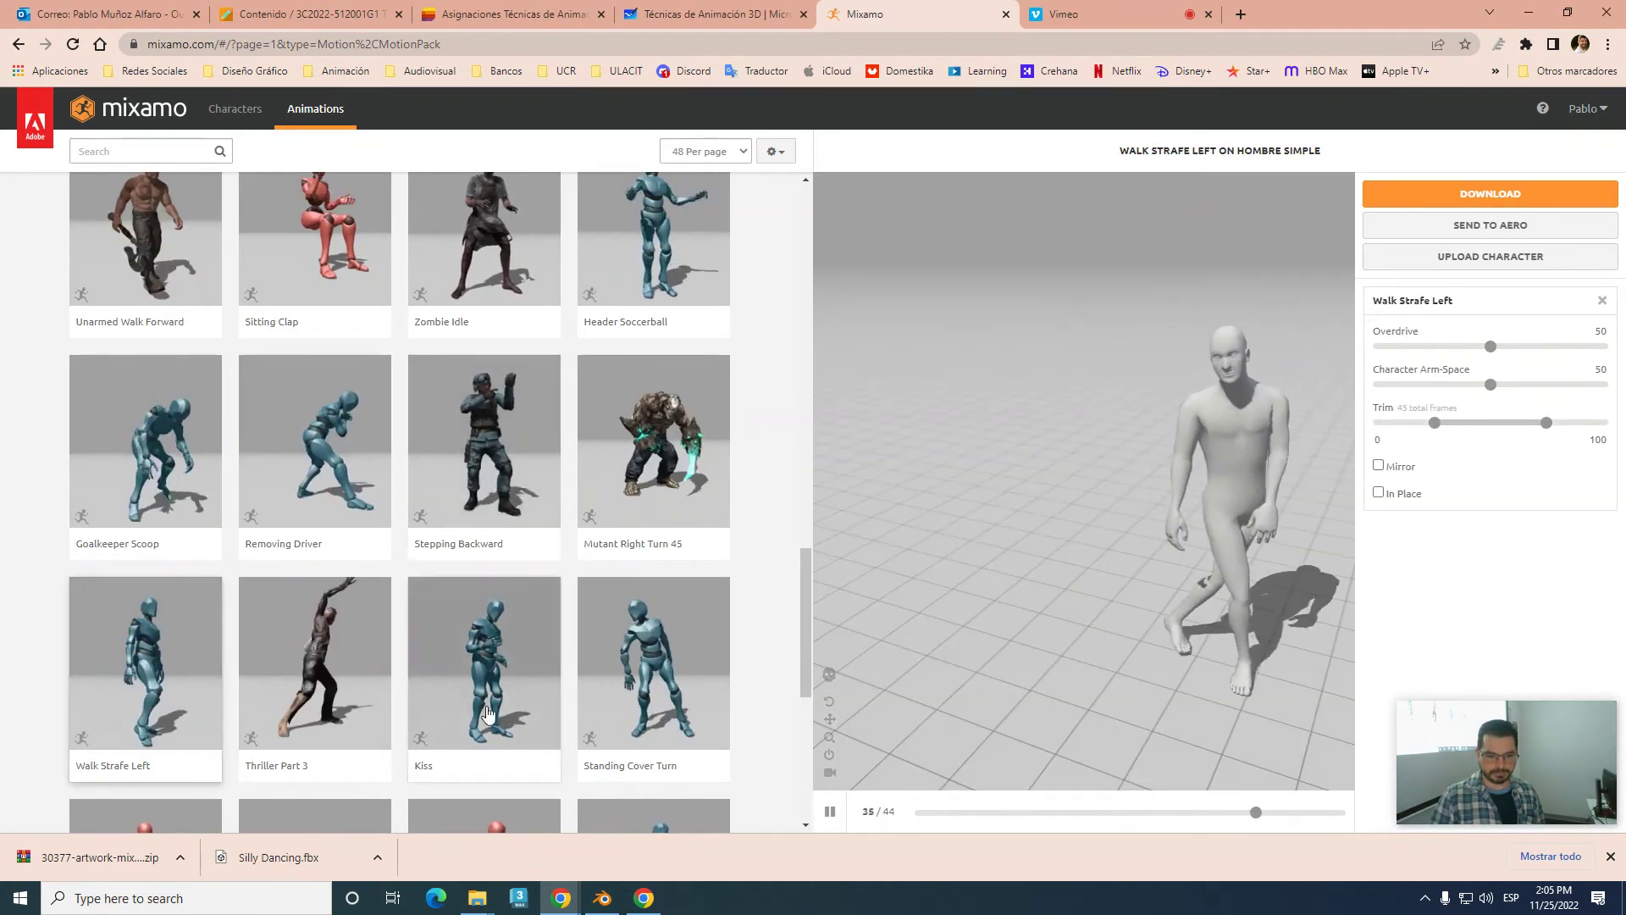
{"action": "scroll", "coordinate": [556, 523], "scroll_direction": "down", "scroll_amount": 3}
{"action": "scroll", "coordinate": [556, 524], "scroll_direction": "down", "scroll_amount": 3}
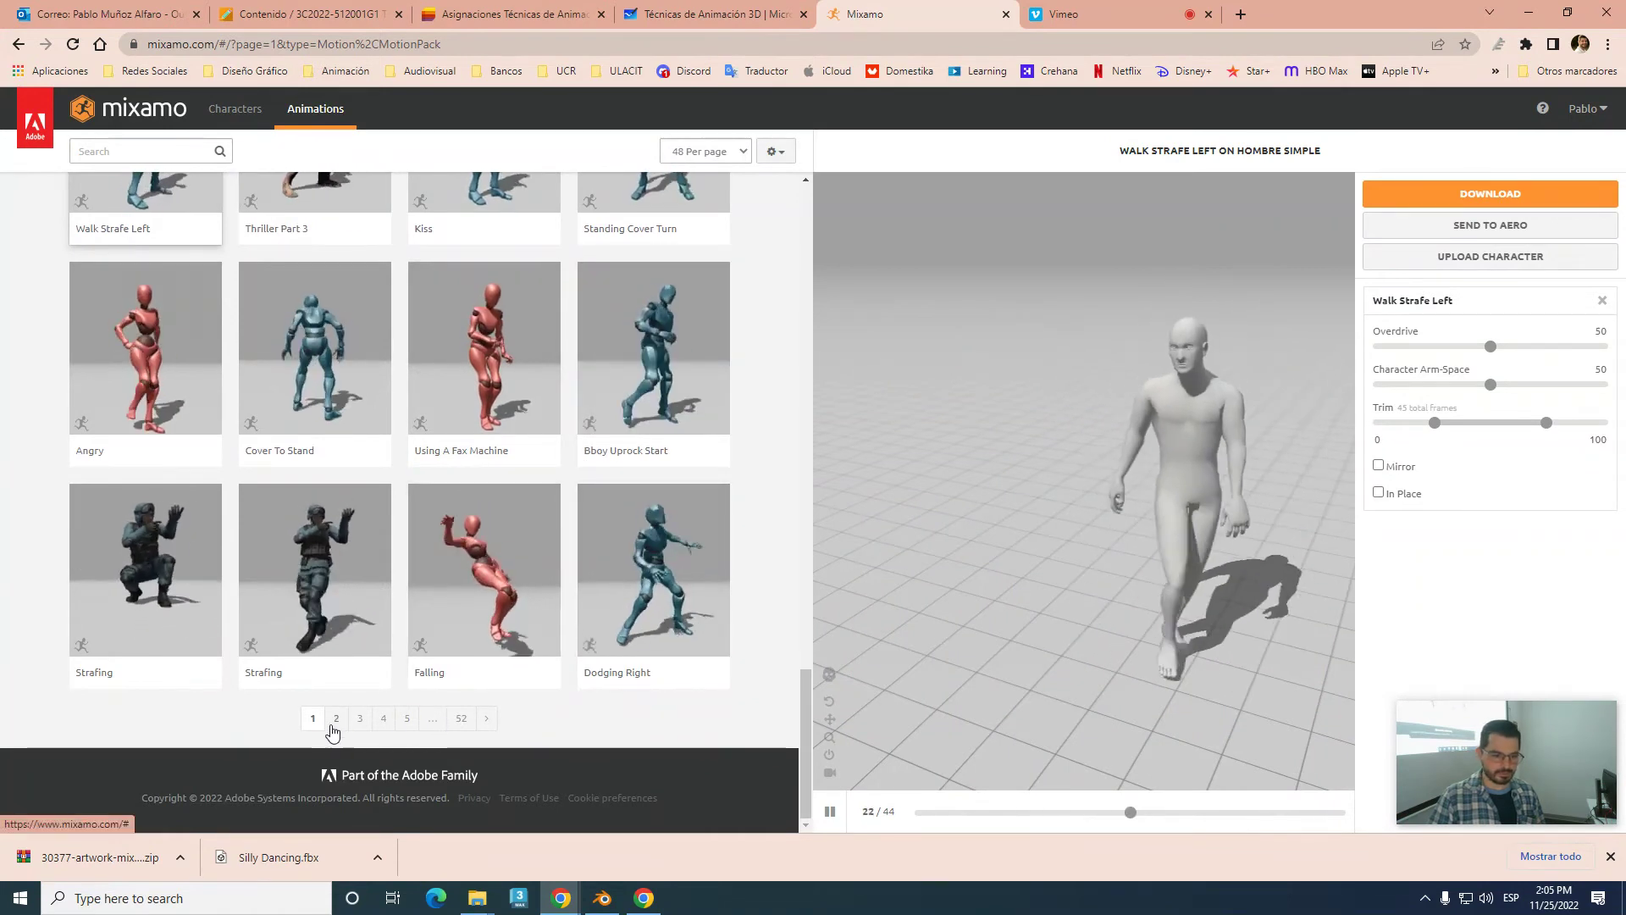
- Move to page 2 of the animations and preview Entry
{"action": "left_click", "coordinate": [336, 719]}
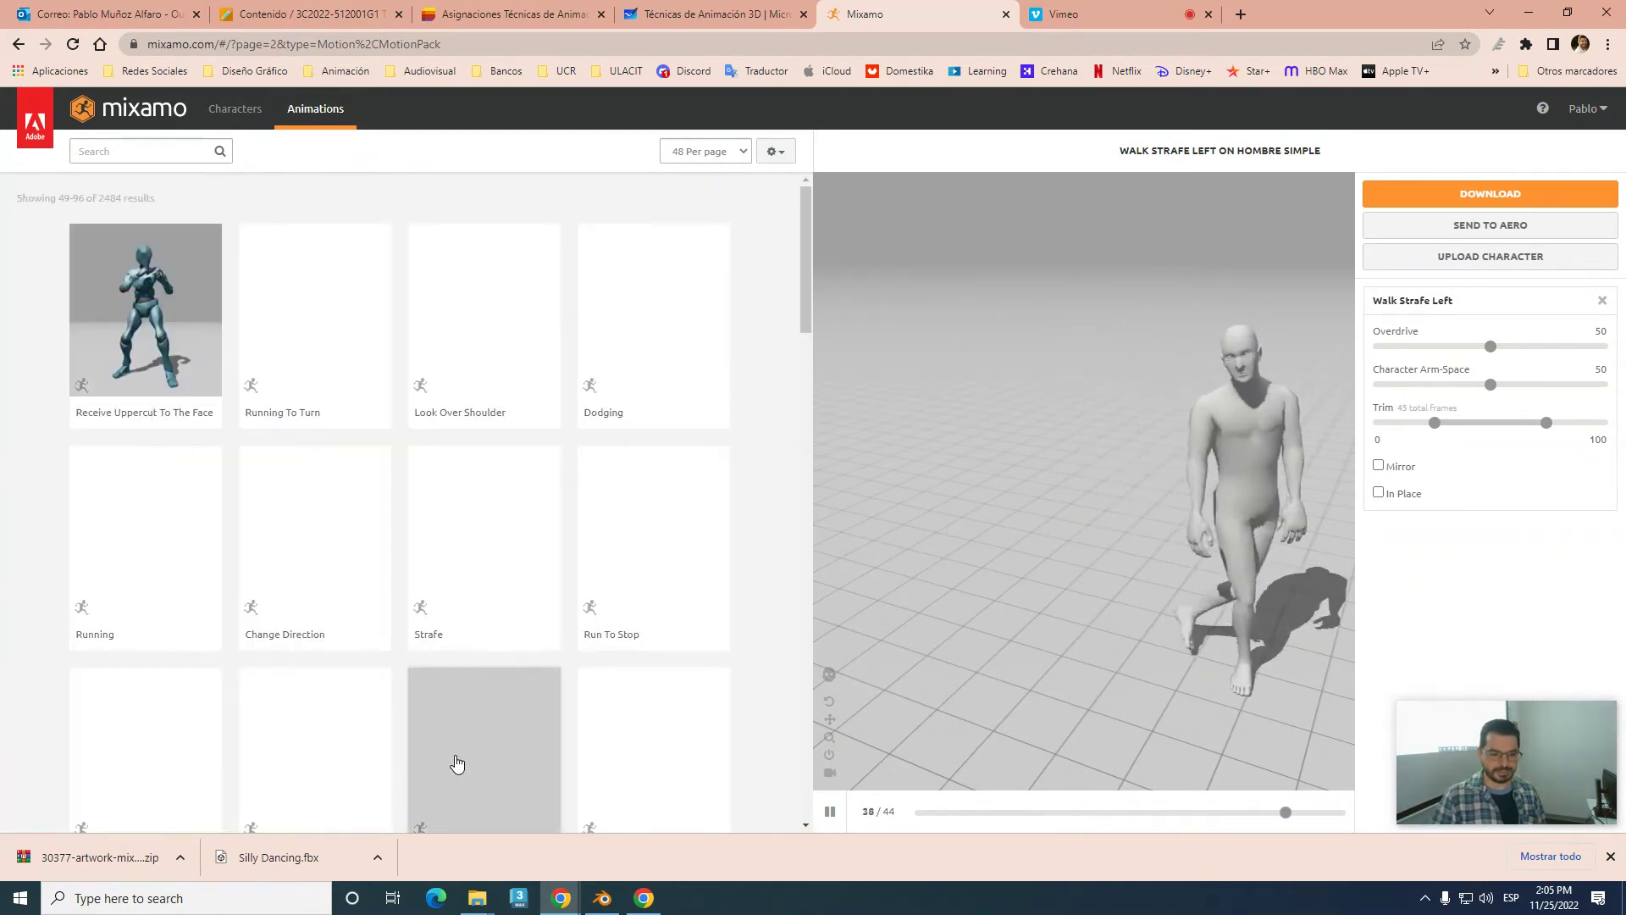
{"action": "scroll", "coordinate": [570, 547], "scroll_direction": "down", "scroll_amount": 1}
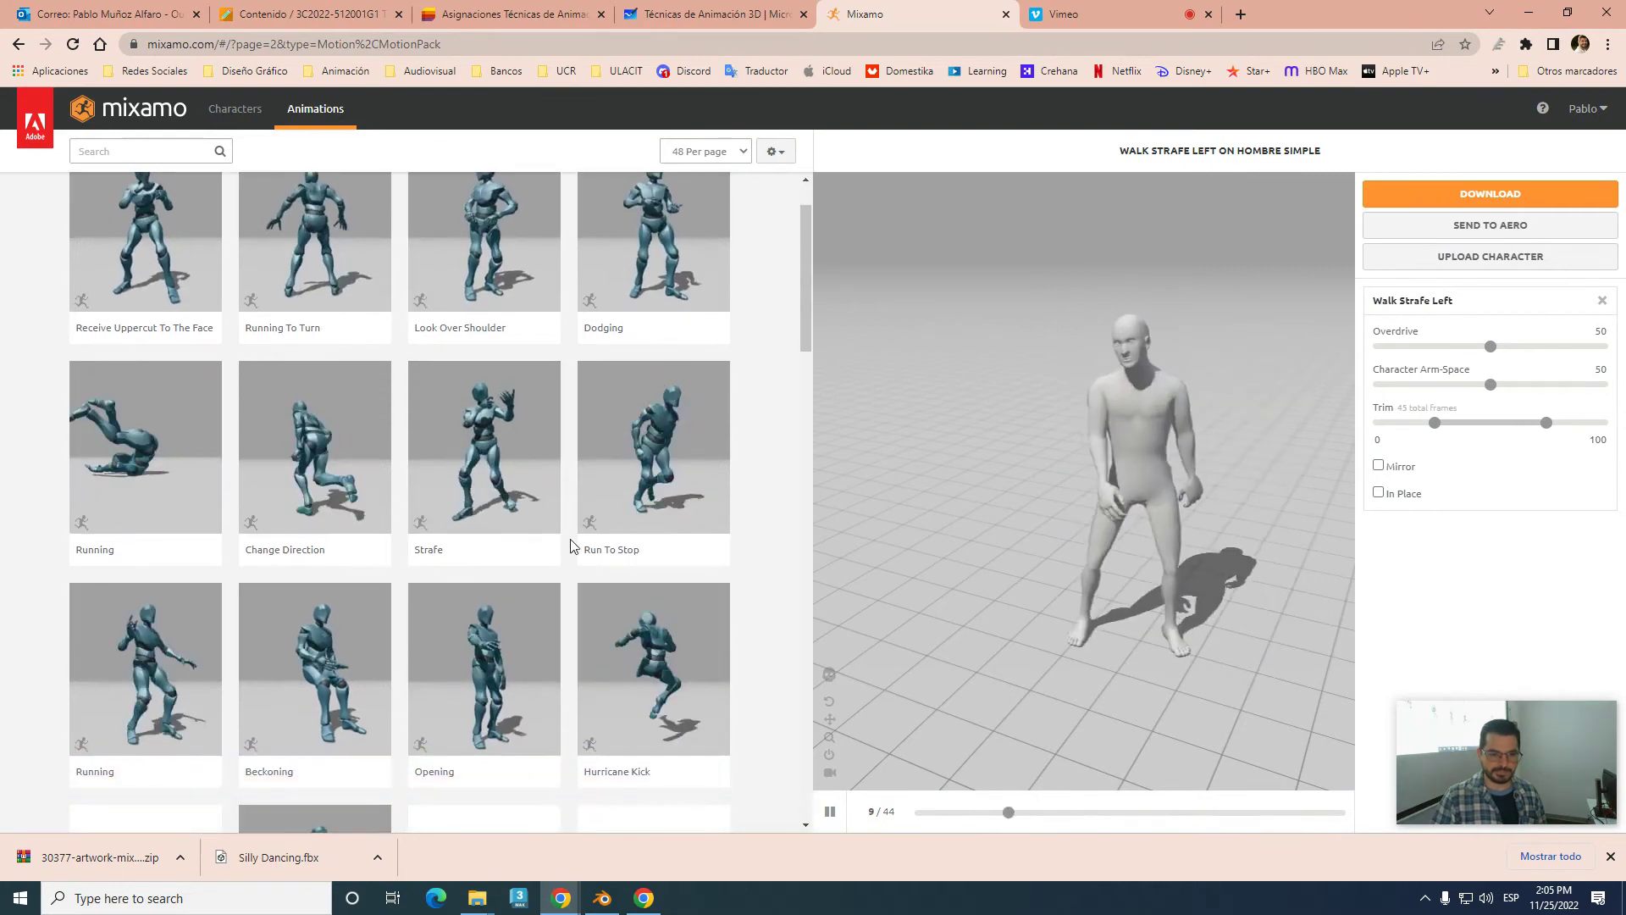
{"action": "scroll", "coordinate": [570, 546], "scroll_direction": "down", "scroll_amount": 2}
{"action": "scroll", "coordinate": [563, 551], "scroll_direction": "down", "scroll_amount": 3}
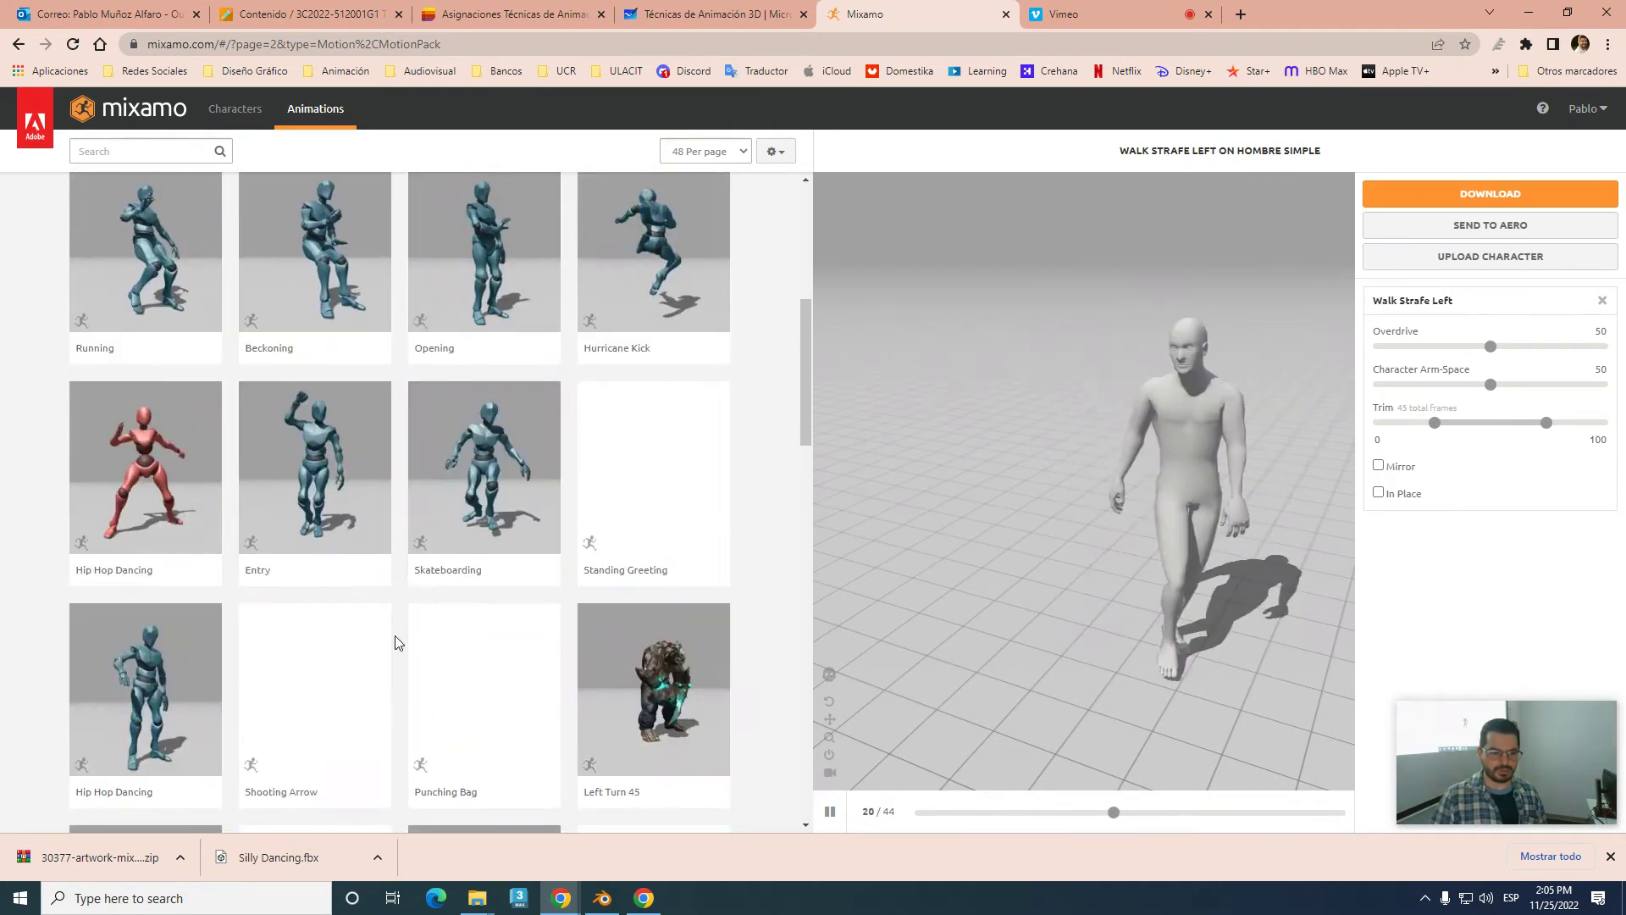
{"action": "left_click", "coordinate": [370, 435]}
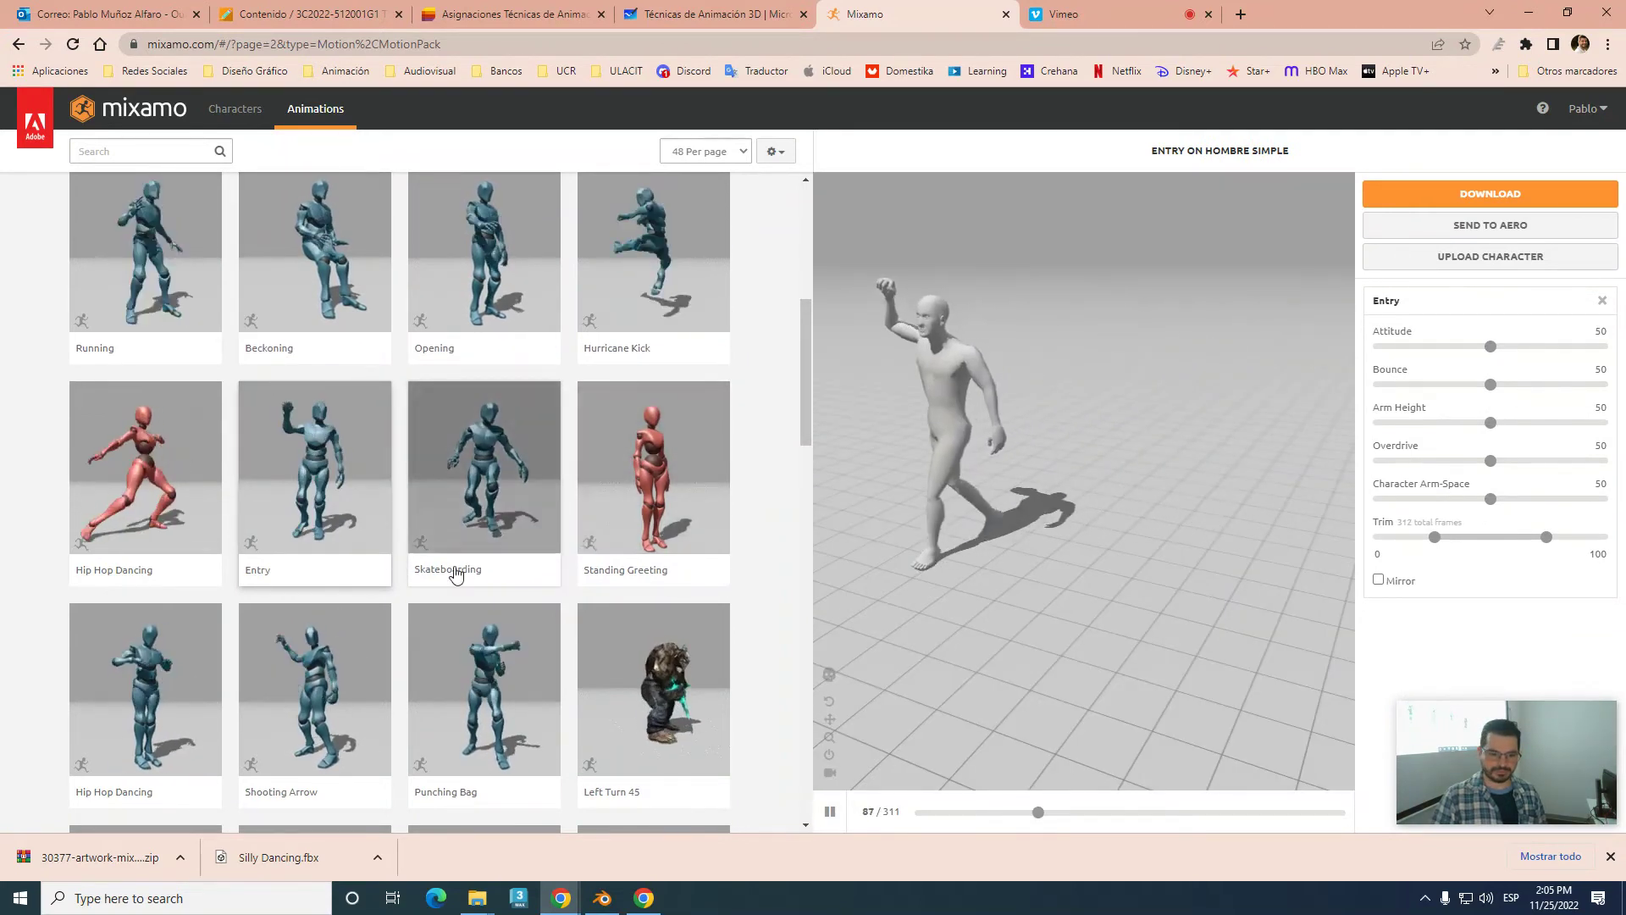
{"action": "scroll", "coordinate": [452, 575], "scroll_direction": "down", "scroll_amount": 4}
{"action": "scroll", "coordinate": [452, 574], "scroll_direction": "down", "scroll_amount": 4}
{"action": "scroll", "coordinate": [472, 624], "scroll_direction": "down", "scroll_amount": 5}
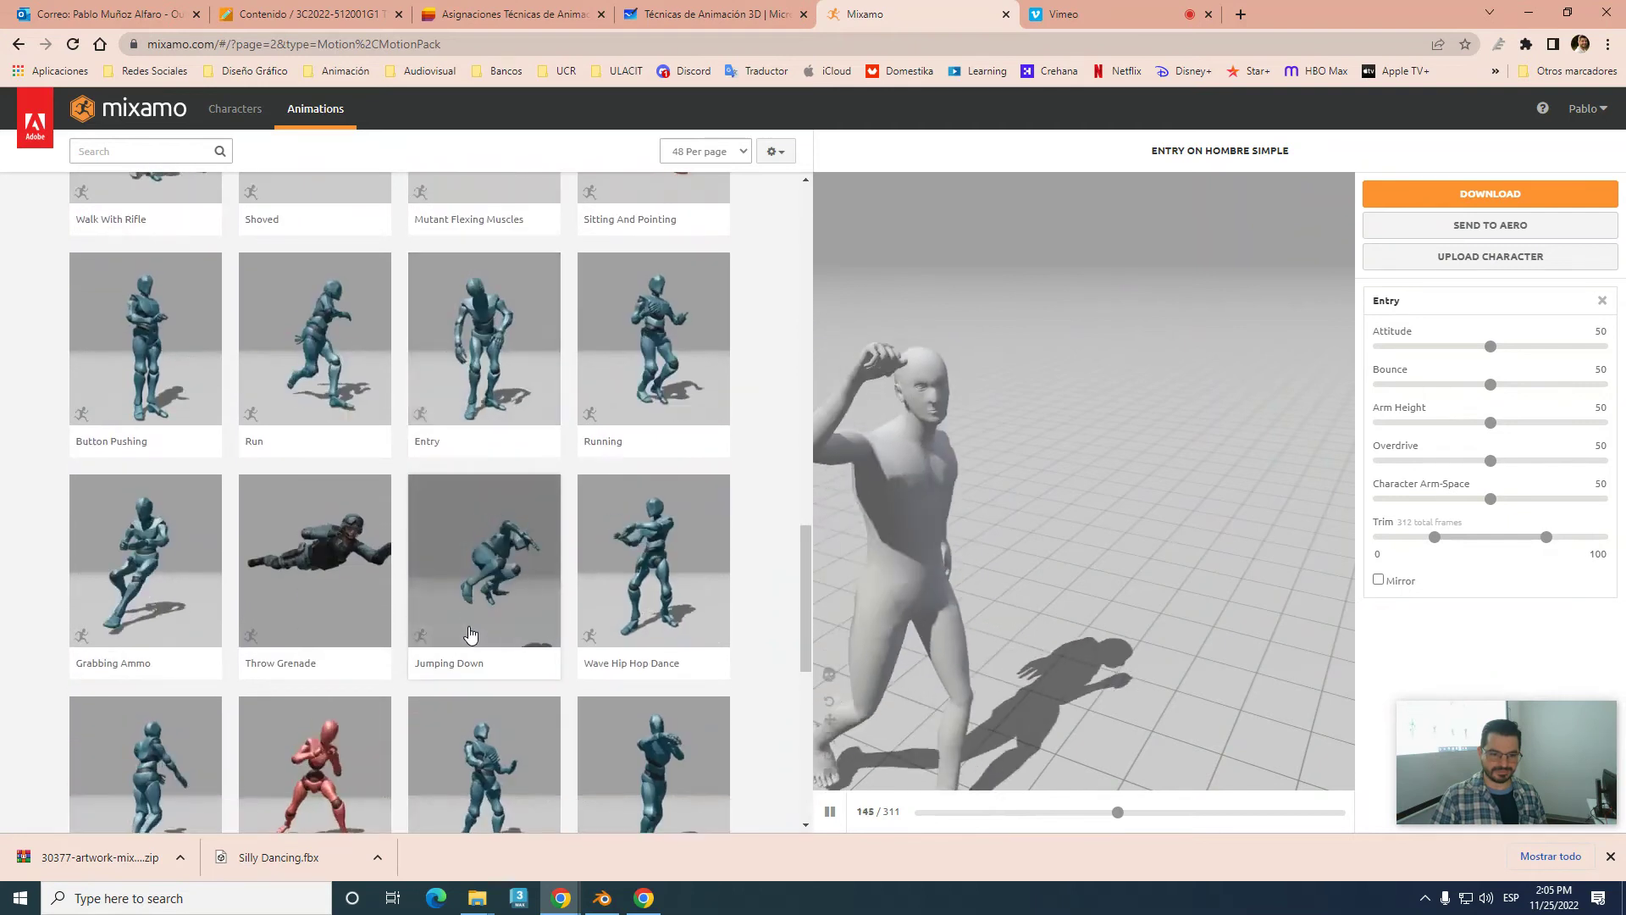
{"action": "scroll", "coordinate": [472, 635], "scroll_direction": "down", "scroll_amount": 3}
{"action": "scroll", "coordinate": [449, 754], "scroll_direction": "down", "scroll_amount": 3}
{"action": "scroll", "coordinate": [449, 754], "scroll_direction": "down", "scroll_amount": 2}
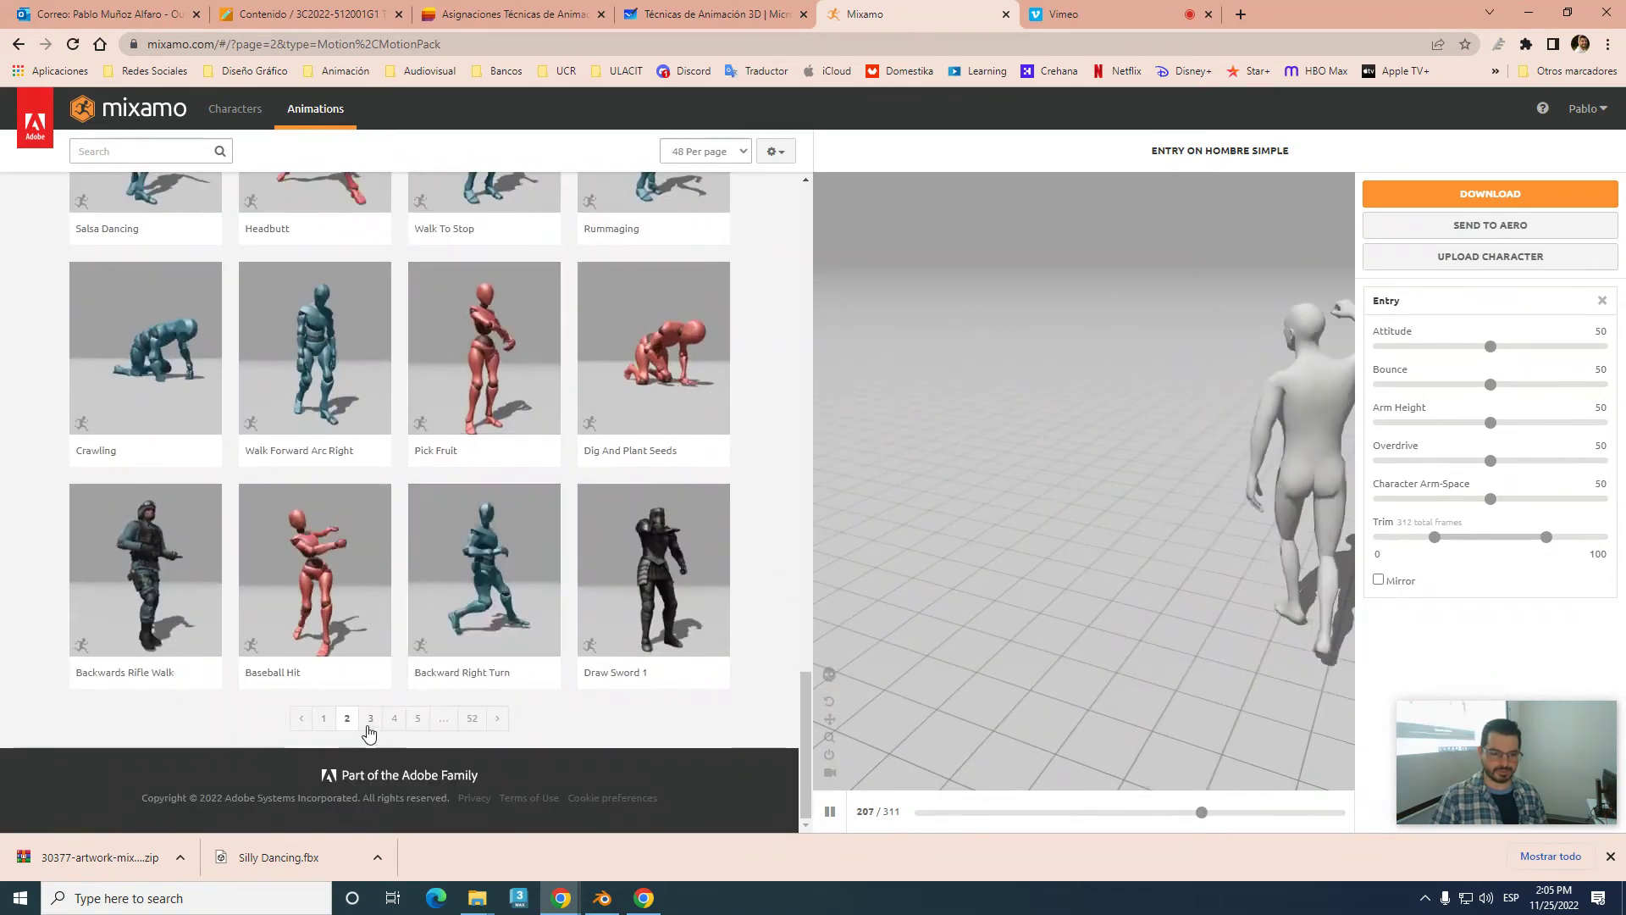
- Page through to page 4 and preview Running Jump on the Hombre Simple character
{"action": "left_click", "coordinate": [370, 726]}
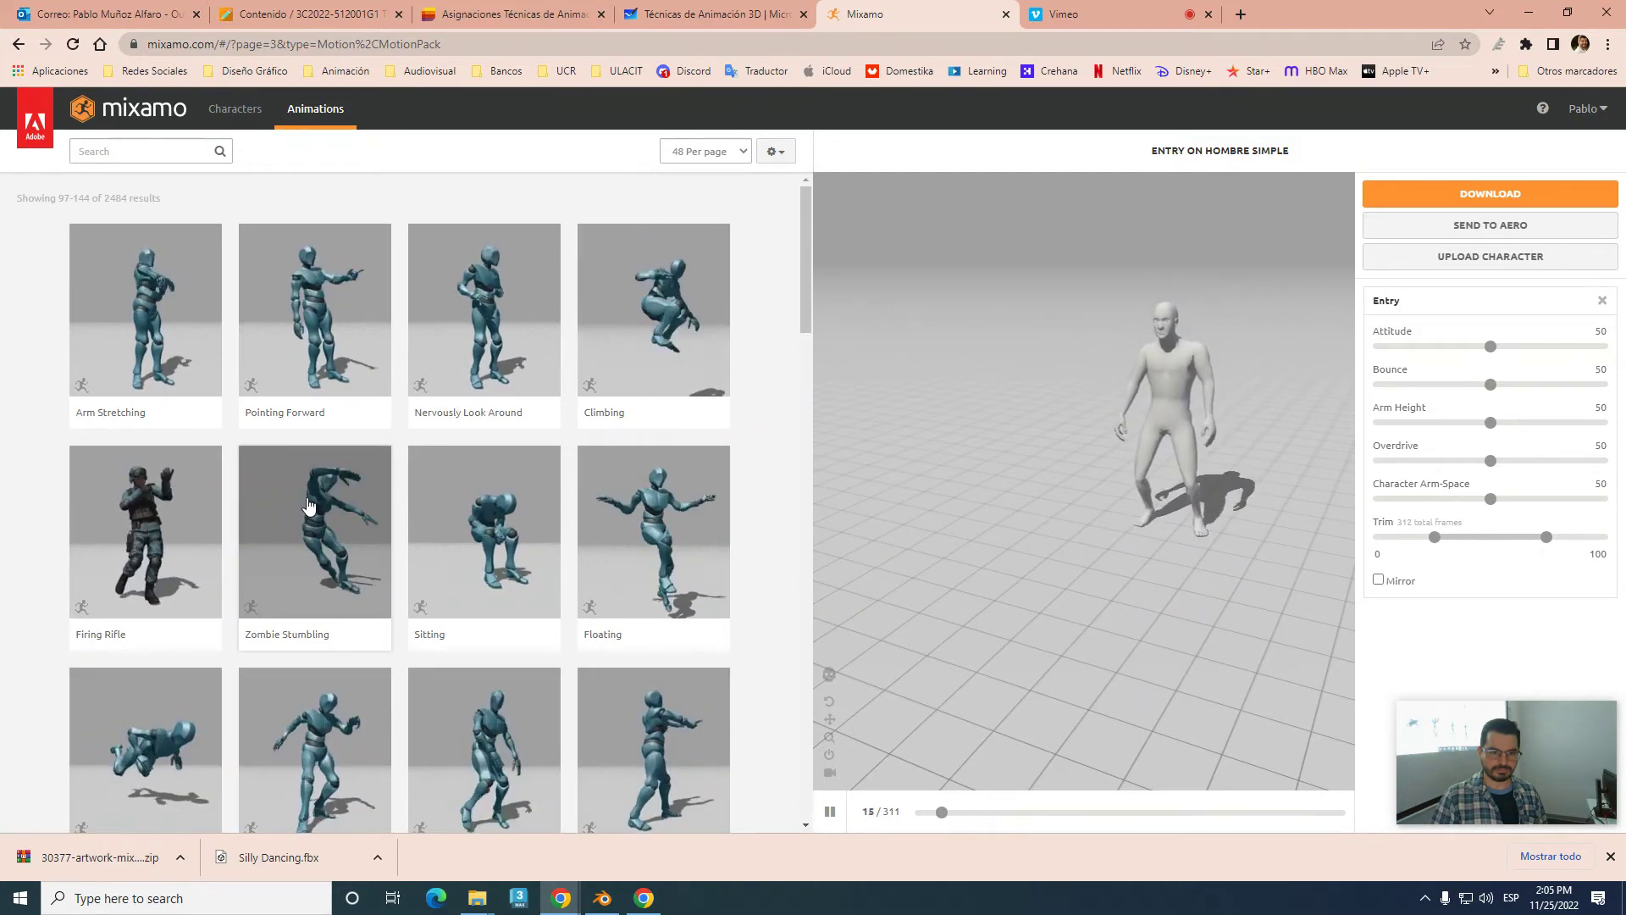
{"action": "scroll", "coordinate": [417, 525], "scroll_direction": "down", "scroll_amount": 3}
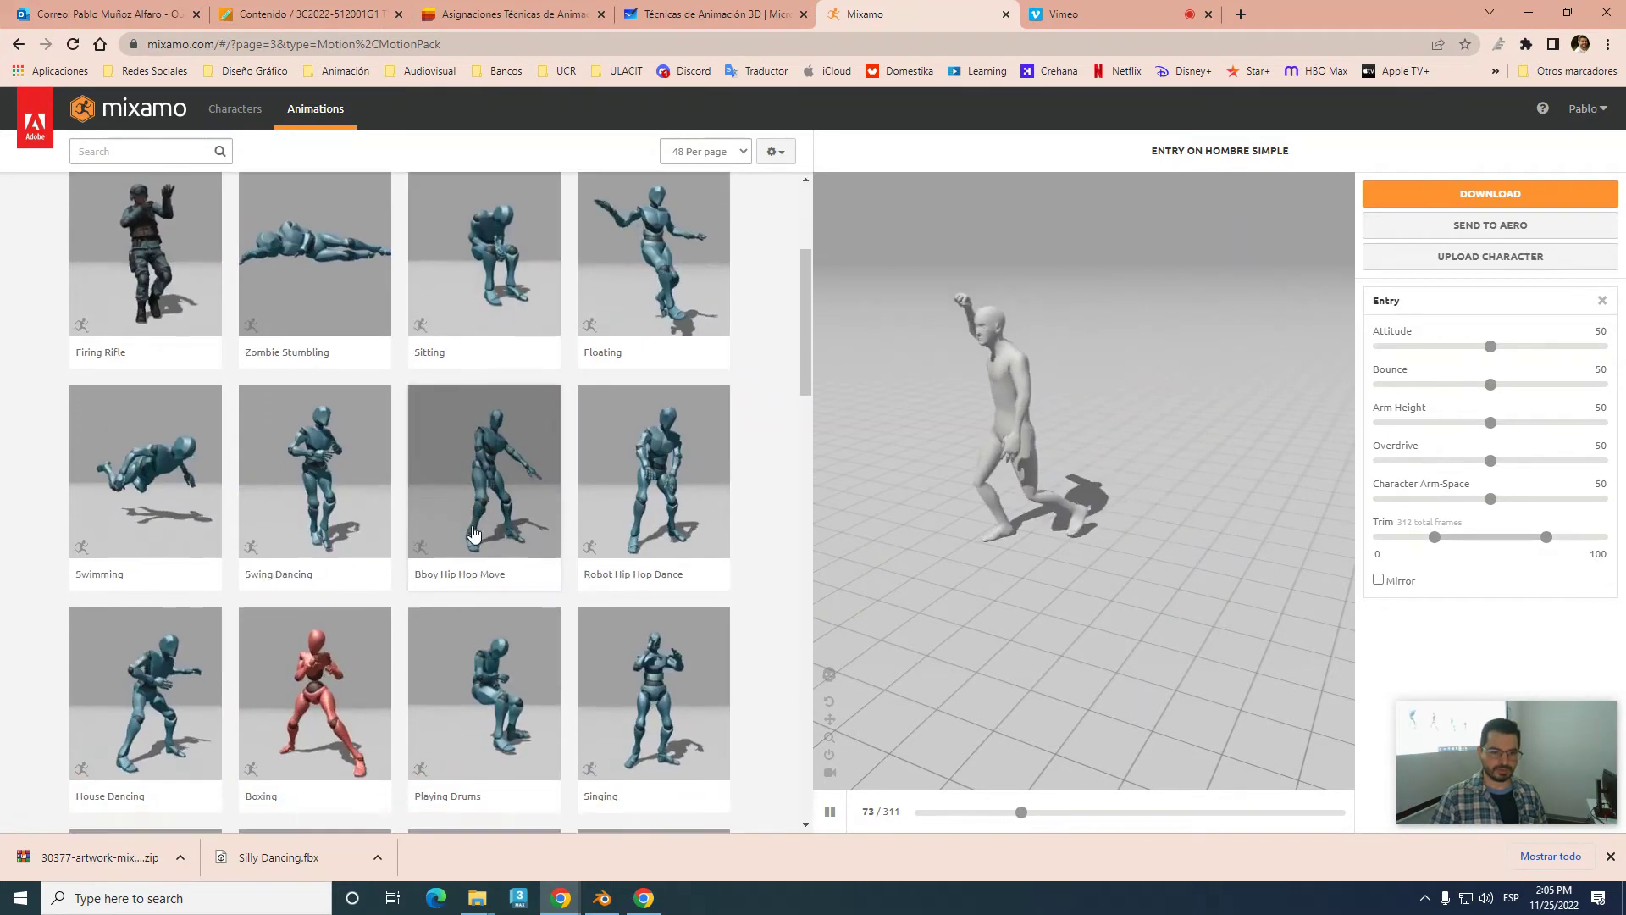
{"action": "scroll", "coordinate": [457, 474], "scroll_direction": "down", "scroll_amount": 2}
{"action": "scroll", "coordinate": [440, 670], "scroll_direction": "down", "scroll_amount": 1}
{"action": "scroll", "coordinate": [465, 693], "scroll_direction": "down", "scroll_amount": 2}
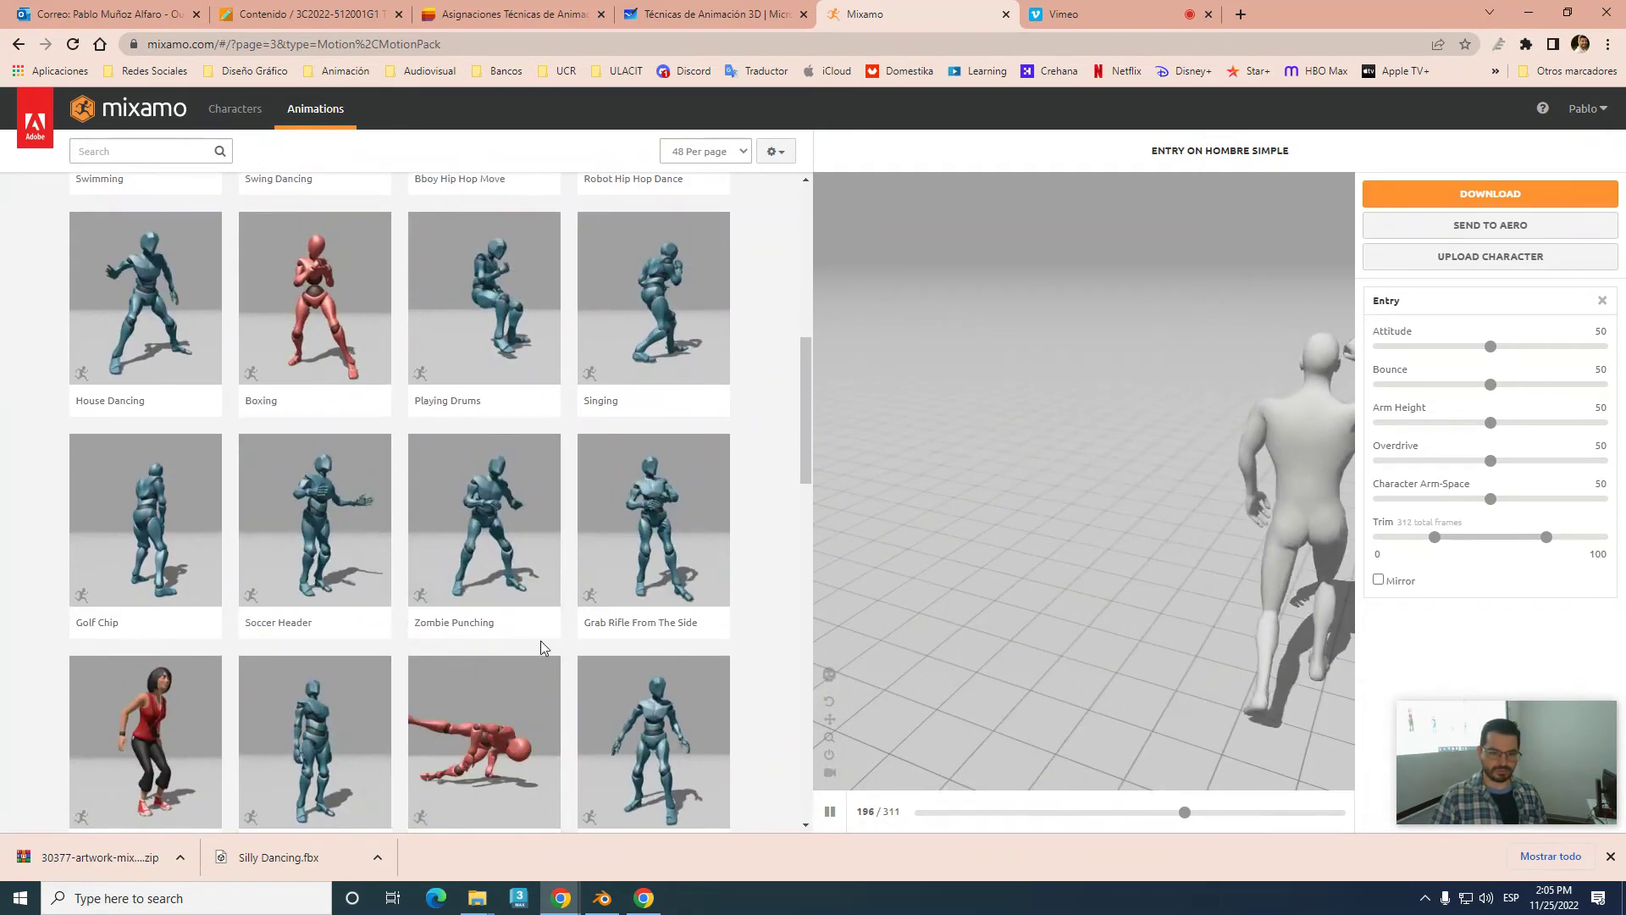
{"action": "scroll", "coordinate": [614, 646], "scroll_direction": "down", "scroll_amount": 3}
{"action": "scroll", "coordinate": [616, 644], "scroll_direction": "down", "scroll_amount": 6}
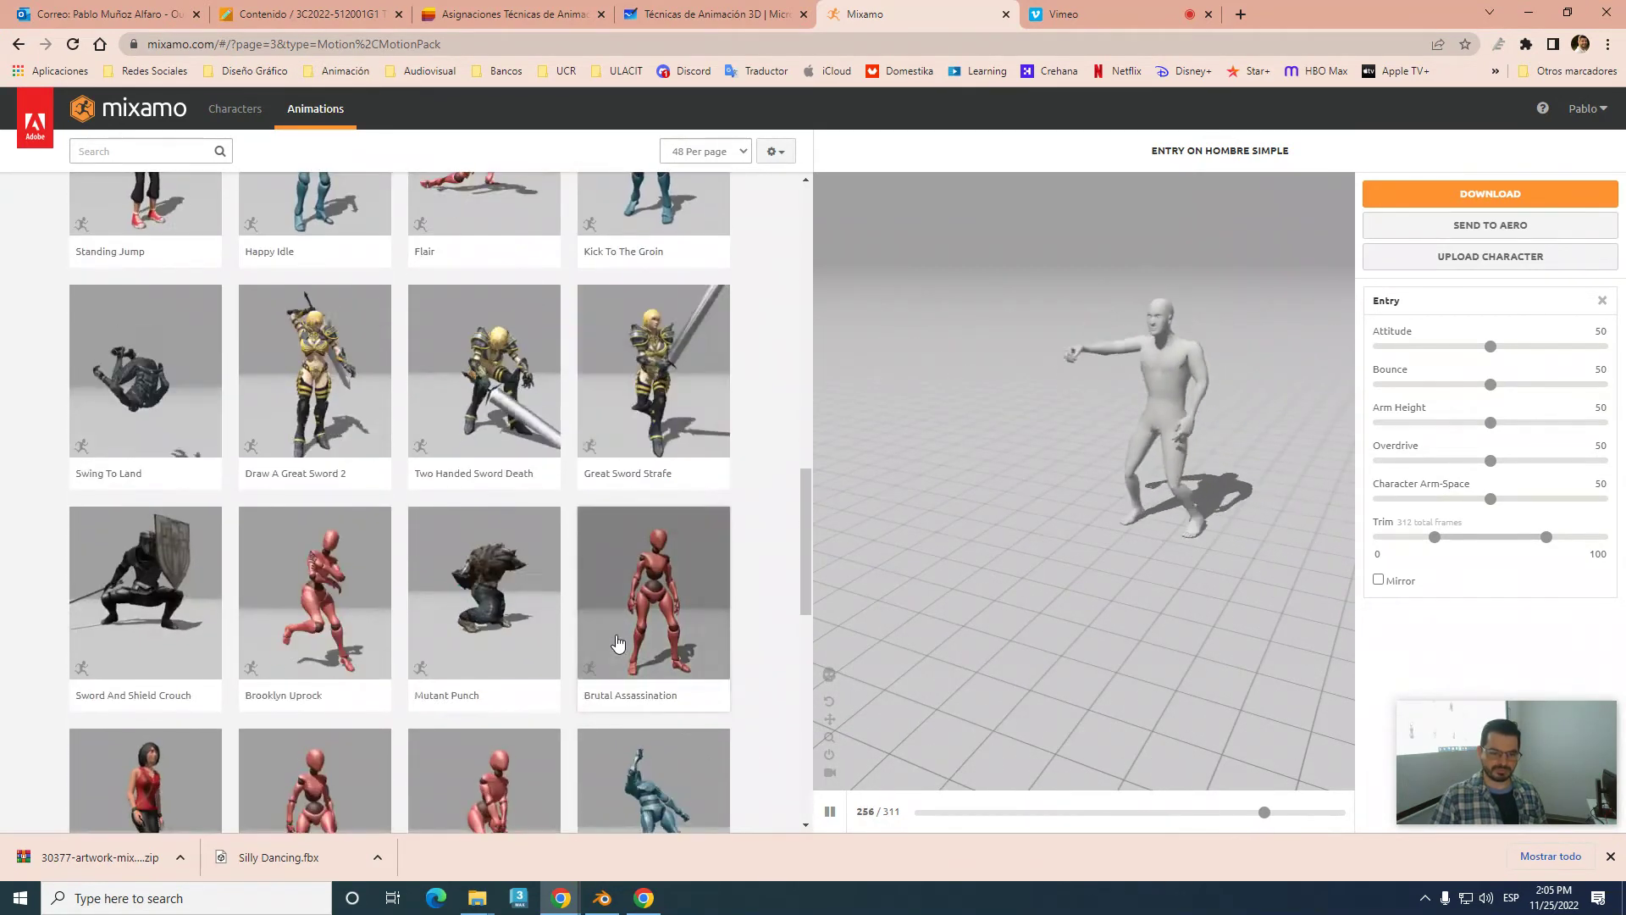
{"action": "scroll", "coordinate": [618, 646], "scroll_direction": "down", "scroll_amount": 1}
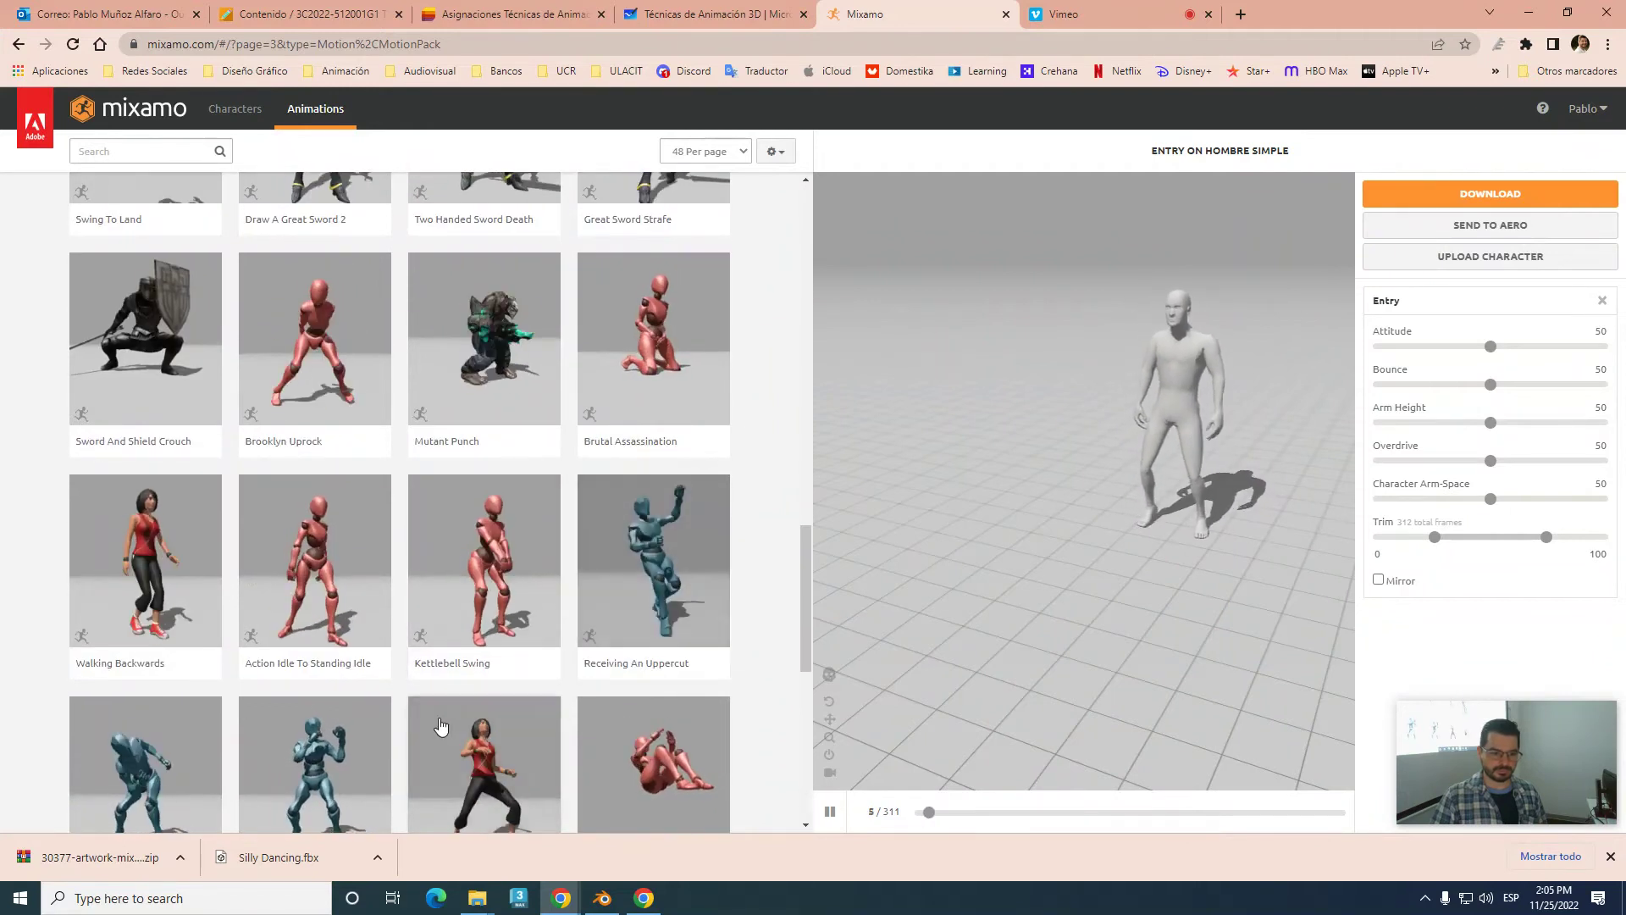
{"action": "scroll", "coordinate": [407, 593], "scroll_direction": "down", "scroll_amount": 3}
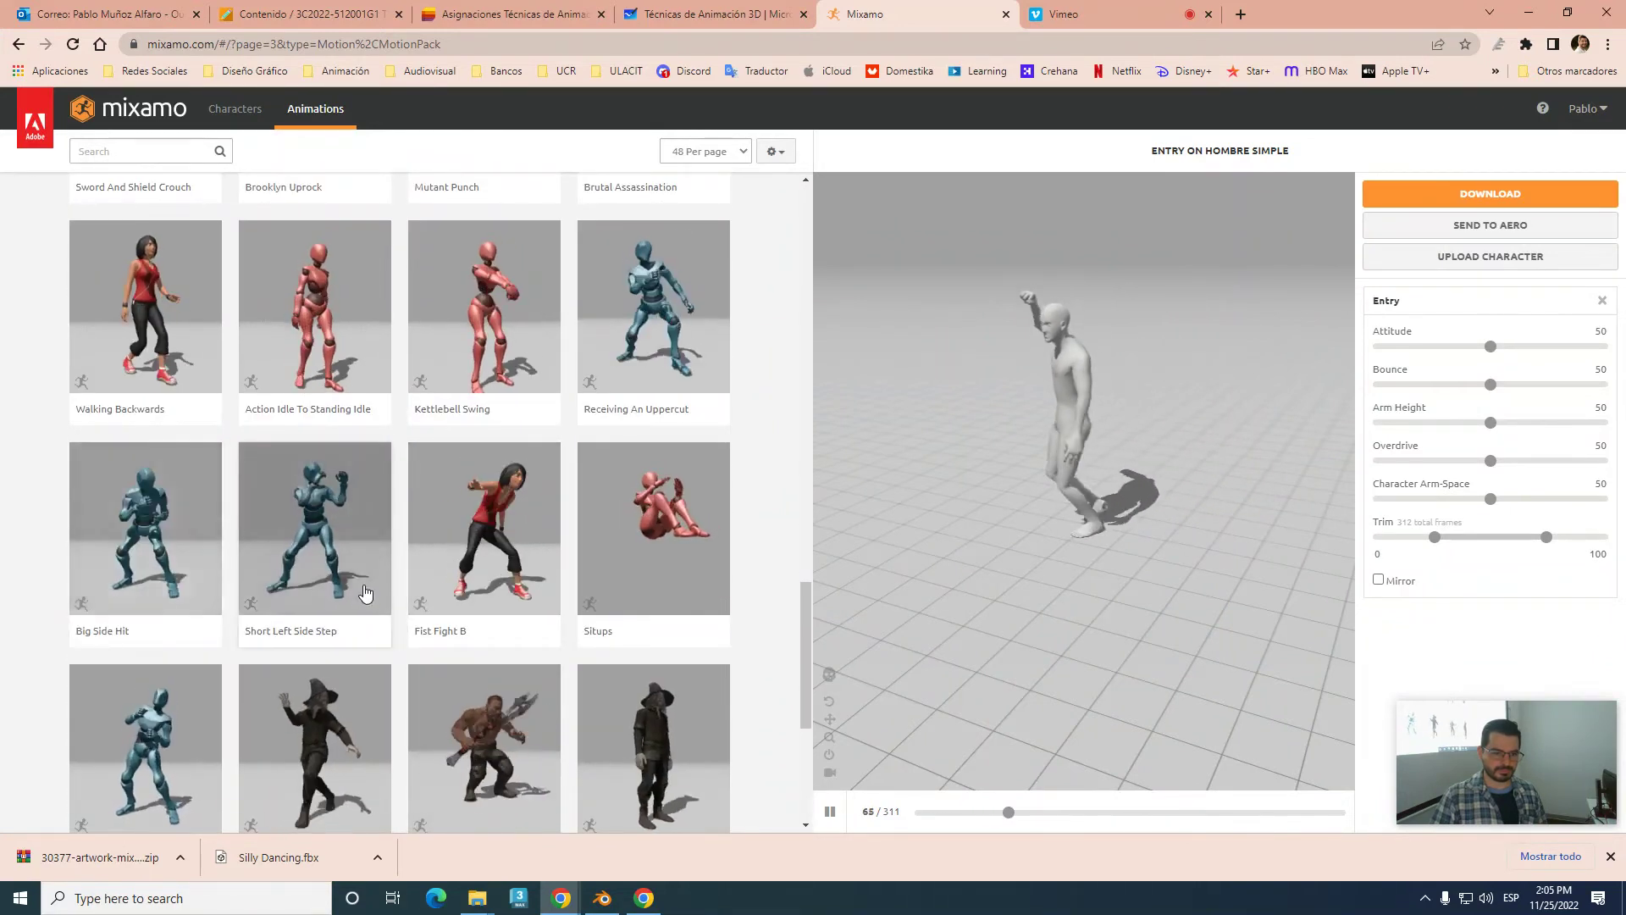
{"action": "scroll", "coordinate": [388, 600], "scroll_direction": "down", "scroll_amount": 3}
{"action": "scroll", "coordinate": [507, 651], "scroll_direction": "down", "scroll_amount": 2}
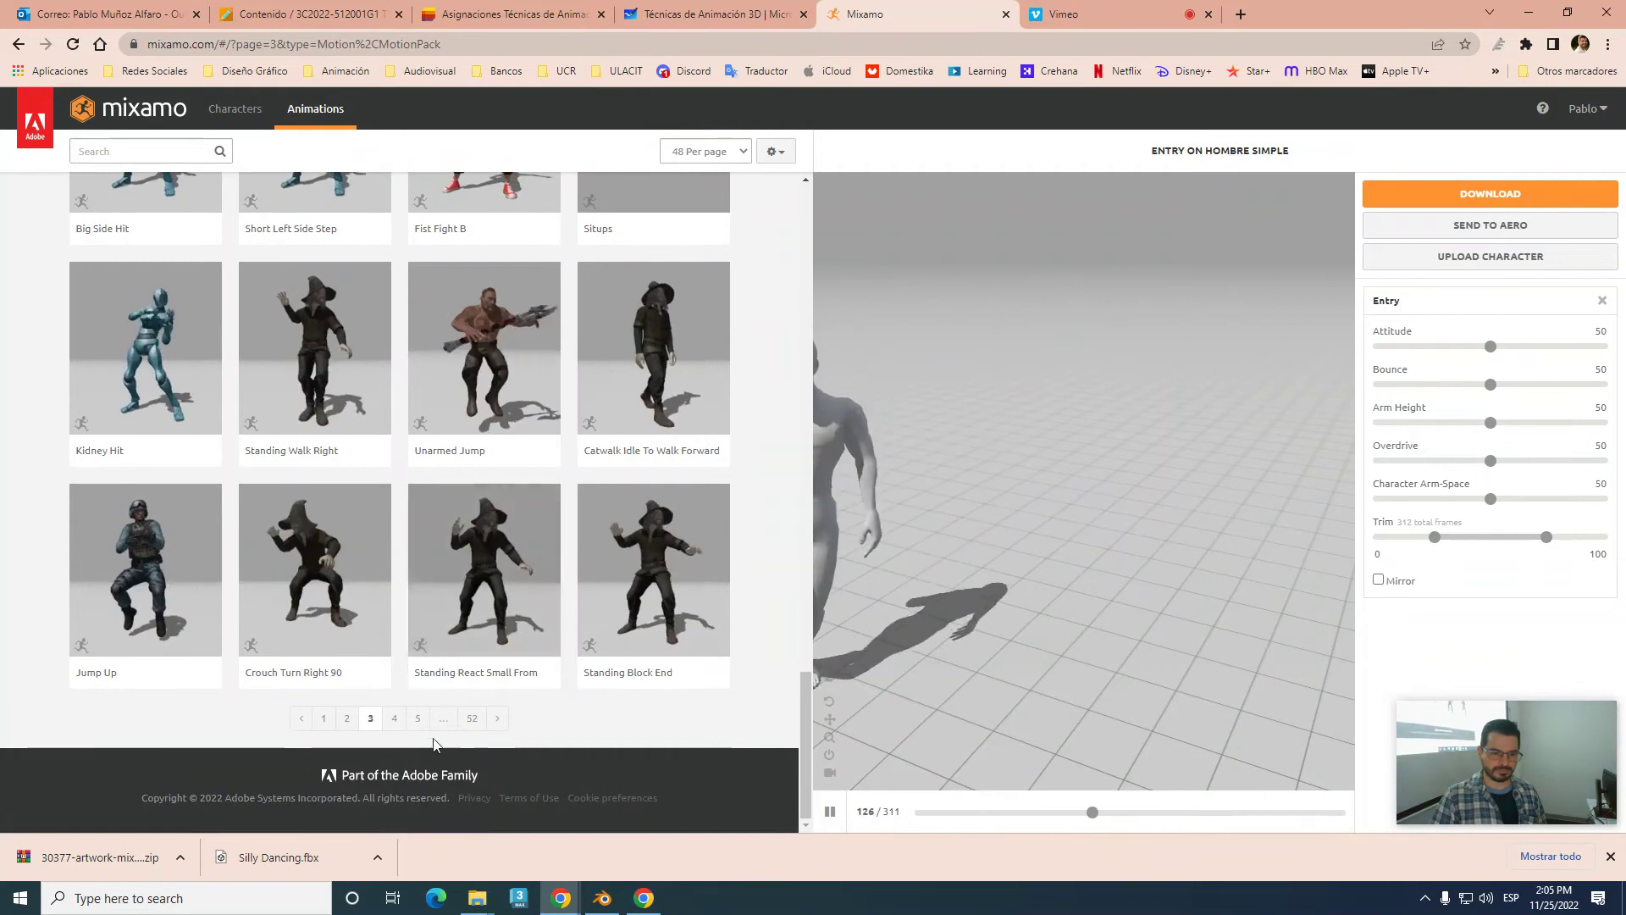
{"action": "left_click", "coordinate": [394, 717]}
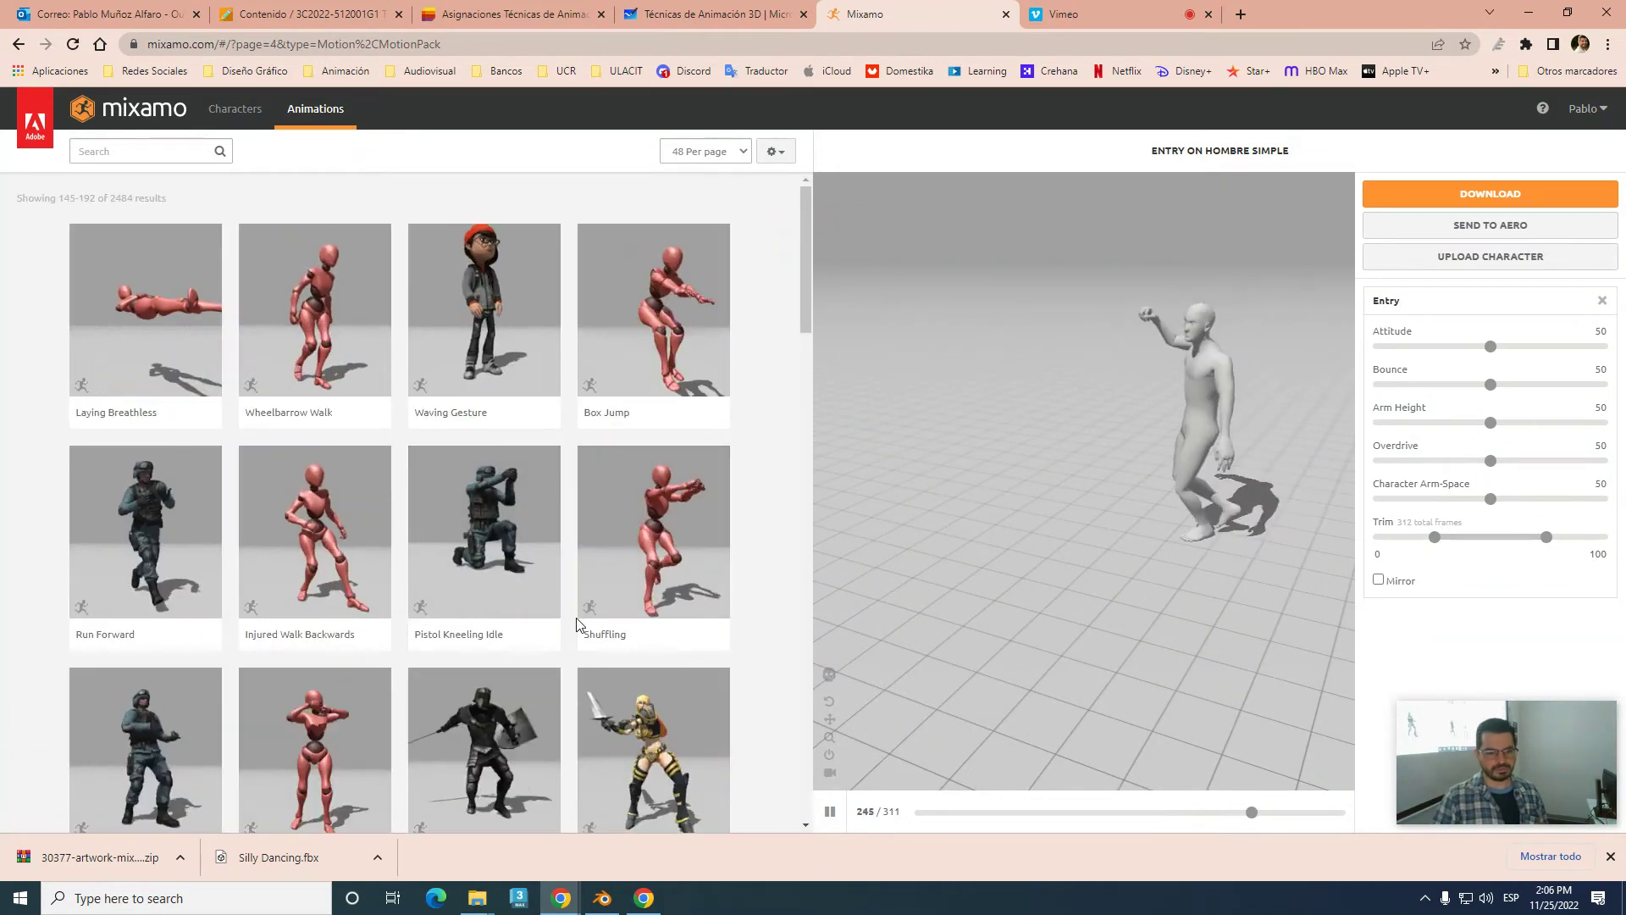
{"action": "scroll", "coordinate": [576, 620], "scroll_direction": "down", "scroll_amount": 3}
{"action": "scroll", "coordinate": [559, 628], "scroll_direction": "down", "scroll_amount": 3}
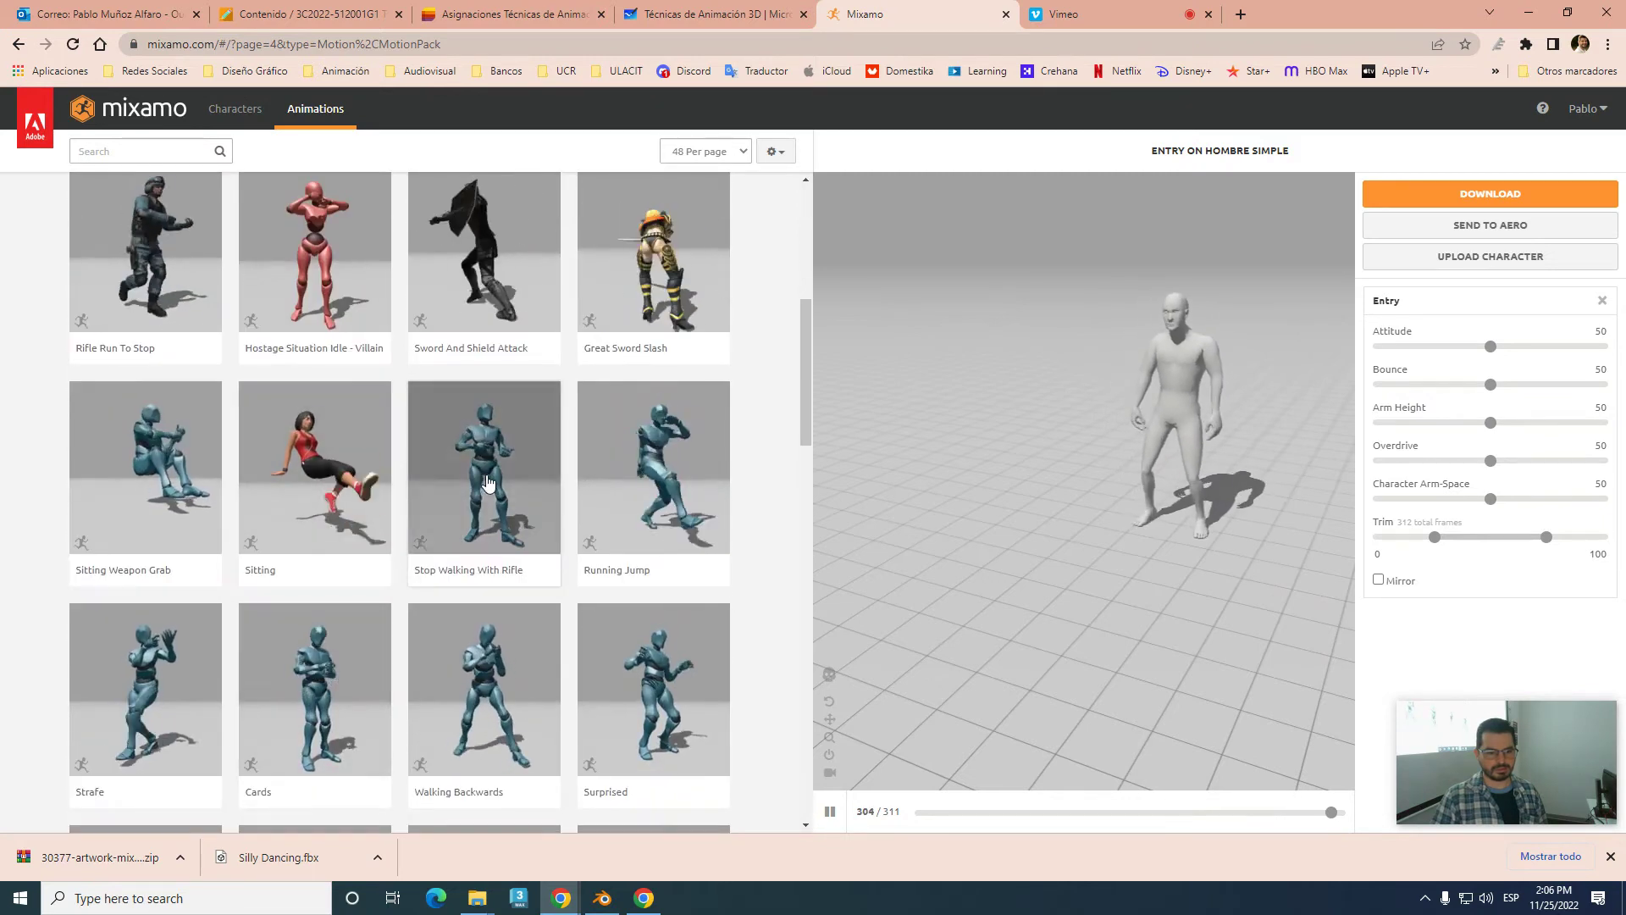
{"action": "left_click", "coordinate": [655, 467]}
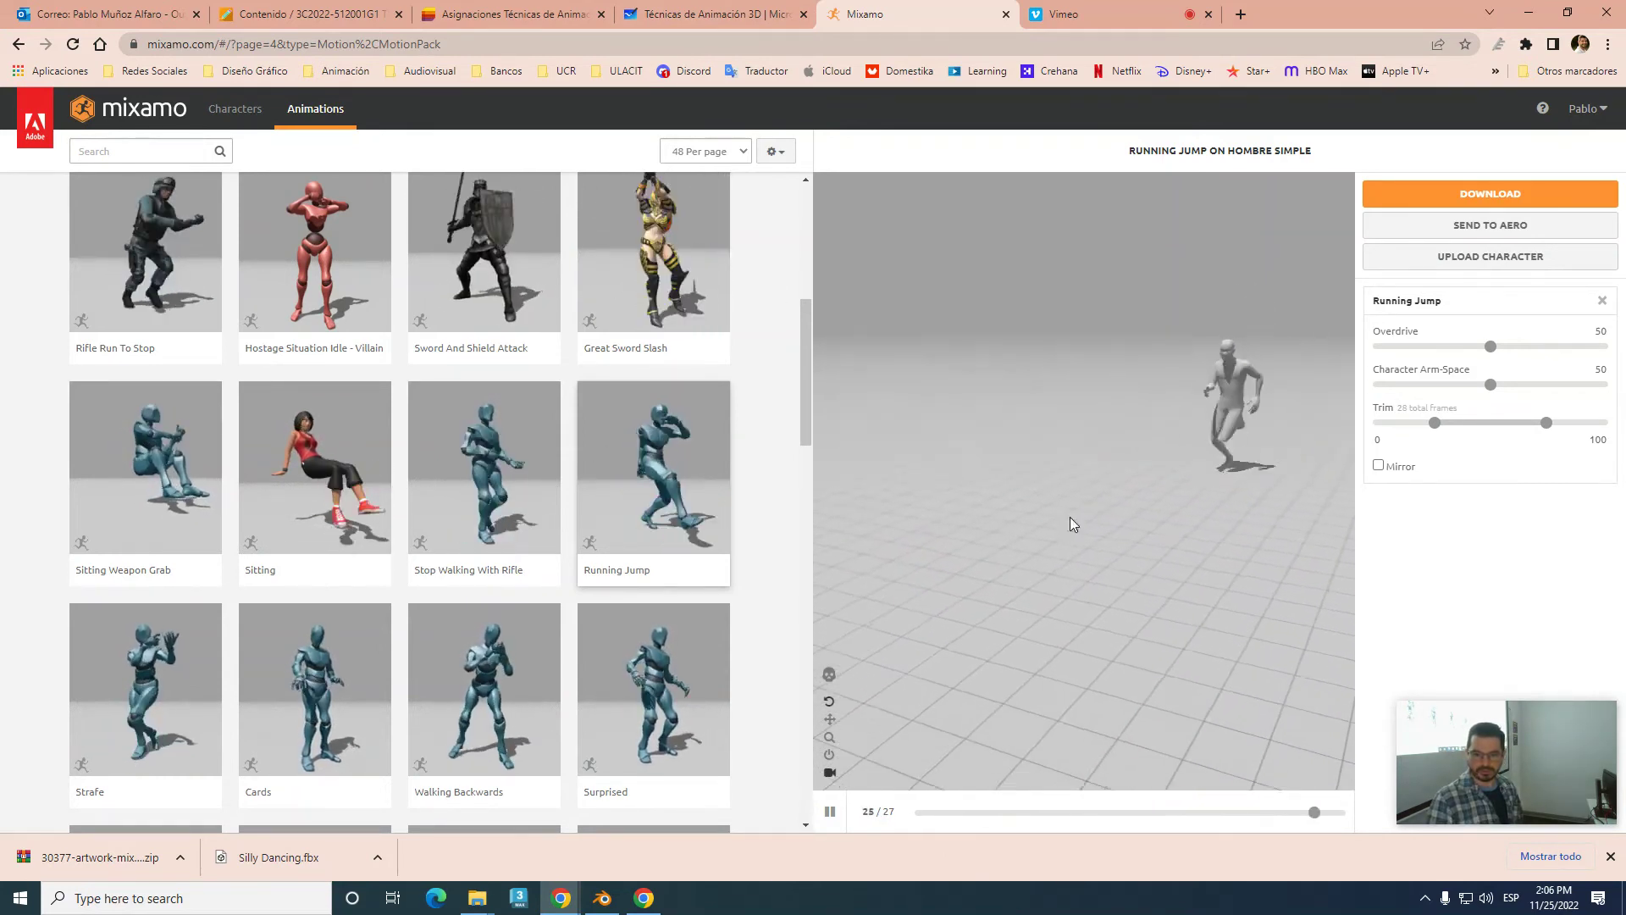
- Reset the preview camera, toggle Skeleton View, stretch the trim to -50–150, and pause
{"action": "left_click", "coordinate": [829, 754]}
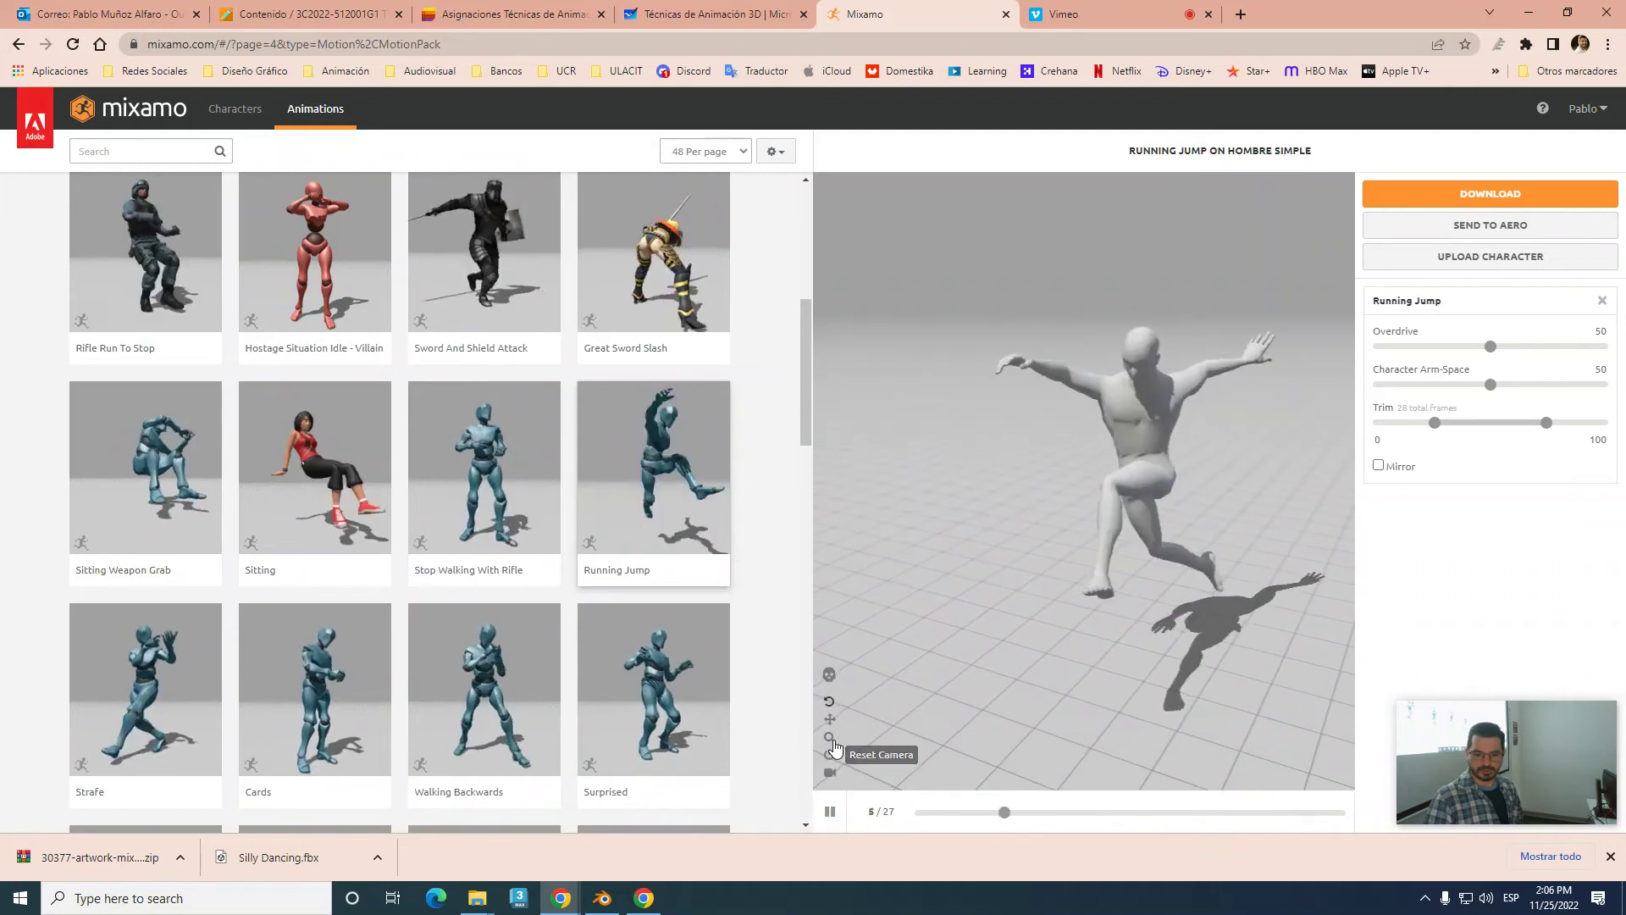
{"action": "left_click", "coordinate": [829, 675]}
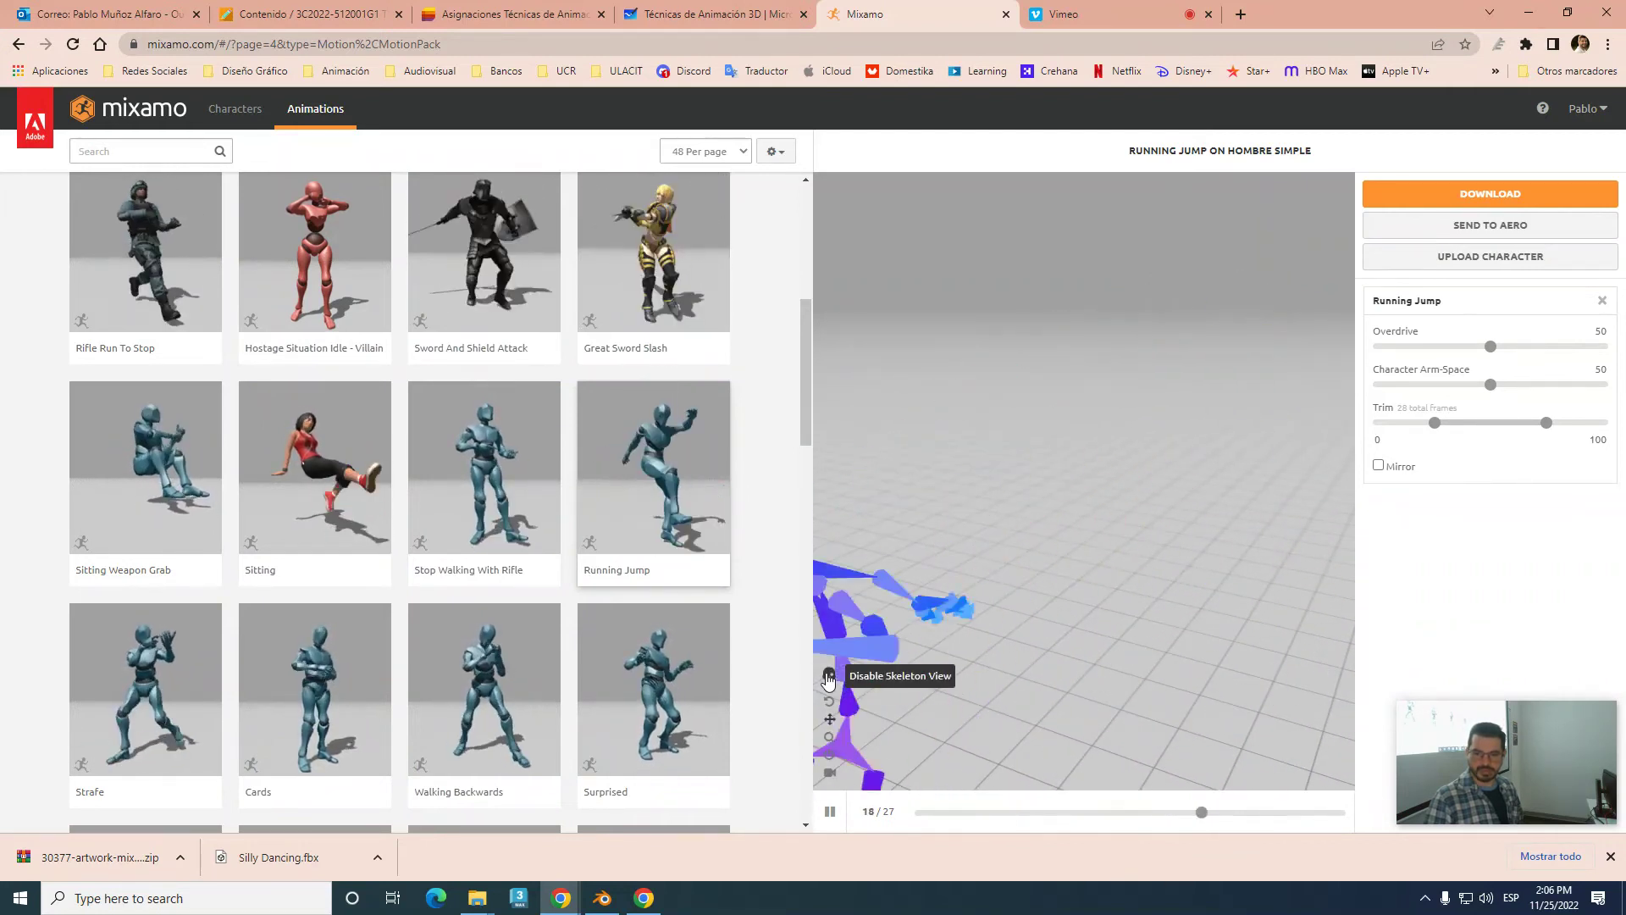
{"action": "left_click", "coordinate": [829, 675]}
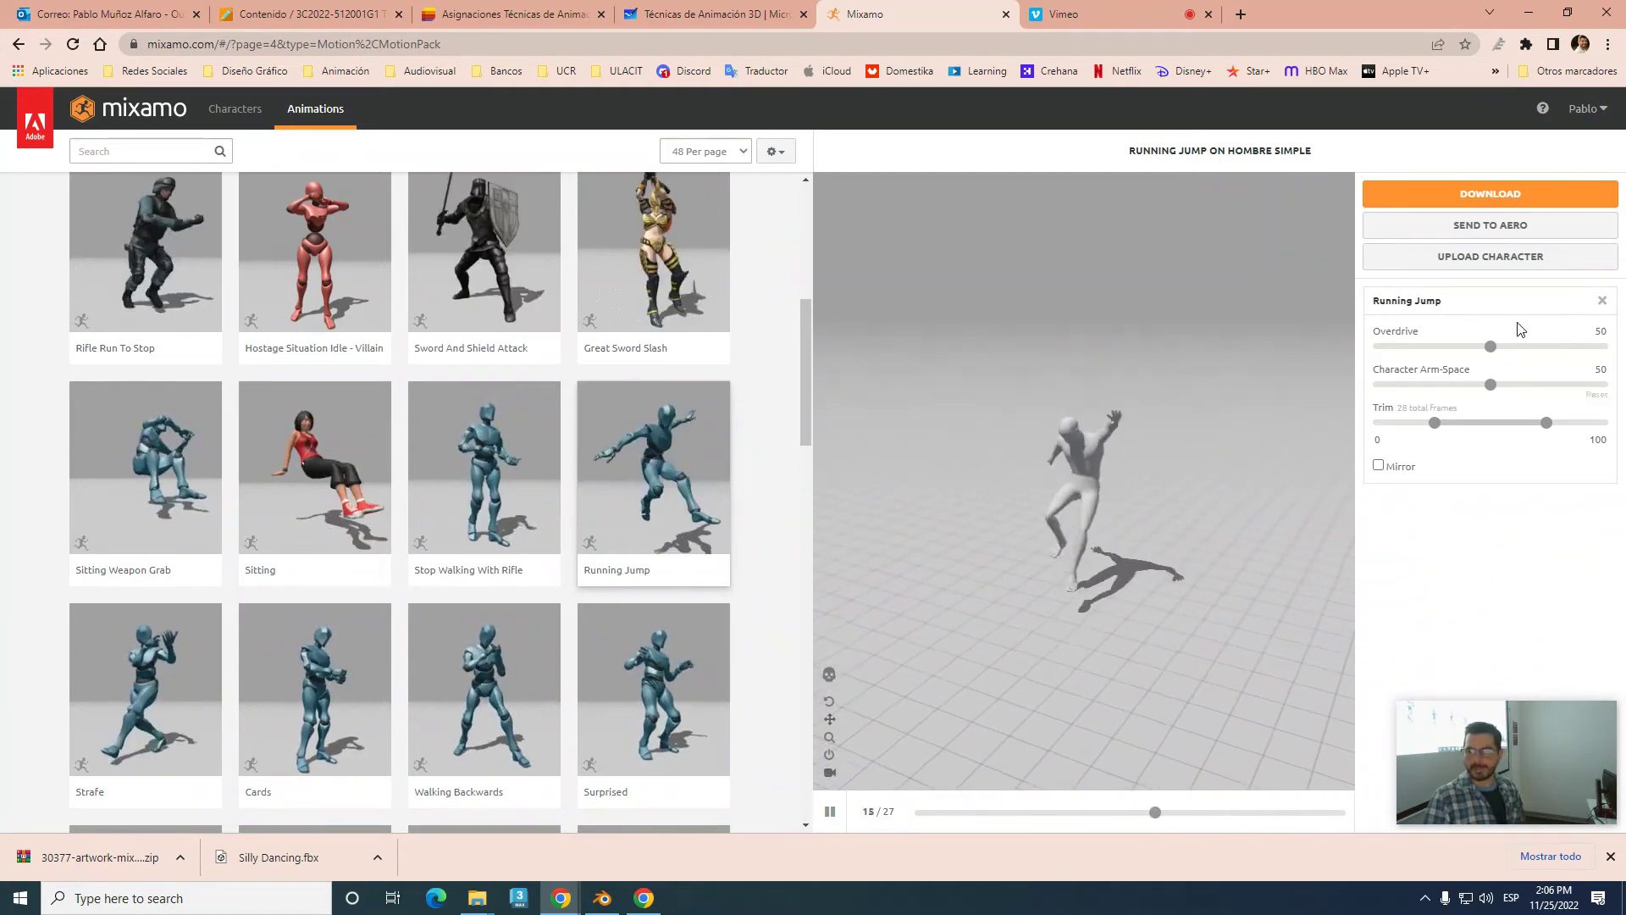
{"action": "left_click_drag", "start_coordinate": [1547, 421], "coordinate": [1622, 442]}
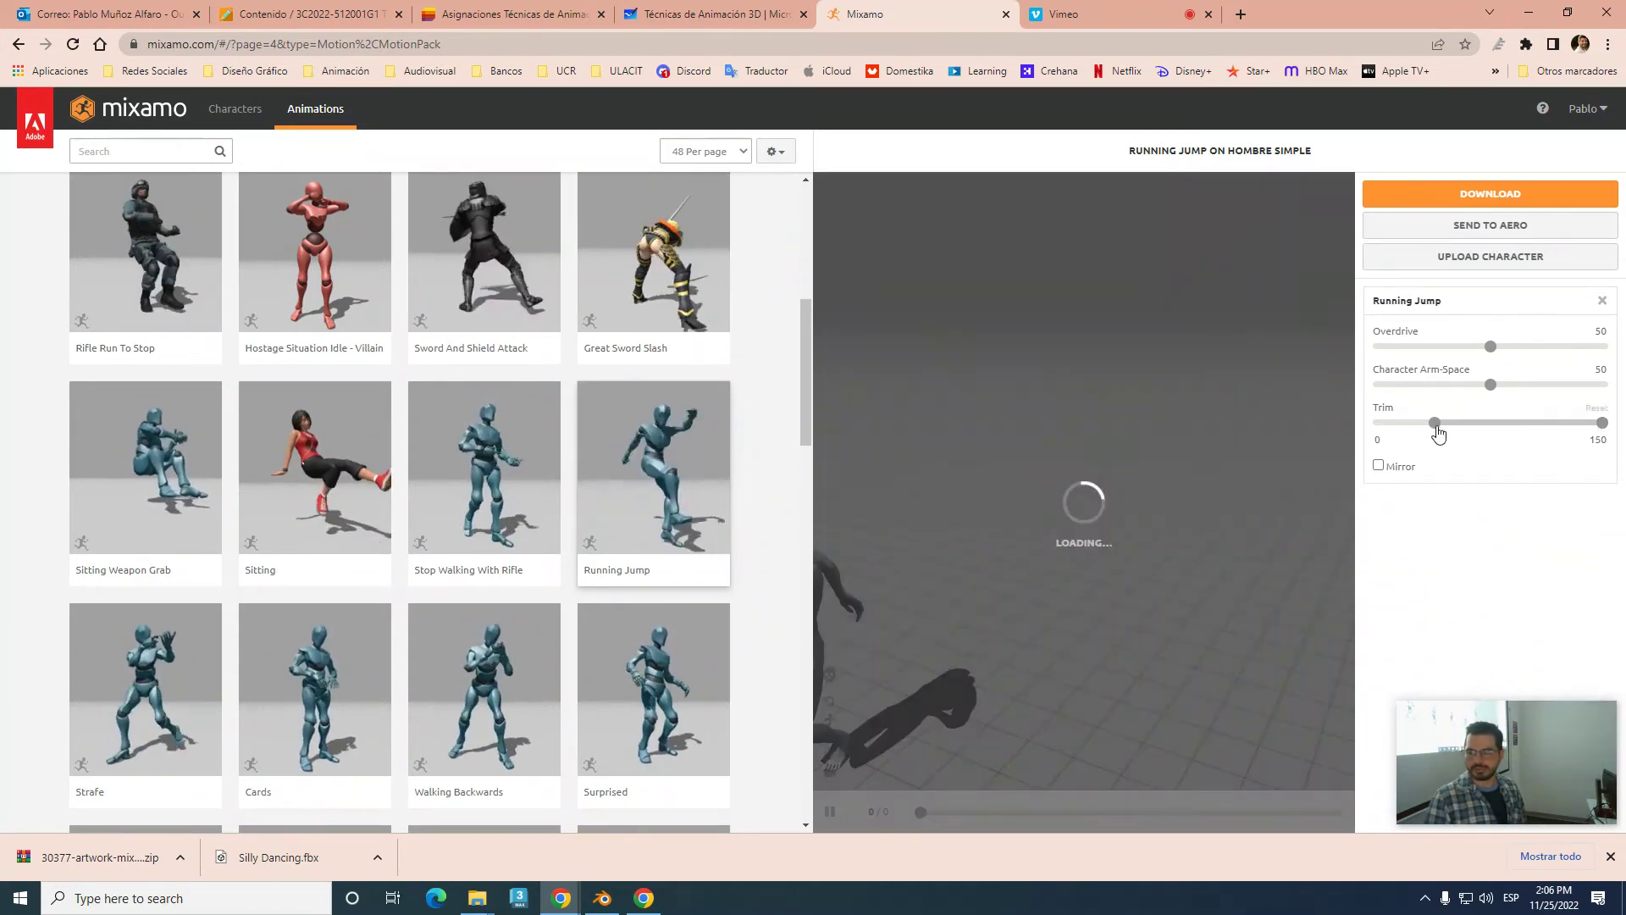
{"action": "left_click_drag", "start_coordinate": [1434, 422], "coordinate": [1328, 435]}
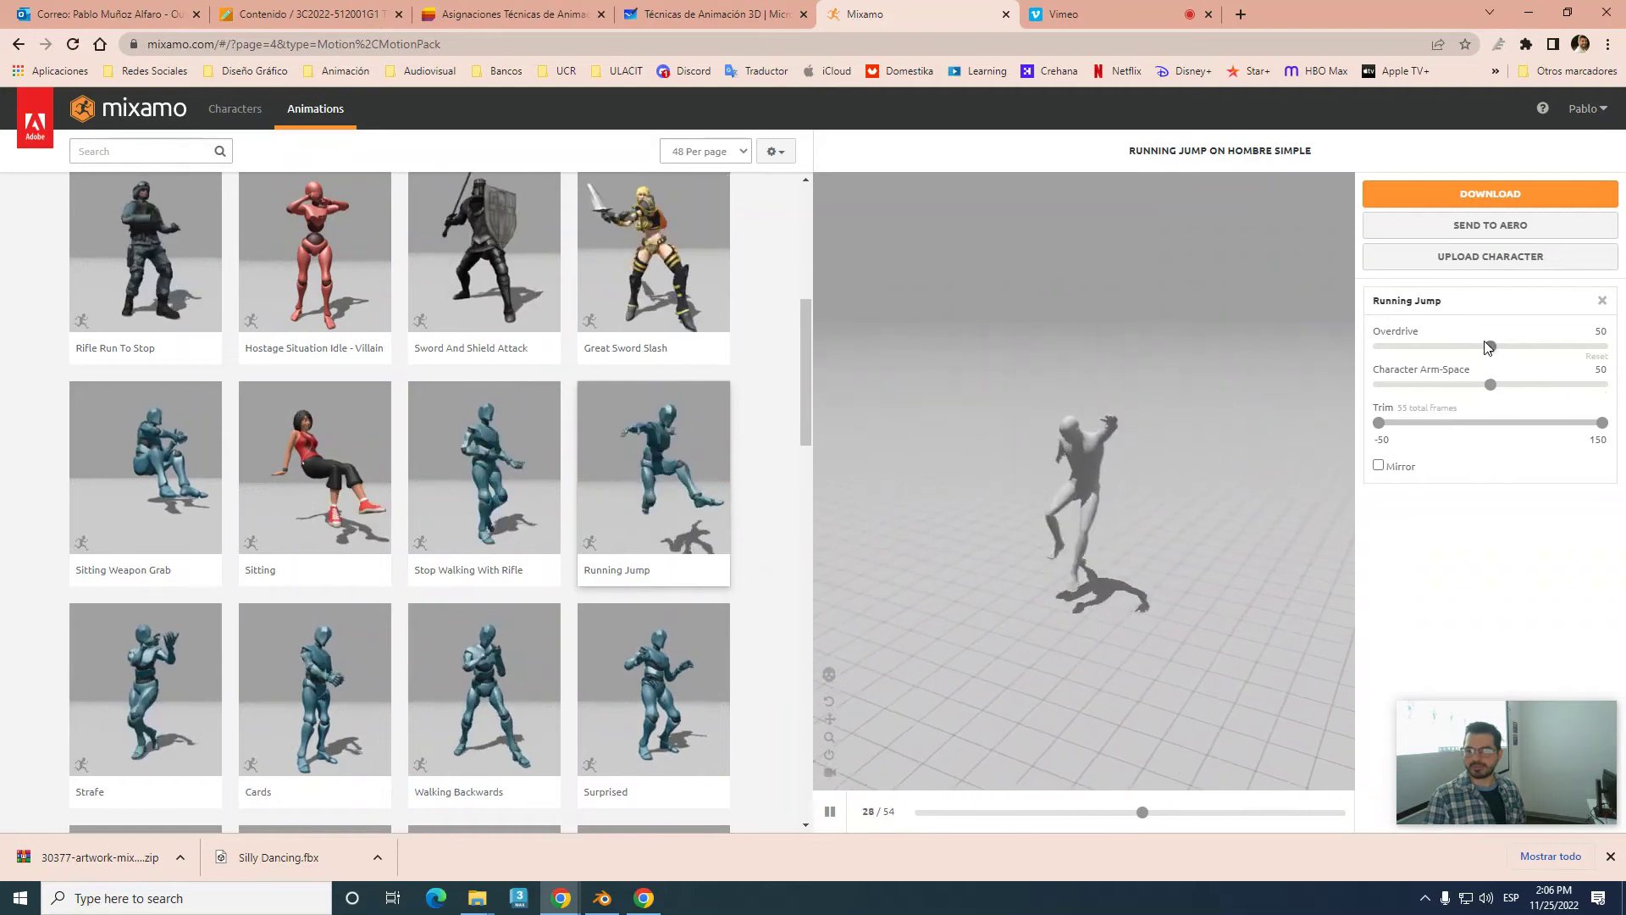
{"action": "left_click", "coordinate": [830, 812]}
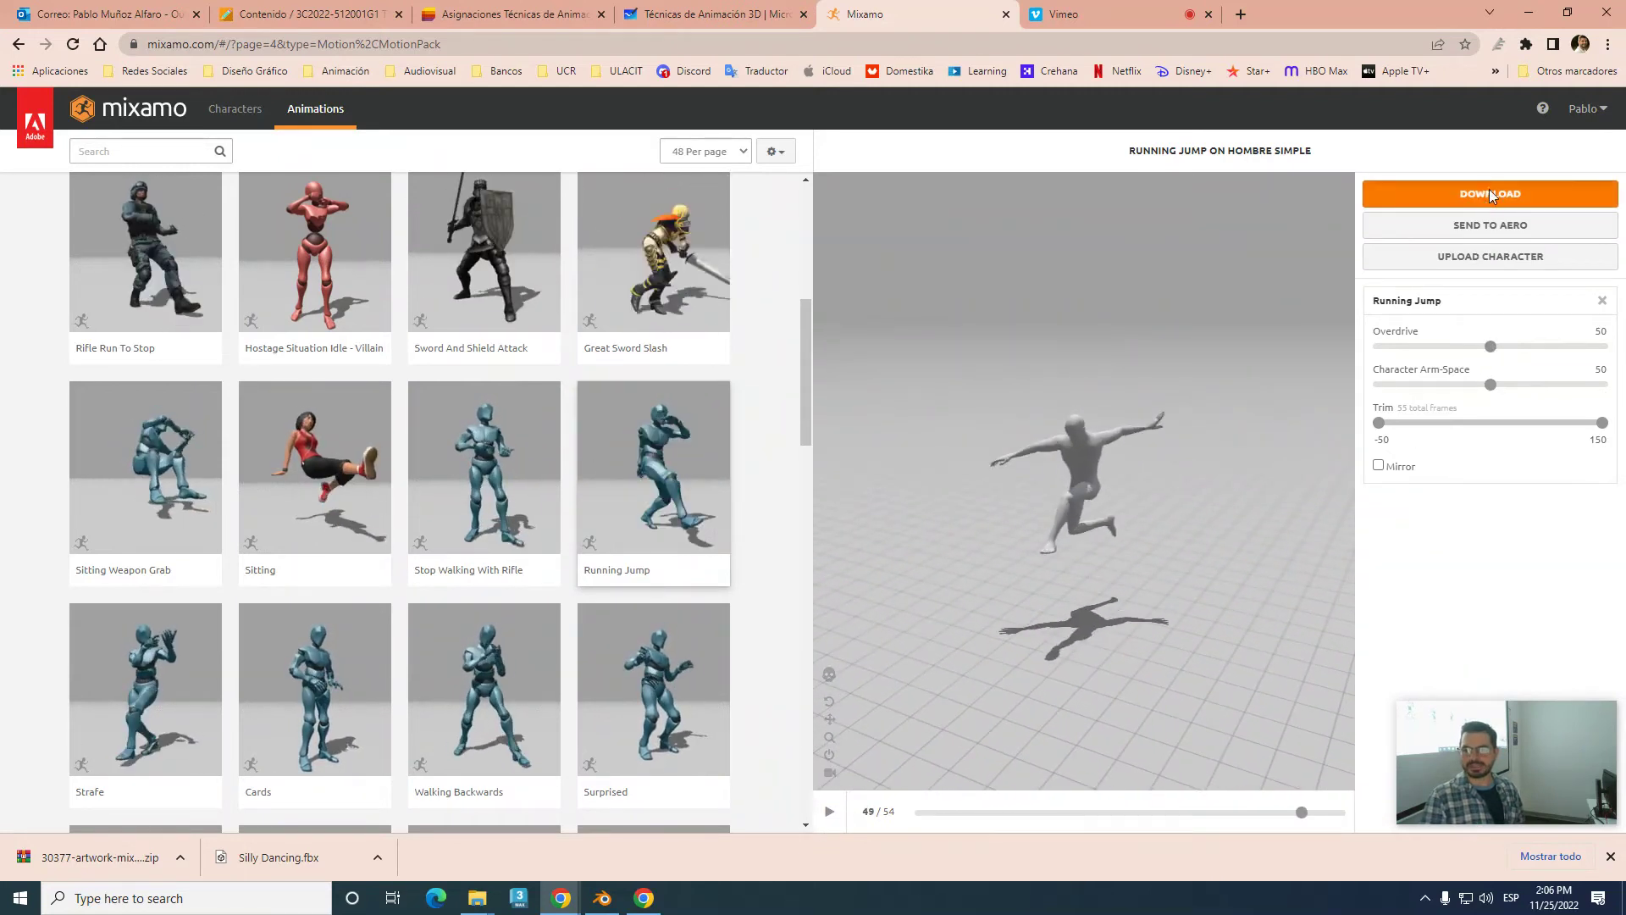
- Download Running Jump as FBX Binary at 30 fps with Skin set to Without Skin
{"action": "left_click", "coordinate": [1490, 194]}
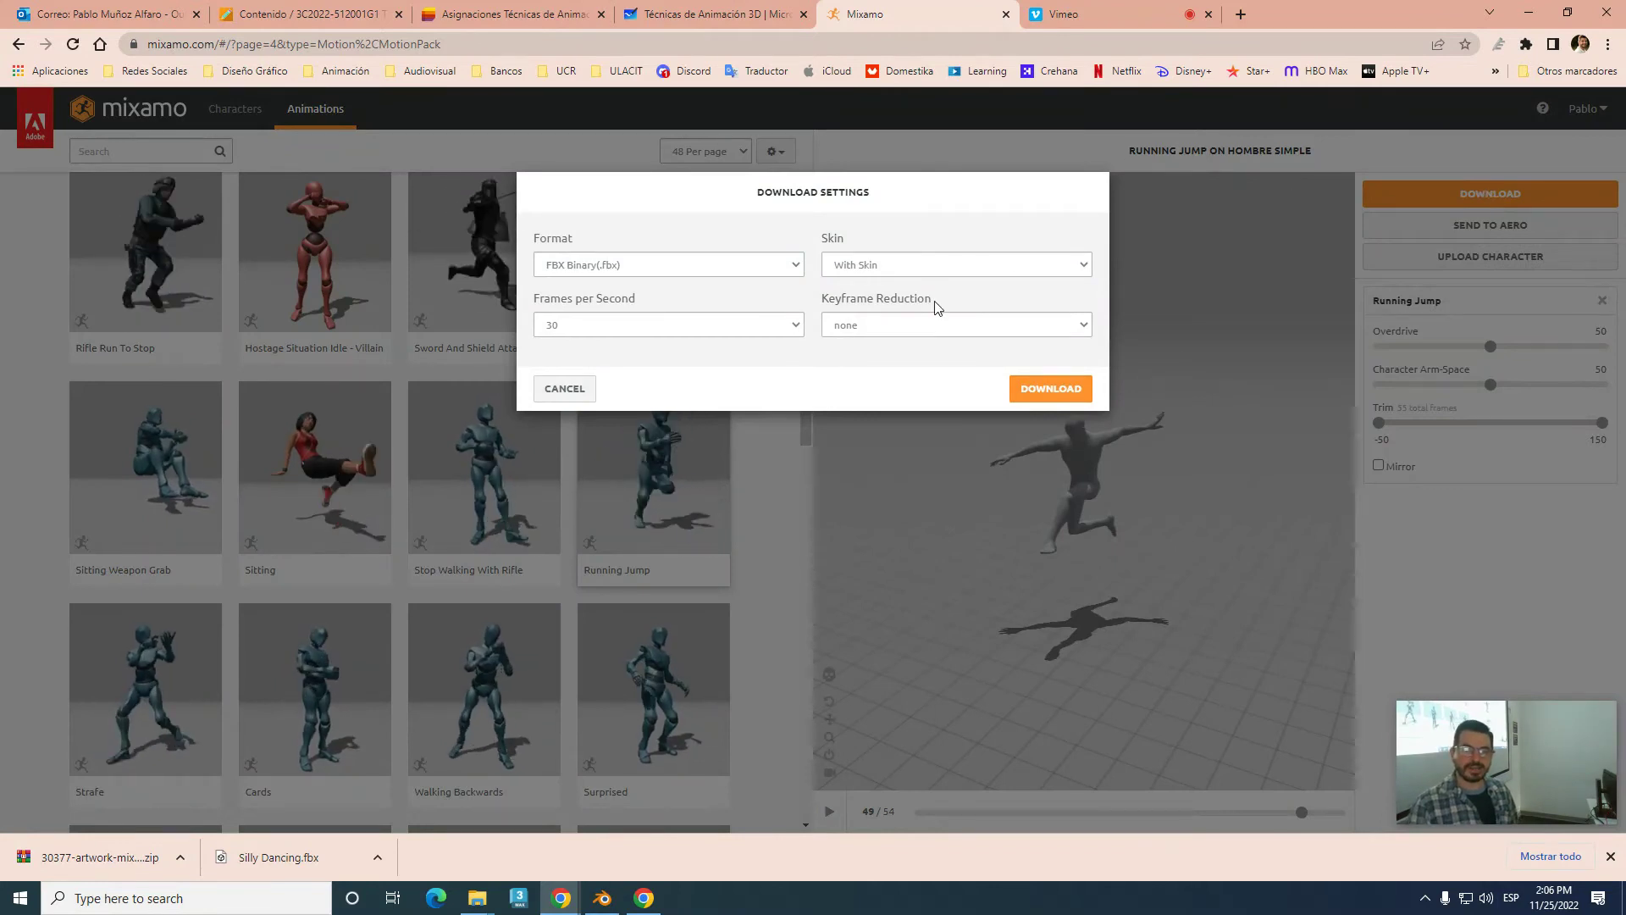
{"action": "left_click", "coordinate": [930, 273]}
{"action": "left_click", "coordinate": [886, 298]}
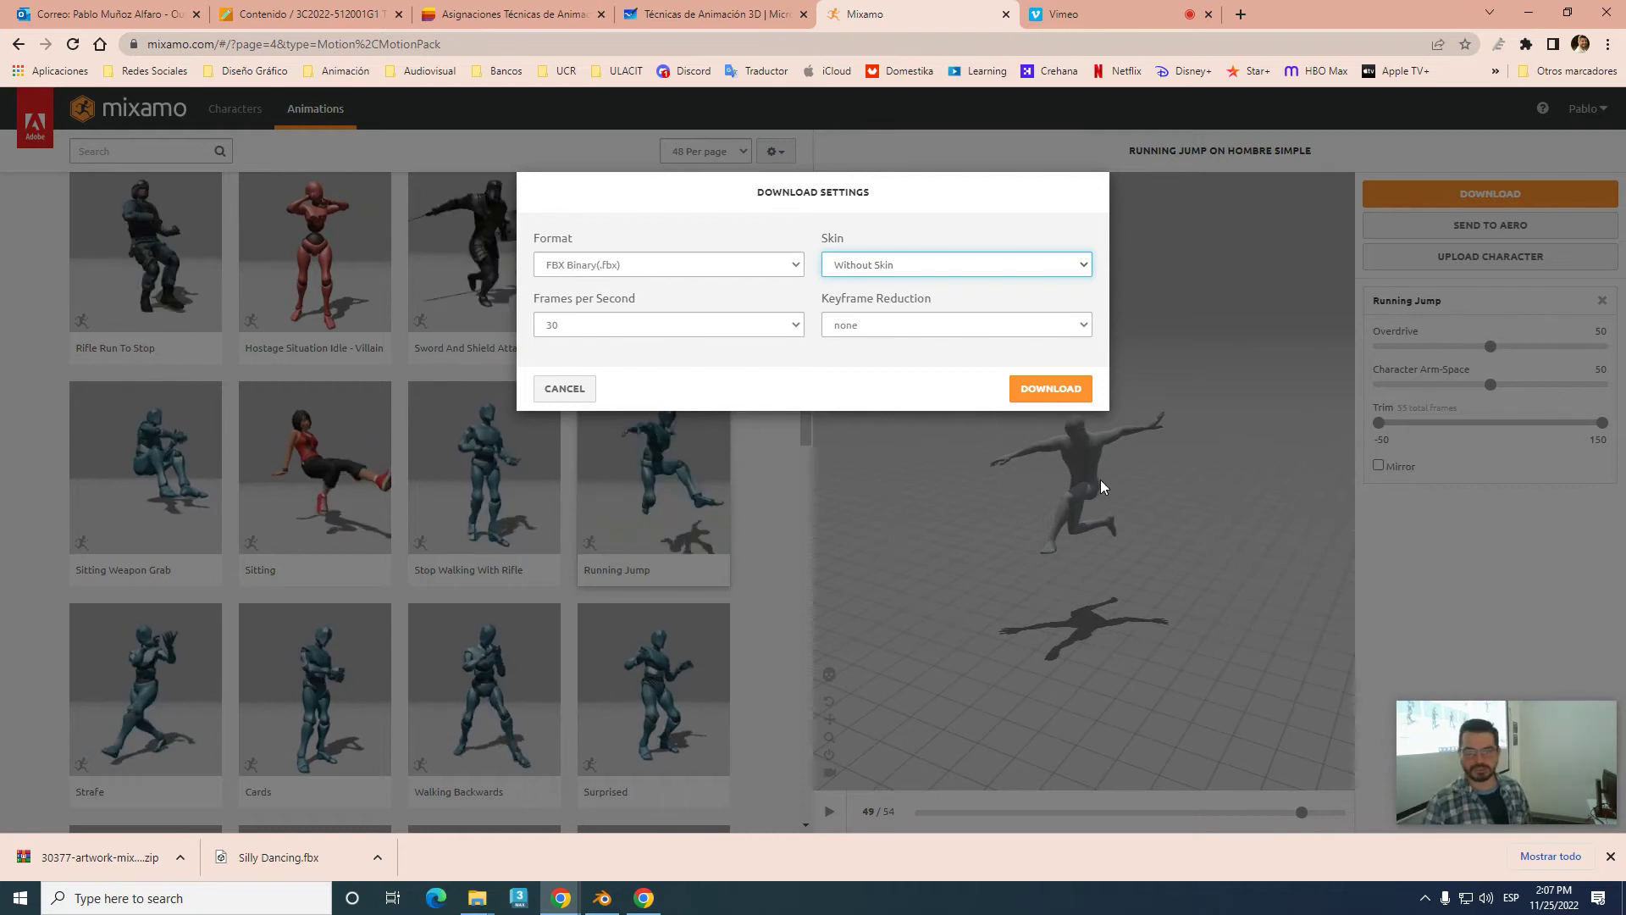
{"action": "left_click", "coordinate": [1054, 392]}
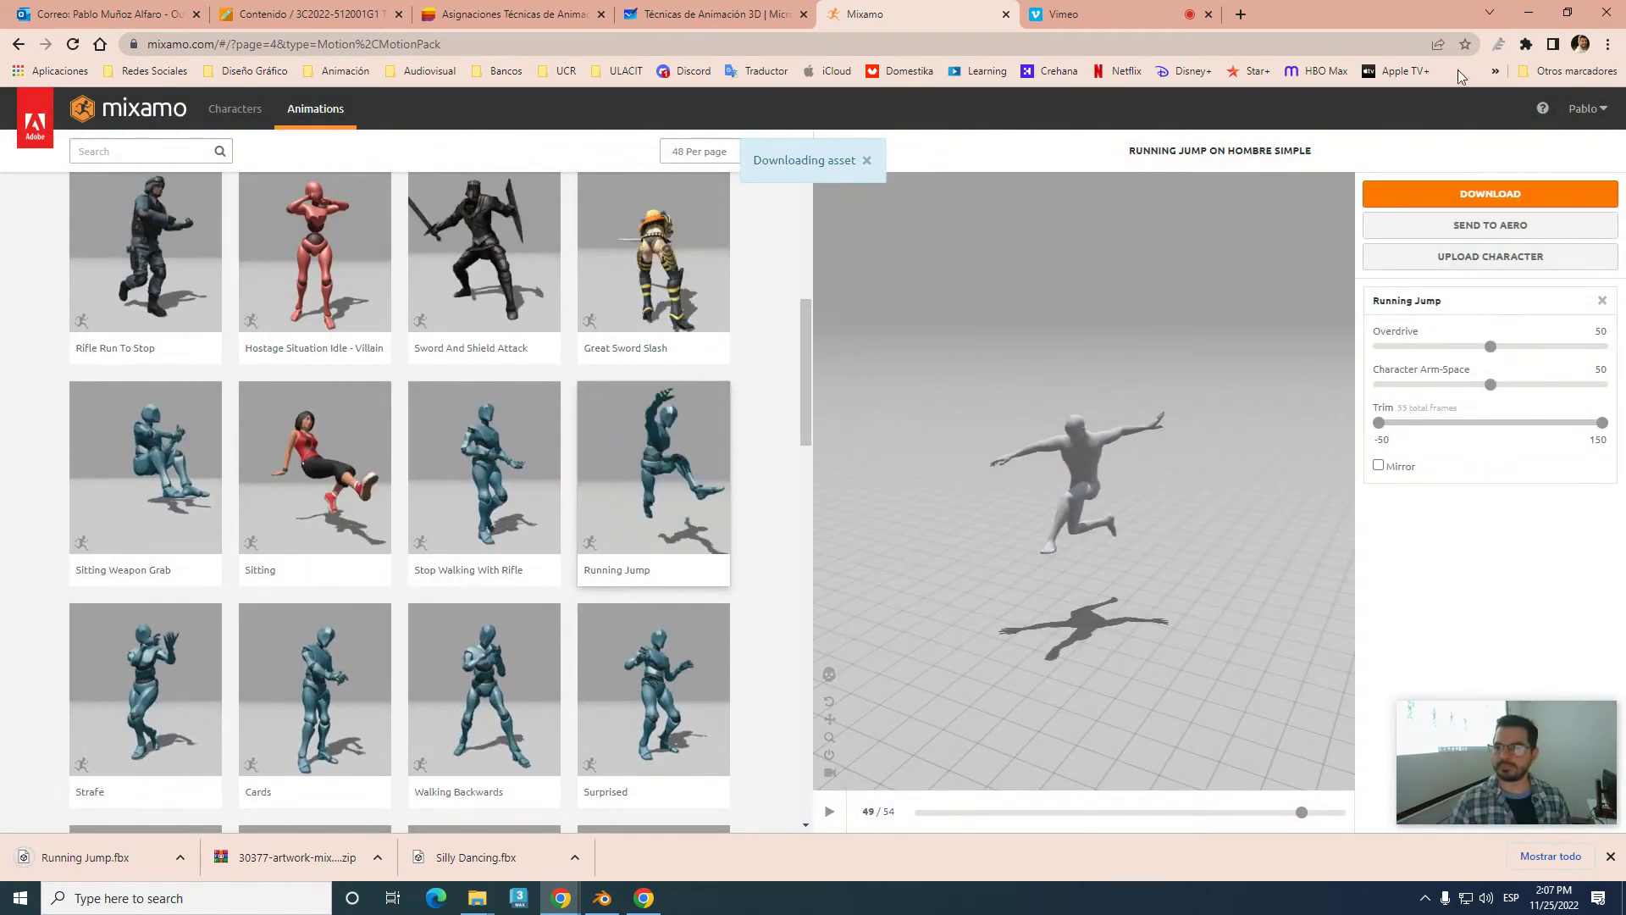
- Minimize Blender and rename the downloaded Running Jump file to Salto 1
{"action": "key", "text": "alt+Tab"}
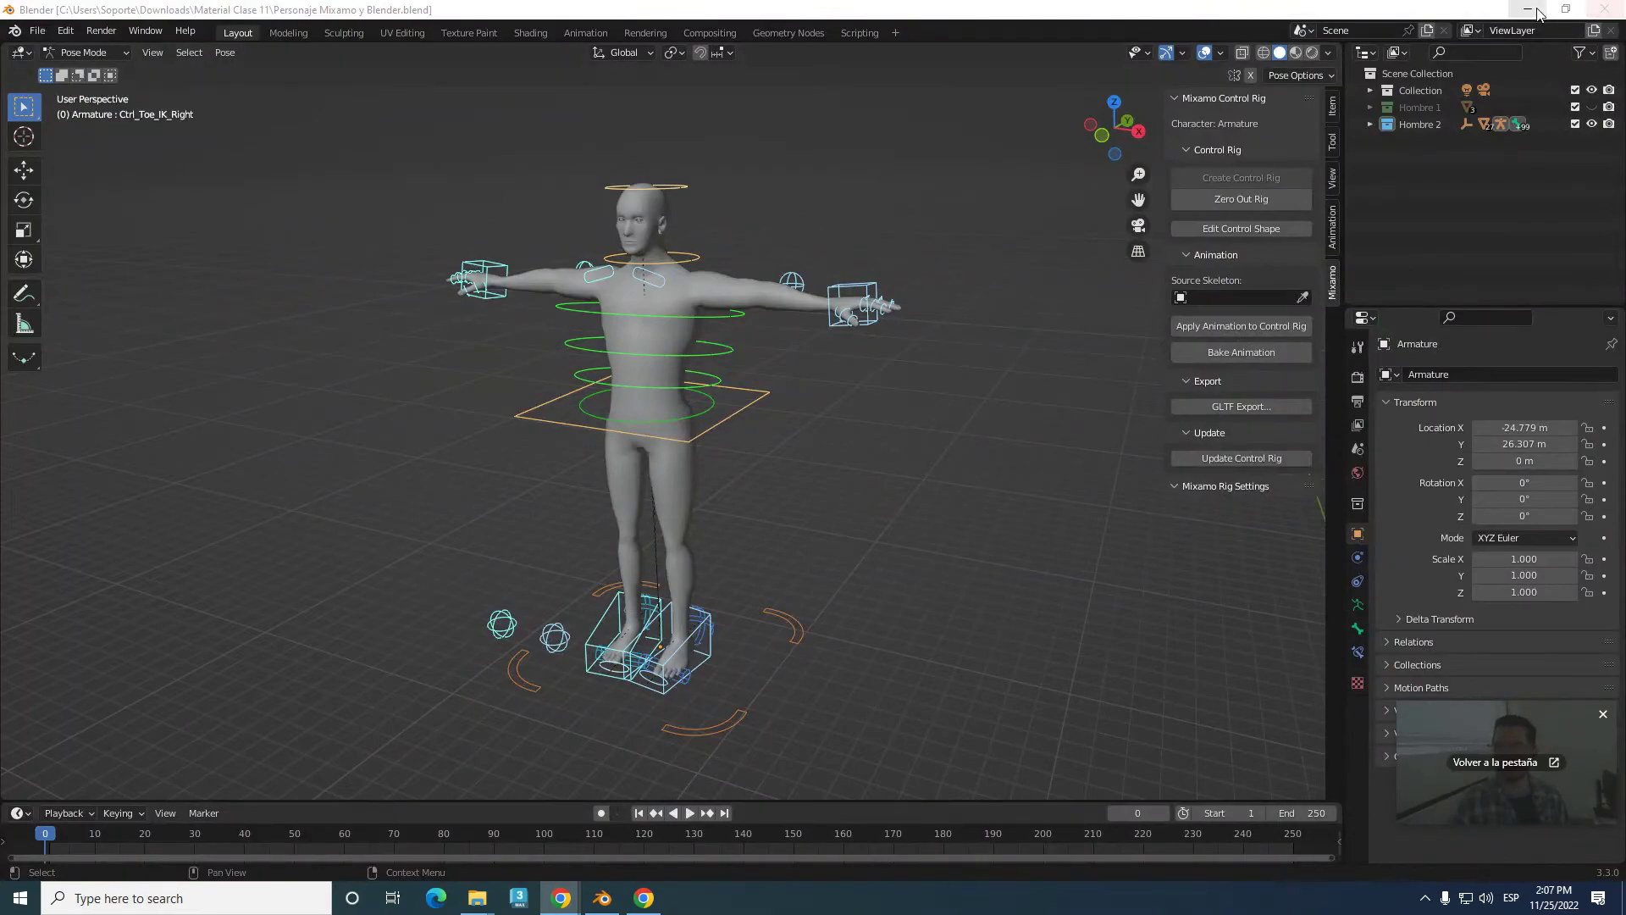
{"action": "left_click", "coordinate": [1537, 14]}
{"action": "left_click", "coordinate": [653, 183]}
{"action": "left_click", "coordinate": [653, 217]}
{"action": "type", "text": "Salto 1"}
{"action": "key", "text": "Return"}
- Move Salto 1 into the Material Clase 11 folder and bring Blender back
{"action": "left_click_drag", "start_coordinate": [669, 174], "coordinate": [478, 192]}
{"action": "double_click", "coordinate": [478, 192]}
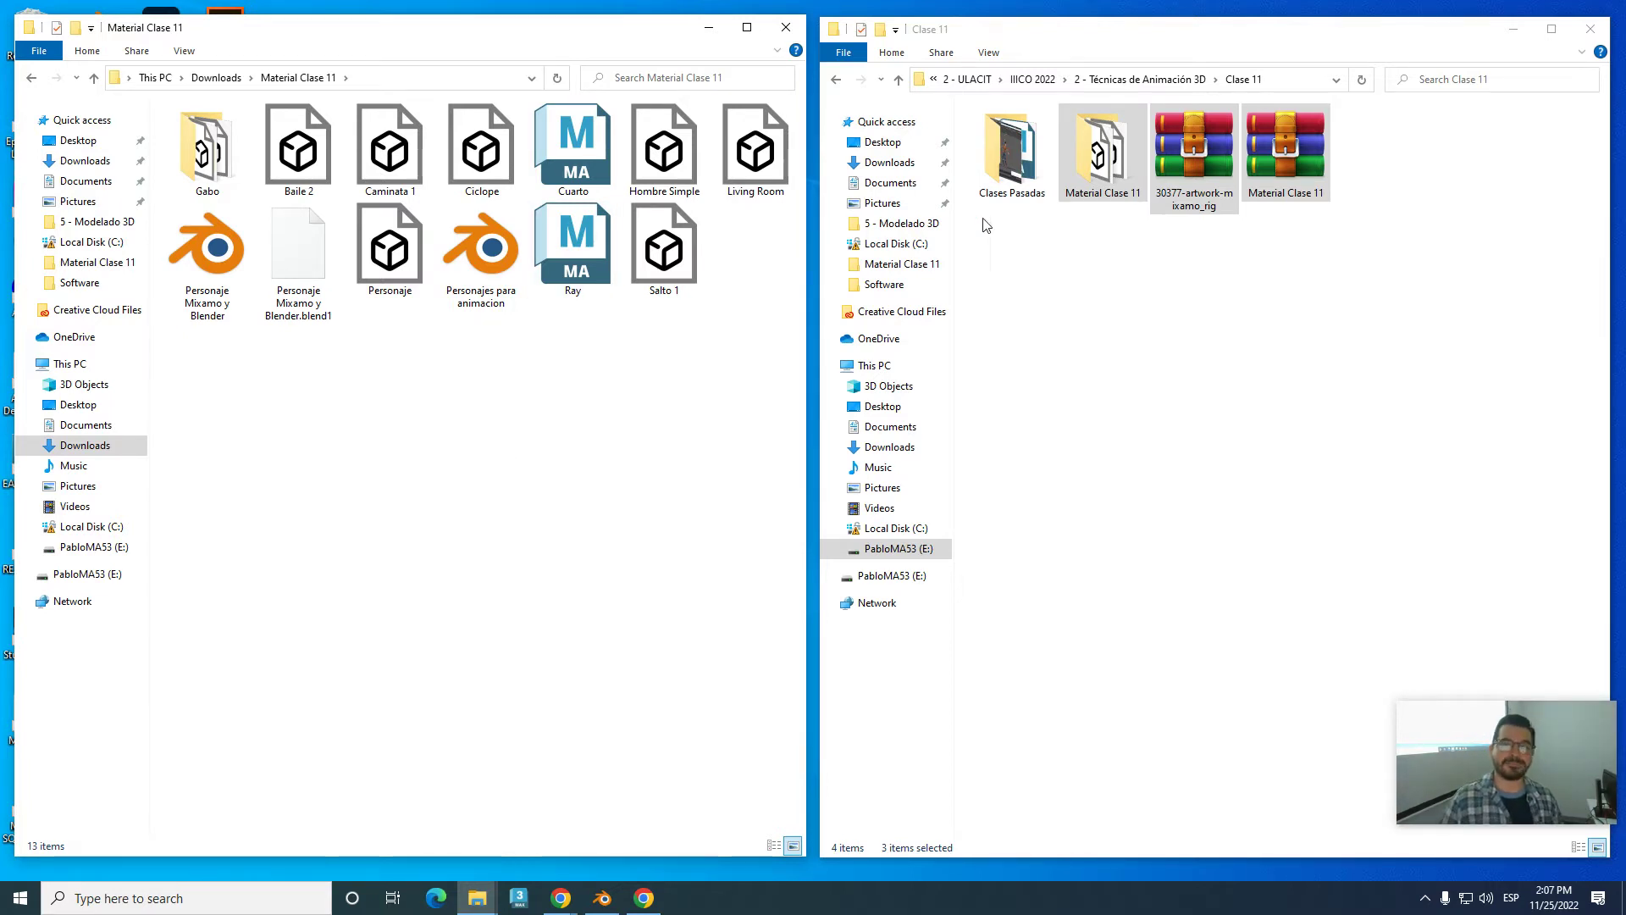
{"action": "left_click", "coordinate": [612, 903]}
{"action": "scroll", "coordinate": [888, 510], "scroll_direction": "down", "scroll_amount": 2}
{"action": "scroll", "coordinate": [889, 515], "scroll_direction": "down", "scroll_amount": 3}
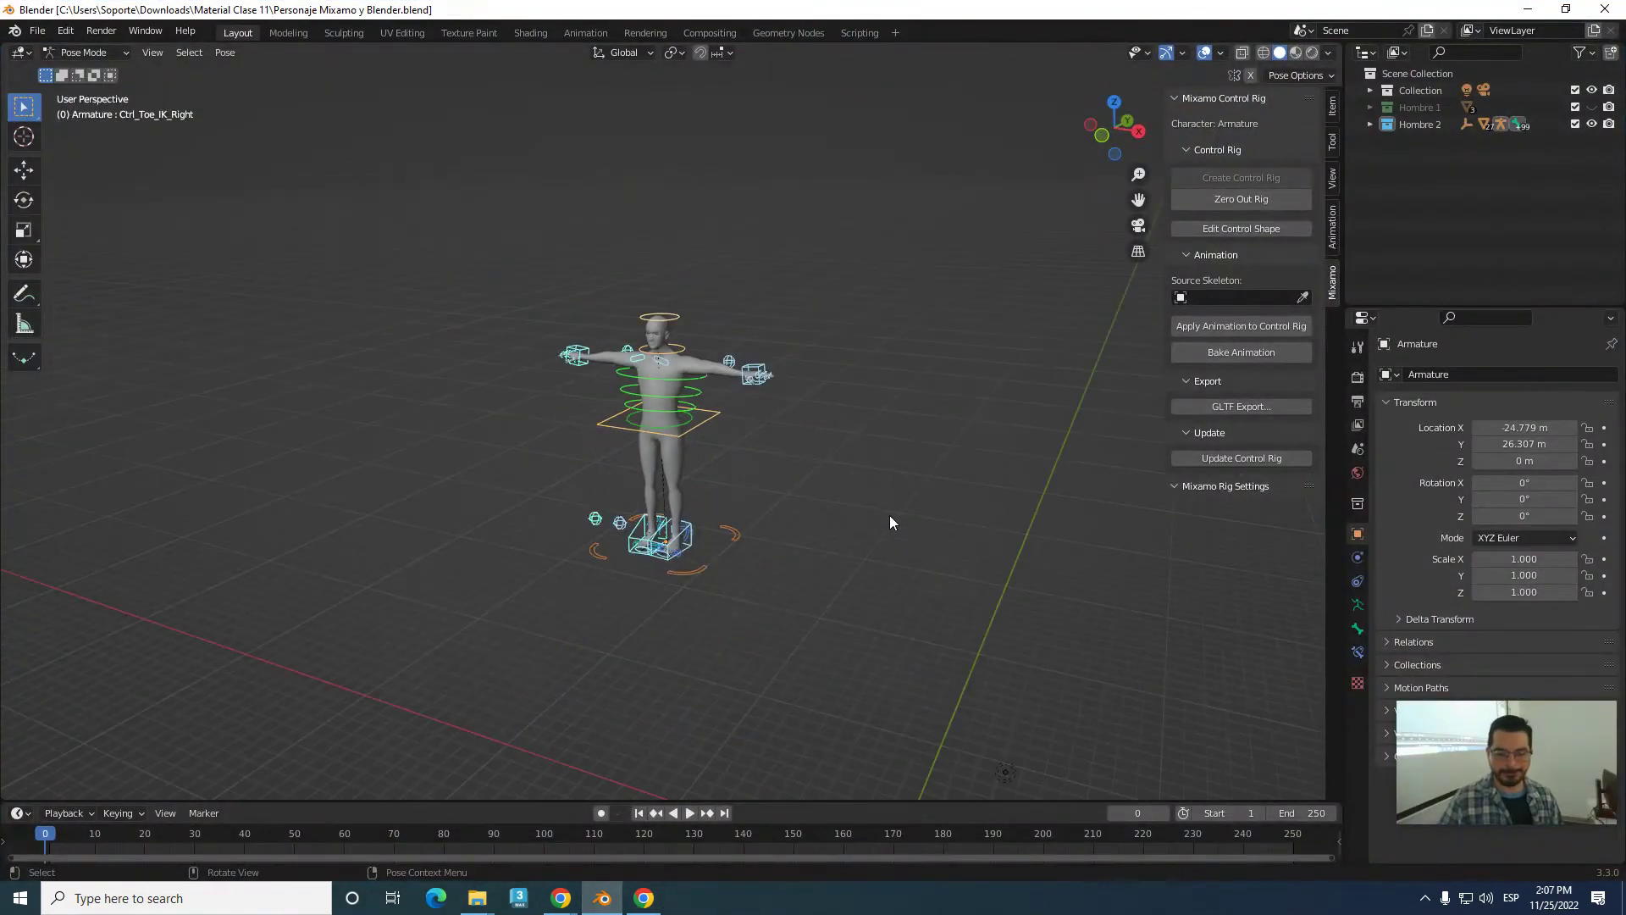
{"action": "scroll", "coordinate": [890, 515], "scroll_direction": "up", "scroll_amount": 3}
- Import Salto 1.fbx through File > Import > FBX and zoom out to the new skeleton
{"action": "left_click", "coordinate": [37, 31]}
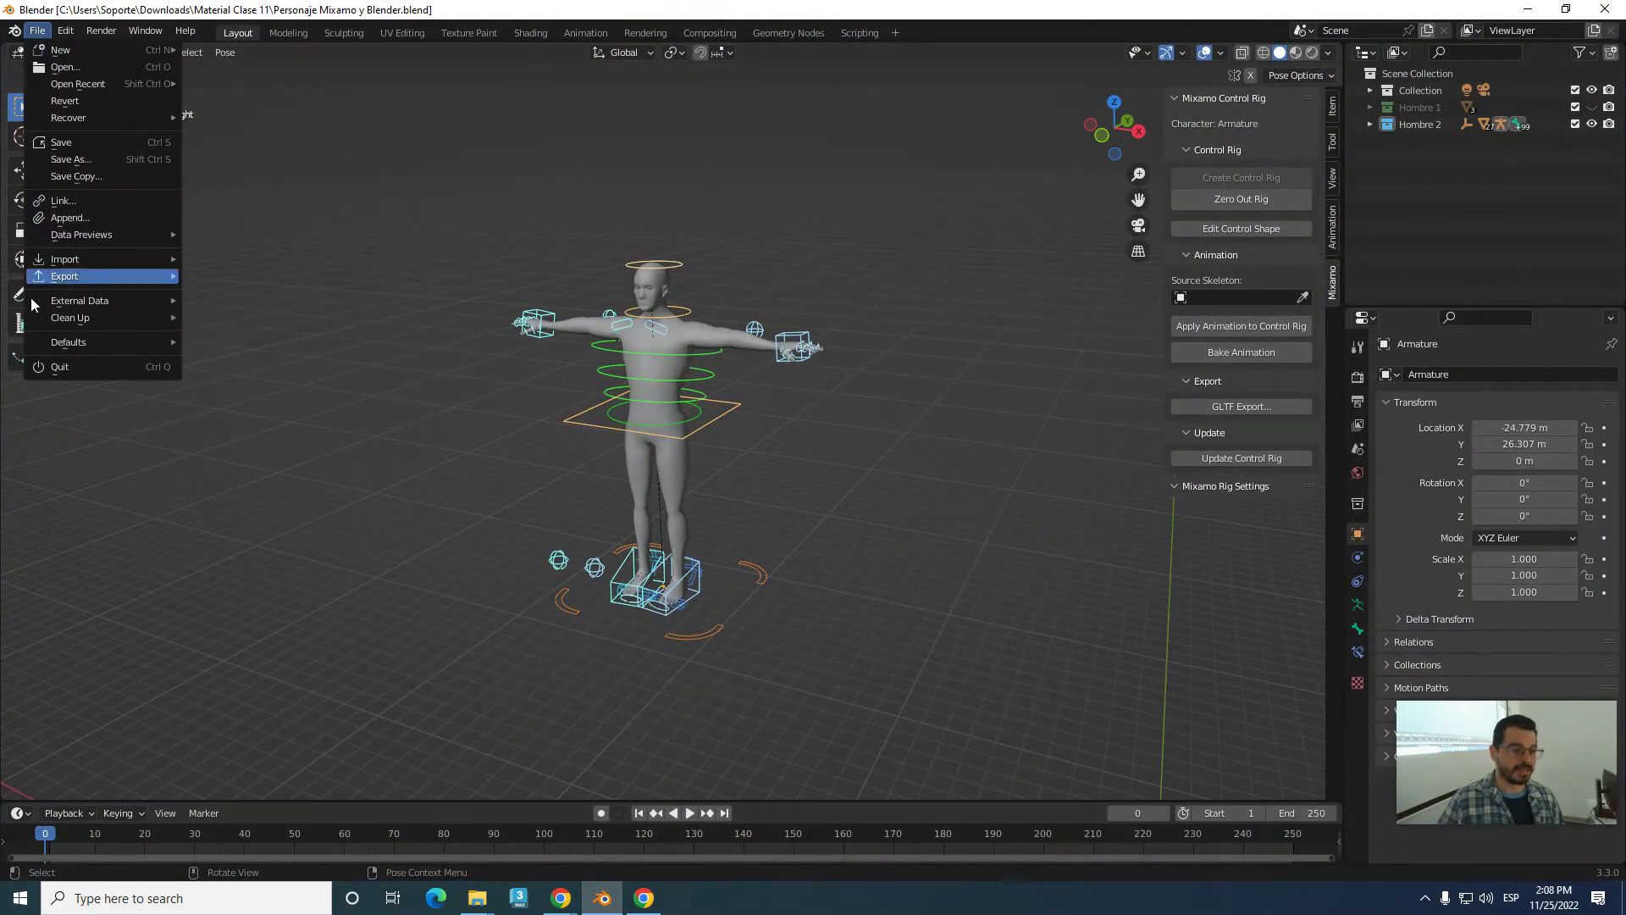
{"action": "mouse_move", "coordinate": [63, 259]}
{"action": "left_click", "coordinate": [258, 429]}
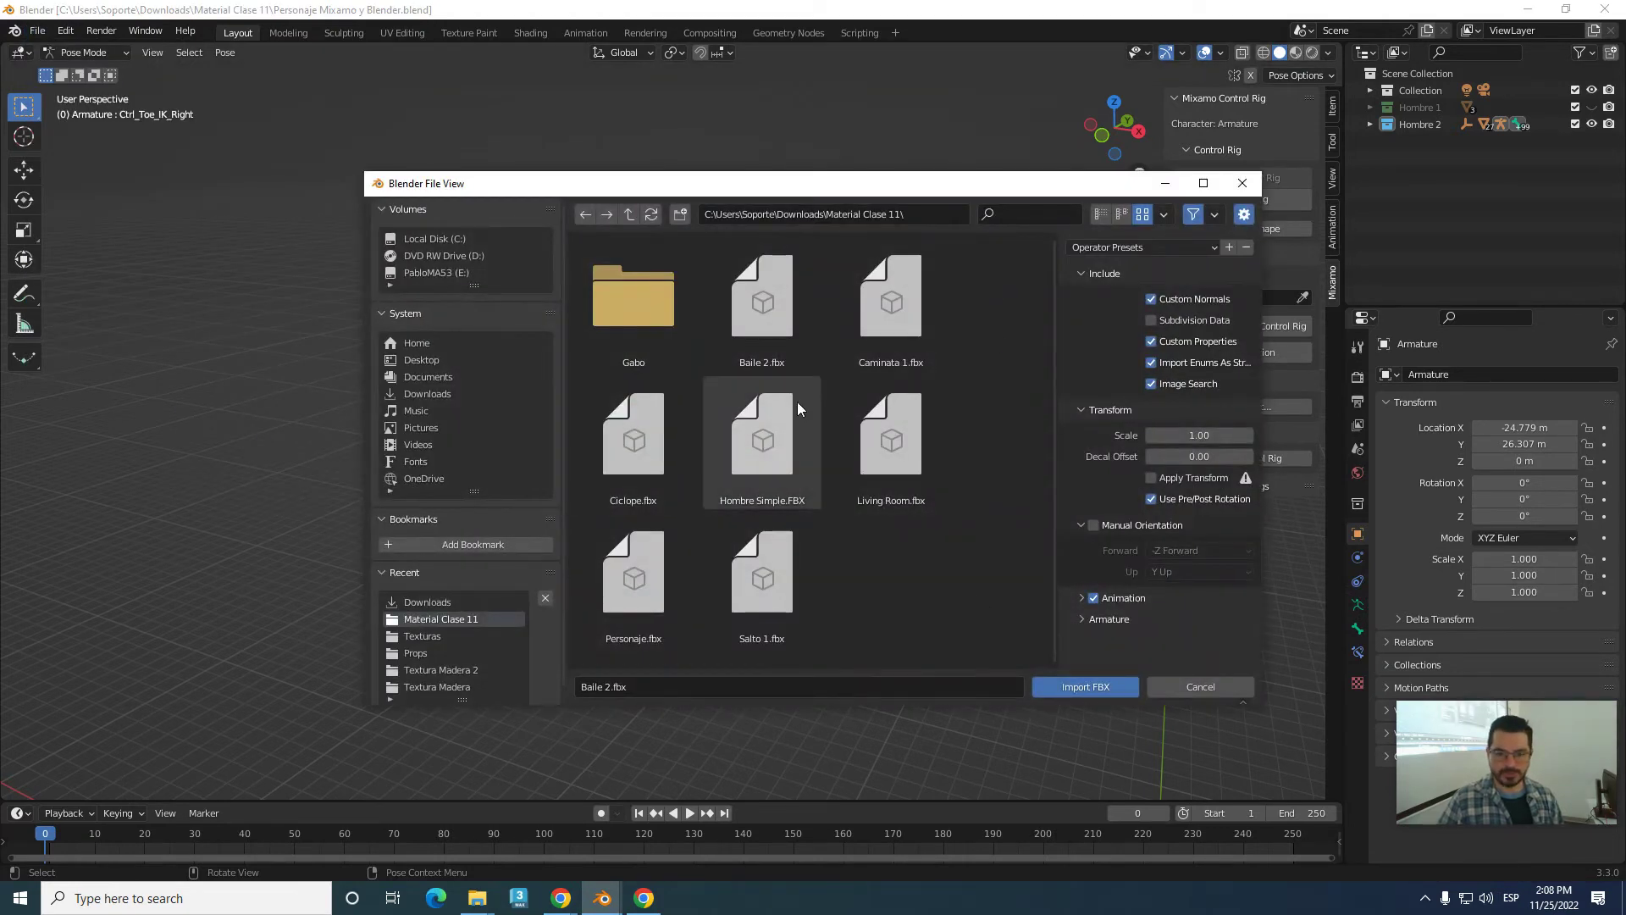
{"action": "left_click", "coordinate": [784, 569]}
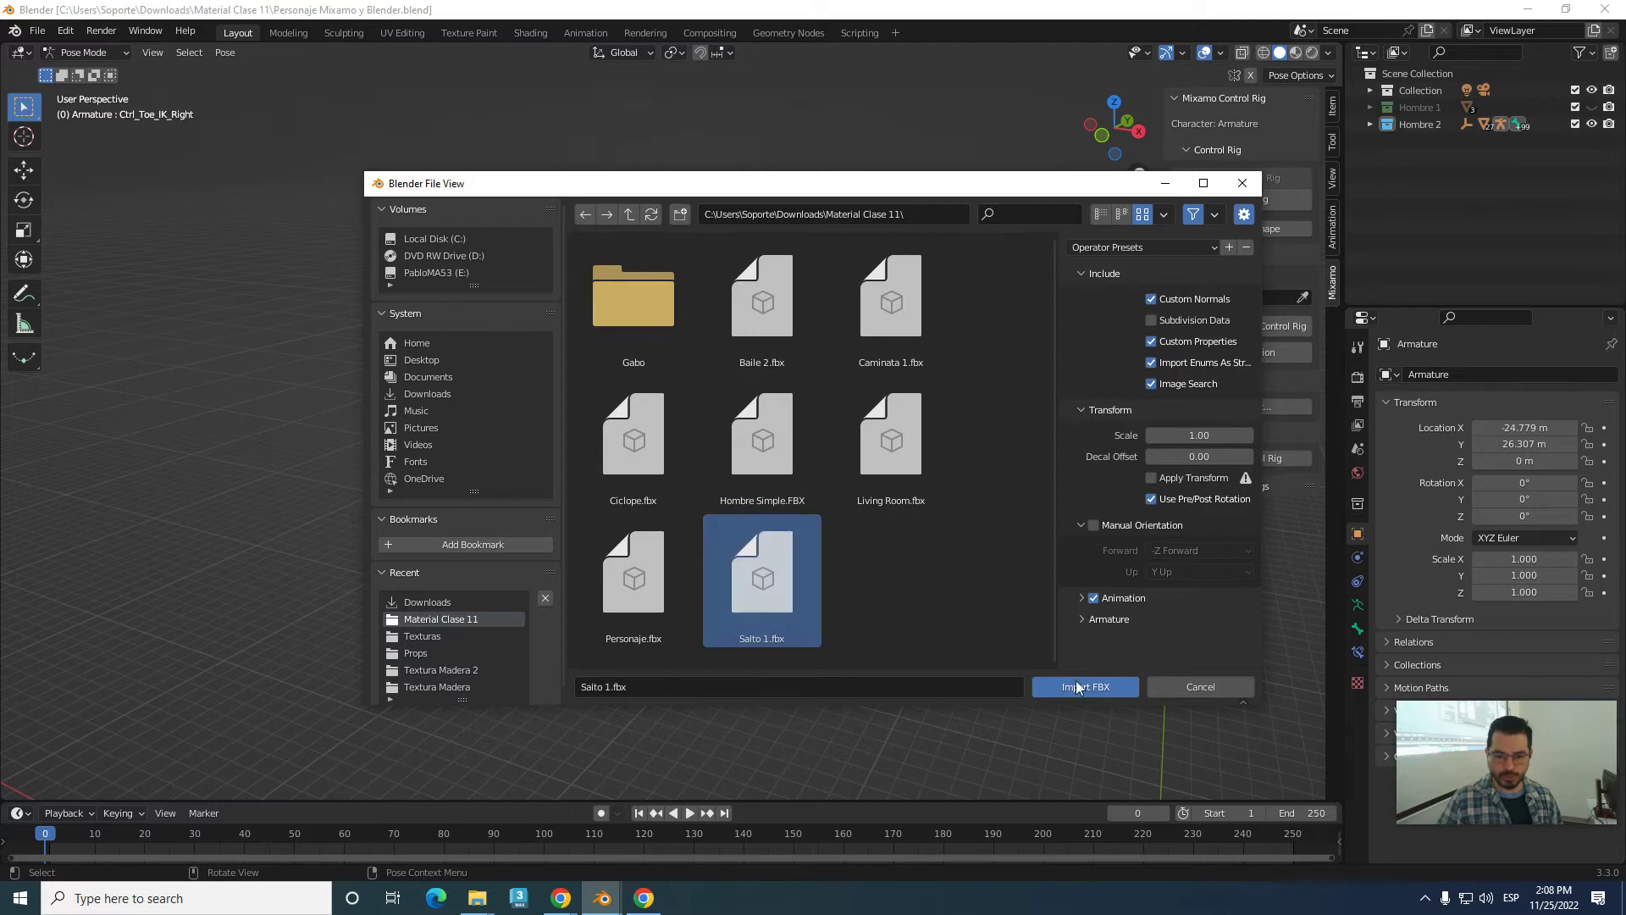
{"action": "left_click", "coordinate": [1109, 689]}
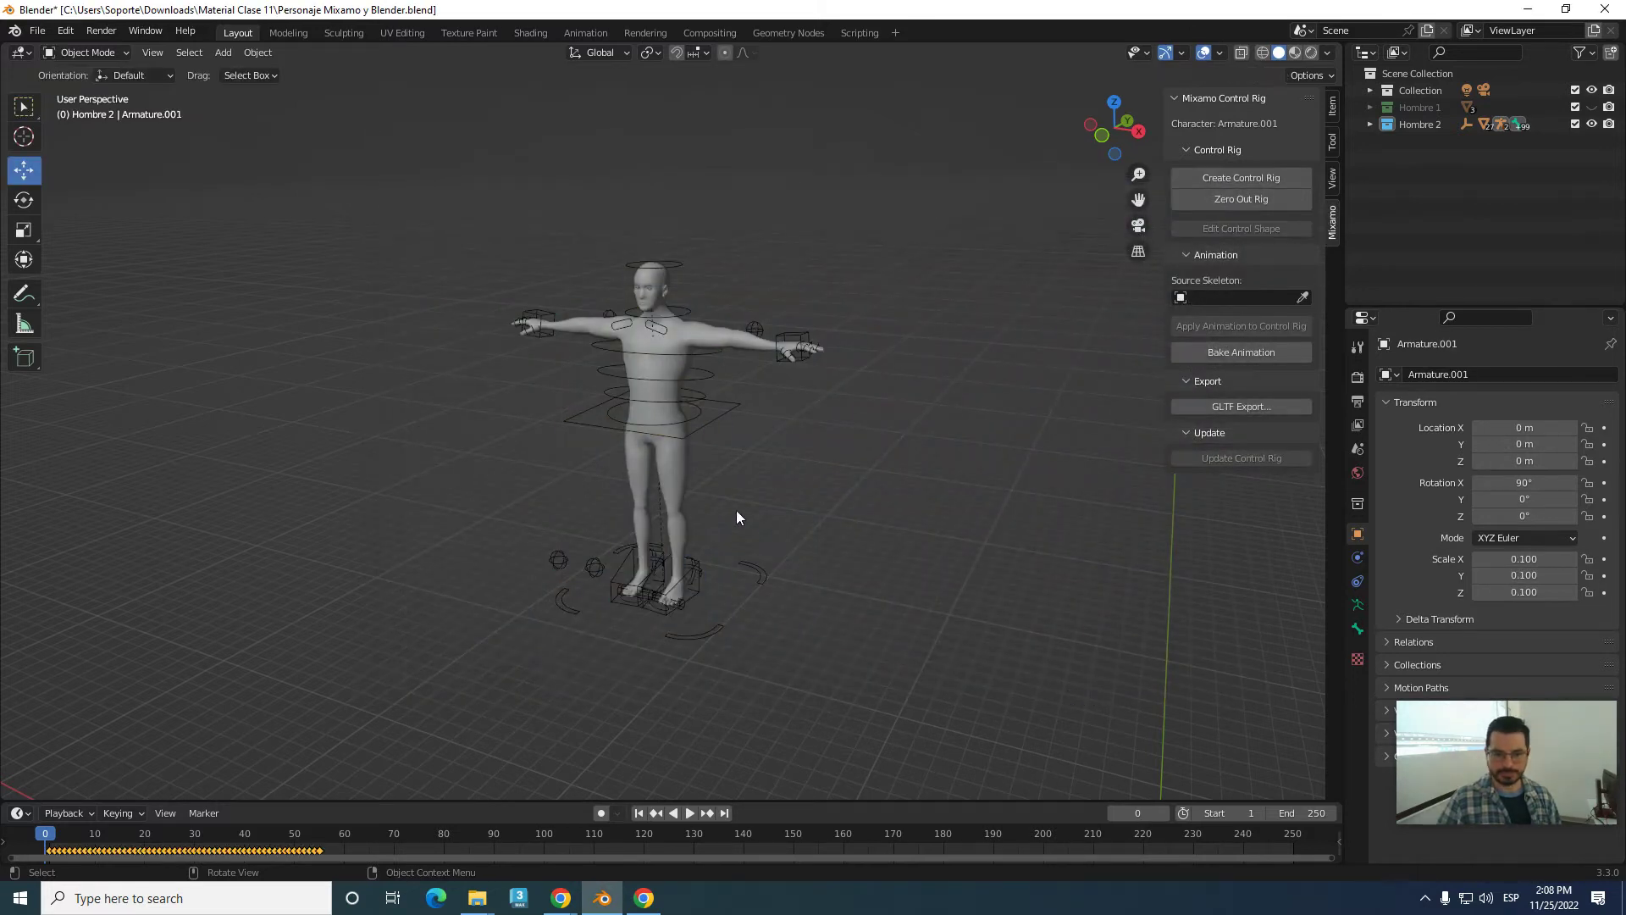
{"action": "scroll", "coordinate": [745, 514], "scroll_direction": "down", "scroll_amount": 5}
{"action": "middle_click_drag", "start_coordinate": [755, 518], "coordinate": [754, 520]}
{"action": "middle_click_drag", "start_coordinate": [826, 602], "coordinate": [779, 595]}
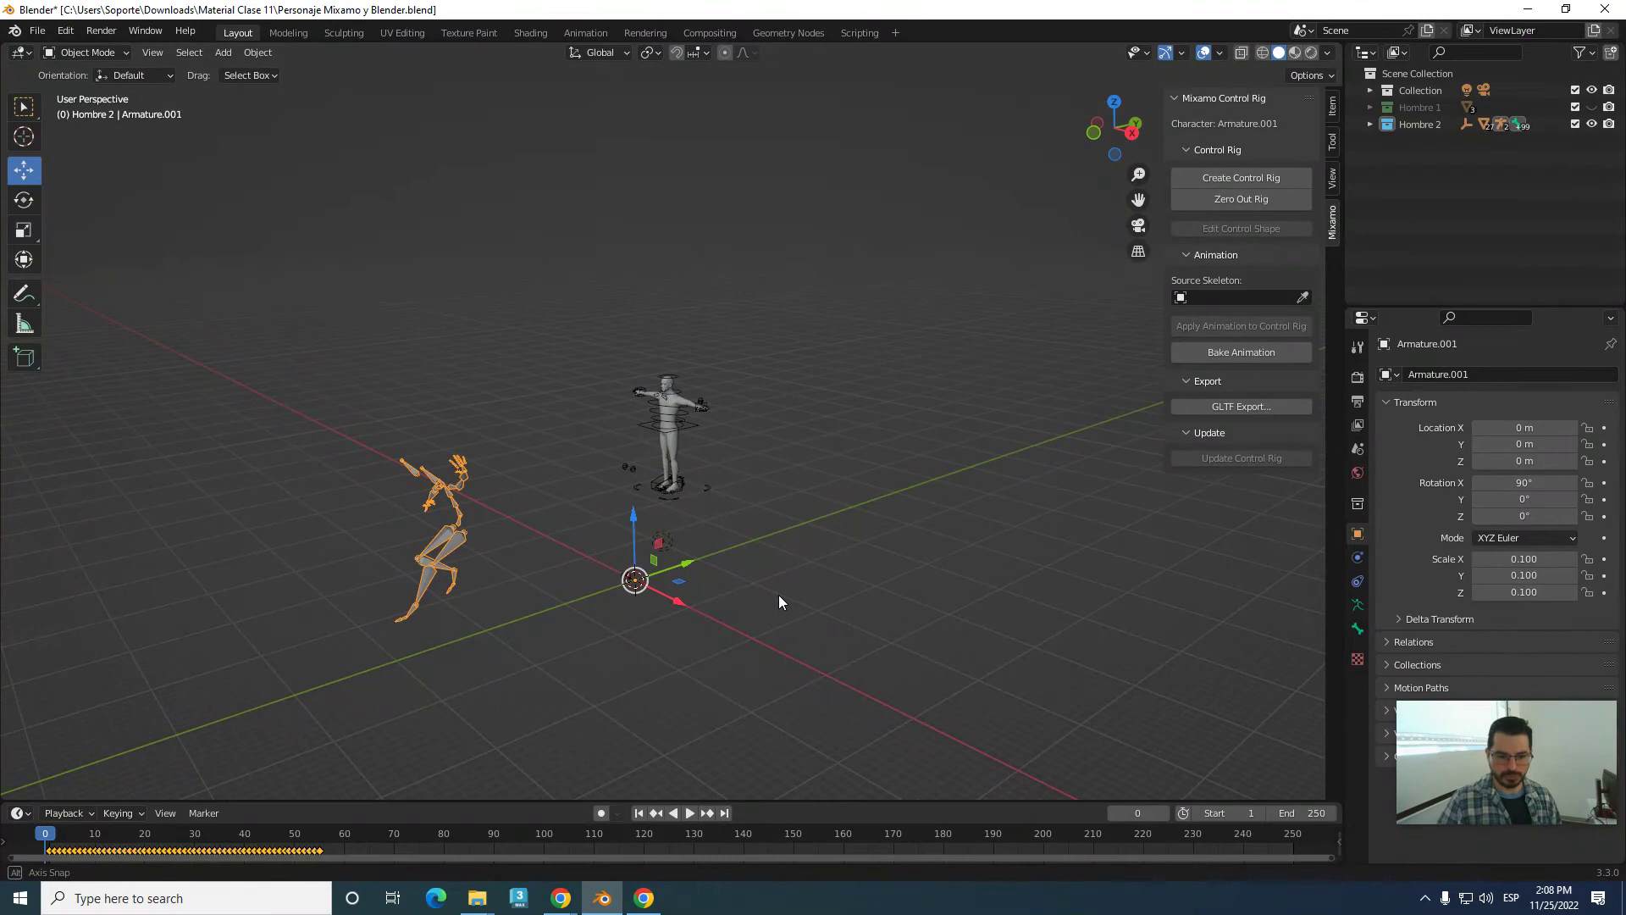
- Play, stop and scrub the imported Salto 1 jump animation to preview it
{"action": "left_click", "coordinate": [691, 814]}
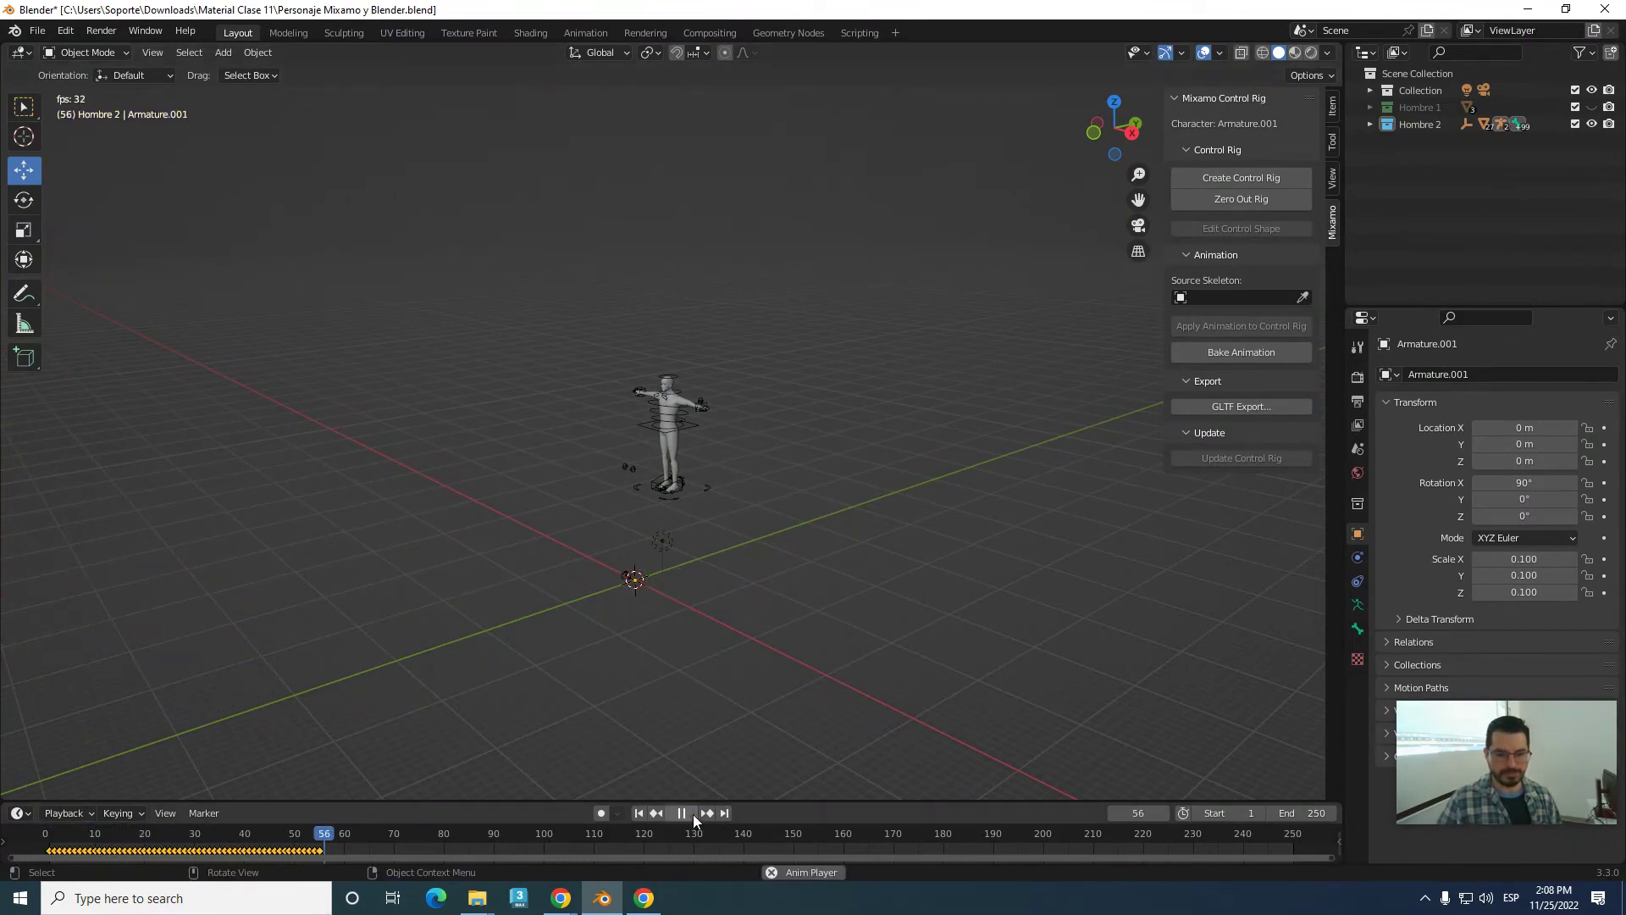
{"action": "left_click", "coordinate": [689, 814]}
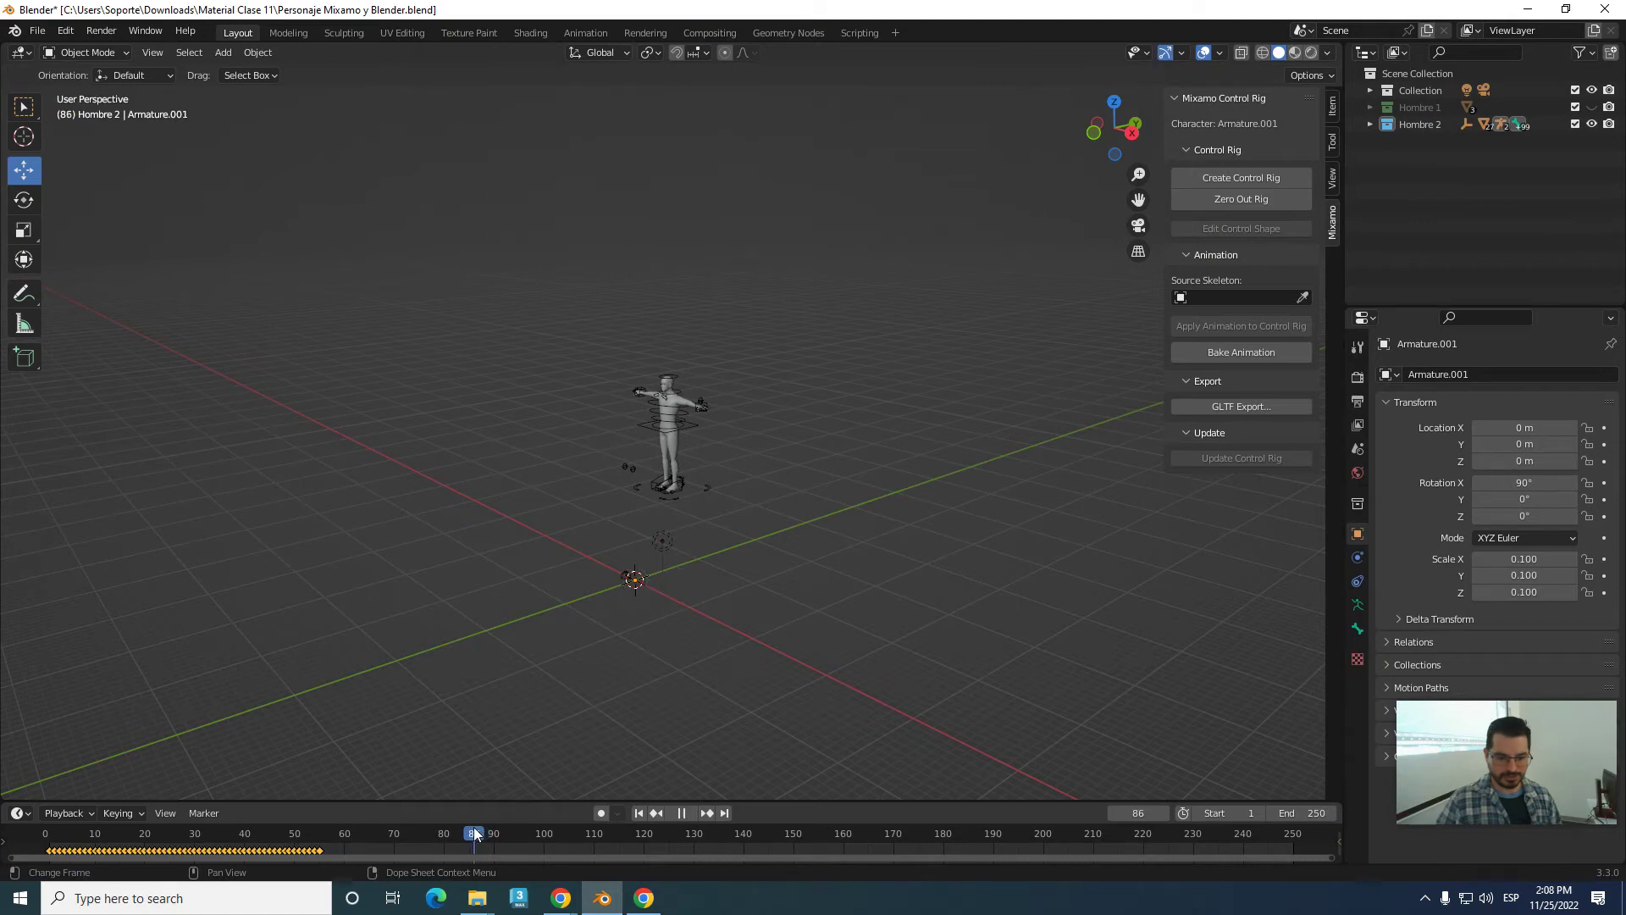
{"action": "left_click_drag", "start_coordinate": [474, 834], "coordinate": [8, 834]}
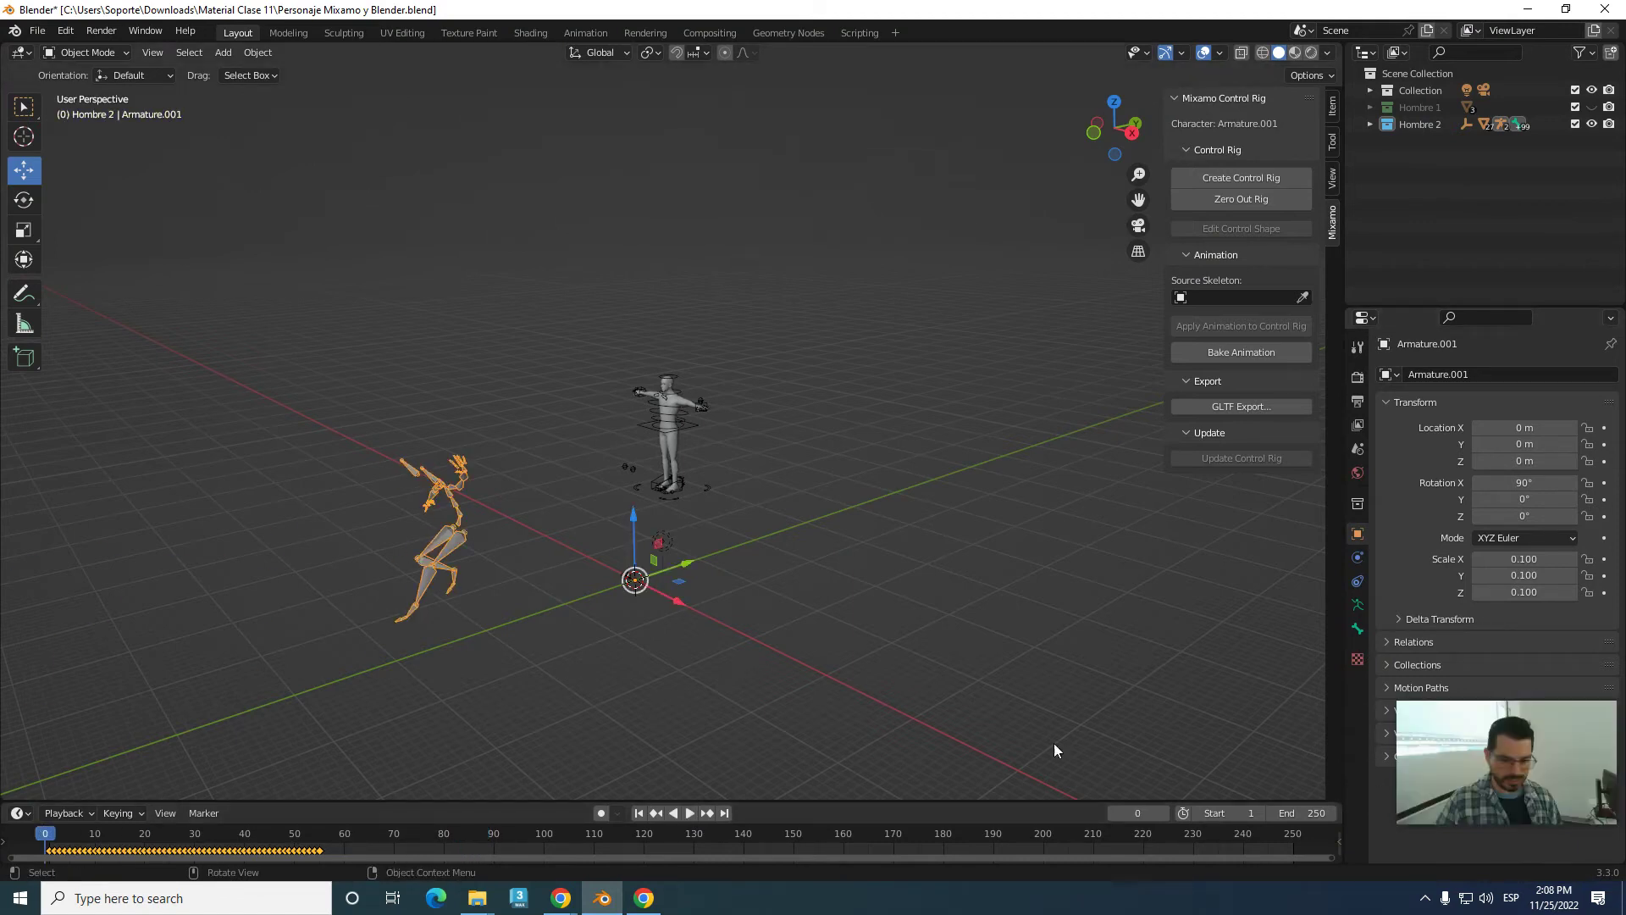
{"action": "left_click", "coordinate": [691, 814]}
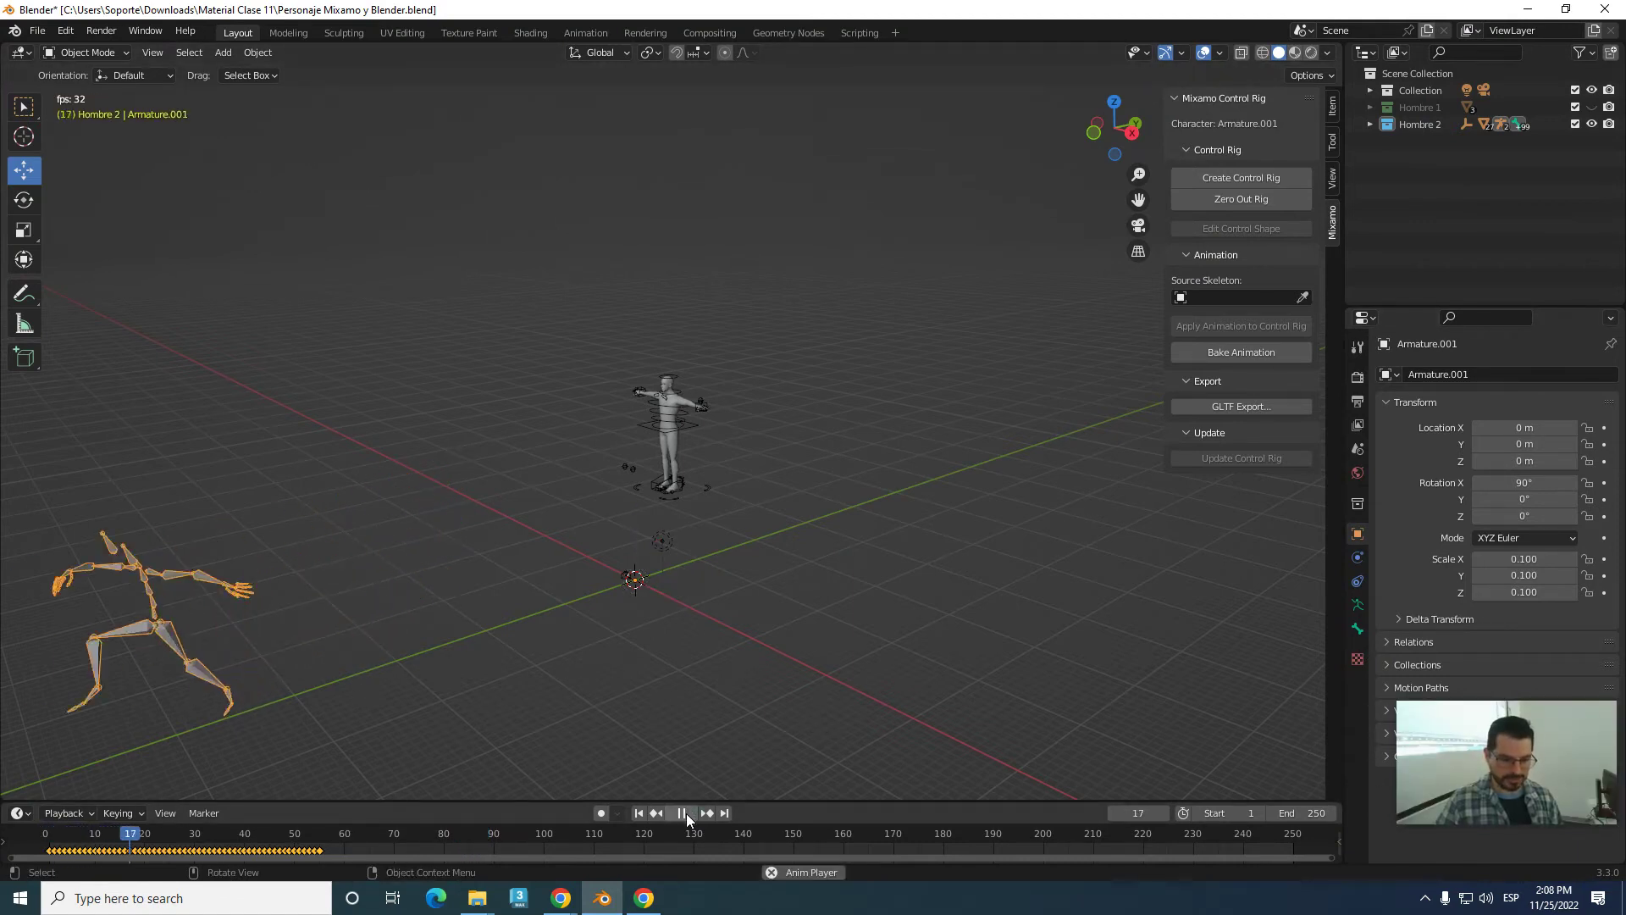
{"action": "left_click", "coordinate": [687, 813]}
{"action": "mouse_move", "coordinate": [532, 686]}
{"action": "middle_mouse_down"}
{"action": "mouse_move", "coordinate": [643, 581]}
{"action": "mouse_move", "coordinate": [540, 644]}
{"action": "mouse_move", "coordinate": [552, 638]}
{"action": "mouse_move", "coordinate": [474, 644]}
{"action": "middle_mouse_up"}
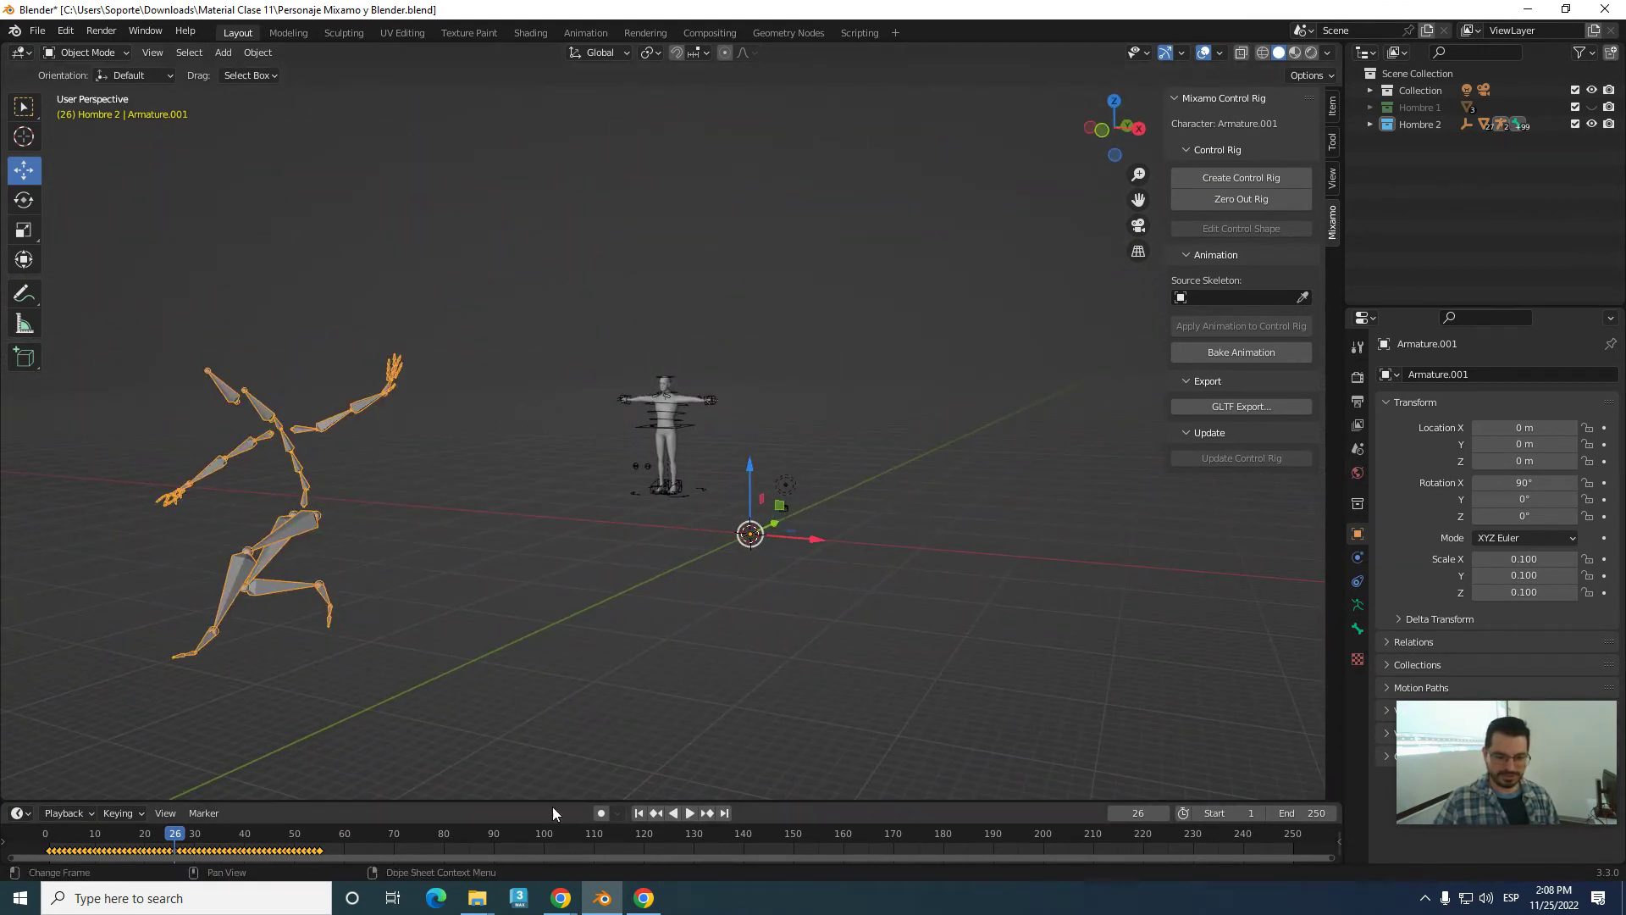
{"action": "left_click_drag", "start_coordinate": [176, 837], "coordinate": [75, 833]}
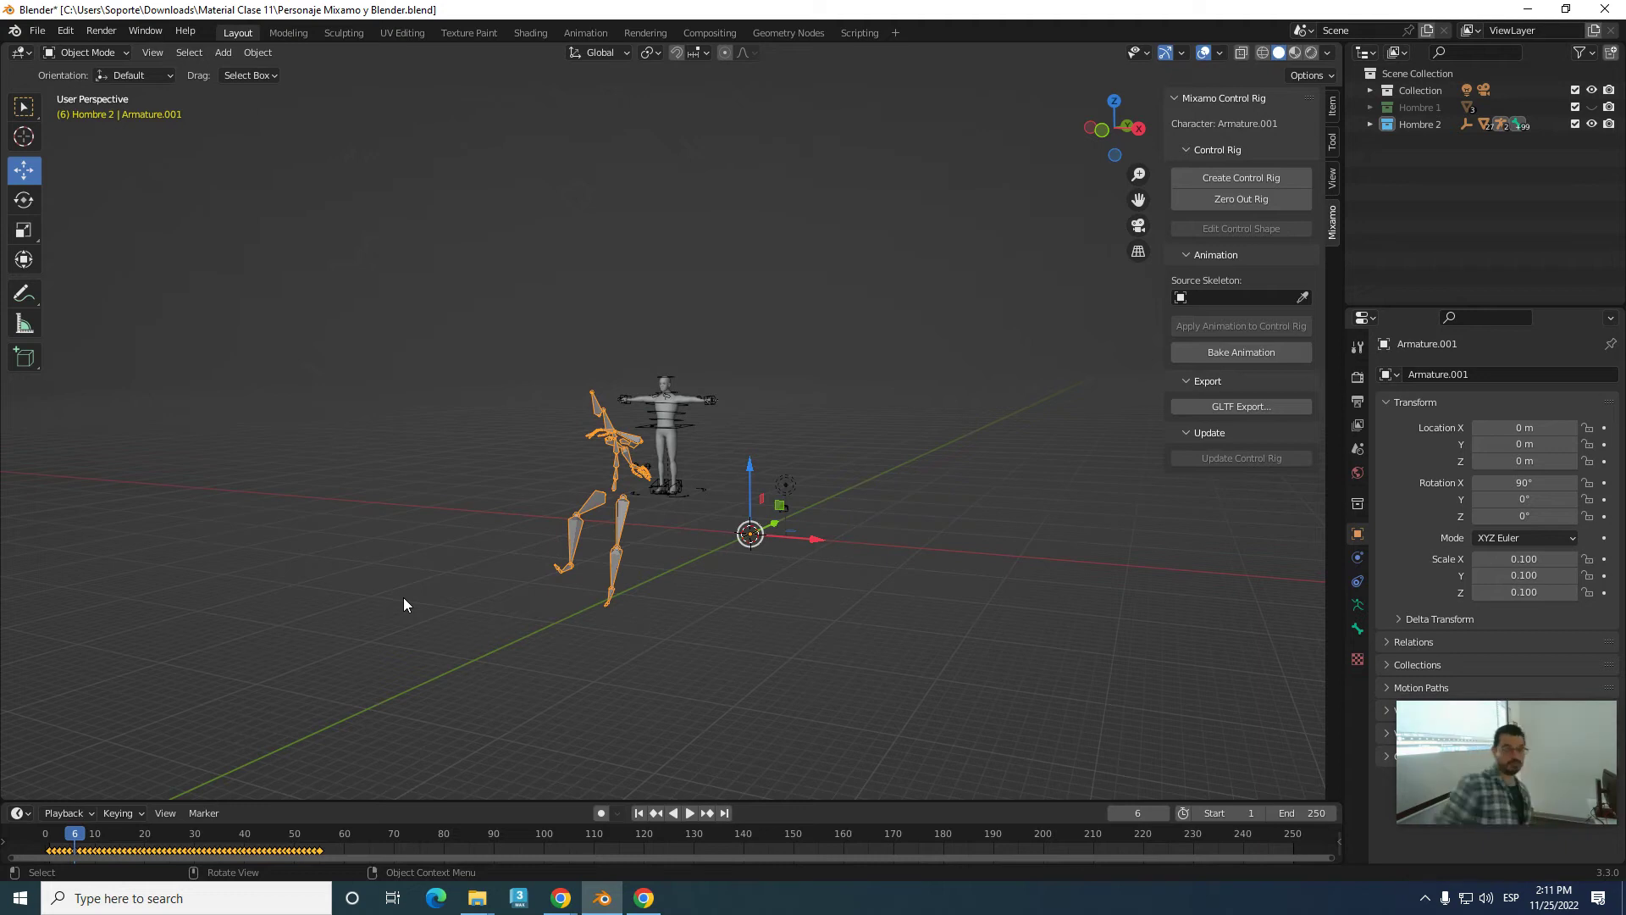
- Deselect the Salto 1 skeleton and select the Hombre 2 character's control rig Armature
{"action": "mouse_move", "coordinate": [674, 744]}
{"action": "middle_mouse_down"}
{"action": "mouse_move", "coordinate": [673, 689]}
{"action": "mouse_move", "coordinate": [696, 654]}
{"action": "mouse_move", "coordinate": [676, 675]}
{"action": "mouse_move", "coordinate": [709, 657]}
{"action": "middle_mouse_up"}
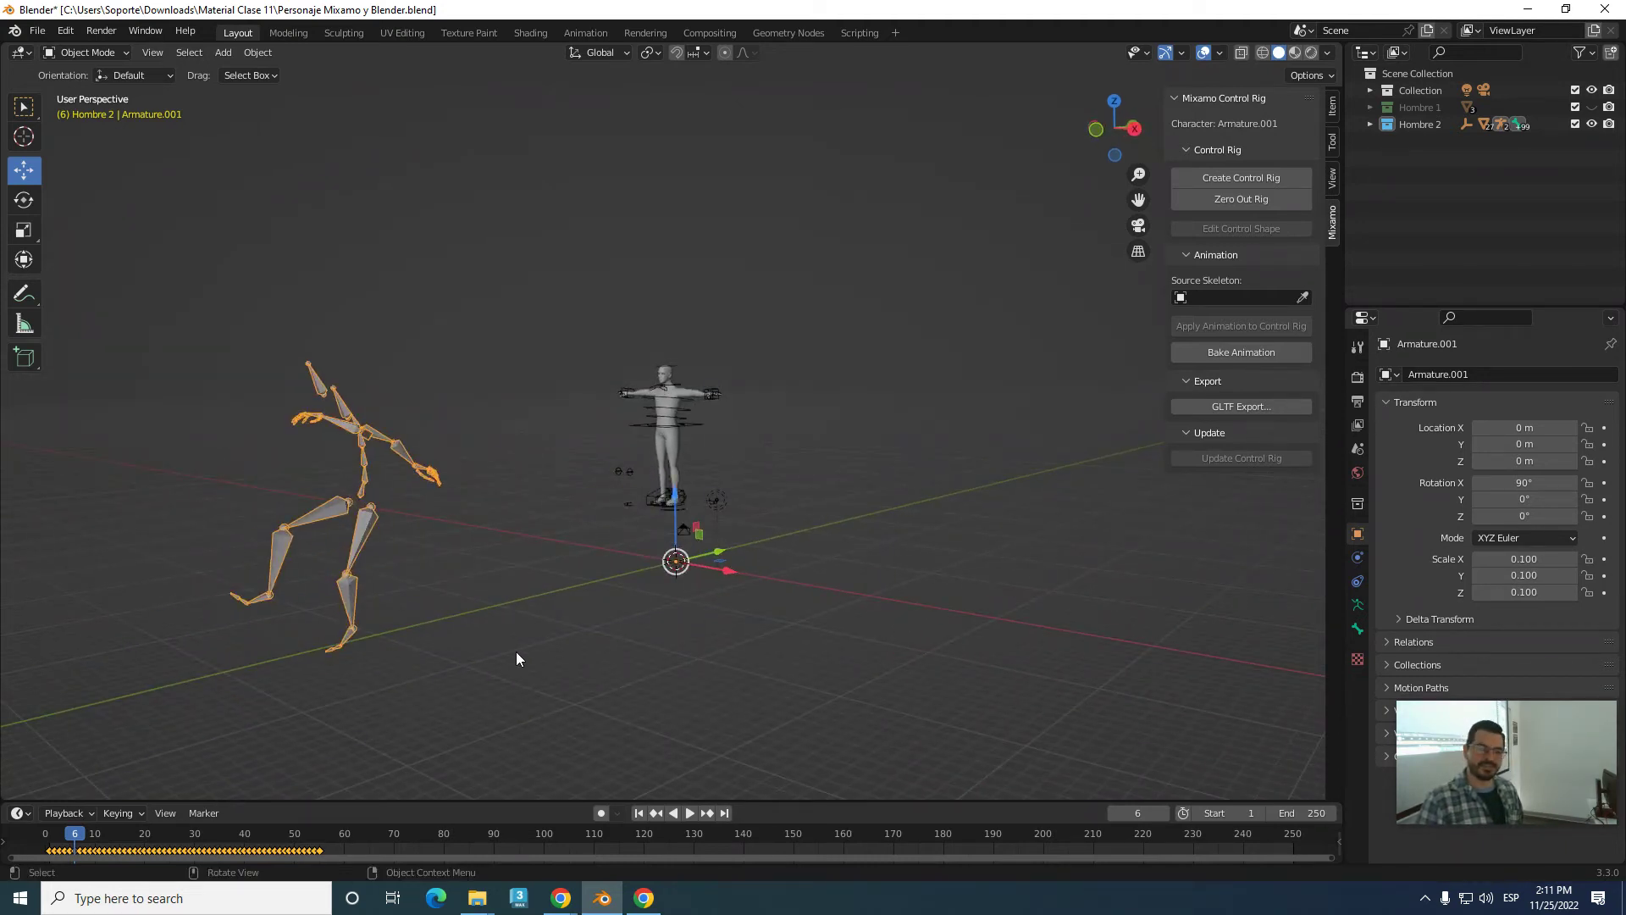
{"action": "left_click", "coordinate": [482, 628]}
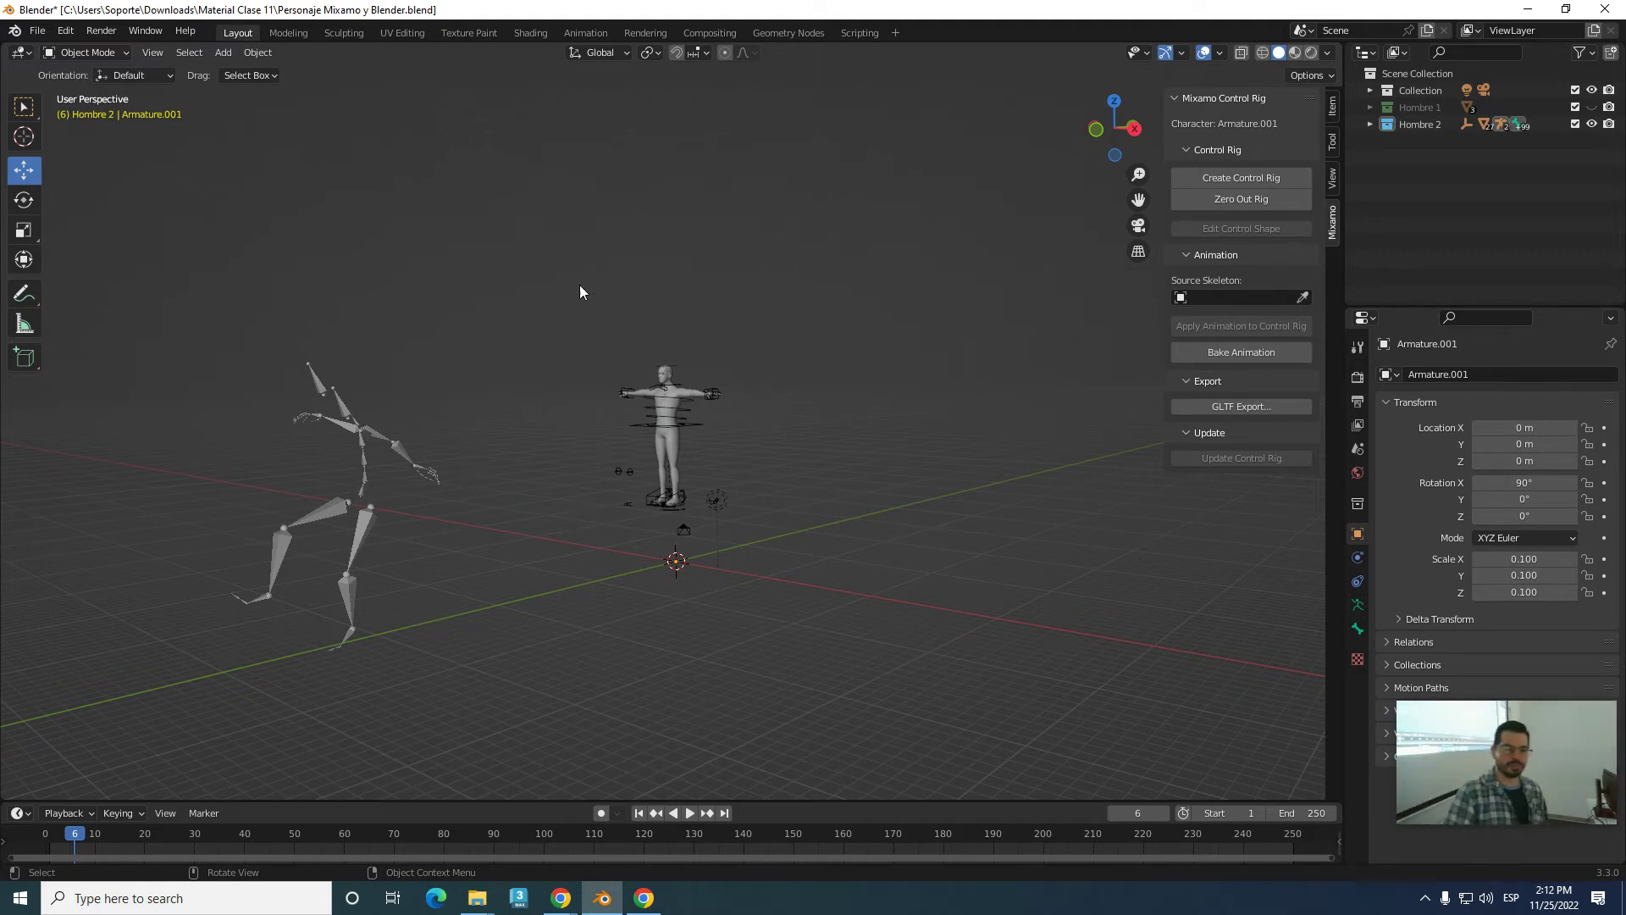
{"action": "scroll", "coordinate": [740, 439], "scroll_direction": "up", "scroll_amount": 2}
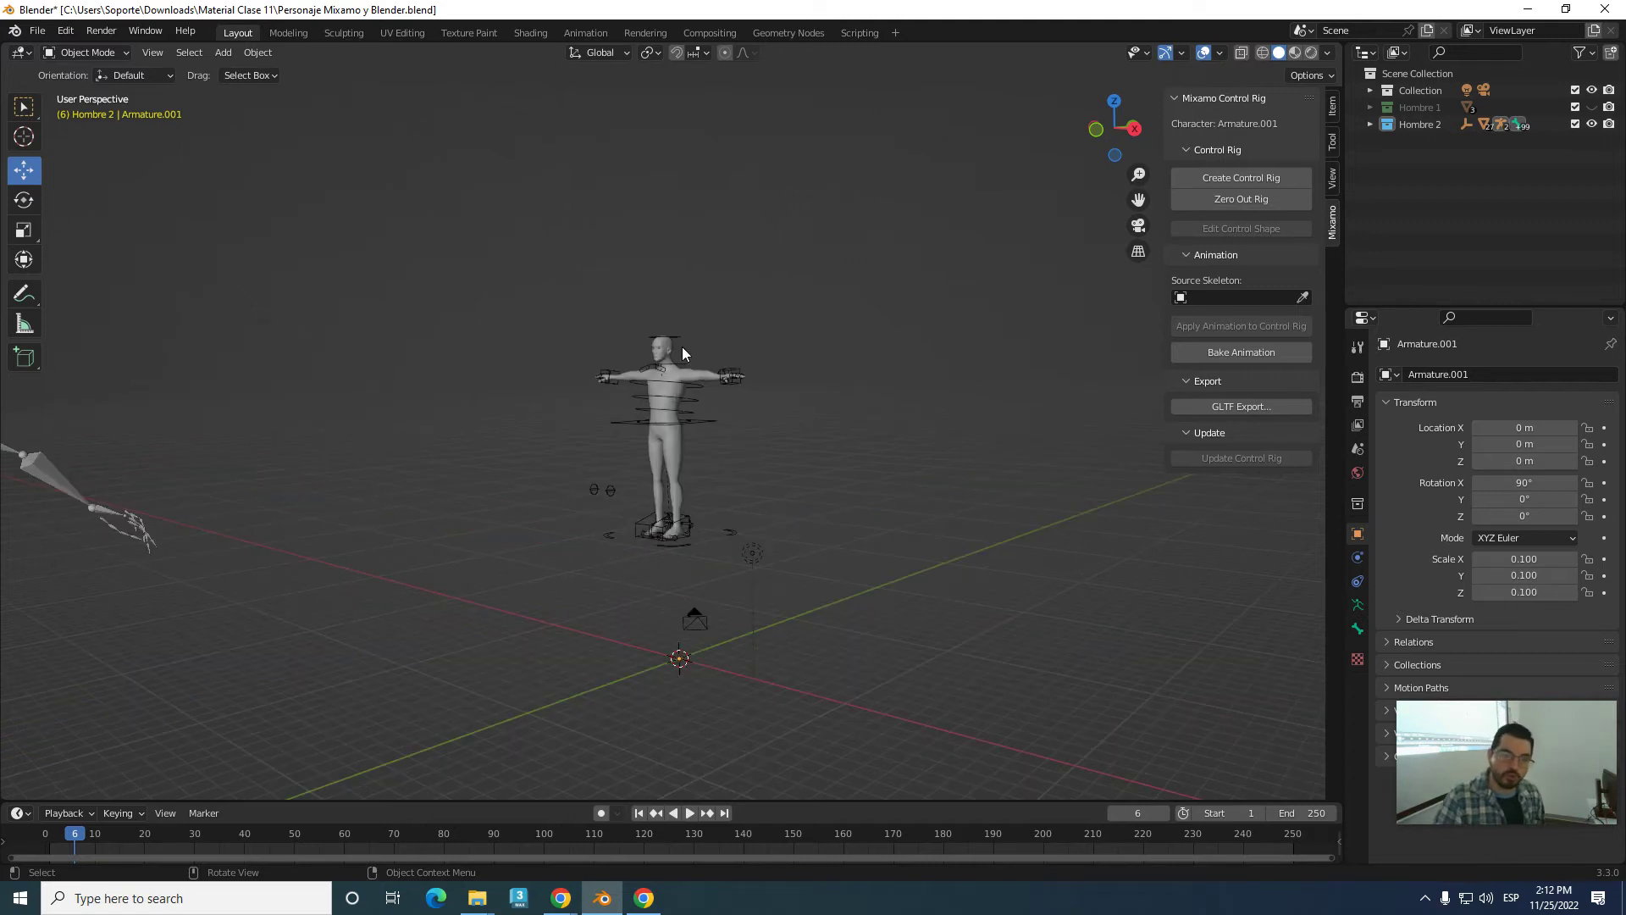
{"action": "scroll", "coordinate": [684, 309], "scroll_direction": "up", "scroll_amount": 1}
{"action": "scroll", "coordinate": [689, 283], "scroll_direction": "up", "scroll_amount": 2}
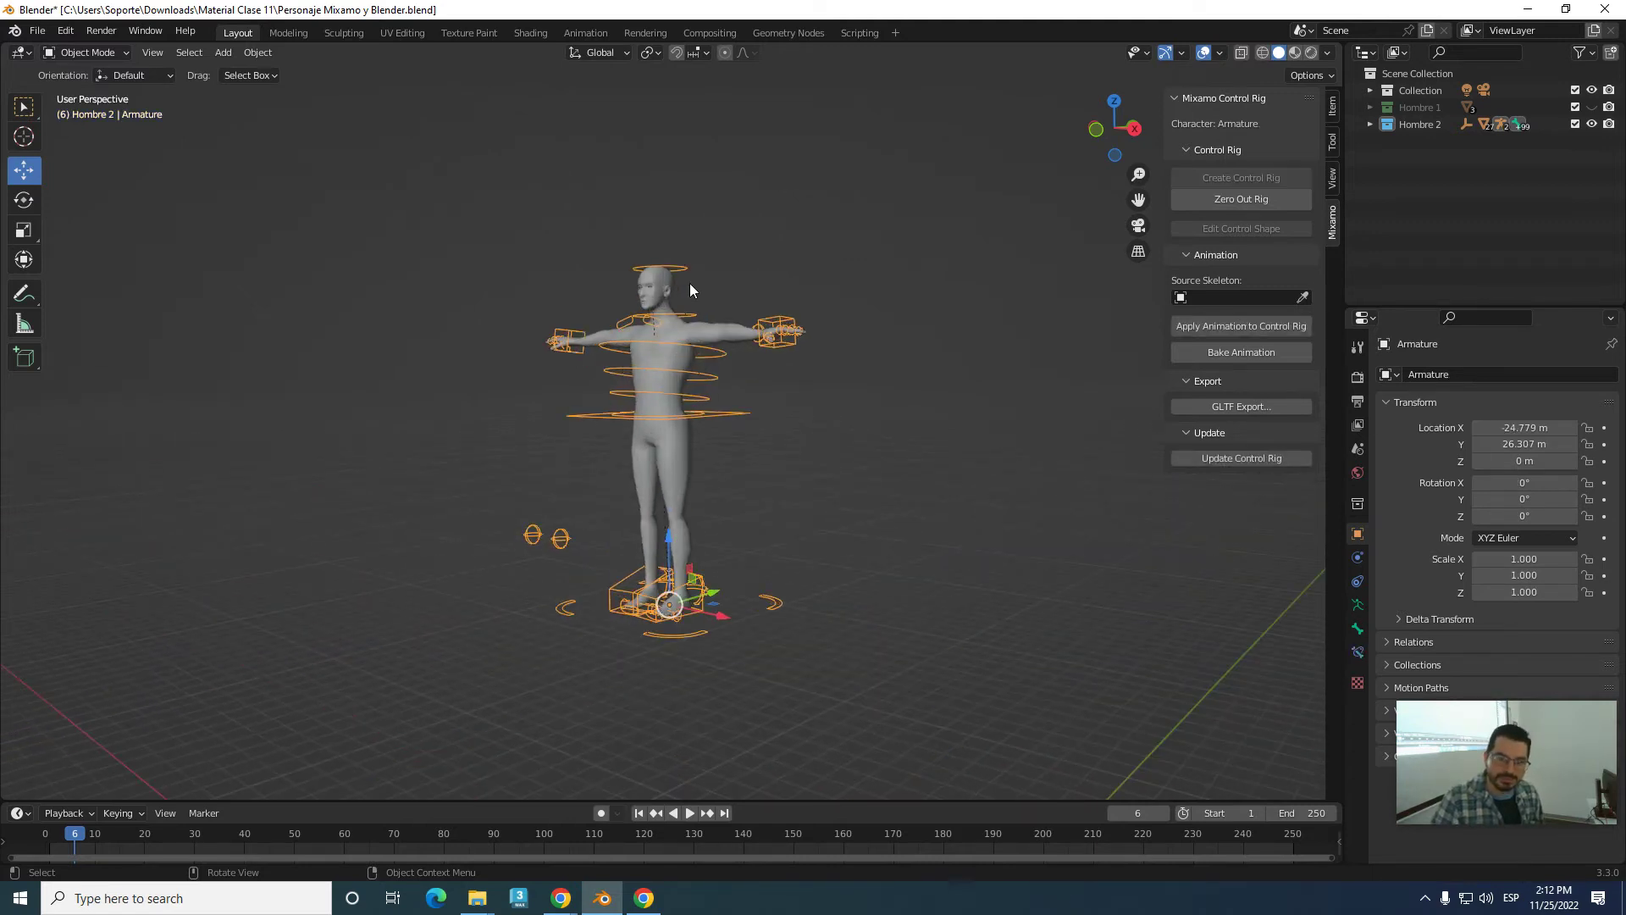
{"action": "left_click_drag", "start_coordinate": [716, 231], "coordinate": [680, 266]}
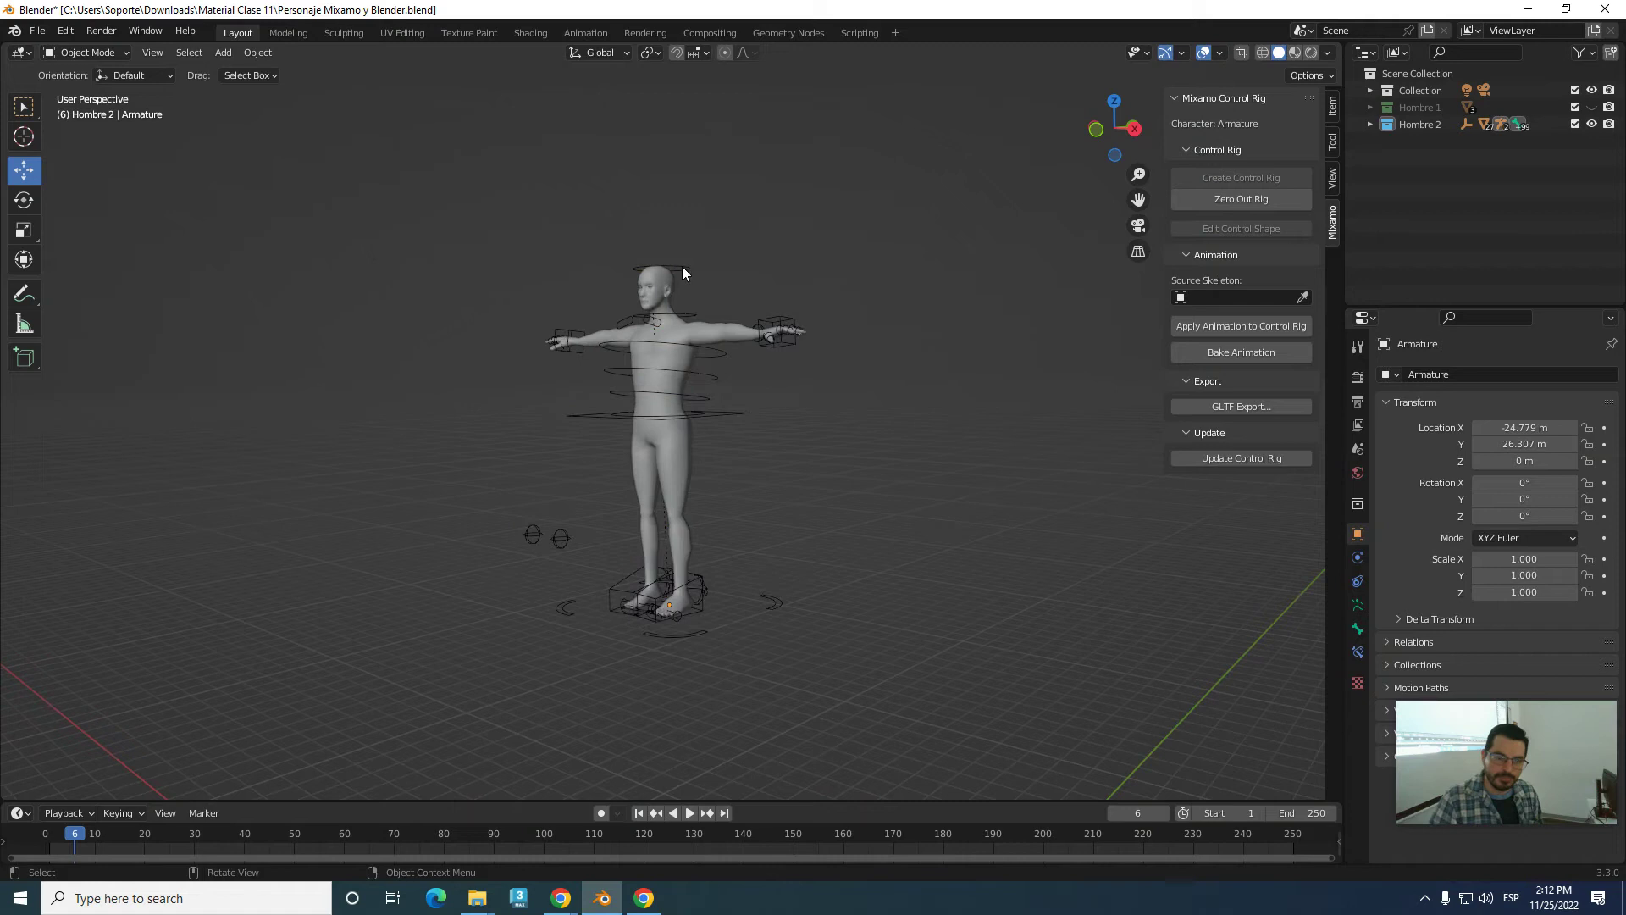
{"action": "left_click", "coordinate": [681, 268]}
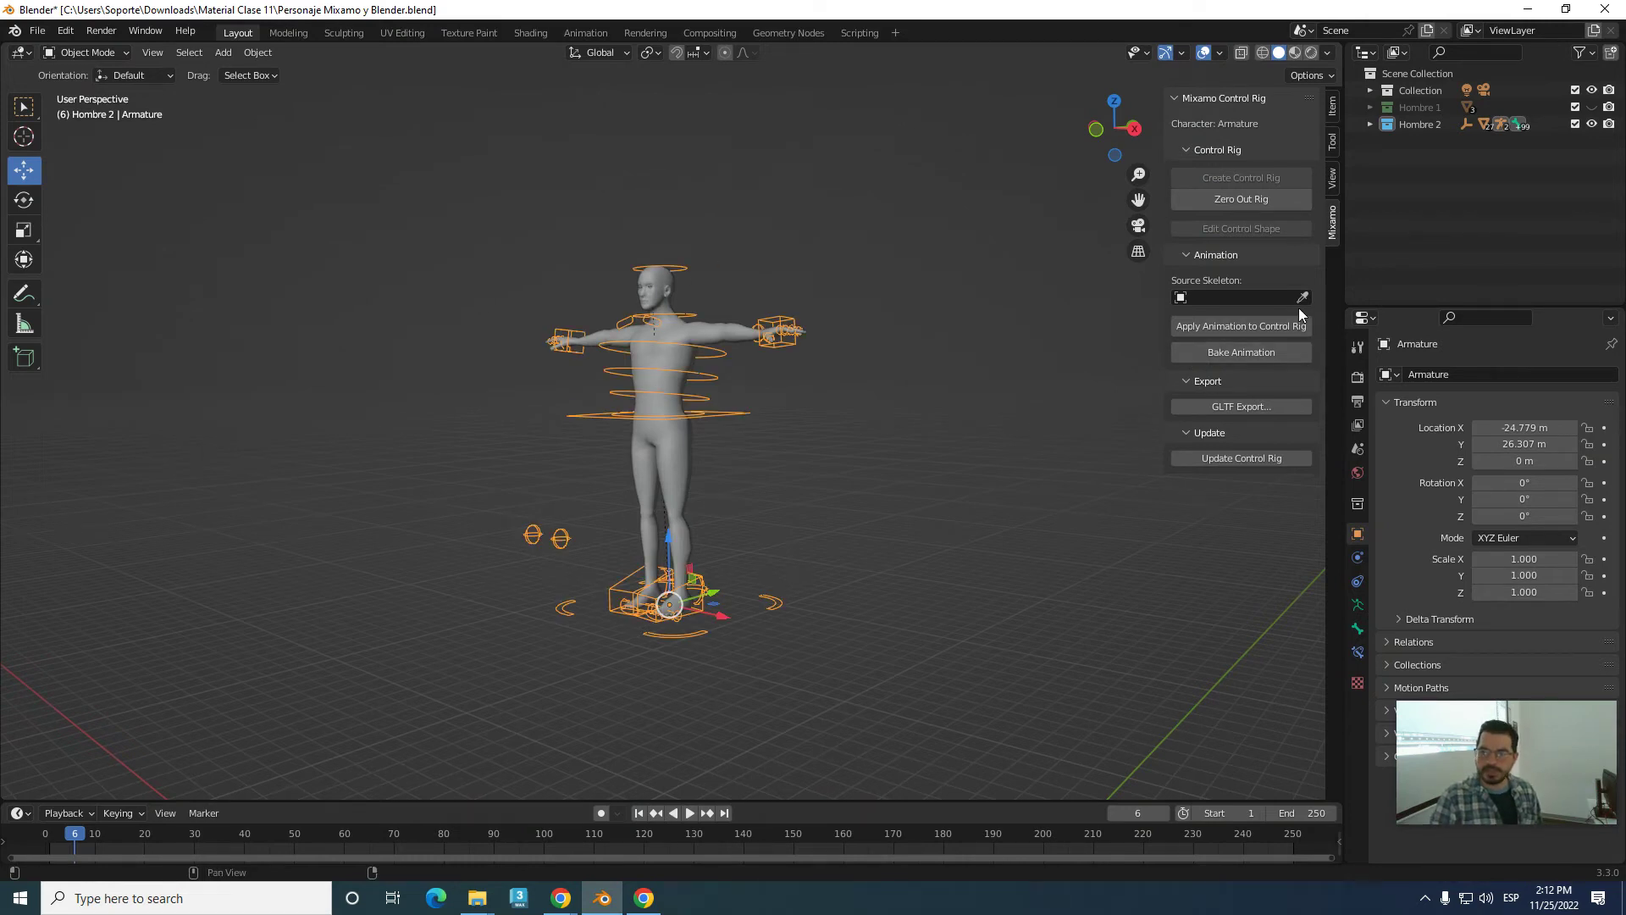
{"action": "scroll", "coordinate": [805, 360], "scroll_direction": "down", "scroll_amount": 3}
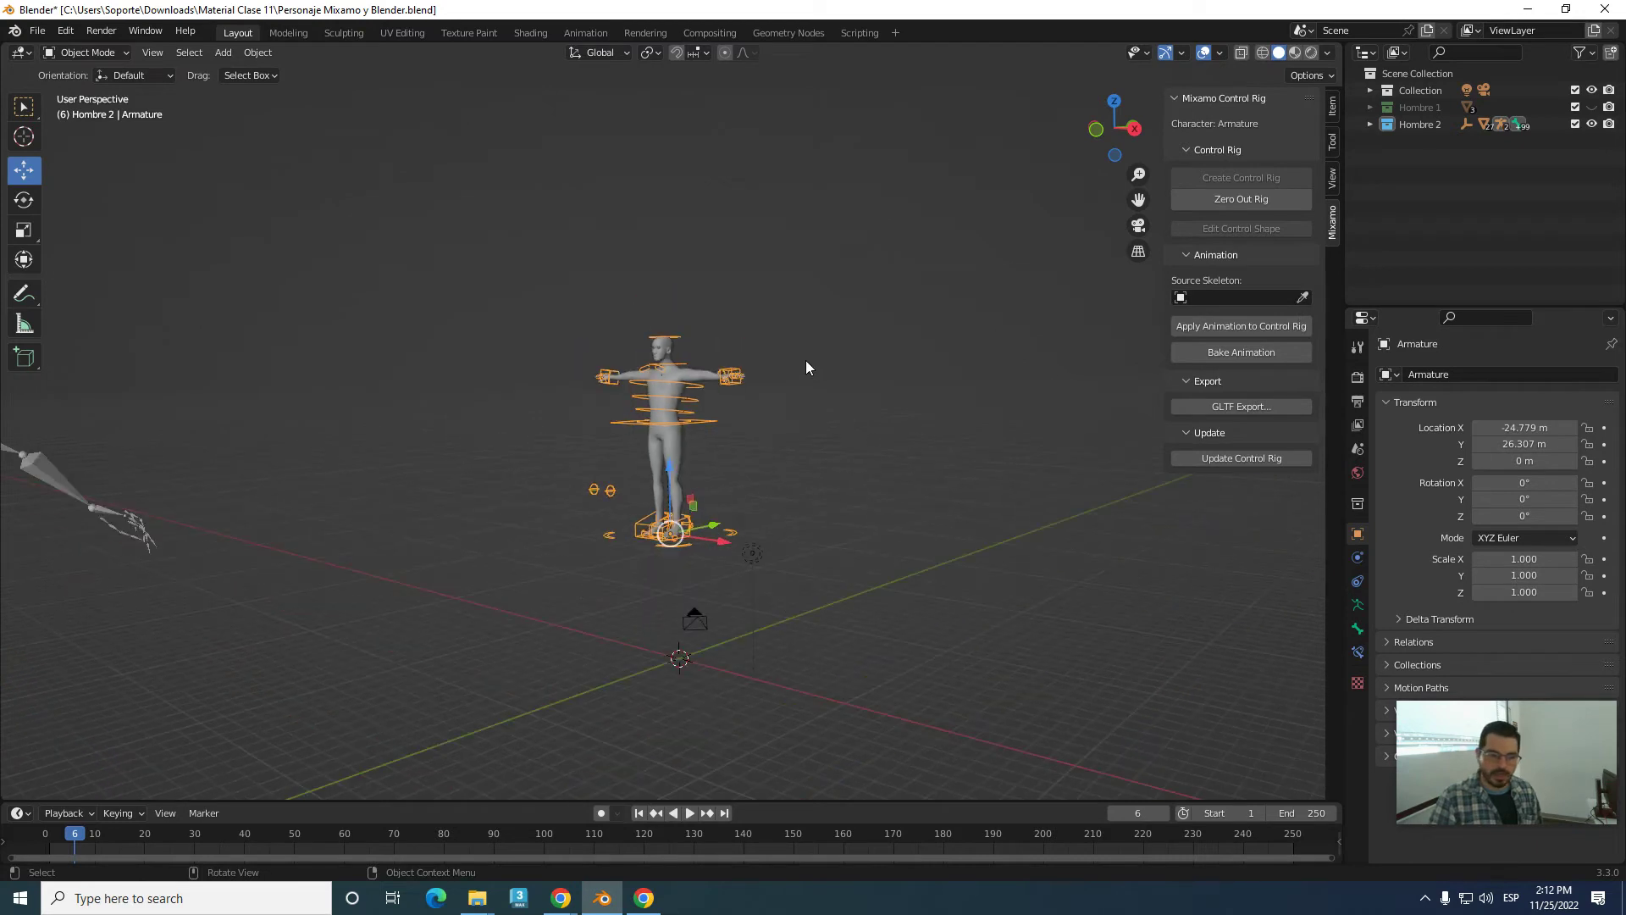
{"action": "middle_click_drag", "start_coordinate": [806, 367], "coordinate": [1207, 303]}
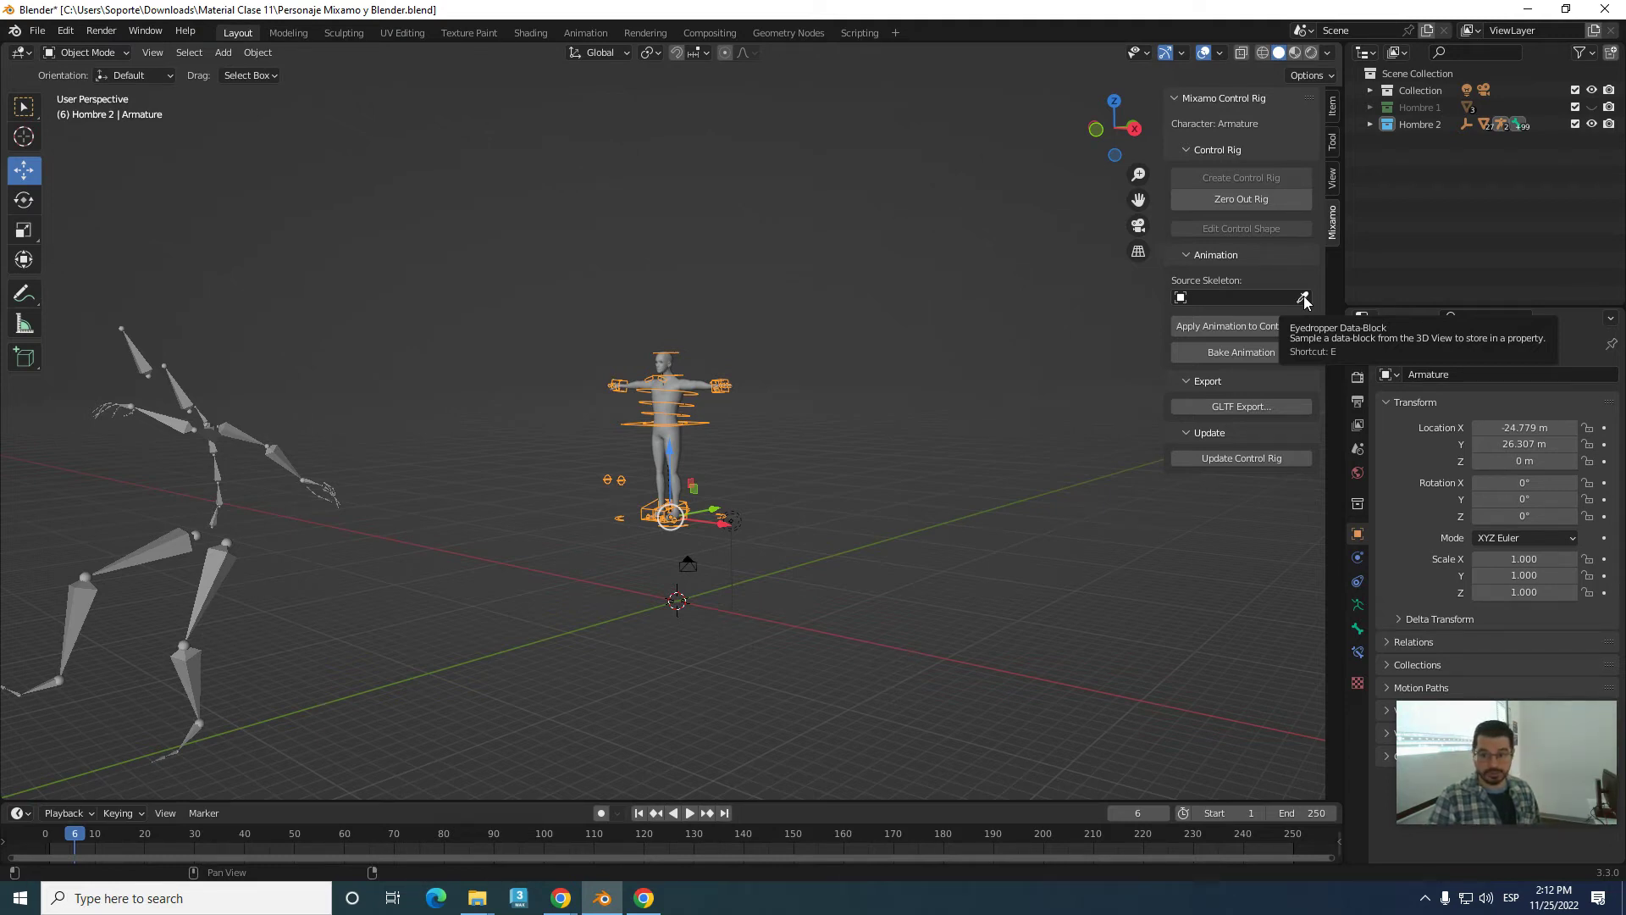
- Pick Armature.001, the Salto 1 skeleton, as the Source Skeleton and frame both armatures
{"action": "left_click", "coordinate": [1304, 299]}
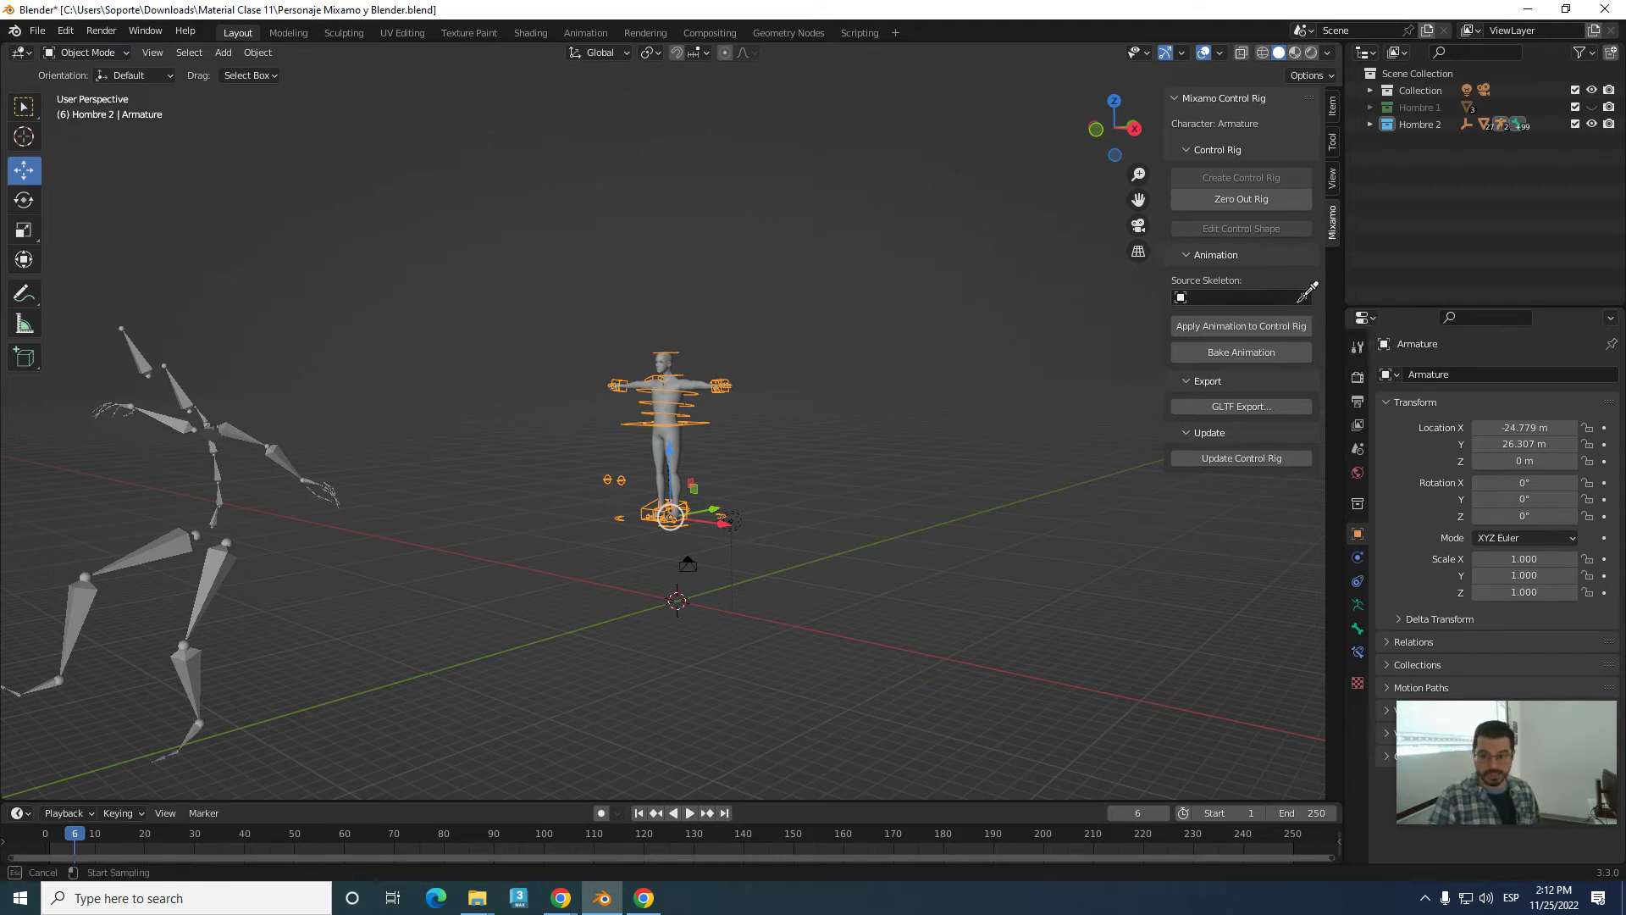
{"action": "left_click", "coordinate": [183, 395]}
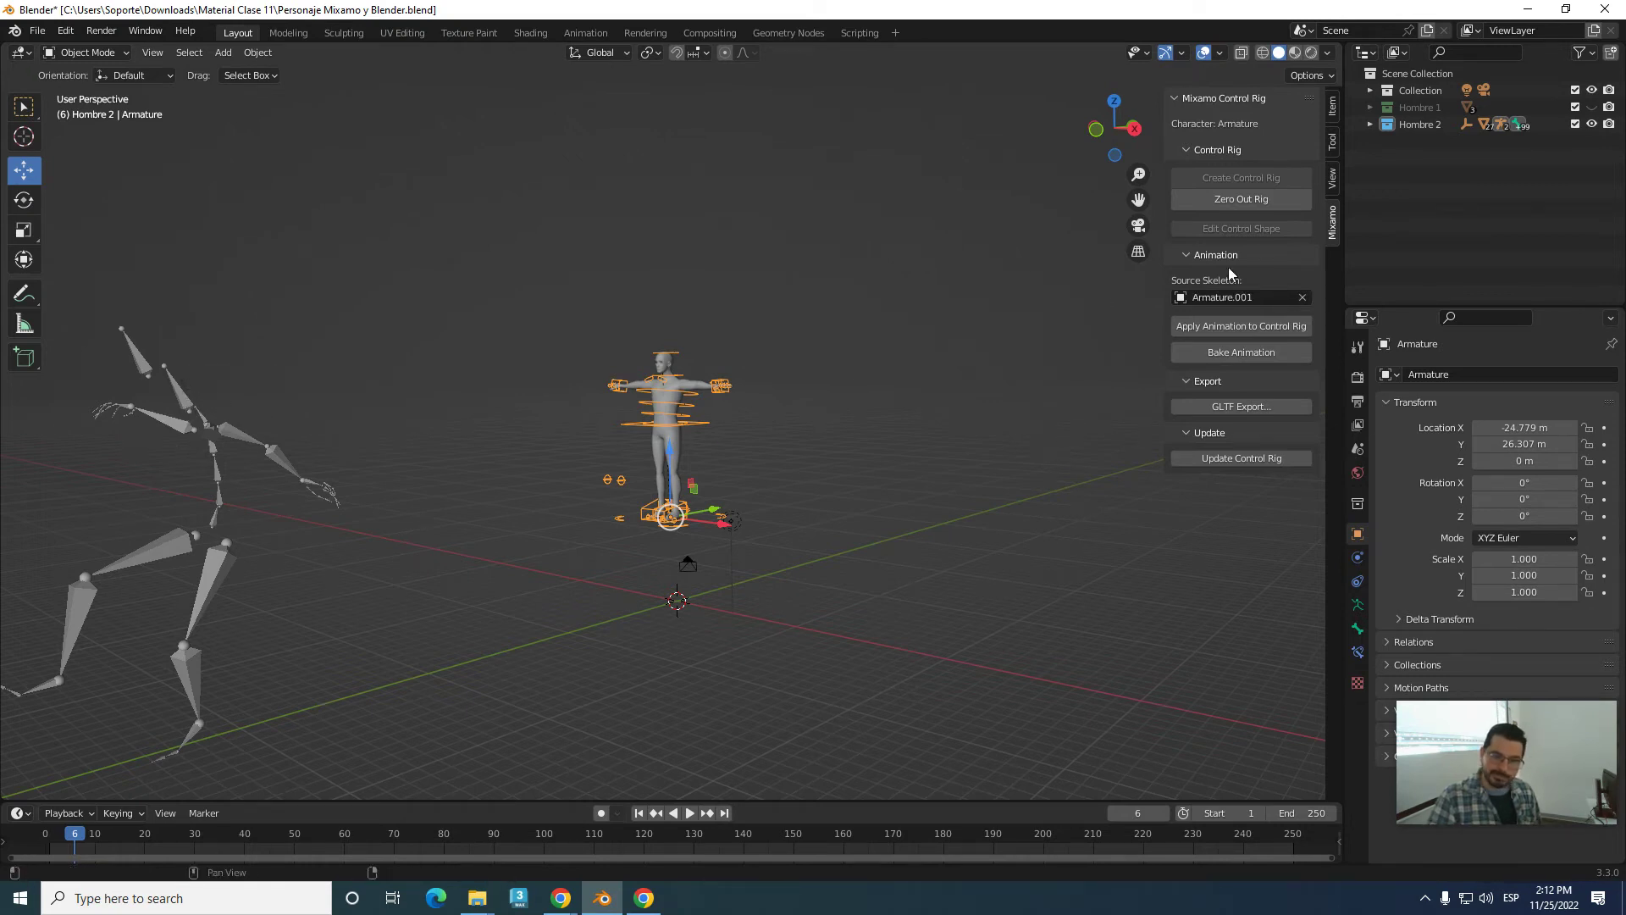
{"action": "scroll", "coordinate": [772, 420], "scroll_direction": "up", "scroll_amount": 3}
{"action": "scroll", "coordinate": [745, 390], "scroll_direction": "down", "scroll_amount": 2}
{"action": "scroll", "coordinate": [654, 306], "scroll_direction": "up", "scroll_amount": 1}
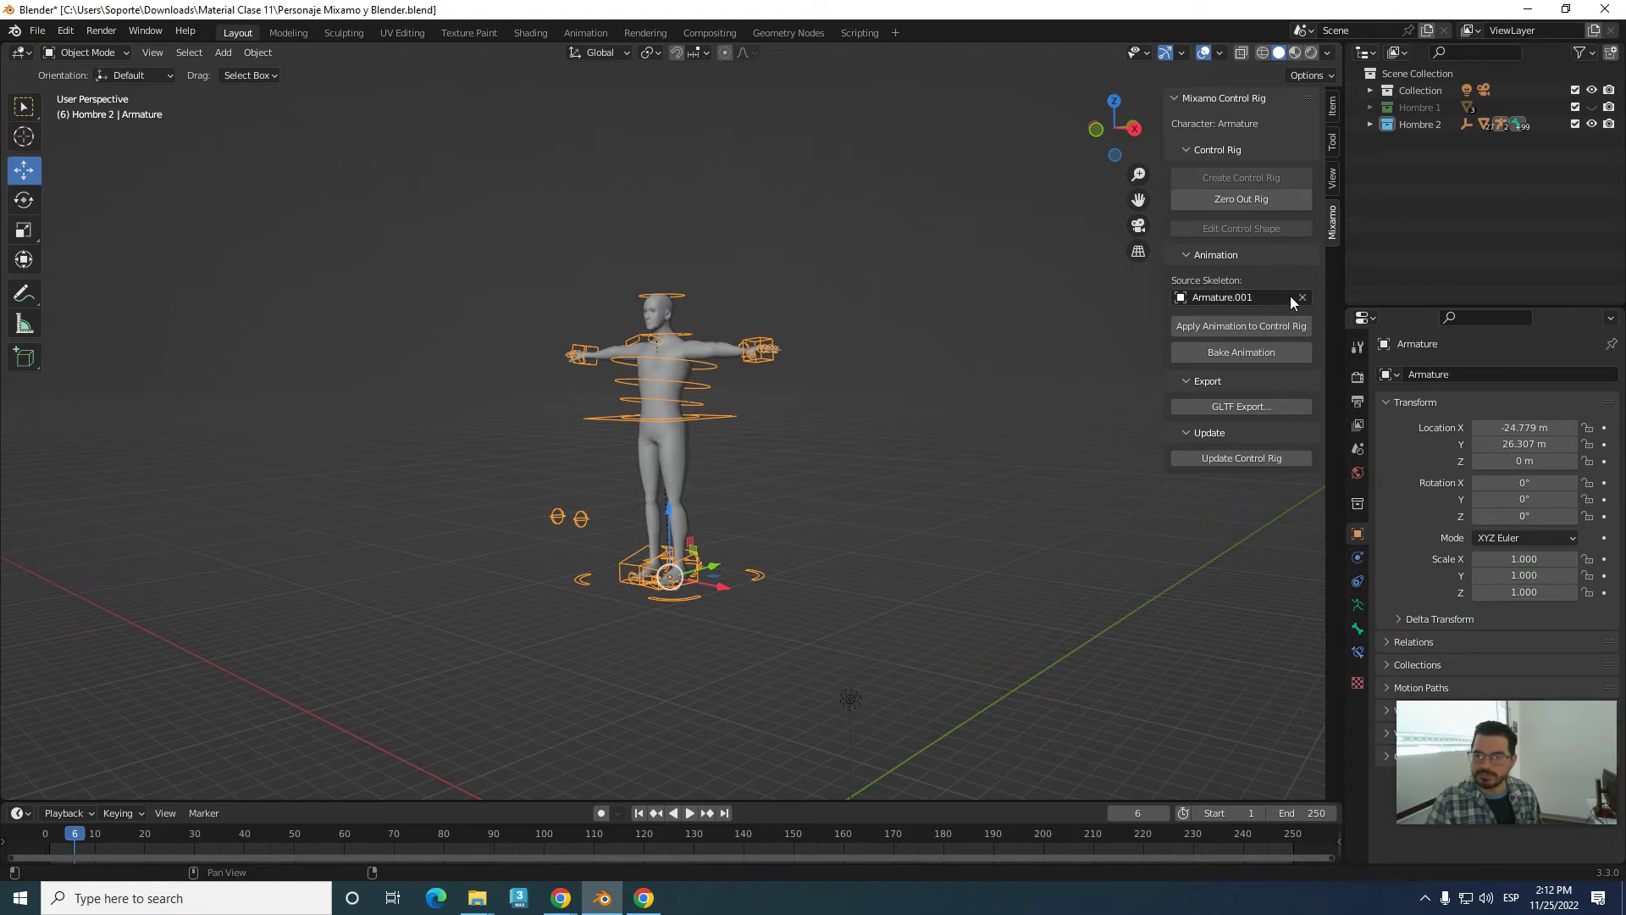
{"action": "key", "text": "Home"}
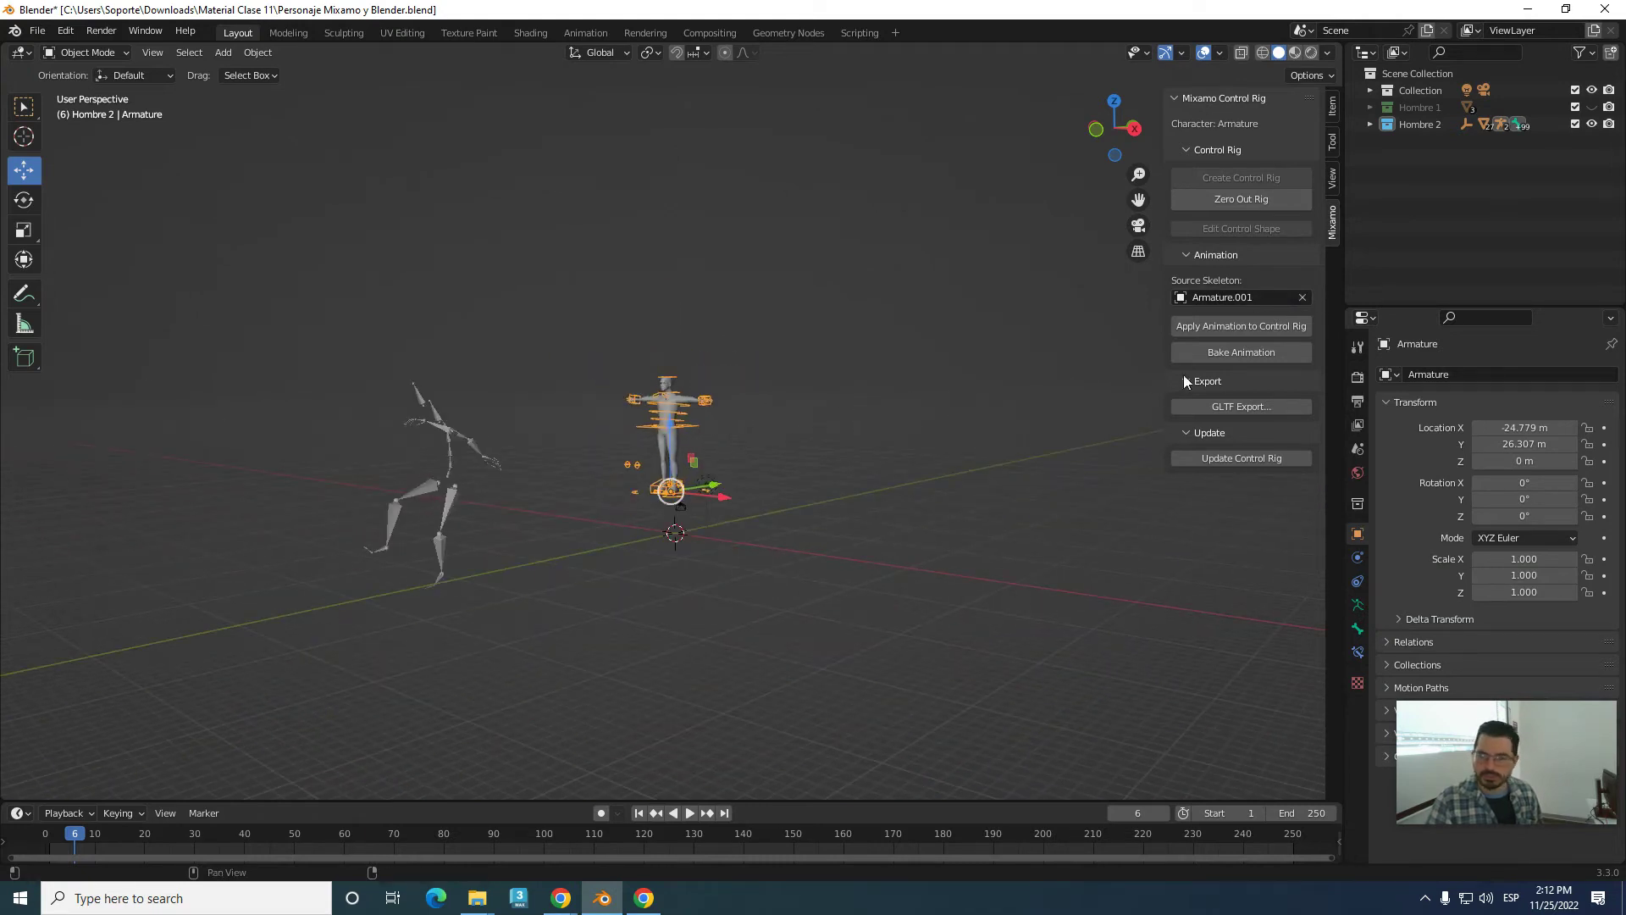
- Transfer the Salto 1 jump onto Hombre 2's control rig, reapplying it after an undo
{"action": "left_click", "coordinate": [1217, 326]}
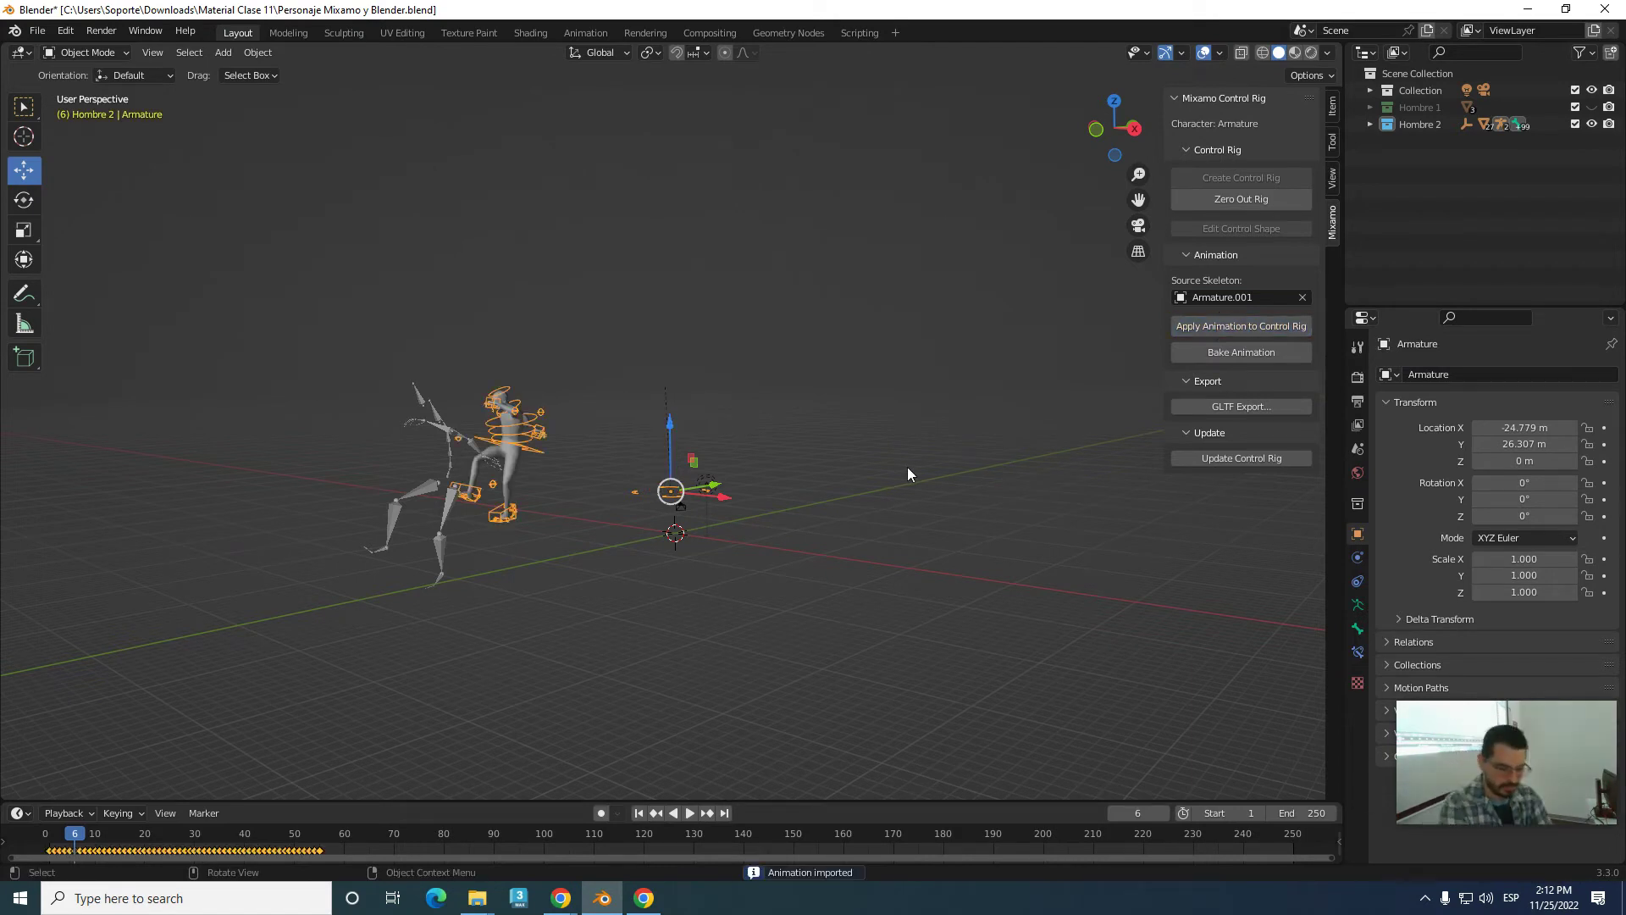
{"action": "key", "text": "ctrl+z"}
{"action": "key", "text": "KP_Decimal"}
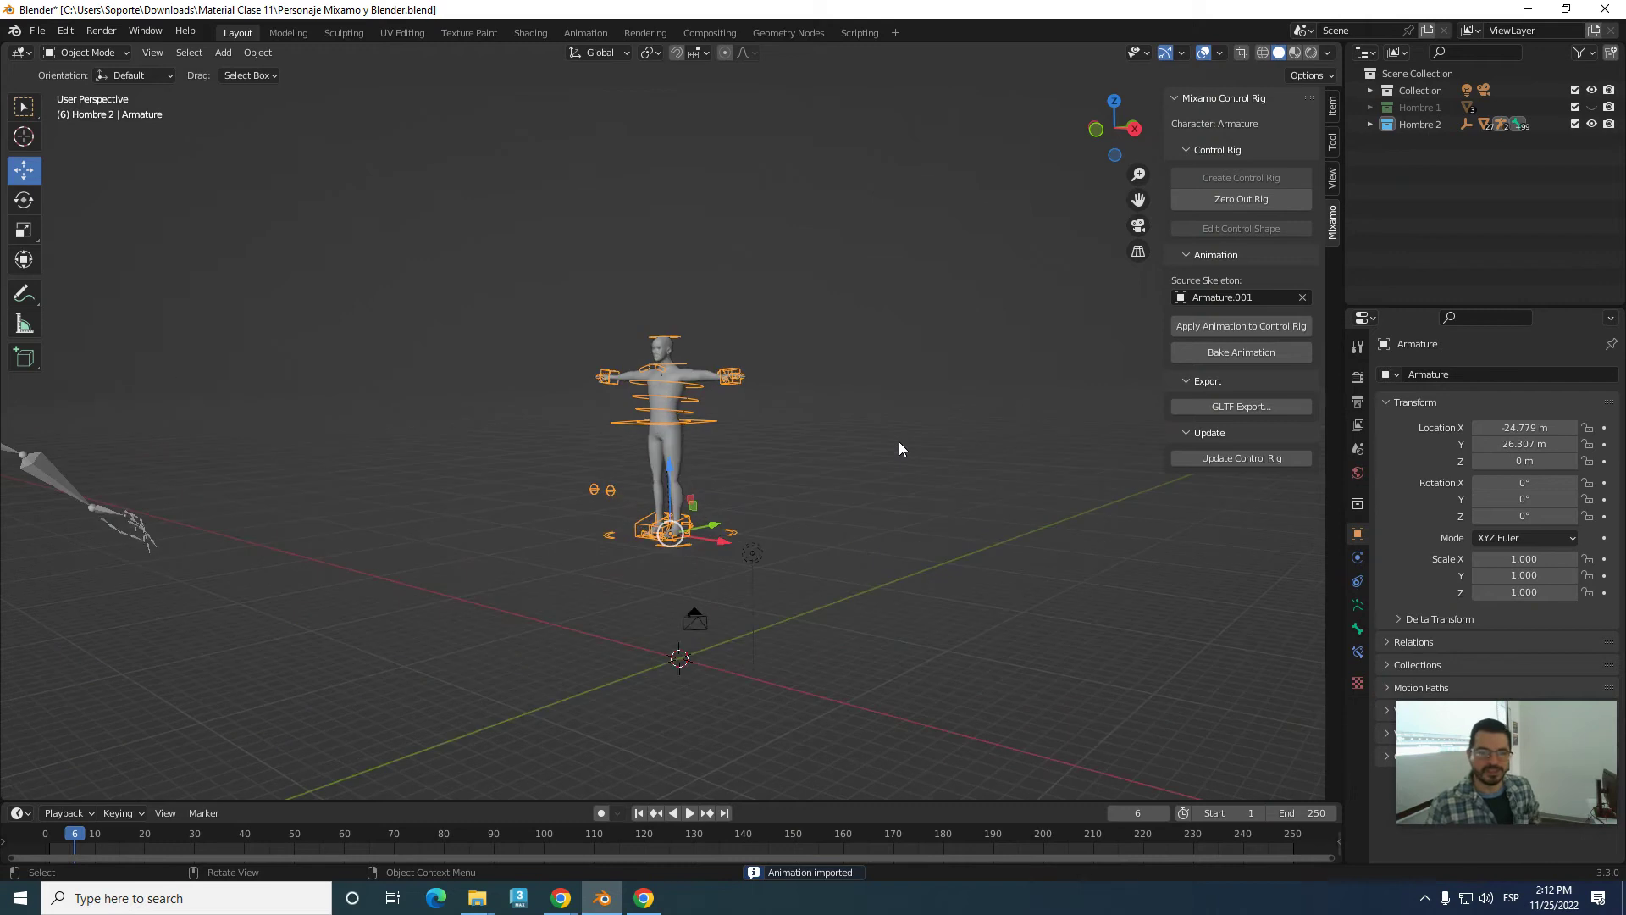
{"action": "left_click", "coordinate": [733, 418]}
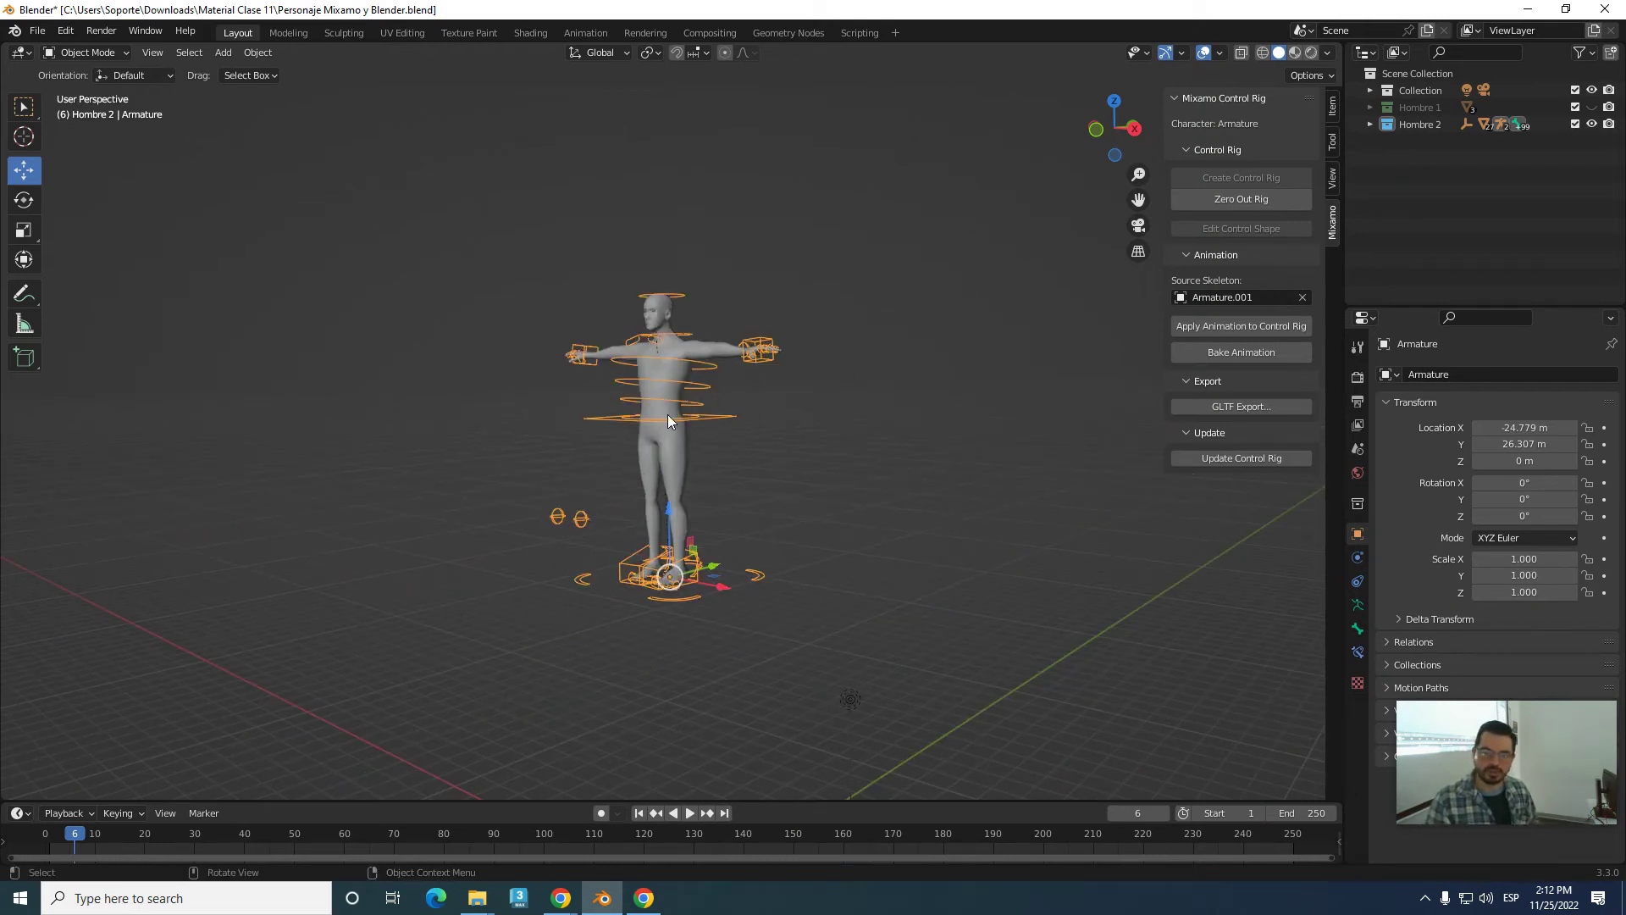
{"action": "middle_click_drag", "start_coordinate": [667, 414], "coordinate": [292, 460]}
{"action": "scroll", "coordinate": [292, 461], "scroll_direction": "down", "scroll_amount": 2}
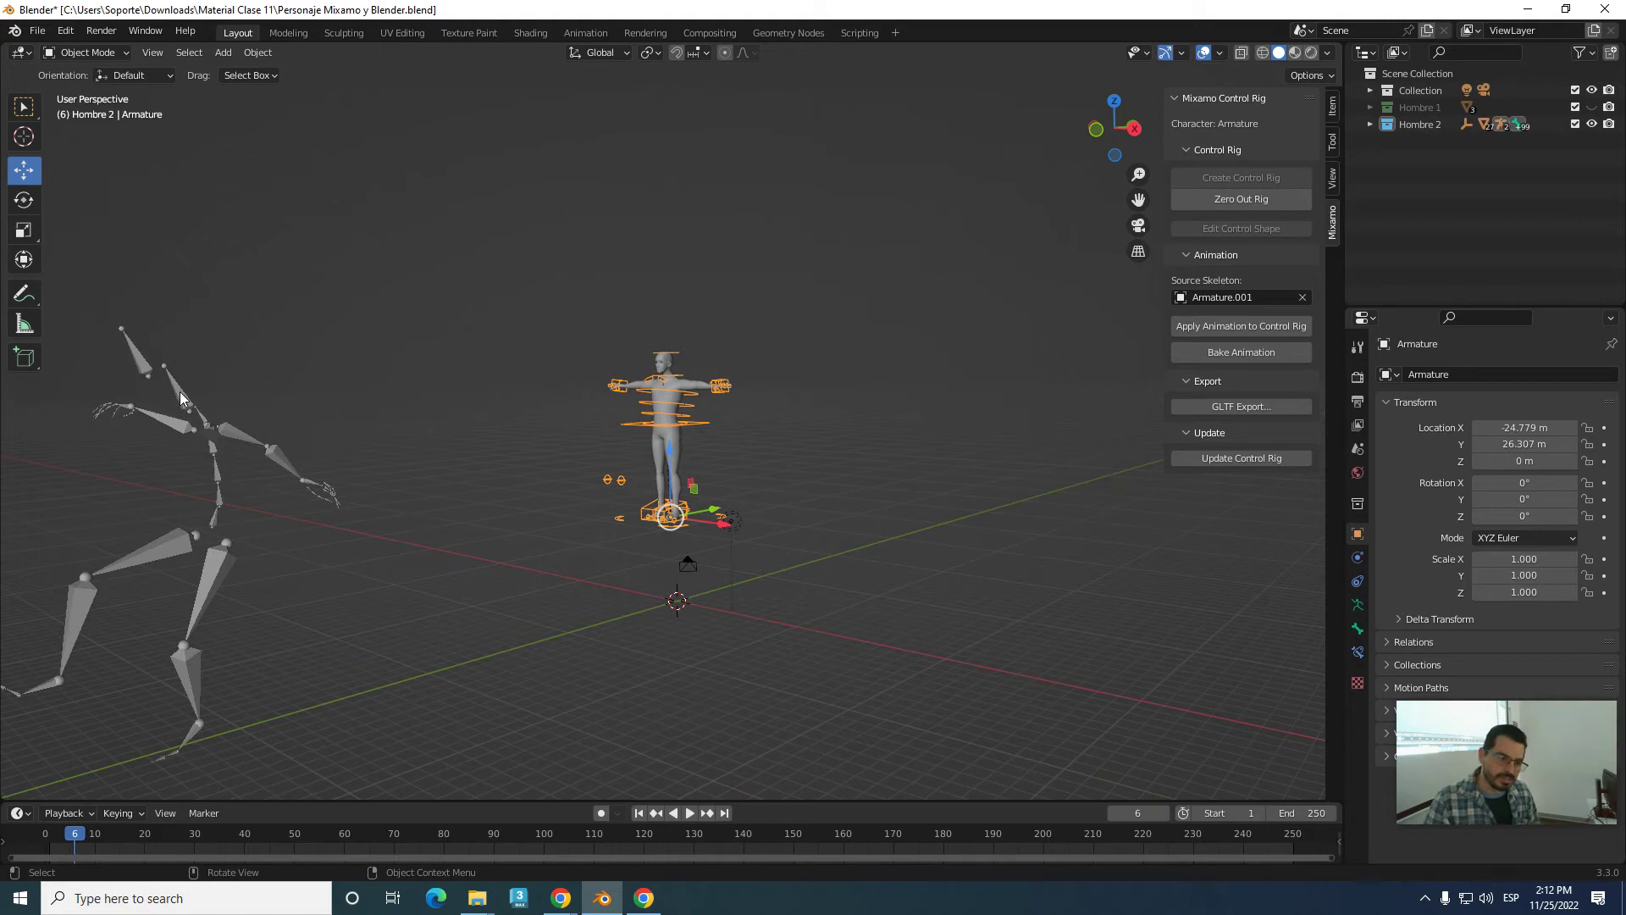
{"action": "left_click", "coordinate": [1213, 328]}
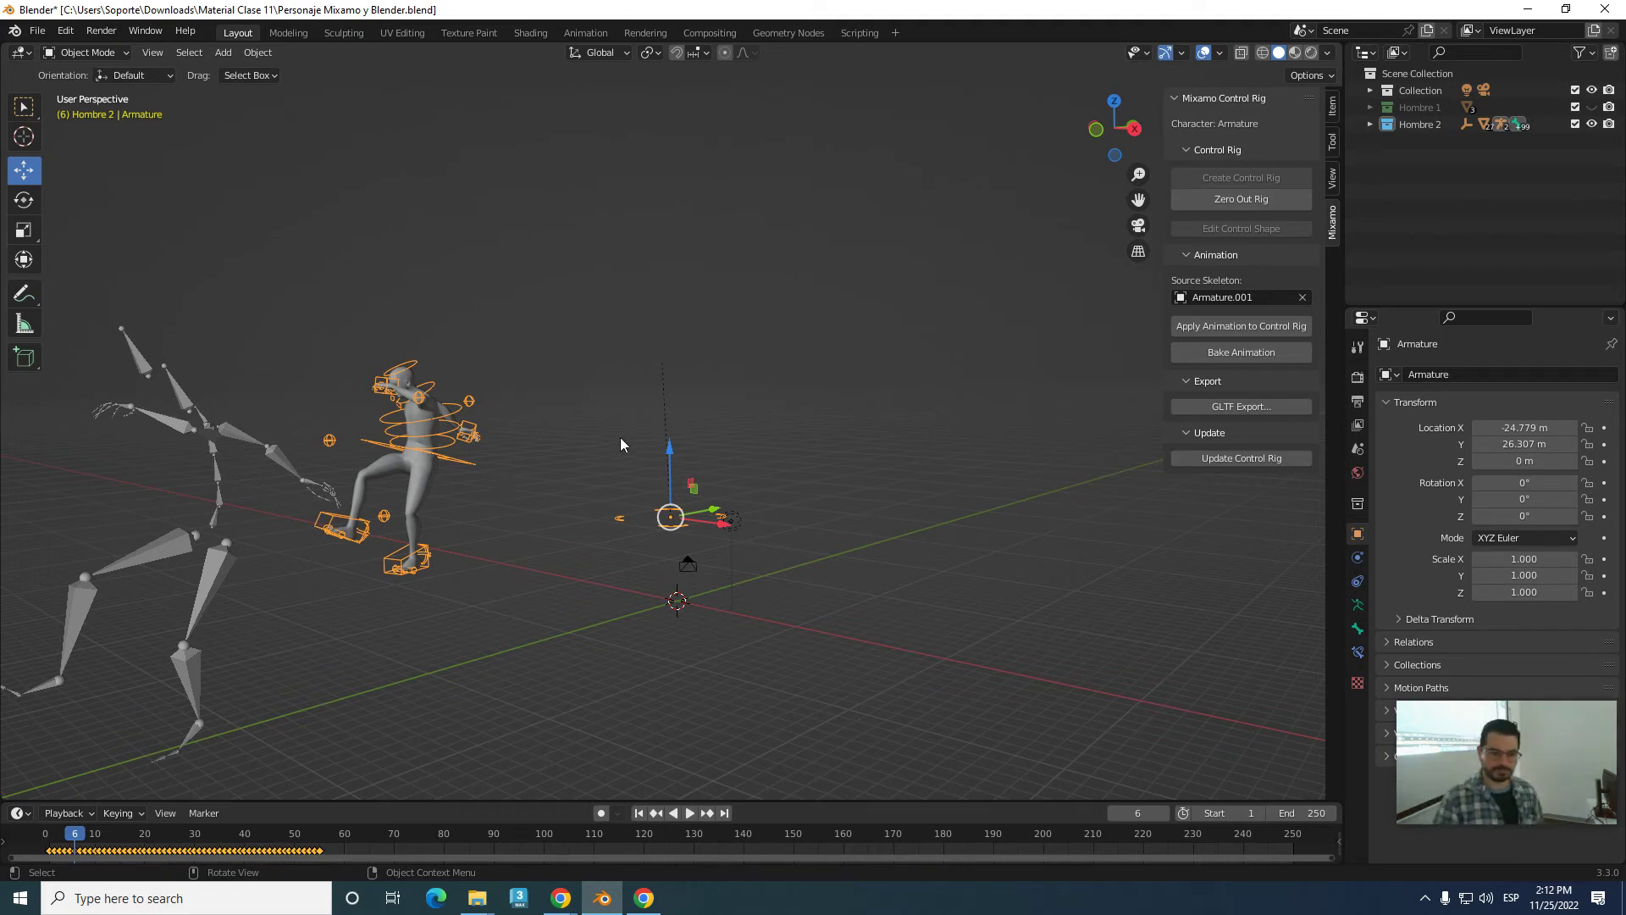
- Stop playback, rewind the playhead to frame 0 and zoom the timeline range
{"action": "mouse_move", "coordinate": [537, 461]}
{"action": "middle_mouse_down"}
{"action": "mouse_move", "coordinate": [752, 378]}
{"action": "mouse_move", "coordinate": [741, 403]}
{"action": "mouse_move", "coordinate": [786, 573]}
{"action": "mouse_move", "coordinate": [950, 608]}
{"action": "mouse_move", "coordinate": [895, 594]}
{"action": "middle_mouse_up"}
{"action": "left_click", "coordinate": [854, 720]}
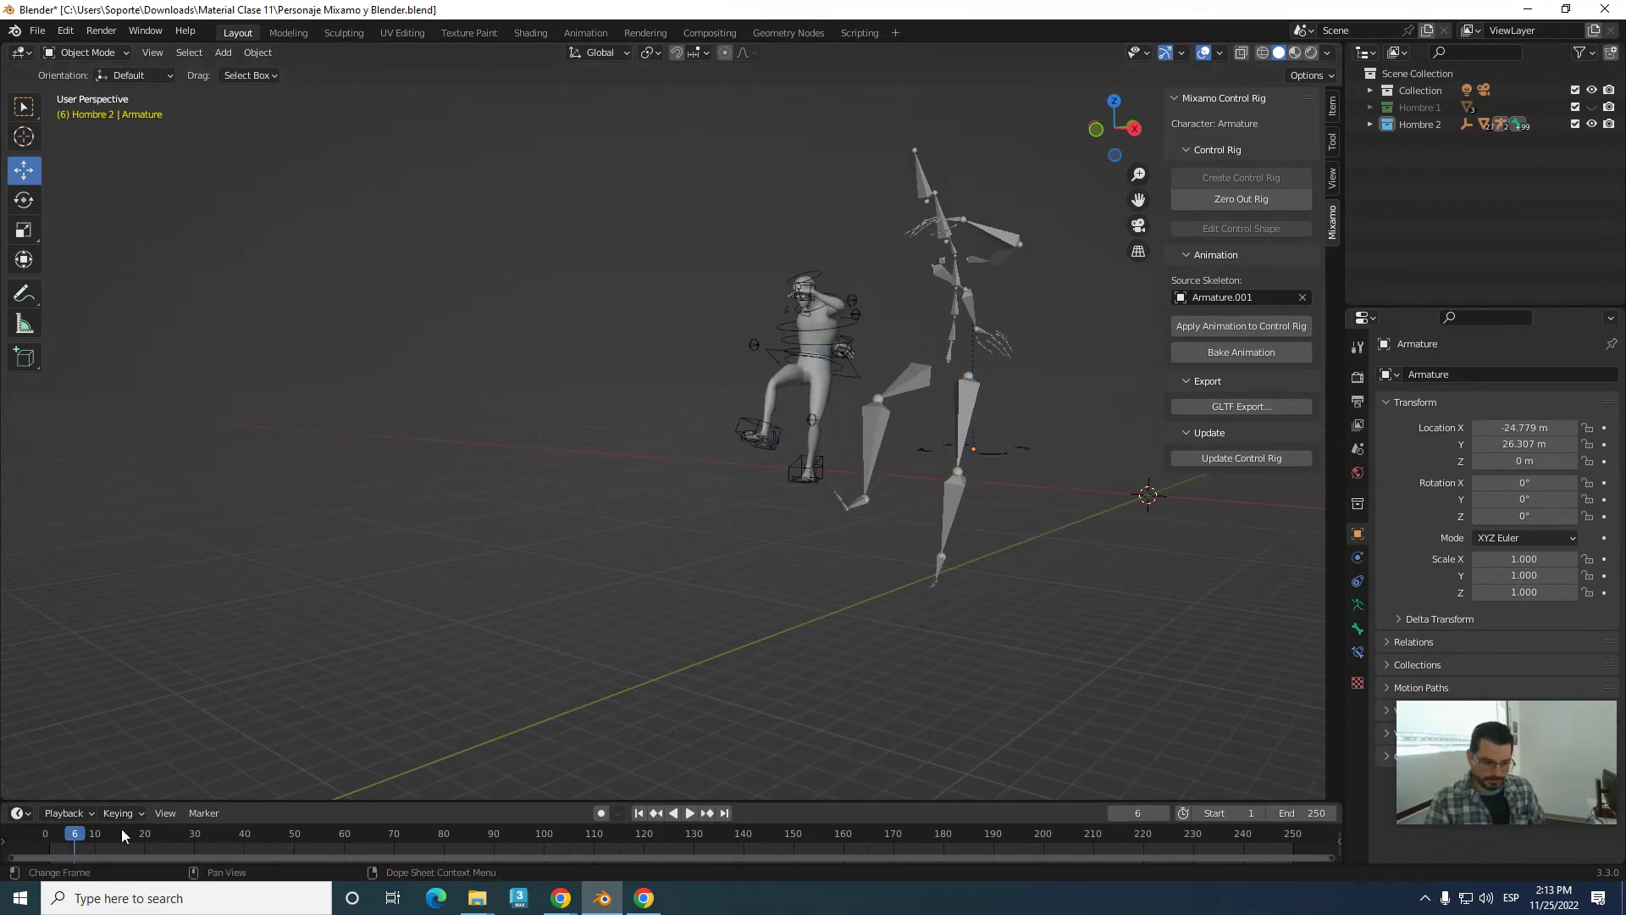
{"action": "left_click", "coordinate": [79, 838]}
{"action": "left_click_drag", "start_coordinate": [79, 839], "coordinate": [49, 838]}
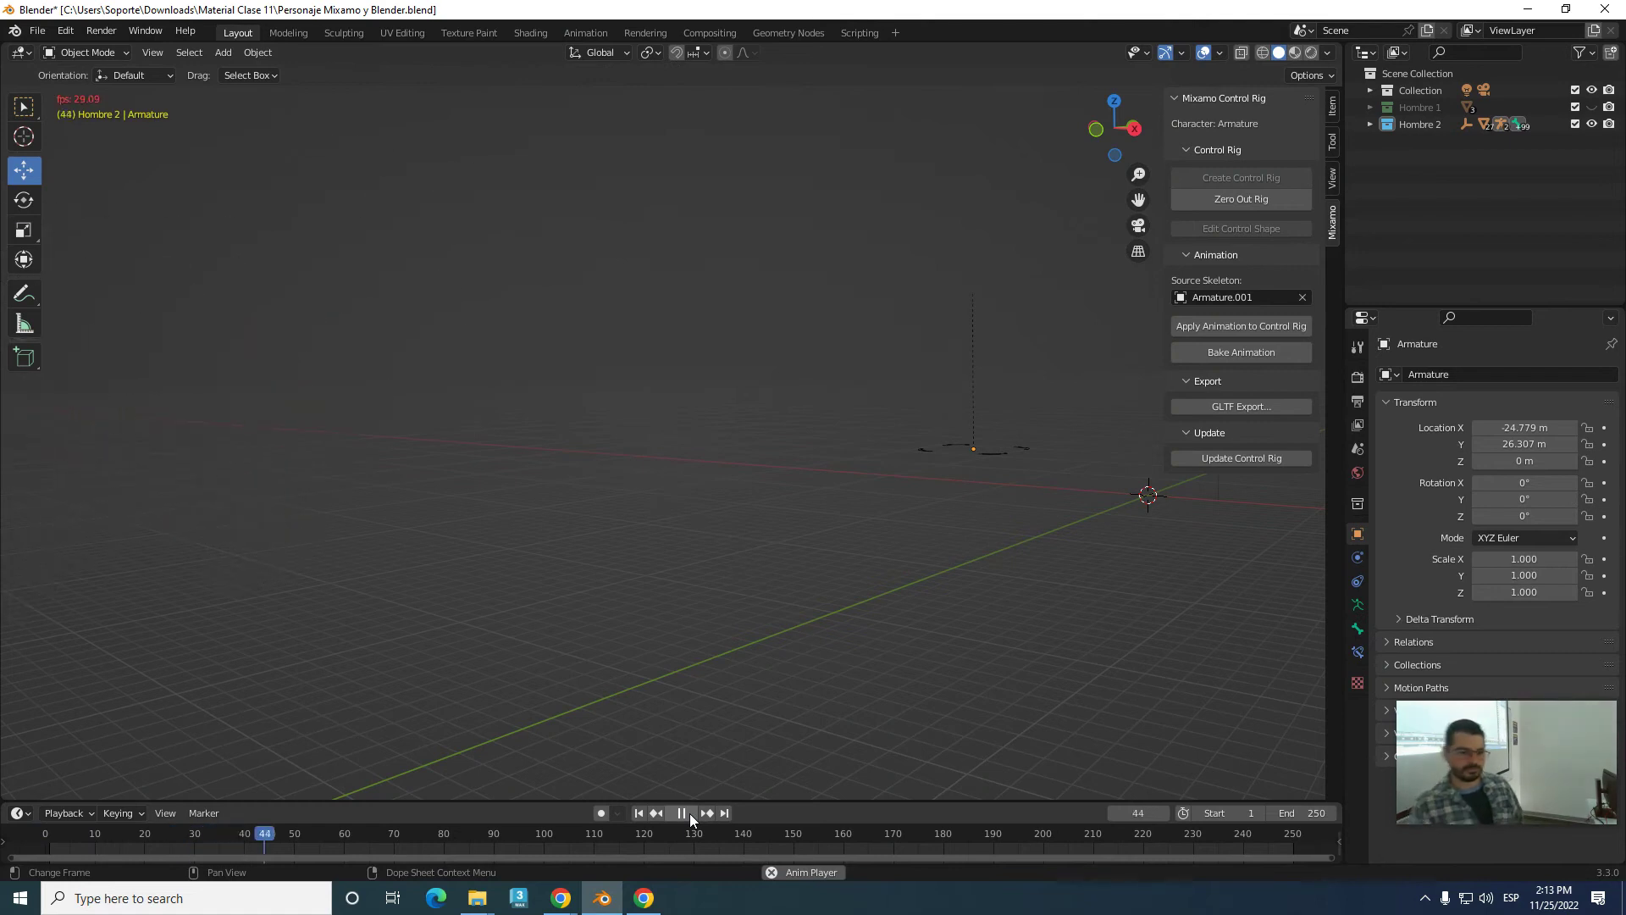
{"action": "scroll", "coordinate": [745, 745], "scroll_direction": "down", "scroll_amount": 5}
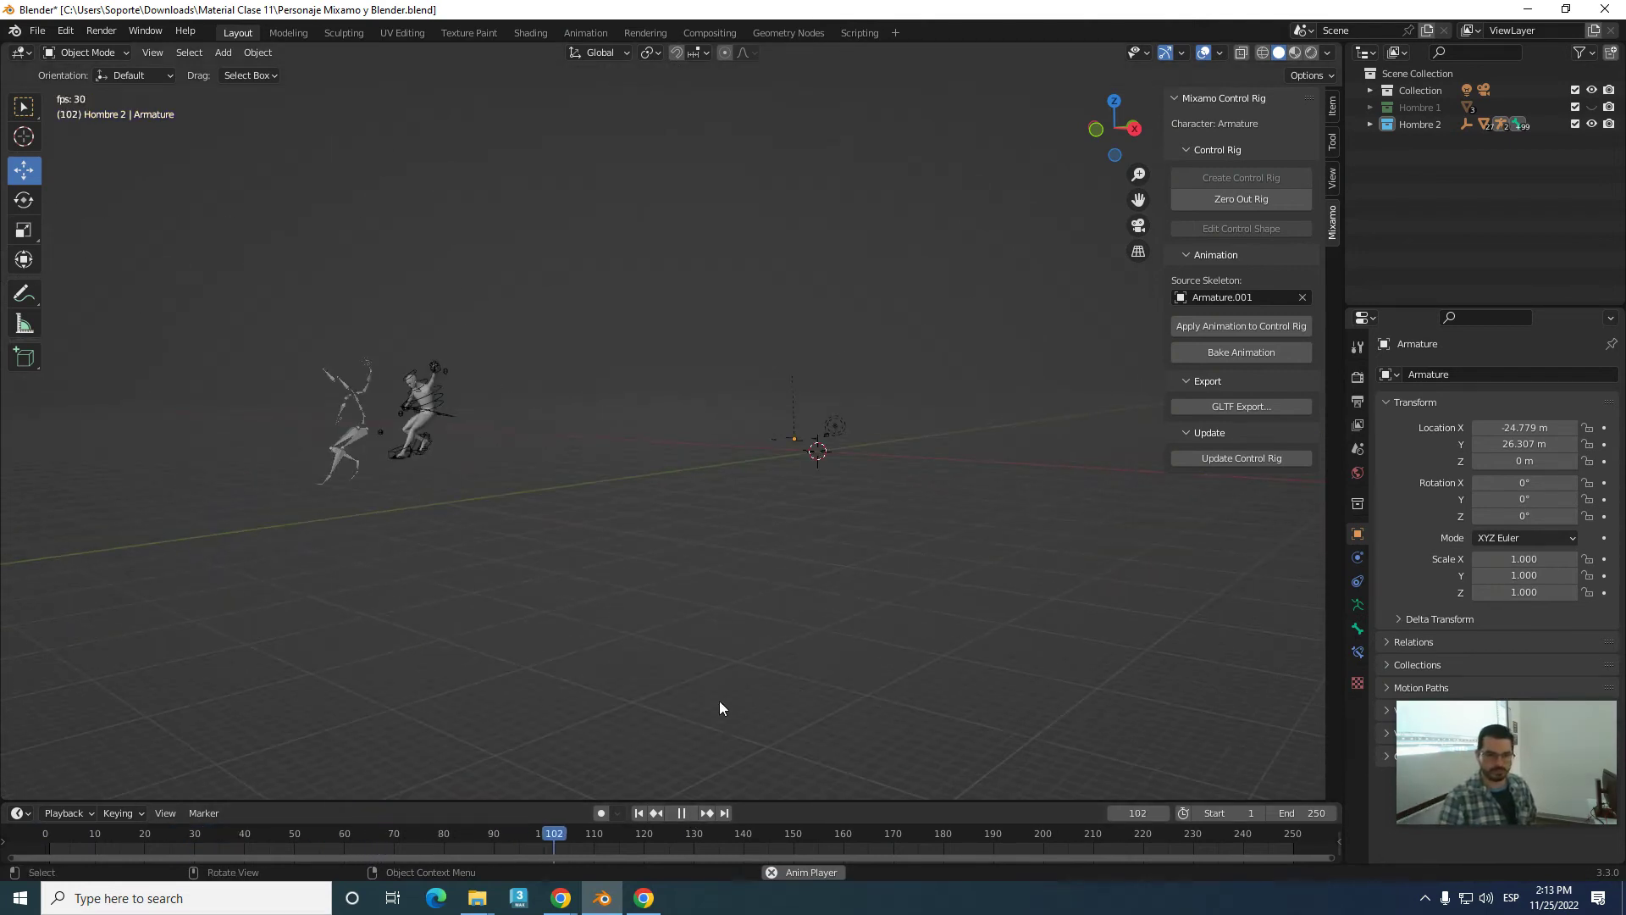
{"action": "left_click", "coordinate": [681, 814]}
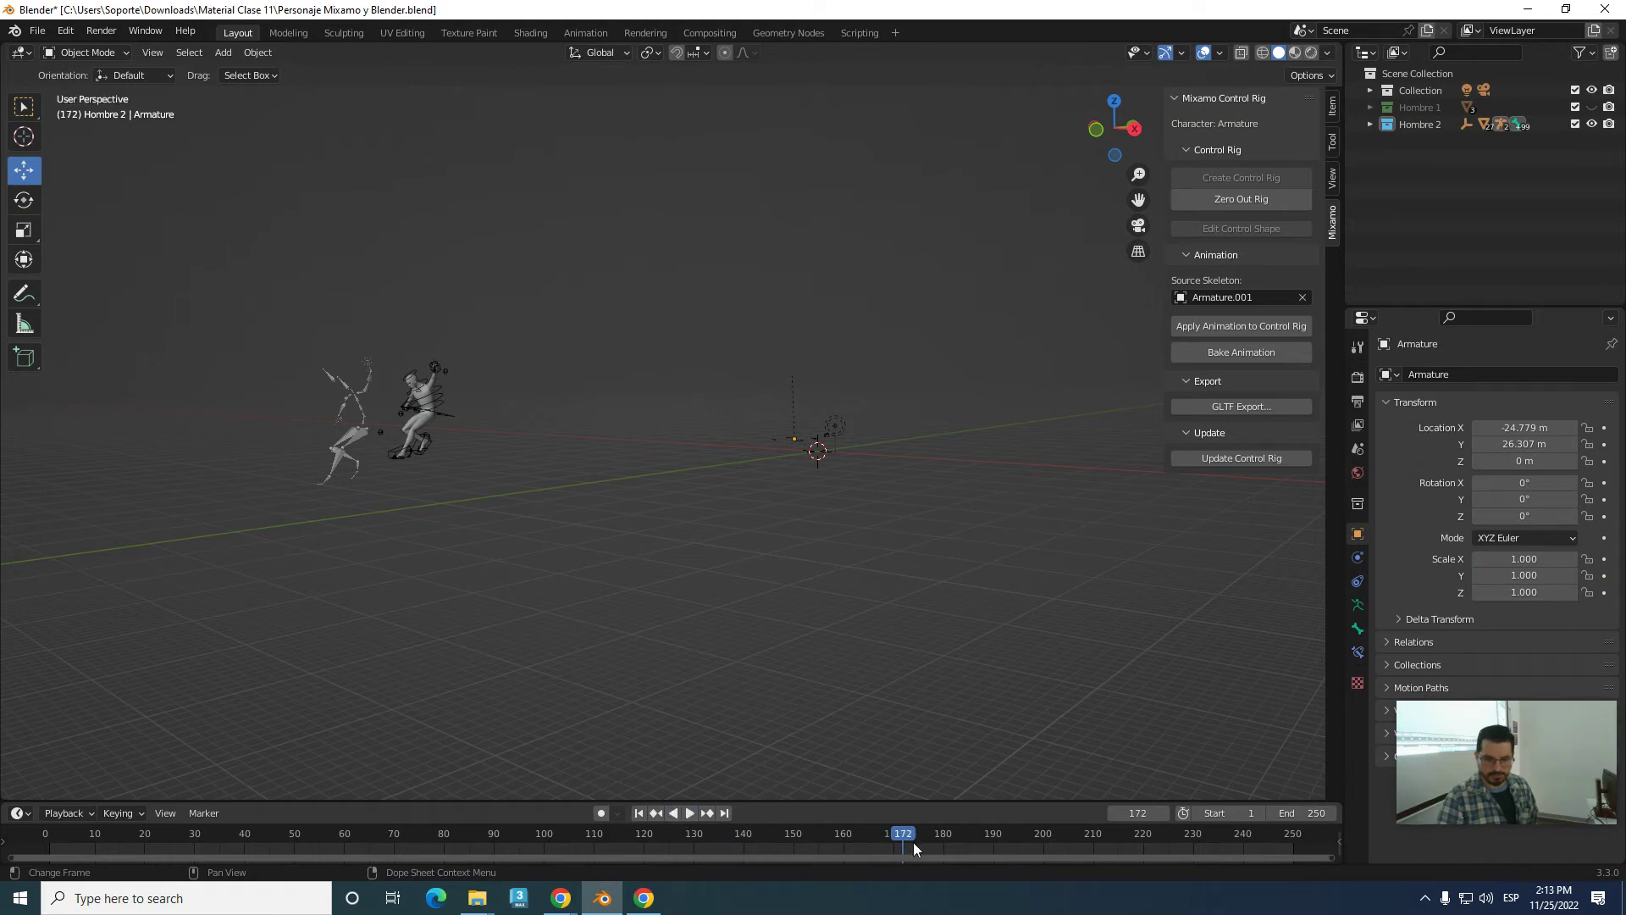
{"action": "left_click_drag", "start_coordinate": [903, 833], "coordinate": [45, 833]}
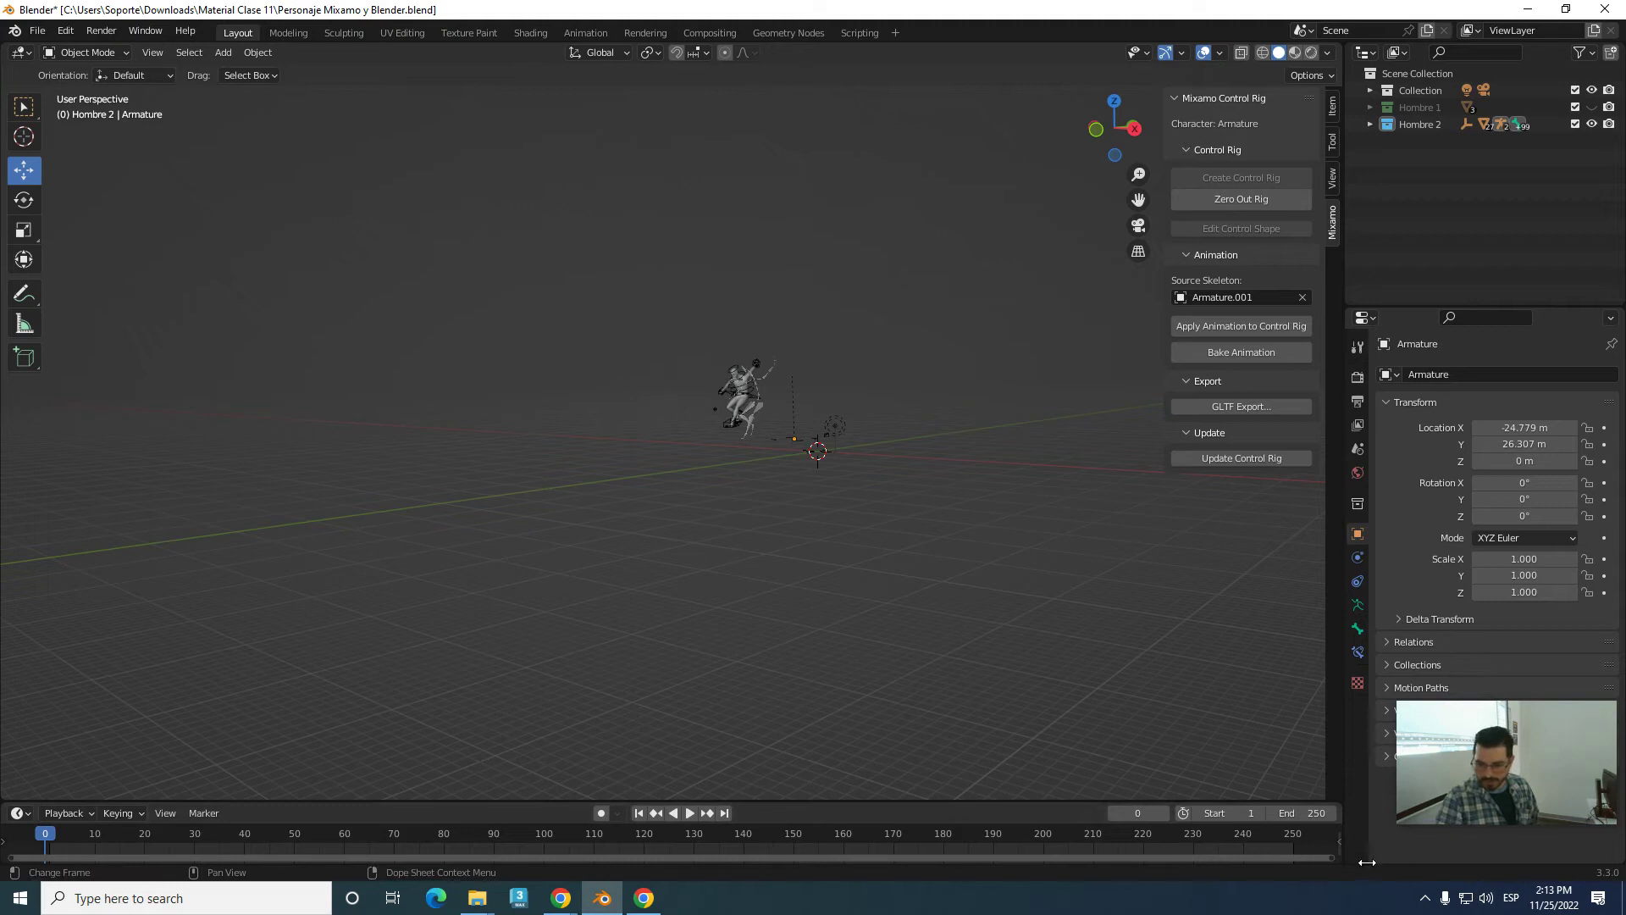
{"action": "left_click_drag", "start_coordinate": [1332, 858], "coordinate": [607, 862]}
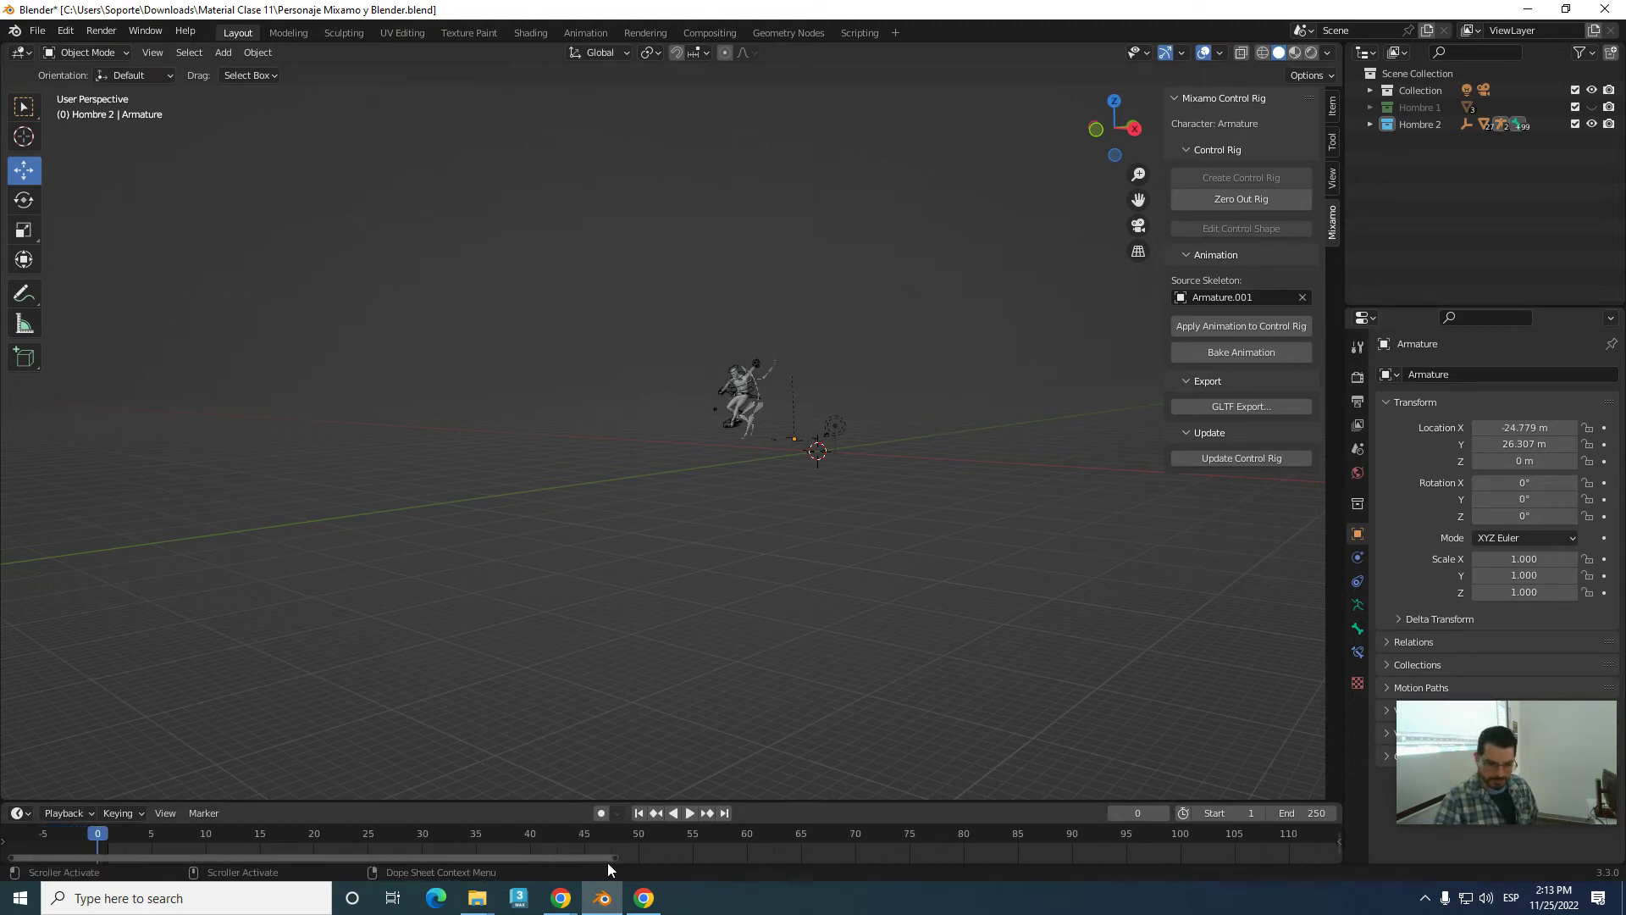
- Enlarge the timeline and select the control rig to show its keyframes through frame 55
{"action": "left_click_drag", "start_coordinate": [750, 798], "coordinate": [791, 681]}
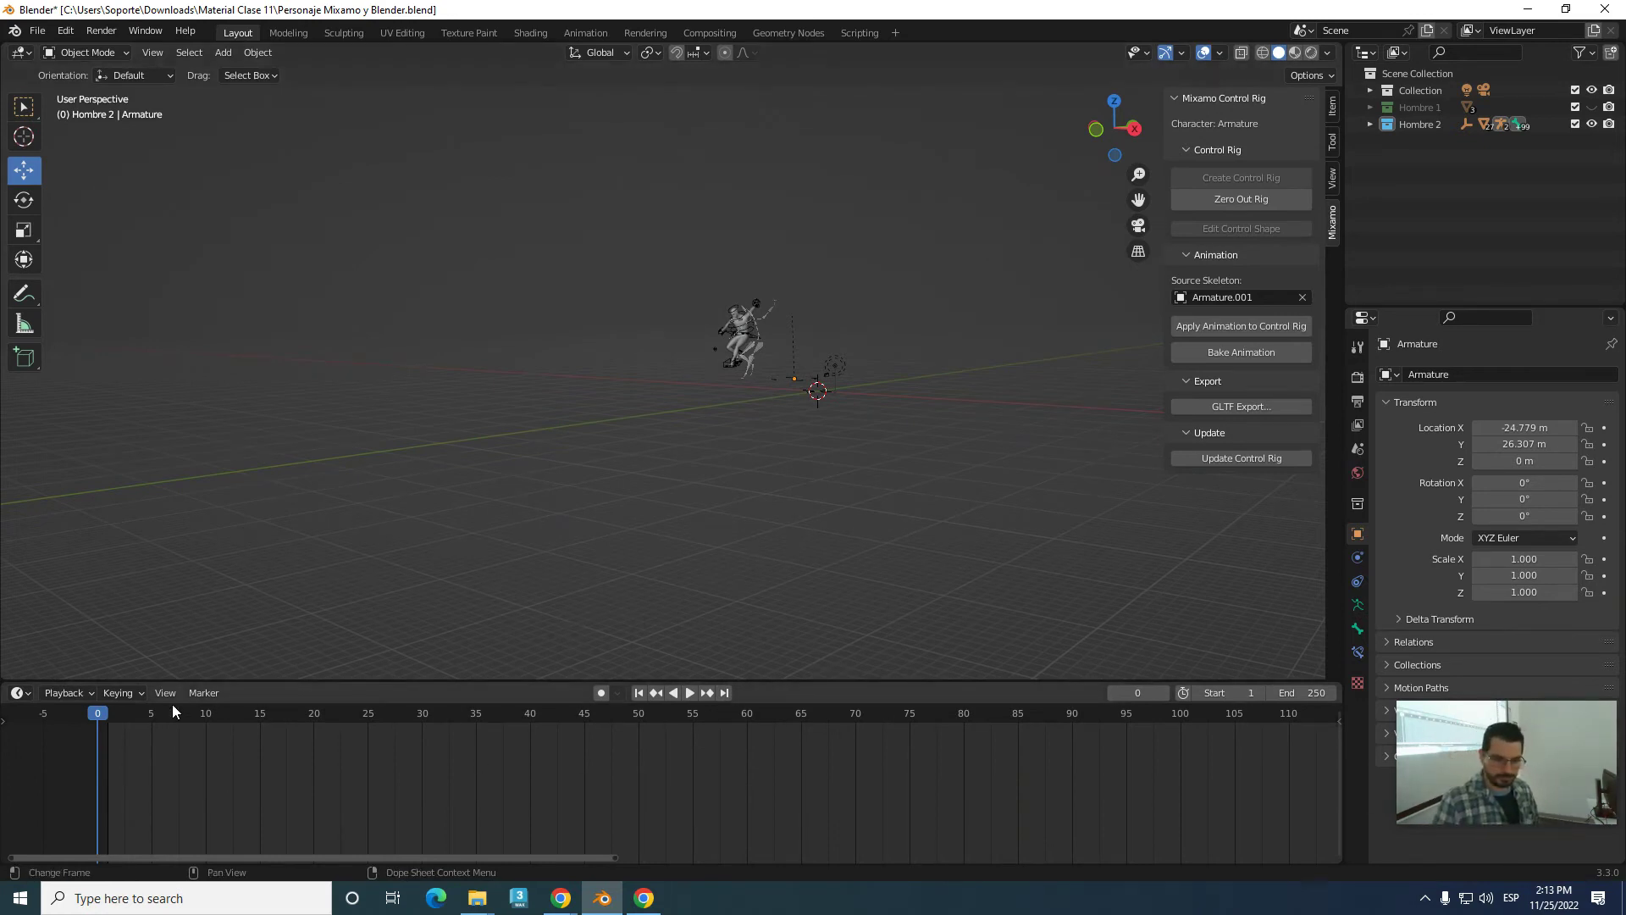
{"action": "key", "text": "space"}
{"action": "mouse_move", "coordinate": [333, 729]}
{"action": "left_mouse_down"}
{"action": "mouse_move", "coordinate": [482, 744]}
{"action": "mouse_move", "coordinate": [216, 724]}
{"action": "left_mouse_up"}
{"action": "scroll", "coordinate": [664, 391], "scroll_direction": "up", "scroll_amount": 3}
{"action": "scroll", "coordinate": [664, 392], "scroll_direction": "up", "scroll_amount": 3}
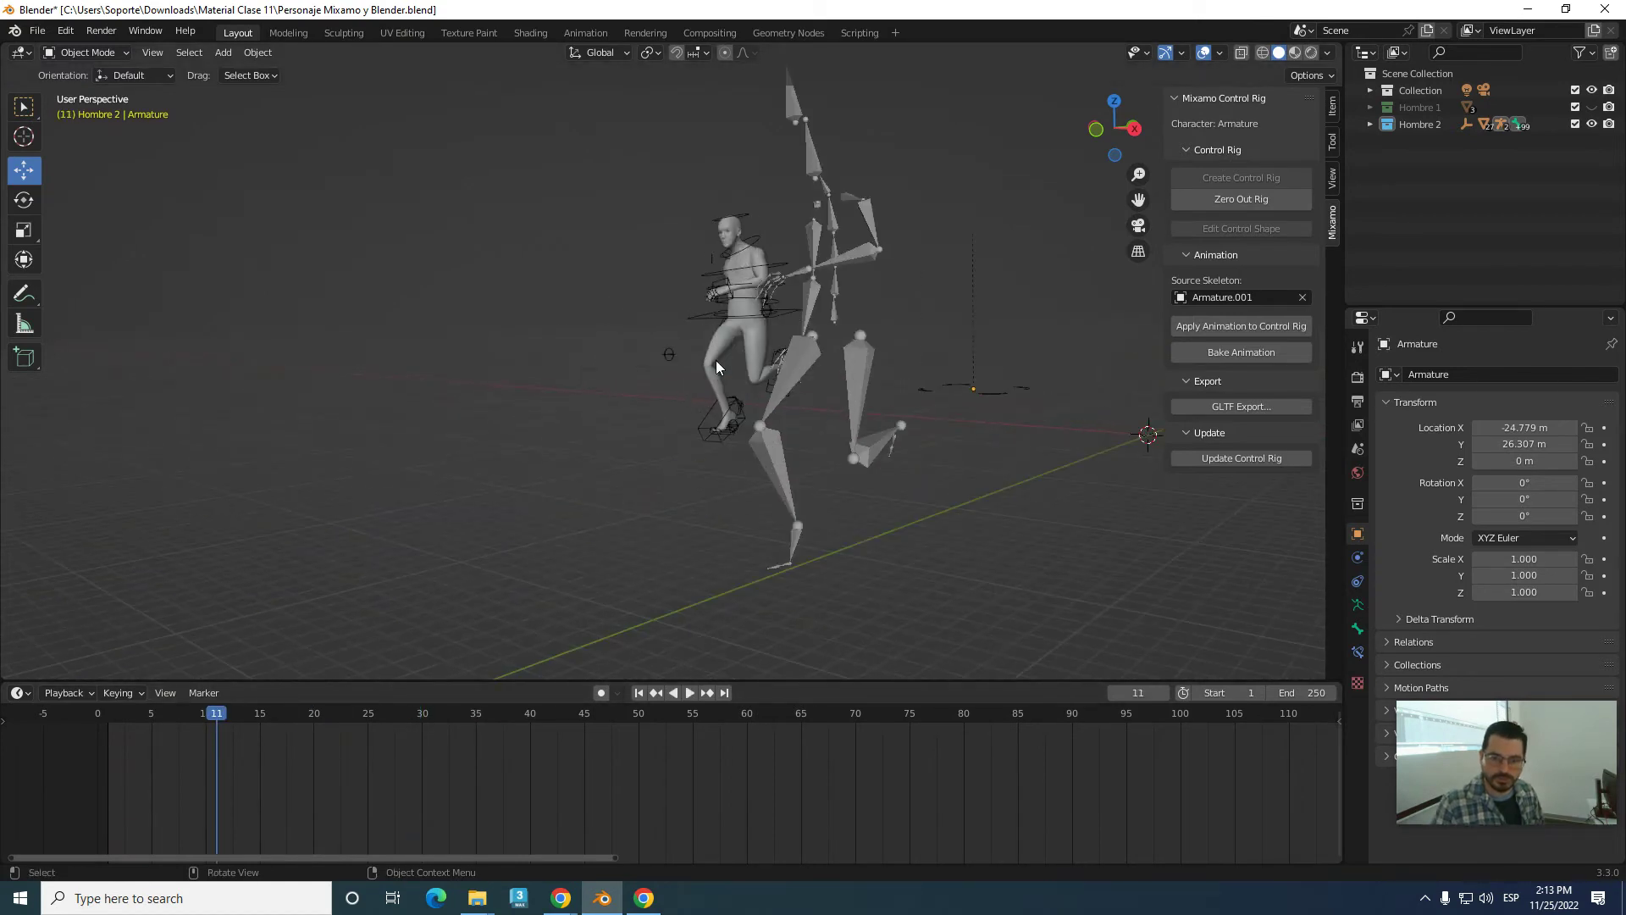
{"action": "left_click", "coordinate": [718, 320]}
{"action": "key", "text": "space"}
{"action": "scroll", "coordinate": [829, 541], "scroll_direction": "down", "scroll_amount": 2}
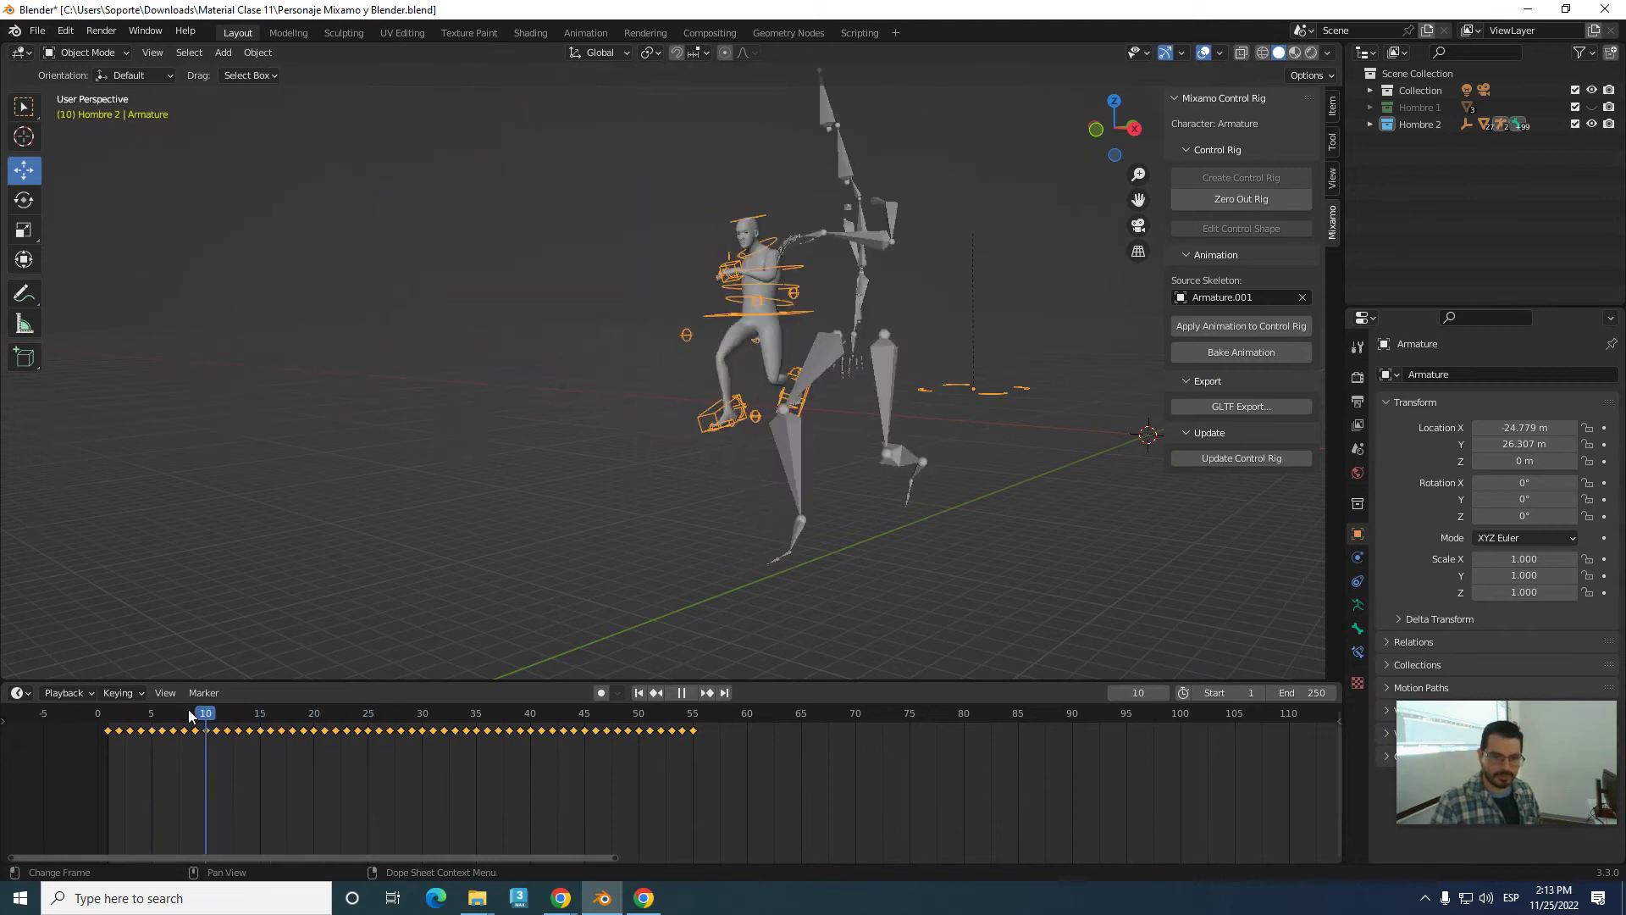
{"action": "key", "text": "space"}
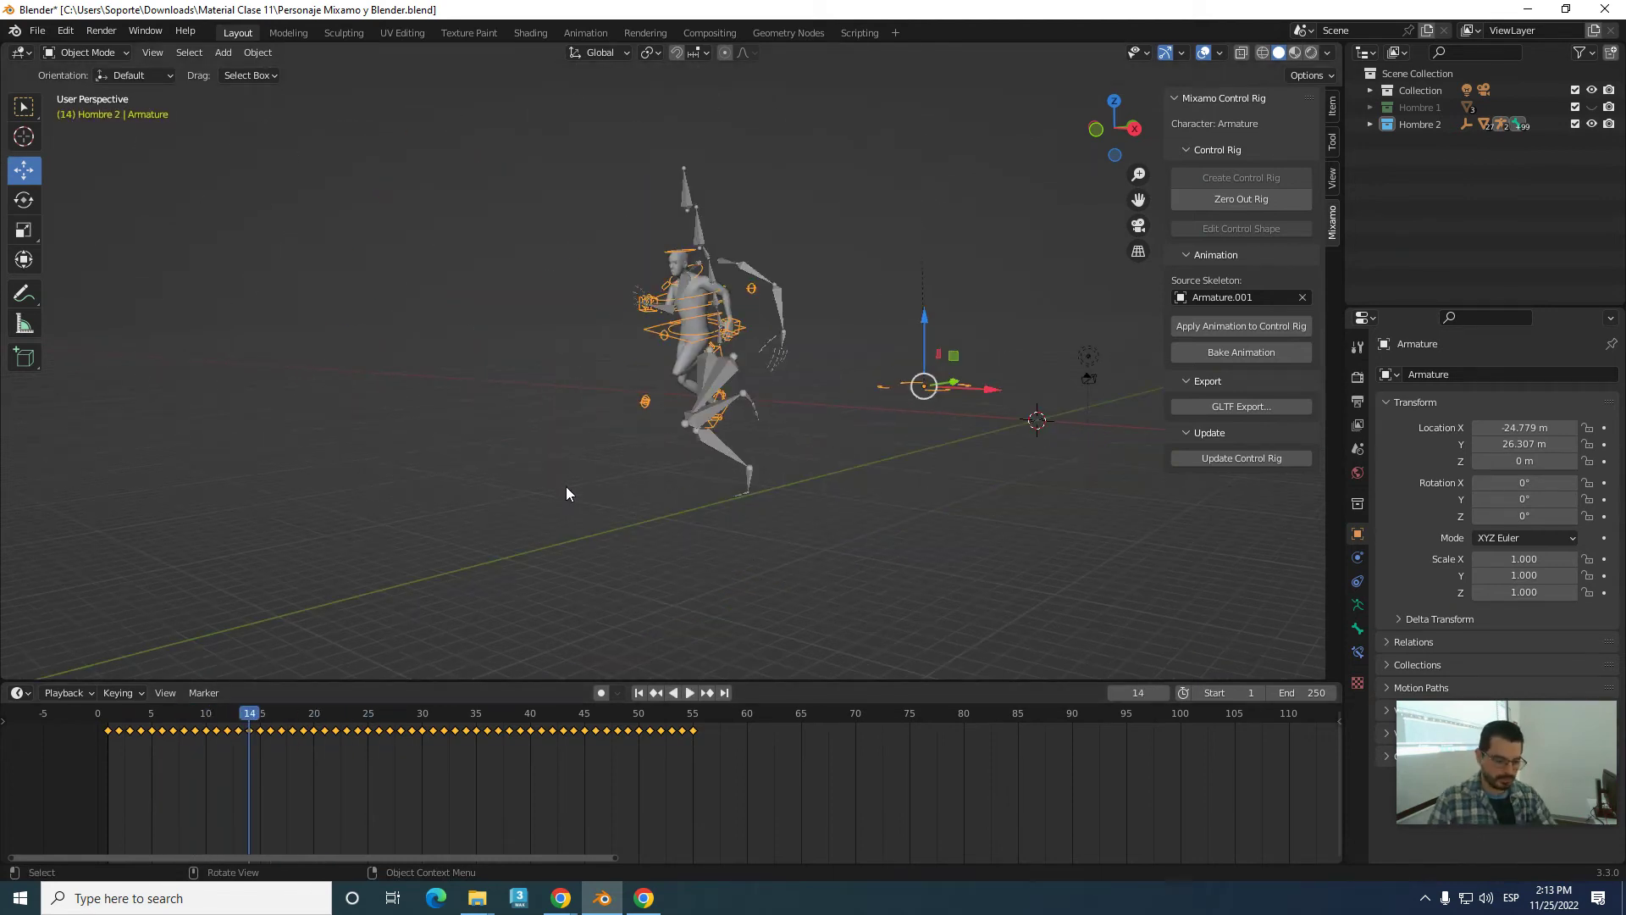
- Play the jump forward and in reverse from frame 0, stopping at frame 22
{"action": "middle_click_drag", "start_coordinate": [566, 487], "coordinate": [669, 451], "text": "shift"}
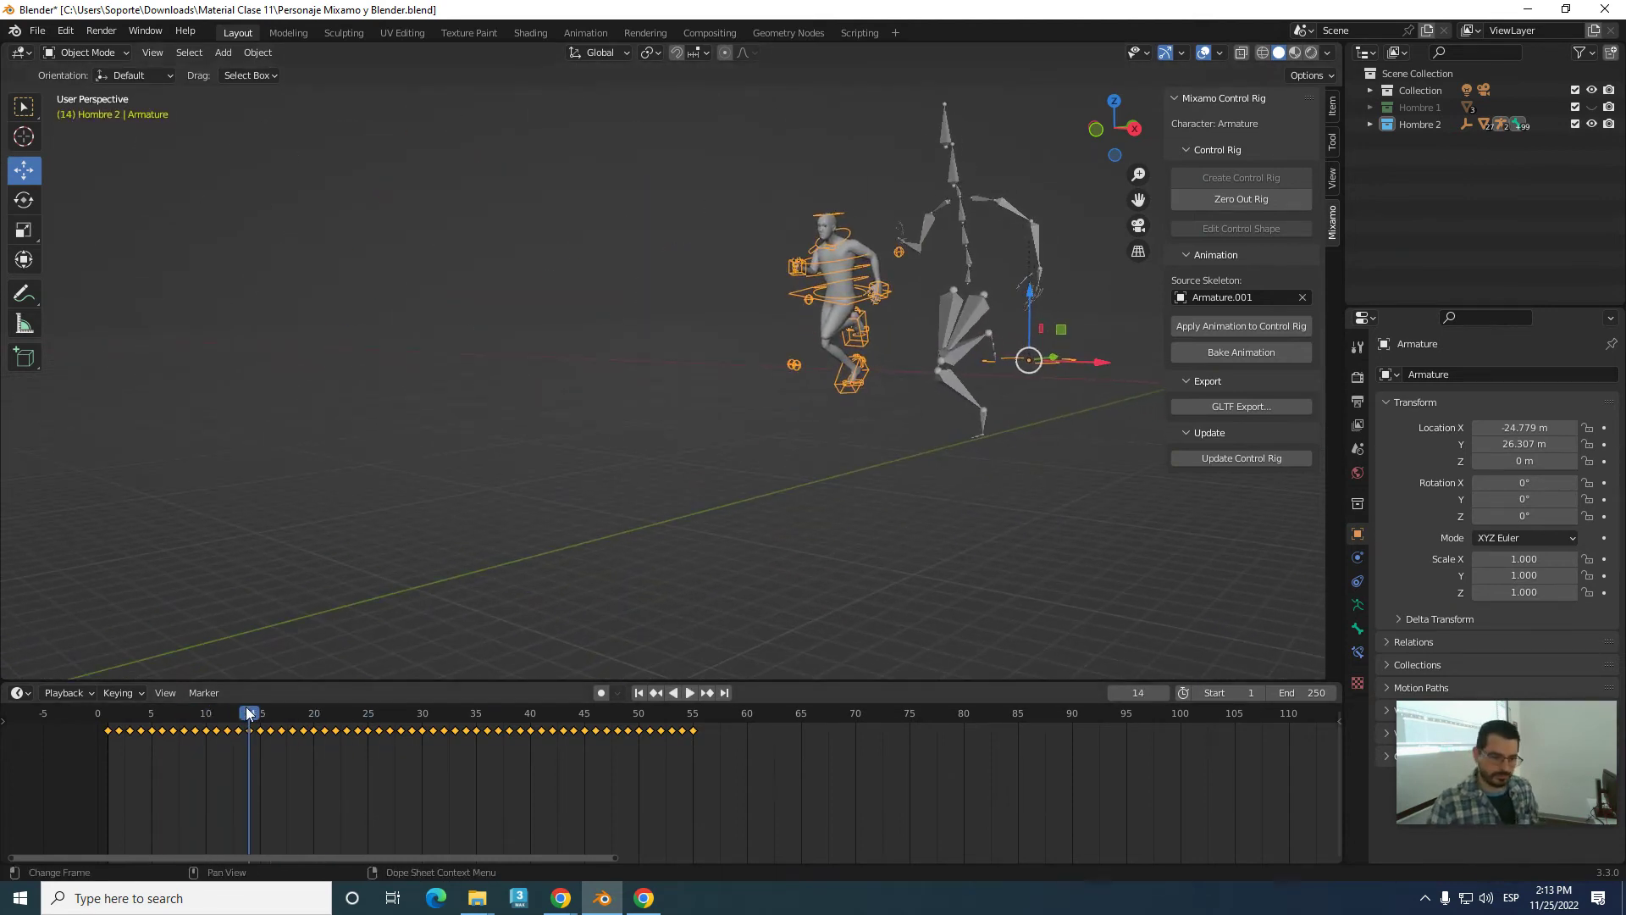
{"action": "left_click", "coordinate": [98, 745]}
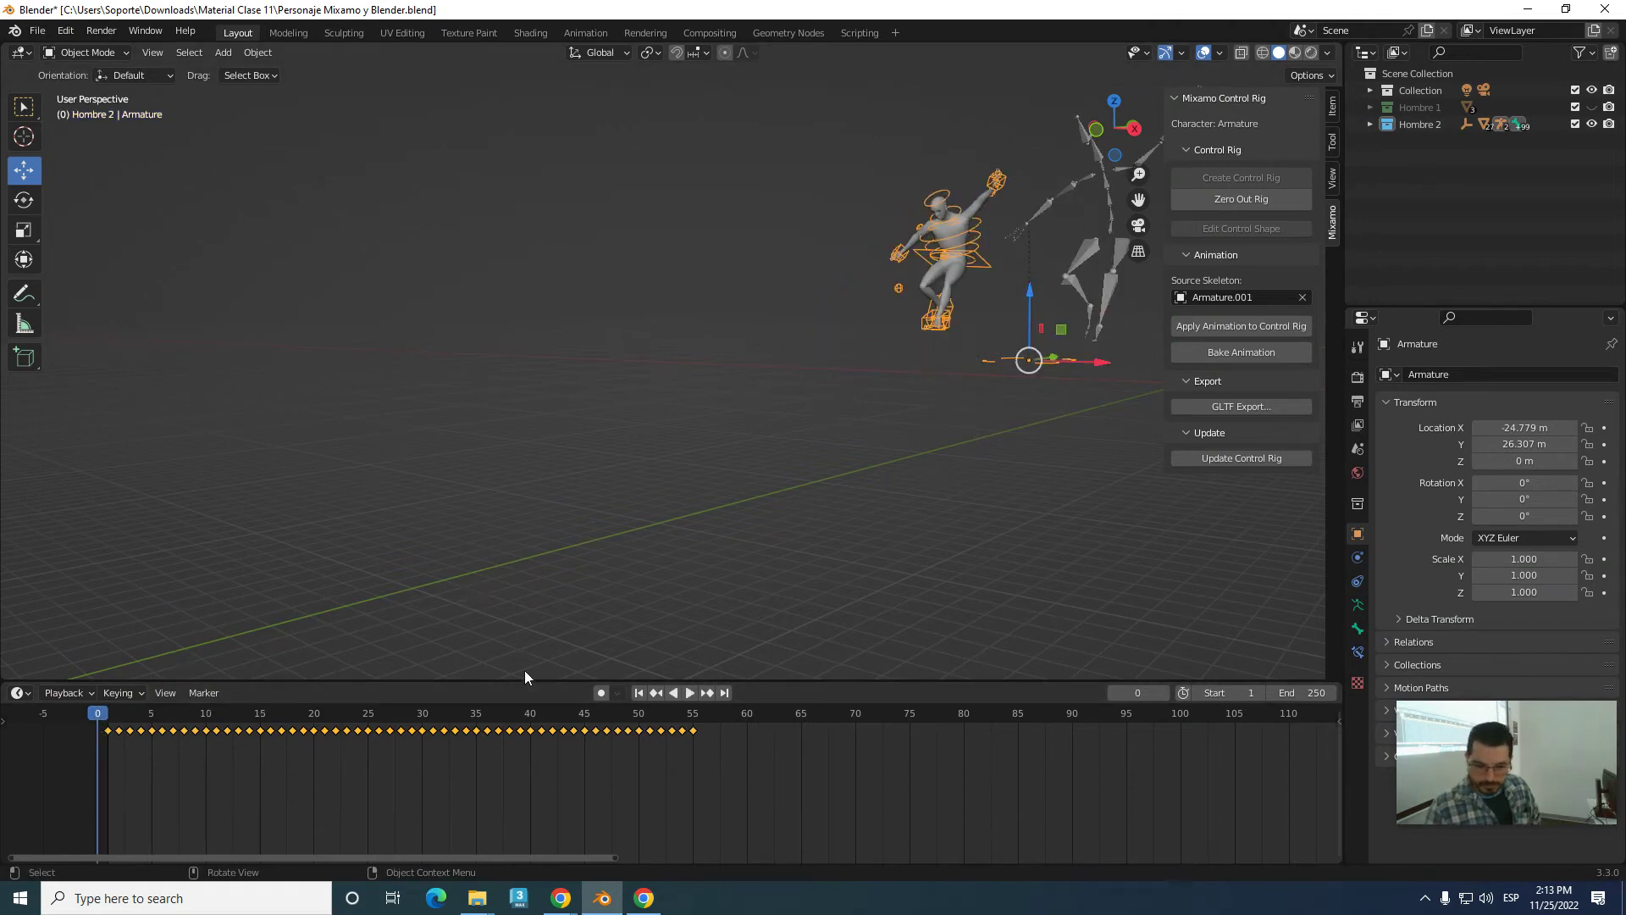
{"action": "left_click", "coordinate": [691, 692]}
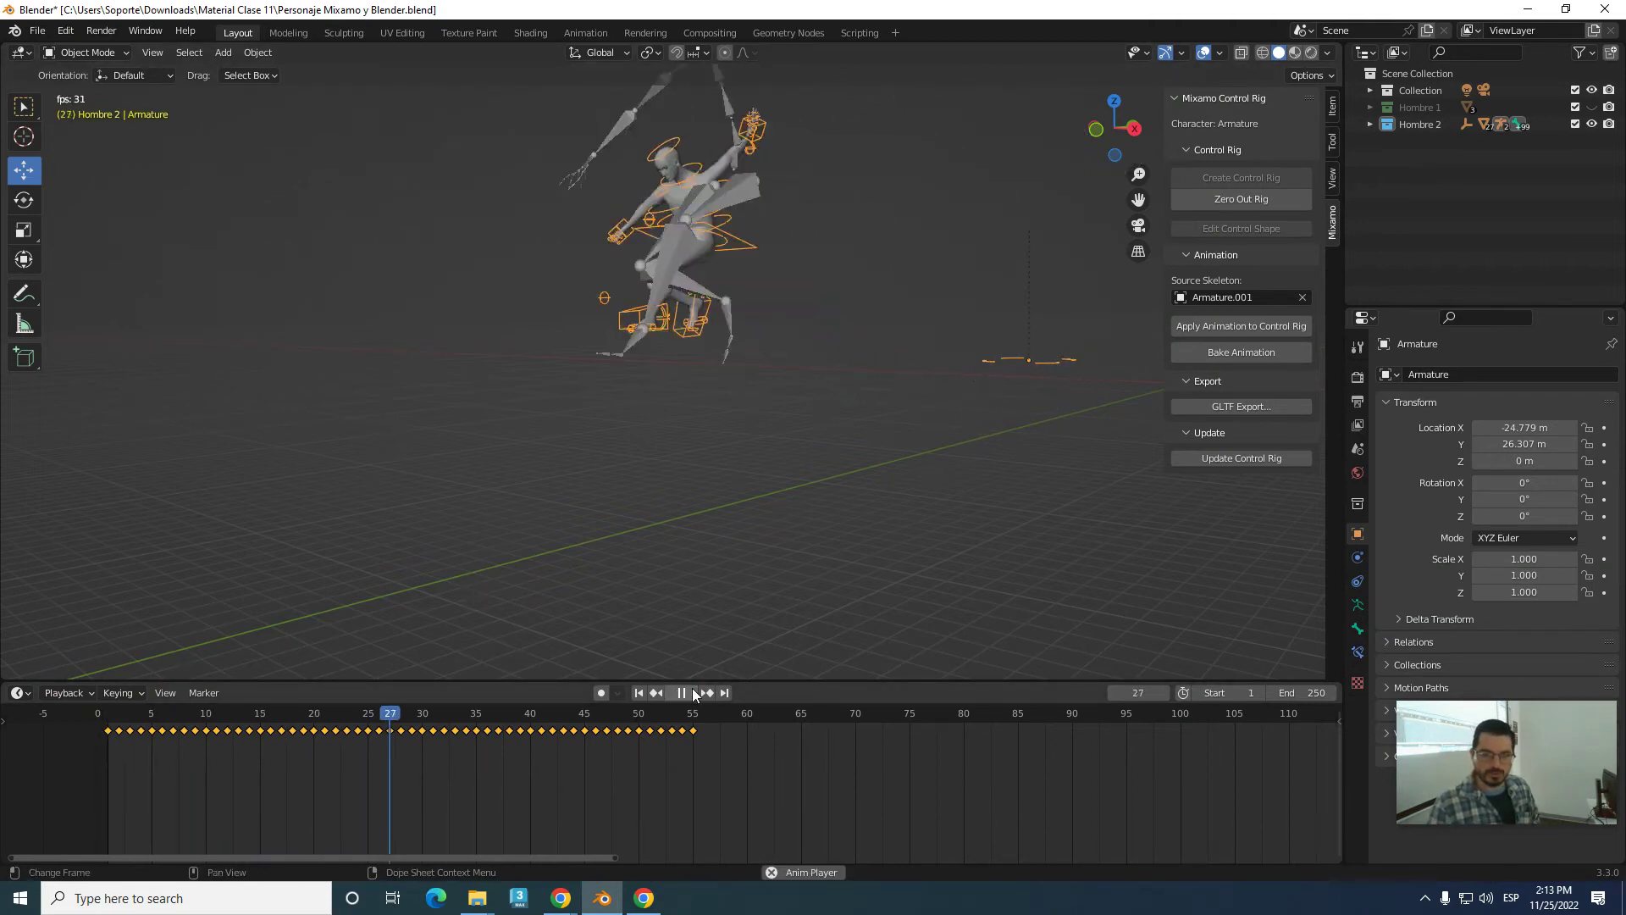
{"action": "left_click", "coordinate": [682, 693]}
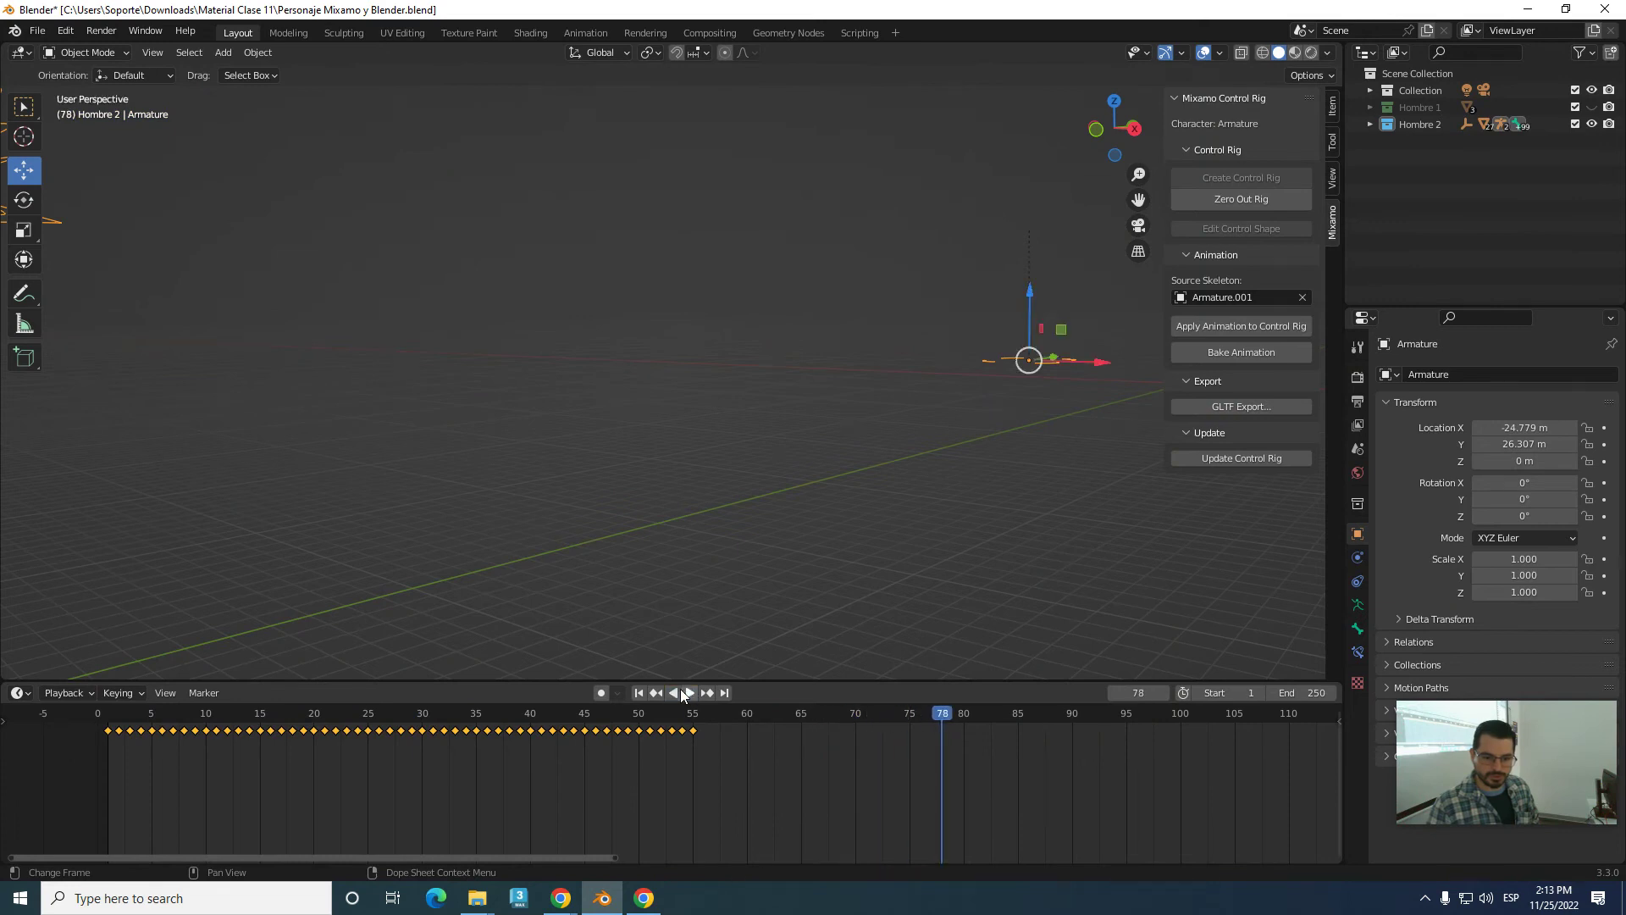
{"action": "left_click", "coordinate": [669, 691]}
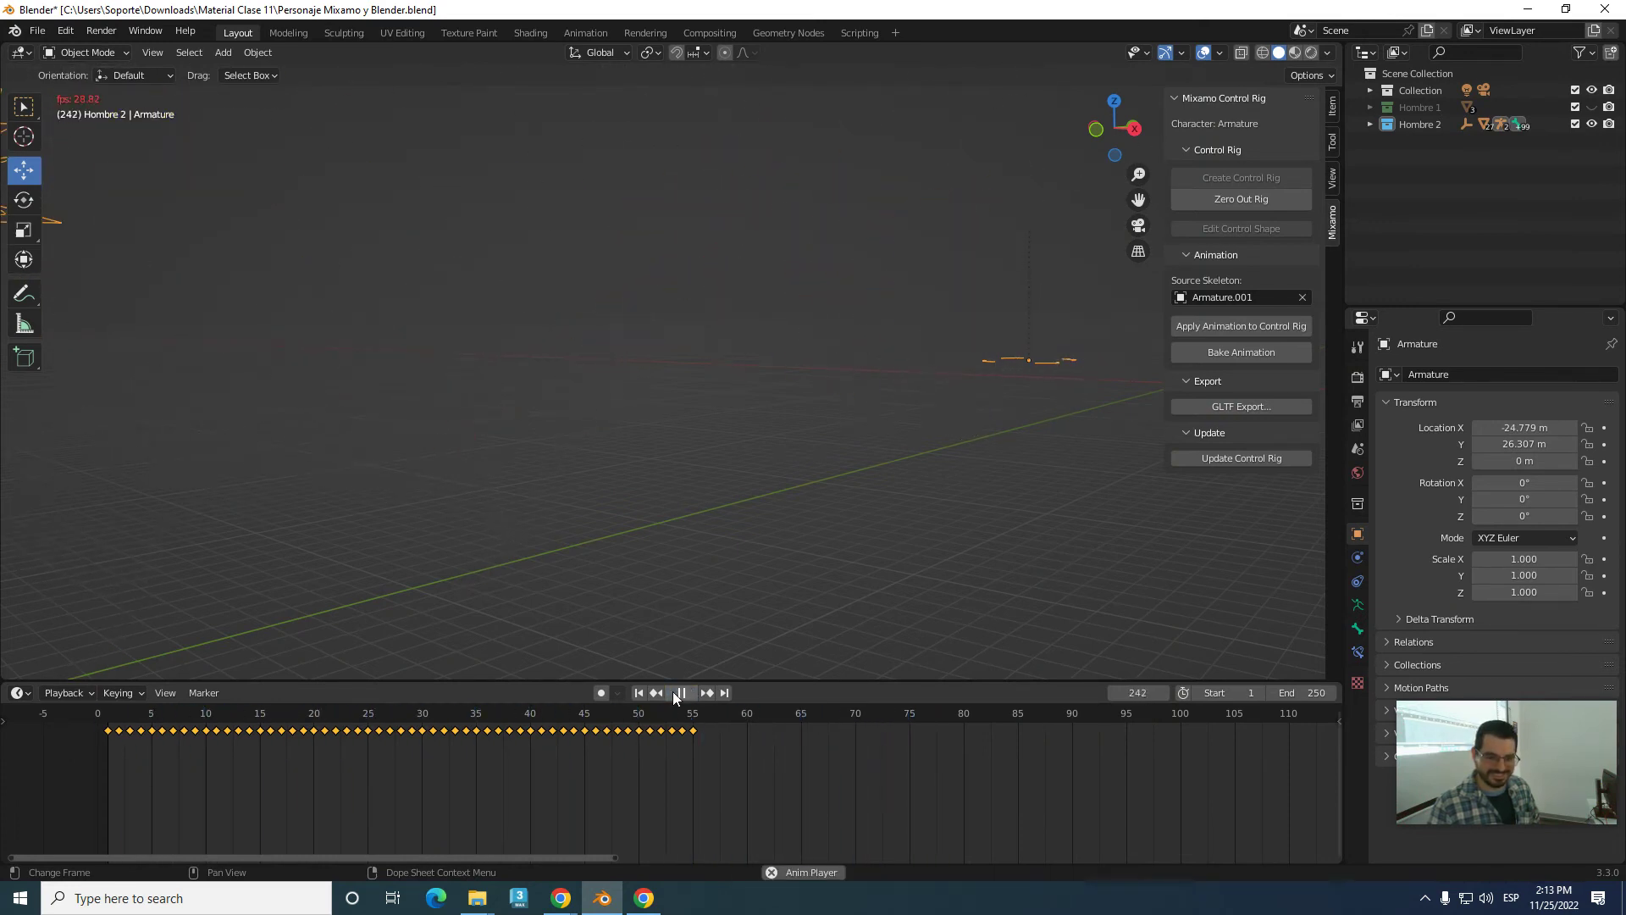
{"action": "left_click", "coordinate": [672, 691]}
{"action": "left_click", "coordinate": [336, 720]}
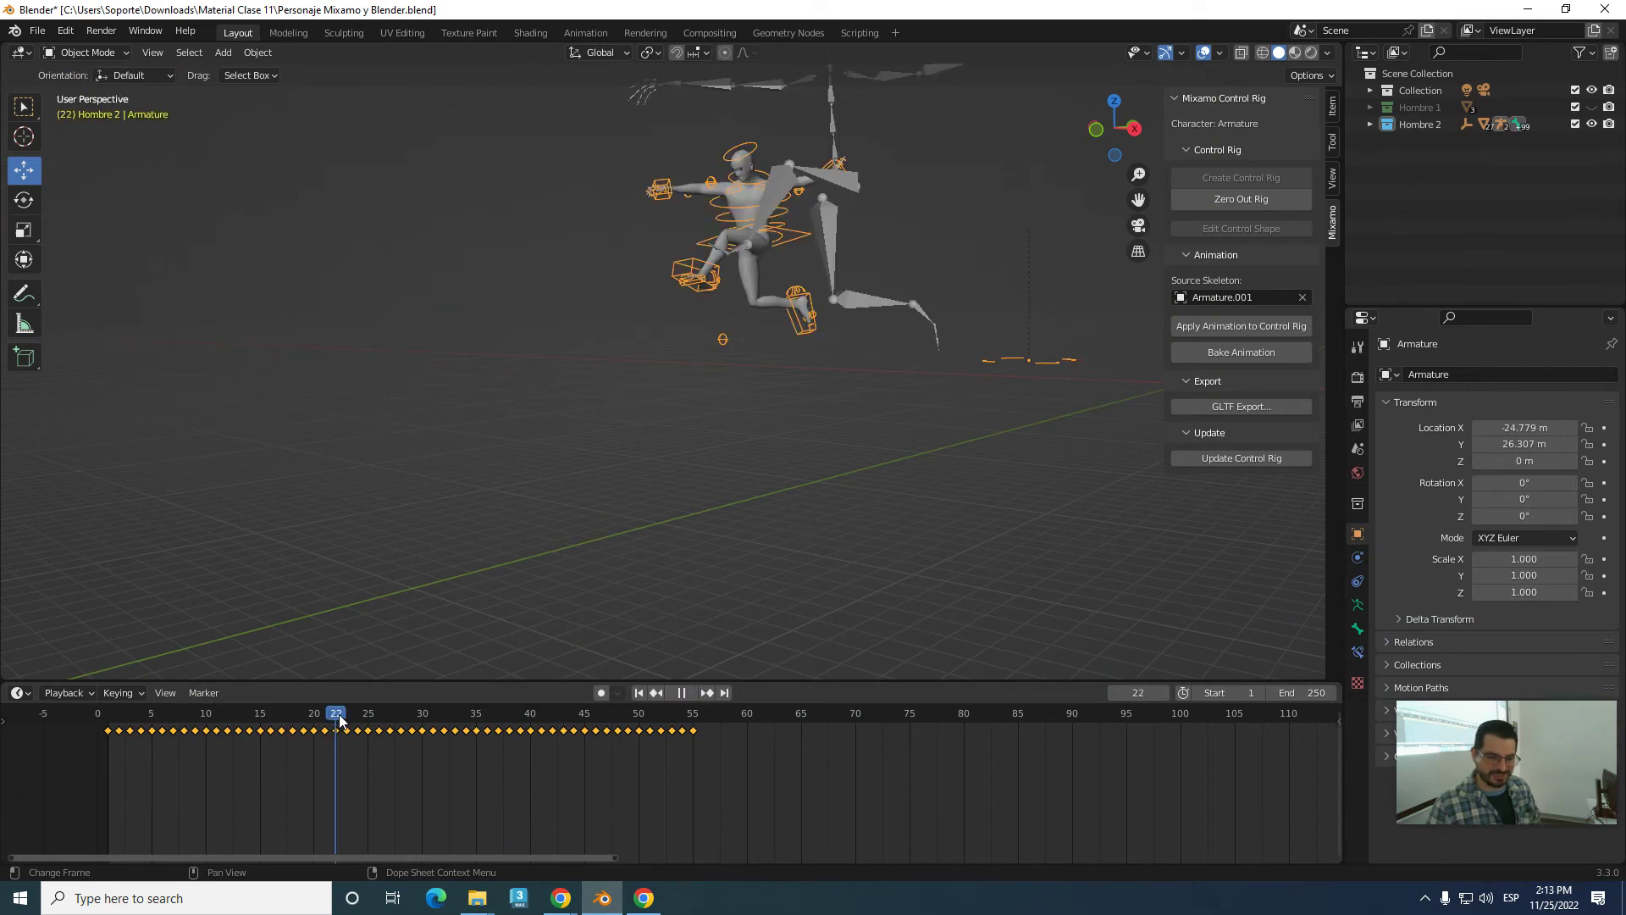
{"action": "mouse_move", "coordinate": [554, 306]}
{"action": "middle_mouse_down"}
{"action": "mouse_move", "coordinate": [651, 368]}
{"action": "mouse_move", "coordinate": [649, 339]}
{"action": "middle_mouse_up"}
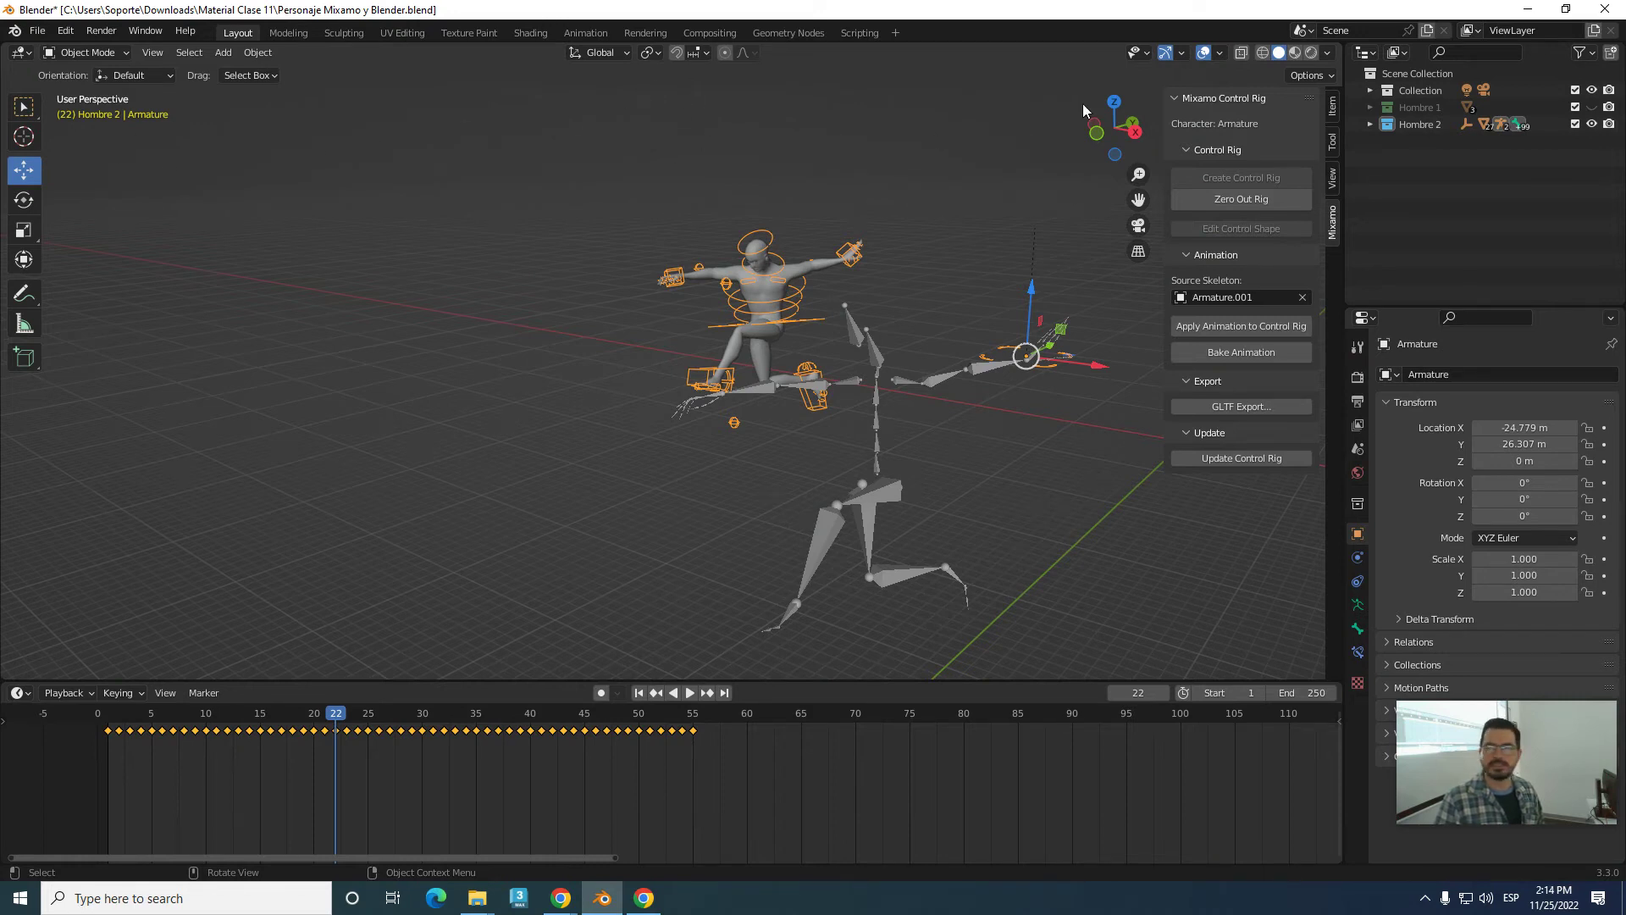
- Hide Armature objects via Object Types Visibility, leaving only Hombre 2's mesh mid-leap
{"action": "left_click", "coordinate": [1142, 54]}
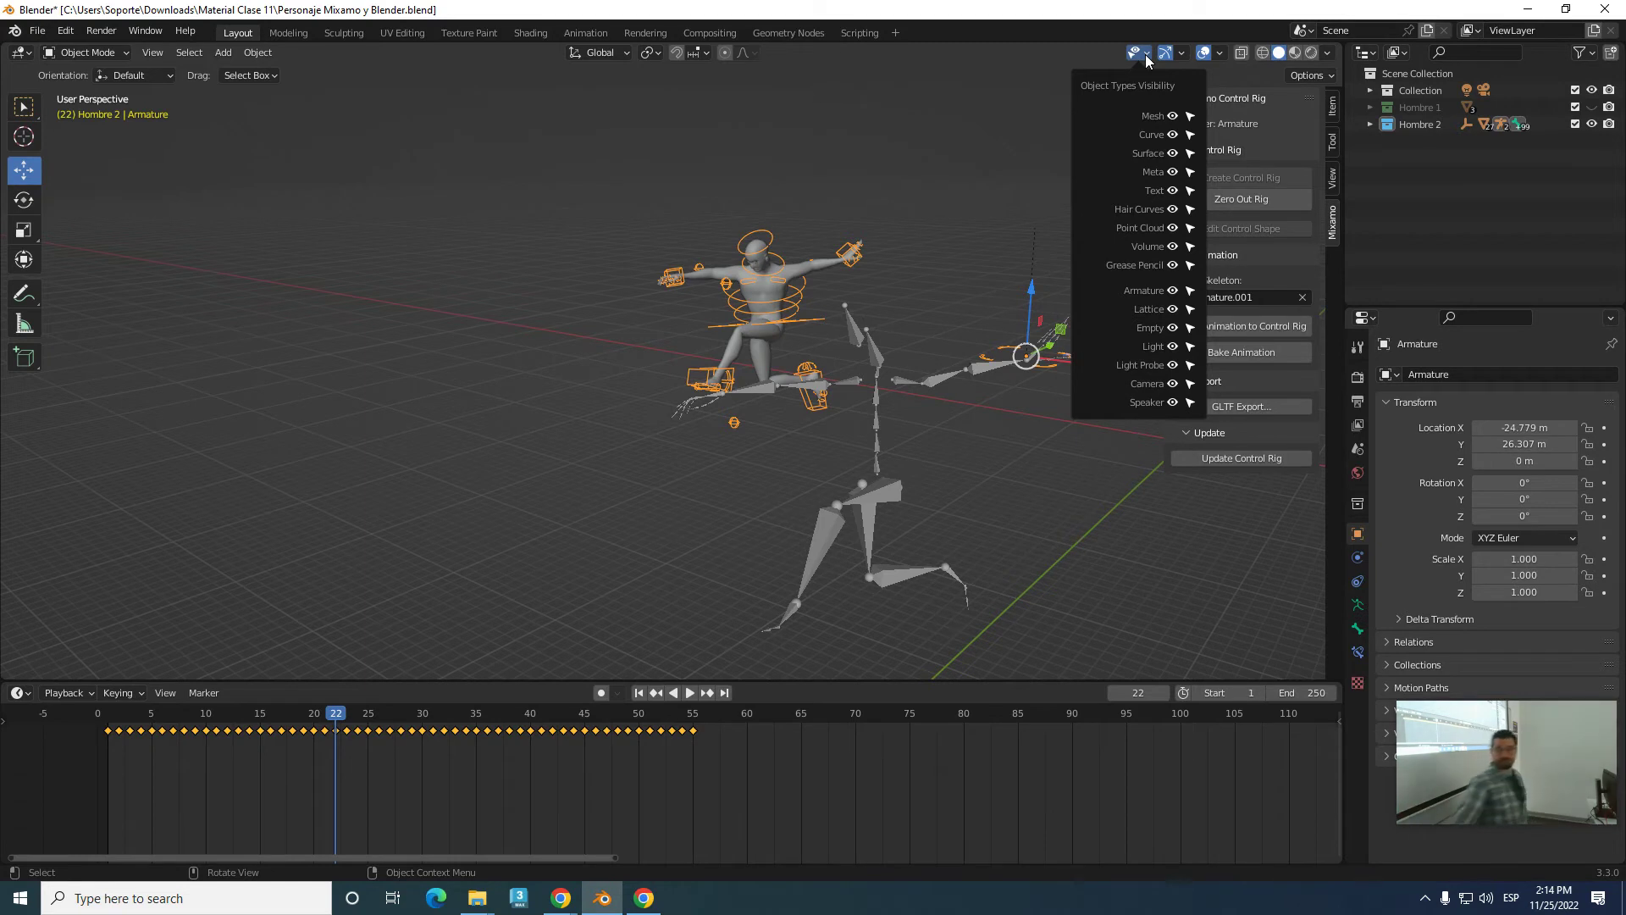
{"action": "left_click", "coordinate": [1173, 291]}
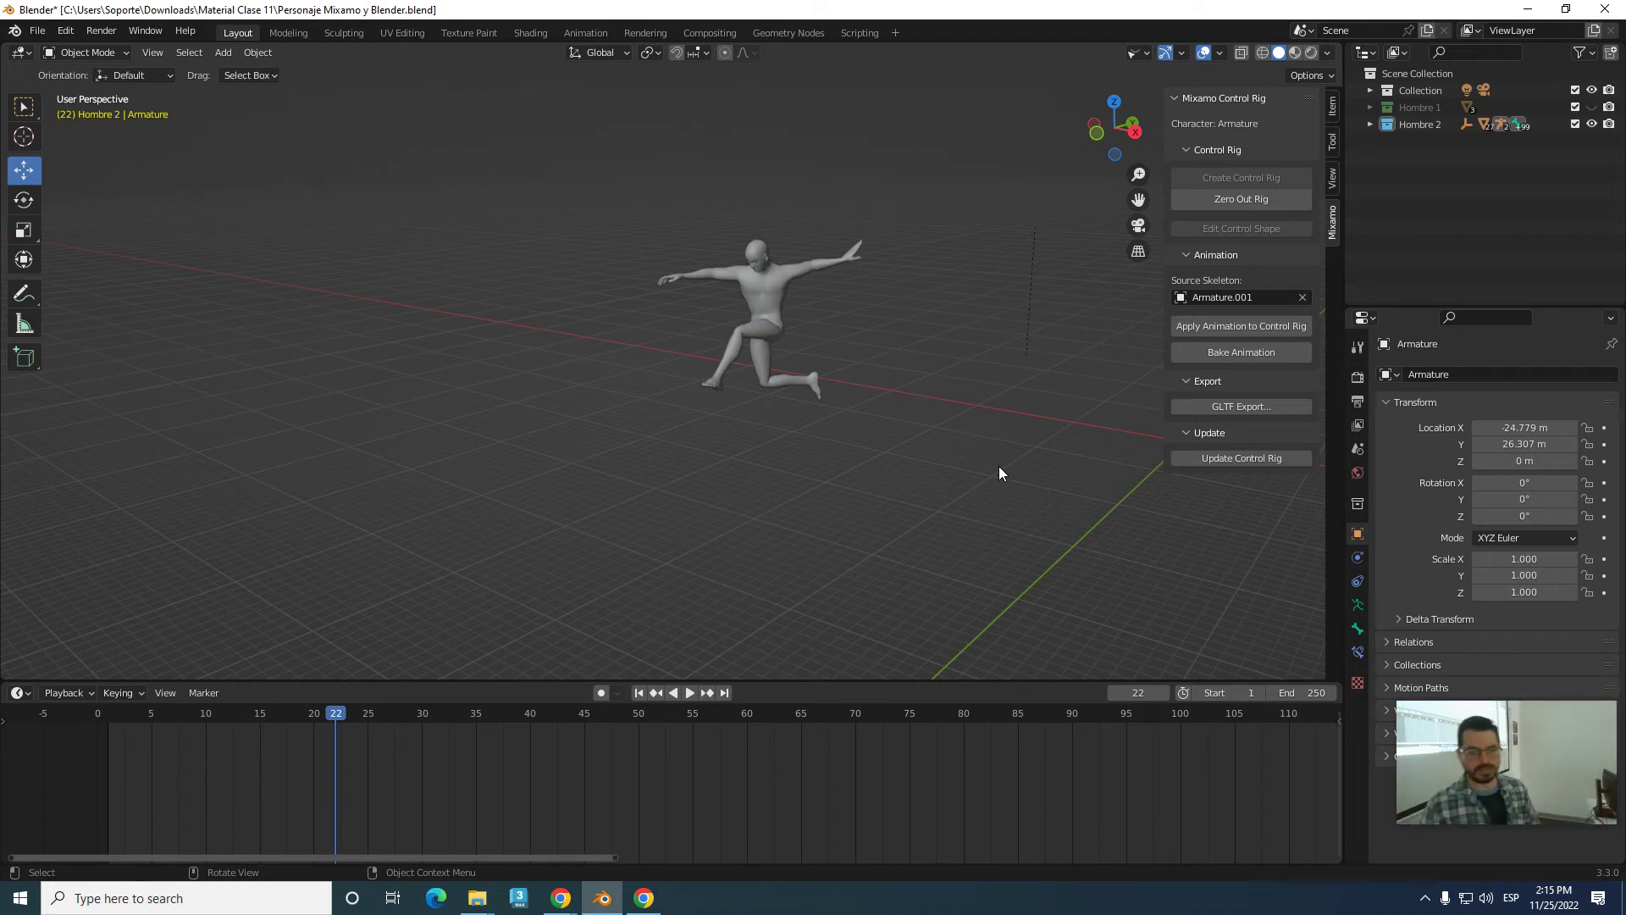
{"action": "scroll", "coordinate": [947, 455], "scroll_direction": "up", "scroll_amount": 3}
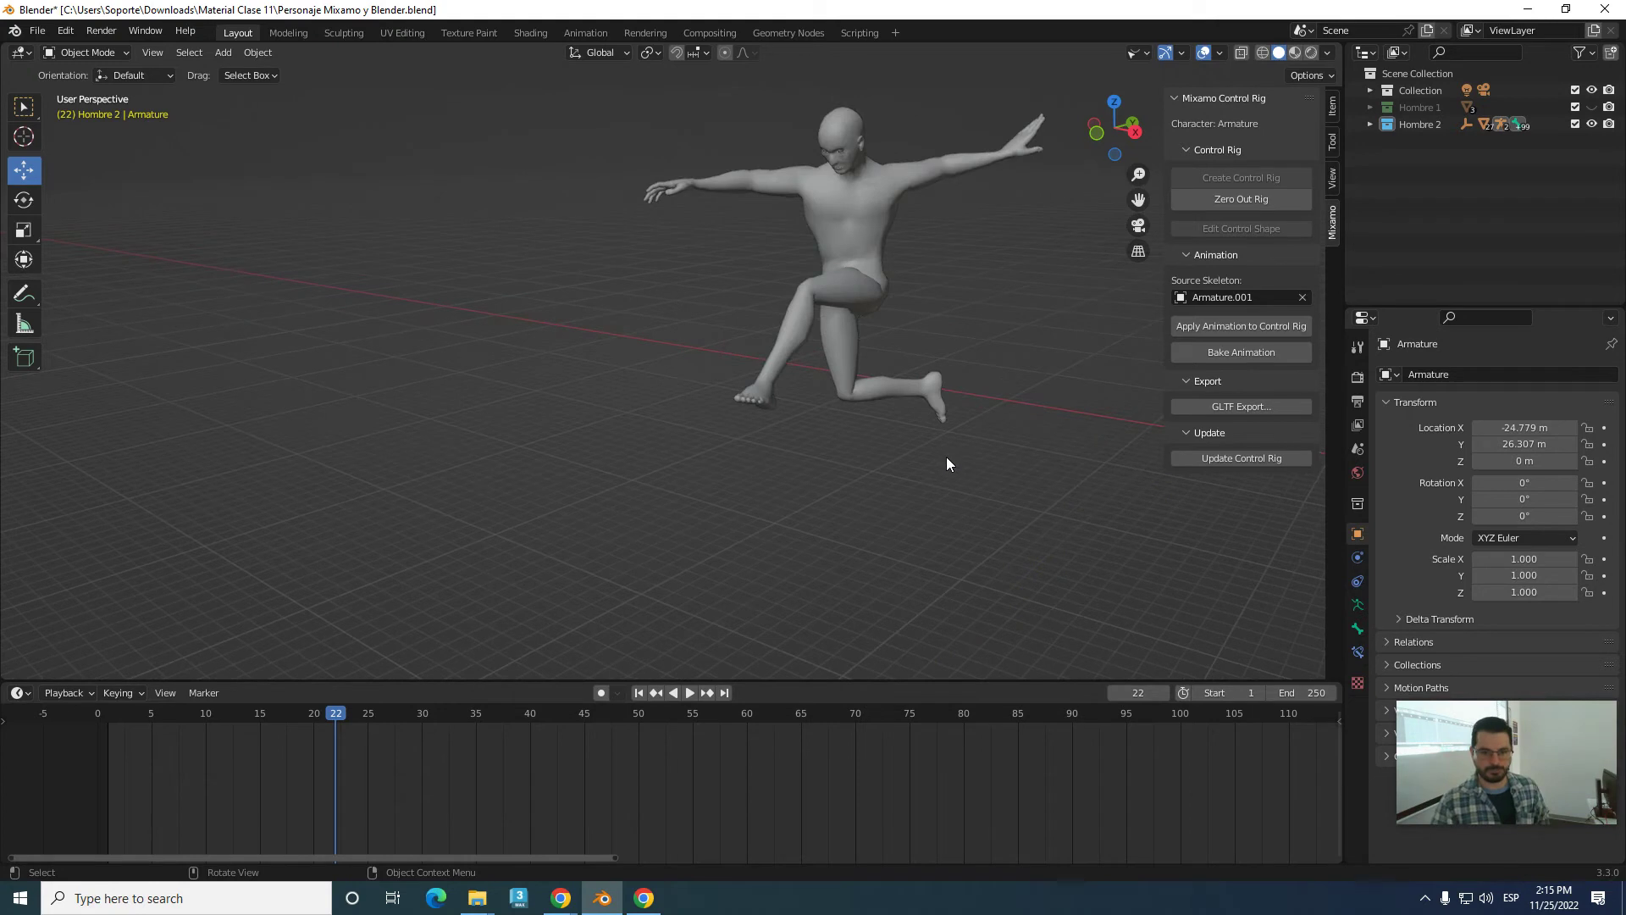
{"action": "scroll", "coordinate": [940, 456], "scroll_direction": "down", "scroll_amount": 2}
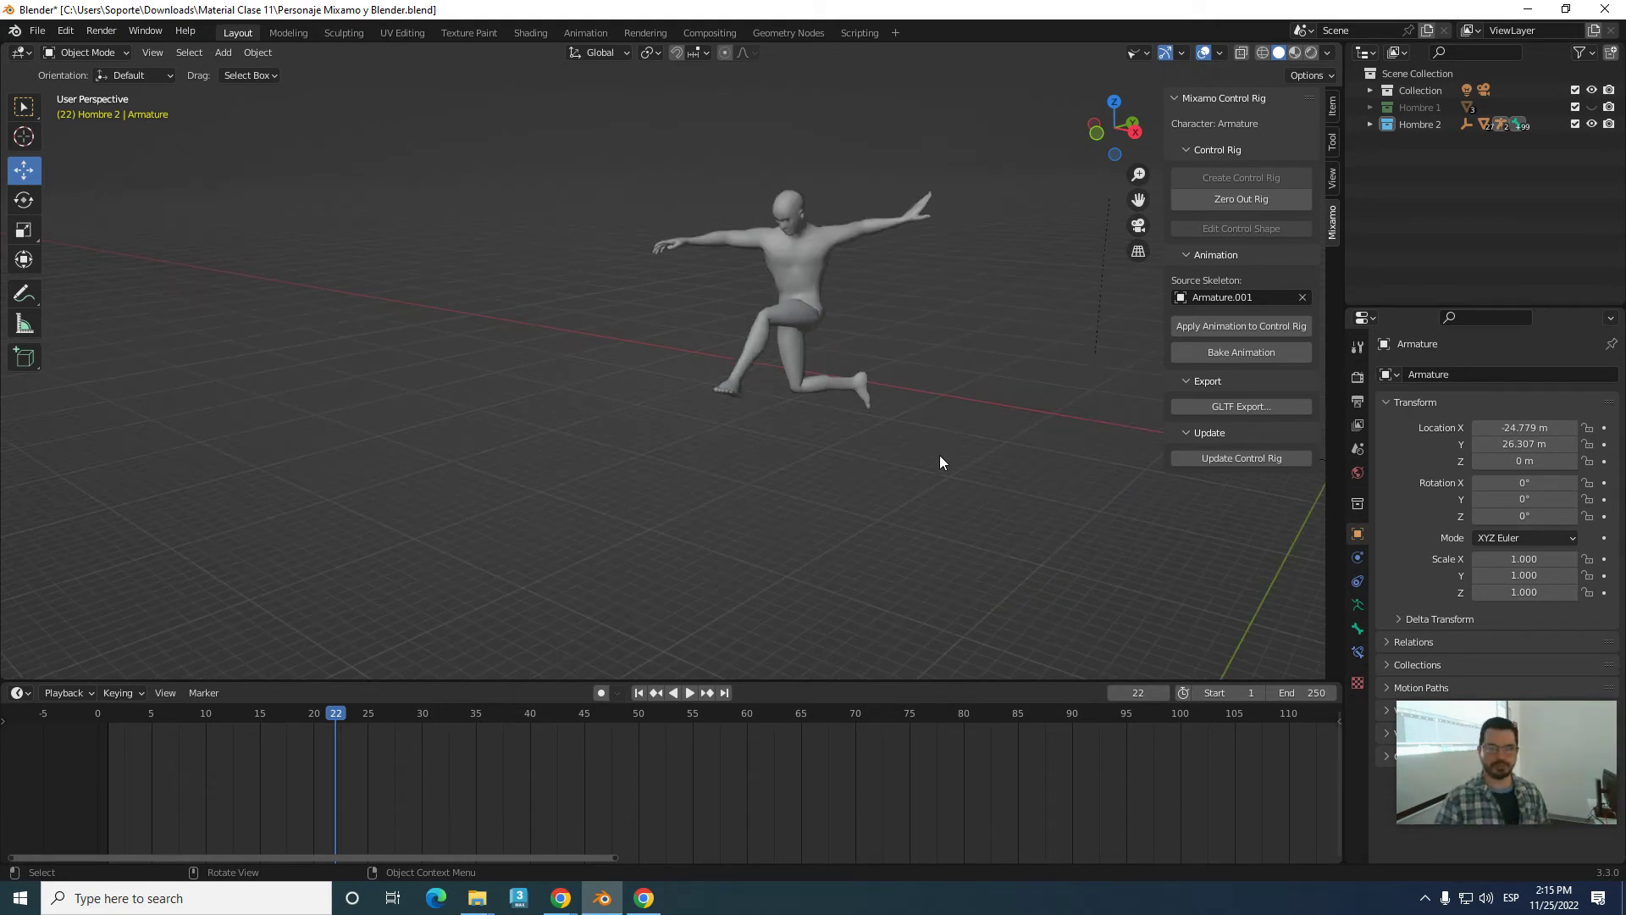
{"action": "scroll", "coordinate": [927, 347], "scroll_direction": "up", "scroll_amount": 2}
{"action": "mouse_move", "coordinate": [982, 304]}
{"action": "middle_mouse_down"}
{"action": "mouse_move", "coordinate": [932, 313]}
{"action": "mouse_move", "coordinate": [957, 307]}
{"action": "middle_mouse_up"}
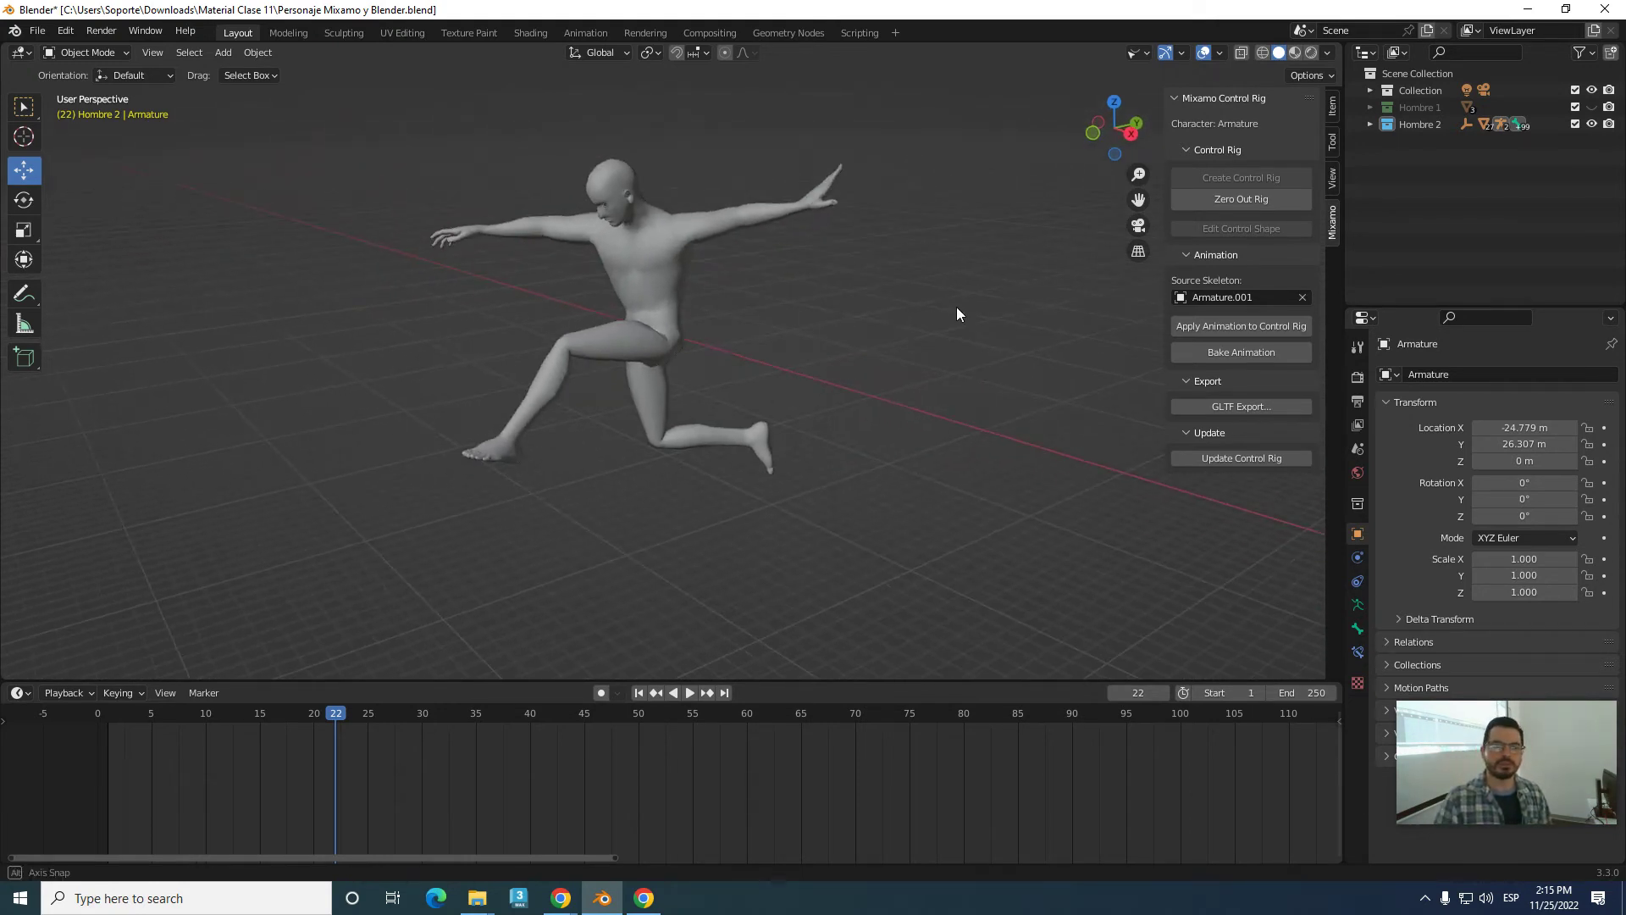
- Save the character file and start a new General scene
{"action": "left_click", "coordinate": [39, 31]}
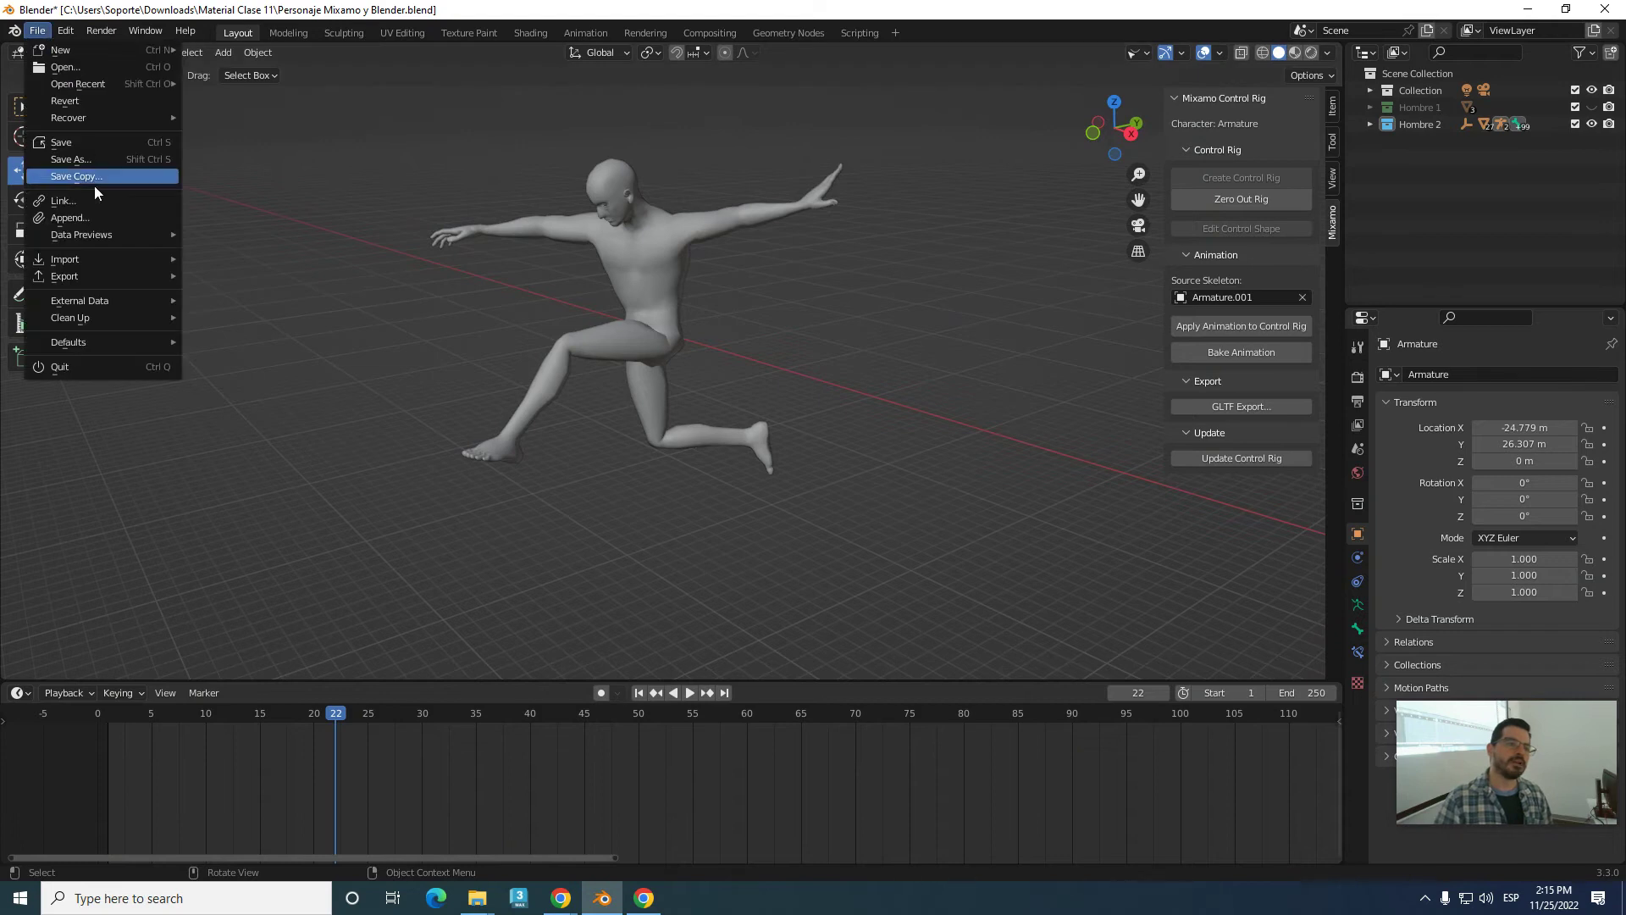
{"action": "left_click", "coordinate": [76, 146]}
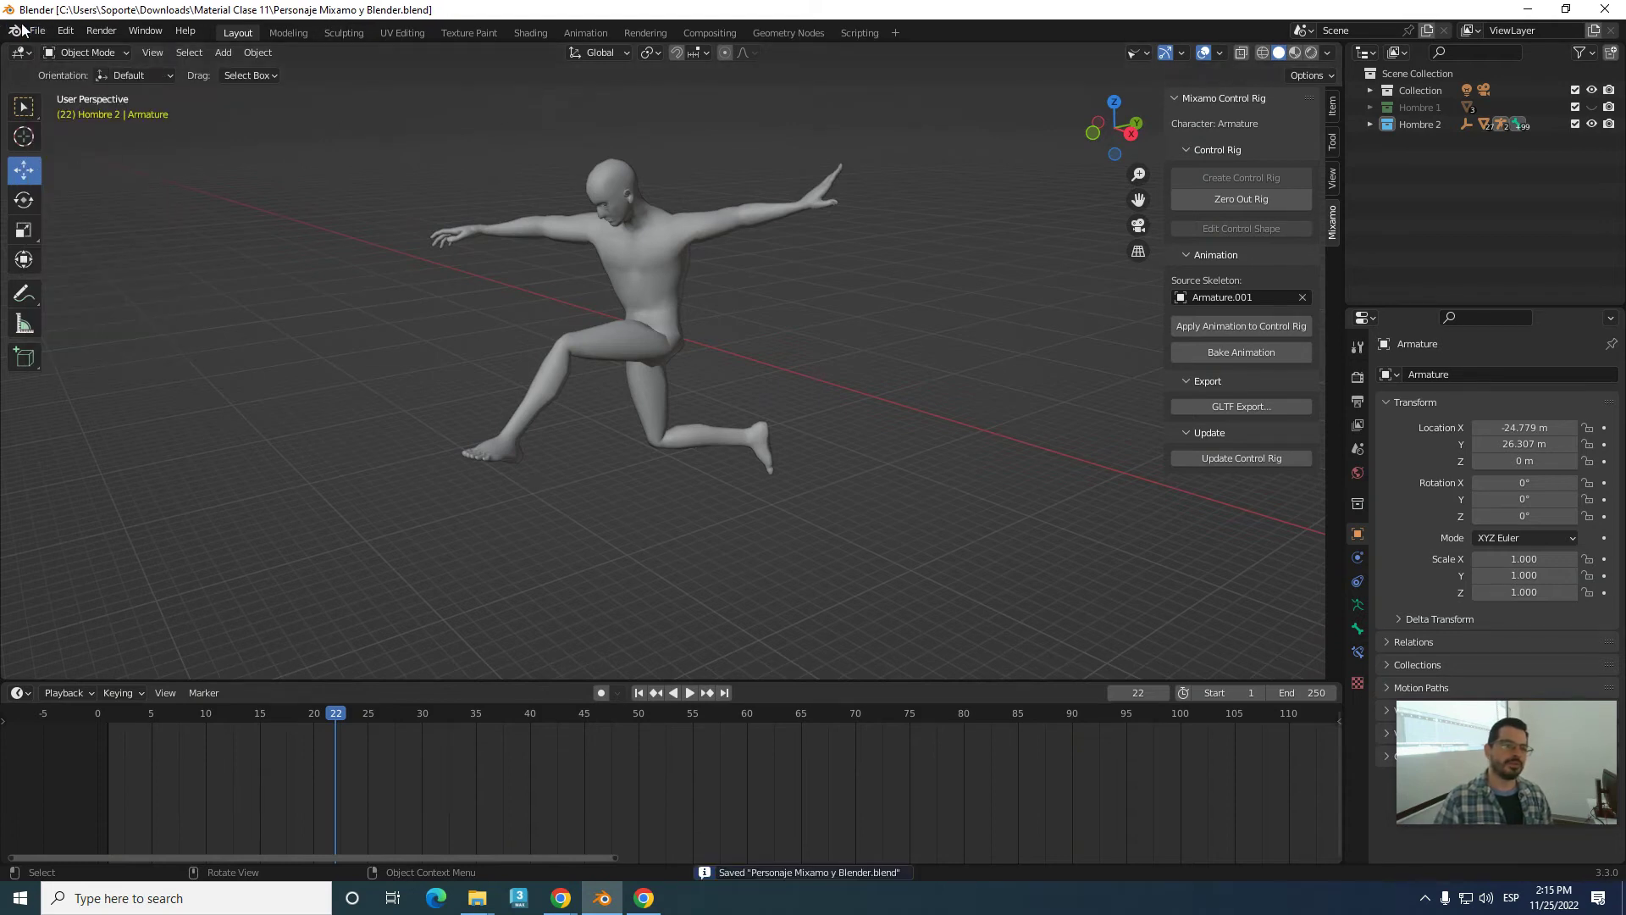
{"action": "left_click", "coordinate": [37, 39]}
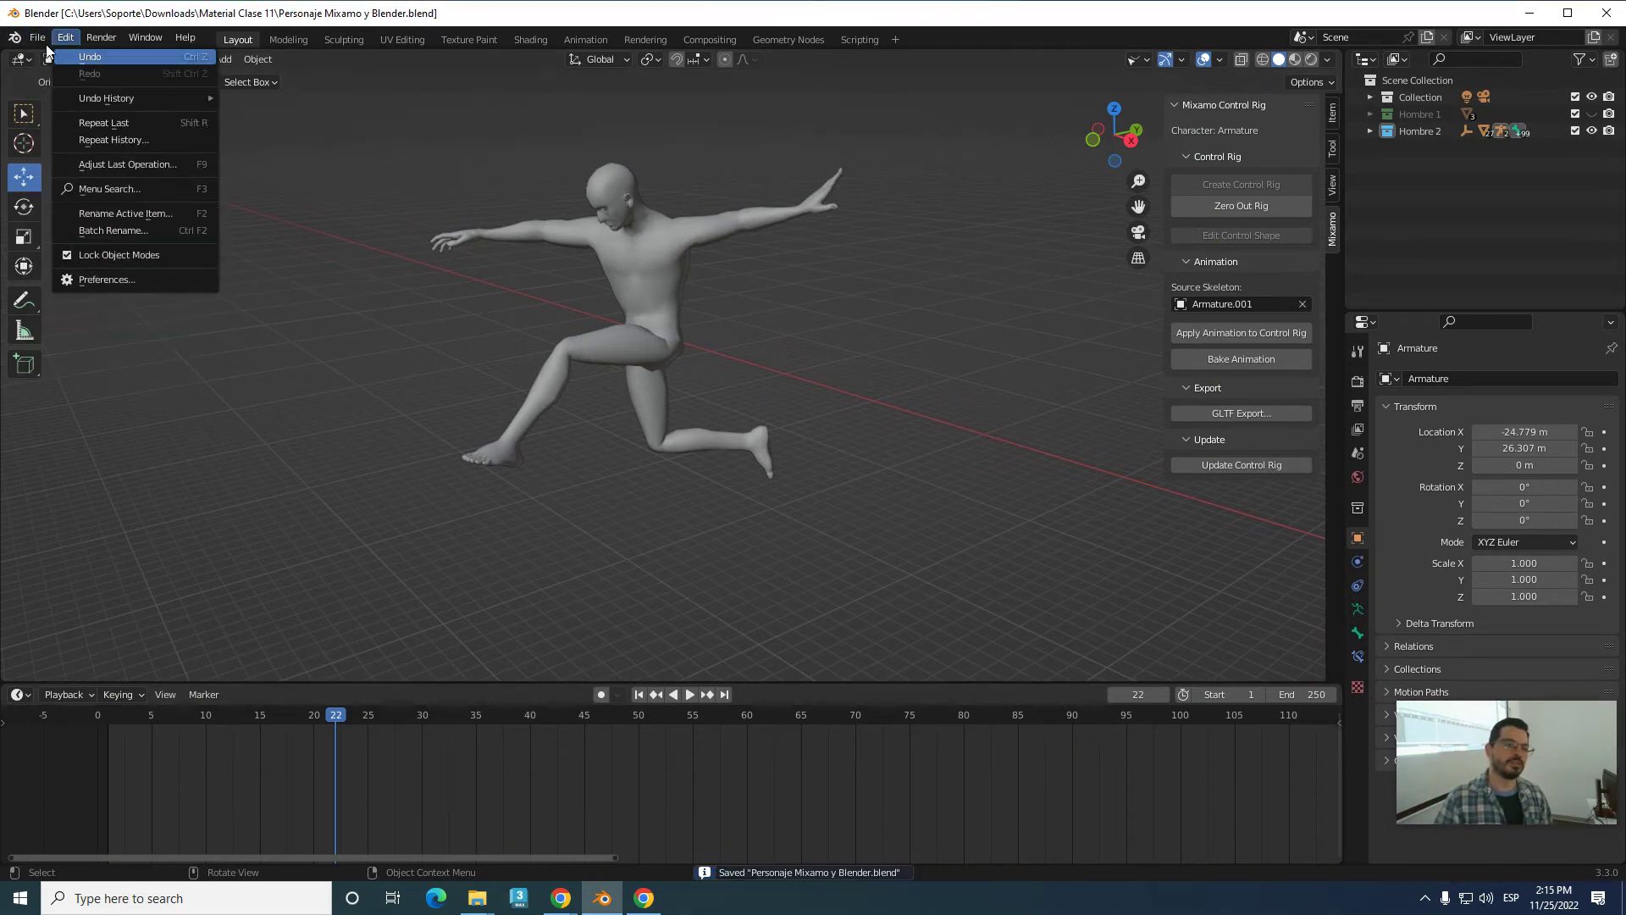
{"action": "left_click", "coordinate": [47, 48]}
{"action": "mouse_move", "coordinate": [64, 30]}
{"action": "left_click", "coordinate": [39, 37]}
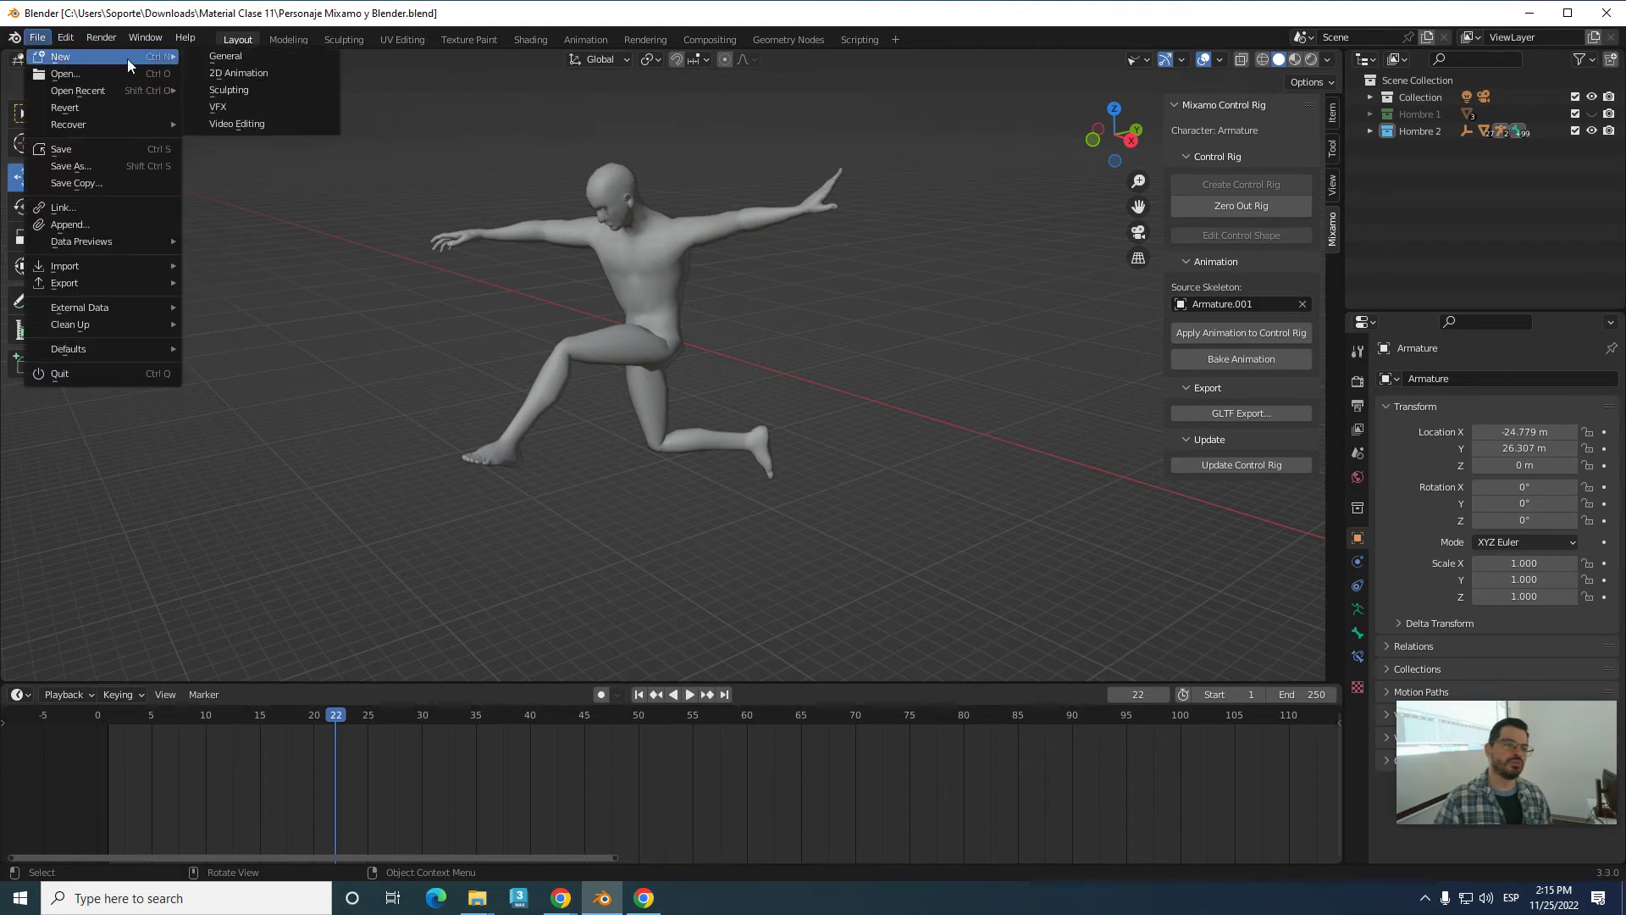
{"action": "left_click", "coordinate": [227, 57]}
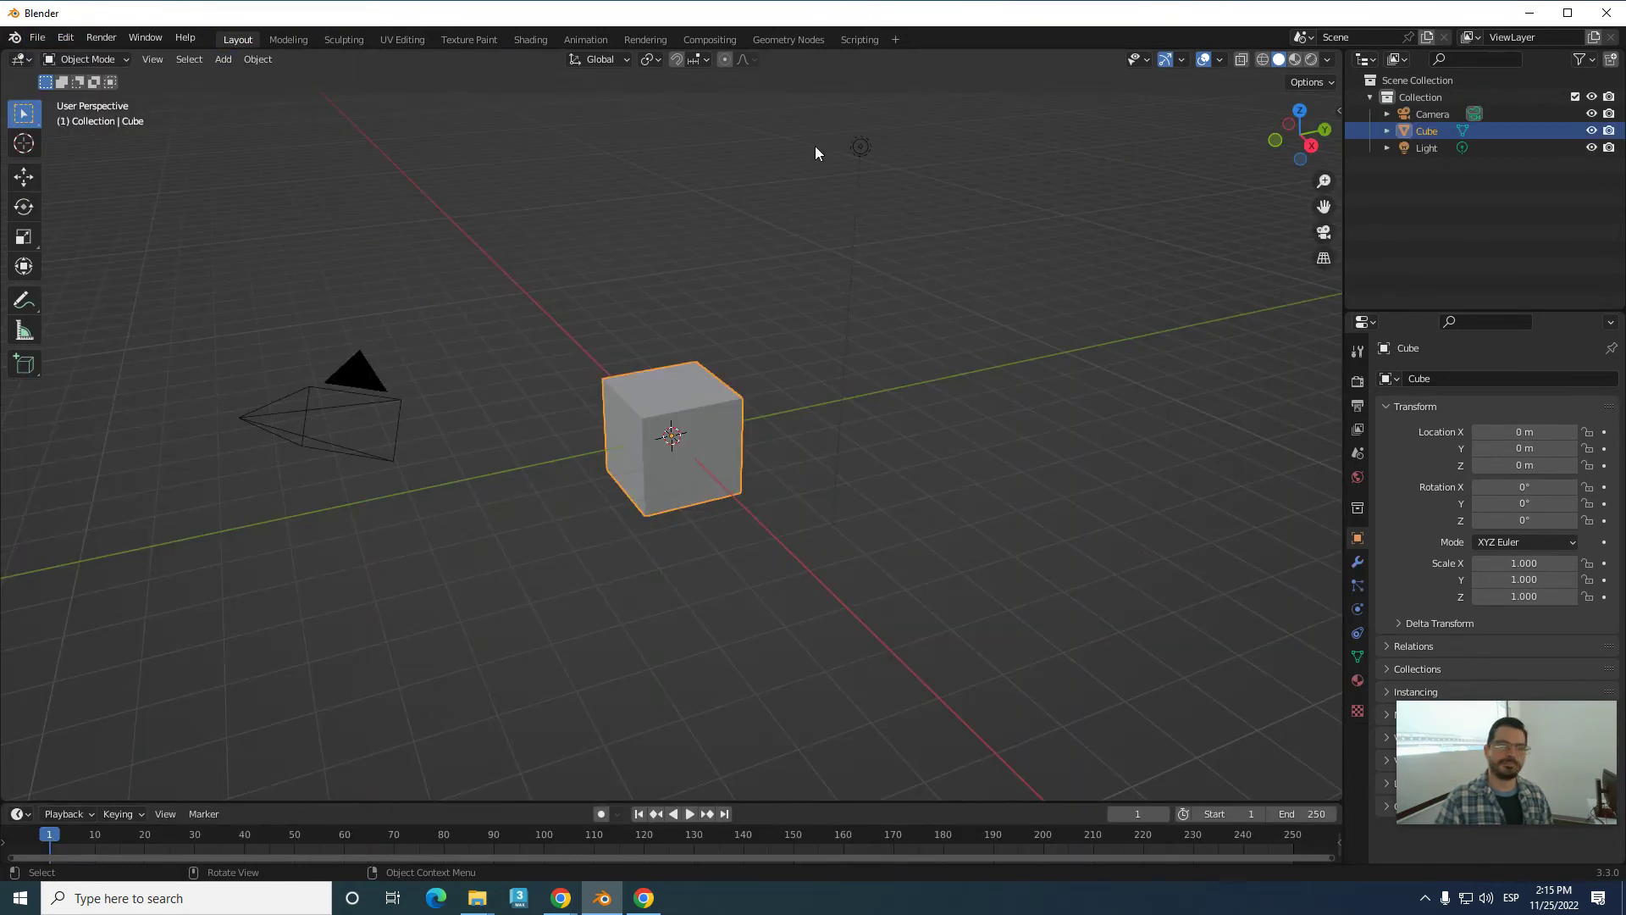
- Maximize Blender and delete the default cube, leaving only the camera and light
{"action": "left_click", "coordinate": [1567, 12]}
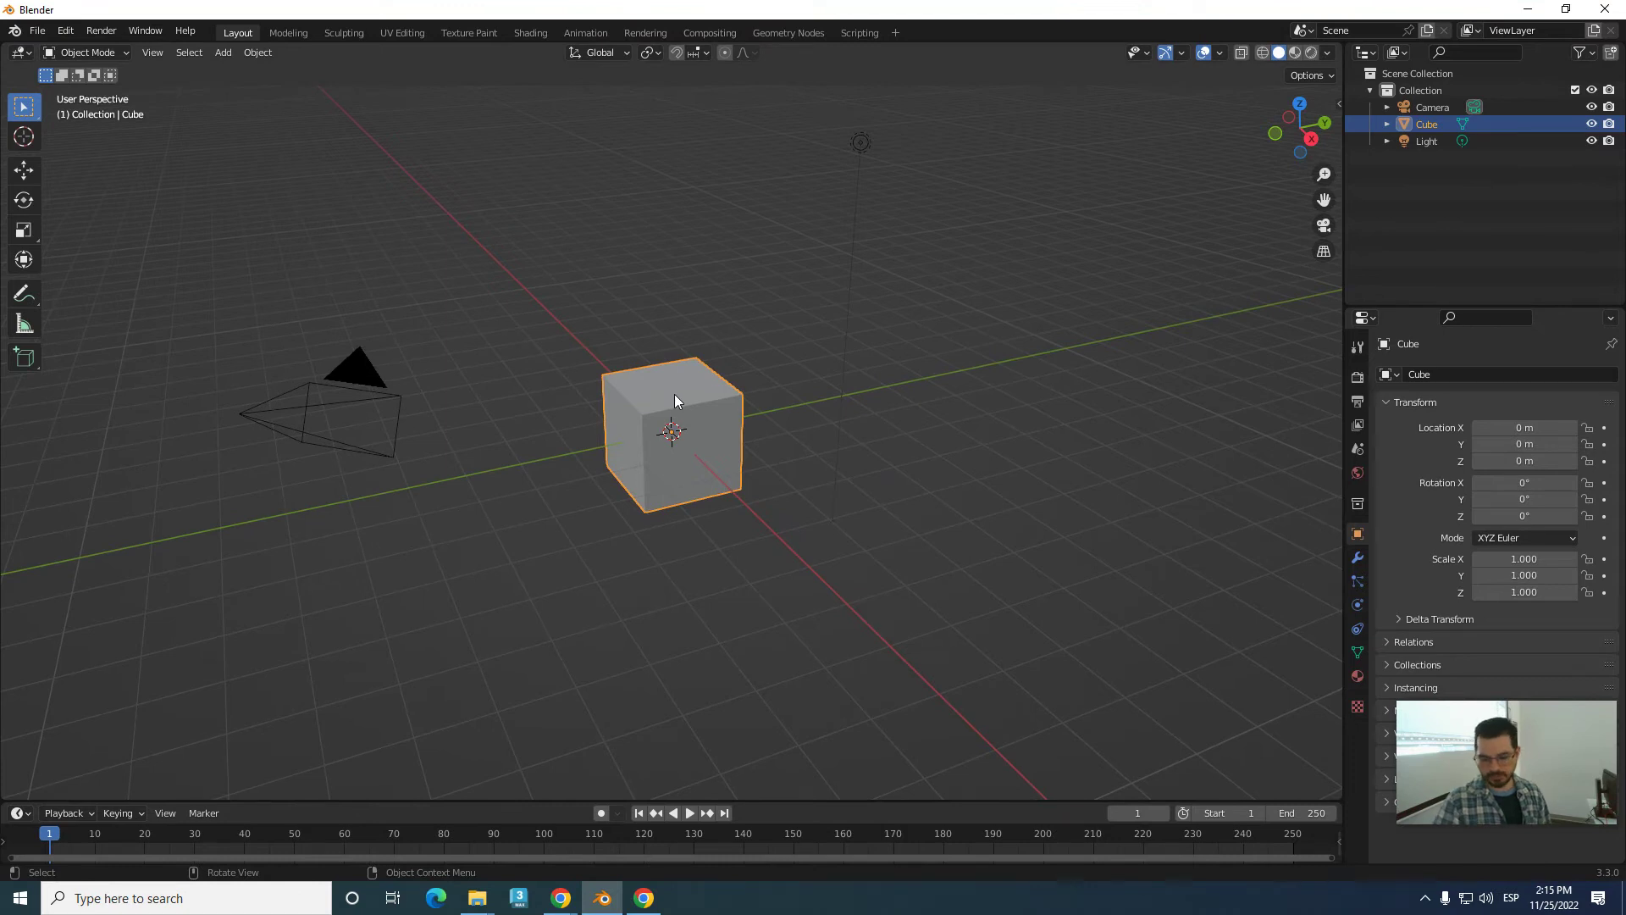
{"action": "key", "text": "Delete"}
{"action": "scroll", "coordinate": [687, 449], "scroll_direction": "down", "scroll_amount": 2}
{"action": "scroll", "coordinate": [685, 445], "scroll_direction": "down", "scroll_amount": 3}
{"action": "mouse_move", "coordinate": [684, 444]}
{"action": "middle_mouse_down"}
{"action": "mouse_move", "coordinate": [754, 391]}
{"action": "mouse_move", "coordinate": [672, 424]}
{"action": "mouse_move", "coordinate": [700, 414]}
{"action": "middle_mouse_up"}
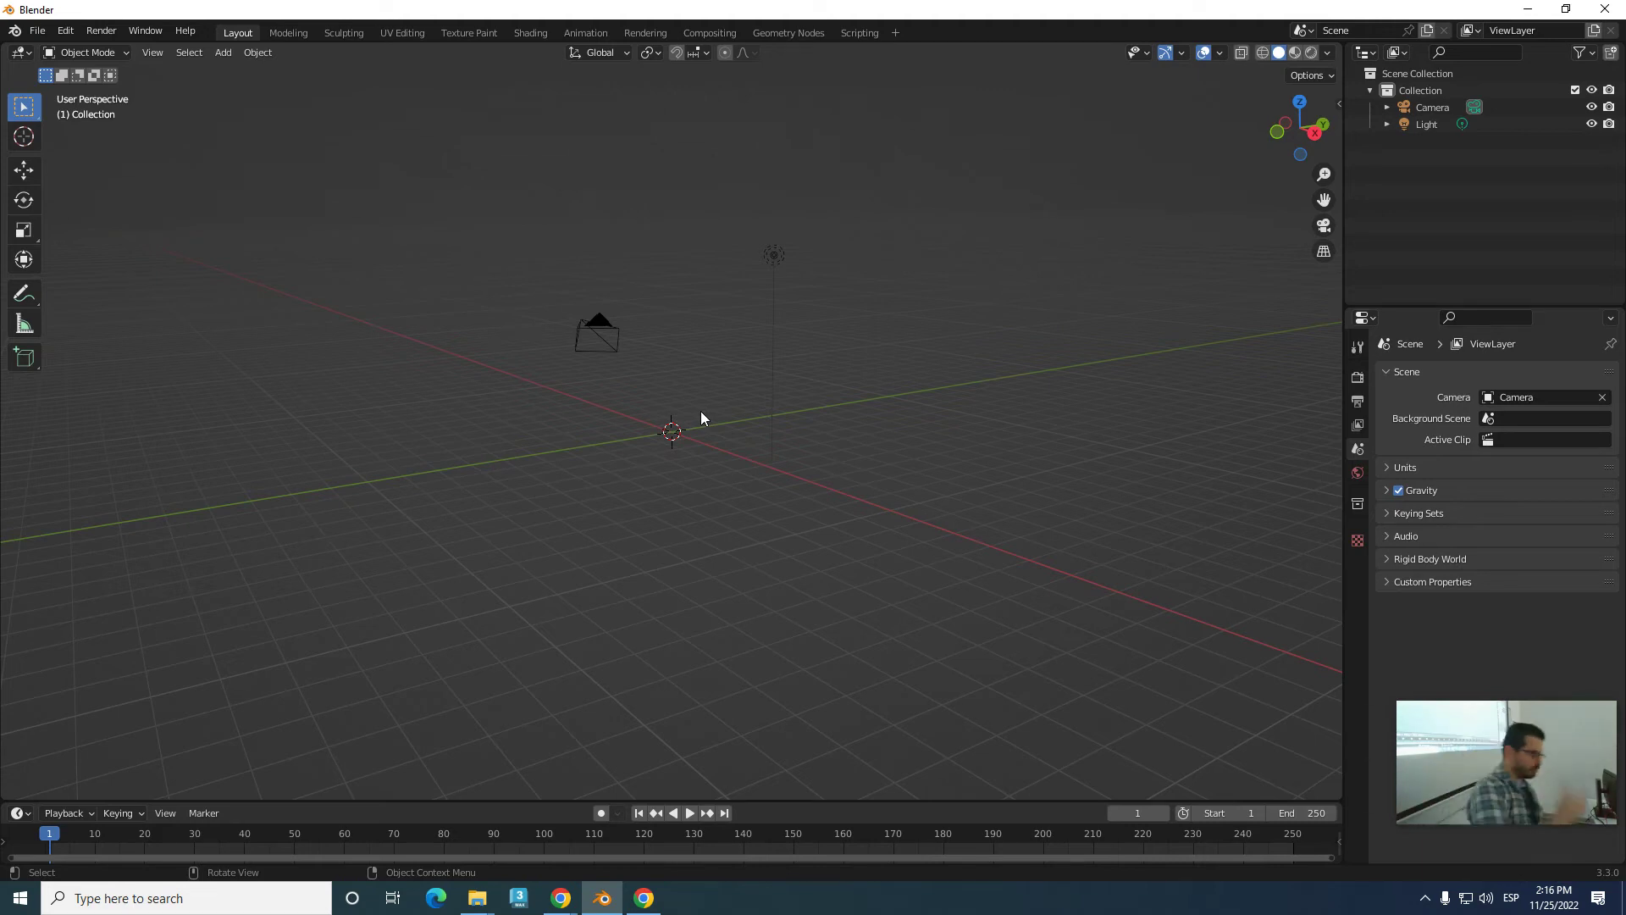
{"action": "mouse_move", "coordinate": [983, 418]}
{"action": "middle_mouse_down"}
{"action": "mouse_move", "coordinate": [978, 435]}
{"action": "mouse_move", "coordinate": [987, 395]}
{"action": "middle_mouse_up"}
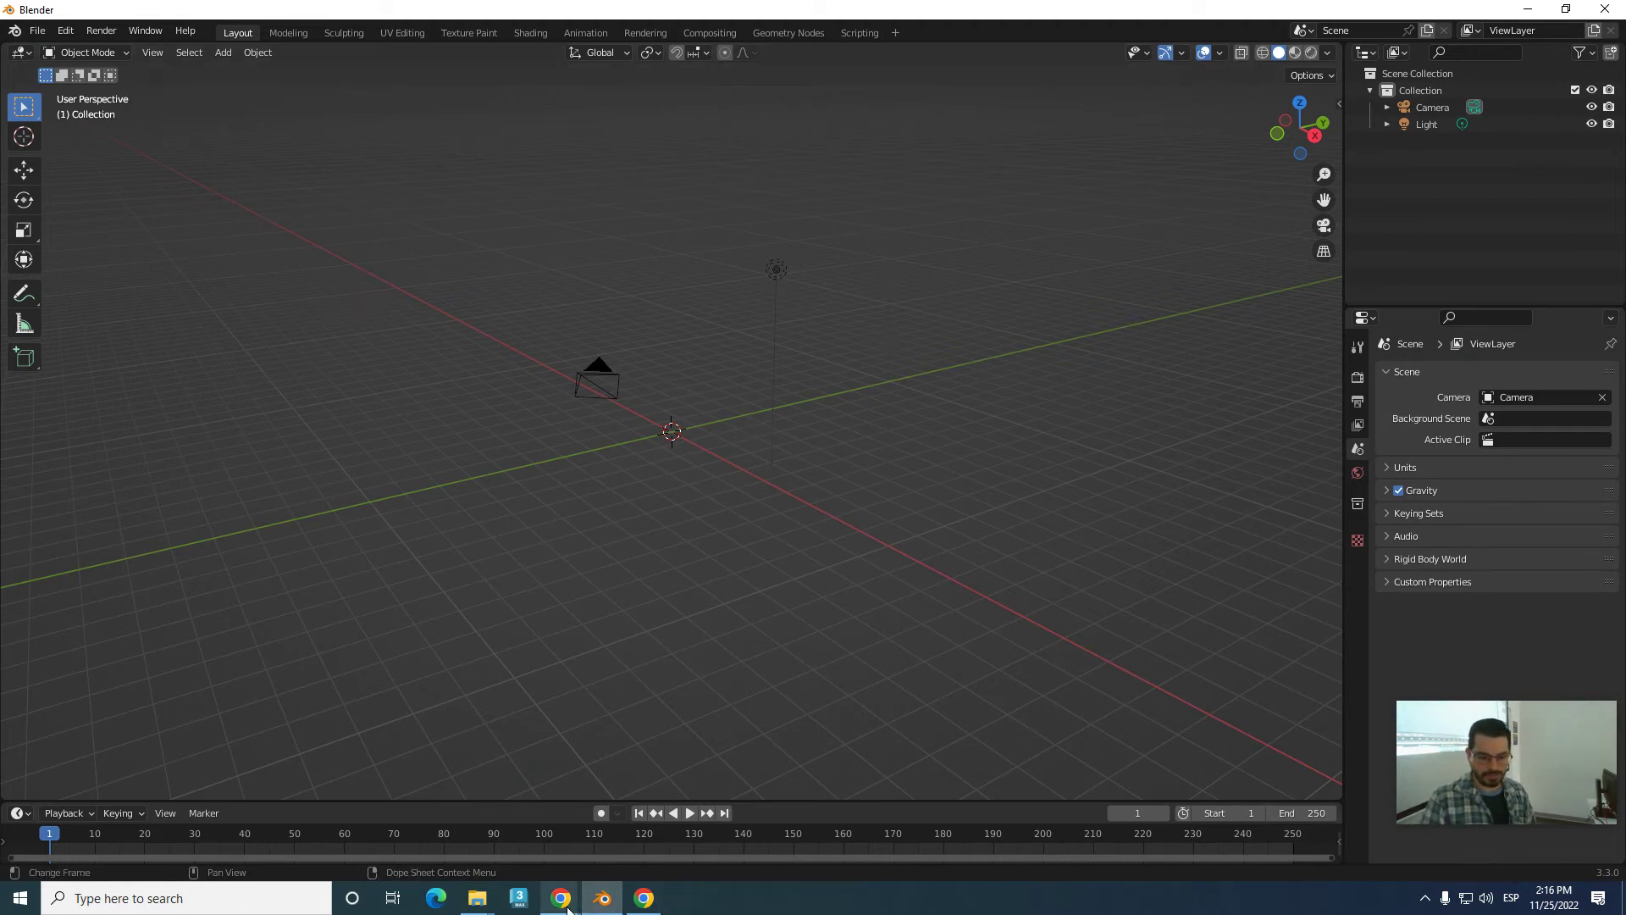
- Minimize Chrome and Blender and review the Gabo and Gabo Dancing files in Explorer
{"action": "left_click", "coordinate": [537, 840]}
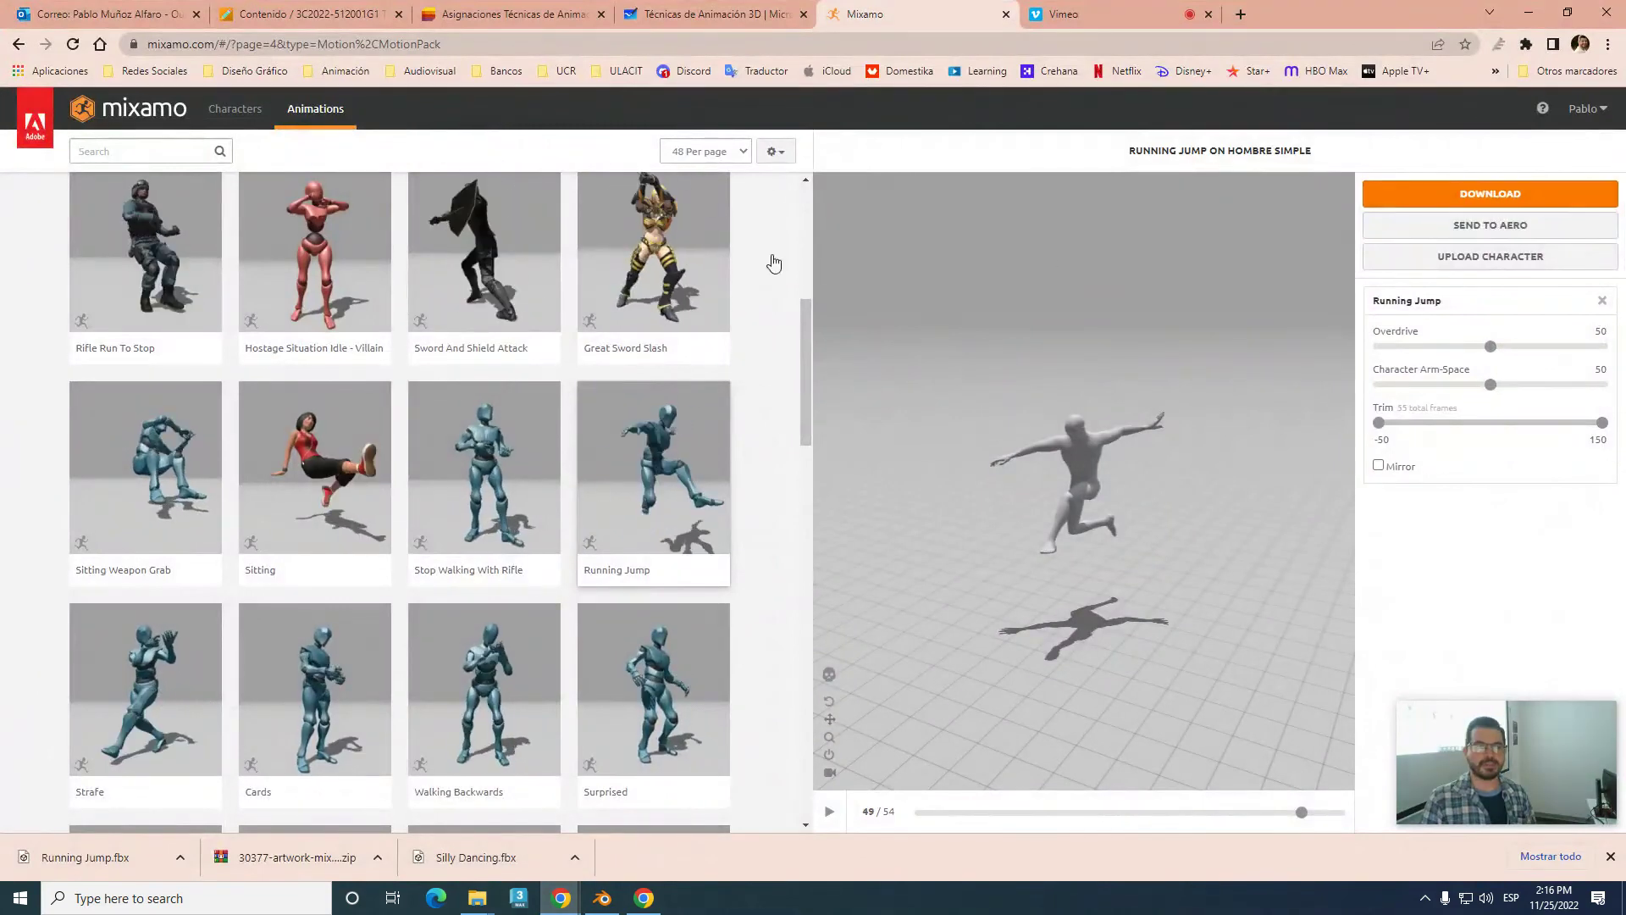
{"action": "left_click", "coordinate": [1529, 12]}
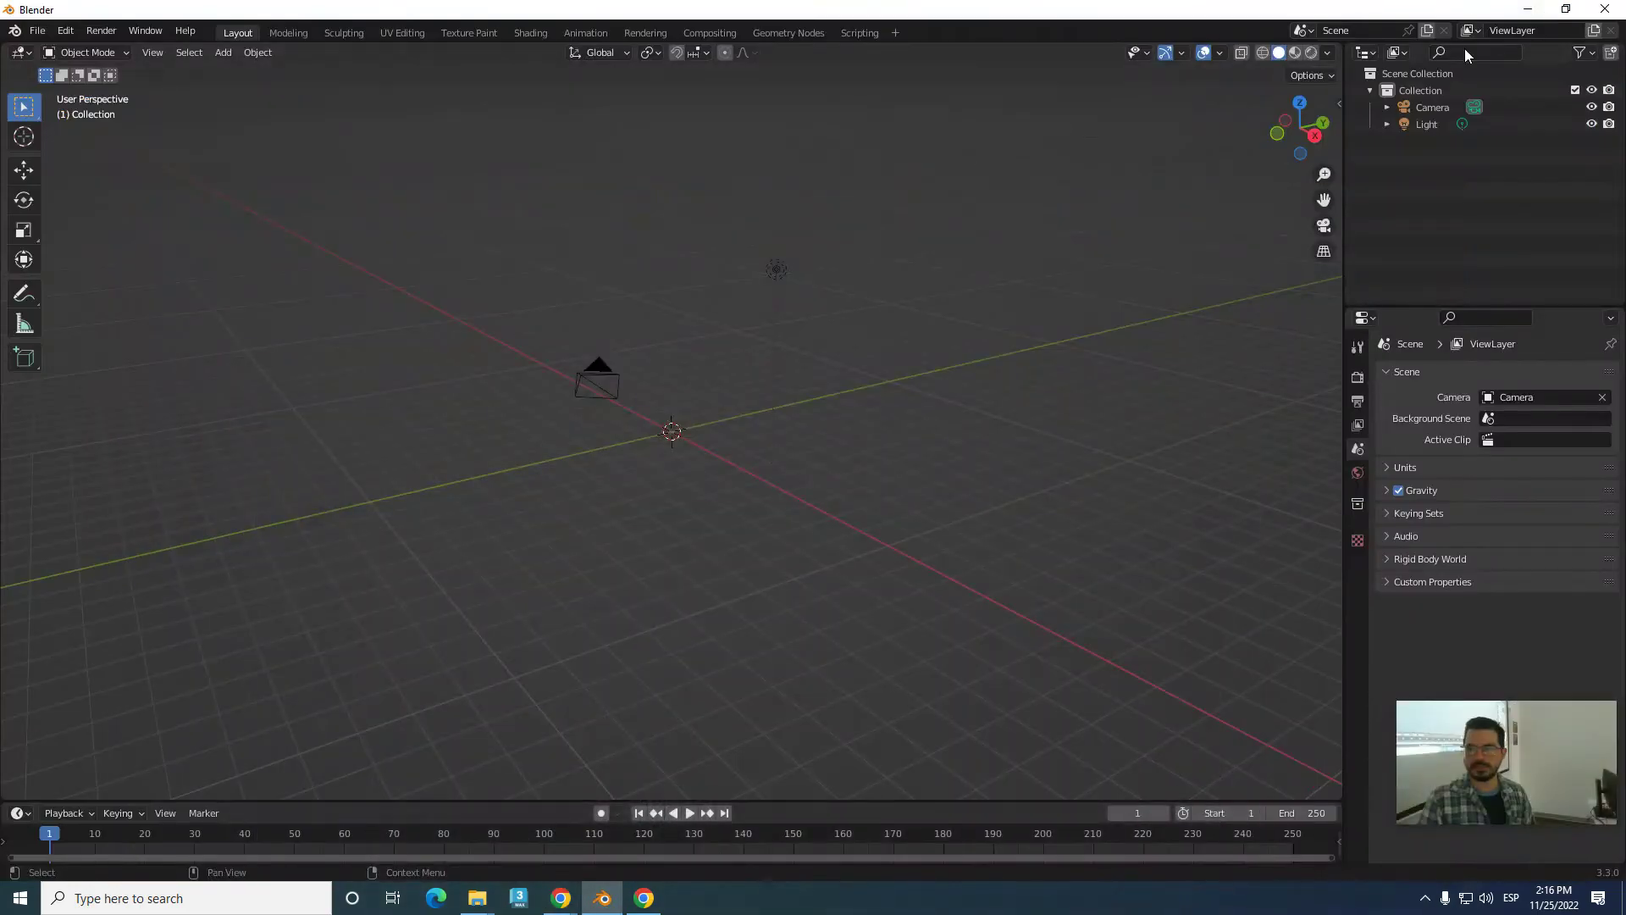
{"action": "left_click", "coordinate": [1529, 7]}
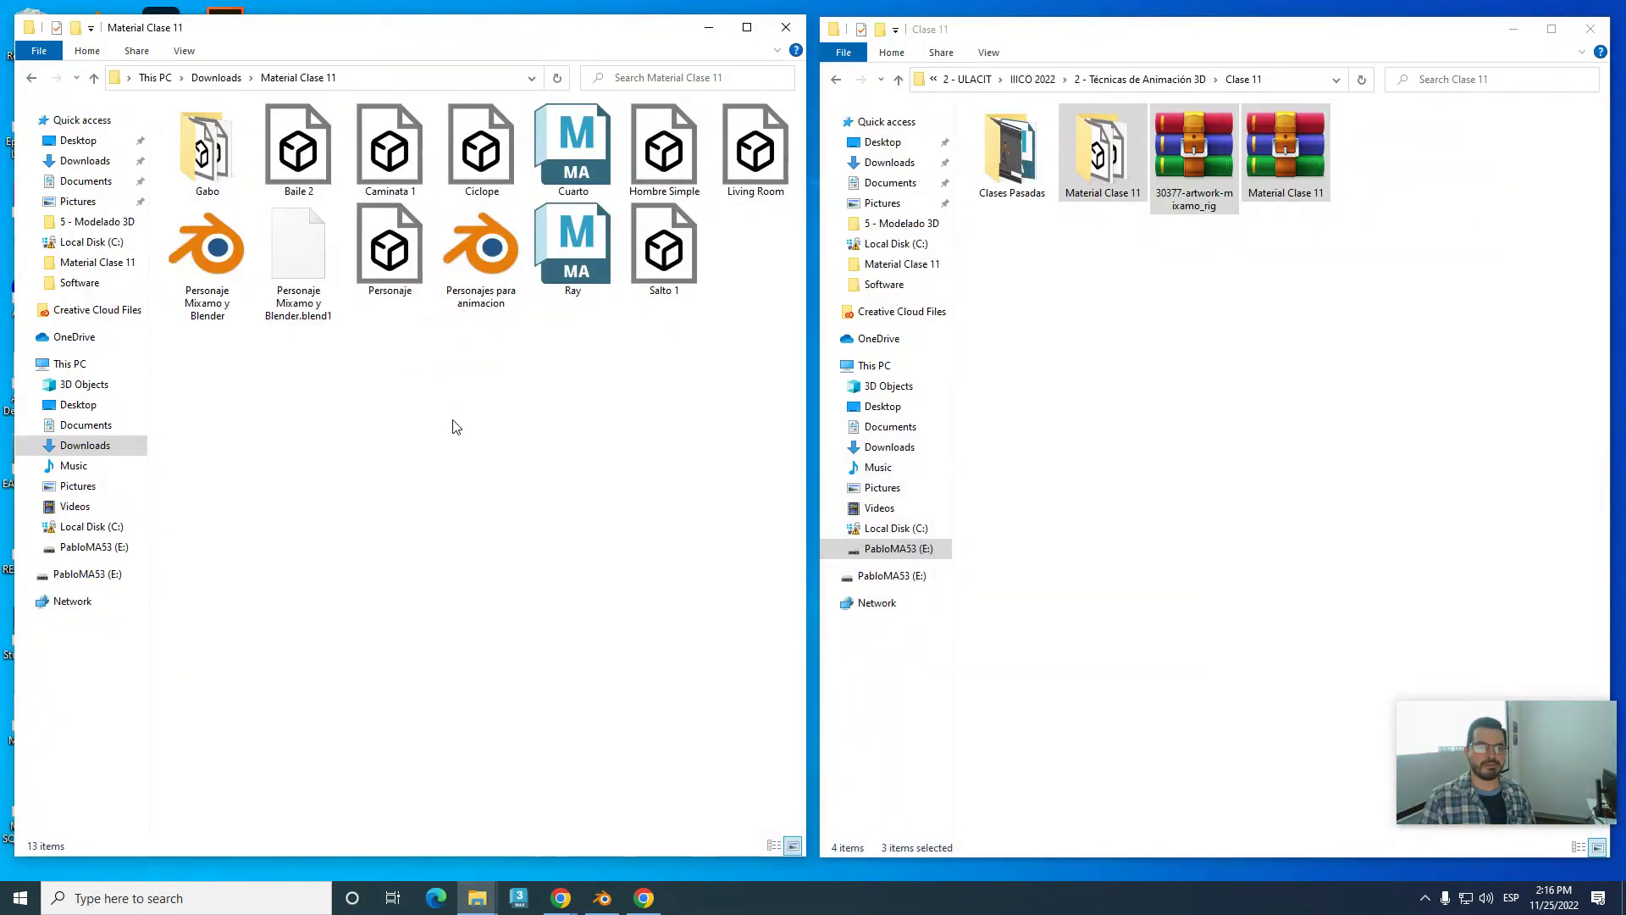
{"action": "double_click", "coordinate": [211, 157]}
{"action": "left_click", "coordinate": [288, 155]}
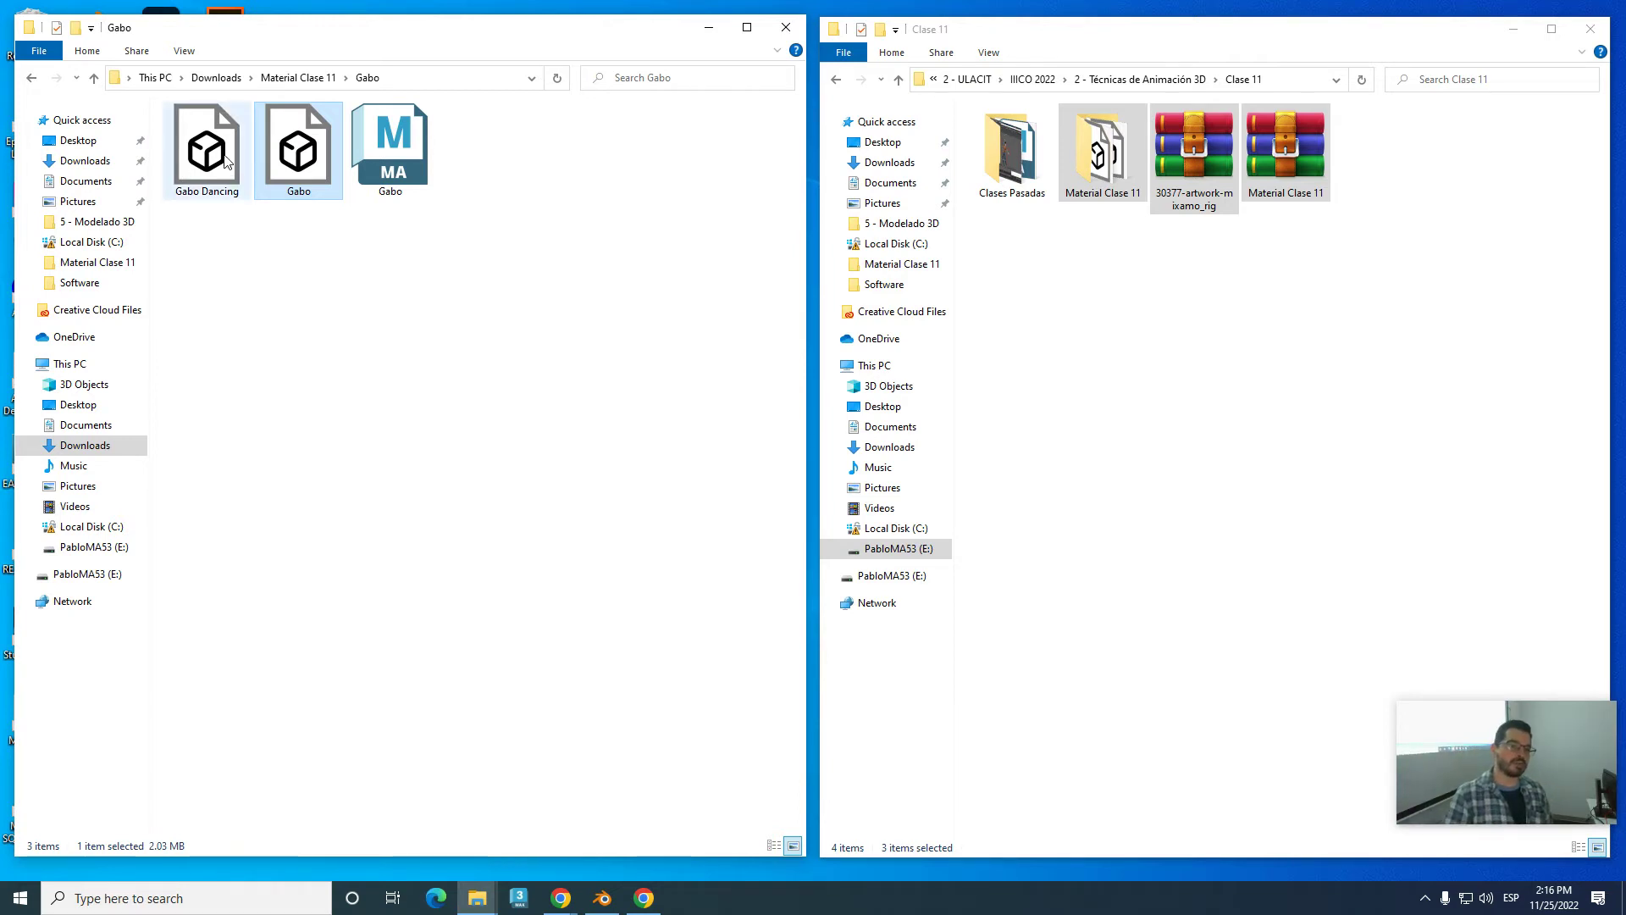
{"action": "left_click", "coordinate": [222, 157]}
{"action": "left_click", "coordinate": [297, 159]}
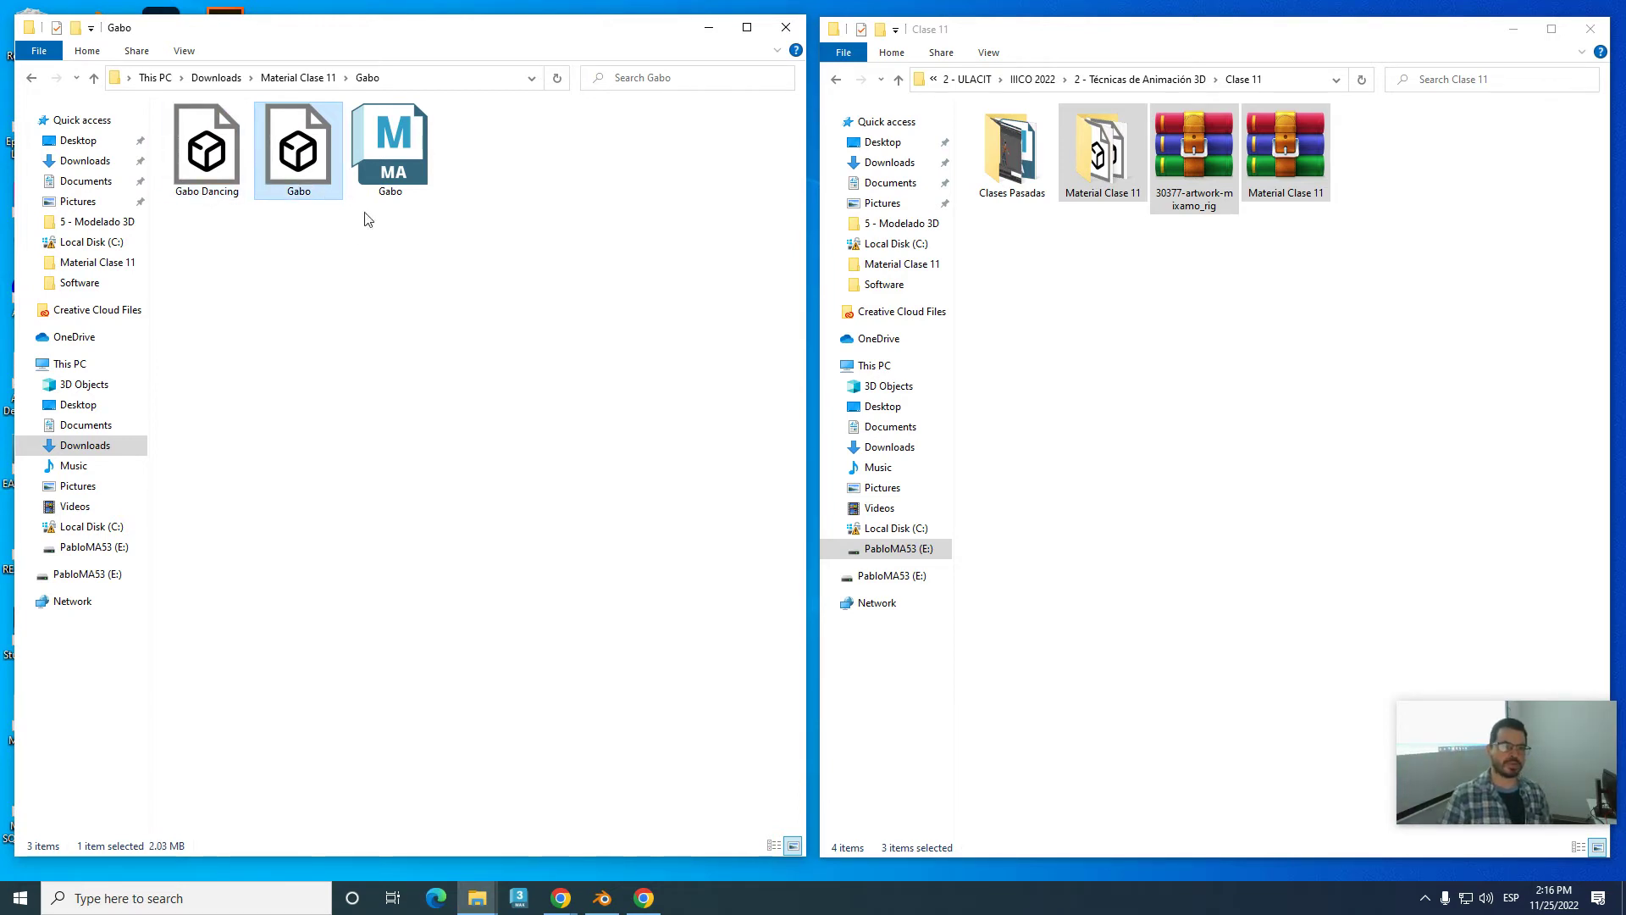
{"action": "left_click", "coordinate": [364, 313]}
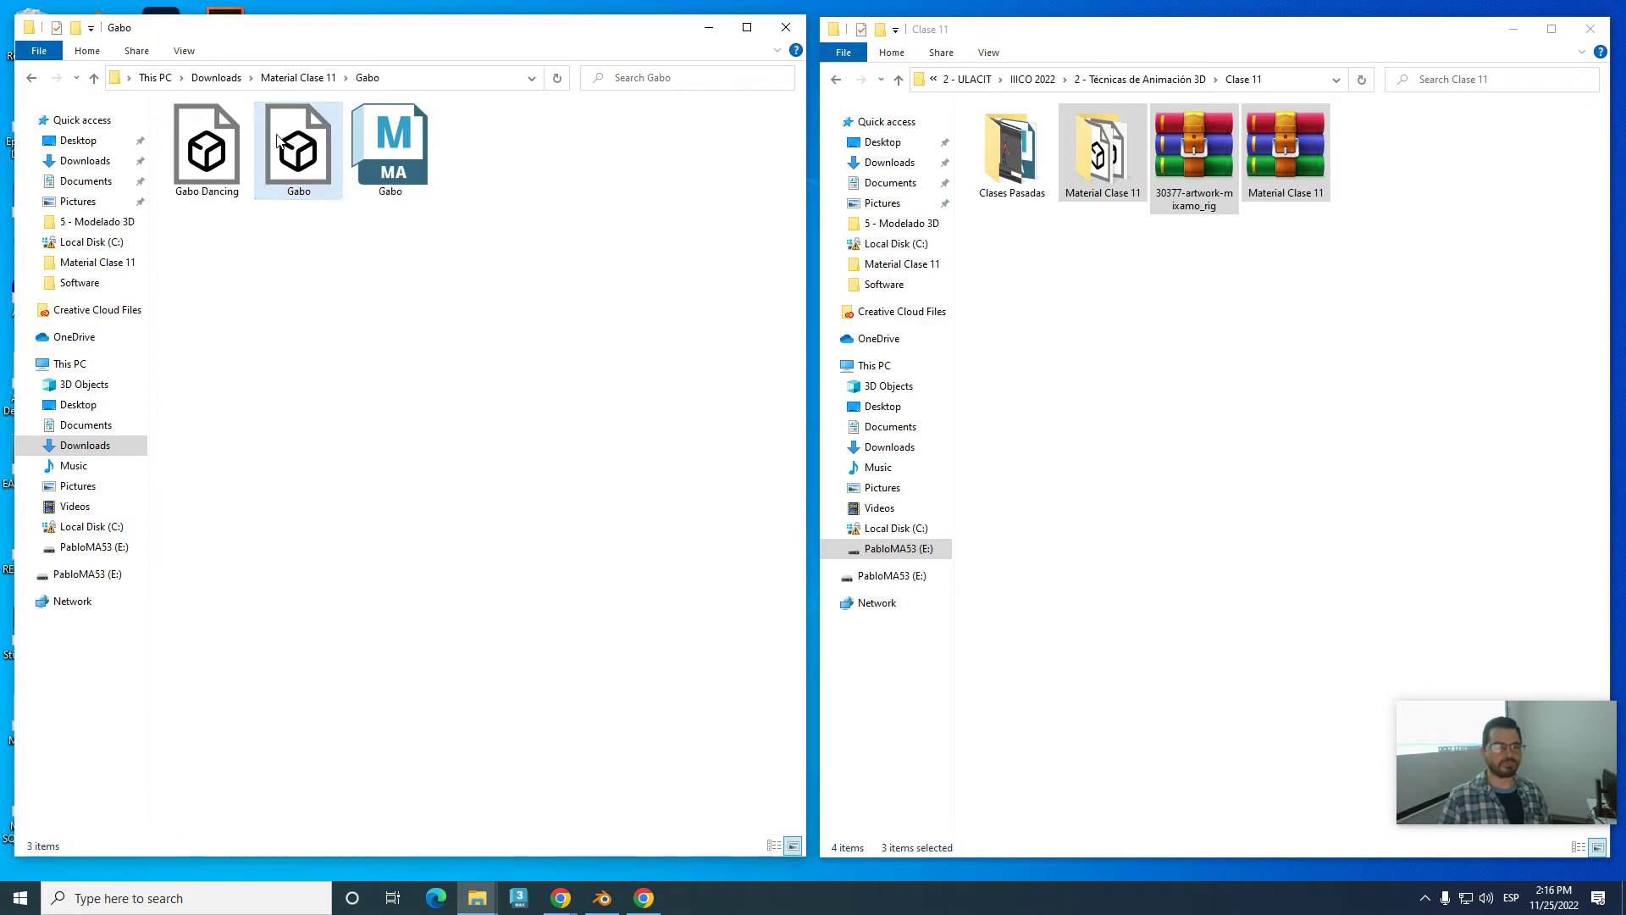
- Reopen Material Clase 11 > Gabo, then bring Blender and Mixamo back to front
{"action": "left_click", "coordinate": [286, 79]}
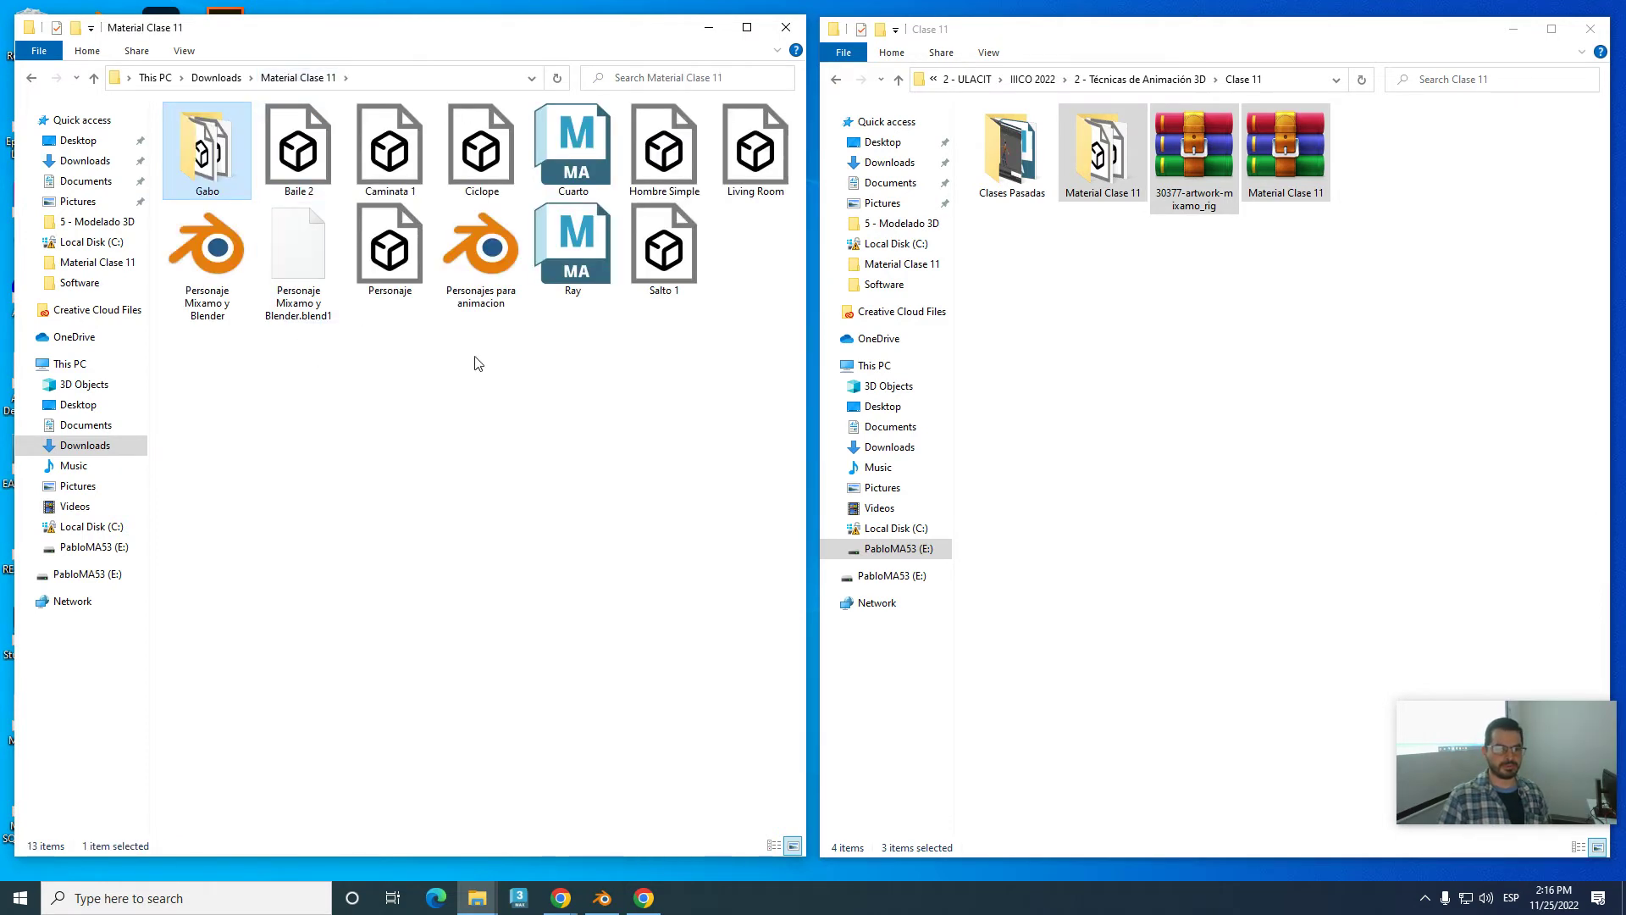
{"action": "double_click", "coordinate": [227, 174]}
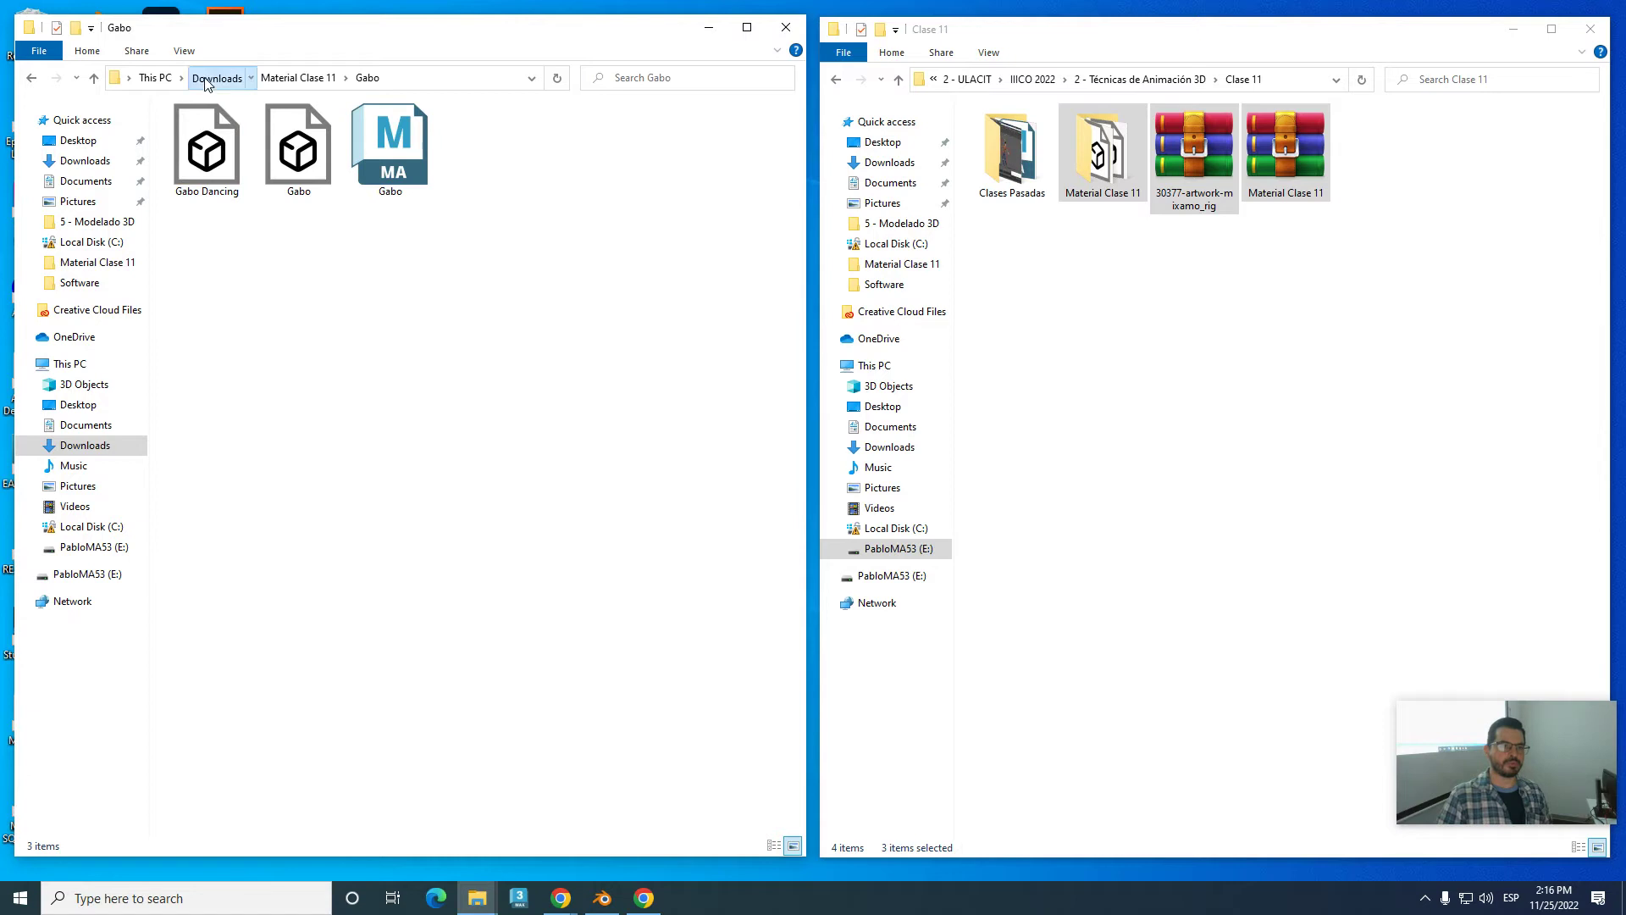
{"action": "left_click", "coordinate": [216, 78]}
{"action": "double_click", "coordinate": [480, 157]}
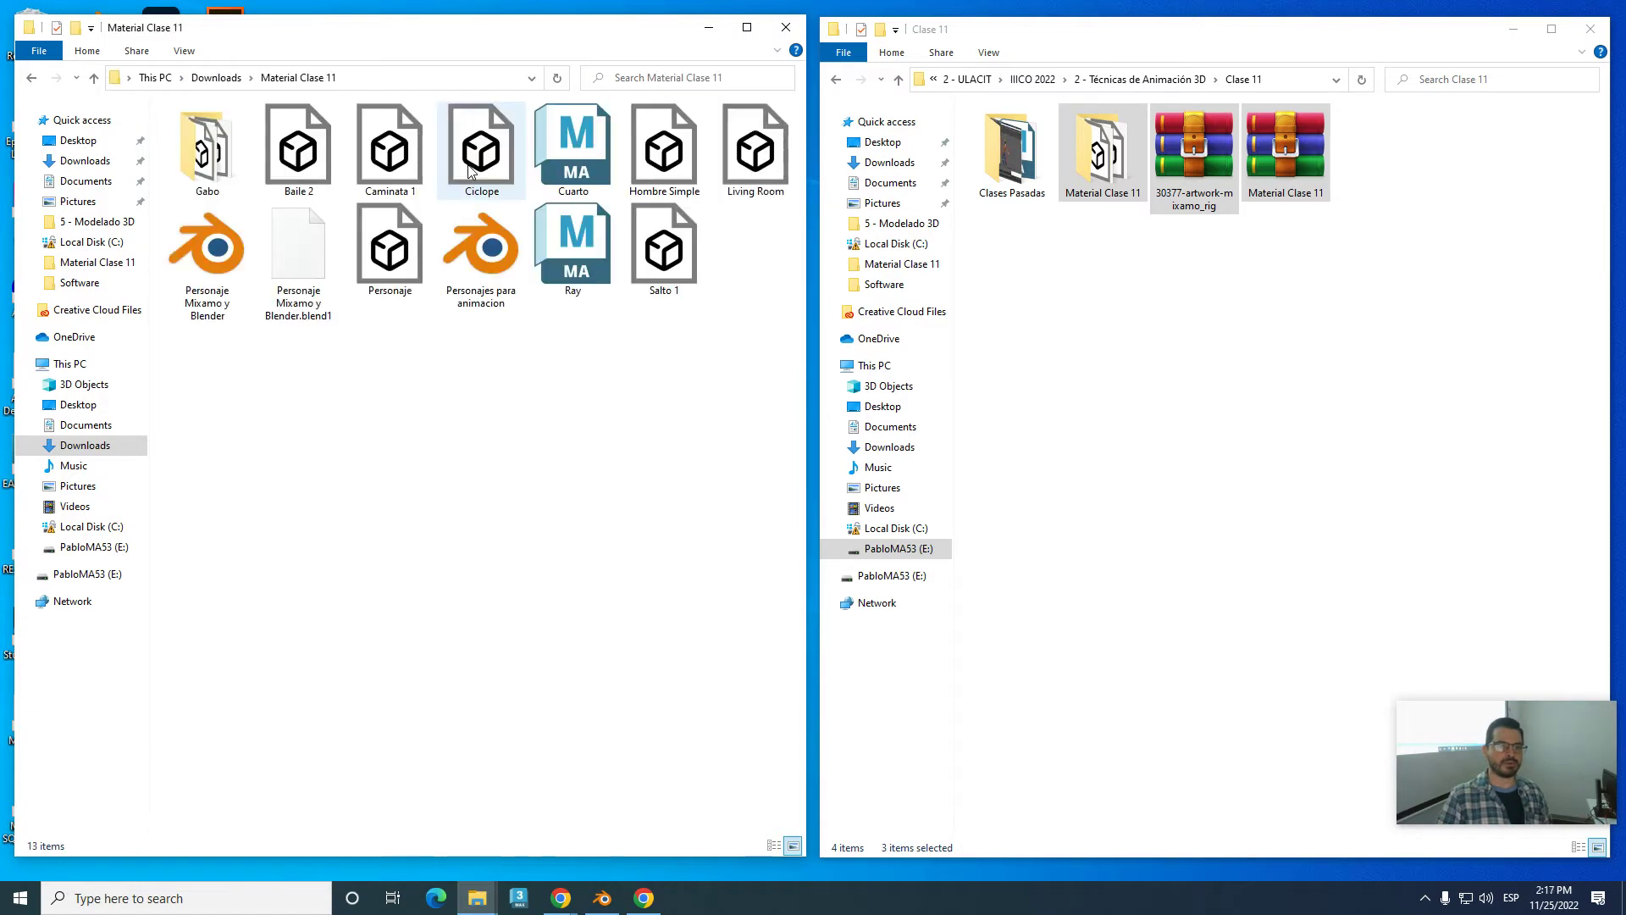
{"action": "double_click", "coordinate": [233, 172]}
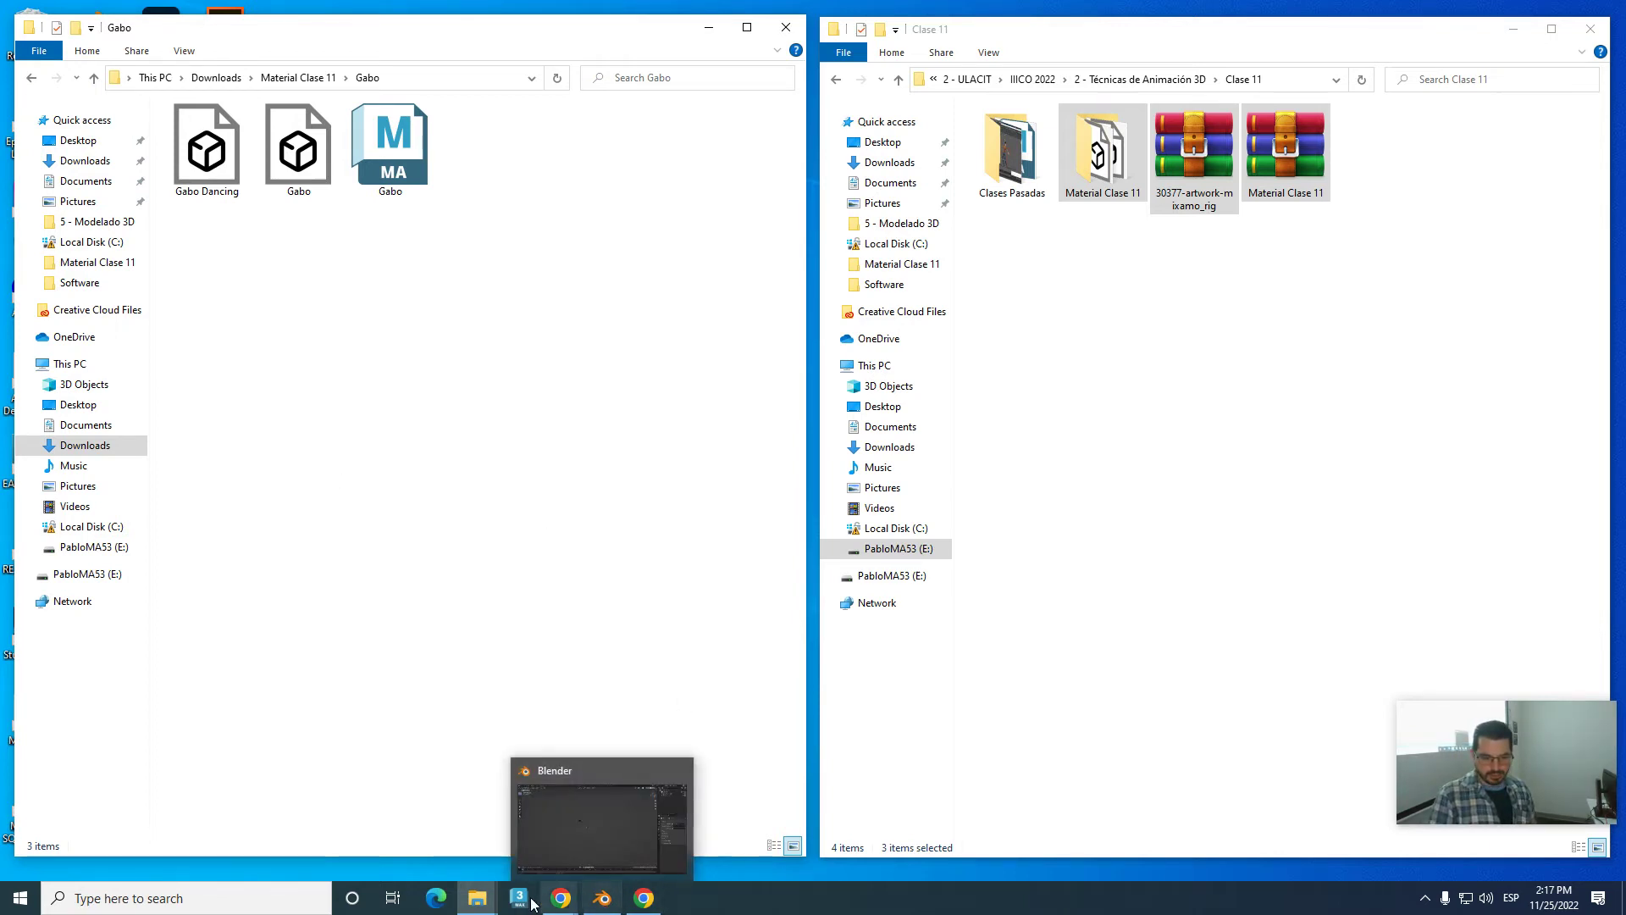
{"action": "left_click", "coordinate": [602, 898]}
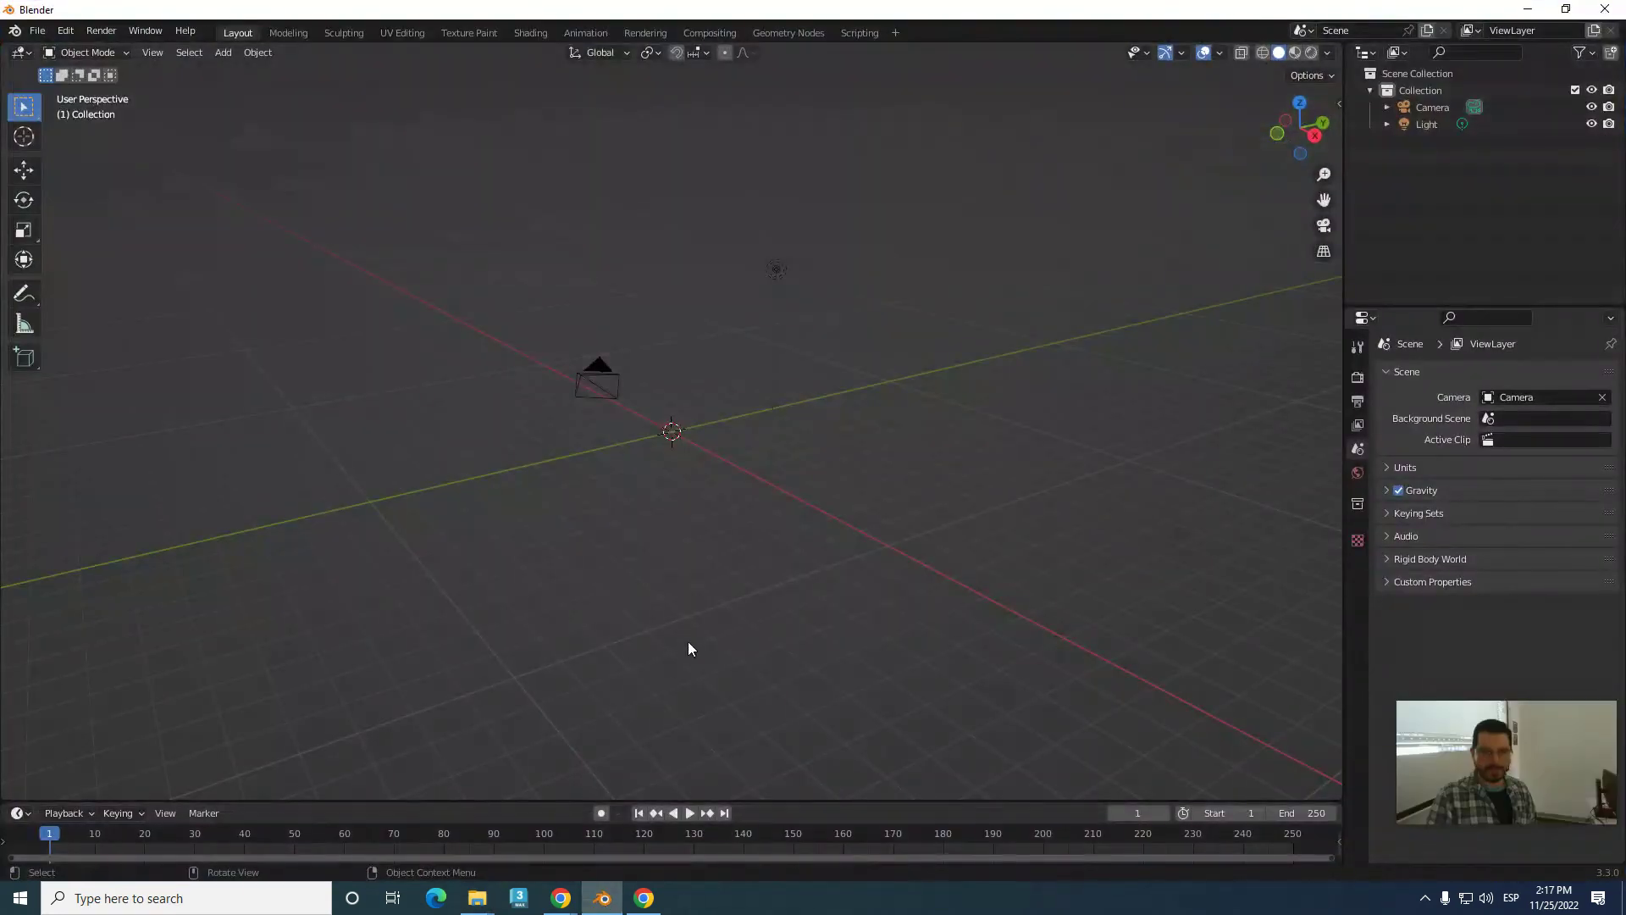
{"action": "mouse_move", "coordinate": [560, 898]}
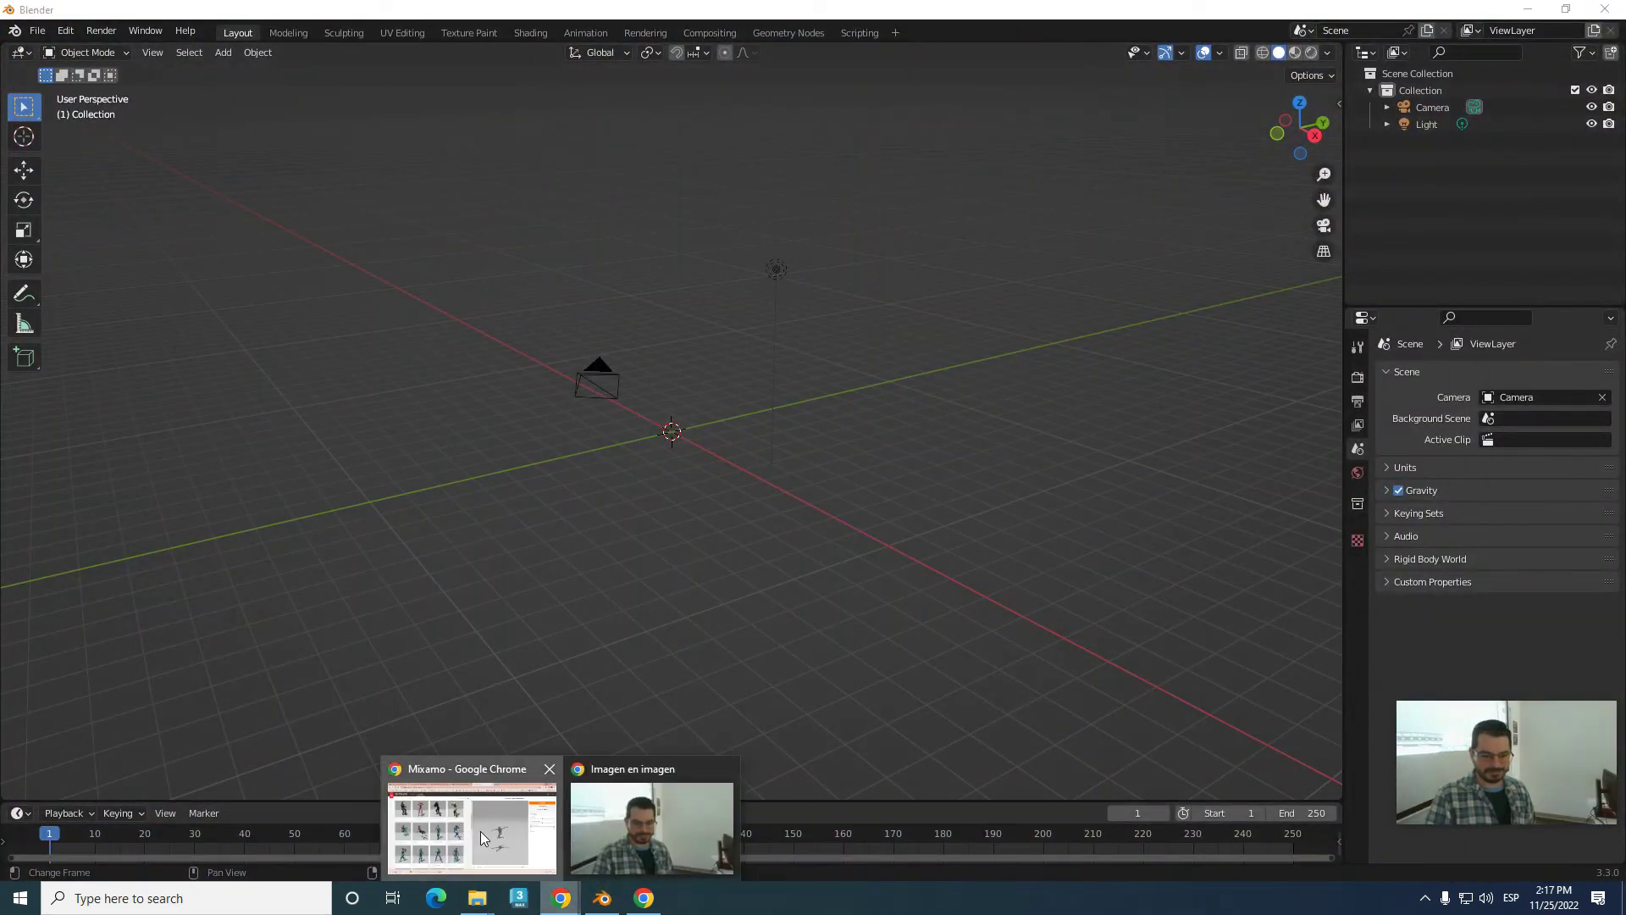
{"action": "left_click", "coordinate": [480, 831]}
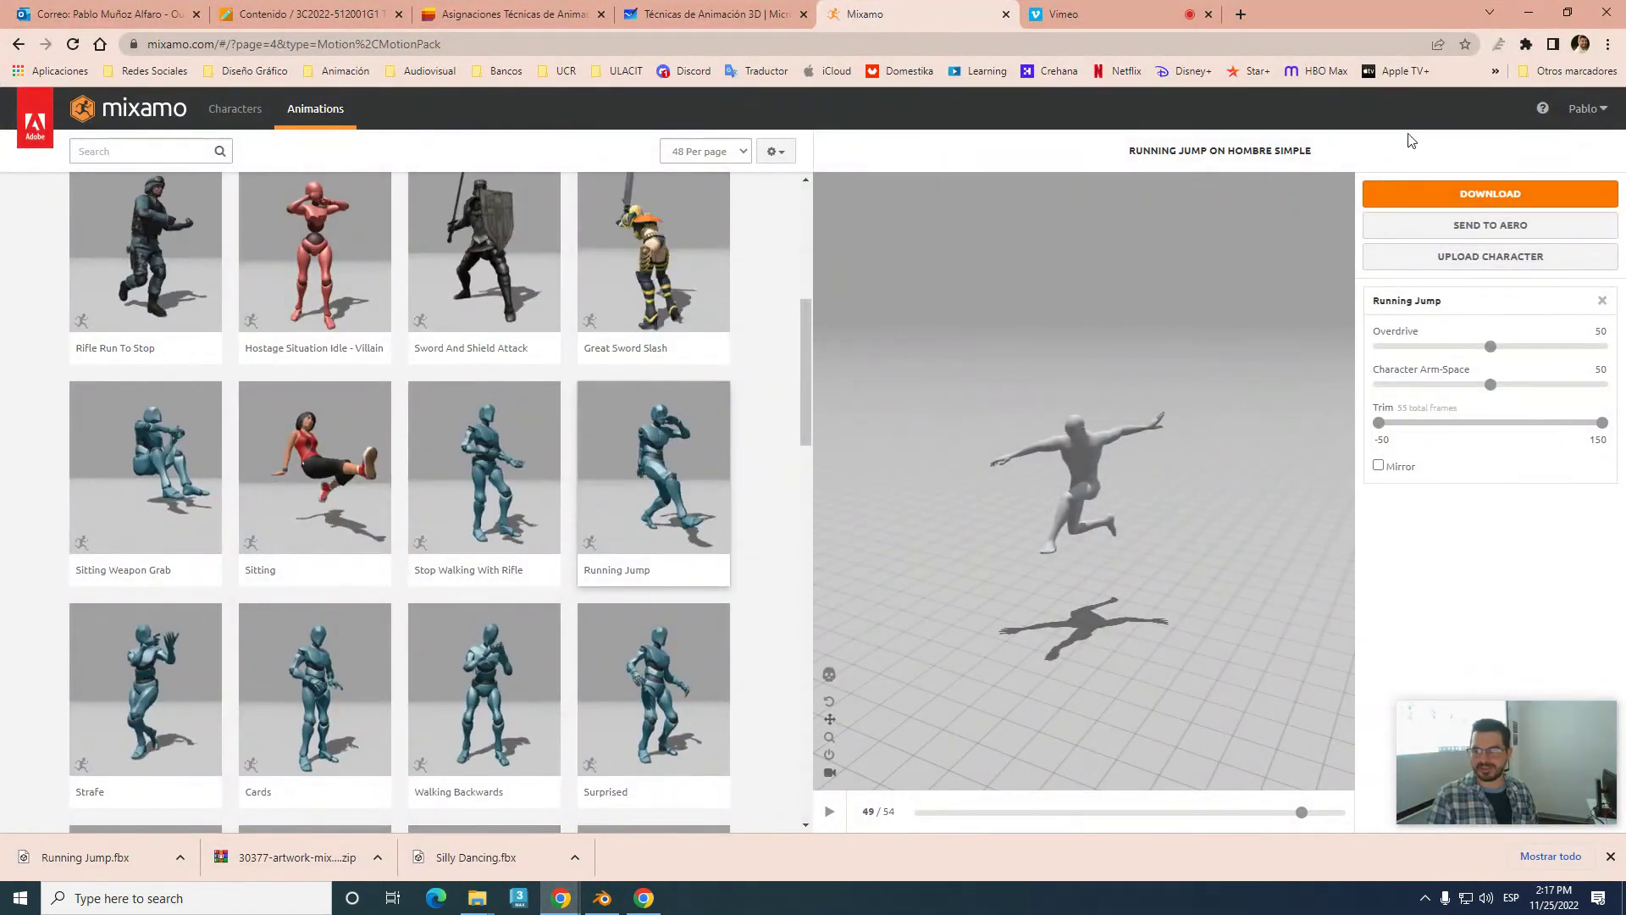
- Upload the Gabo file from the Gabo folder and pass the Orient step
{"action": "left_click", "coordinate": [1471, 258]}
{"action": "left_click", "coordinate": [745, 501]}
{"action": "double_click", "coordinate": [423, 269]}
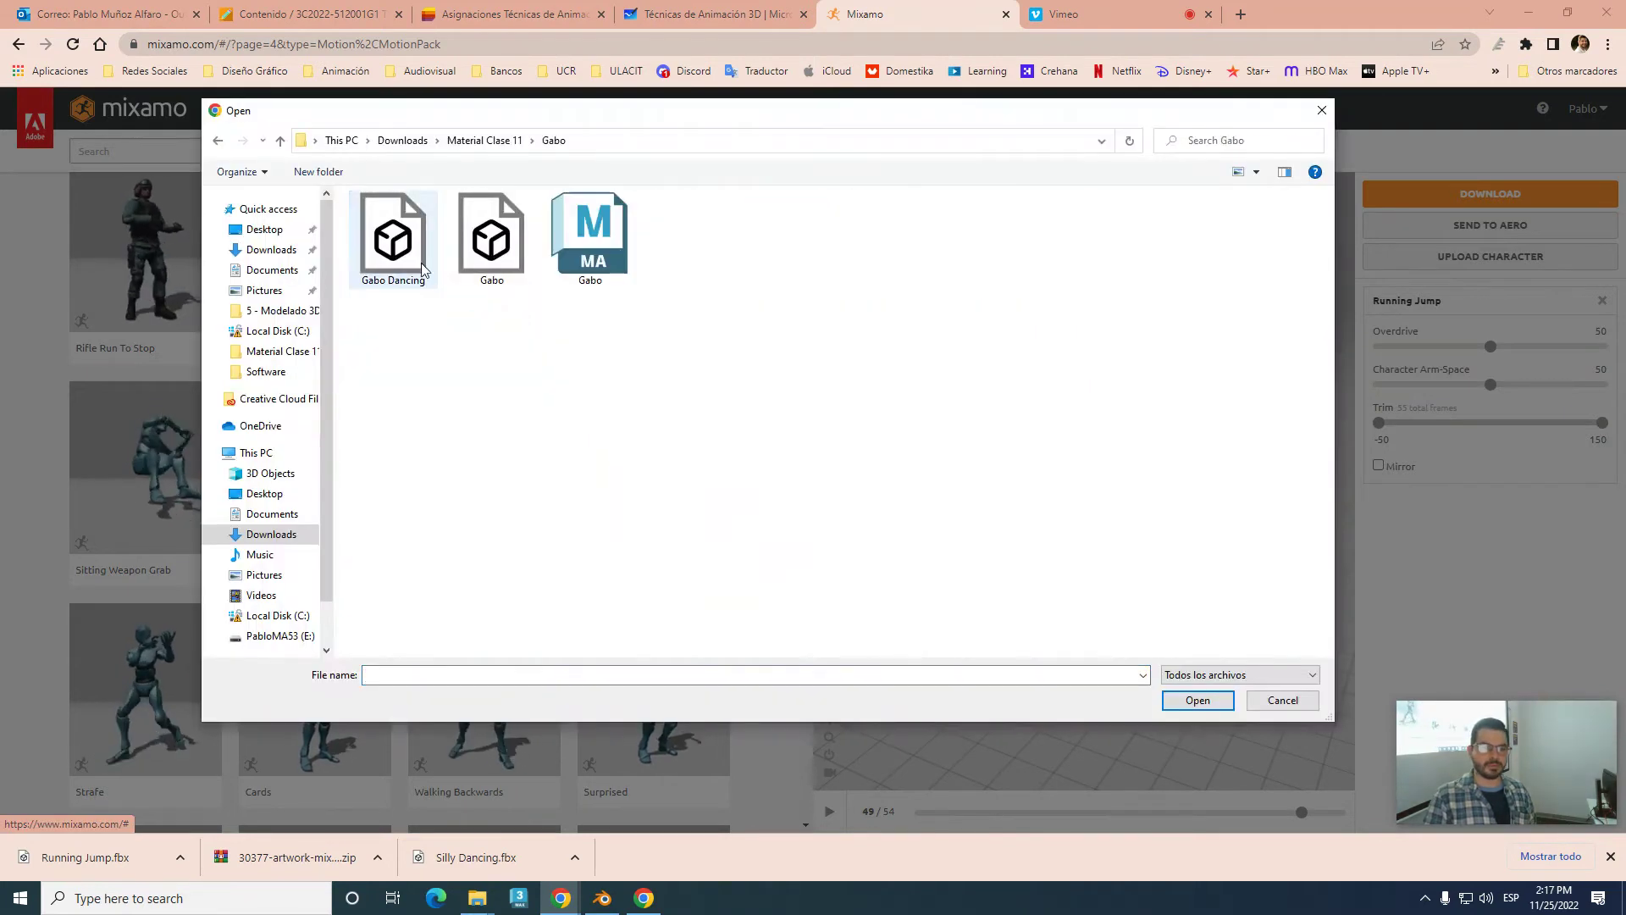
{"action": "left_click", "coordinate": [491, 241]}
{"action": "left_click", "coordinate": [1219, 703]}
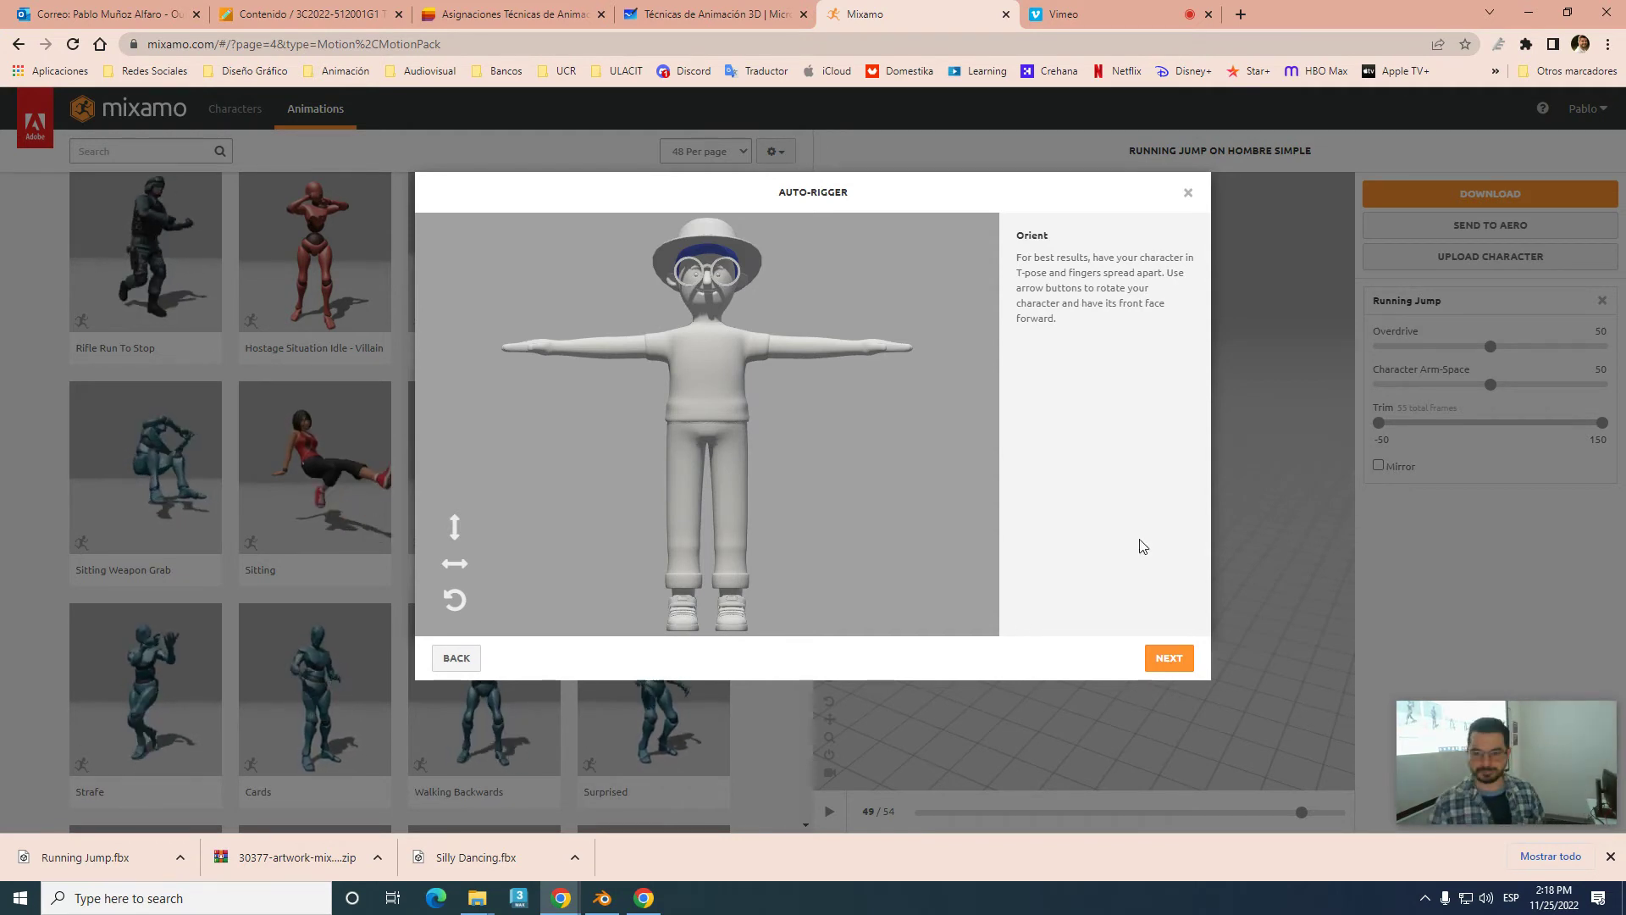
{"action": "left_click", "coordinate": [1171, 660]}
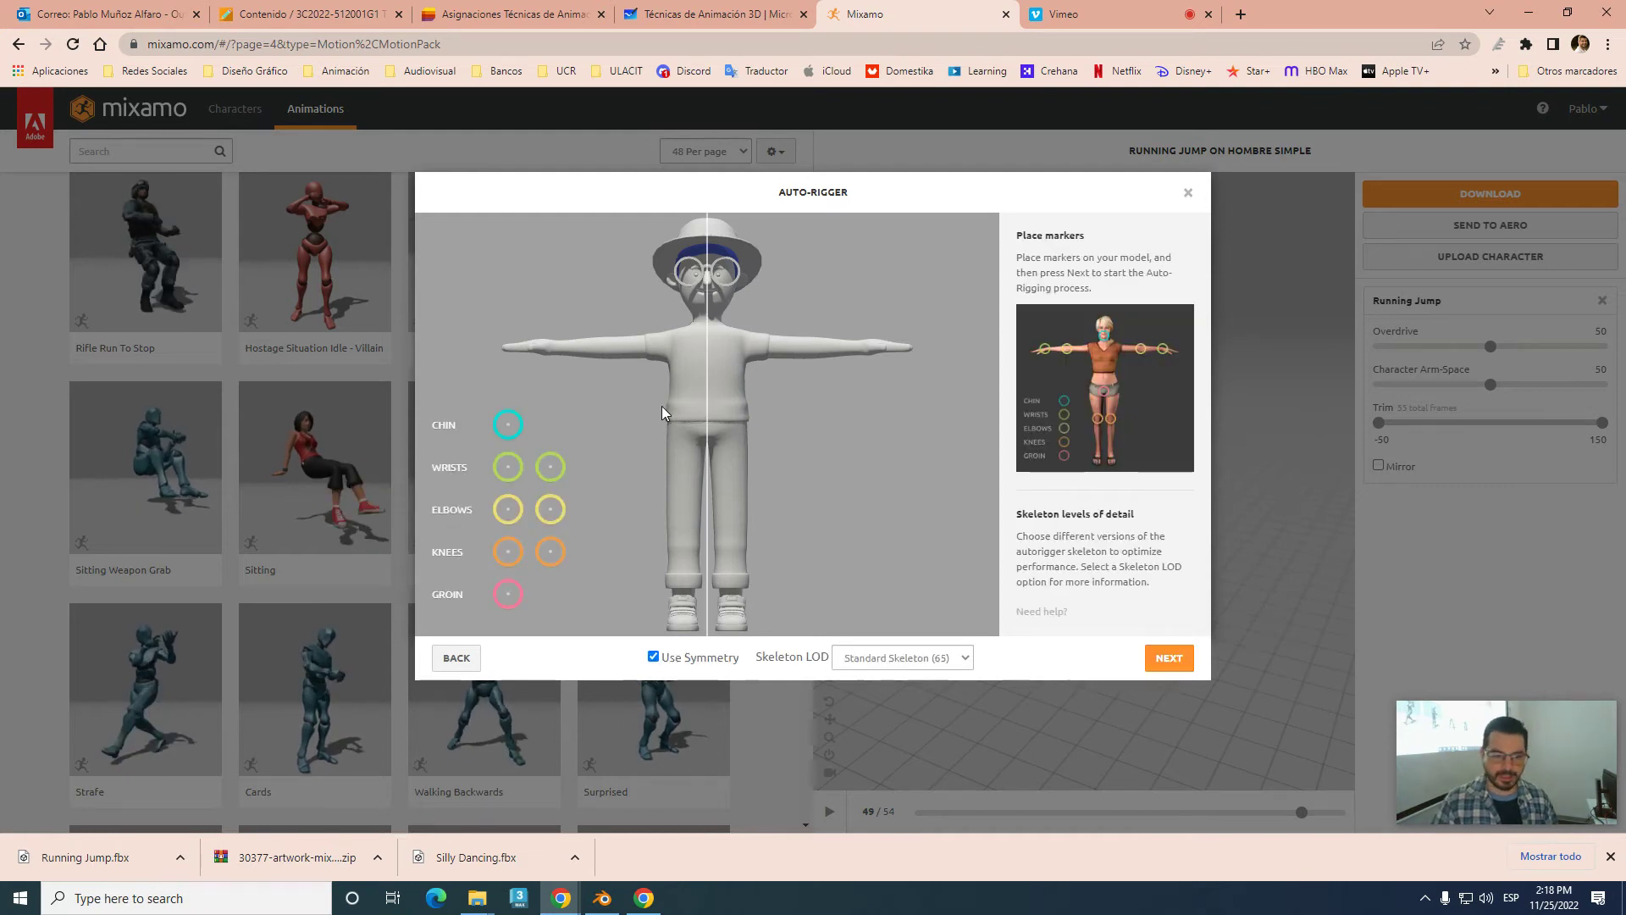
- Drag the chin, wrist, elbow, knee and groin markers onto Gabo with symmetry on
{"action": "left_click_drag", "start_coordinate": [507, 424], "coordinate": [711, 309]}
{"action": "left_click_drag", "start_coordinate": [508, 467], "coordinate": [550, 349]}
{"action": "left_click_drag", "start_coordinate": [508, 509], "coordinate": [605, 353]}
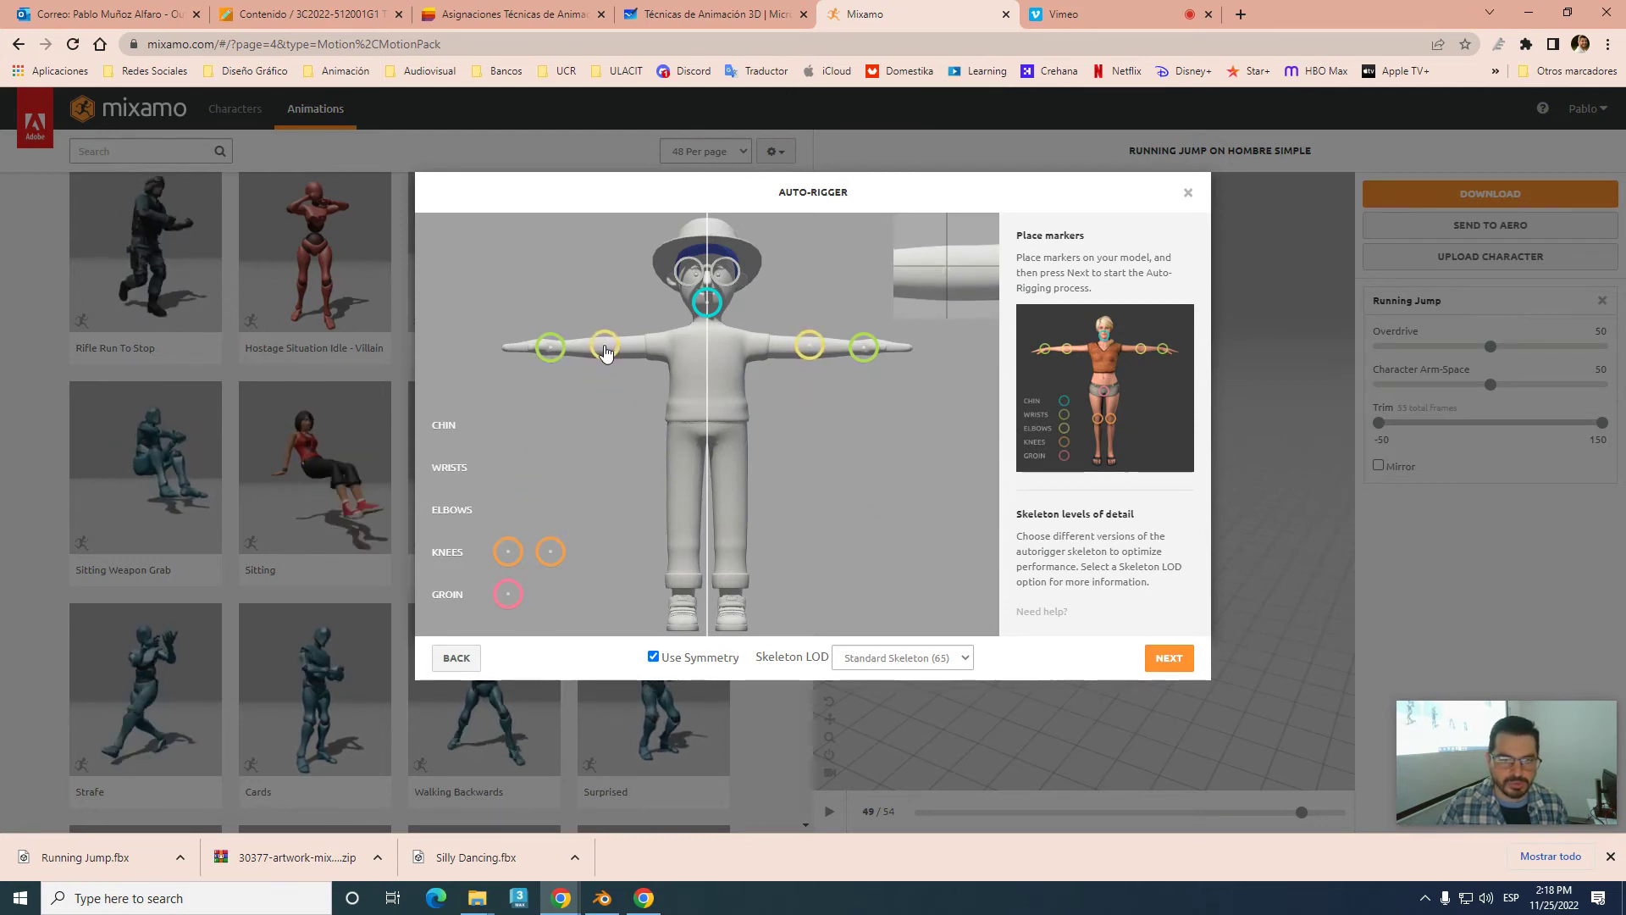
{"action": "left_click_drag", "start_coordinate": [509, 551], "coordinate": [686, 512]}
{"action": "left_click_drag", "start_coordinate": [509, 593], "coordinate": [709, 436]}
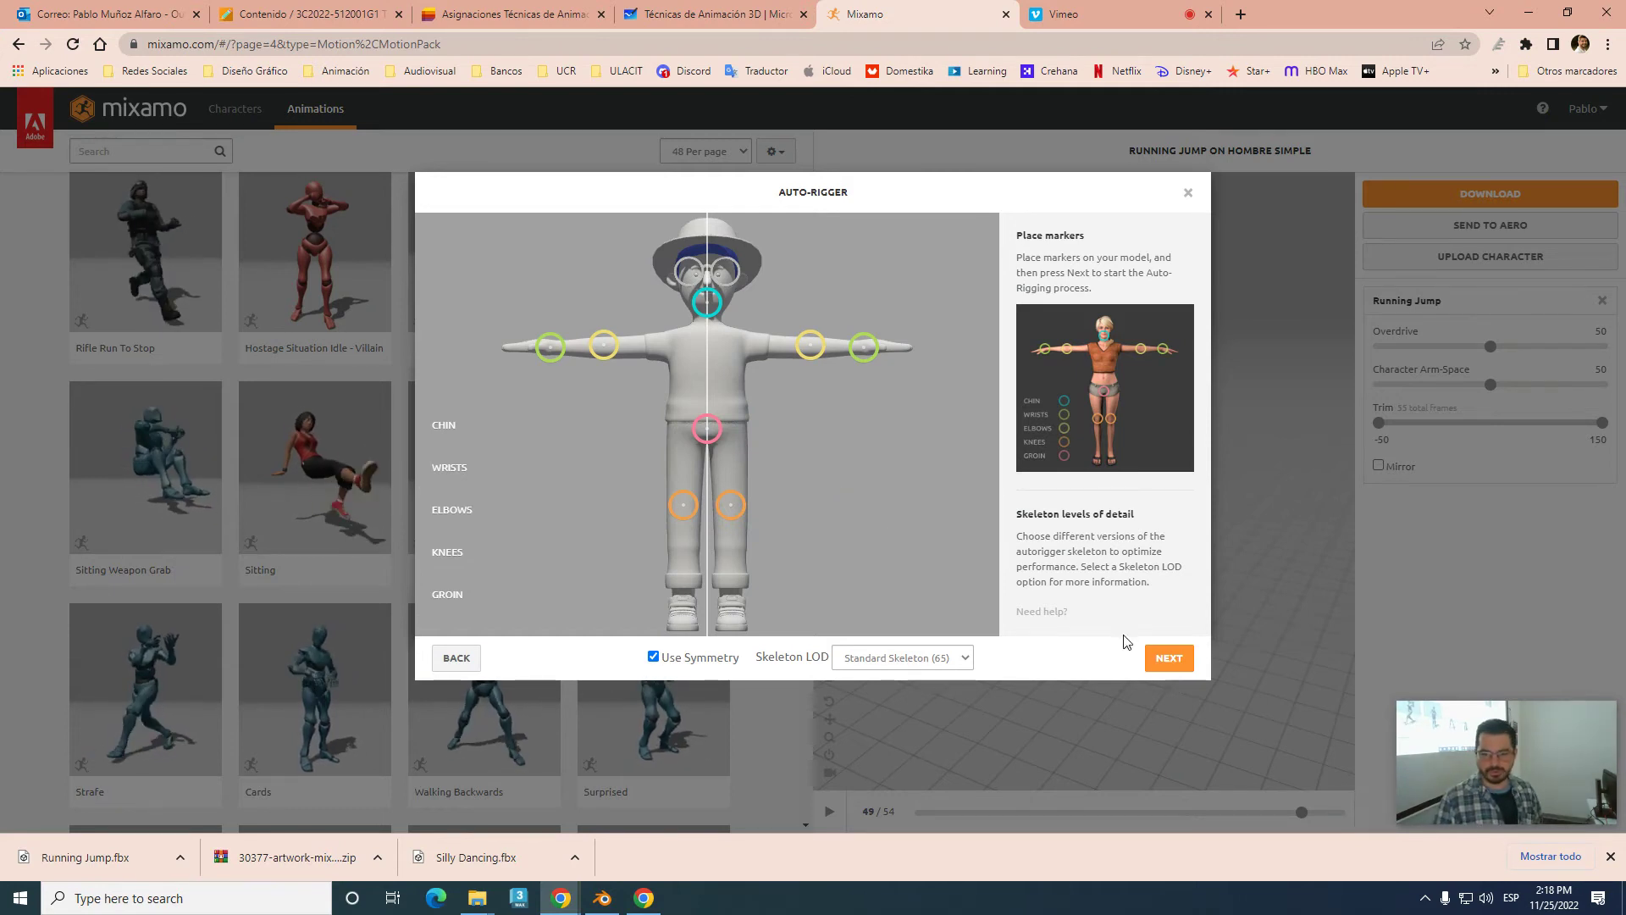
- Run the auto-rigger, accept the review and confirm Gabo as the current character
{"action": "left_click", "coordinate": [1175, 667]}
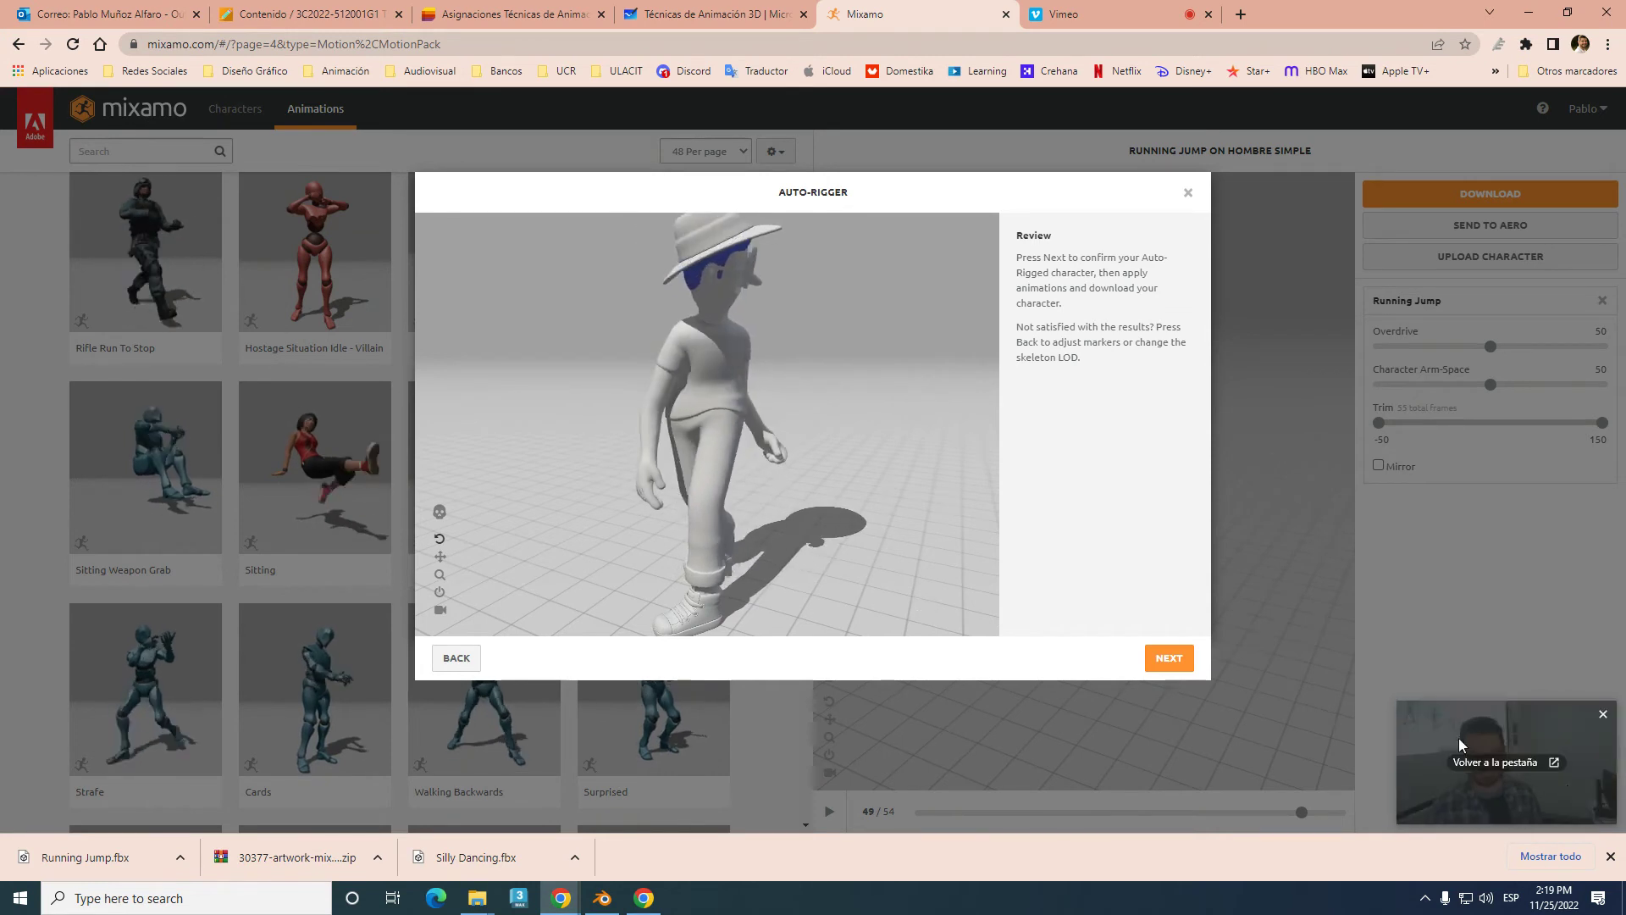
{"action": "left_click", "coordinate": [1176, 663]}
{"action": "left_click", "coordinate": [1173, 661]}
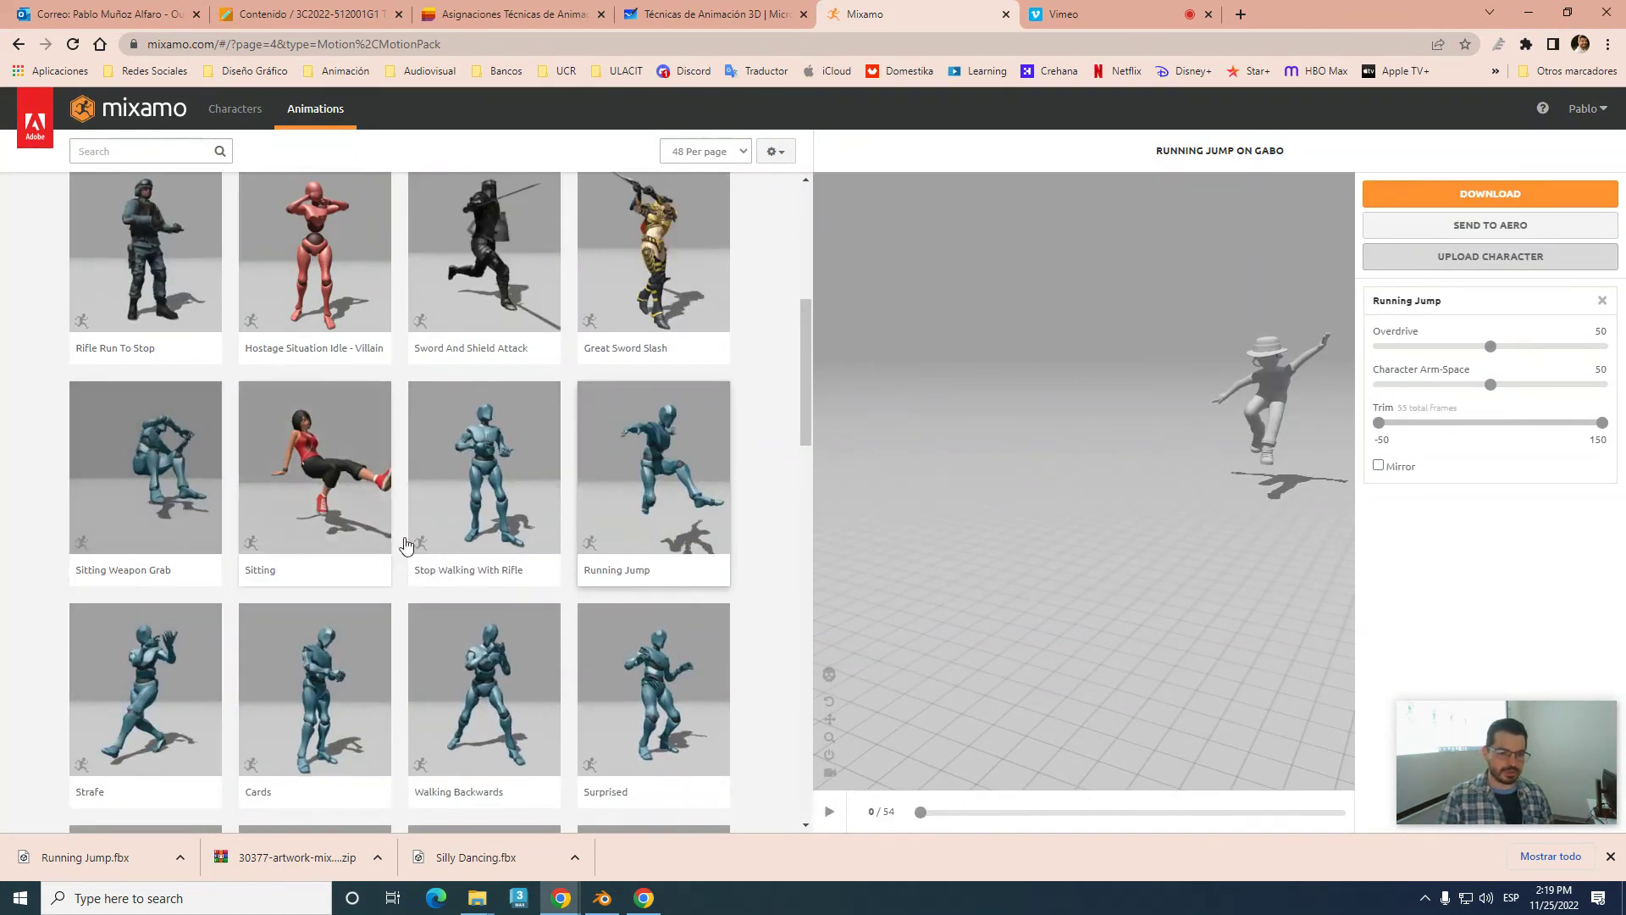
- Preview the Shooting Gun, then Right Strafe Walking, animations on Gabo
{"action": "scroll", "coordinate": [410, 534], "scroll_direction": "down", "scroll_amount": 3}
{"action": "scroll", "coordinate": [449, 576], "scroll_direction": "down", "scroll_amount": 1}
{"action": "scroll", "coordinate": [476, 606], "scroll_direction": "down", "scroll_amount": 1}
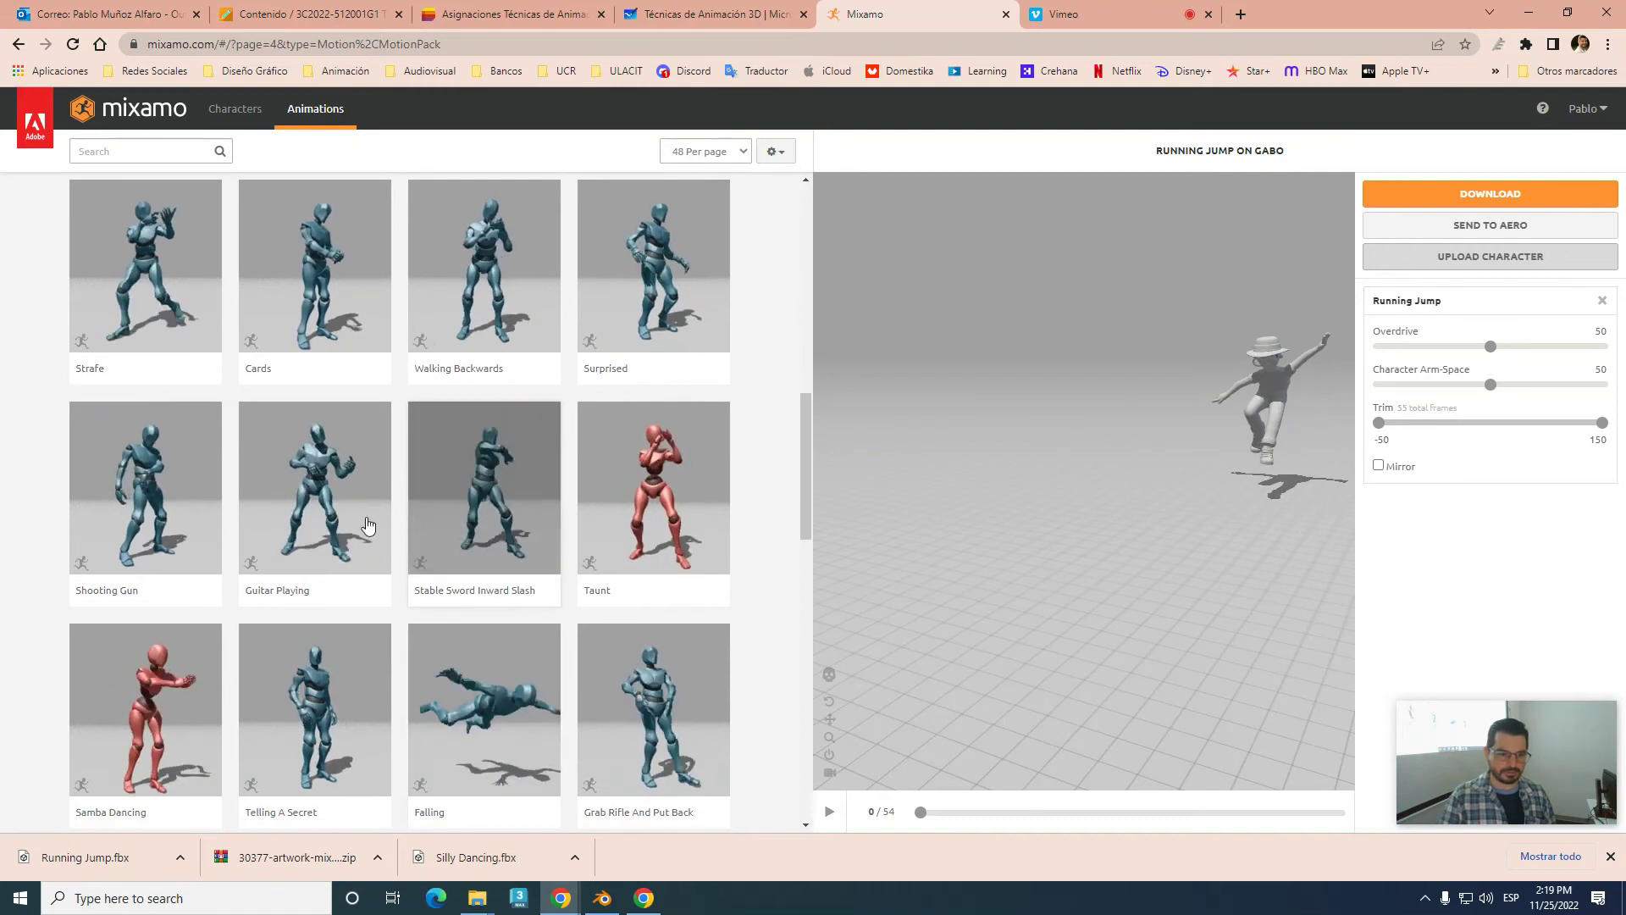
{"action": "left_click", "coordinate": [156, 483]}
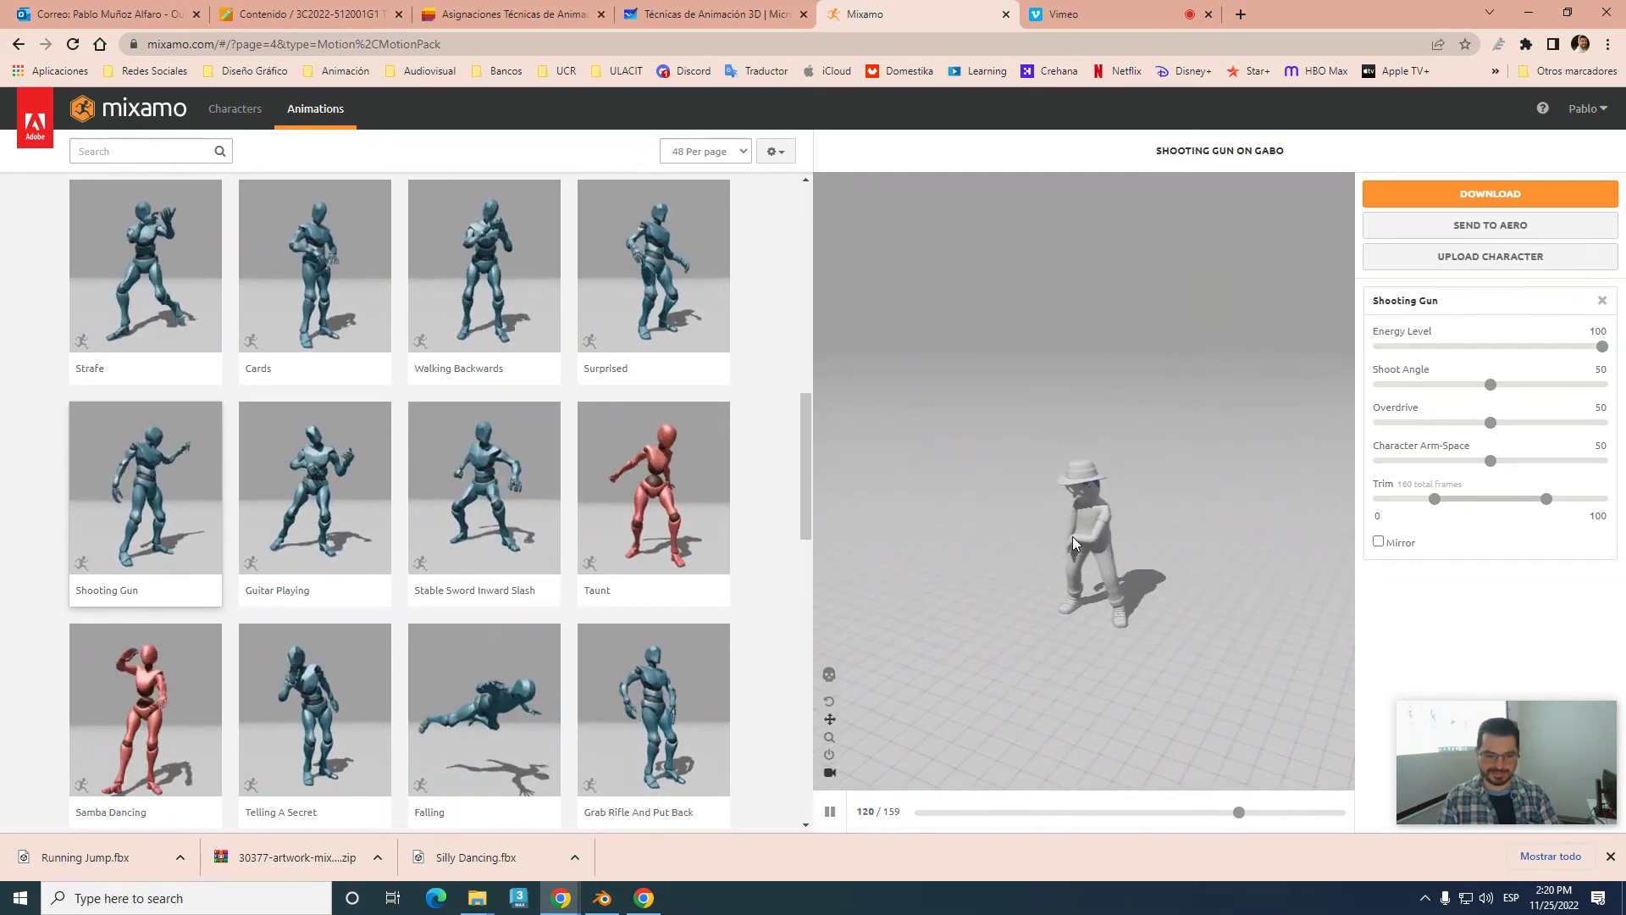
{"action": "scroll", "coordinate": [398, 729], "scroll_direction": "down", "scroll_amount": 4}
{"action": "scroll", "coordinate": [449, 678], "scroll_direction": "down", "scroll_amount": 4}
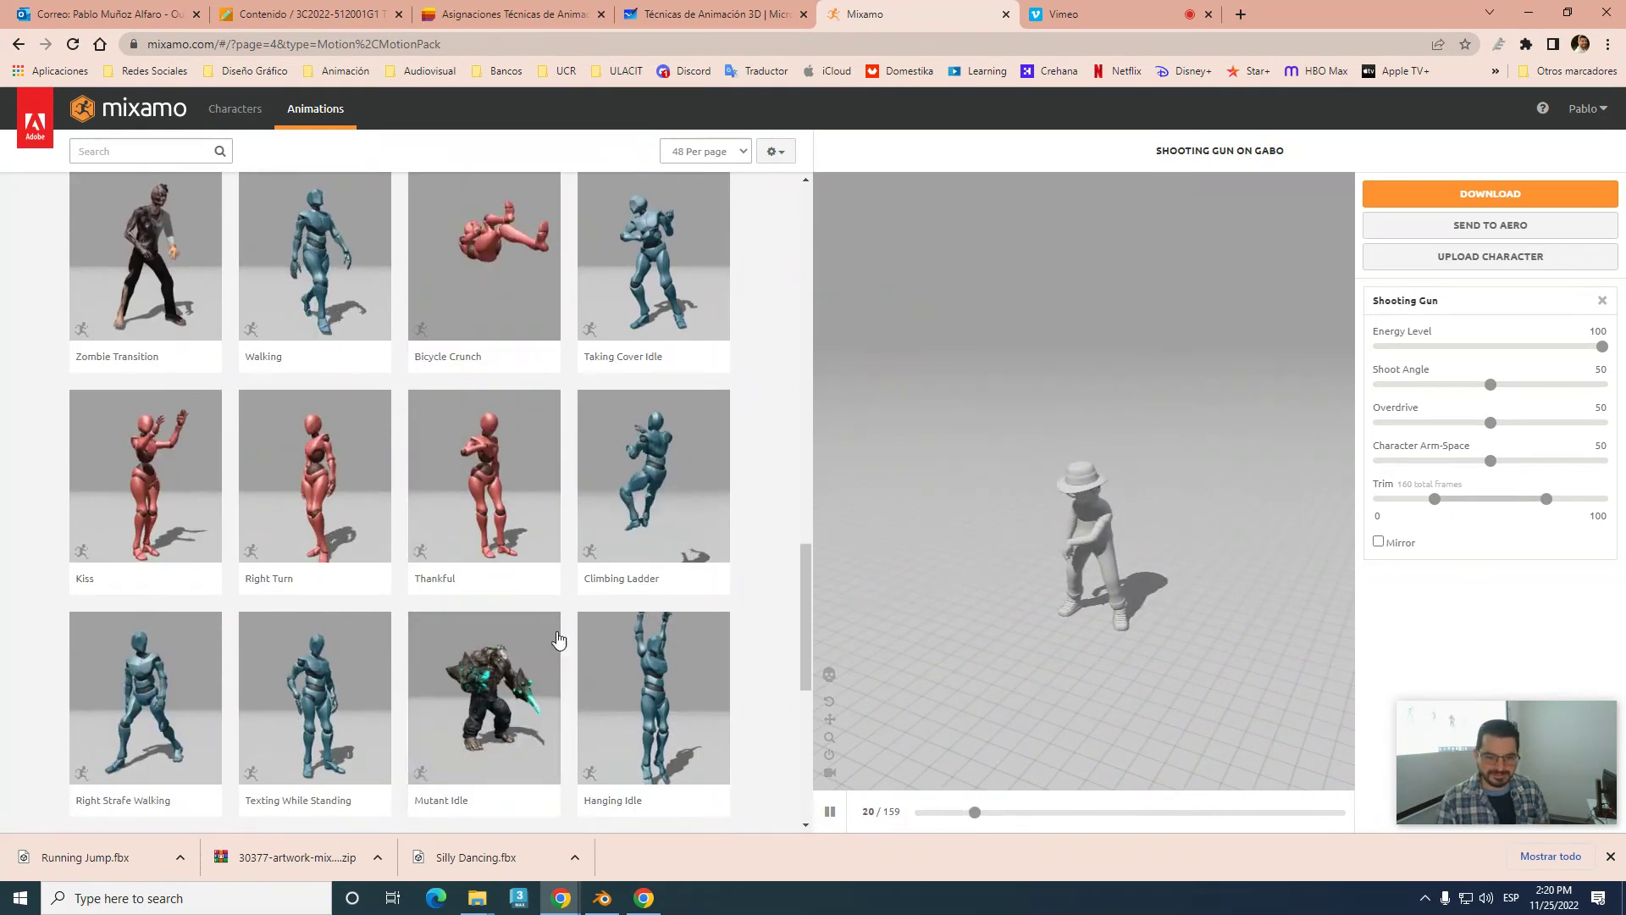
{"action": "left_click", "coordinate": [170, 678]}
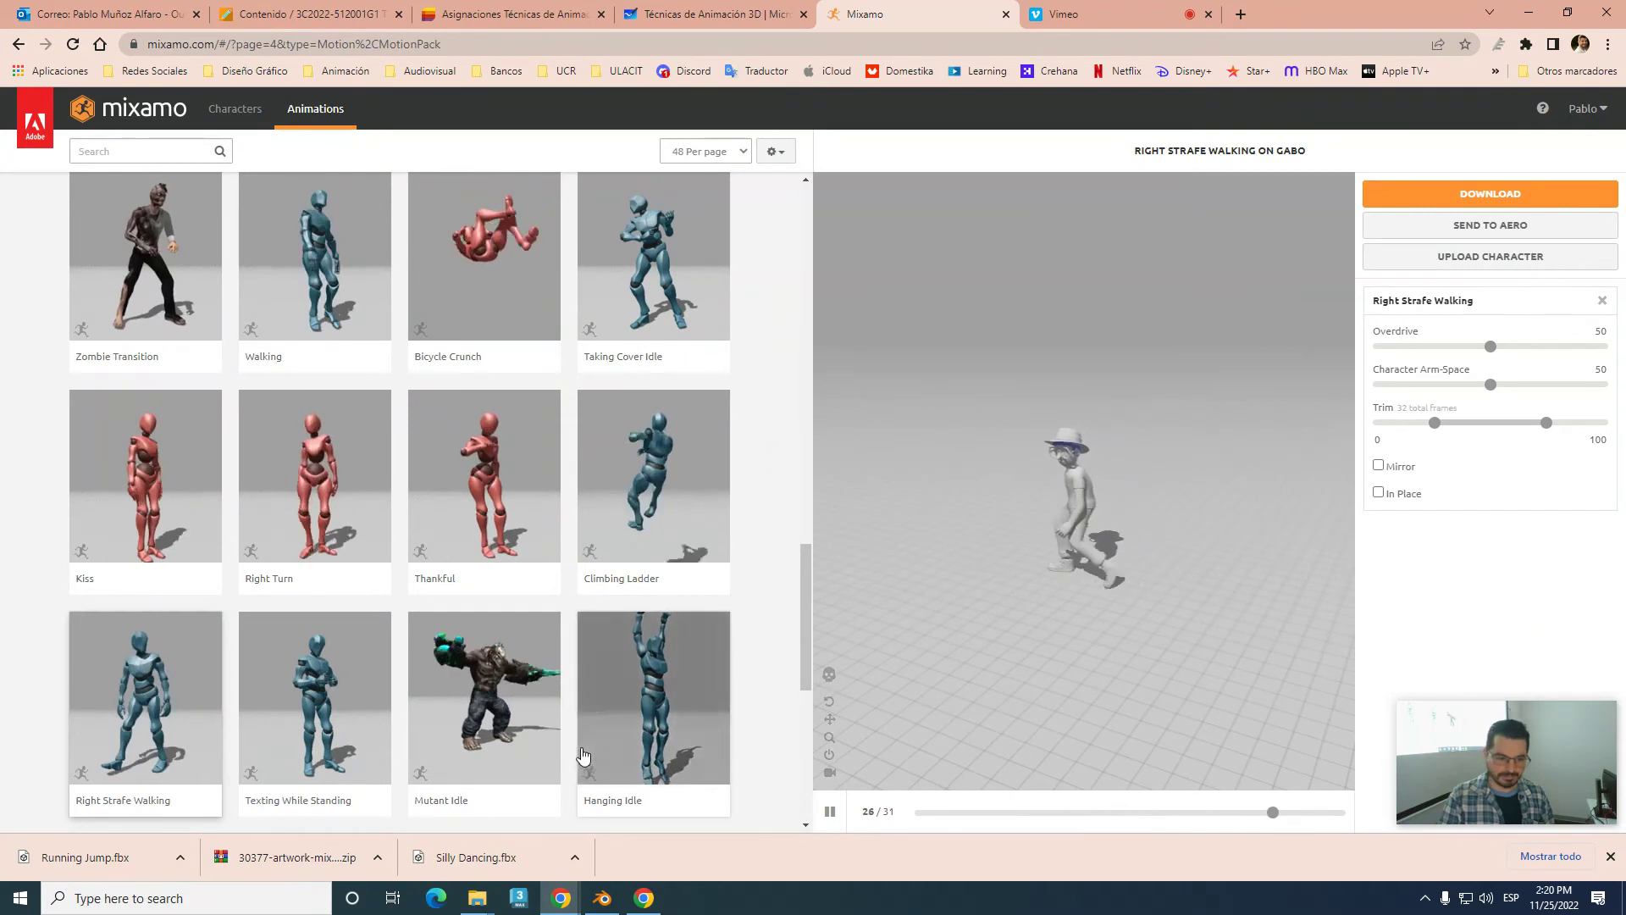
{"action": "scroll", "coordinate": [583, 753], "scroll_direction": "down", "scroll_amount": 7}
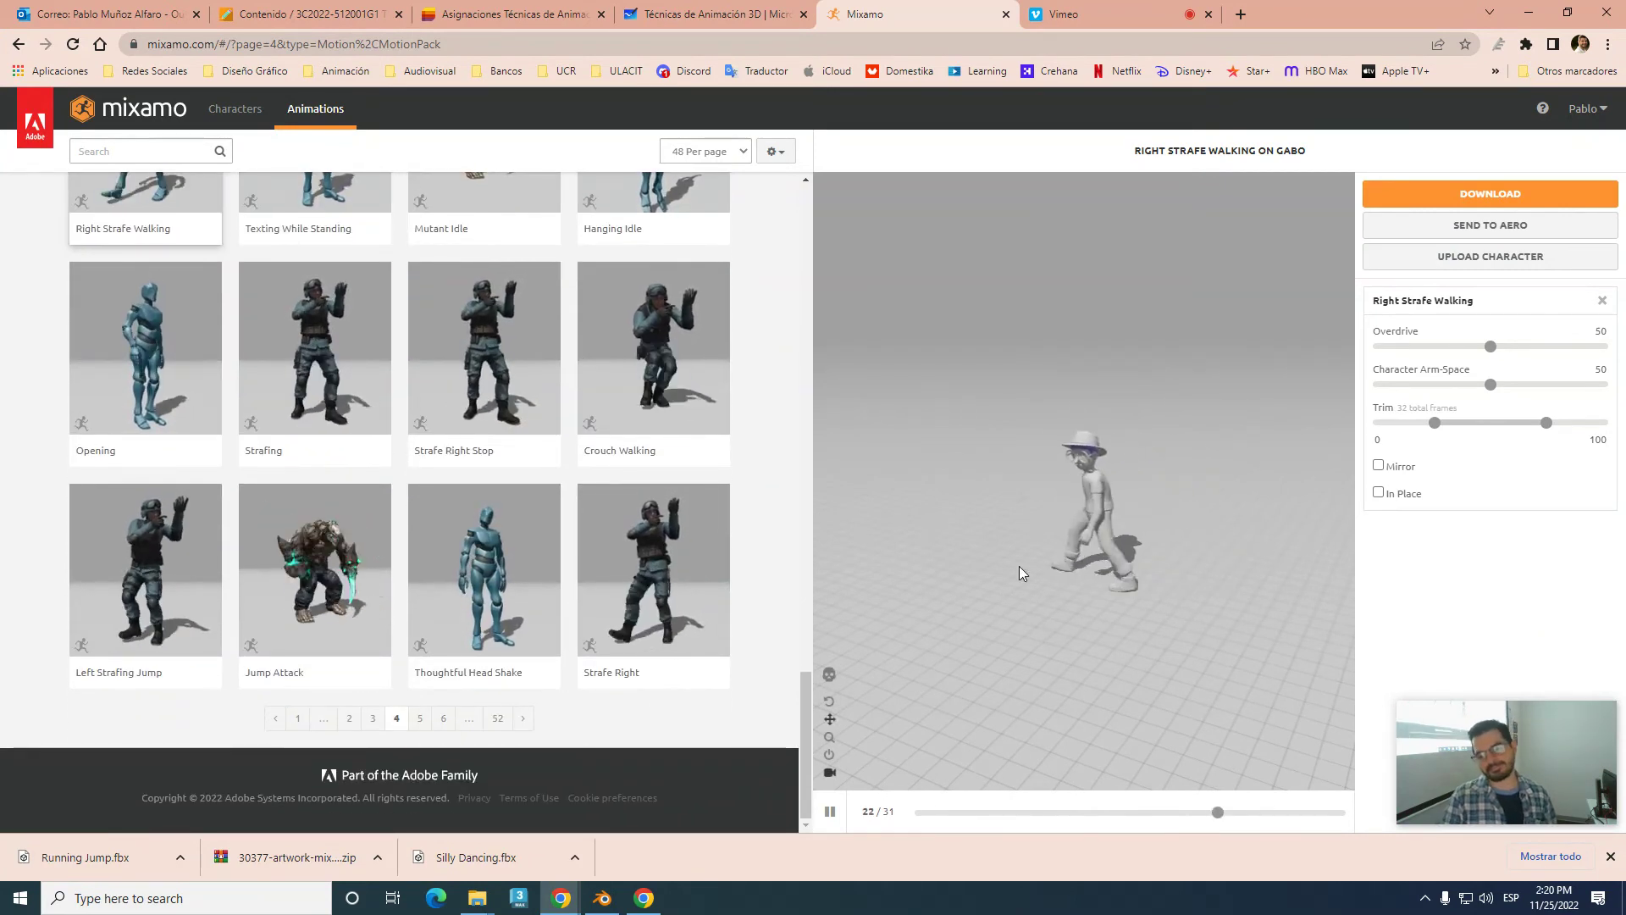
- Browse the animation catalogue to page 6, then page 8, scrolling through results
{"action": "left_click", "coordinate": [441, 720]}
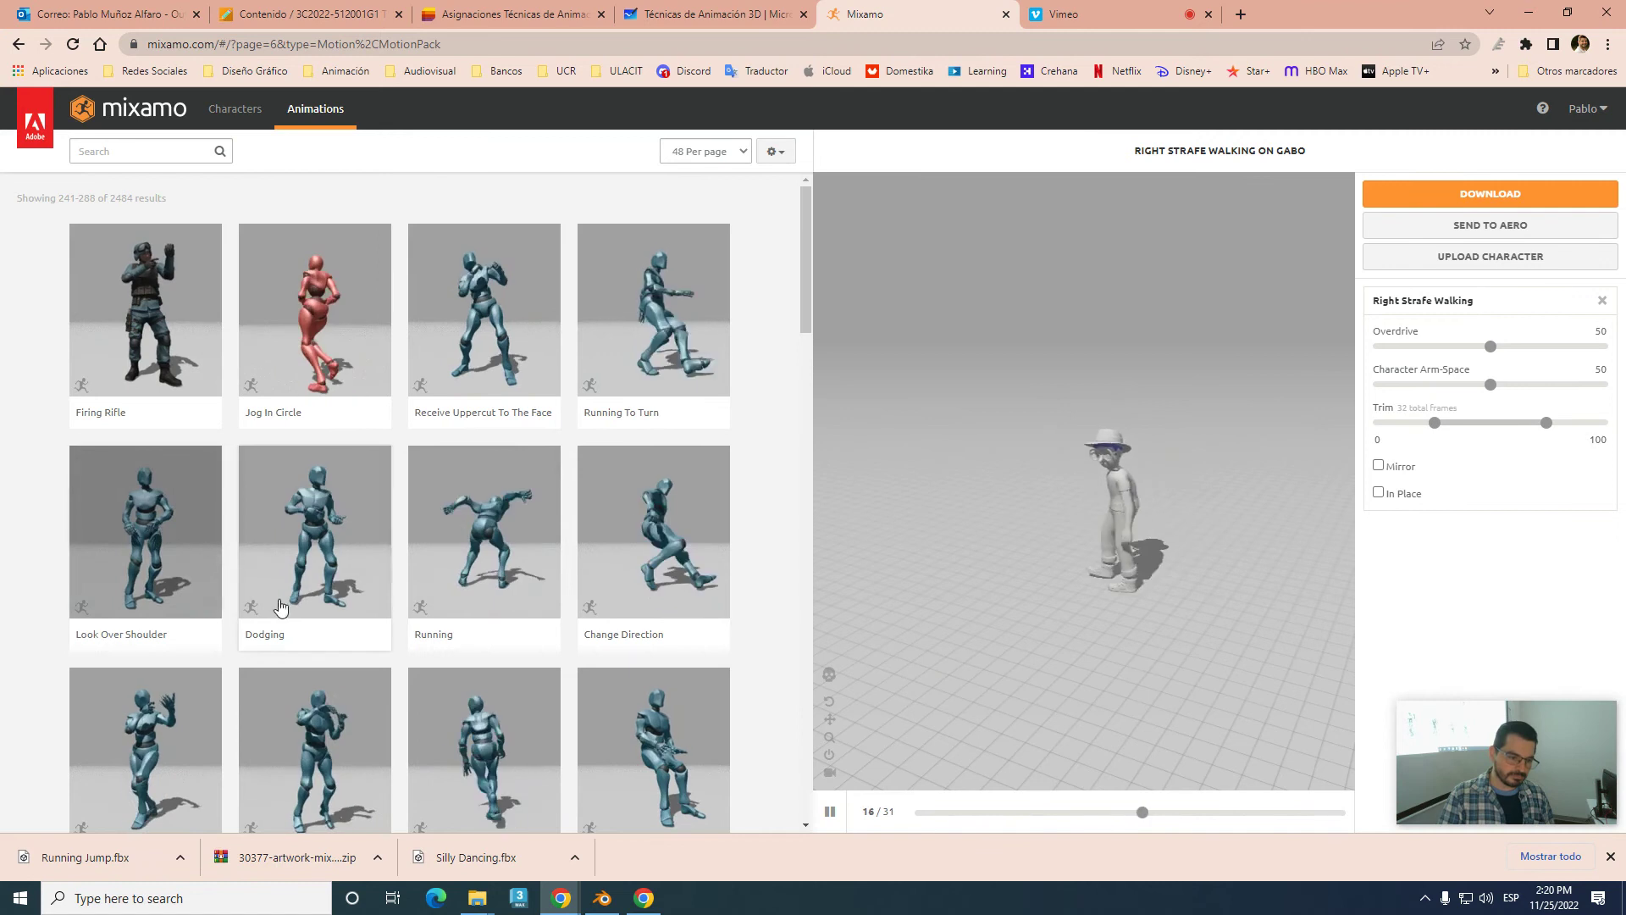
{"action": "scroll", "coordinate": [407, 677], "scroll_direction": "down", "scroll_amount": 3}
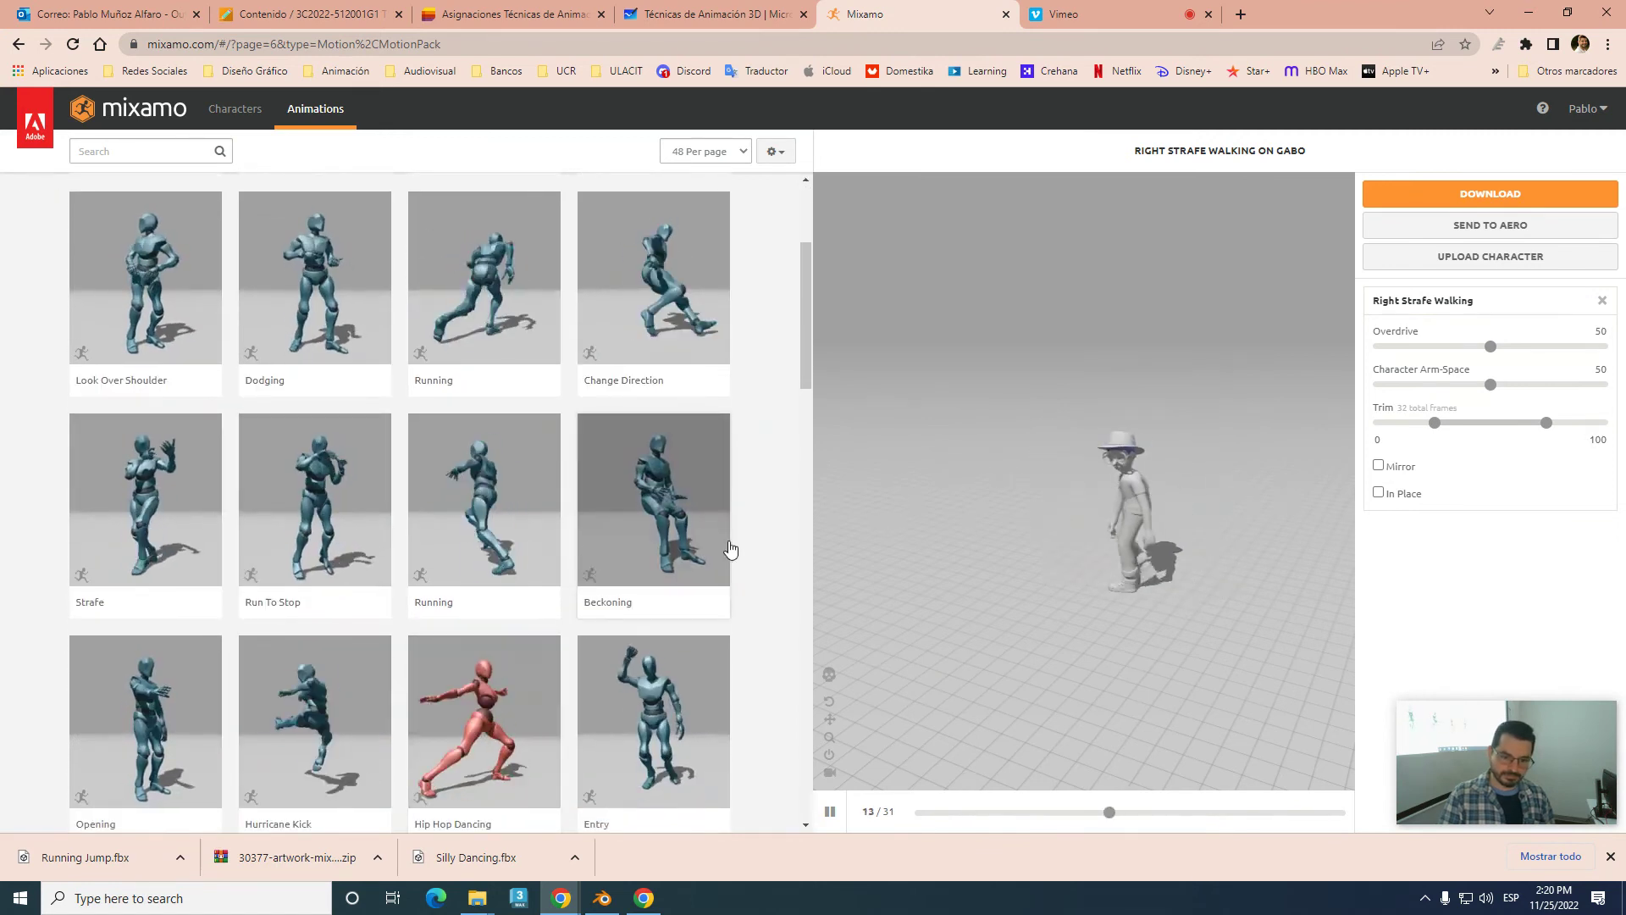
{"action": "scroll", "coordinate": [730, 549], "scroll_direction": "down", "scroll_amount": 2}
{"action": "scroll", "coordinate": [678, 559], "scroll_direction": "down", "scroll_amount": 3}
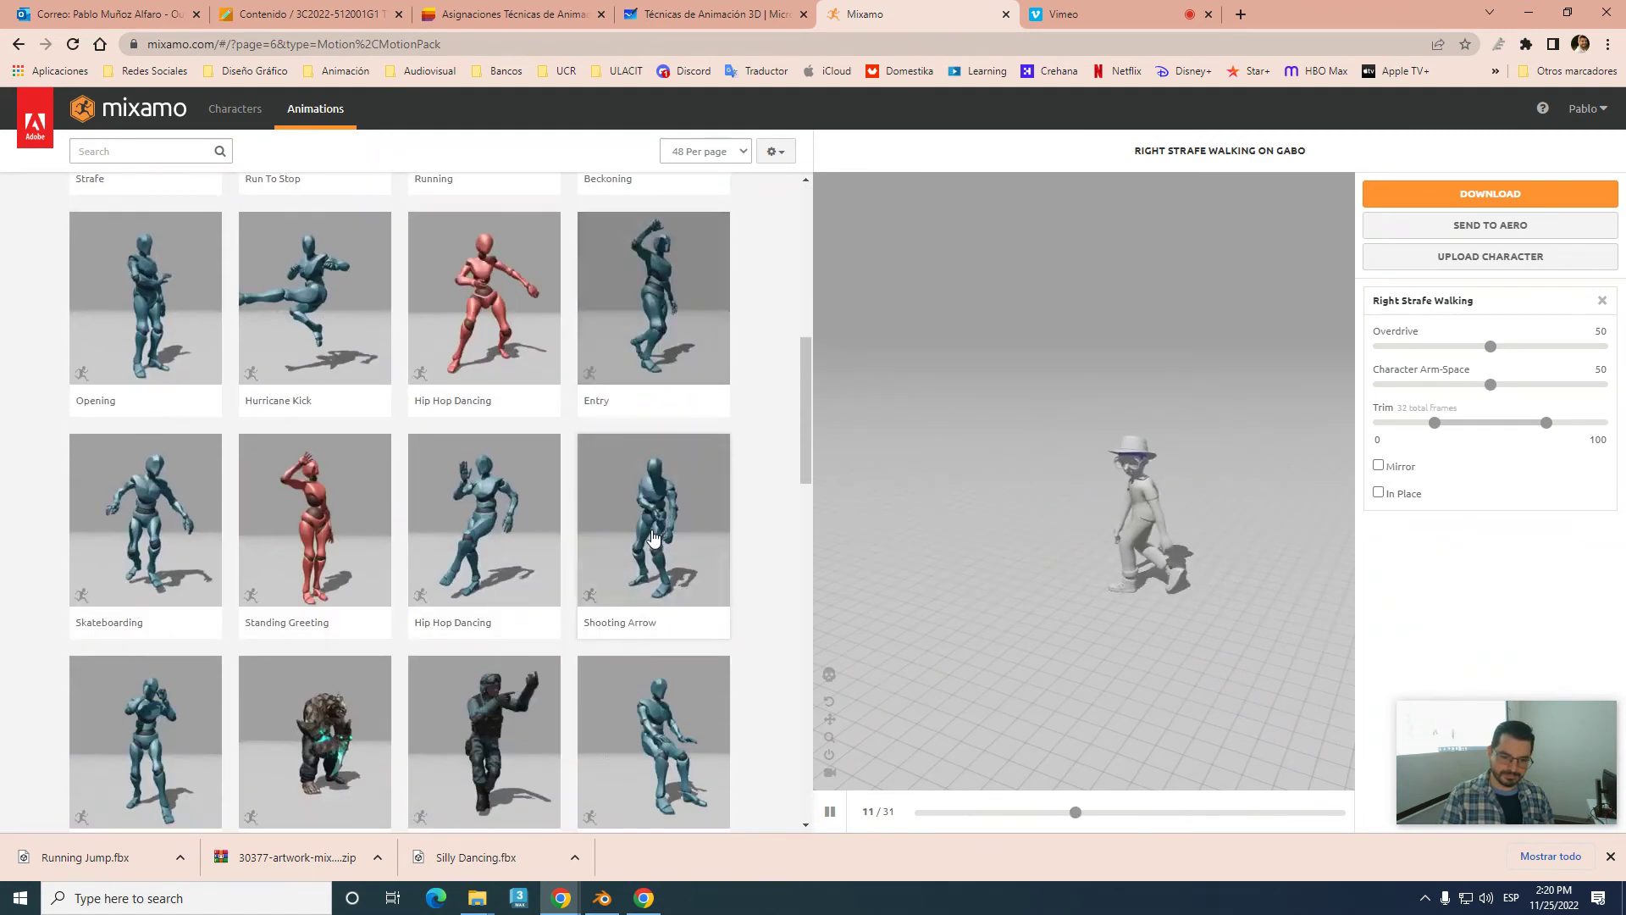
{"action": "scroll", "coordinate": [508, 559], "scroll_direction": "down", "scroll_amount": 4}
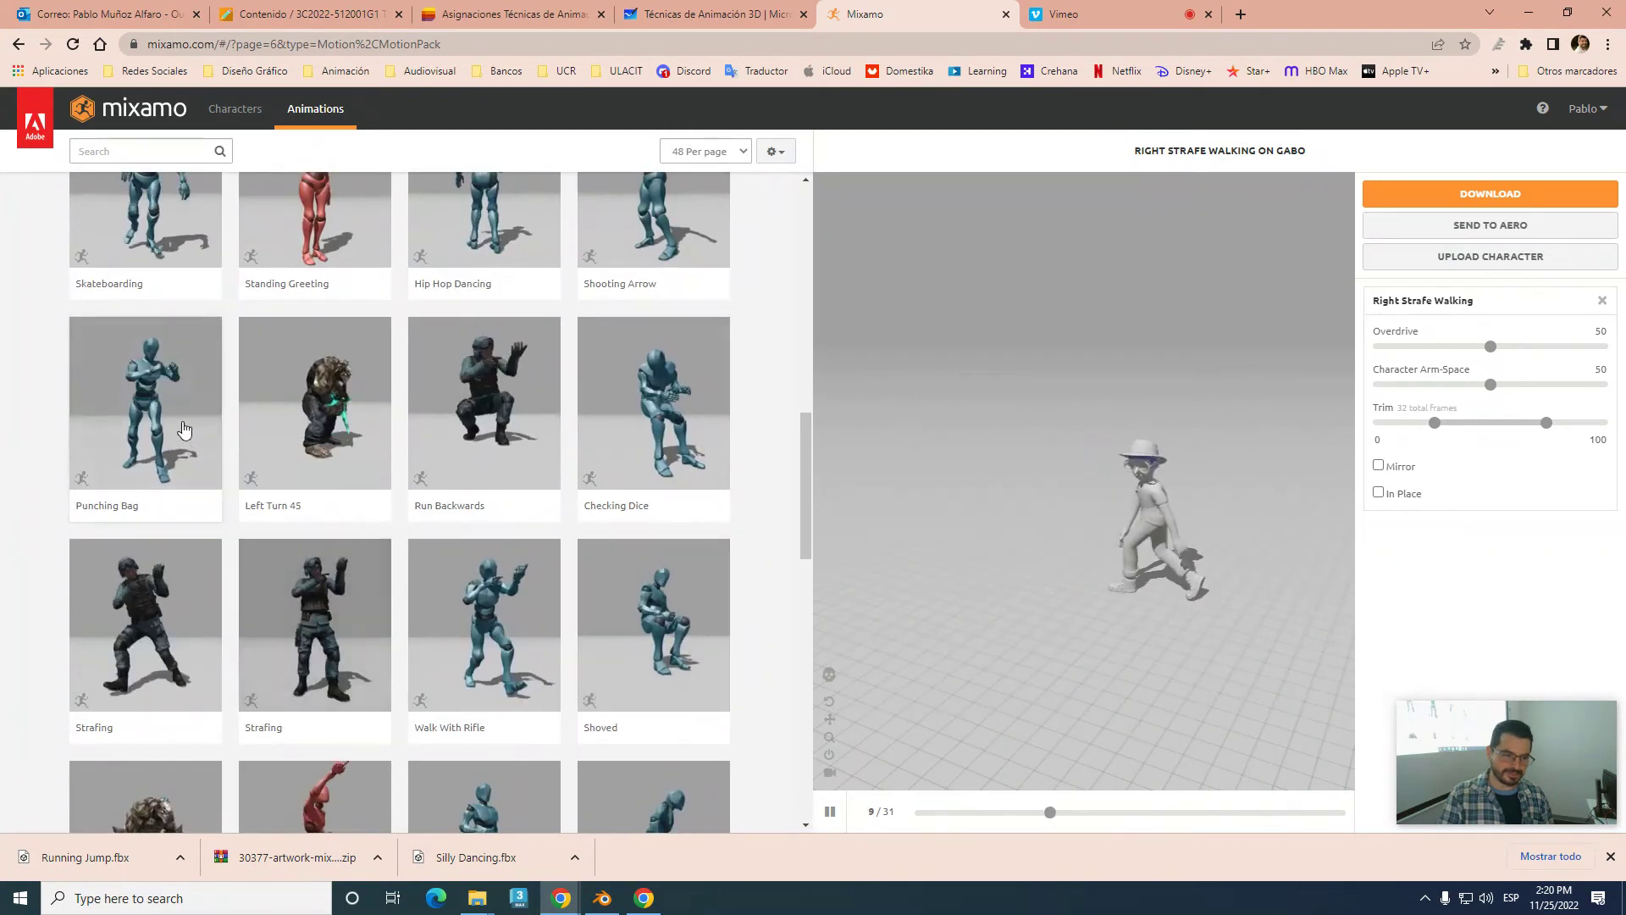
{"action": "scroll", "coordinate": [618, 684], "scroll_direction": "down", "scroll_amount": 2}
{"action": "scroll", "coordinate": [618, 699], "scroll_direction": "down", "scroll_amount": 2}
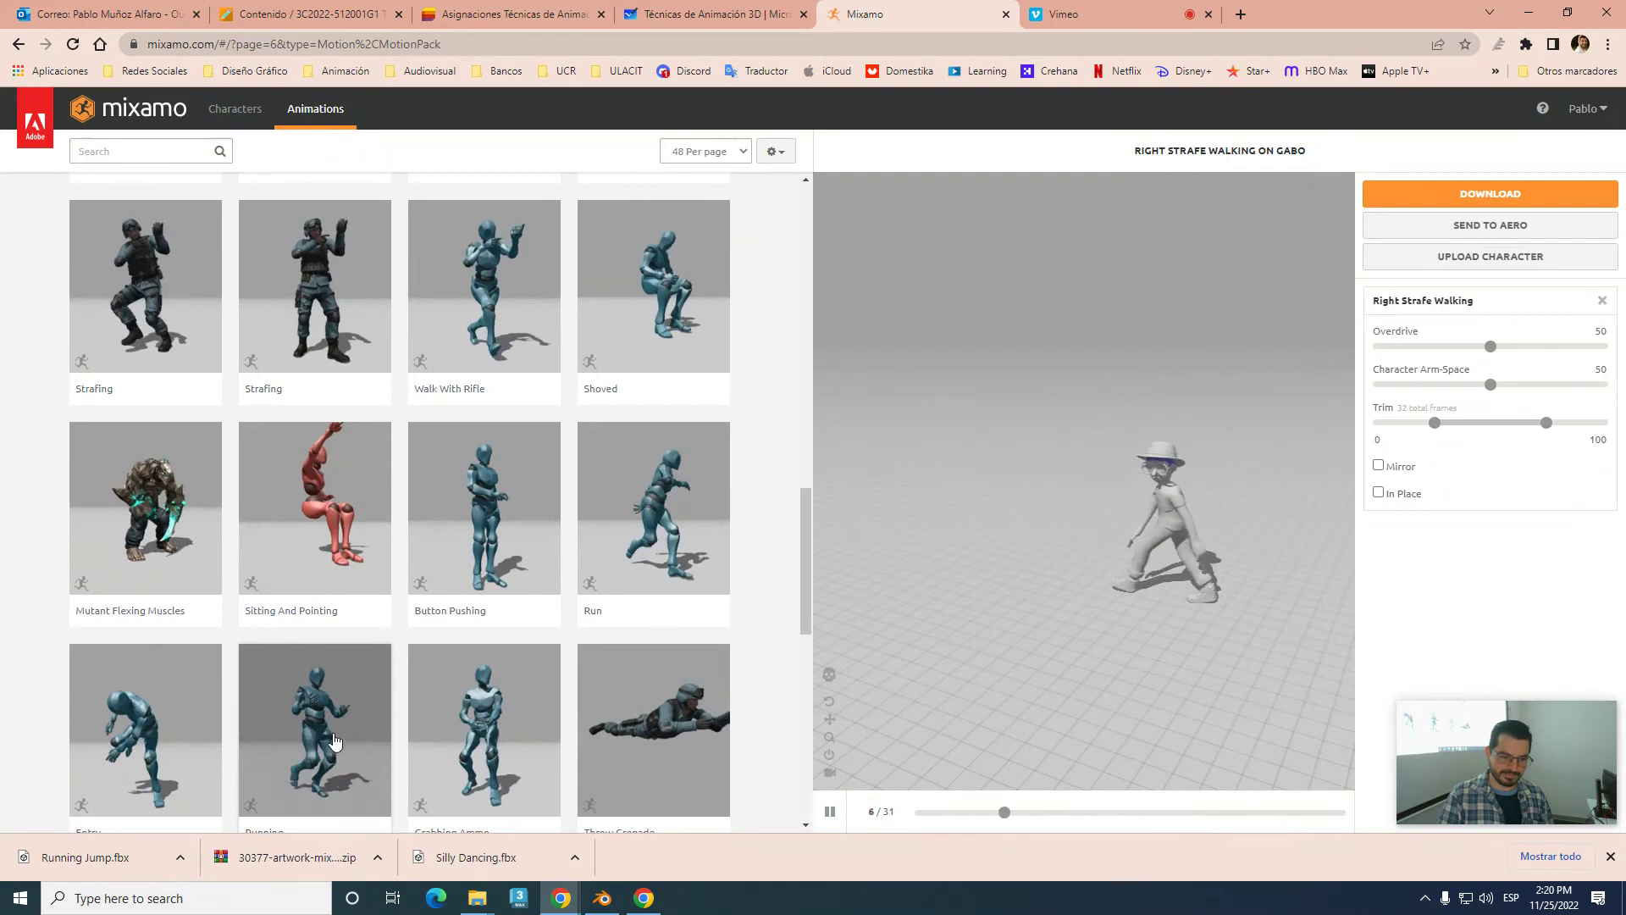
{"action": "scroll", "coordinate": [641, 652], "scroll_direction": "down", "scroll_amount": 5}
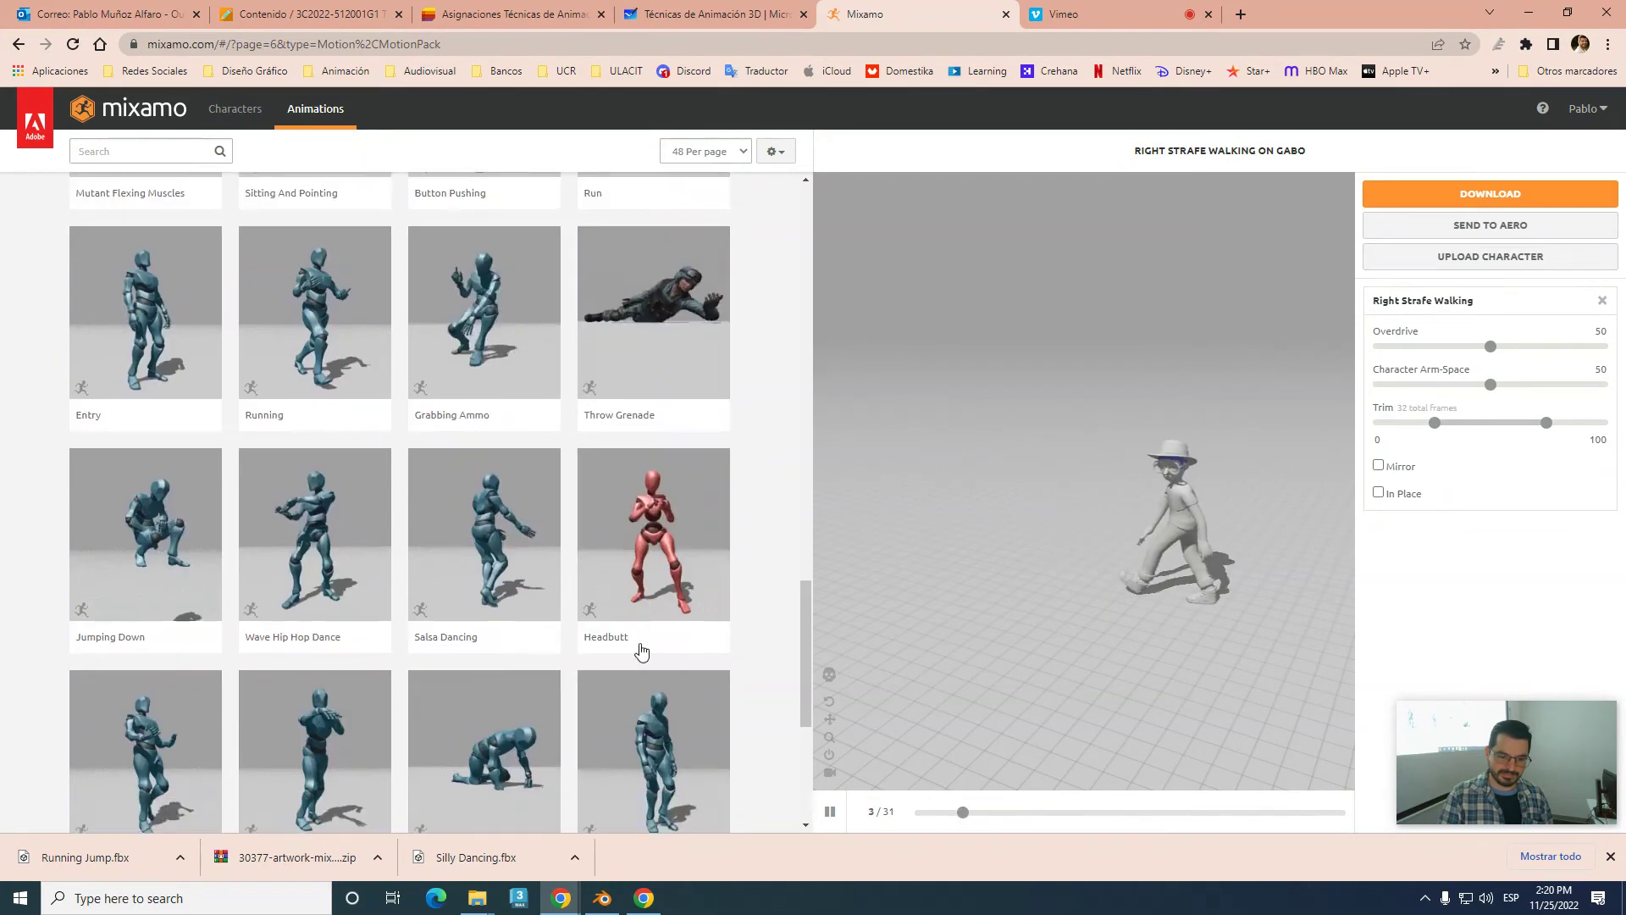
{"action": "scroll", "coordinate": [641, 651], "scroll_direction": "down", "scroll_amount": 3}
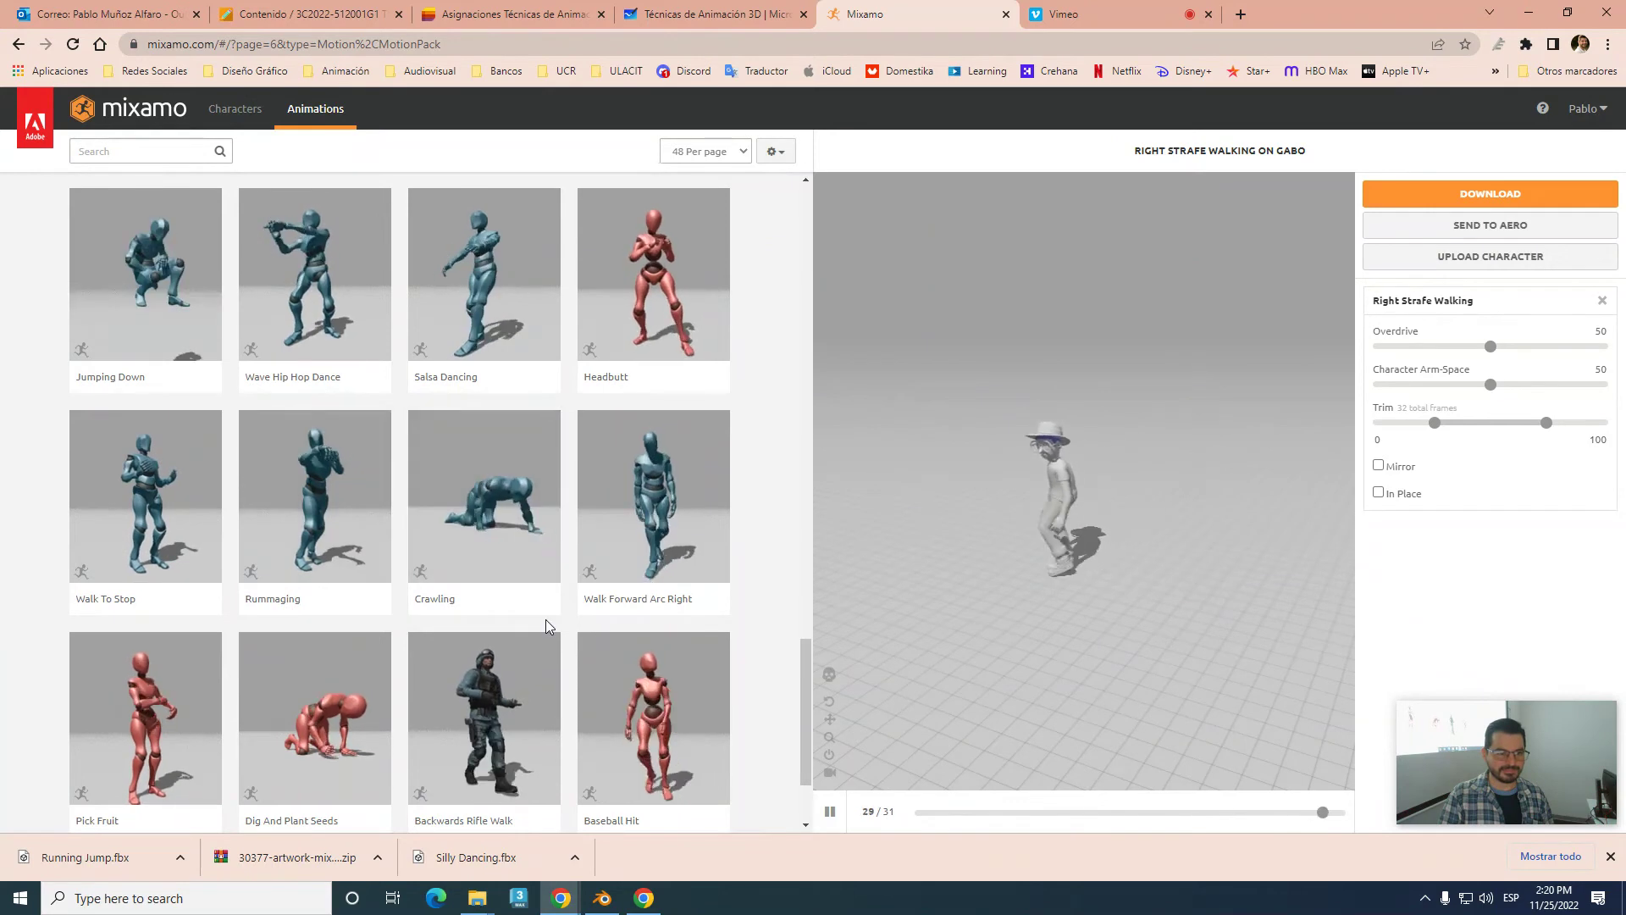
{"action": "scroll", "coordinate": [623, 725], "scroll_direction": "down", "scroll_amount": 2}
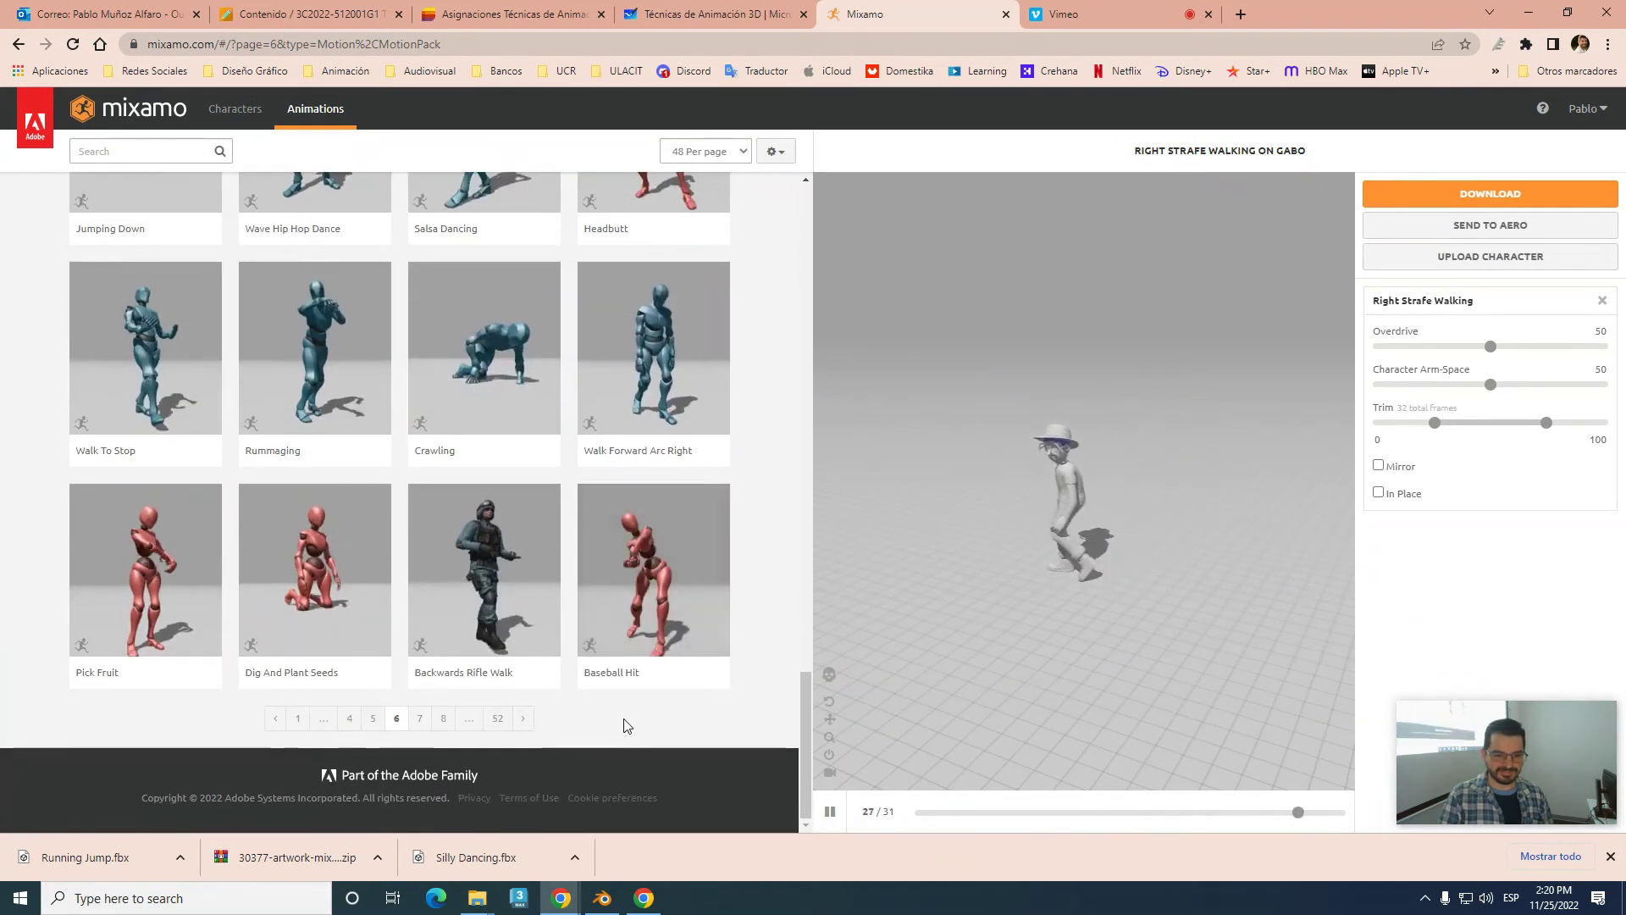
{"action": "left_click", "coordinate": [448, 722]}
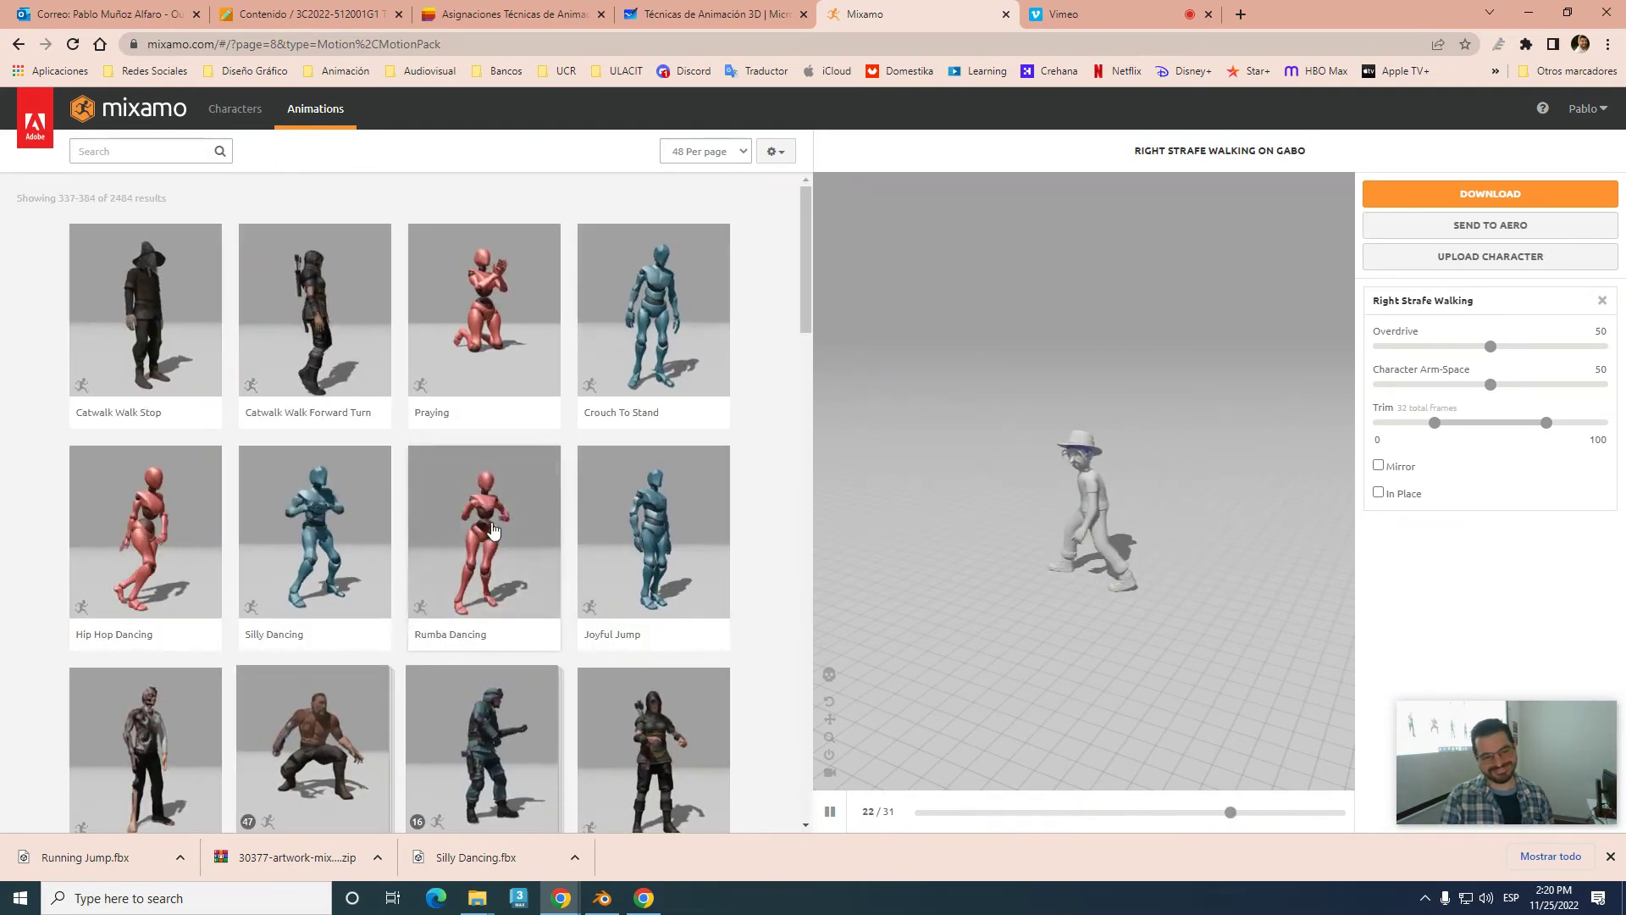
{"action": "scroll", "coordinate": [473, 643], "scroll_direction": "down", "scroll_amount": 4}
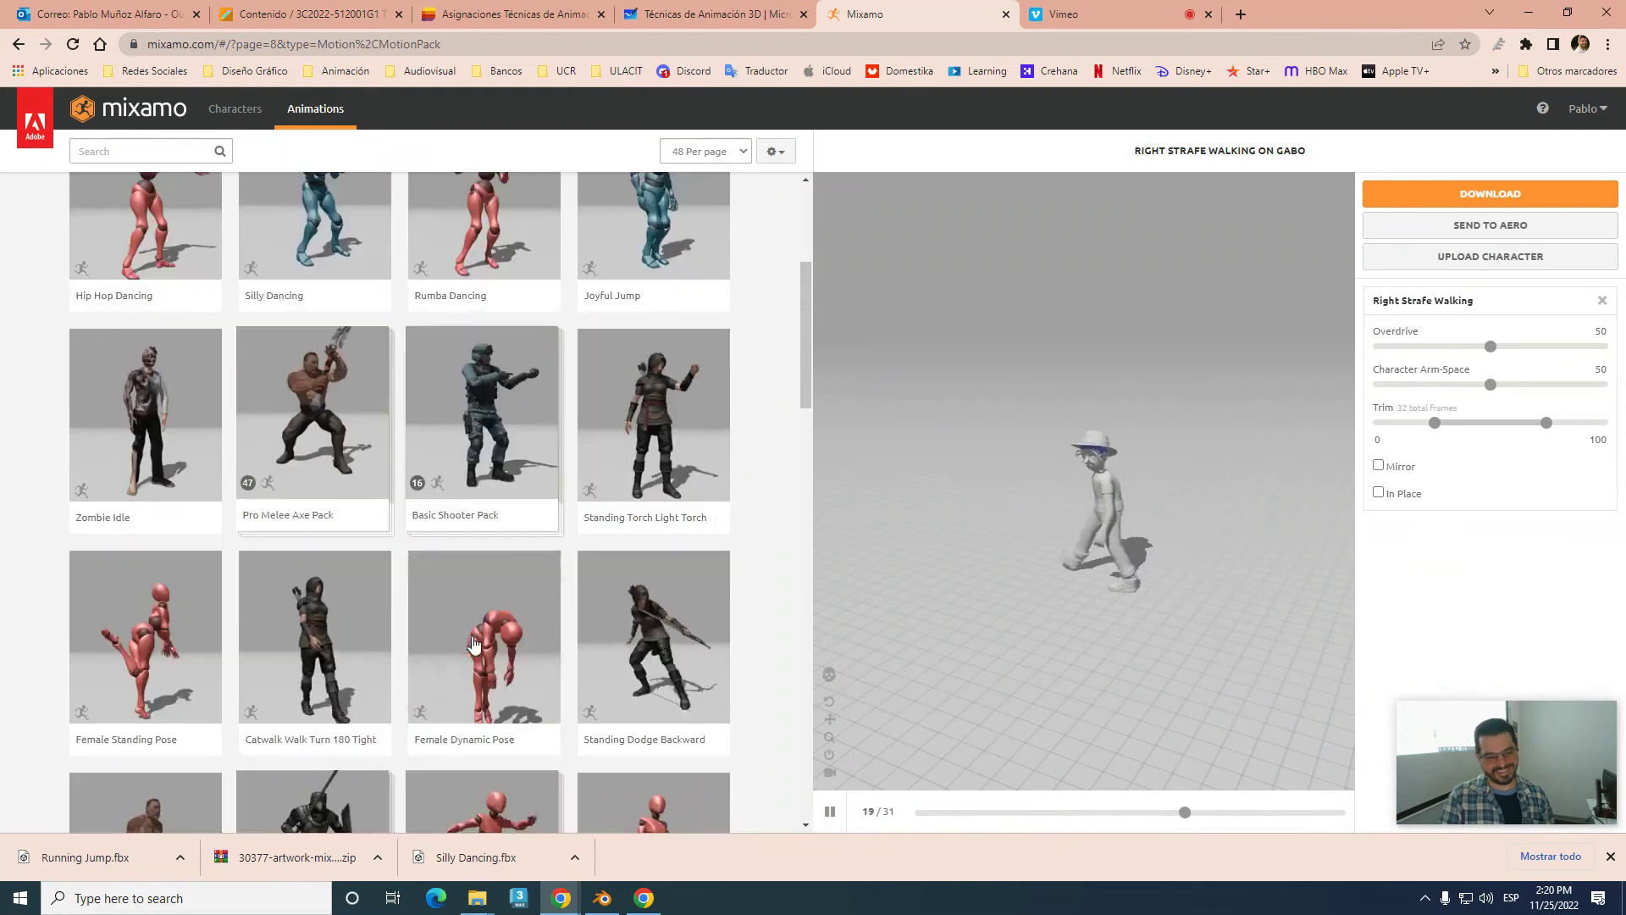
{"action": "scroll", "coordinate": [473, 644], "scroll_direction": "down", "scroll_amount": 3}
{"action": "scroll", "coordinate": [474, 644], "scroll_direction": "down", "scroll_amount": 3}
{"action": "scroll", "coordinate": [513, 724], "scroll_direction": "down", "scroll_amount": 4}
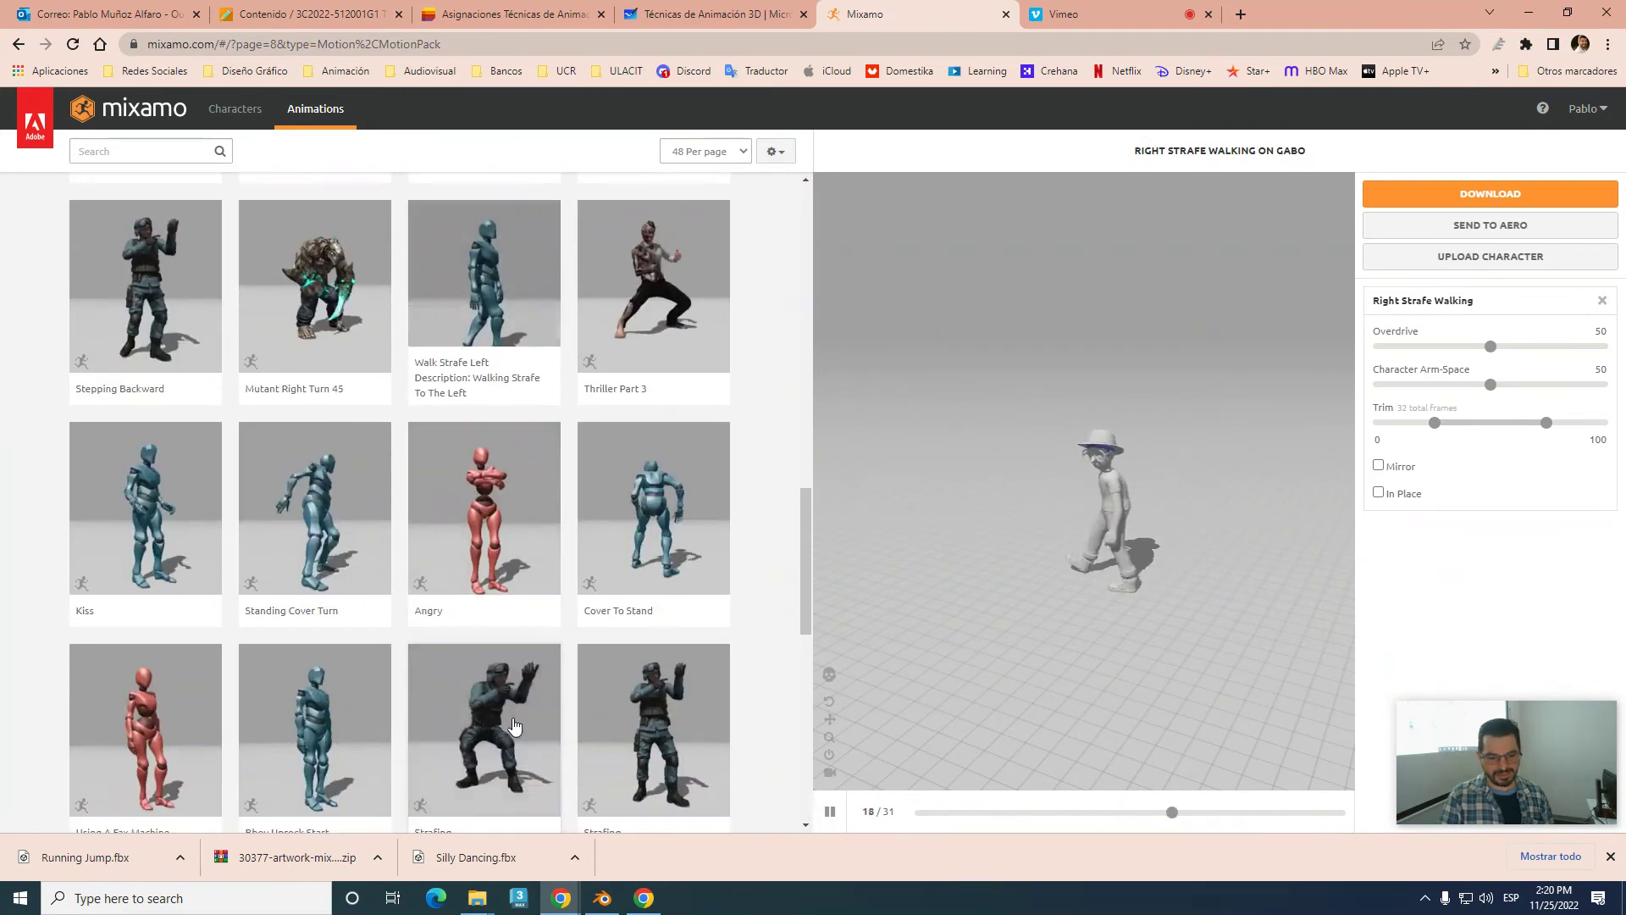
{"action": "scroll", "coordinate": [537, 714], "scroll_direction": "down", "scroll_amount": 4}
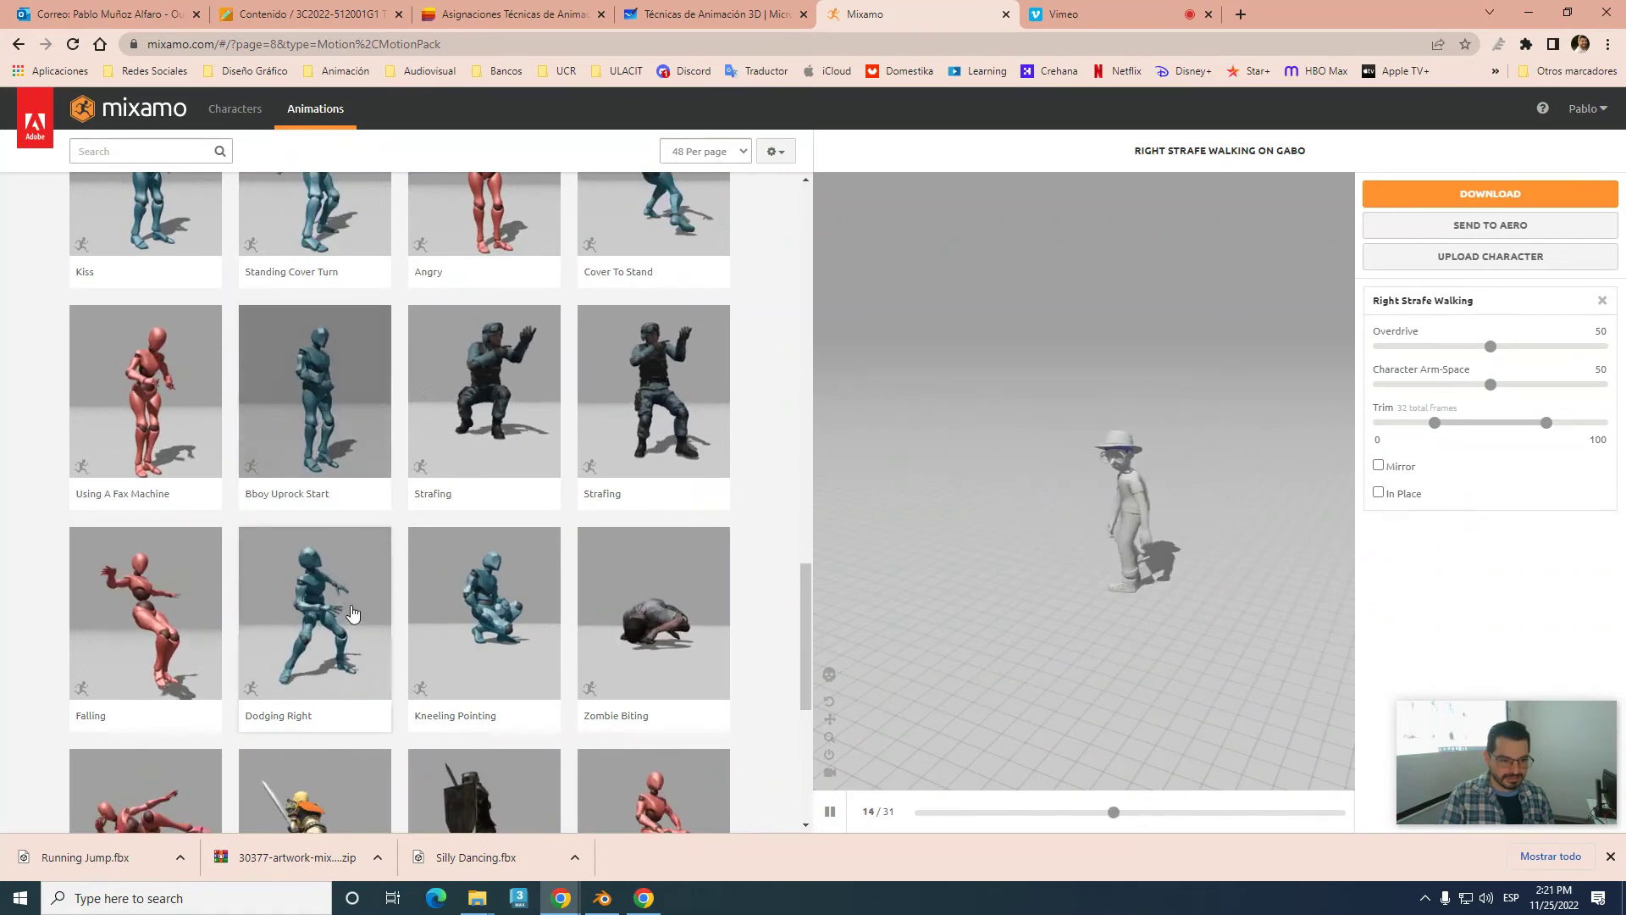
- Preview the Dodging Right animation on Gabo
{"action": "left_click", "coordinate": [368, 591]}
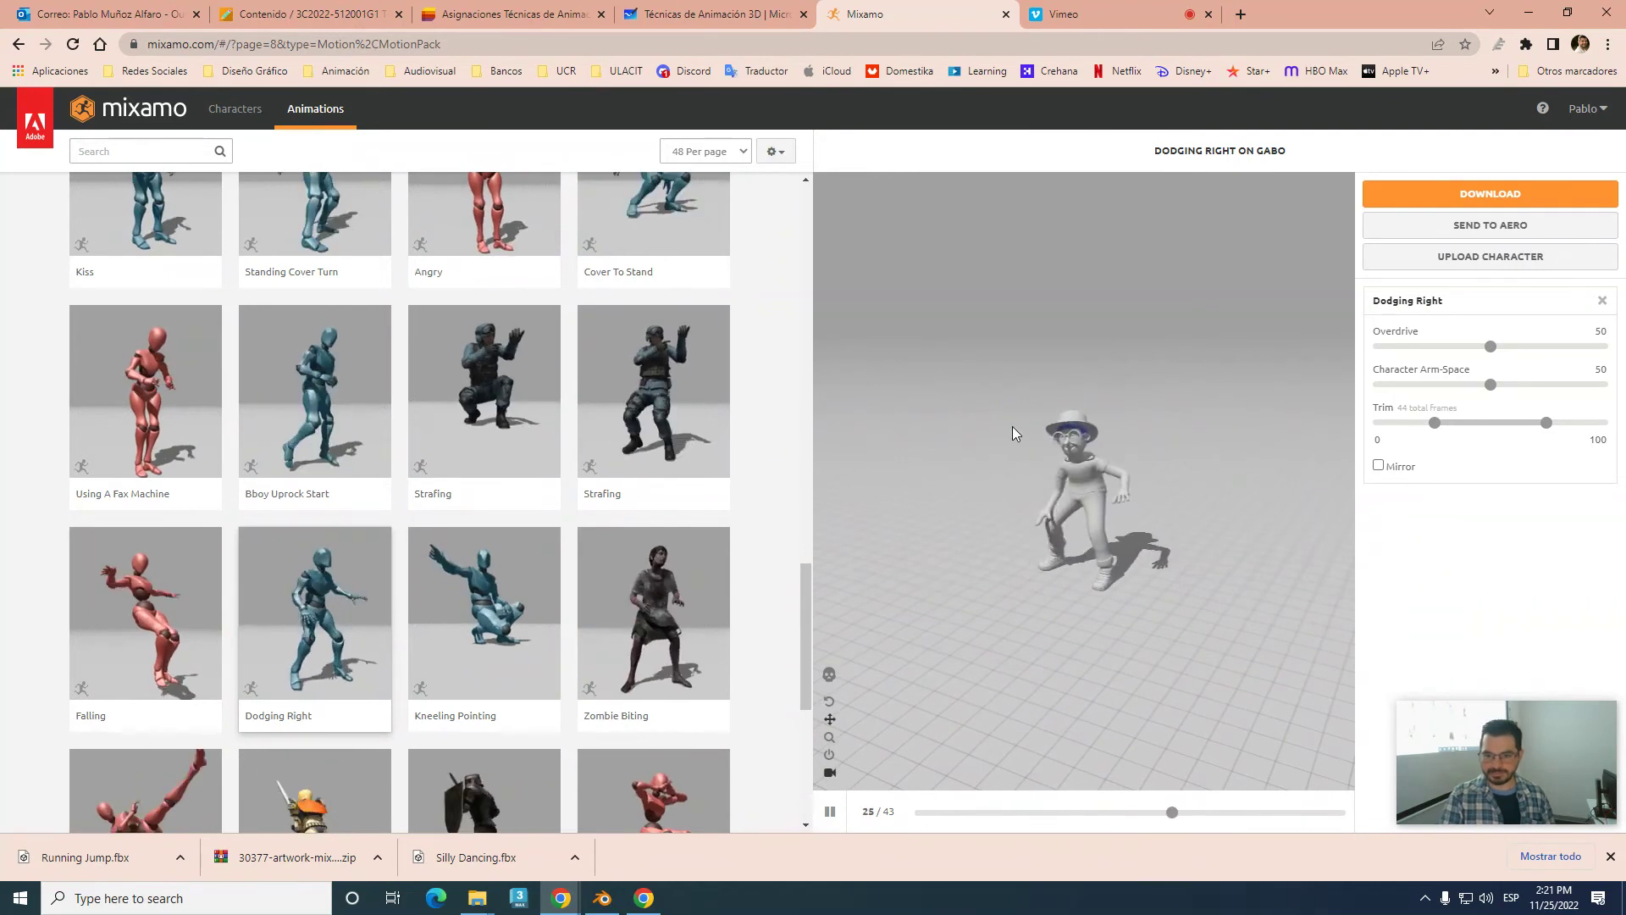
{"action": "scroll", "coordinate": [669, 720], "scroll_direction": "down", "scroll_amount": 4}
{"action": "scroll", "coordinate": [633, 652], "scroll_direction": "down", "scroll_amount": 2}
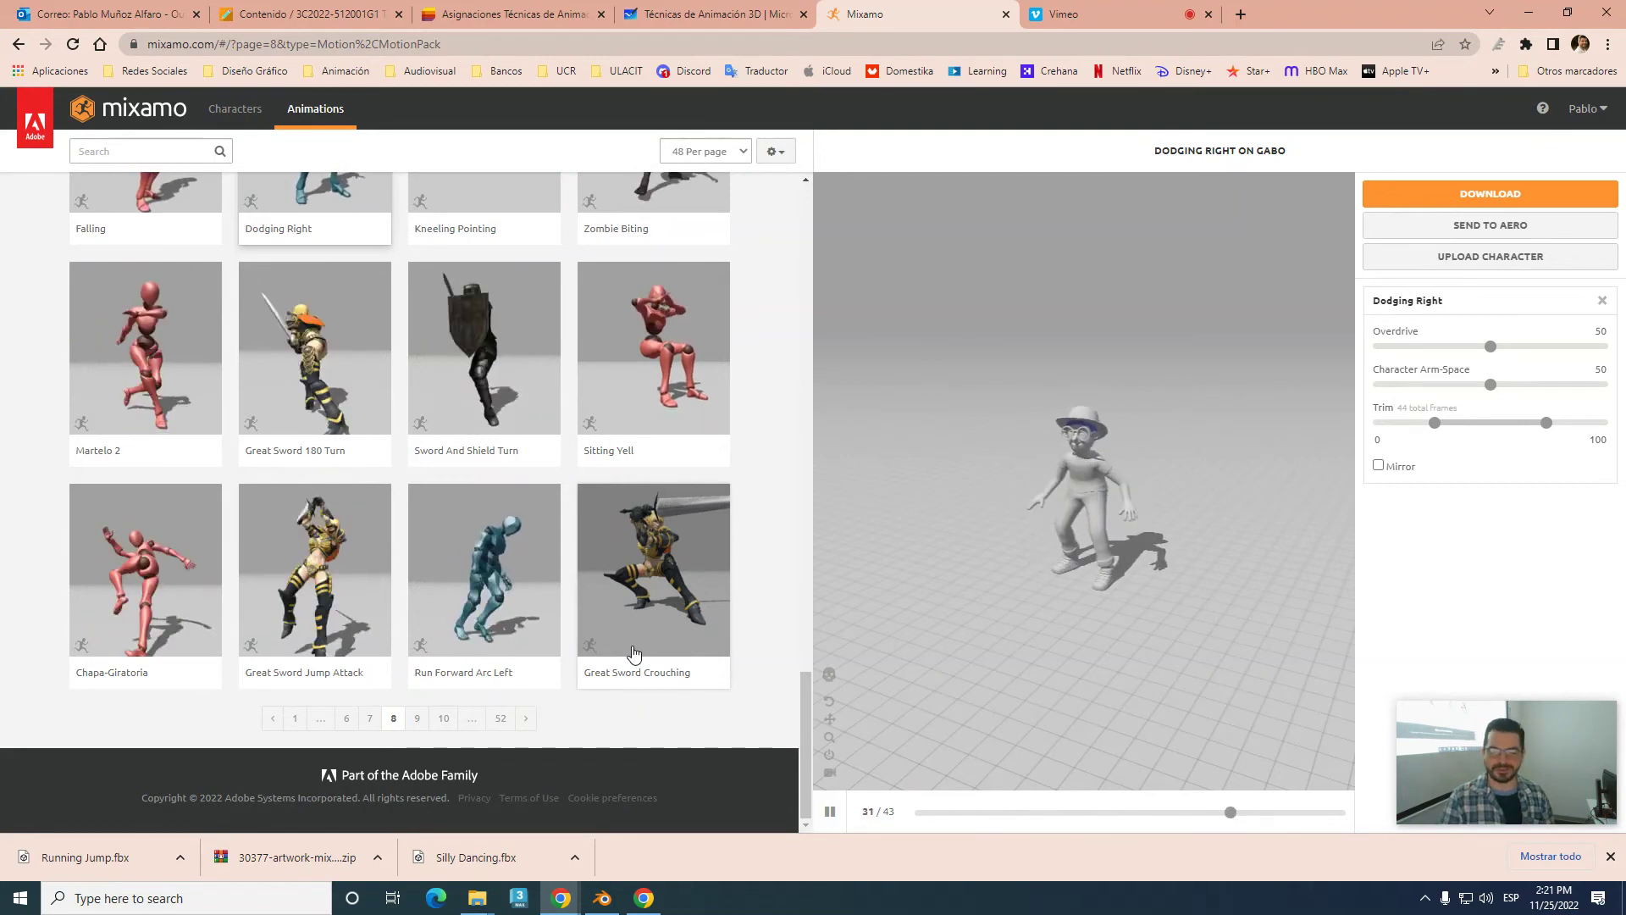
{"action": "scroll", "coordinate": [631, 656], "scroll_direction": "up", "scroll_amount": 2}
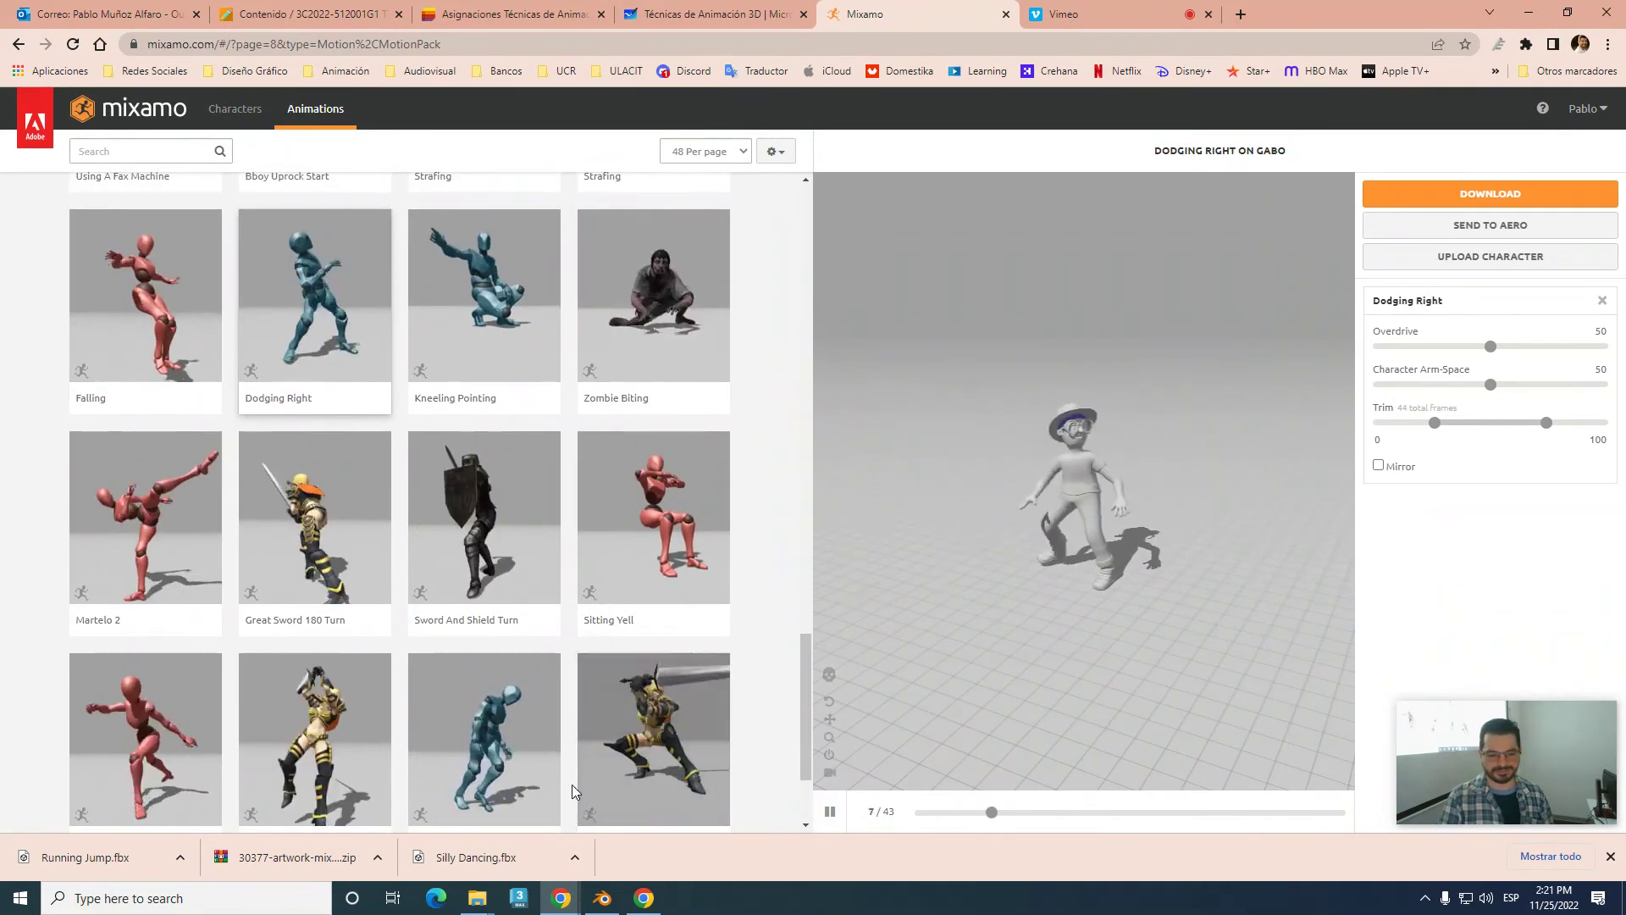
{"action": "scroll", "coordinate": [568, 775], "scroll_direction": "down", "scroll_amount": 2}
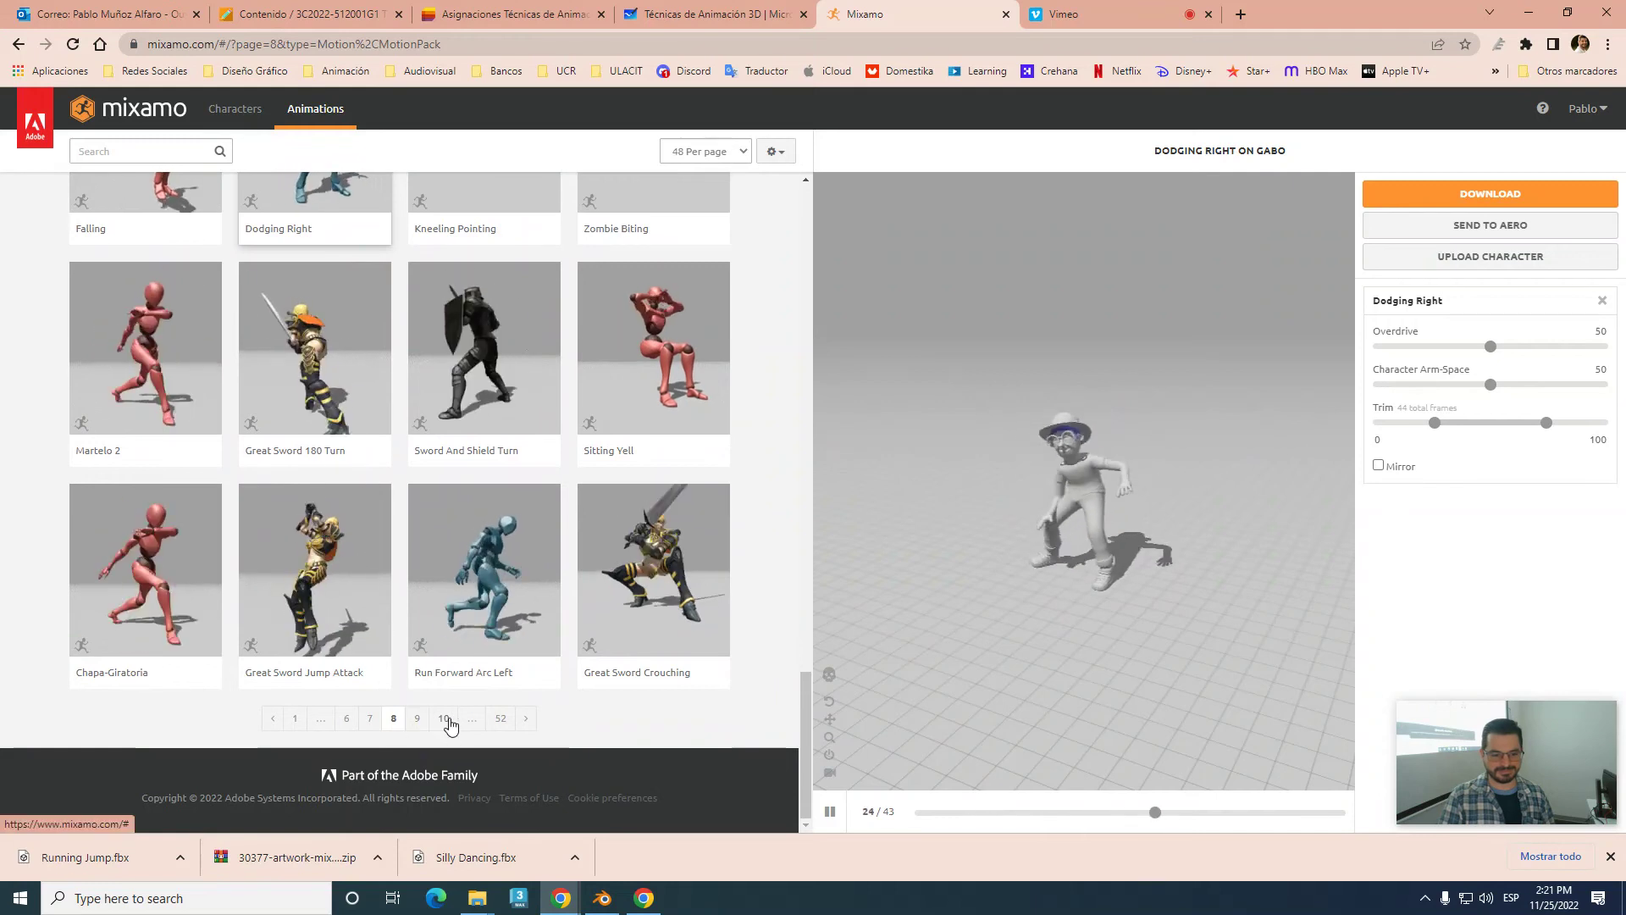
- Go to page 10 of the animations and preview Sheathing Sword on Gabo
{"action": "left_click", "coordinate": [443, 718]}
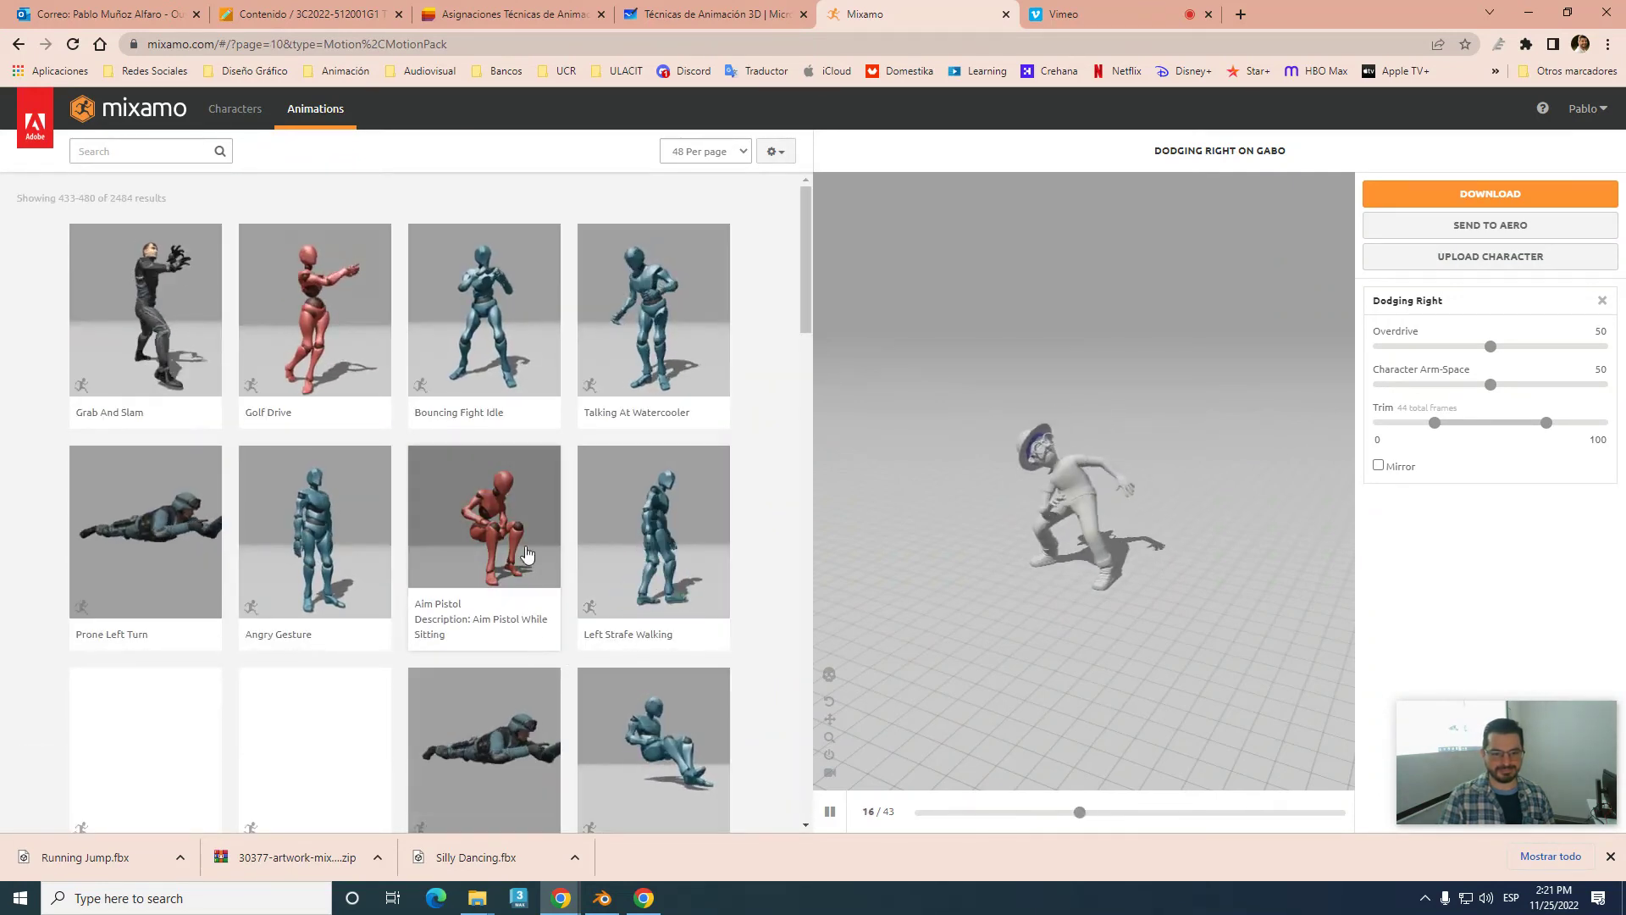
{"action": "scroll", "coordinate": [424, 573], "scroll_direction": "down", "scroll_amount": 2}
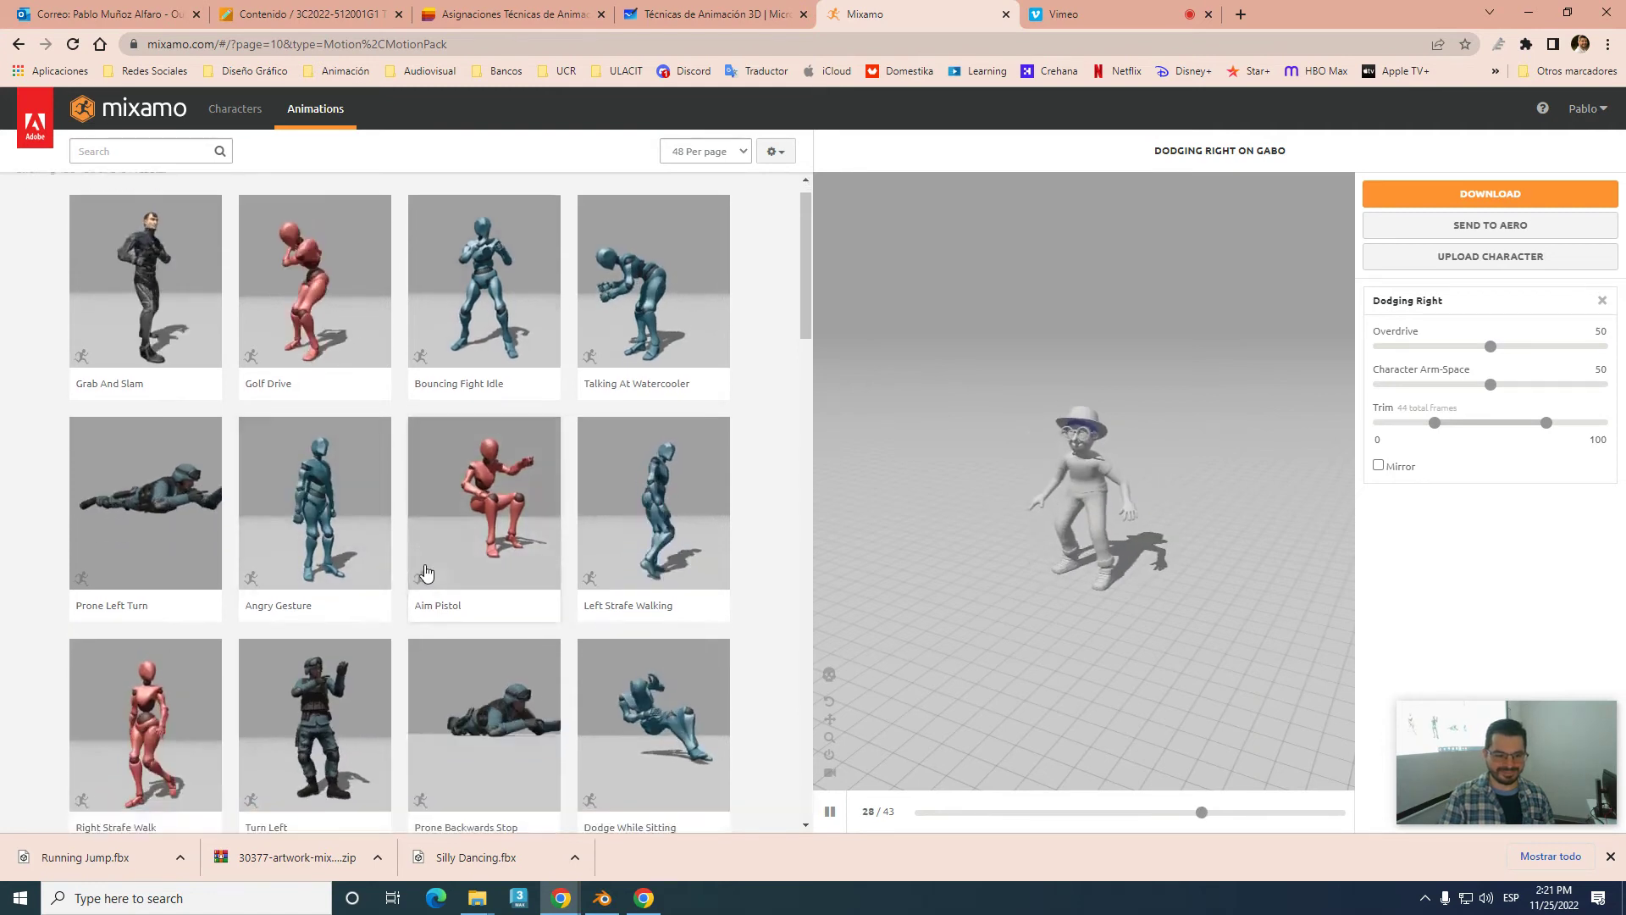
{"action": "scroll", "coordinate": [436, 567], "scroll_direction": "down", "scroll_amount": 4}
{"action": "scroll", "coordinate": [461, 562], "scroll_direction": "down", "scroll_amount": 1}
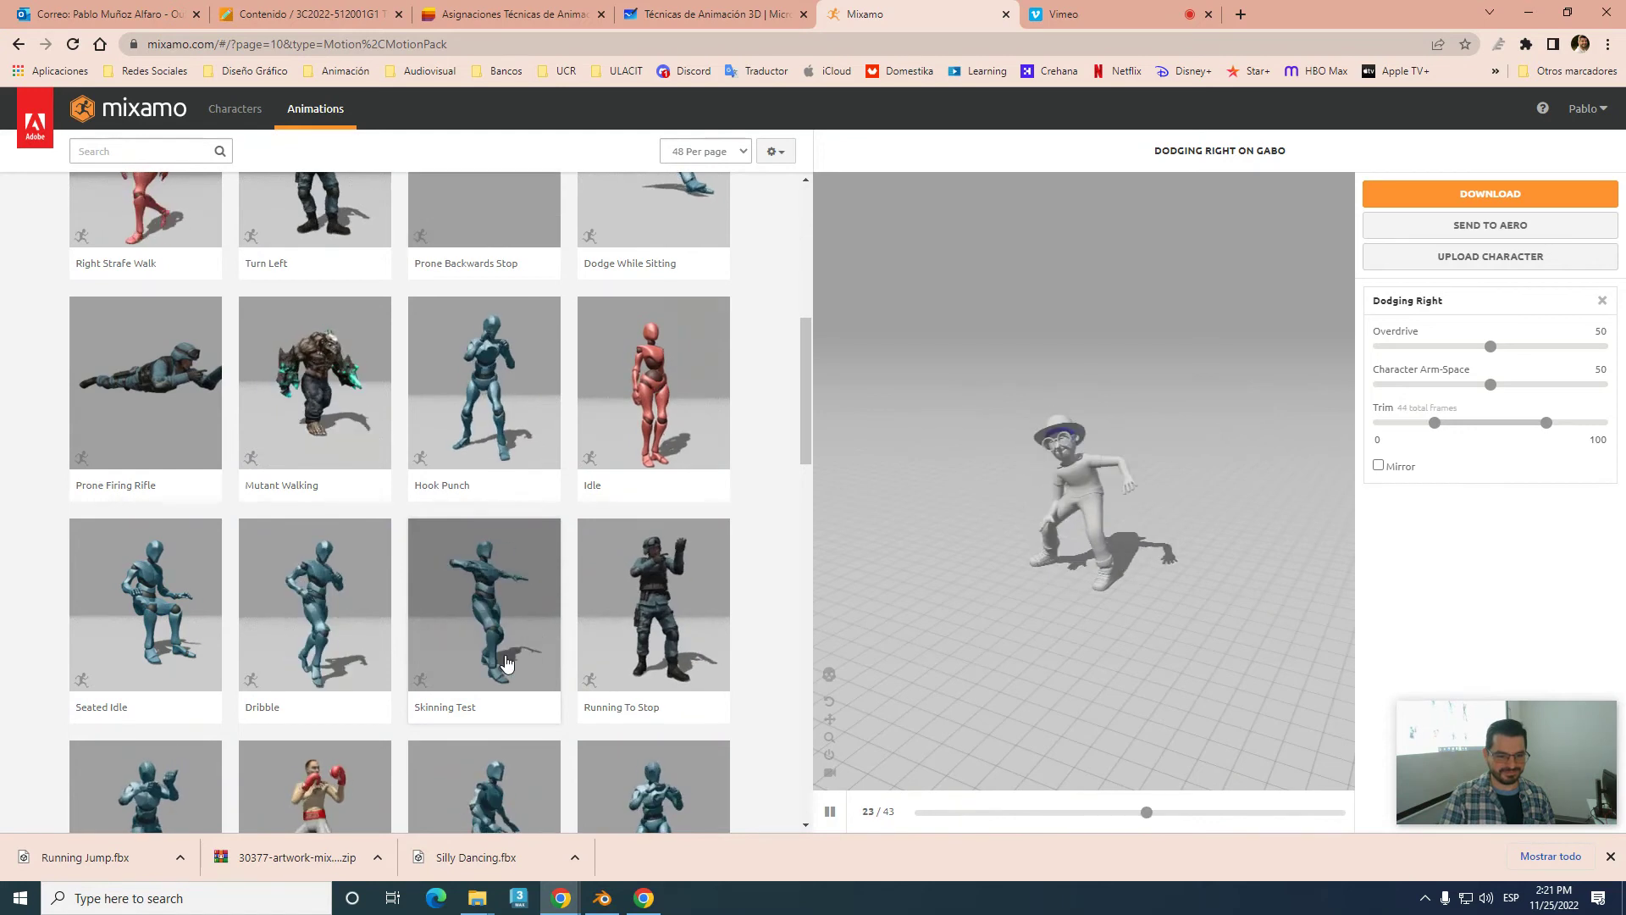
{"action": "scroll", "coordinate": [499, 652], "scroll_direction": "down", "scroll_amount": 3}
{"action": "scroll", "coordinate": [516, 542], "scroll_direction": "down", "scroll_amount": 2}
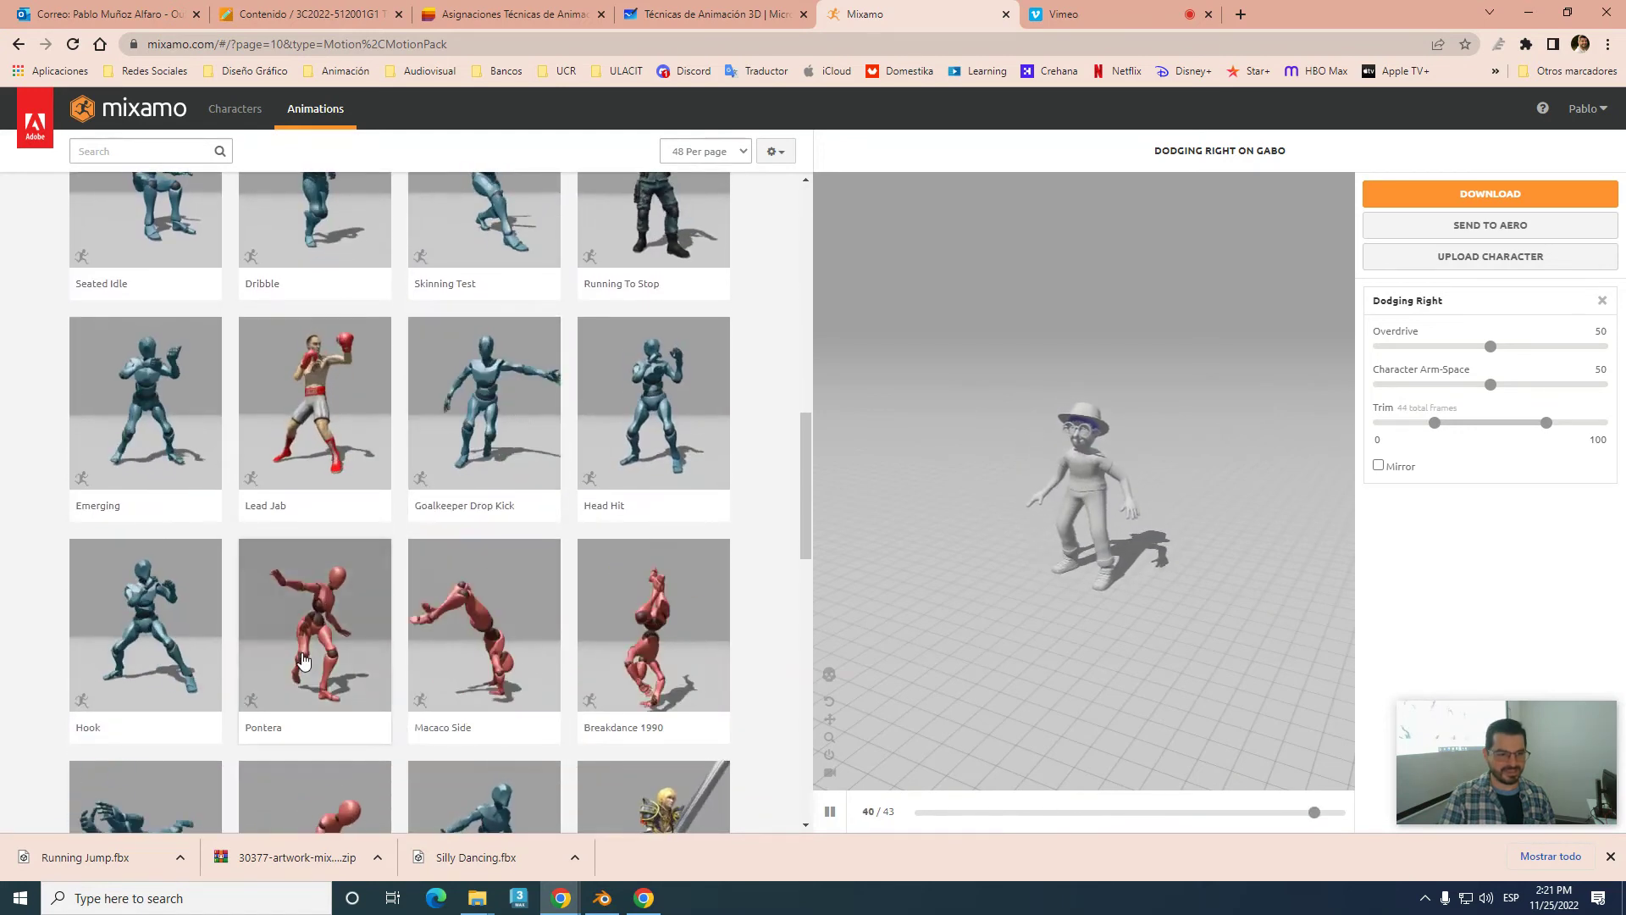
{"action": "scroll", "coordinate": [474, 695], "scroll_direction": "down", "scroll_amount": 3}
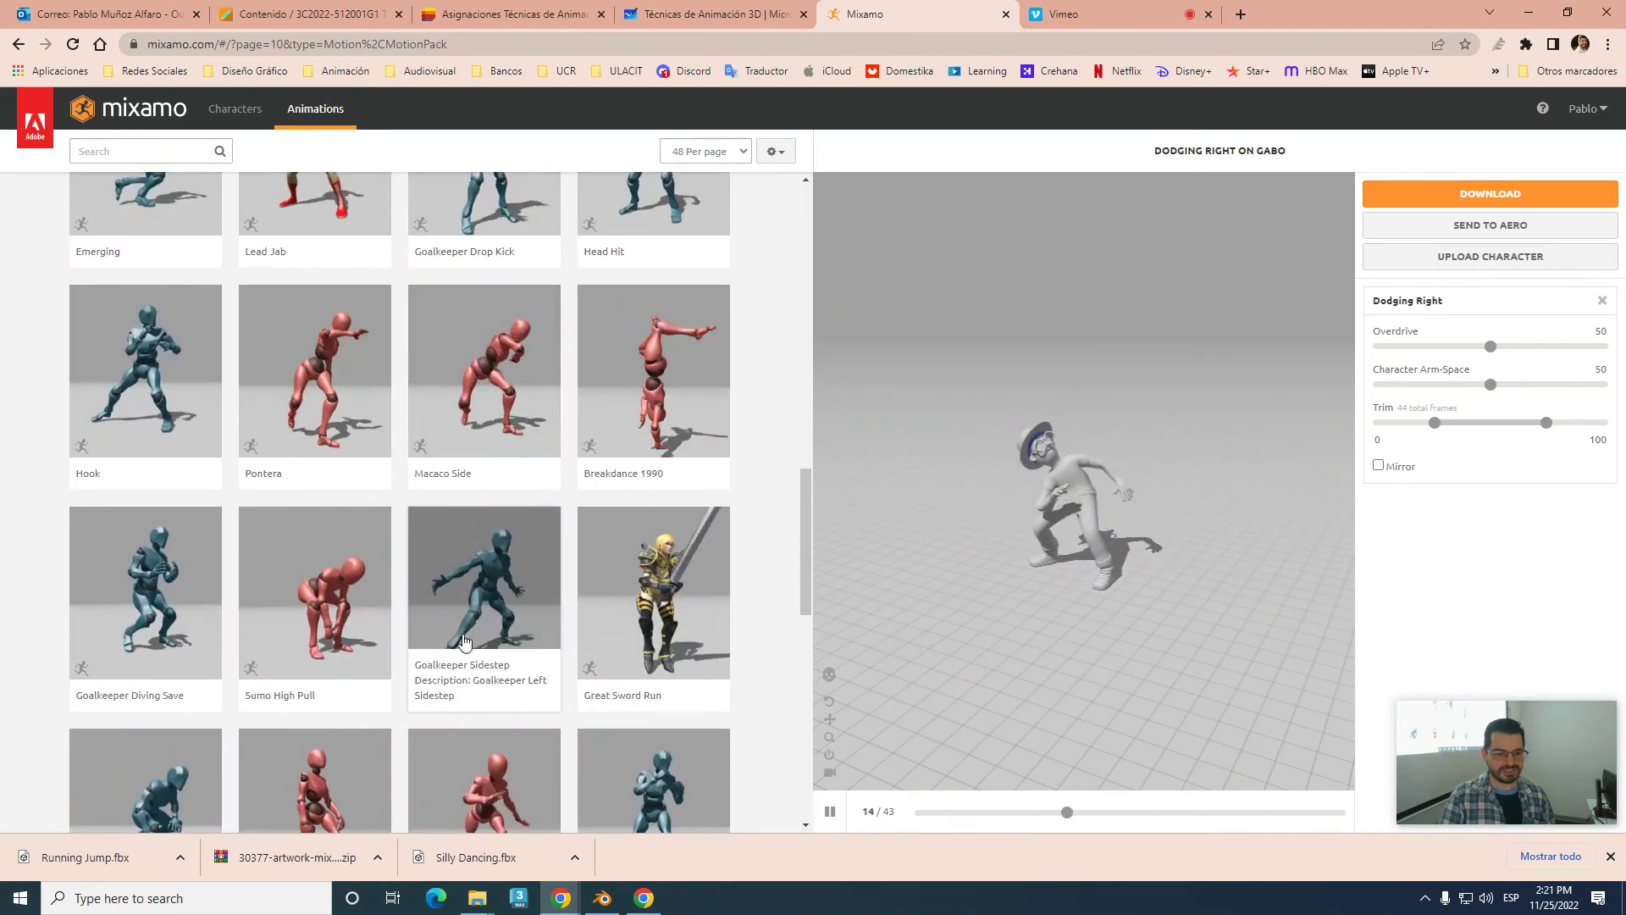
{"action": "scroll", "coordinate": [508, 694], "scroll_direction": "down", "scroll_amount": 2}
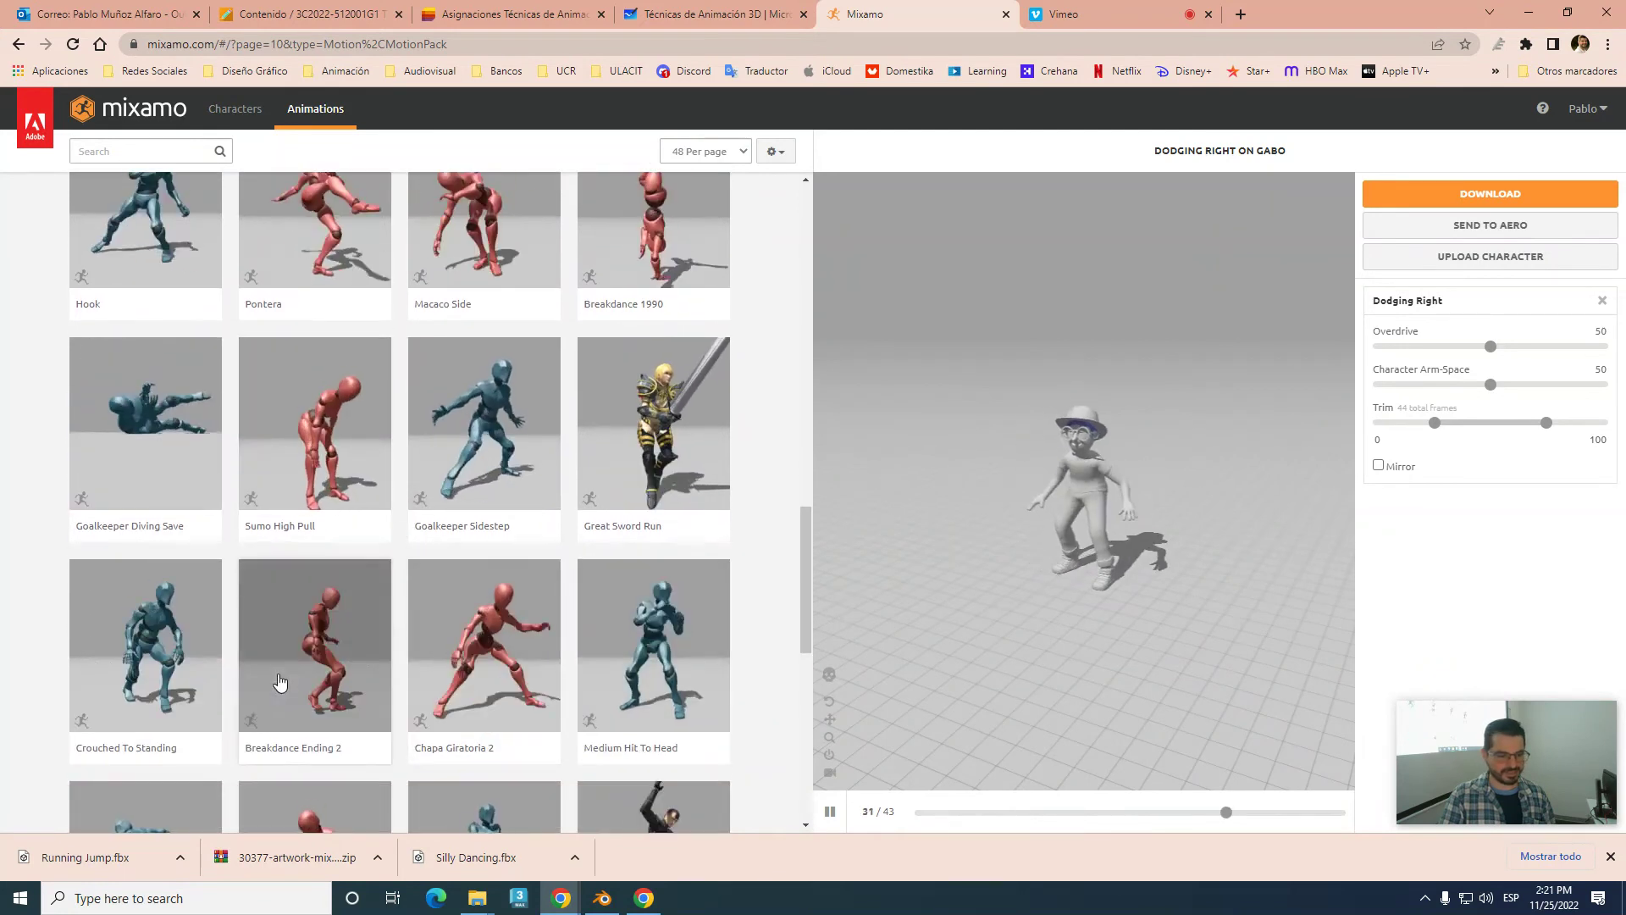
{"action": "scroll", "coordinate": [508, 669], "scroll_direction": "down", "scroll_amount": 3}
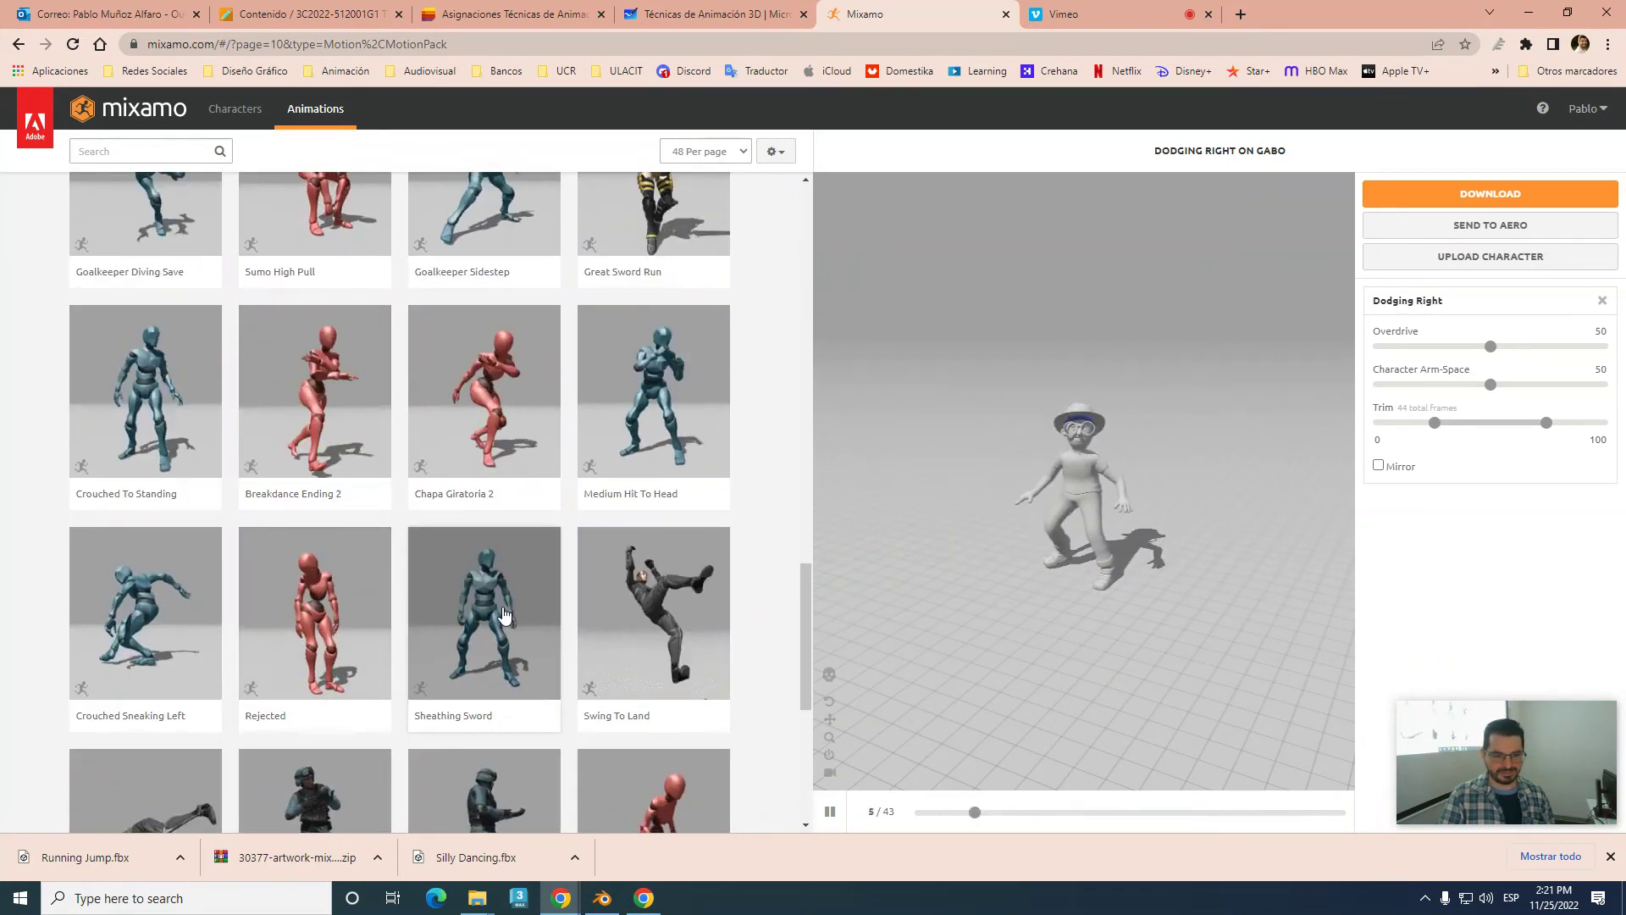
{"action": "left_click", "coordinate": [494, 649]}
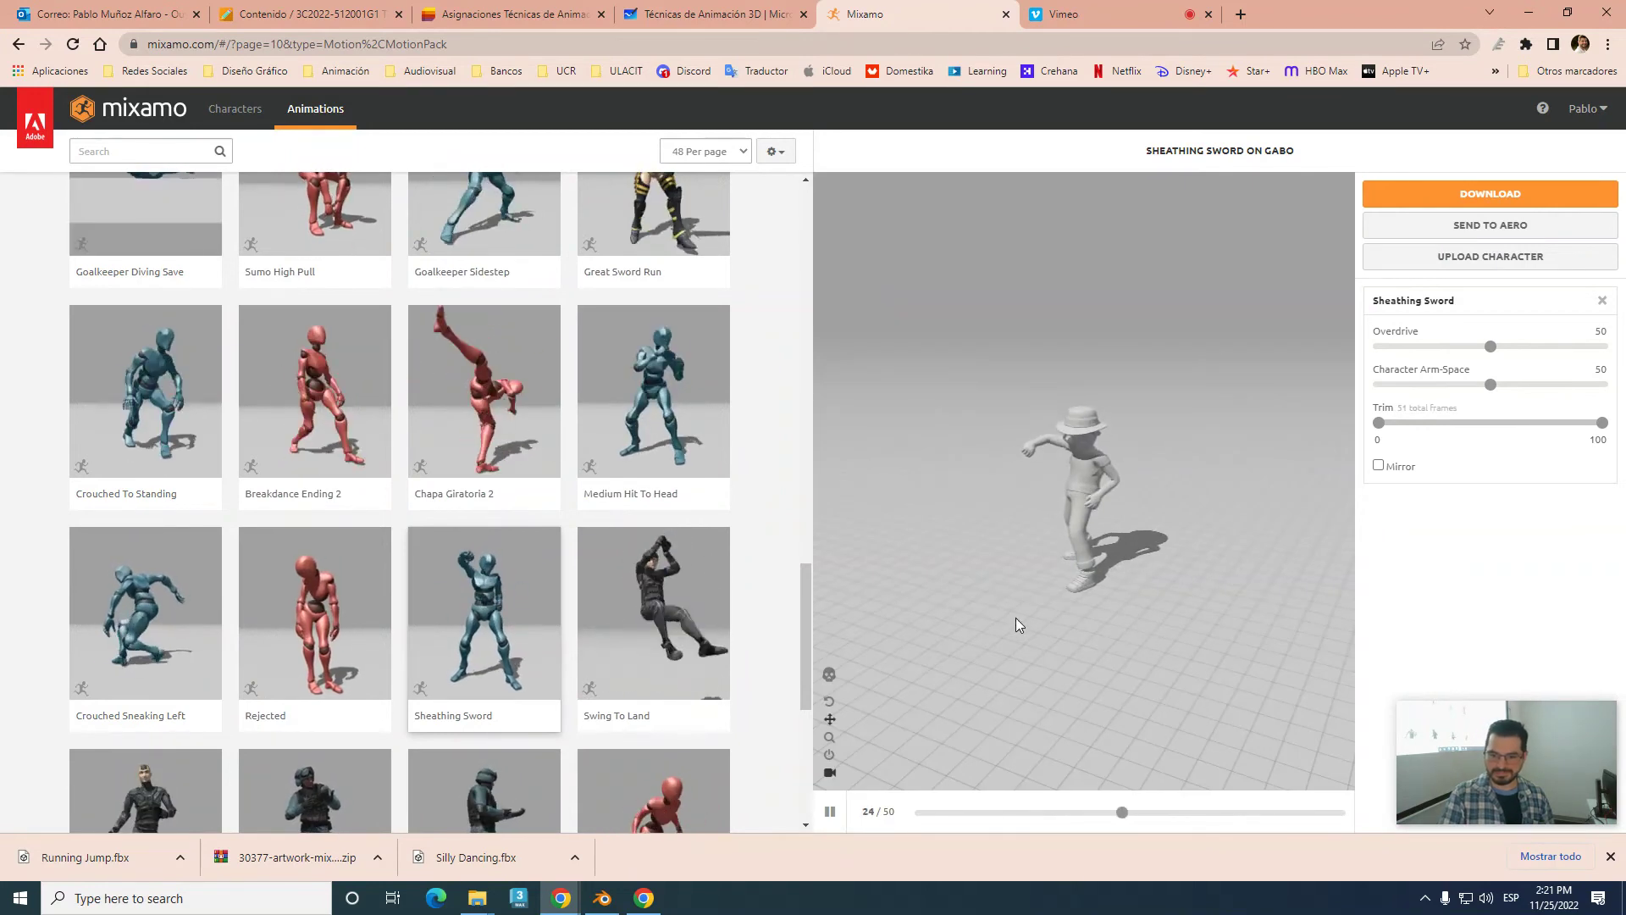
- On page 12, preview Jumping Down and then Sad Walk on Gabo
{"action": "scroll", "coordinate": [572, 563], "scroll_direction": "down", "scroll_amount": 5}
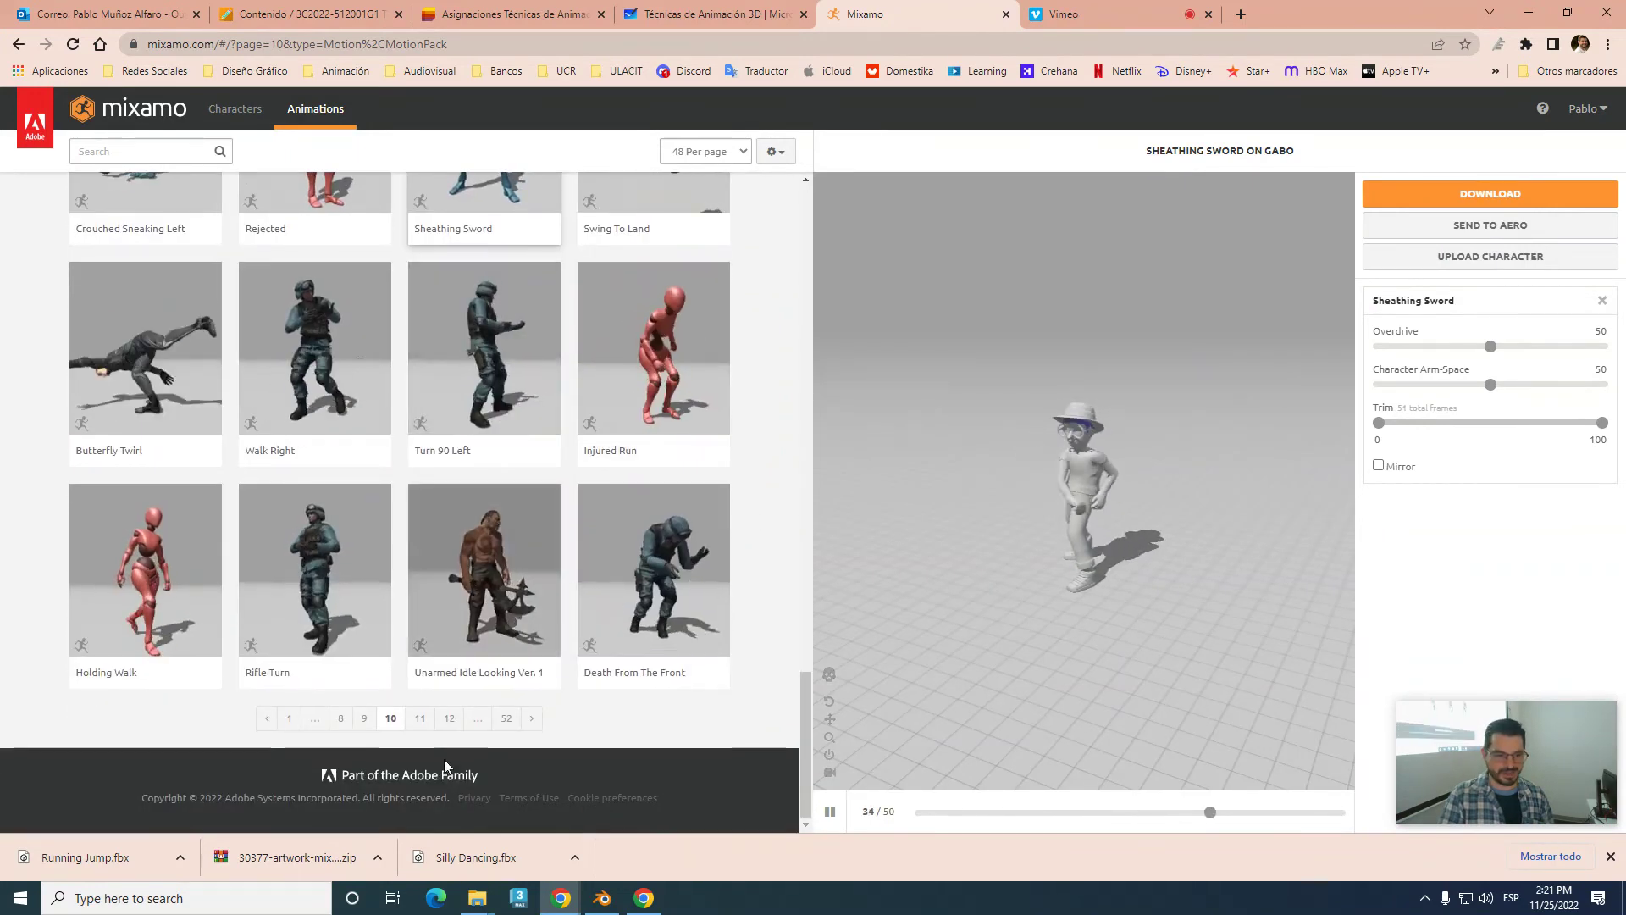
{"action": "left_click", "coordinate": [450, 719]}
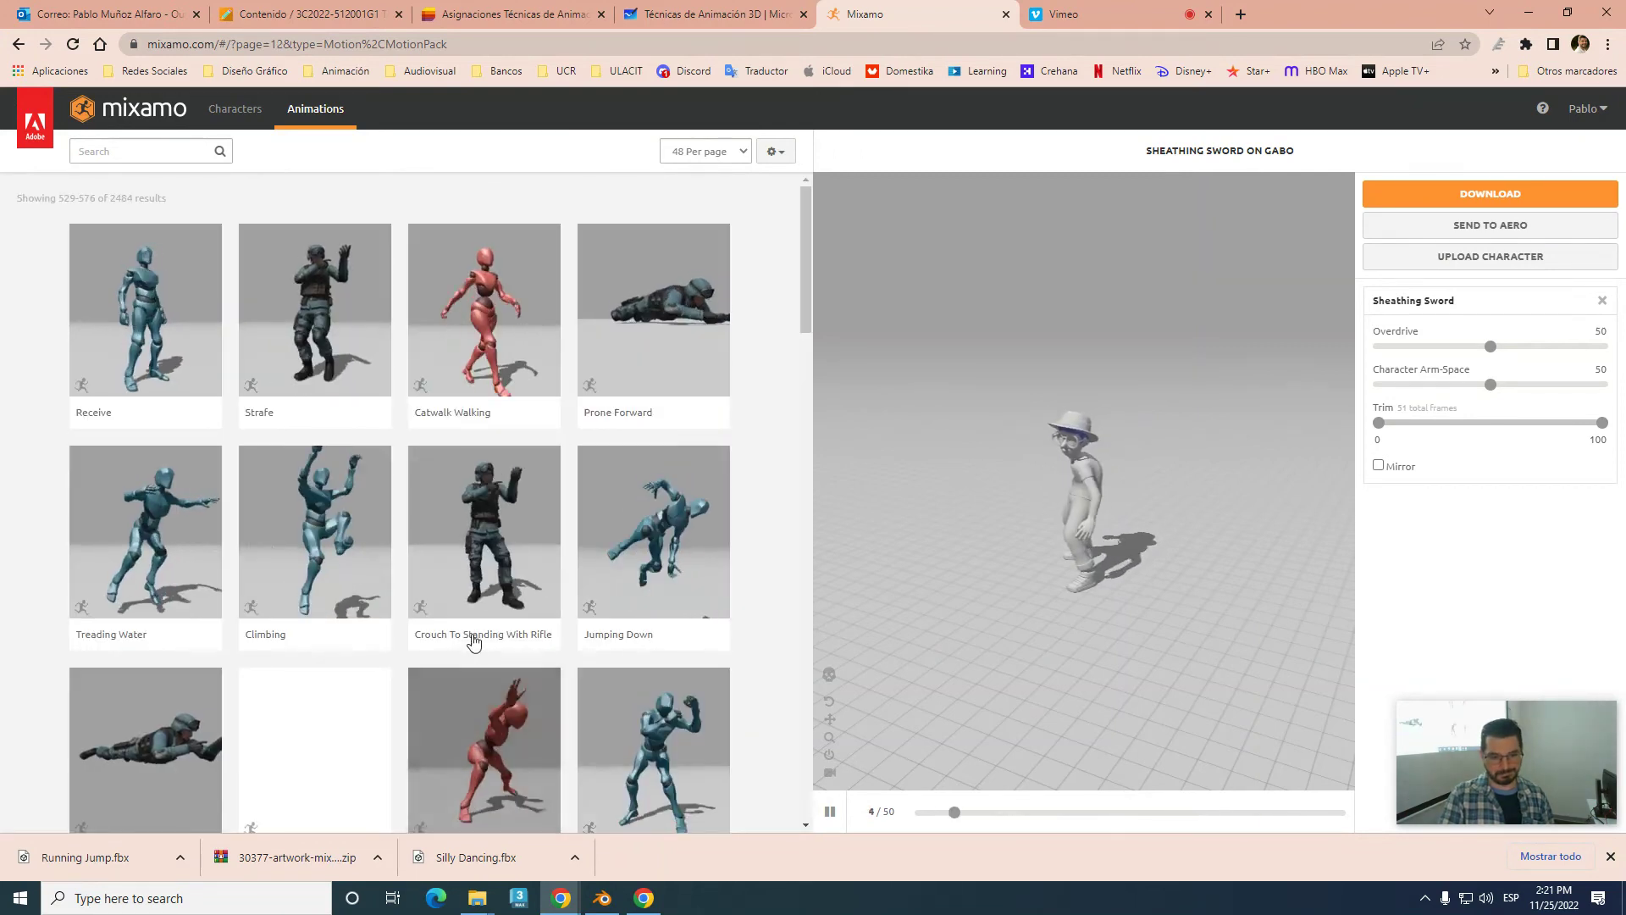
{"action": "left_click", "coordinate": [615, 535]}
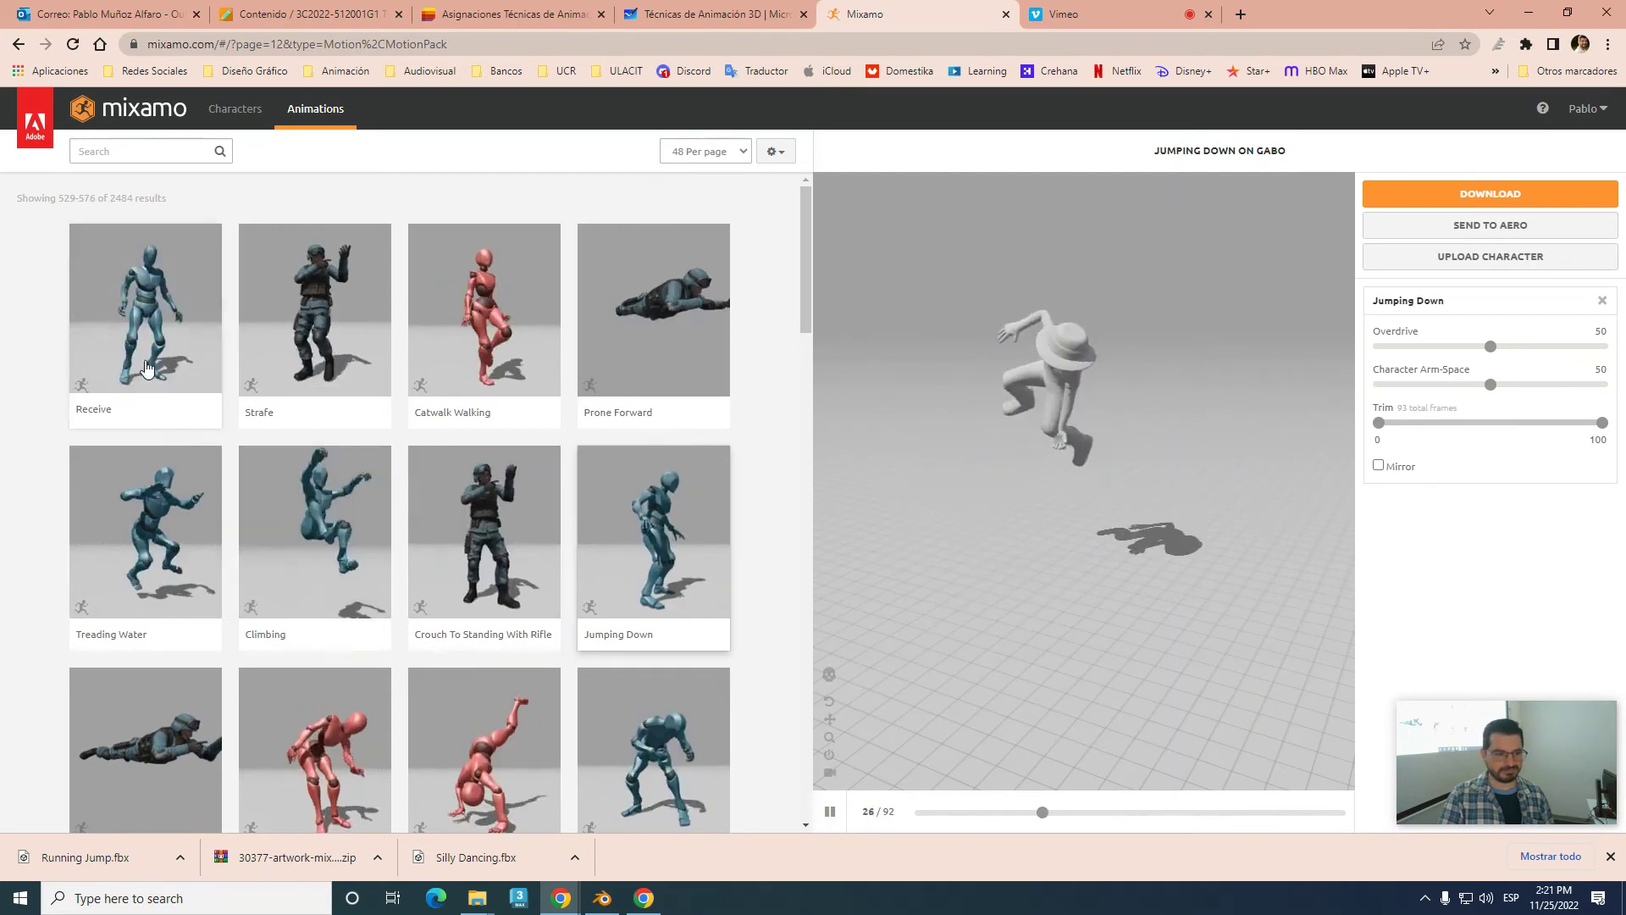
{"action": "scroll", "coordinate": [403, 532], "scroll_direction": "down", "scroll_amount": 7}
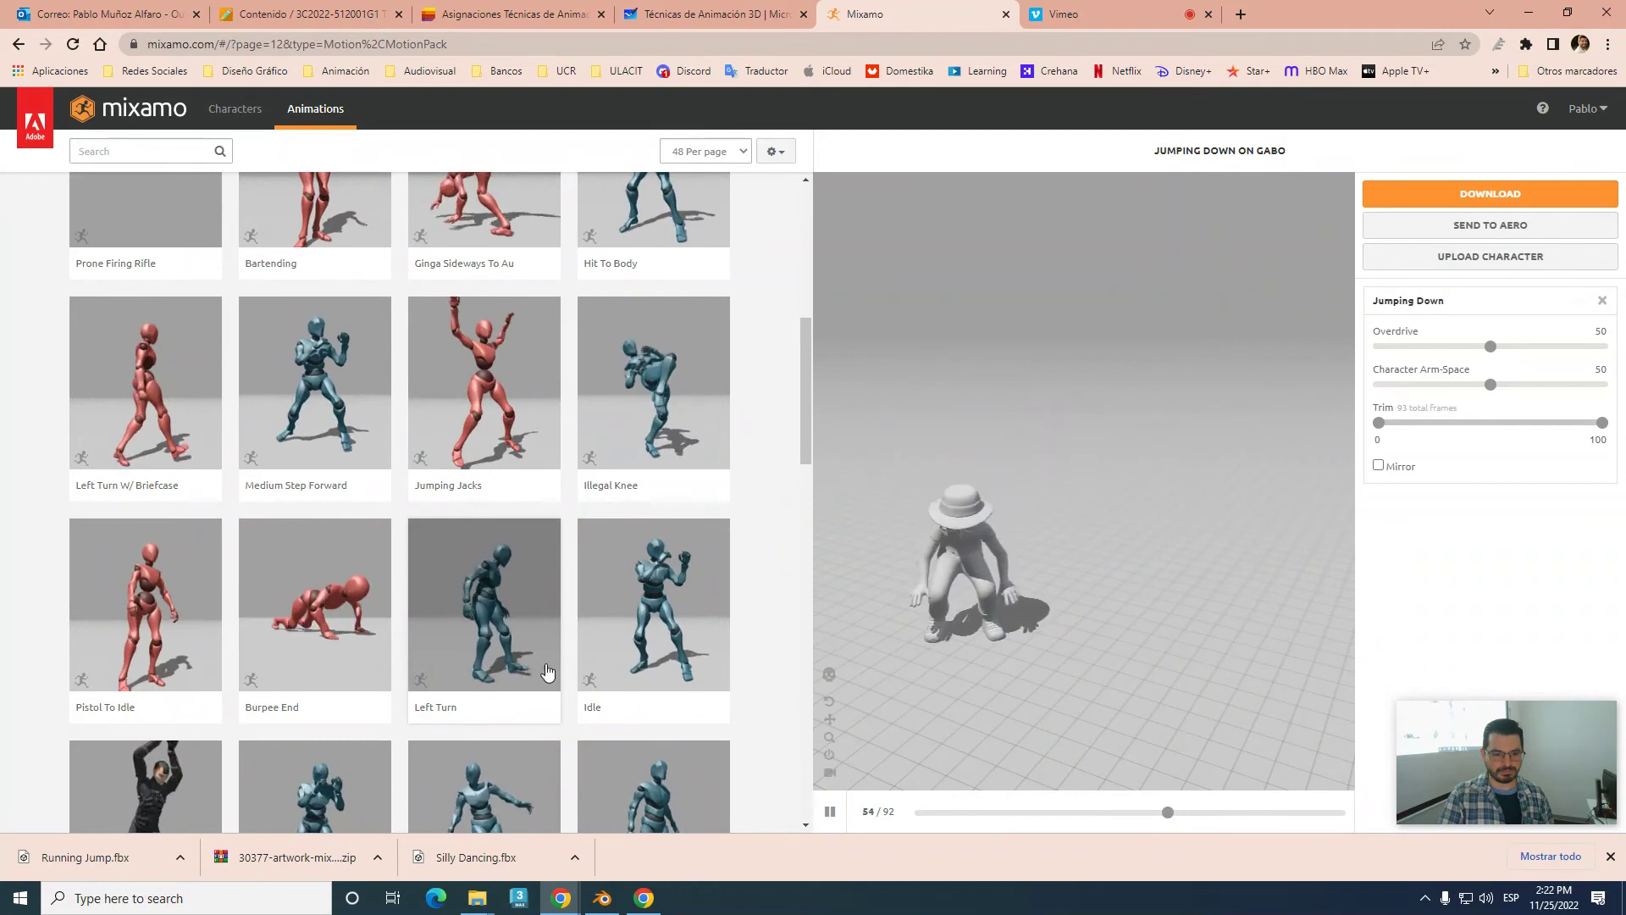
{"action": "scroll", "coordinate": [518, 644], "scroll_direction": "down", "scroll_amount": 2}
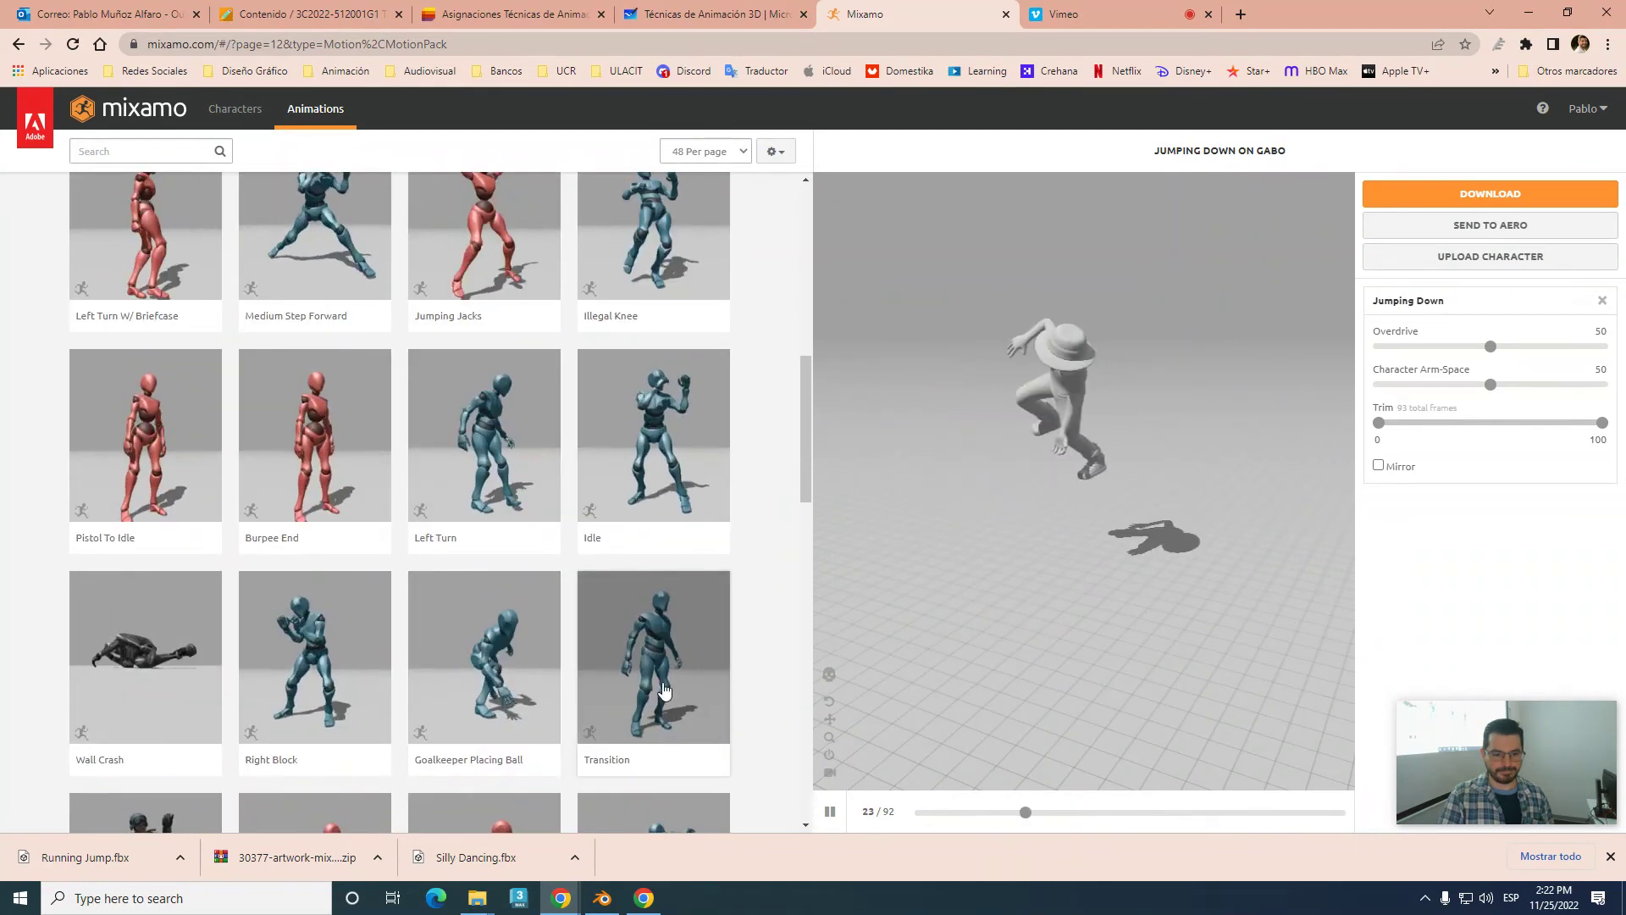
{"action": "scroll", "coordinate": [643, 678], "scroll_direction": "down", "scroll_amount": 4}
{"action": "scroll", "coordinate": [494, 705], "scroll_direction": "down", "scroll_amount": 3}
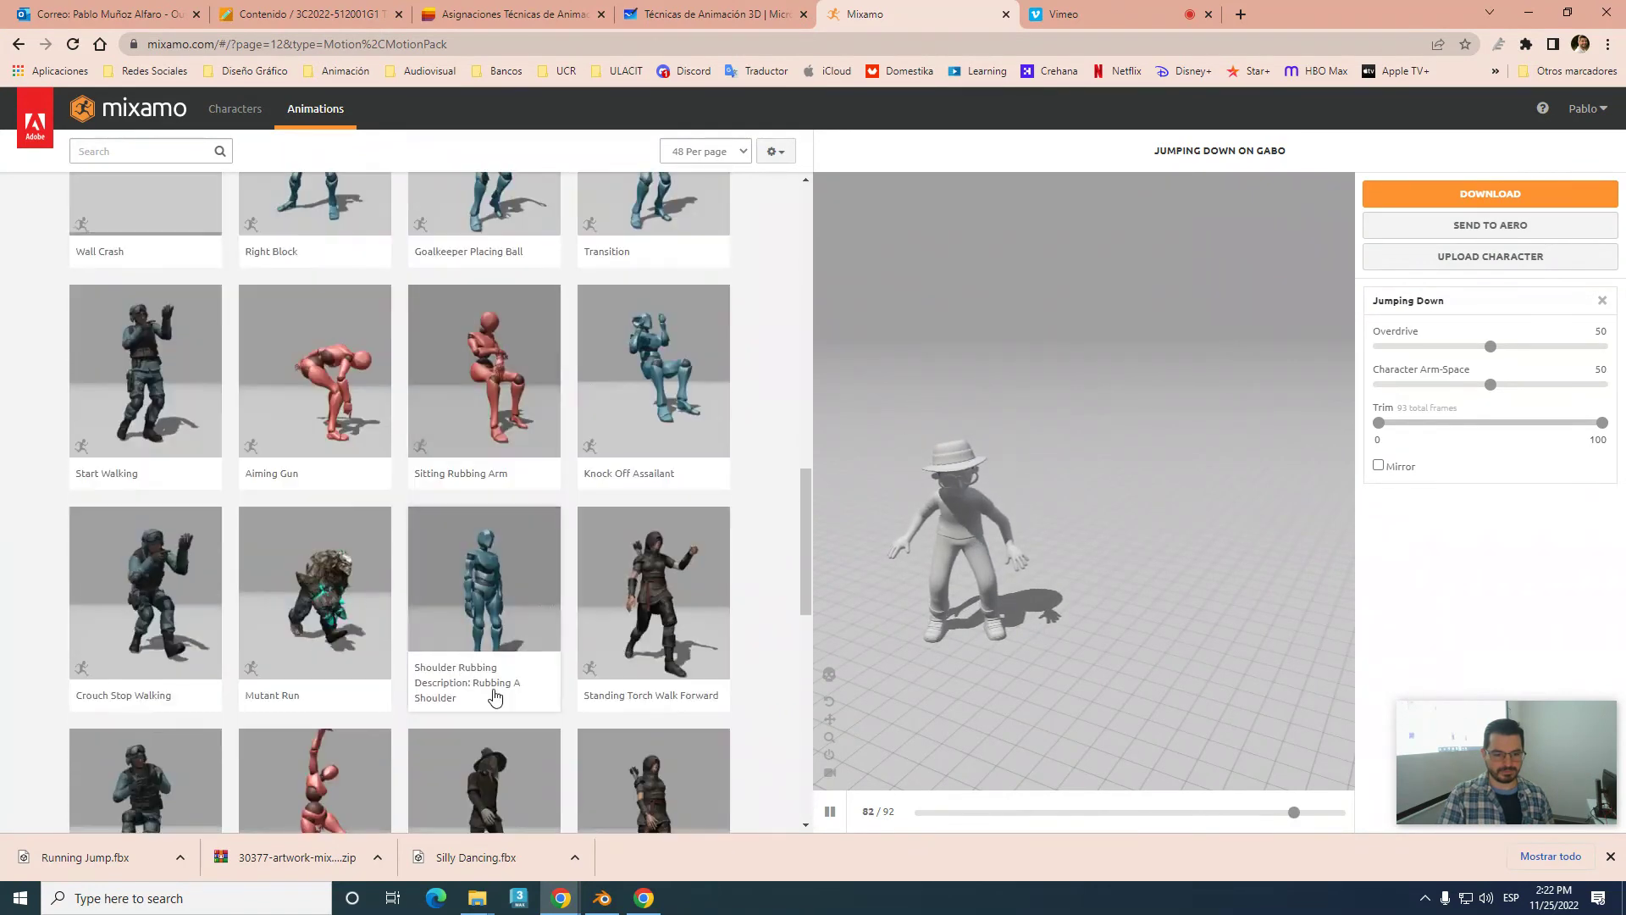
{"action": "scroll", "coordinate": [495, 696], "scroll_direction": "down", "scroll_amount": 3}
{"action": "left_click", "coordinate": [666, 695]}
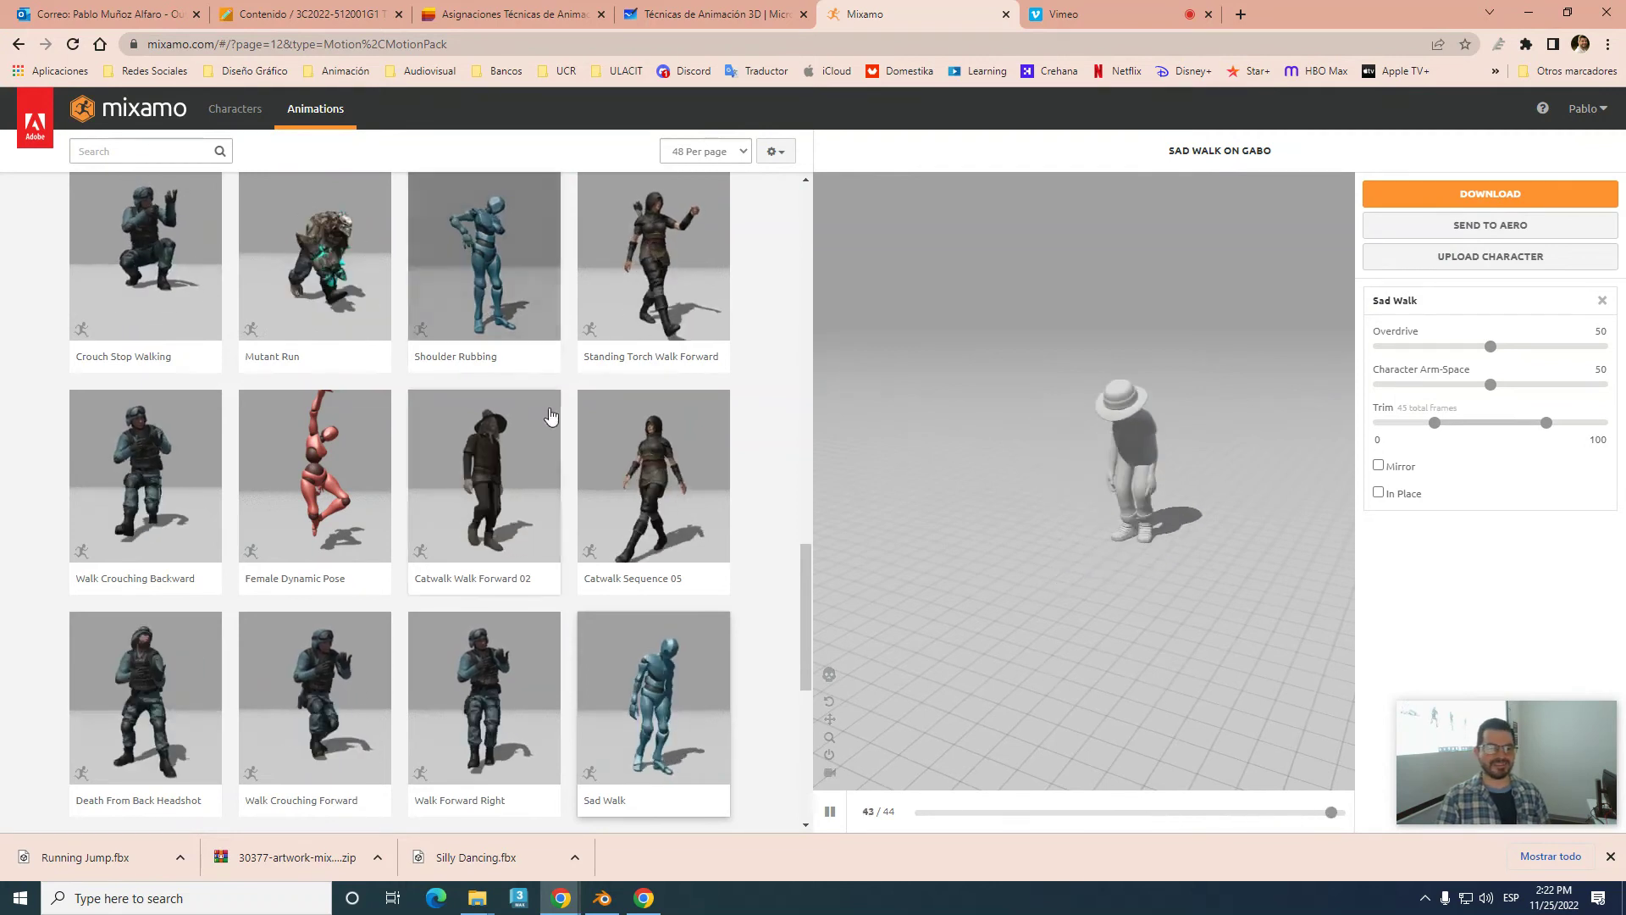
- Preview the Left Turn animation on Gabo
{"action": "scroll", "coordinate": [550, 415], "scroll_direction": "up", "scroll_amount": 4}
{"action": "scroll", "coordinate": [423, 440], "scroll_direction": "up", "scroll_amount": 4}
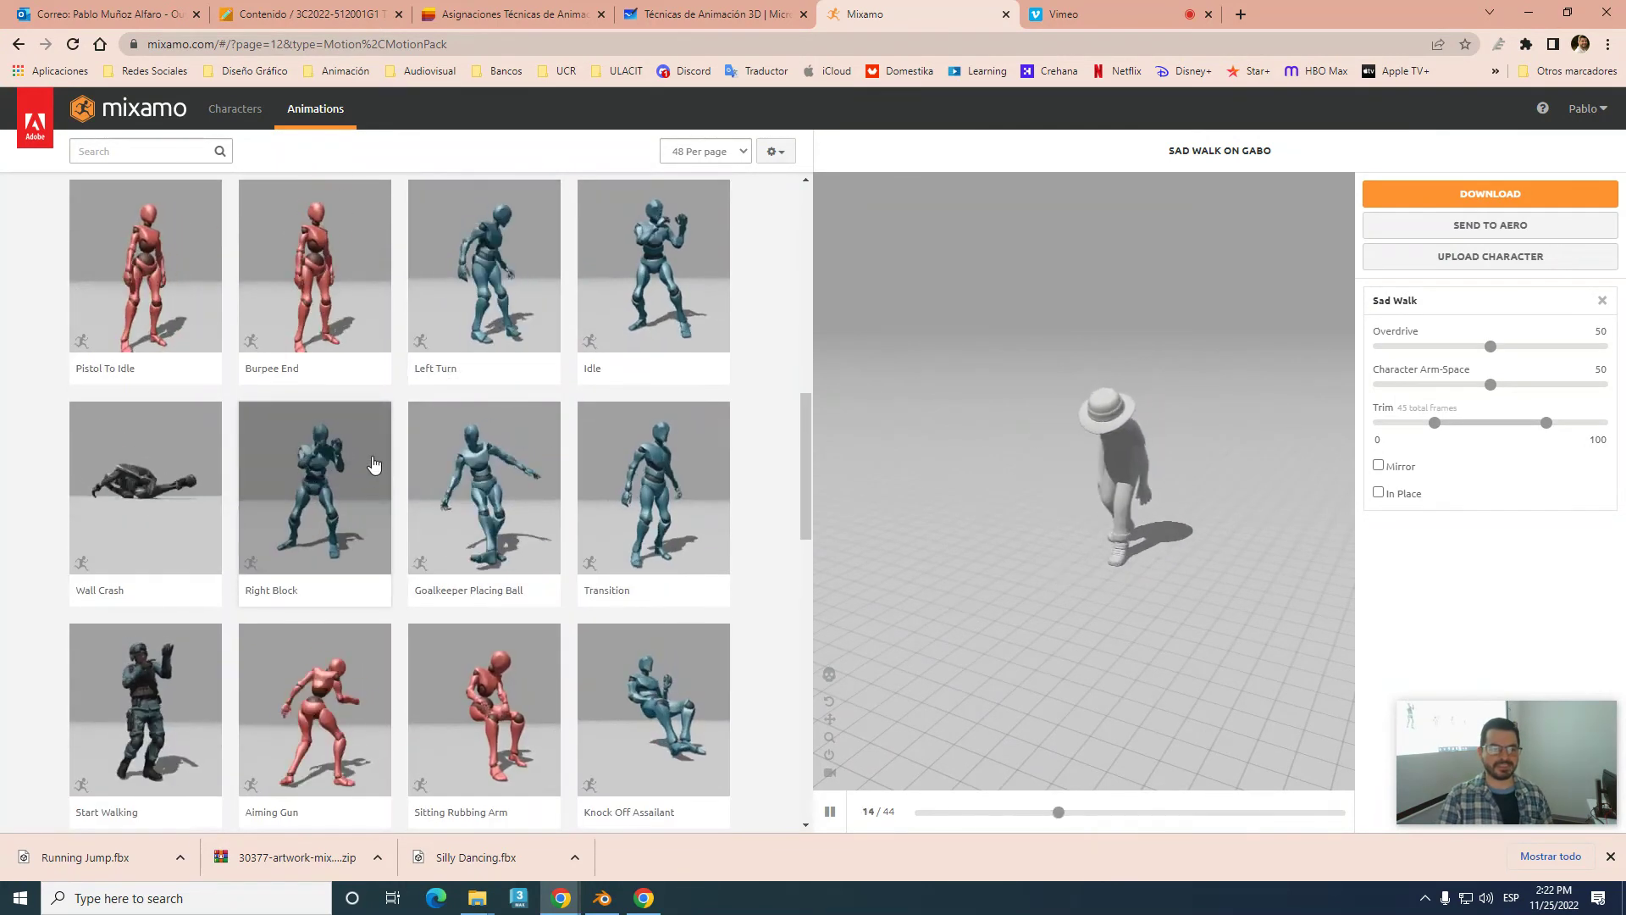
{"action": "left_click", "coordinate": [509, 269]}
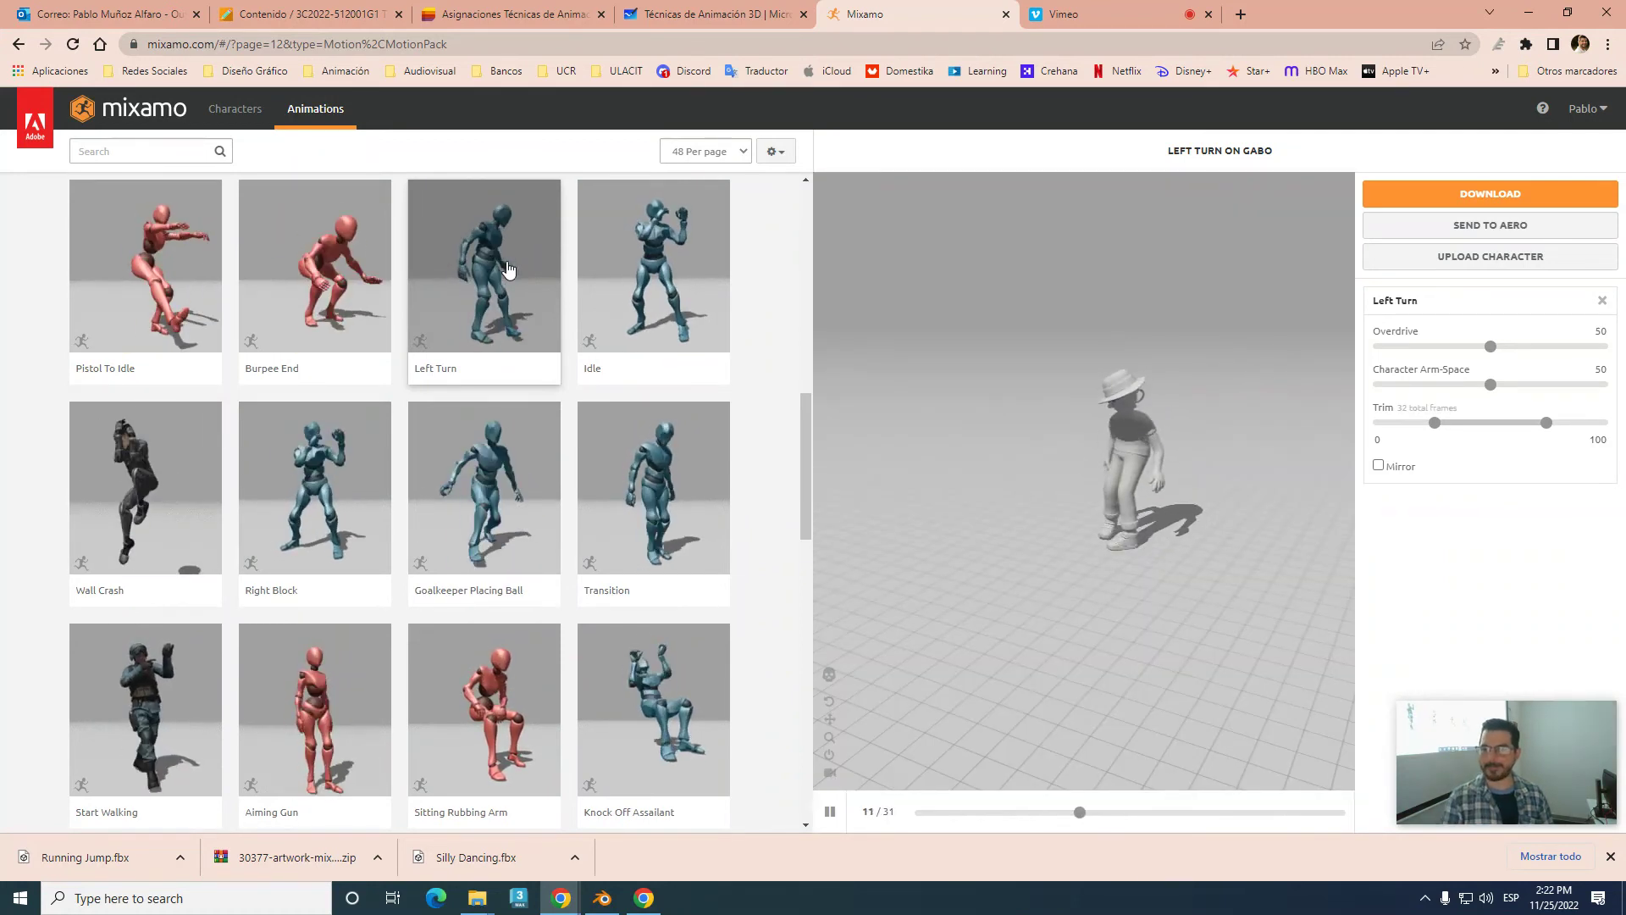
- Adjust Left Turn's trim, set character arm spacing to 60 and Overdrive to 67
{"action": "left_click", "coordinate": [1433, 424]}
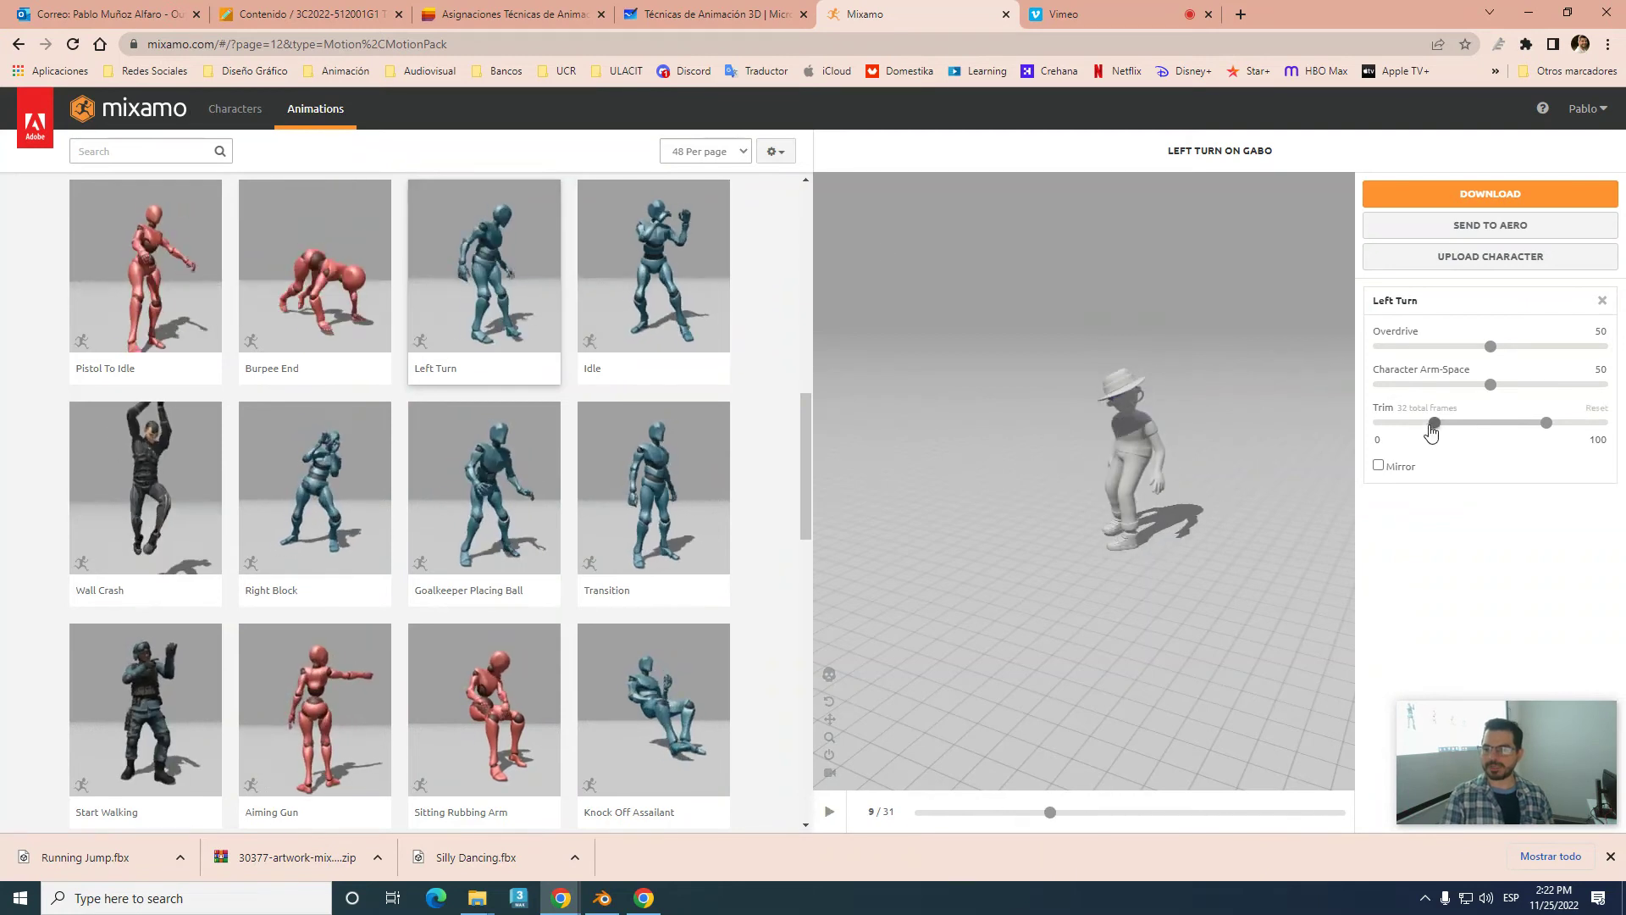
{"action": "left_click_drag", "start_coordinate": [1547, 423], "coordinate": [1546, 428]}
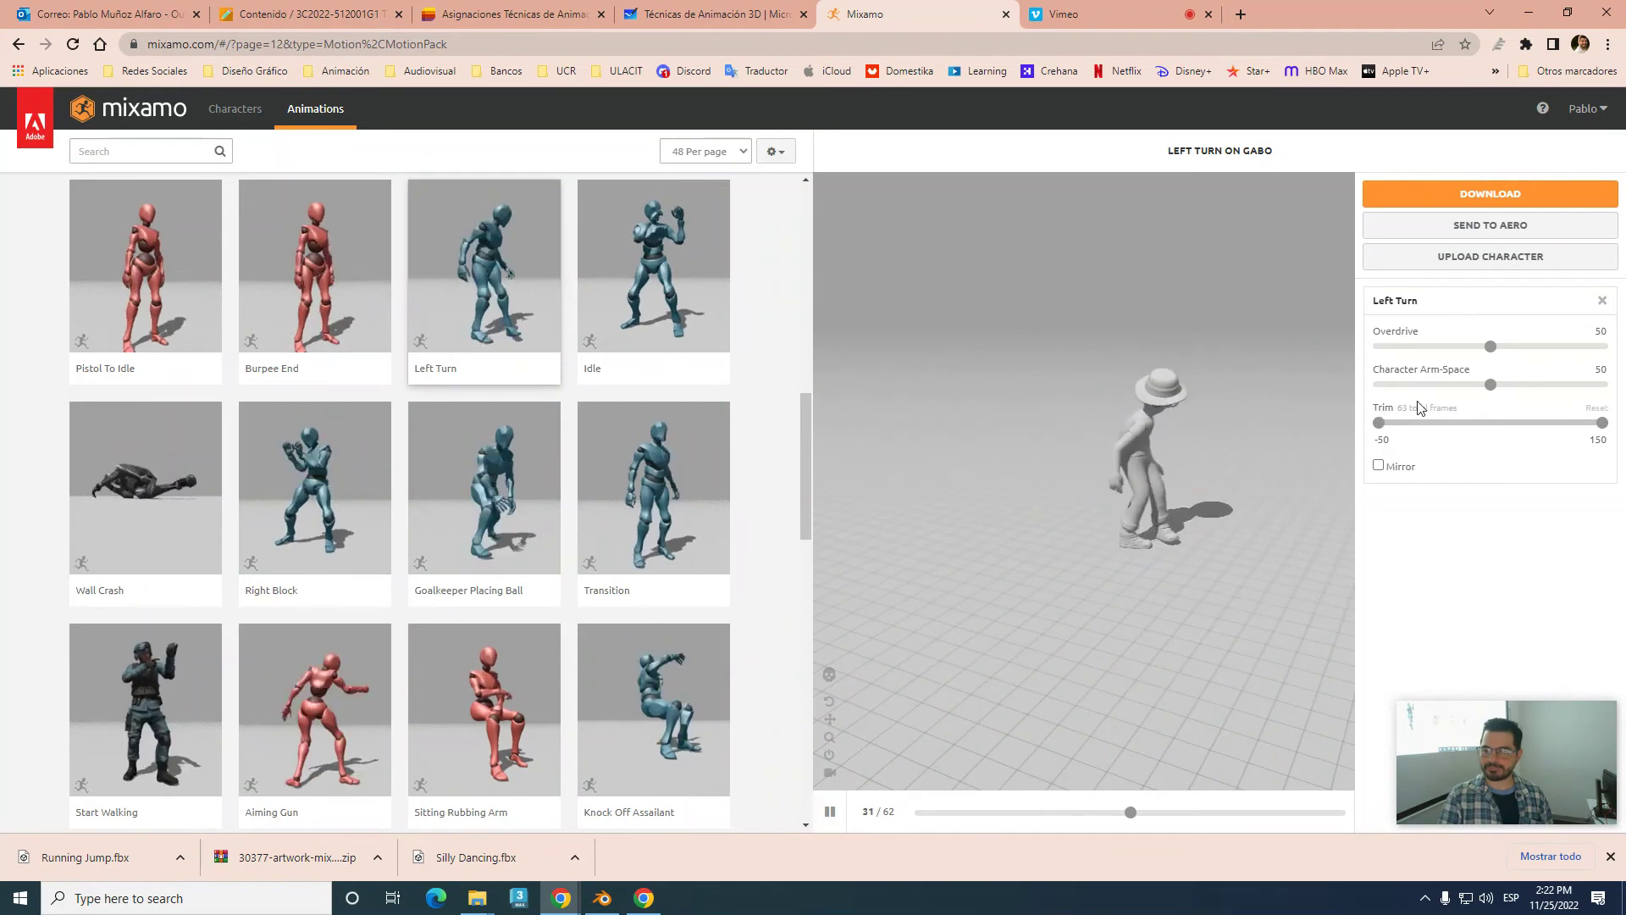
{"action": "left_click_drag", "start_coordinate": [1488, 386], "coordinate": [1511, 385]}
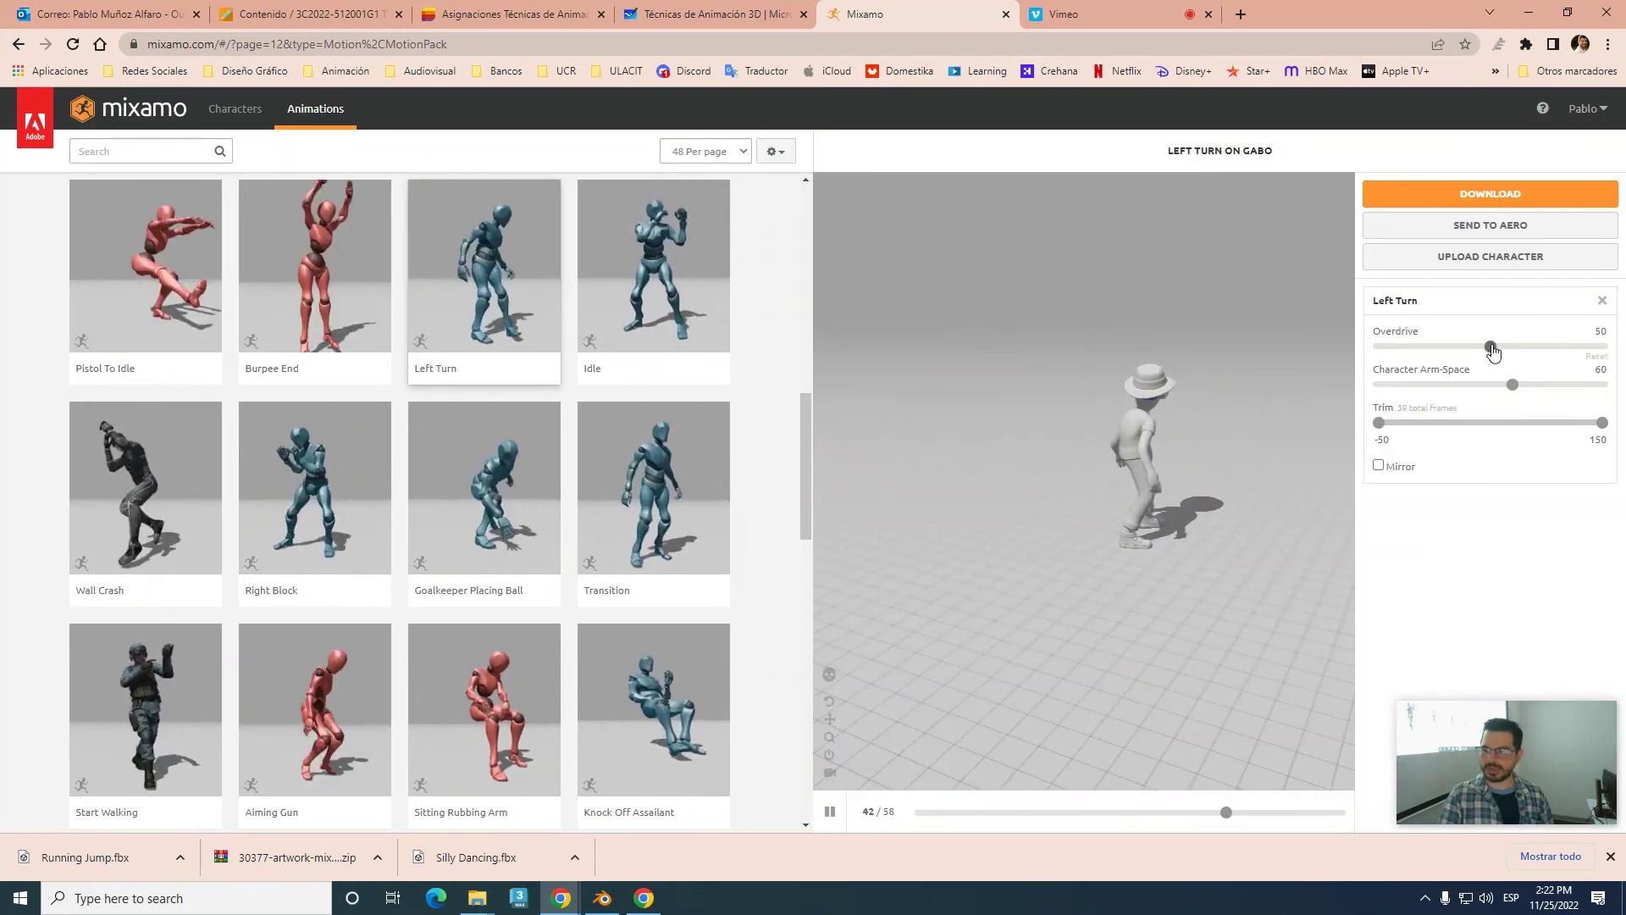
{"action": "left_click_drag", "start_coordinate": [1529, 349], "coordinate": [1529, 349]}
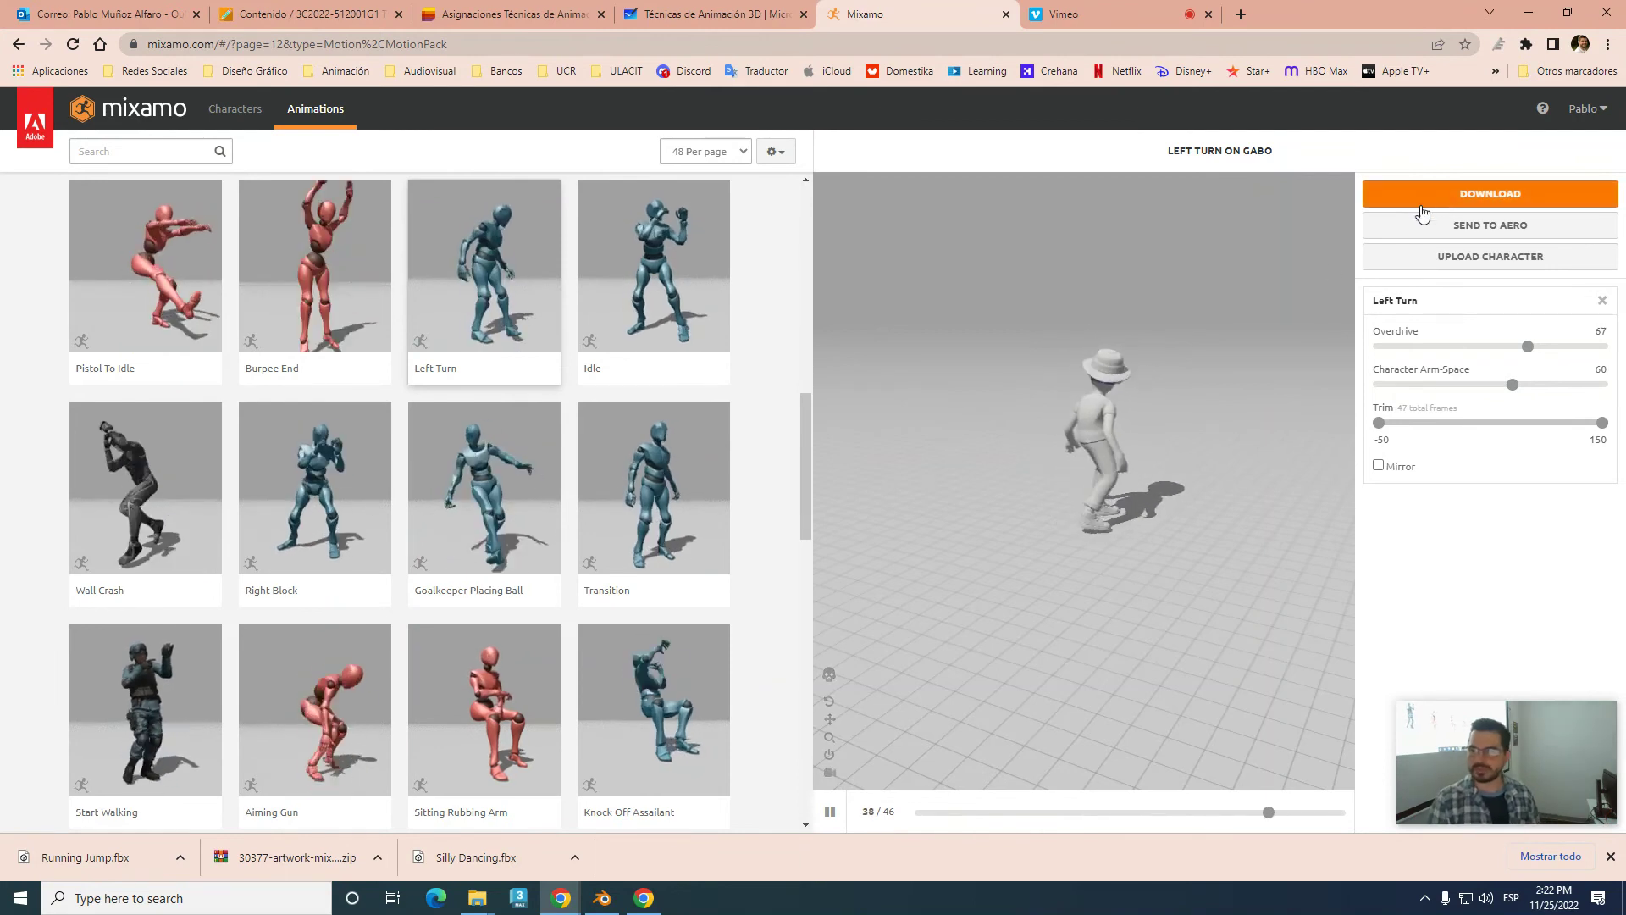
- Download Left Turn as FBX Binary, without skin, 30 fps, then minimize Chrome
{"action": "left_click", "coordinate": [1448, 195]}
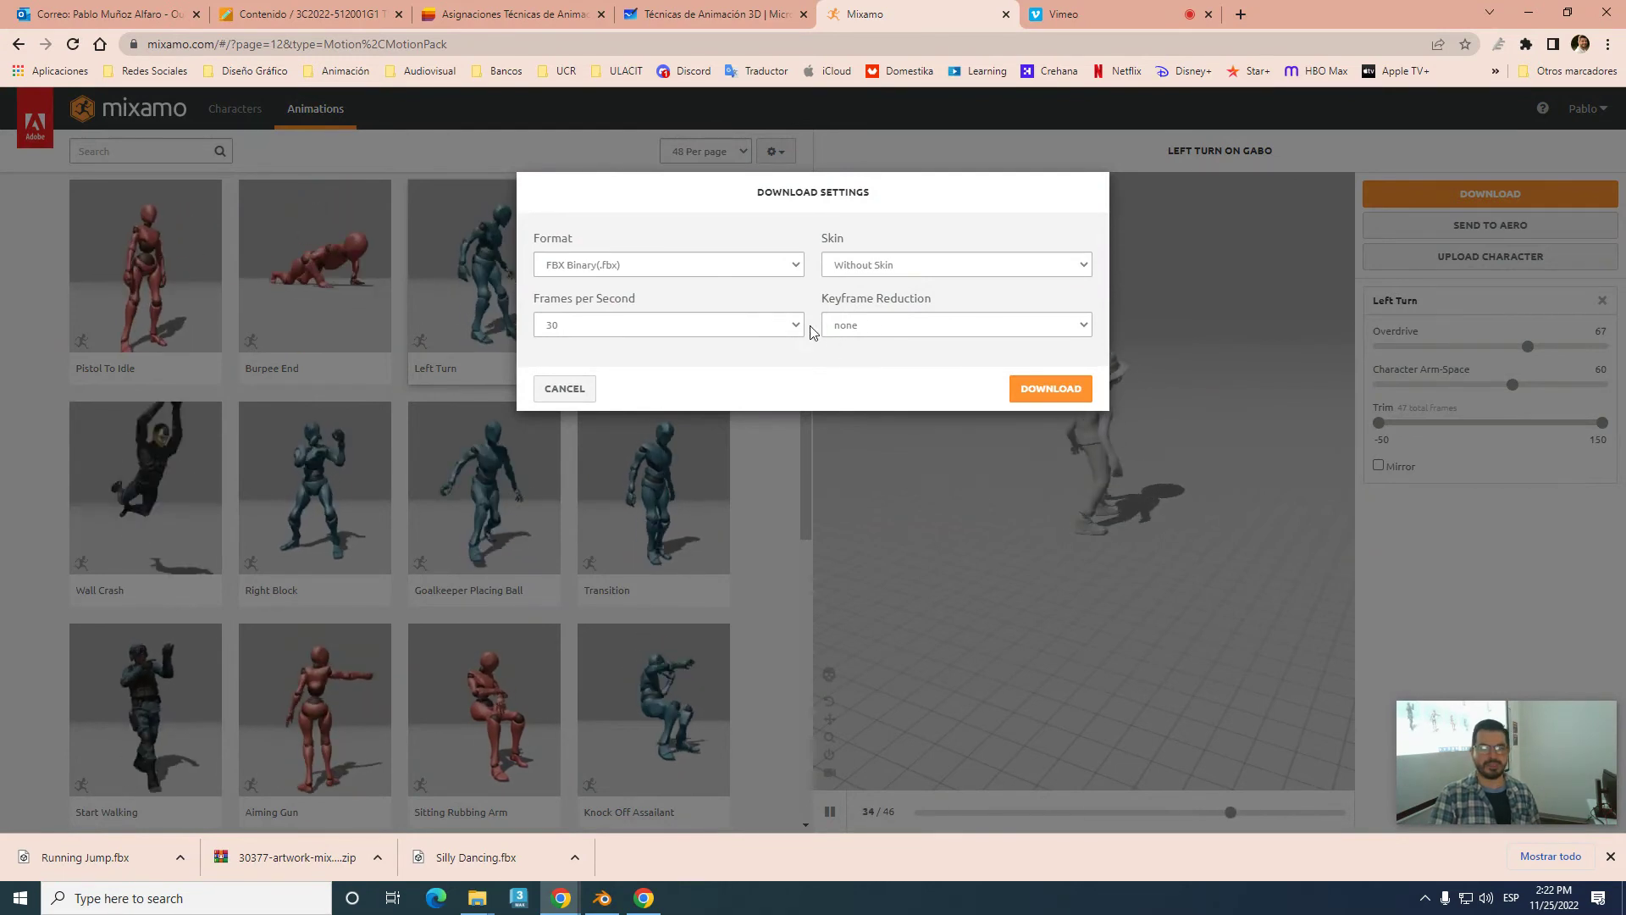
{"action": "left_click", "coordinate": [1053, 389]}
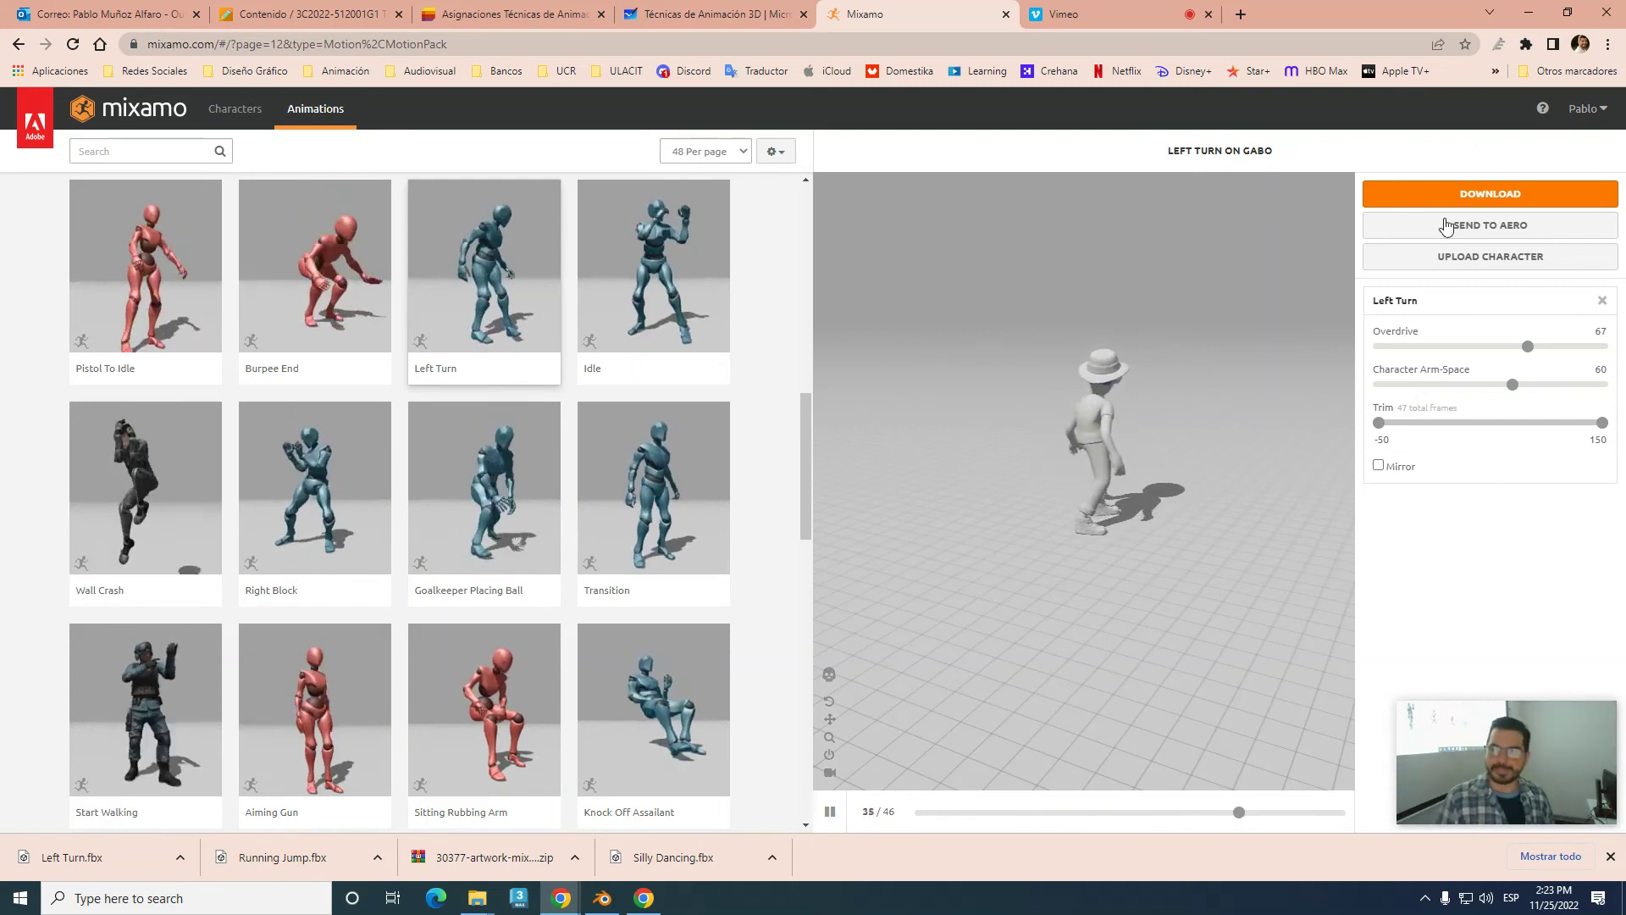
{"action": "left_click", "coordinate": [1529, 12]}
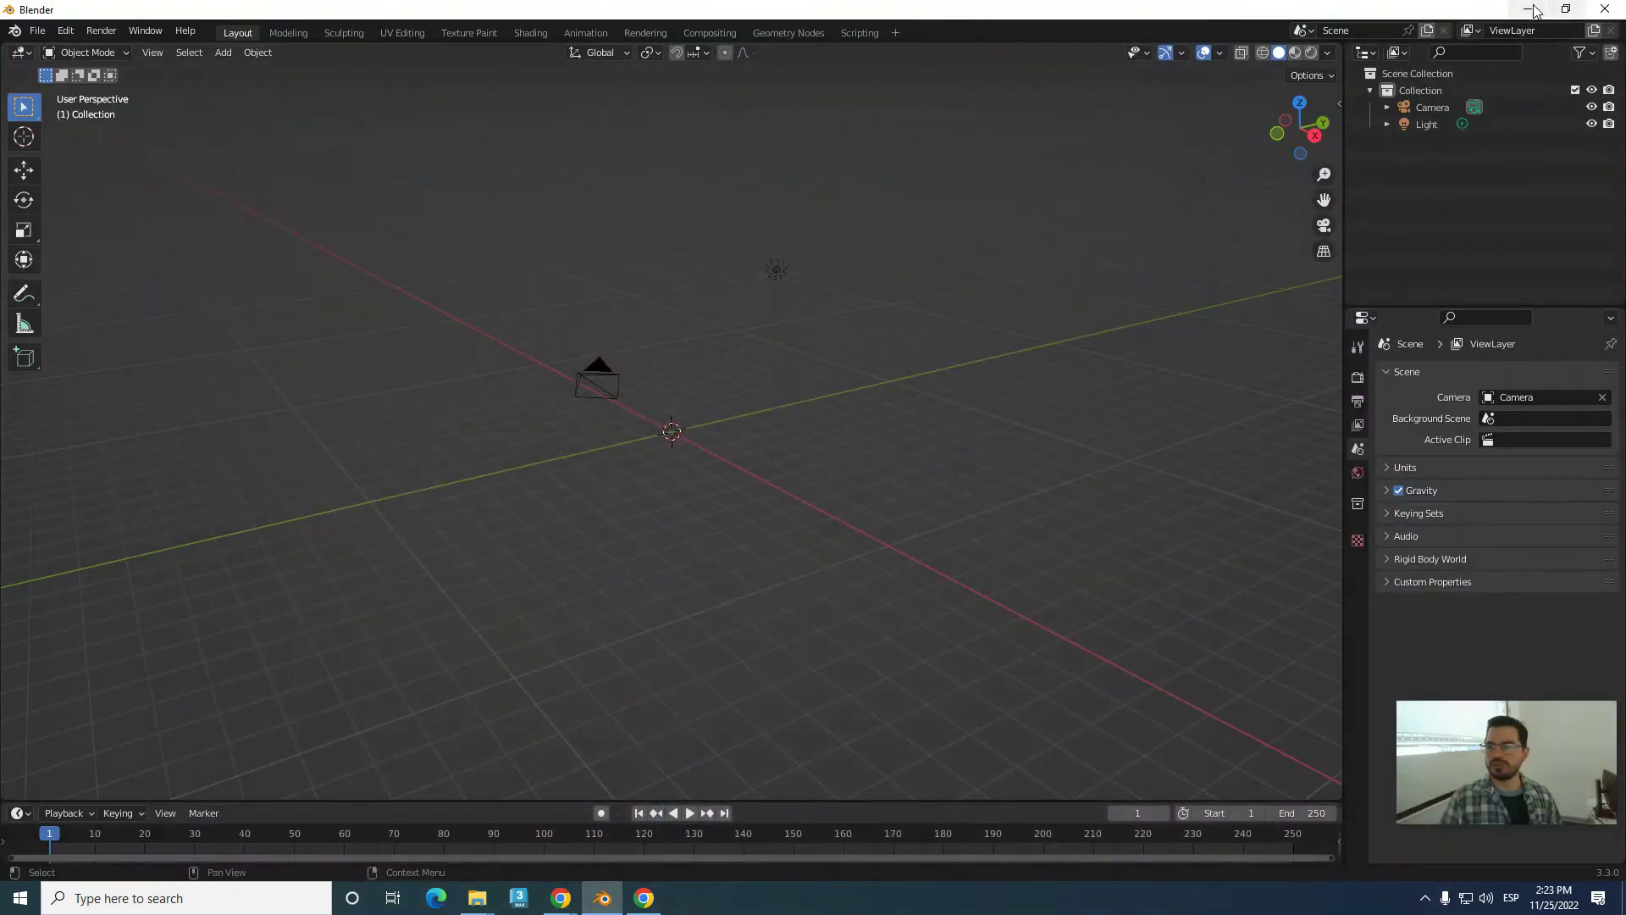
- Preview the Left Turn download in Downloads, rename it Gabo Vuelta Izquierda, and return to Blender
{"action": "left_click", "coordinate": [1529, 10]}
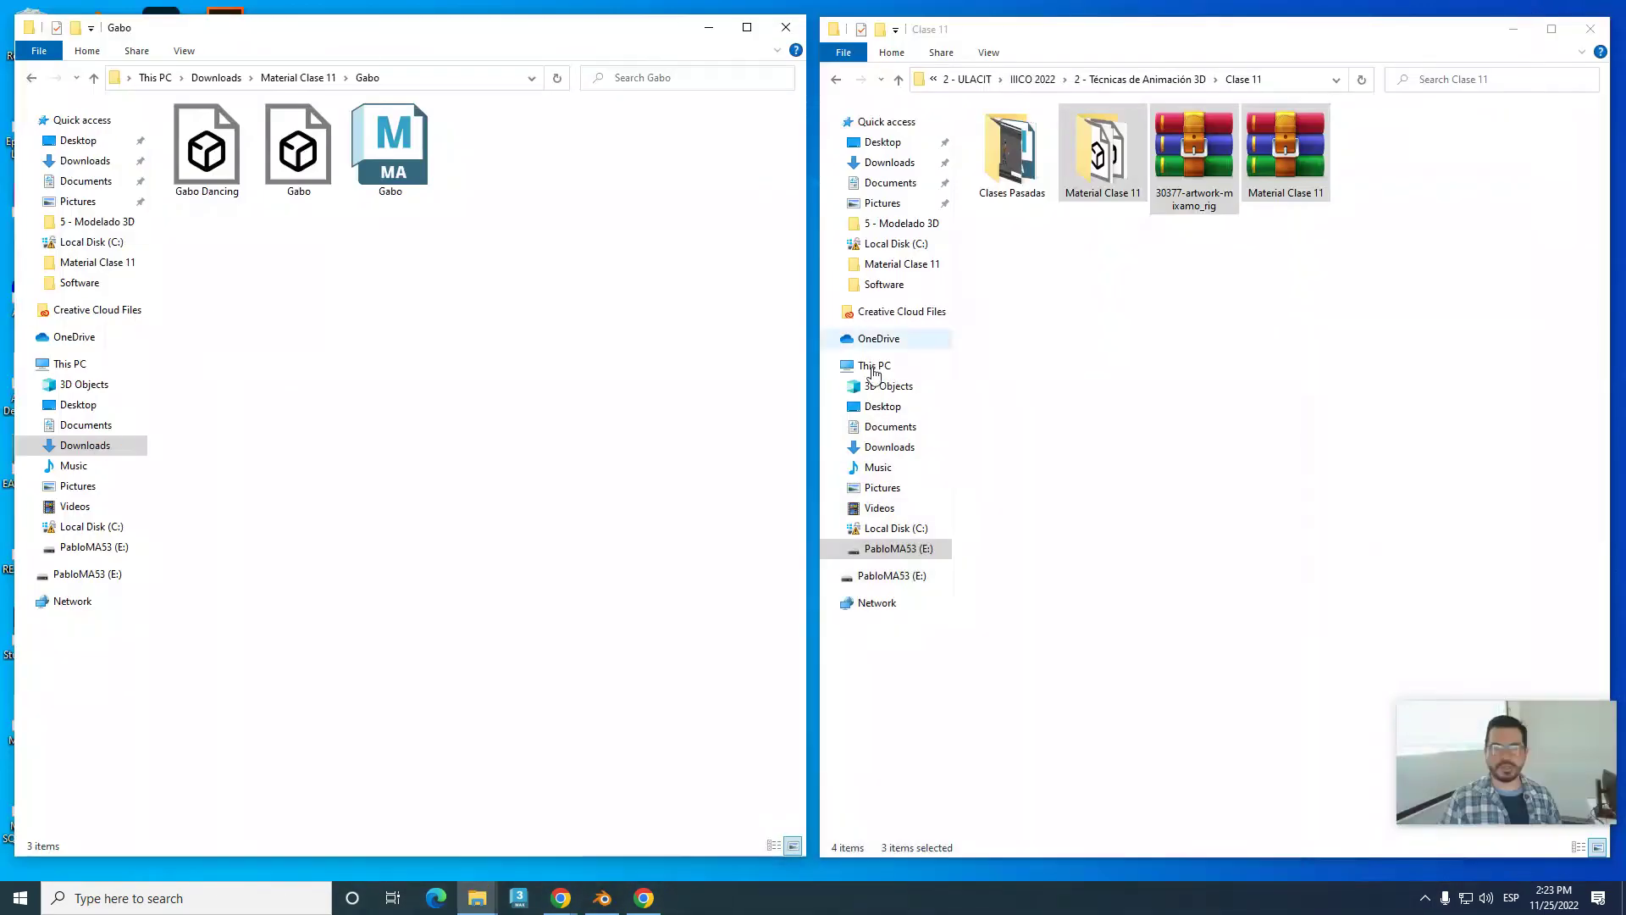
{"action": "left_click", "coordinate": [227, 79]}
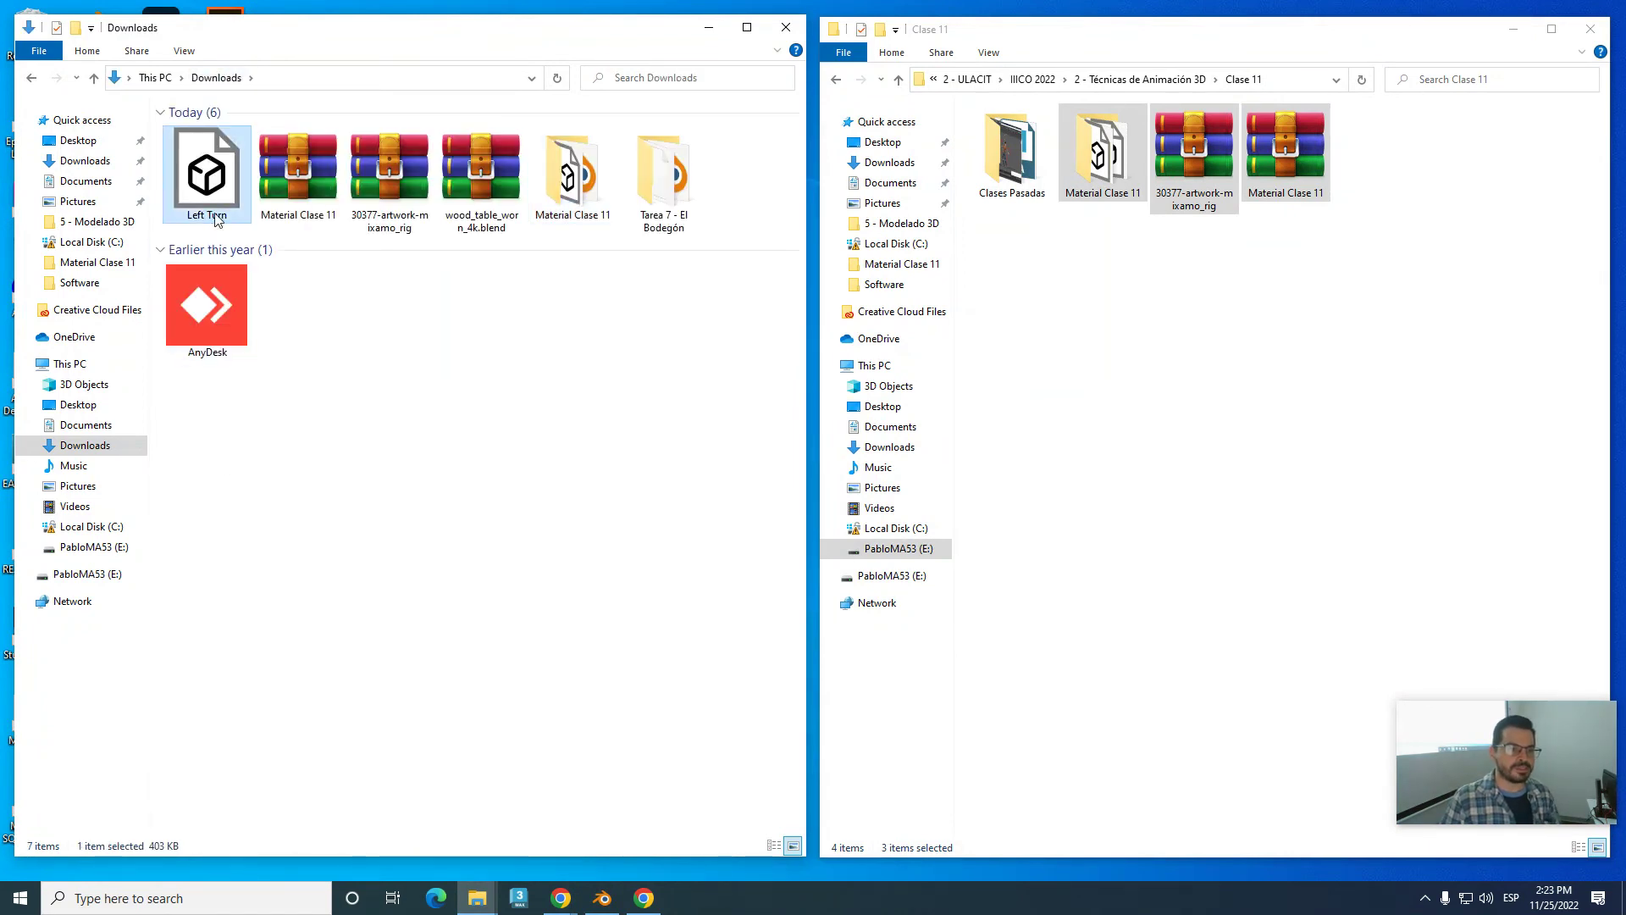
{"action": "double_click", "coordinate": [217, 218]}
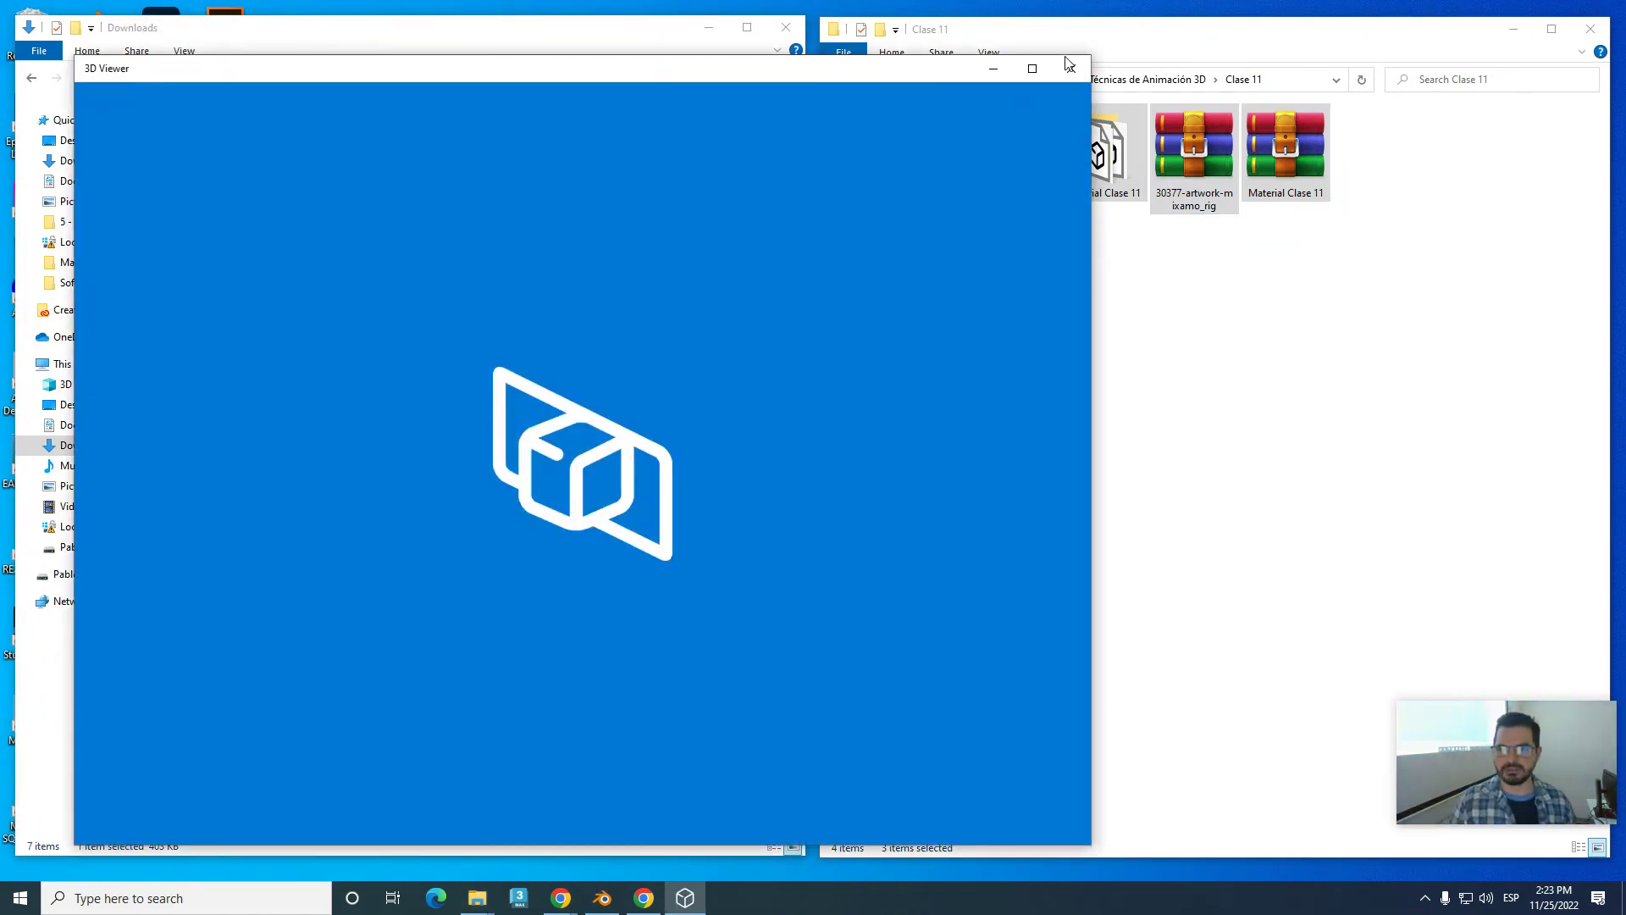
{"action": "left_click", "coordinate": [1067, 68]}
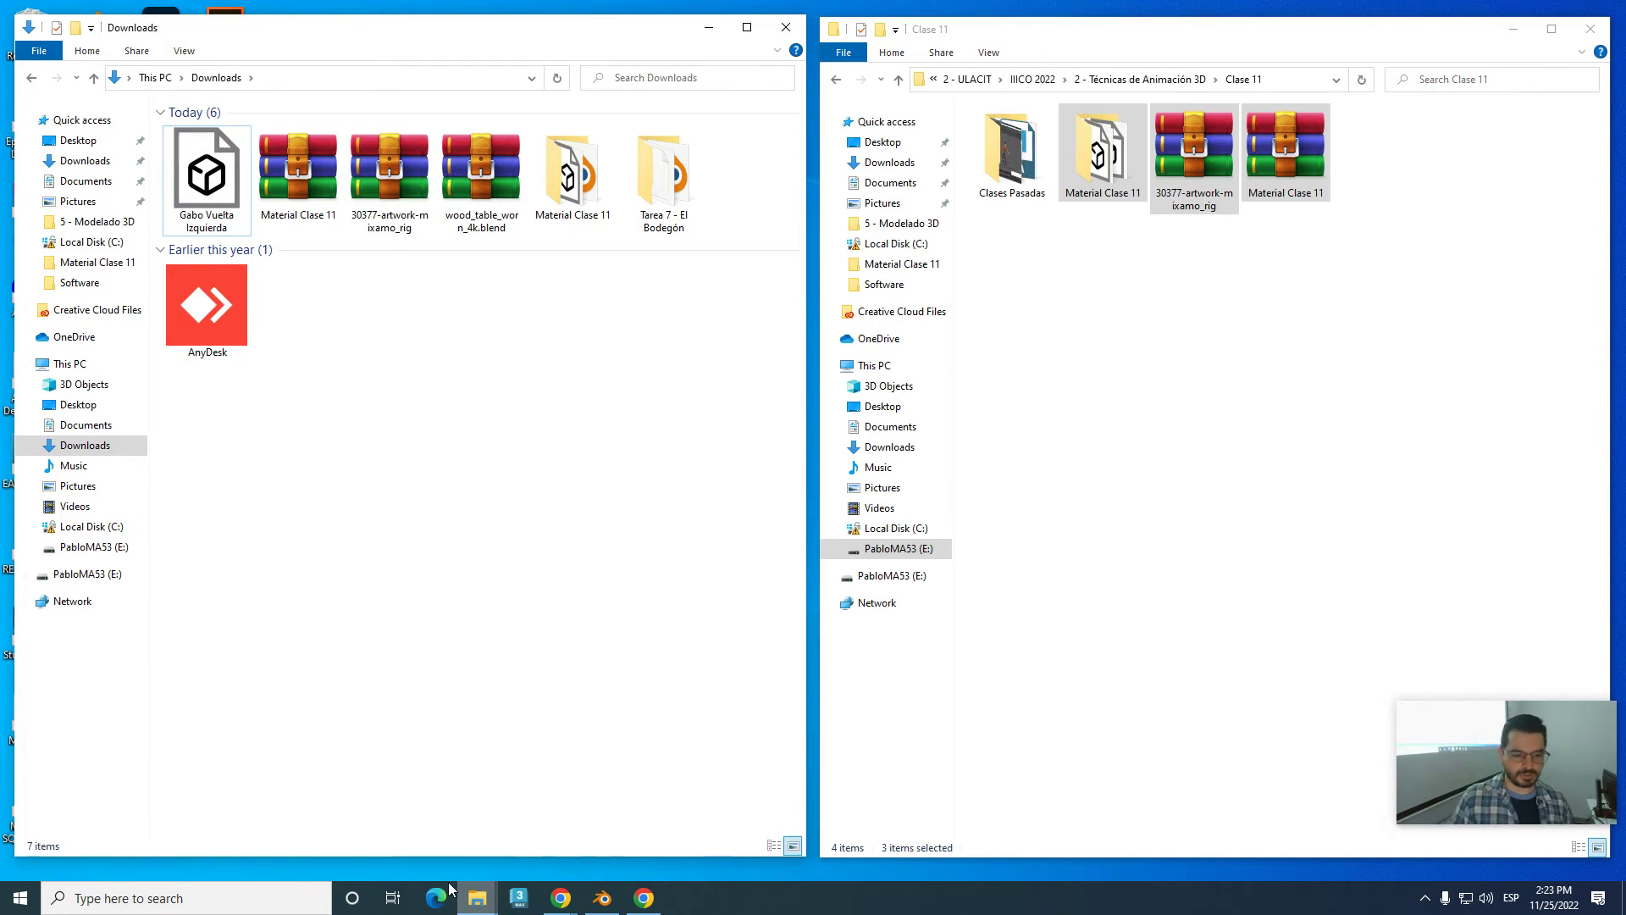
{"action": "left_click", "coordinate": [603, 900]}
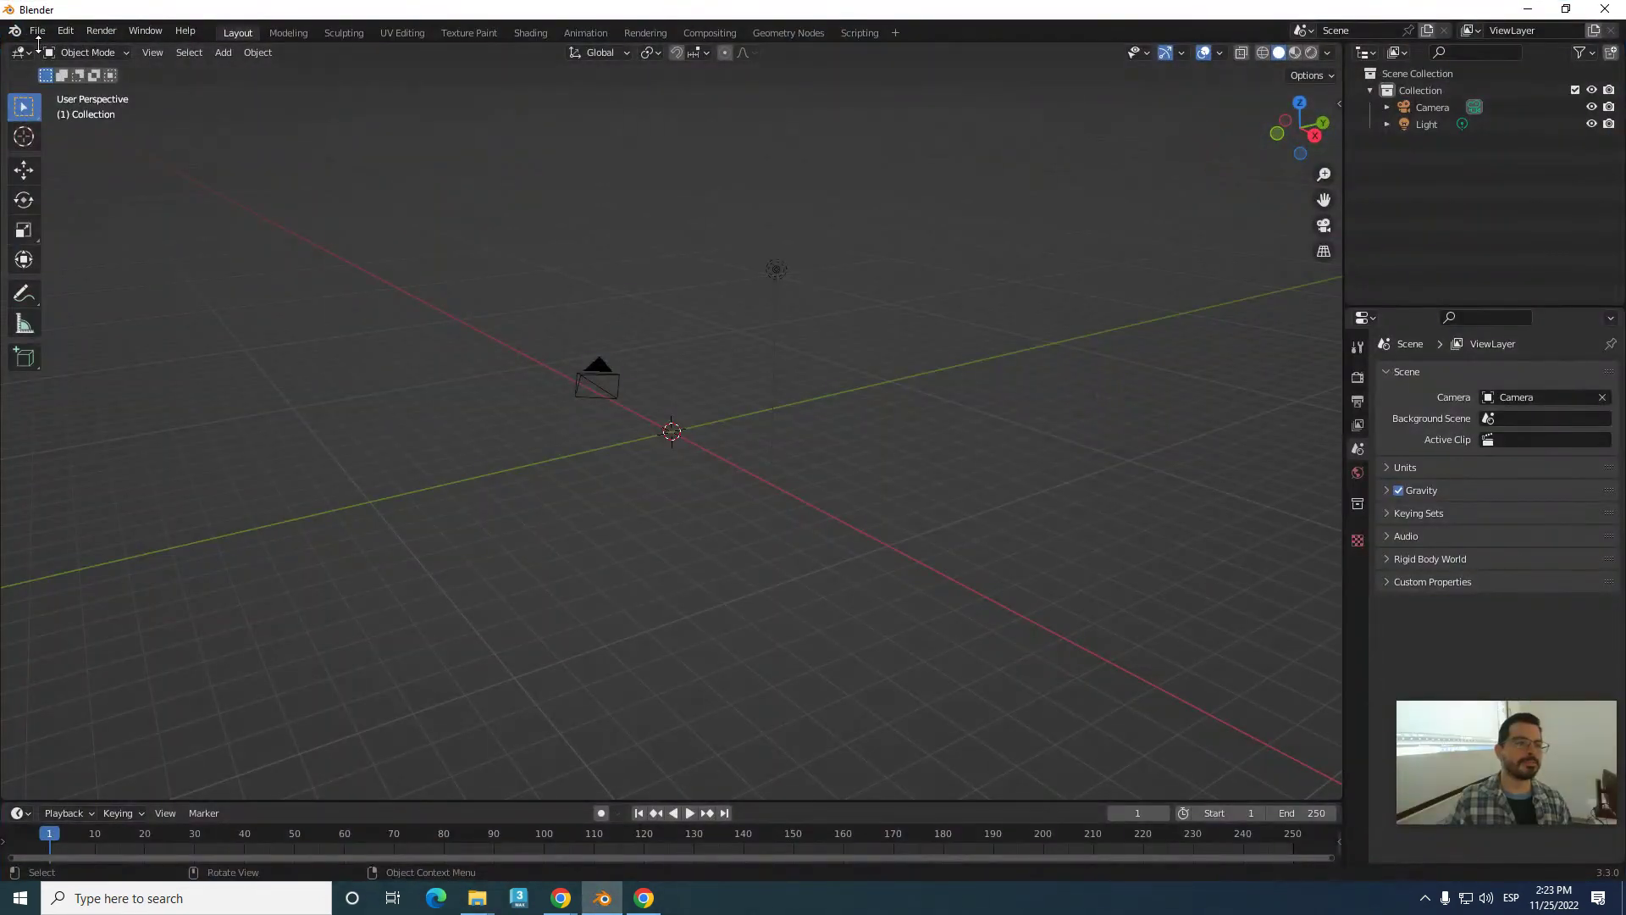
- Browse the FBX import dialog to Downloads\Material Clase 11\Gabo, then cancel it
{"action": "left_click", "coordinate": [38, 32]}
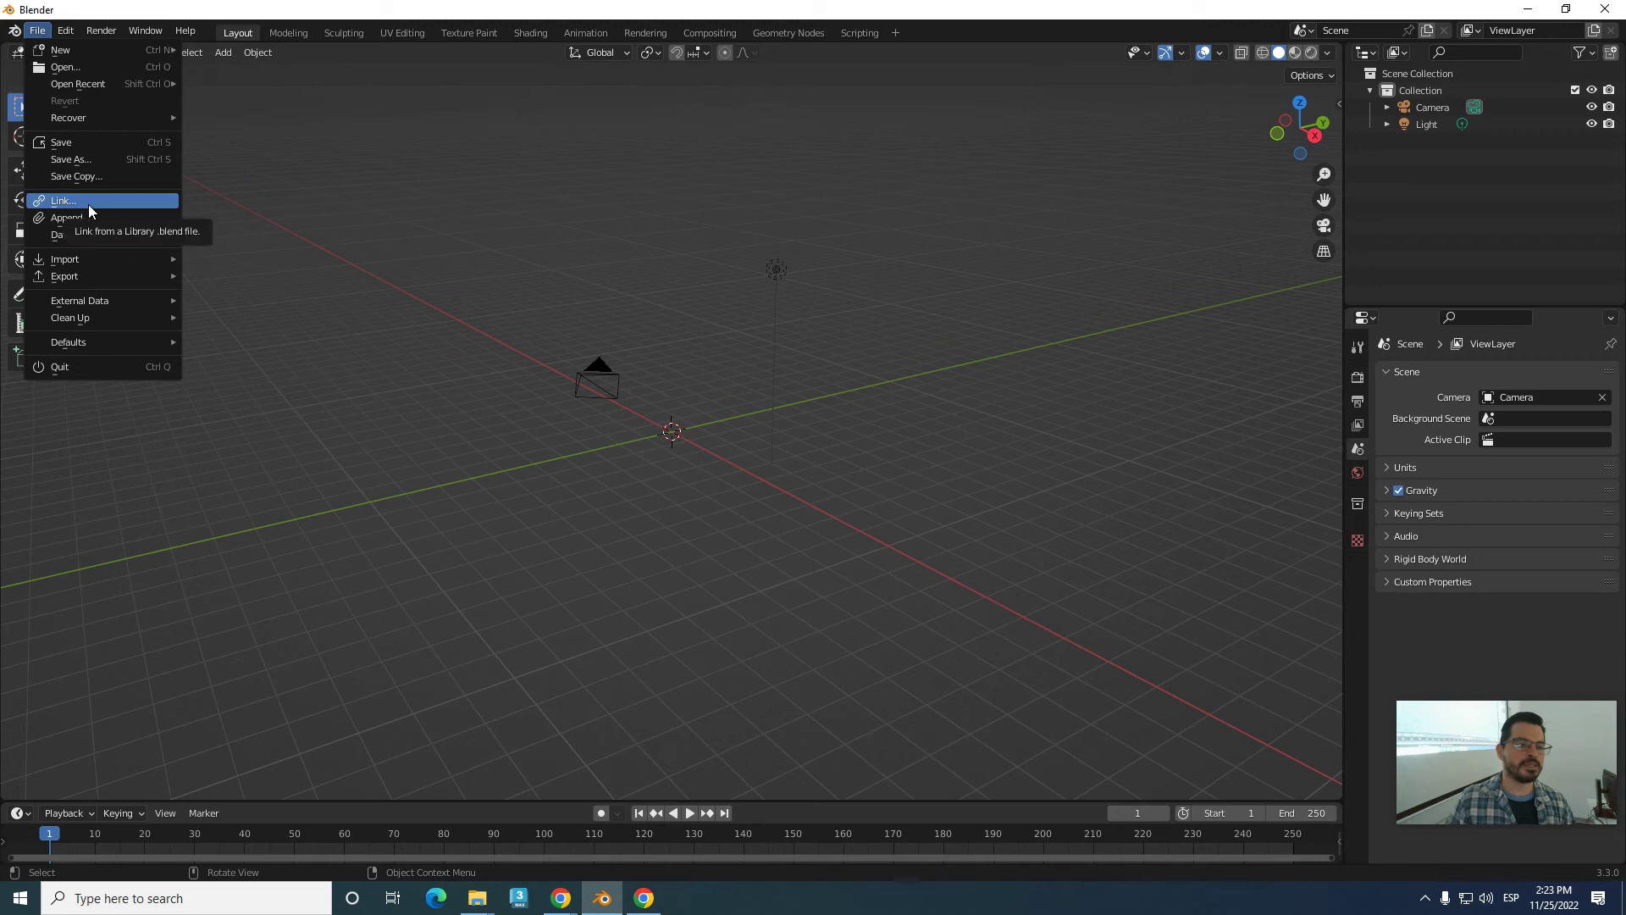
{"action": "mouse_move", "coordinate": [65, 259]}
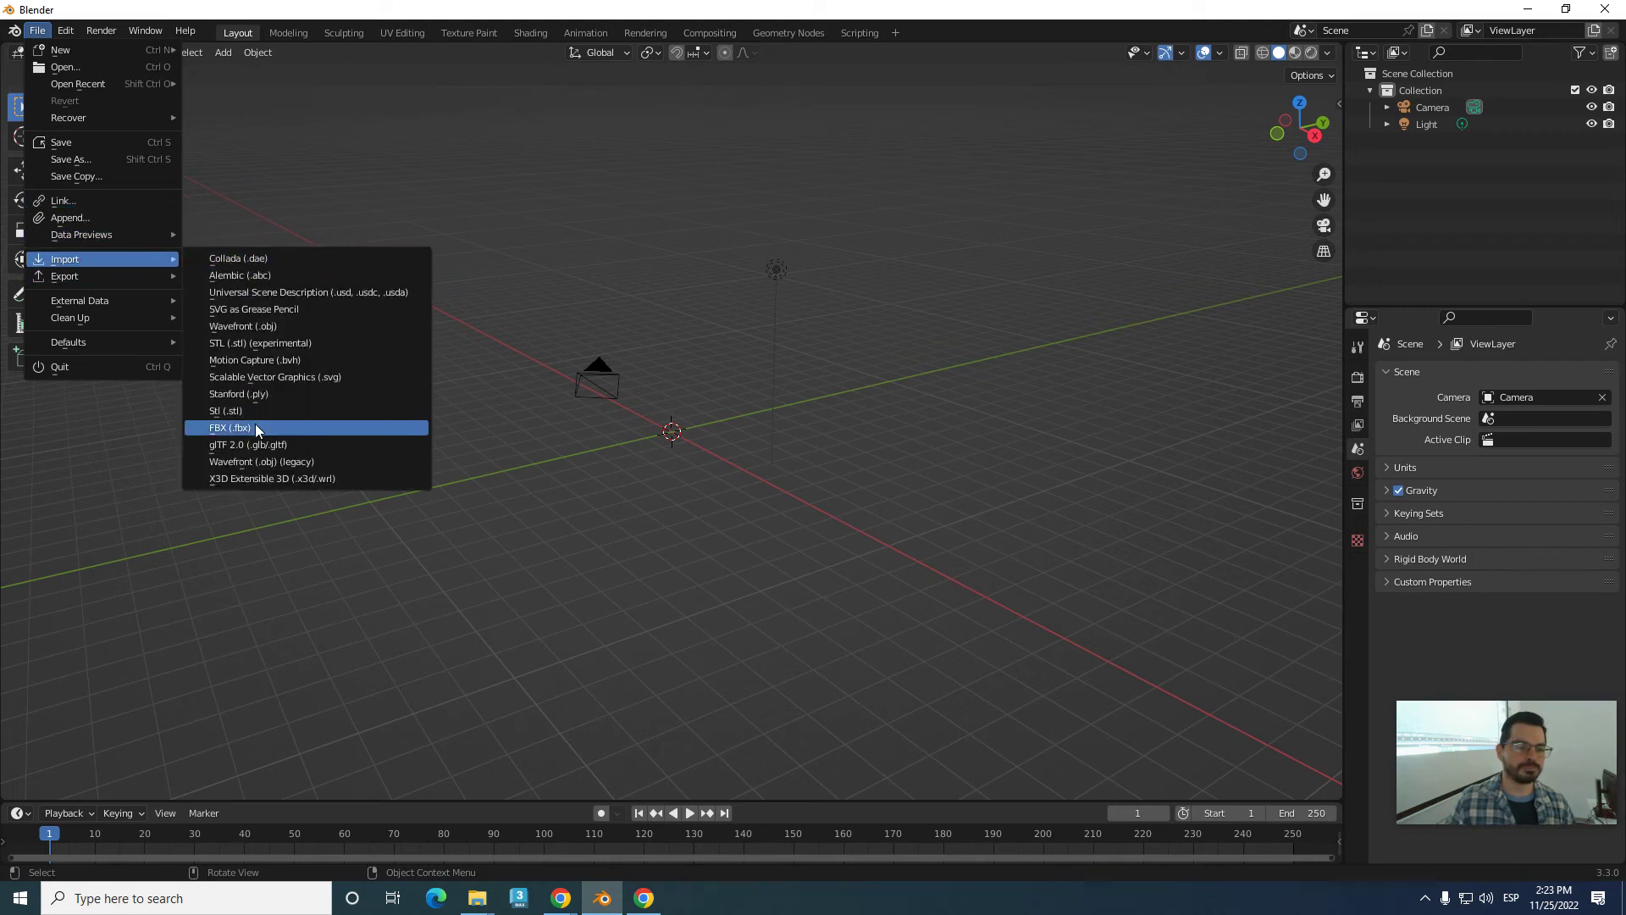
{"action": "left_click", "coordinate": [256, 425]}
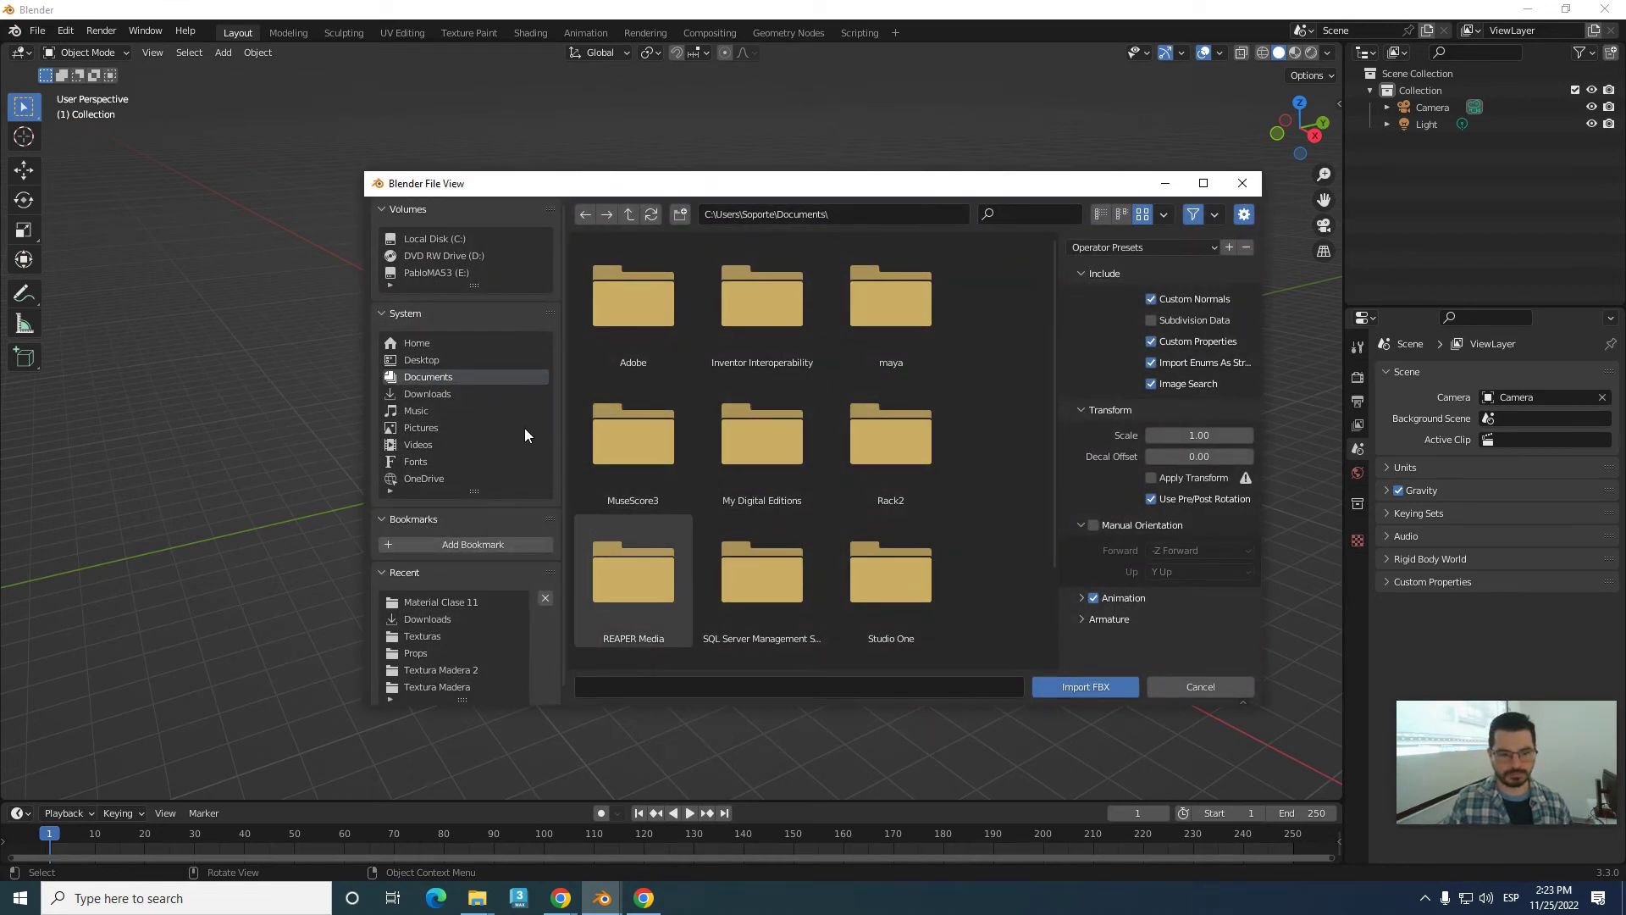
{"action": "left_click", "coordinate": [435, 398]}
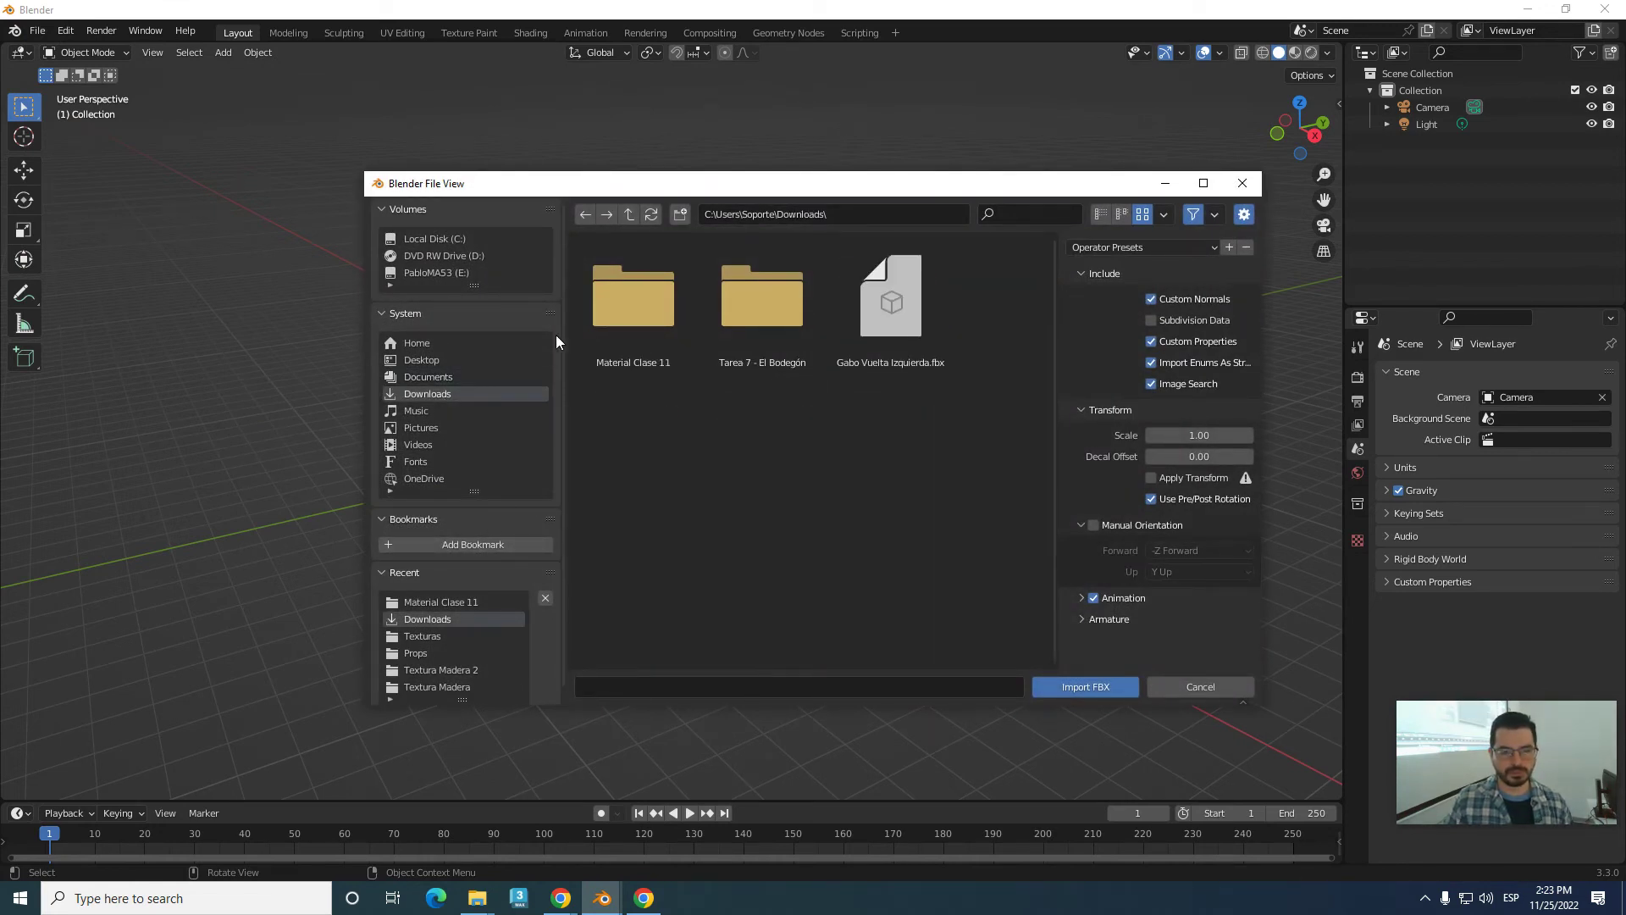
{"action": "double_click", "coordinate": [647, 317]}
{"action": "double_click", "coordinate": [647, 317]}
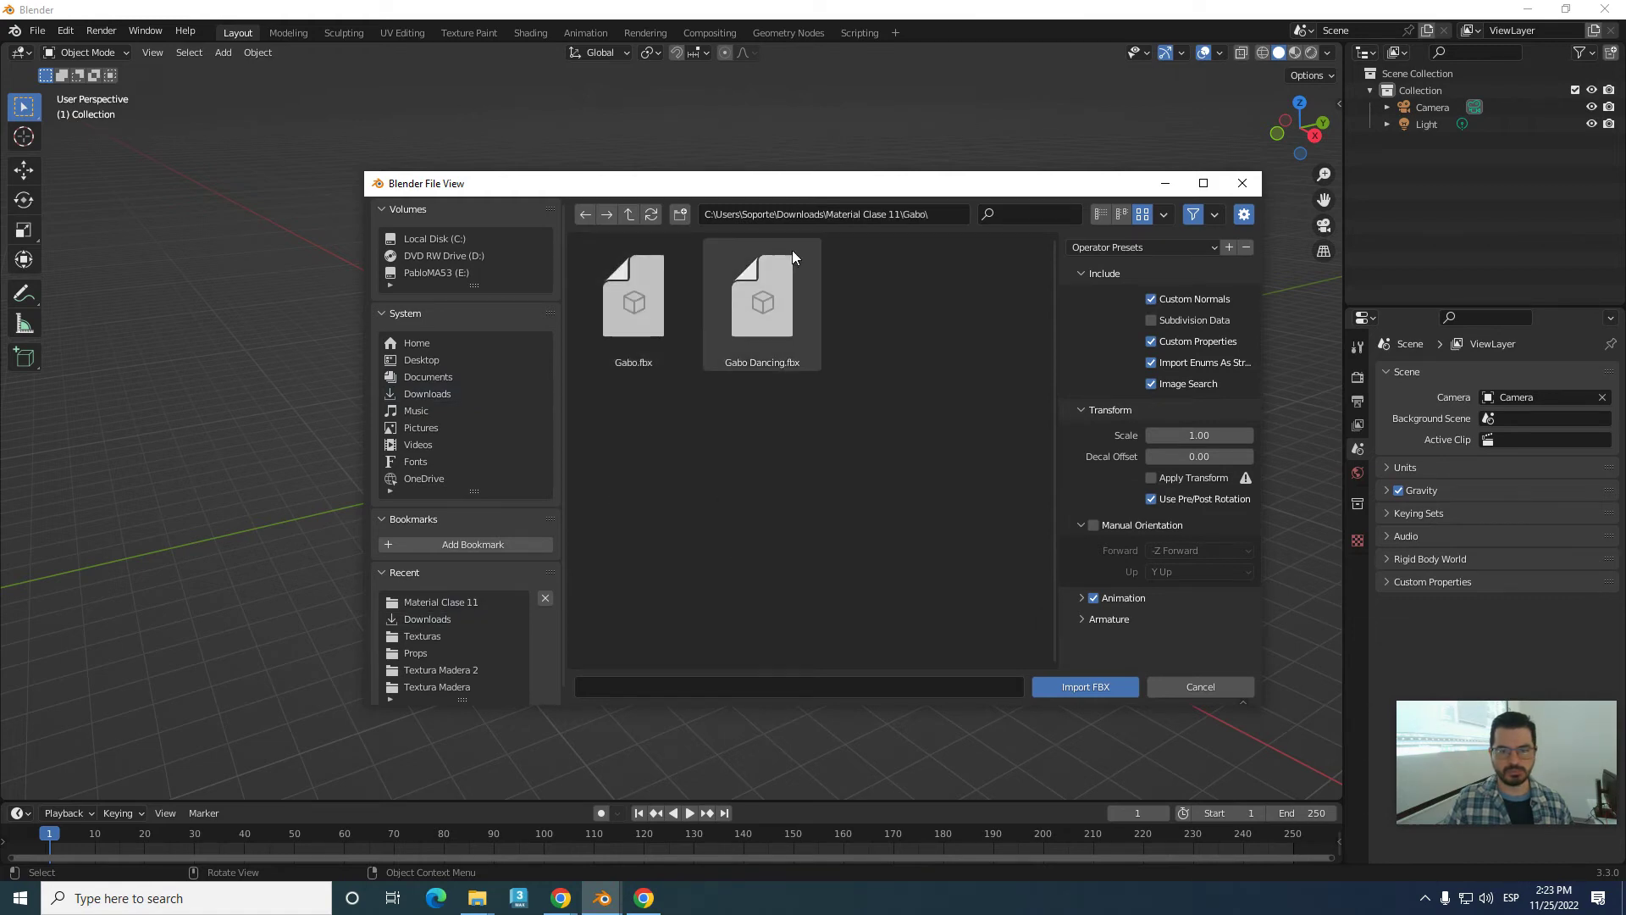
{"action": "left_click", "coordinate": [628, 215]}
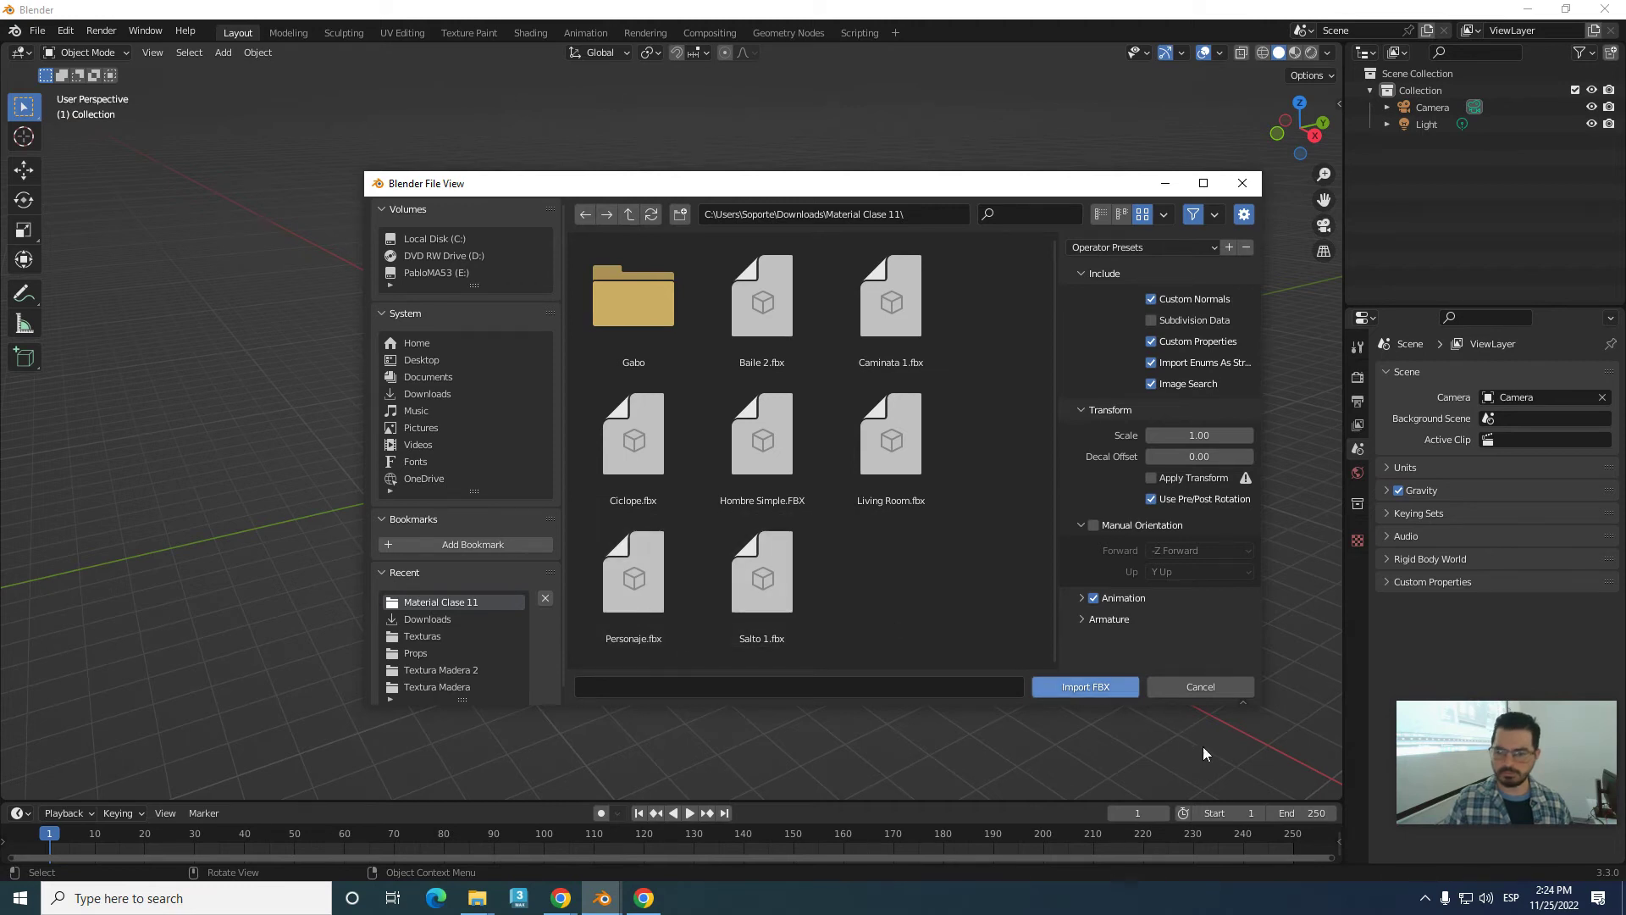
{"action": "left_click", "coordinate": [1192, 689]}
- Move Gabo Vuelta Izquierda into the Material Clase 11\Gabo folder in File Explorer
{"action": "left_click", "coordinate": [1530, 10]}
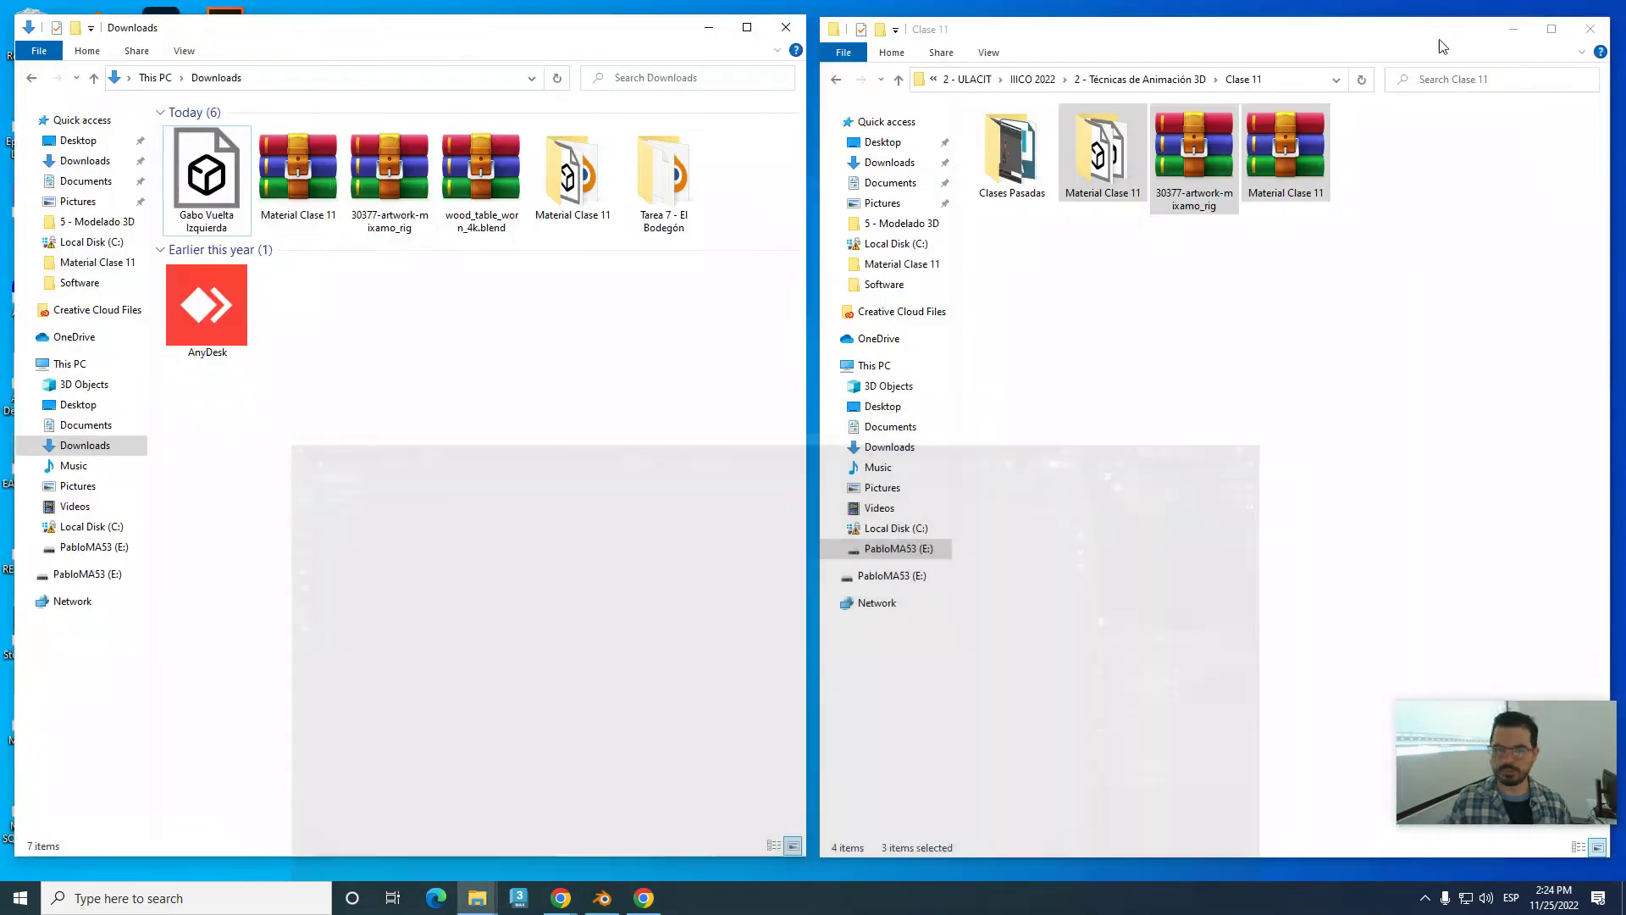
{"action": "double_click", "coordinate": [573, 174]}
{"action": "double_click", "coordinate": [227, 163]}
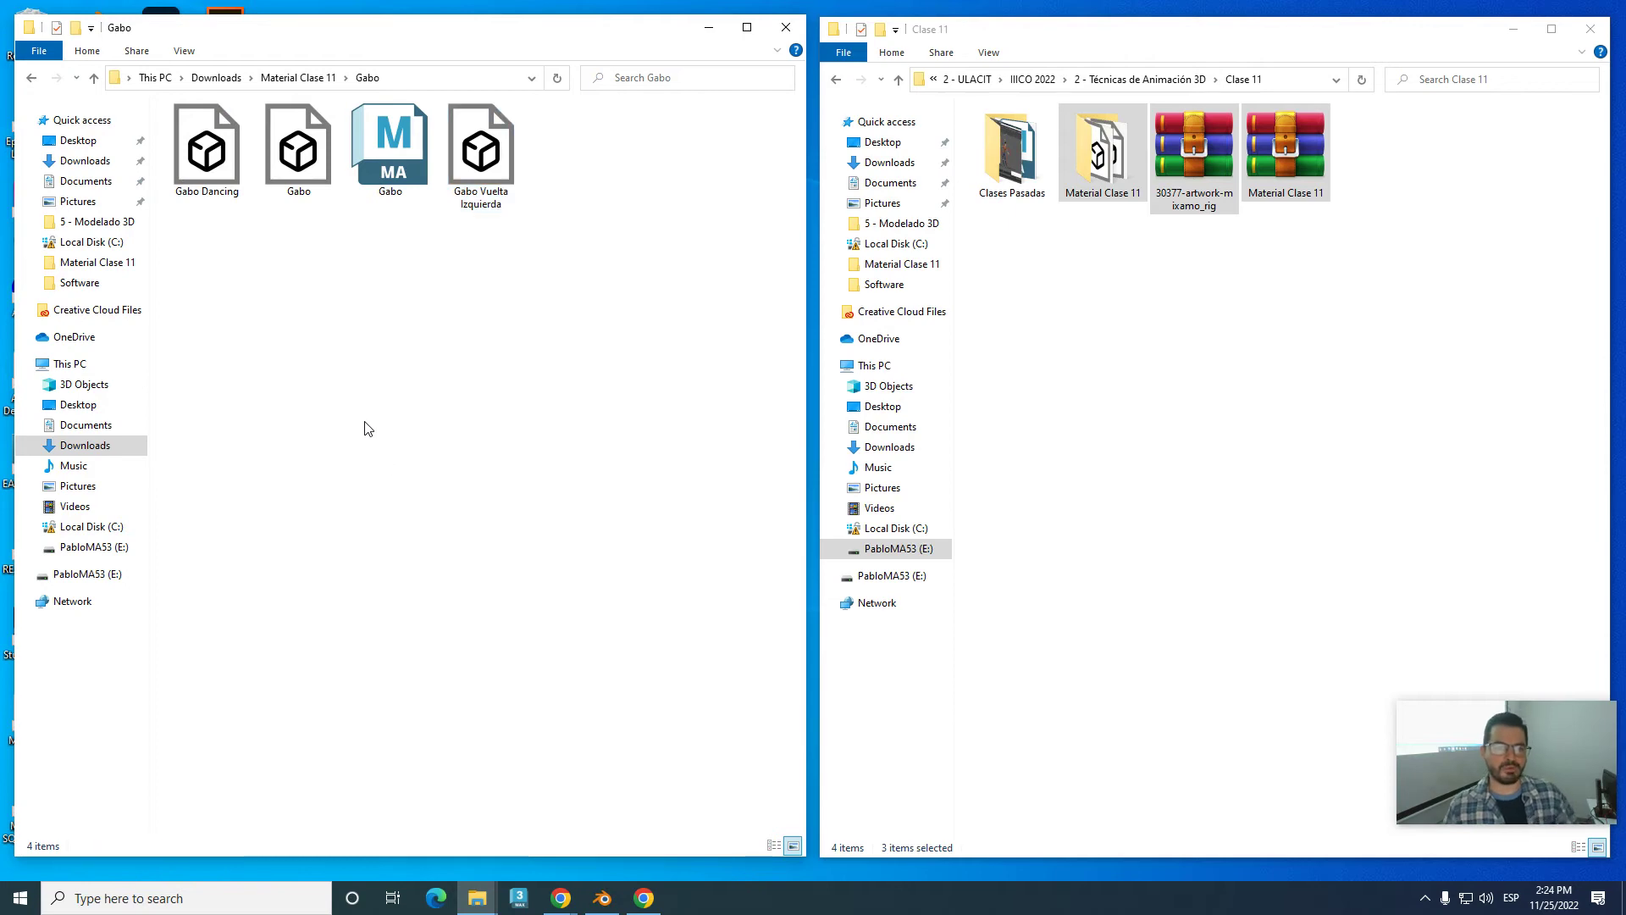
- Import Gabo Vuelta Izquierda.fbx from Material Clase 11\Gabo into Blender
{"action": "left_click", "coordinate": [596, 906]}
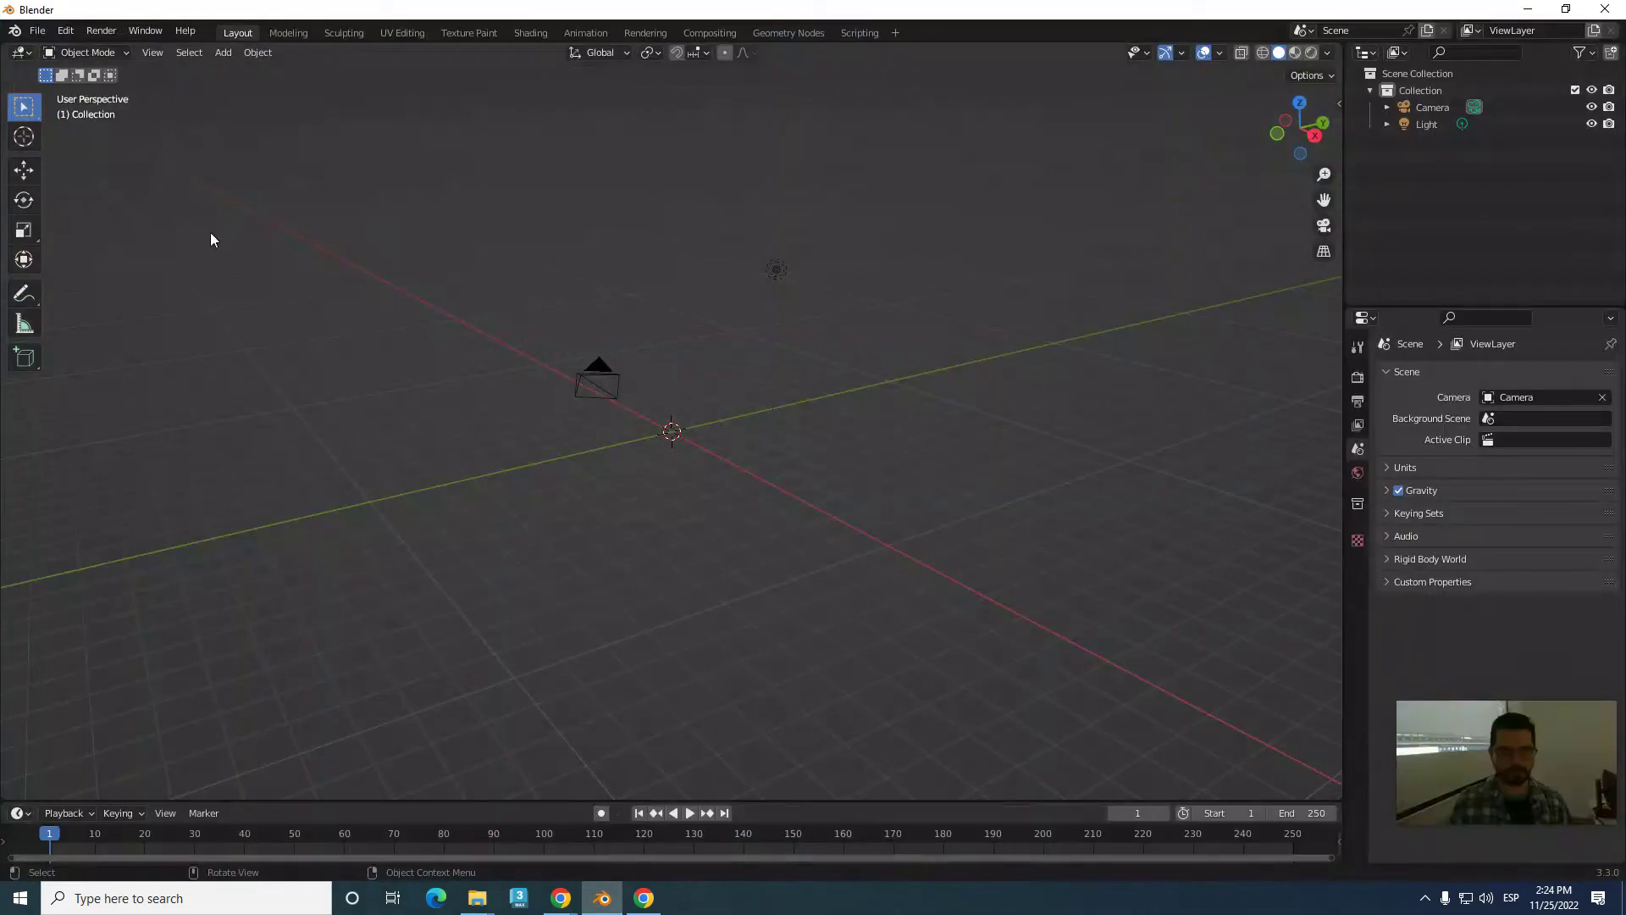
{"action": "left_click", "coordinate": [37, 32]}
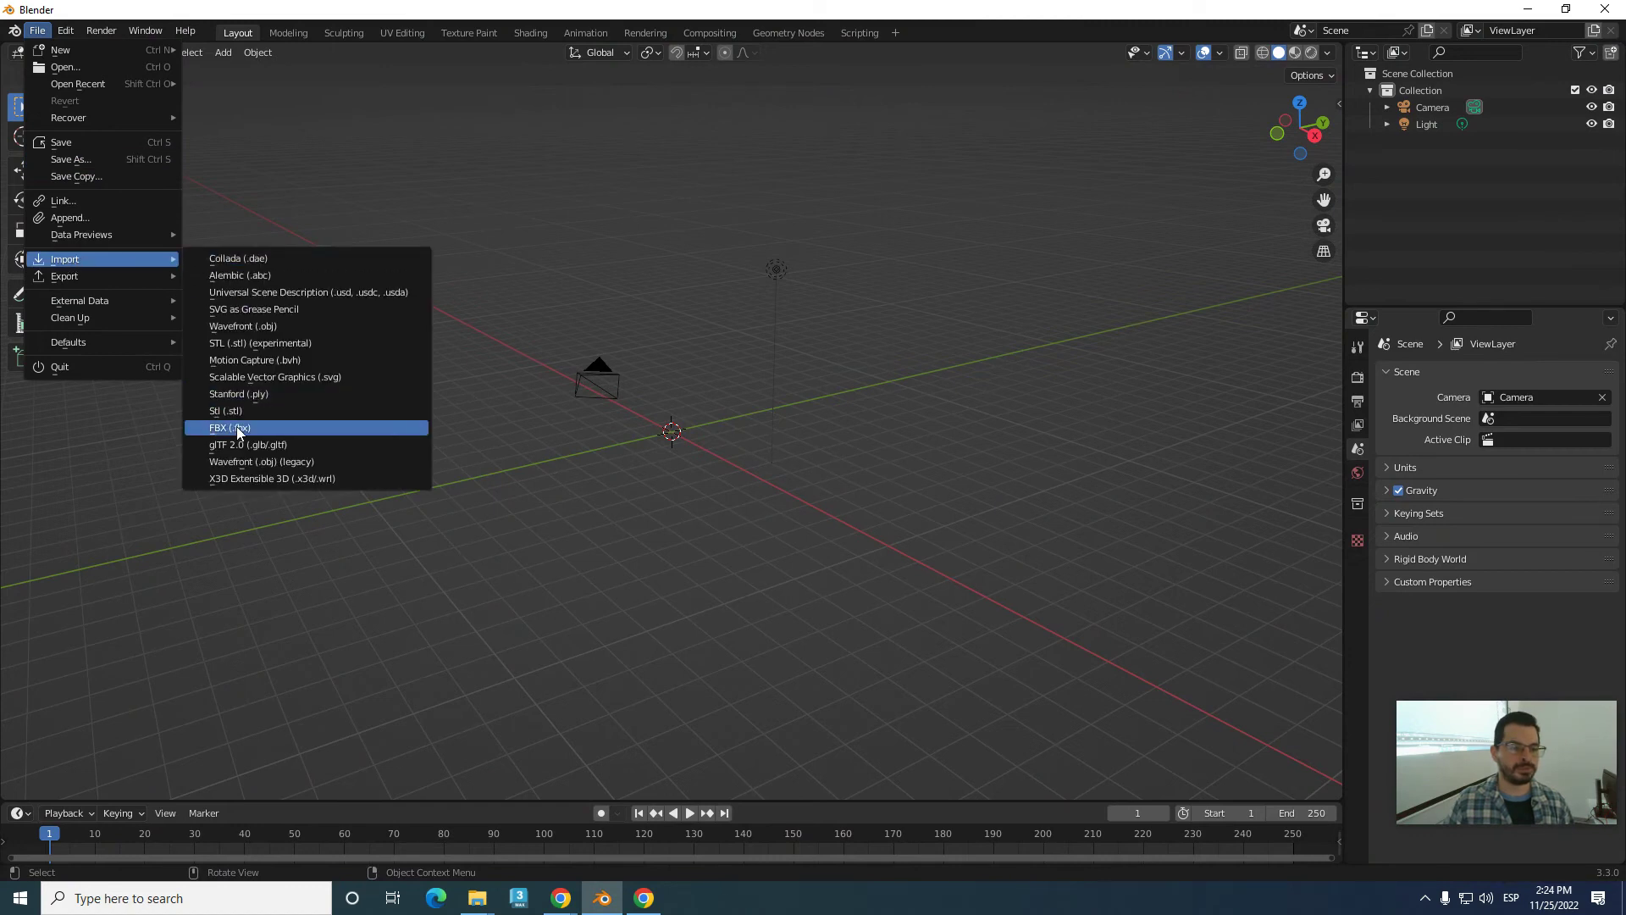
{"action": "mouse_move", "coordinate": [64, 260]}
{"action": "left_click", "coordinate": [236, 425]}
{"action": "left_click", "coordinate": [424, 394]}
{"action": "left_click", "coordinate": [640, 324]}
{"action": "double_click", "coordinate": [640, 323]}
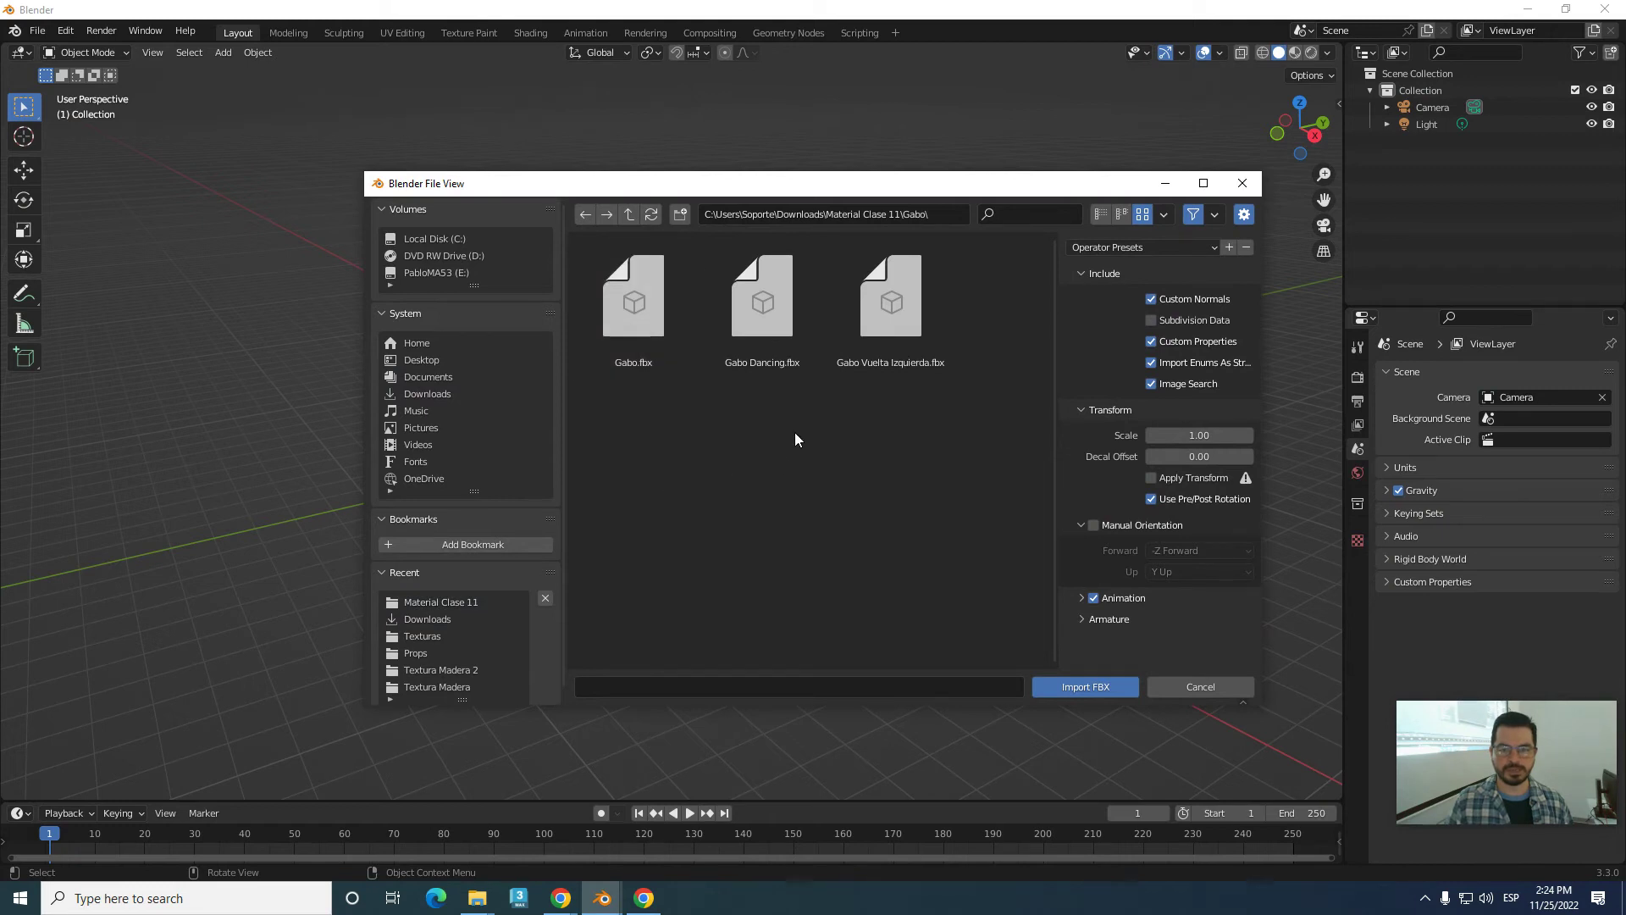
{"action": "left_click", "coordinate": [912, 313]}
{"action": "left_click", "coordinate": [1081, 689]}
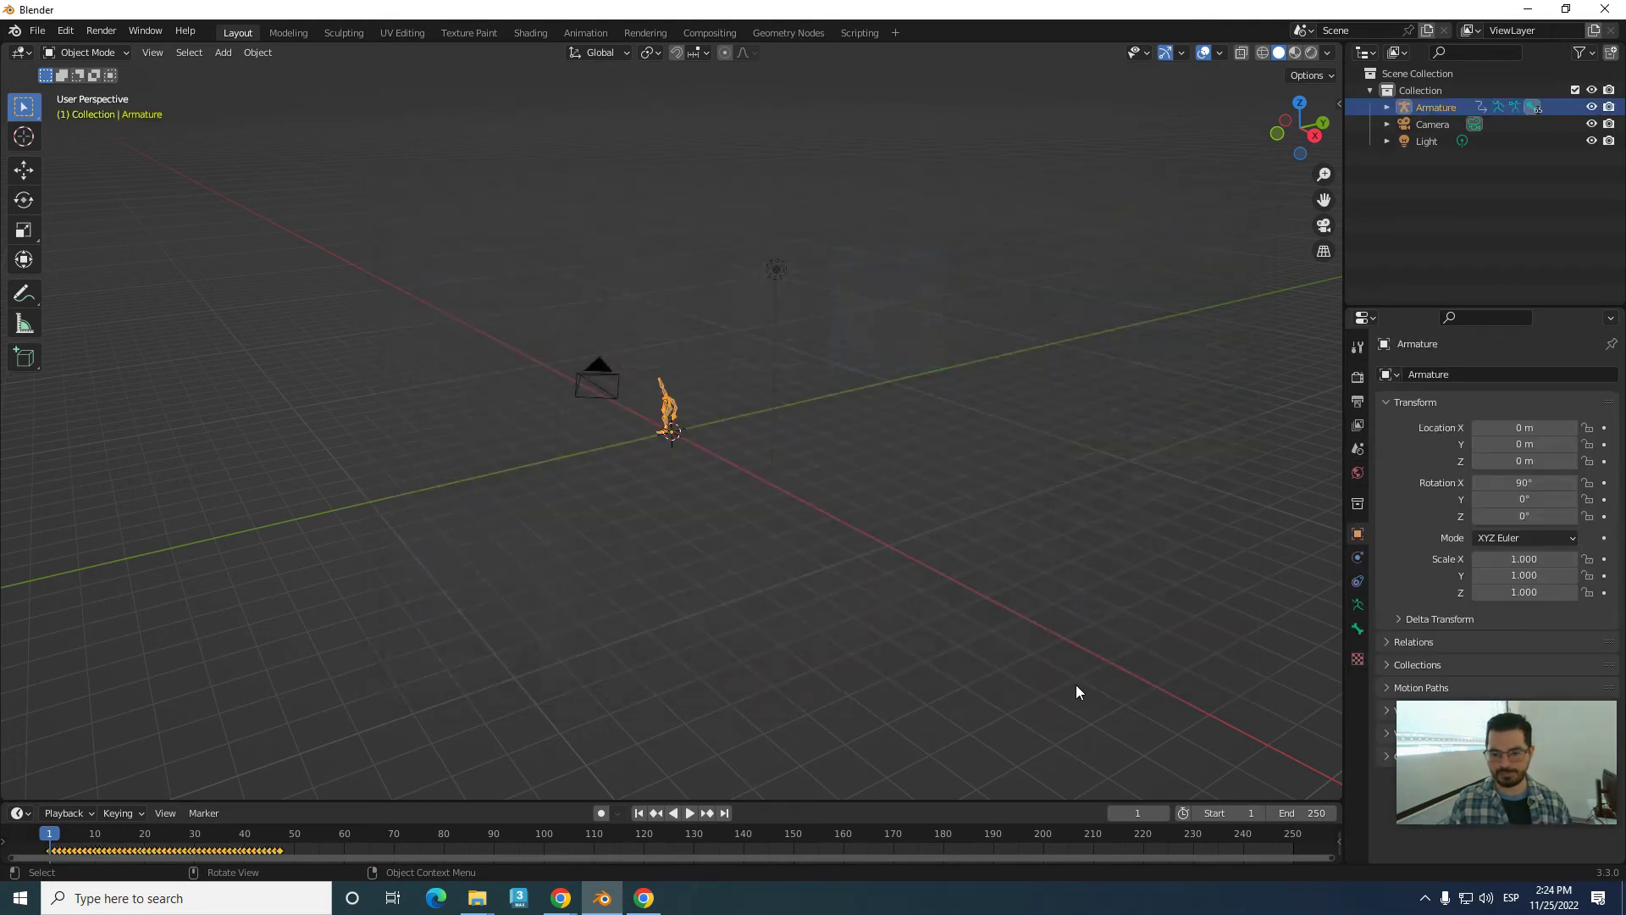
{"action": "scroll", "coordinate": [657, 444], "scroll_direction": "up", "scroll_amount": 5}
{"action": "scroll", "coordinate": [657, 444], "scroll_direction": "down", "scroll_amount": 5}
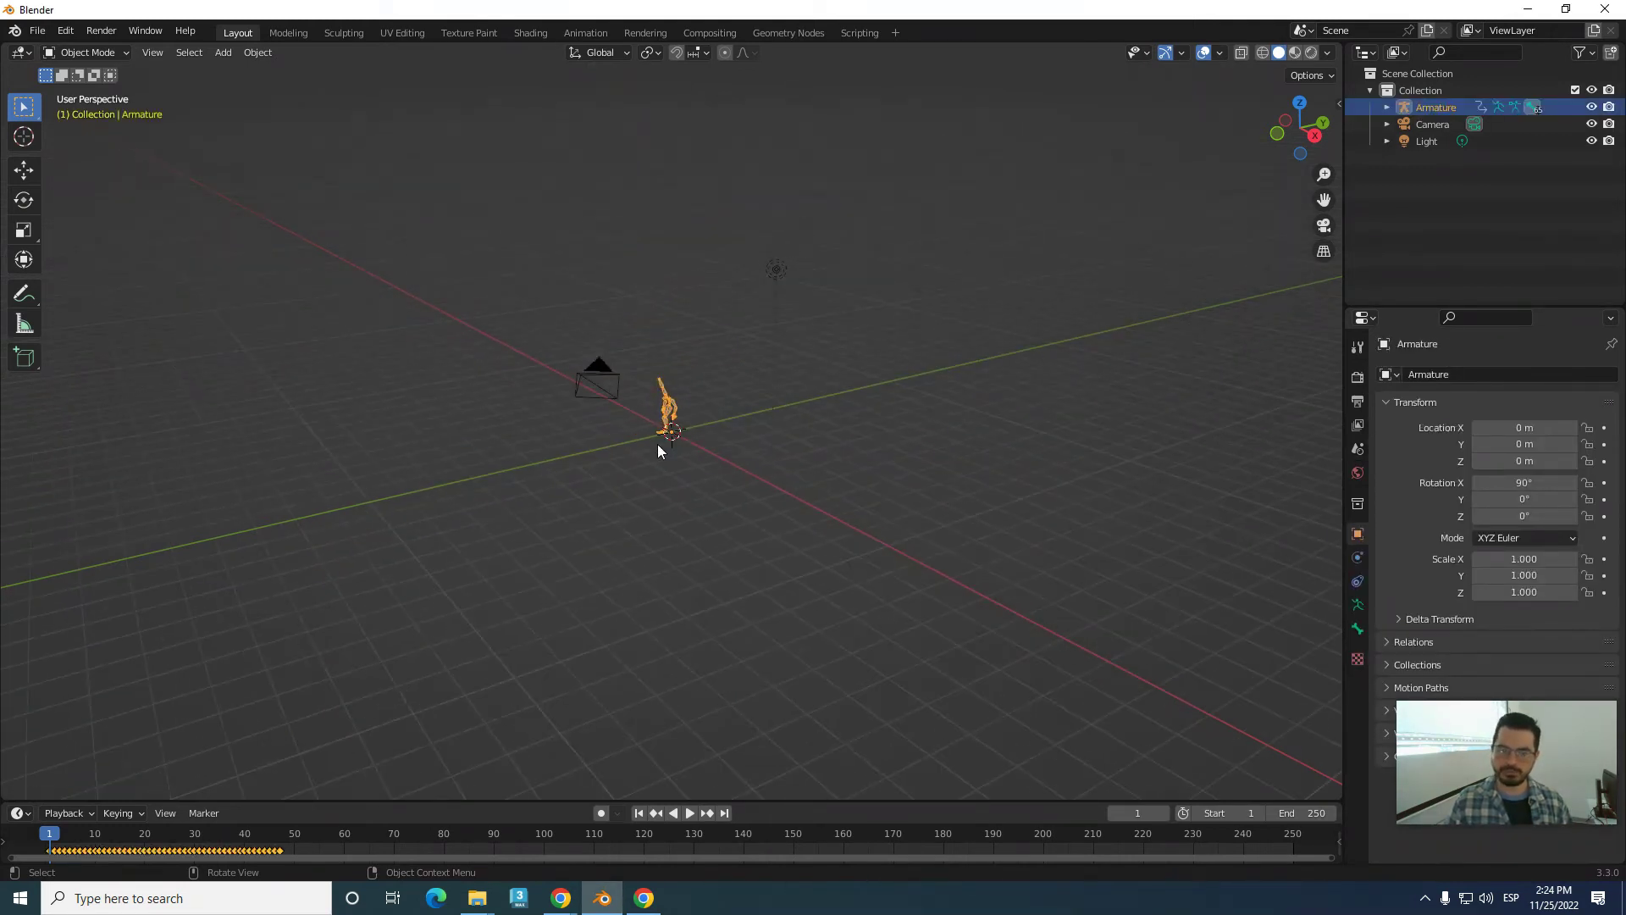
{"action": "scroll", "coordinate": [658, 444], "scroll_direction": "up", "scroll_amount": 4}
{"action": "scroll", "coordinate": [658, 444], "scroll_direction": "down", "scroll_amount": 3}
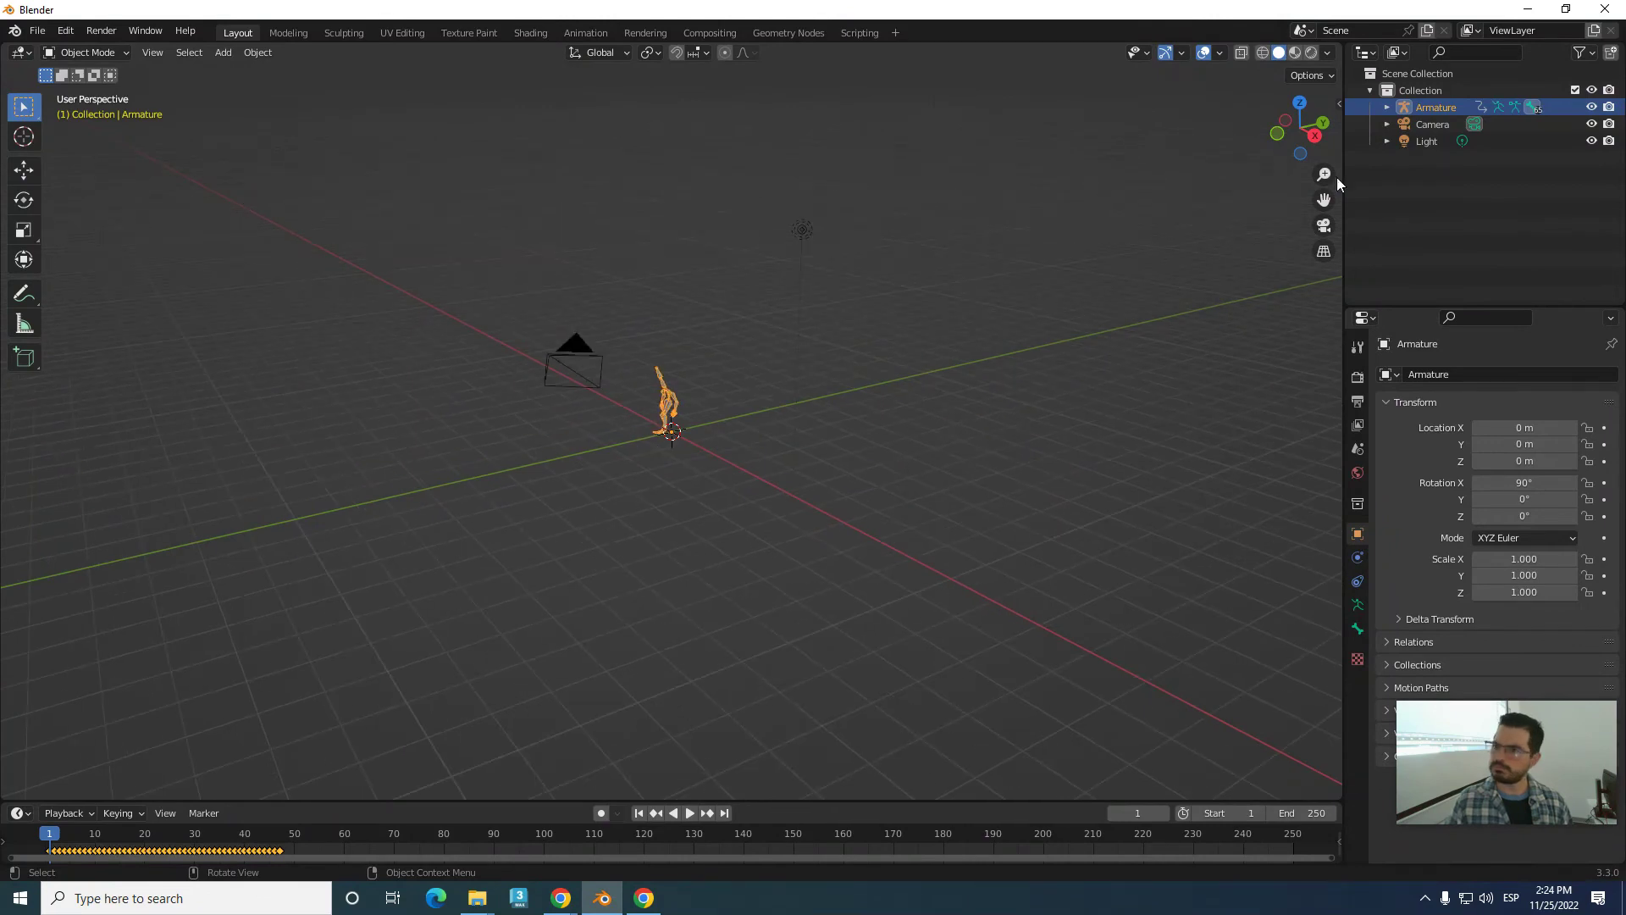
{"action": "scroll", "coordinate": [768, 380], "scroll_direction": "up", "scroll_amount": 4}
{"action": "scroll", "coordinate": [763, 378], "scroll_direction": "down", "scroll_amount": 6}
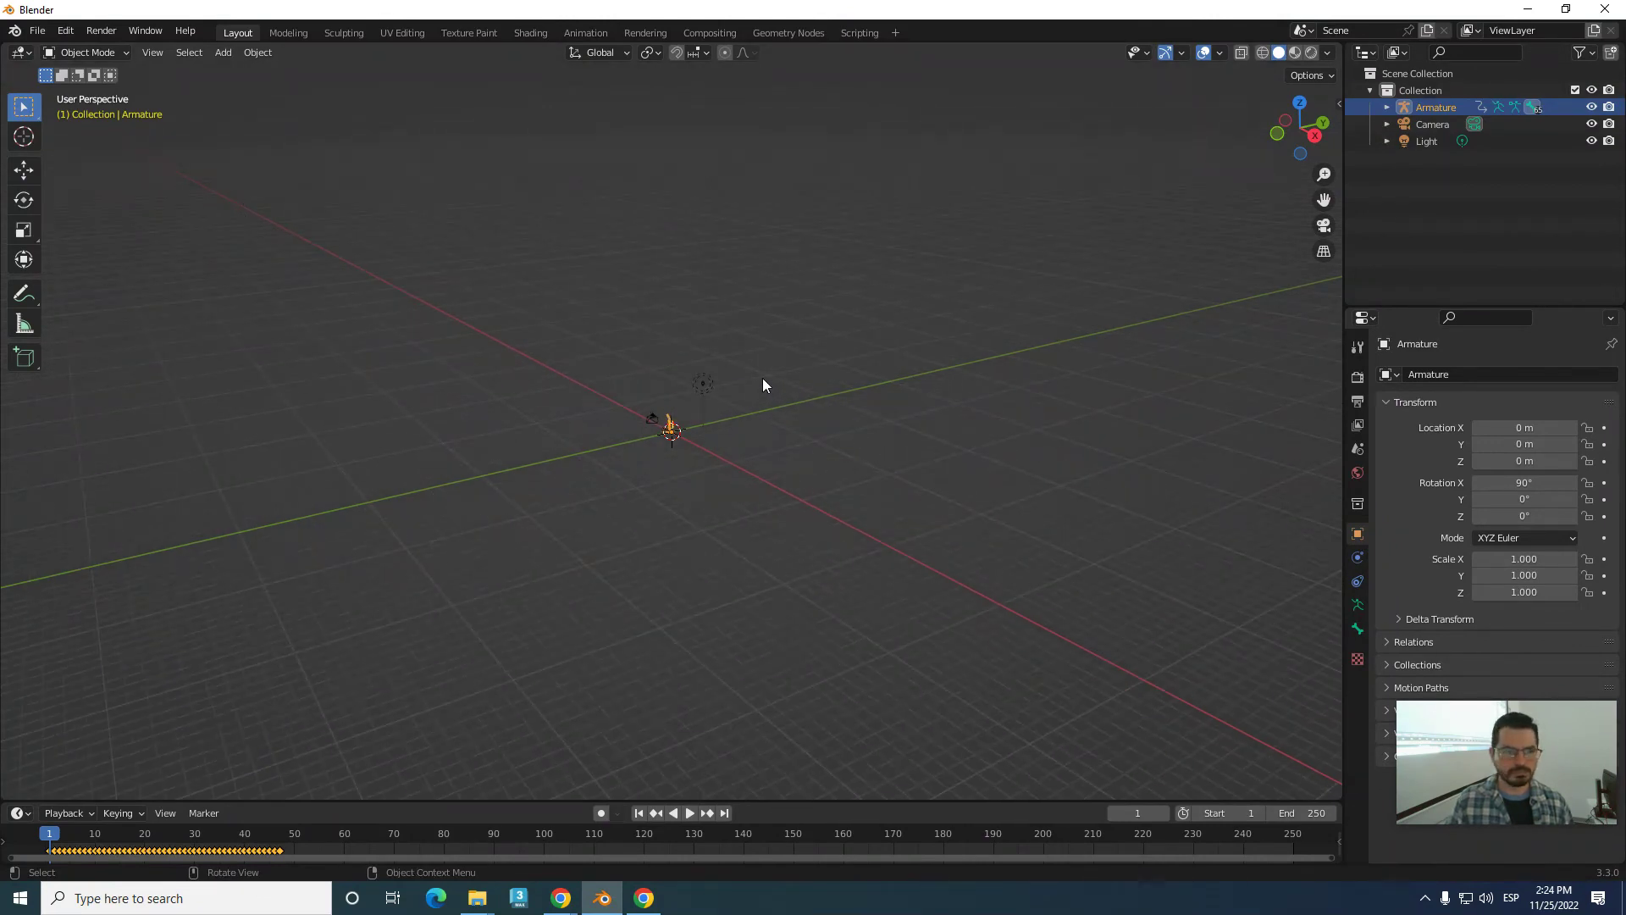
- Import Gabo Vuelta Izquierda.fbx again as a second armature
{"action": "left_click", "coordinate": [39, 34]}
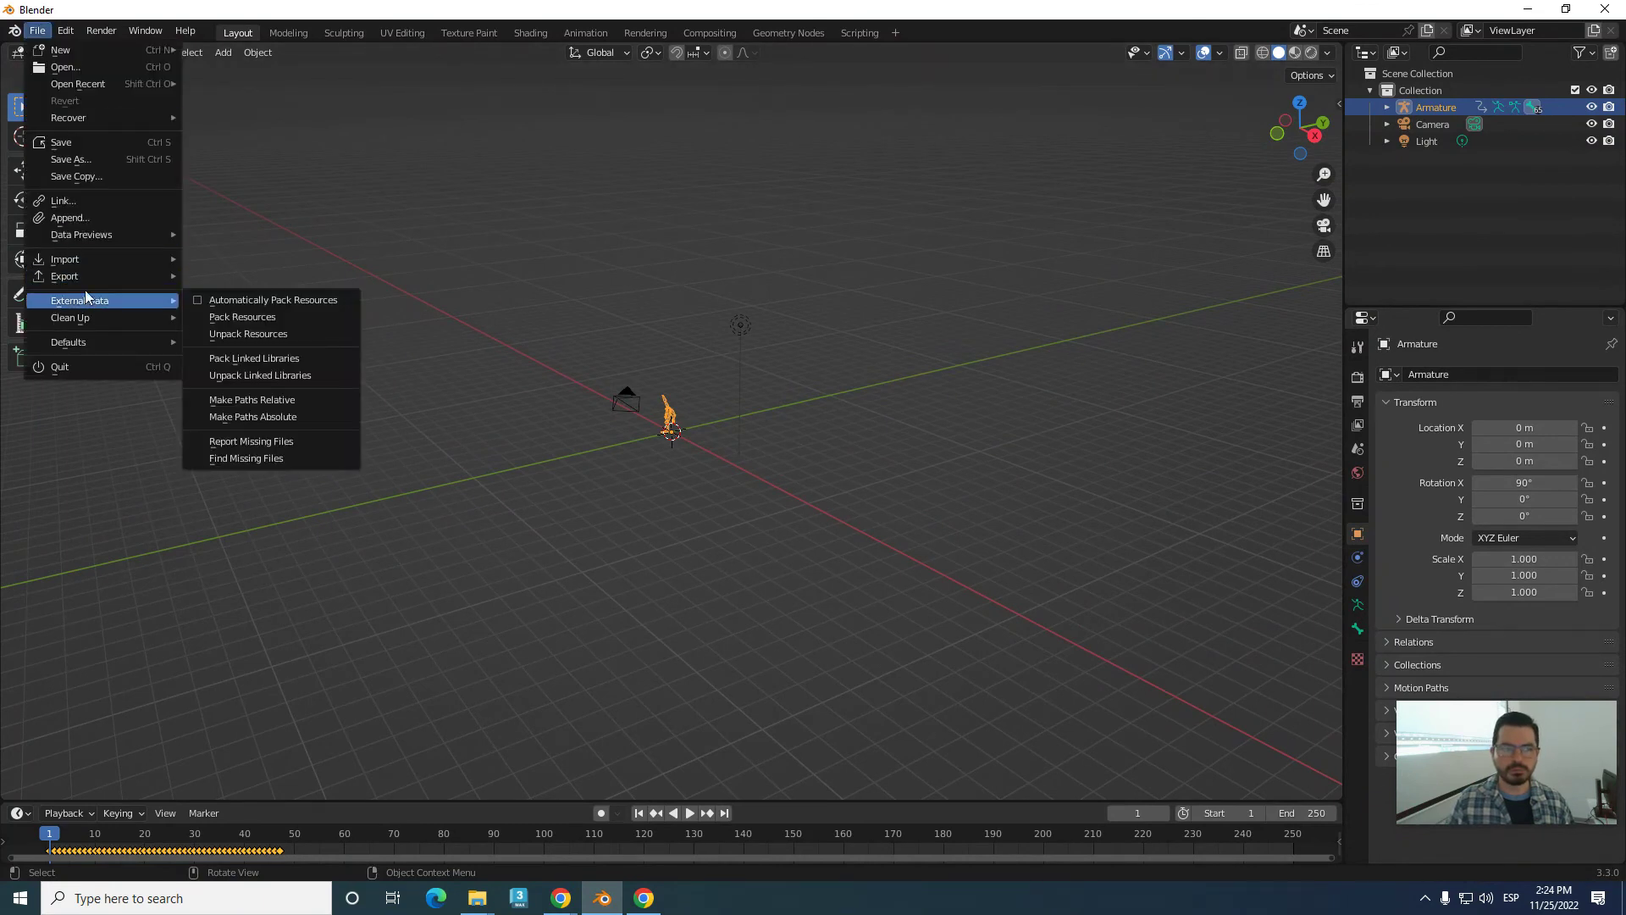
{"action": "mouse_move", "coordinate": [66, 259]}
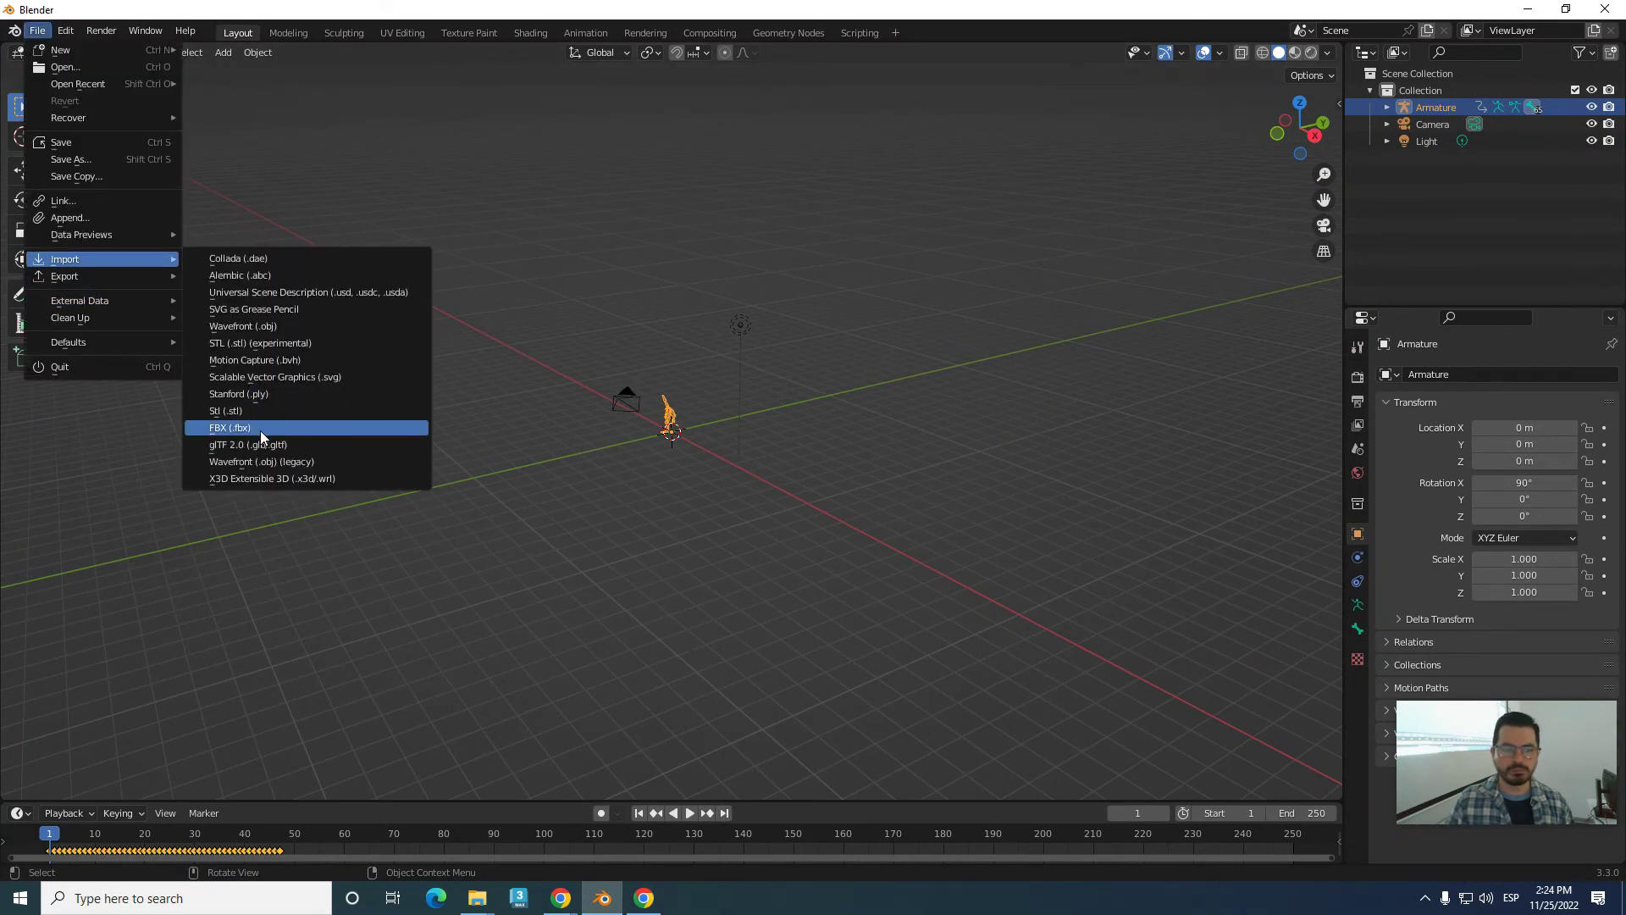
{"action": "left_click", "coordinate": [261, 427]}
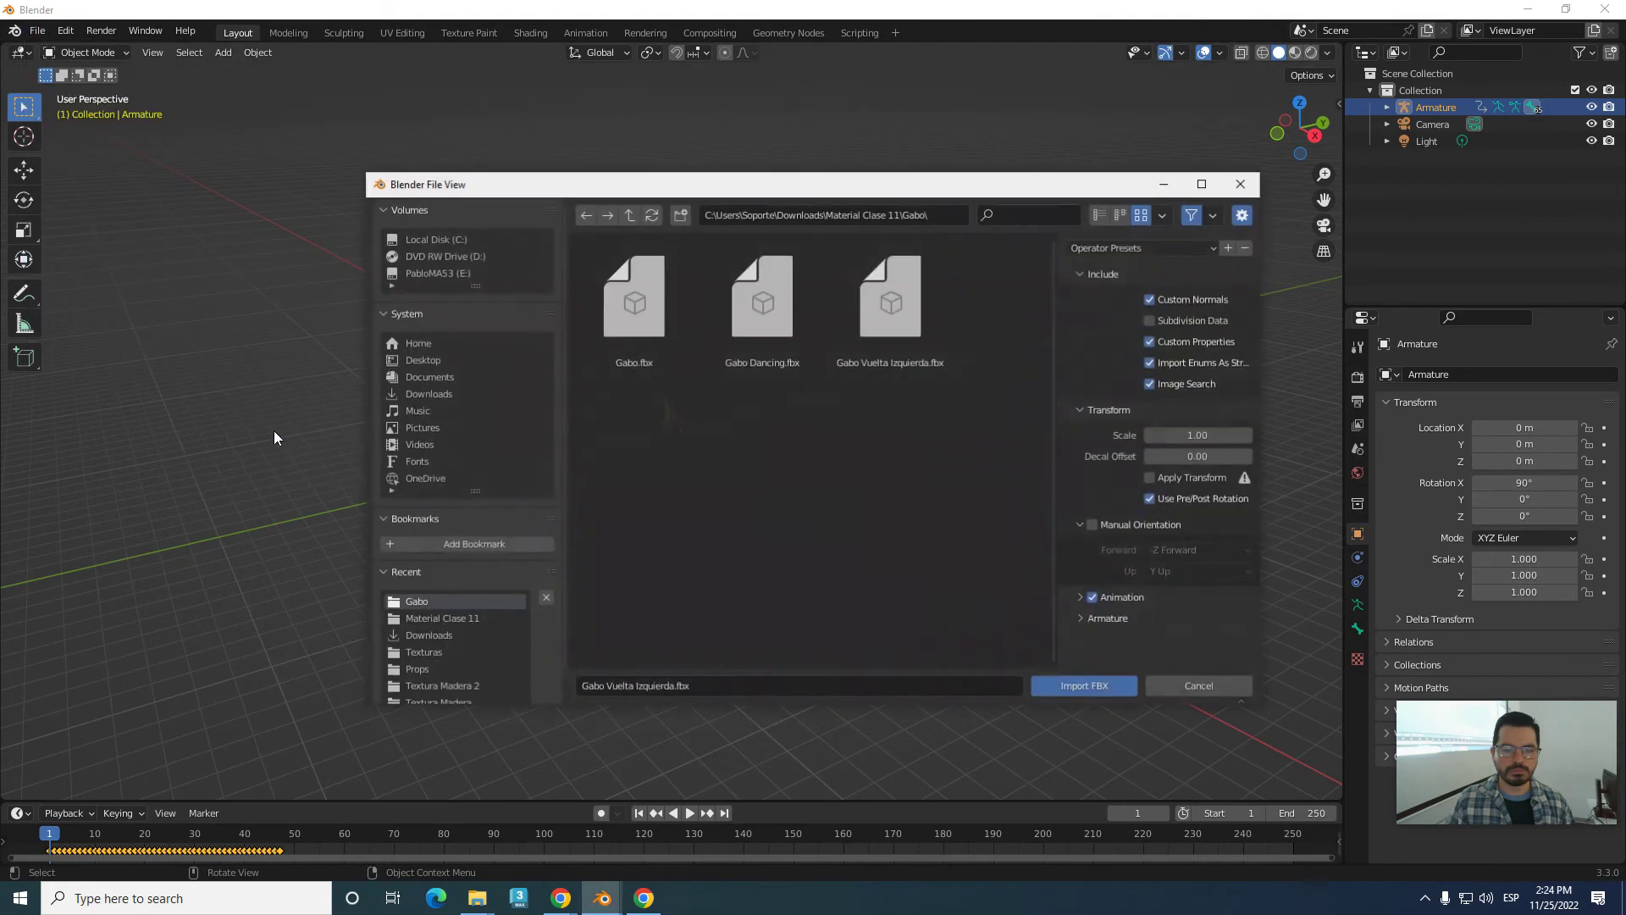
{"action": "left_click", "coordinate": [891, 311]}
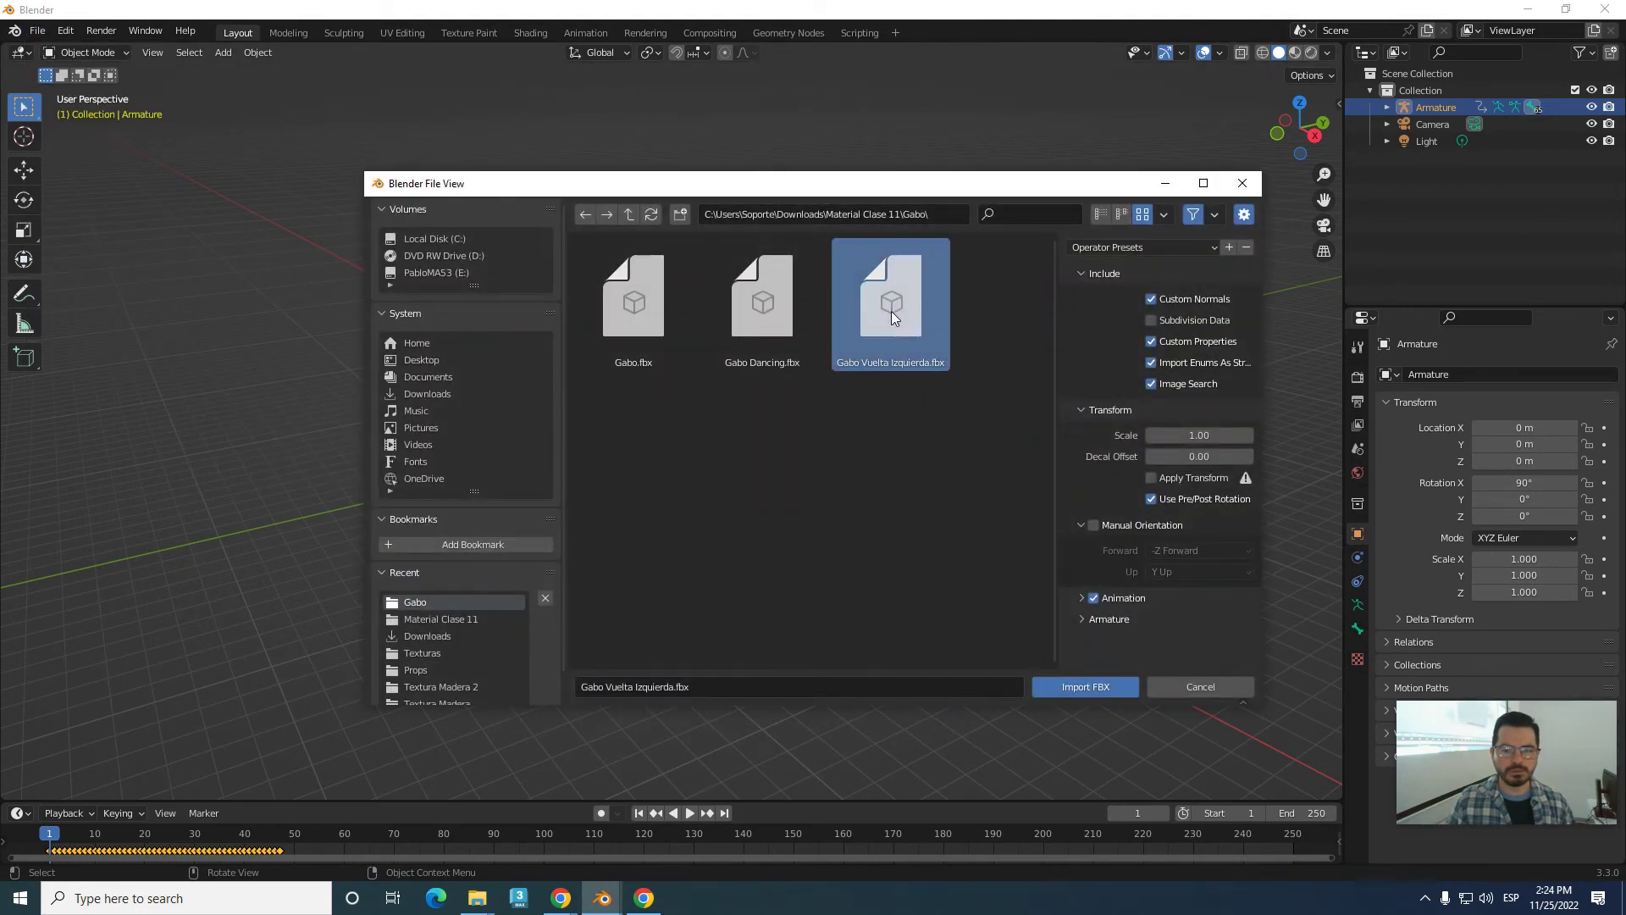
{"action": "left_click", "coordinate": [1070, 685]}
{"action": "scroll", "coordinate": [745, 533], "scroll_direction": "up", "scroll_amount": 8}
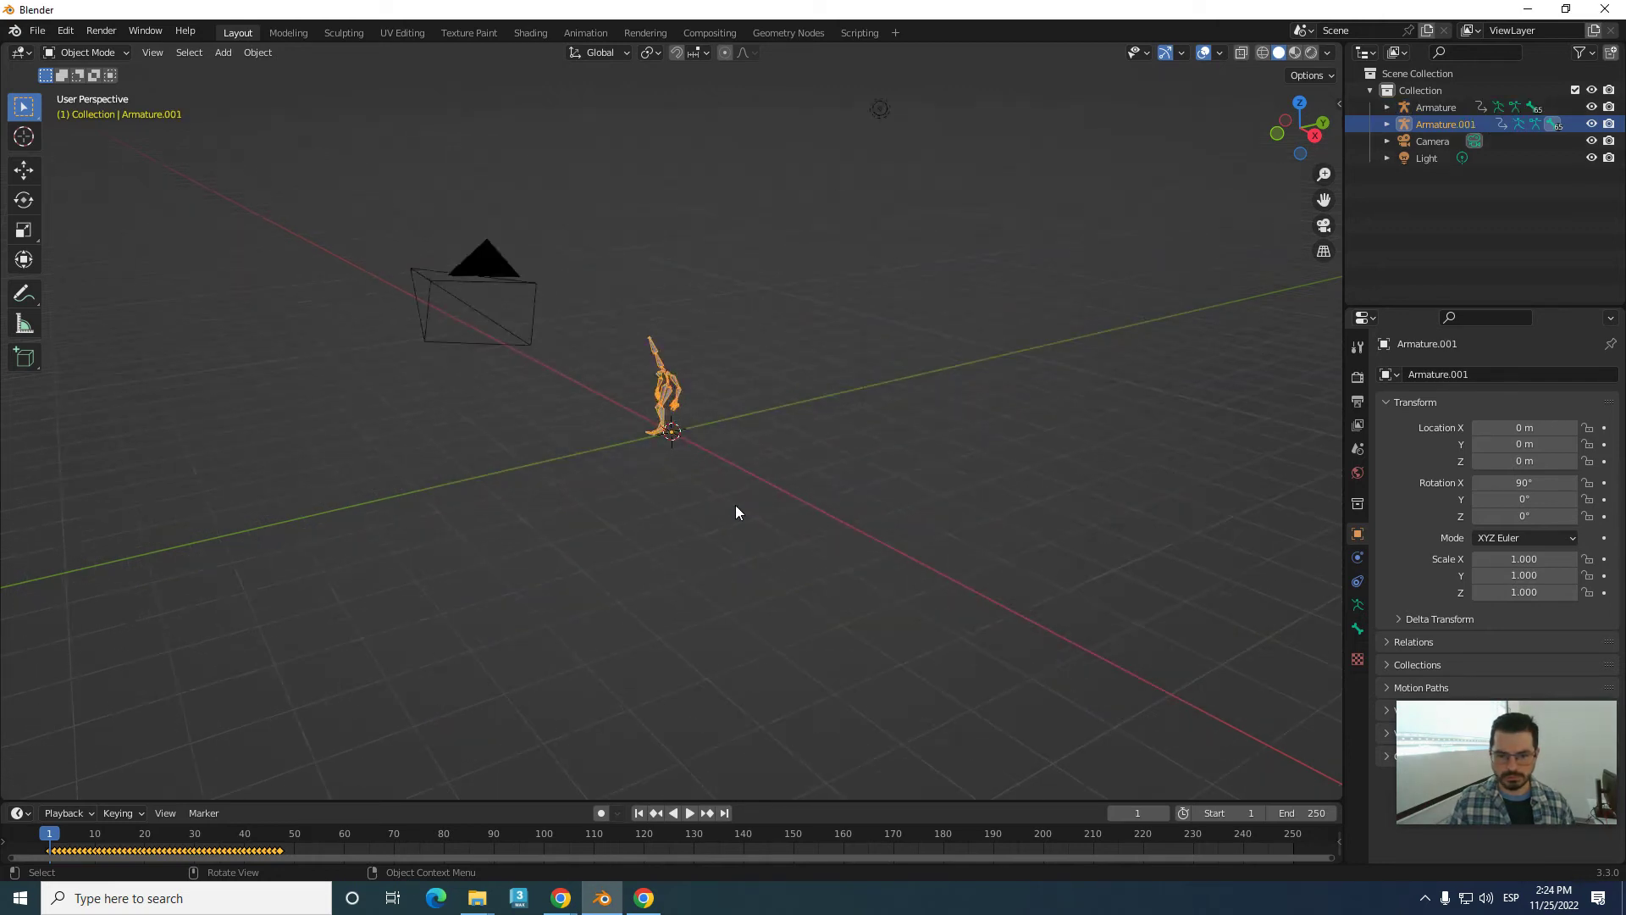
{"action": "scroll", "coordinate": [735, 505], "scroll_direction": "up", "scroll_amount": 2}
- Switch from Blender back to the Mixamo page in Chrome
{"action": "left_click", "coordinate": [1522, 11]}
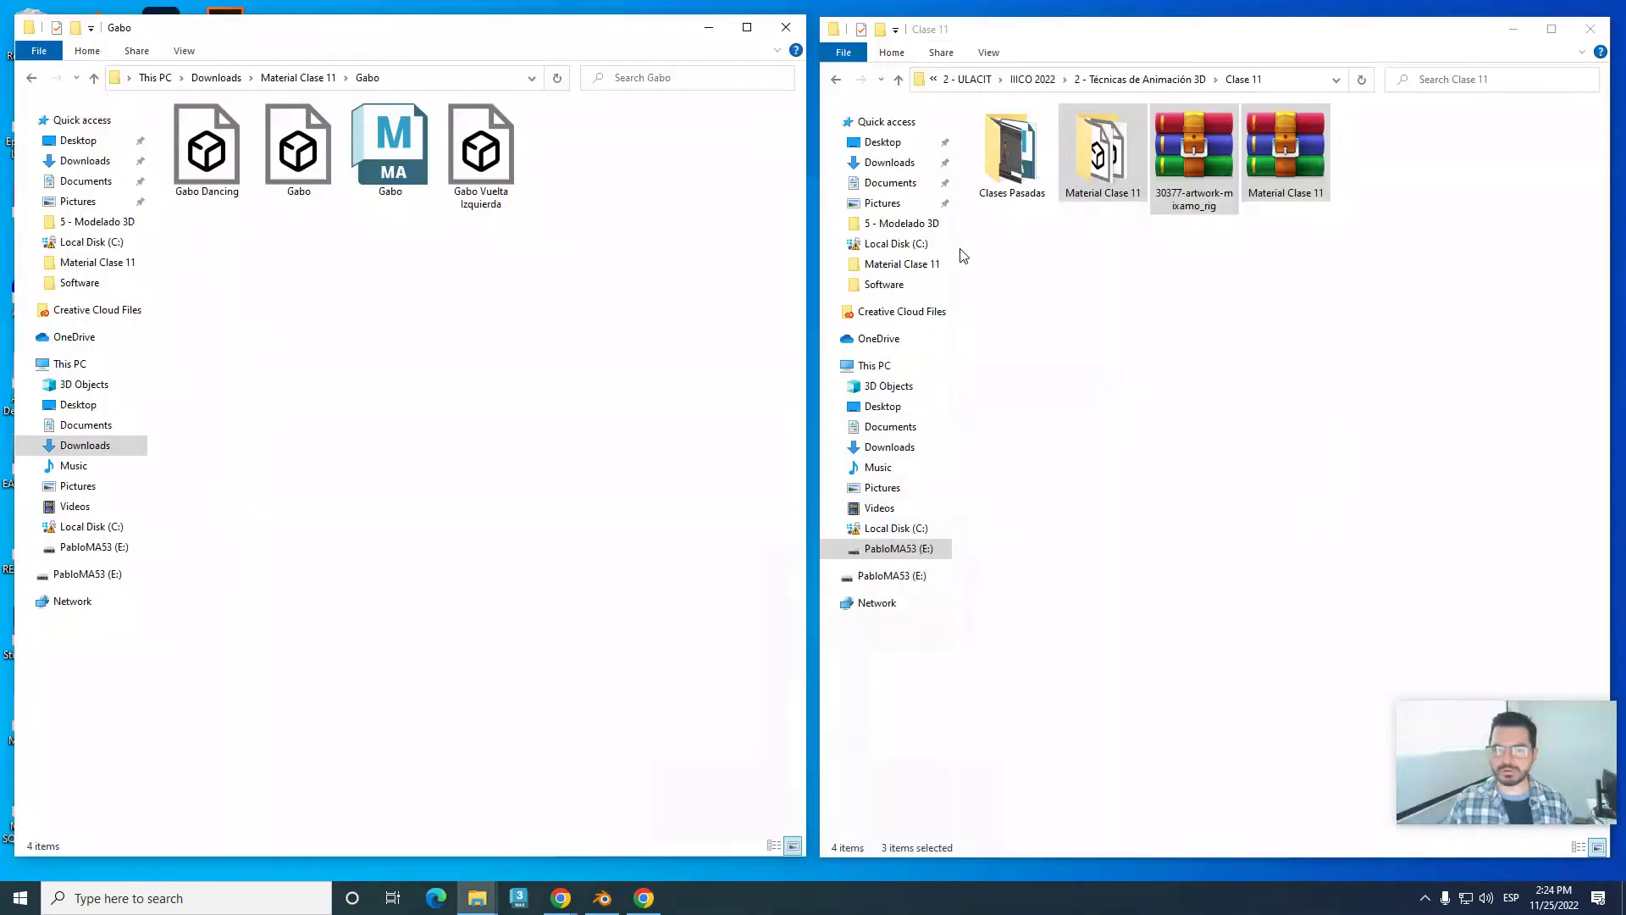
{"action": "left_click", "coordinate": [613, 901]}
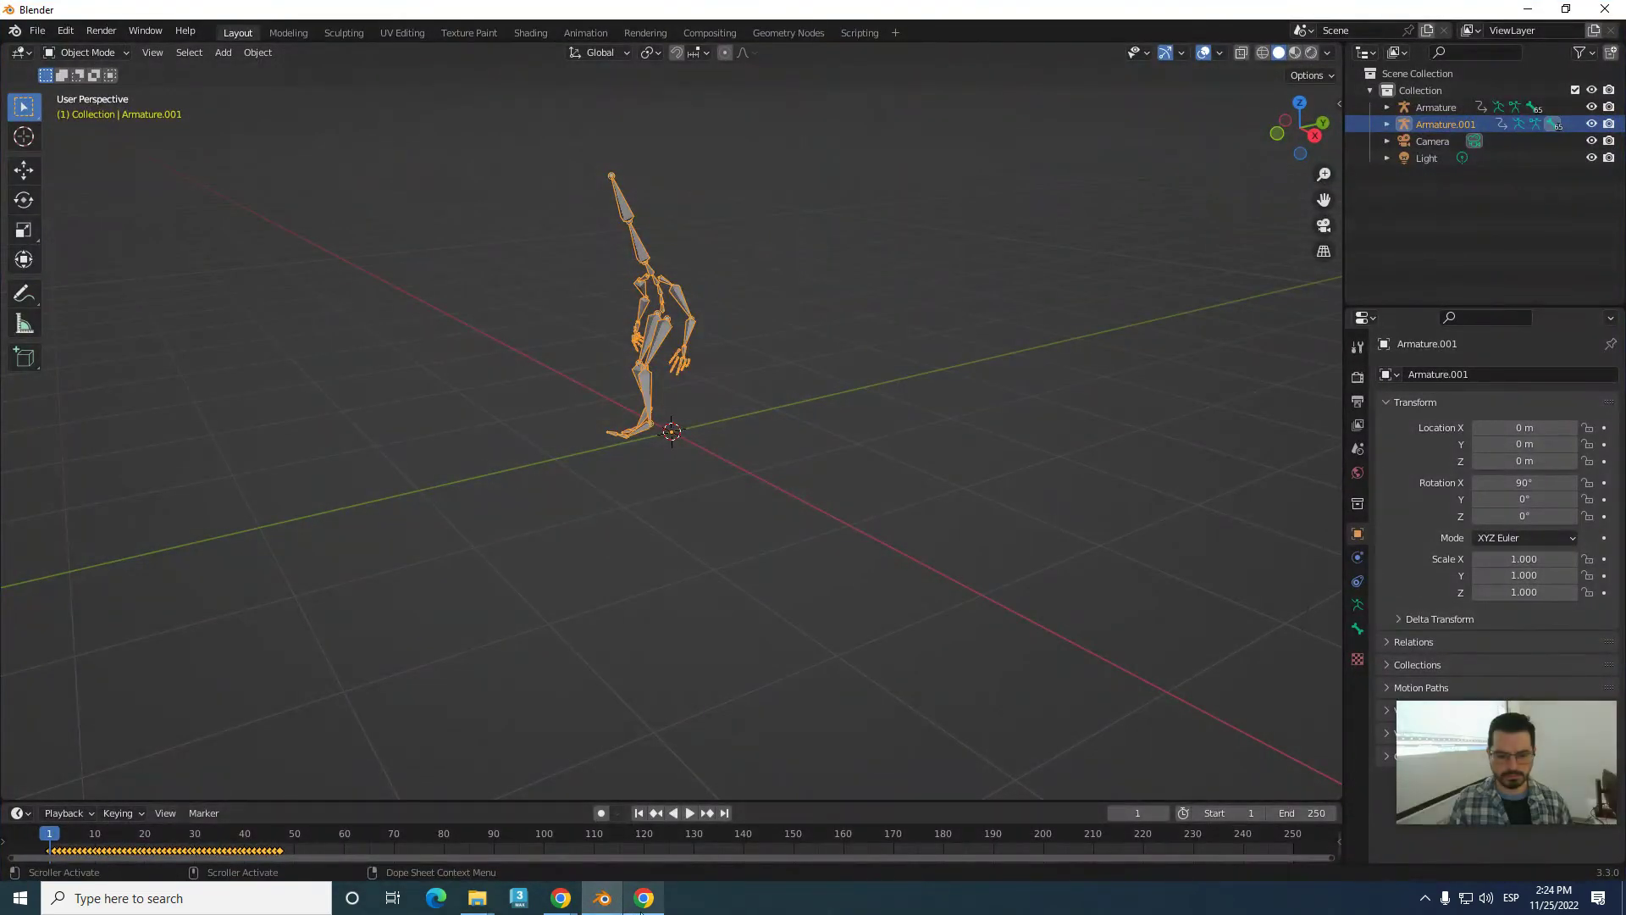
{"action": "mouse_move", "coordinate": [561, 898]}
{"action": "left_click", "coordinate": [539, 826]}
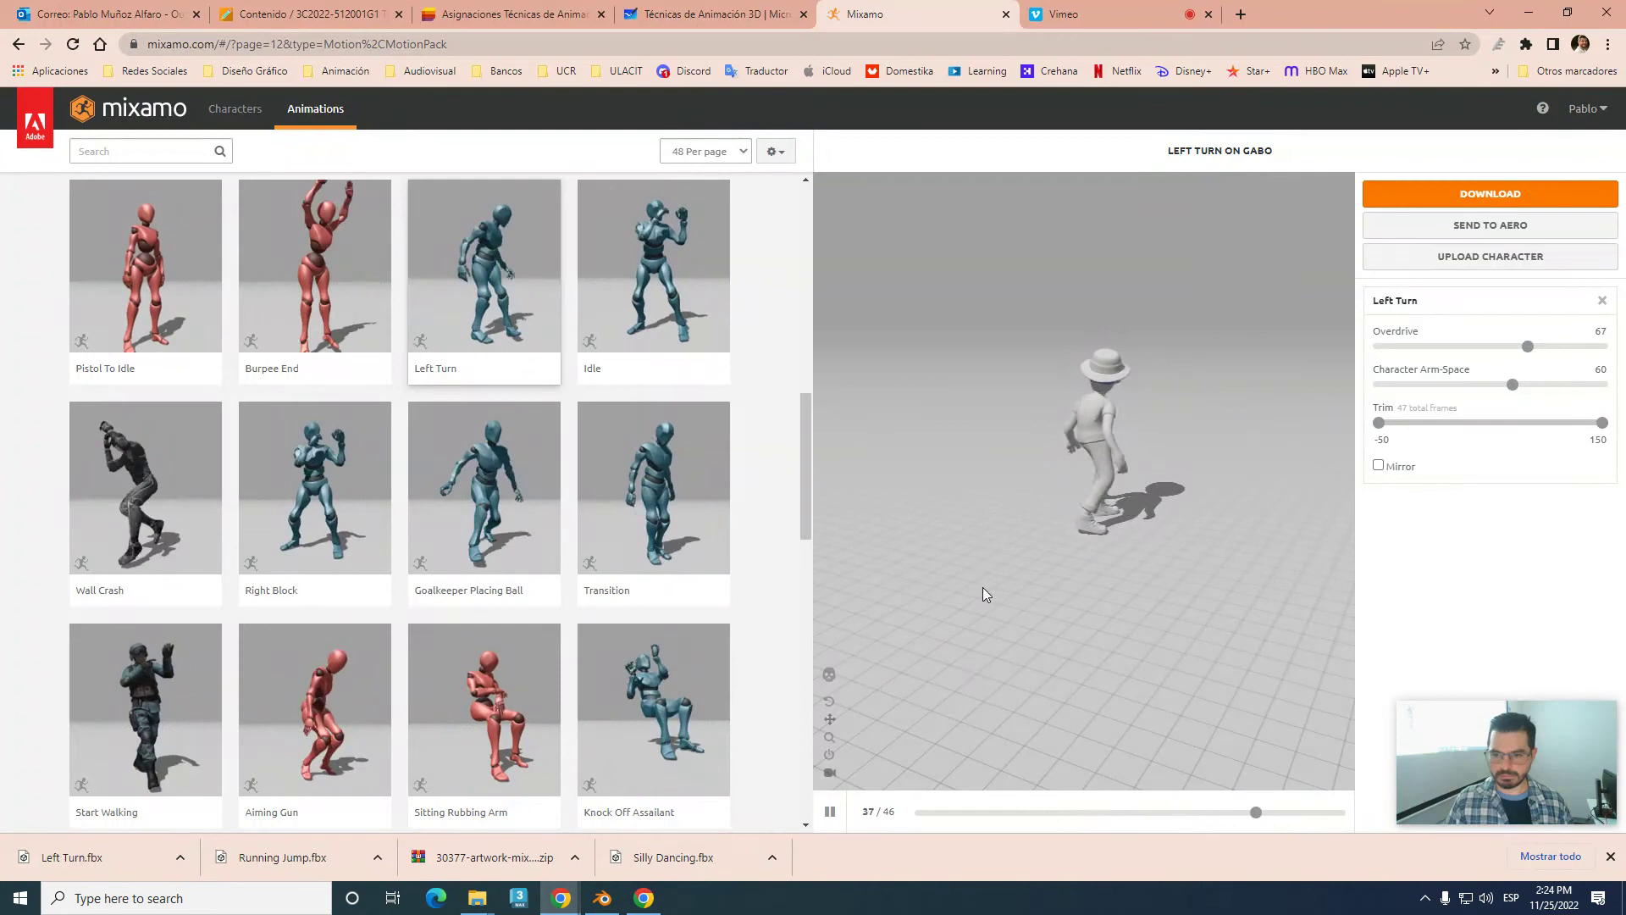
- Download Left Turn again With Skin, then pause the Mixamo preview
{"action": "left_click", "coordinate": [1496, 196]}
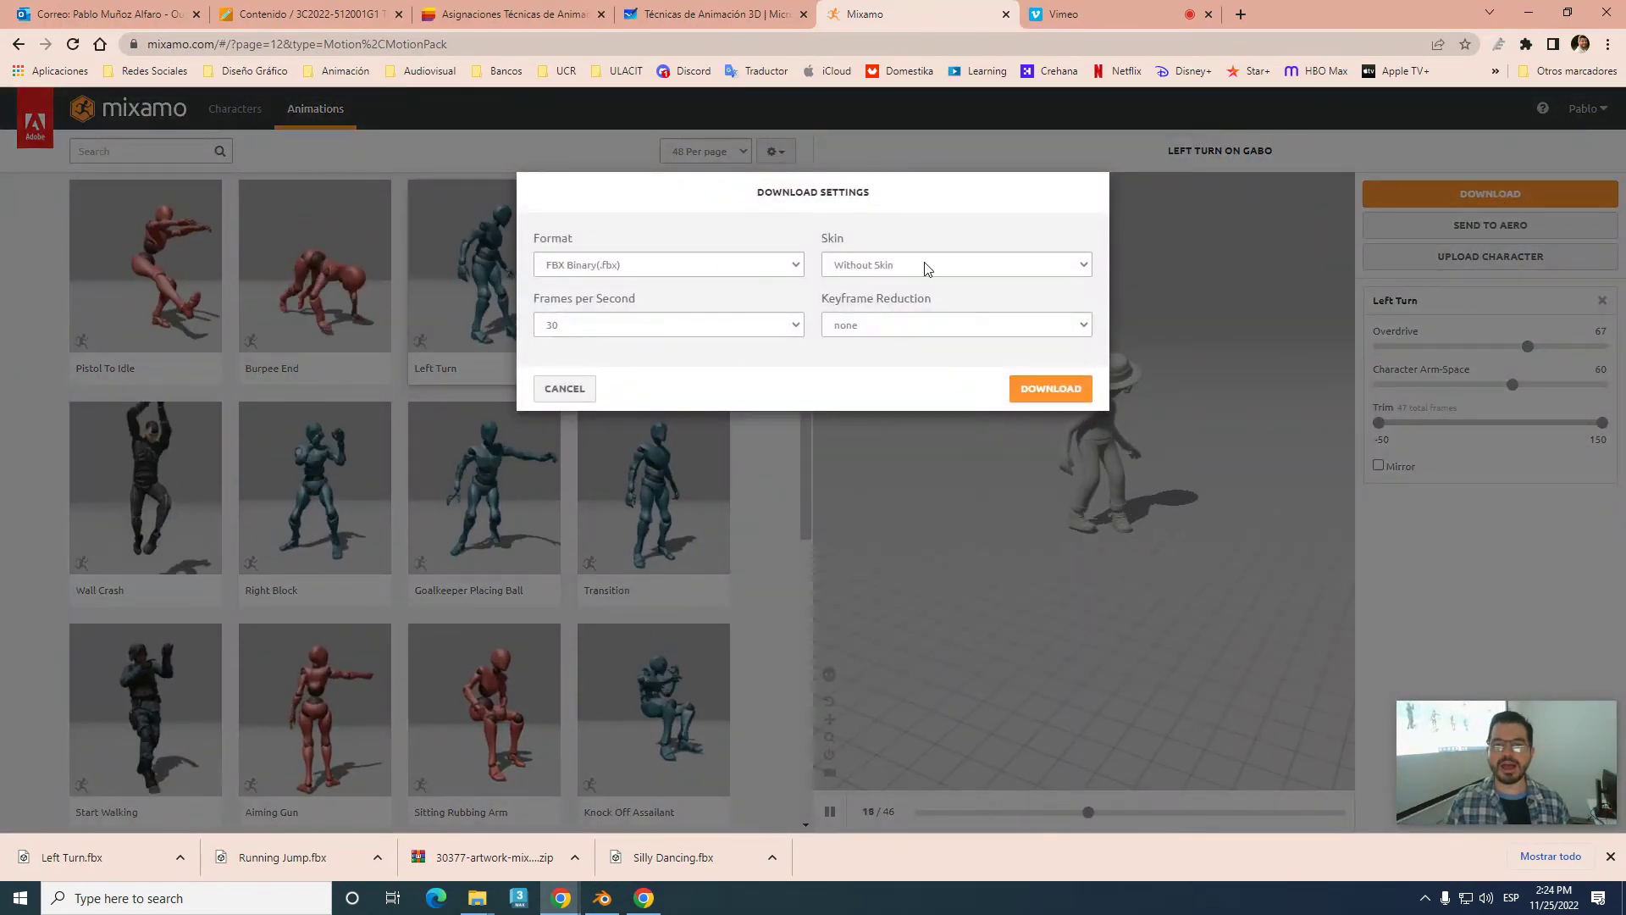
{"action": "left_click", "coordinate": [867, 270]}
{"action": "left_click", "coordinate": [865, 290]}
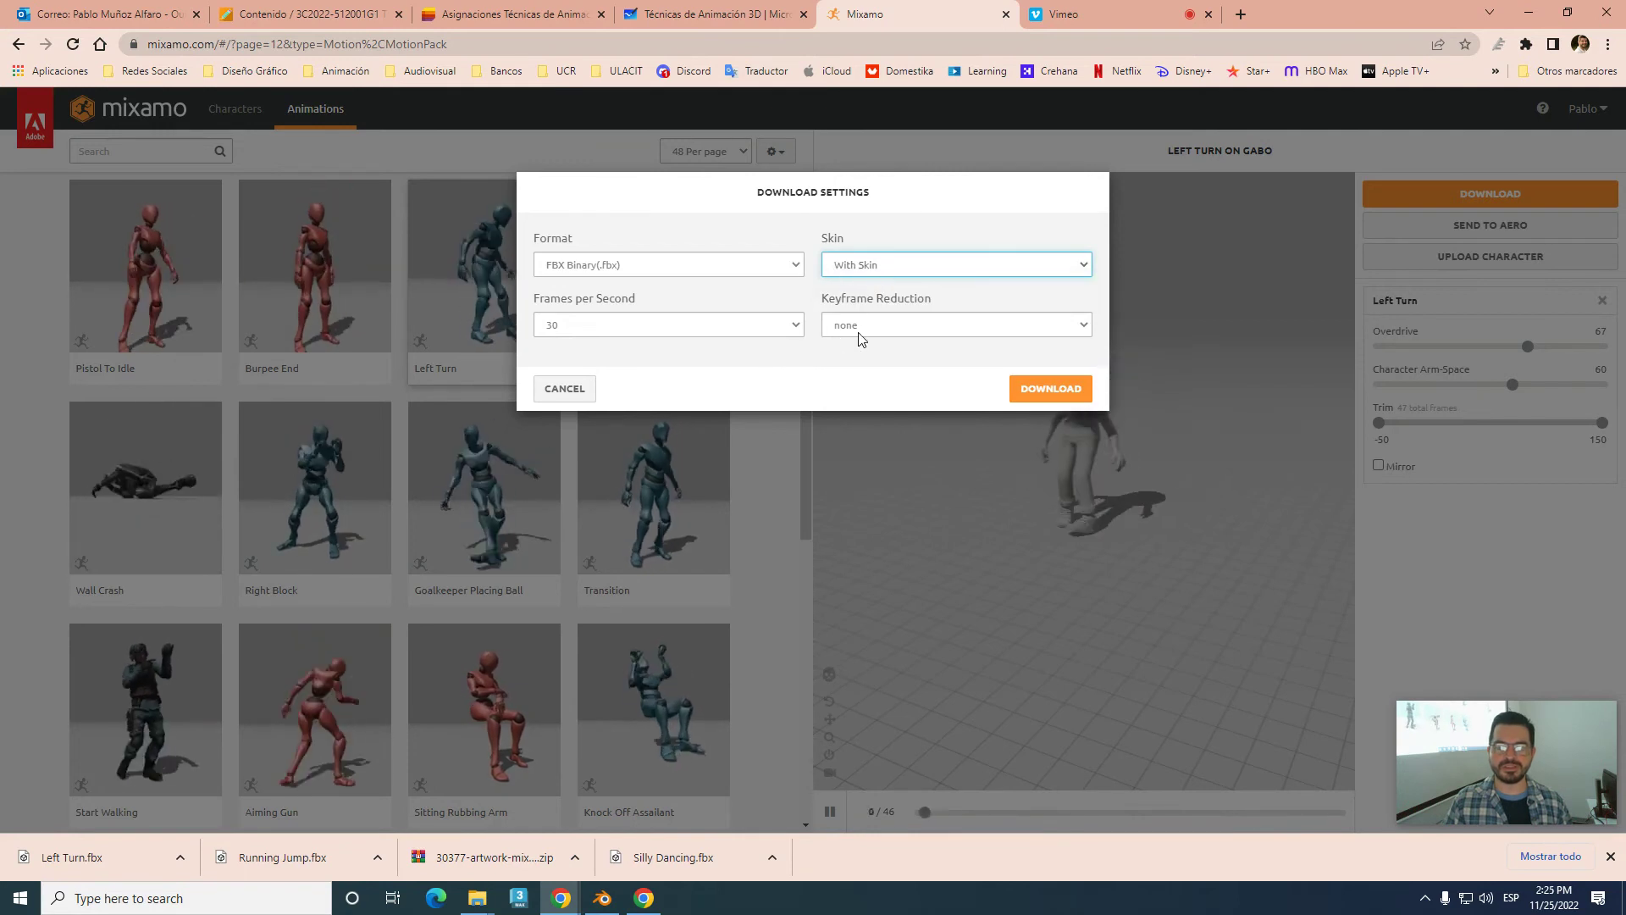
{"action": "left_click", "coordinate": [1043, 390]}
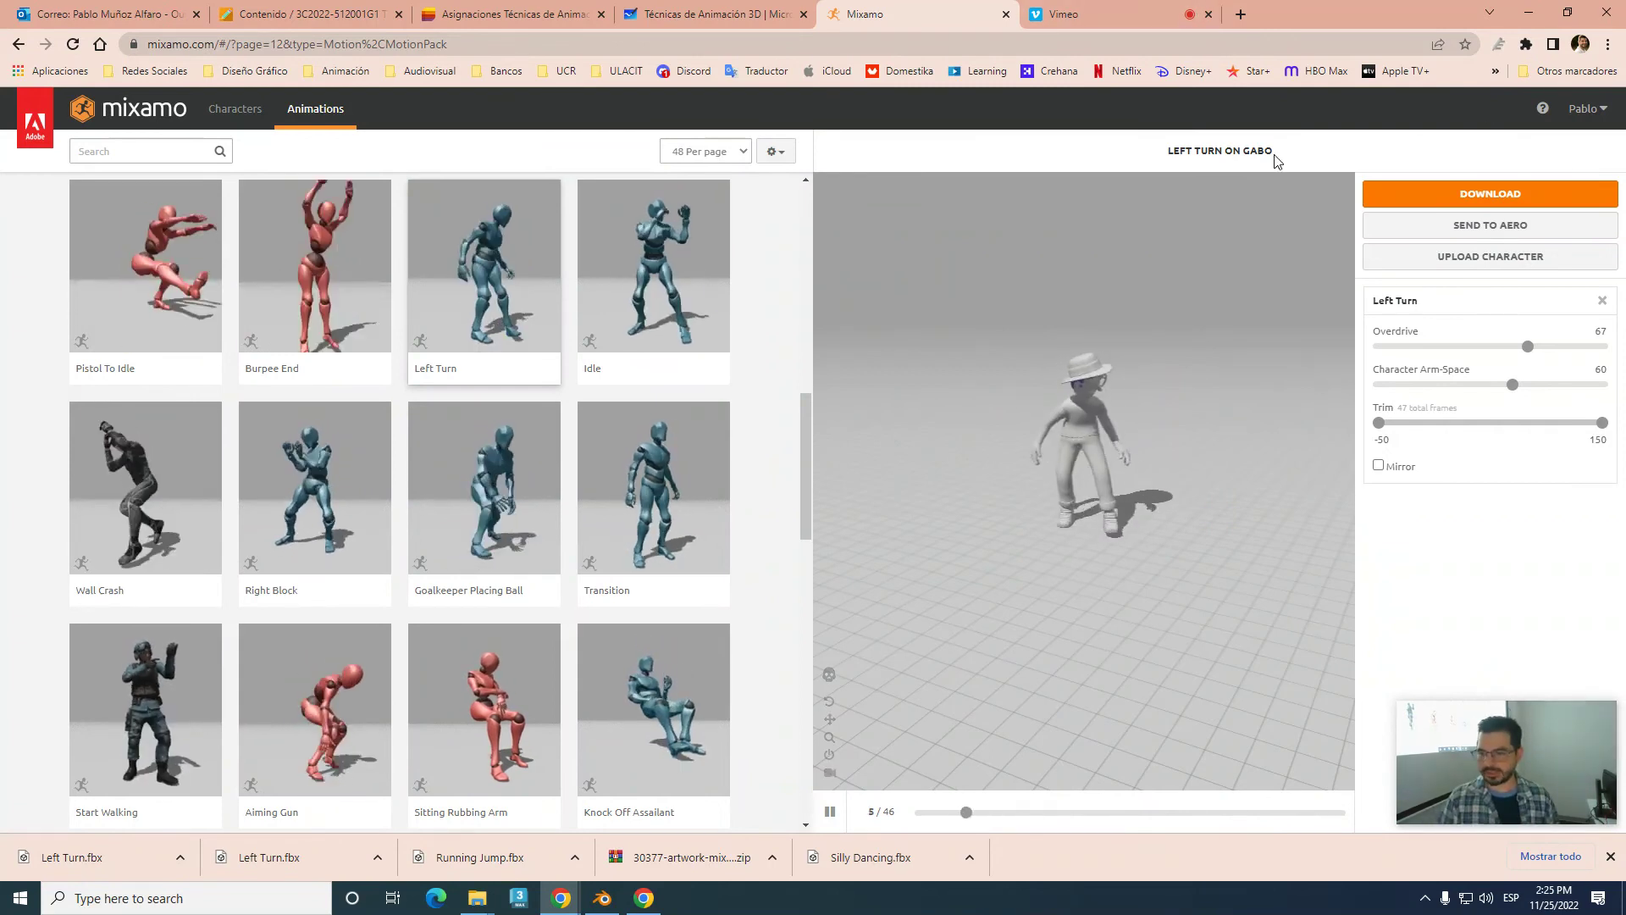
{"action": "left_click", "coordinate": [830, 811]}
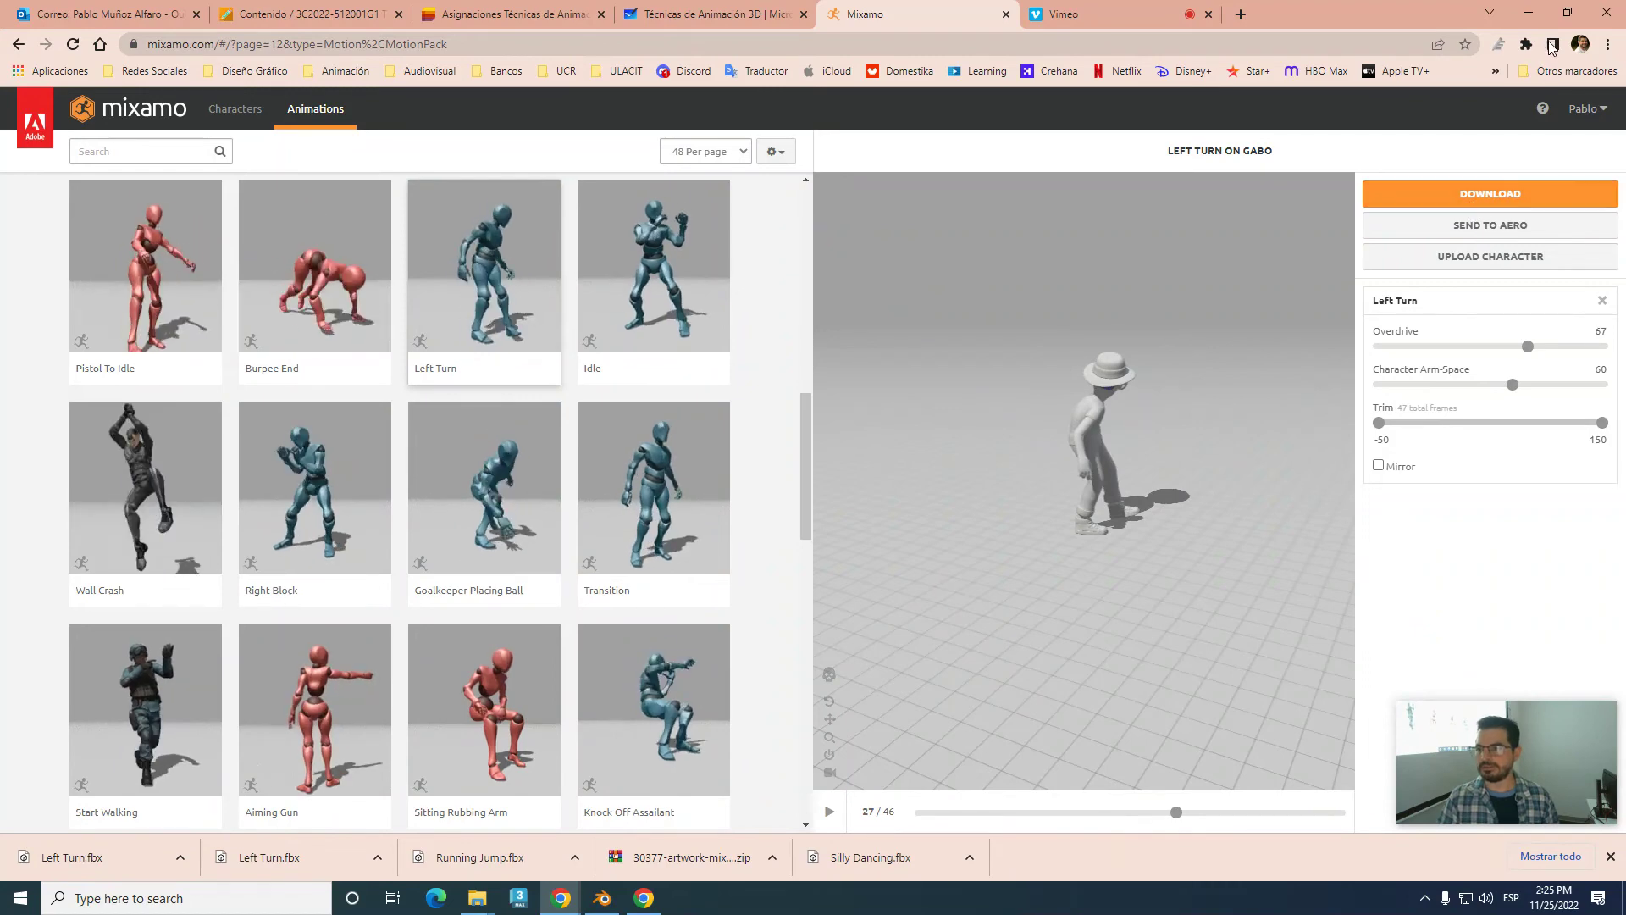
- In Blender, box-select both imported armatures and delete them
{"action": "left_click", "coordinate": [1534, 12]}
{"action": "left_click_drag", "start_coordinate": [440, 147], "coordinate": [866, 549]}
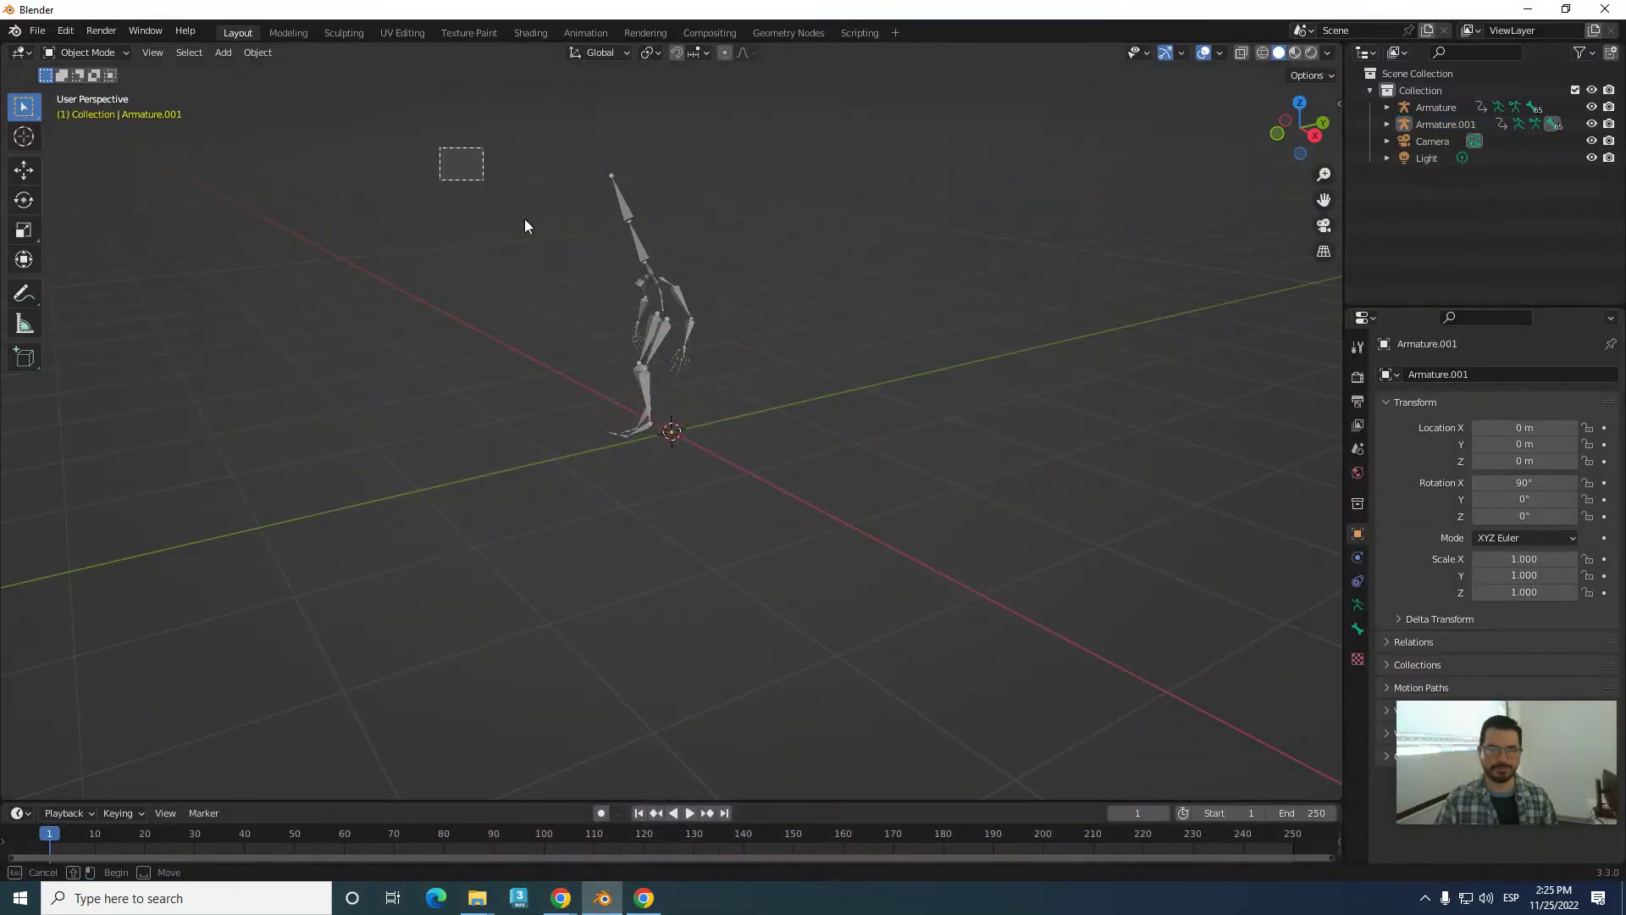
{"action": "key", "text": "Delete"}
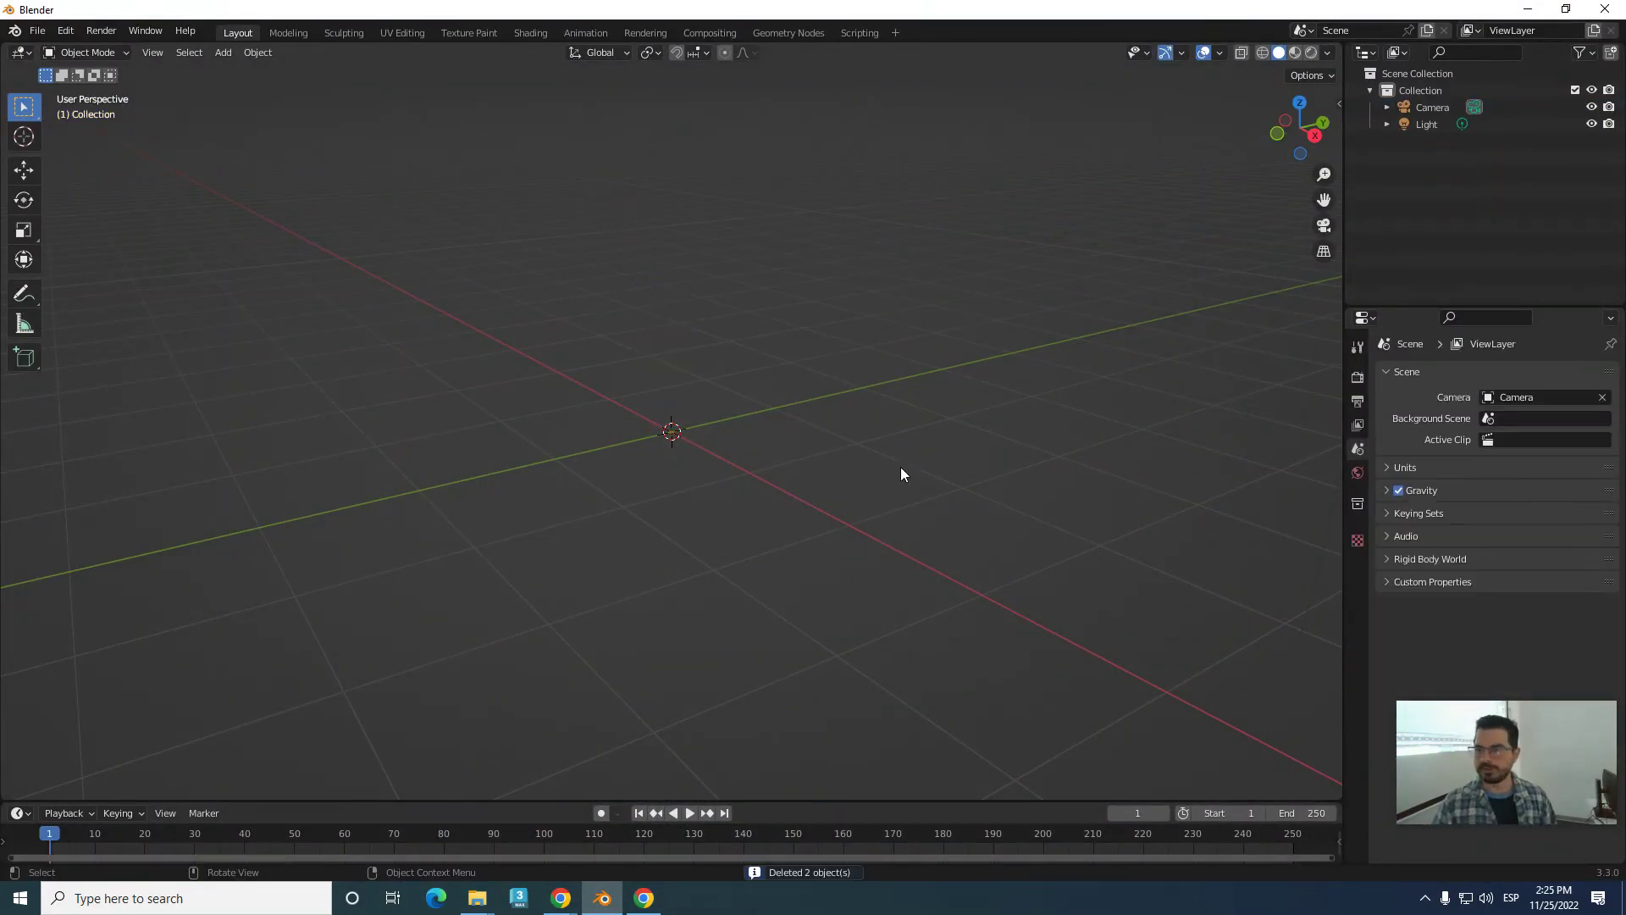
- Preview and delete the old Gabo Vuelta Izquierda file in the Gabo folder
{"action": "left_click", "coordinate": [1527, 9]}
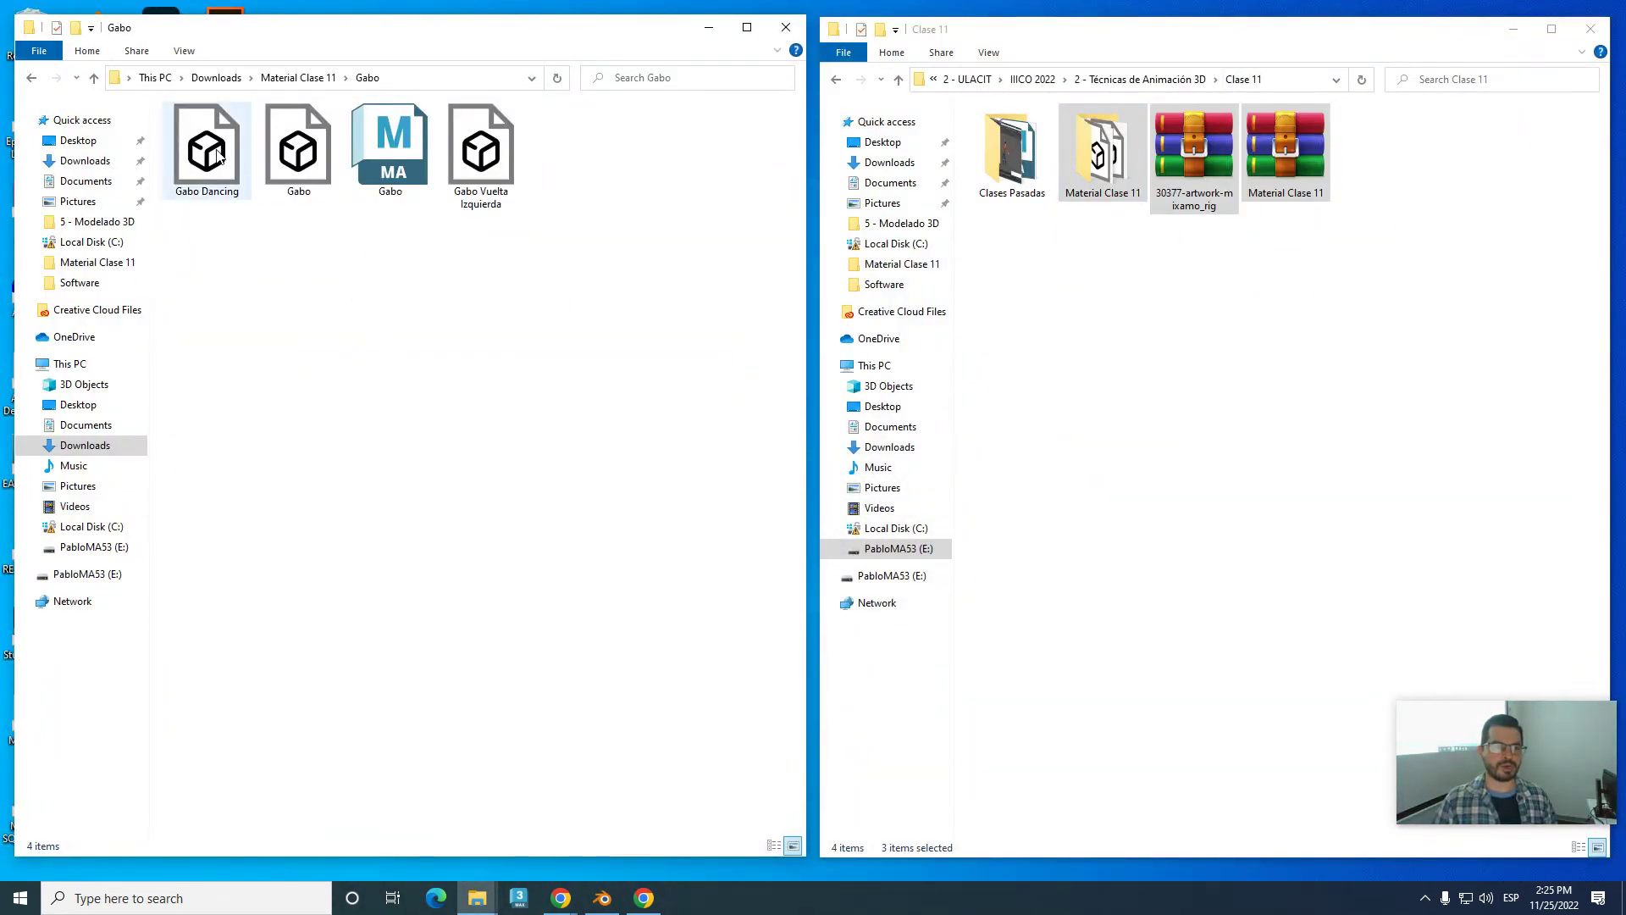
{"action": "double_click", "coordinate": [483, 194]}
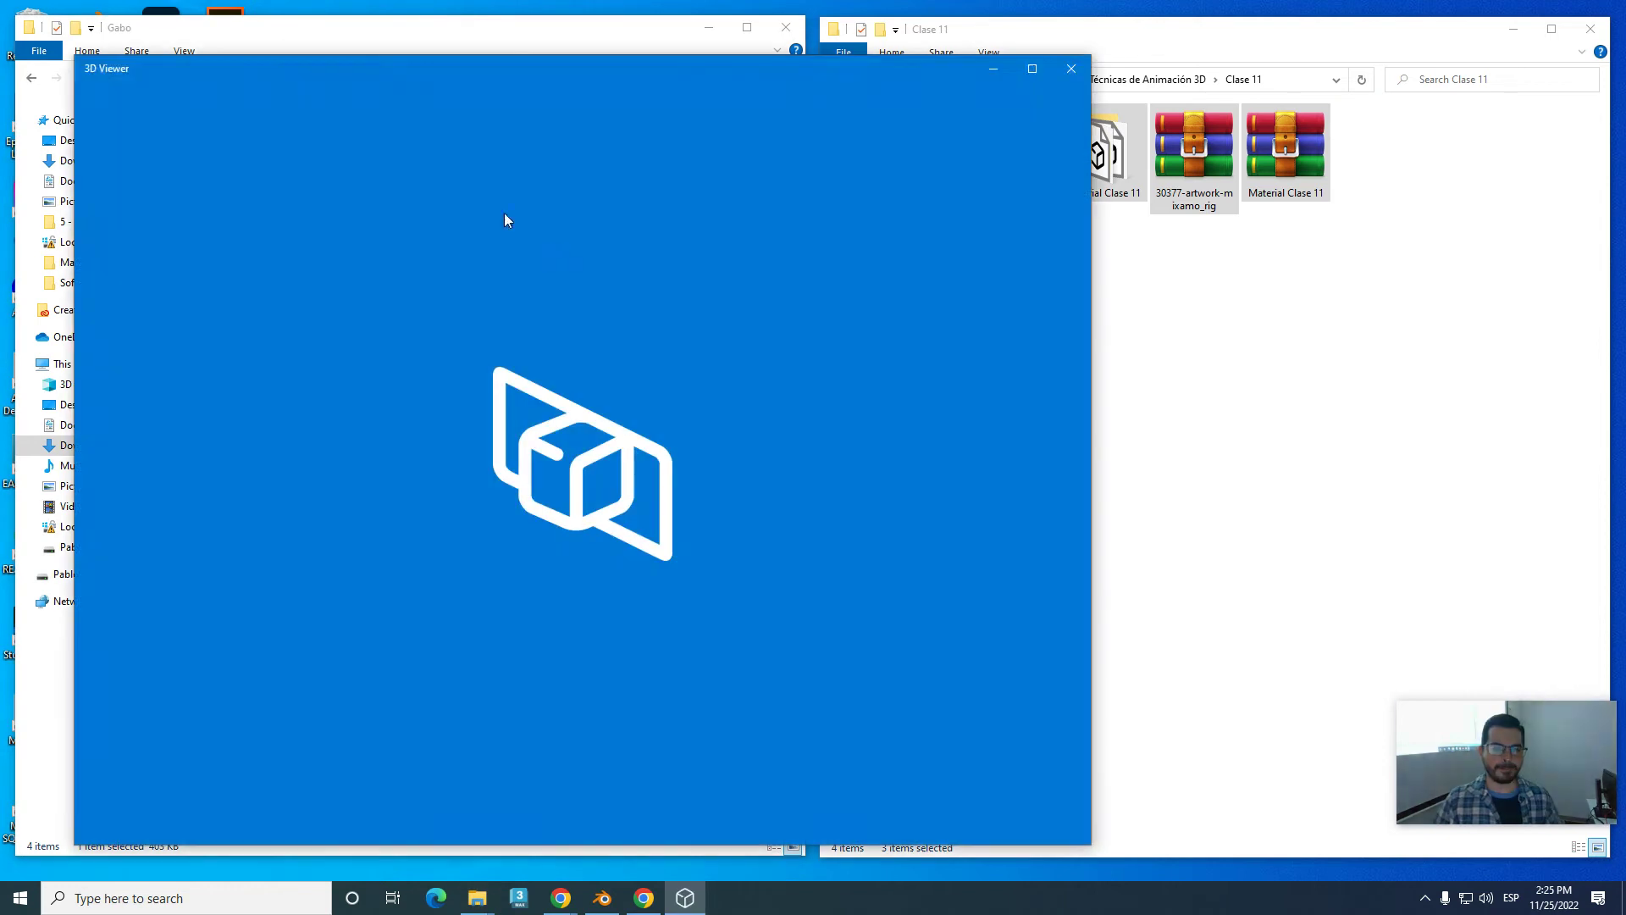
{"action": "left_click", "coordinate": [1072, 70]}
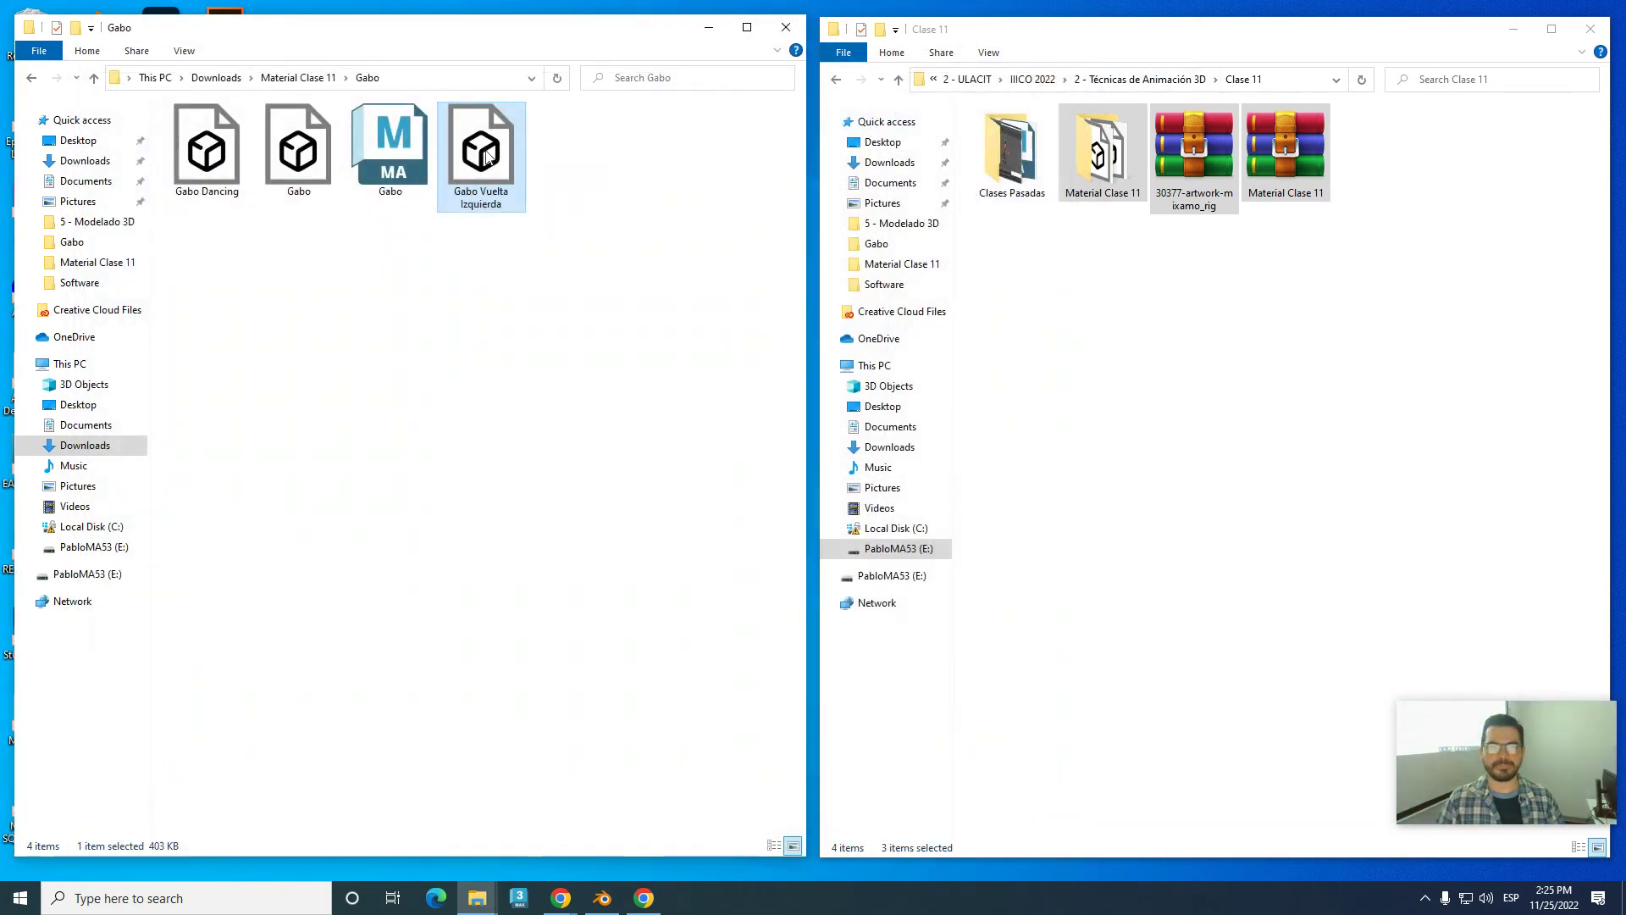
{"action": "left_click", "coordinate": [476, 210]}
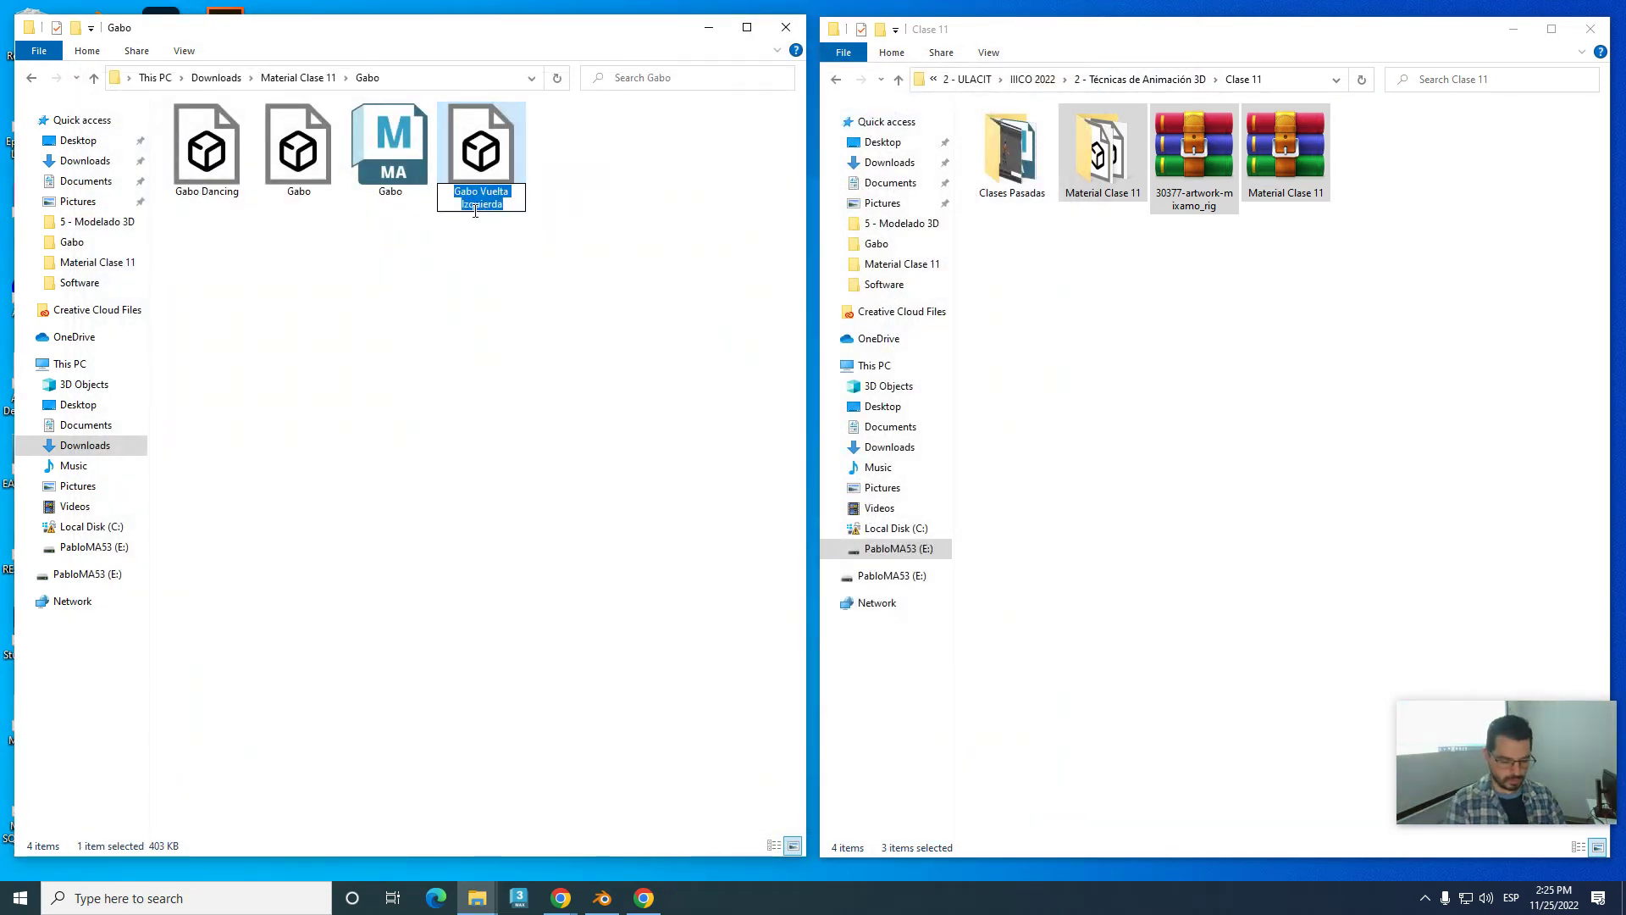
{"action": "left_click", "coordinate": [476, 334]}
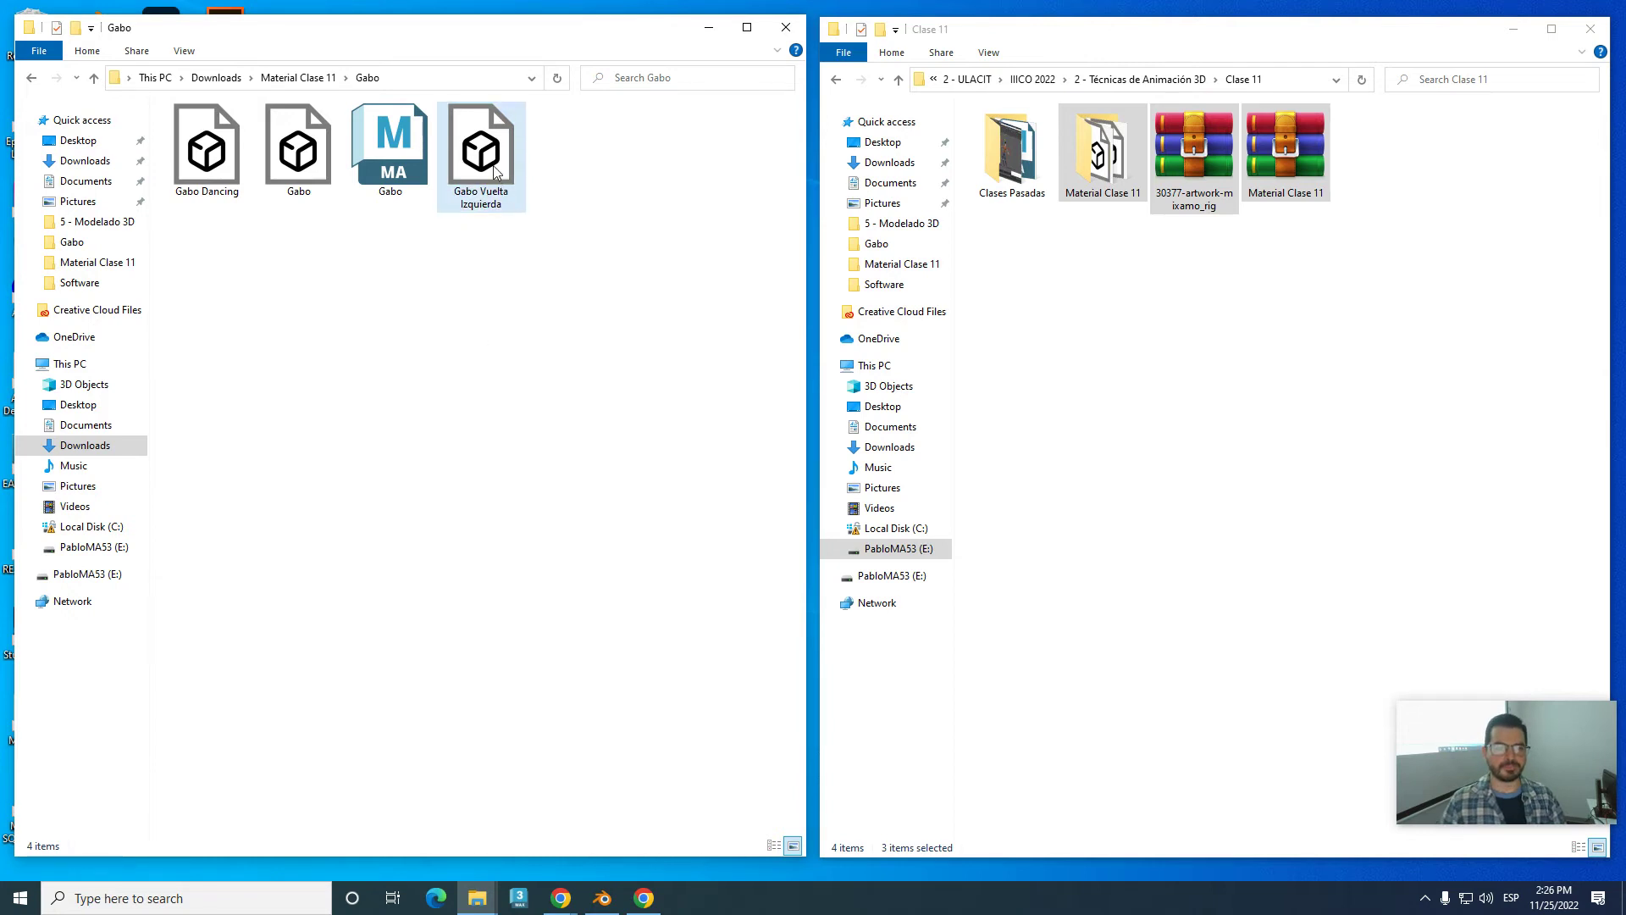
{"action": "key", "text": "Delete"}
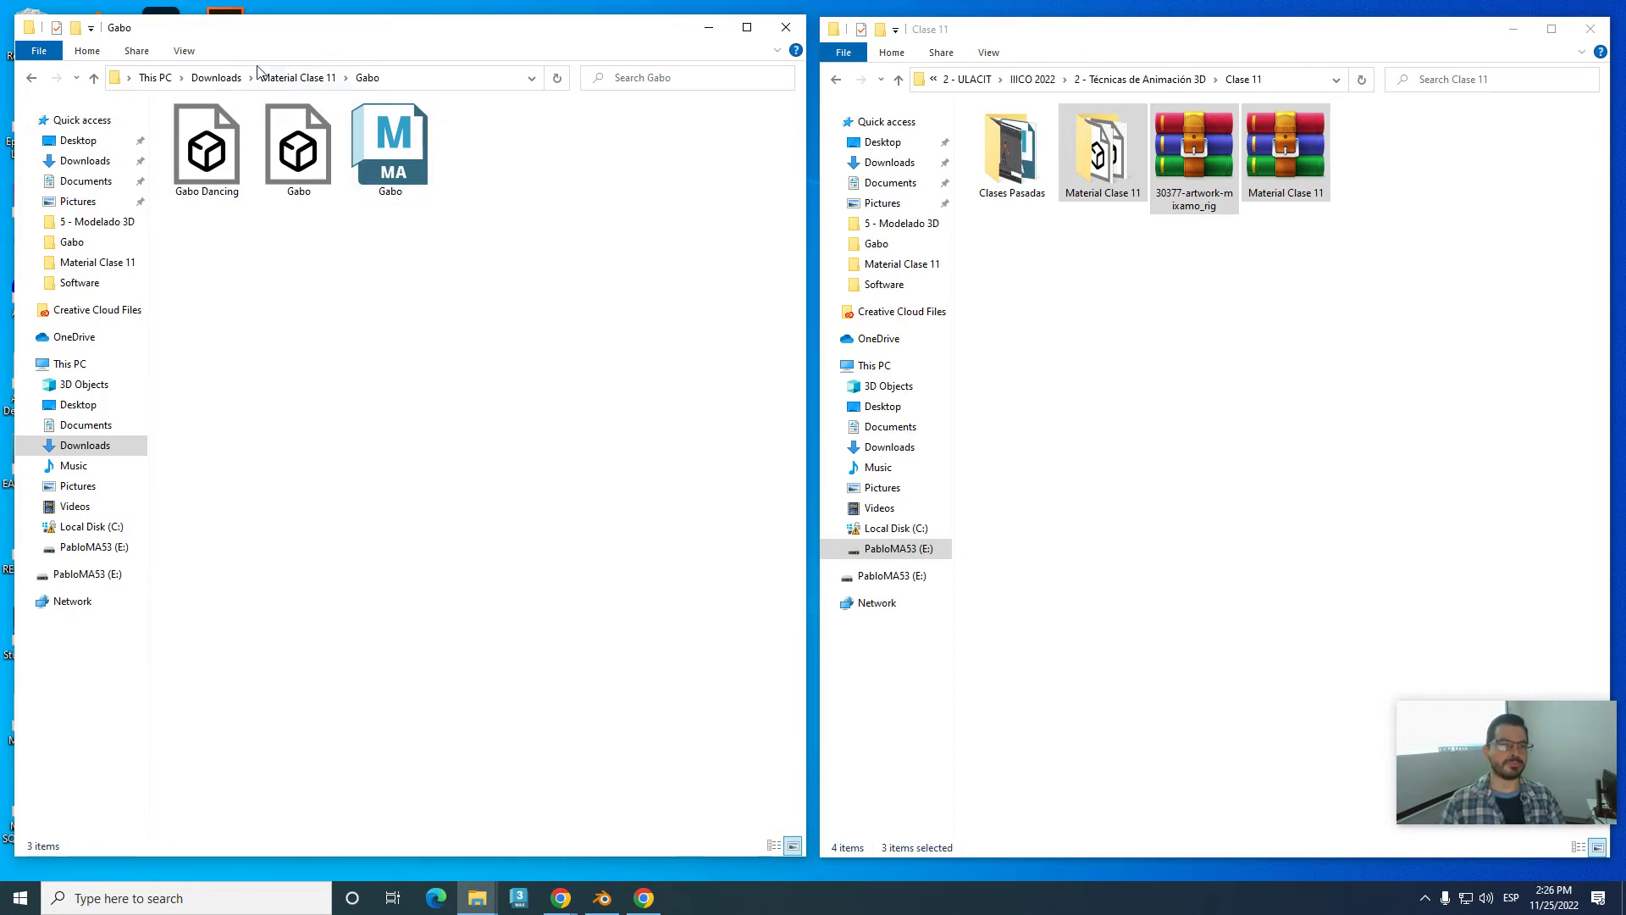
- Rename the new Left Turn download Gabo Vuelta Izquierda and move it into Material Clase 11\Gabo
{"action": "left_click", "coordinate": [298, 77]}
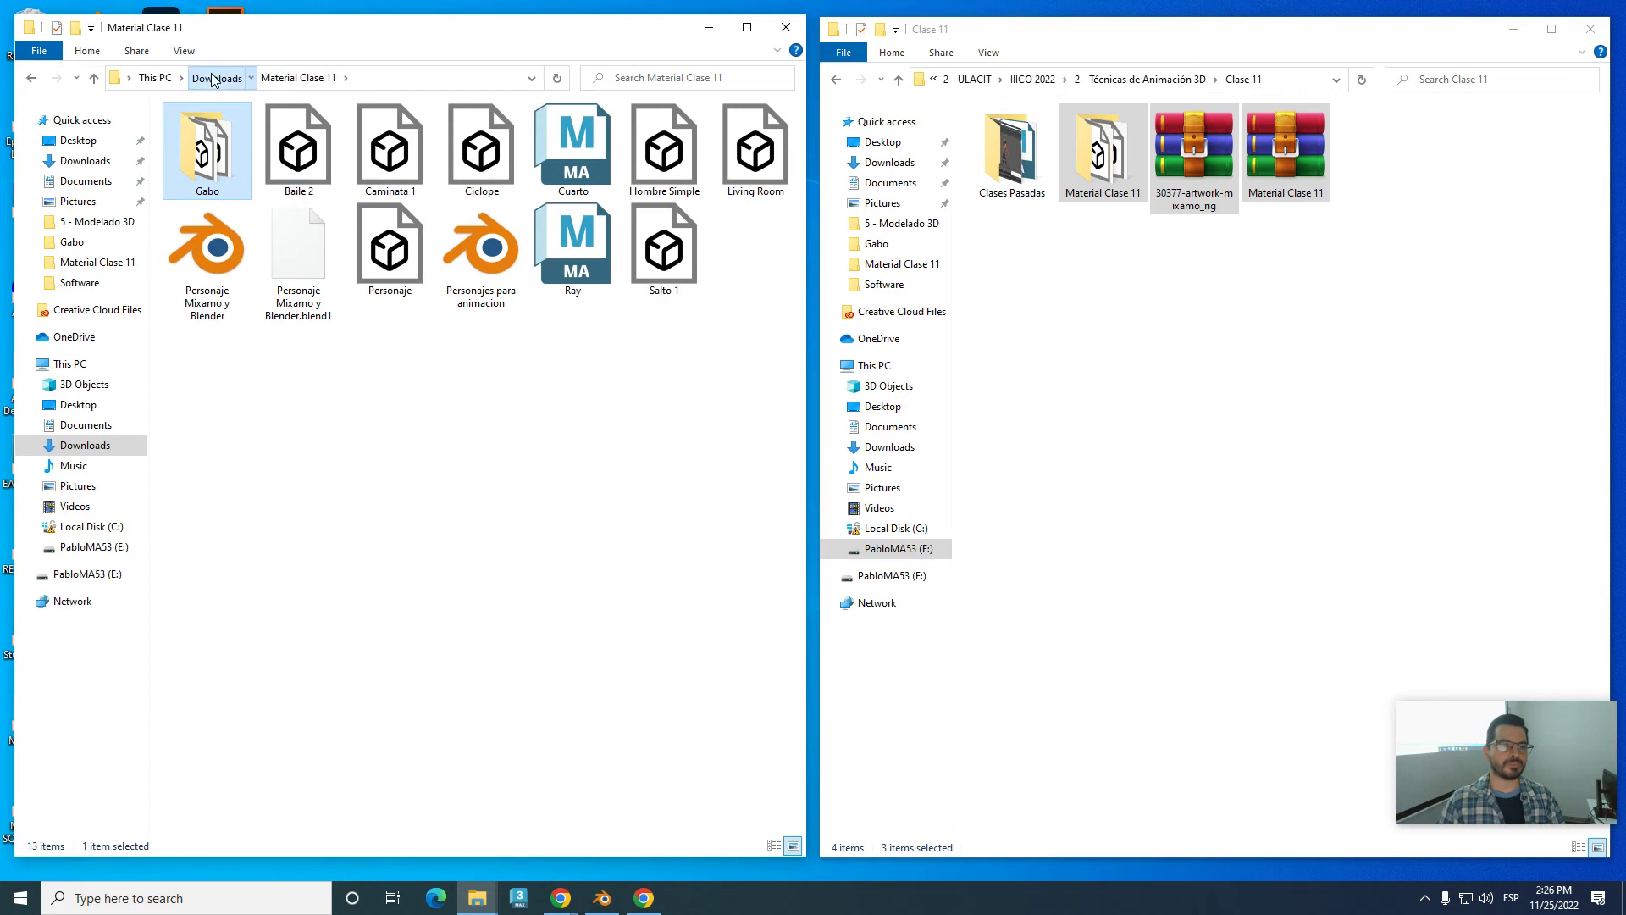
{"action": "left_click", "coordinate": [214, 79]}
{"action": "left_click", "coordinate": [207, 183]}
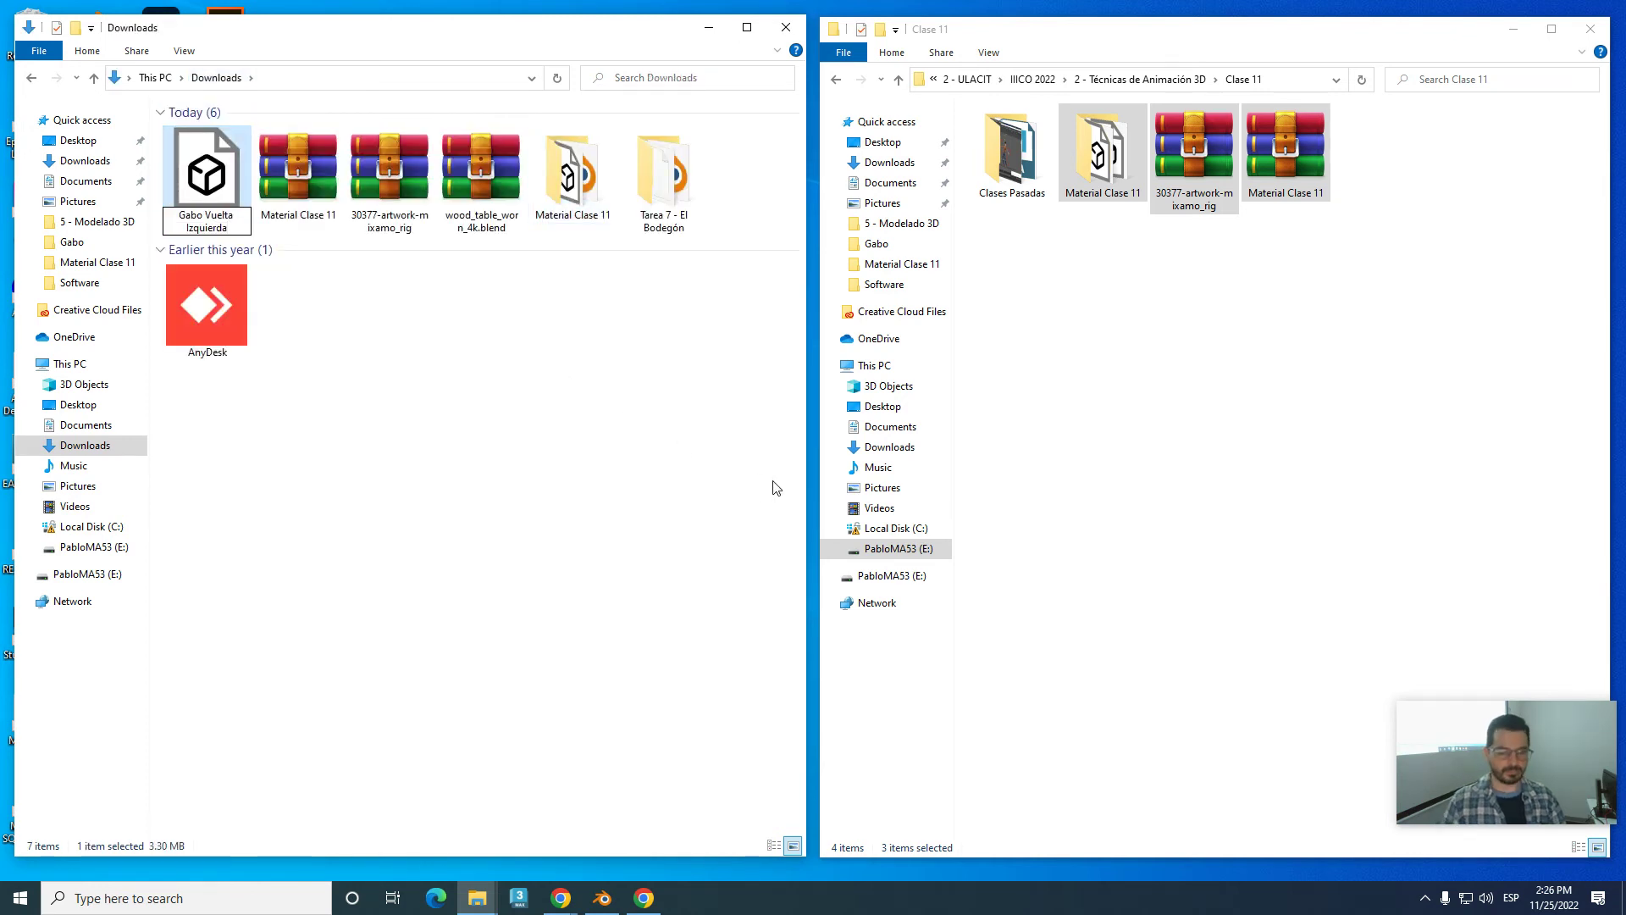
{"action": "key", "text": "Return"}
{"action": "key", "text": "ctrl+x"}
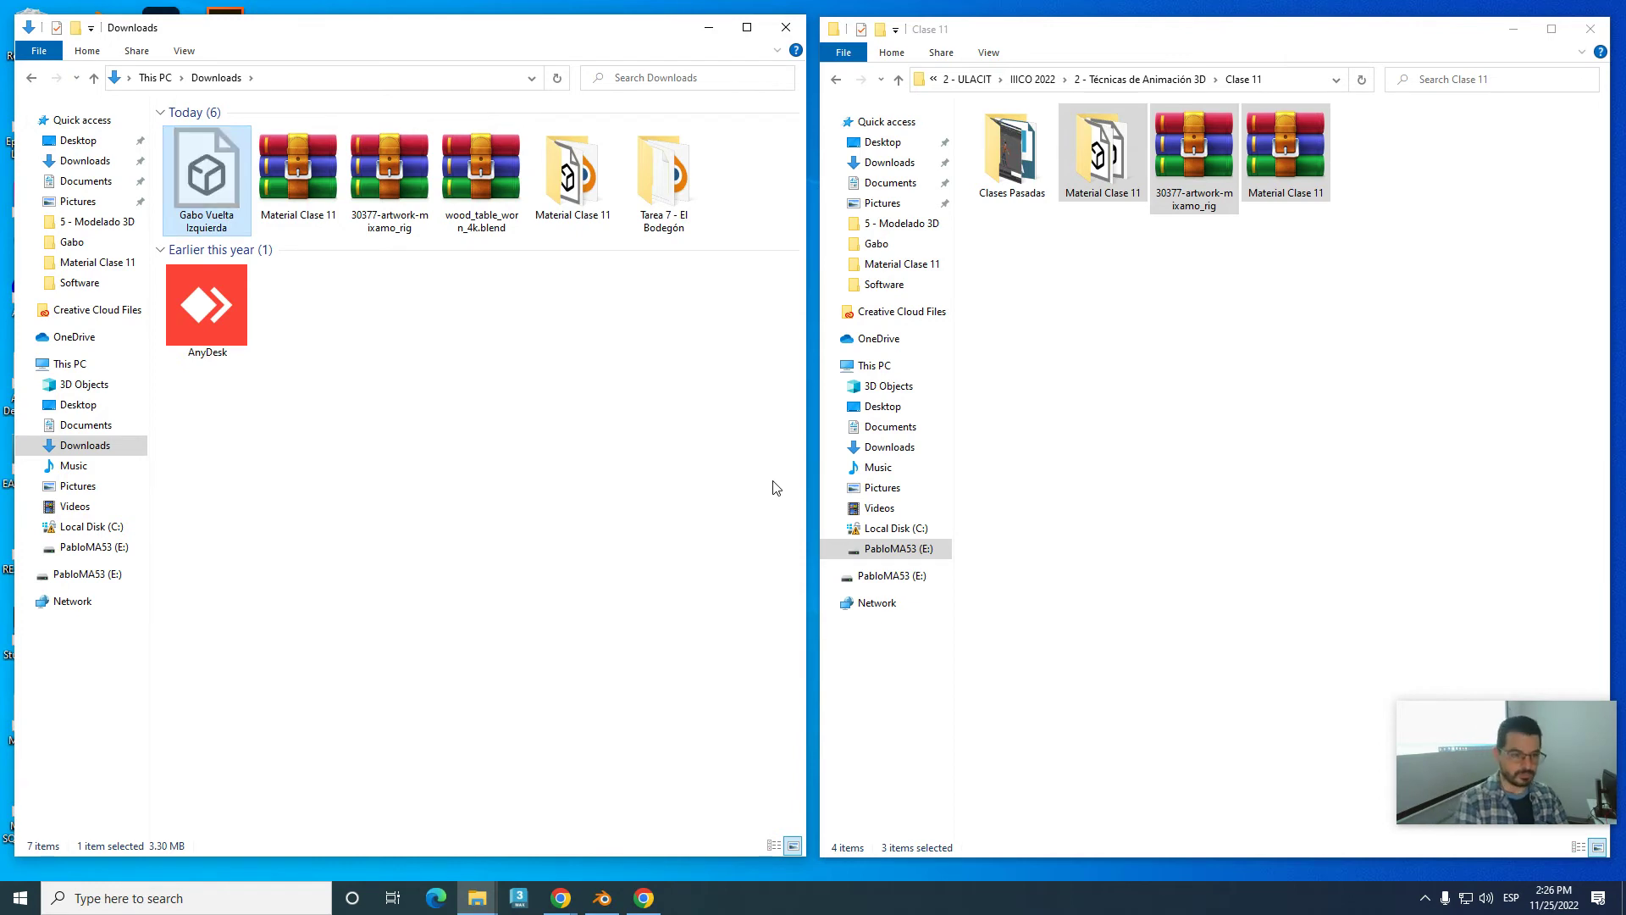
{"action": "double_click", "coordinate": [569, 174]}
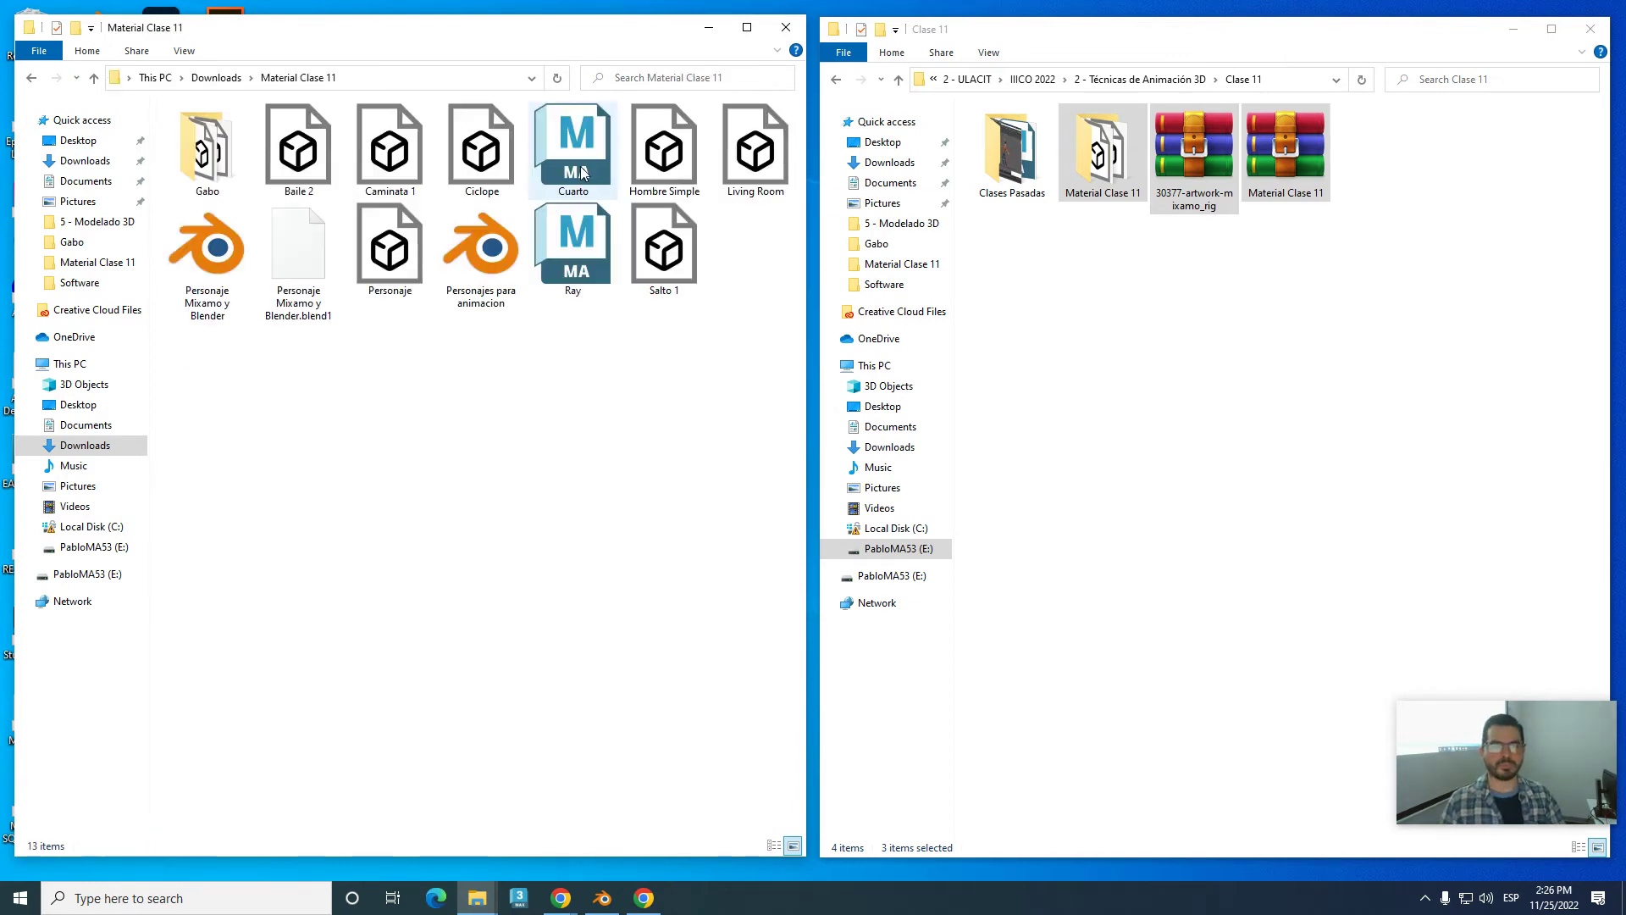
{"action": "double_click", "coordinate": [208, 152]}
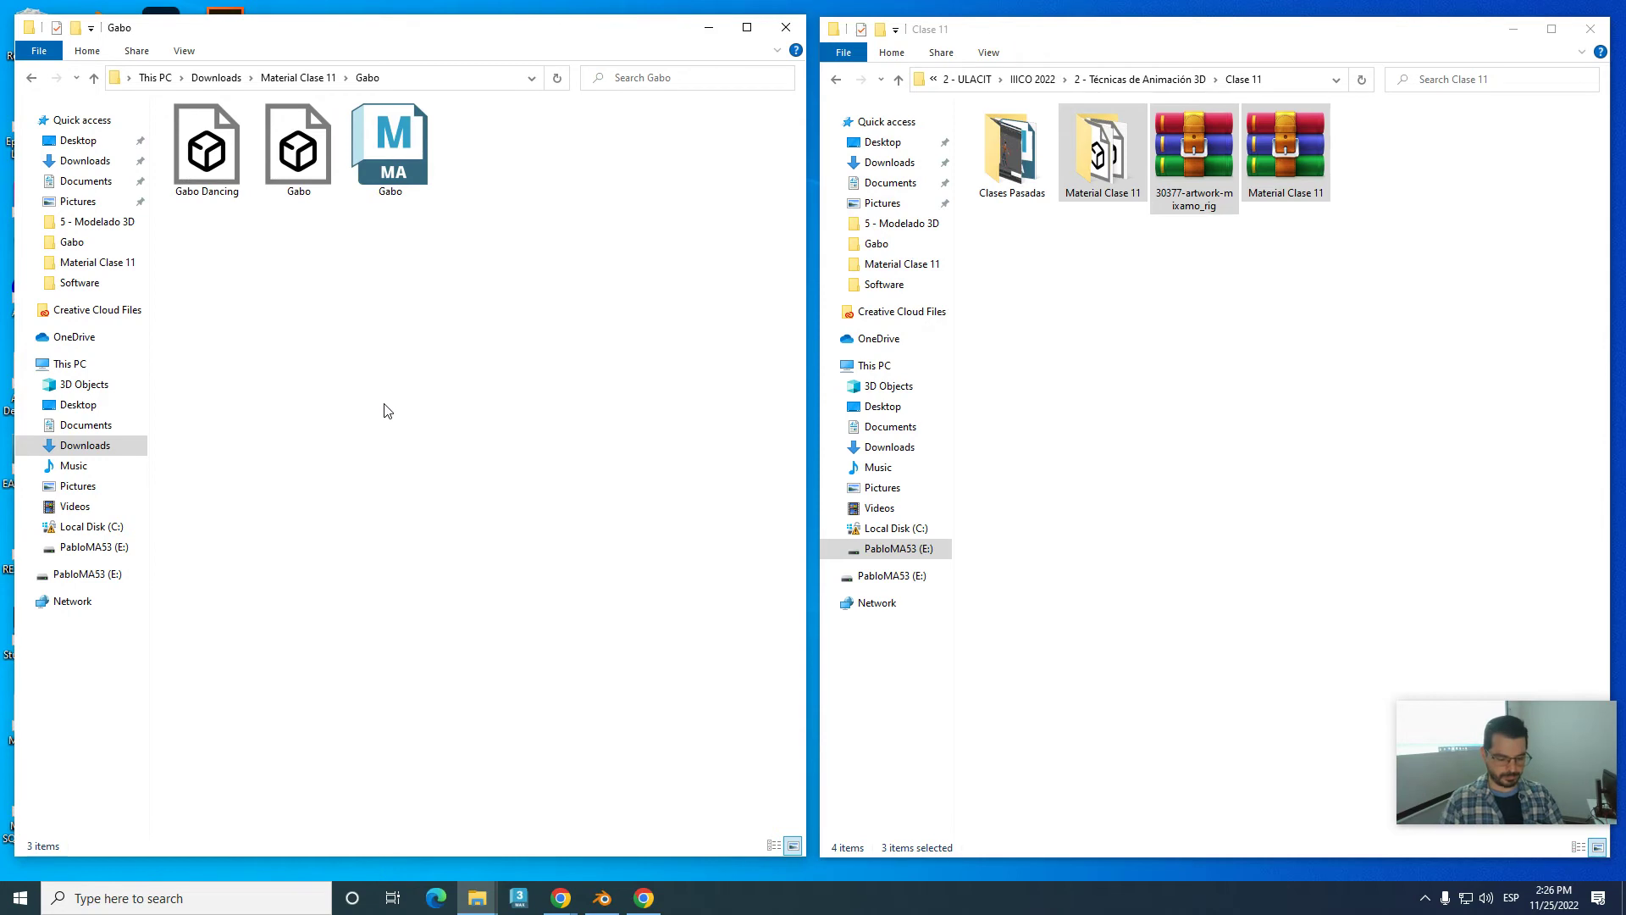
{"action": "key", "text": "ctrl+v"}
{"action": "left_click", "coordinate": [427, 703]}
{"action": "left_click", "coordinate": [614, 899]}
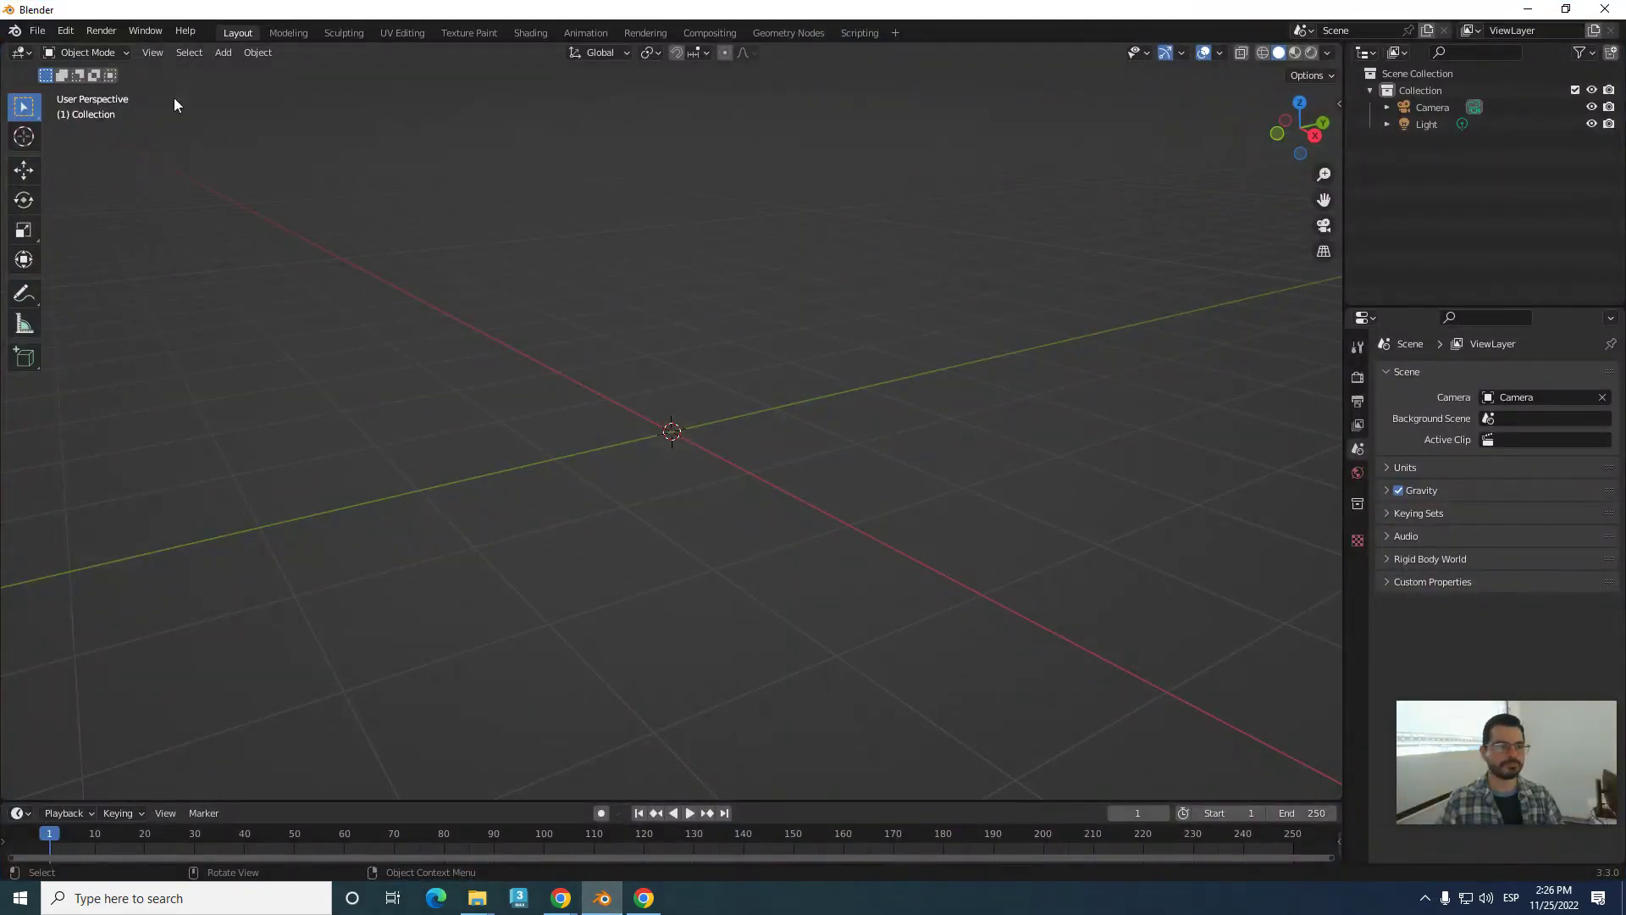
- Import the skinned Gabo Vuelta Izquierda.fbx and orbit the view to face Gabo
{"action": "left_click", "coordinate": [39, 32]}
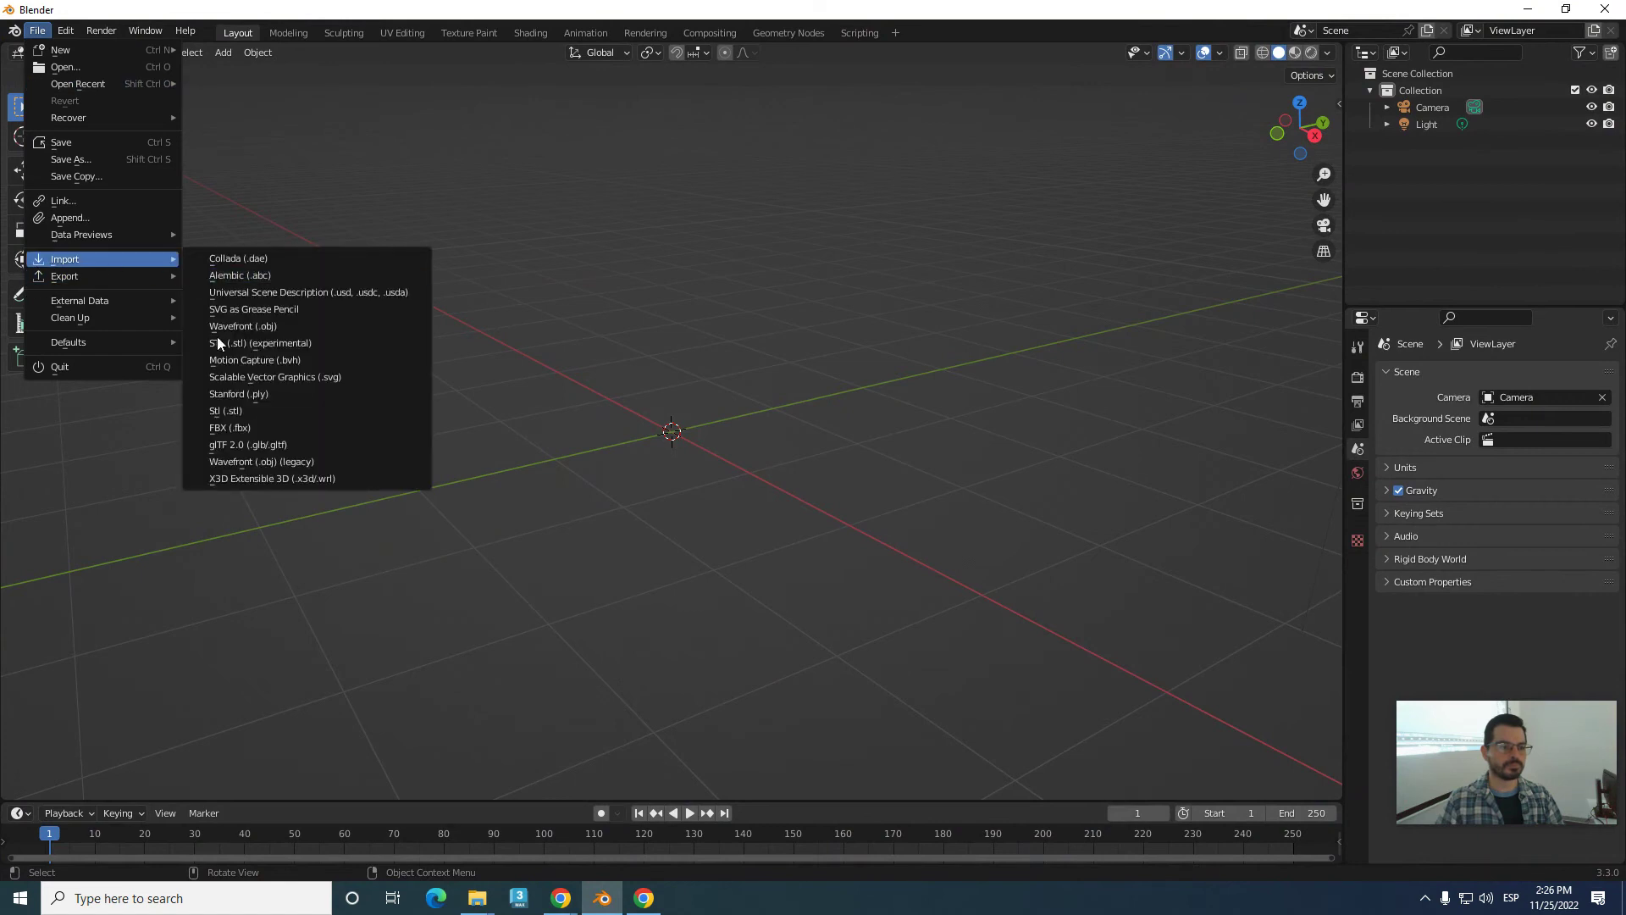
{"action": "left_click", "coordinate": [256, 430]}
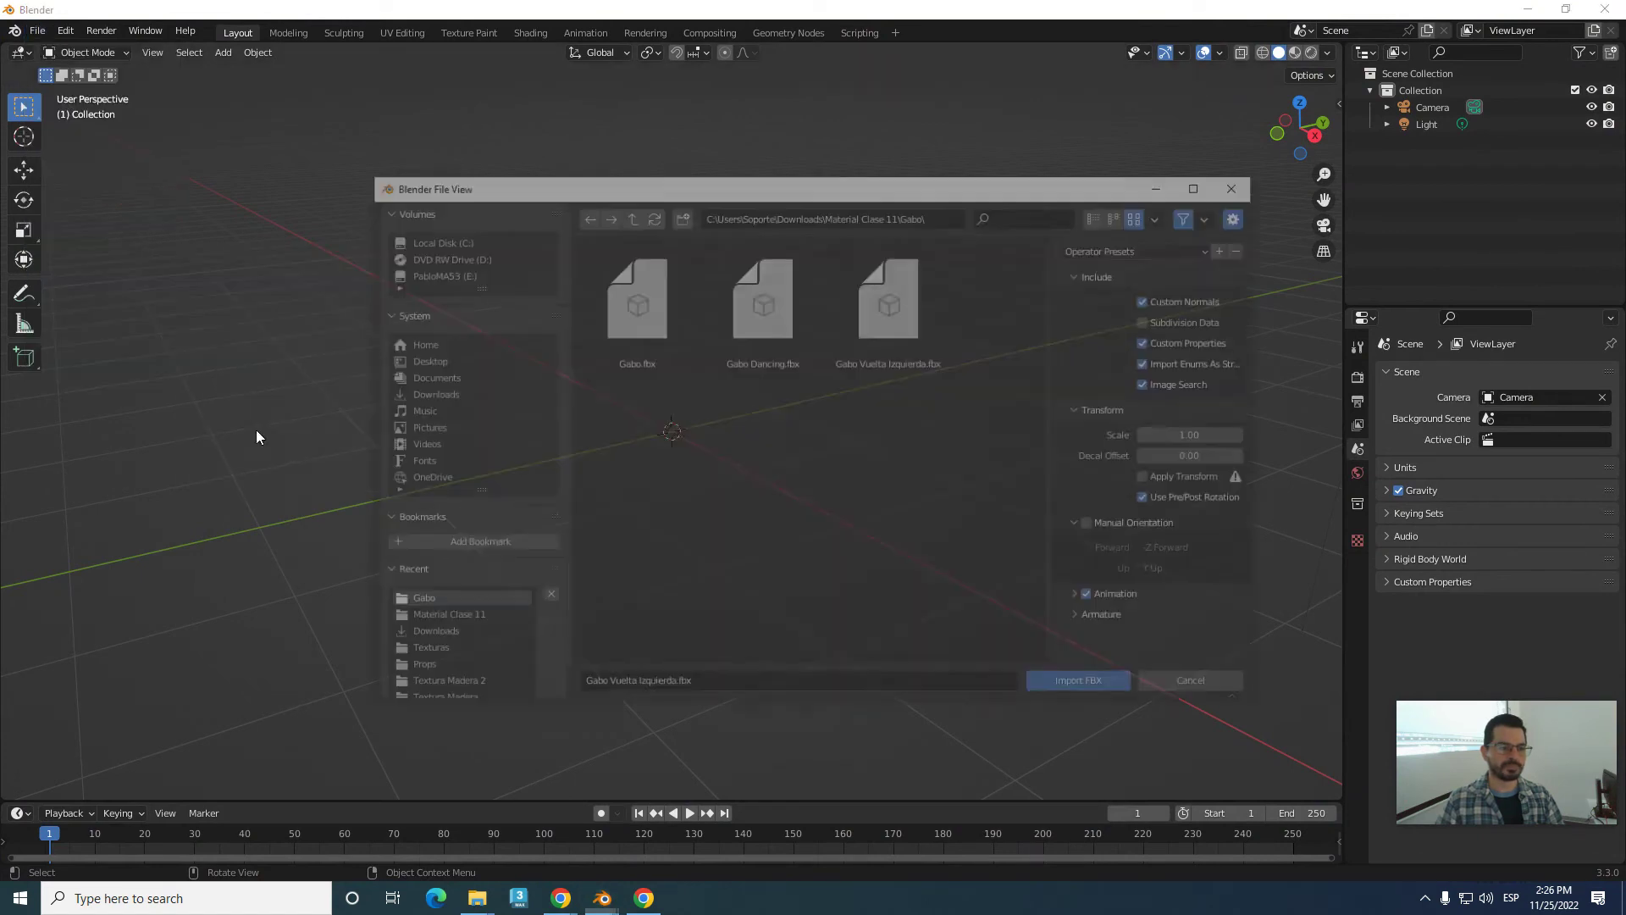
{"action": "left_click", "coordinate": [891, 322]}
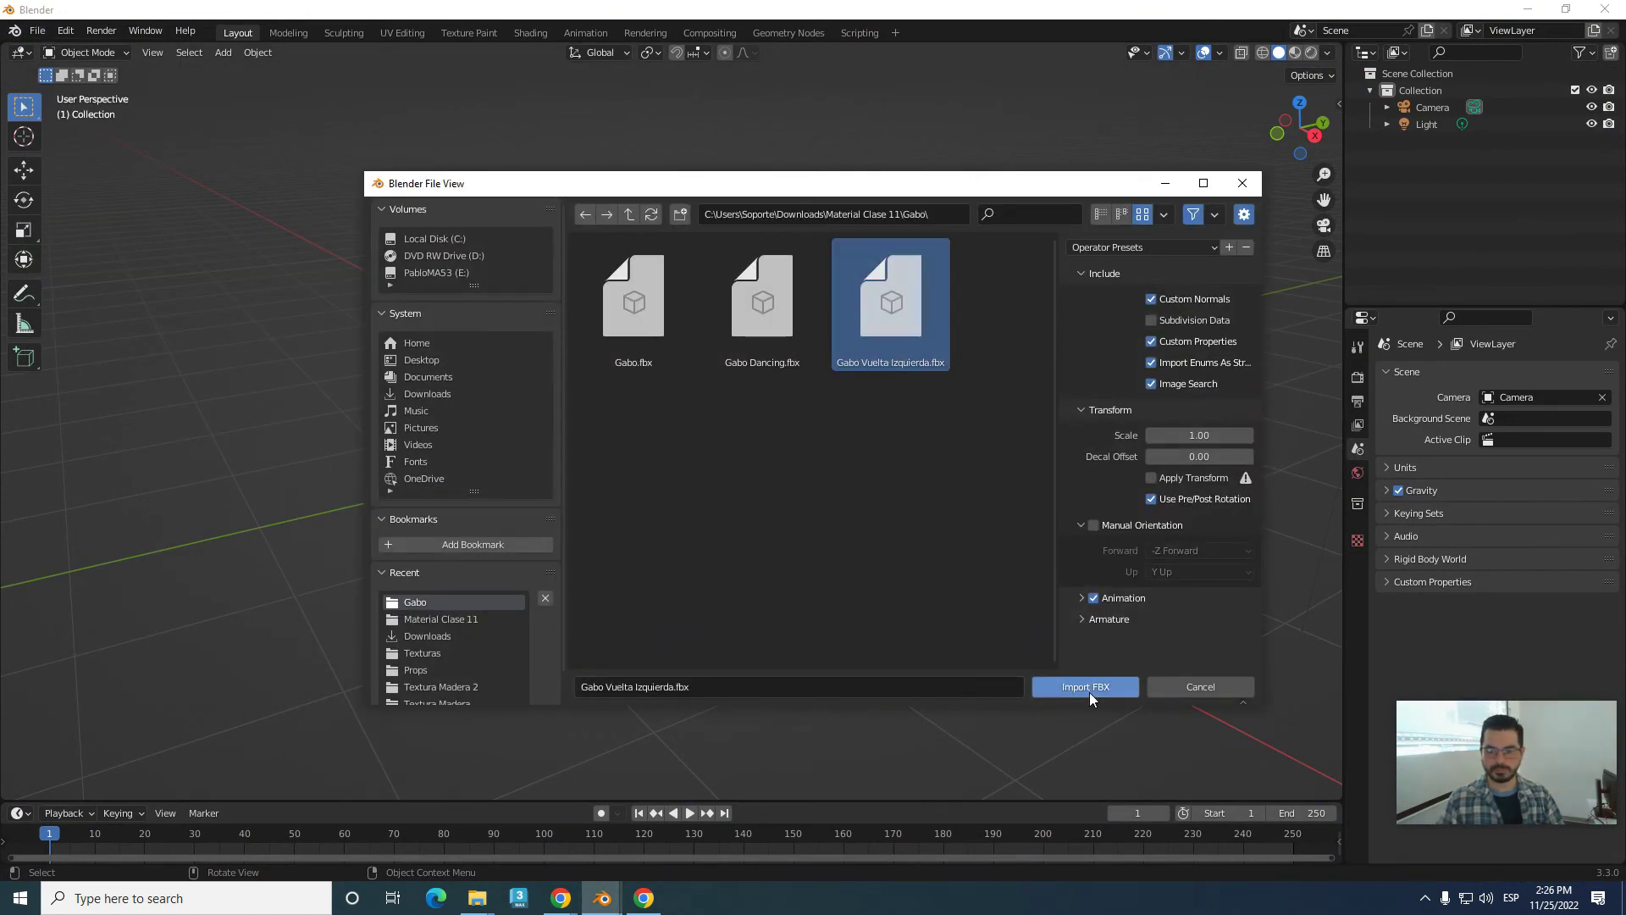
{"action": "left_click", "coordinate": [1090, 692]}
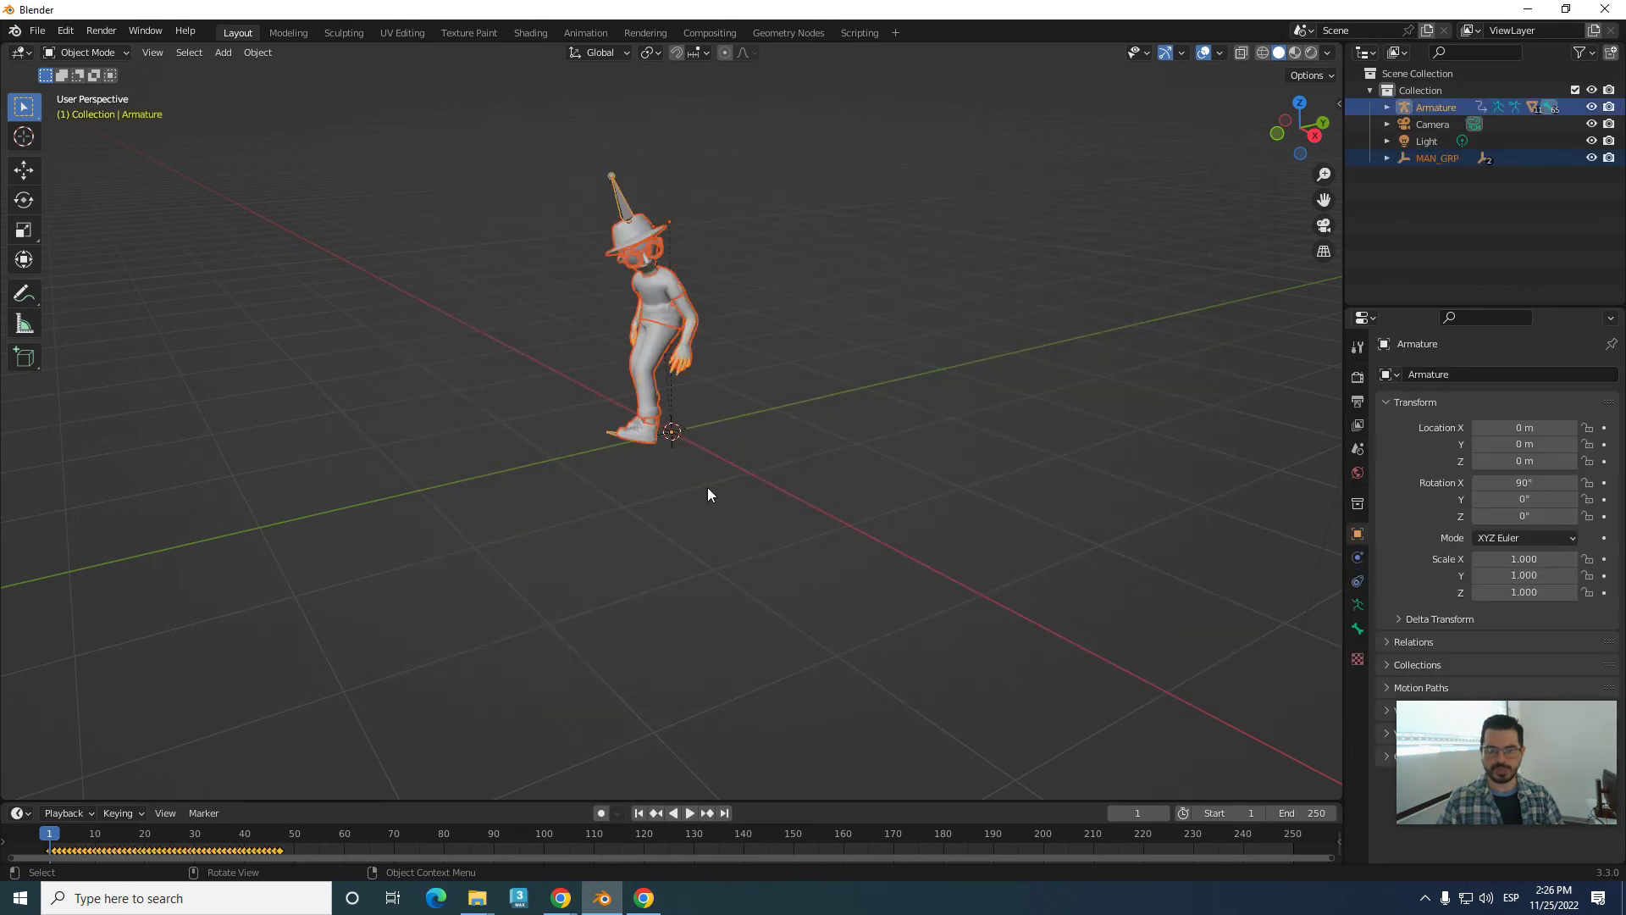
{"action": "middle_click_drag", "start_coordinate": [708, 494], "coordinate": [813, 472]}
- Set the scene end frame to 100
{"action": "left_click", "coordinate": [600, 634]}
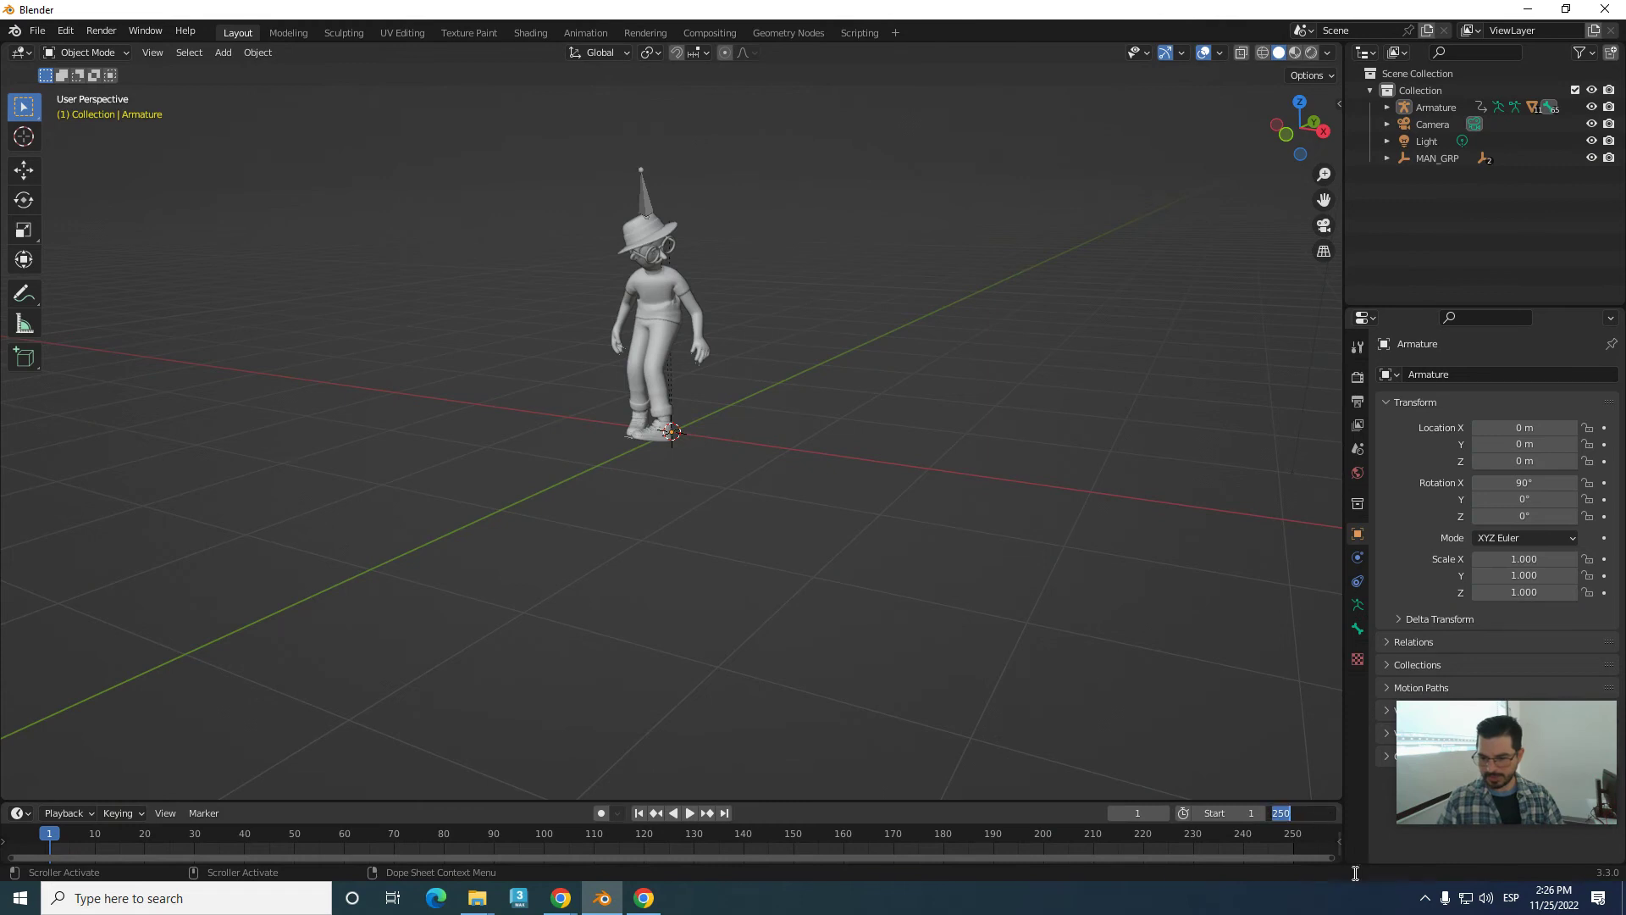
{"action": "type", "text": "10"}
{"action": "key", "text": "Return"}
{"action": "left_click_drag", "start_coordinate": [1329, 855], "coordinate": [813, 850]}
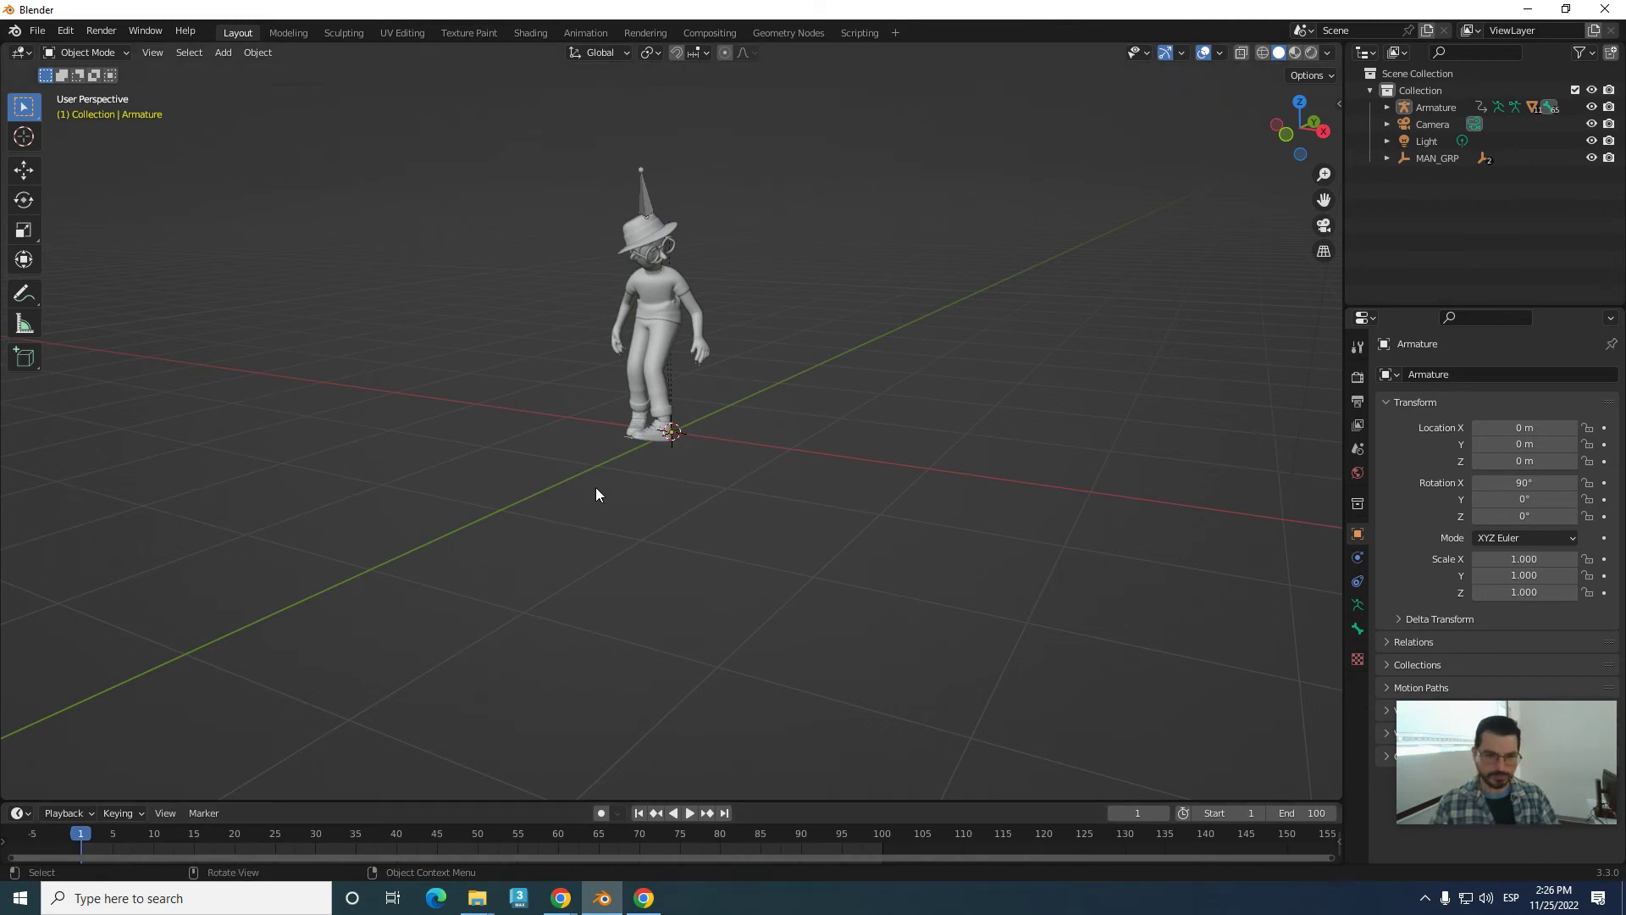
- Select the armature, play the animation forward and backward, and begin renaming it
{"action": "left_click", "coordinate": [639, 196]}
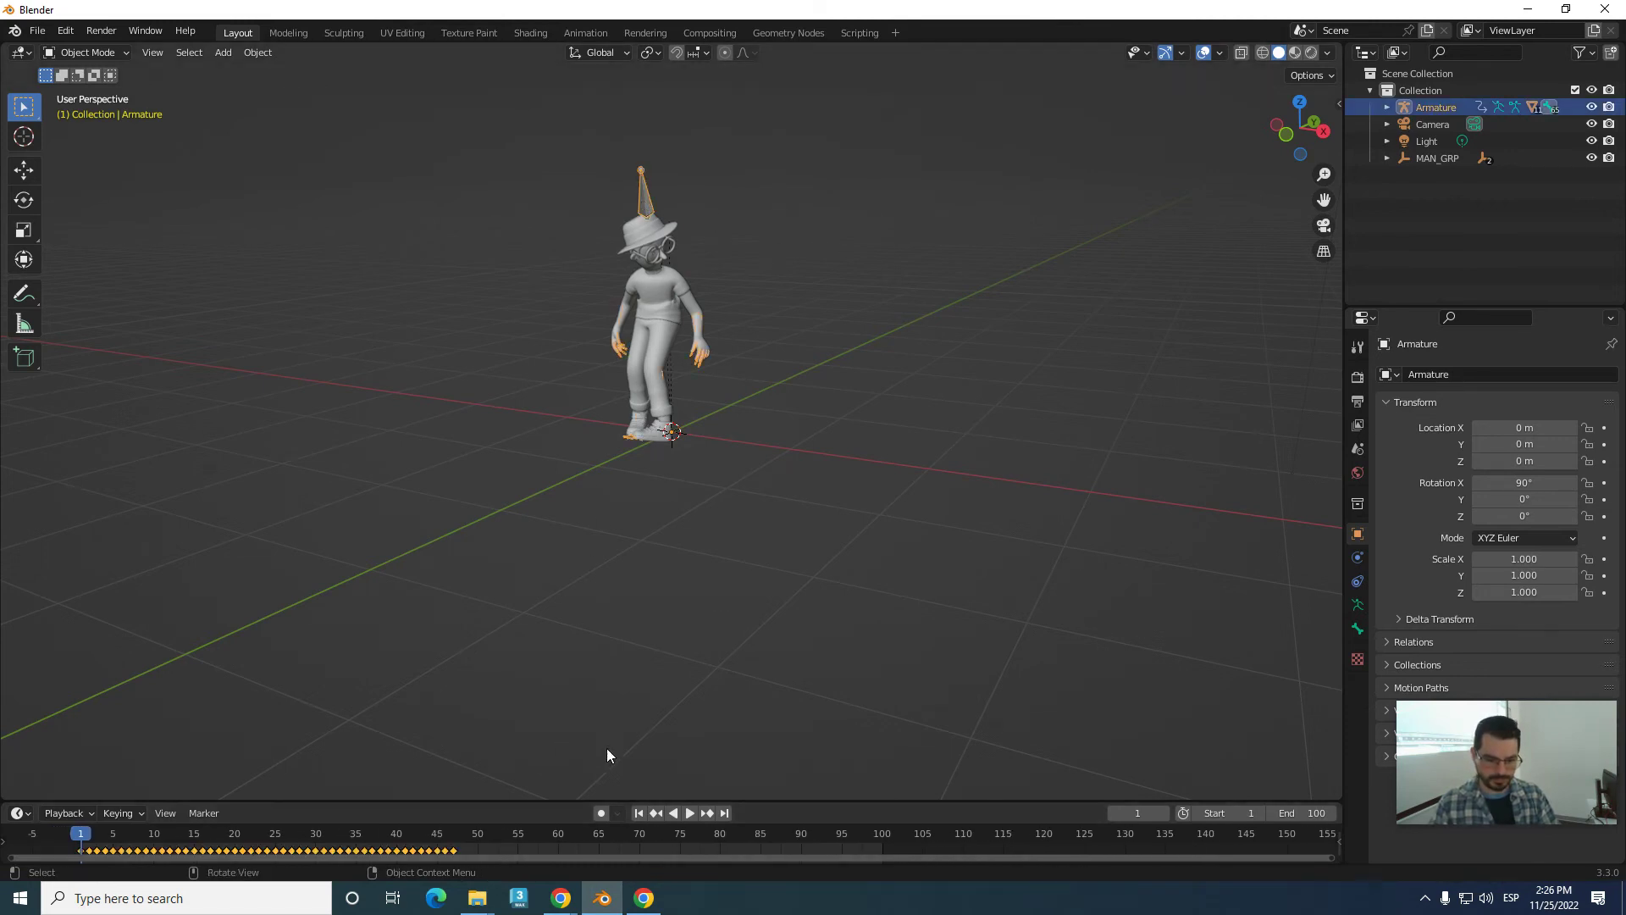
{"action": "left_click", "coordinate": [688, 813]}
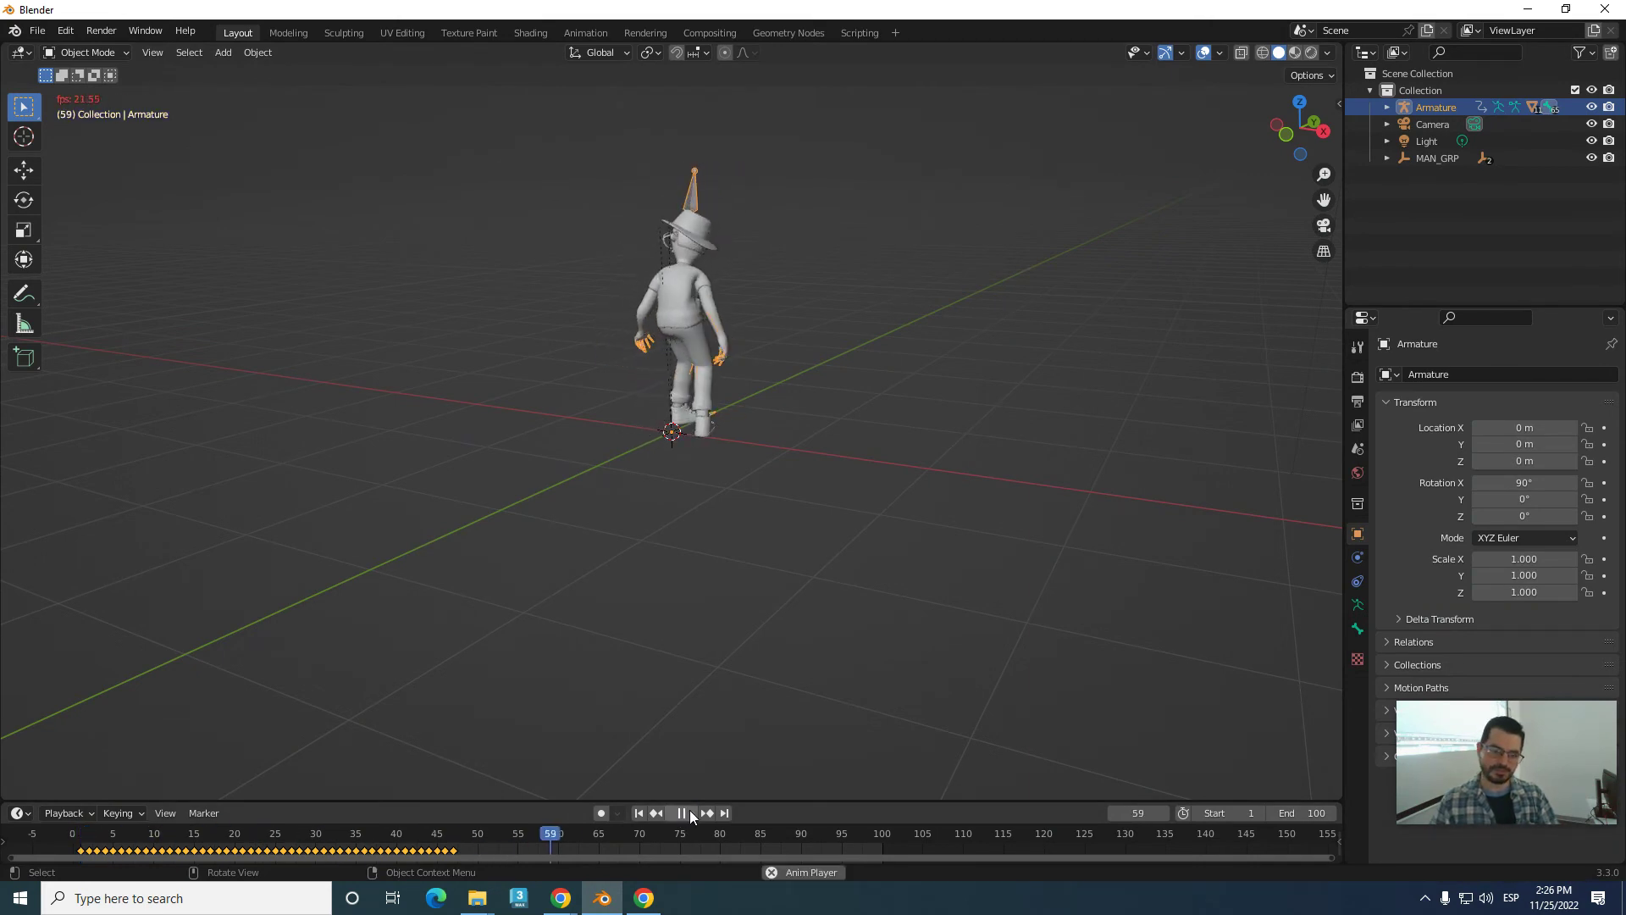
{"action": "left_click", "coordinate": [689, 811]}
{"action": "left_click", "coordinate": [674, 813]}
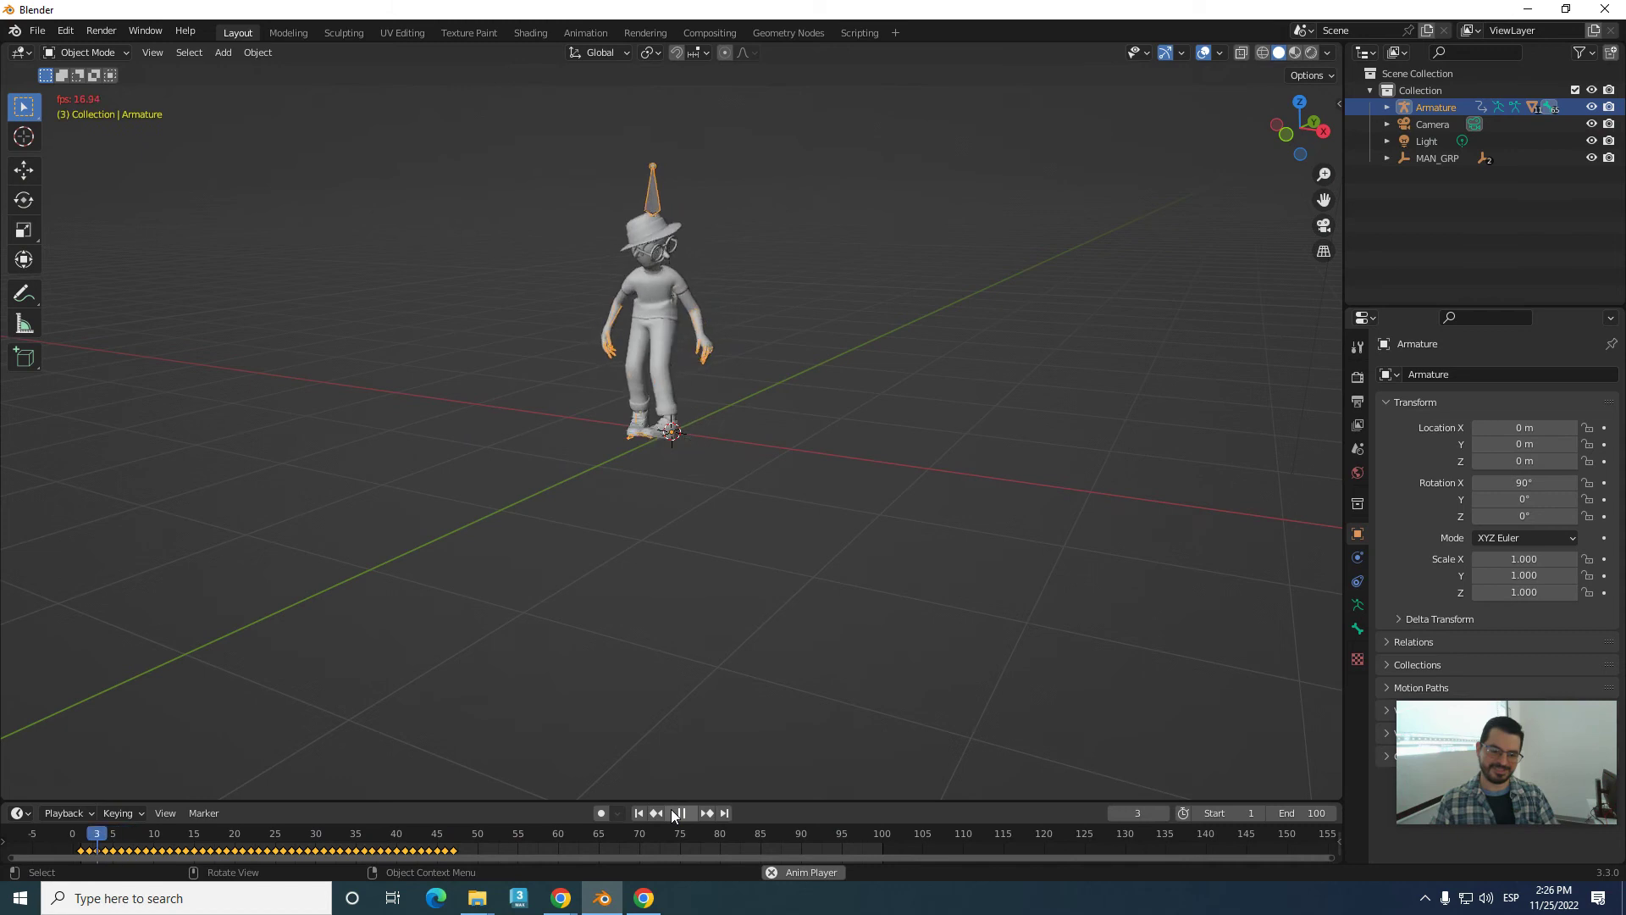
{"action": "left_click", "coordinate": [673, 811]}
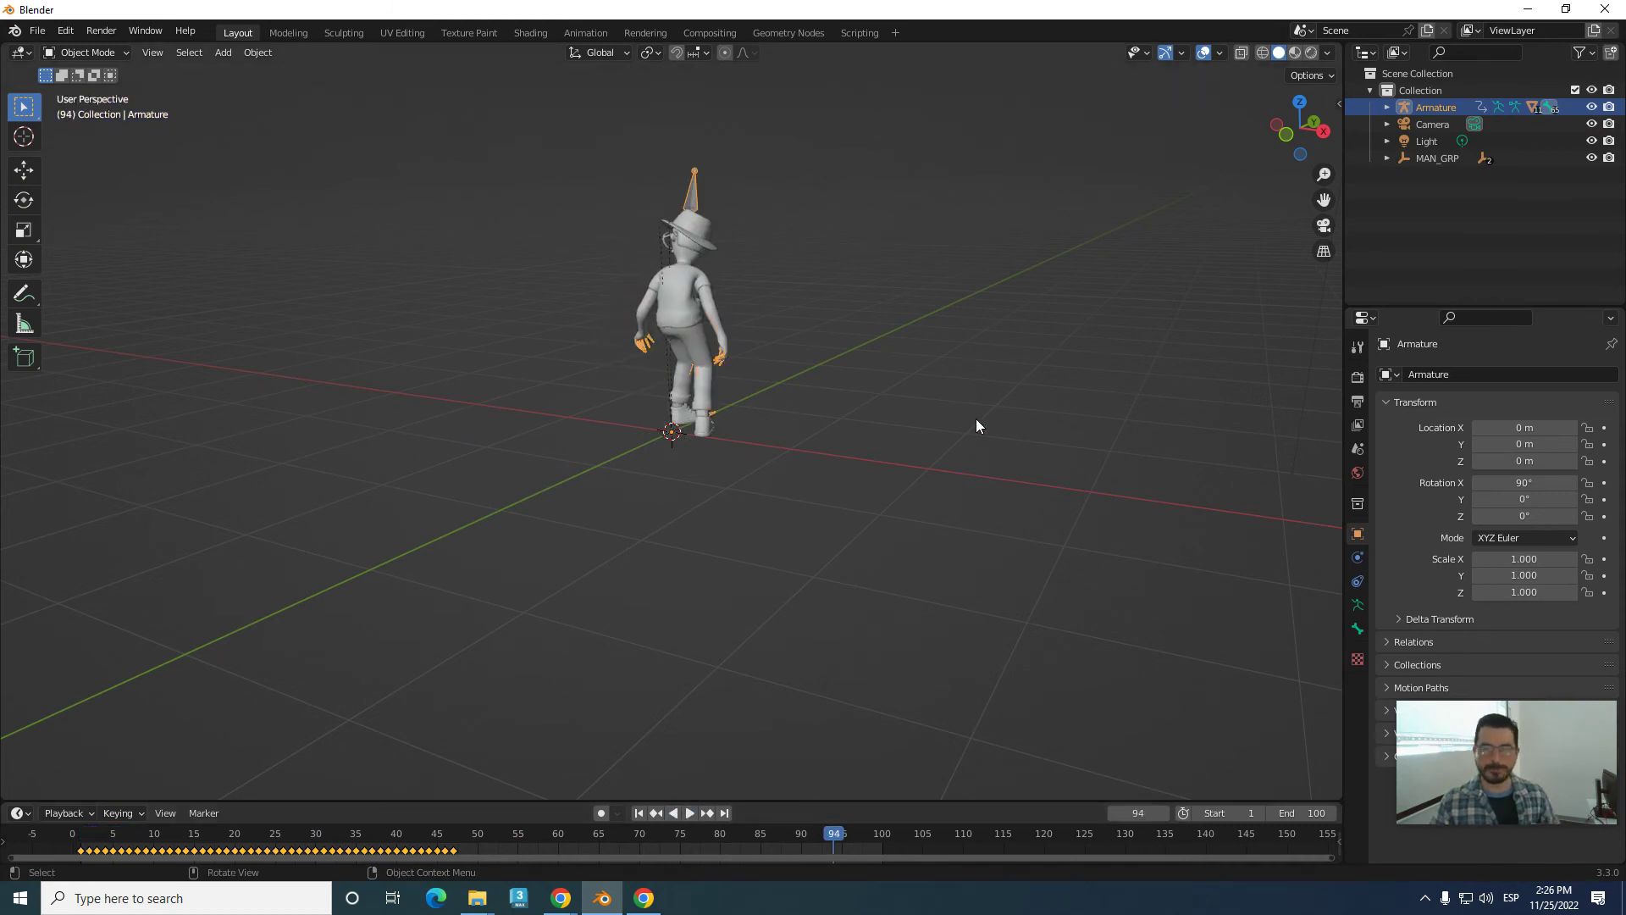
{"action": "double_click", "coordinate": [1440, 109]}
{"action": "type", "text": "Gabo Rig"}
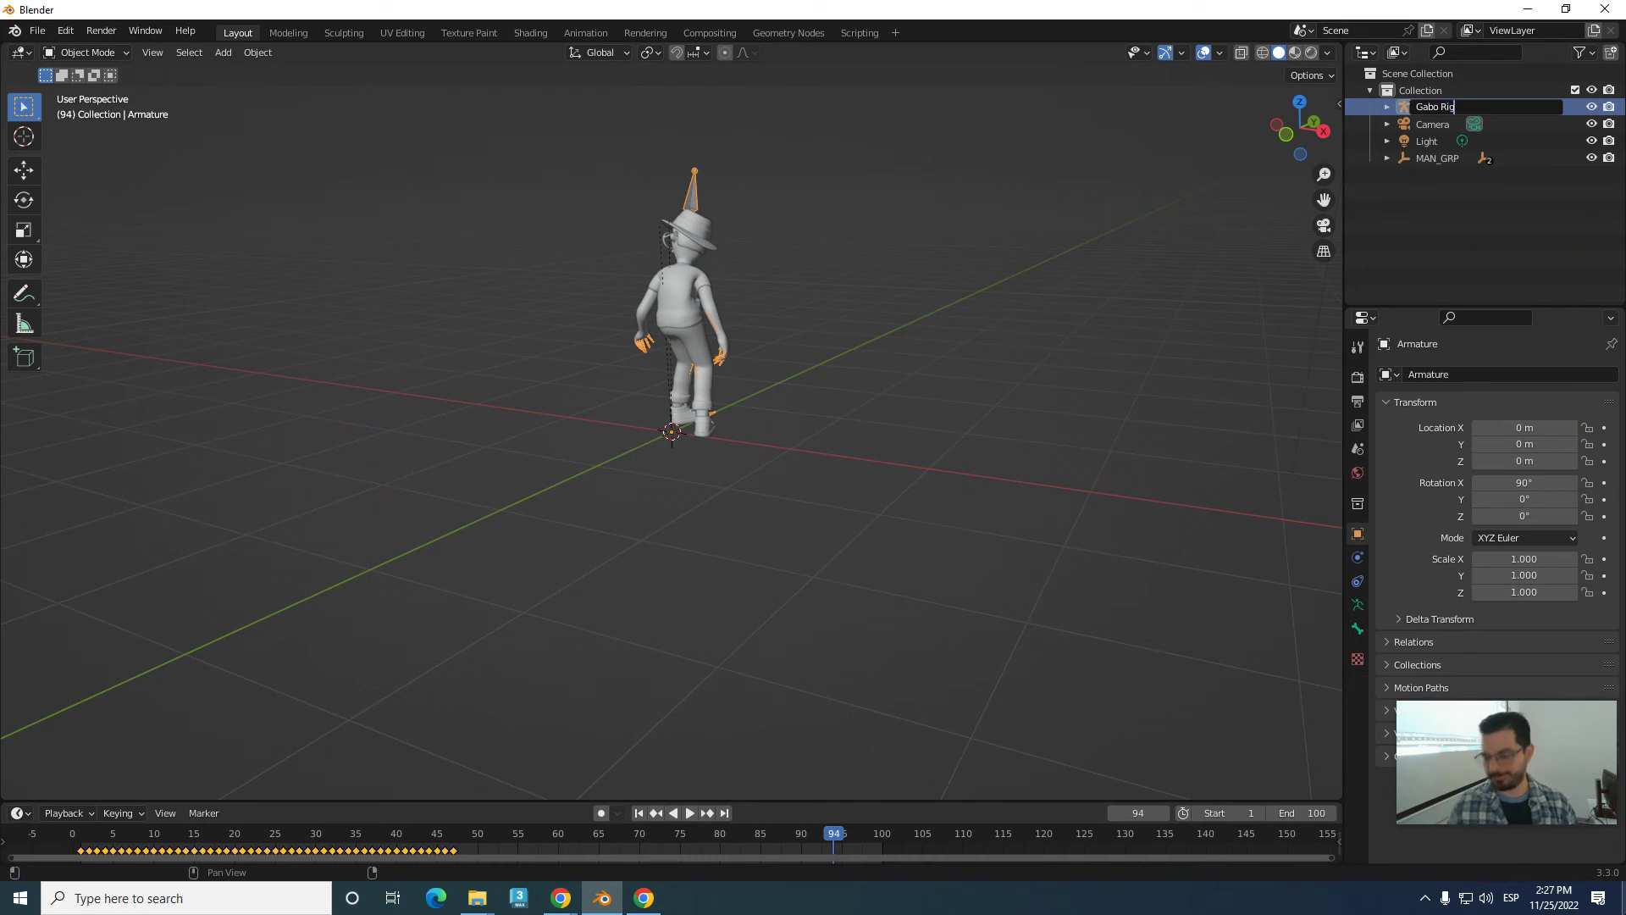
- Confirm the armature name Gabo Rig in the Outliner and deselect it
{"action": "key", "text": "Return"}
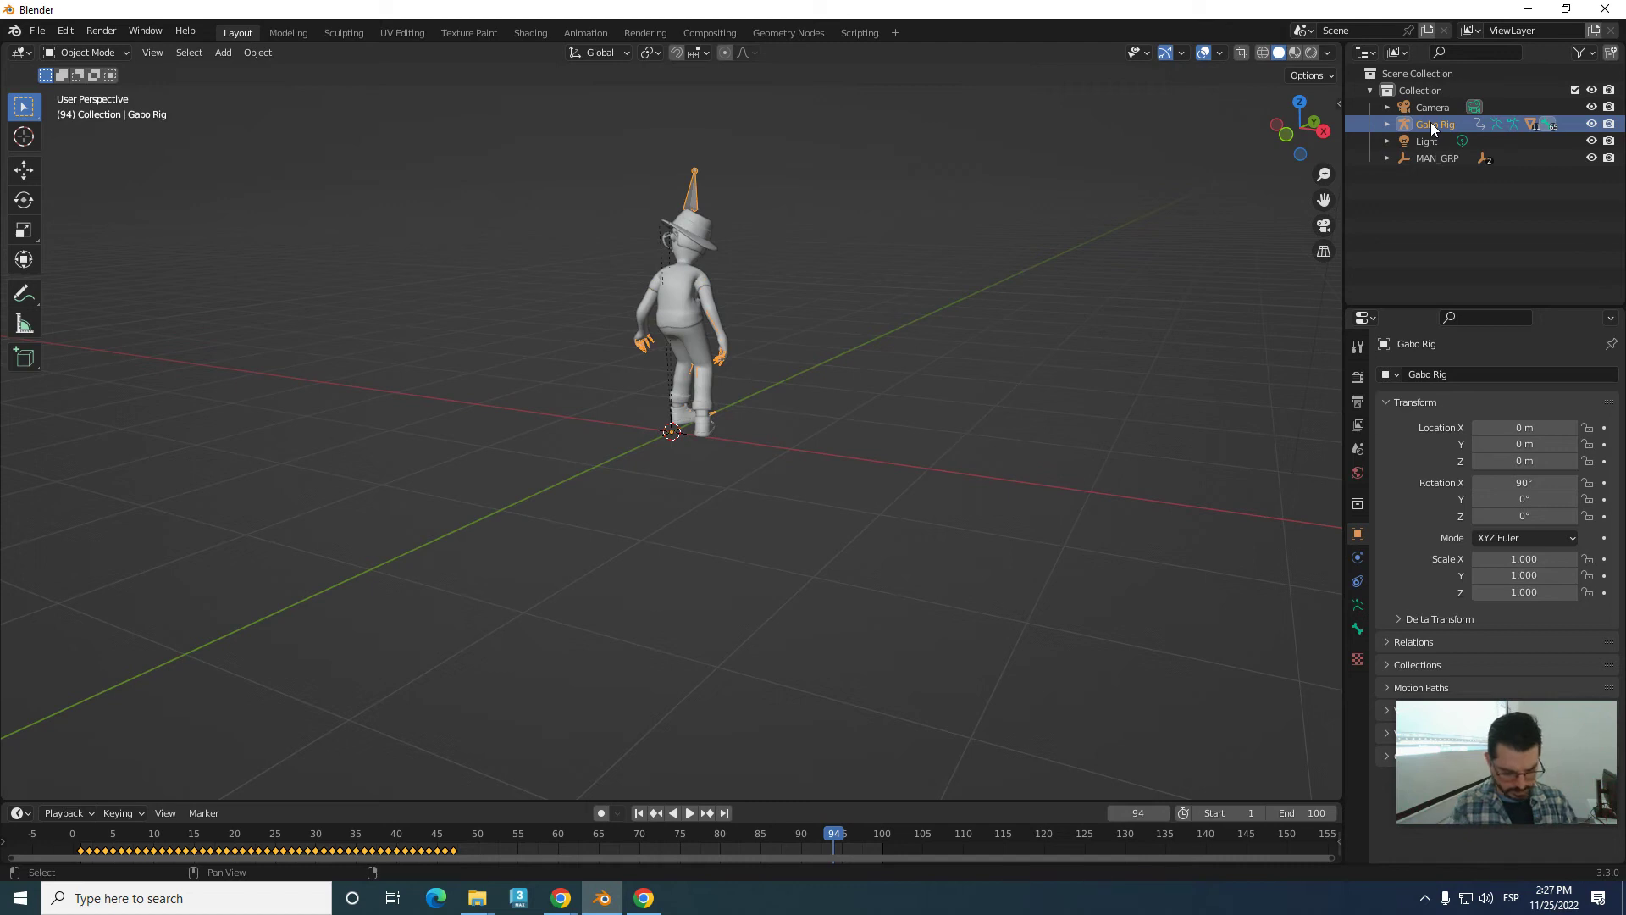
{"action": "left_click", "coordinate": [1087, 302]}
- Duplicate the Gabo character with its rig and place the copy left of the original
{"action": "mouse_move", "coordinate": [450, 118]}
{"action": "left_mouse_down"}
{"action": "mouse_move", "coordinate": [948, 694]}
{"action": "mouse_move", "coordinate": [974, 698]}
{"action": "left_mouse_up"}
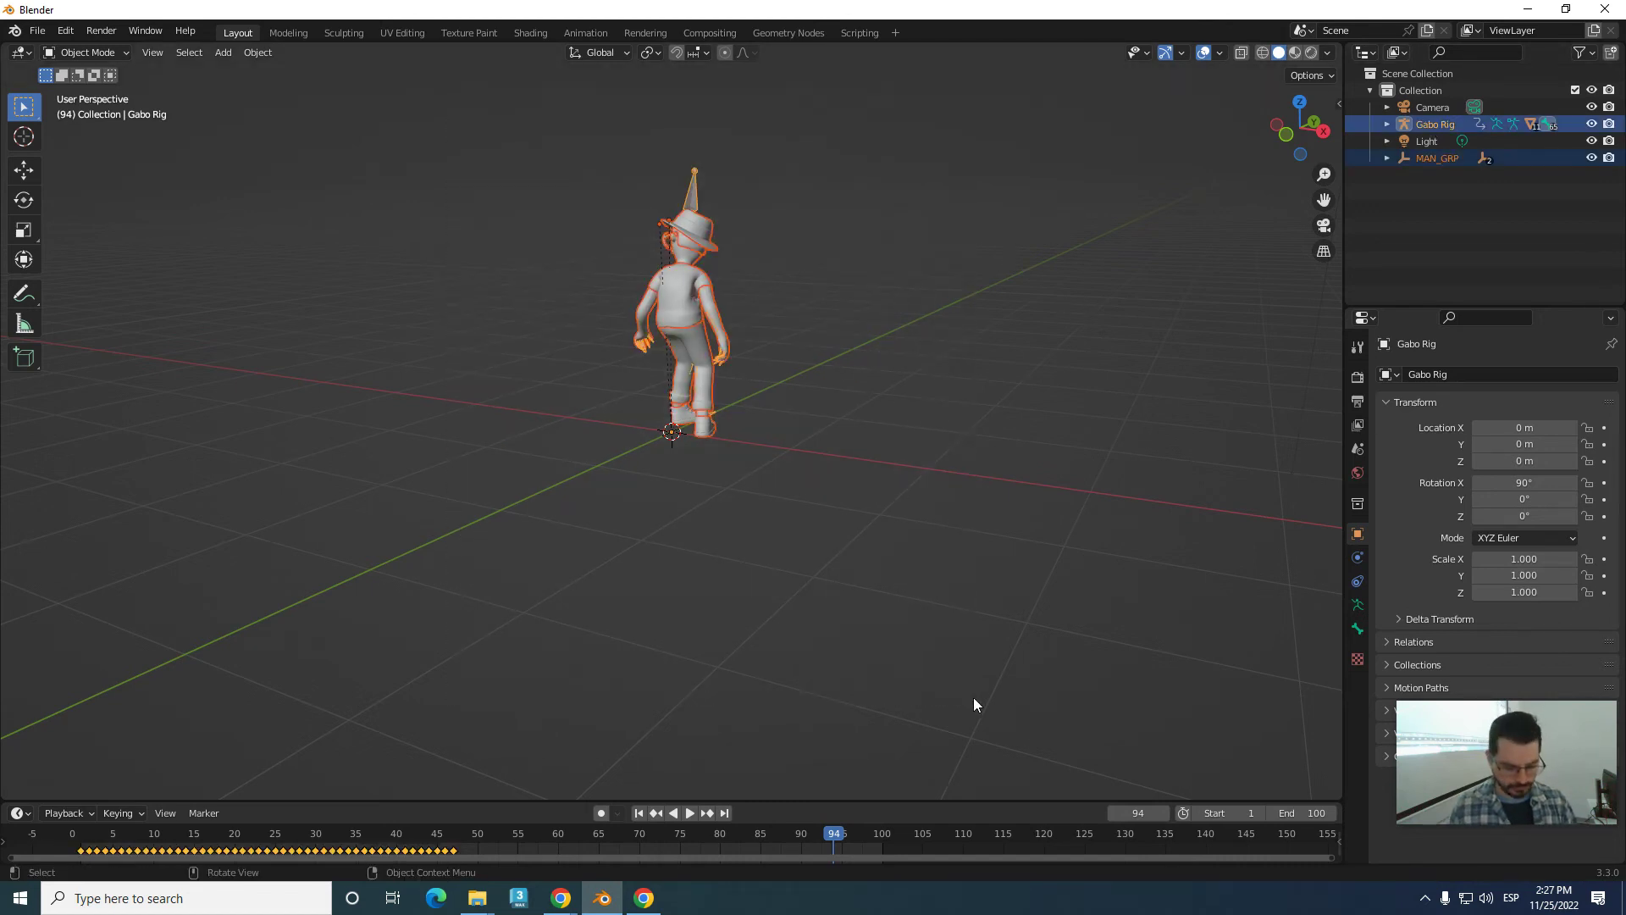
{"action": "key", "text": "shift+d"}
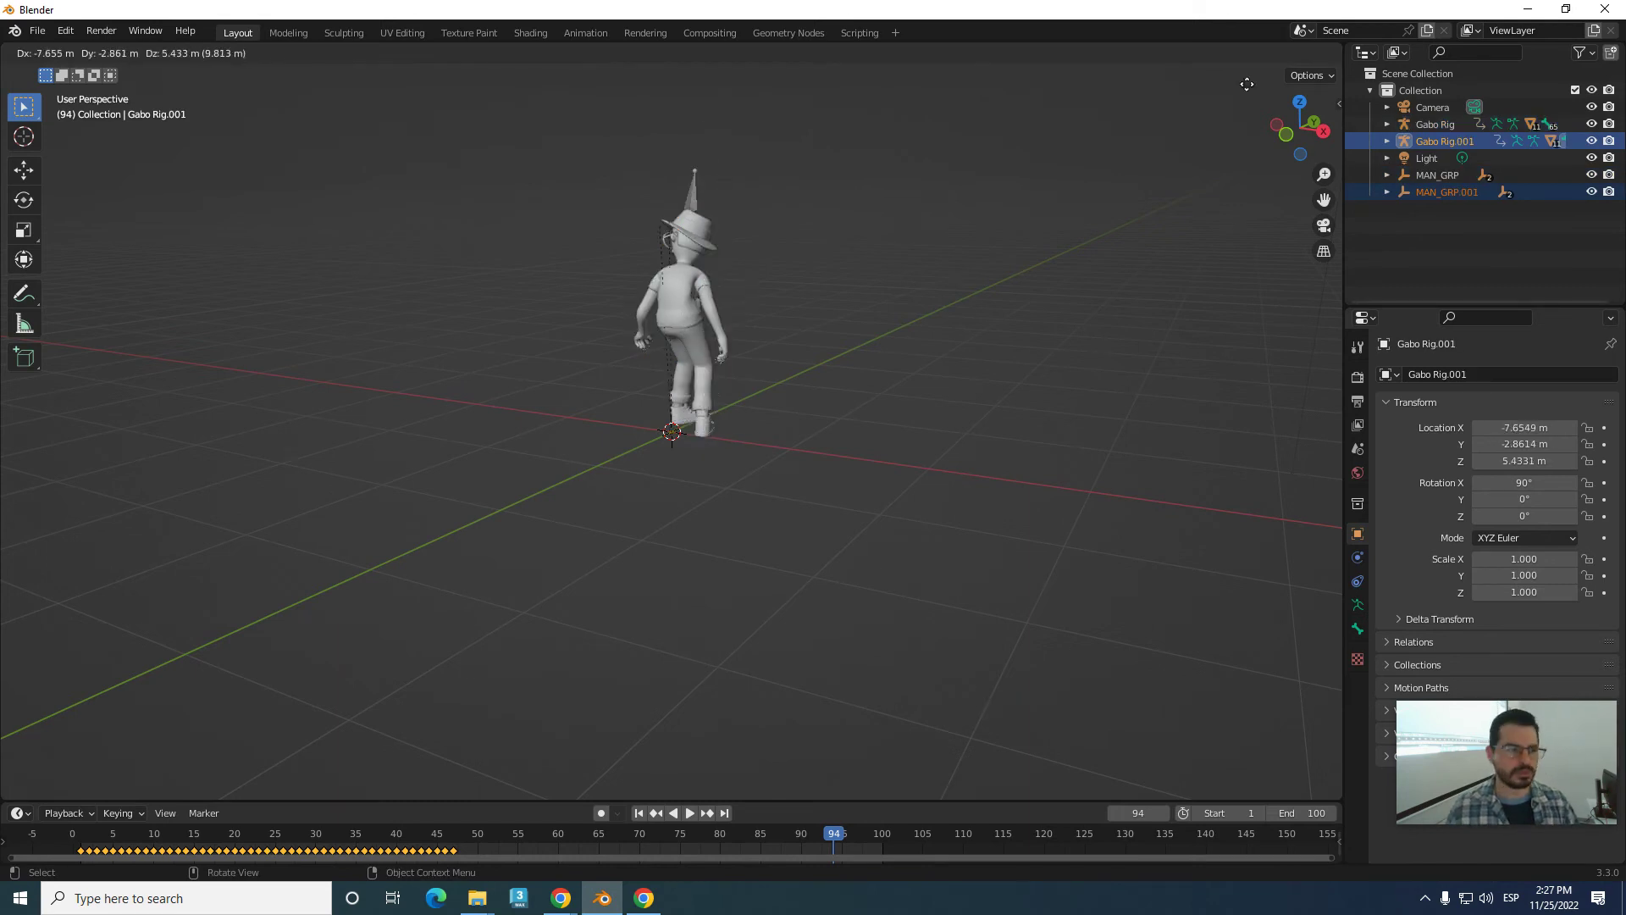
{"action": "left_click", "coordinate": [676, 674]}
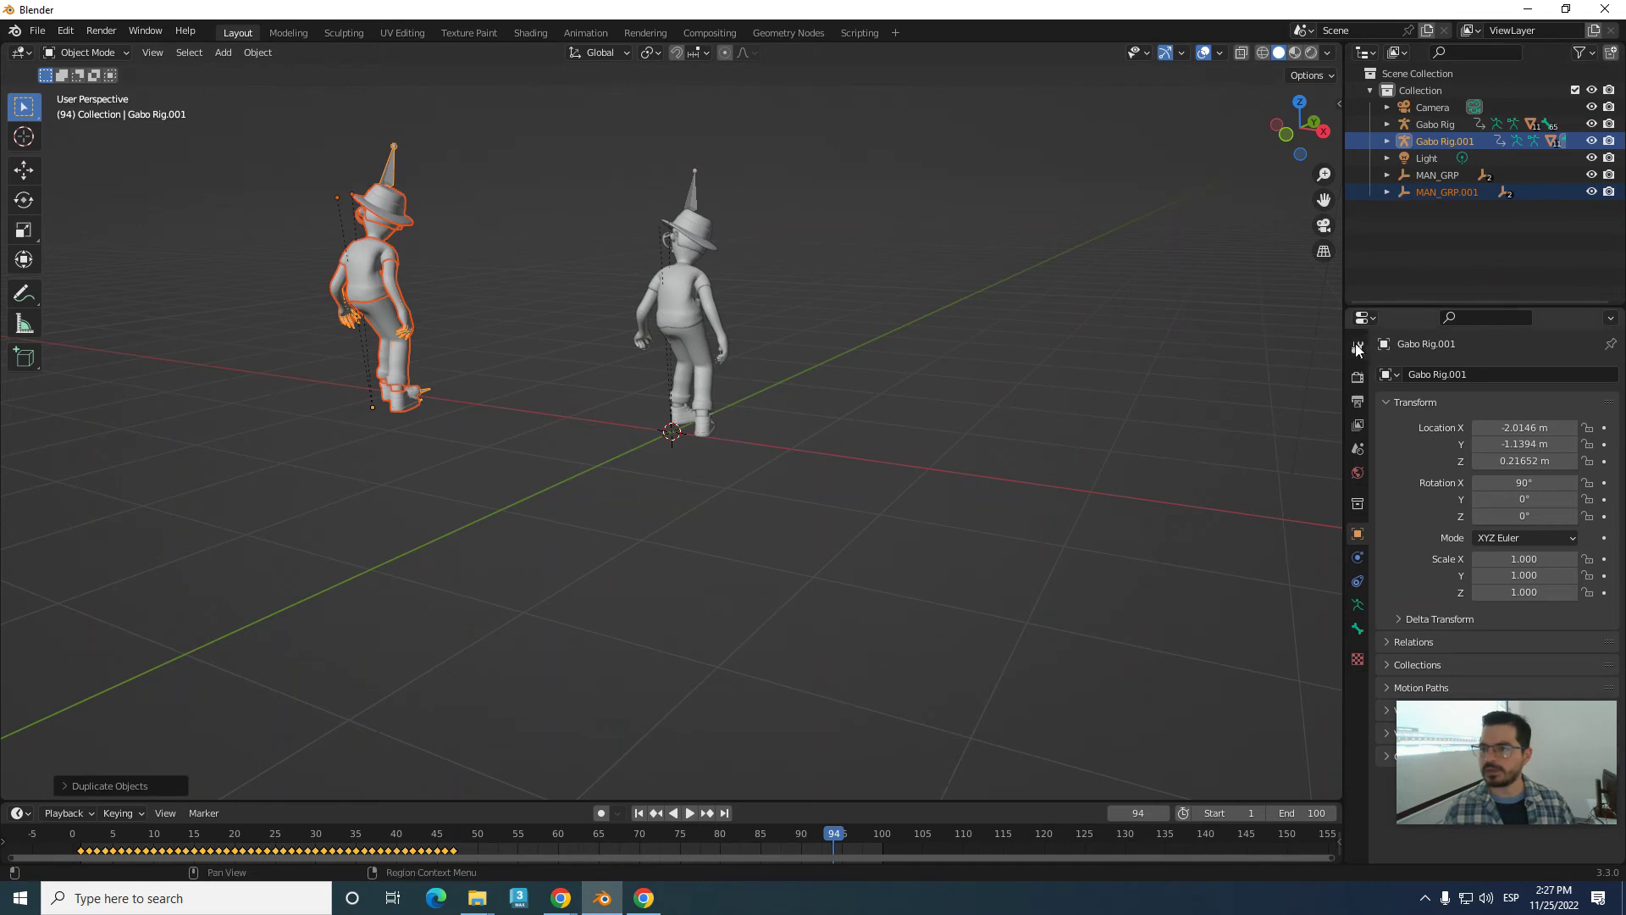
- Rename the duplicated armature Gabo Rig.001 to 'Vuelta Izquierda'
{"action": "left_click", "coordinate": [1442, 143]}
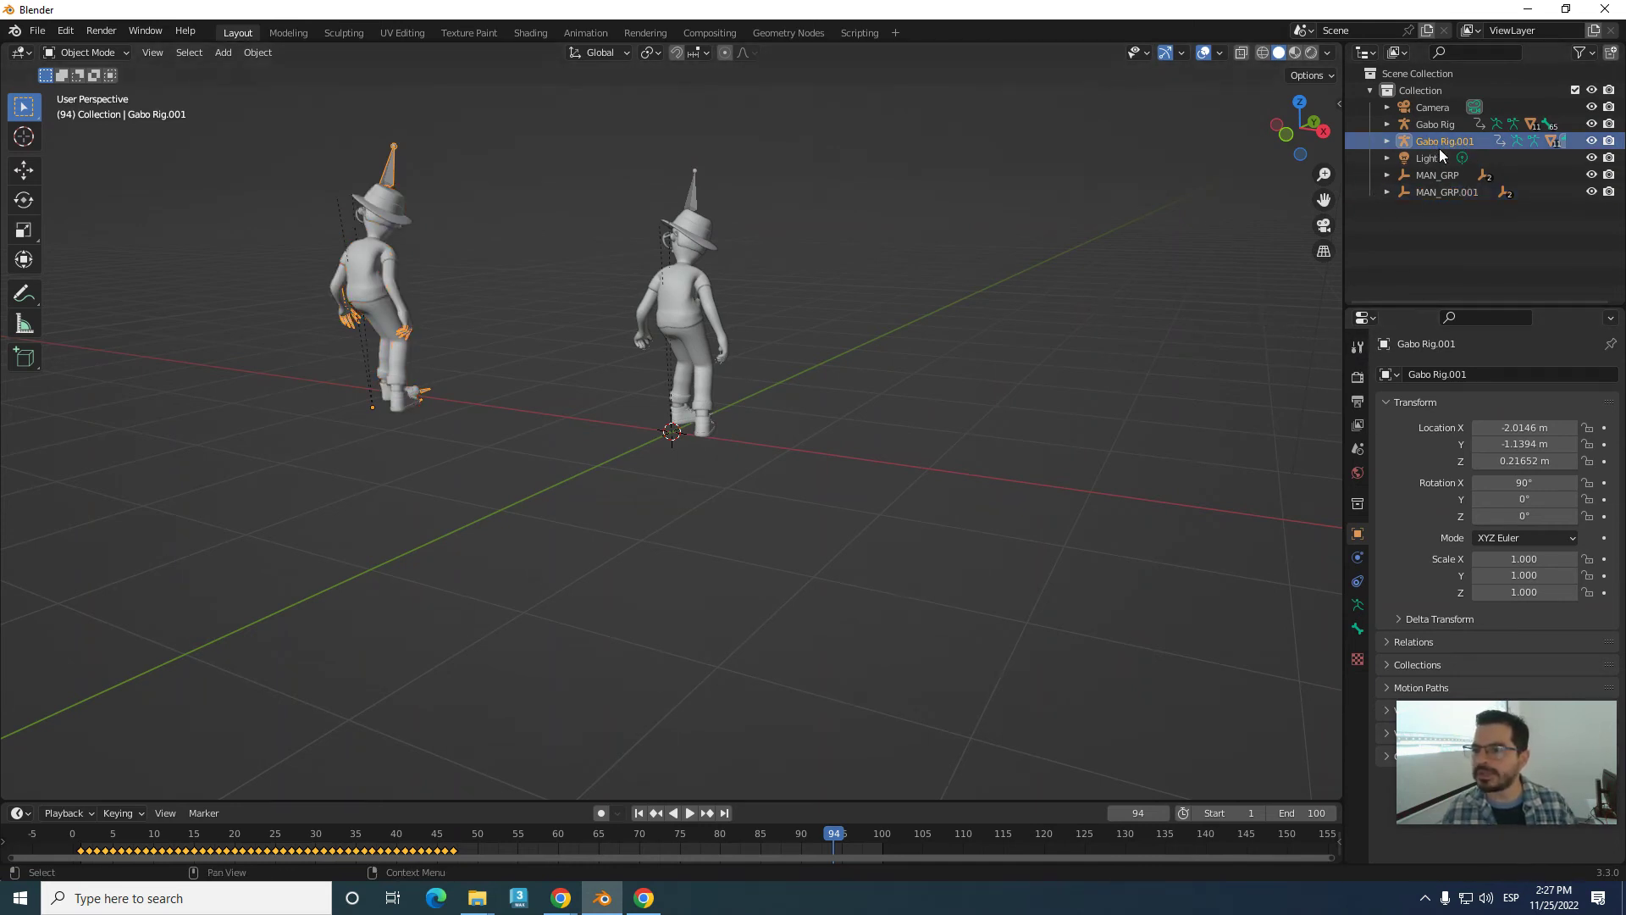
{"action": "double_click", "coordinate": [1481, 141]}
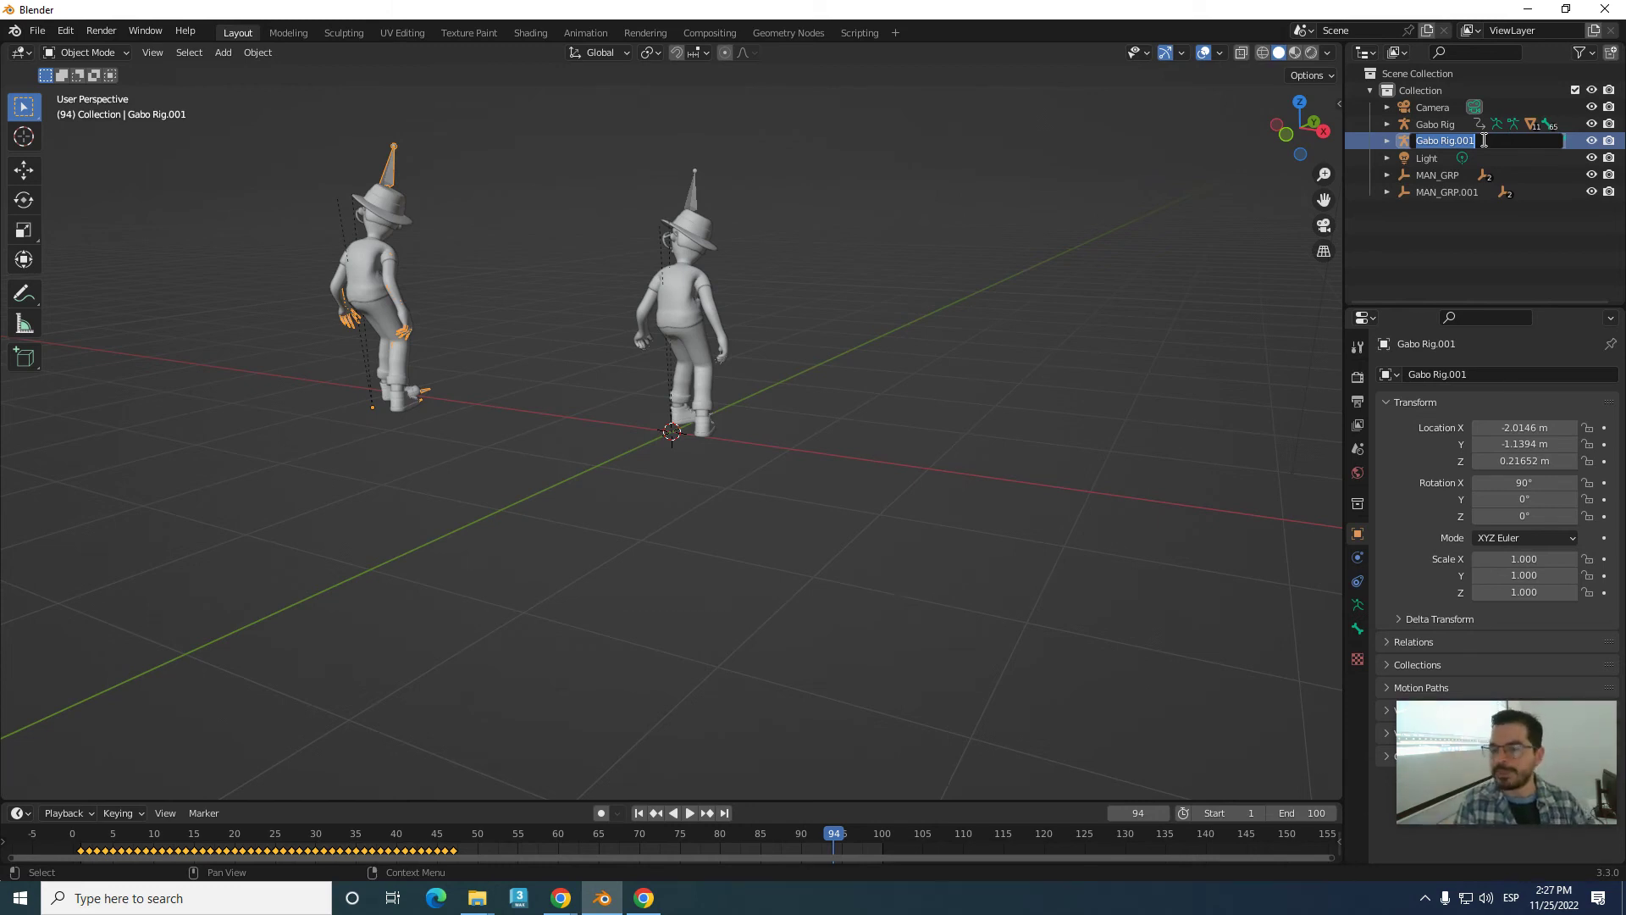
{"action": "type", "text": "Vuelta Izquierda"}
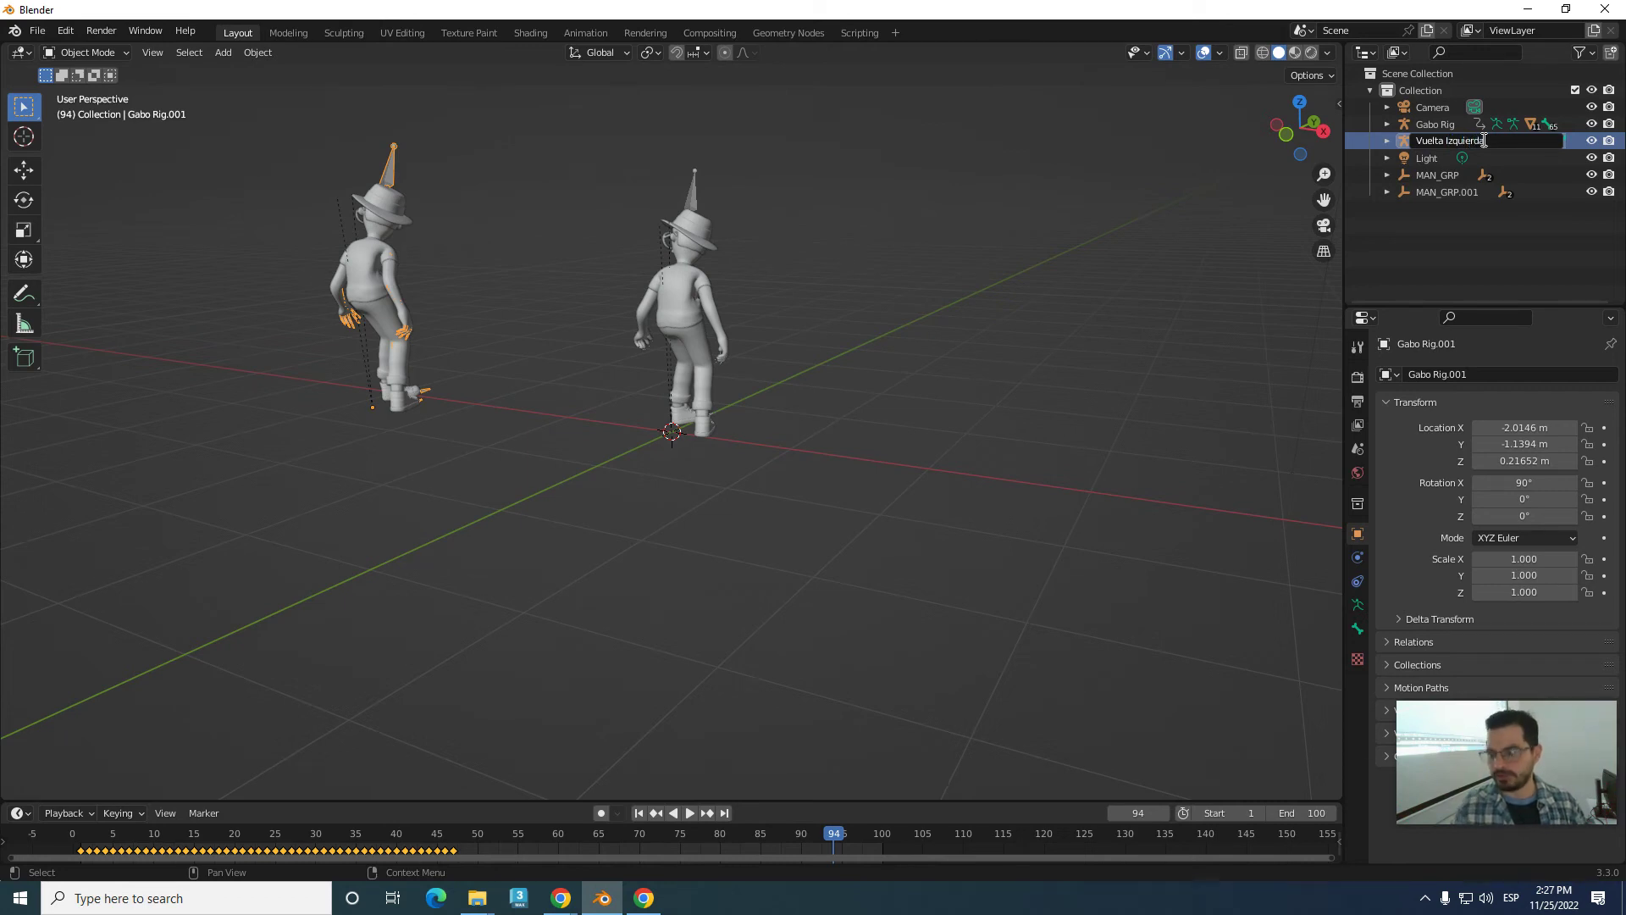
{"action": "key", "text": "Return"}
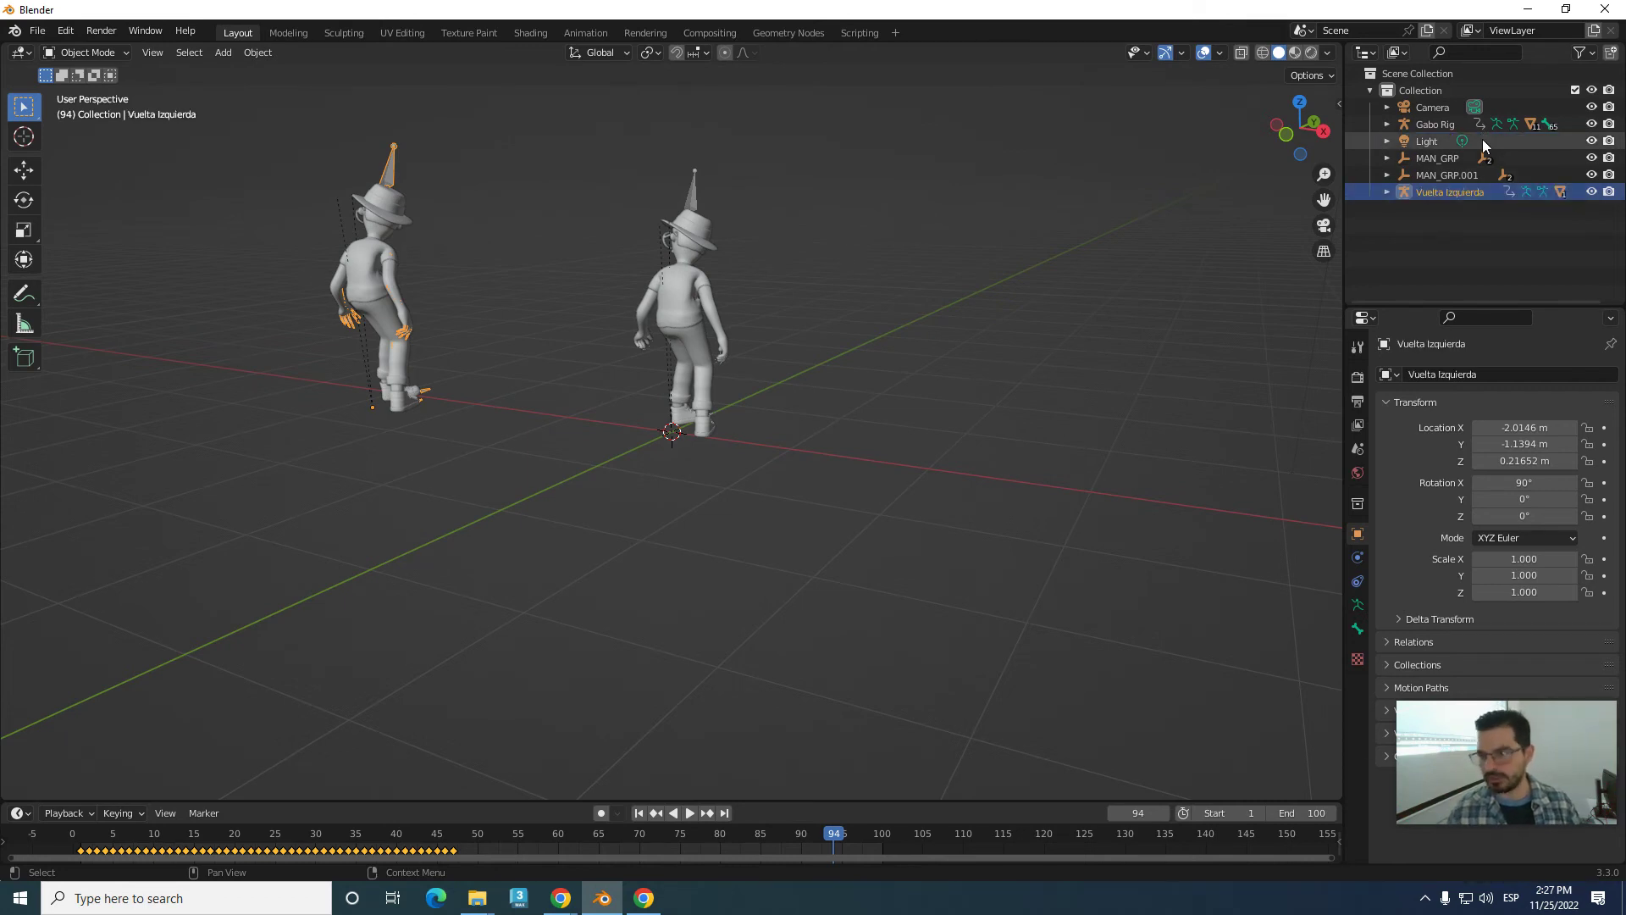
{"action": "left_click", "coordinate": [1426, 251]}
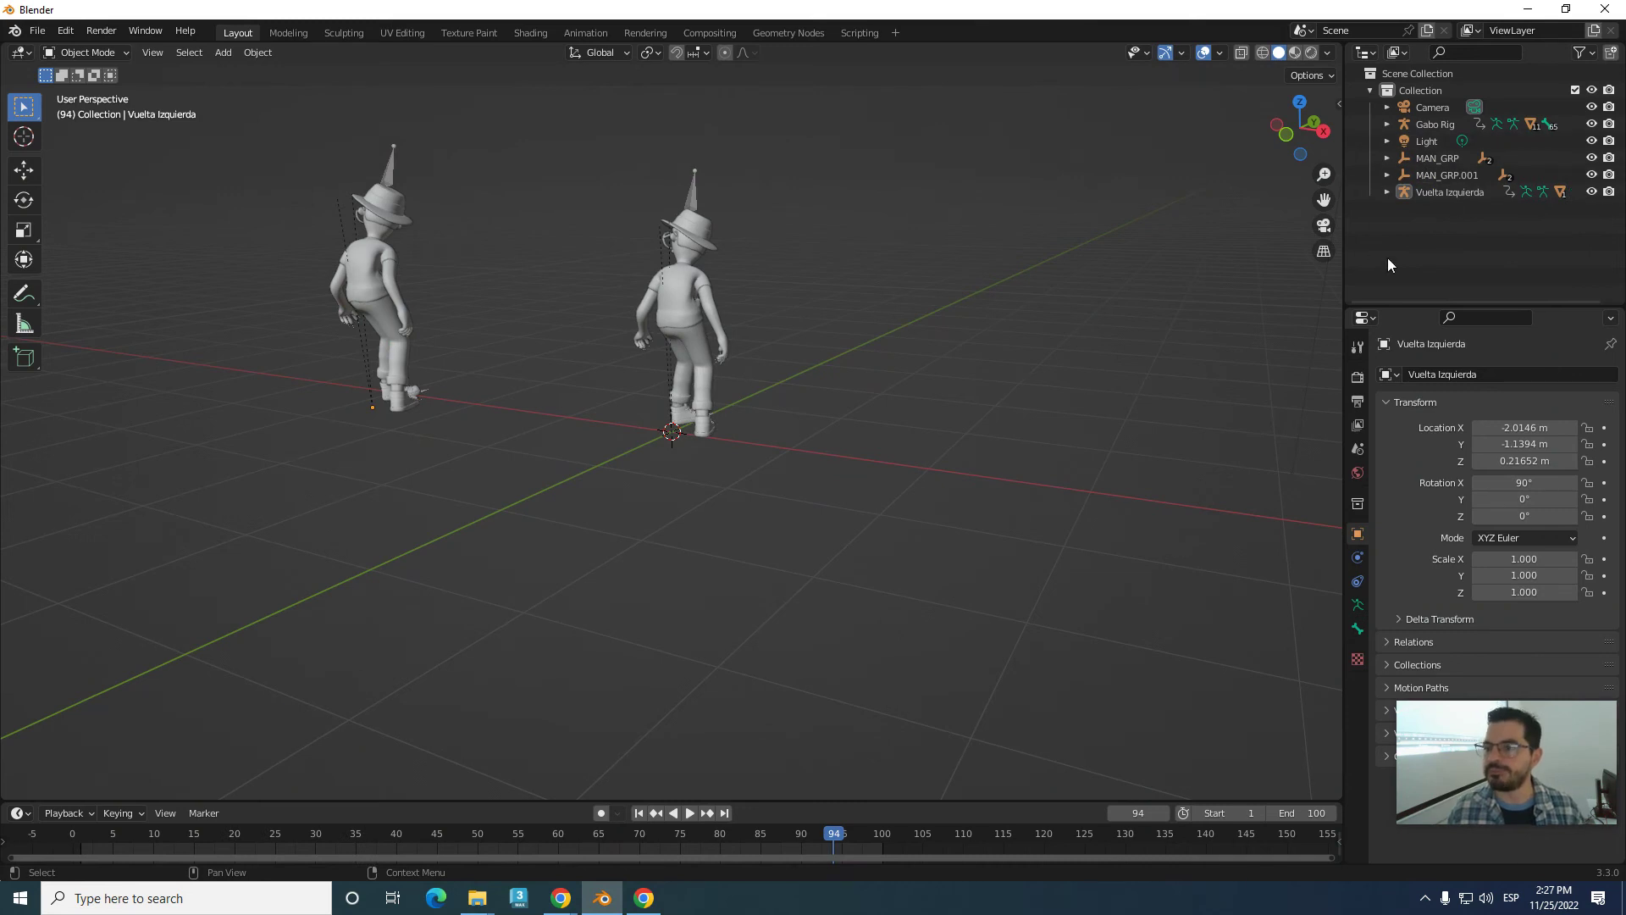
- Move the right-hand character and its rig into a new collection named 'Gabo Rig'
{"action": "left_click_drag", "start_coordinate": [588, 133], "coordinate": [976, 737]}
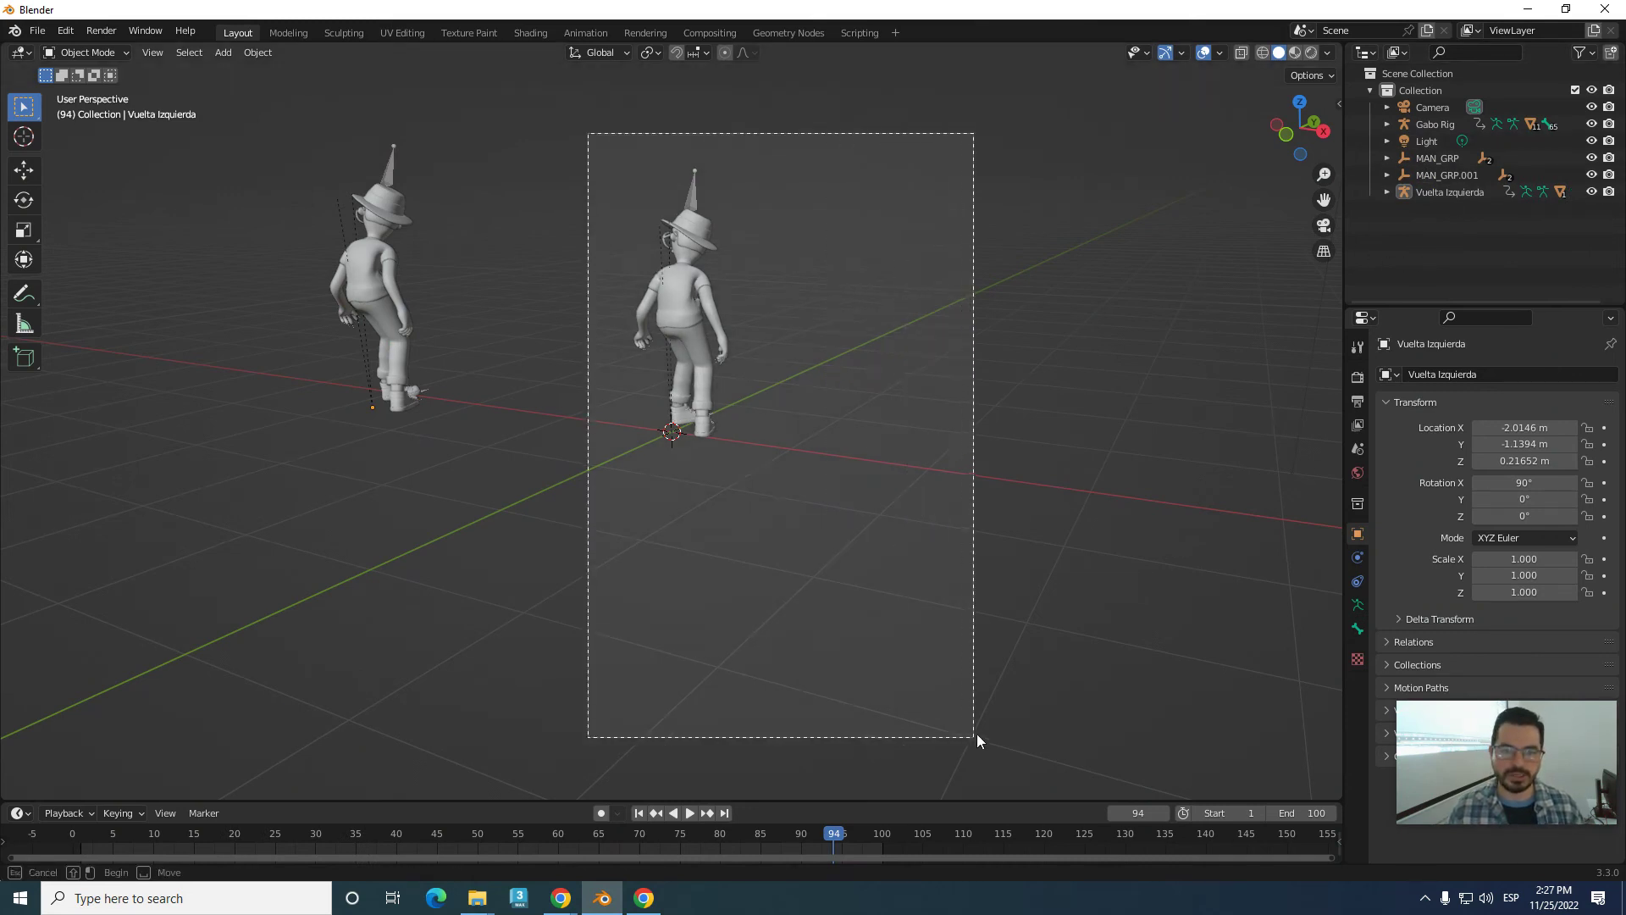
{"action": "right_click", "coordinate": [687, 315]}
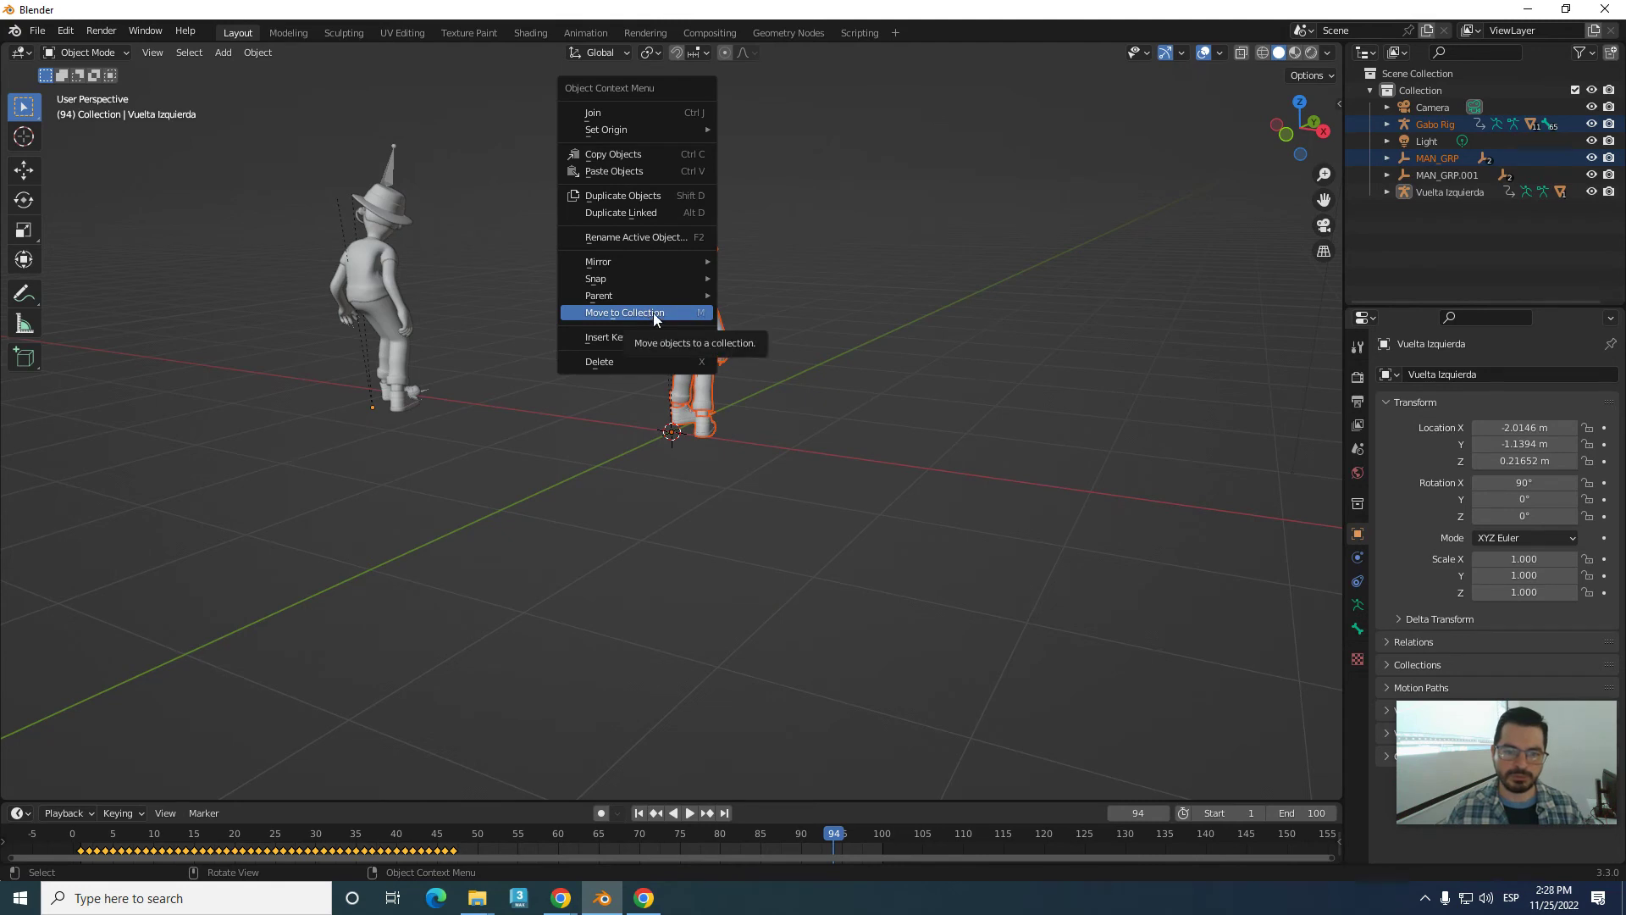
{"action": "left_click", "coordinate": [659, 311]}
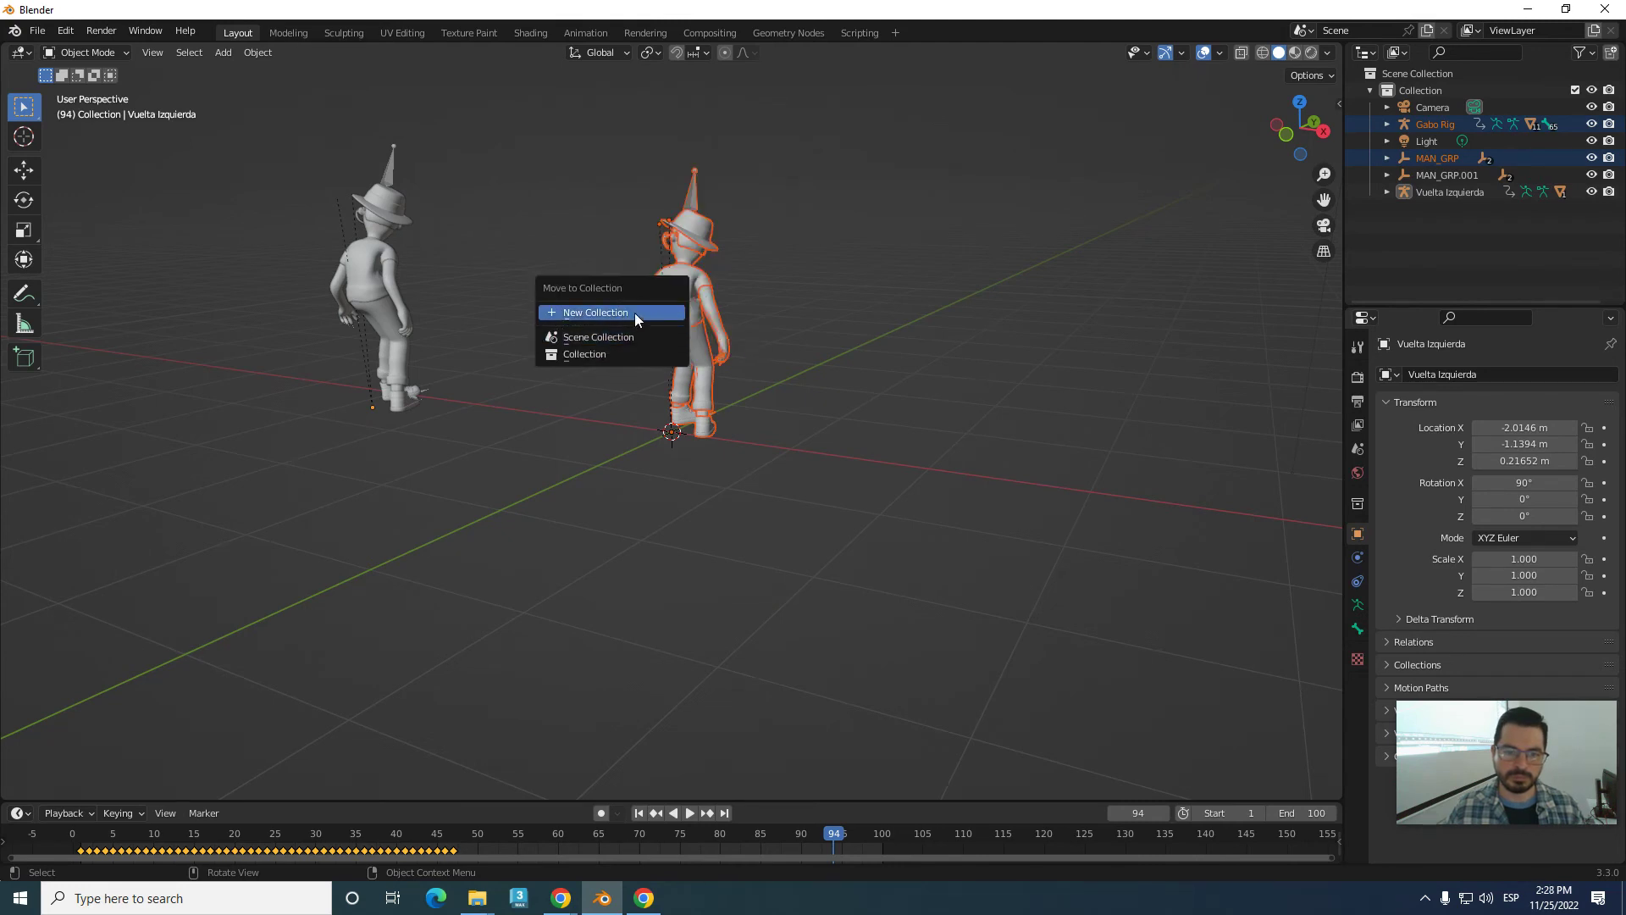
{"action": "left_click", "coordinate": [633, 313]}
{"action": "type", "text": "Gabo"}
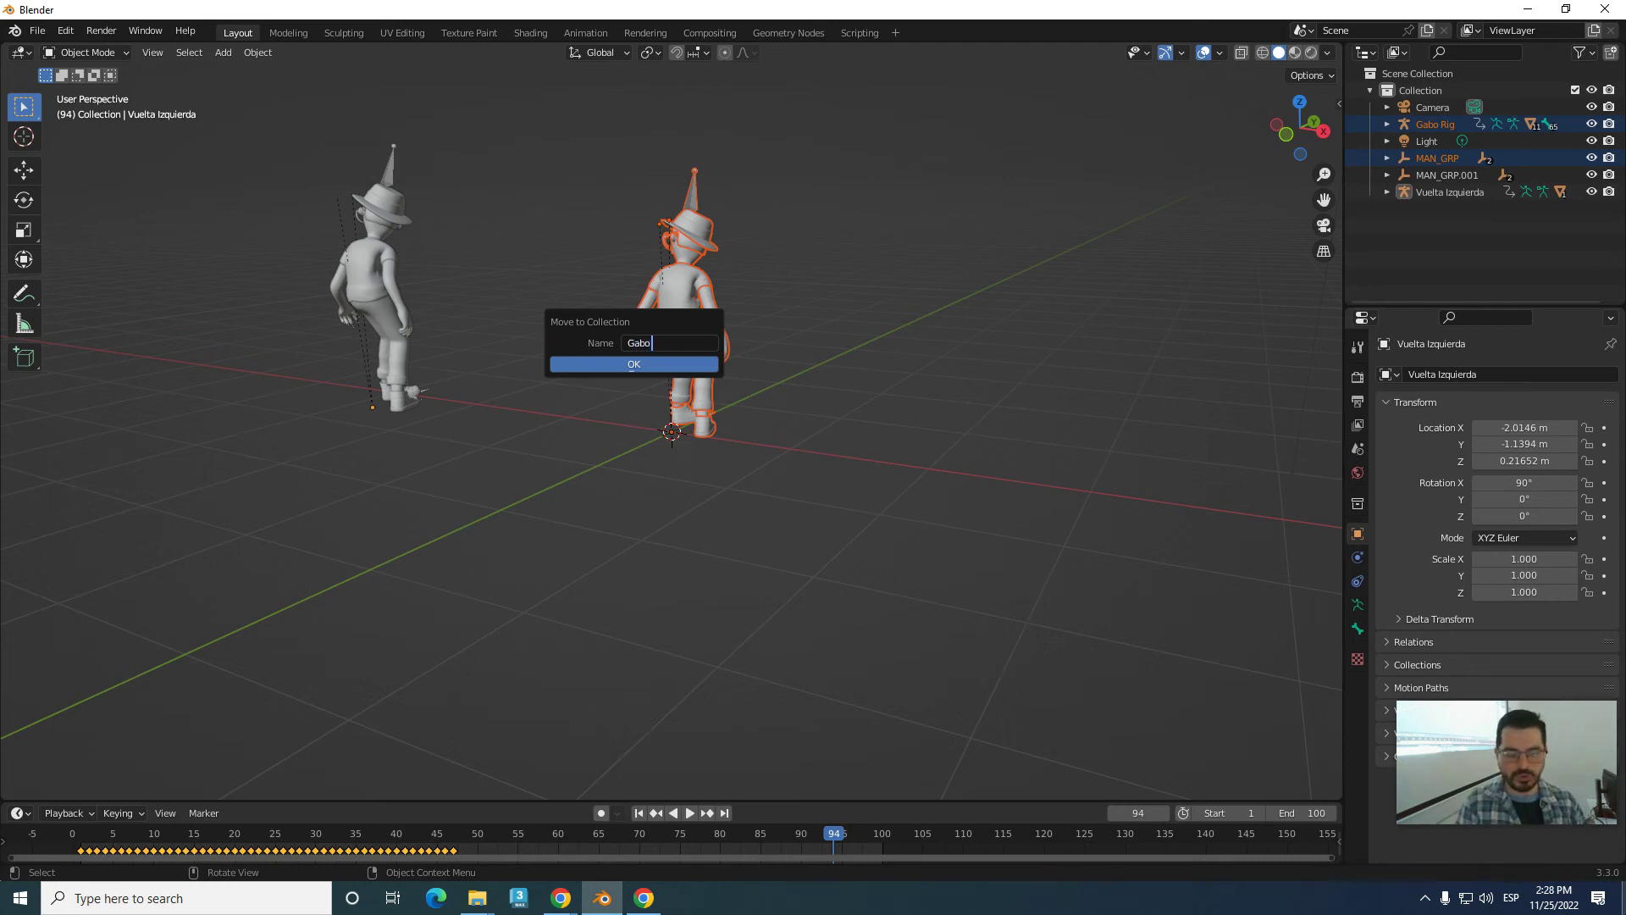
{"action": "type", "text": " Rig"}
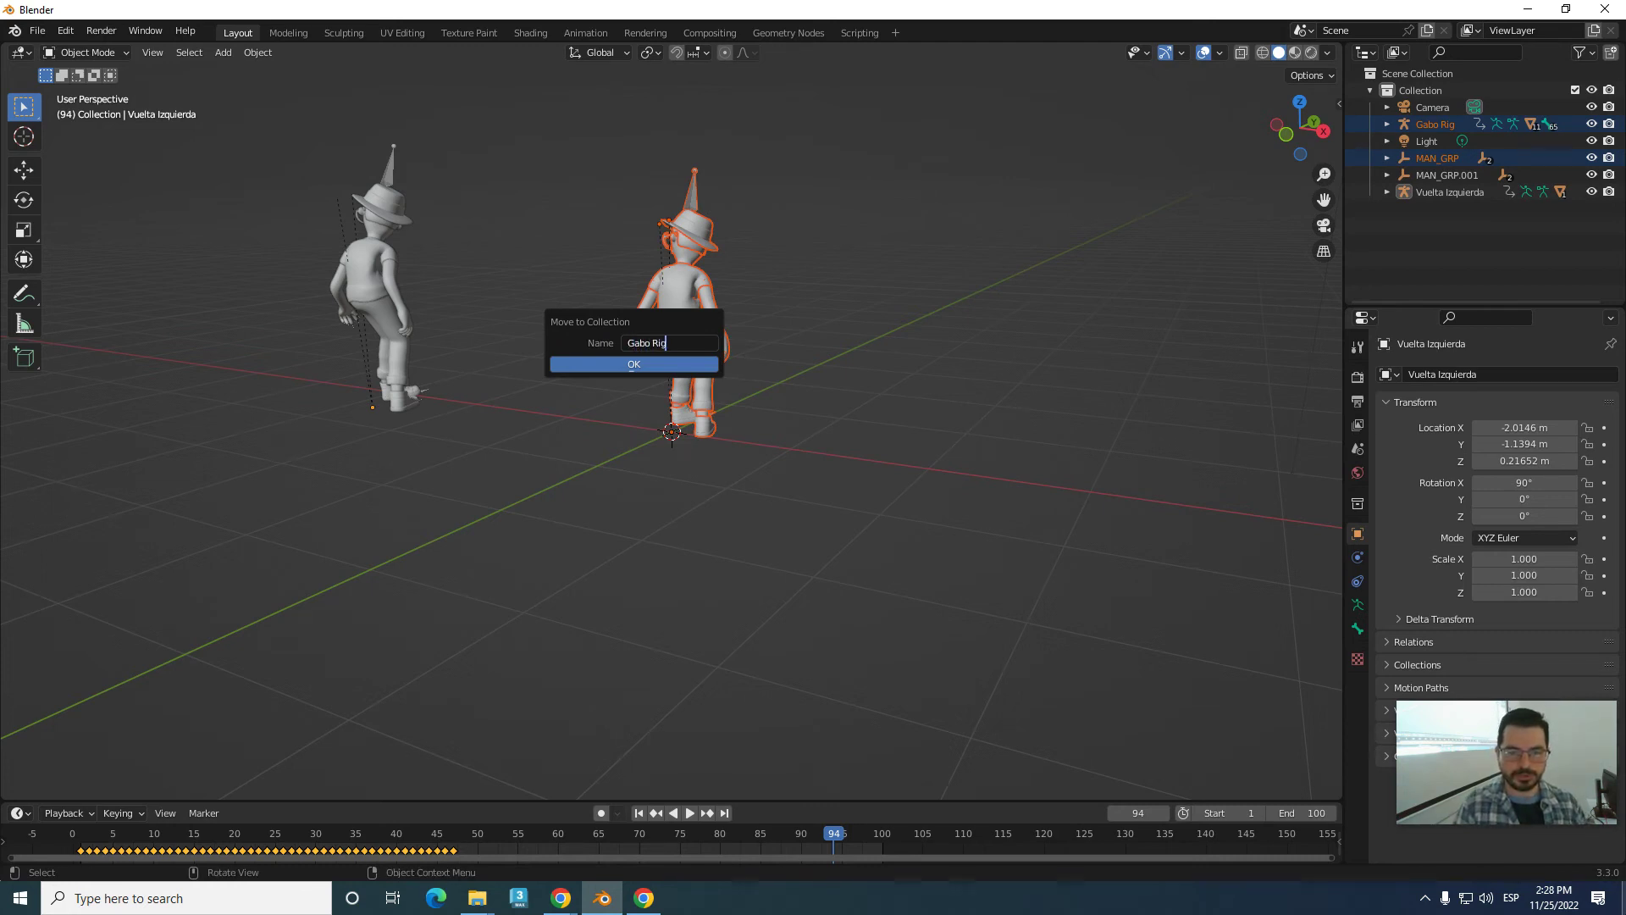
{"action": "key", "text": "Return"}
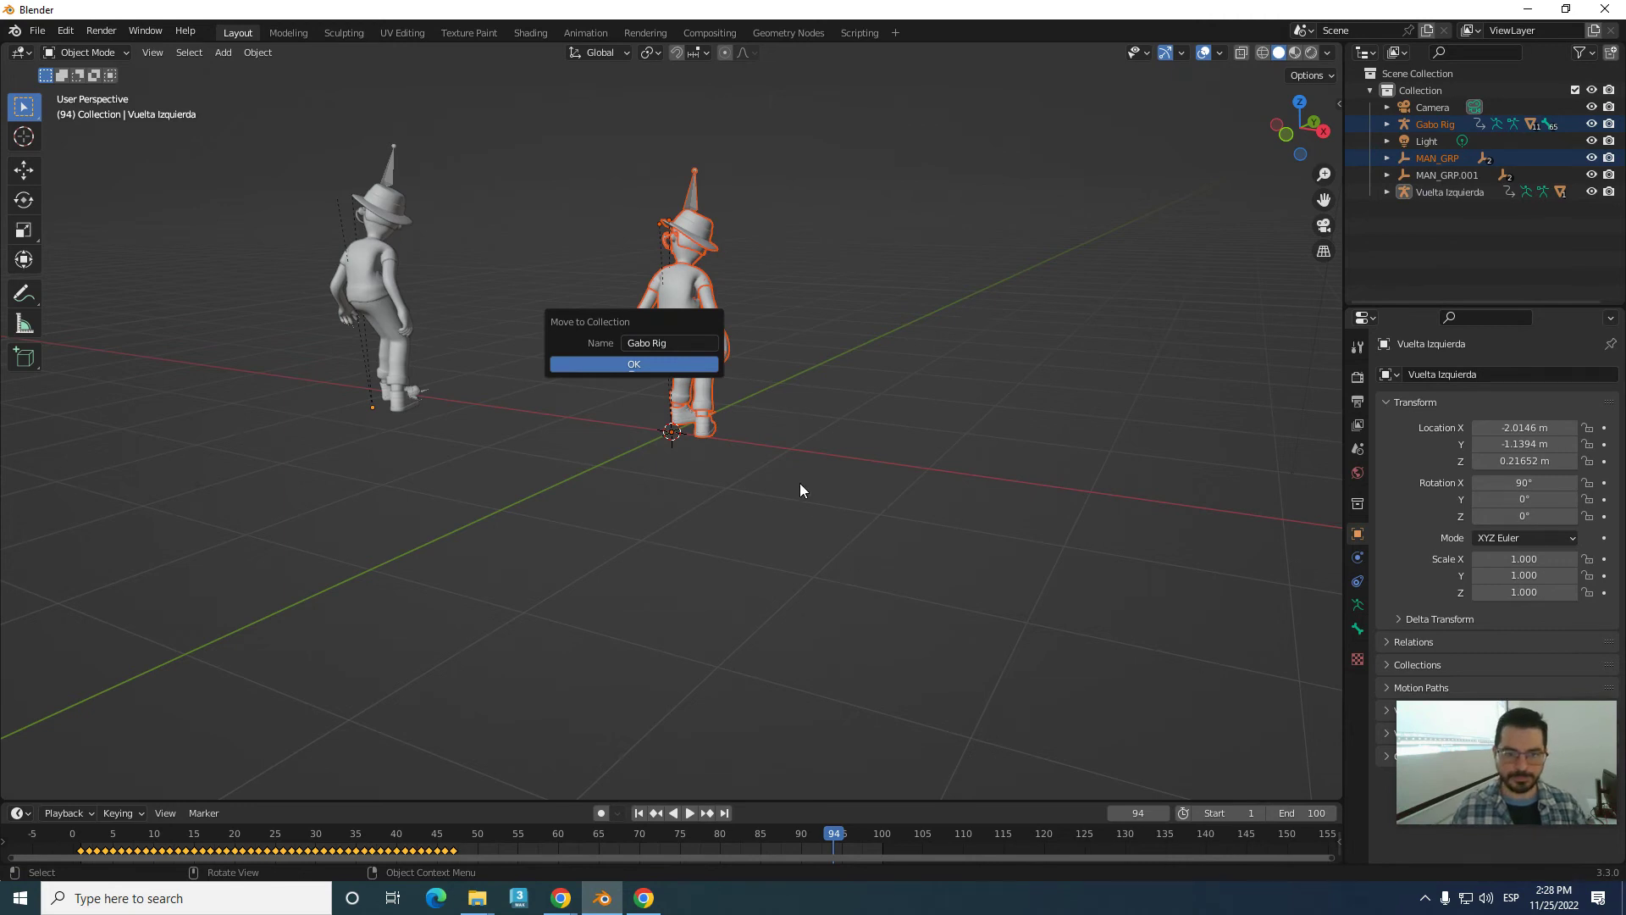
{"action": "left_click", "coordinate": [689, 364]}
{"action": "left_click", "coordinate": [803, 602]}
- Move the left character and its rig into a new collection named 'Animaciones'
{"action": "left_click_drag", "start_coordinate": [221, 132], "coordinate": [571, 556]}
{"action": "right_click", "coordinate": [378, 303]}
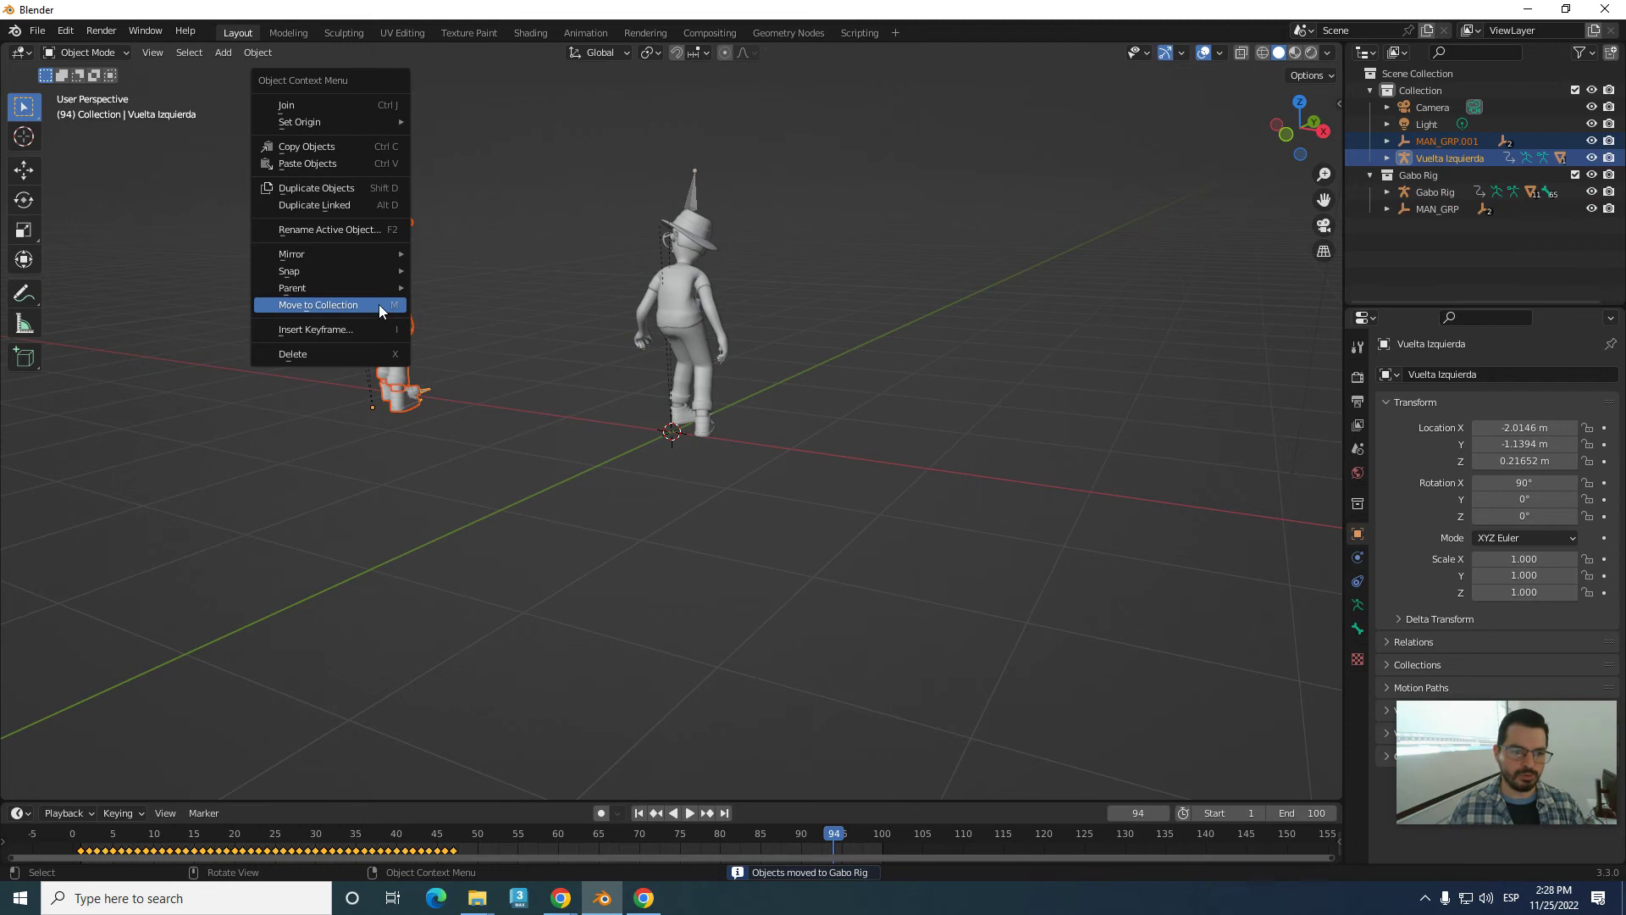
{"action": "left_click", "coordinate": [333, 302]}
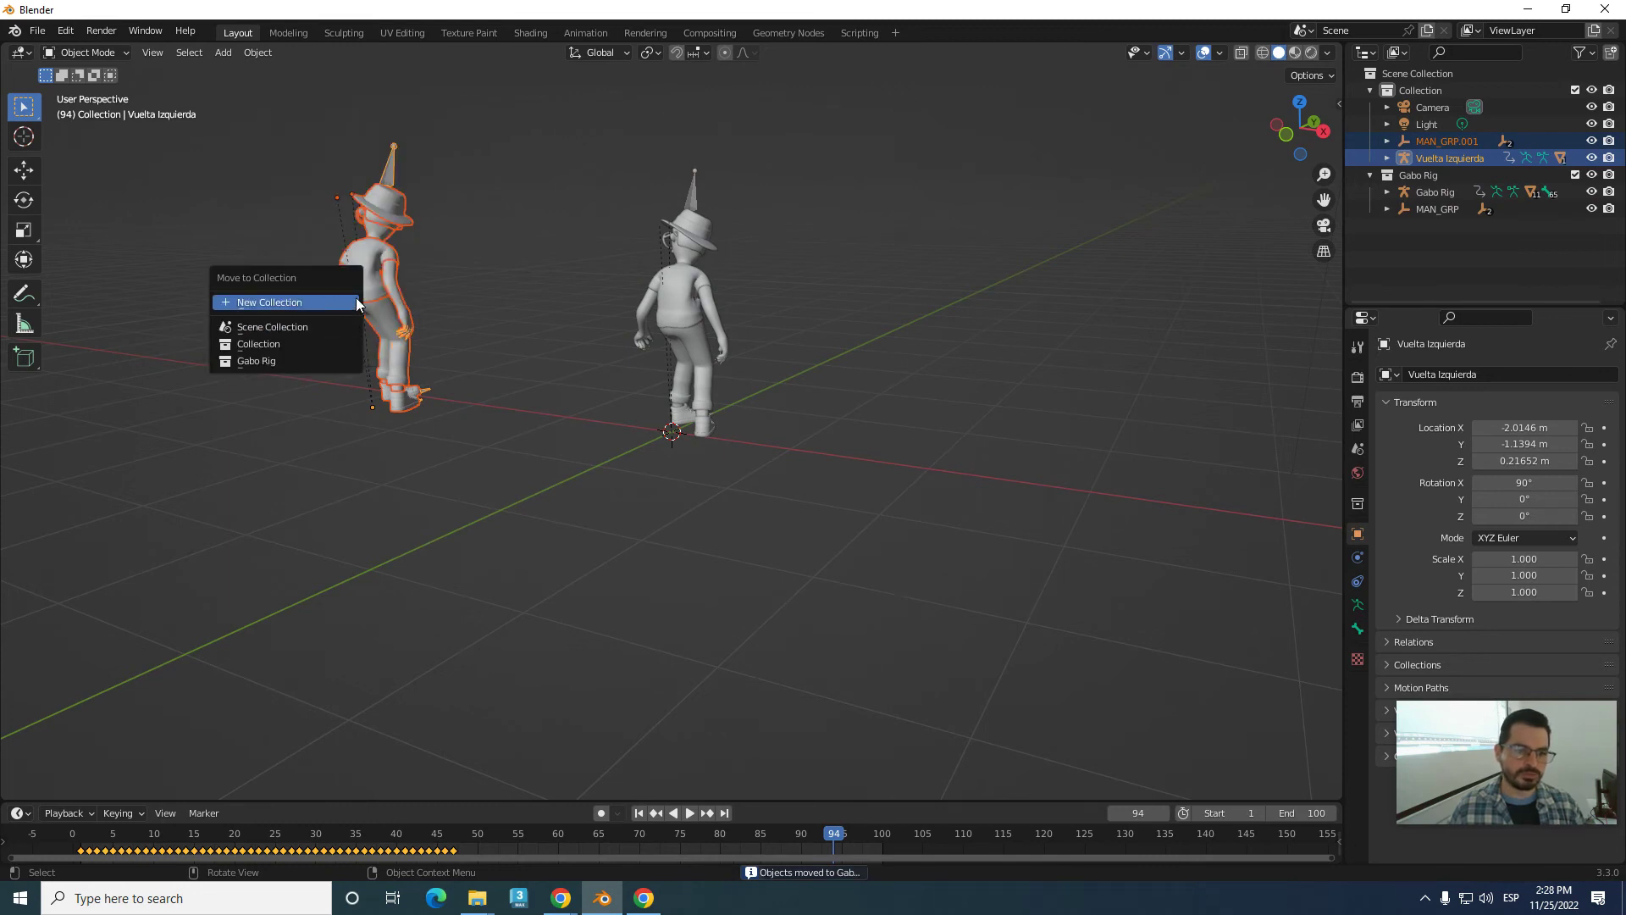
{"action": "left_click", "coordinate": [288, 302]}
{"action": "type", "text": "A"}
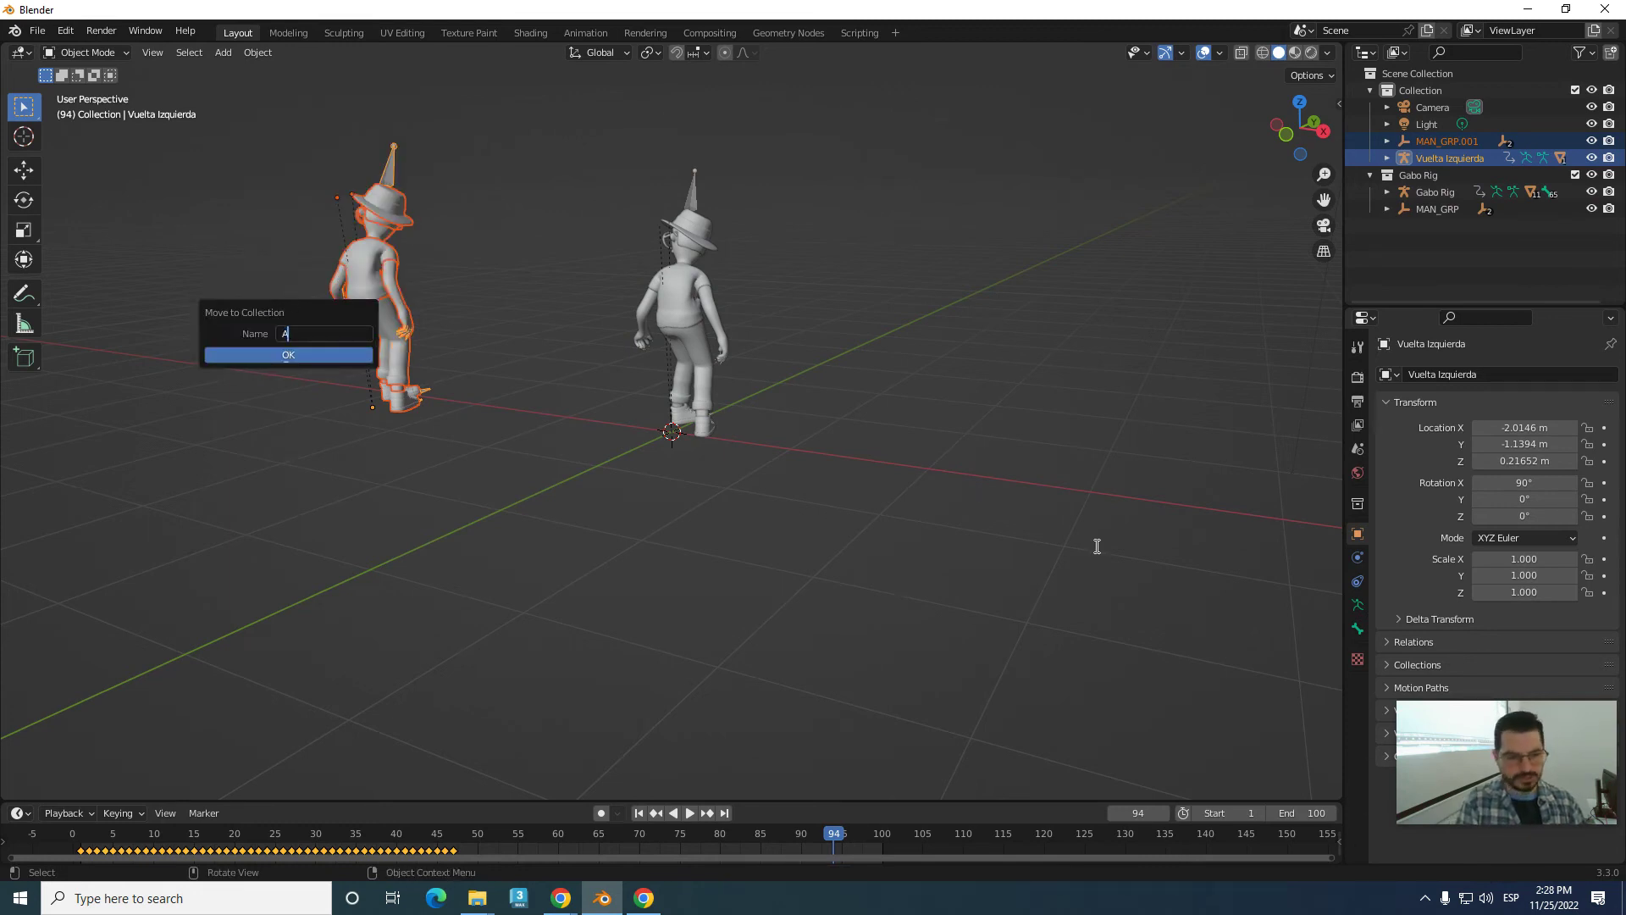
{"action": "type", "text": "nimaciones"}
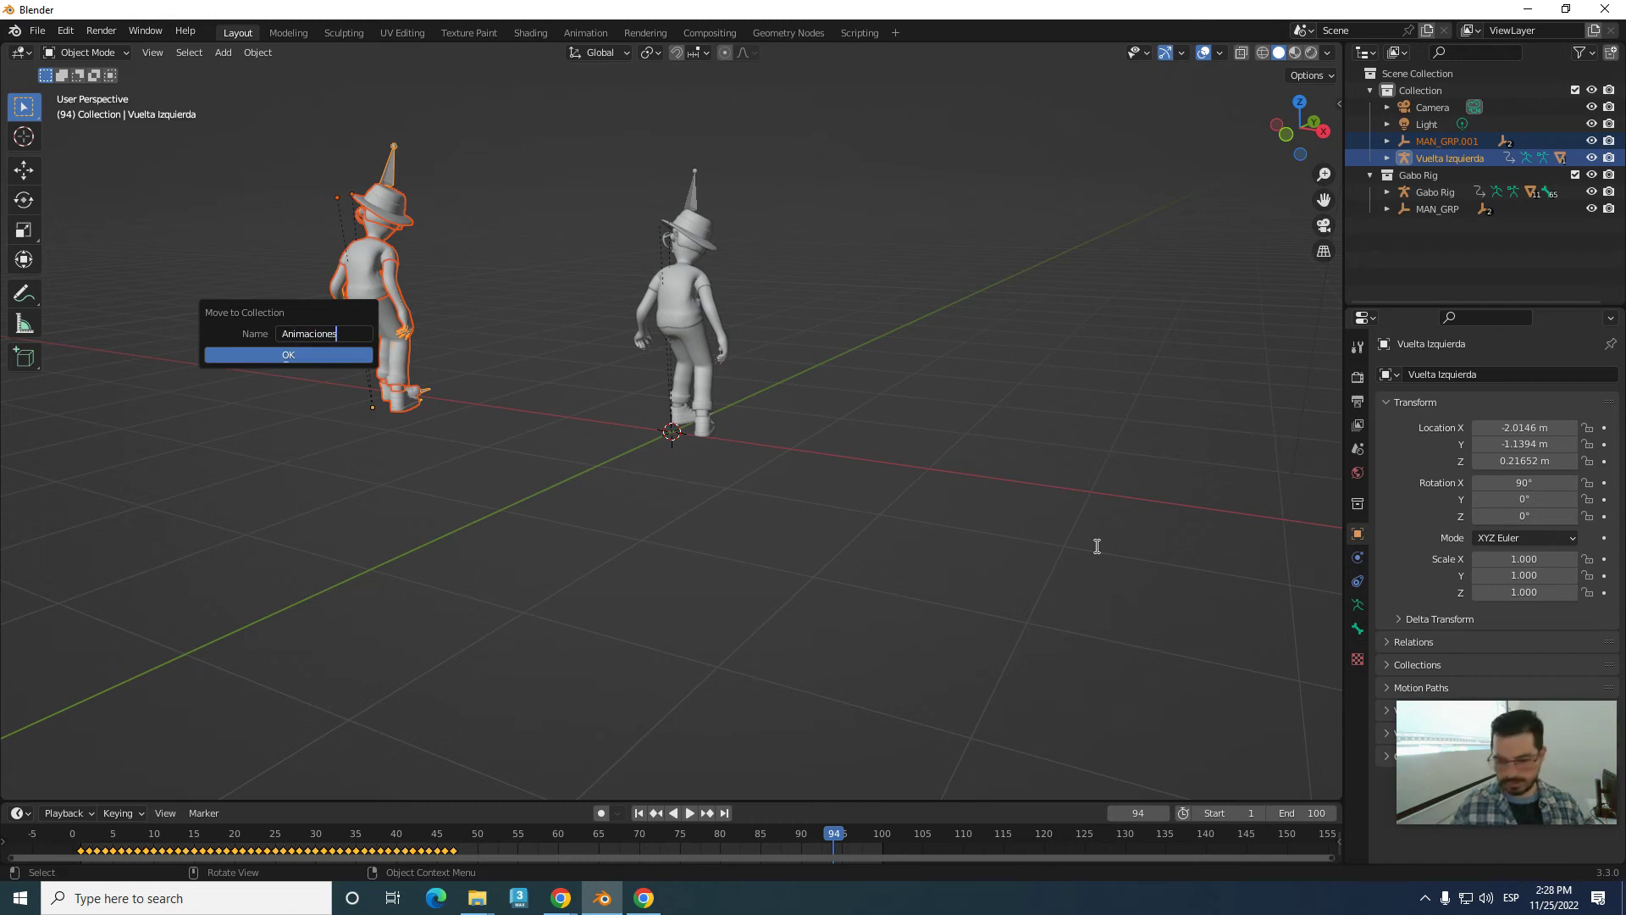
{"action": "key", "text": "Return"}
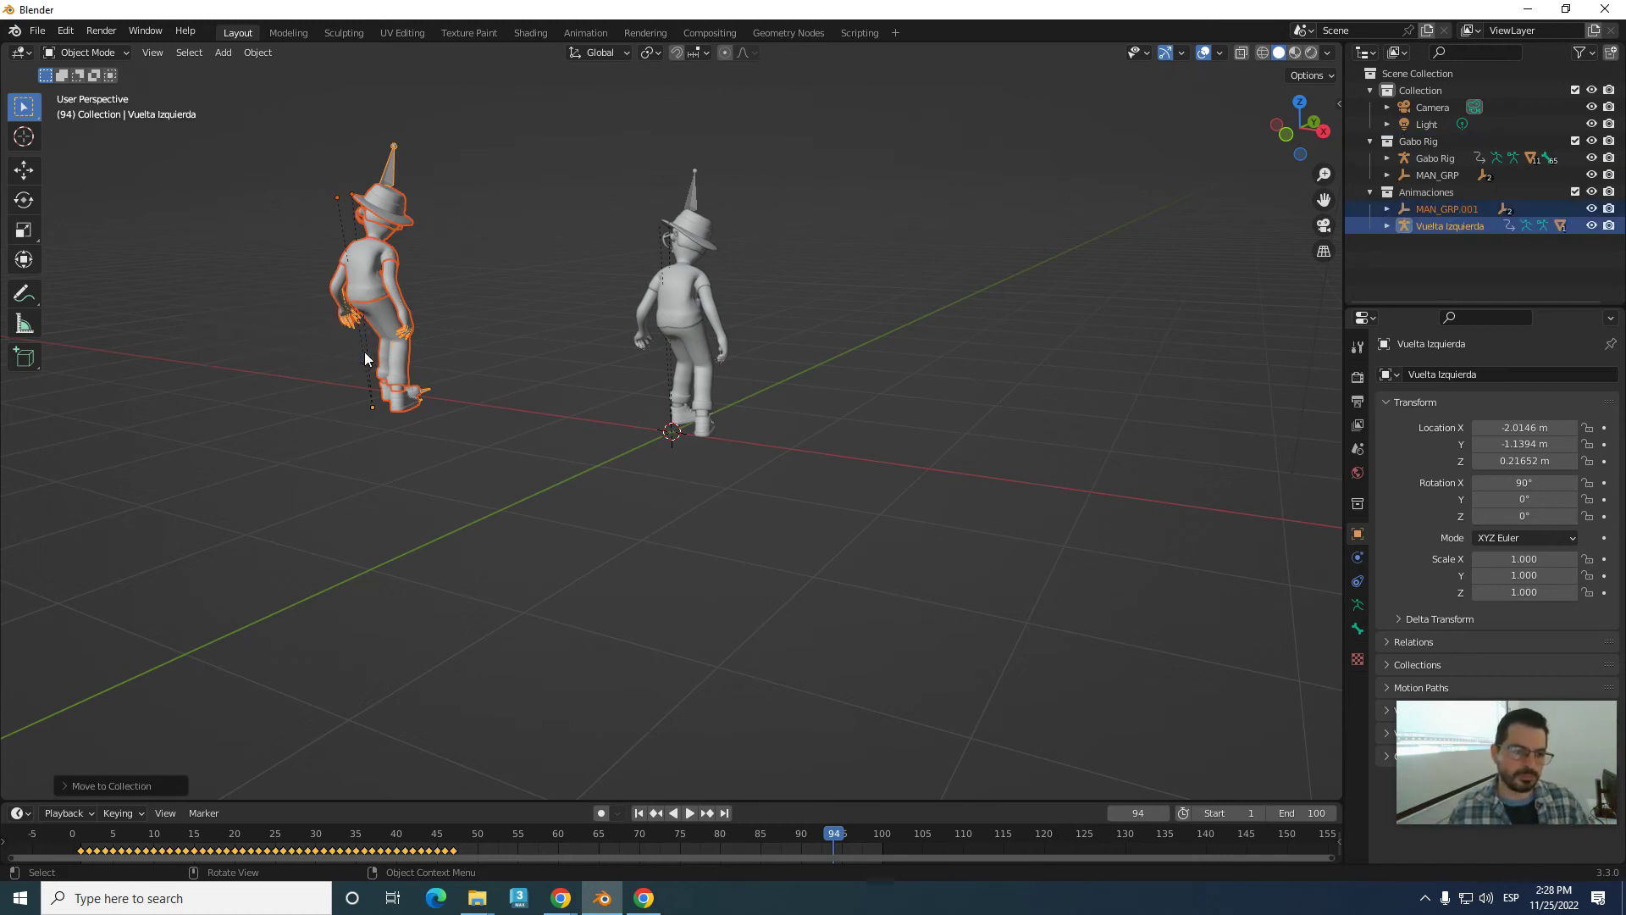
{"action": "key", "text": "Return"}
- Collapse the collections, briefly hide and re-show Collection and Gabo Rig, then expand them again
{"action": "left_click", "coordinate": [1370, 192]}
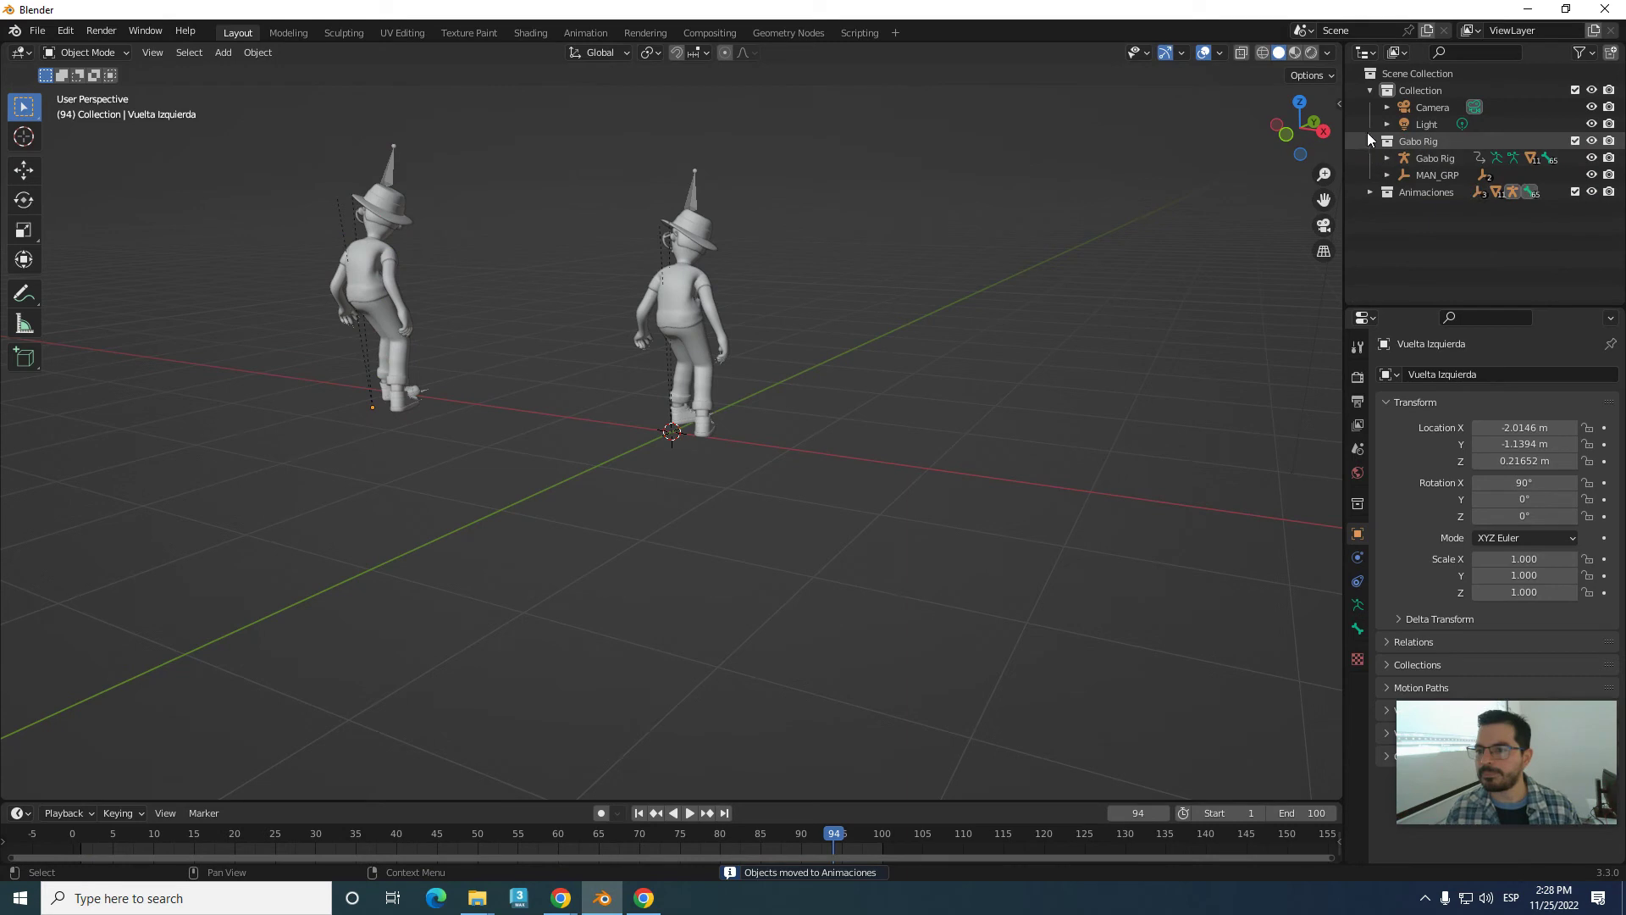
{"action": "left_click", "coordinate": [1369, 141]}
{"action": "left_click", "coordinate": [1369, 90]}
{"action": "left_click", "coordinate": [1592, 90]}
{"action": "left_click", "coordinate": [1594, 90]}
{"action": "left_click", "coordinate": [1592, 106]}
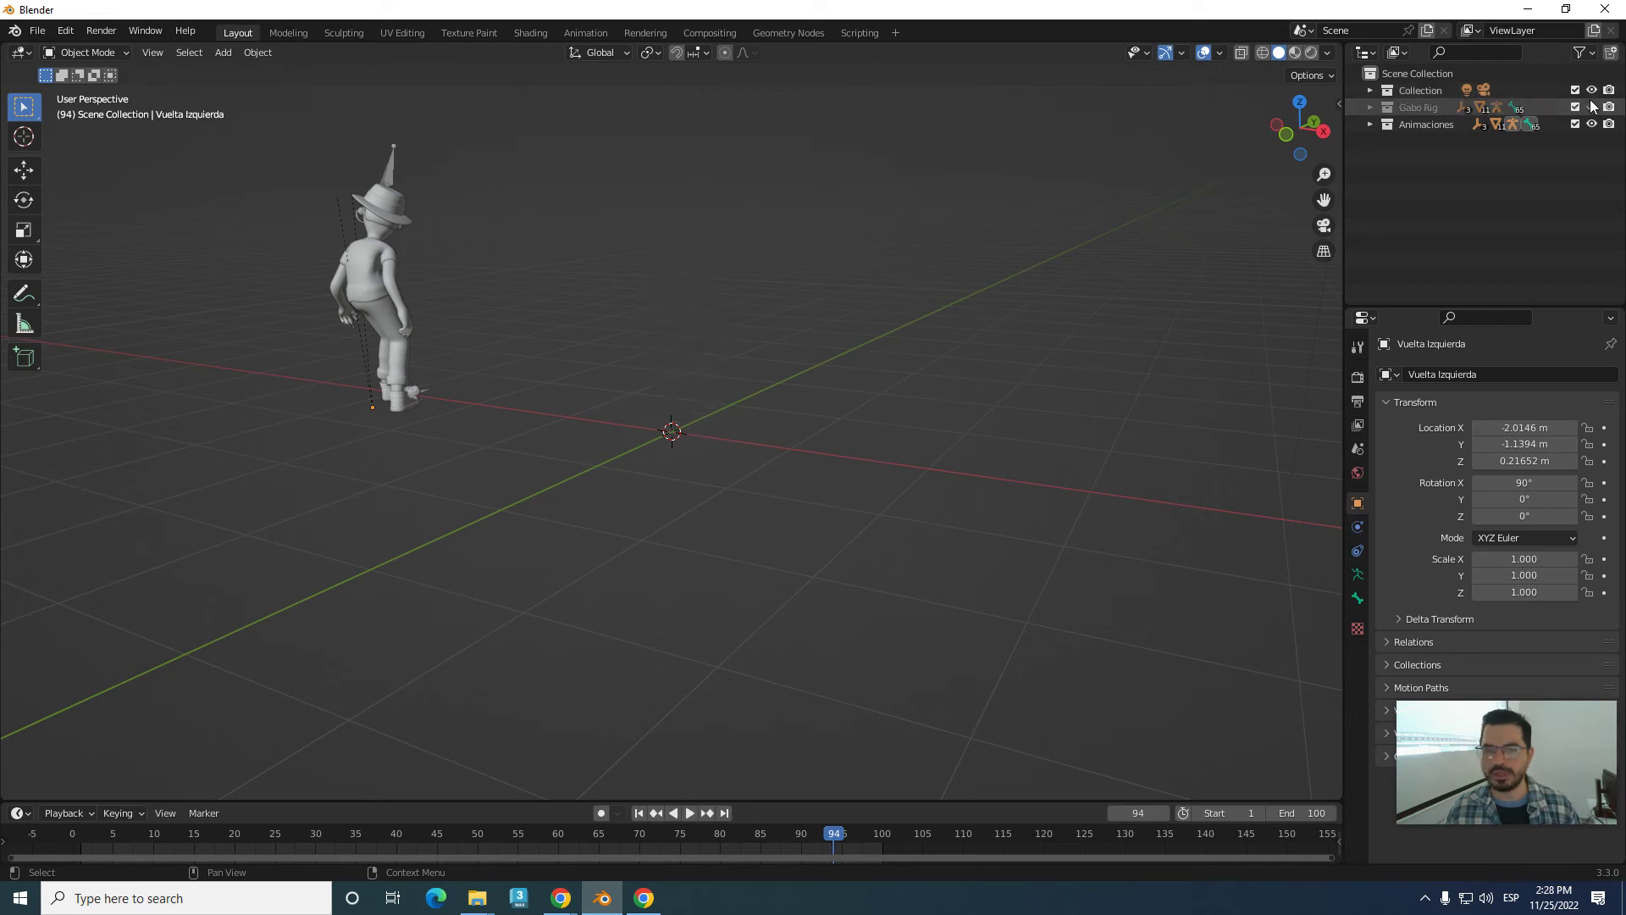
{"action": "left_click", "coordinate": [1592, 124]}
{"action": "left_click", "coordinate": [1592, 123]}
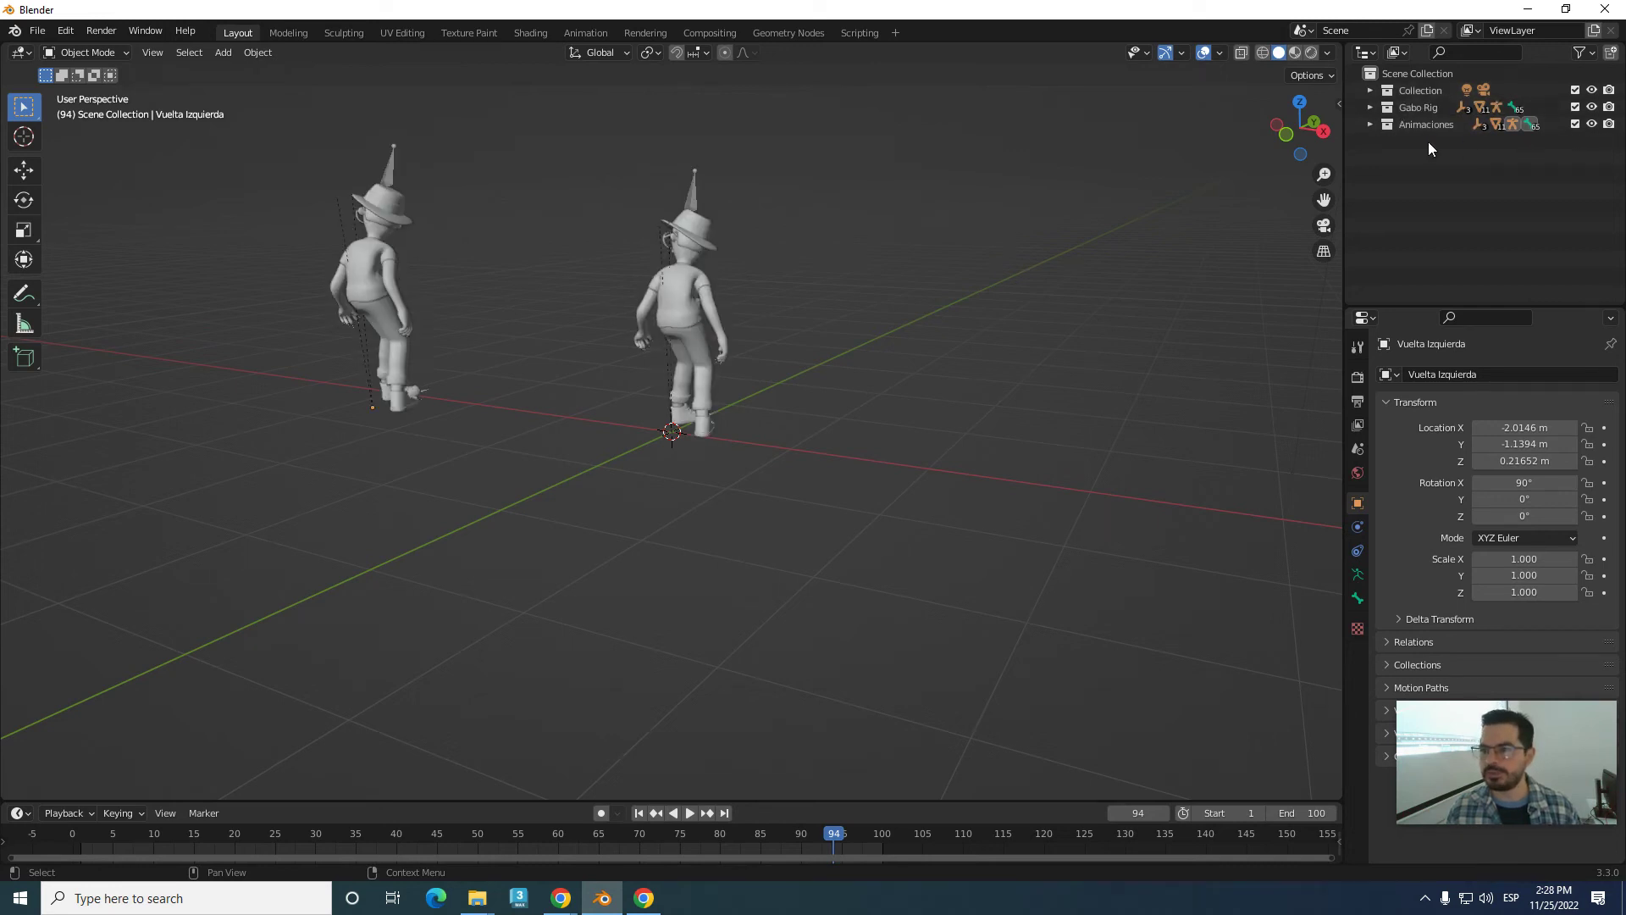
{"action": "left_click", "coordinate": [1369, 125]}
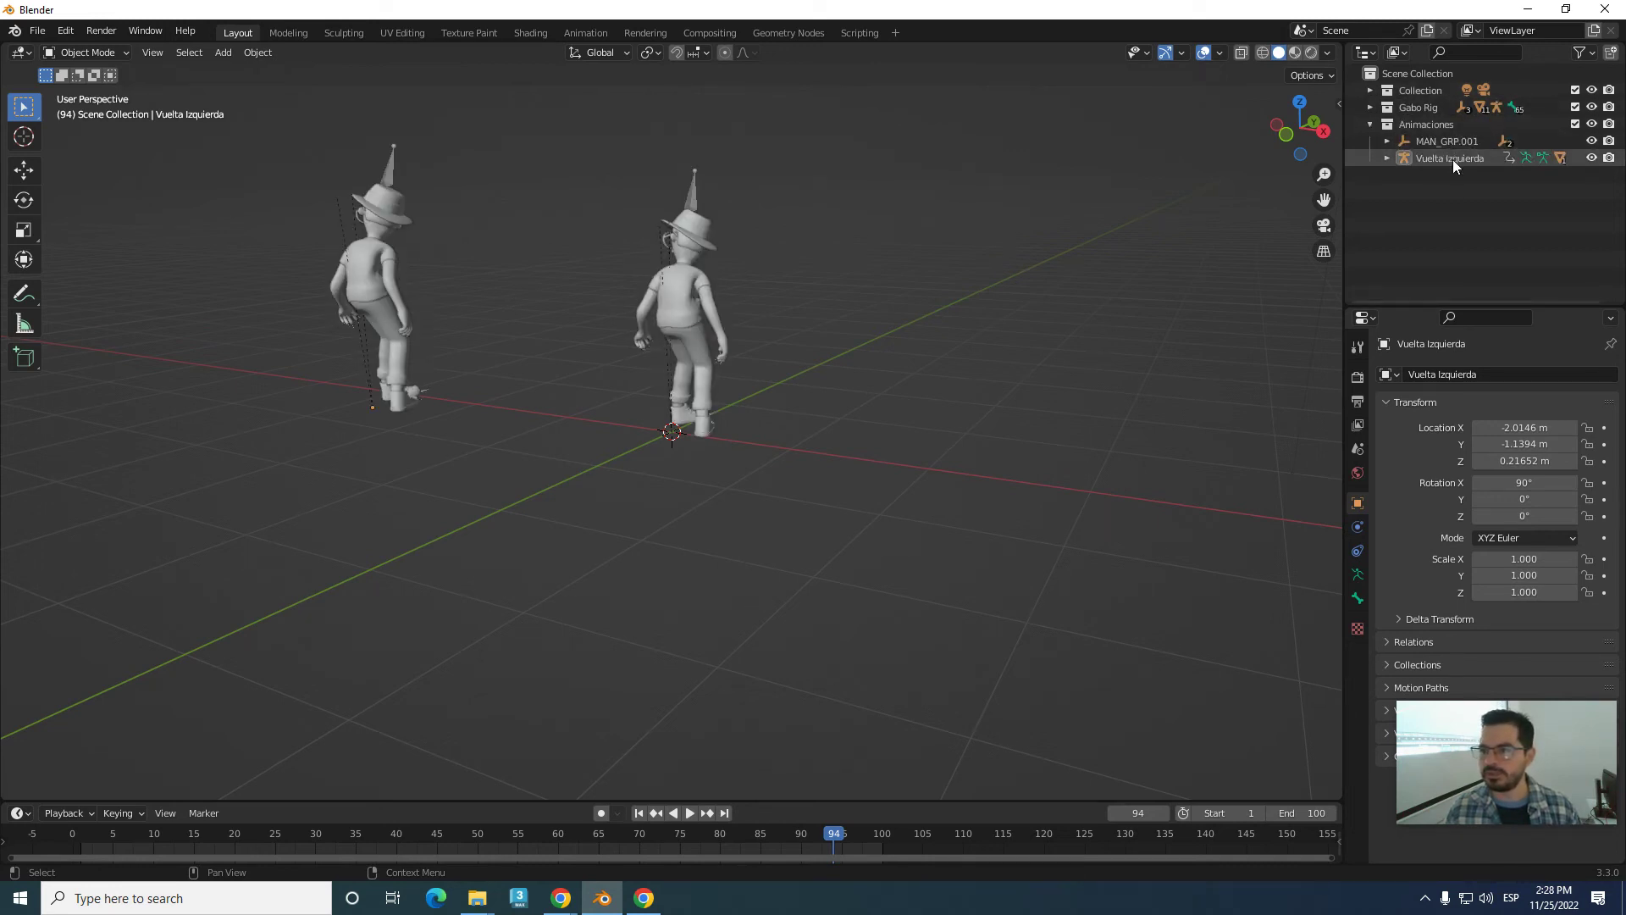
{"action": "left_click", "coordinate": [1371, 108]}
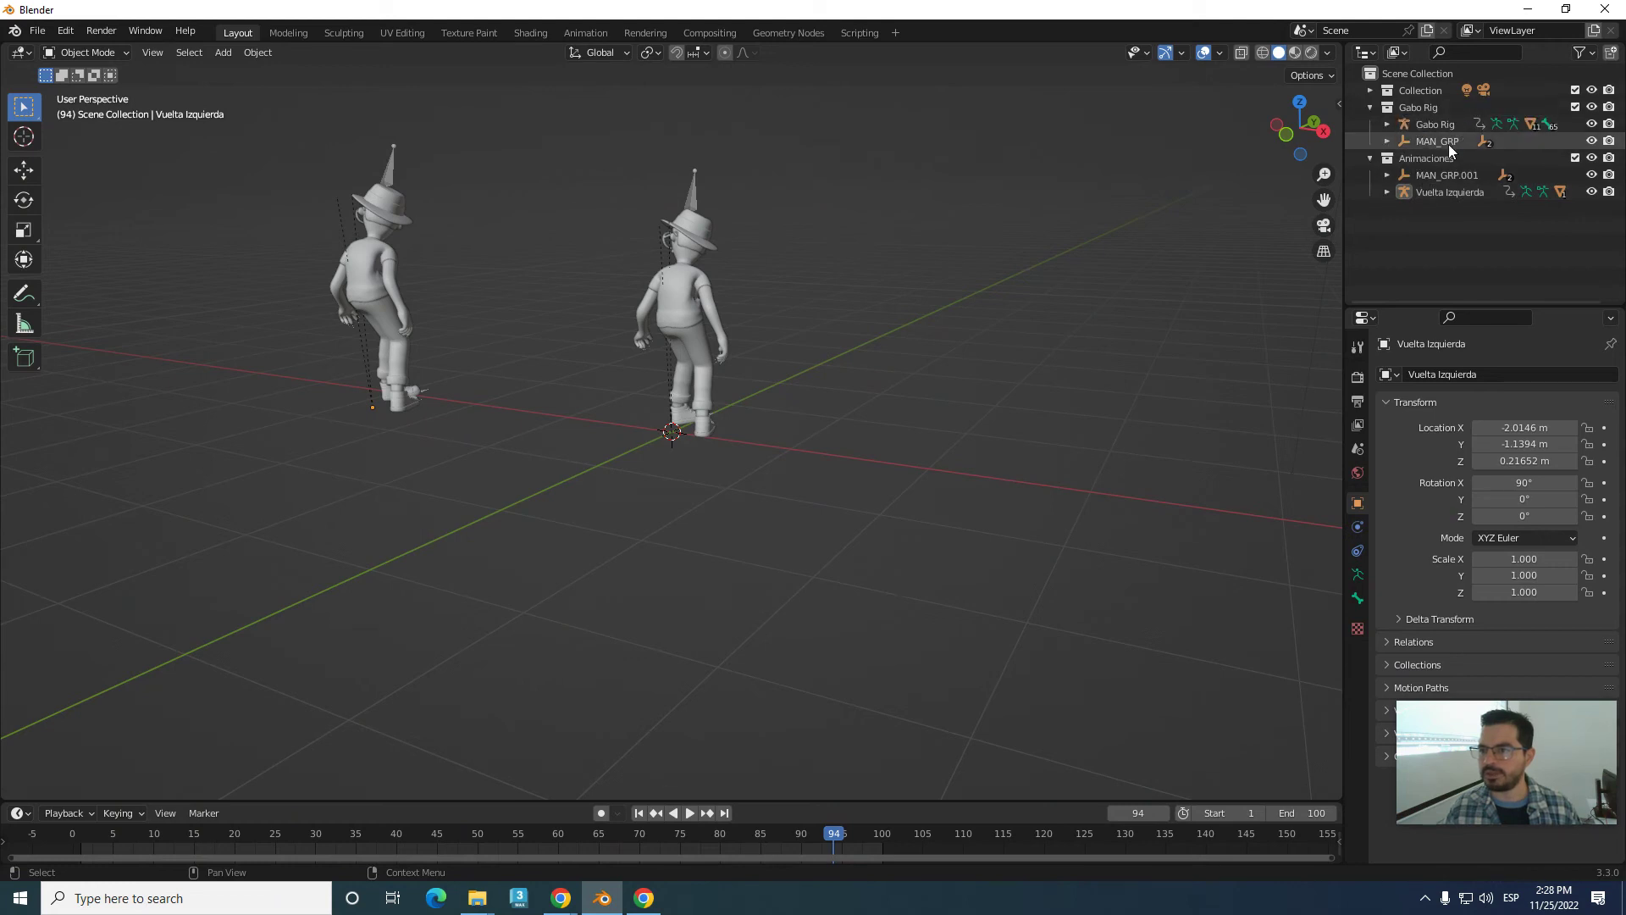
- Delete MAN_GRP.001, undo the deletion, and orbit so both characters face forward
{"action": "left_click", "coordinate": [1463, 194]}
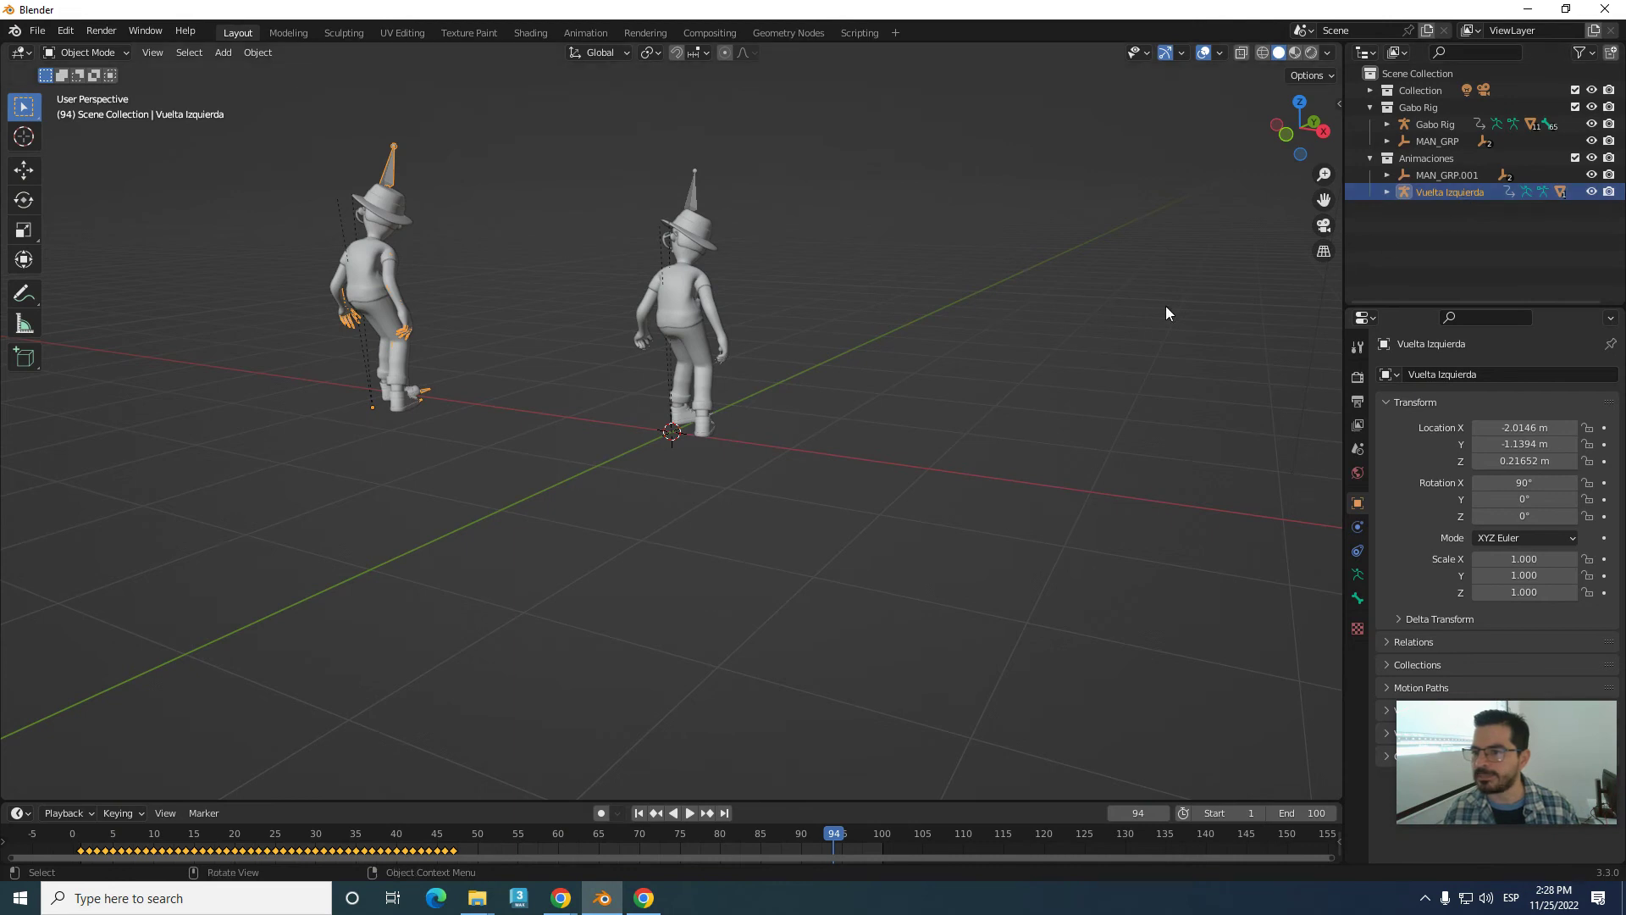
{"action": "left_click", "coordinate": [1456, 173]}
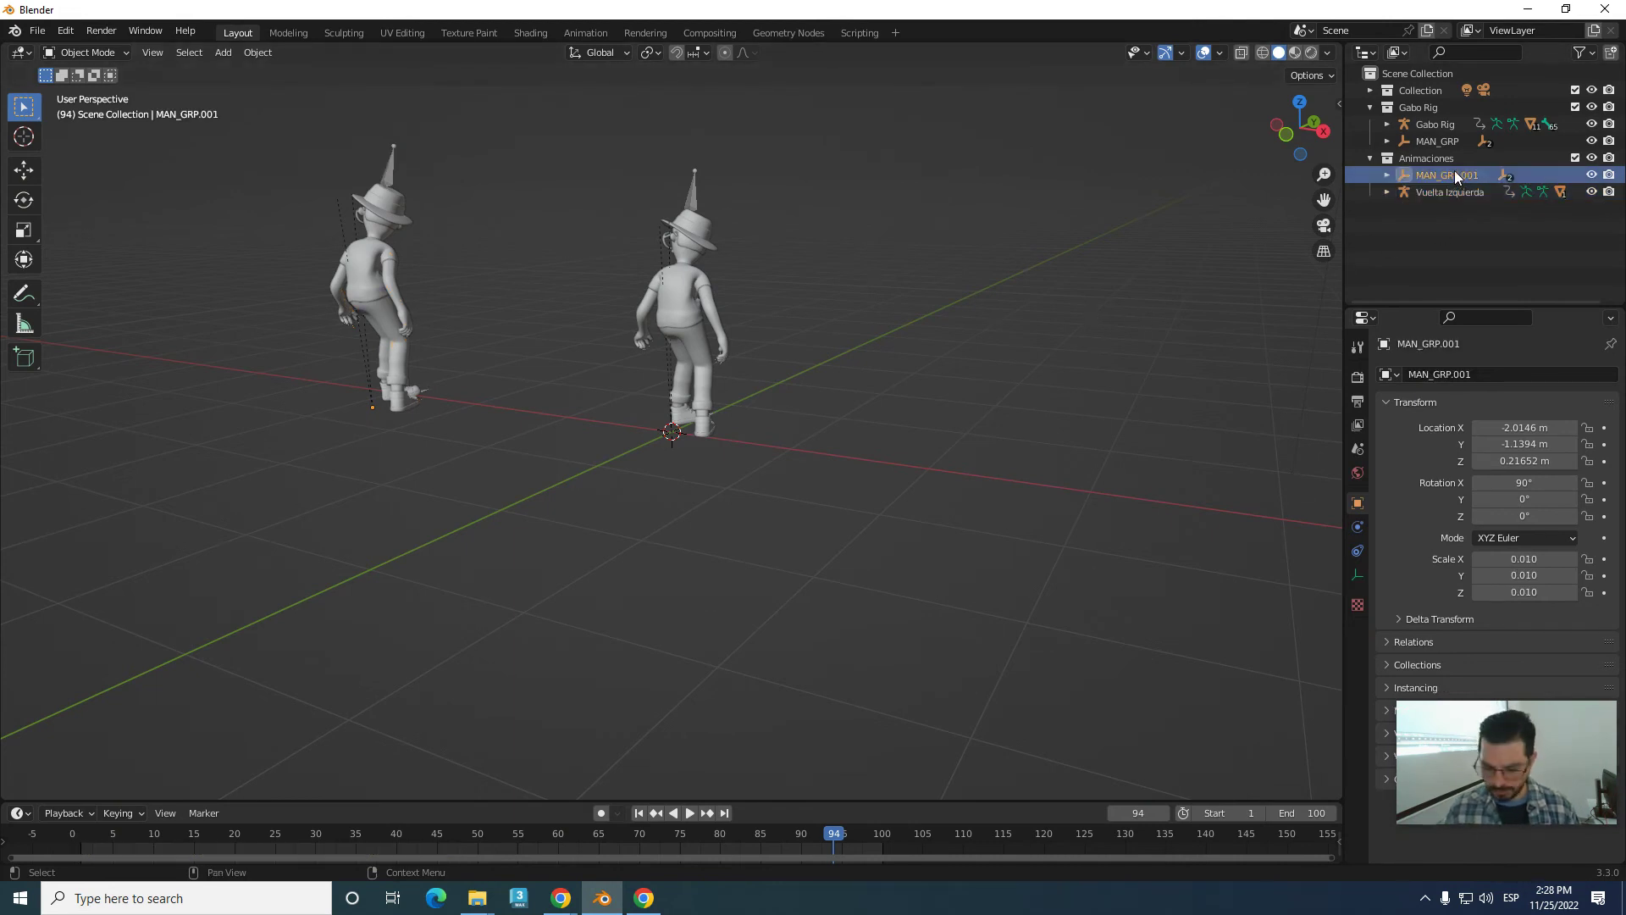
{"action": "key", "text": "Delete"}
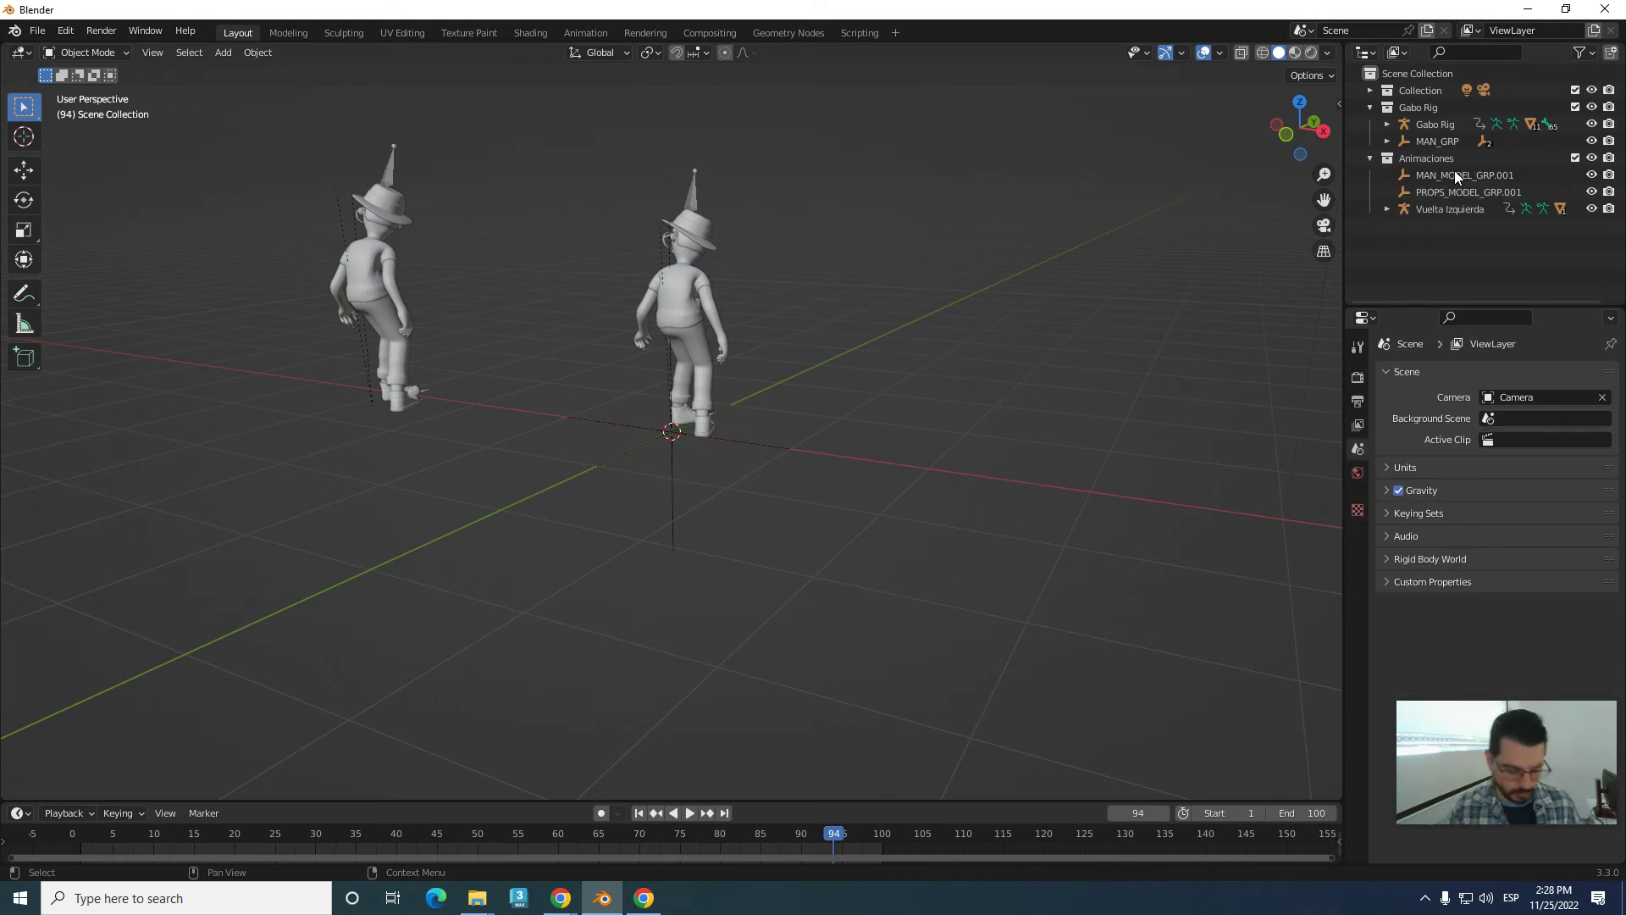
{"action": "key", "text": "ctrl+z"}
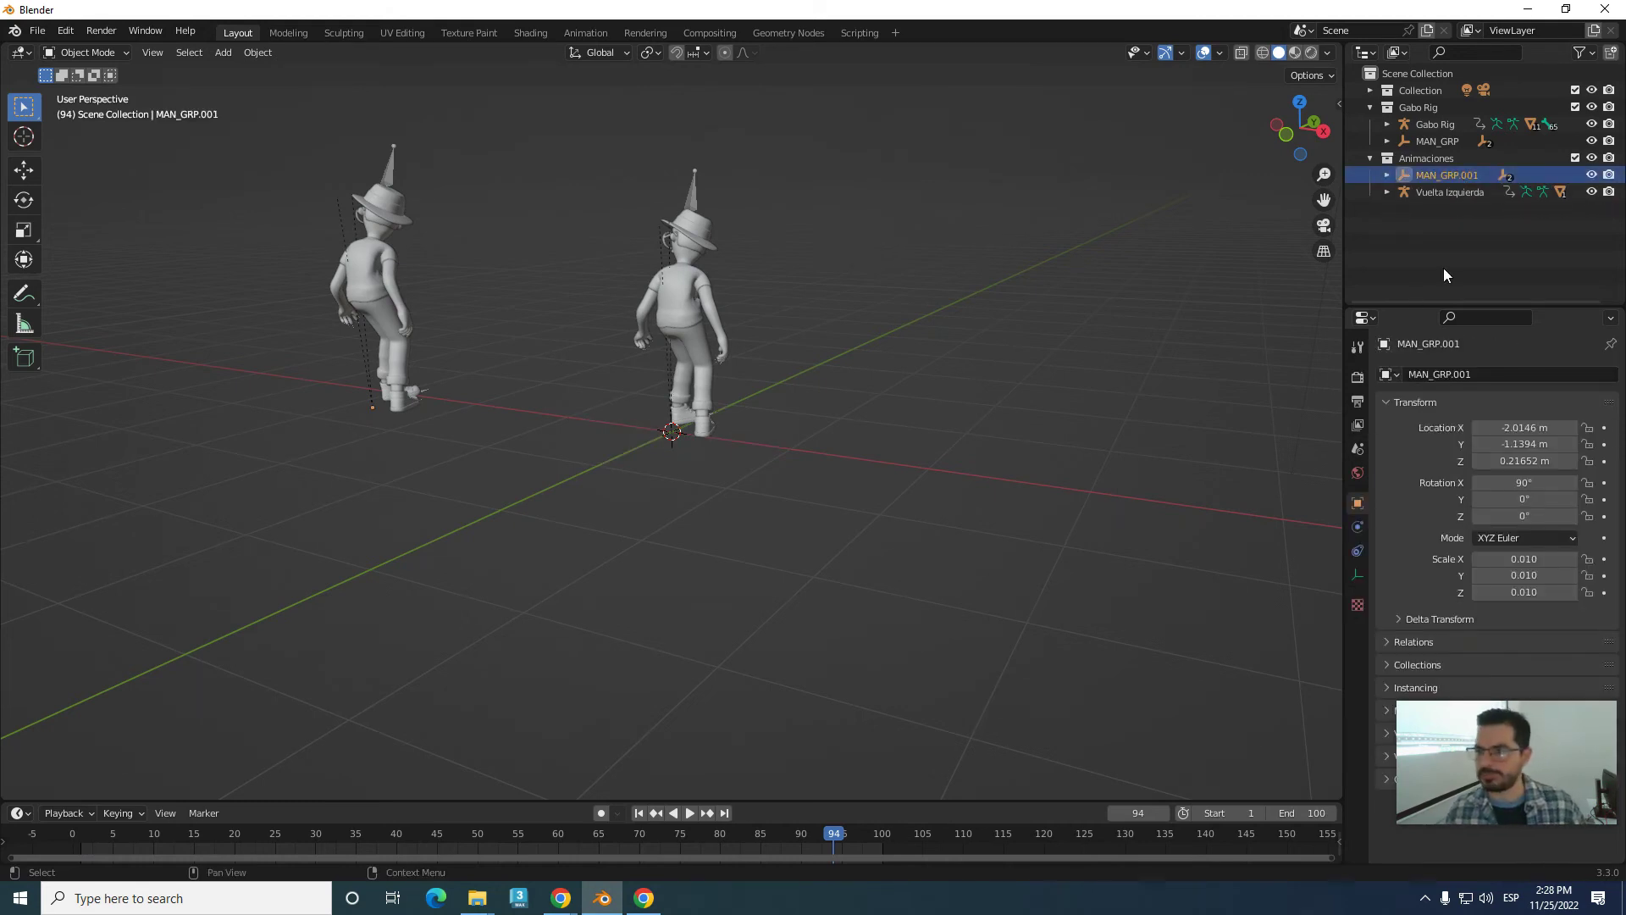
{"action": "left_click", "coordinate": [1113, 246]}
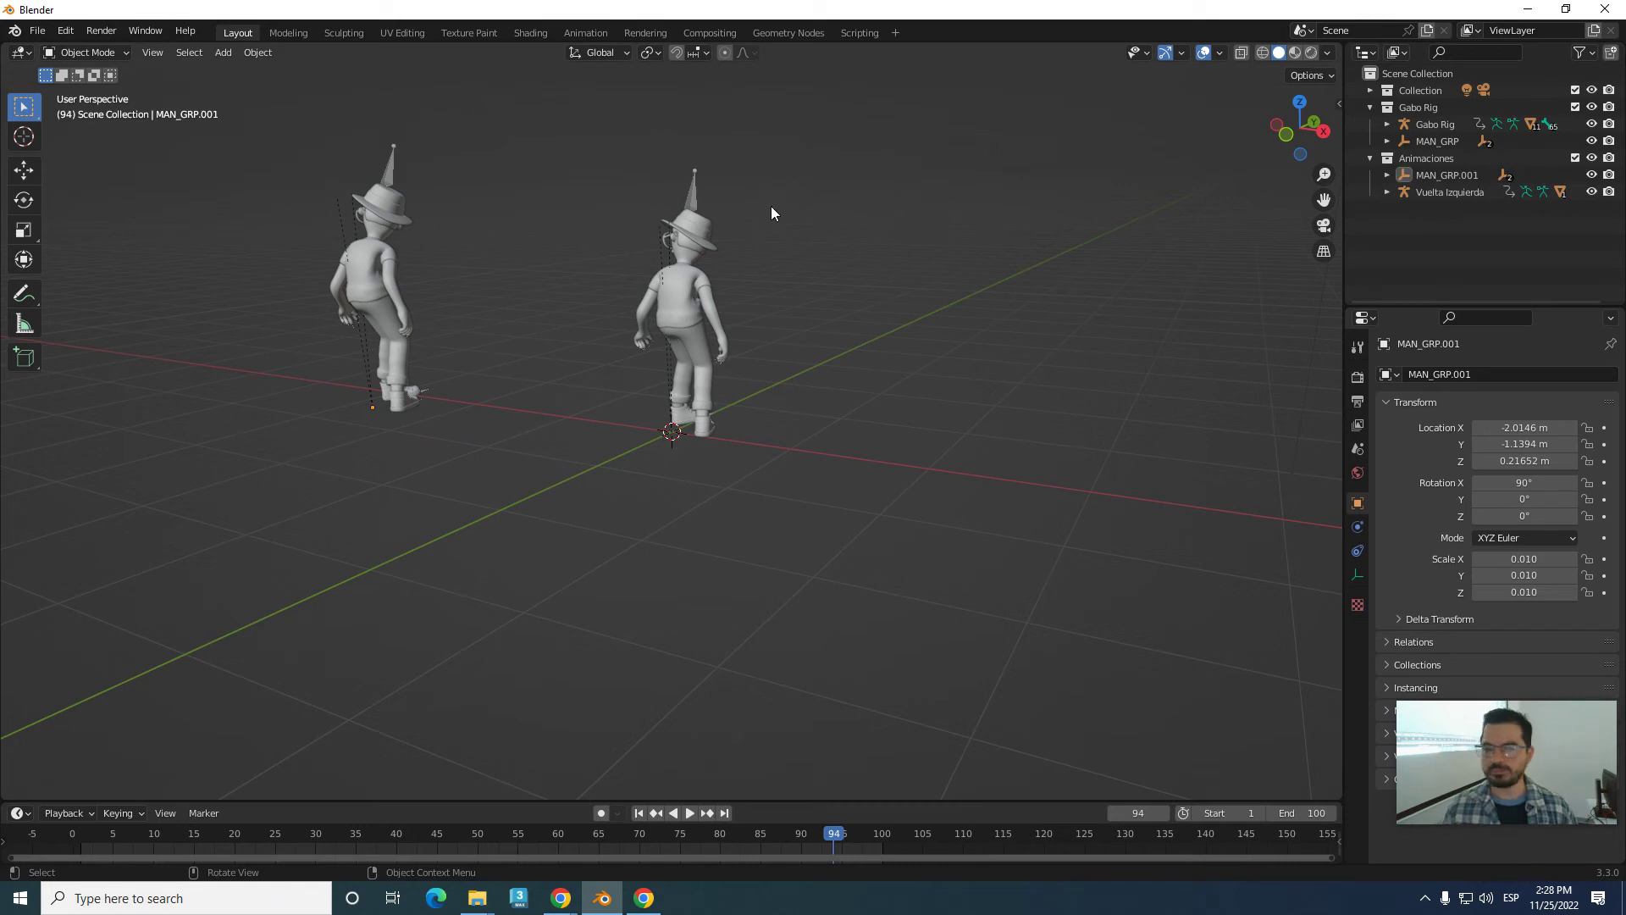
{"action": "middle_click_drag", "start_coordinate": [694, 439], "coordinate": [1141, 427]}
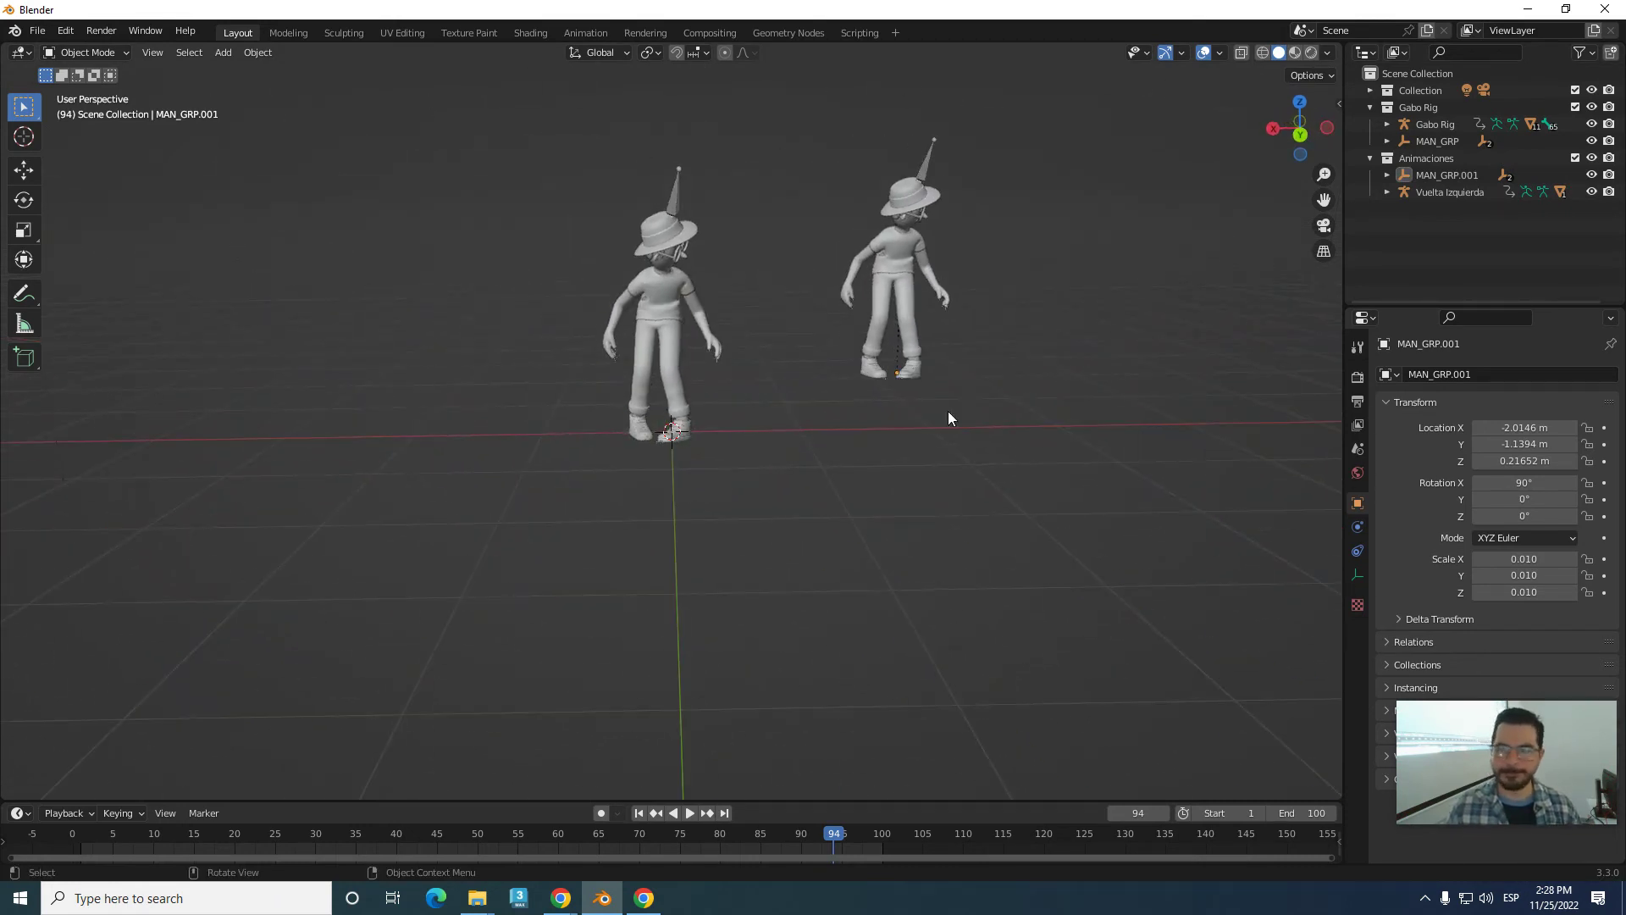
- Generate a Mixamo control rig with IK arms and legs on Gabo Rig and zero it into a T-pose
{"action": "left_click", "coordinate": [1429, 125]}
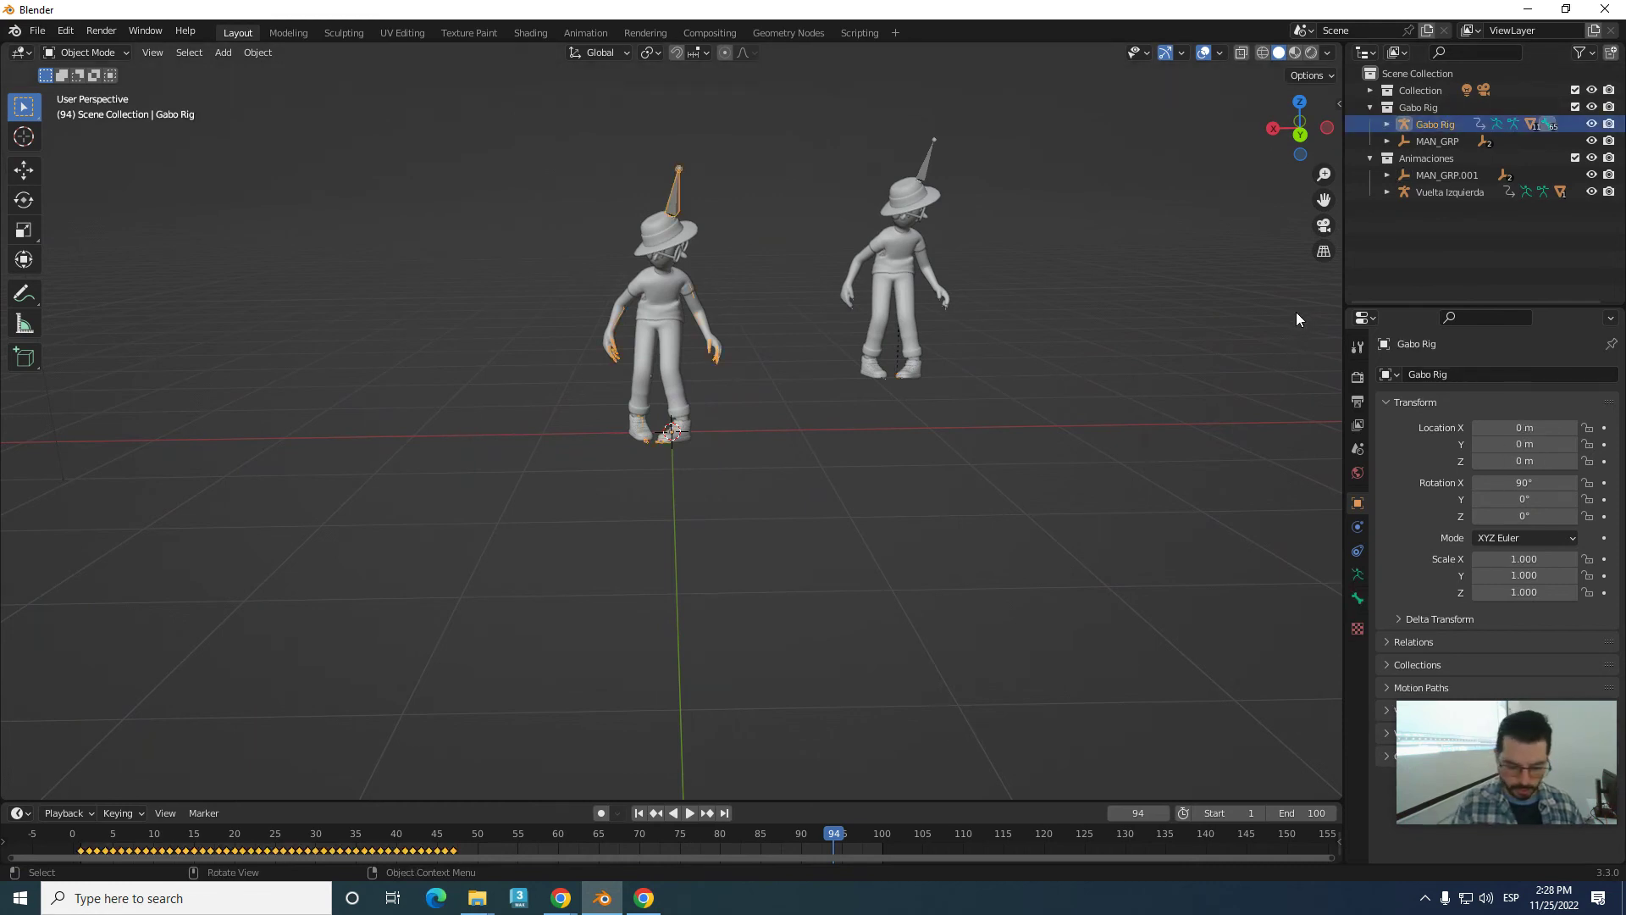
{"action": "key", "text": "n"}
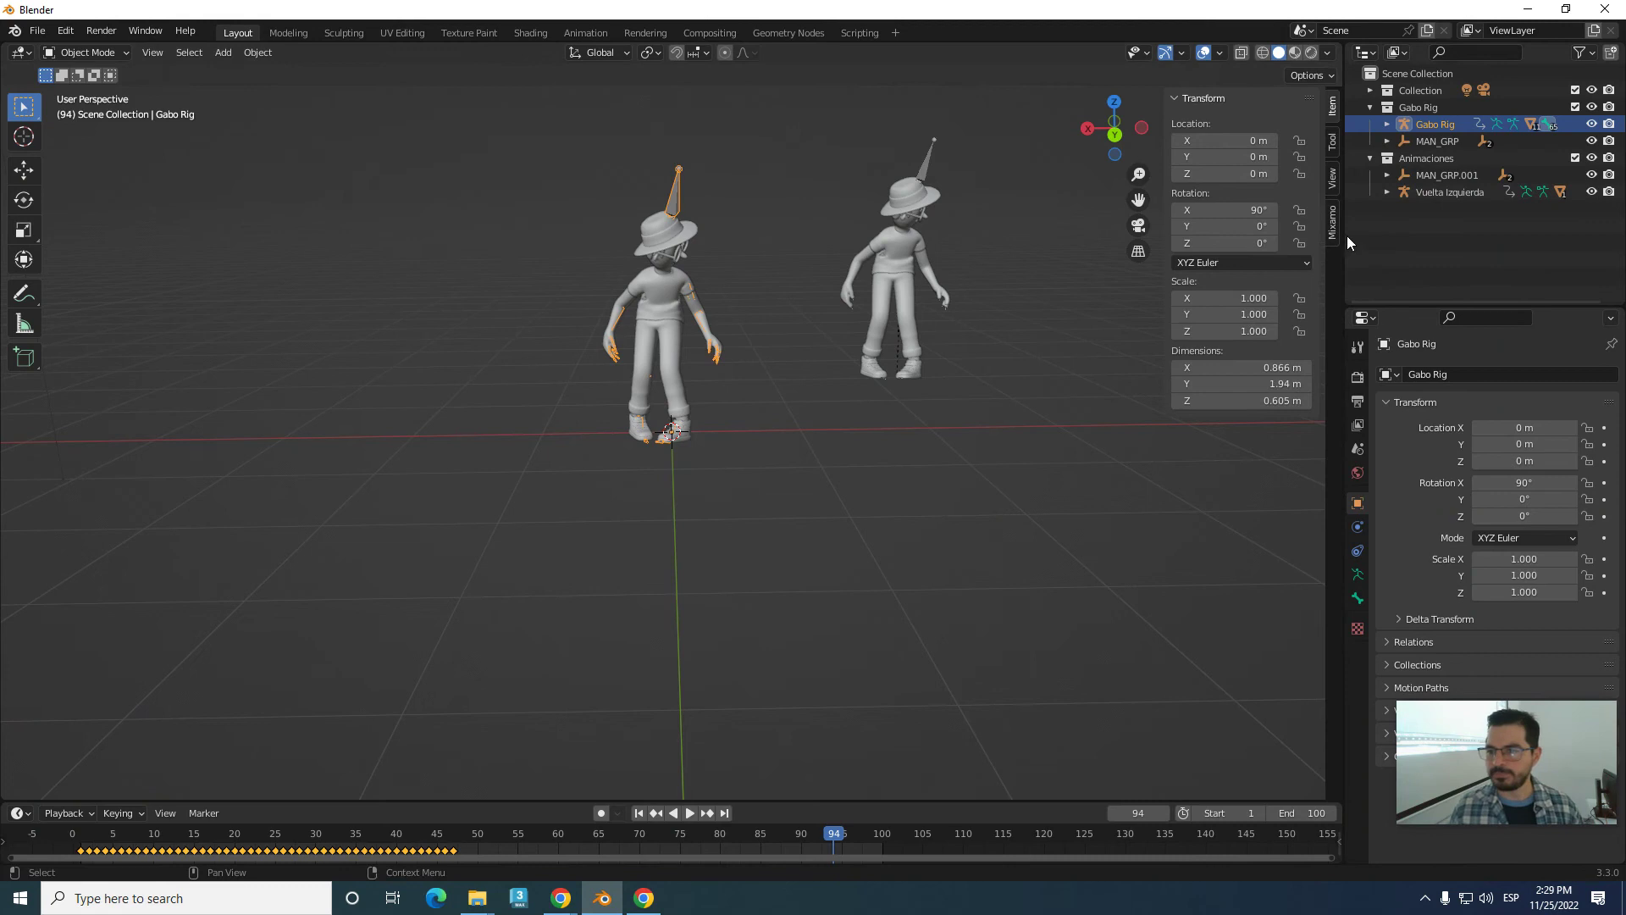
{"action": "left_click", "coordinate": [1333, 234]}
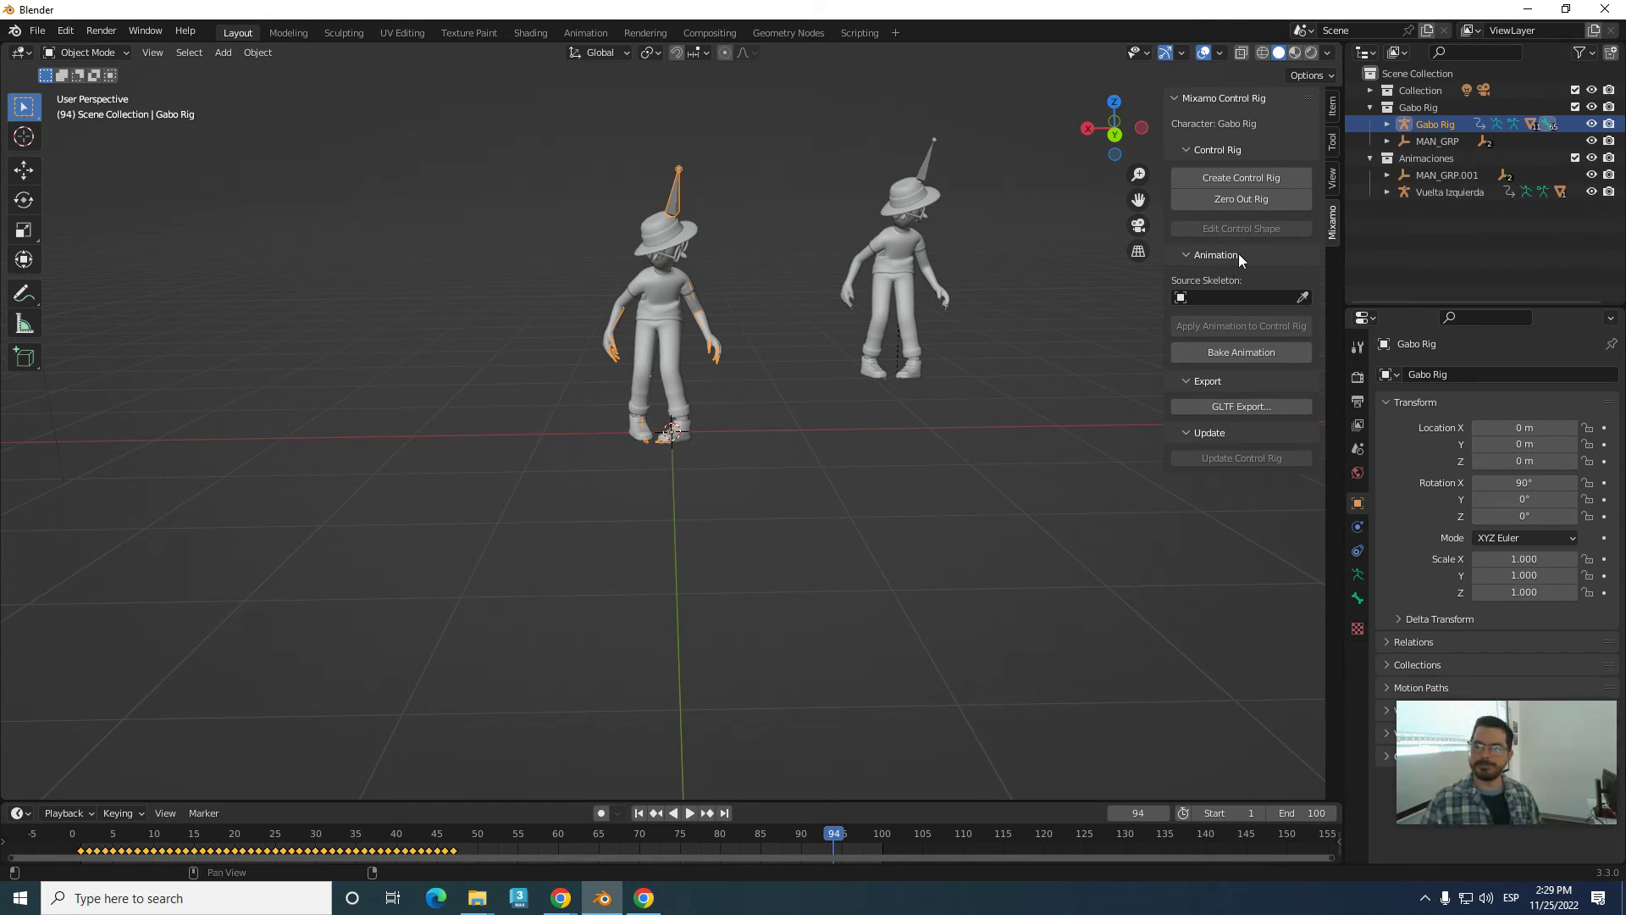
{"action": "left_click", "coordinate": [1257, 179]}
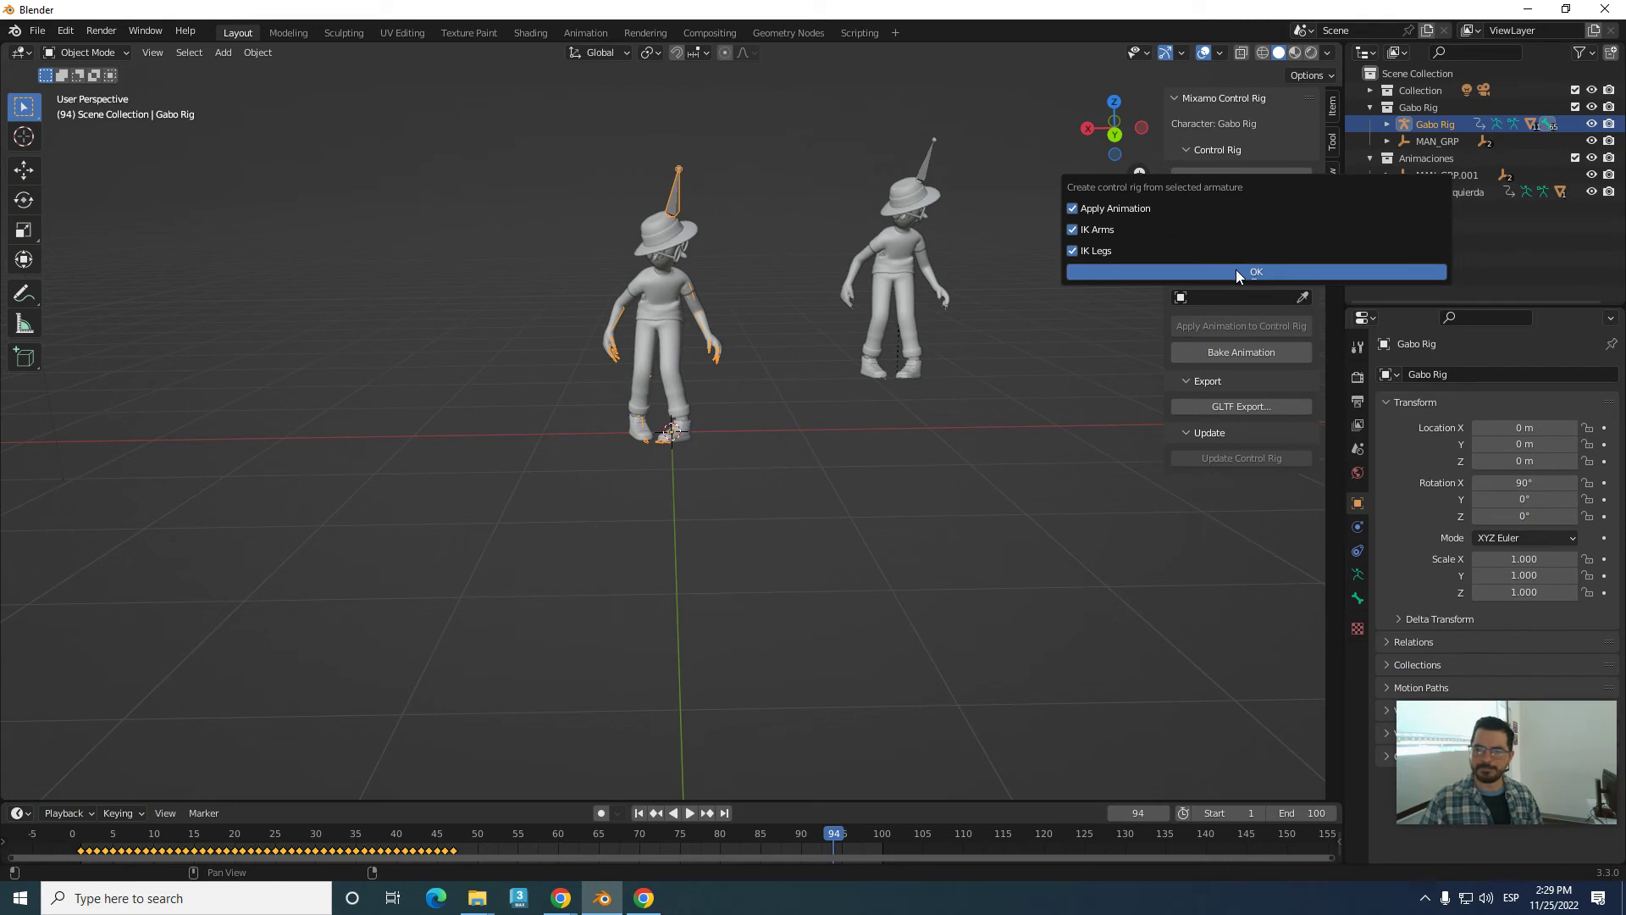
{"action": "left_click", "coordinate": [1236, 271]}
{"action": "middle_click_drag", "start_coordinate": [977, 357], "coordinate": [892, 347]}
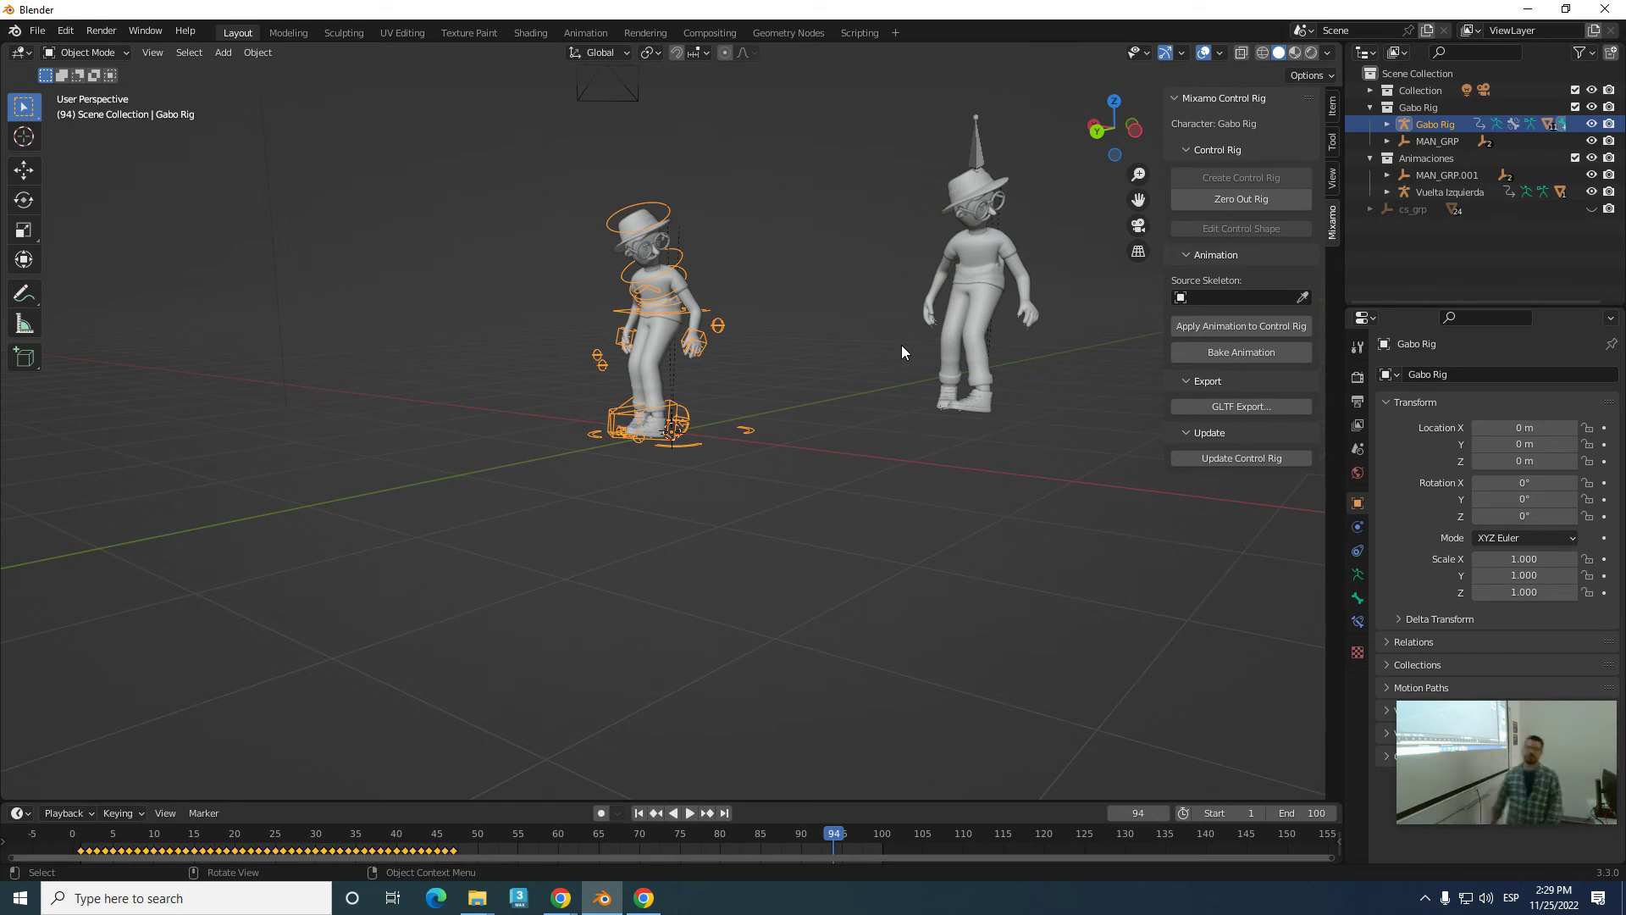
{"action": "left_click", "coordinate": [1225, 198]}
{"action": "mouse_move", "coordinate": [792, 458]}
{"action": "middle_mouse_down"}
{"action": "mouse_move", "coordinate": [608, 436]}
{"action": "mouse_move", "coordinate": [581, 449]}
{"action": "middle_mouse_up"}
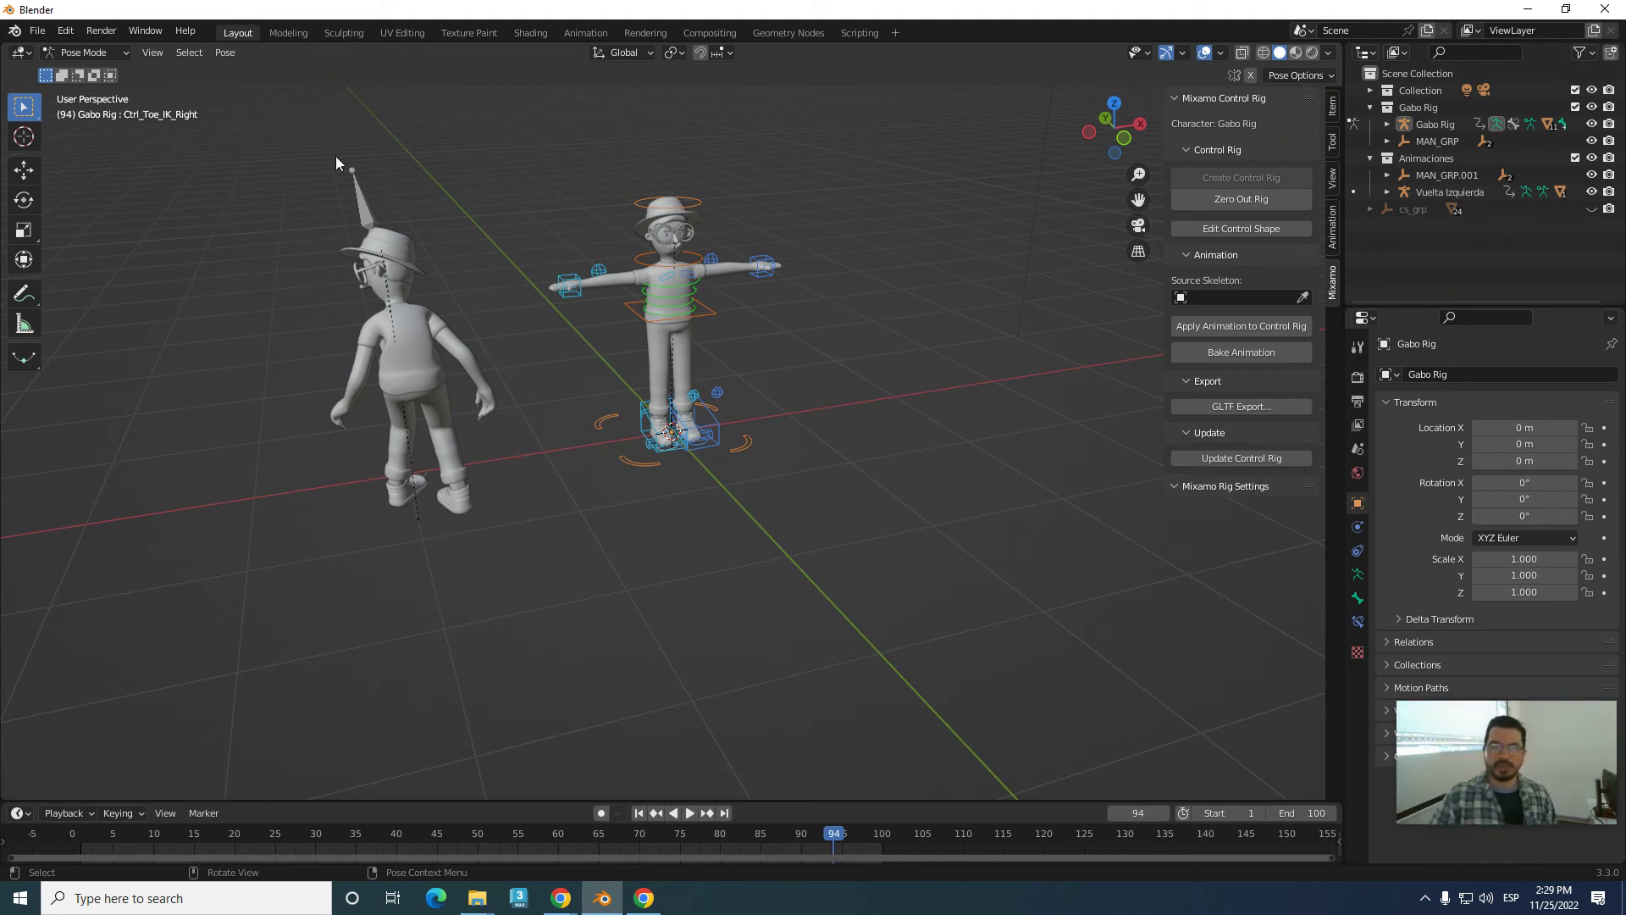
- Save the scene as 'Gabo Animado.blend' in the Gabo folder
{"action": "left_click", "coordinate": [37, 30]}
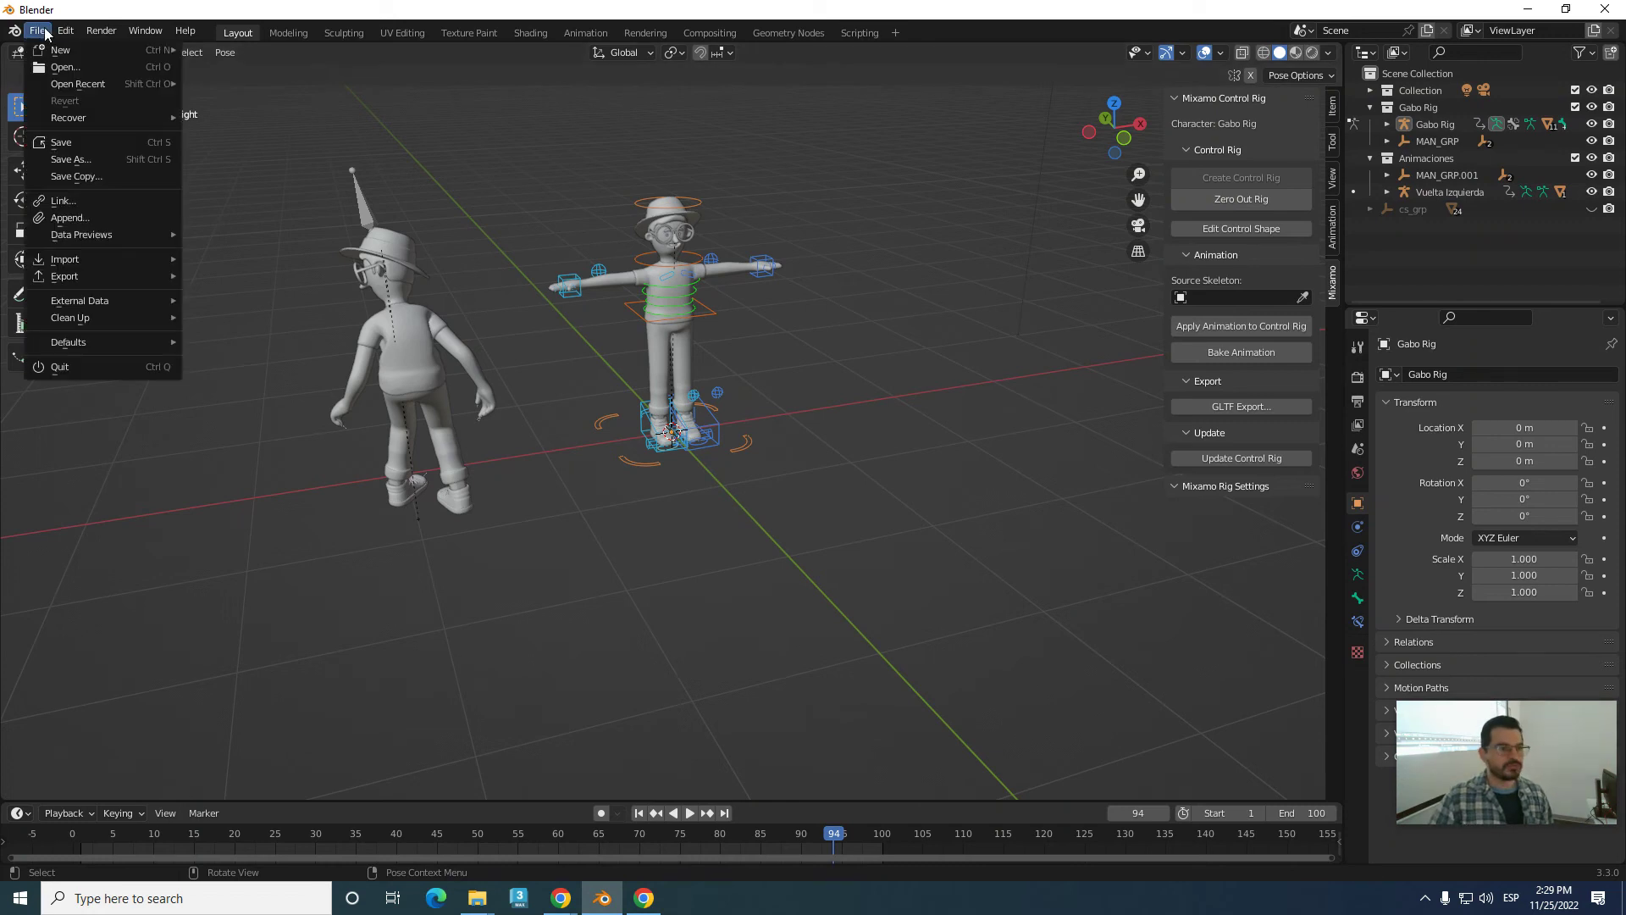
{"action": "left_click", "coordinate": [73, 160]}
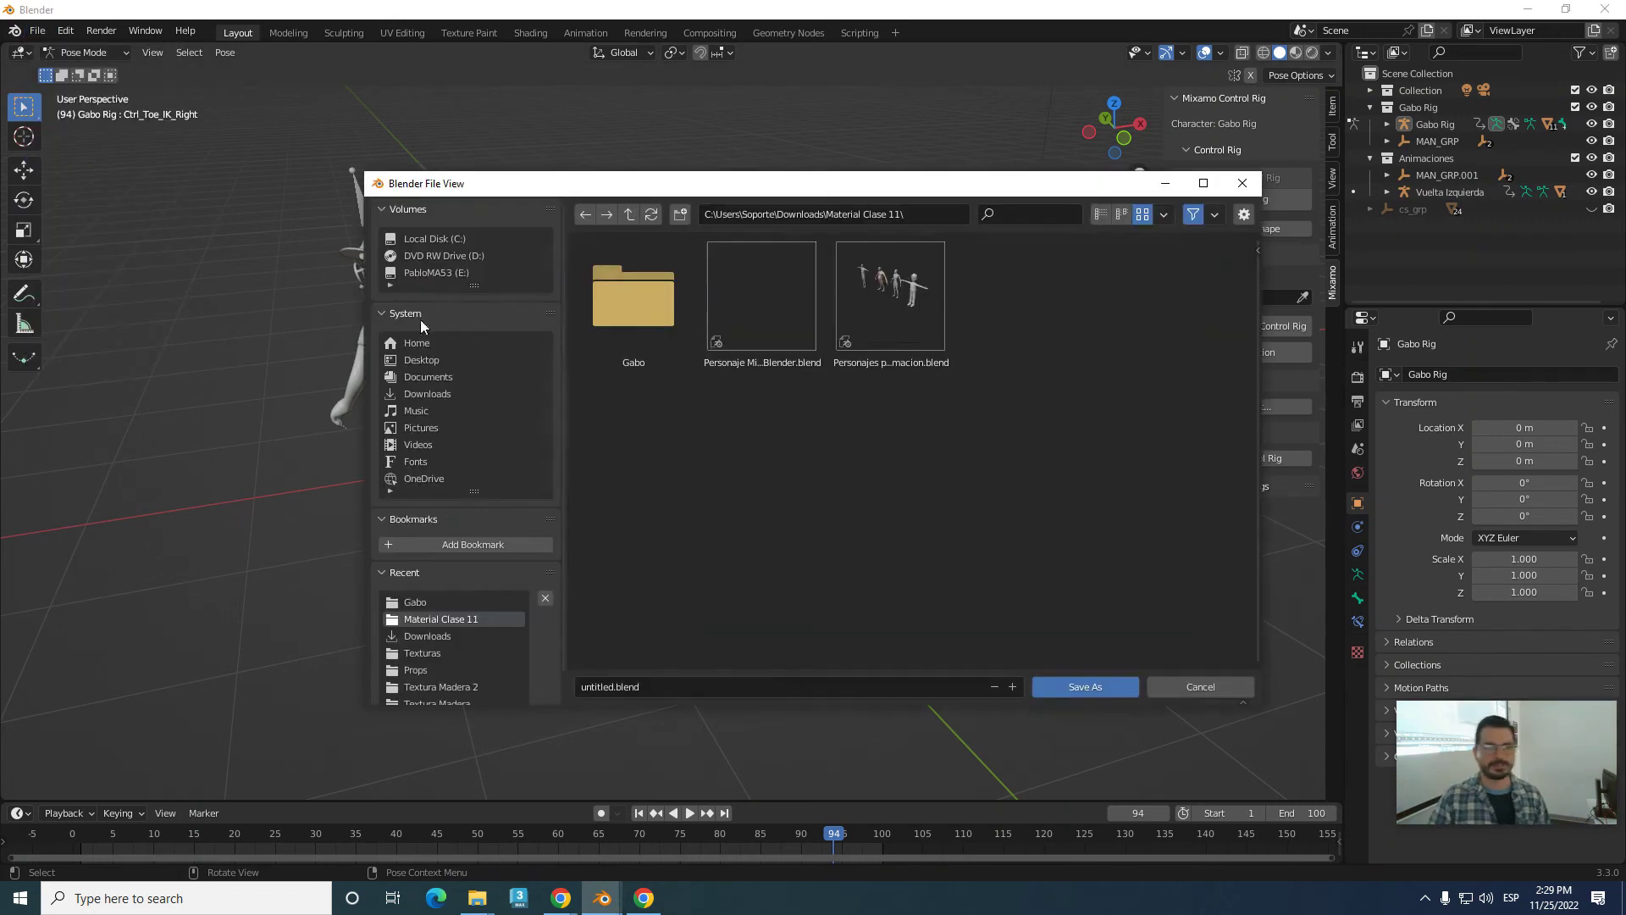
{"action": "left_click", "coordinate": [650, 304]}
{"action": "left_click", "coordinate": [692, 678]}
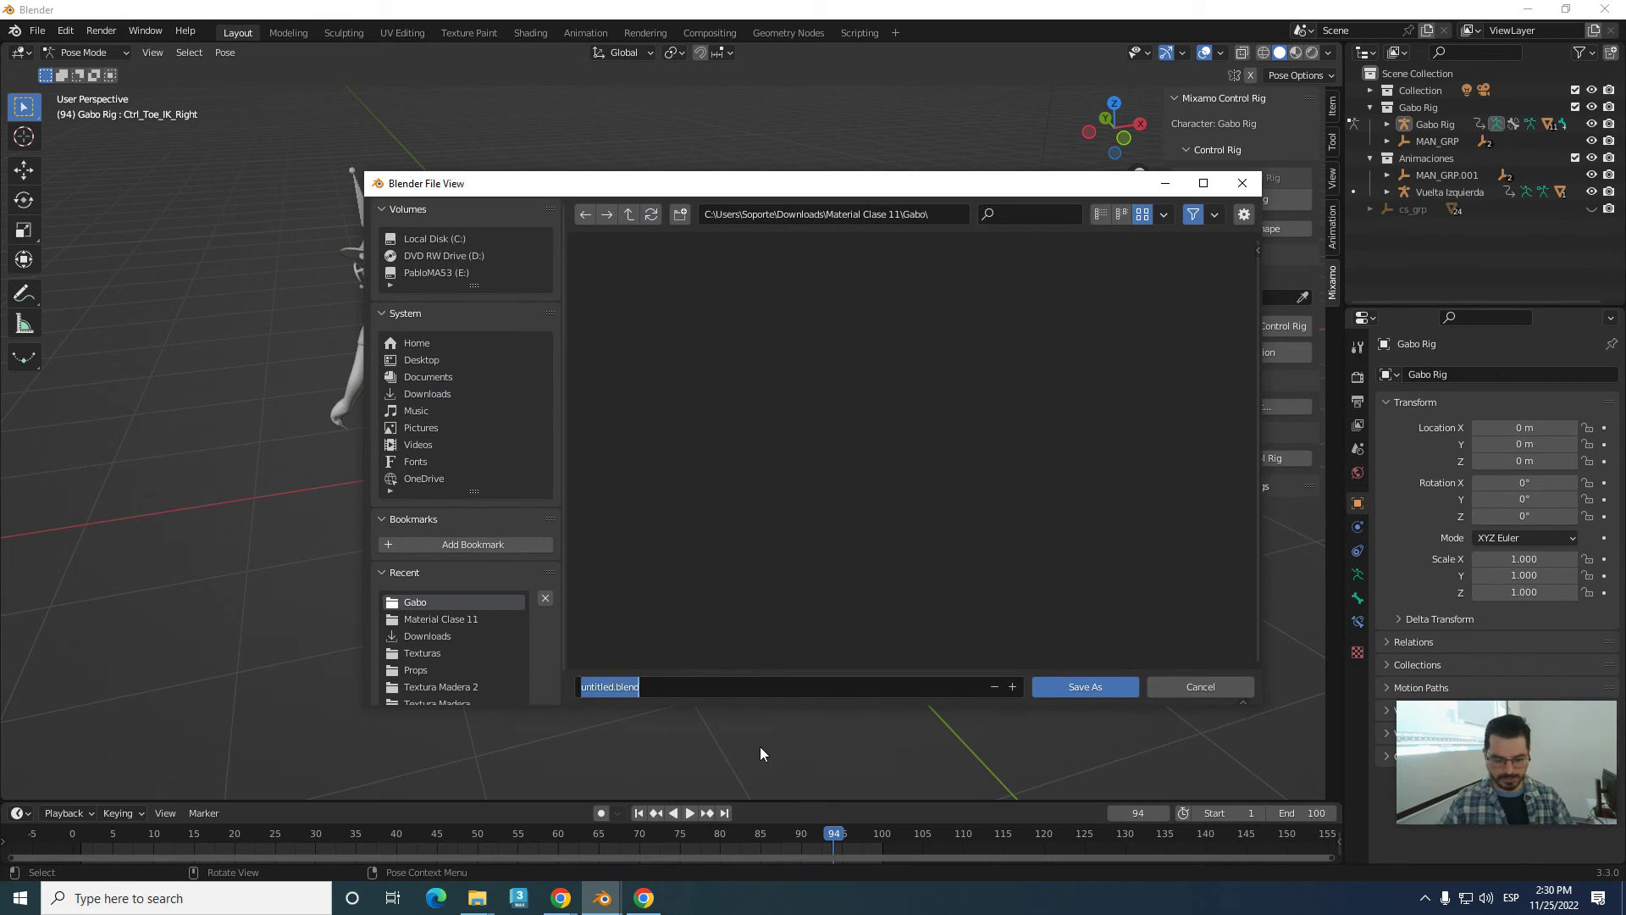
{"action": "type", "text": "GA"}
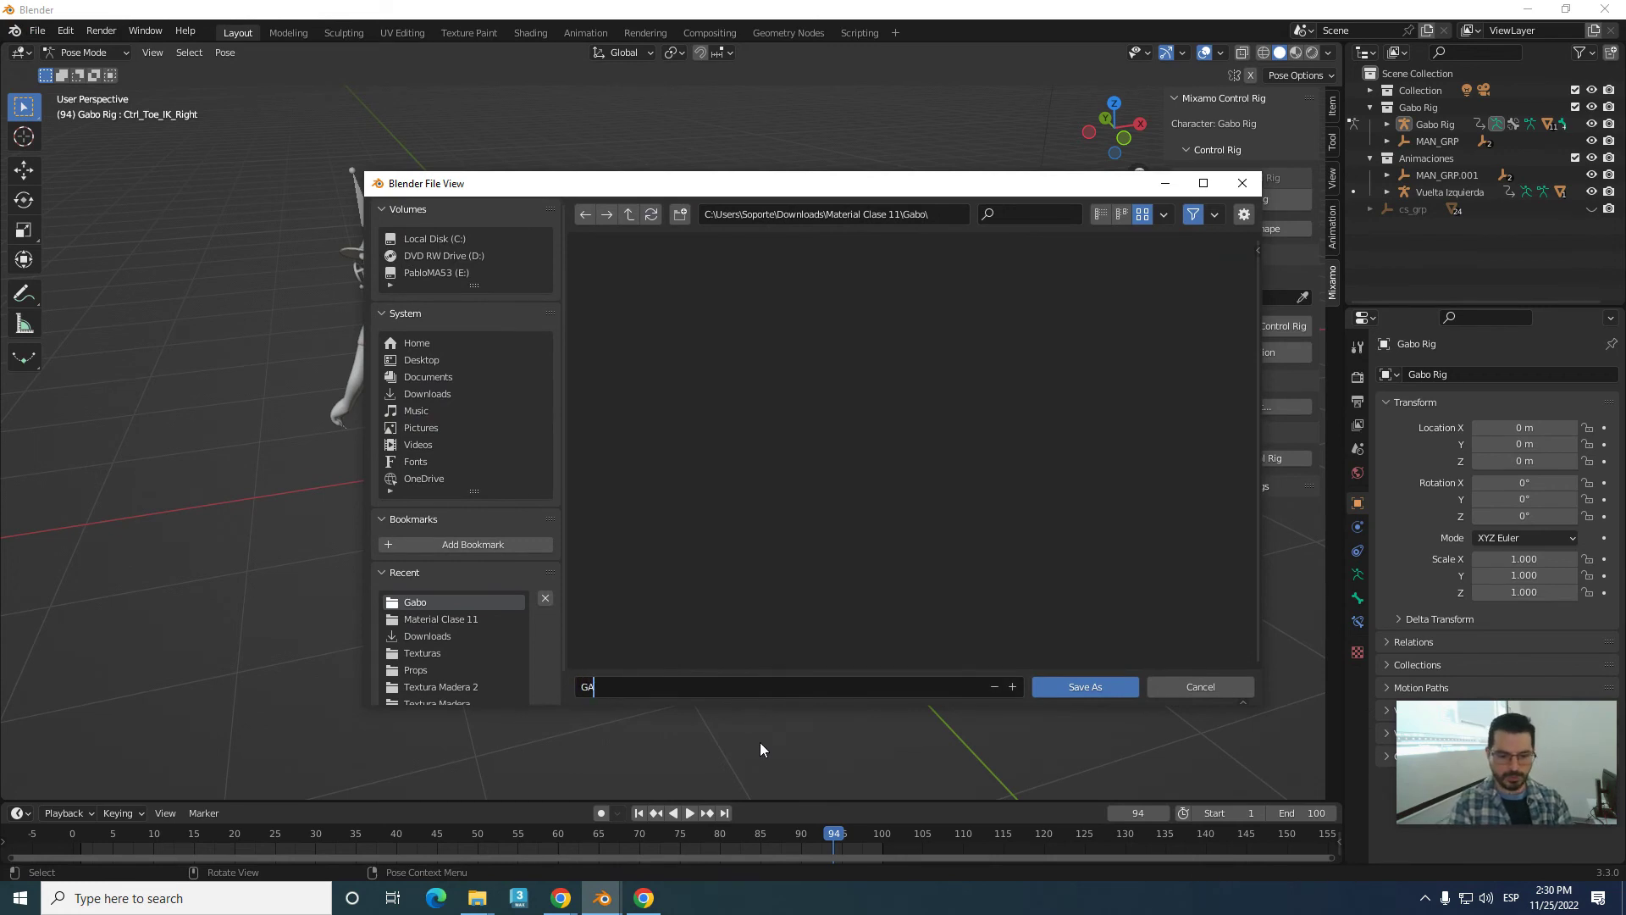
{"action": "key", "text": "BackSpace"}
{"action": "type", "text": "abo Animado.blend"}
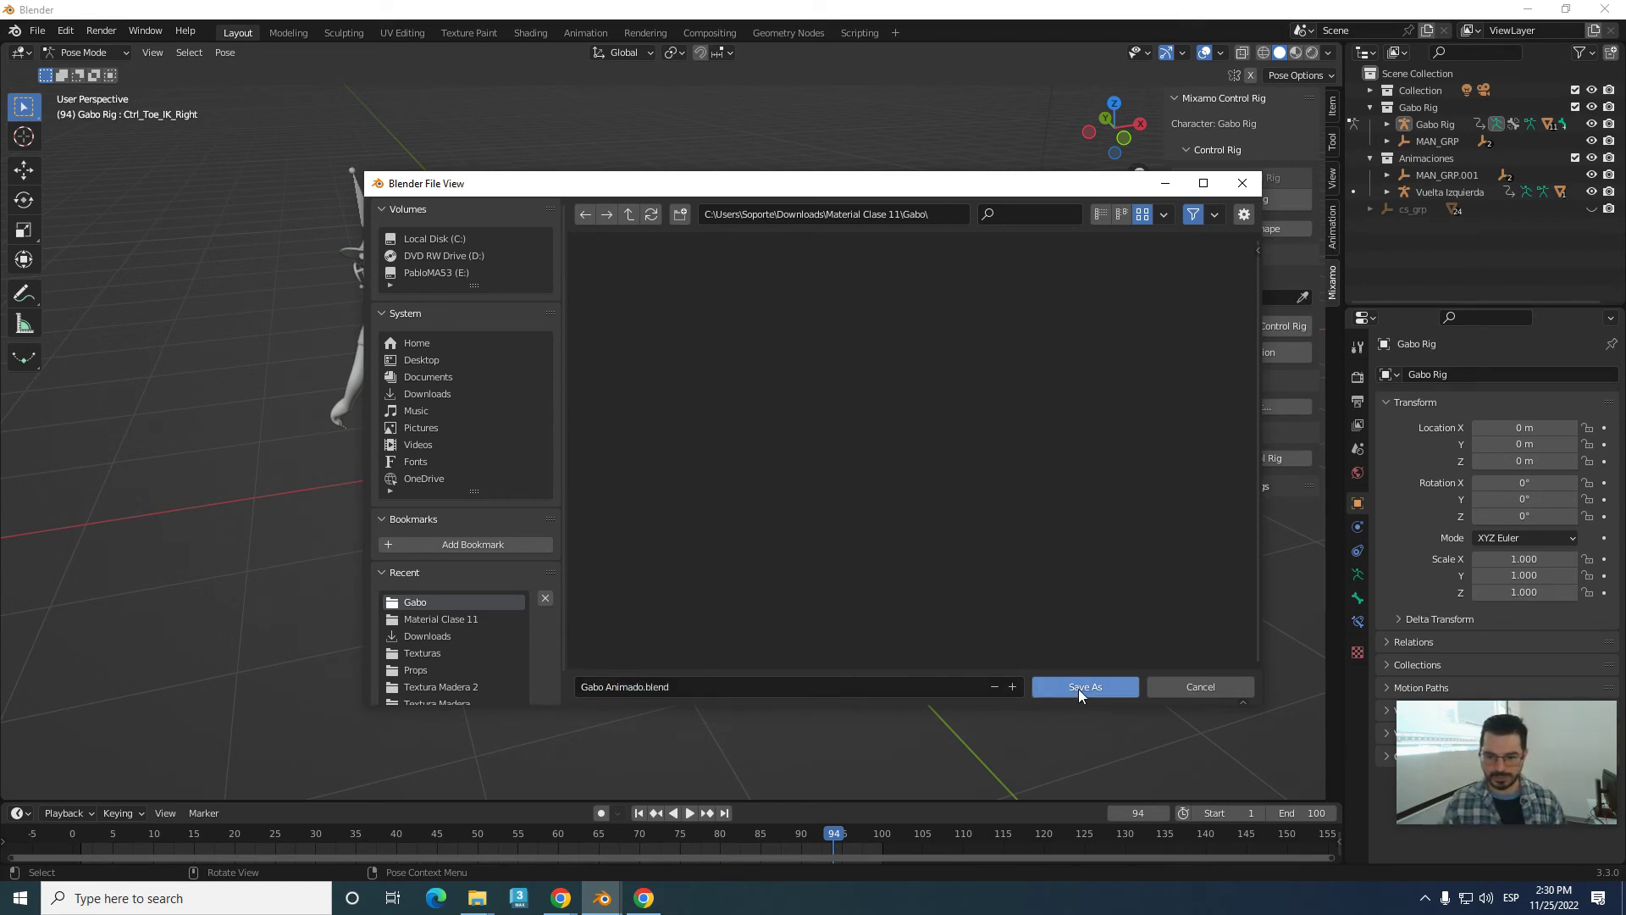
{"action": "left_click", "coordinate": [1079, 688]}
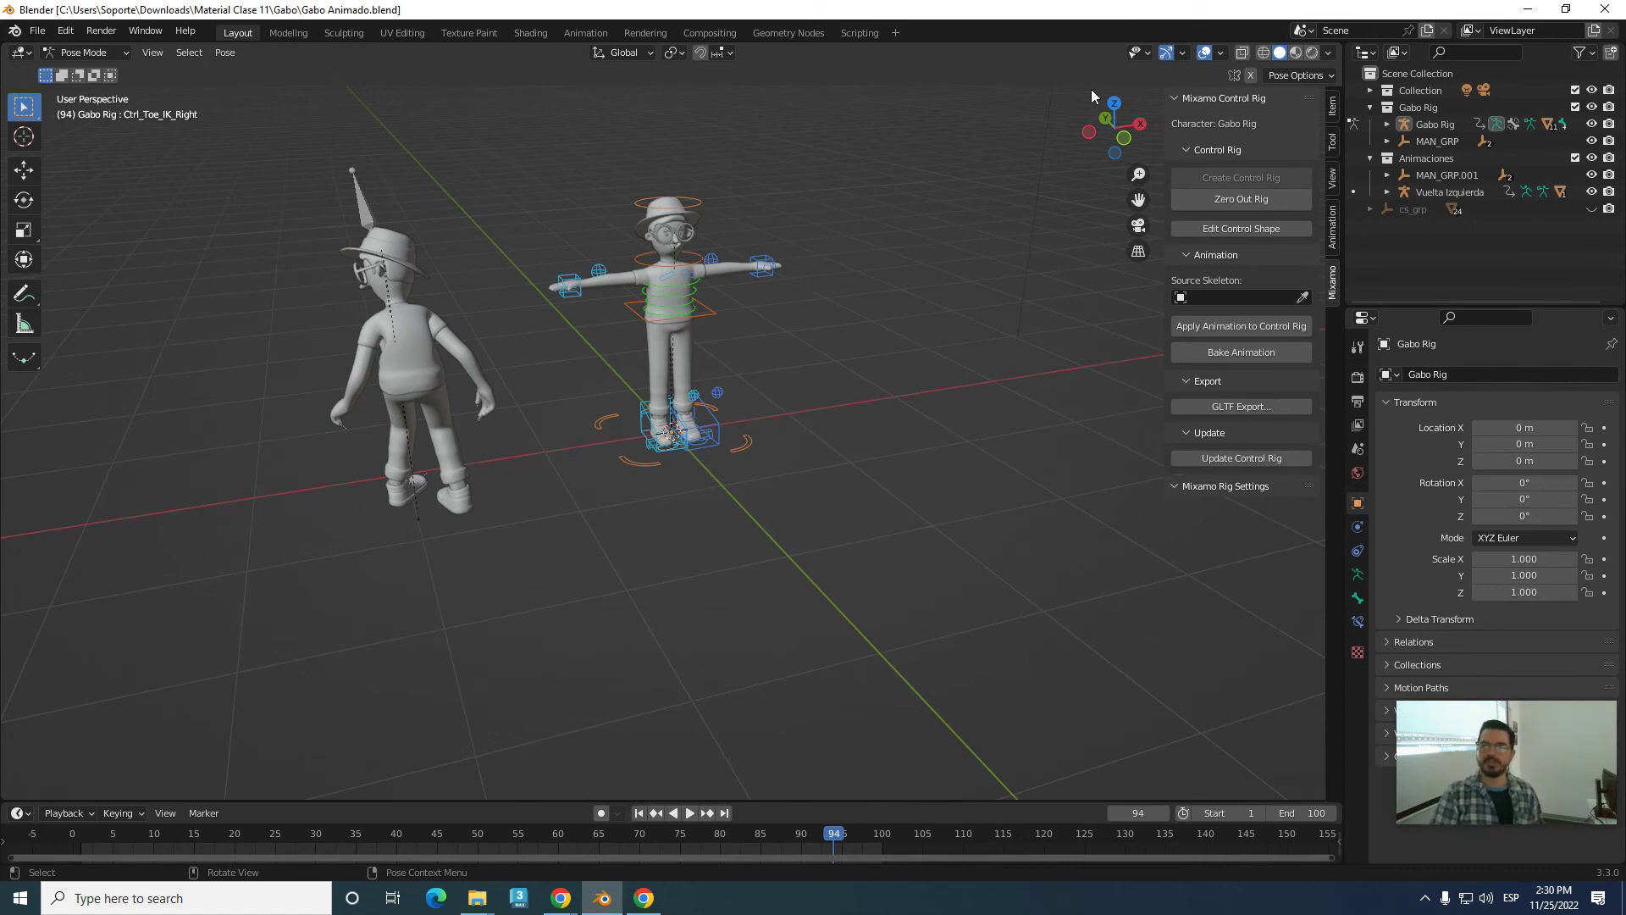
- Check the viewport's visible object types, then switch from Blender toward the Chrome windows
{"action": "left_click", "coordinate": [1140, 53]}
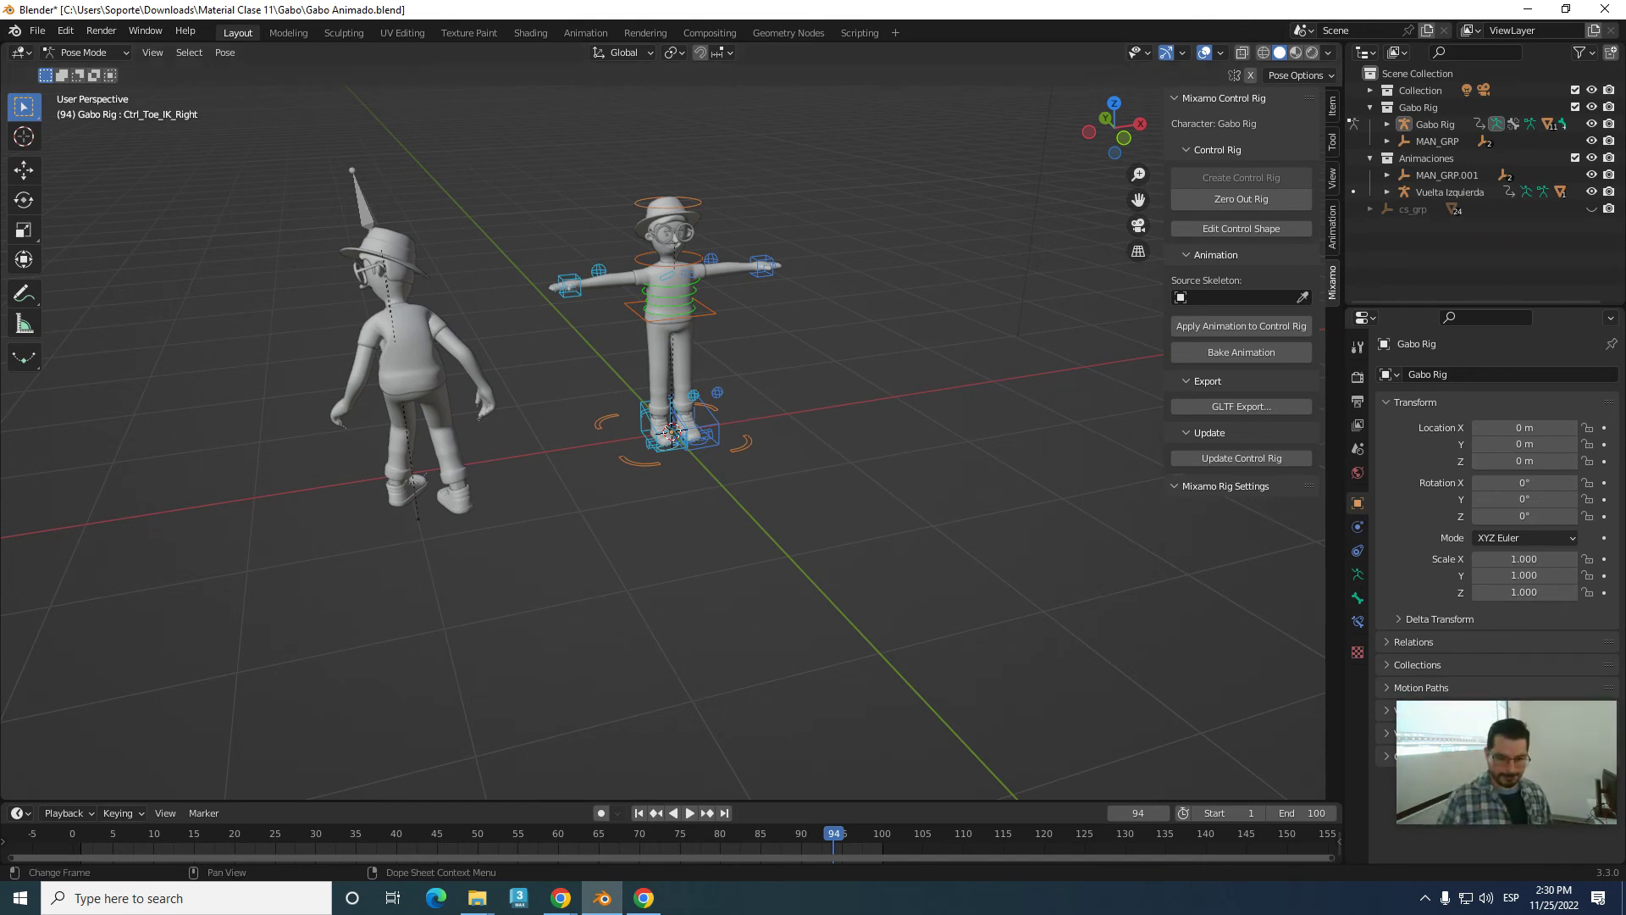
{"action": "left_click", "coordinate": [612, 899]}
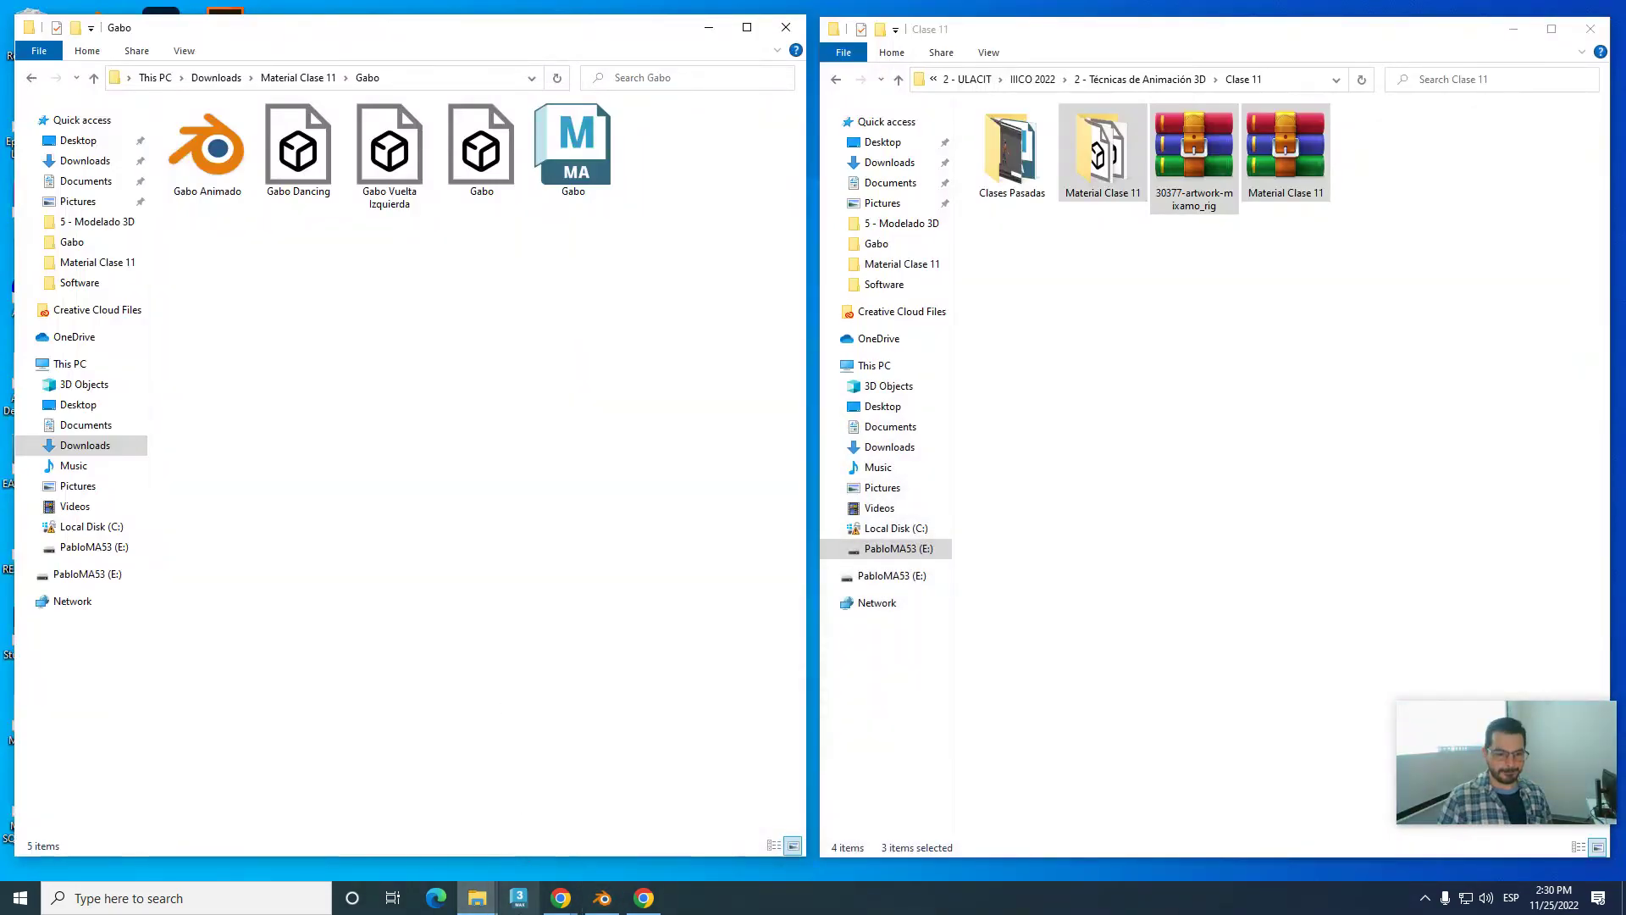
{"action": "left_click", "coordinate": [603, 898]}
{"action": "left_click", "coordinate": [561, 898]}
- In the Mixamo browser window, apply the Sad Walk animation to Gabo
{"action": "left_click", "coordinate": [516, 819]}
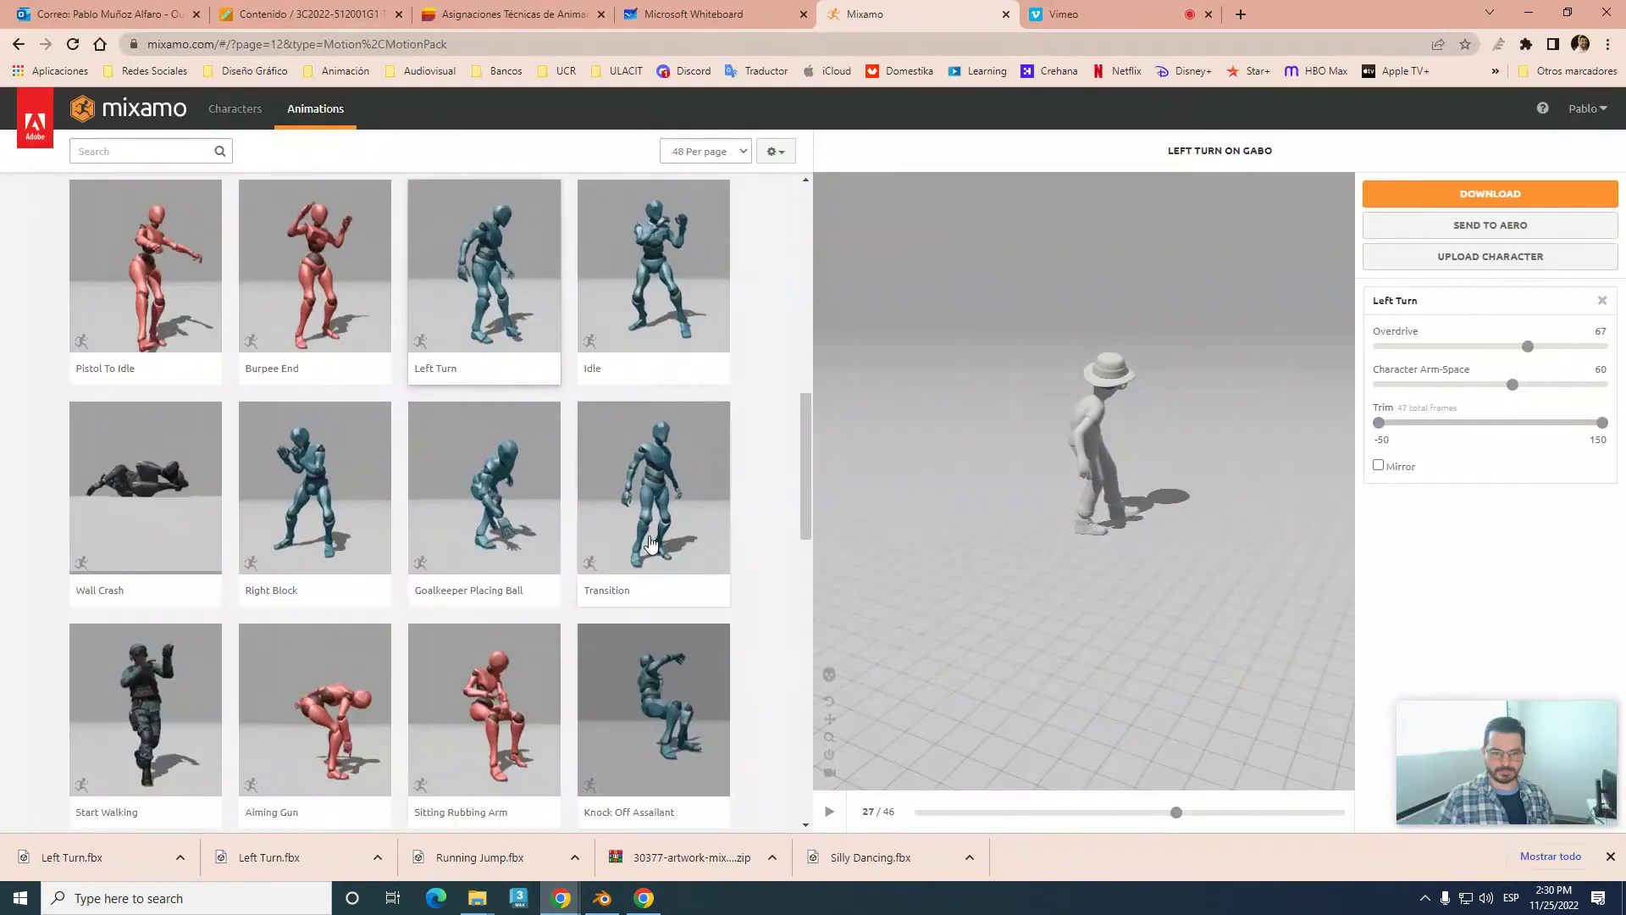
{"action": "scroll", "coordinate": [585, 491], "scroll_direction": "down", "scroll_amount": 4}
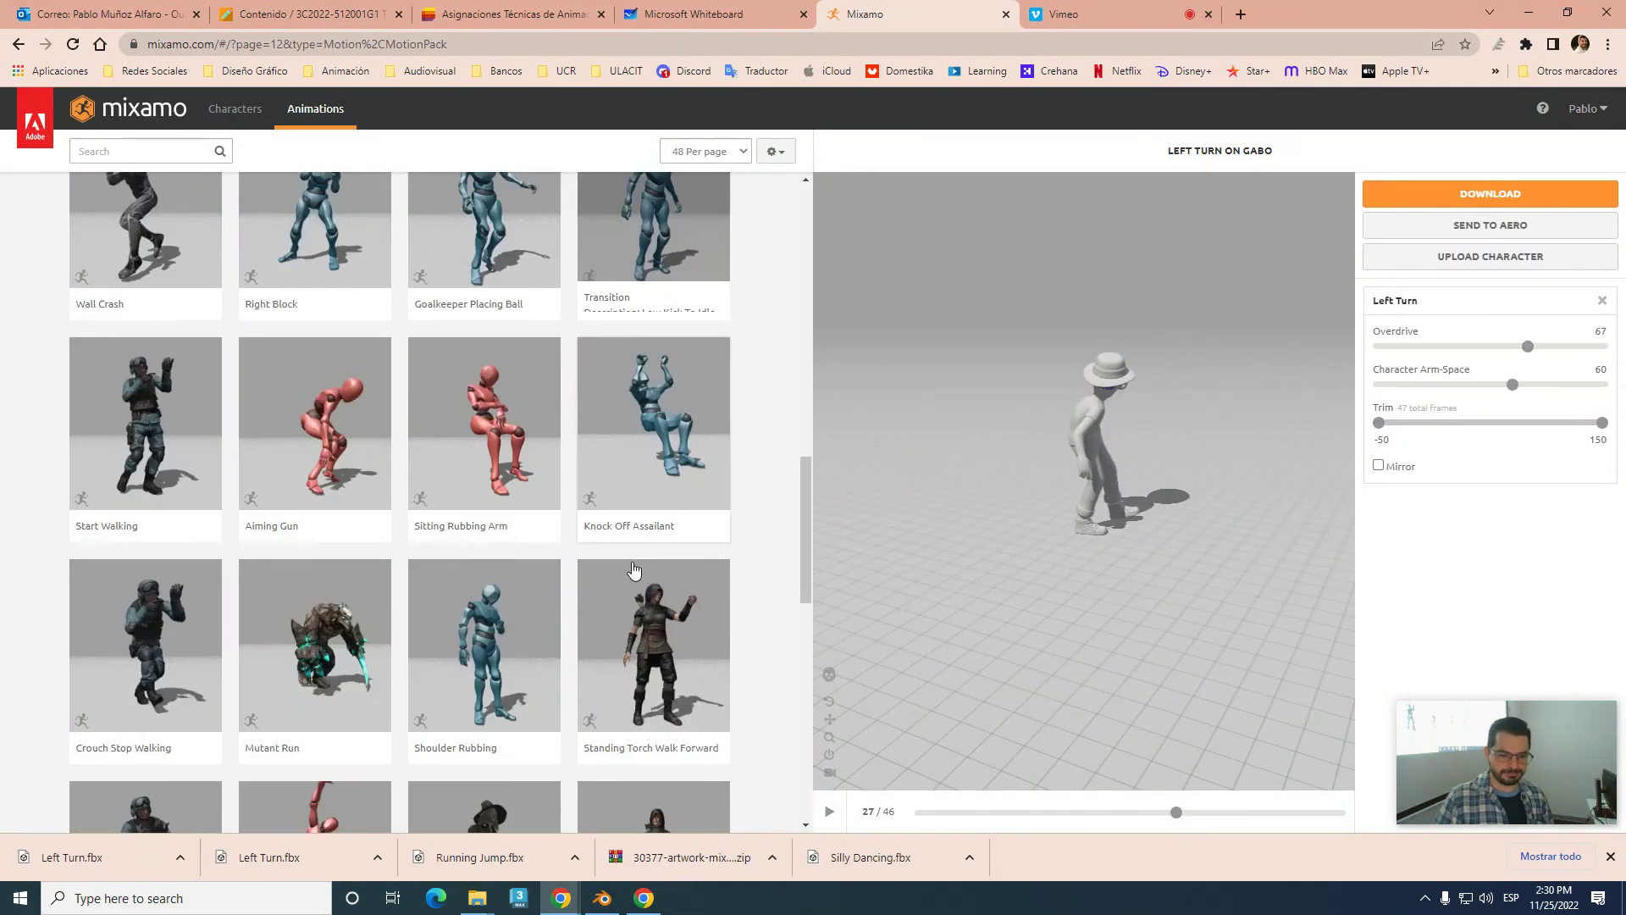
{"action": "scroll", "coordinate": [632, 562], "scroll_direction": "down", "scroll_amount": 4}
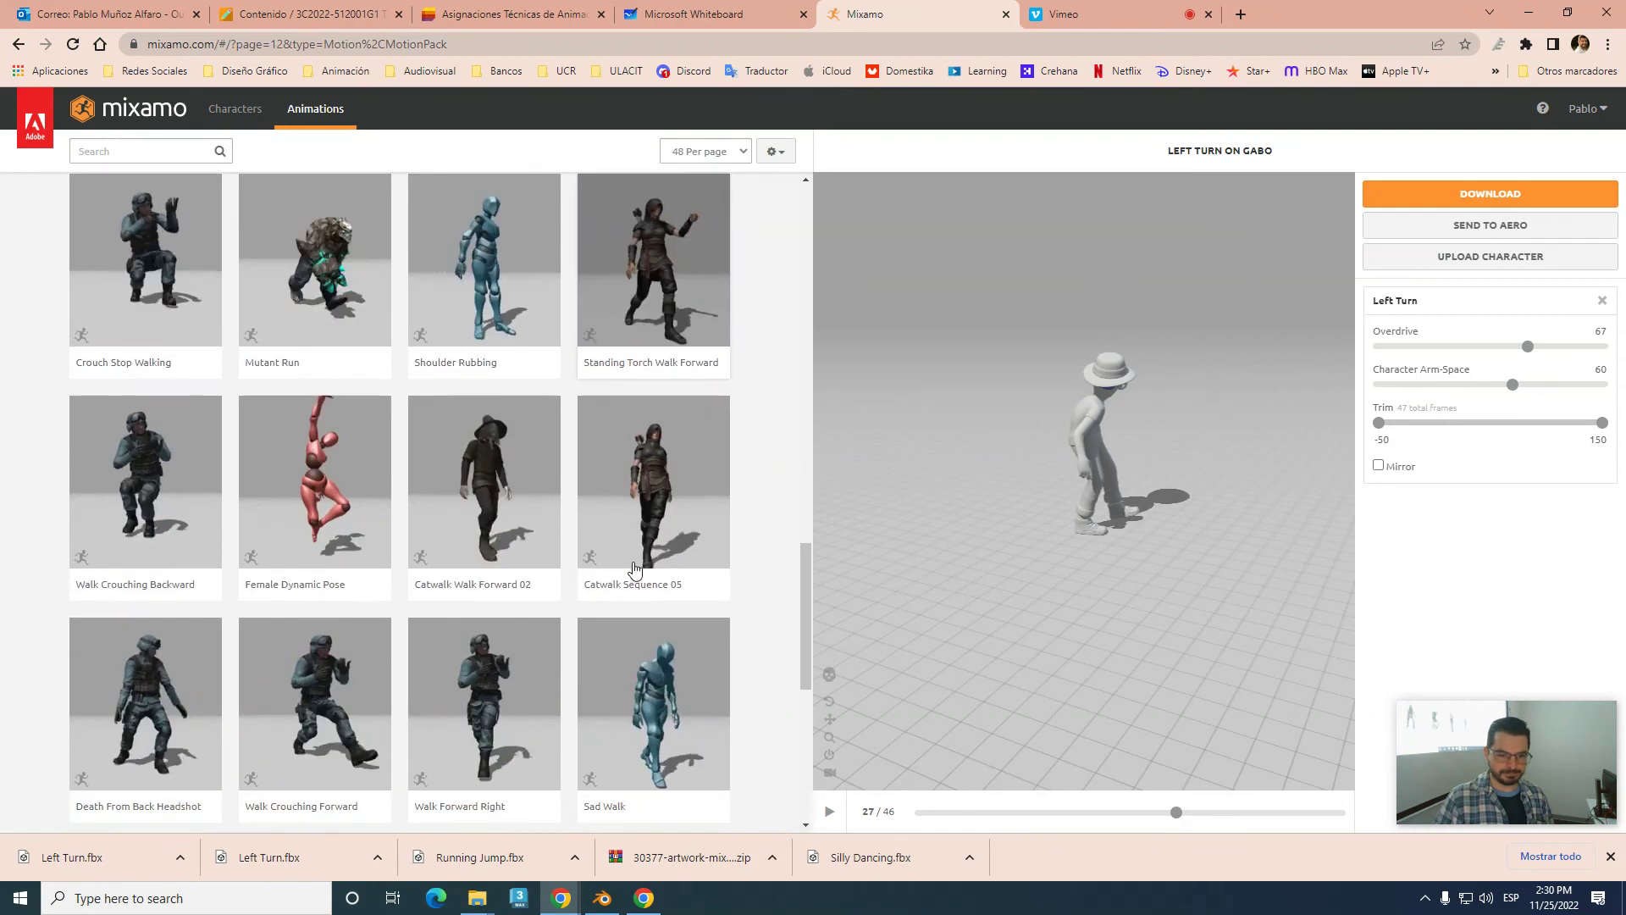
{"action": "left_click", "coordinate": [672, 693]}
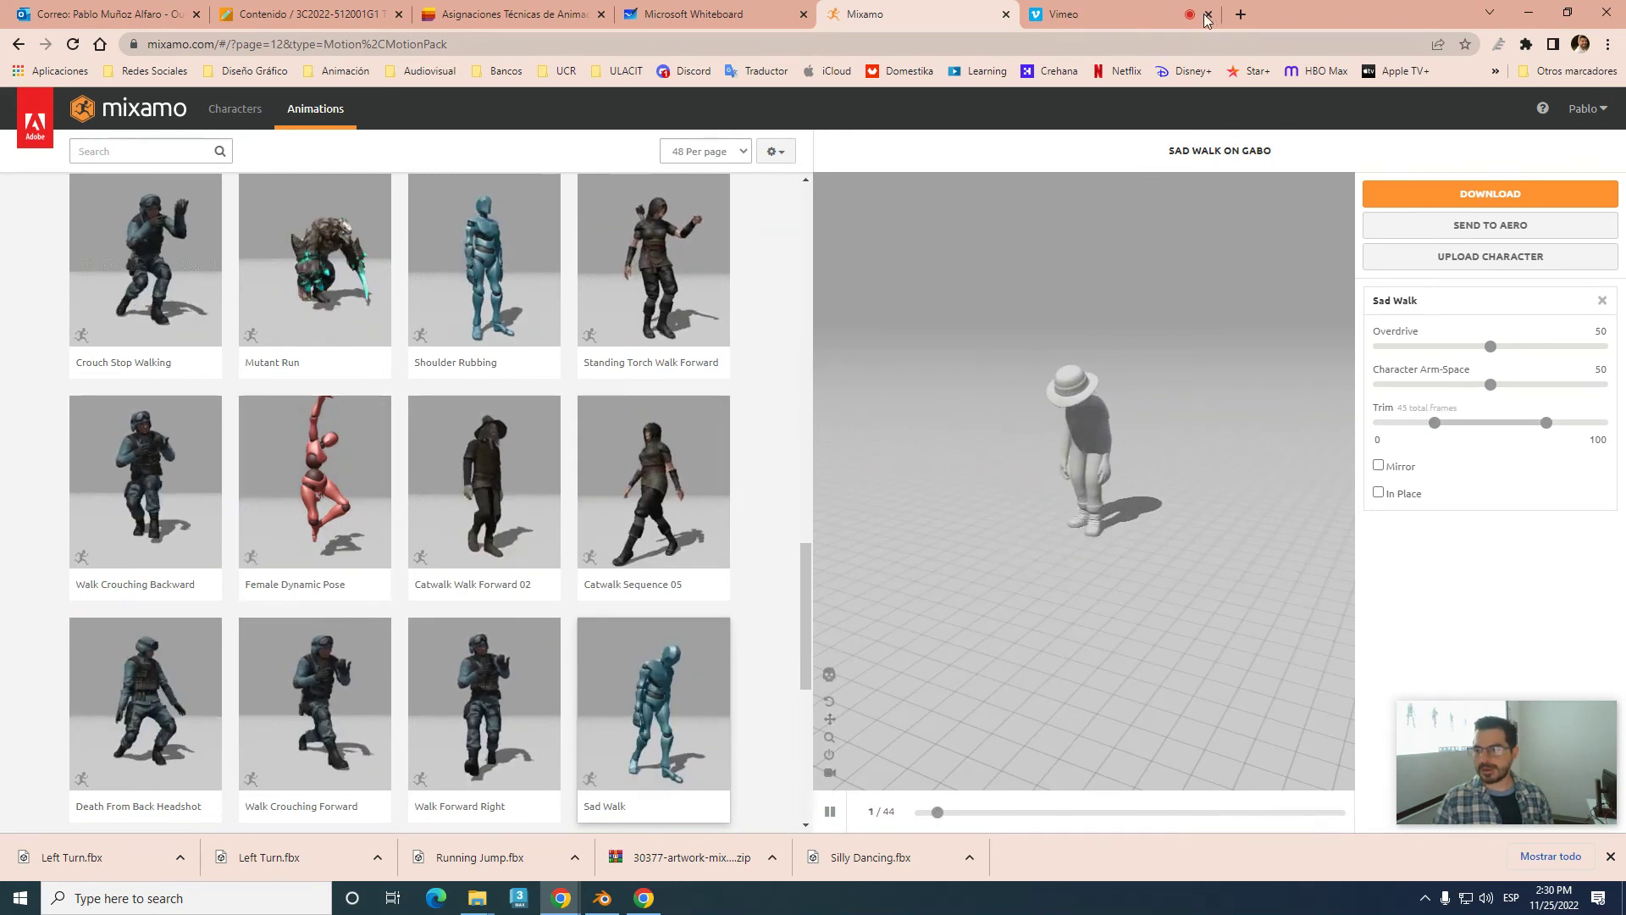
- Trim Sad Walk to its full range, leave In Place off, and set Arm-Space 59, Overdrive 66
{"action": "left_click_drag", "start_coordinate": [1433, 428], "coordinate": [1292, 443]}
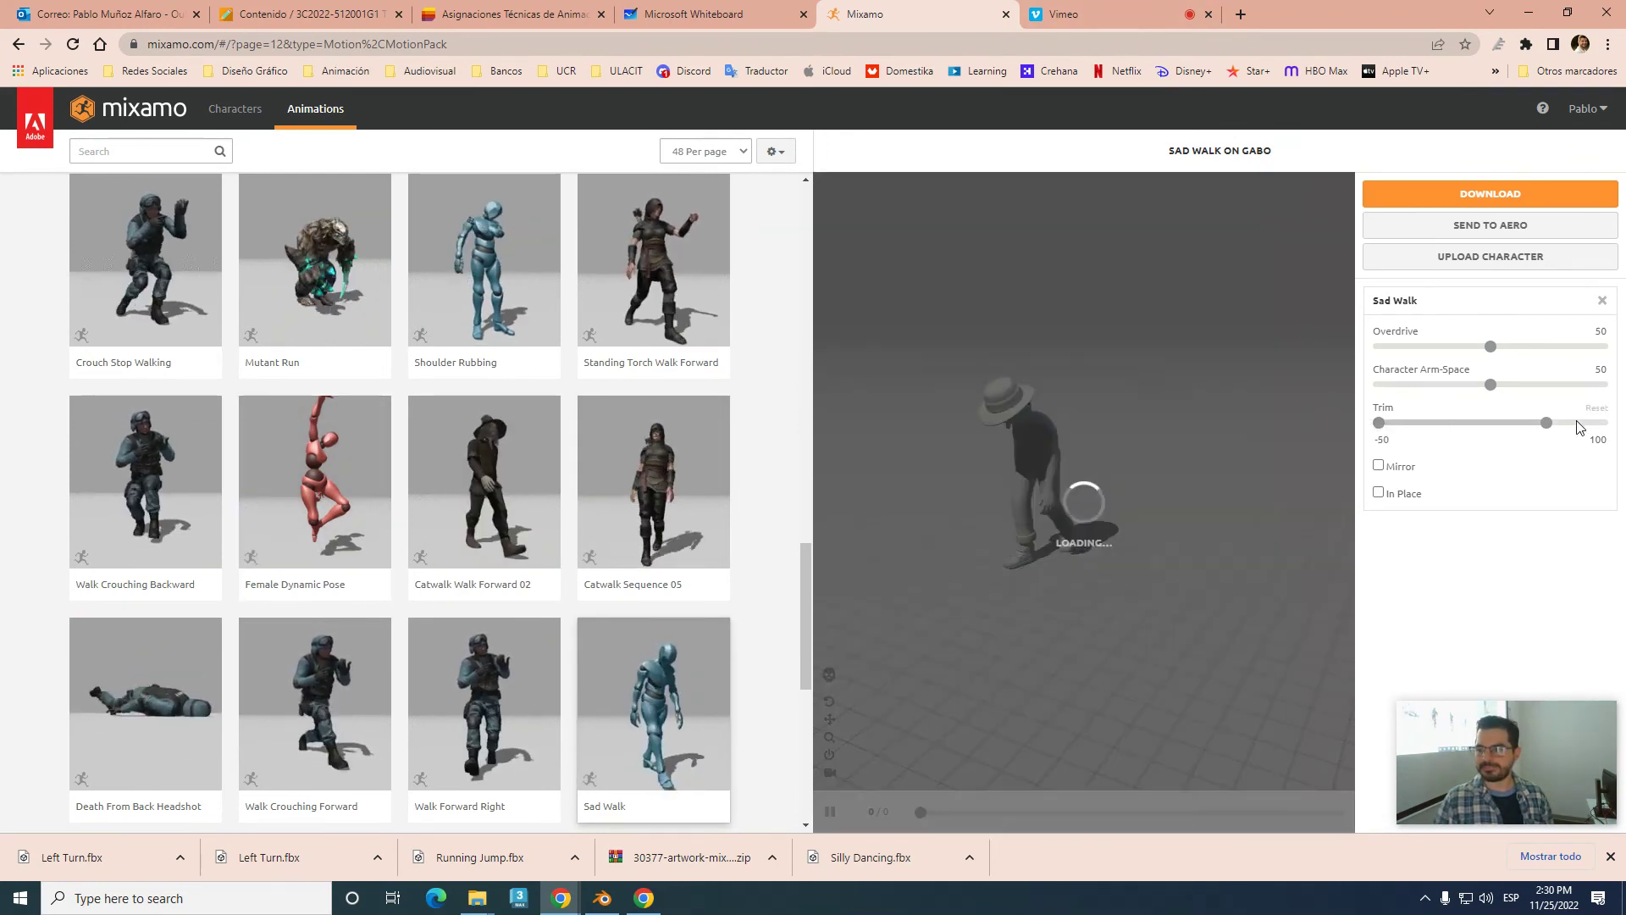
{"action": "left_click_drag", "start_coordinate": [1543, 424], "coordinate": [1625, 449]}
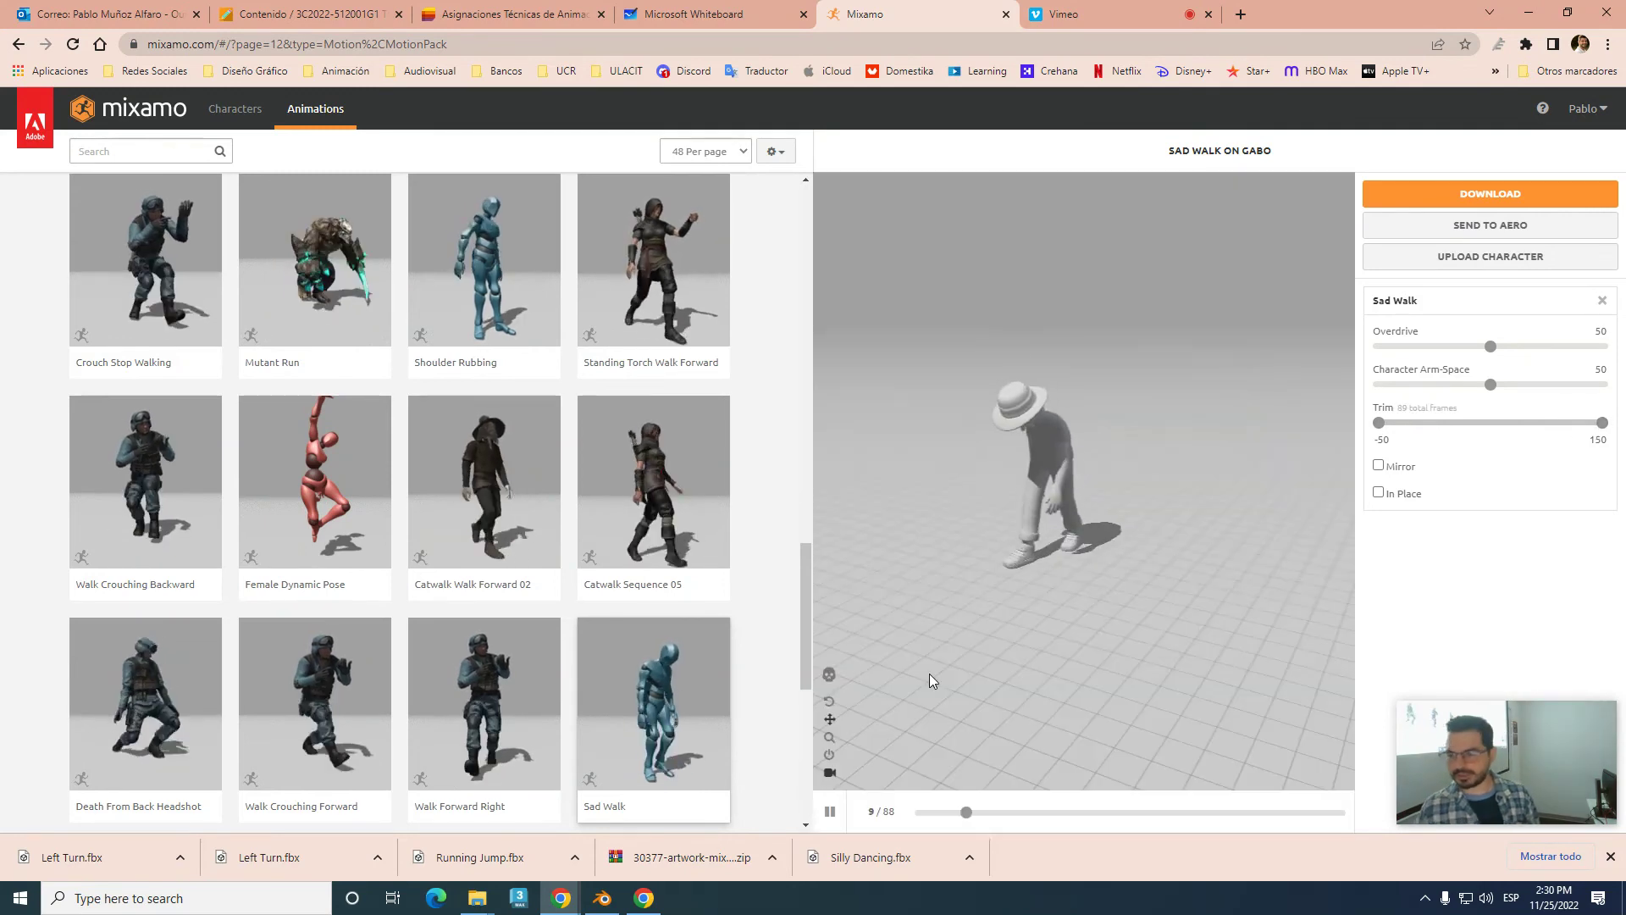
{"action": "left_click", "coordinate": [1379, 493]}
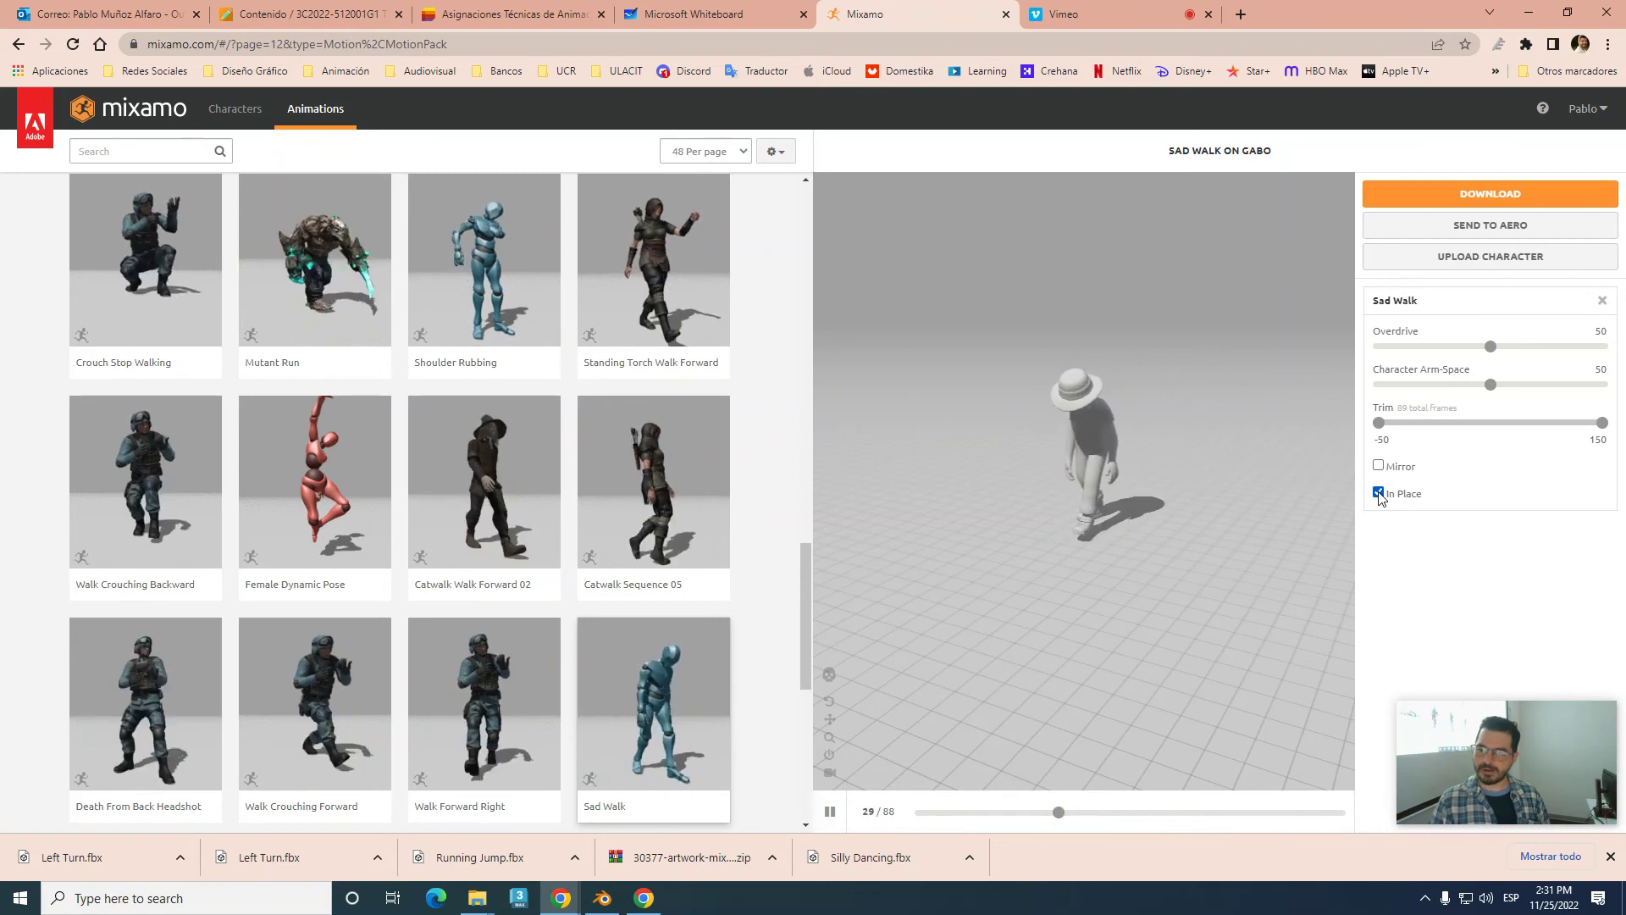
{"action": "left_click", "coordinate": [1378, 493]}
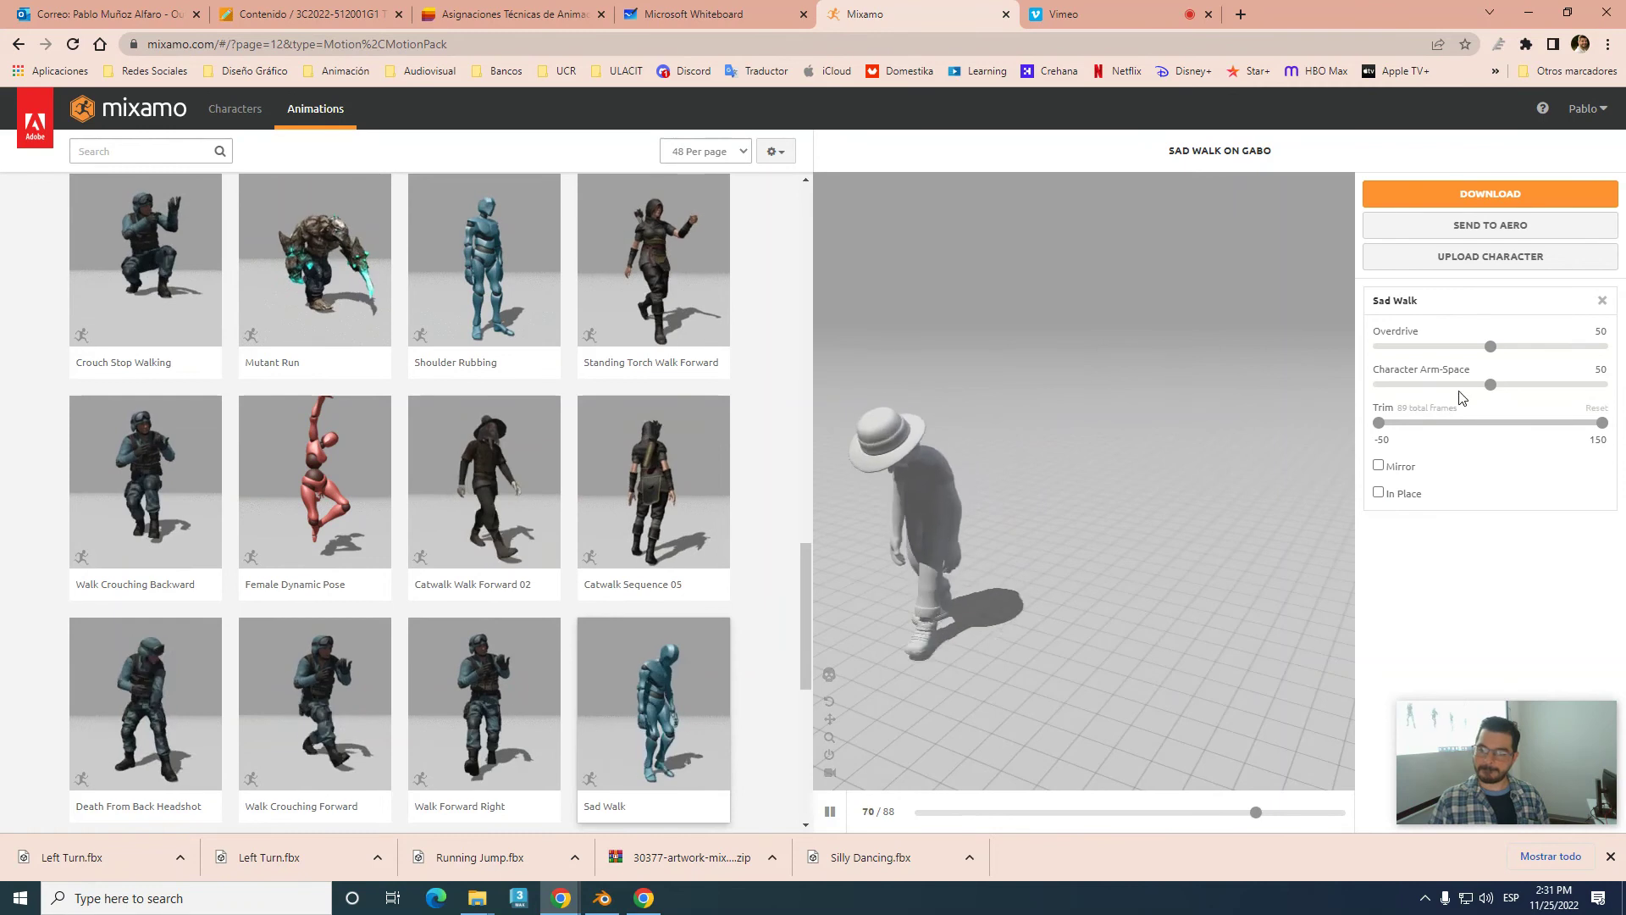
{"action": "left_click", "coordinate": [1510, 386]}
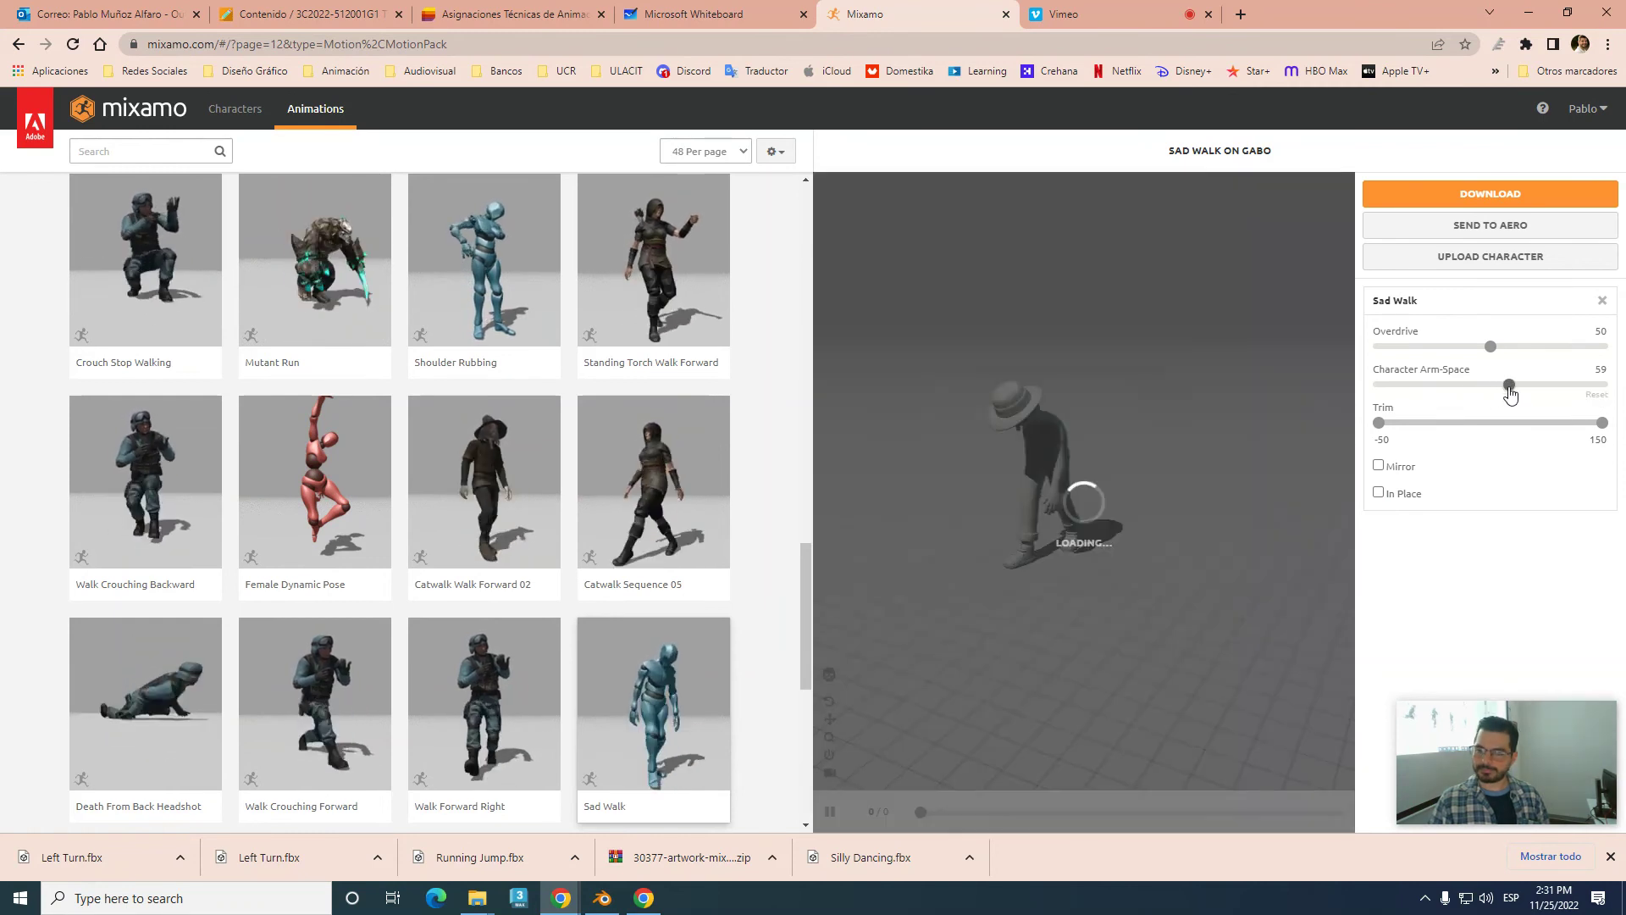
{"action": "left_click_drag", "start_coordinate": [1491, 346], "coordinate": [1525, 346]}
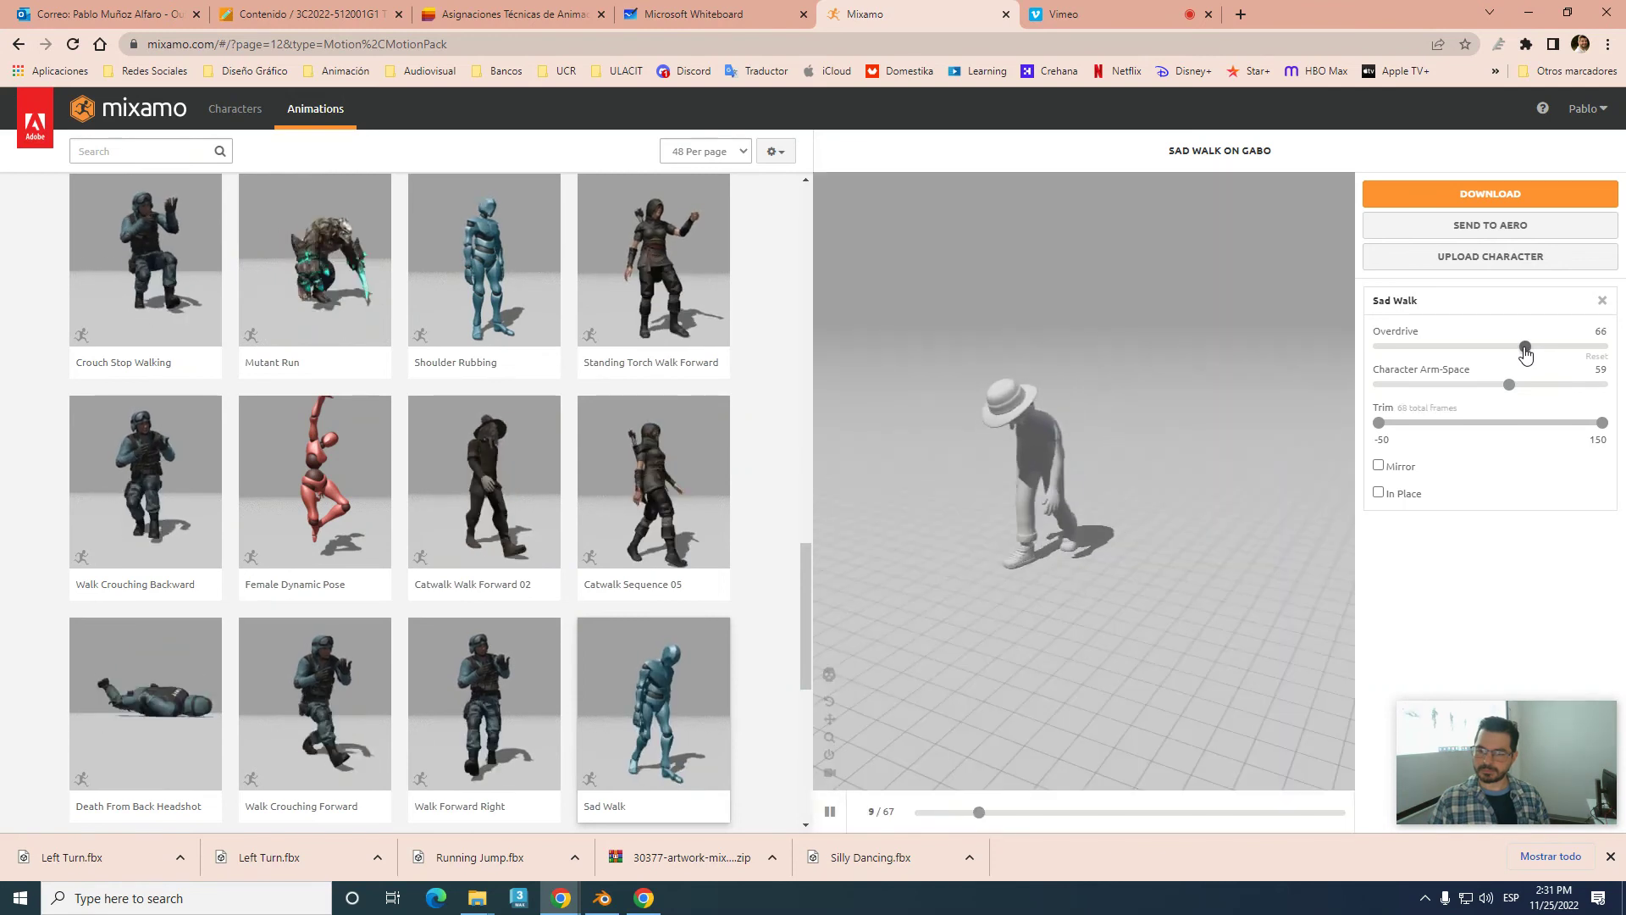
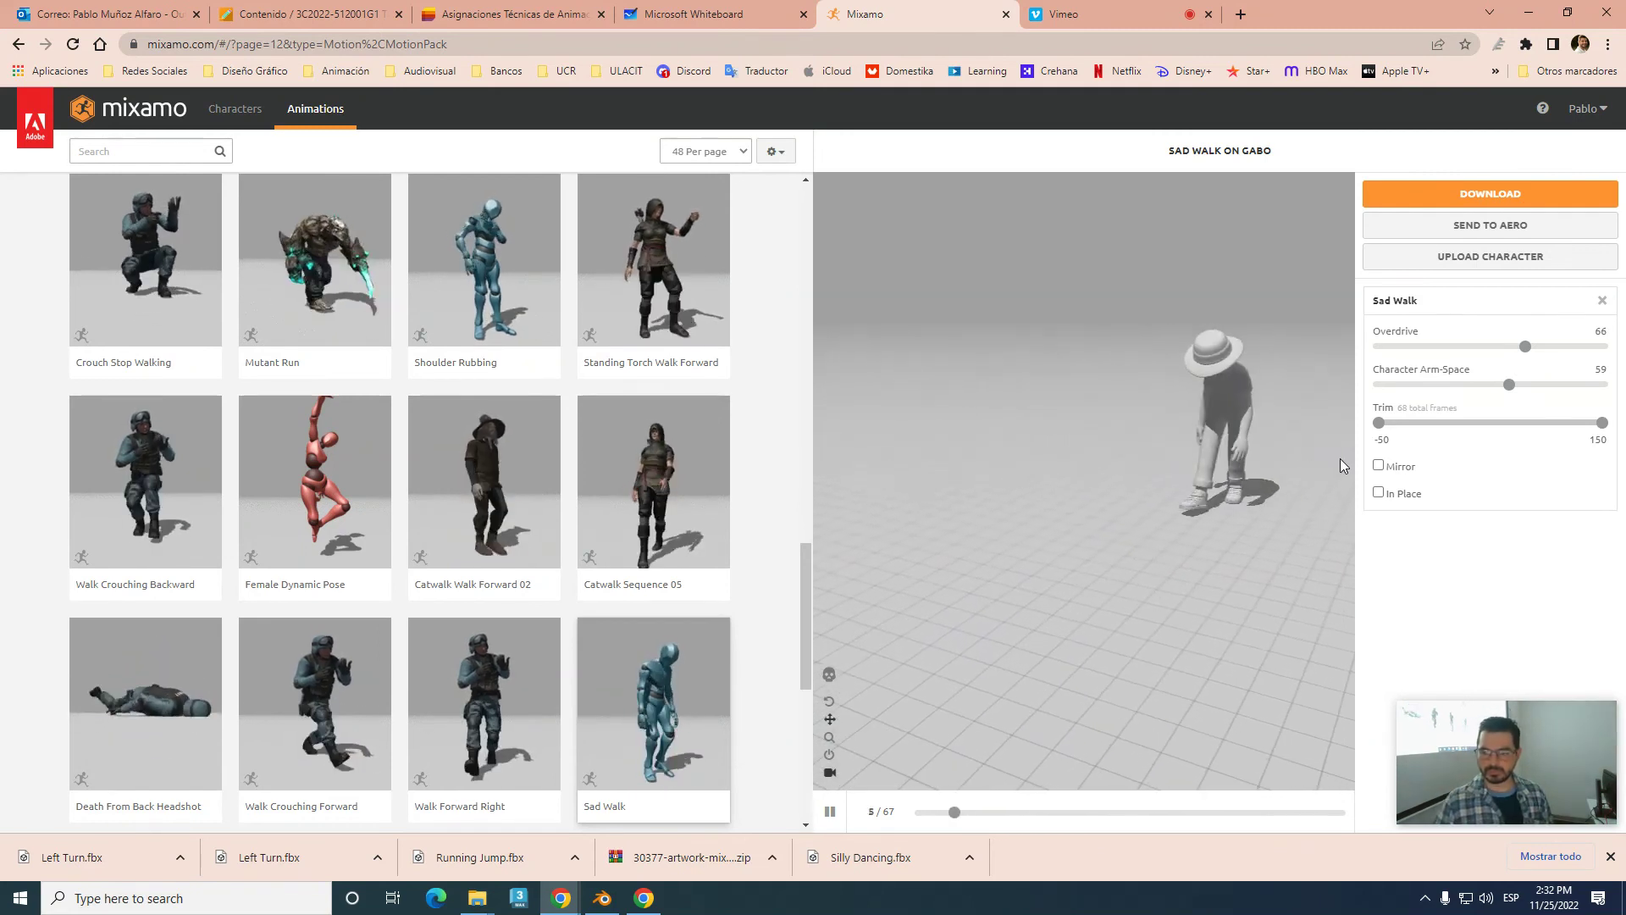
- Download the Sad Walk animation from Mixamo as an FBX without skin, then return to Blender
{"action": "left_click", "coordinate": [1528, 195]}
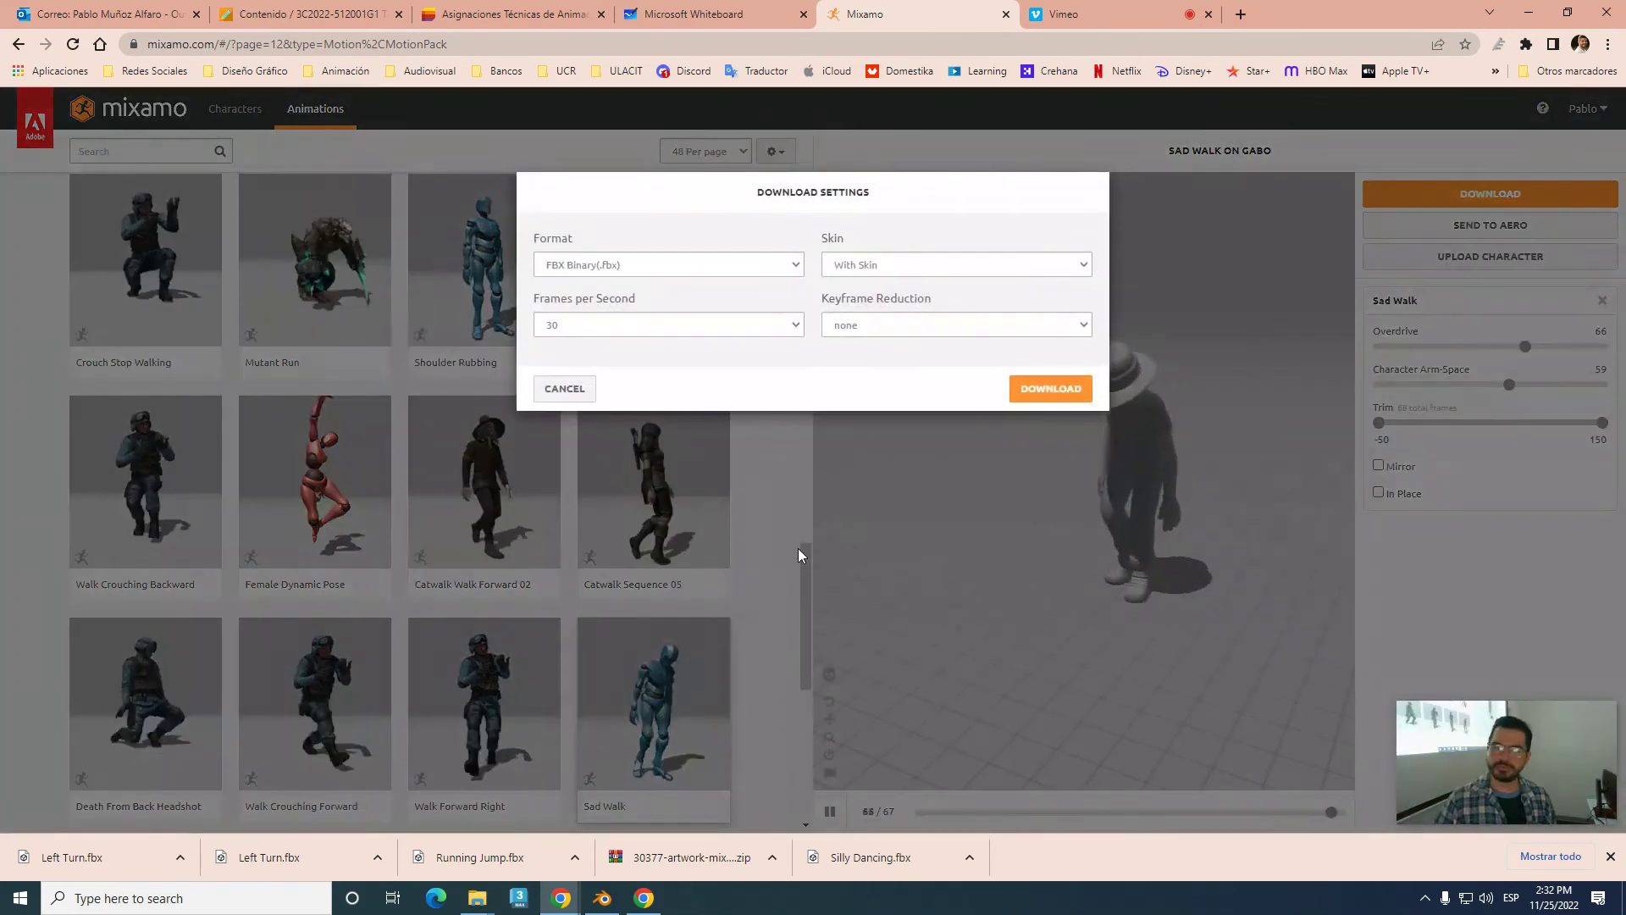
{"action": "left_click", "coordinate": [870, 265]}
{"action": "left_click", "coordinate": [862, 296]}
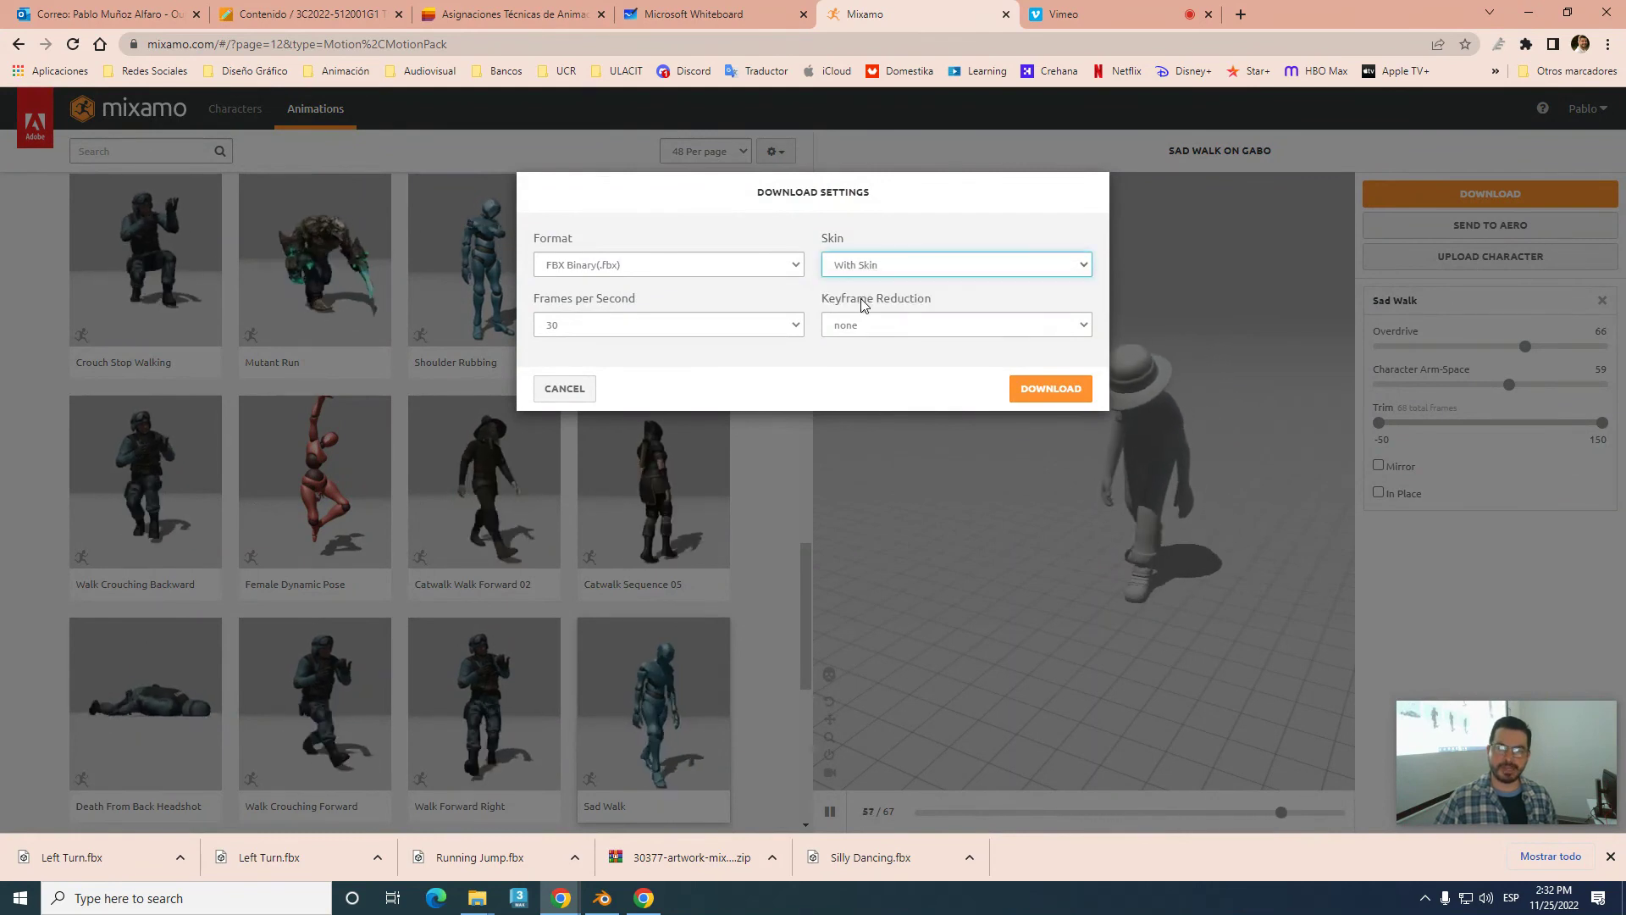
{"action": "left_click", "coordinate": [1046, 389]}
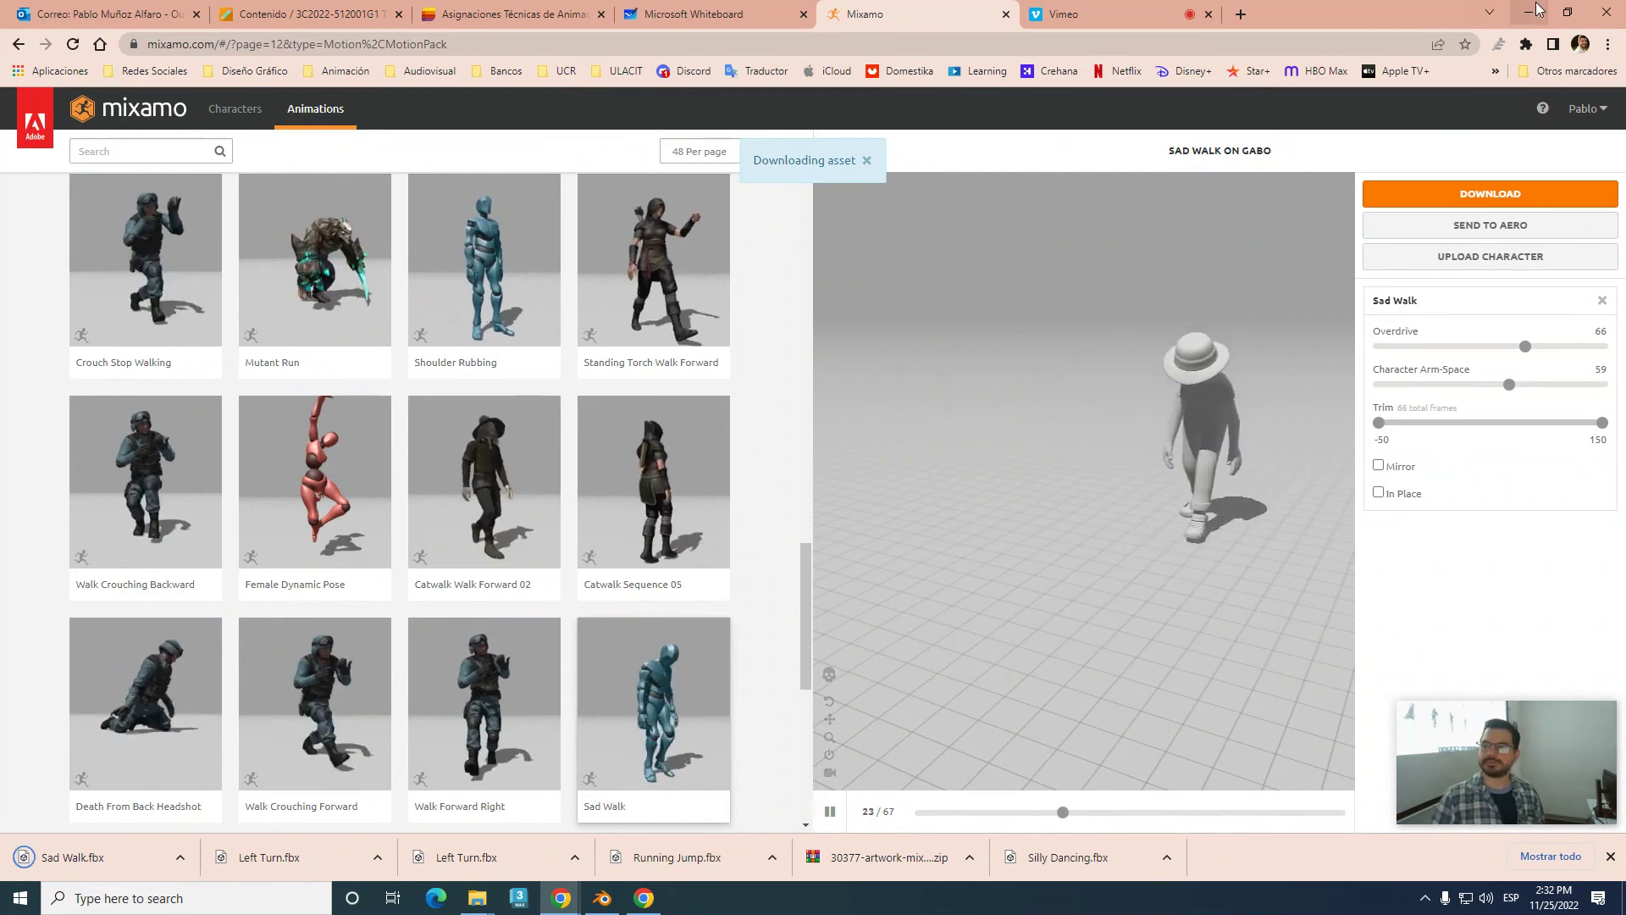
{"action": "left_click", "coordinate": [1605, 13]}
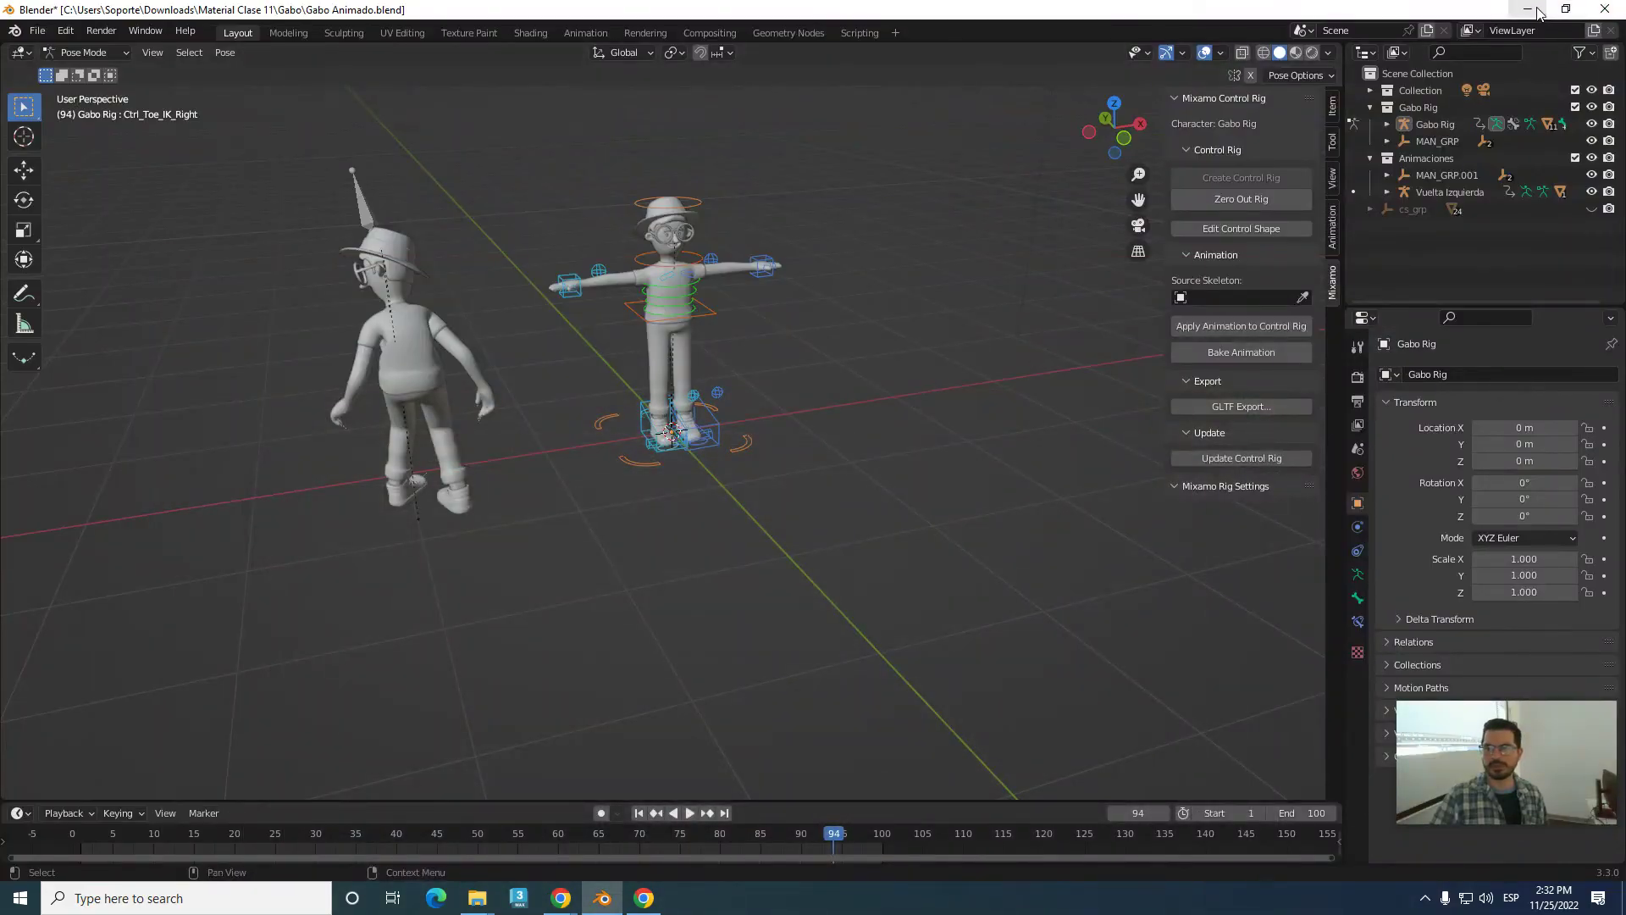
- Rename the downloaded Sad Walk file in Downloads to 'Caminata Triste'
{"action": "left_click", "coordinate": [1537, 10]}
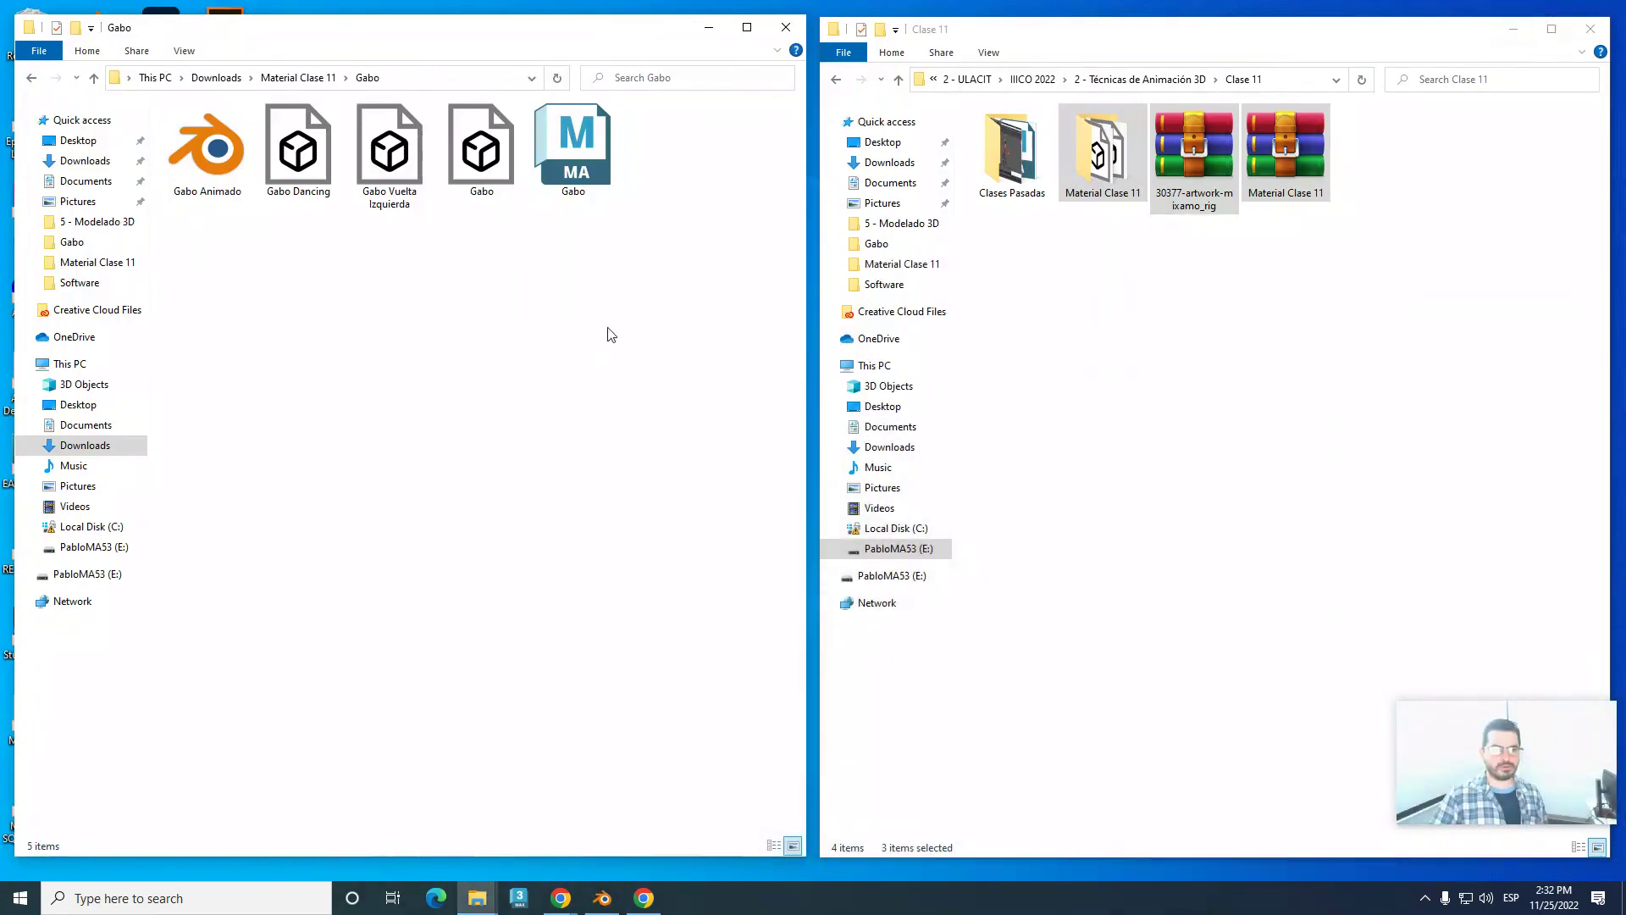
{"action": "left_click", "coordinate": [205, 78]}
{"action": "left_click", "coordinate": [206, 178]}
{"action": "left_click", "coordinate": [206, 218]}
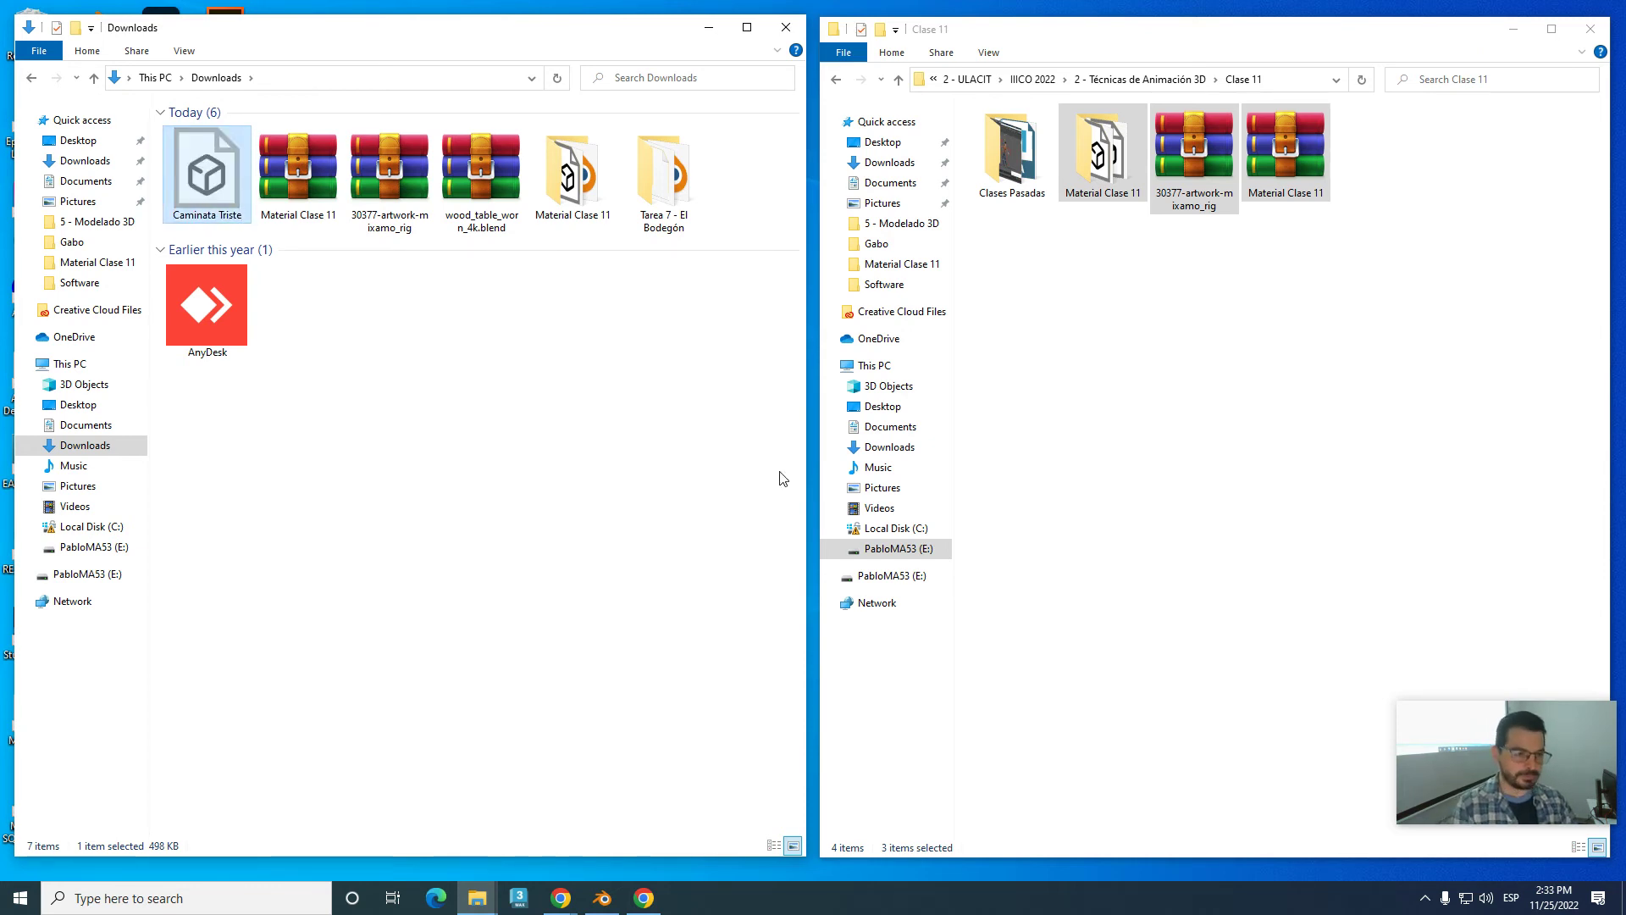
- Move Caminata Triste into the Material Clase 11 > Gabo folder
{"action": "double_click", "coordinate": [573, 173]}
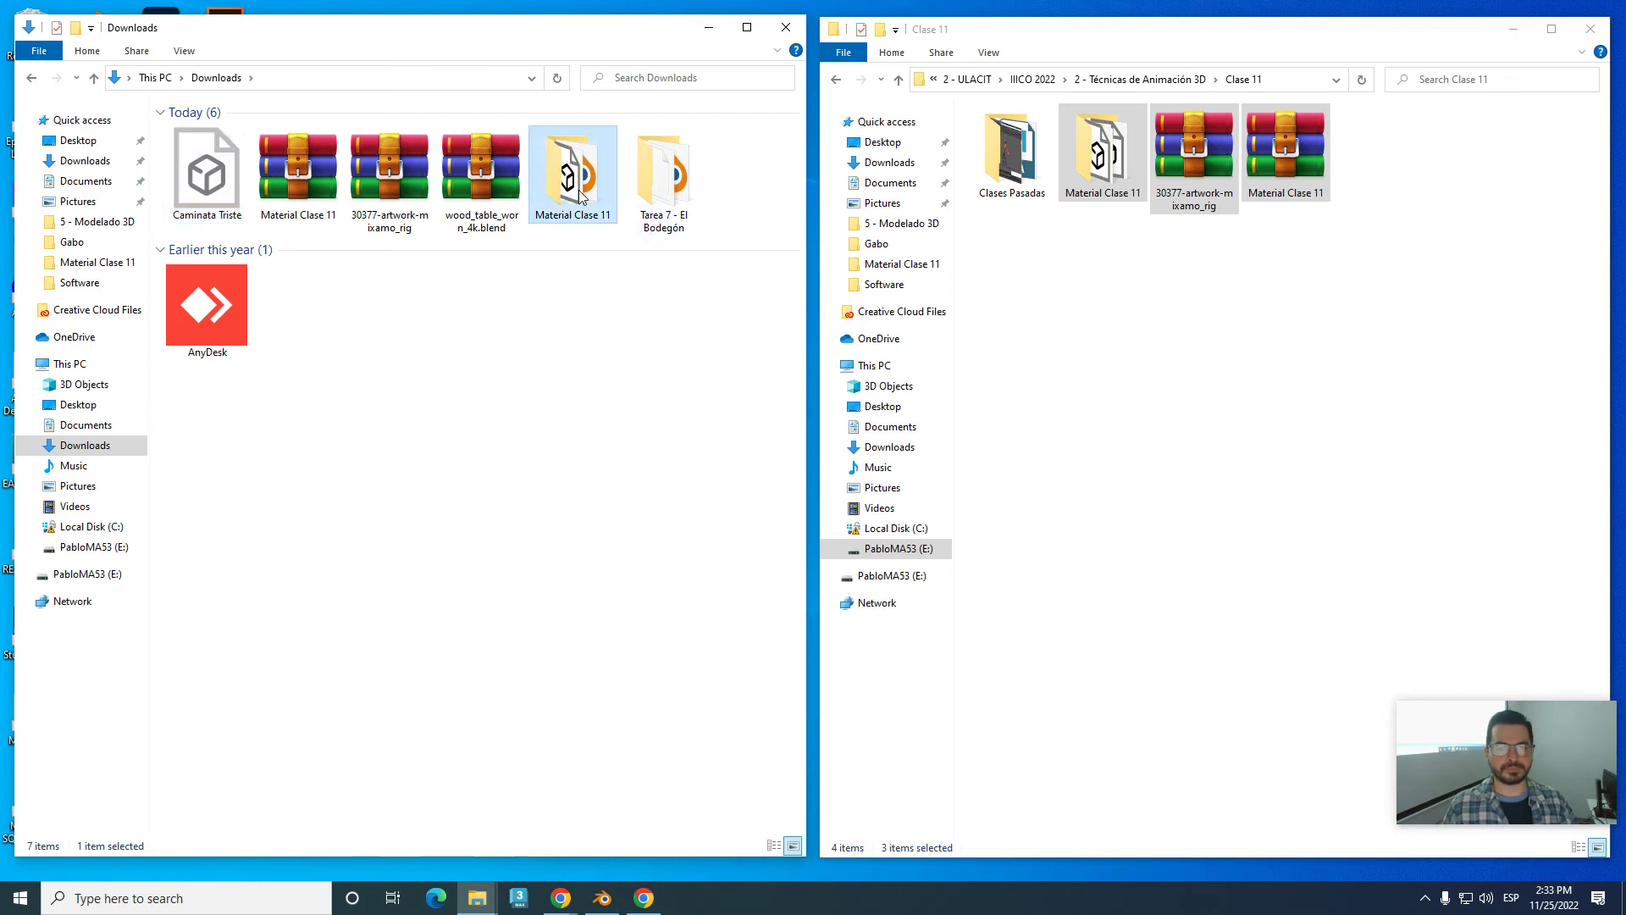
{"action": "double_click", "coordinate": [203, 151]}
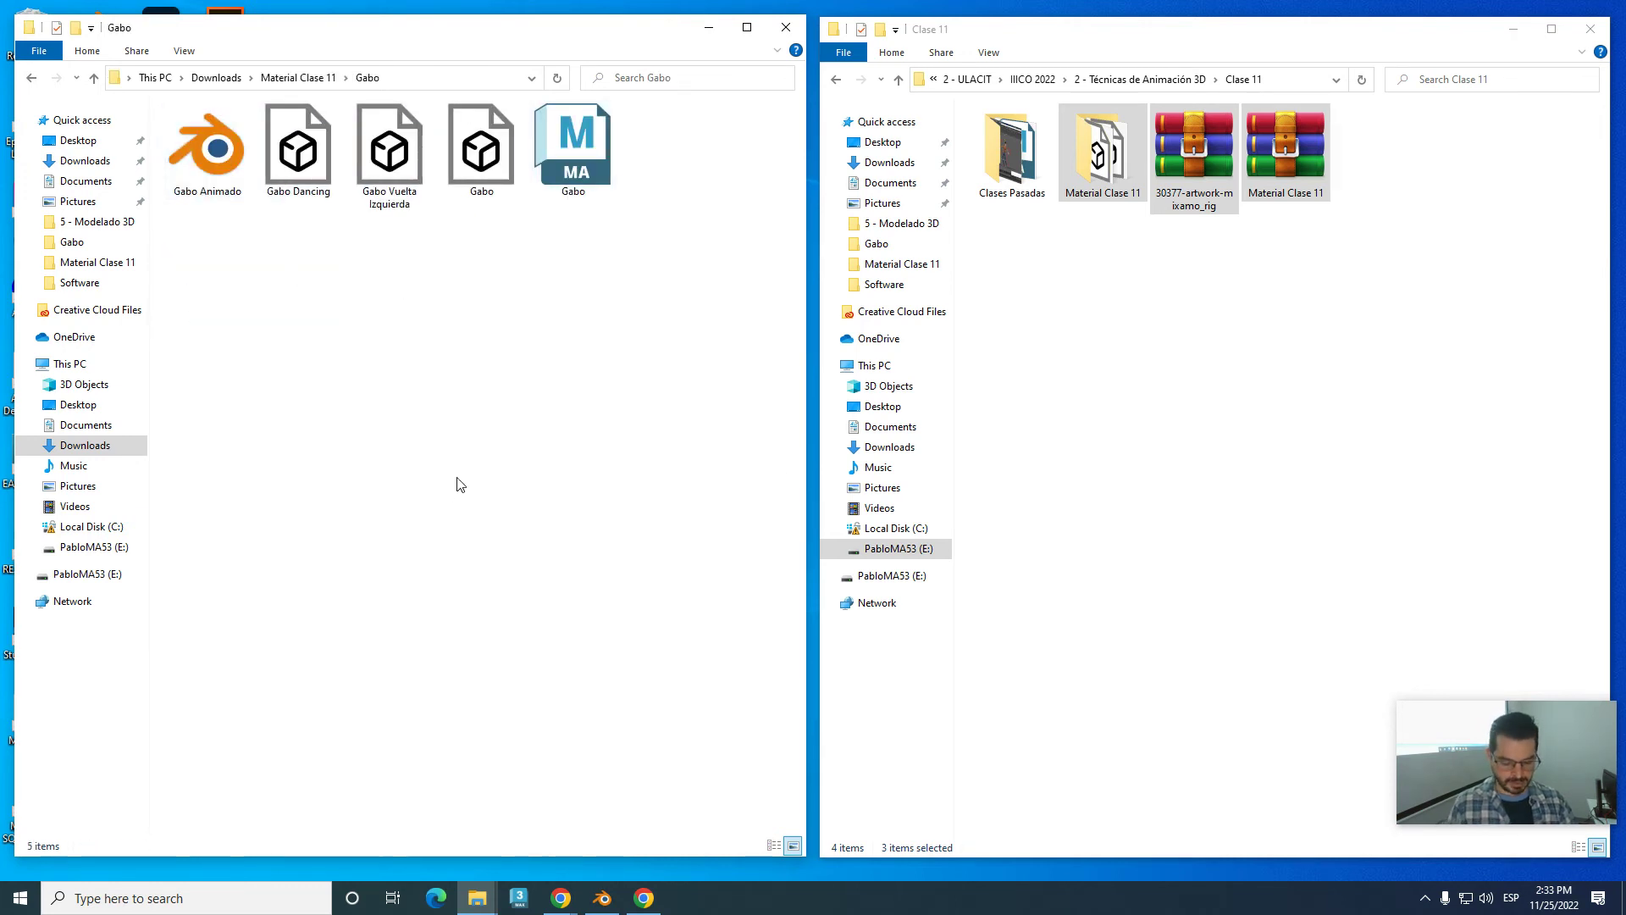
{"action": "key", "text": "ctrl+v"}
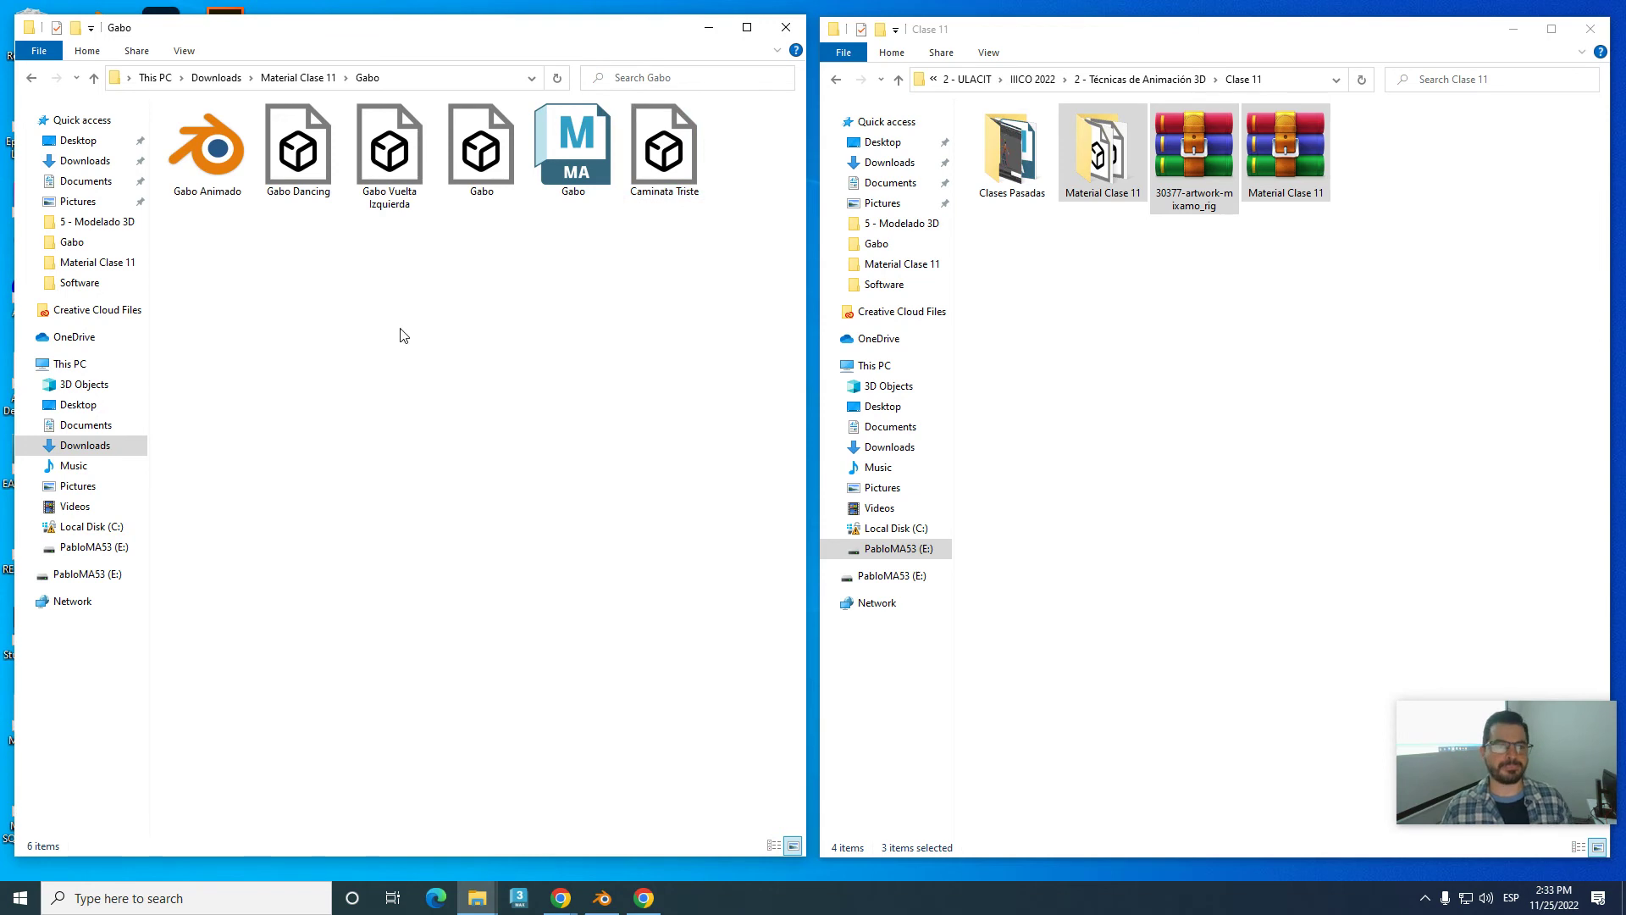
- Import Caminata Triste.fbx into the scene as a new animated armature beside the Gabo rig
{"action": "left_click", "coordinate": [603, 813]}
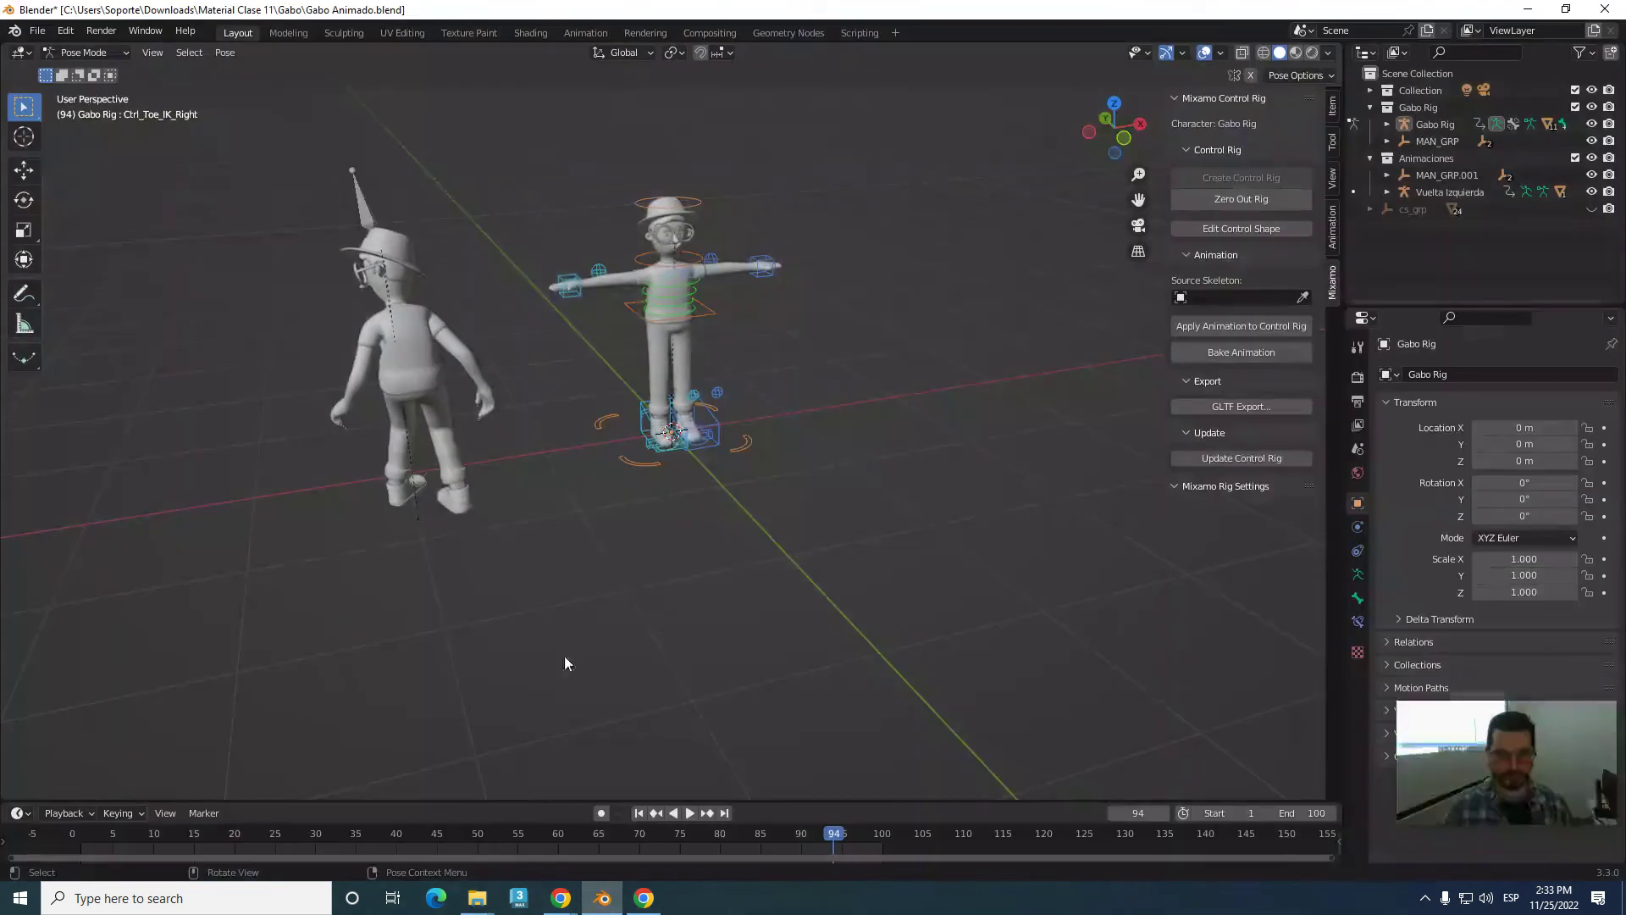
{"action": "middle_click_drag", "start_coordinate": [550, 570], "coordinate": [513, 606]}
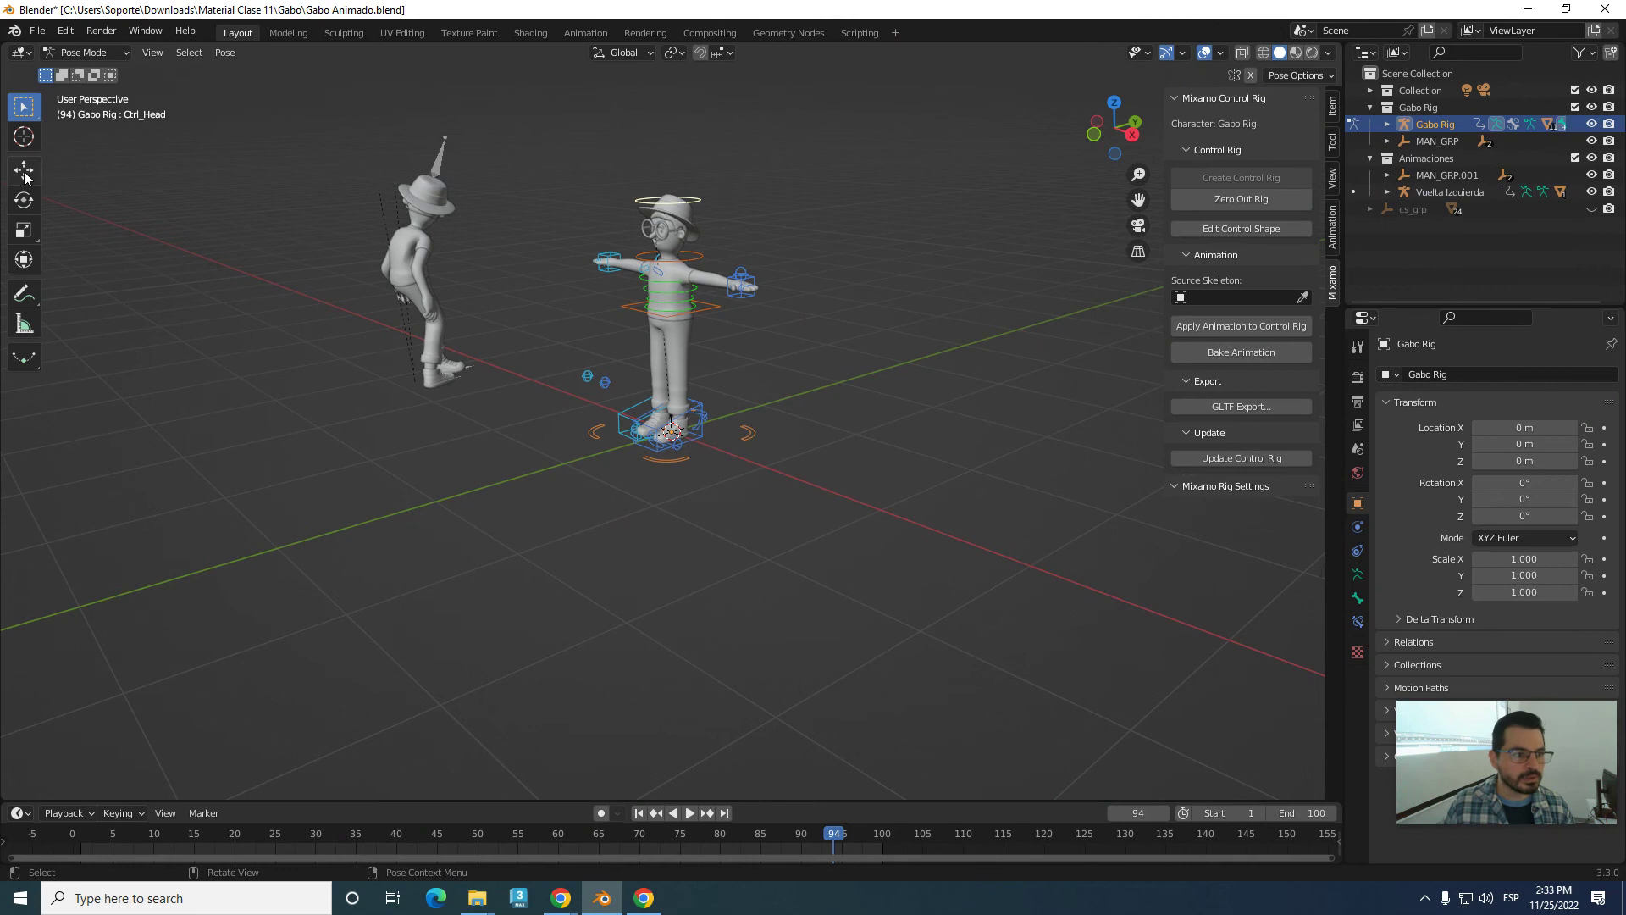
{"action": "left_click", "coordinate": [491, 482]}
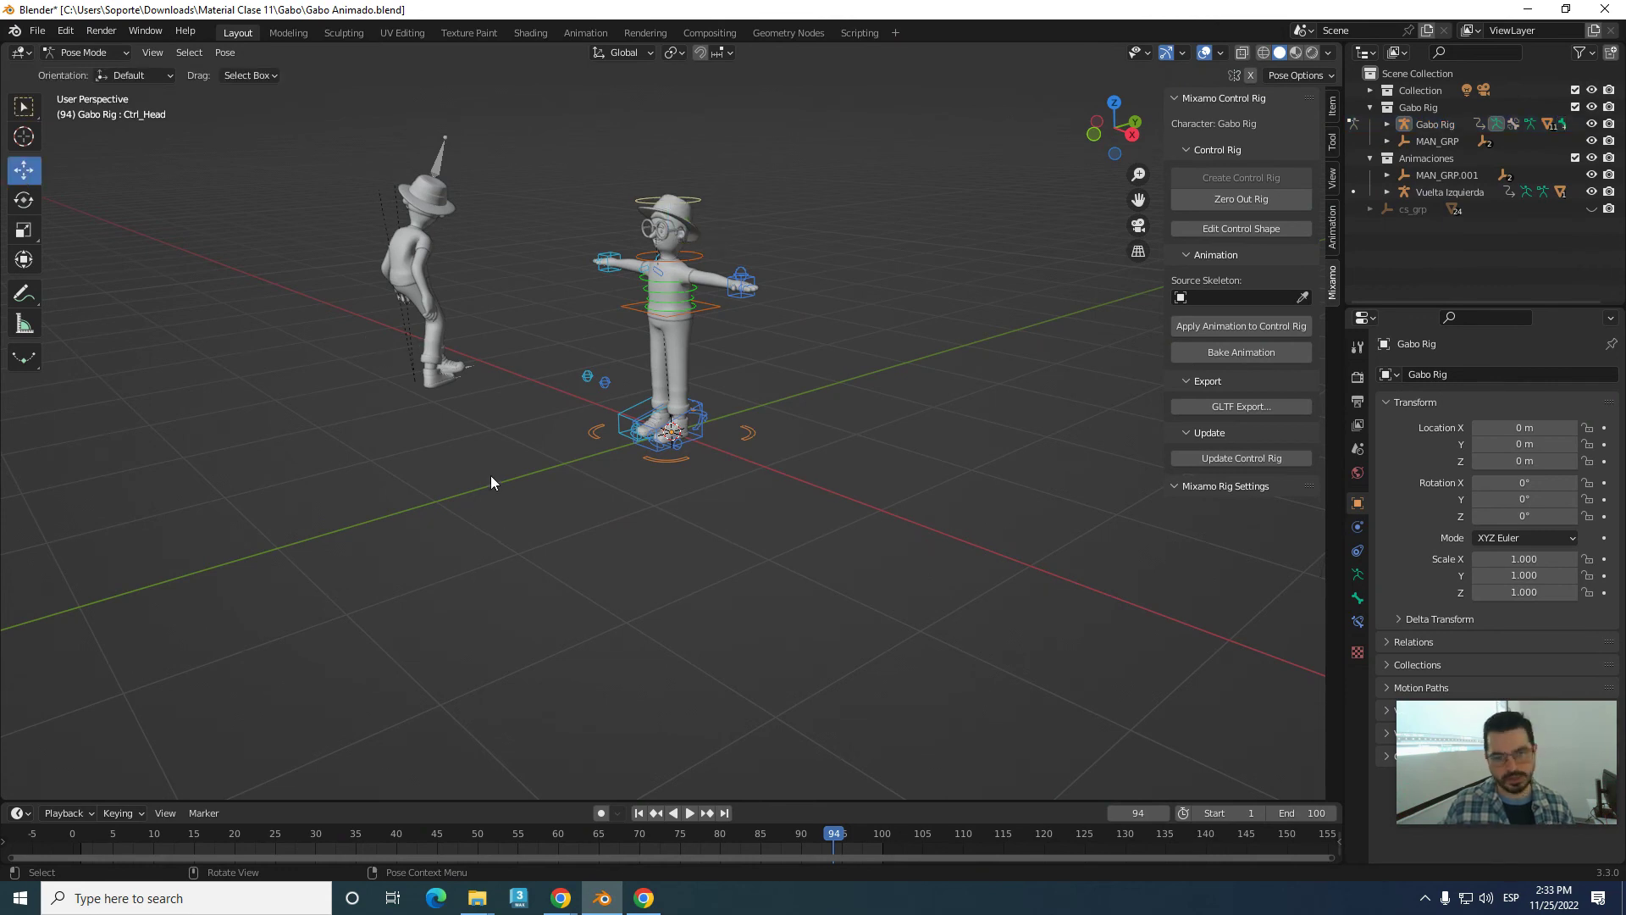
{"action": "left_click", "coordinate": [40, 33]}
{"action": "mouse_move", "coordinate": [64, 259]}
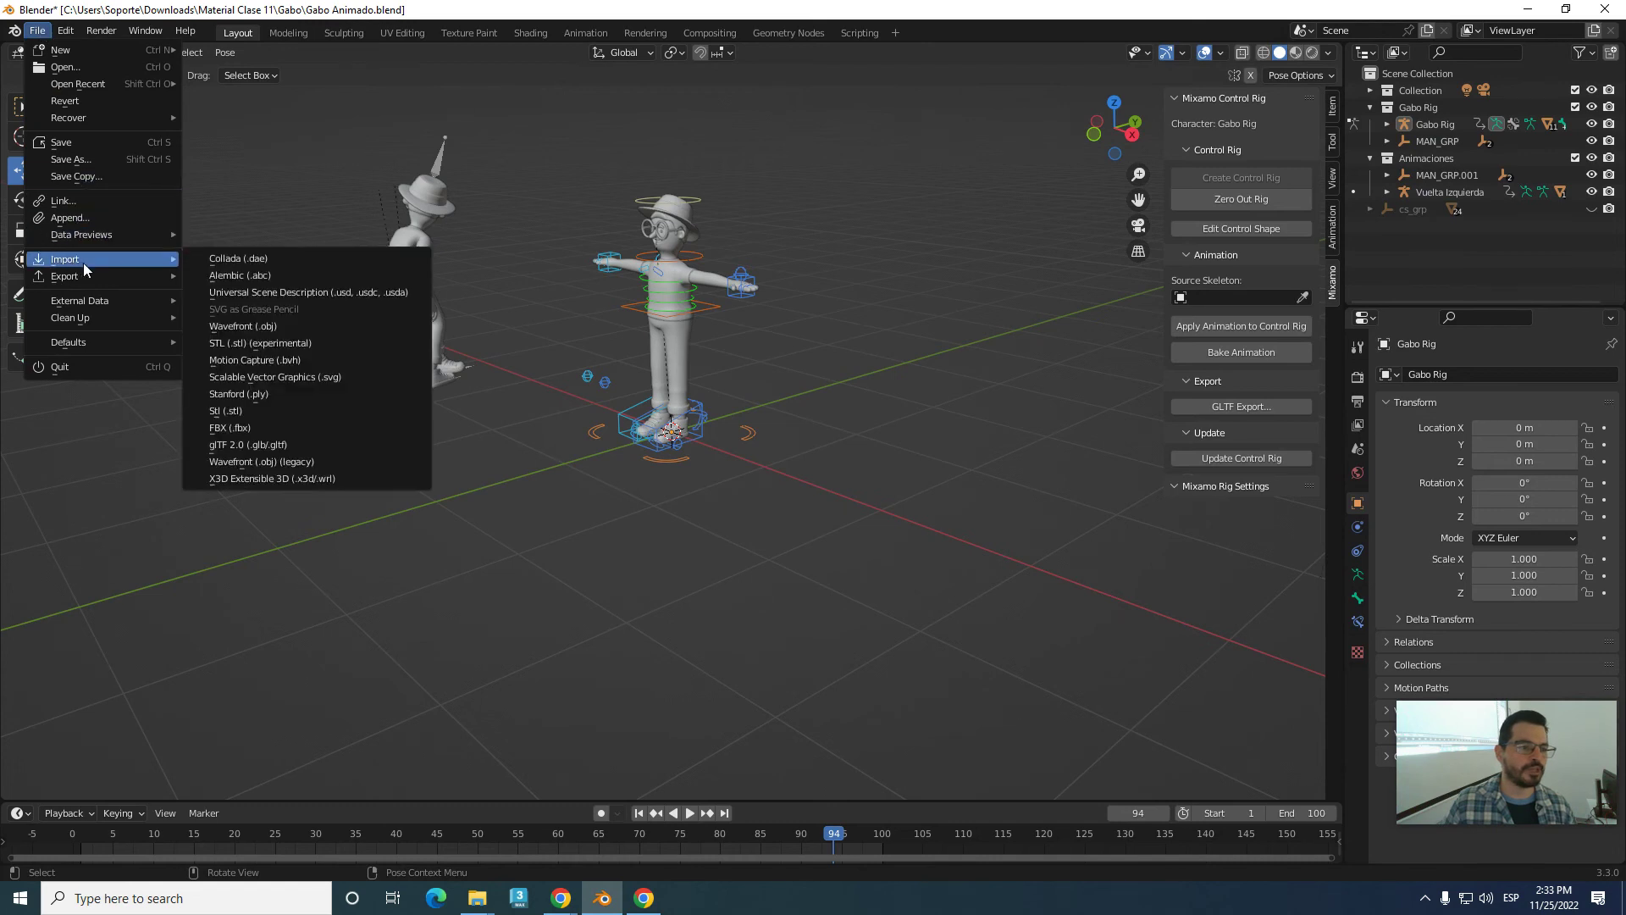
{"action": "left_click", "coordinate": [254, 429]}
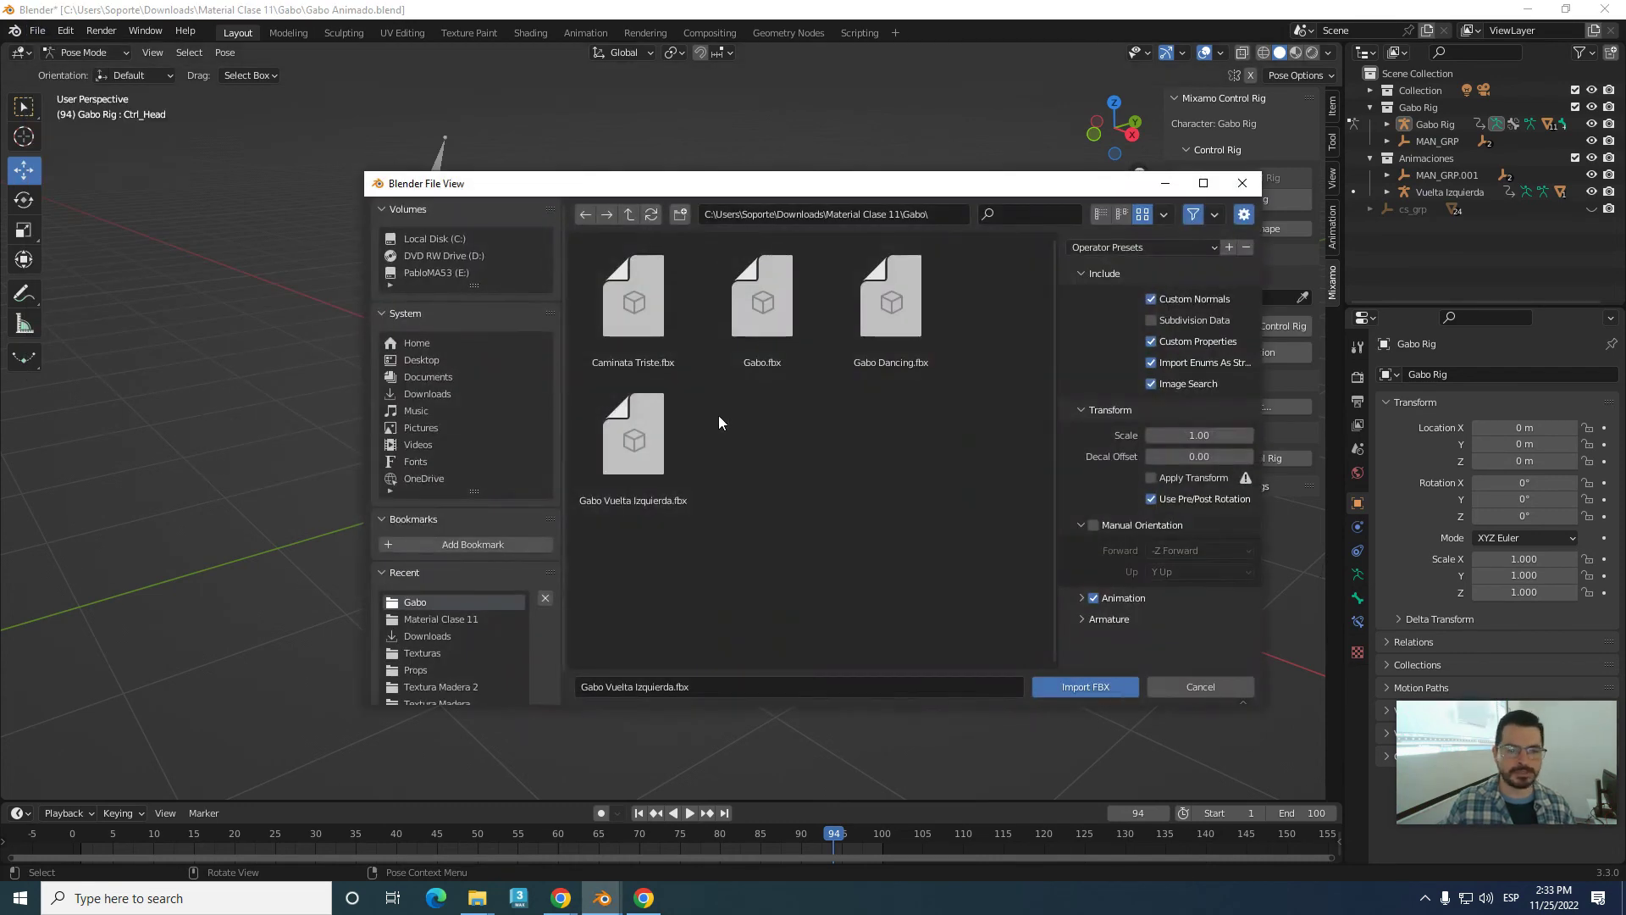
{"action": "left_click", "coordinate": [638, 309]}
{"action": "left_click", "coordinate": [1097, 688]}
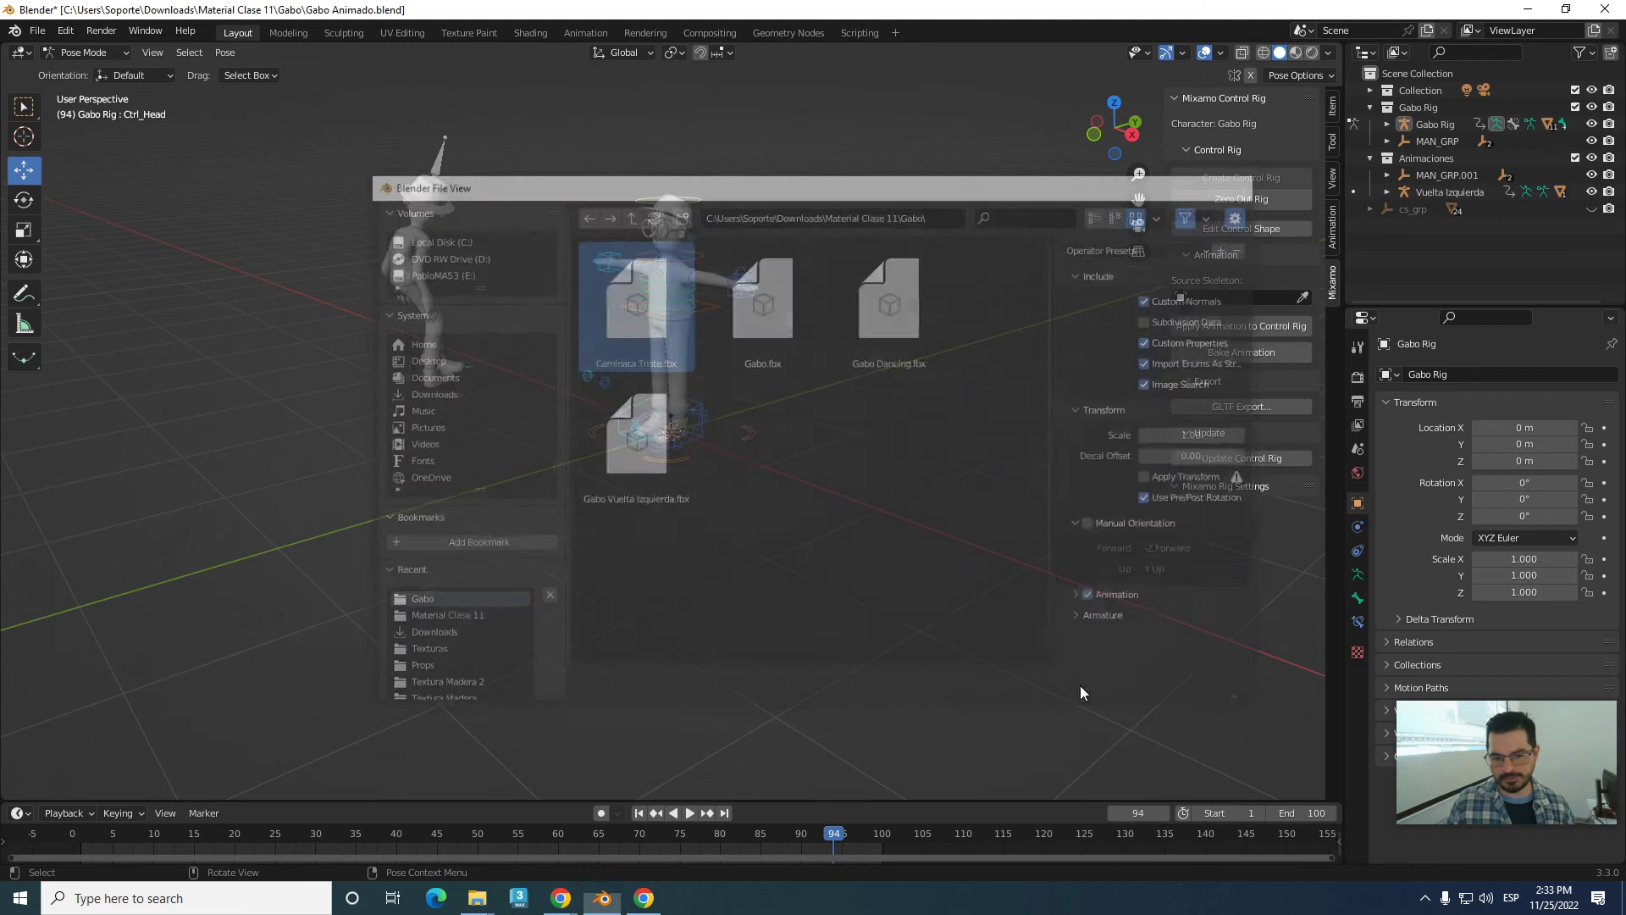
{"action": "scroll", "coordinate": [501, 496], "scroll_direction": "down", "scroll_amount": 3}
{"action": "scroll", "coordinate": [500, 488], "scroll_direction": "down", "scroll_amount": 2}
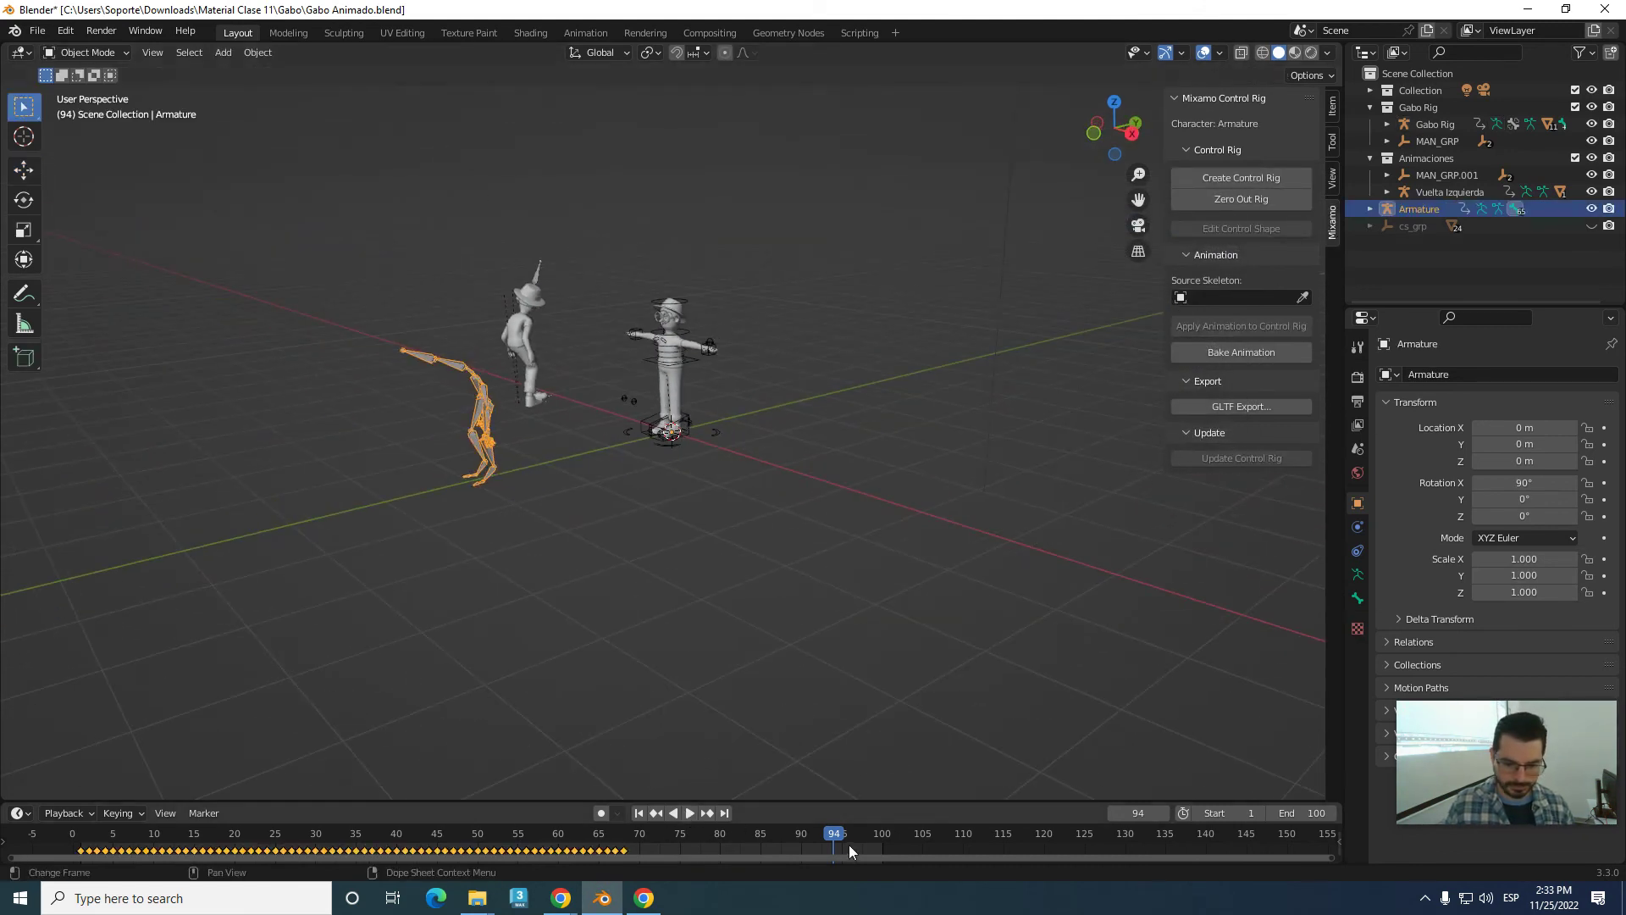
- Play the imported walk animation and pause it at frame 71
{"action": "key", "text": "Escape"}
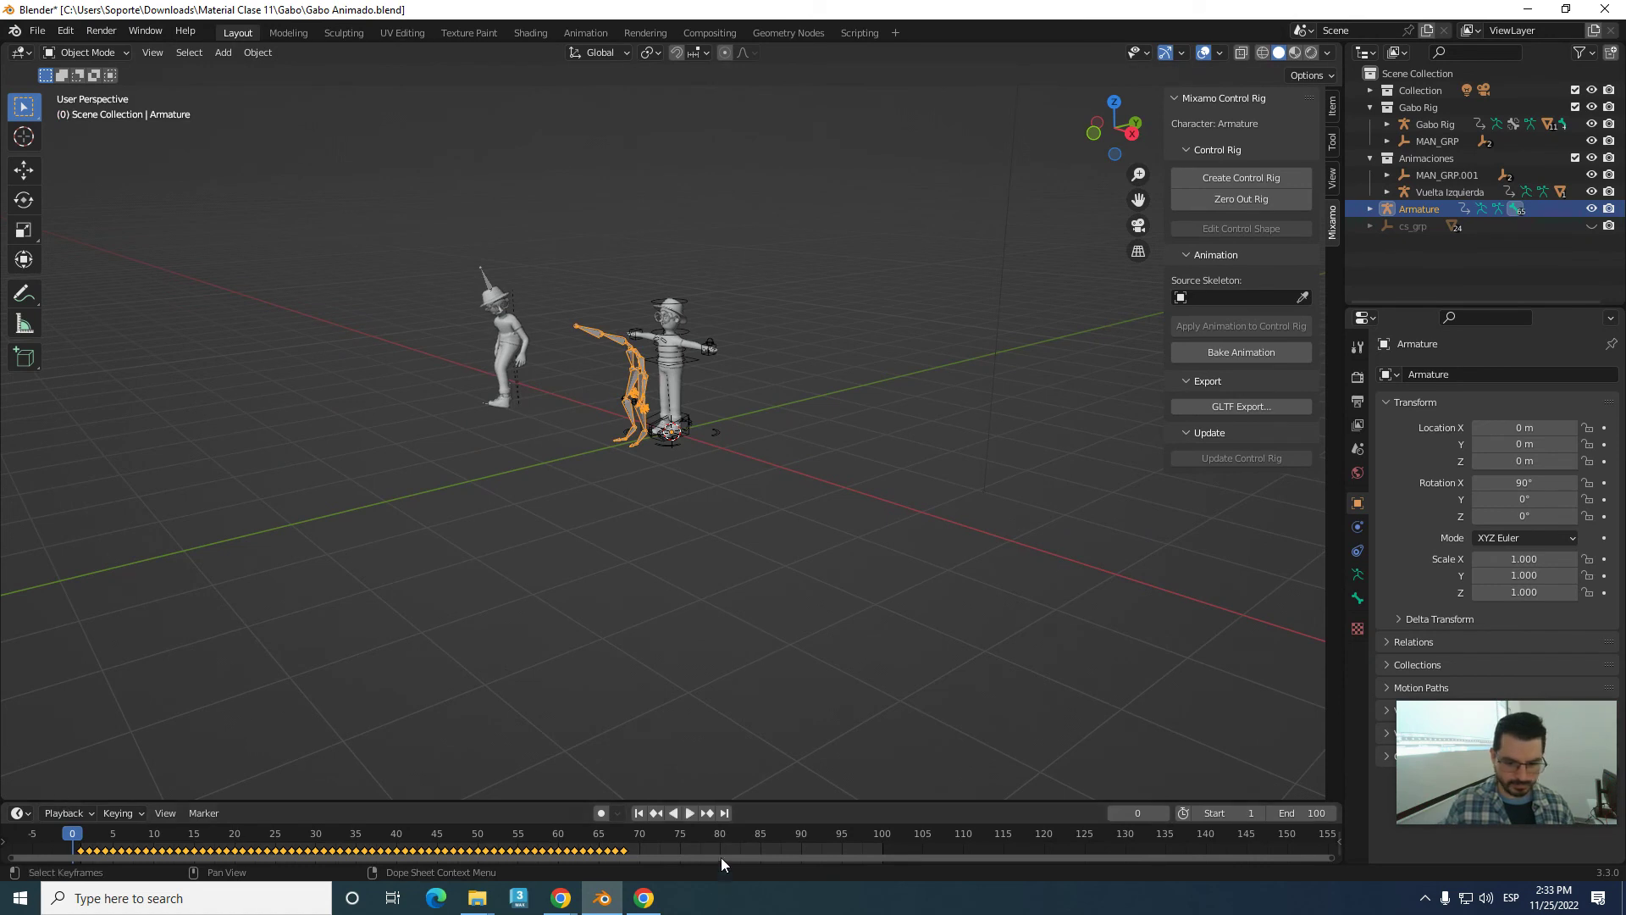
{"action": "left_click", "coordinate": [687, 813]}
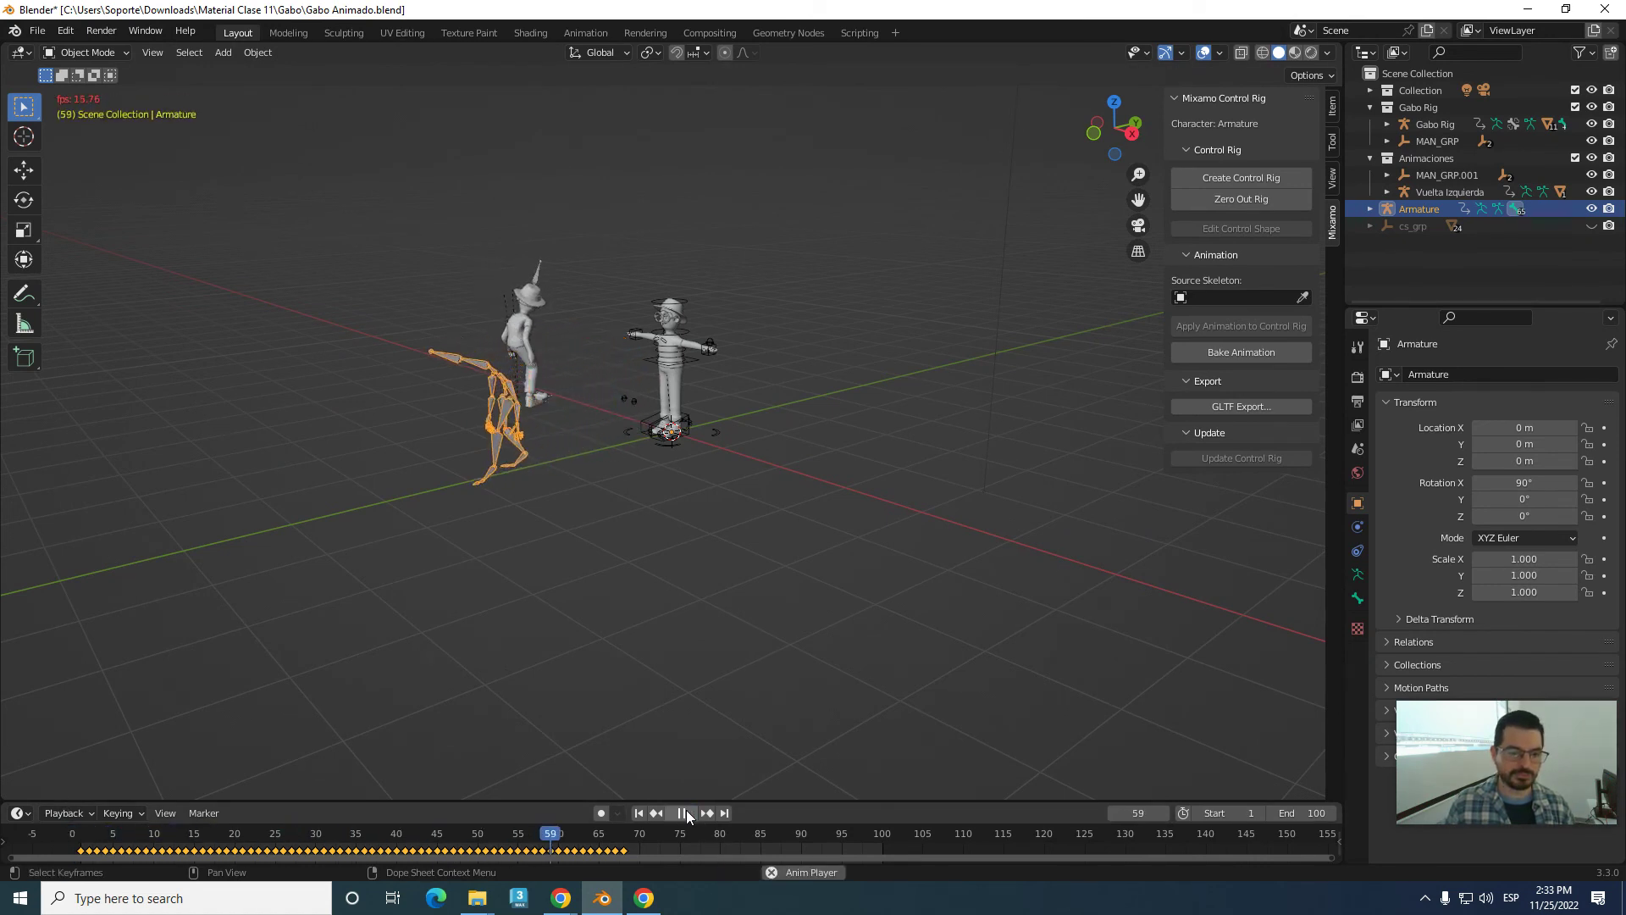
{"action": "left_click", "coordinate": [686, 813]}
{"action": "scroll", "coordinate": [355, 356], "scroll_direction": "up", "scroll_amount": 1}
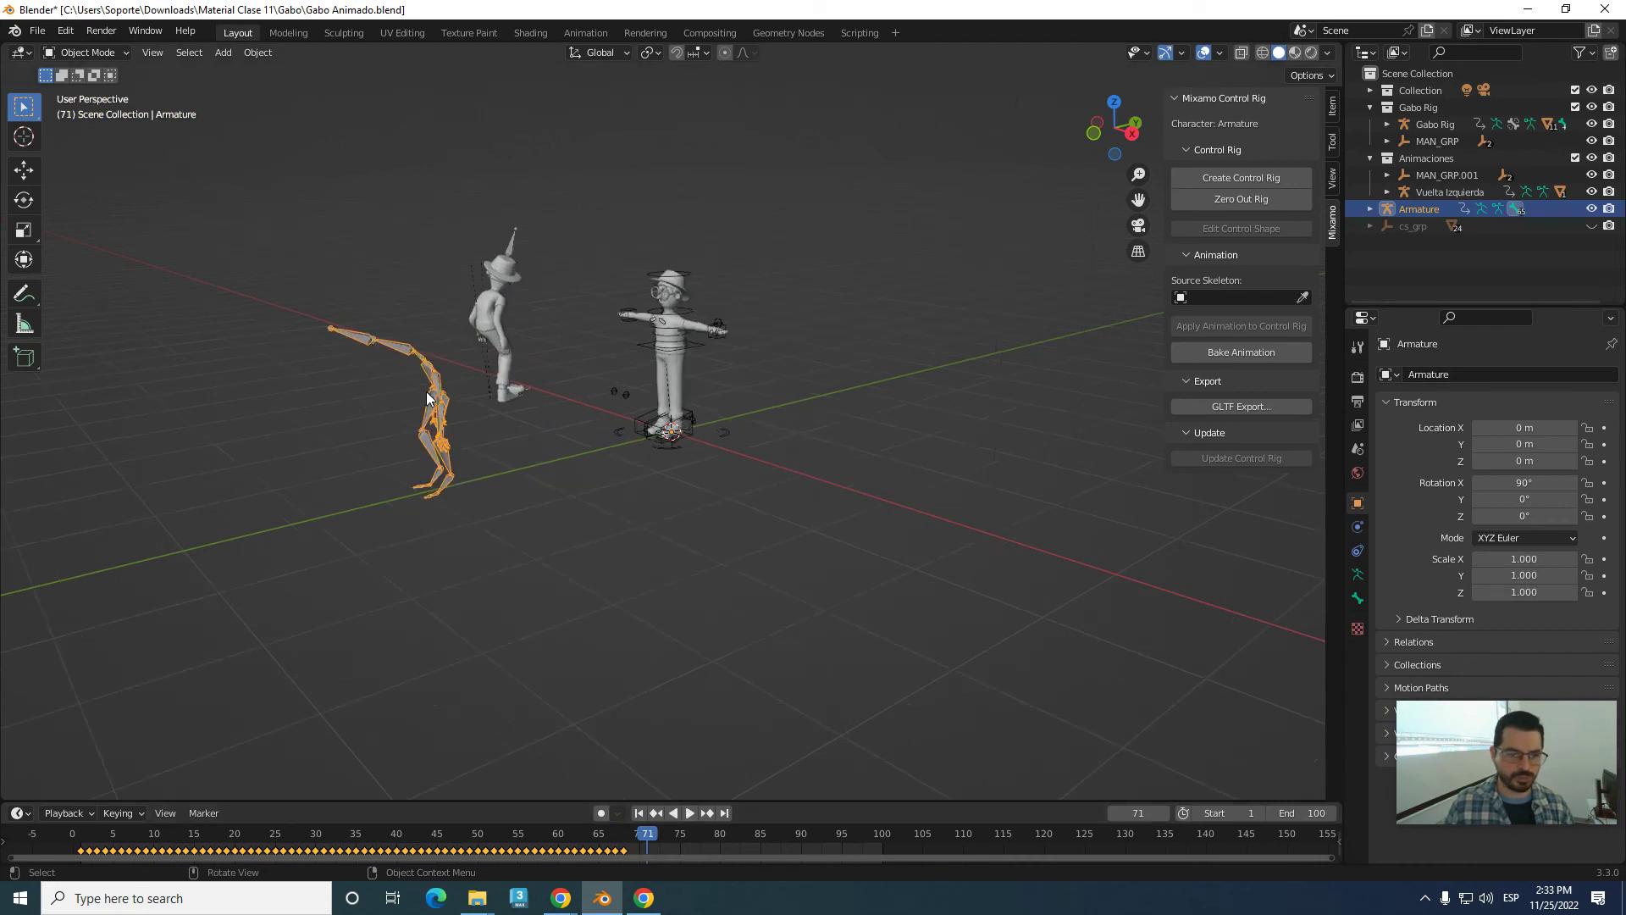
{"action": "scroll", "coordinate": [281, 332], "scroll_direction": "up", "scroll_amount": 3}
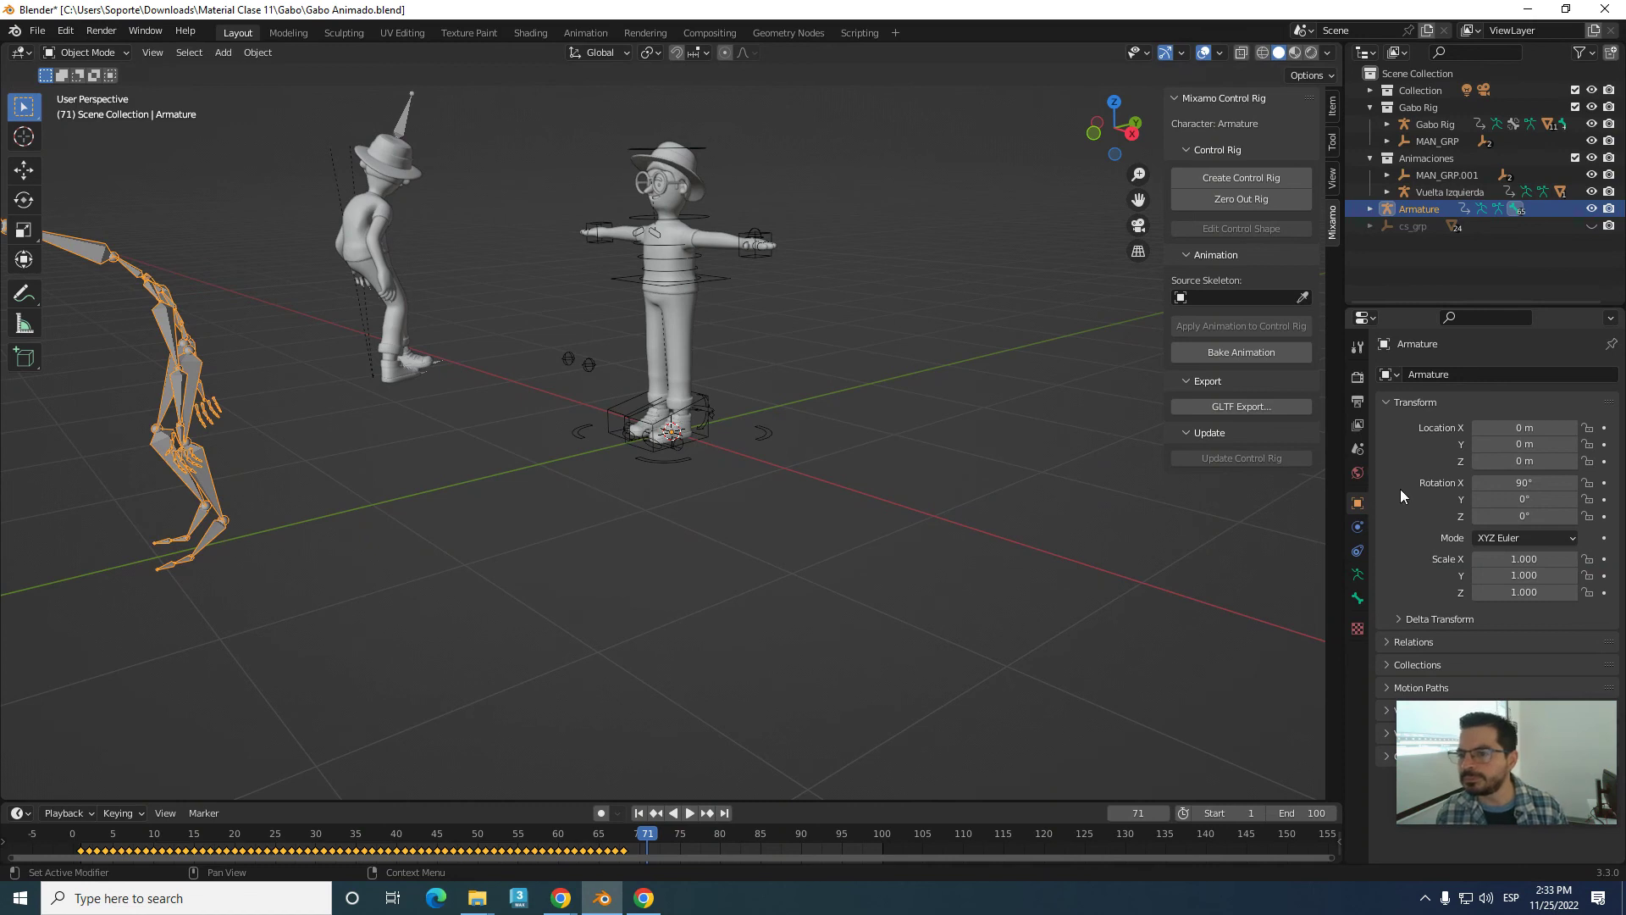
- Rename the armature to Caminata Triste and move it and cs_grp into Animaciones
{"action": "double_click", "coordinate": [1420, 208]}
{"action": "type", "text": "Caminata Trist"}
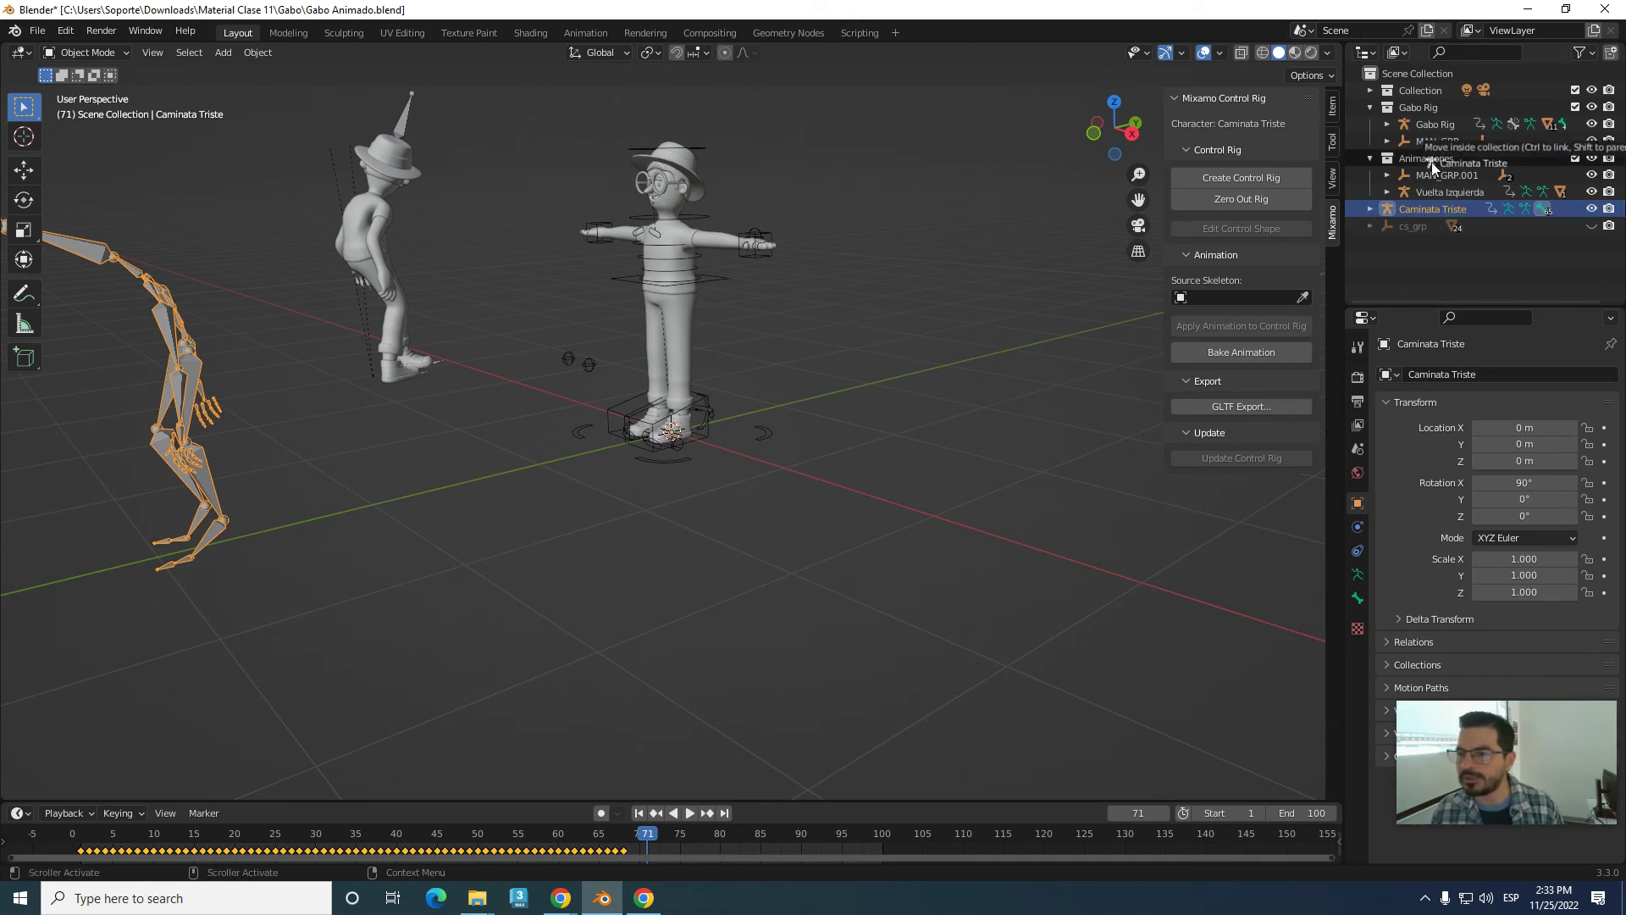
{"action": "left_click_drag", "start_coordinate": [1418, 208], "coordinate": [1431, 161]}
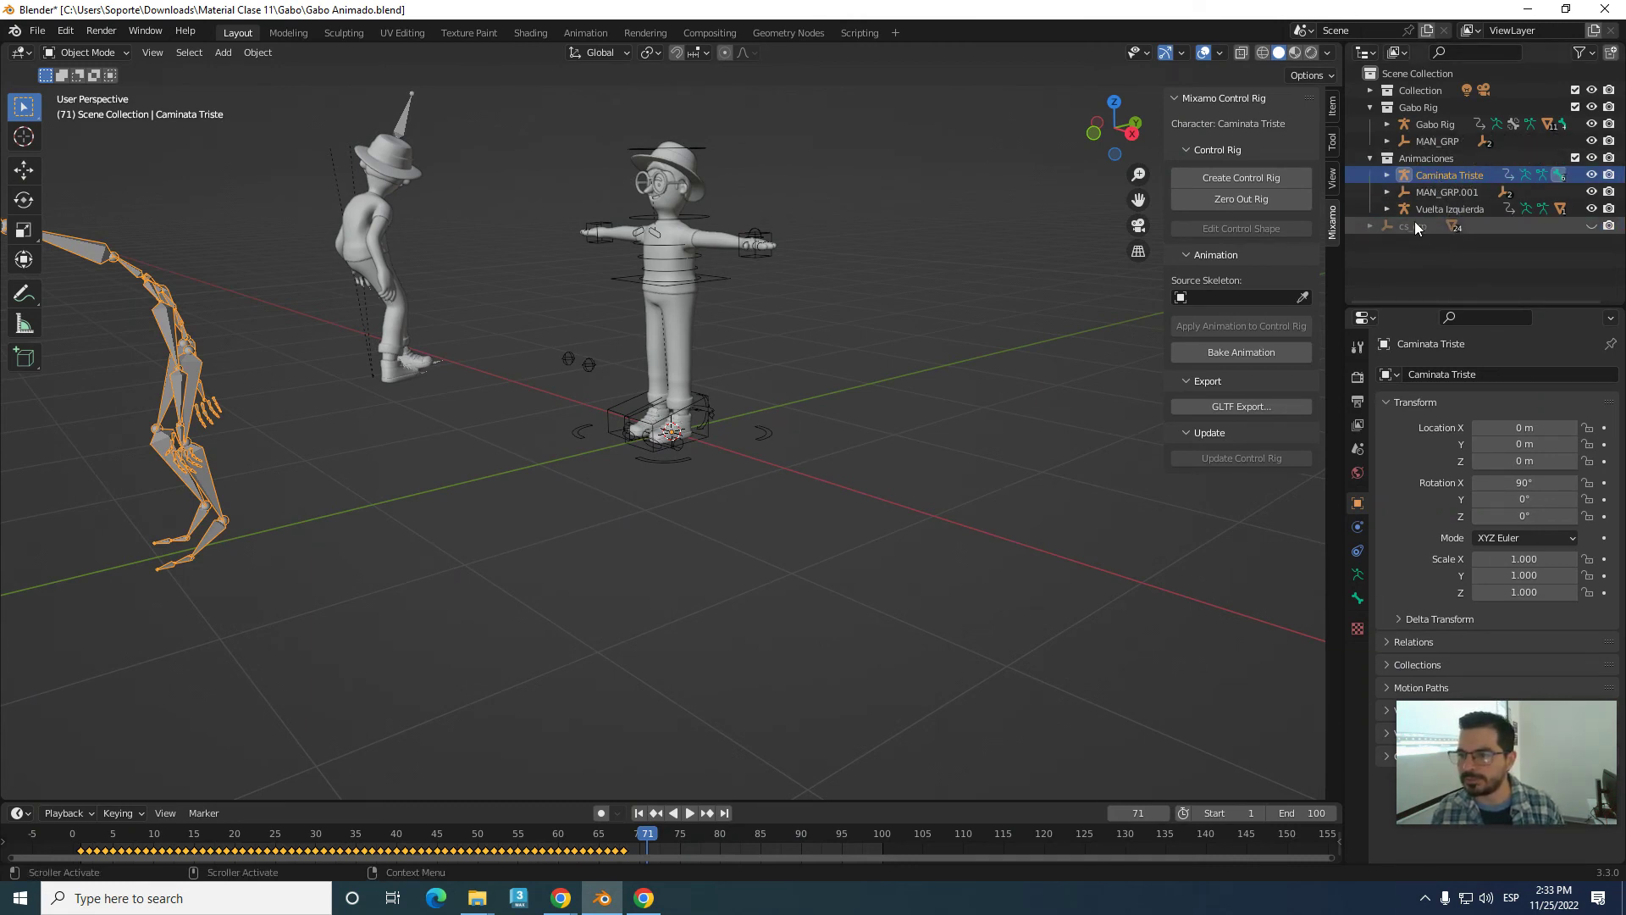
{"action": "left_click_drag", "start_coordinate": [1414, 221], "coordinate": [1441, 166]}
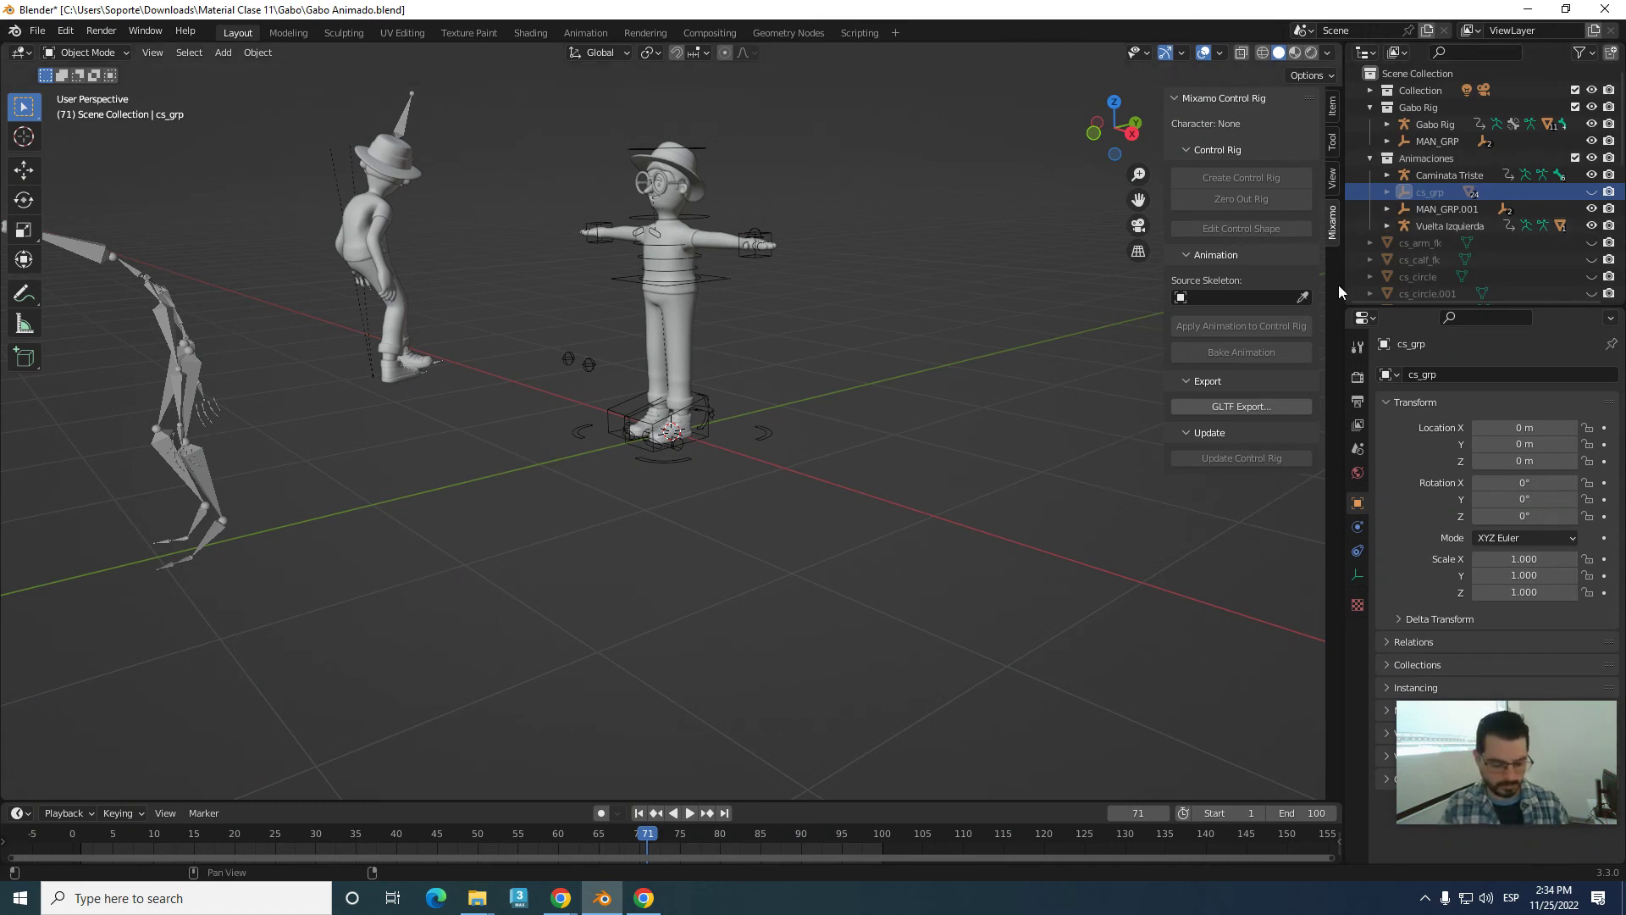
- Undo the cs_grp move, then play the walk animations and pause at frame 47
{"action": "key", "text": "ctrl+z"}
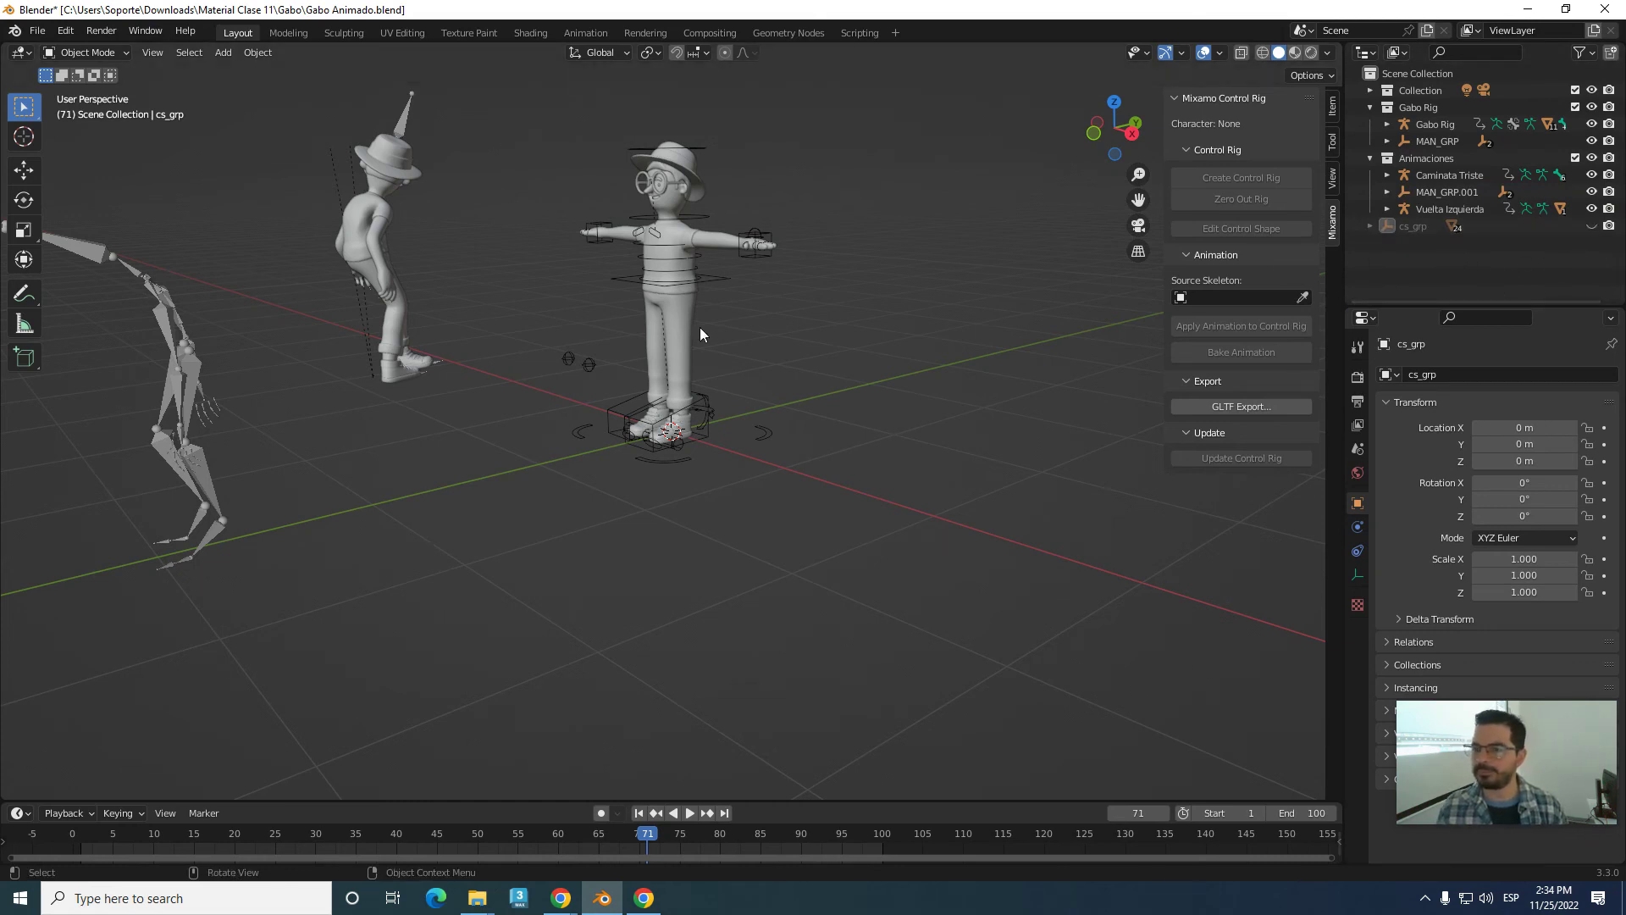
{"action": "scroll", "coordinate": [581, 446], "scroll_direction": "down", "scroll_amount": 1}
{"action": "scroll", "coordinate": [581, 445], "scroll_direction": "down", "scroll_amount": 2}
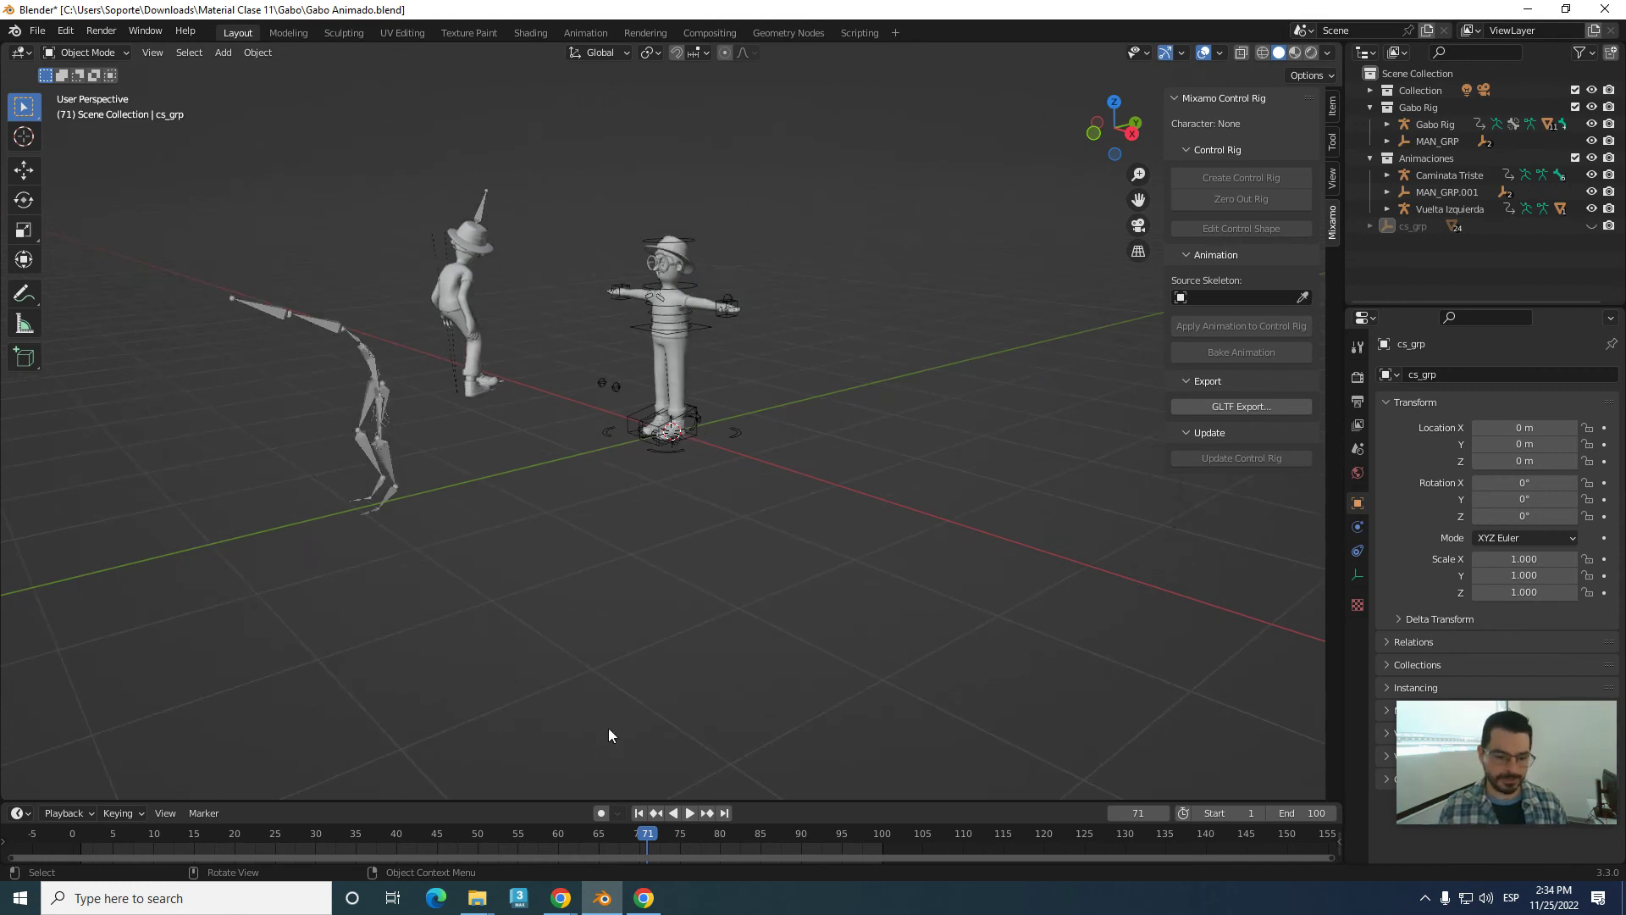
{"action": "left_click", "coordinate": [686, 813]}
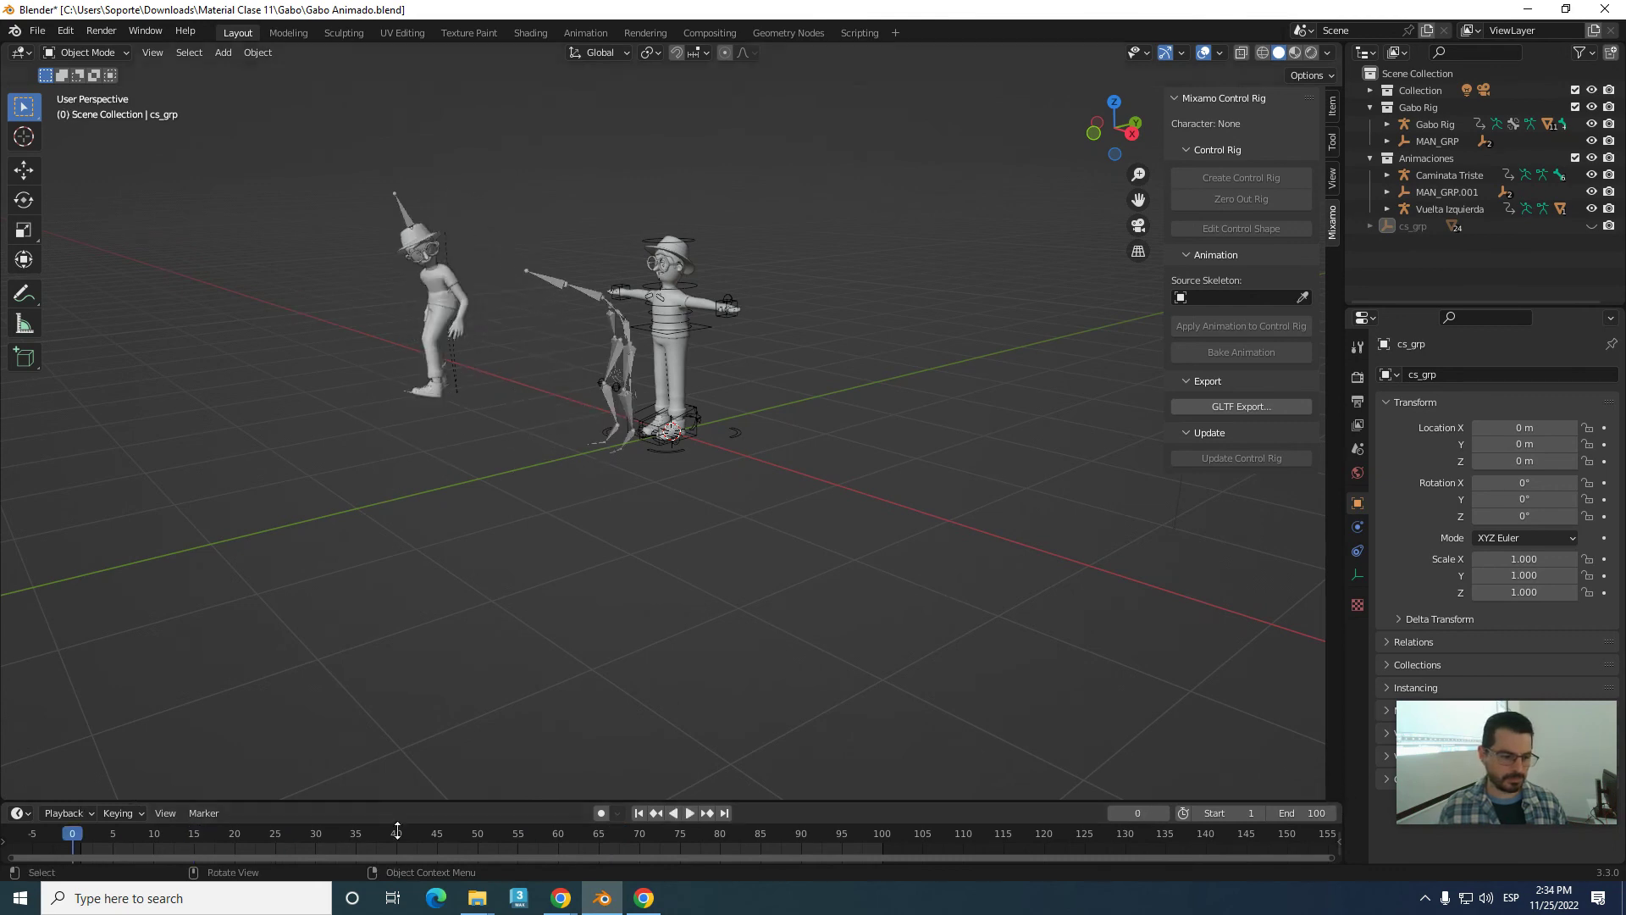
{"action": "left_click", "coordinate": [691, 810]}
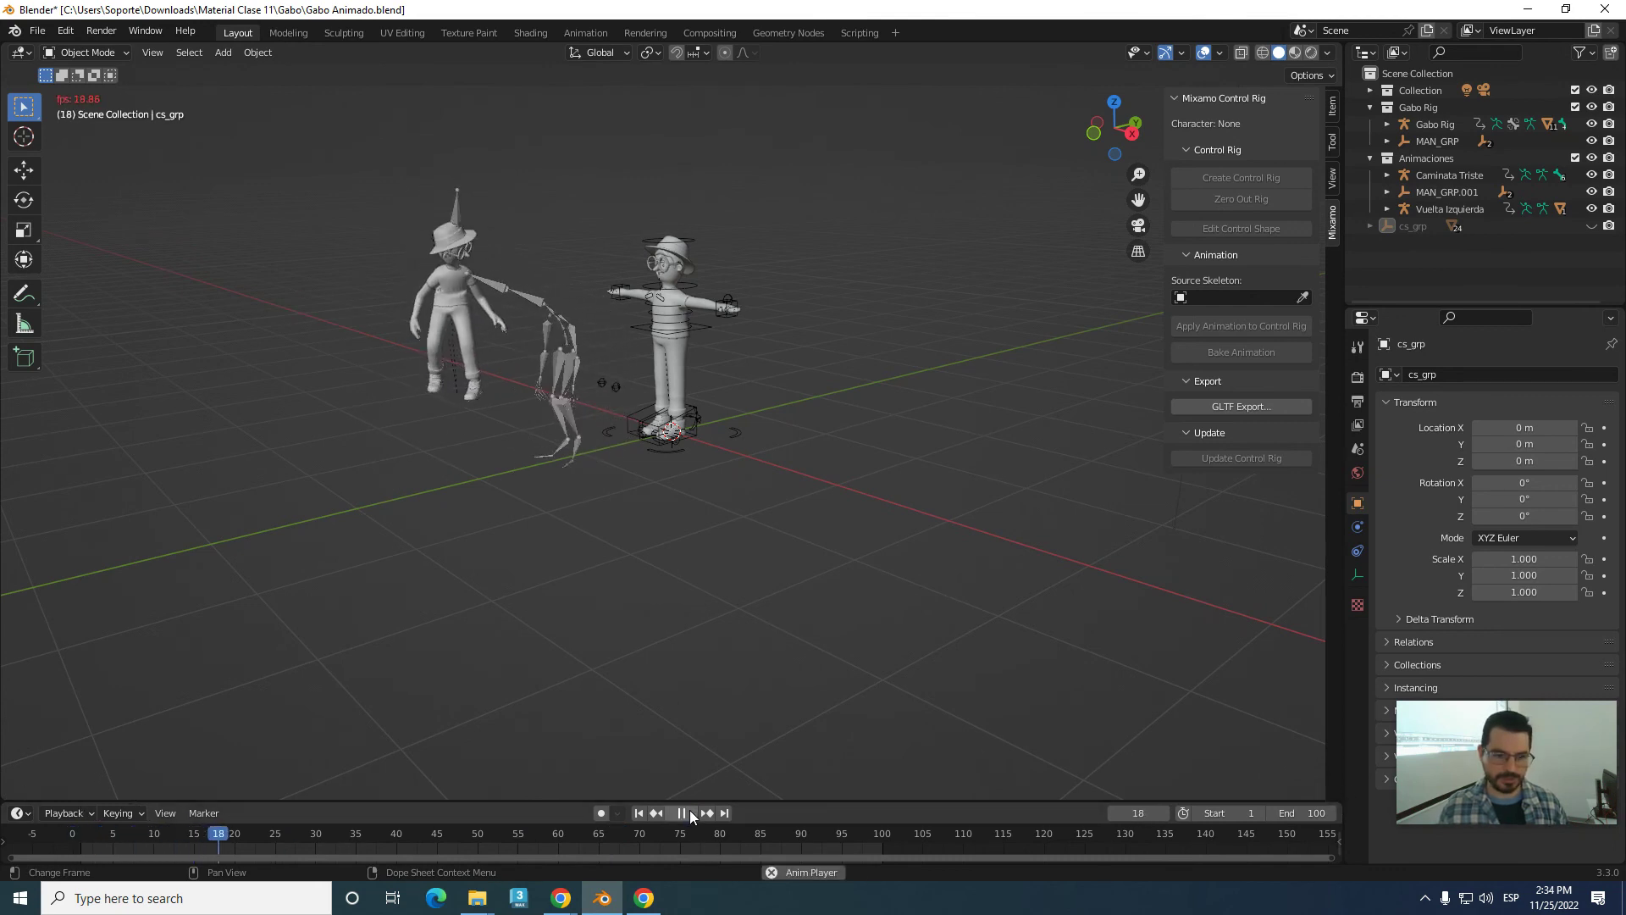
{"action": "left_click", "coordinate": [689, 810]}
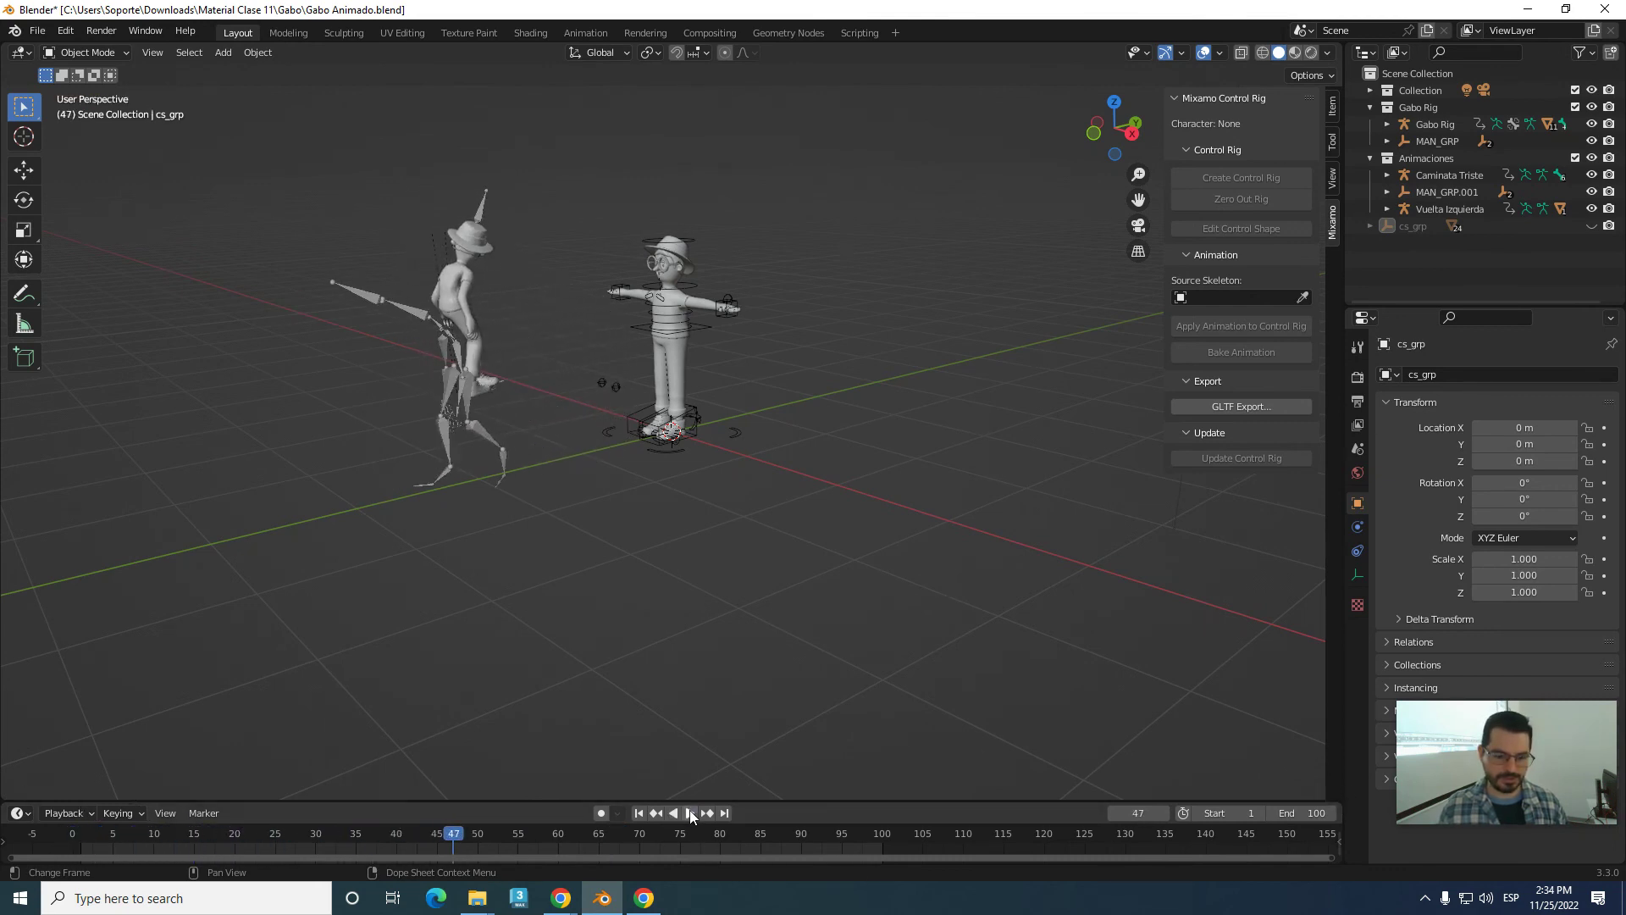
{"action": "scroll", "coordinate": [807, 400], "scroll_direction": "up", "scroll_amount": 3}
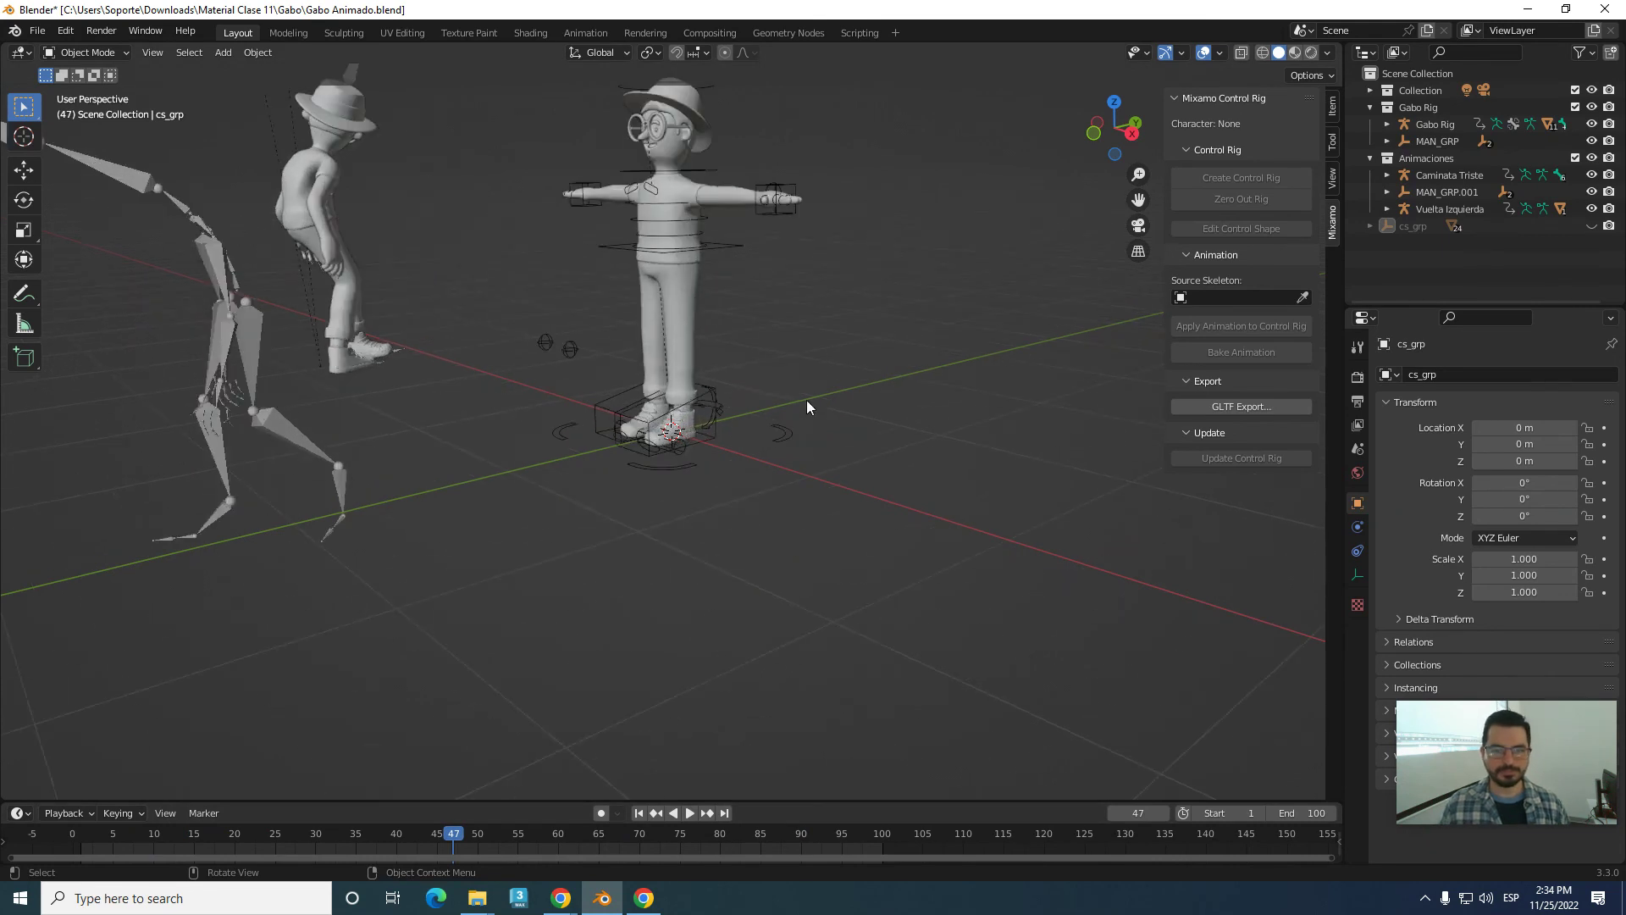
{"action": "scroll", "coordinate": [724, 428], "scroll_direction": "down", "scroll_amount": 2}
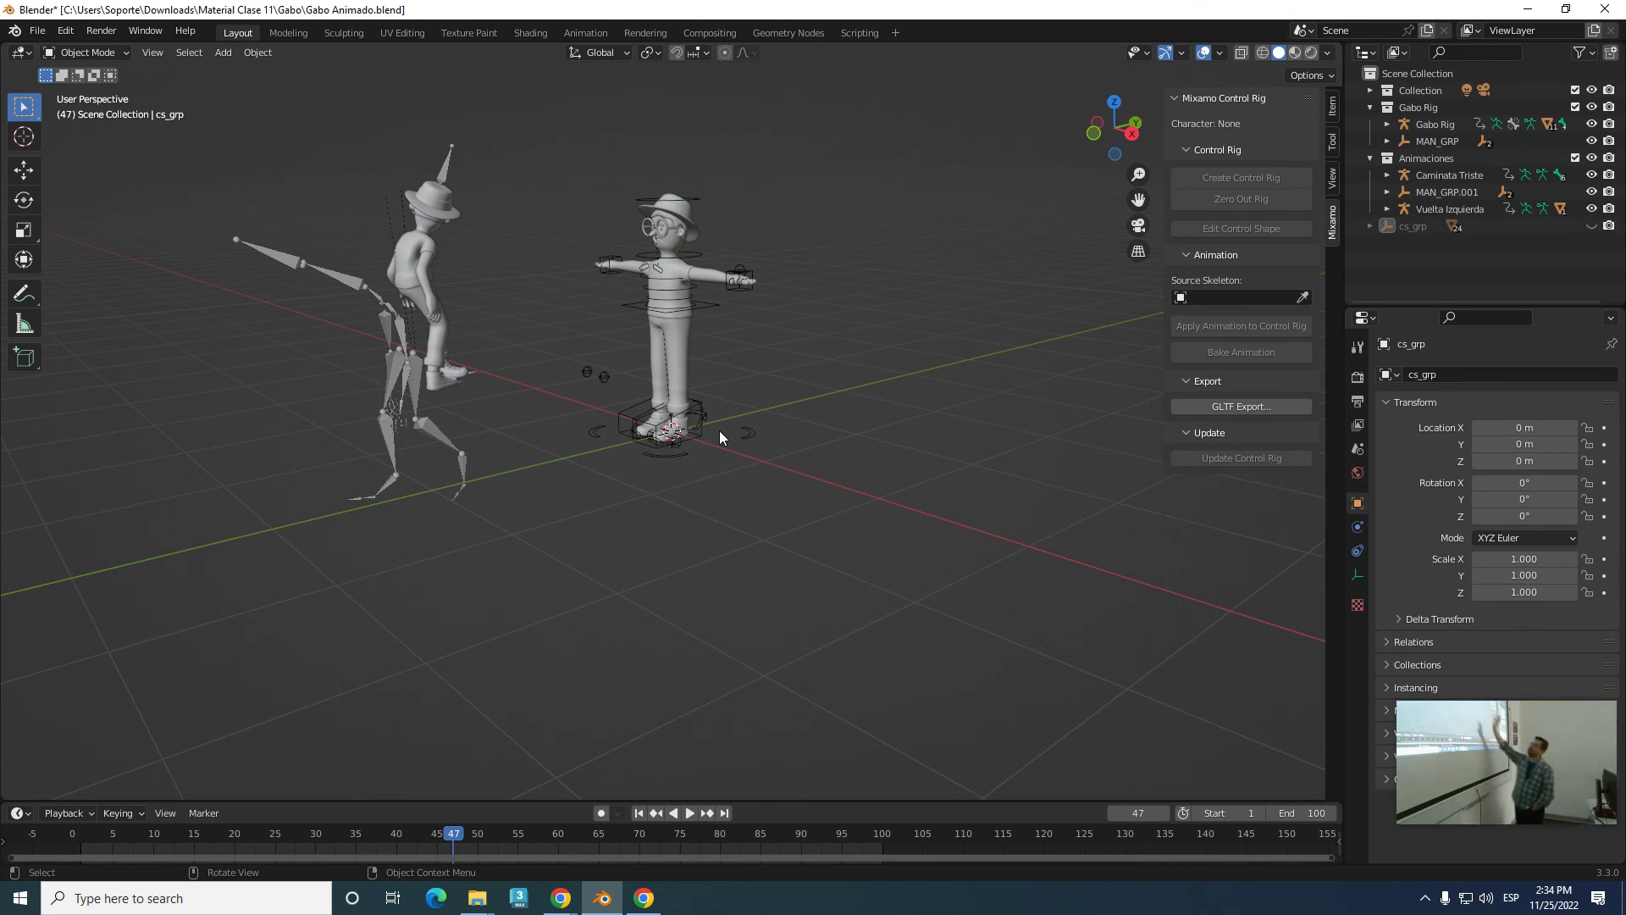
- Select the Gabo rig and set its Mixamo source skeleton to Caminata Triste
{"action": "scroll", "coordinate": [779, 381], "scroll_direction": "up", "scroll_amount": 3}
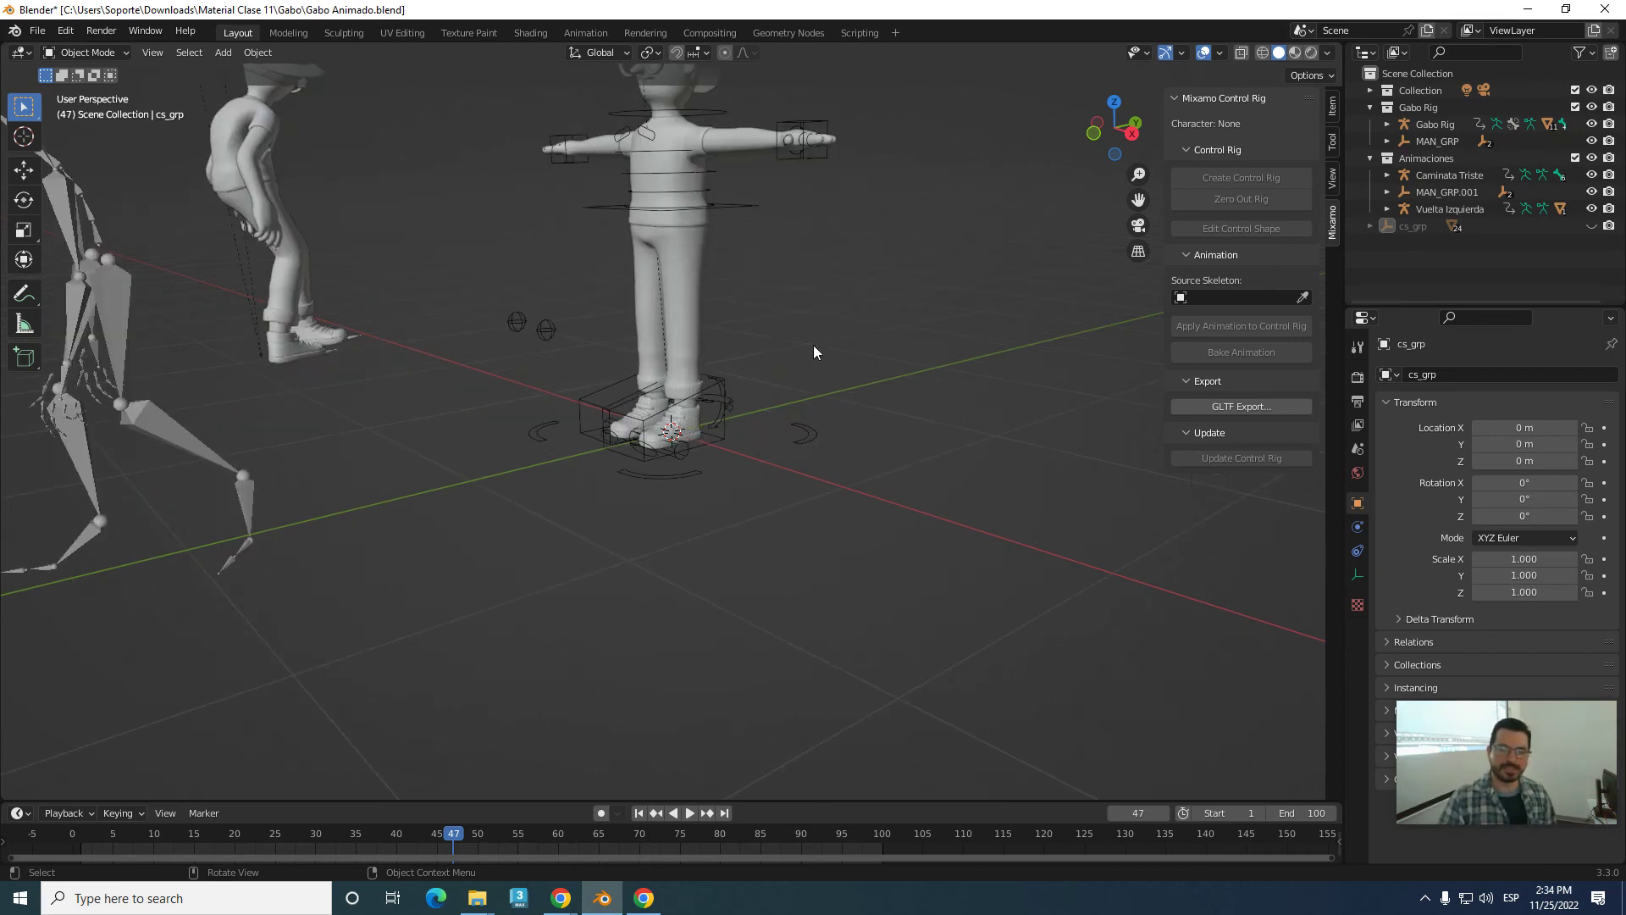
{"action": "left_click", "coordinate": [728, 237]}
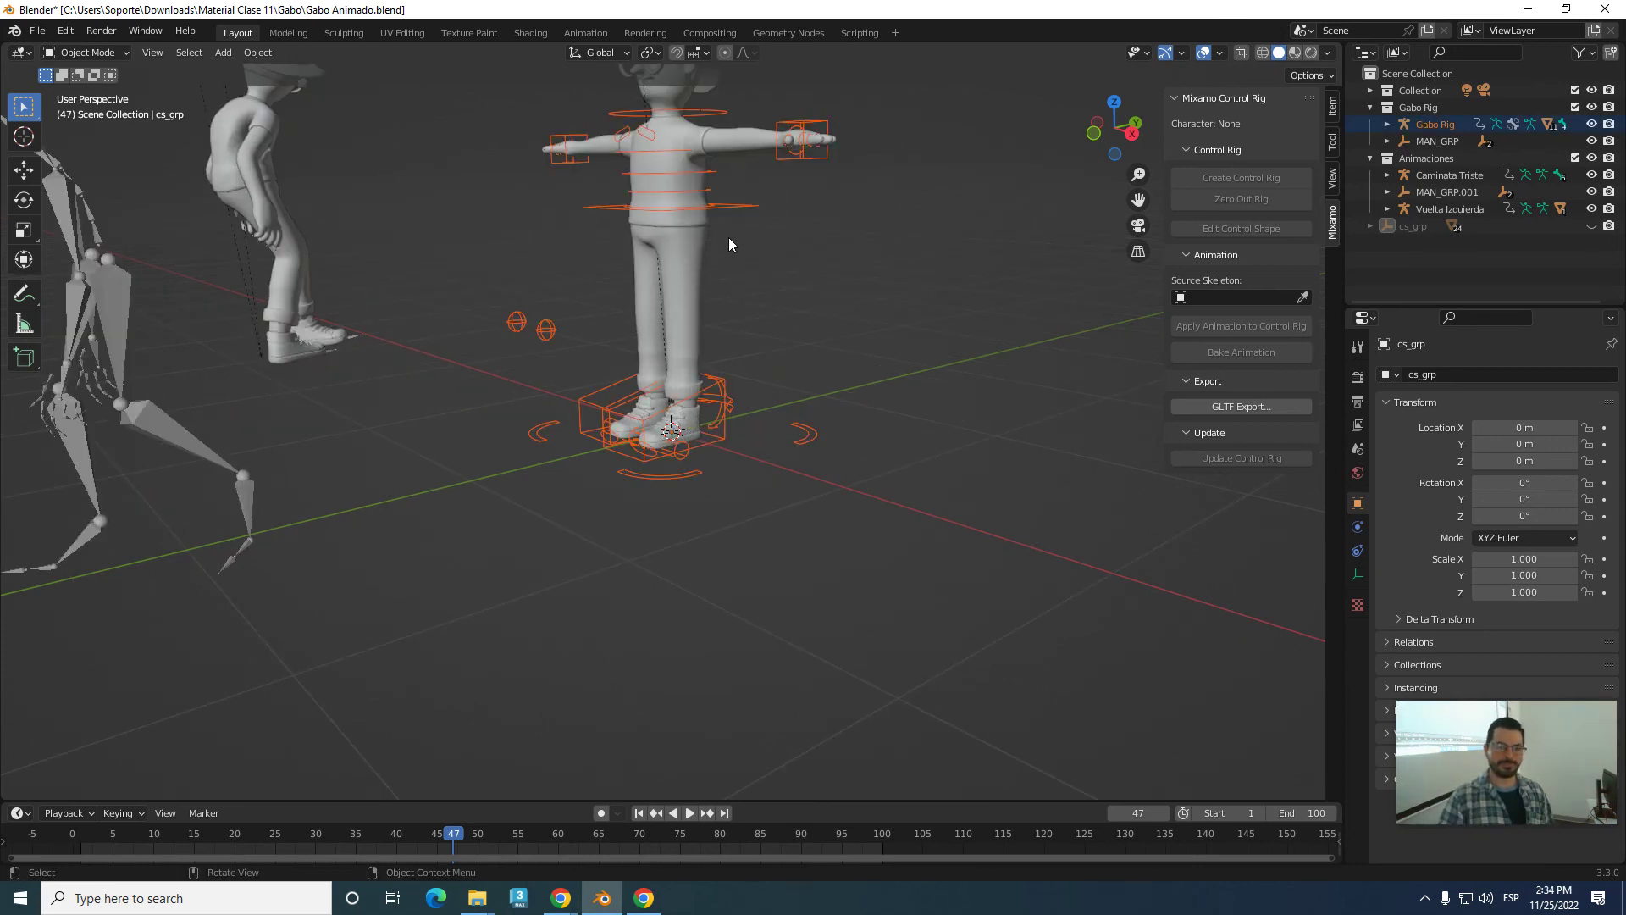
{"action": "scroll", "coordinate": [728, 237], "scroll_direction": "down", "scroll_amount": 2}
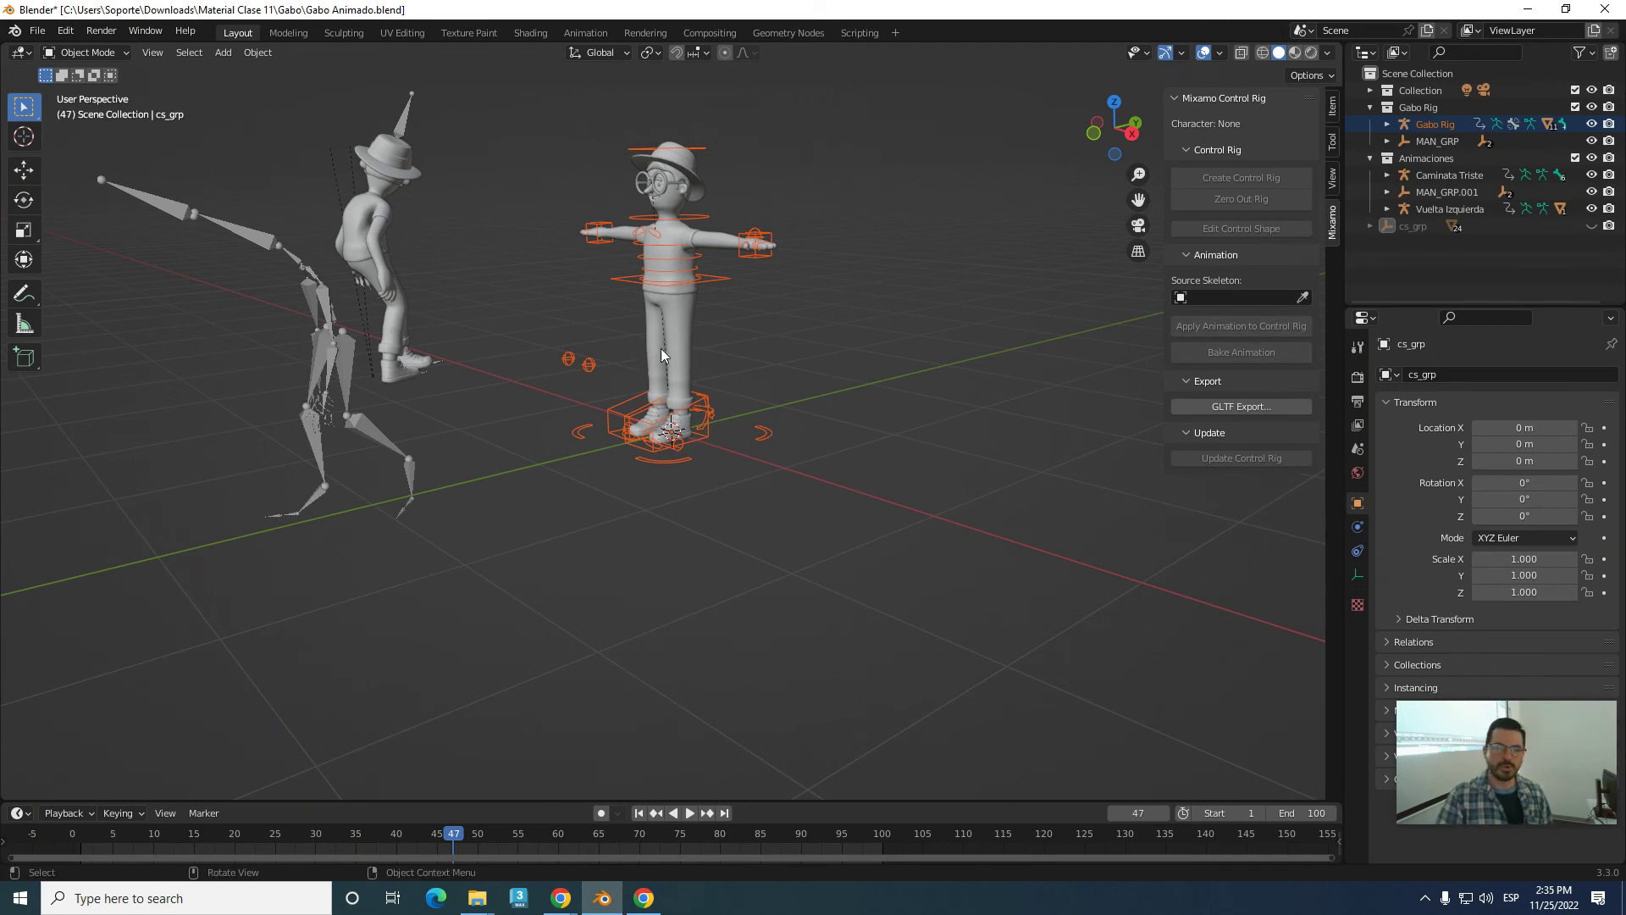
{"action": "left_click", "coordinate": [1304, 297]}
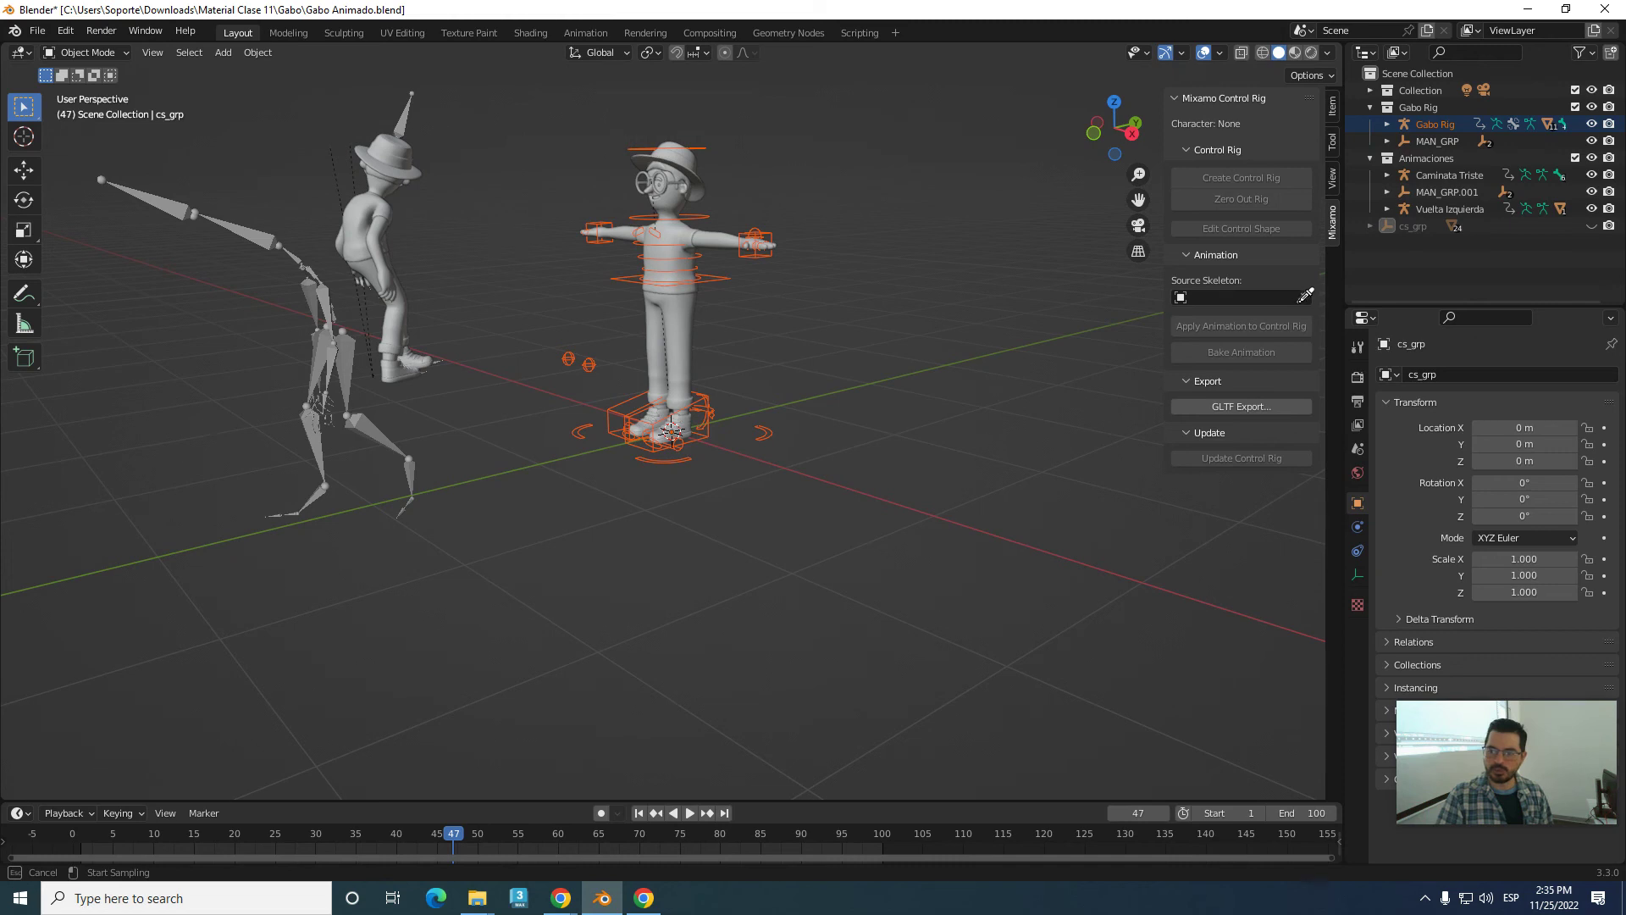
{"action": "left_click", "coordinate": [272, 245]}
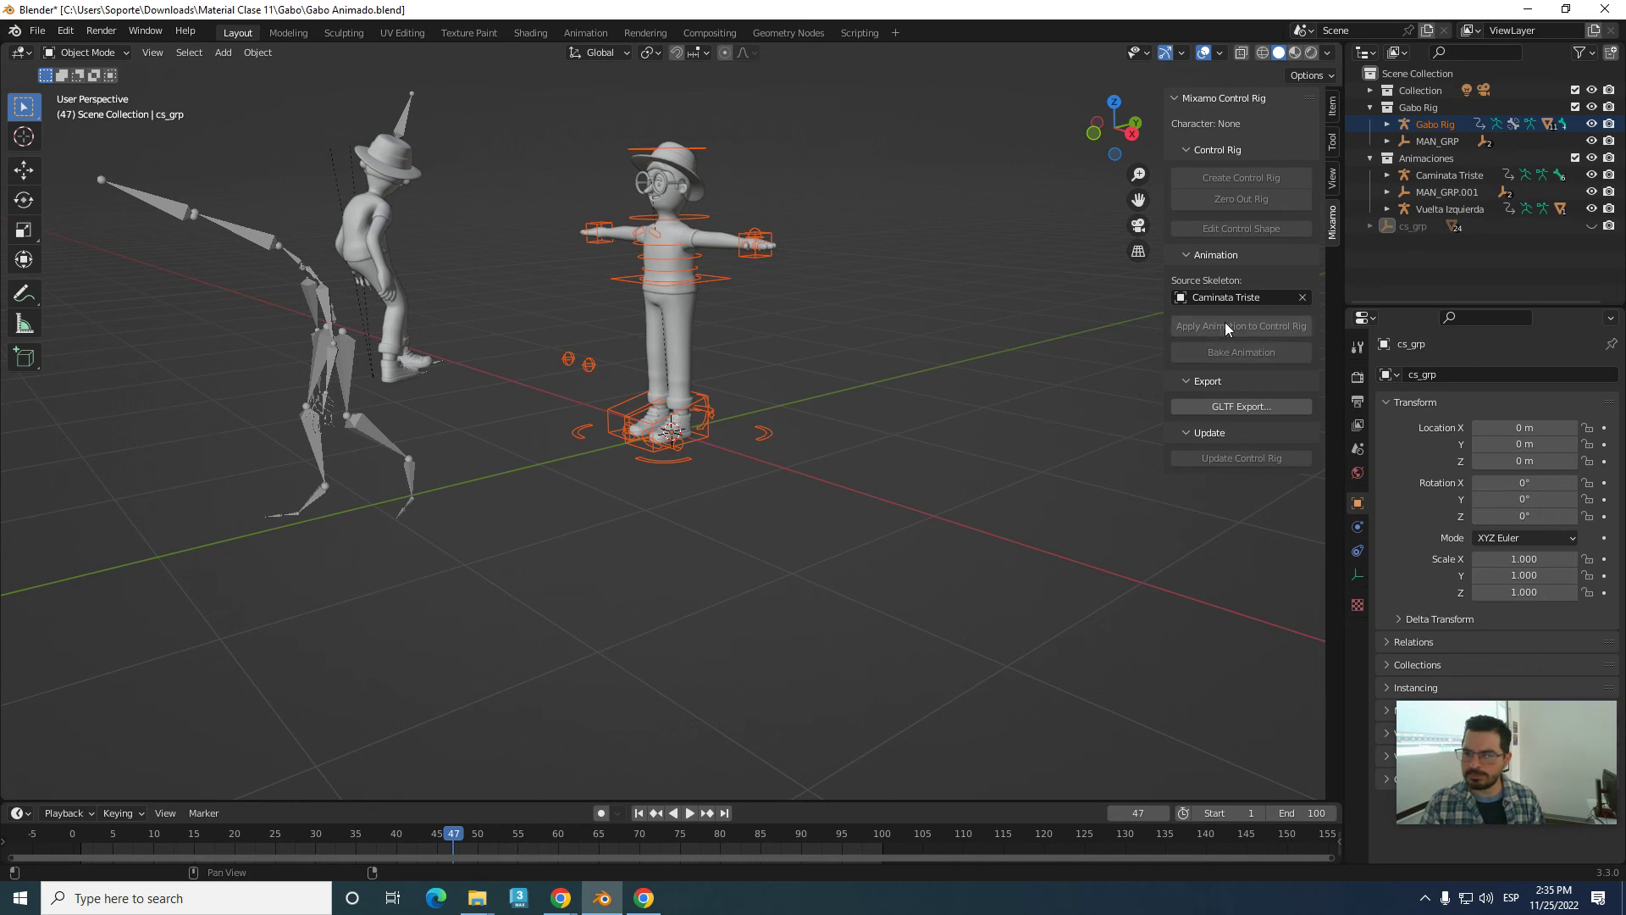
- Deselect the rig and move cs_grp into the Animaciones collection
{"action": "scroll", "coordinate": [708, 459], "scroll_direction": "up", "scroll_amount": 2}
{"action": "scroll", "coordinate": [746, 448], "scroll_direction": "down", "scroll_amount": 2}
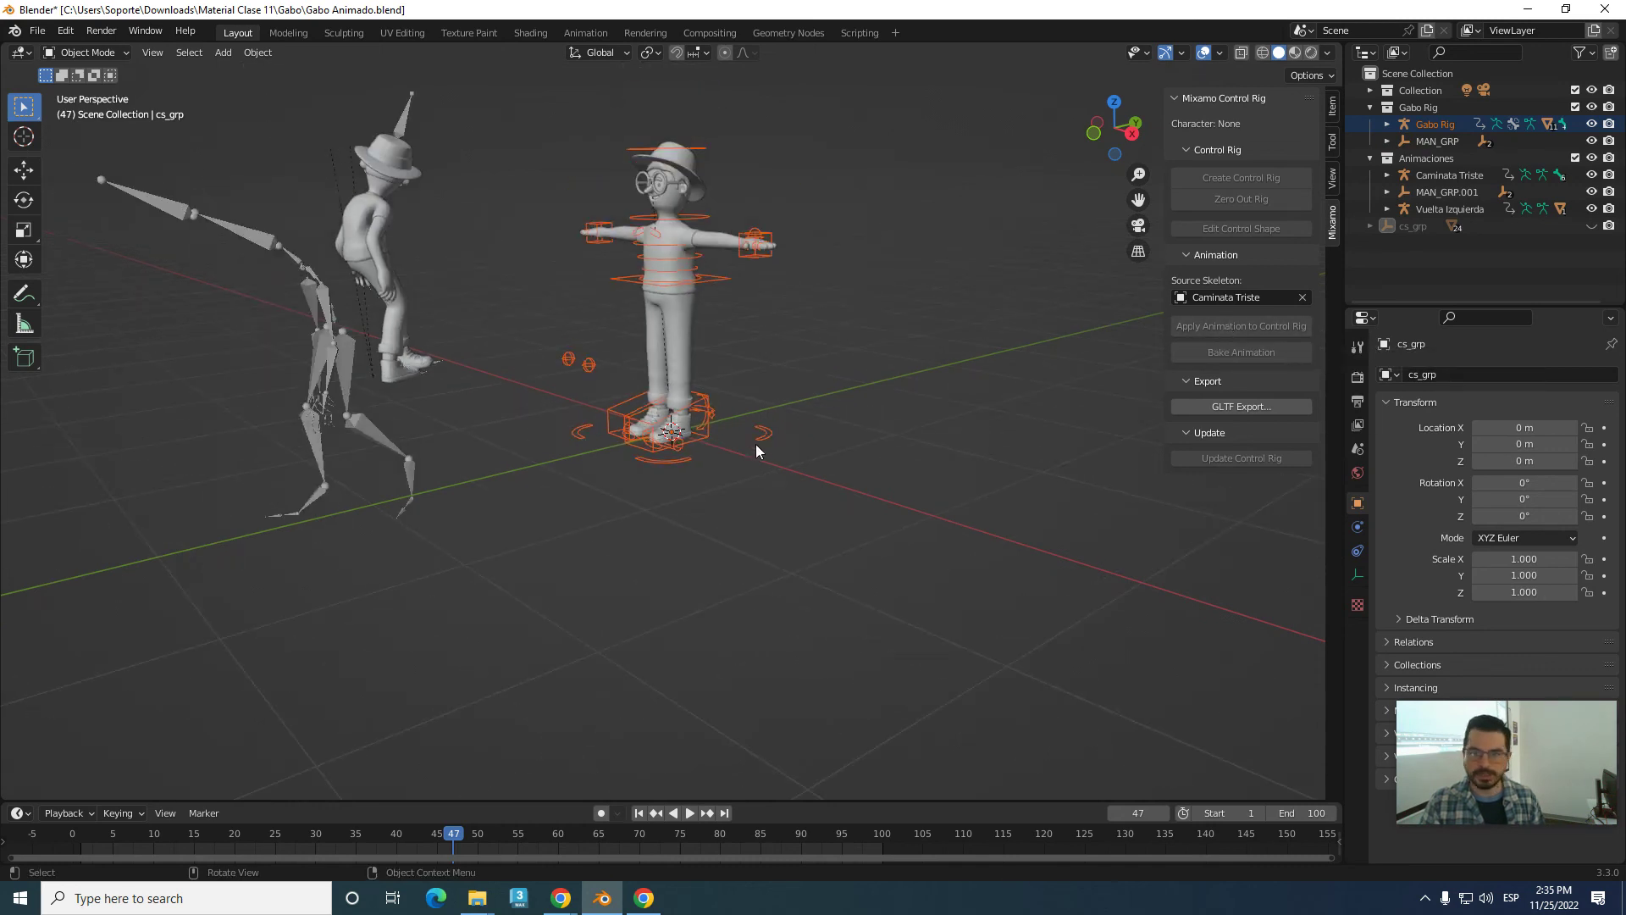
{"action": "left_click", "coordinate": [849, 327]}
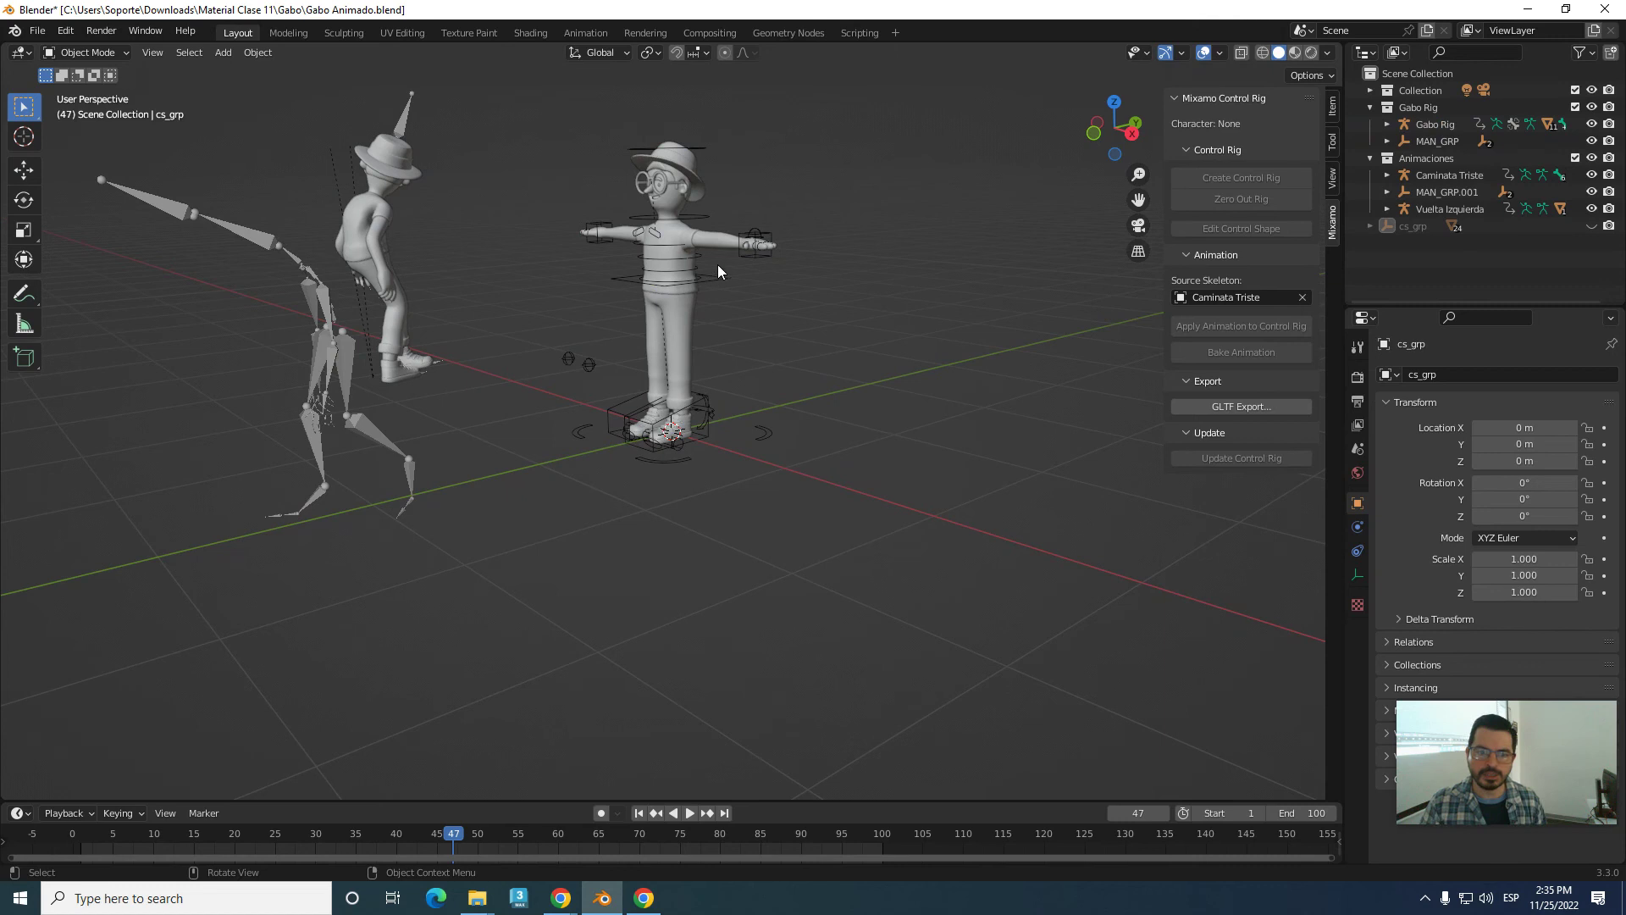
{"action": "left_click", "coordinate": [716, 311]}
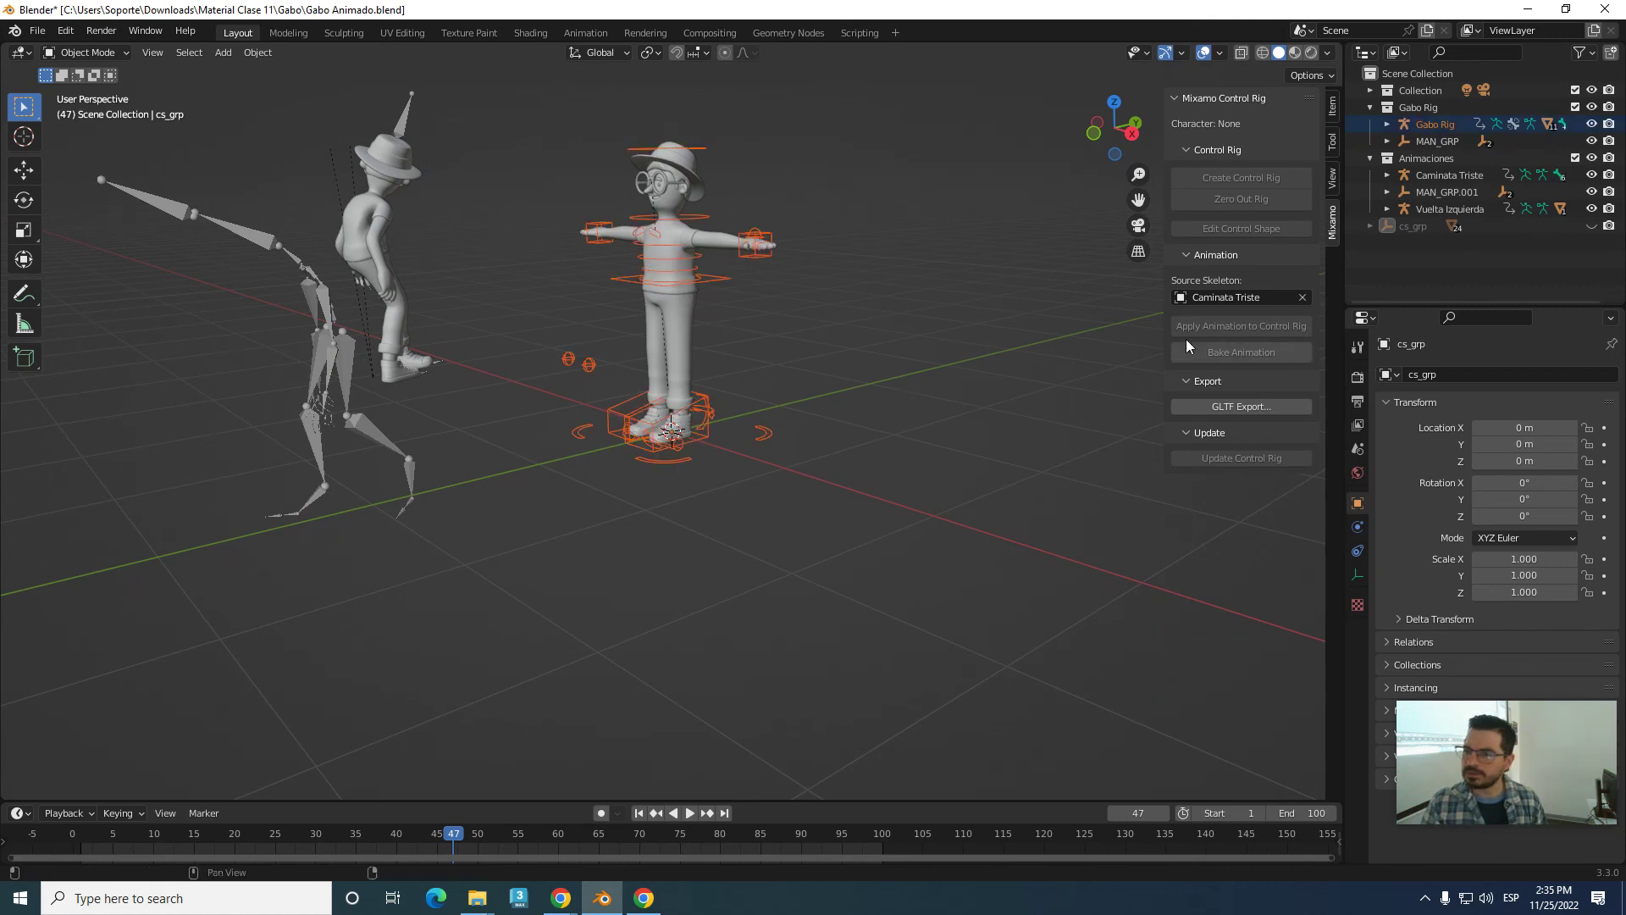
{"action": "left_click", "coordinate": [957, 314]}
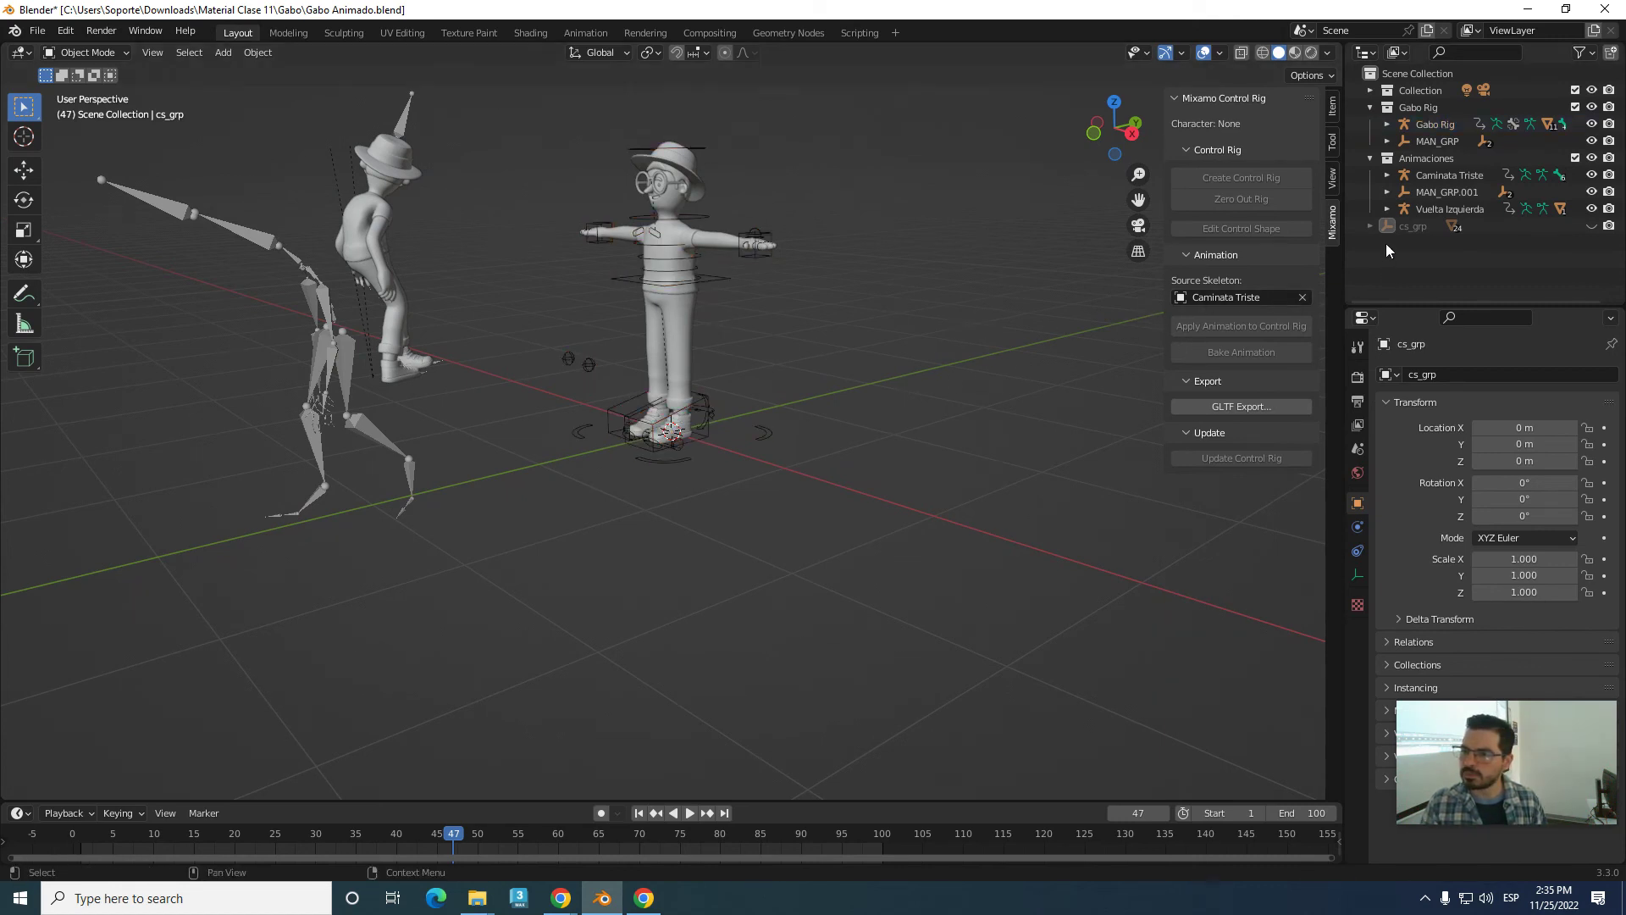
{"action": "left_click_drag", "start_coordinate": [1389, 225], "coordinate": [1429, 169]}
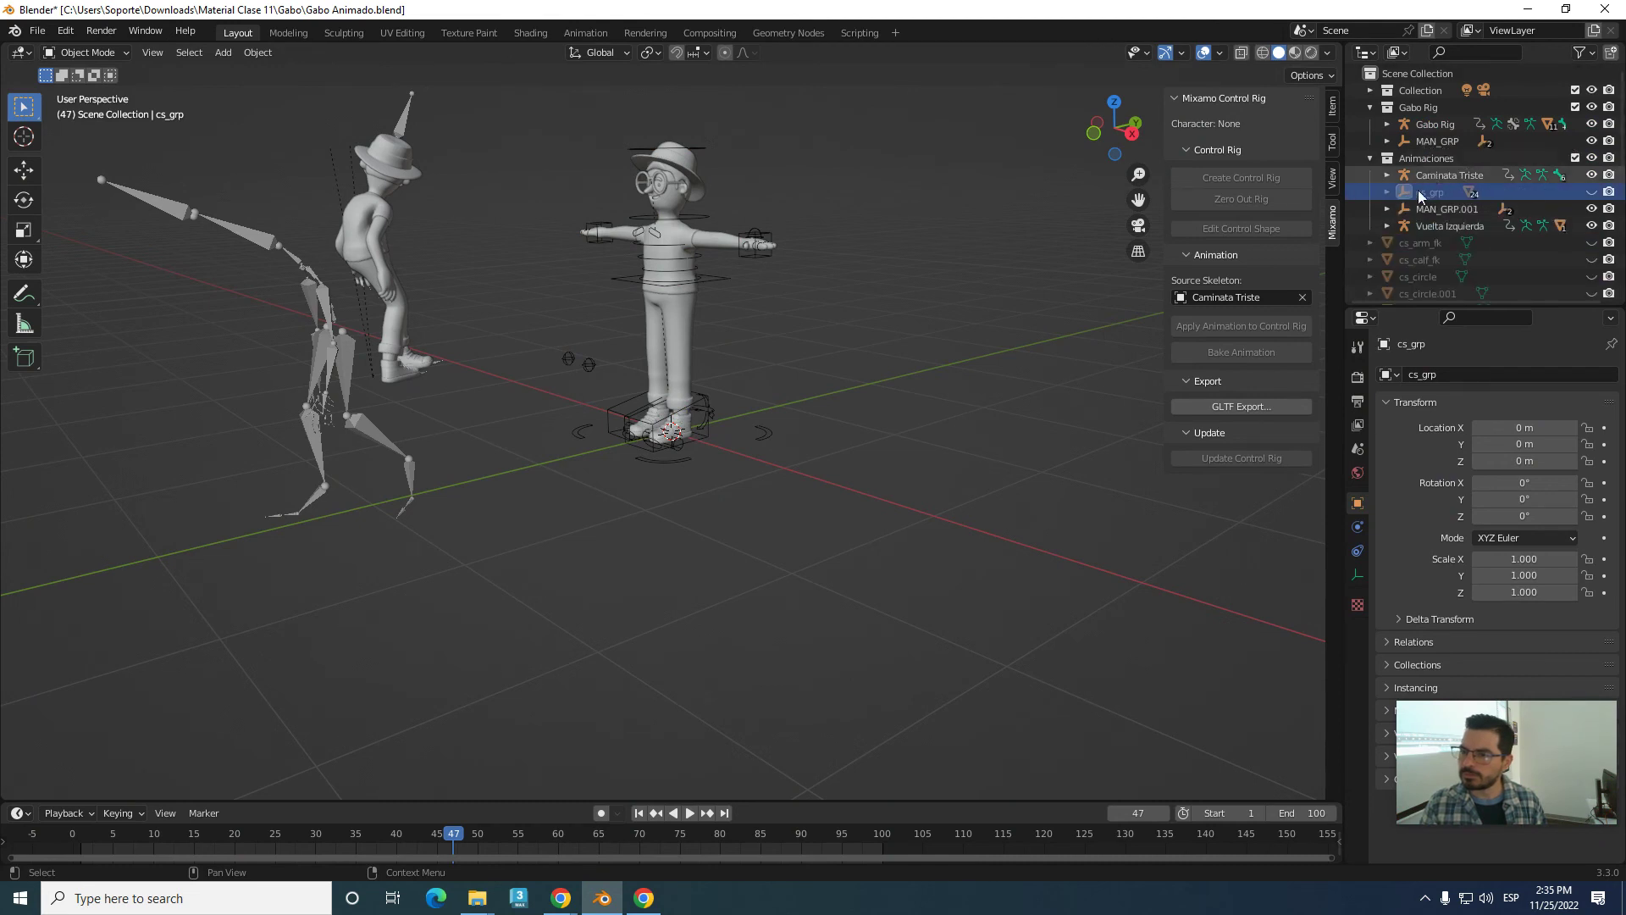
{"action": "scroll", "coordinate": [1392, 237], "scroll_direction": "down", "scroll_amount": 5}
{"action": "scroll", "coordinate": [1393, 237], "scroll_direction": "up", "scroll_amount": 5}
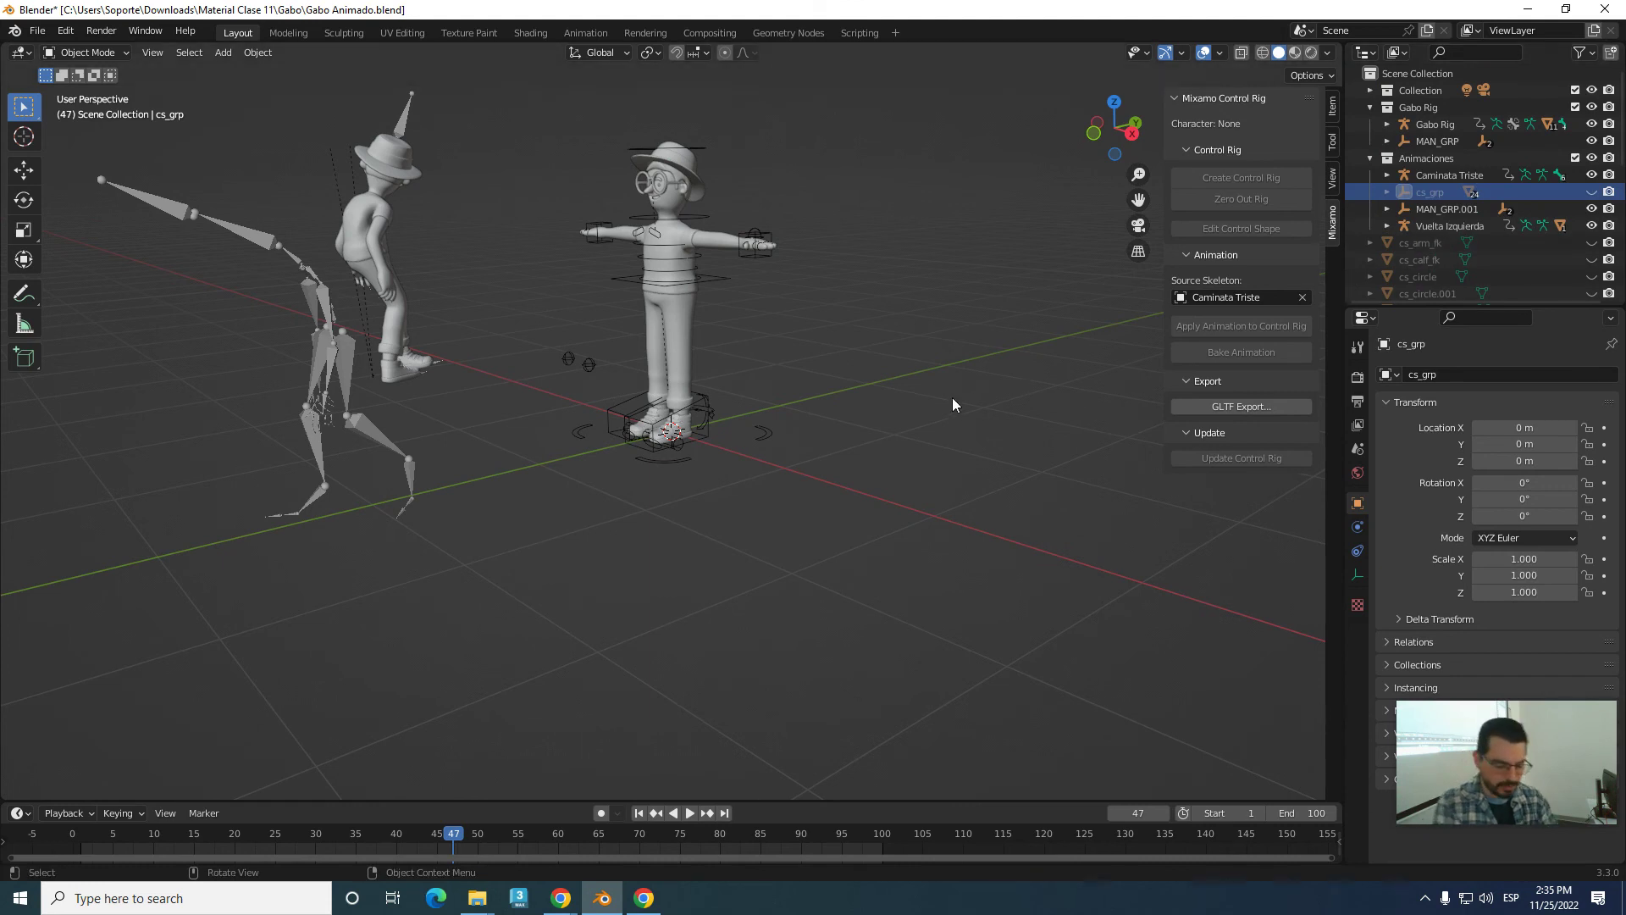
- Undo the cs_grp move, take Caminata Triste out to the Scene Collection, and reselect the Gabo rig
{"action": "key", "text": "ctrl+z"}
{"action": "key", "text": "ctrl+z"}
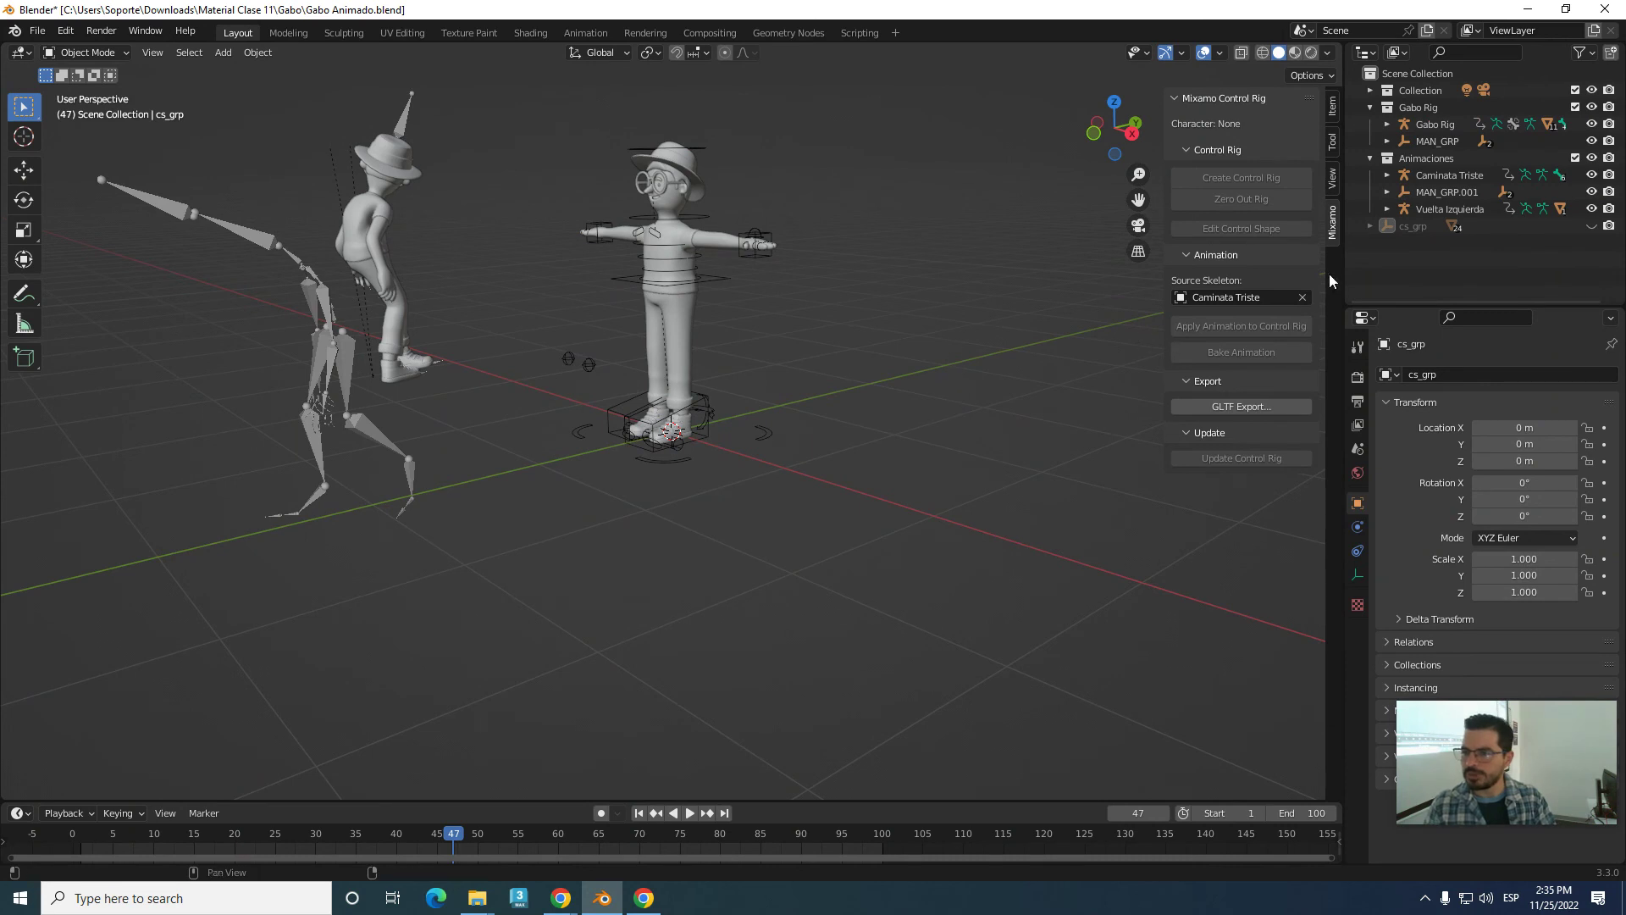
{"action": "left_click_drag", "start_coordinate": [1440, 176], "coordinate": [1363, 261]}
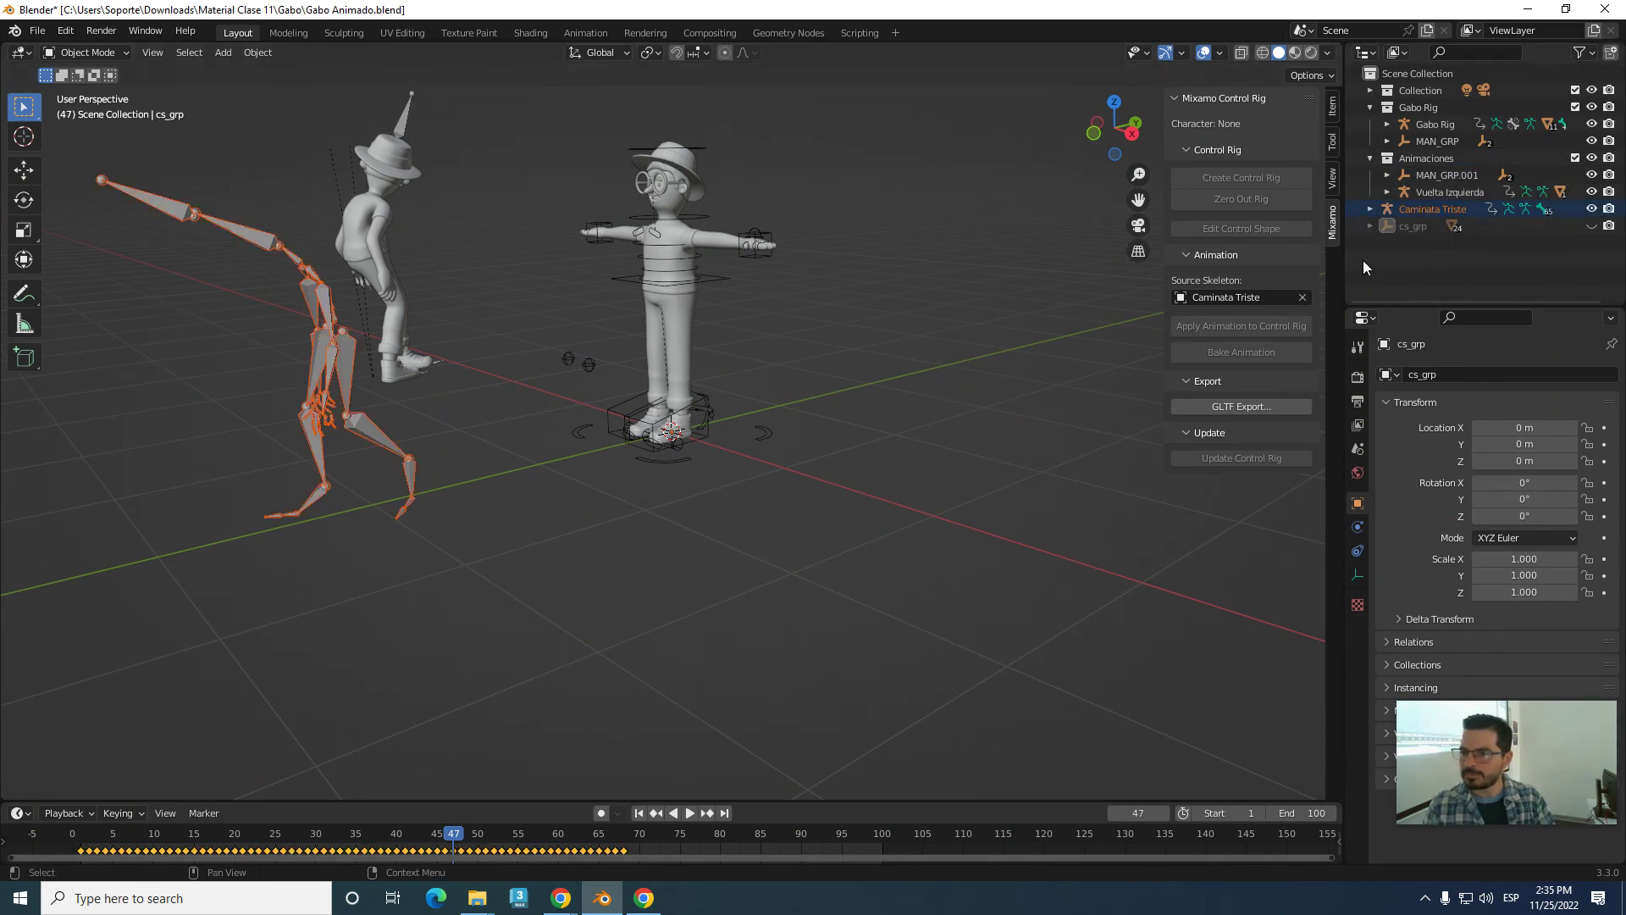
{"action": "left_click", "coordinate": [1409, 210]}
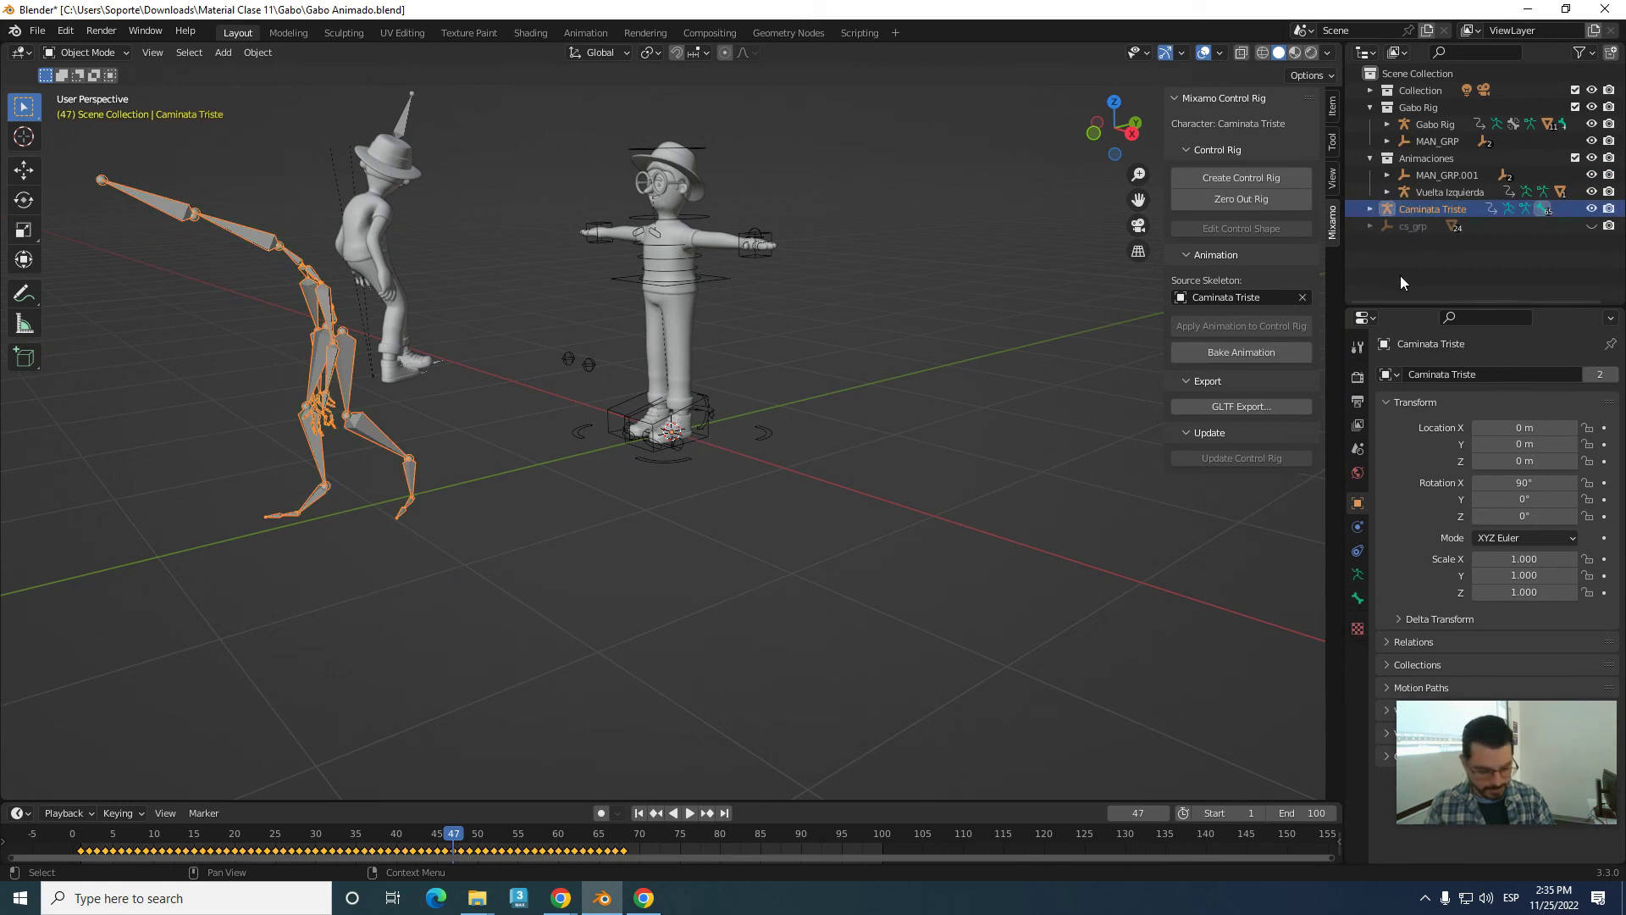
{"action": "left_click", "coordinate": [700, 161]}
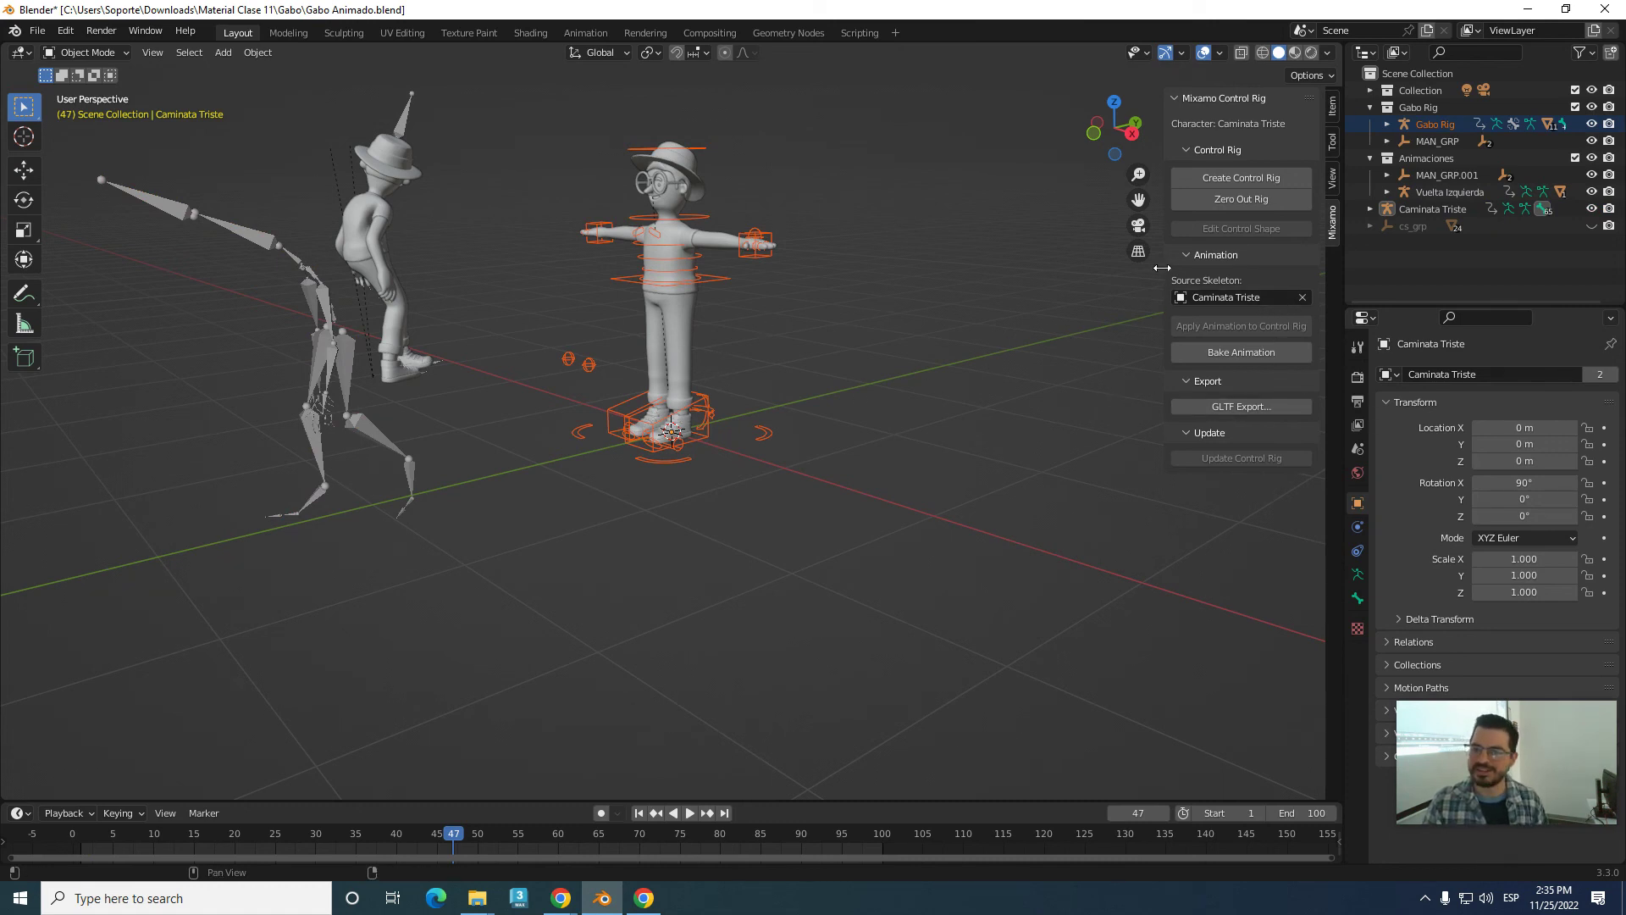
- Reselect the Gabo rig and pick Caminata Triste again as the source skeleton
{"action": "left_click", "coordinate": [679, 213]}
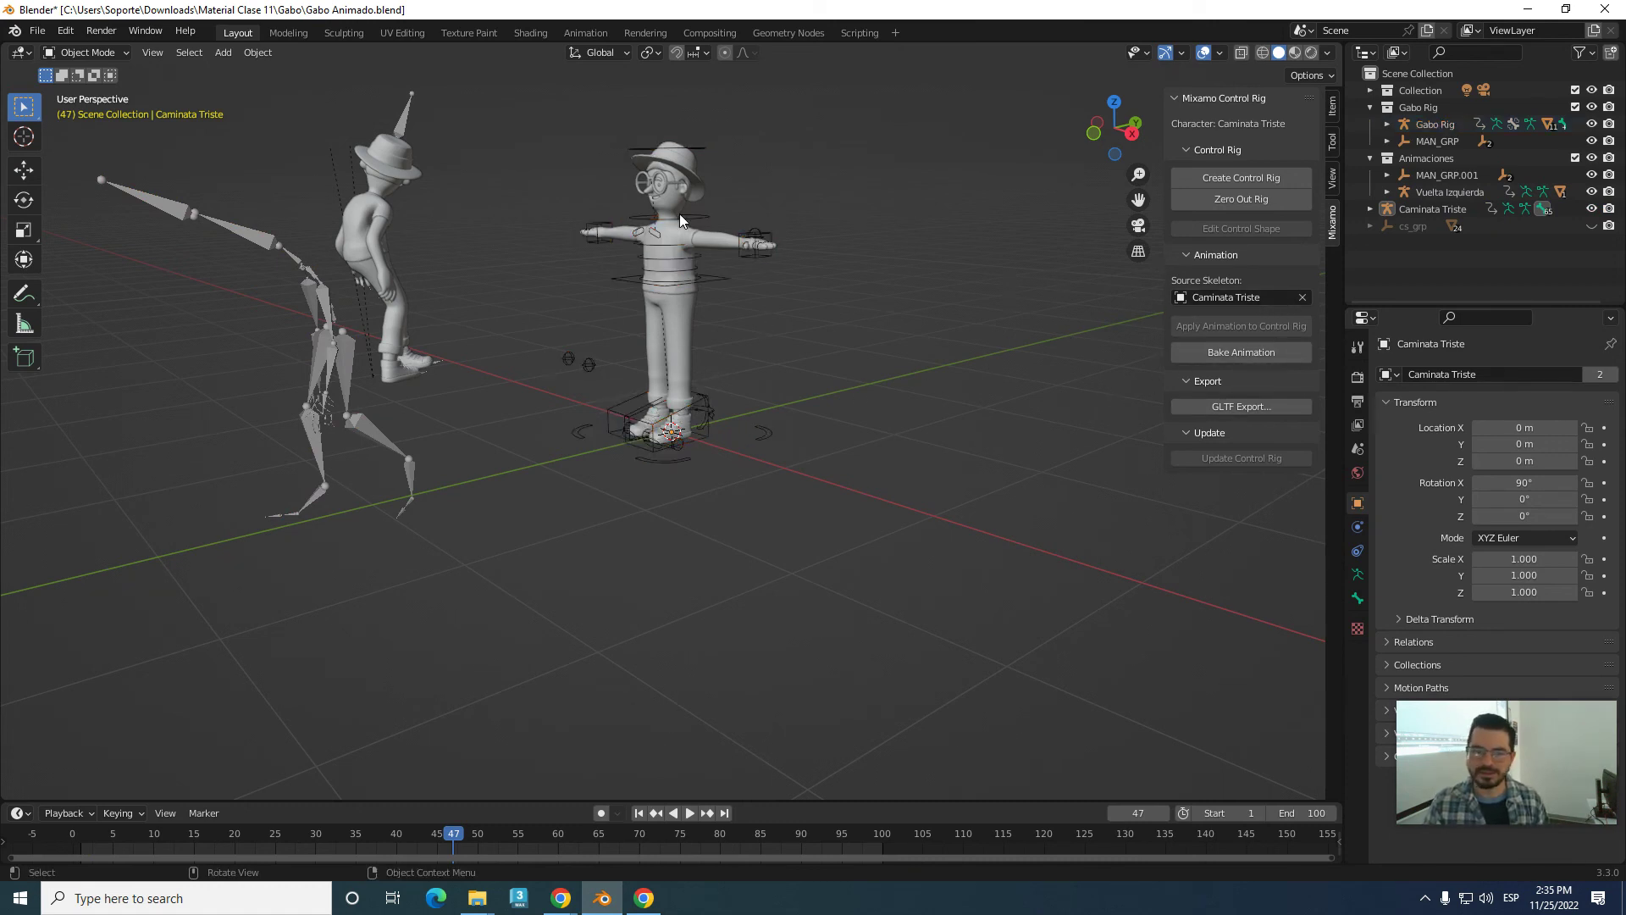
{"action": "left_click", "coordinate": [696, 160]}
{"action": "left_click", "coordinate": [1303, 299]}
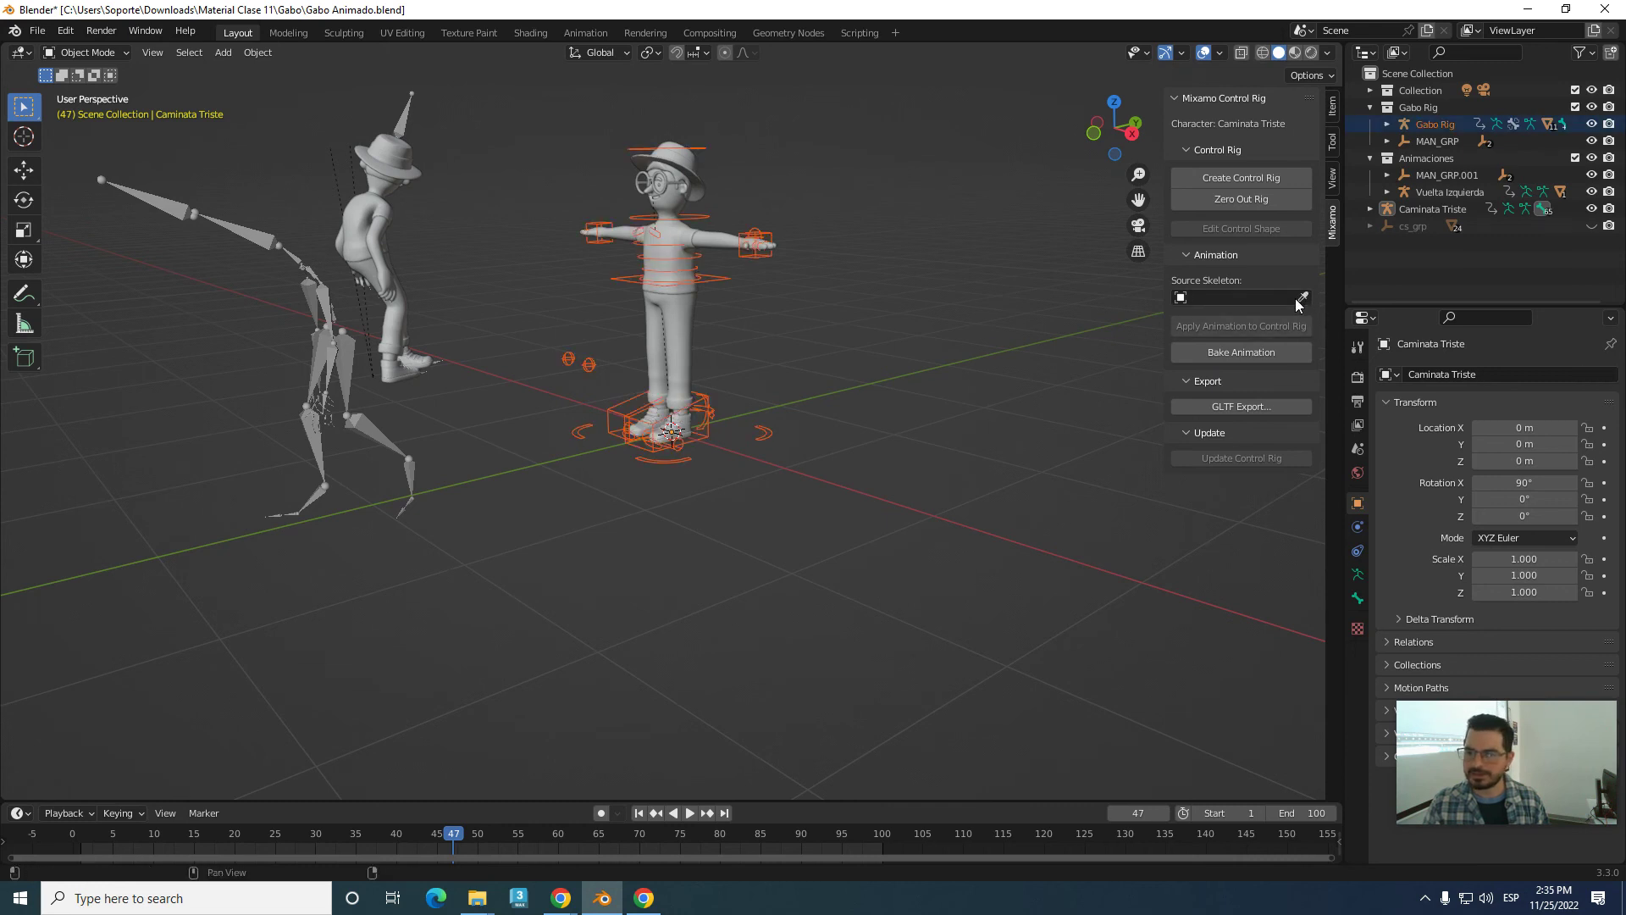
{"action": "left_click", "coordinate": [177, 206]}
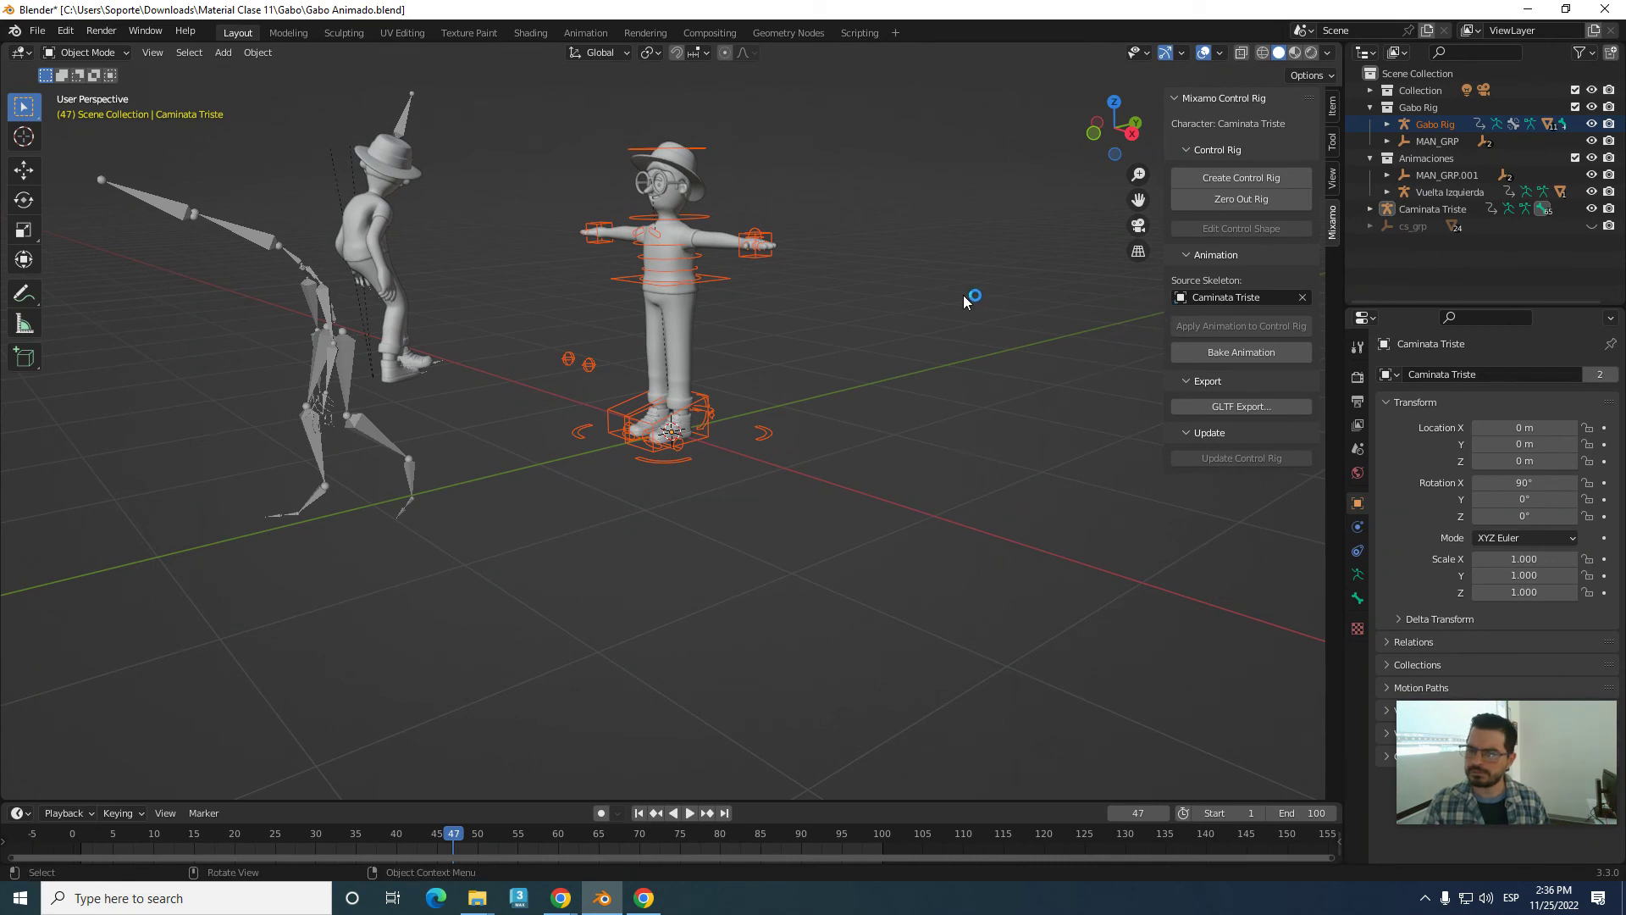
{"action": "left_click", "coordinate": [963, 294]}
- Frame the whole character and zero out the control rig's pose
{"action": "scroll", "coordinate": [779, 161], "scroll_direction": "up", "scroll_amount": 5}
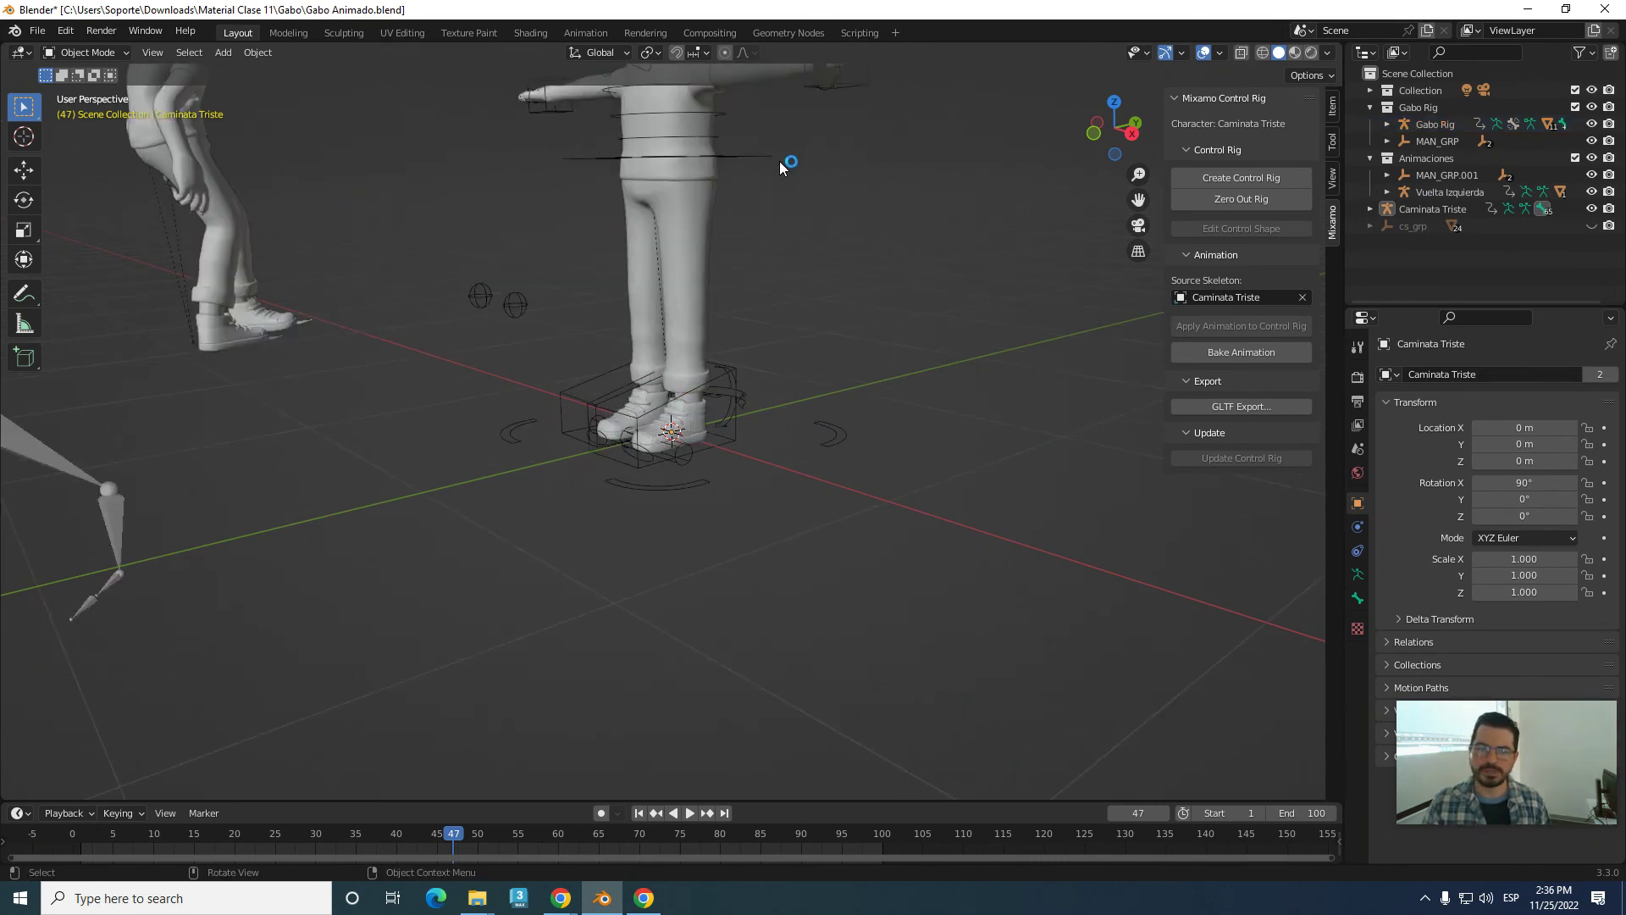
{"action": "scroll", "coordinate": [779, 161], "scroll_direction": "down", "scroll_amount": 3}
{"action": "scroll", "coordinate": [821, 161], "scroll_direction": "down", "scroll_amount": 2}
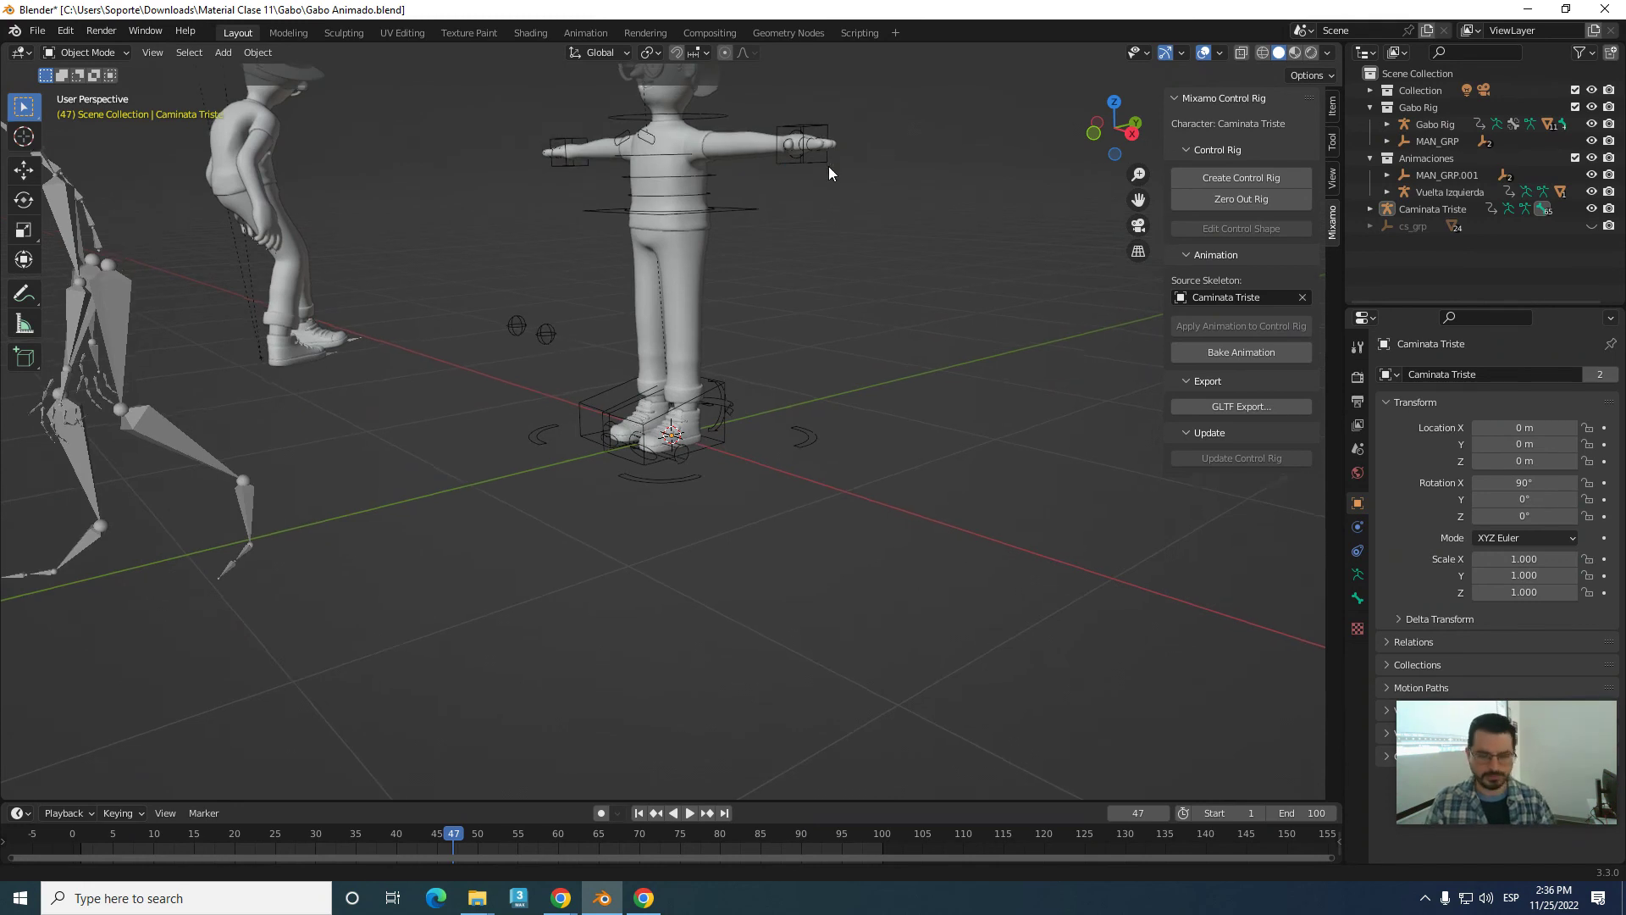
{"action": "middle_click_drag", "start_coordinate": [829, 166], "coordinate": [841, 277]}
{"action": "left_click_drag", "start_coordinate": [769, 114], "coordinate": [732, 174]}
{"action": "left_click", "coordinate": [1236, 200]}
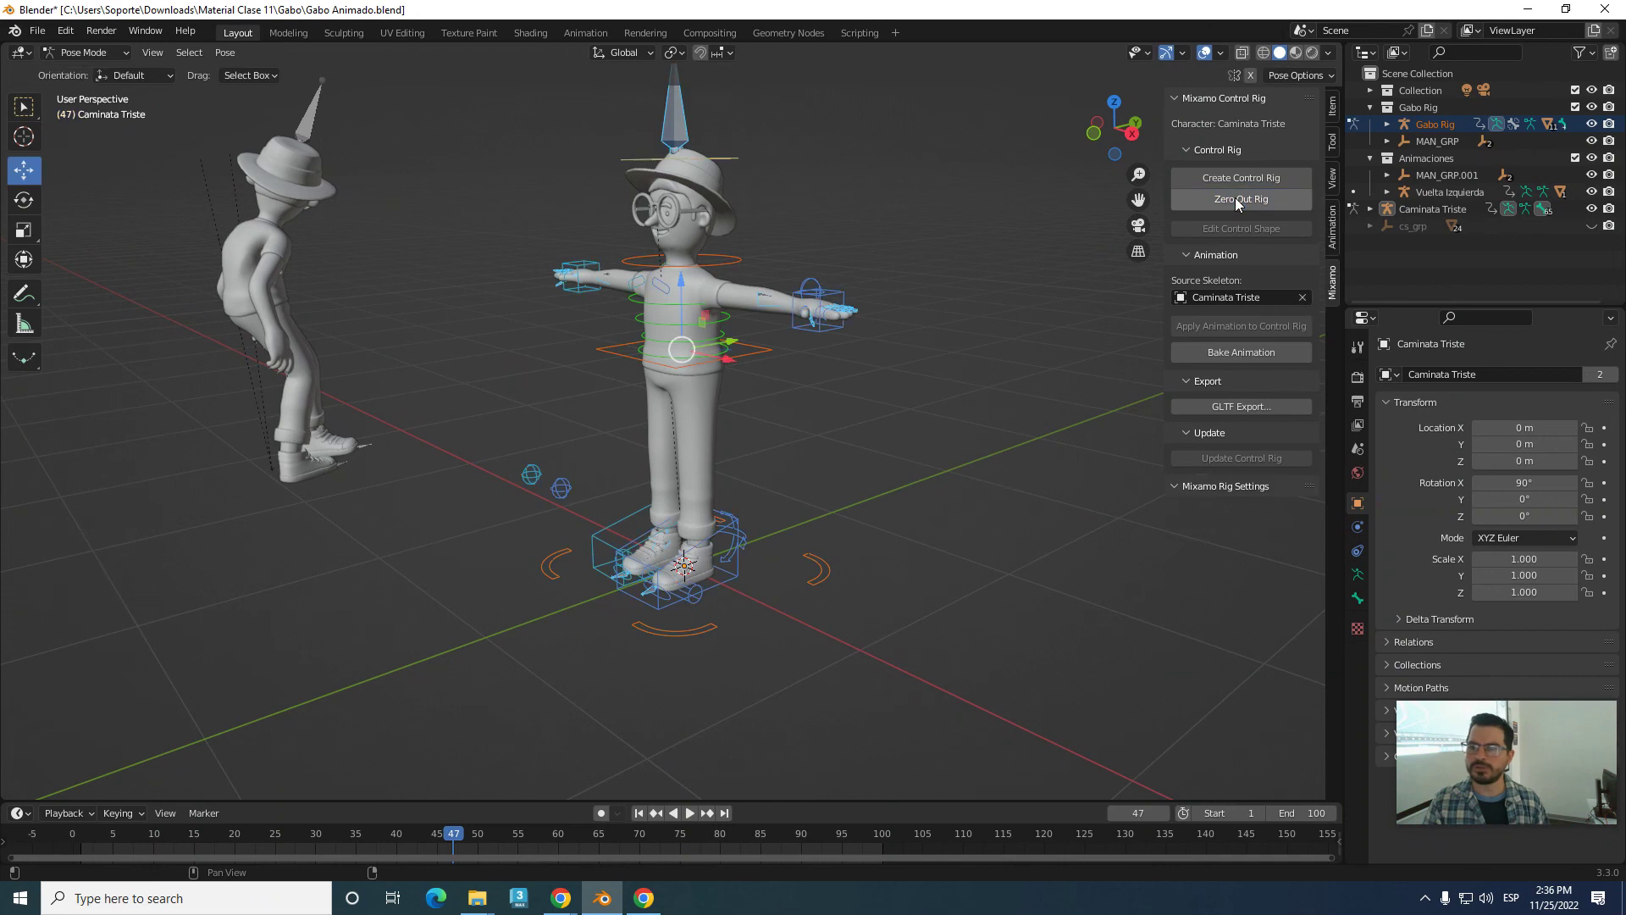
{"action": "scroll", "coordinate": [807, 374], "scroll_direction": "down", "scroll_amount": 2}
{"action": "scroll", "coordinate": [770, 378], "scroll_direction": "down", "scroll_amount": 2}
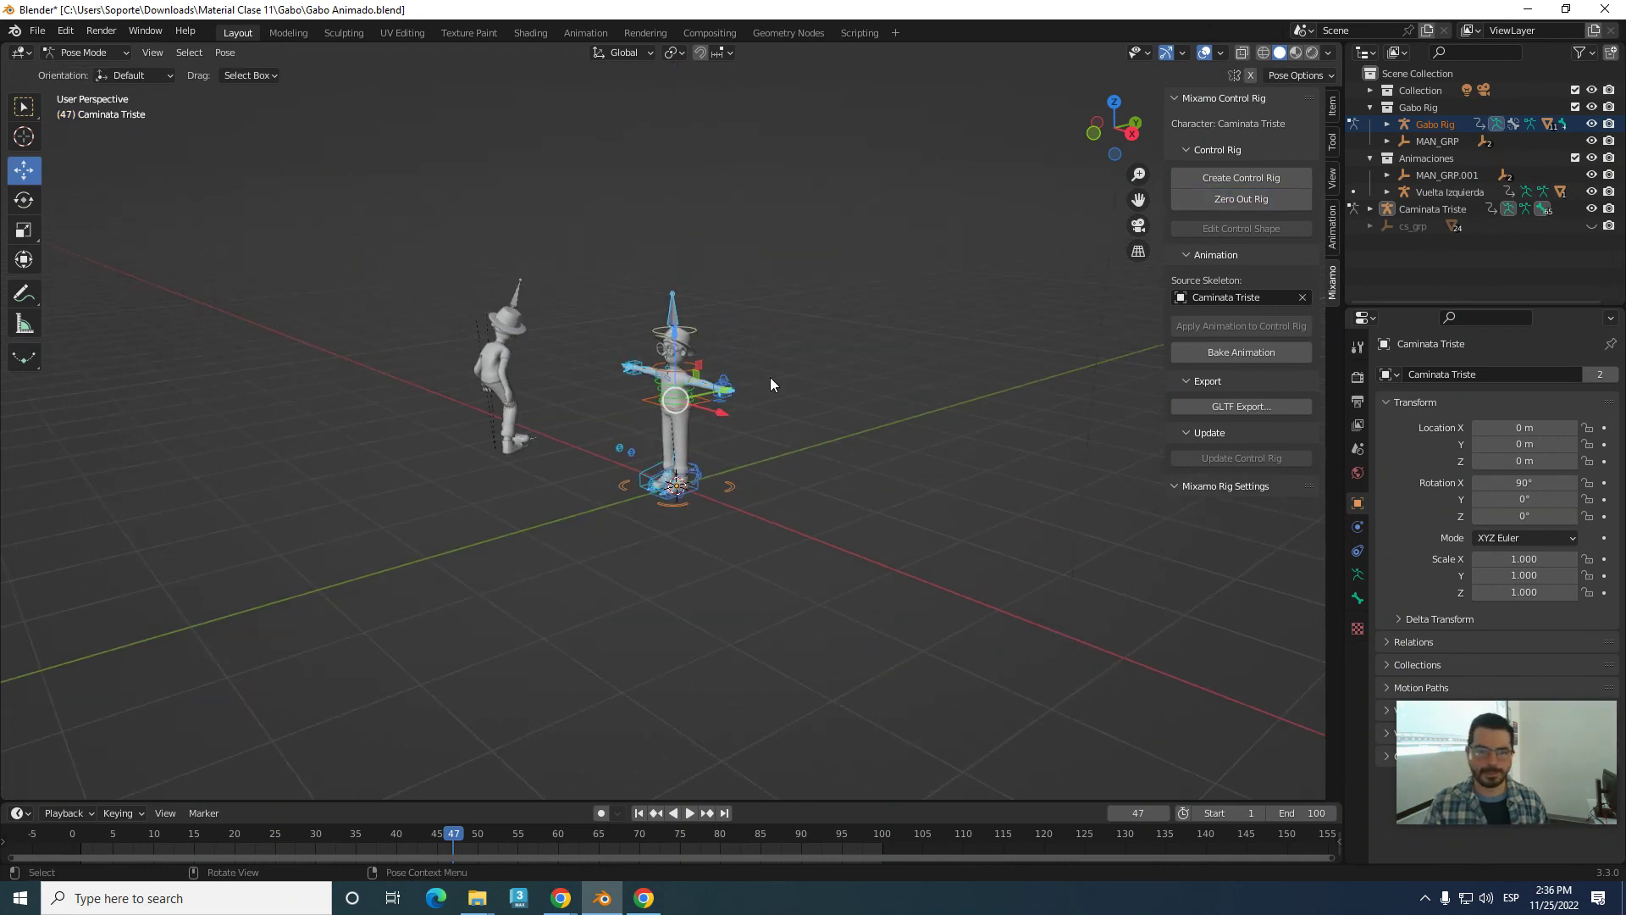
{"action": "middle_click_drag", "start_coordinate": [862, 359], "coordinate": [806, 393]}
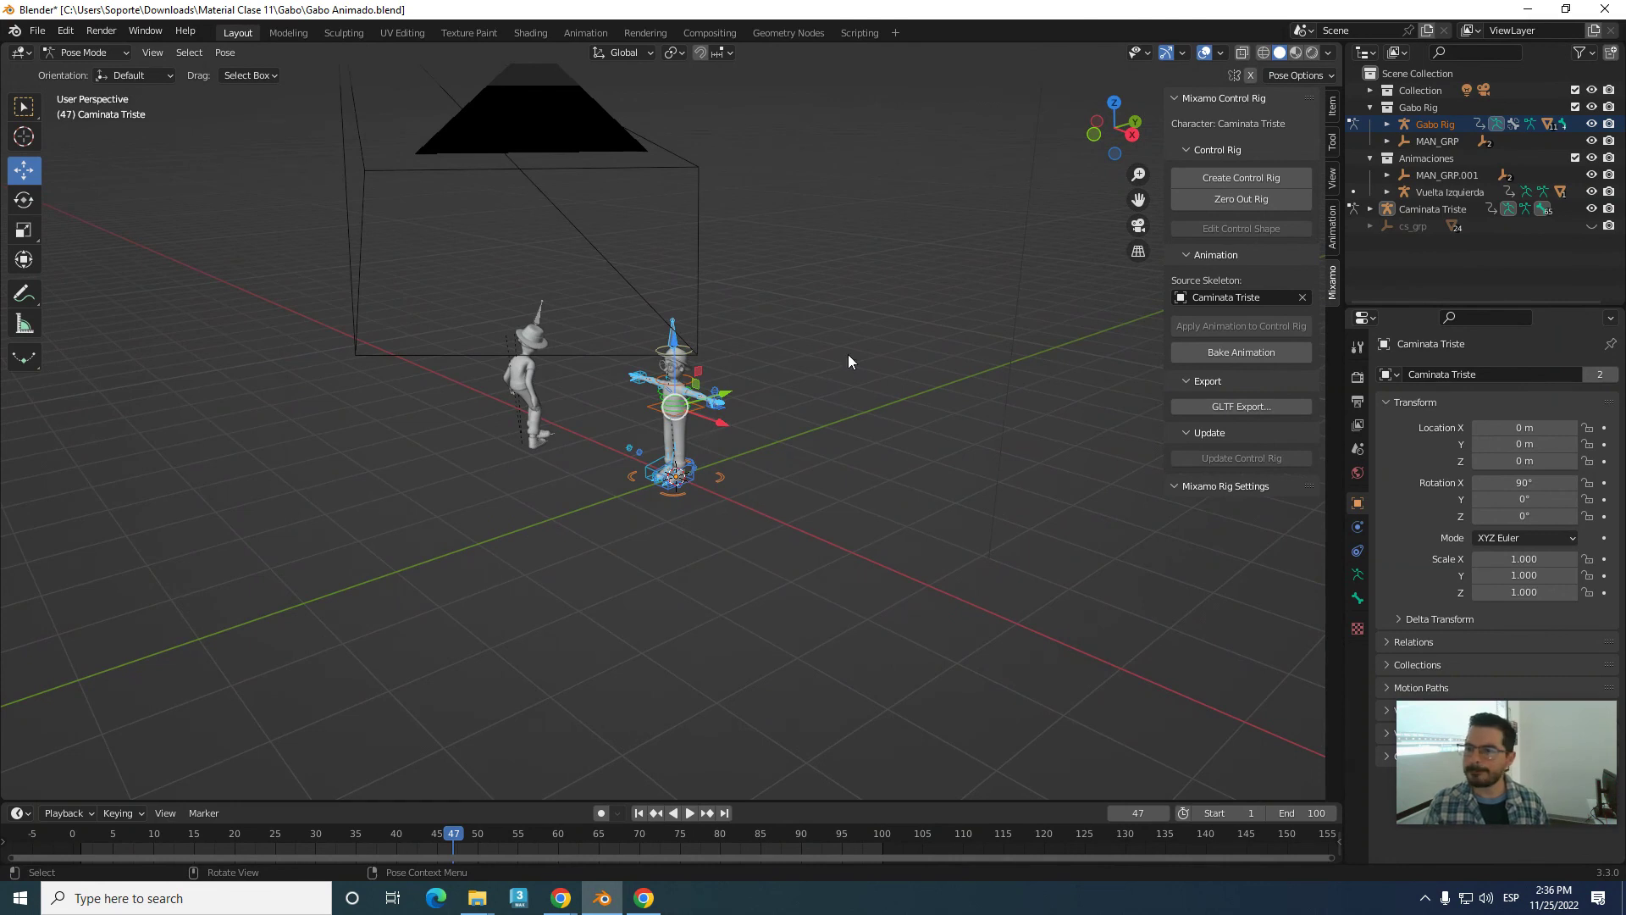
{"action": "scroll", "coordinate": [856, 404], "scroll_direction": "down", "scroll_amount": 3}
{"action": "scroll", "coordinate": [852, 409], "scroll_direction": "up", "scroll_amount": 3}
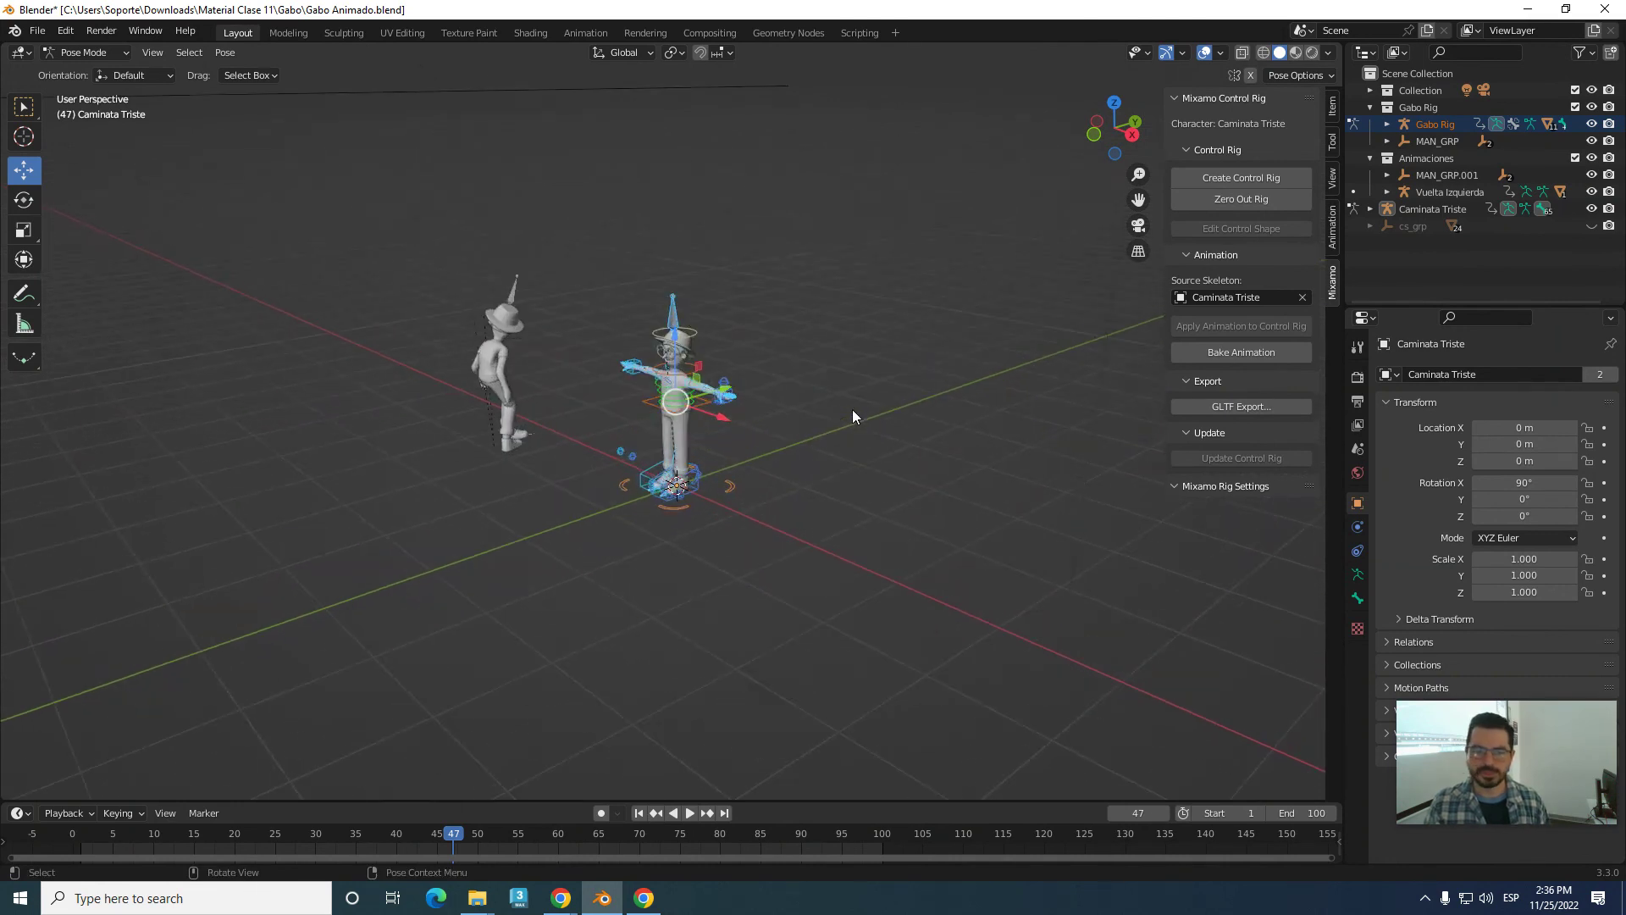
{"action": "scroll", "coordinate": [852, 409], "scroll_direction": "up", "scroll_amount": 2}
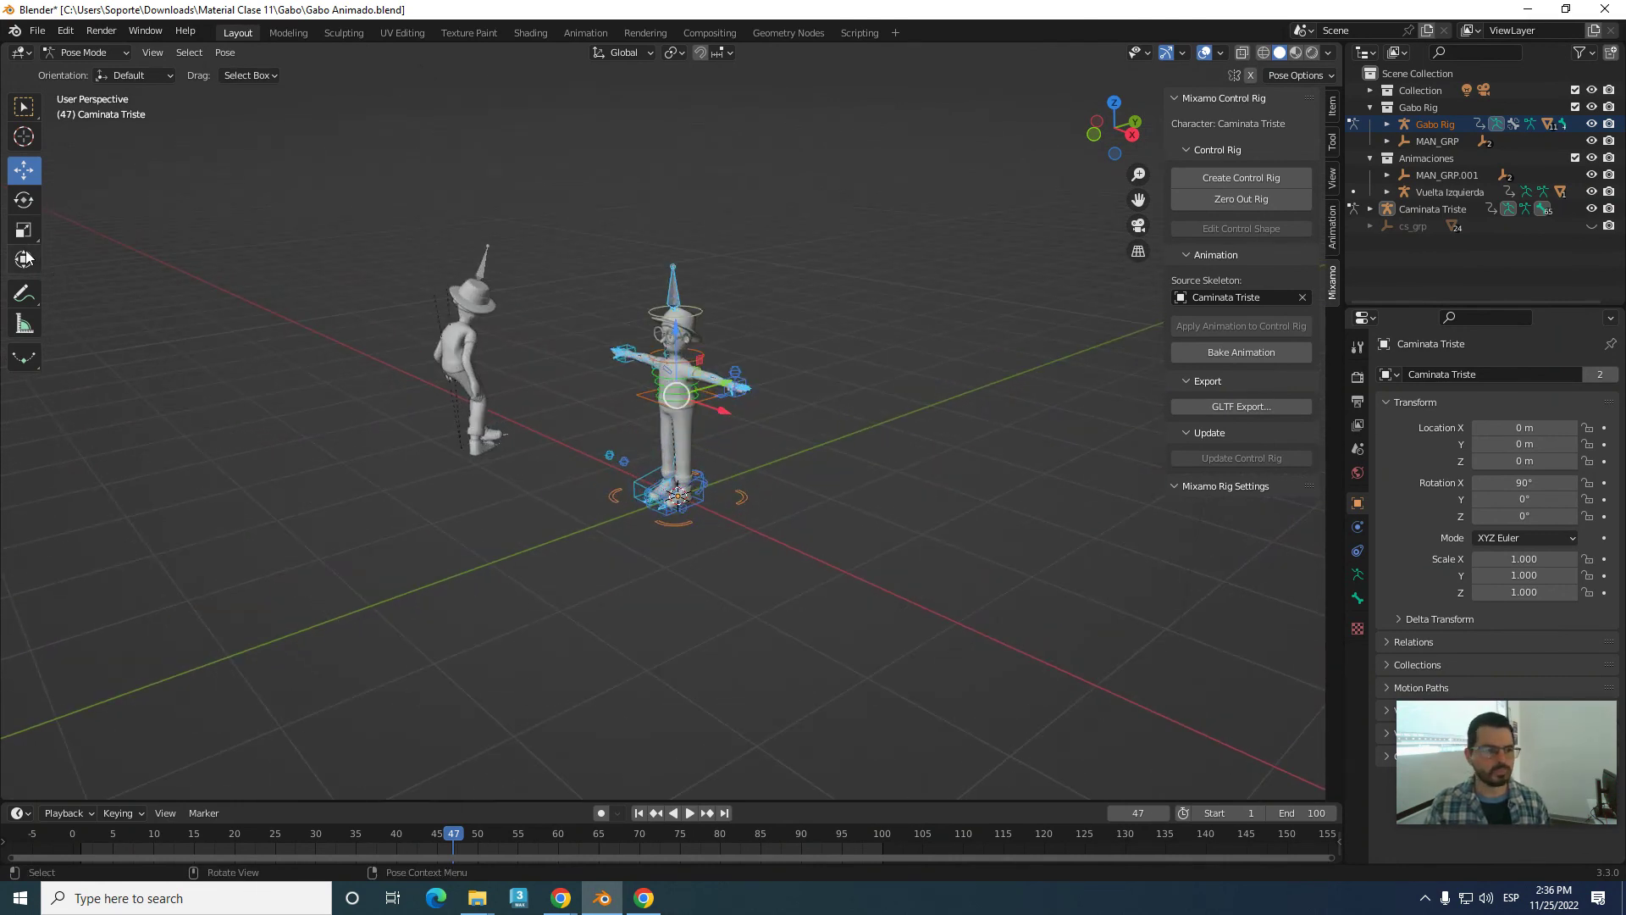
- Replay the walk from frame 0, pause at frame 18, and select Caminata Triste
{"action": "left_click", "coordinate": [690, 814]}
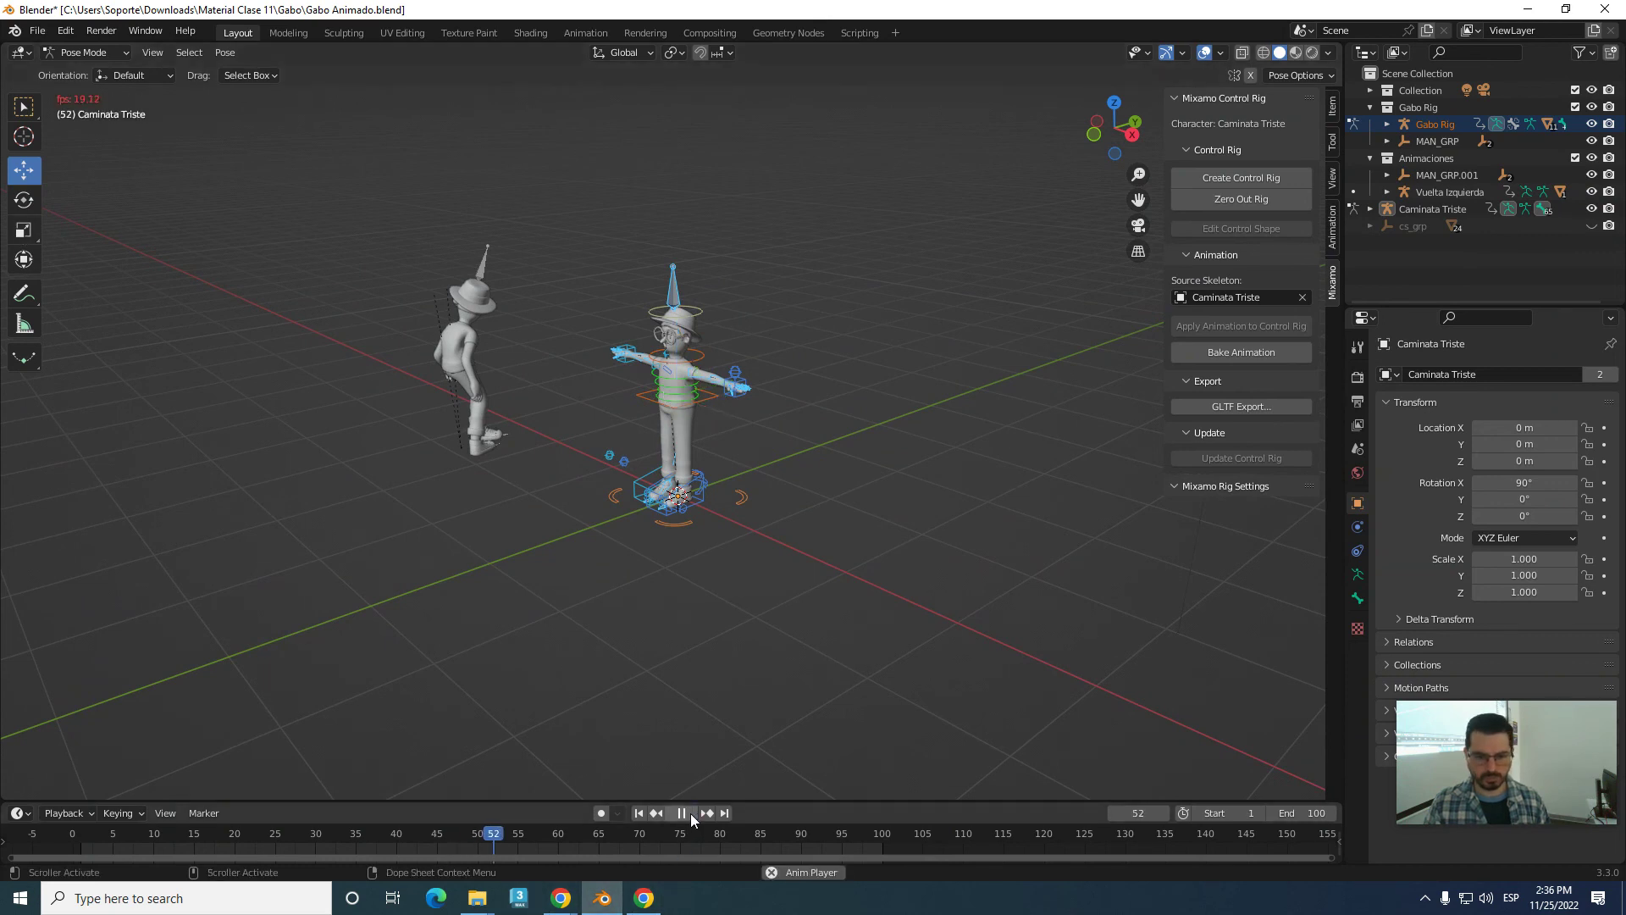
{"action": "key", "text": "space"}
{"action": "key", "text": "shift+Left"}
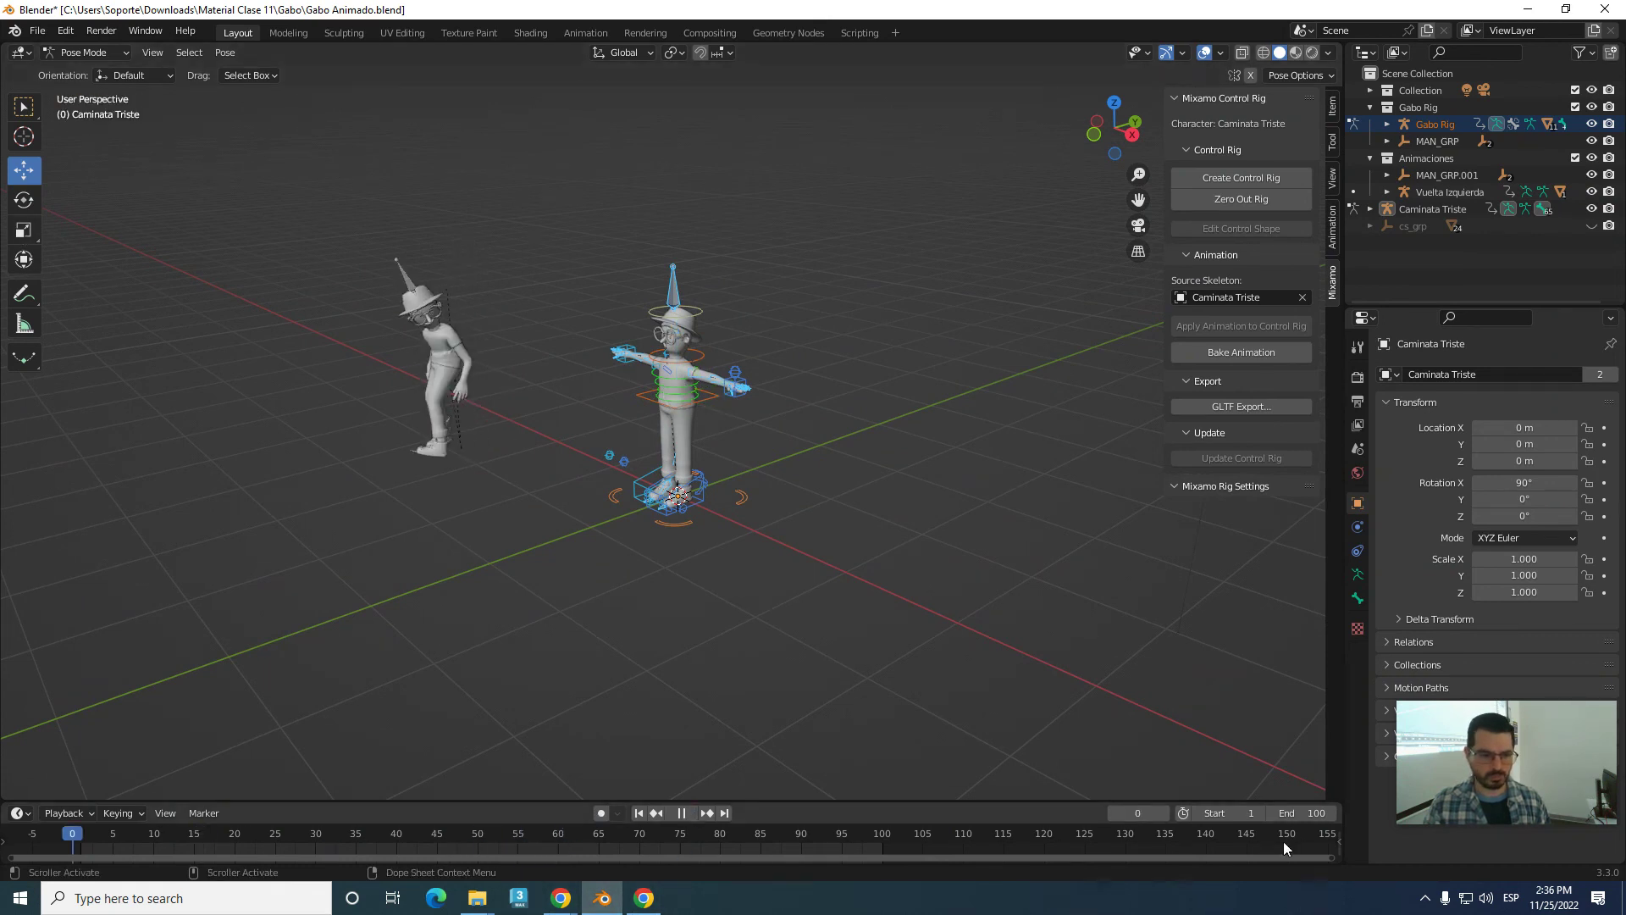
{"action": "left_click", "coordinate": [691, 813]}
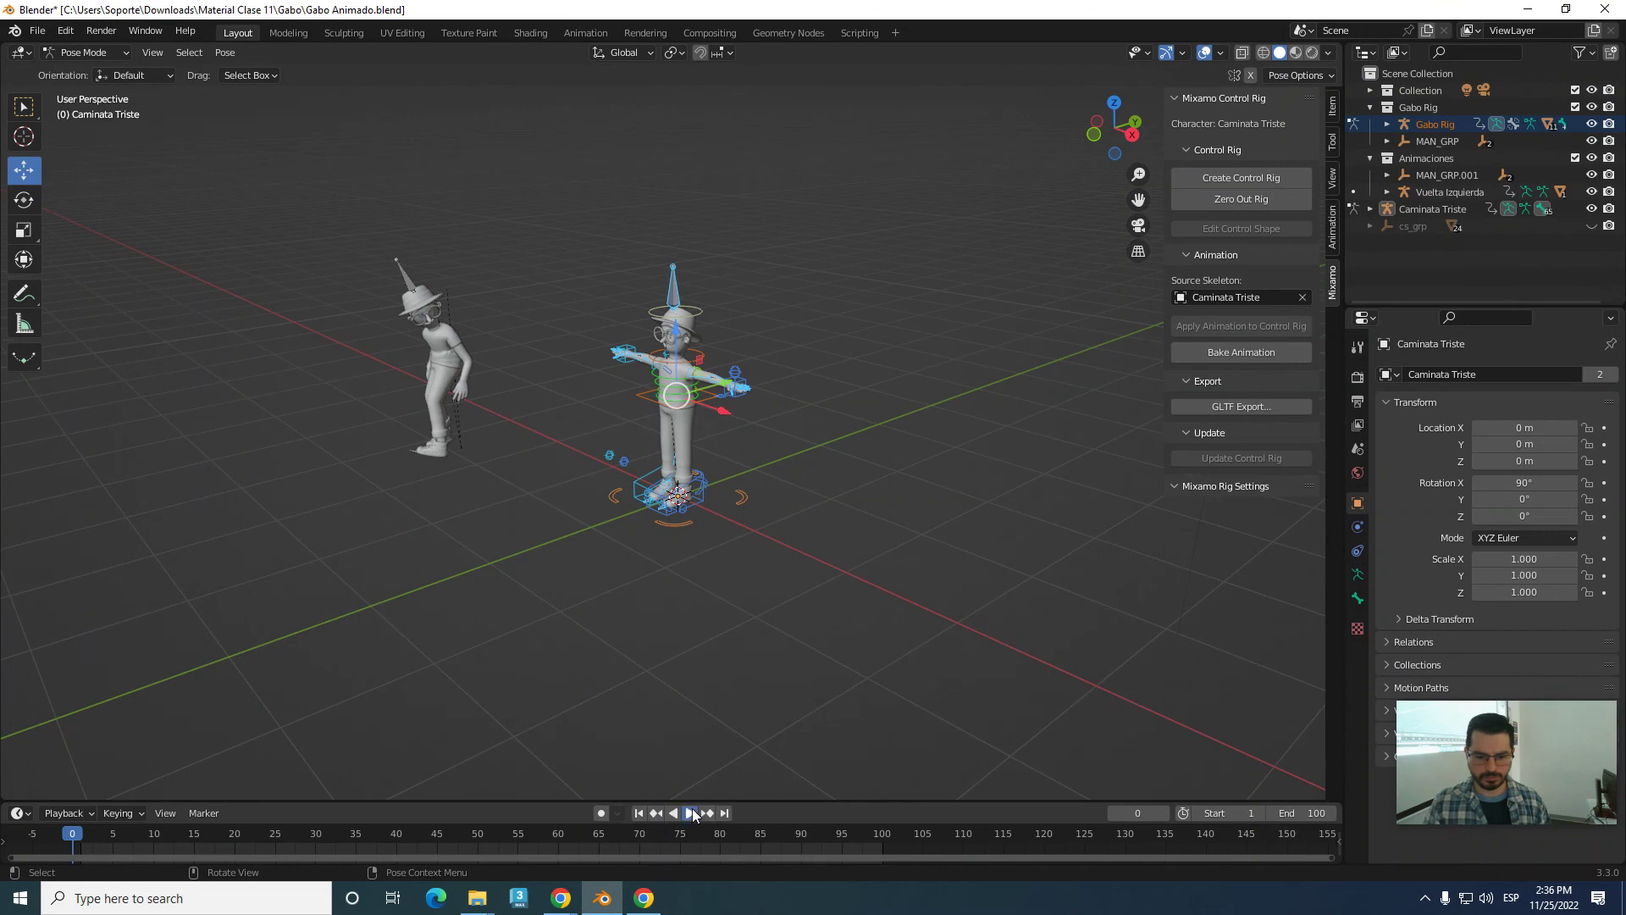
{"action": "left_click", "coordinate": [682, 813]}
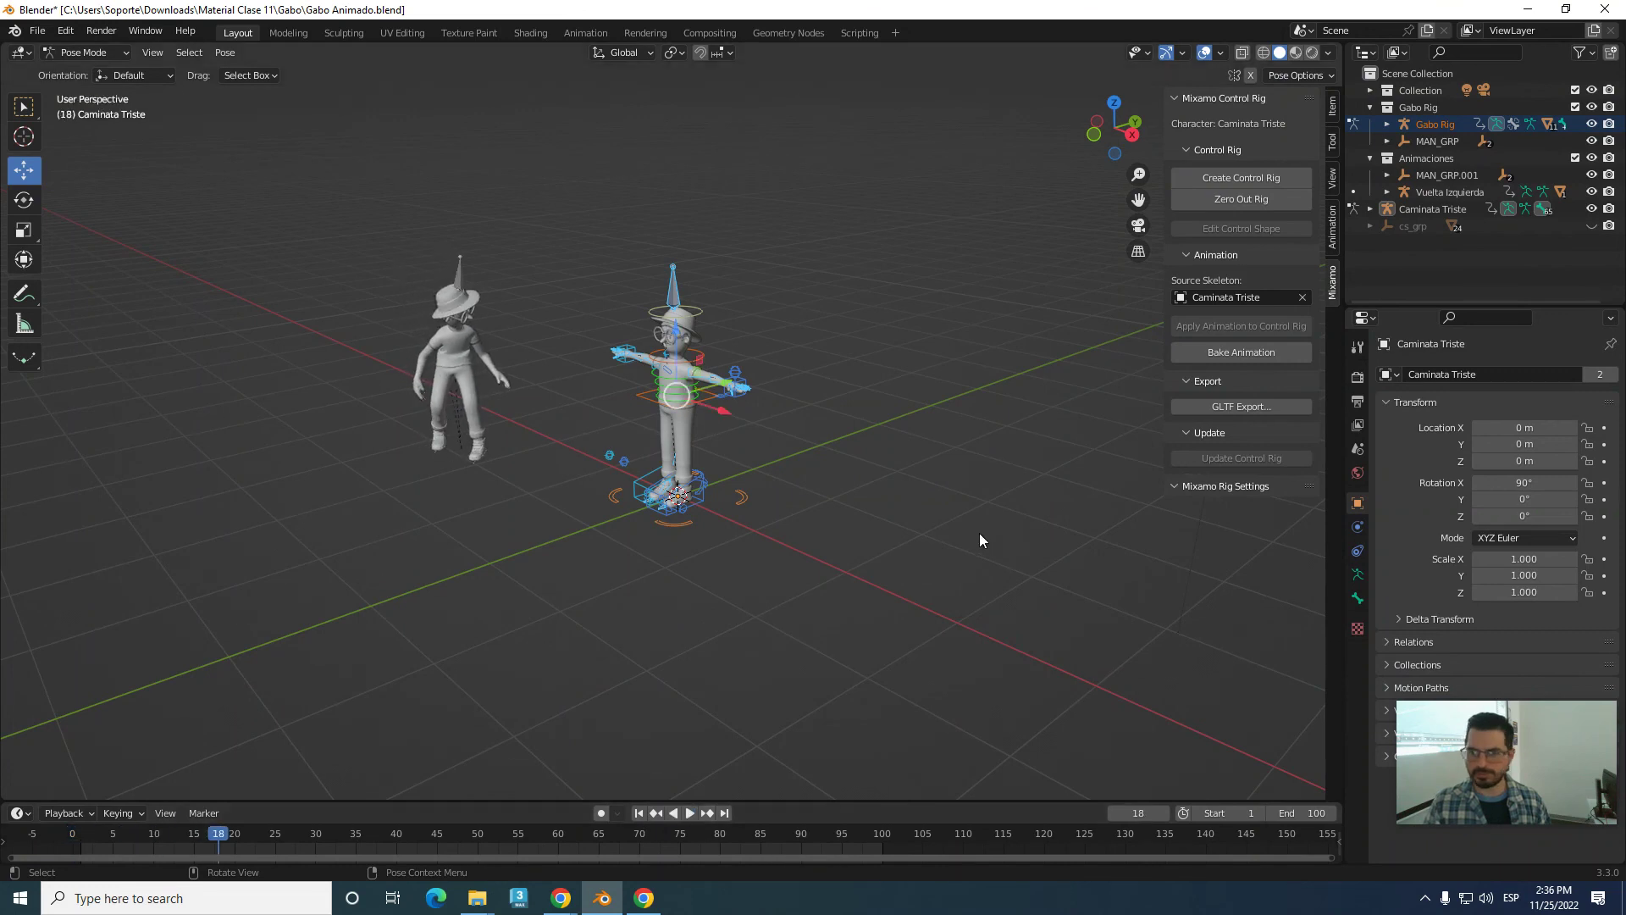
{"action": "scroll", "coordinate": [979, 531], "scroll_direction": "up", "scroll_amount": 2}
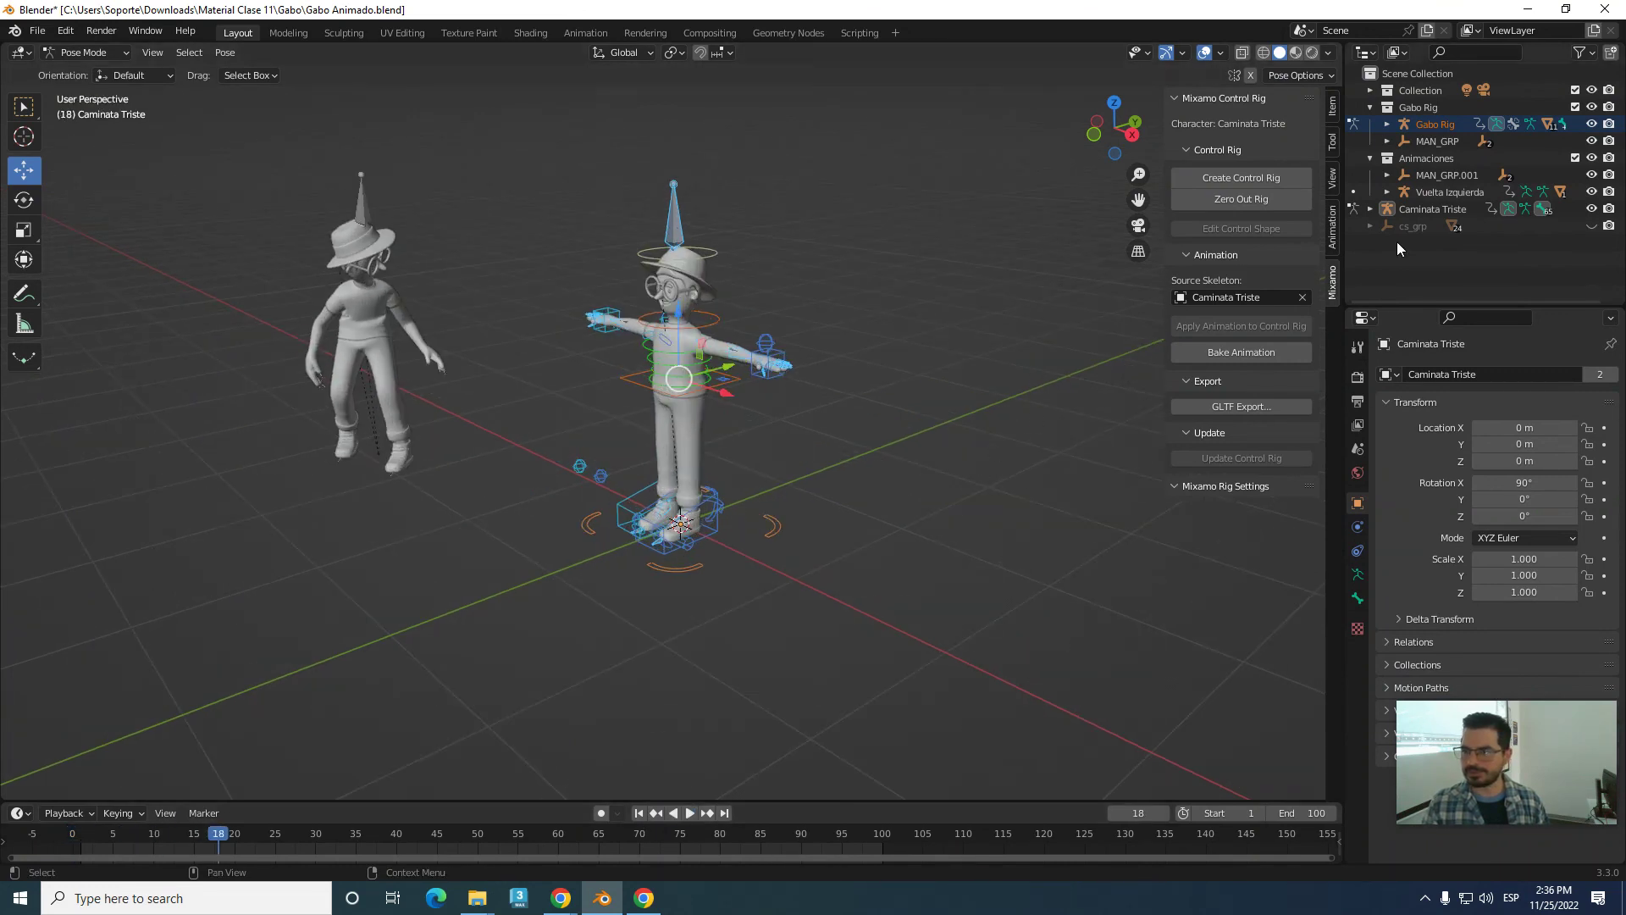
{"action": "left_click", "coordinate": [1404, 208]}
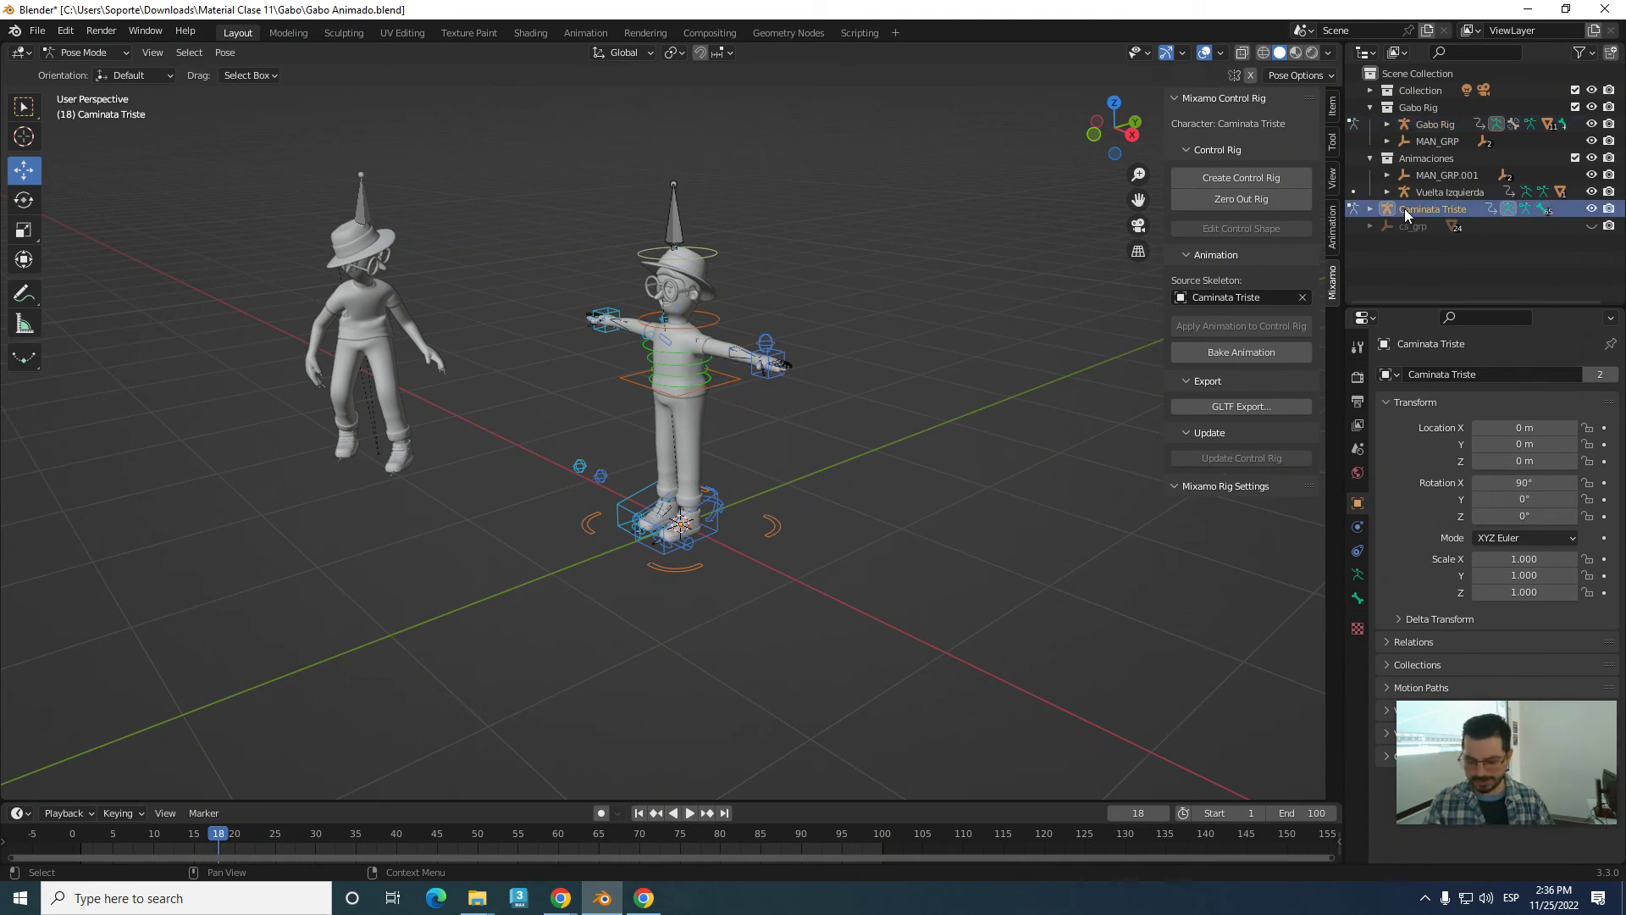
- Delete the Caminata Triste armature, cs_grp and the cs_ control shapes
{"action": "key", "text": "Delete"}
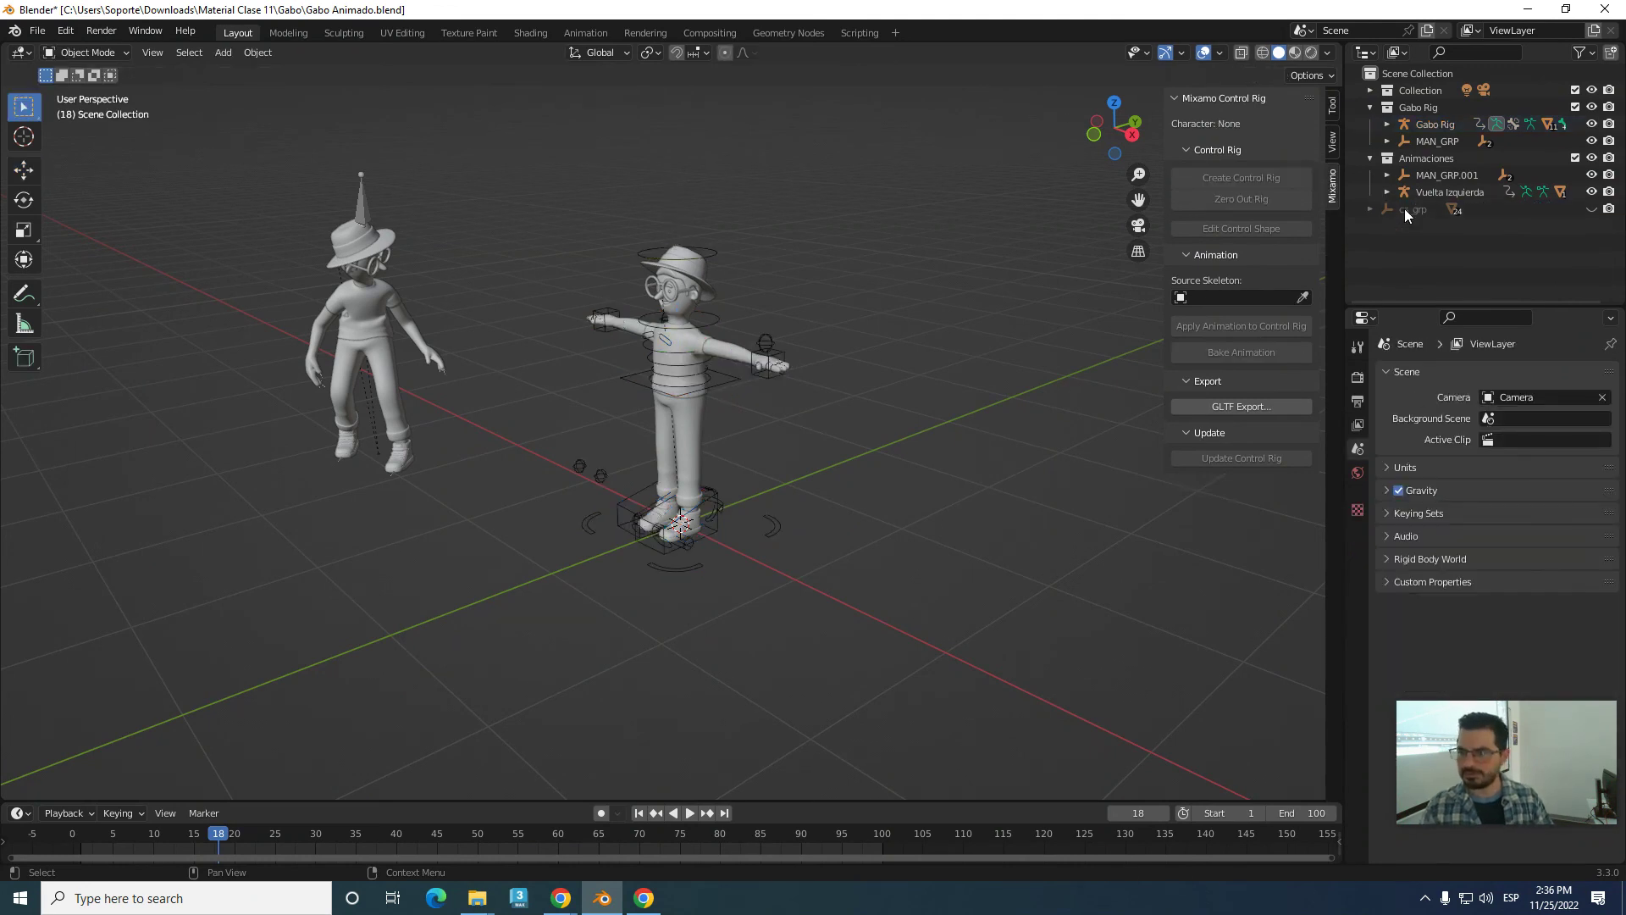
{"action": "left_click", "coordinate": [1404, 208]}
{"action": "key", "text": "Delete"}
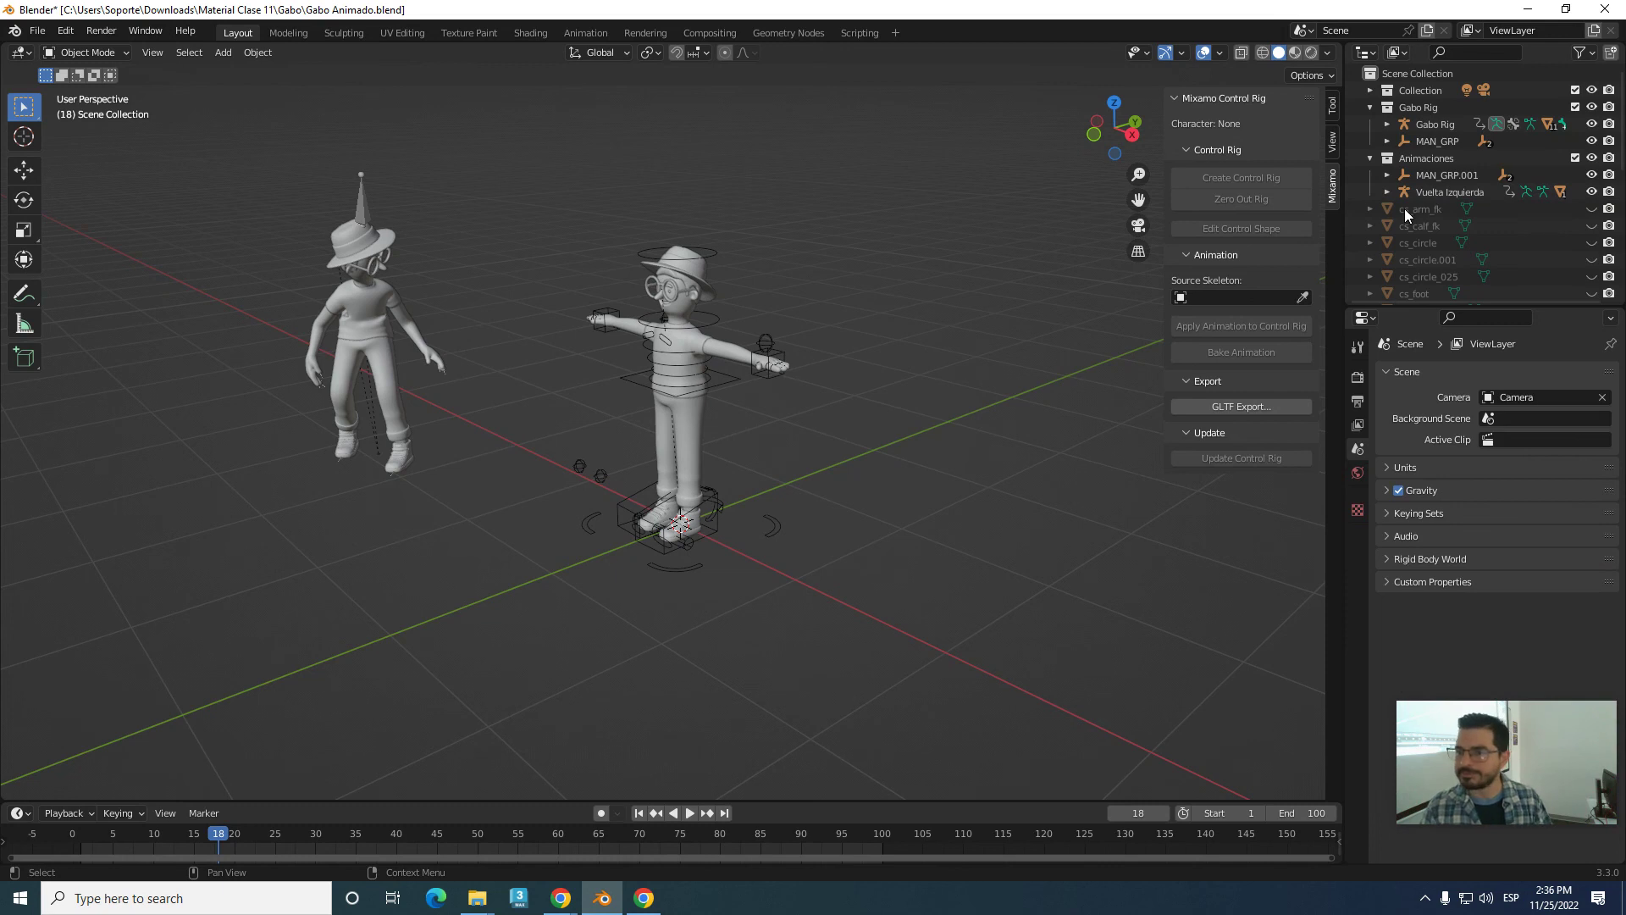
{"action": "left_click", "coordinate": [1406, 215]}
{"action": "scroll", "coordinate": [1410, 221], "scroll_direction": "down", "scroll_amount": 5}
{"action": "scroll", "coordinate": [1409, 224], "scroll_direction": "down", "scroll_amount": 2}
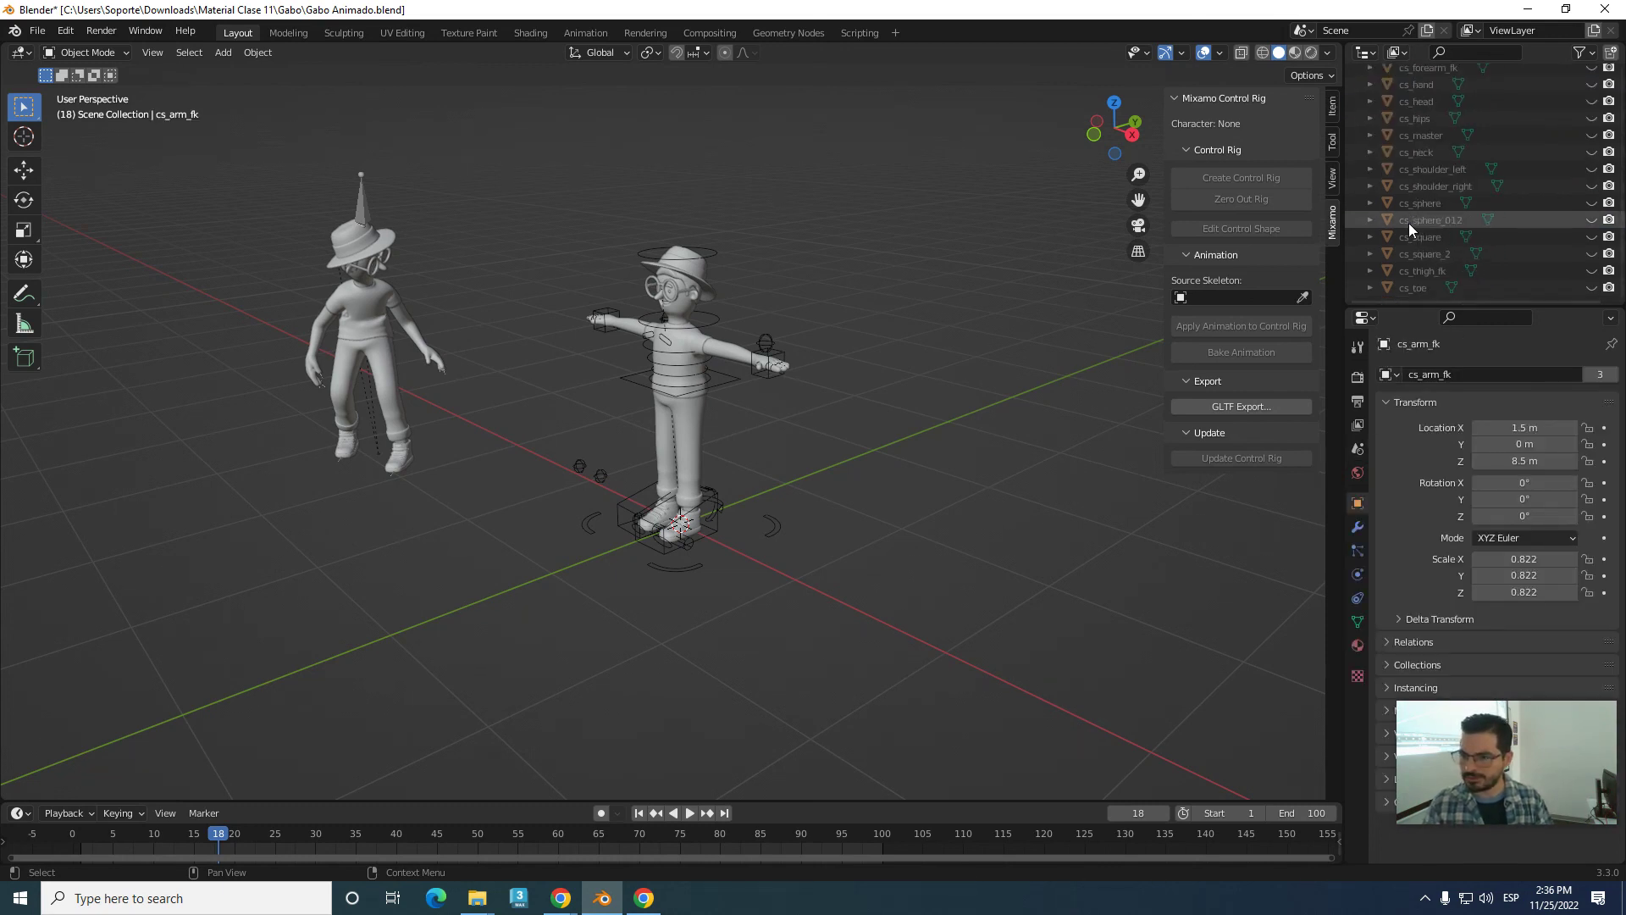
{"action": "left_click", "coordinate": [1421, 290], "text": "shift"}
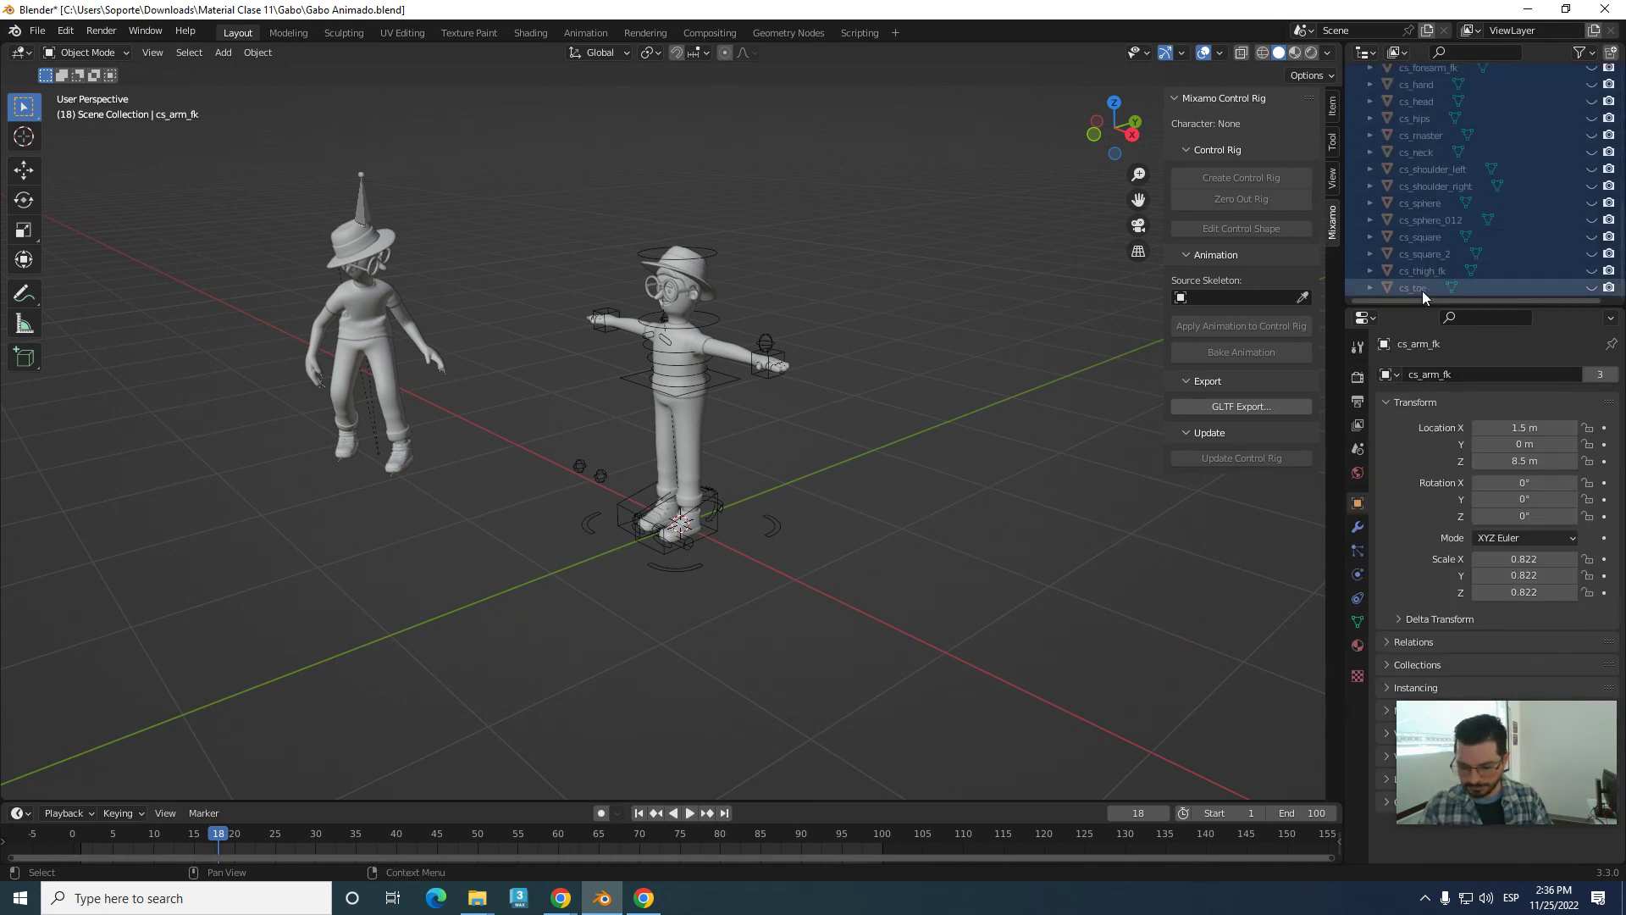
{"action": "key", "text": "Delete"}
{"action": "scroll", "coordinate": [917, 539], "scroll_direction": "up", "scroll_amount": 3}
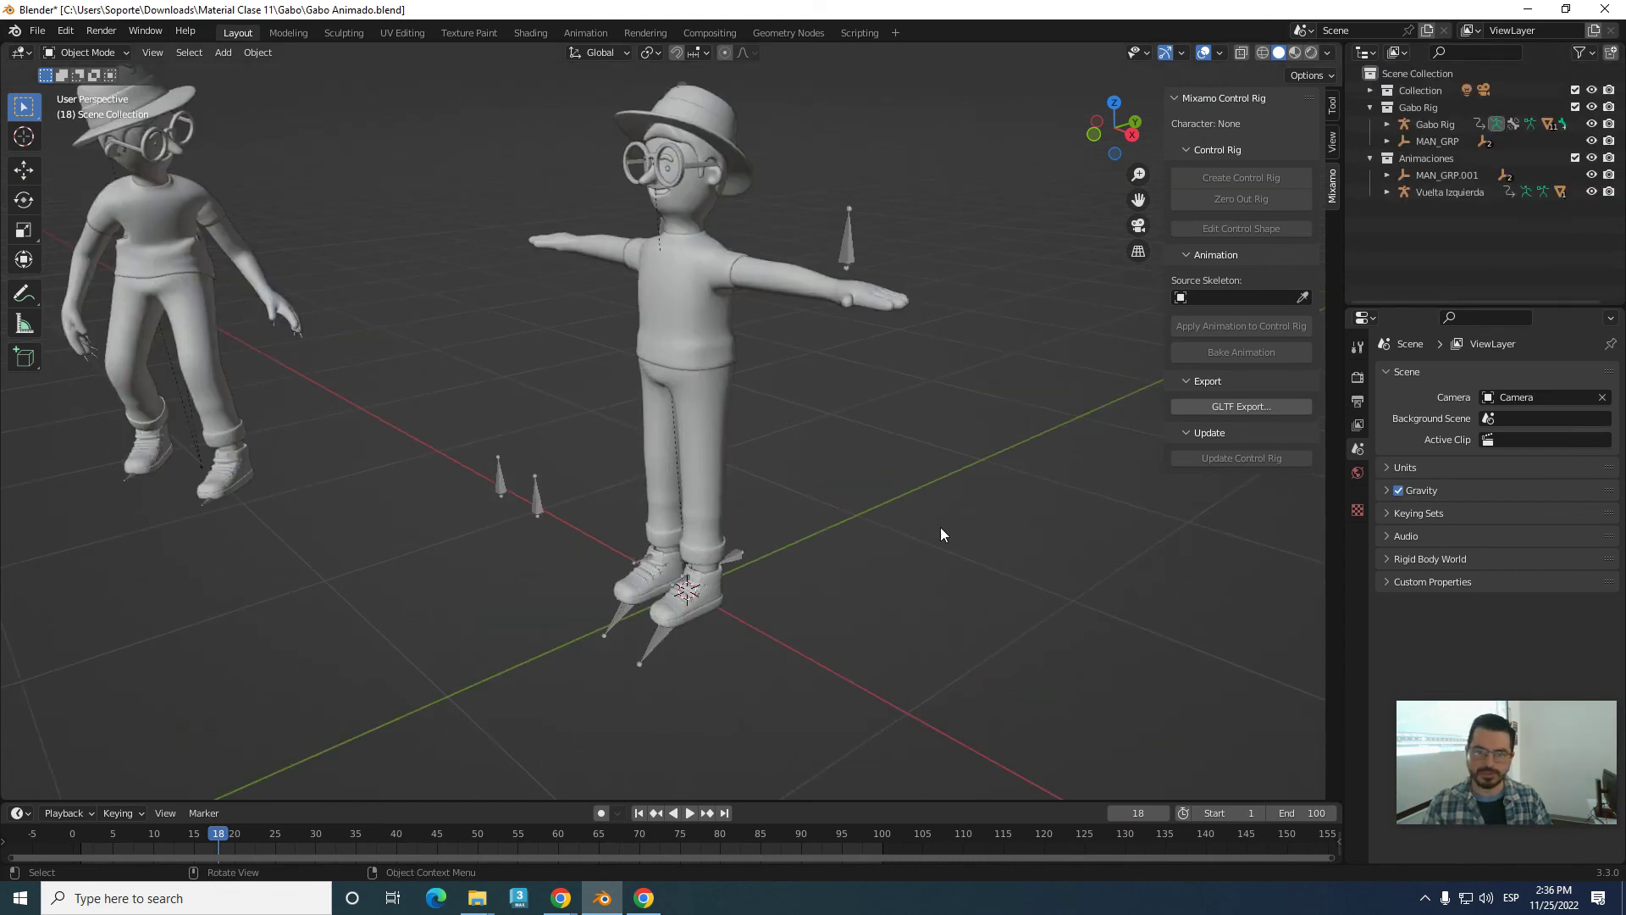
{"action": "scroll", "coordinate": [927, 517], "scroll_direction": "down", "scroll_amount": 2}
{"action": "scroll", "coordinate": [917, 505], "scroll_direction": "up", "scroll_amount": 3}
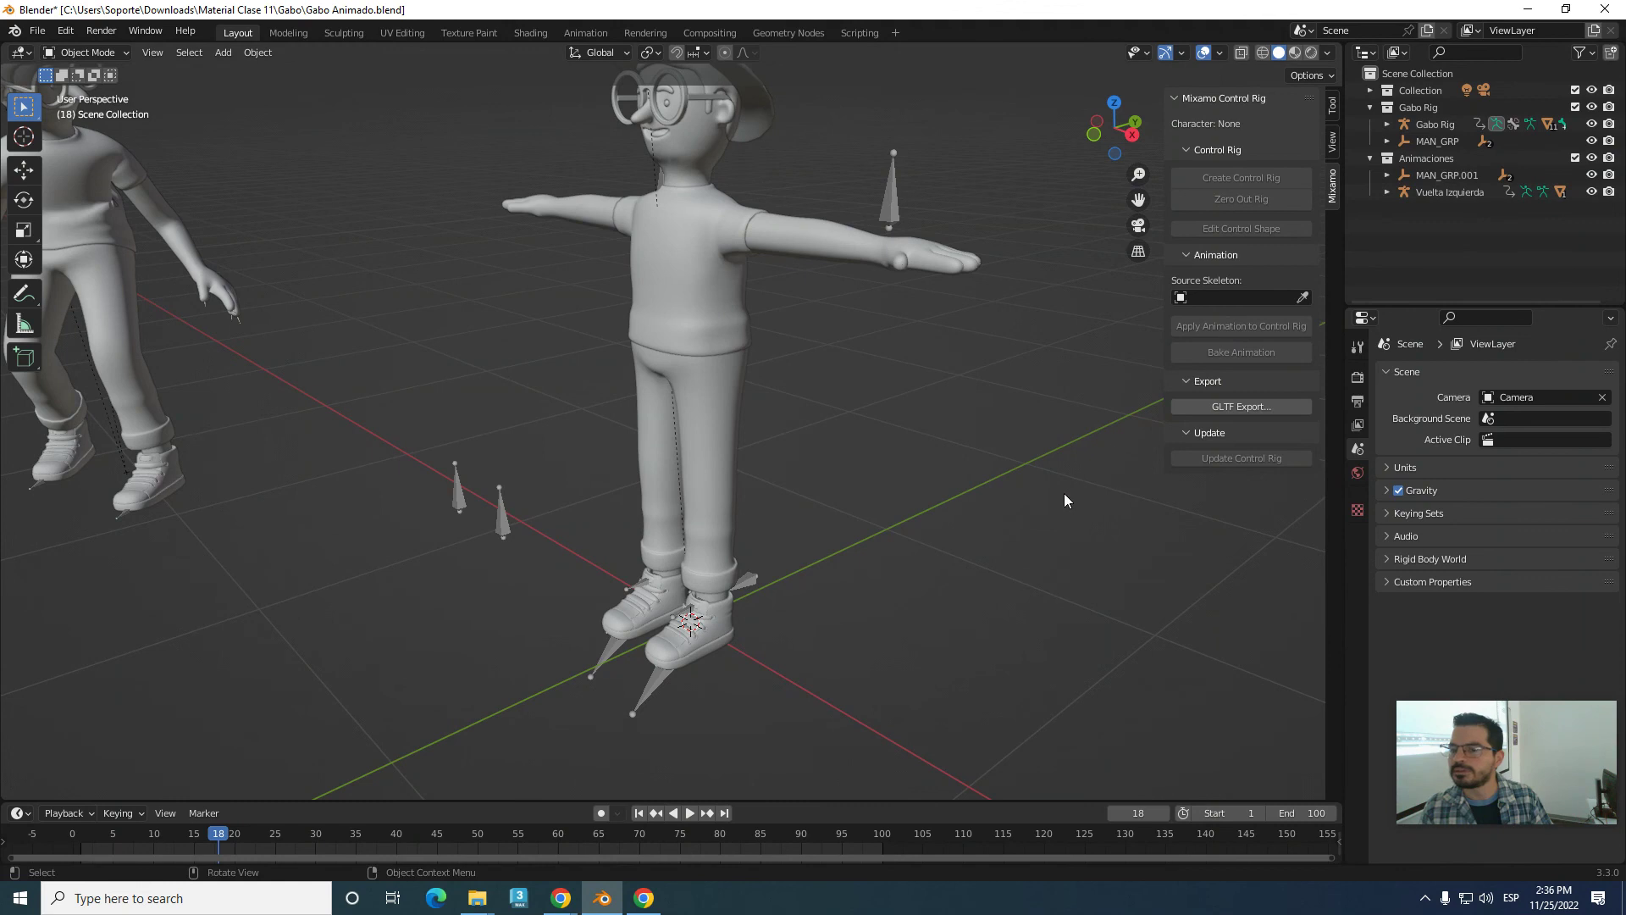
- Undo the deletions to restore the armature and control shapes
{"action": "key", "text": "ctrl+z"}
{"action": "key", "text": "ctrl+z"}
{"action": "key", "text": "ctrl+z"}
{"action": "key", "text": "ctrl+z"}
{"action": "key", "text": "ctrl+z"}
{"action": "key", "text": "ctrl+z"}
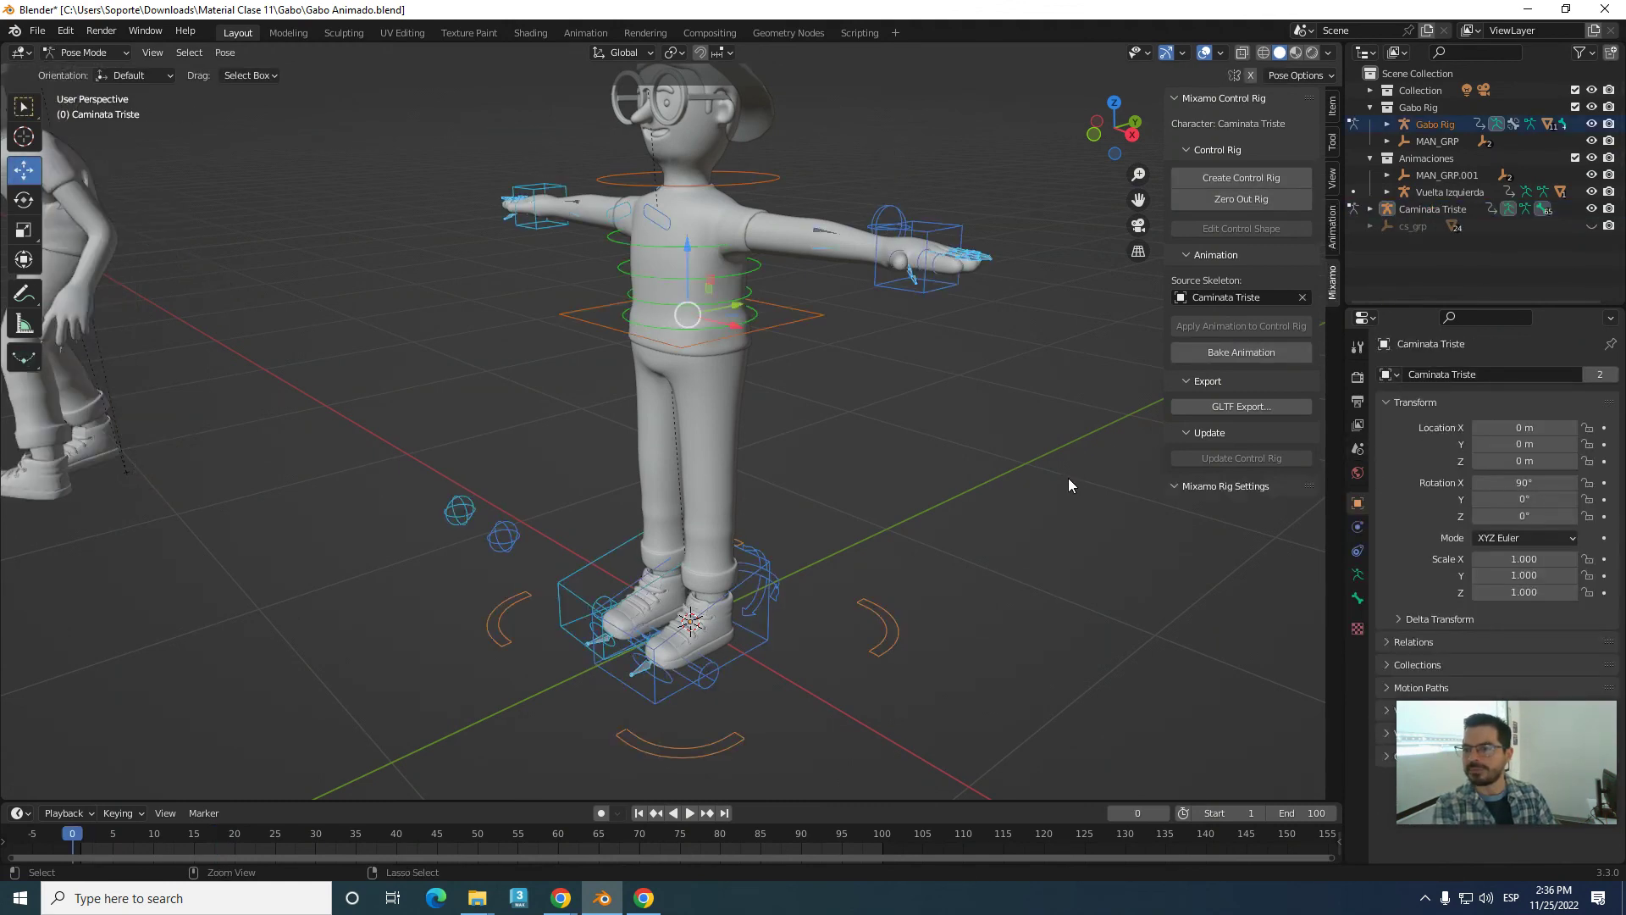
{"action": "key", "text": "ctrl+z"}
{"action": "key", "text": "ctrl+z"}
{"action": "key", "text": "ctrl+z"}
{"action": "key", "text": "ctrl+z"}
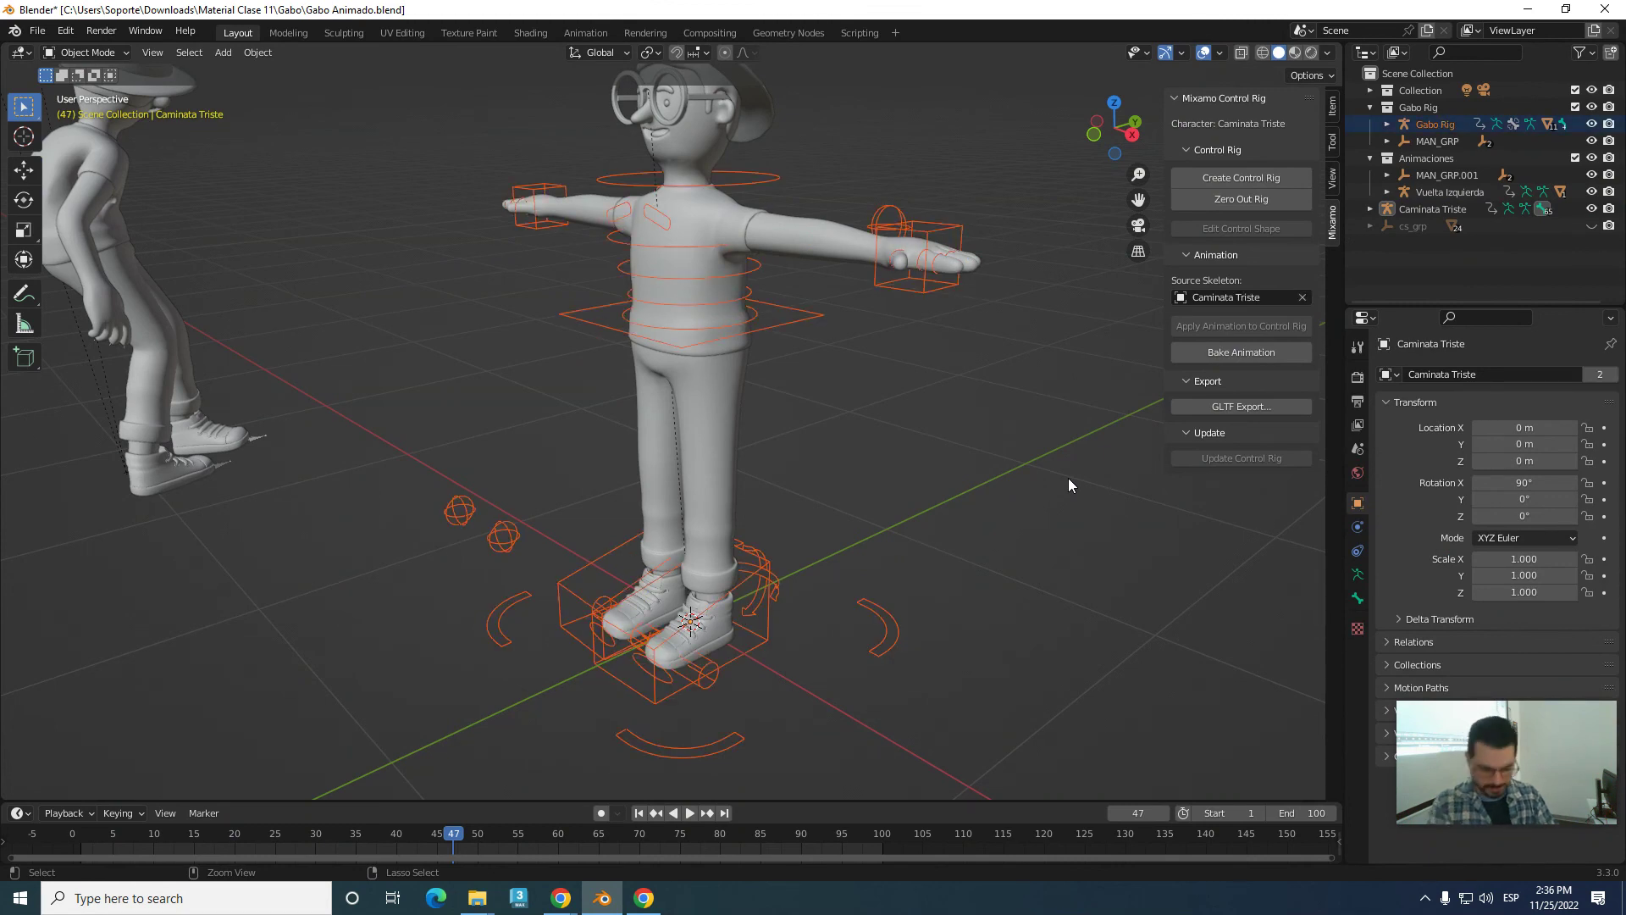
{"action": "key", "text": "ctrl+z"}
{"action": "key", "text": "ctrl+z"}
{"action": "key", "text": "ctrl+z"}
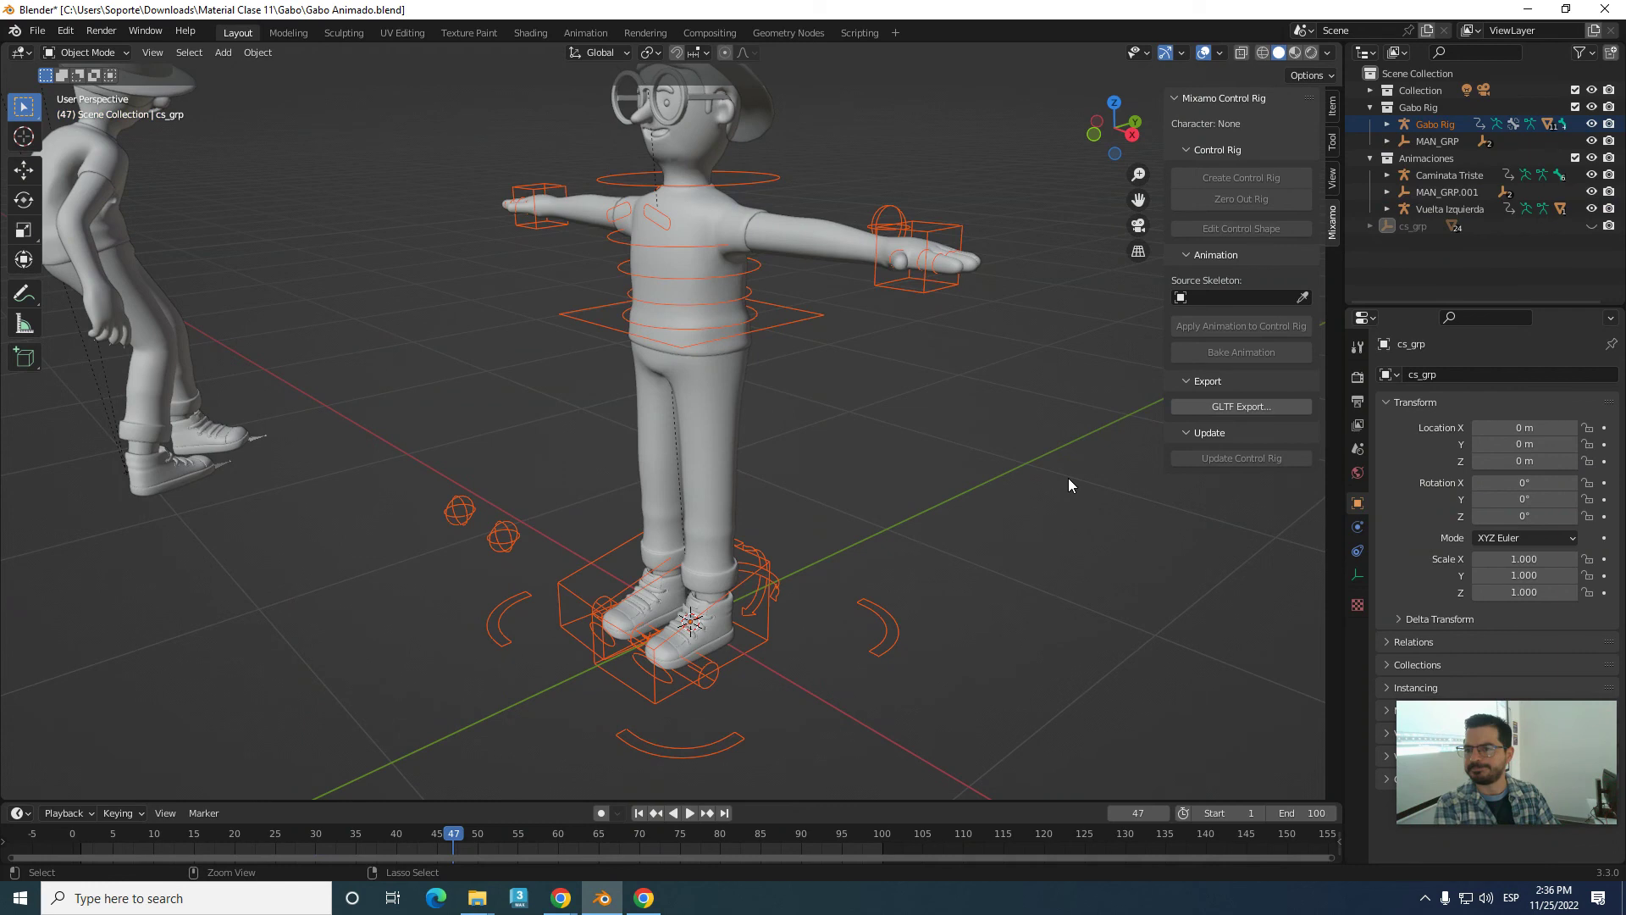
{"action": "key", "text": "ctrl+z"}
{"action": "key", "text": "ctrl+z"}
{"action": "key", "text": "ctrl+z"}
{"action": "key", "text": "ctrl+z"}
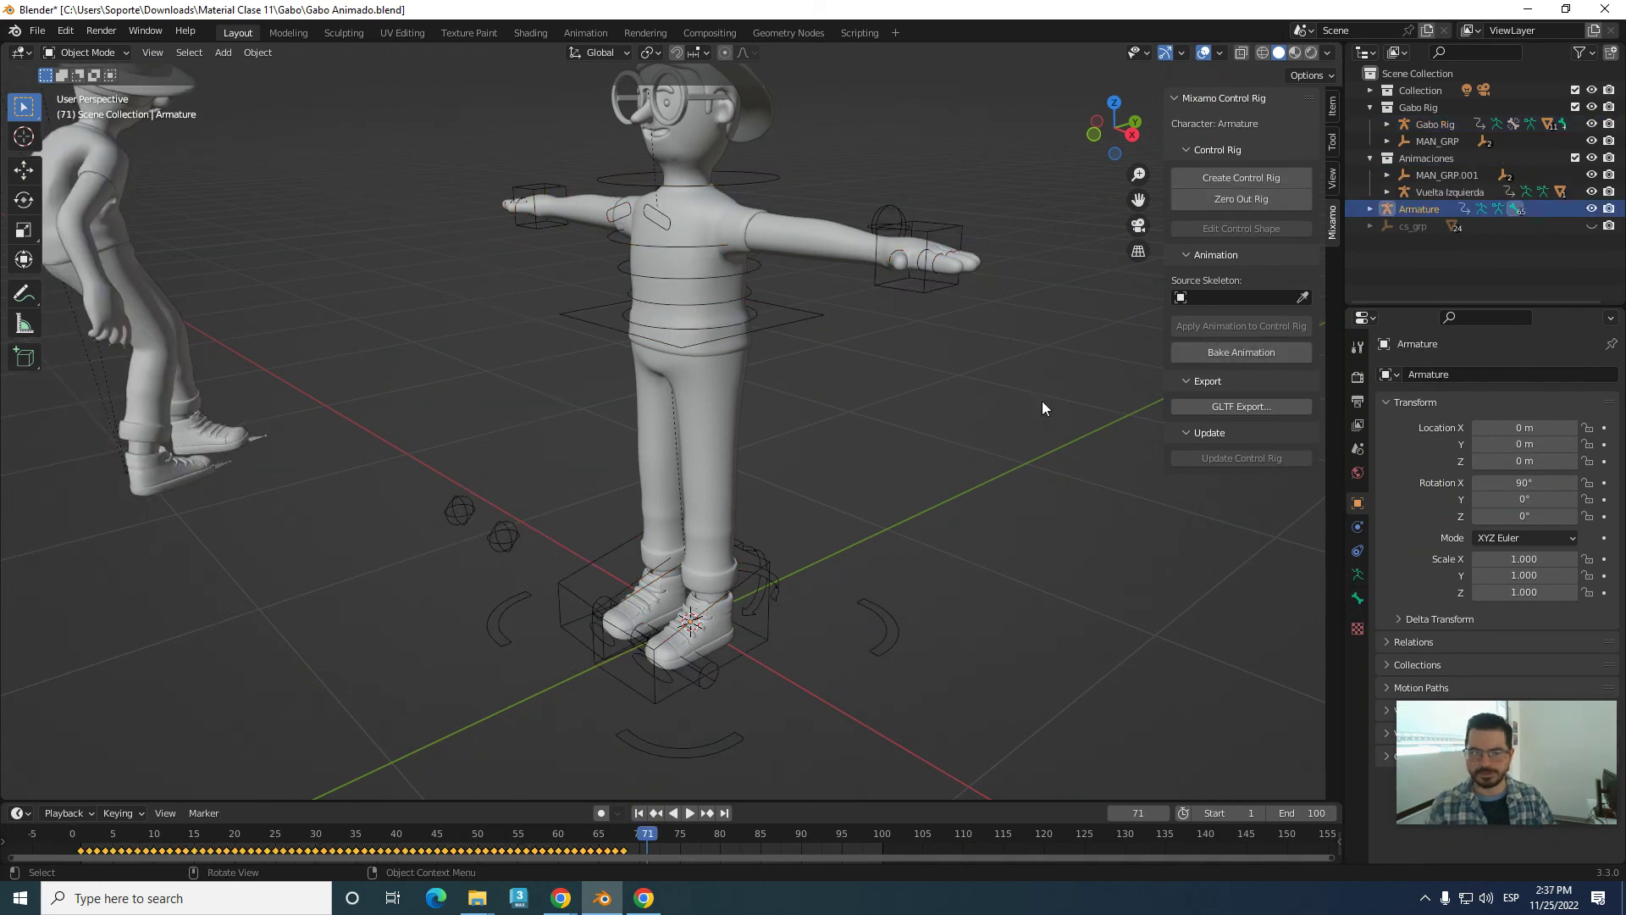
- Rewind to frame 0, play the Armature's walk, then box-select the walking skeleton
{"action": "scroll", "coordinate": [999, 449], "scroll_direction": "down", "scroll_amount": 5}
{"action": "left_click", "coordinate": [777, 573]}
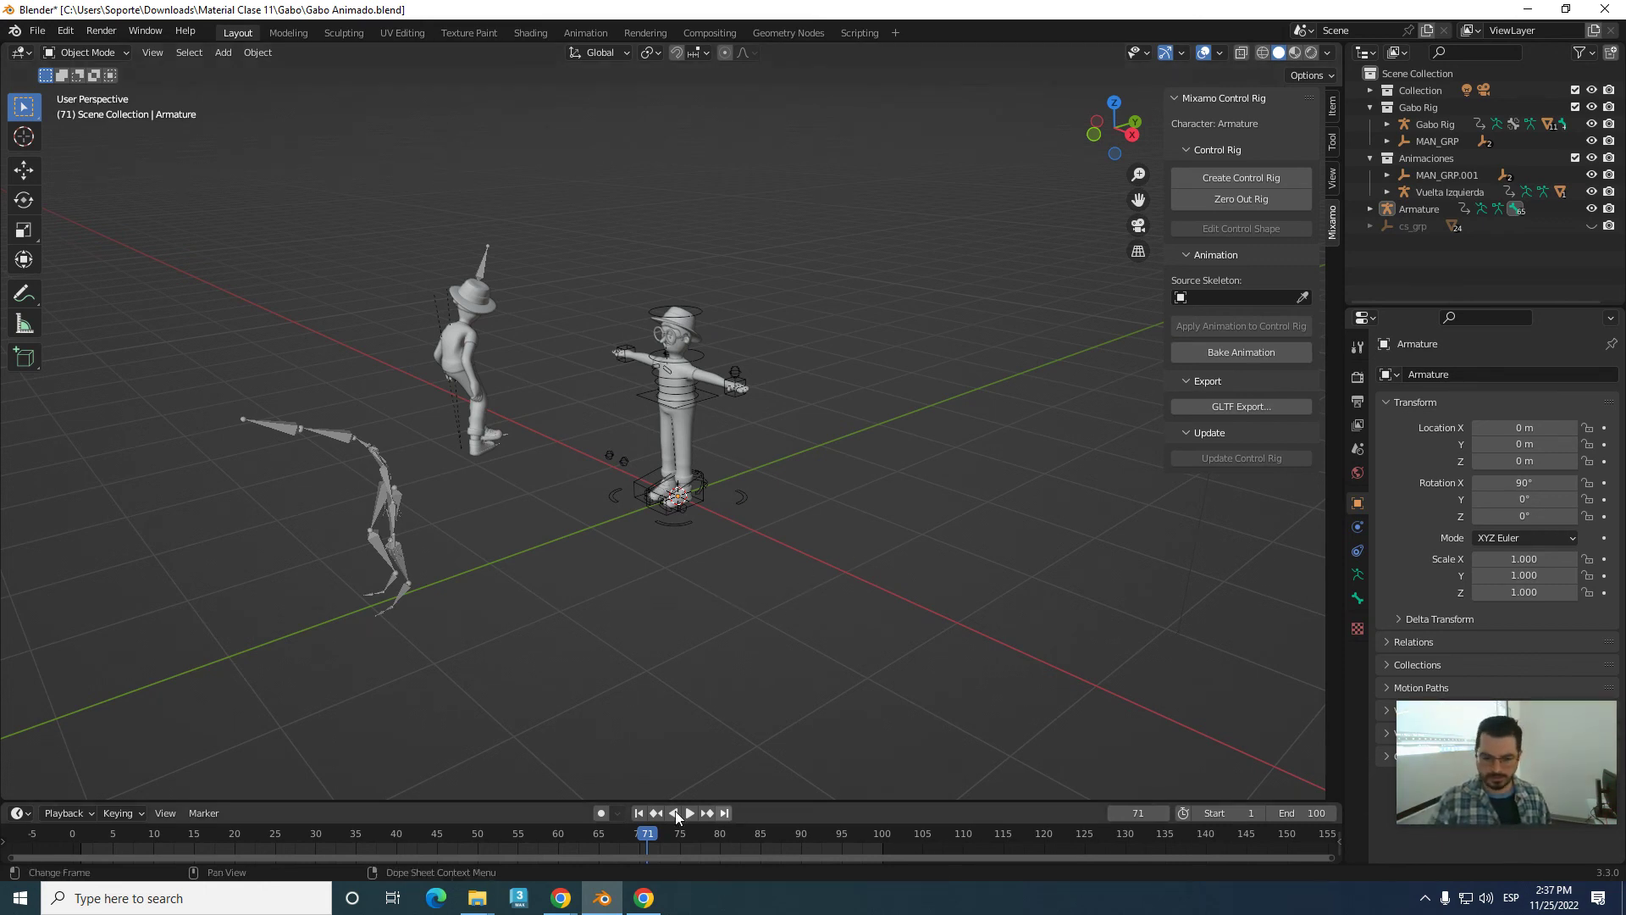
{"action": "left_click_drag", "start_coordinate": [644, 838], "coordinate": [72, 838]}
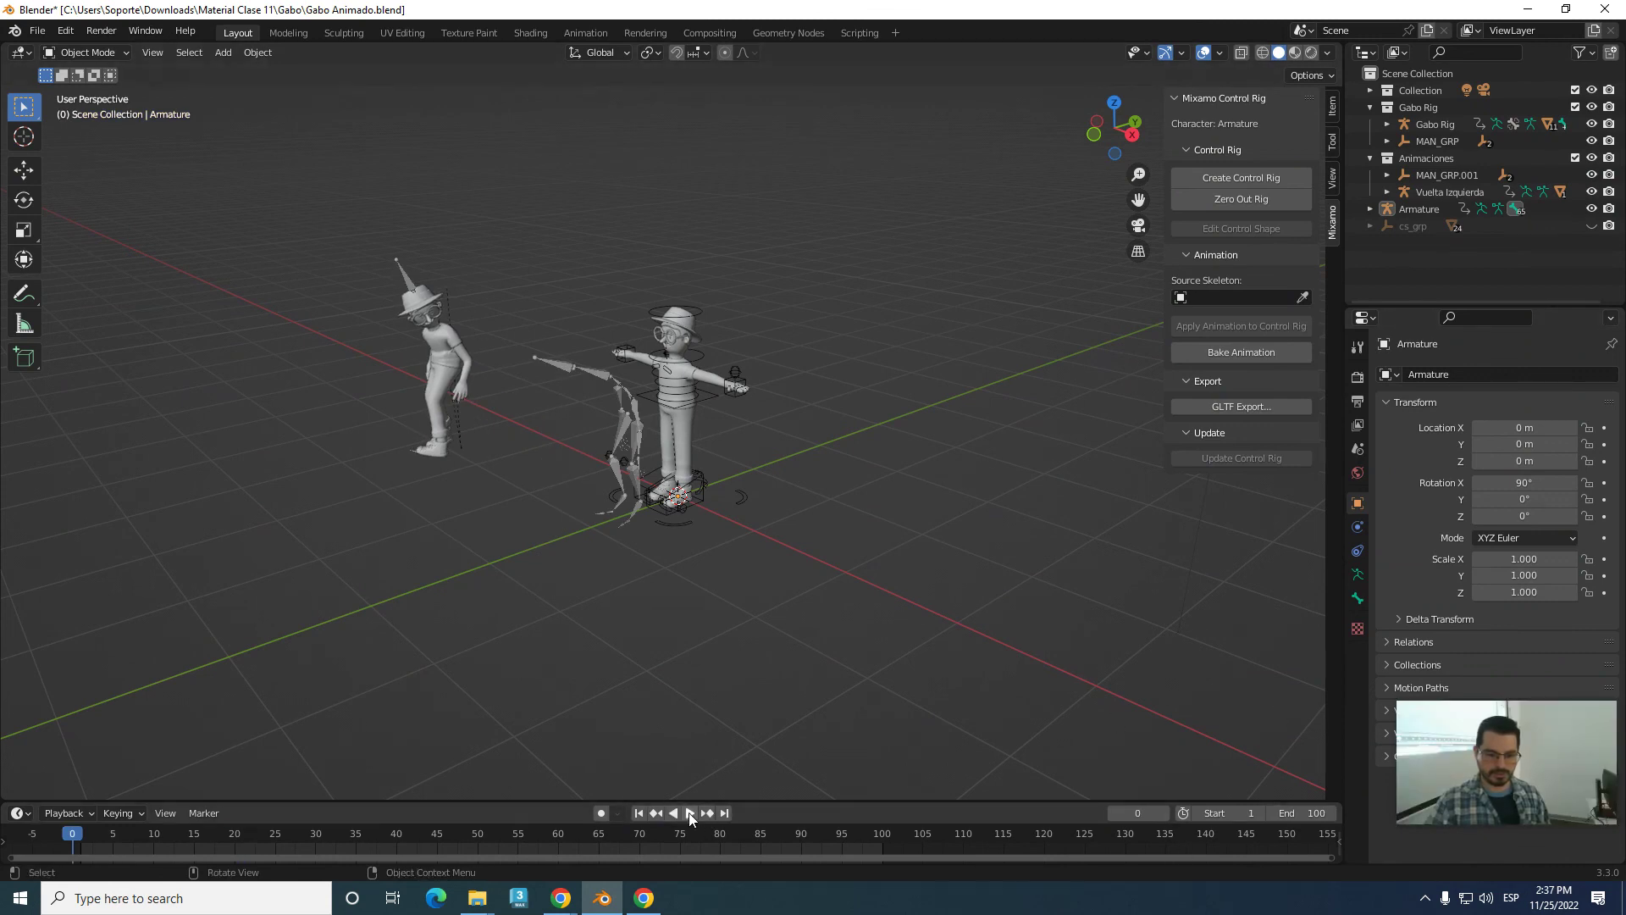
{"action": "left_click", "coordinate": [690, 813]}
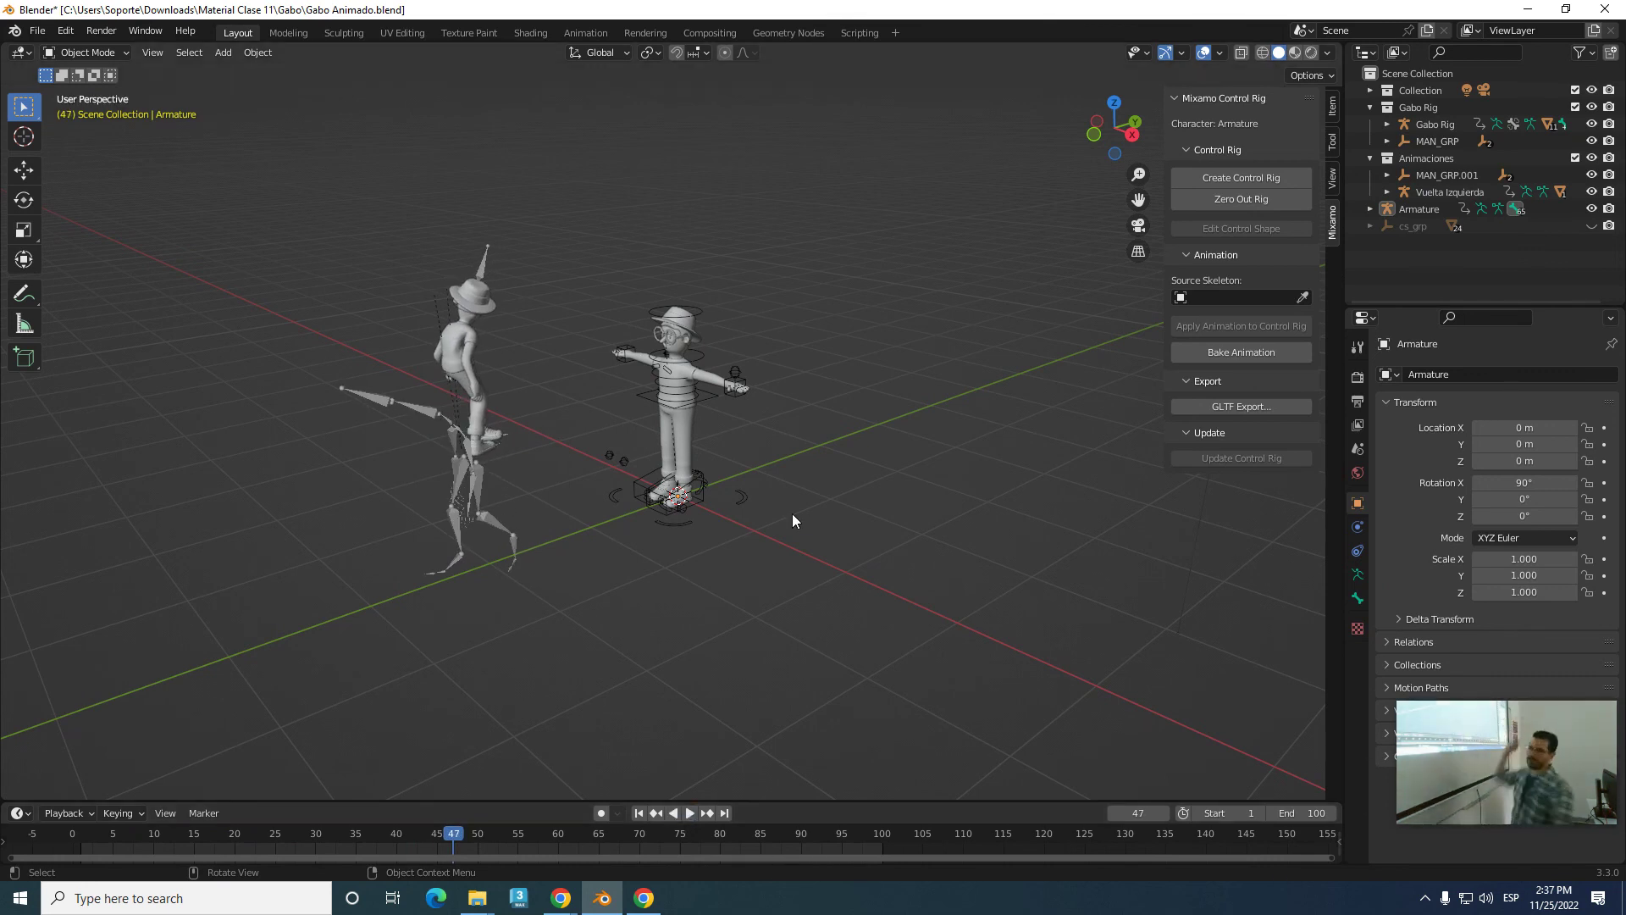
{"action": "mouse_move", "coordinate": [535, 552]}
{"action": "middle_mouse_down"}
{"action": "mouse_move", "coordinate": [559, 550]}
{"action": "mouse_move", "coordinate": [383, 418]}
{"action": "middle_mouse_up"}
{"action": "left_click_drag", "start_coordinate": [283, 220], "coordinate": [520, 652]}
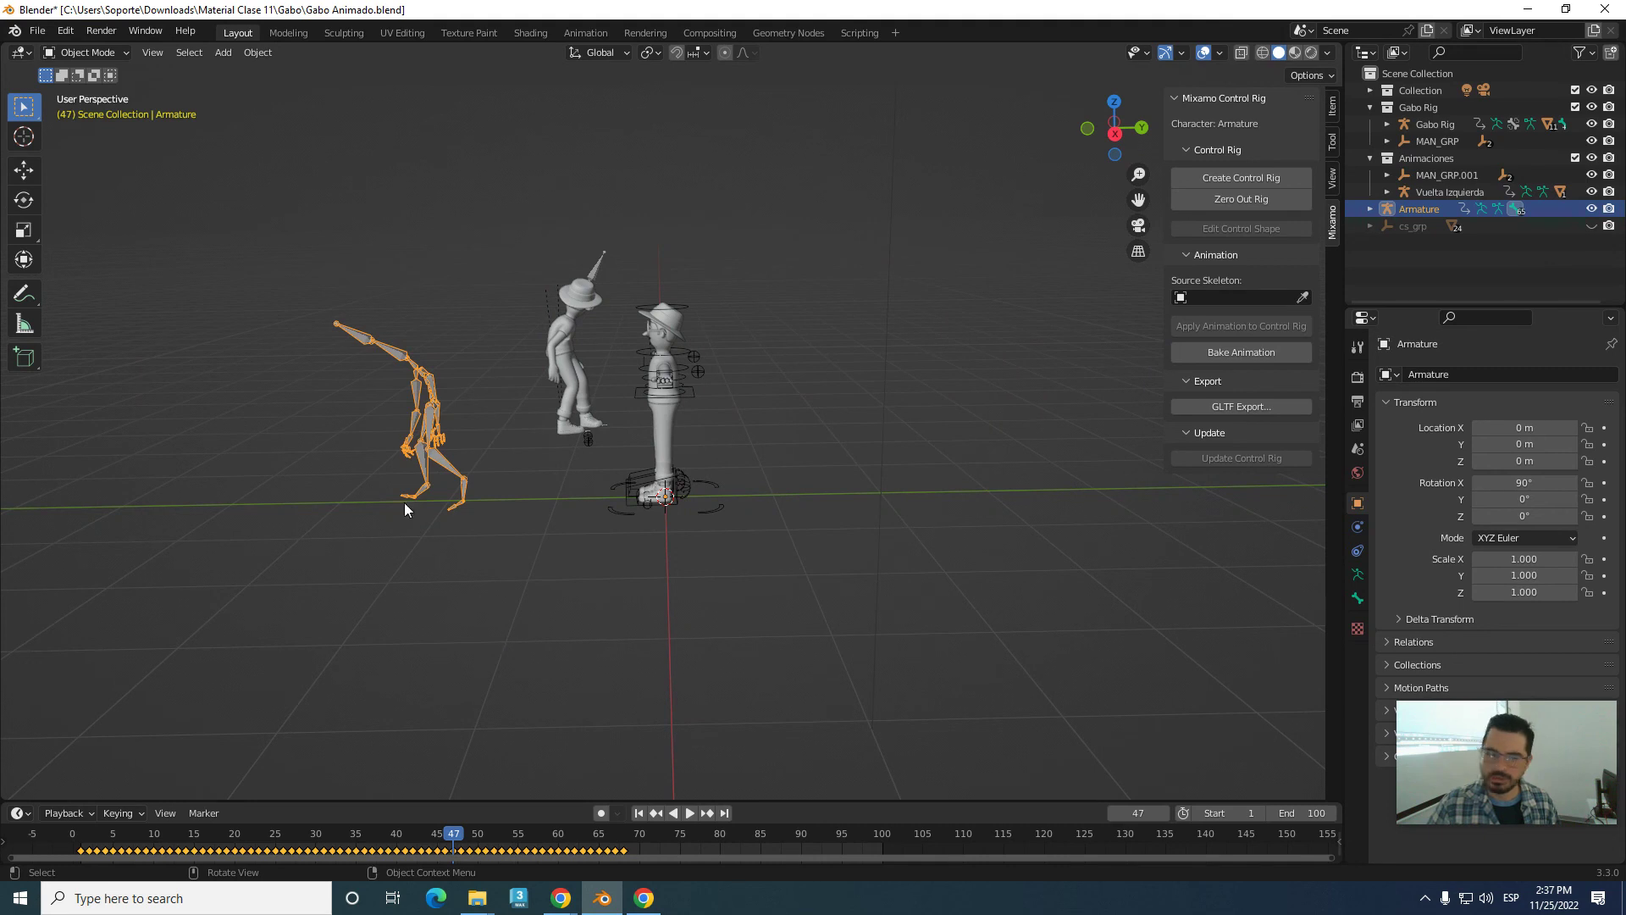
- Move the walk Armature into the Animaciones collection, then deselect it
{"action": "right_click", "coordinate": [391, 351]}
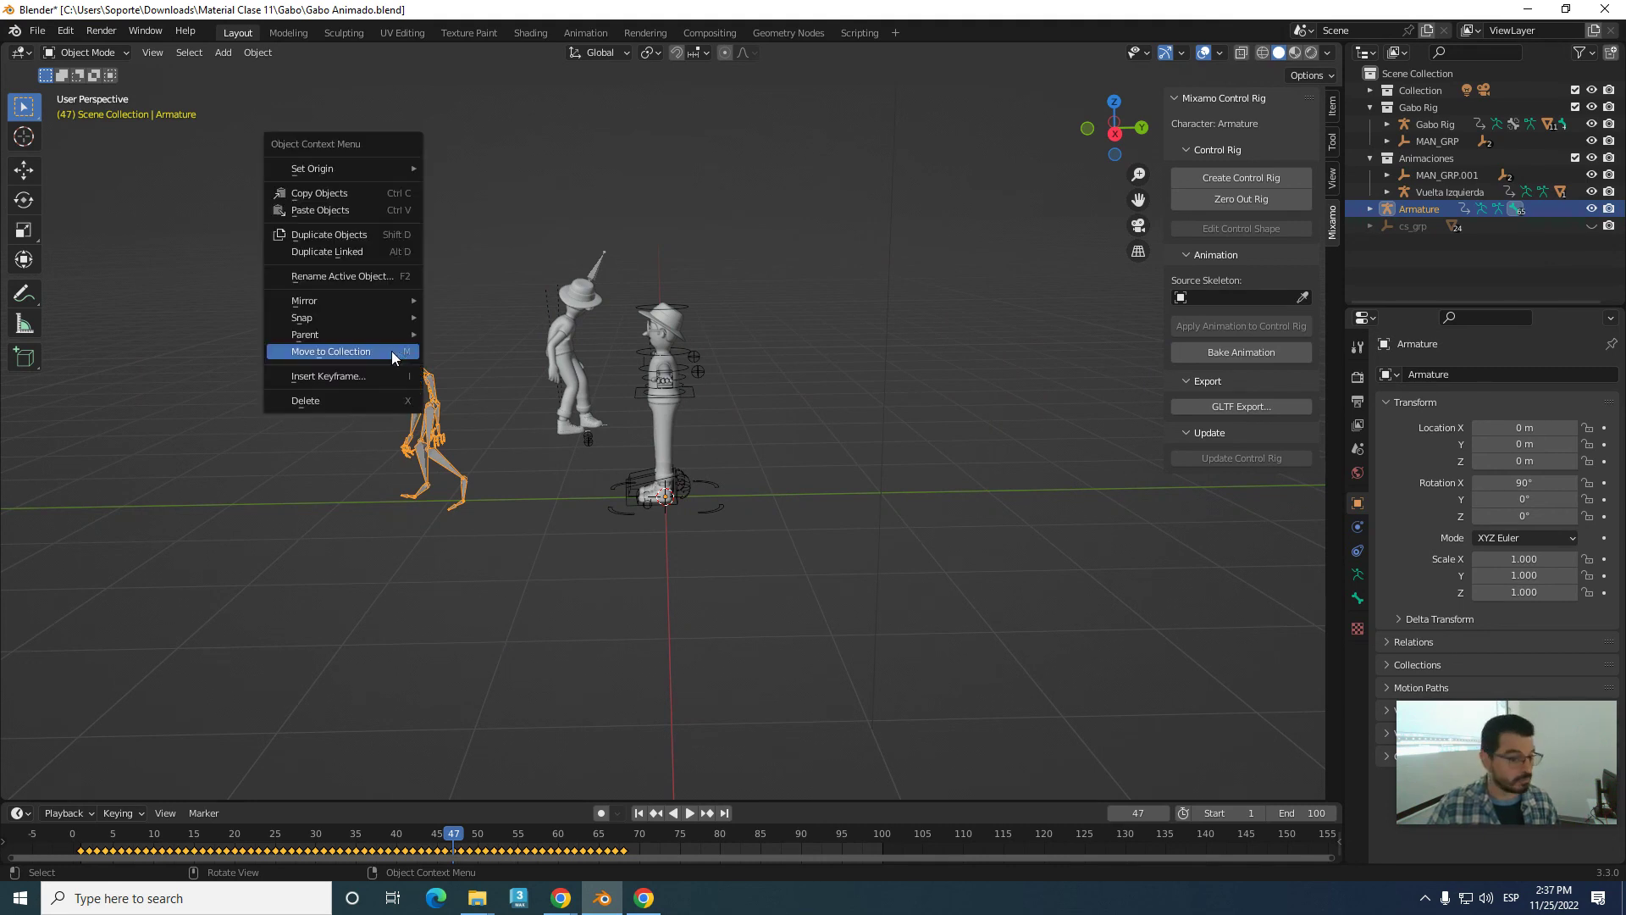
{"action": "left_click", "coordinate": [367, 353]}
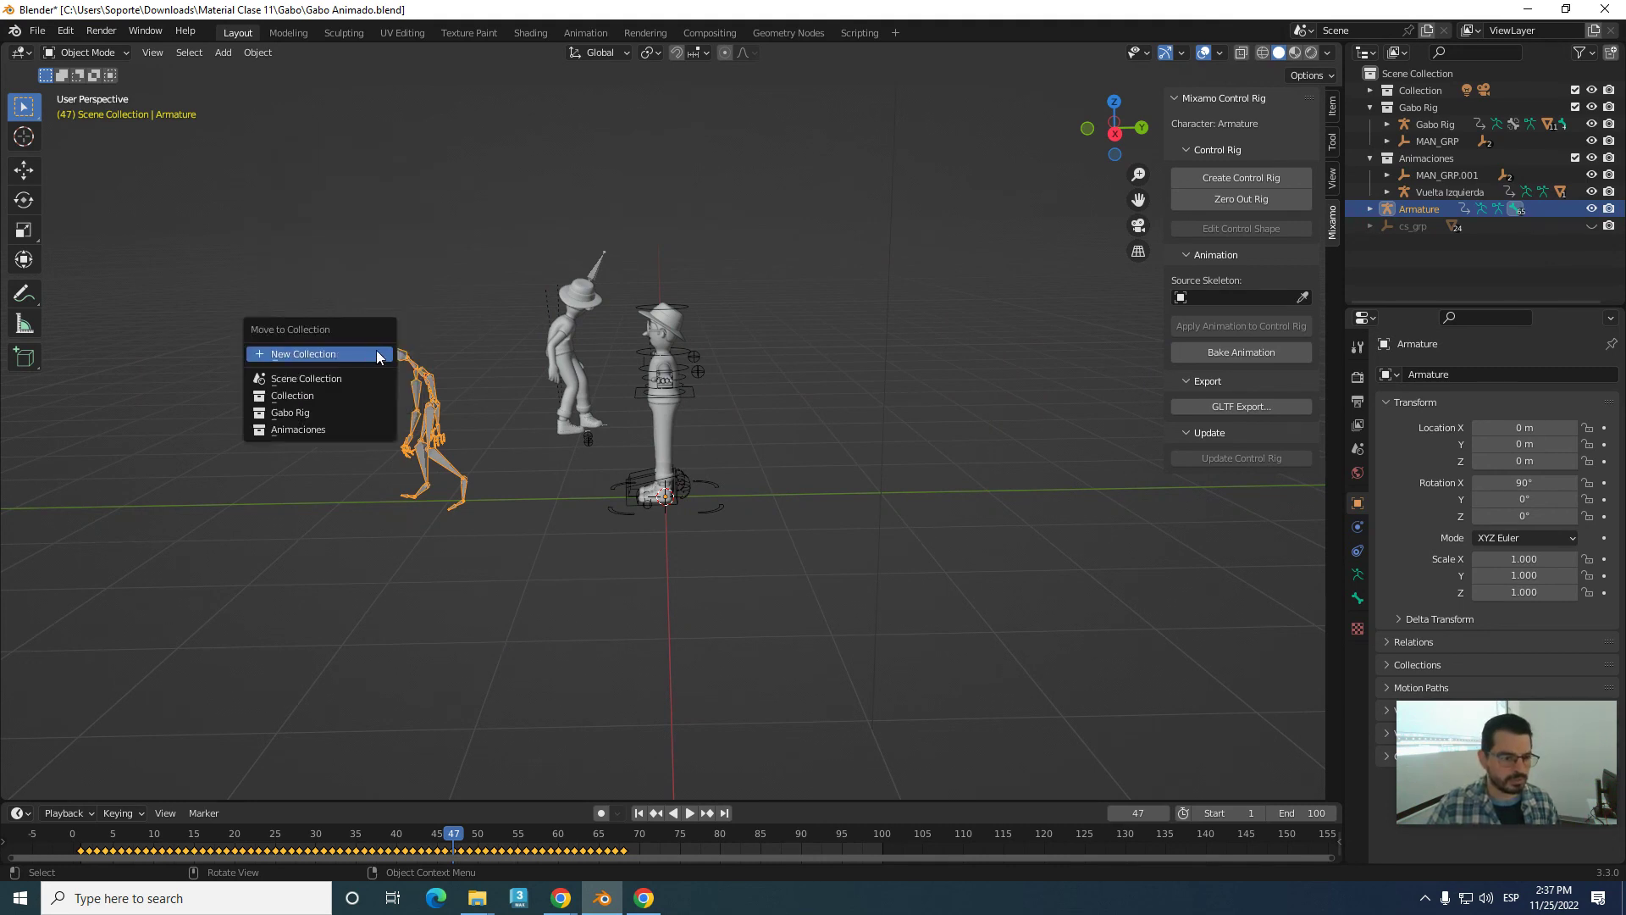
{"action": "left_click", "coordinate": [333, 433]}
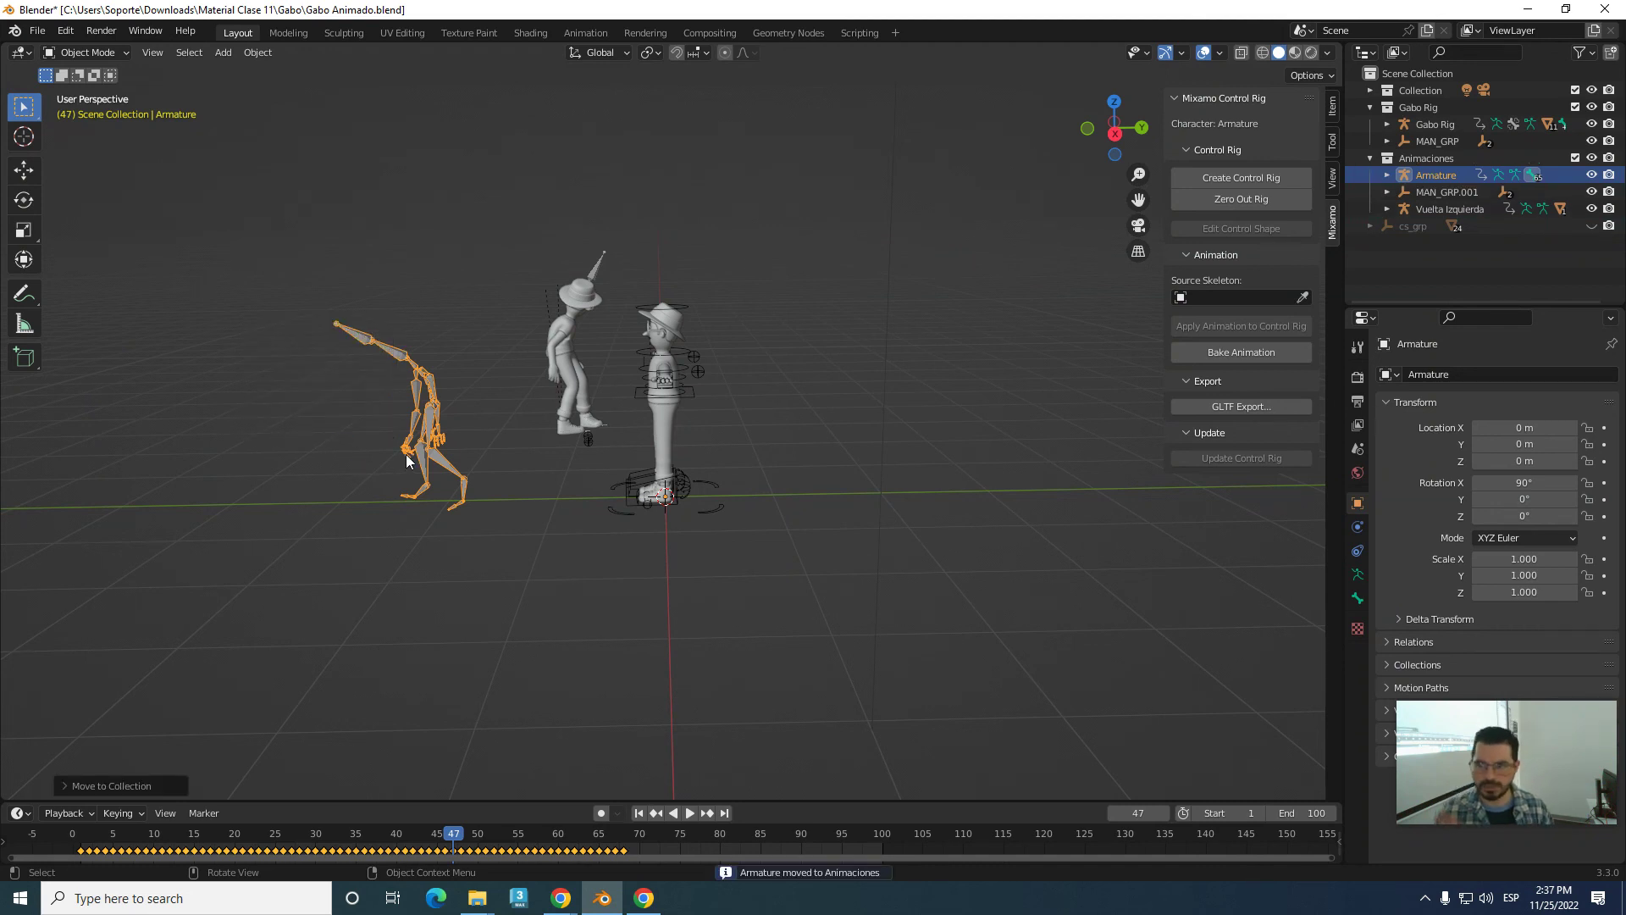
{"action": "left_click", "coordinate": [521, 546]}
{"action": "scroll", "coordinate": [527, 501], "scroll_direction": "up", "scroll_amount": 2}
{"action": "middle_click_drag", "start_coordinate": [527, 501], "coordinate": [570, 395]}
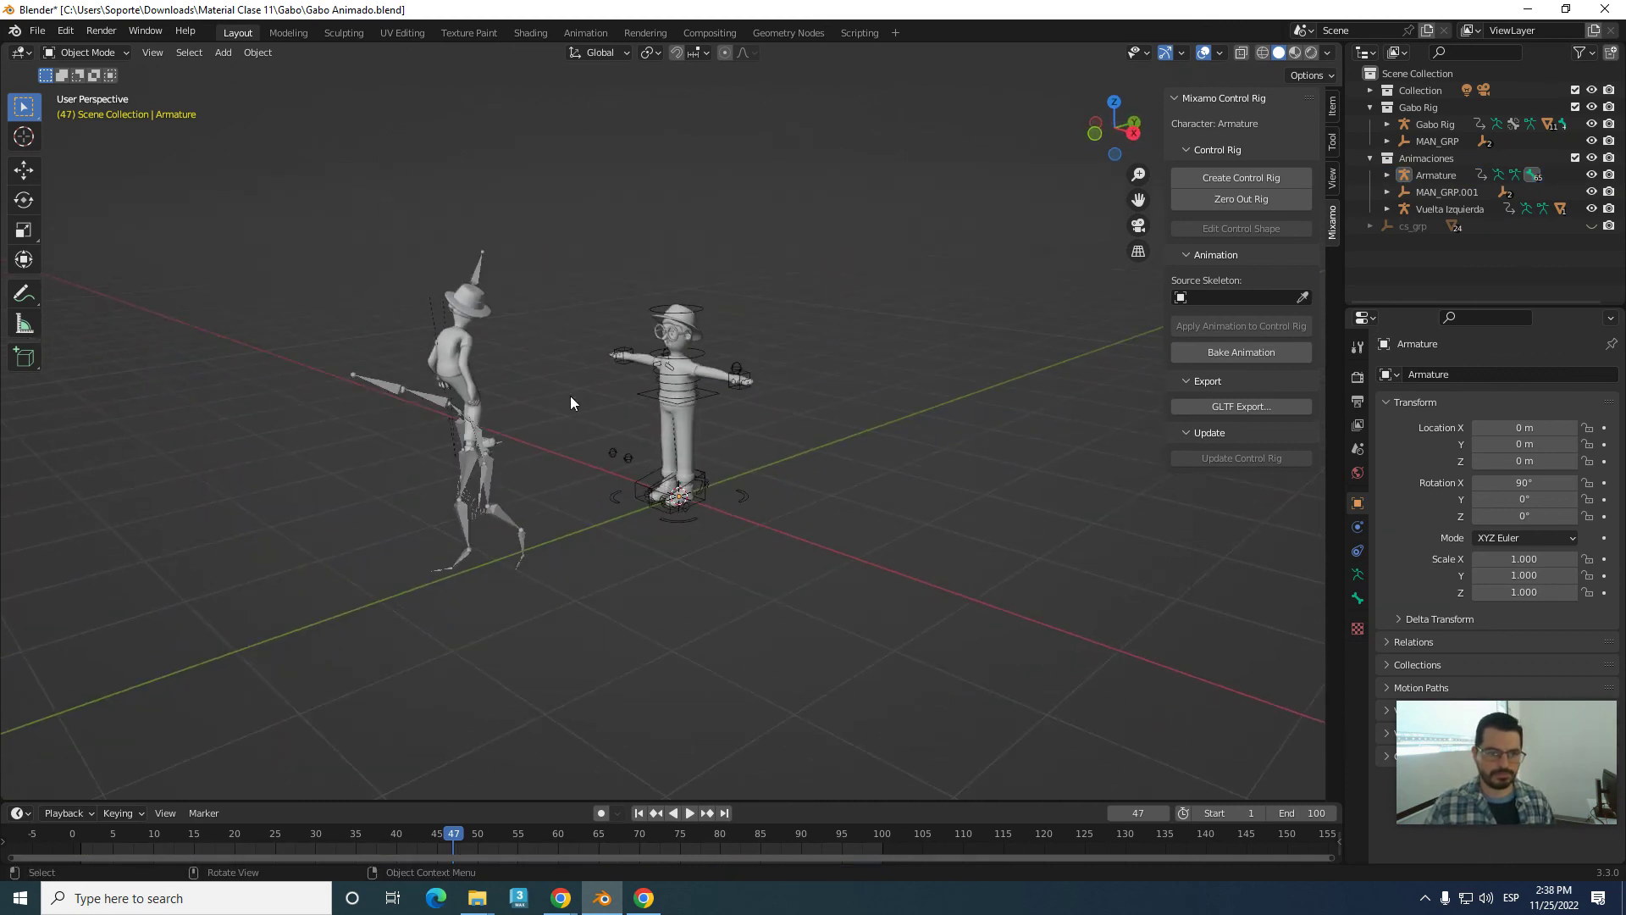
- Save Gabo Animado.blend and select the Gabo control rig
{"action": "left_click", "coordinate": [37, 32]}
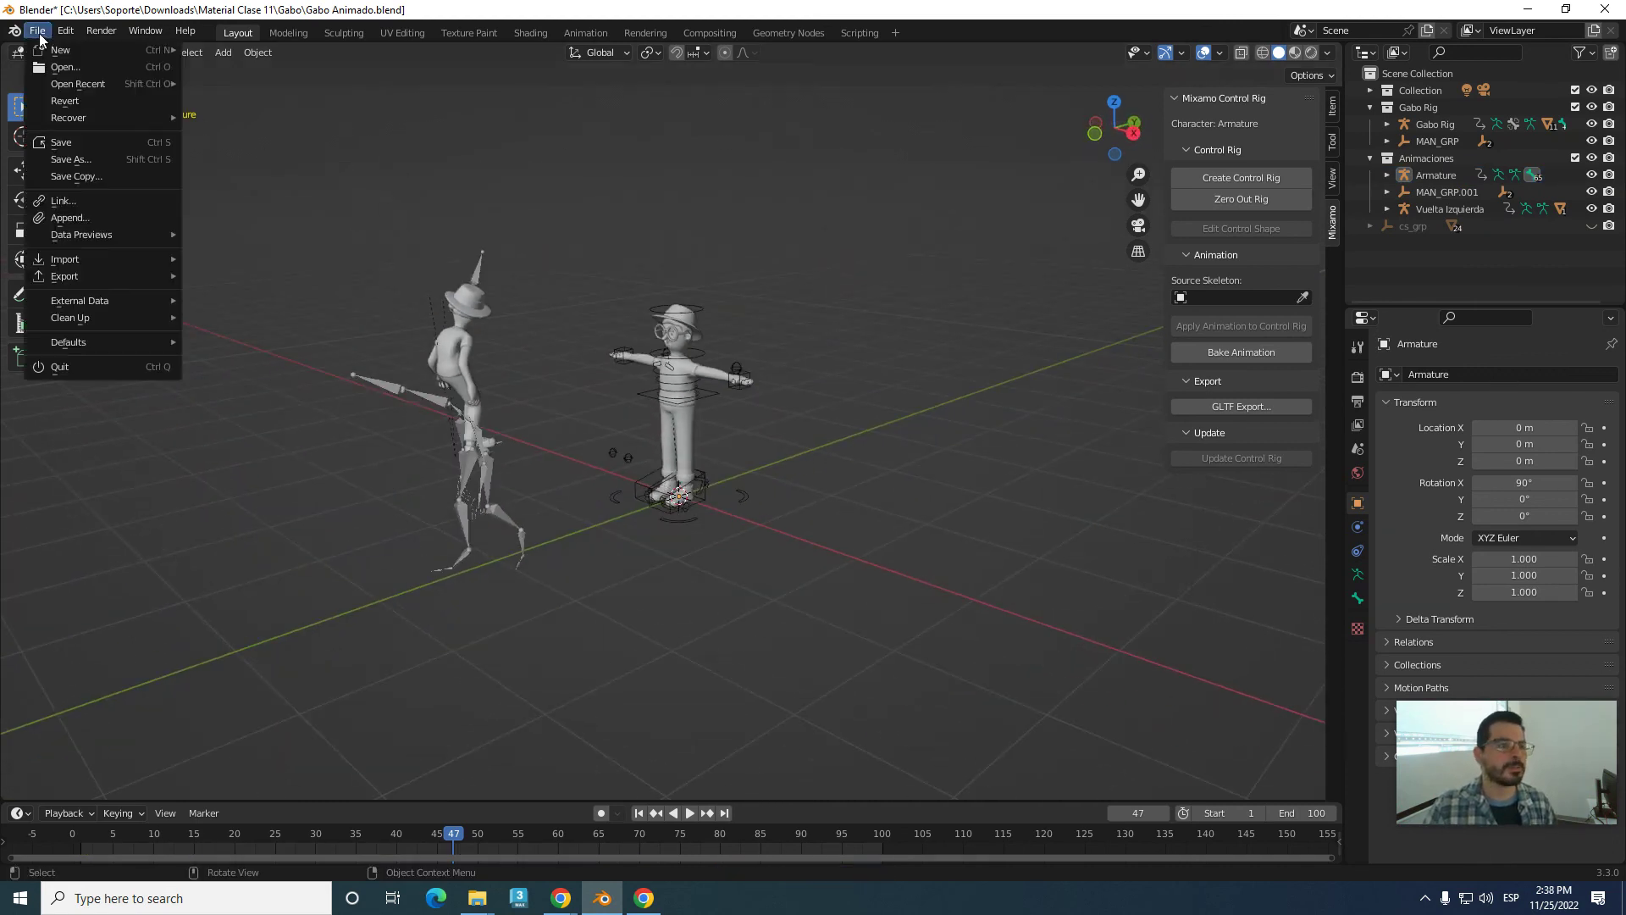
{"action": "left_click", "coordinate": [65, 142]}
{"action": "scroll", "coordinate": [840, 364], "scroll_direction": "up", "scroll_amount": 1}
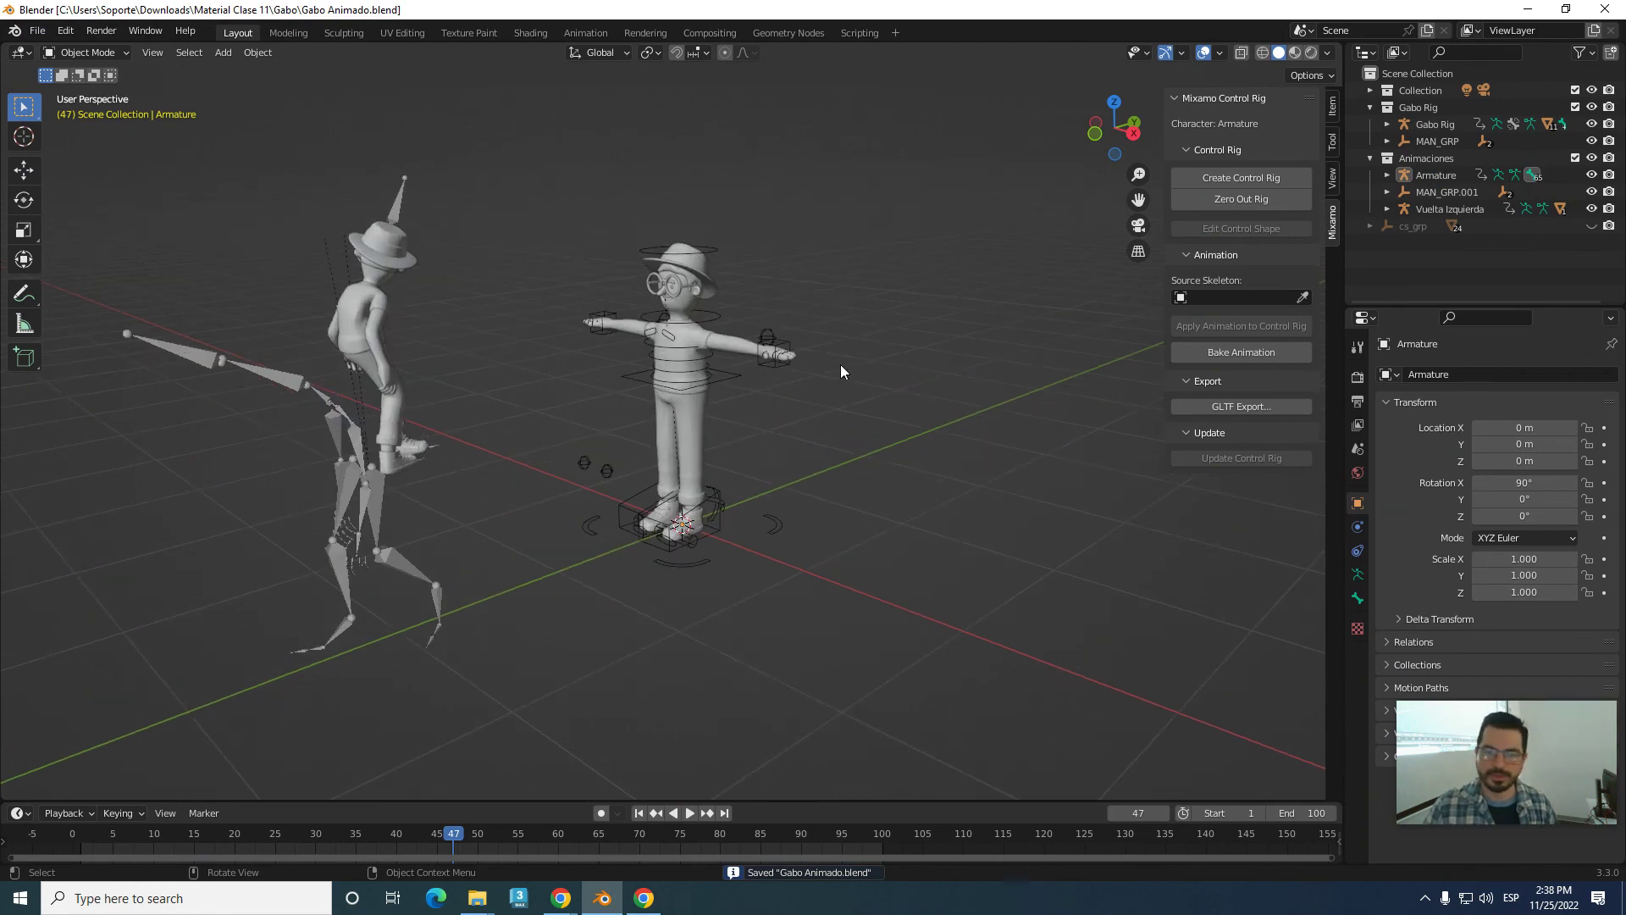
{"action": "left_click", "coordinate": [708, 327]}
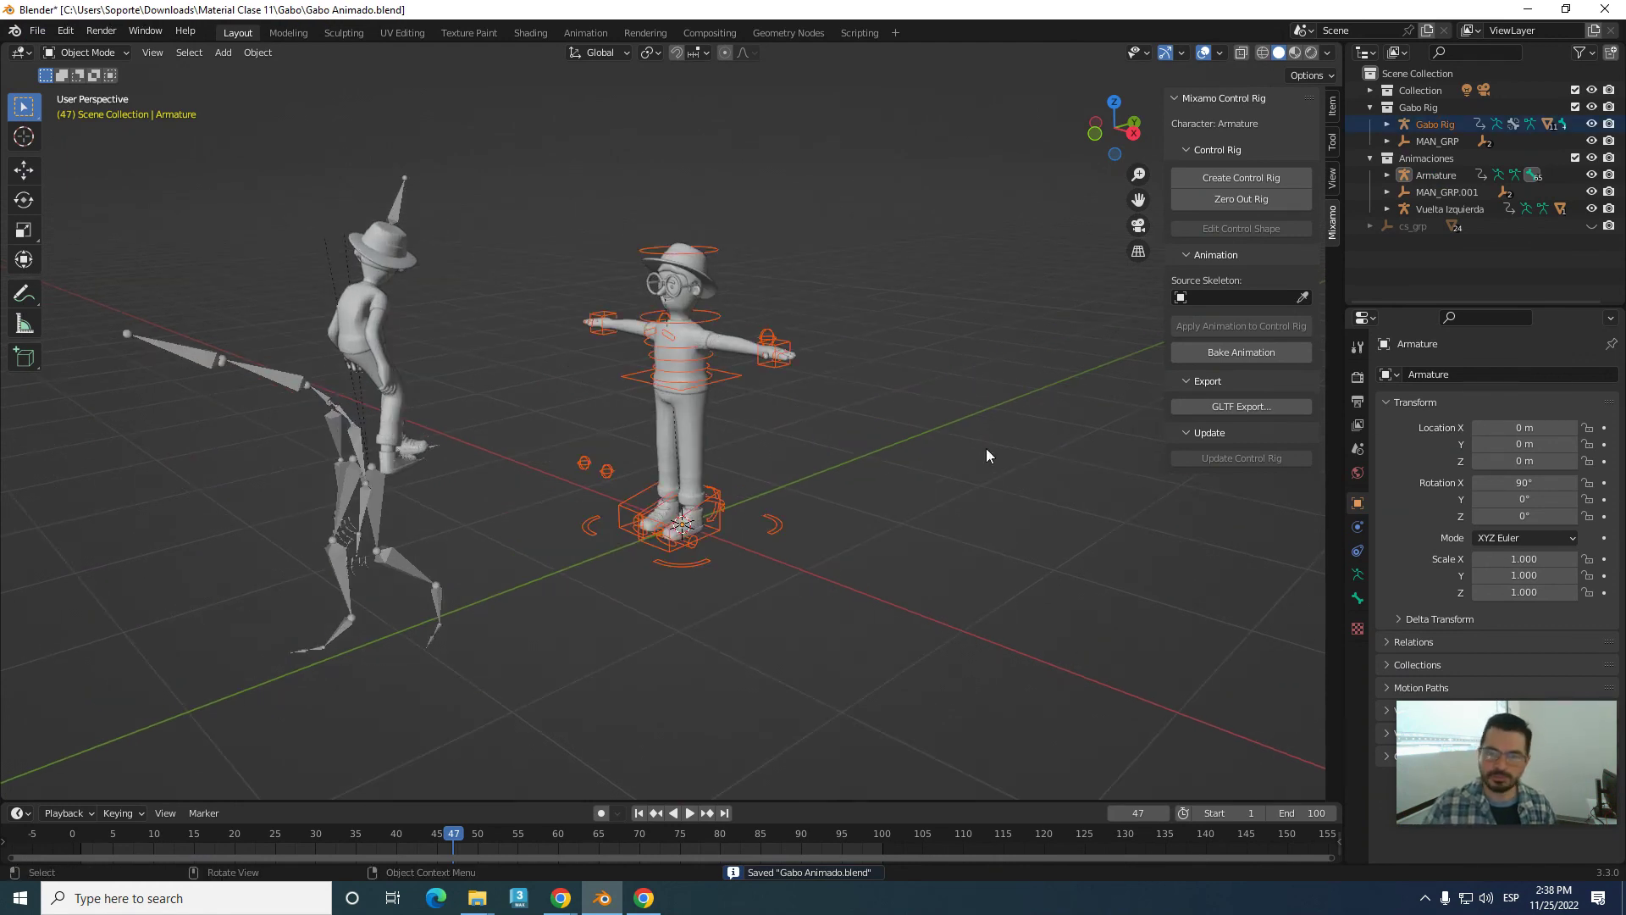
- Pick the walking Armature as the Mixamo Source Skeleton for the Gabo rig, then deselect everything
{"action": "left_click_drag", "start_coordinate": [512, 174], "coordinate": [988, 689]}
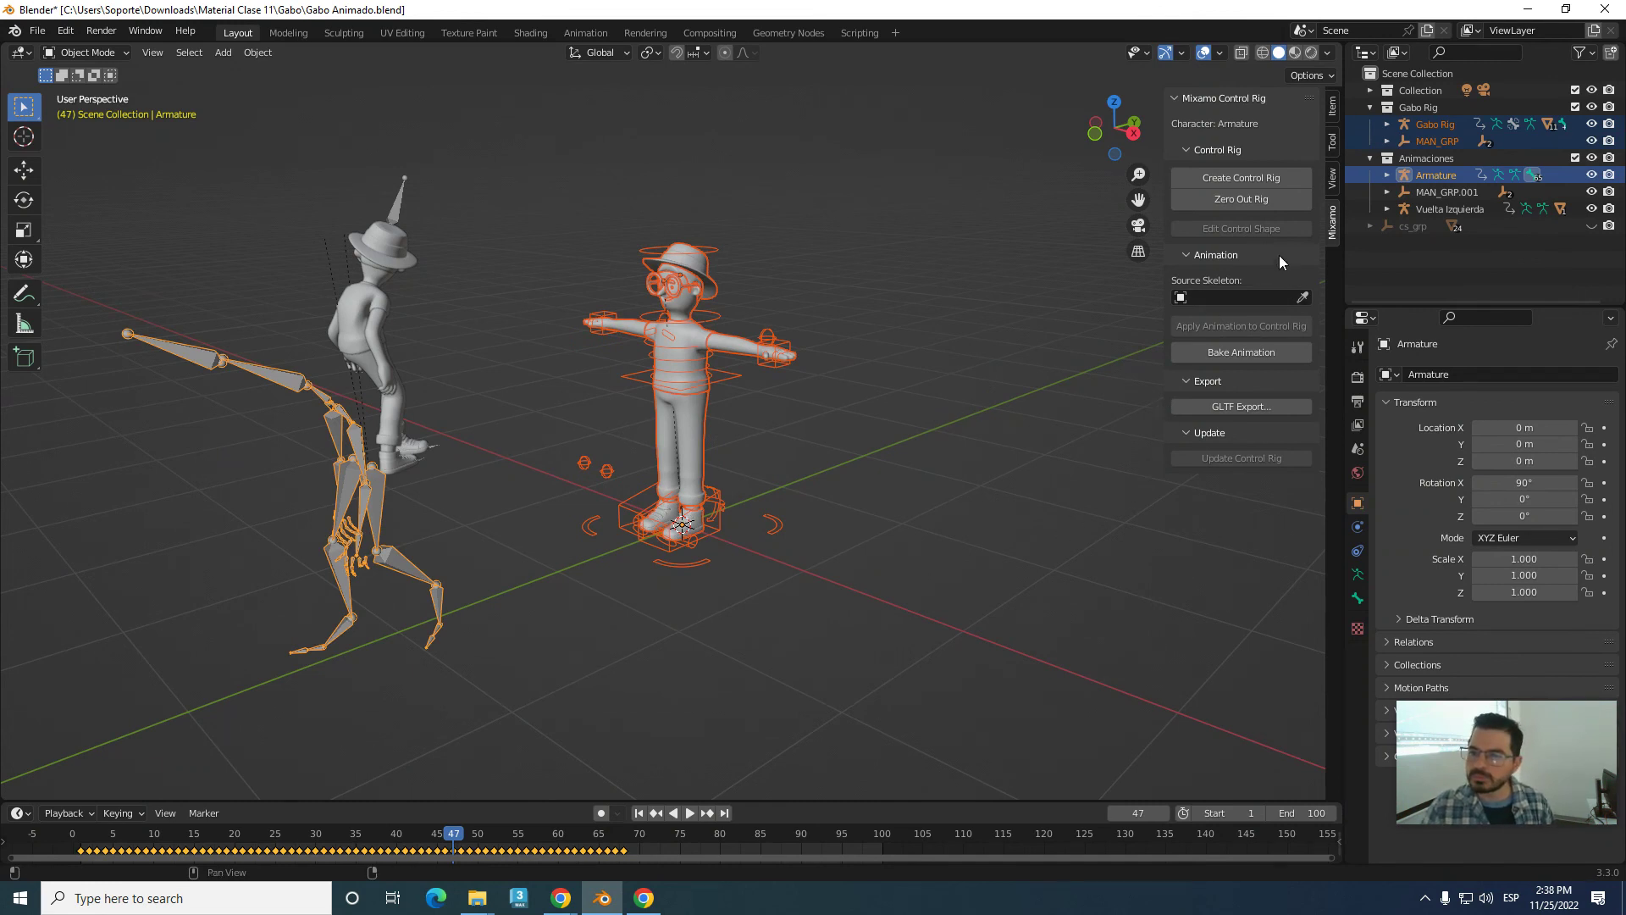
{"action": "left_click", "coordinate": [1303, 298]}
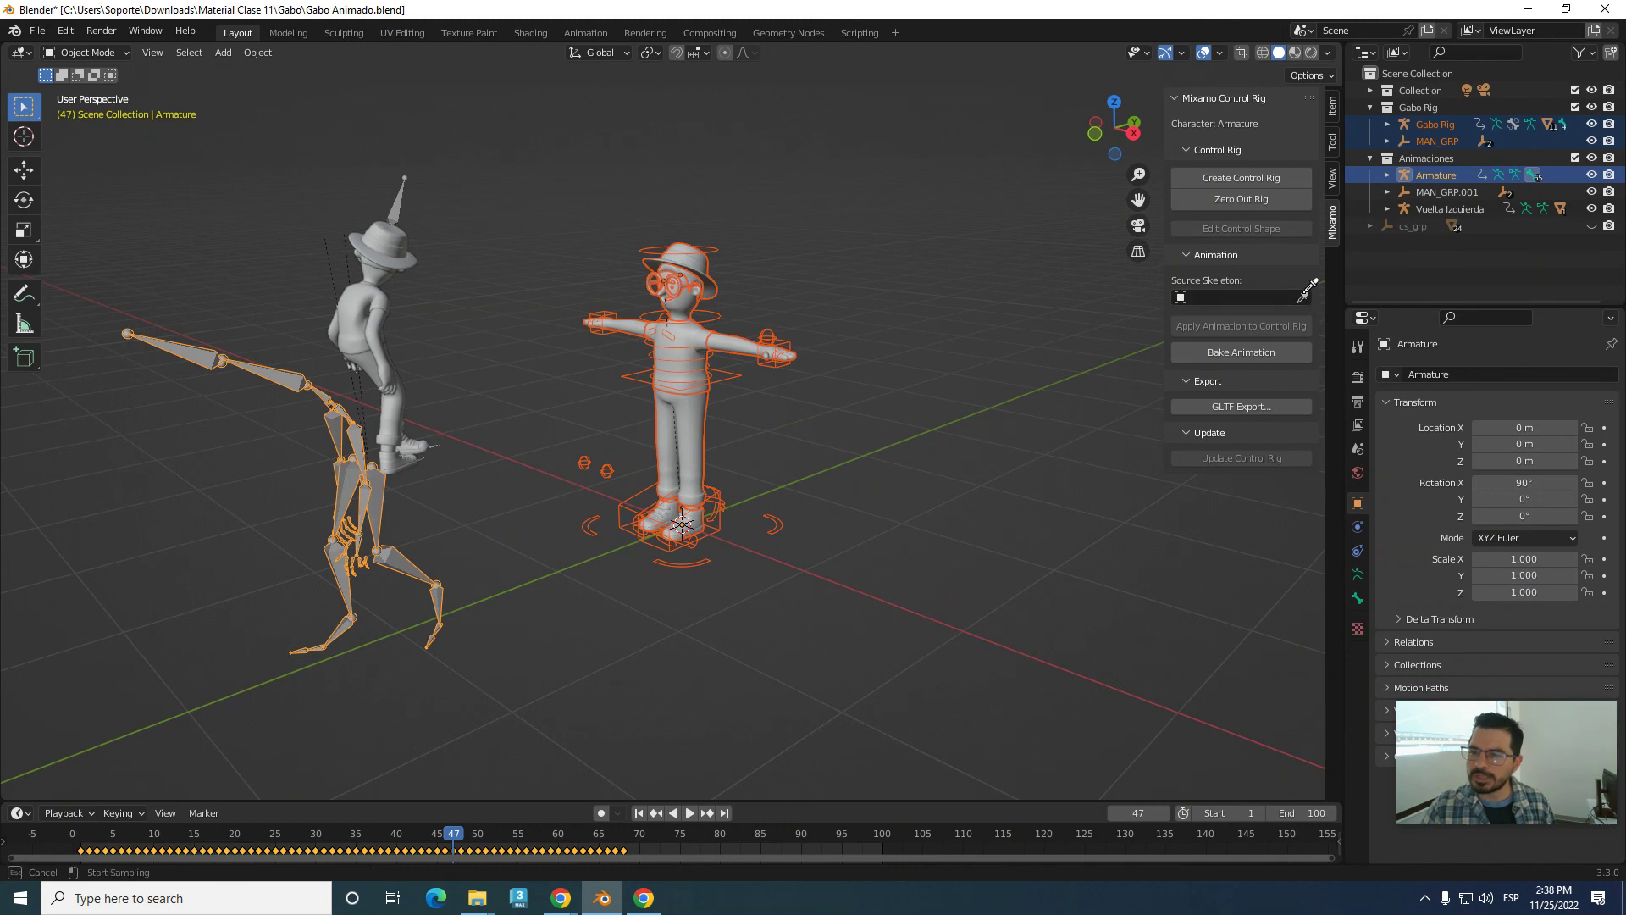
{"action": "left_click", "coordinate": [300, 379]}
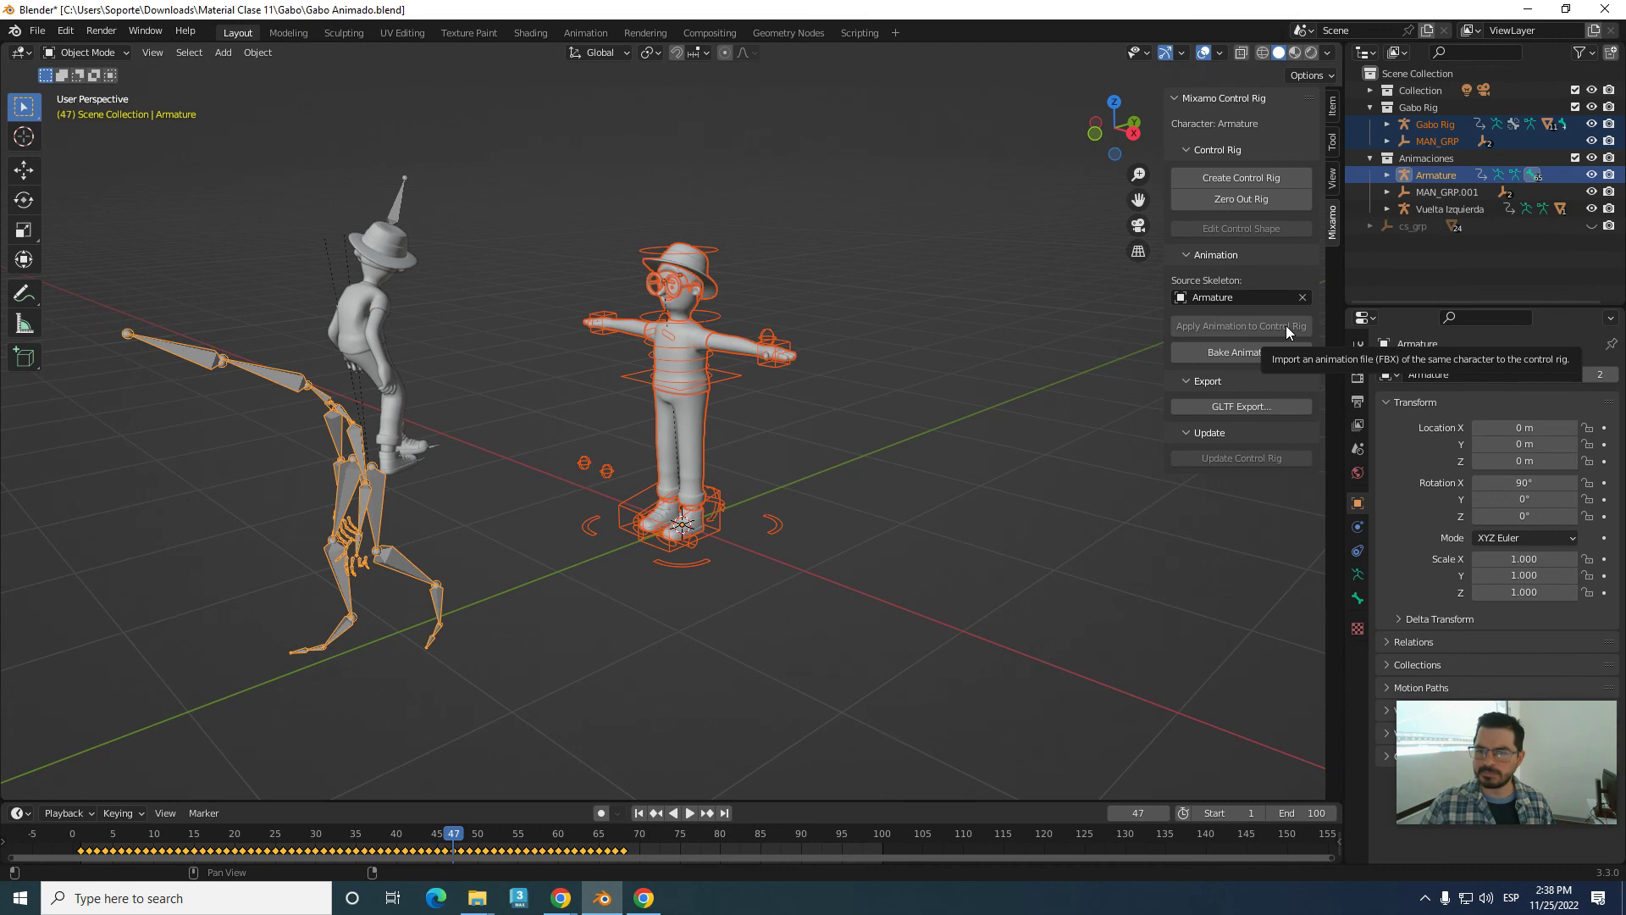
{"action": "left_click", "coordinate": [770, 367]}
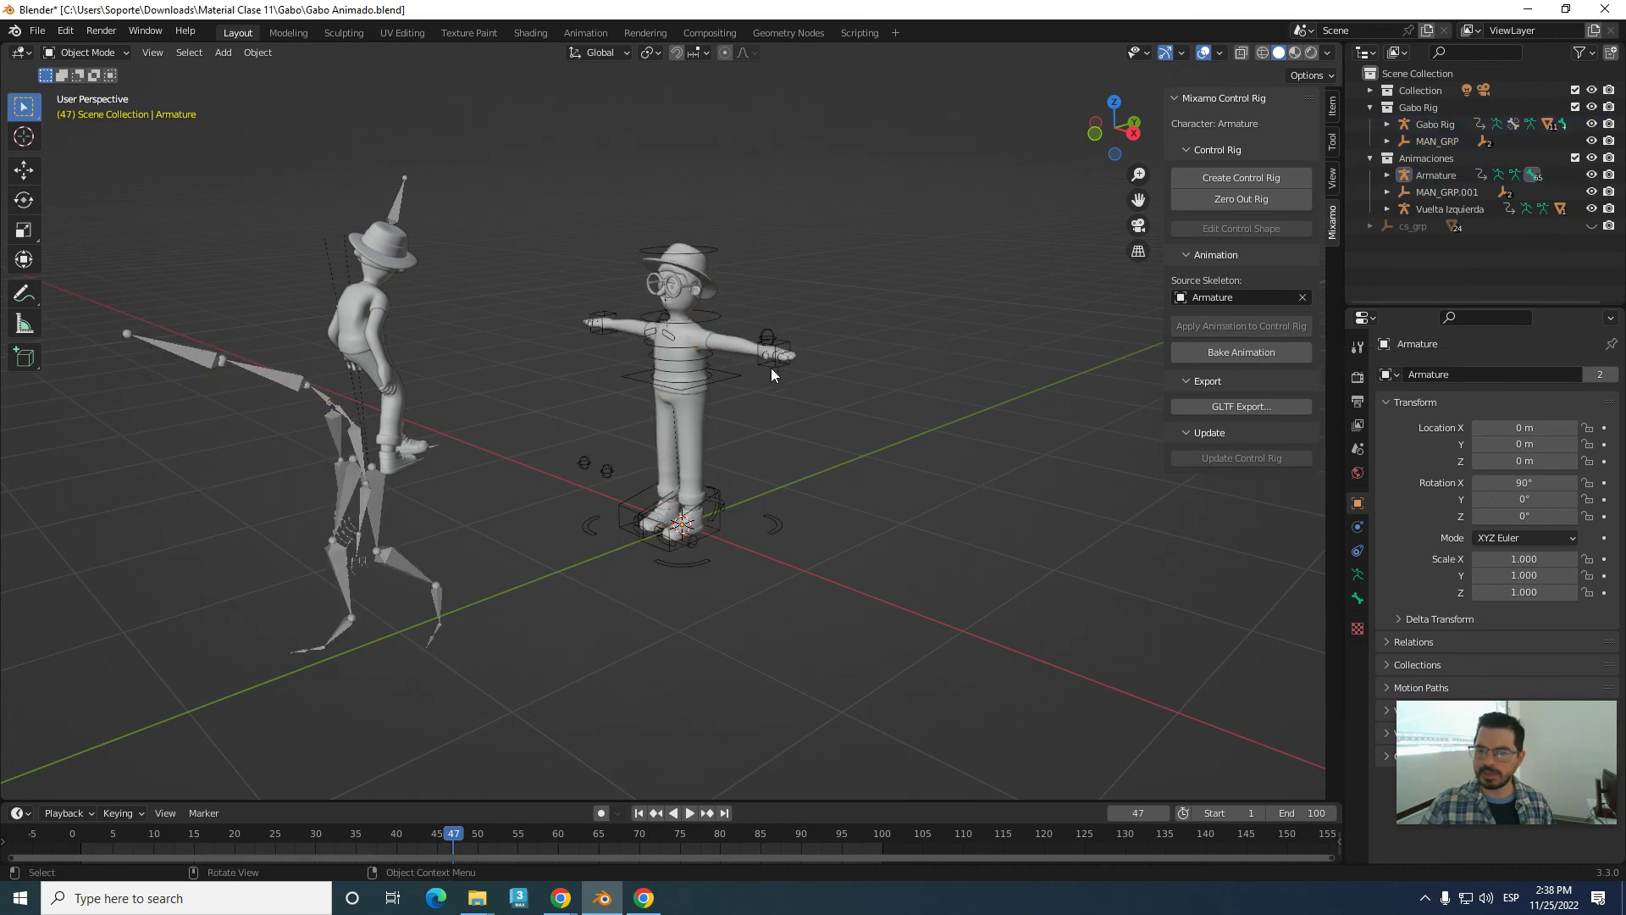
{"action": "left_click", "coordinate": [713, 323]}
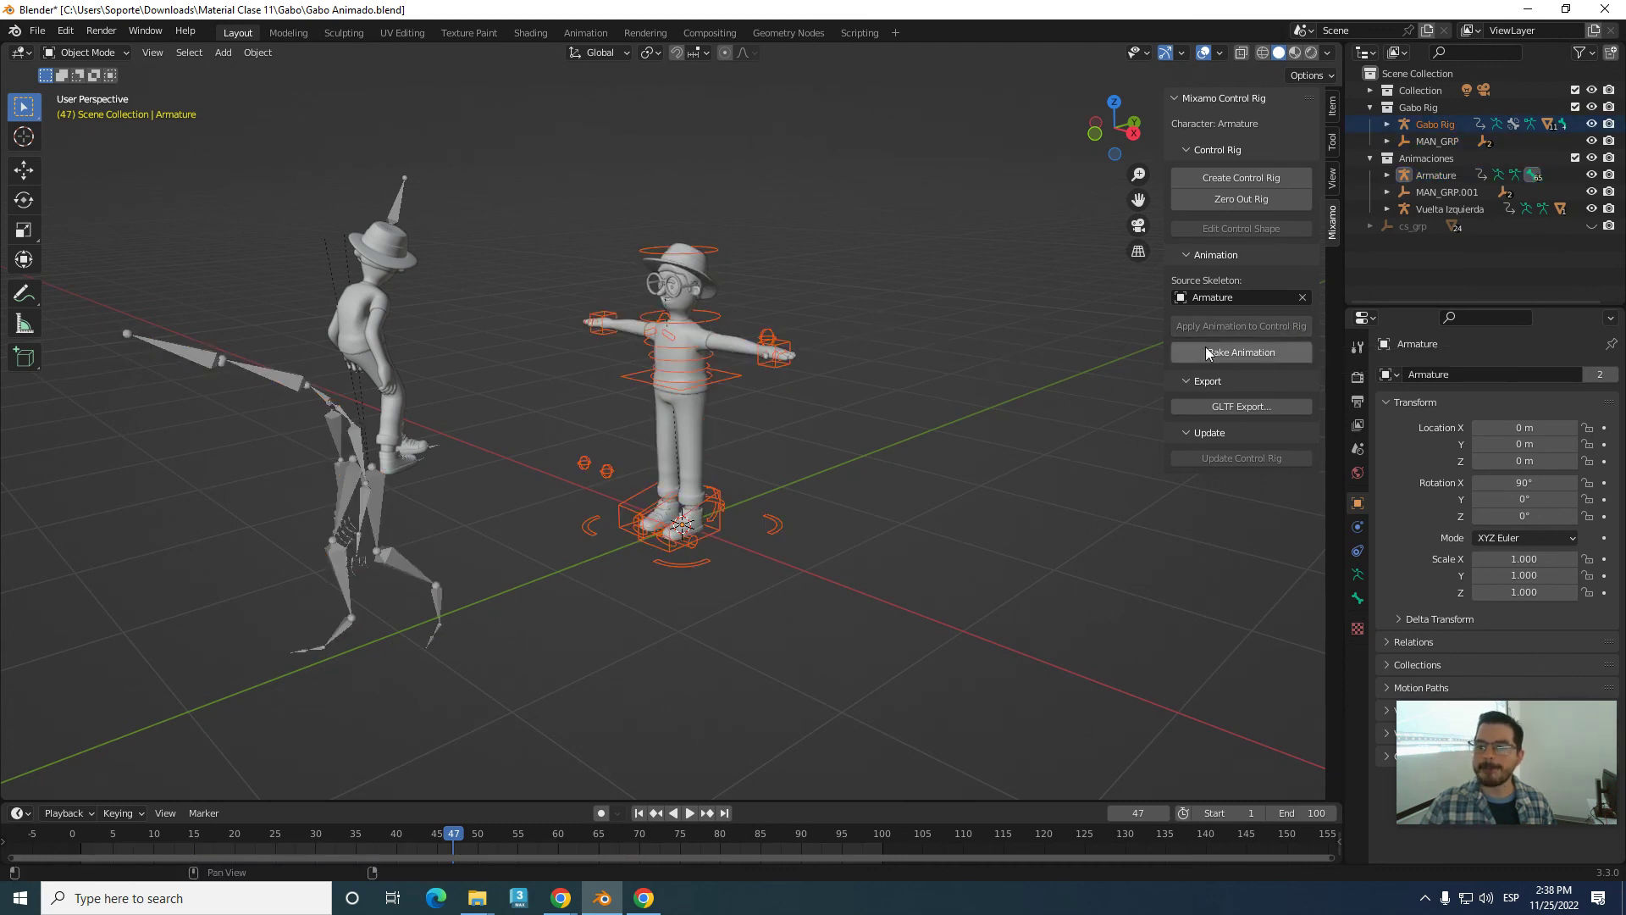
{"action": "left_click", "coordinate": [1256, 299]}
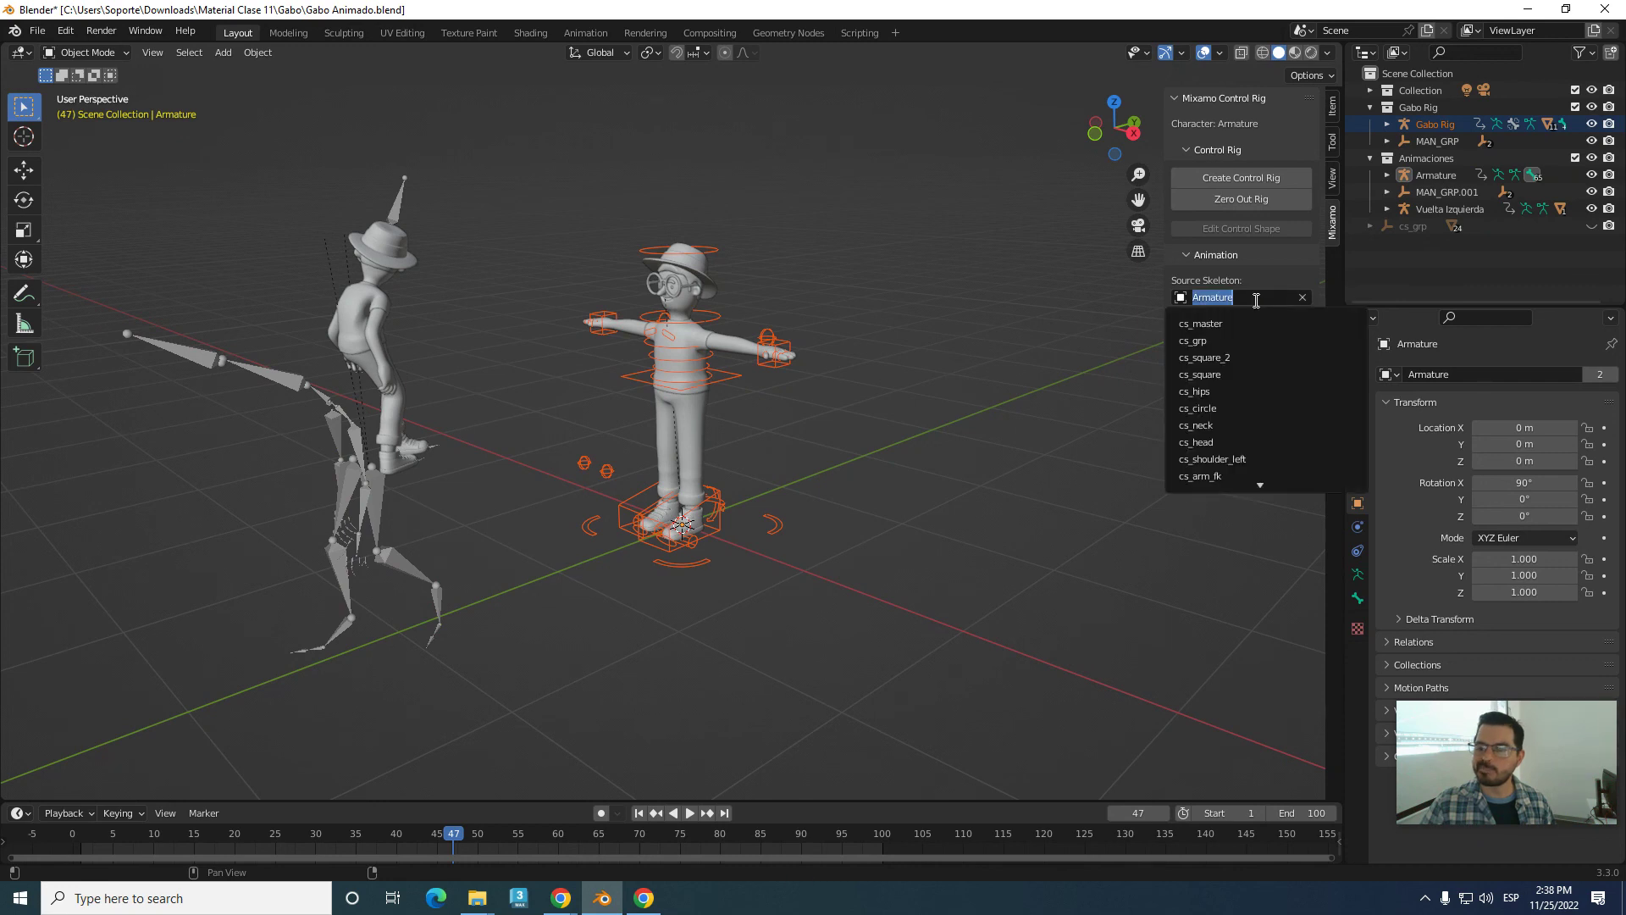
{"action": "left_click", "coordinate": [730, 320]}
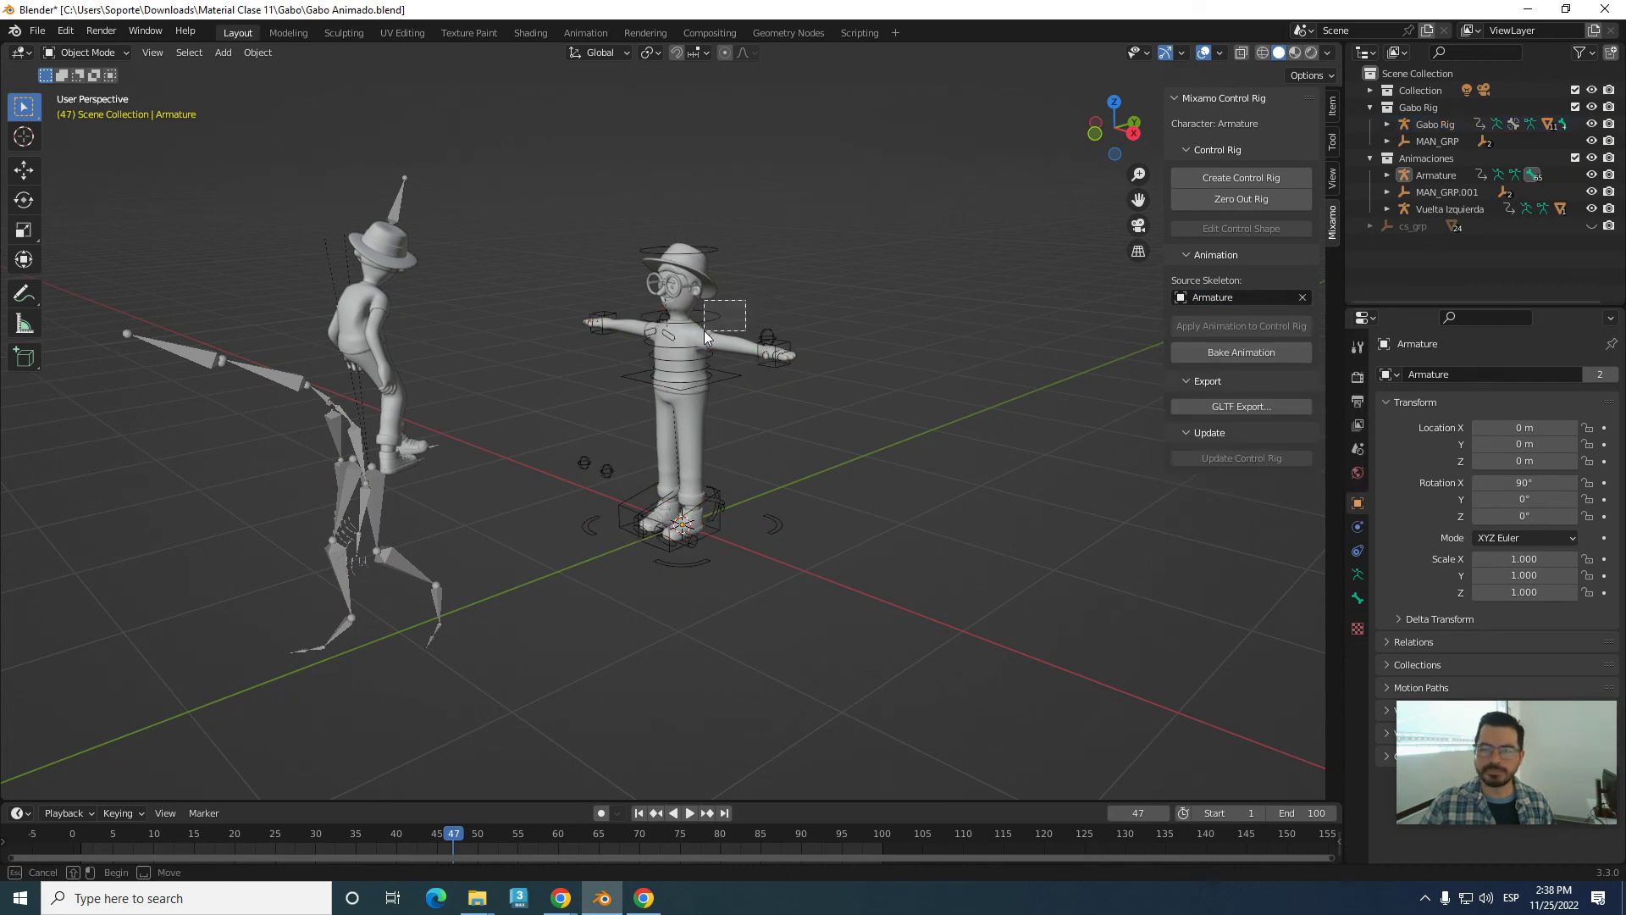
{"action": "left_click", "coordinate": [704, 331], "text": "shift"}
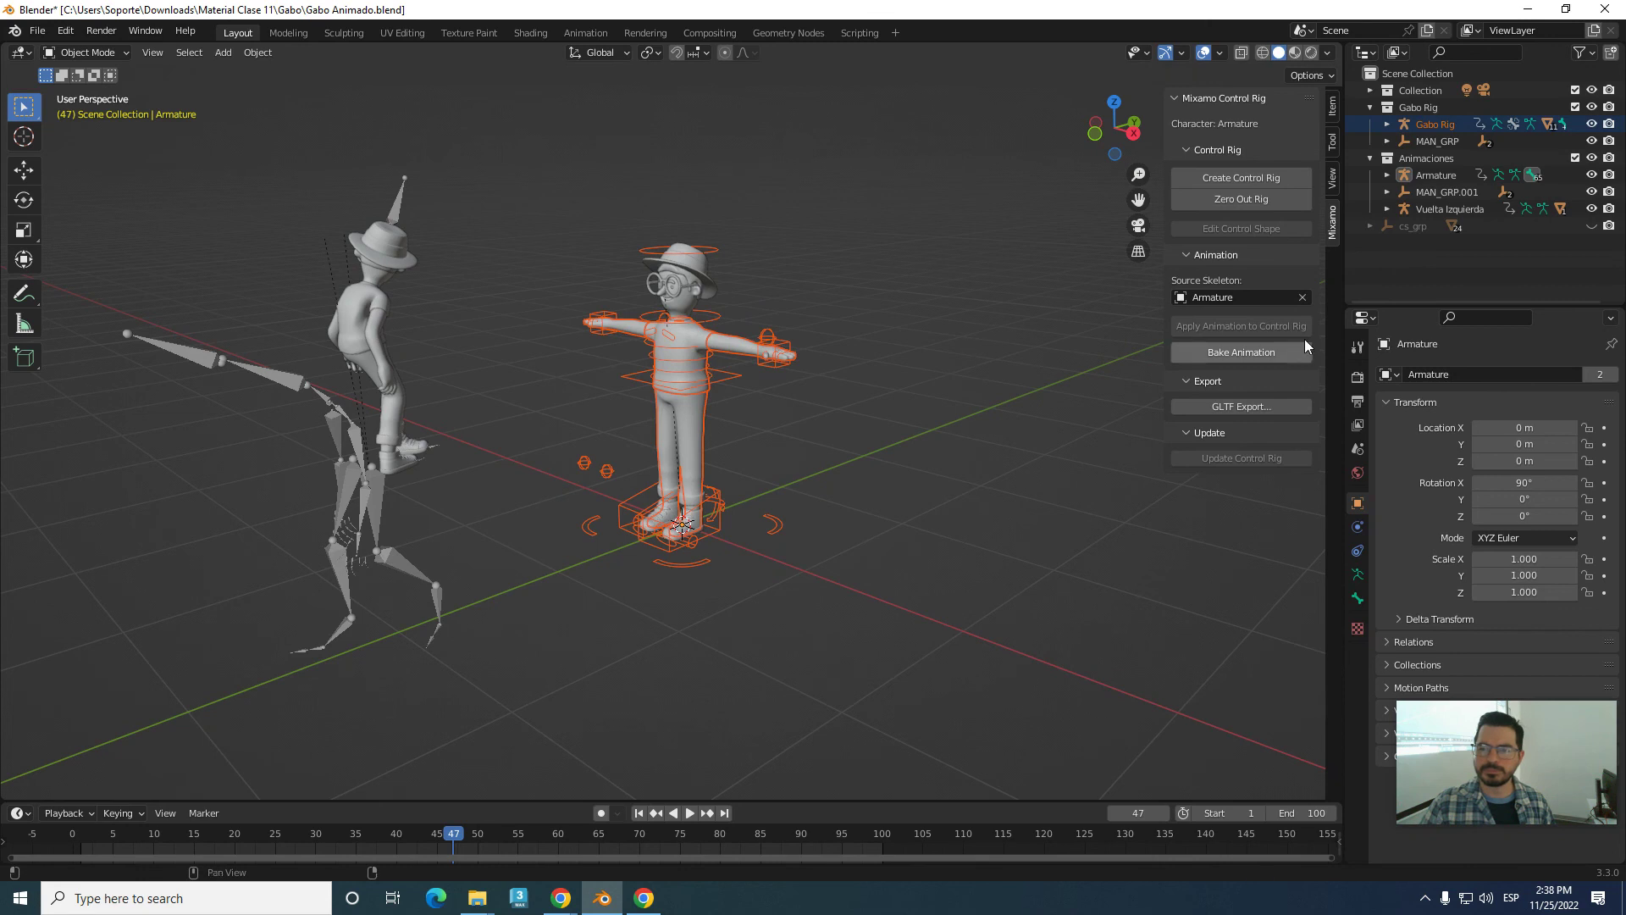
{"action": "left_click", "coordinate": [991, 428]}
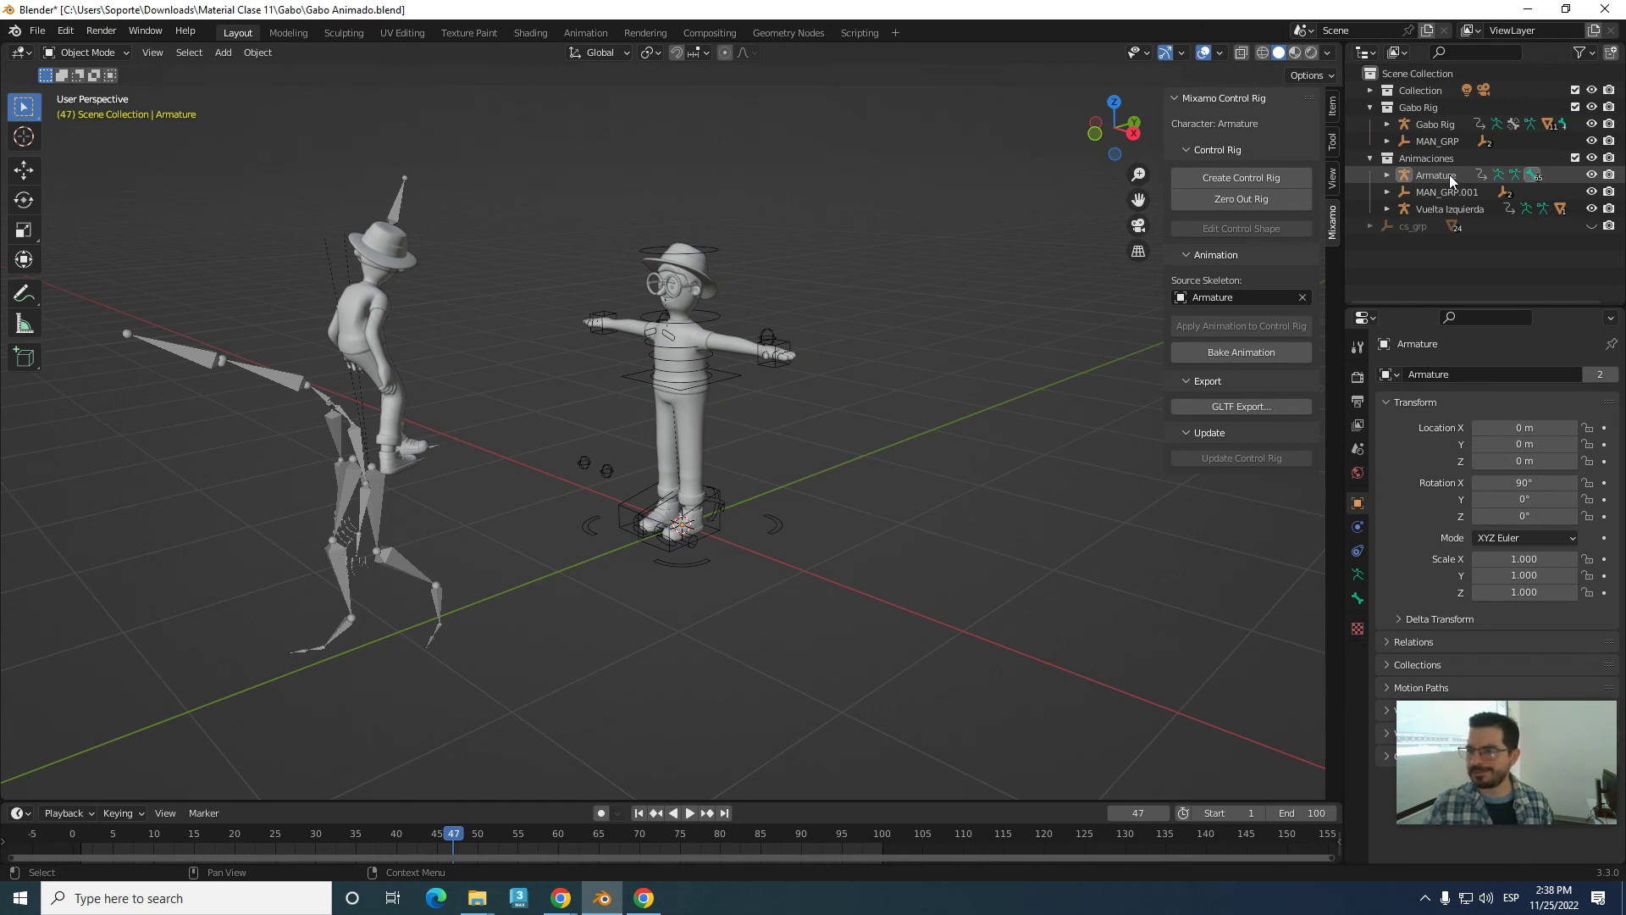
- Select Gabo Rig and eyedrop the Armature skeleton as the animation source
{"action": "left_click", "coordinate": [1450, 126]}
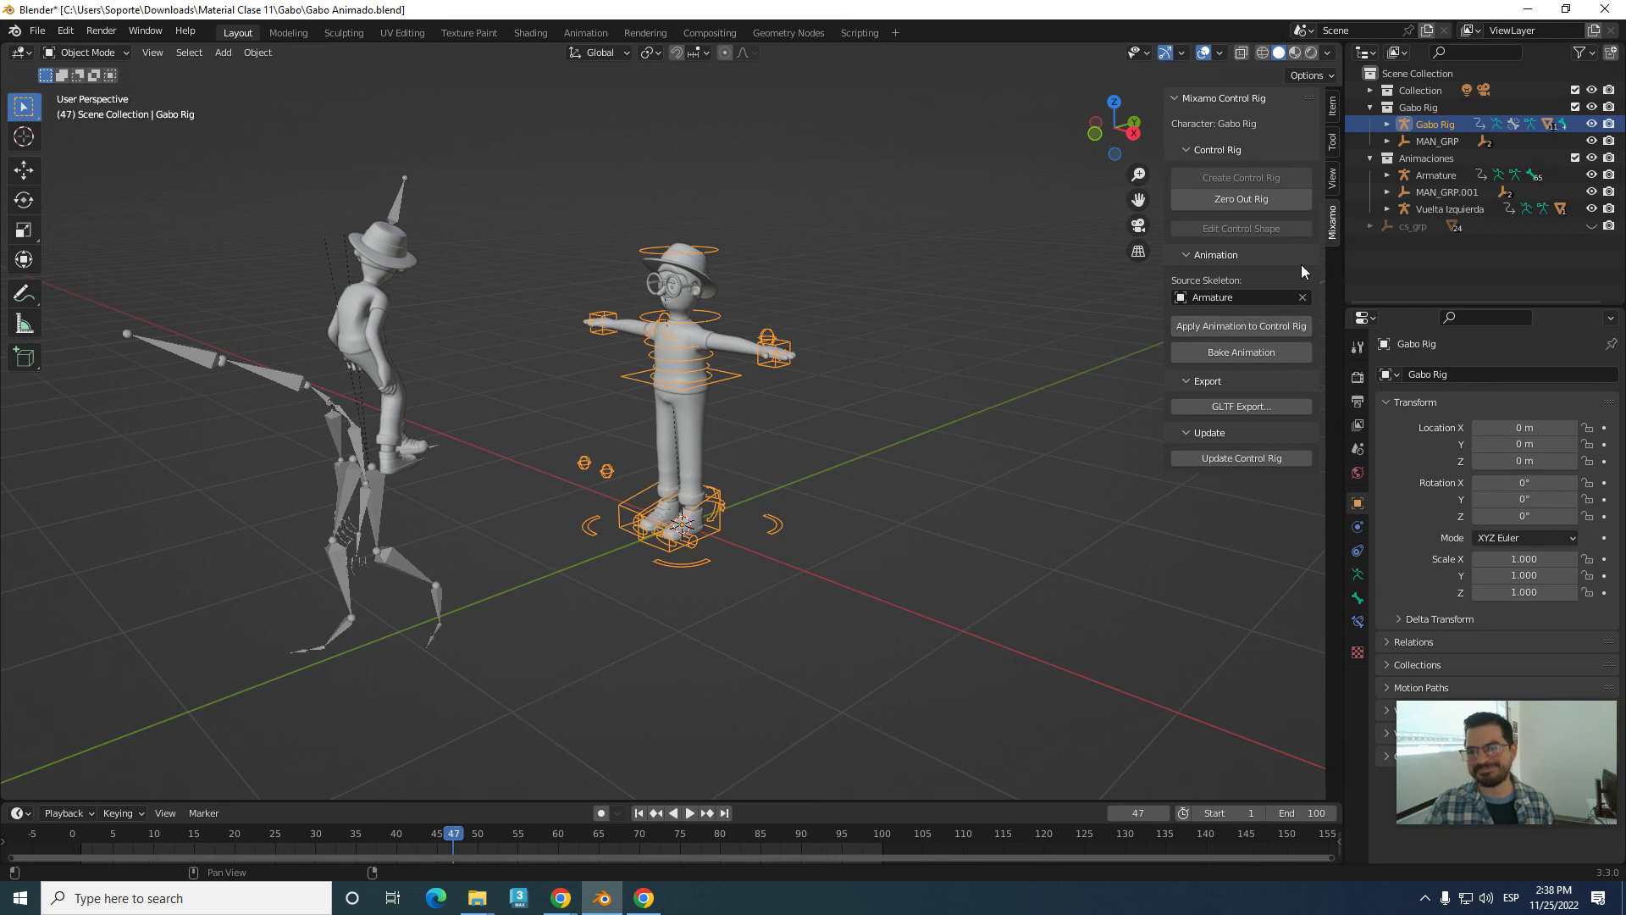
{"action": "left_click", "coordinate": [1302, 297]}
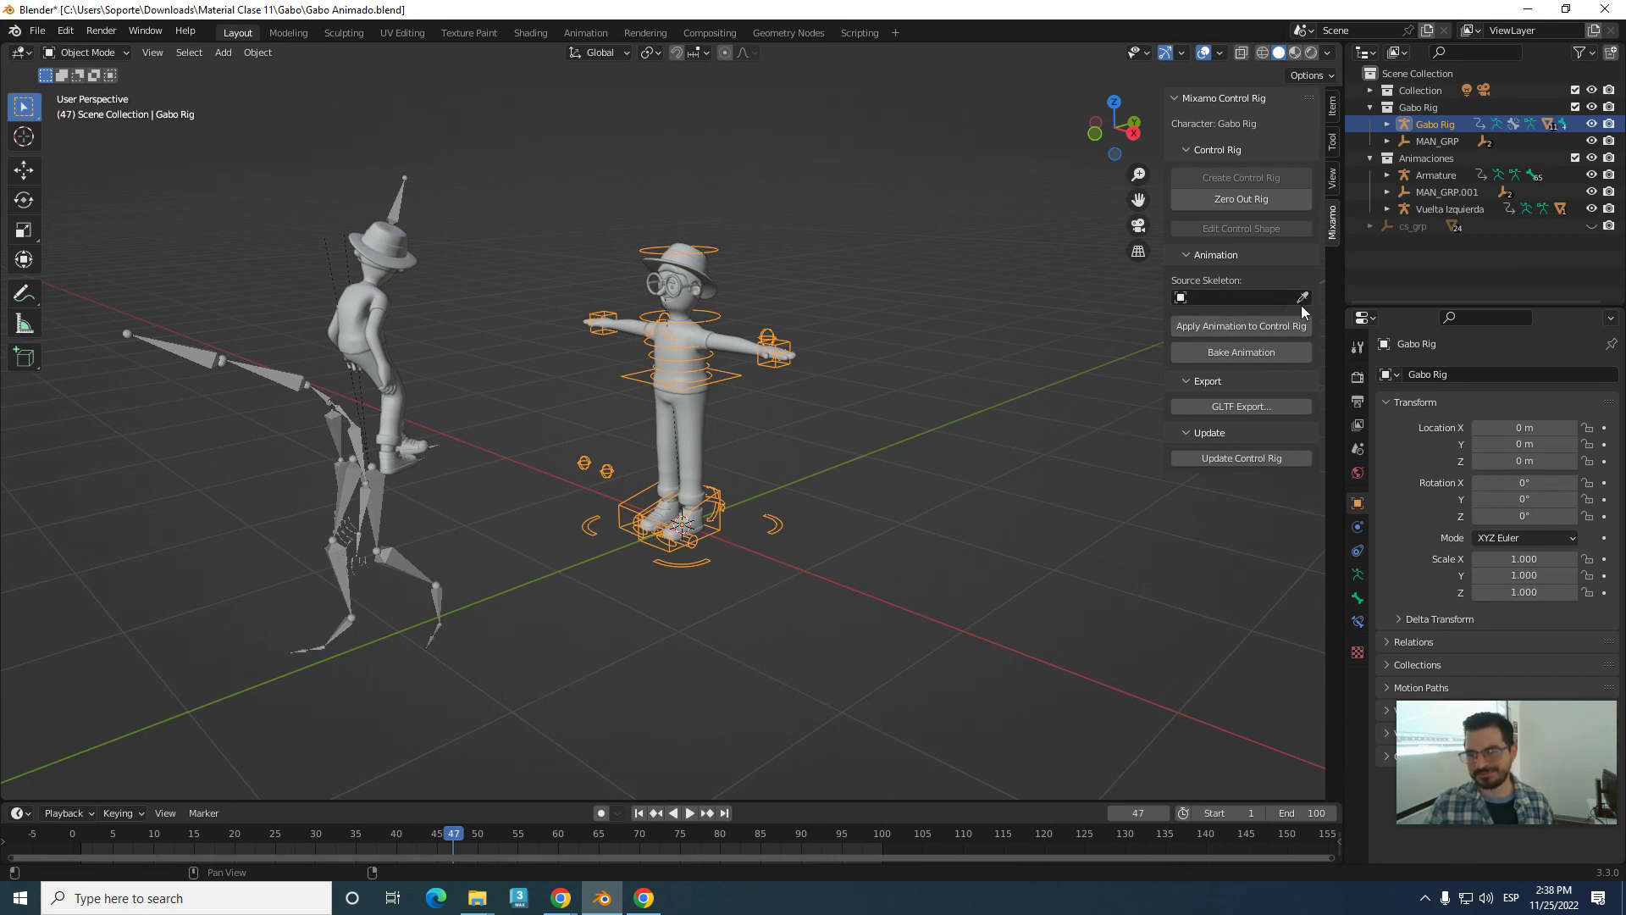
{"action": "left_click", "coordinate": [1302, 298]}
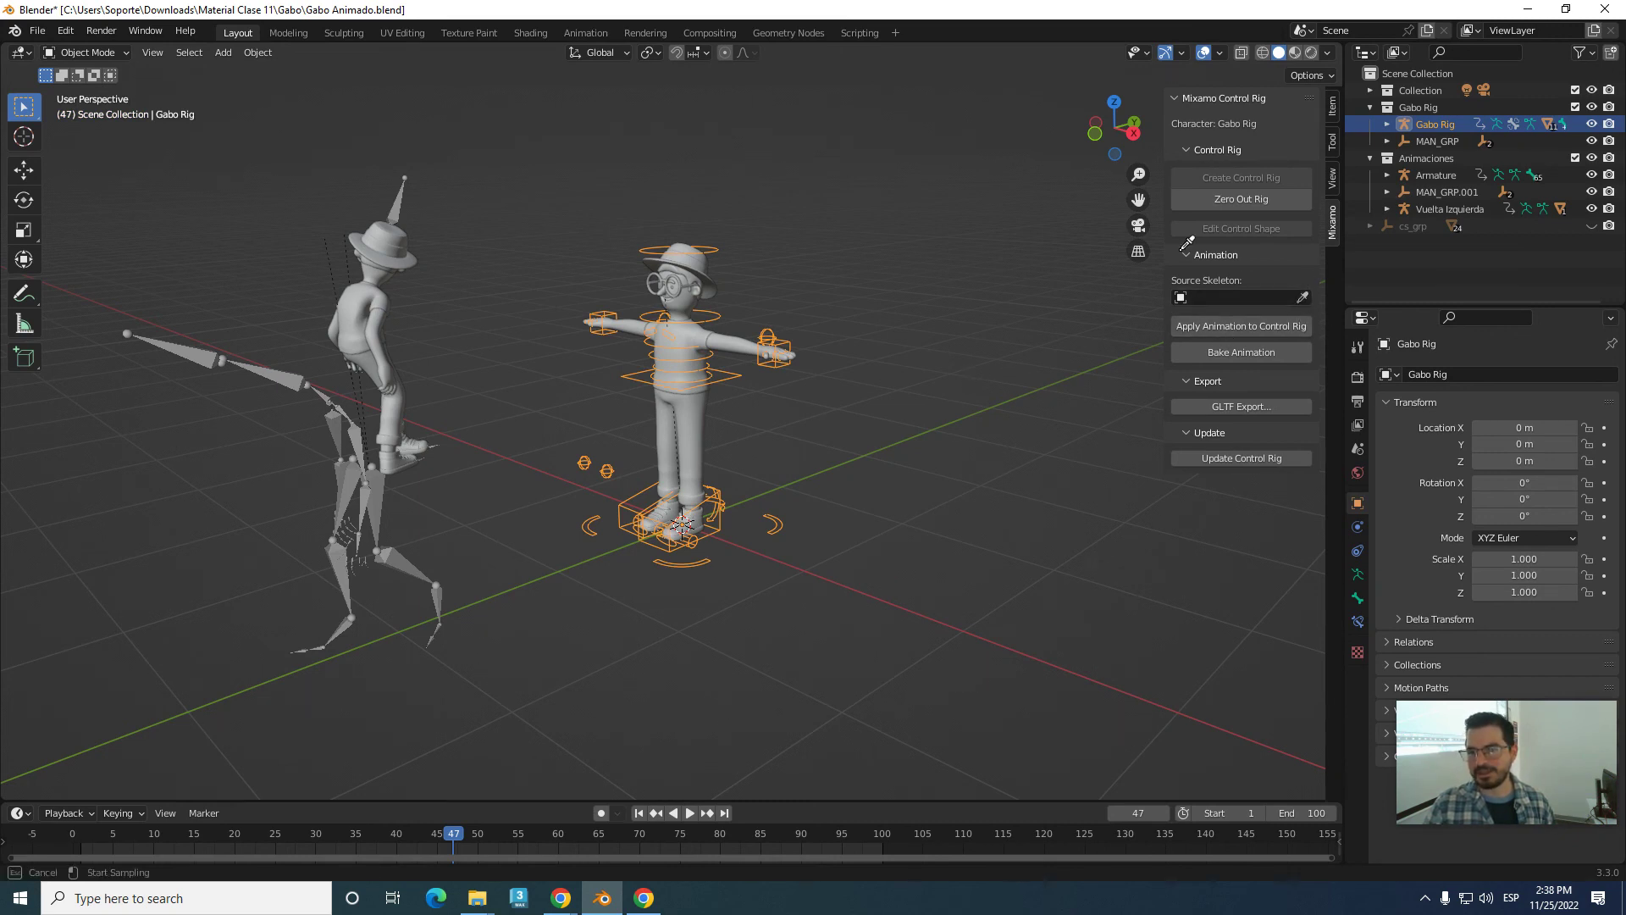
{"action": "left_click", "coordinate": [276, 373]}
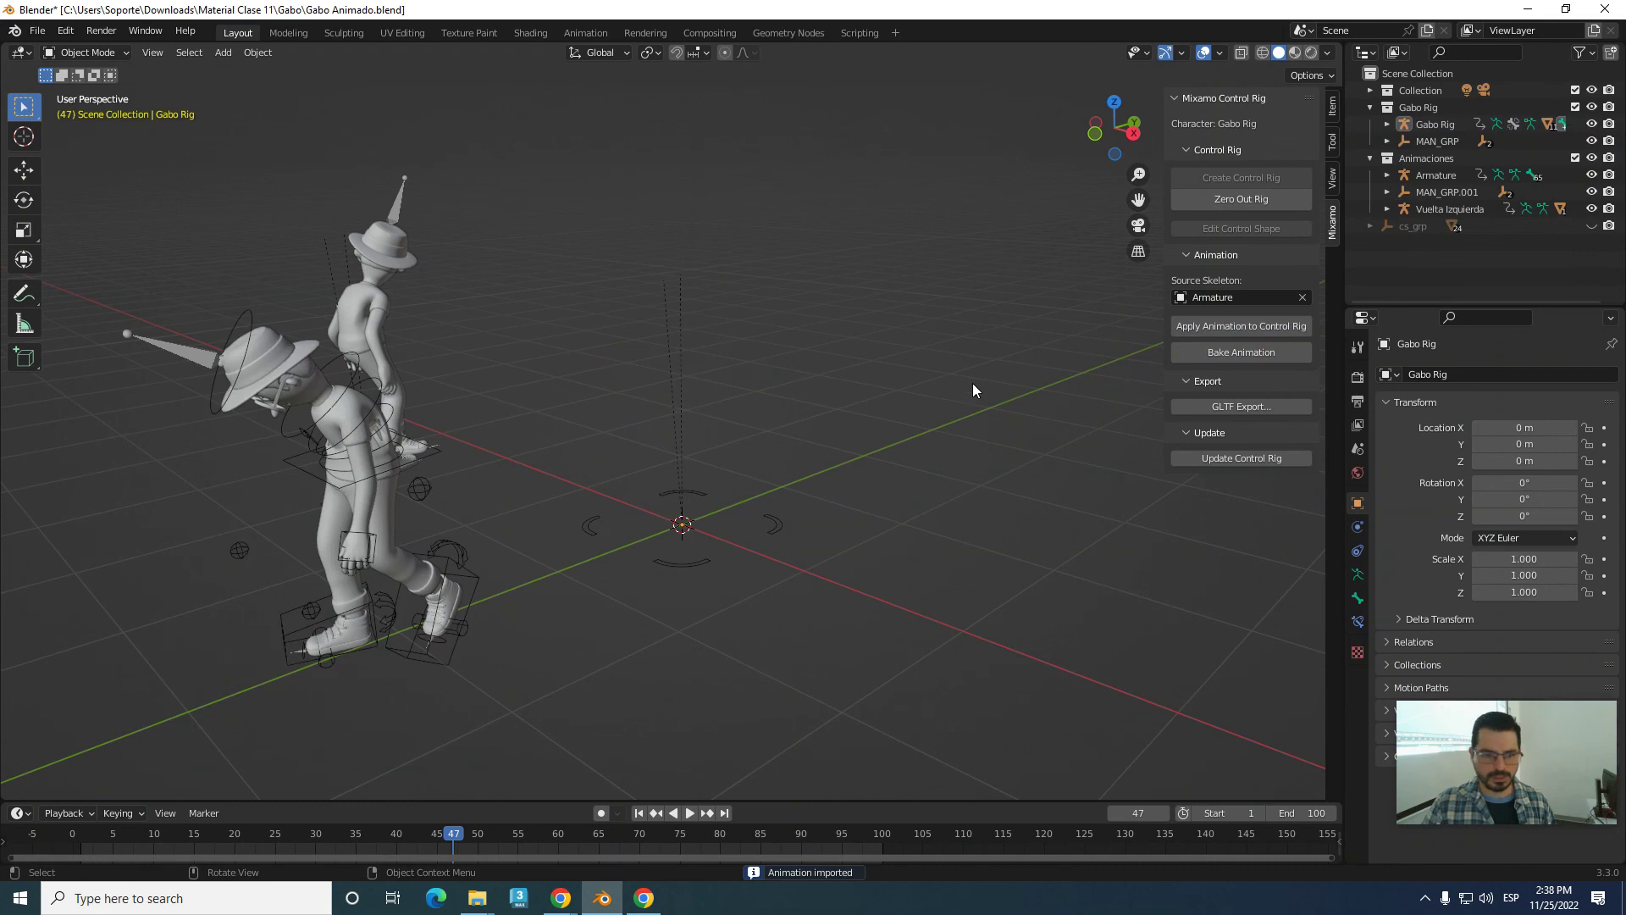
- Play the walk animation on the Gabo rig, then stop and rewind to frame 0
{"action": "mouse_move", "coordinate": [570, 483]}
{"action": "middle_mouse_down"}
{"action": "mouse_move", "coordinate": [657, 444]}
{"action": "mouse_move", "coordinate": [611, 455]}
{"action": "middle_mouse_up"}
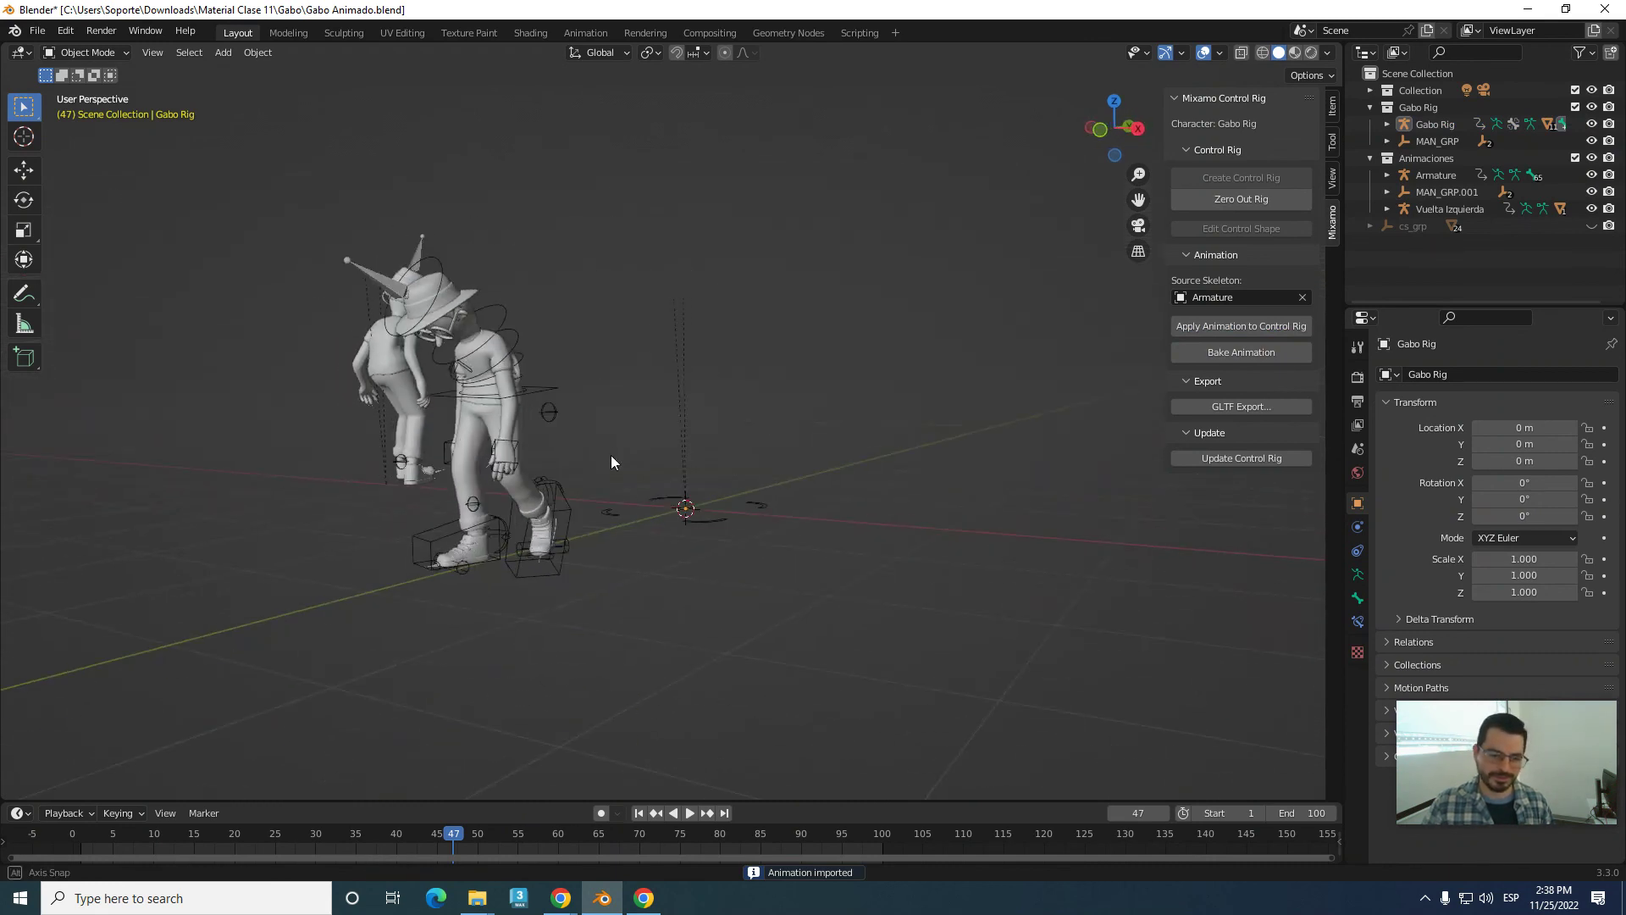
{"action": "left_click", "coordinate": [689, 813]}
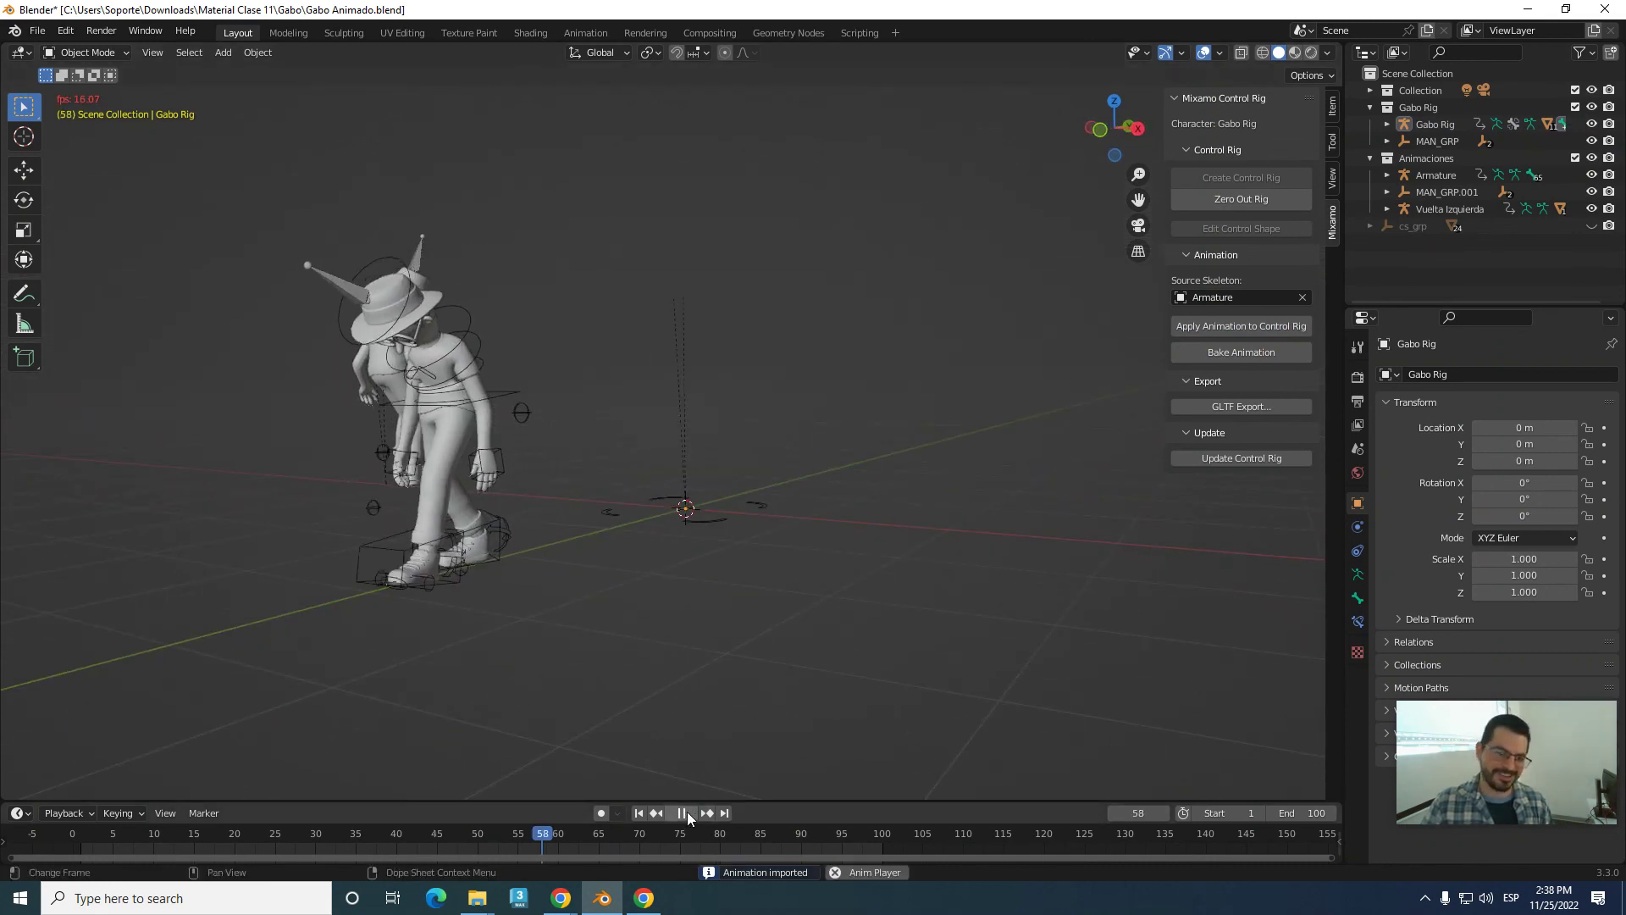
{"action": "left_click", "coordinate": [682, 813]}
{"action": "key", "text": "Escape"}
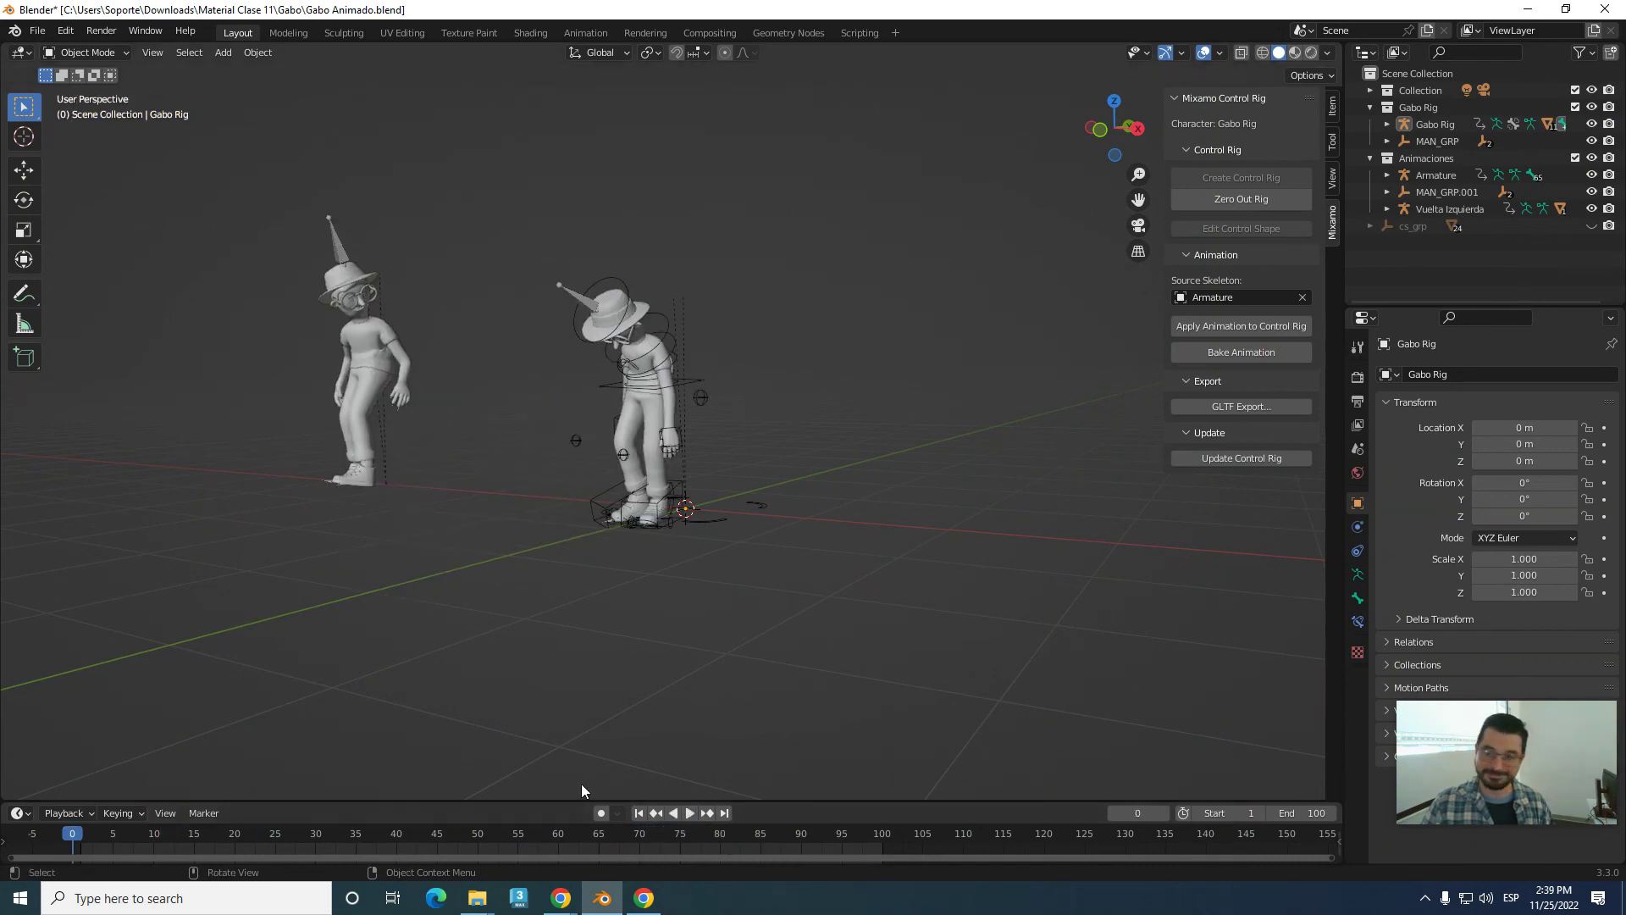
{"action": "scroll", "coordinate": [974, 417], "scroll_direction": "up", "scroll_amount": 3}
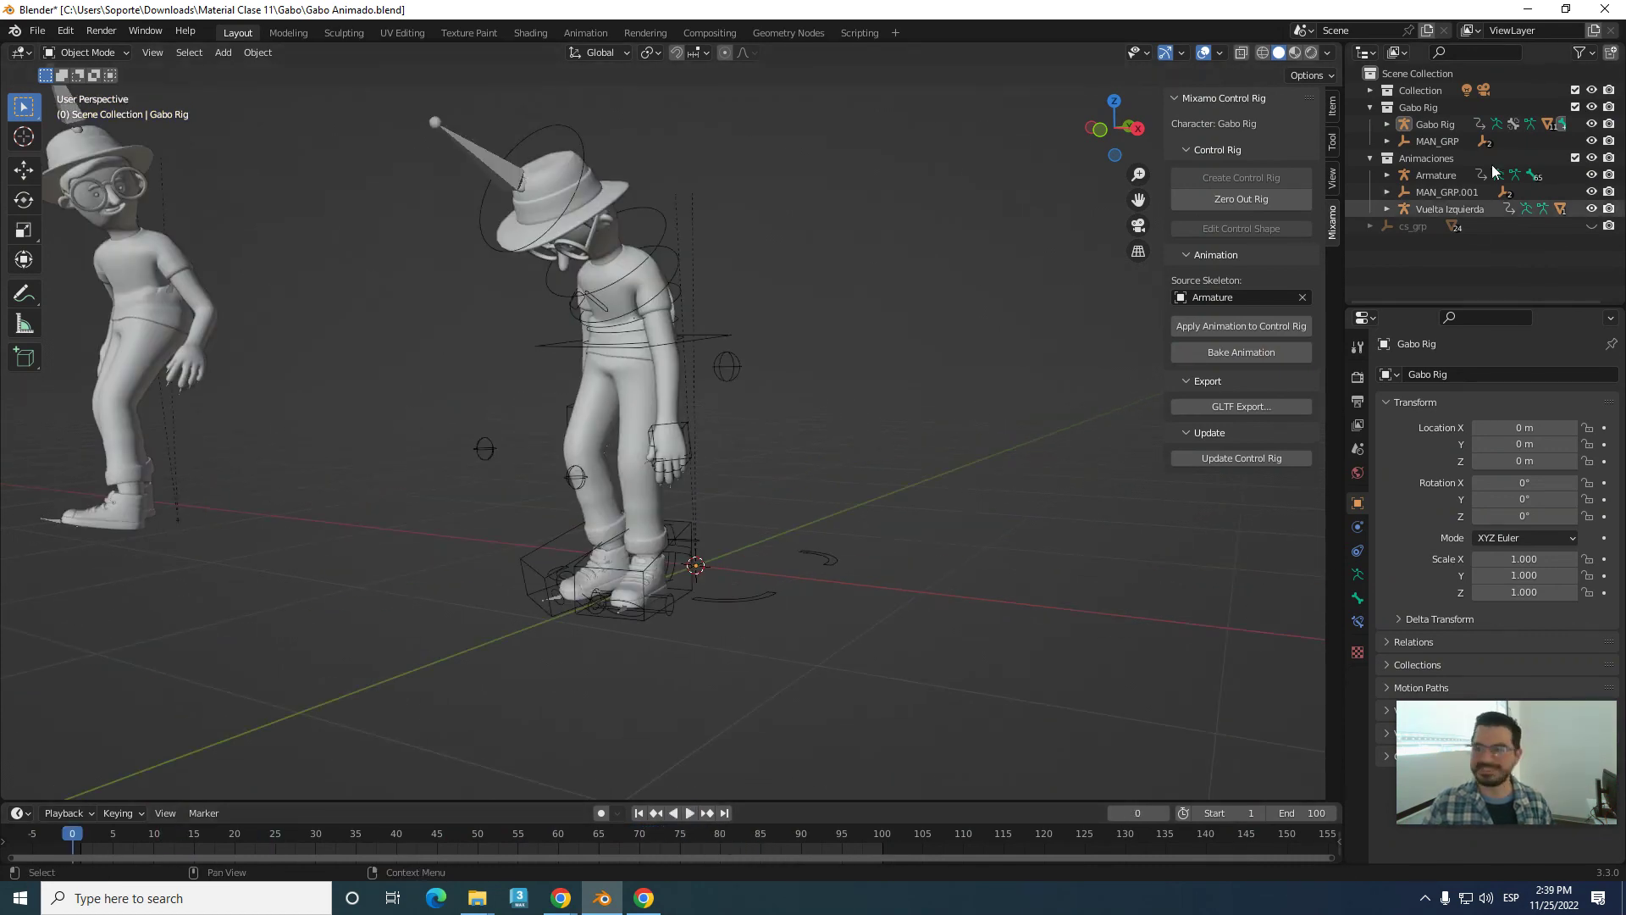
- Select Gabo Rig and set the Vuelta Izquierda skeleton as the source skeleton
{"action": "left_click", "coordinate": [1450, 126]}
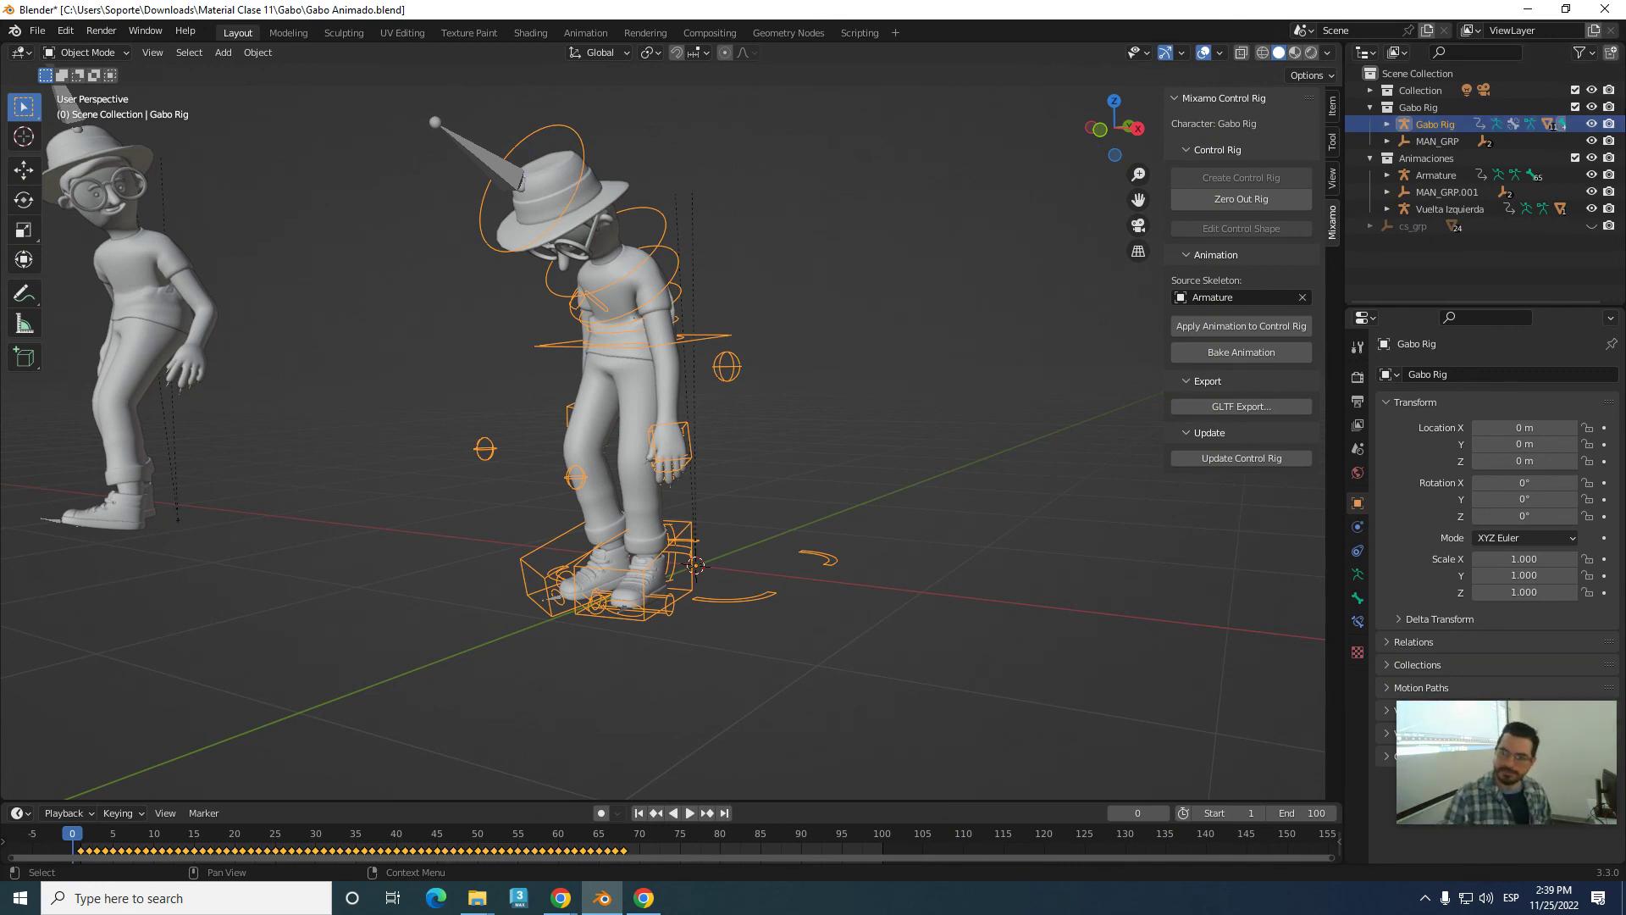
{"action": "left_click", "coordinate": [1302, 298]}
{"action": "left_click", "coordinate": [1303, 298]}
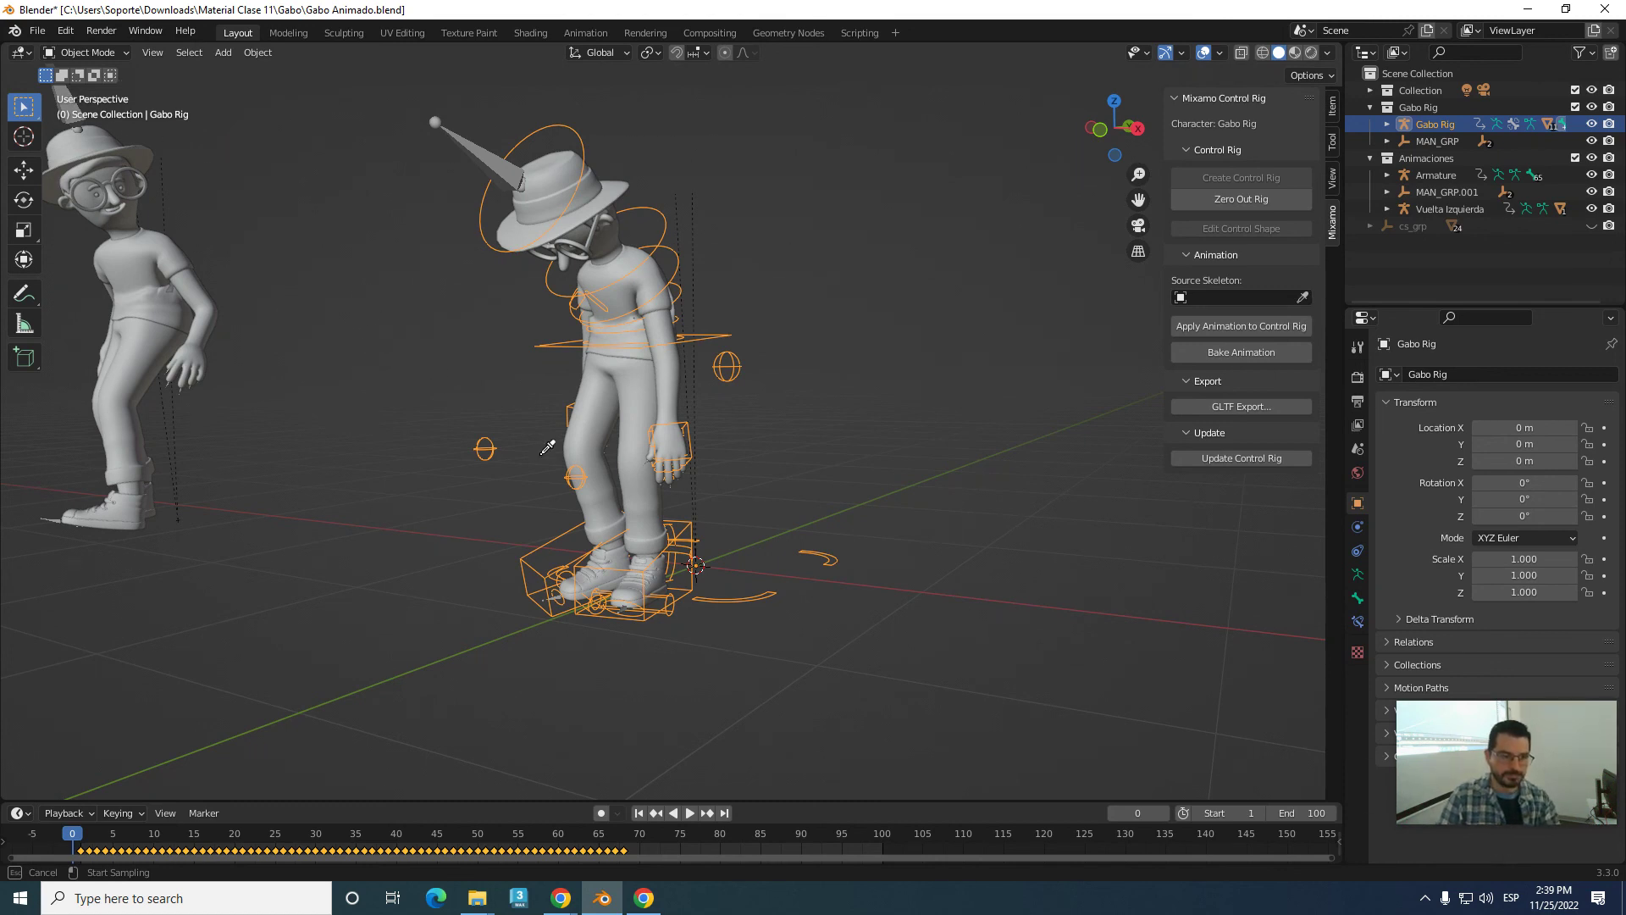
{"action": "left_click", "coordinate": [65, 106]}
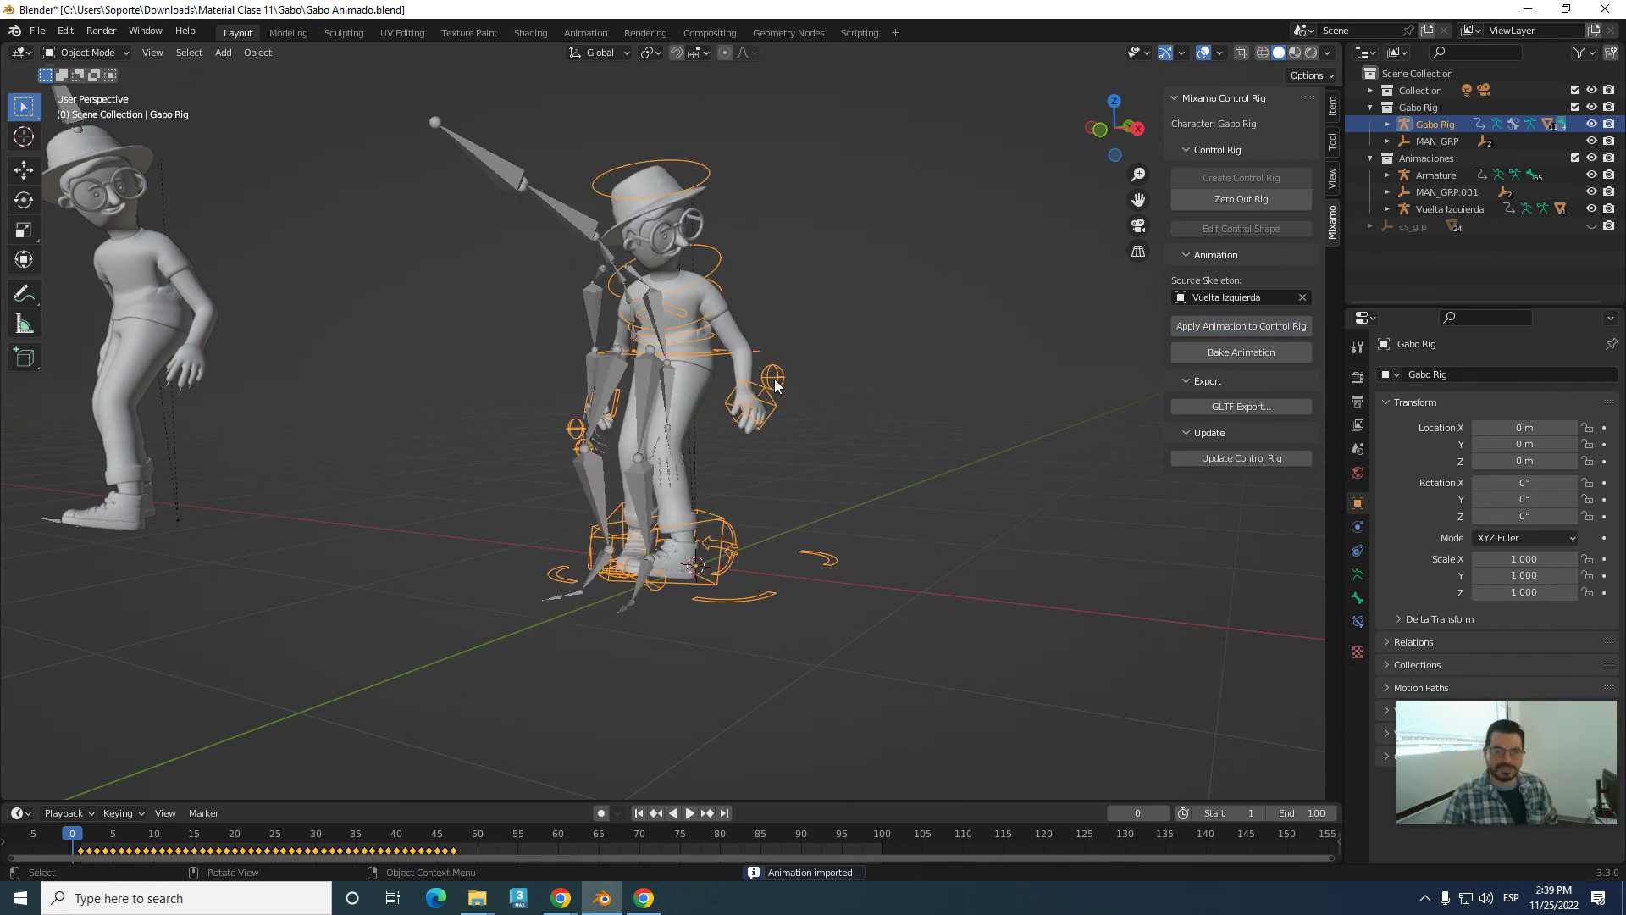
- Preview the turning animation from frame 14, stopping around frame 18
{"action": "scroll", "coordinate": [775, 386], "scroll_direction": "down", "scroll_amount": 3}
{"action": "scroll", "coordinate": [784, 361], "scroll_direction": "up", "scroll_amount": 4}
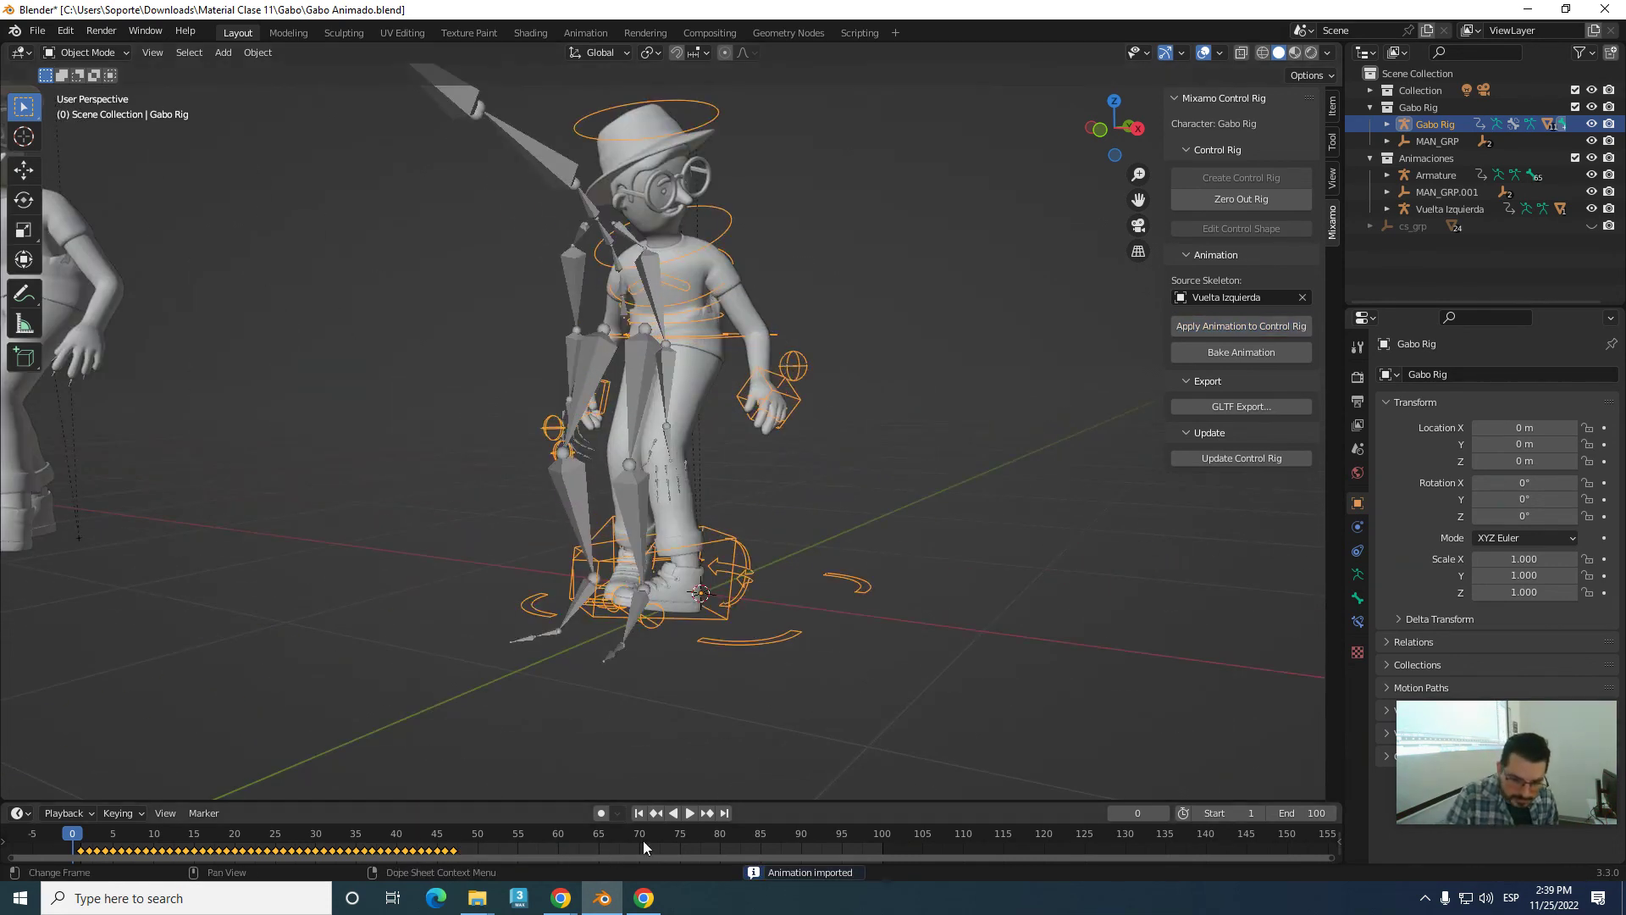
{"action": "left_click", "coordinate": [186, 839]}
{"action": "key", "text": "space"}
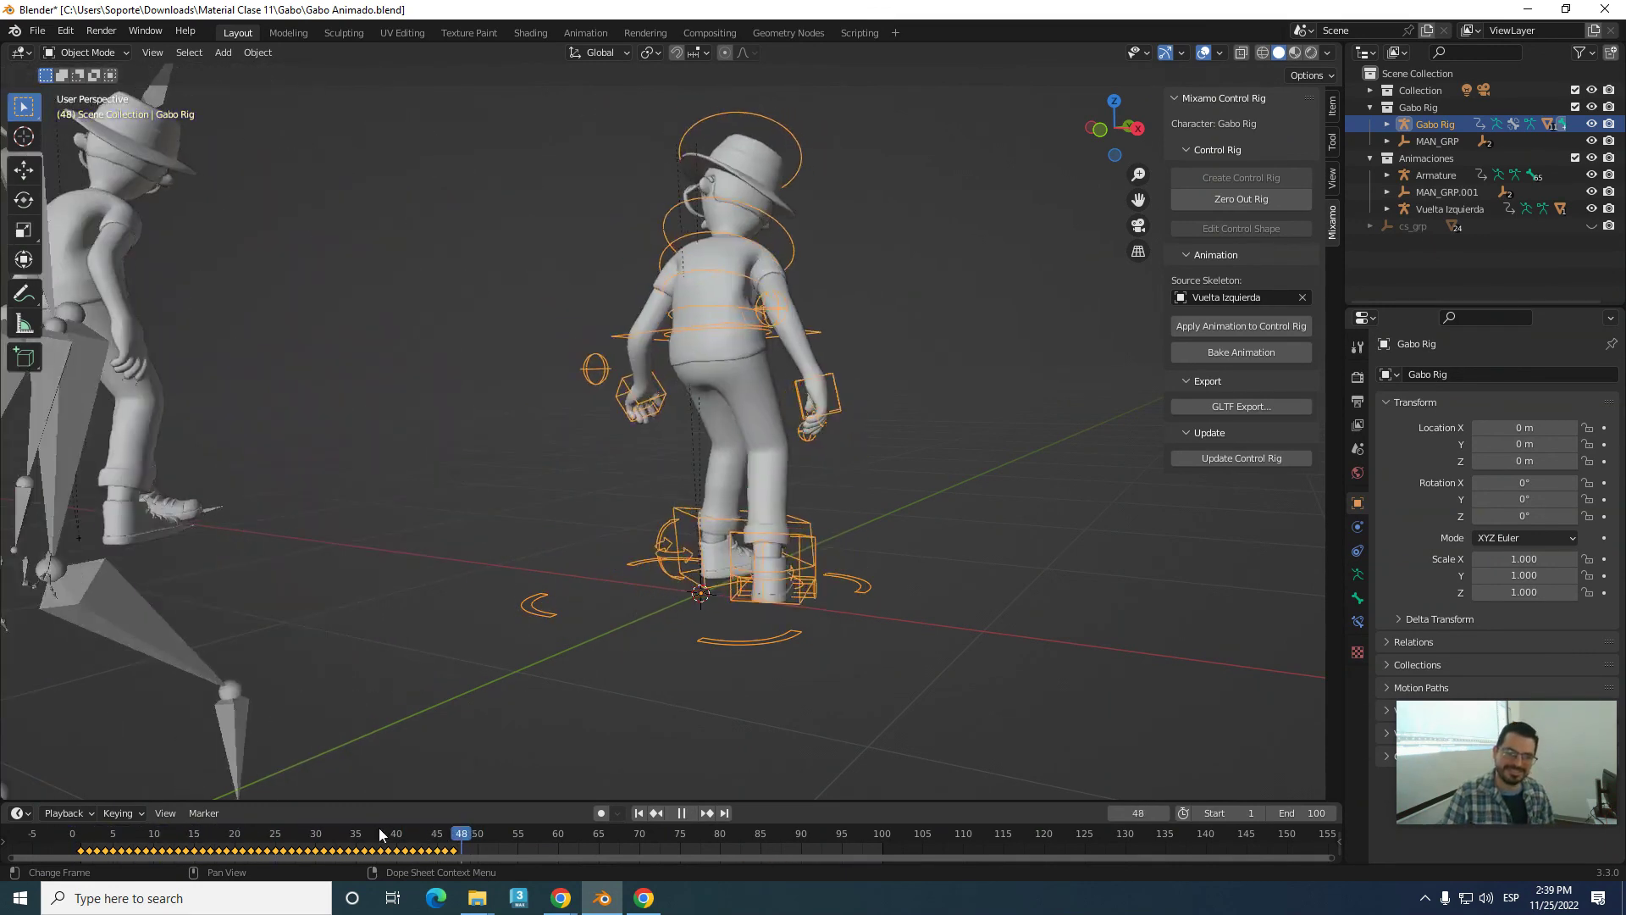
{"action": "left_click", "coordinate": [207, 826]}
{"action": "key", "text": "space"}
{"action": "middle_click_drag", "start_coordinate": [927, 516], "coordinate": [922, 521]}
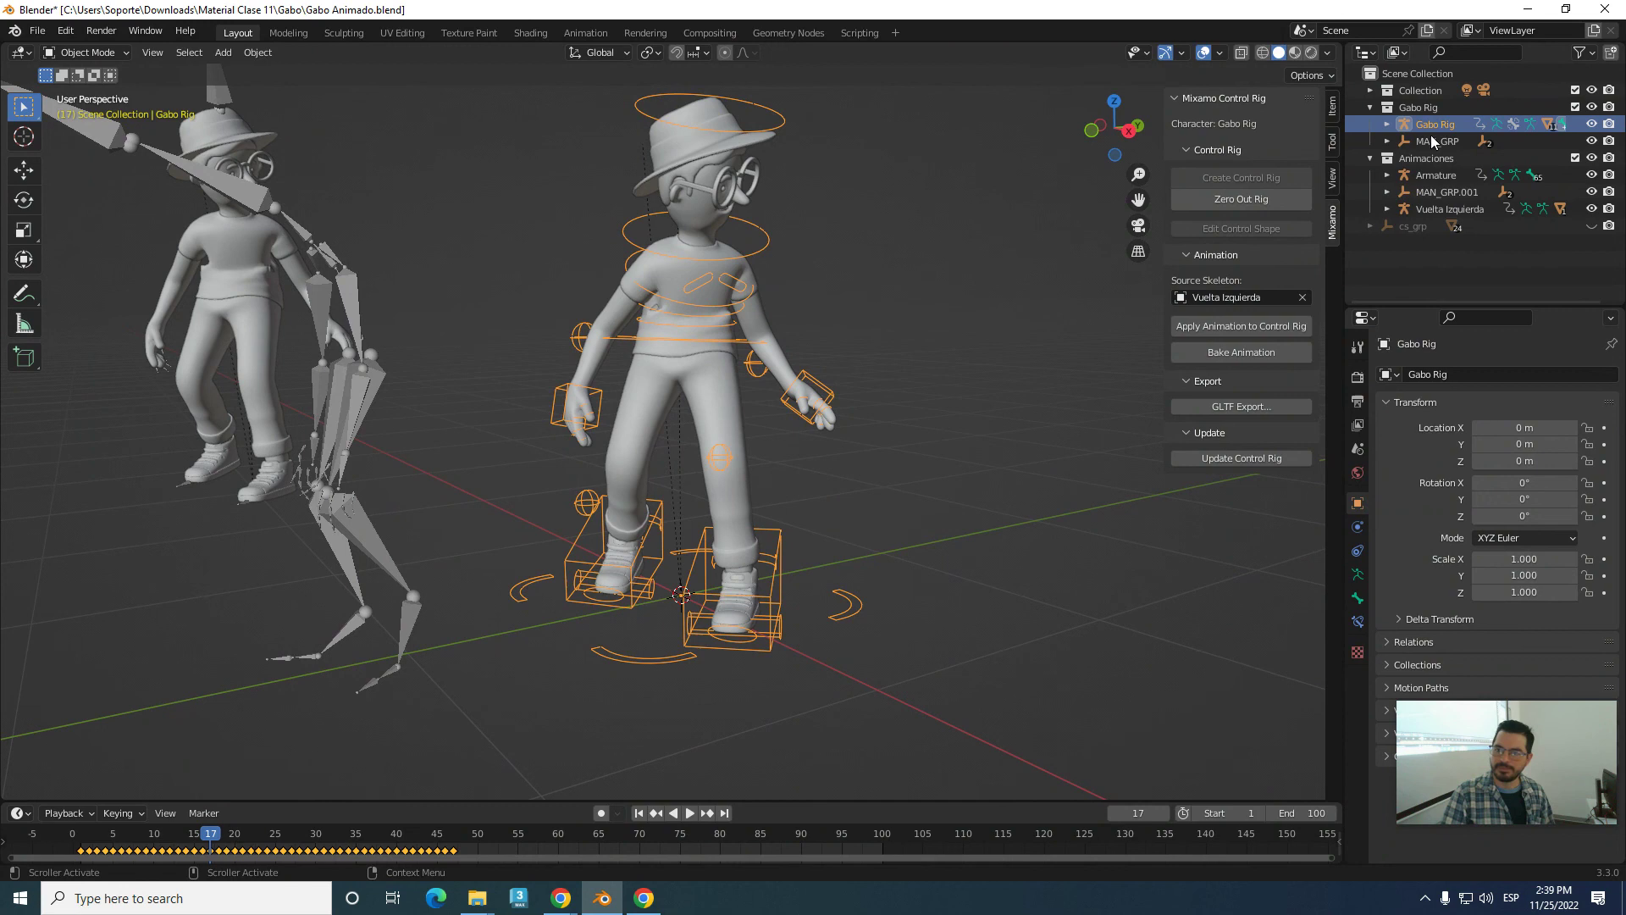
- Switch the source skeleton back to Armature and apply its animation to the control rig
{"action": "left_click", "coordinate": [1303, 297]}
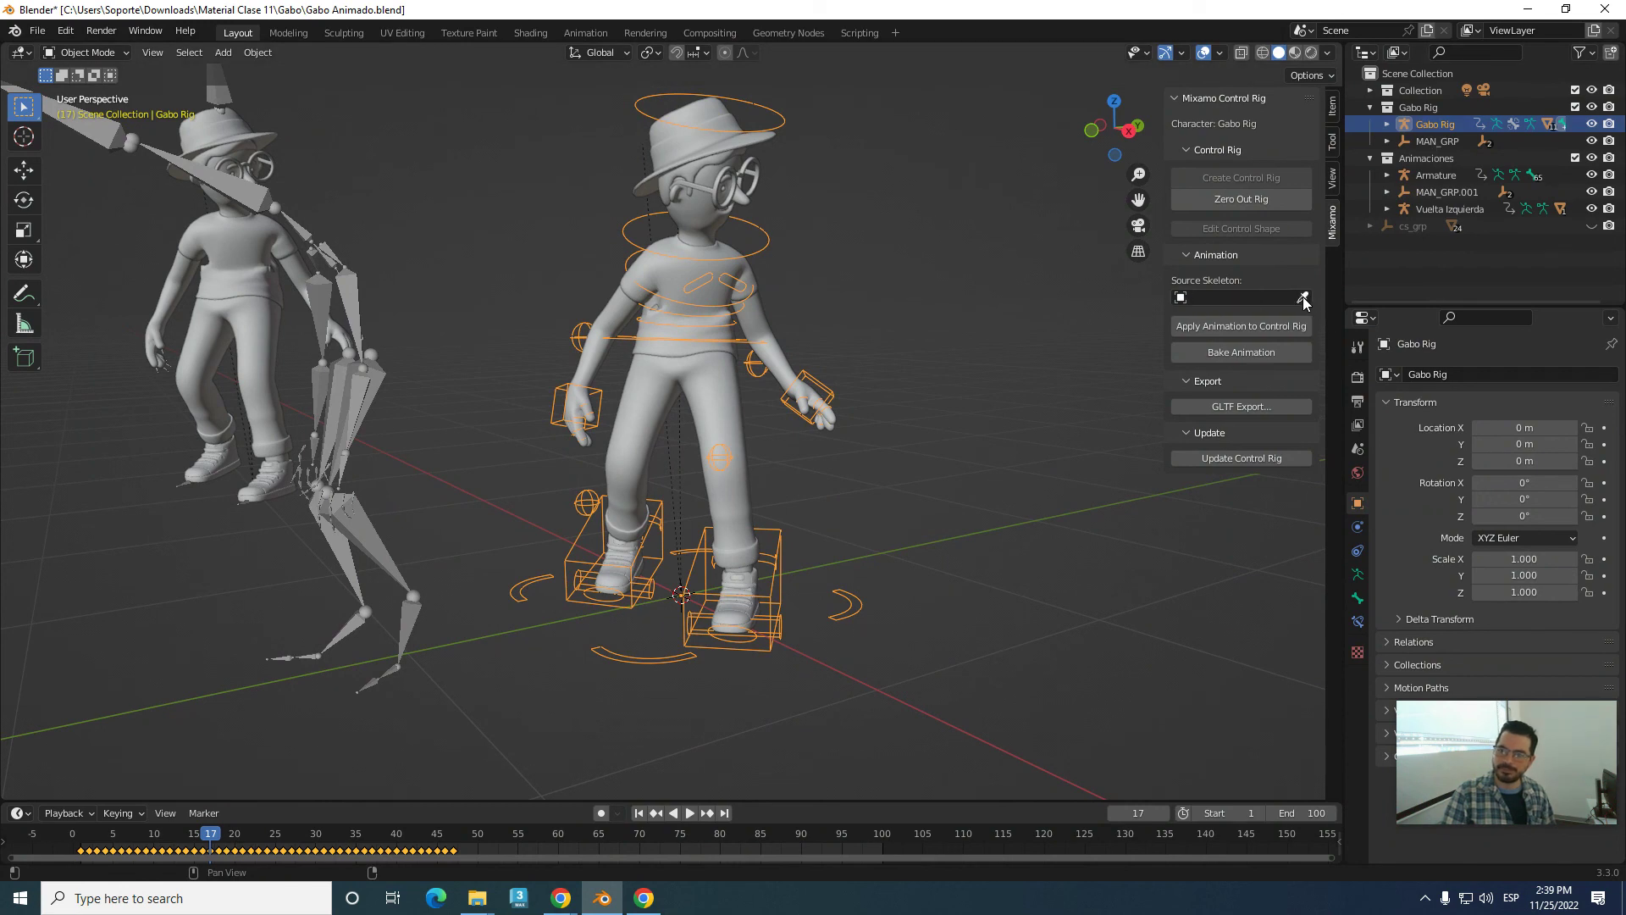
{"action": "left_click", "coordinate": [1303, 297]}
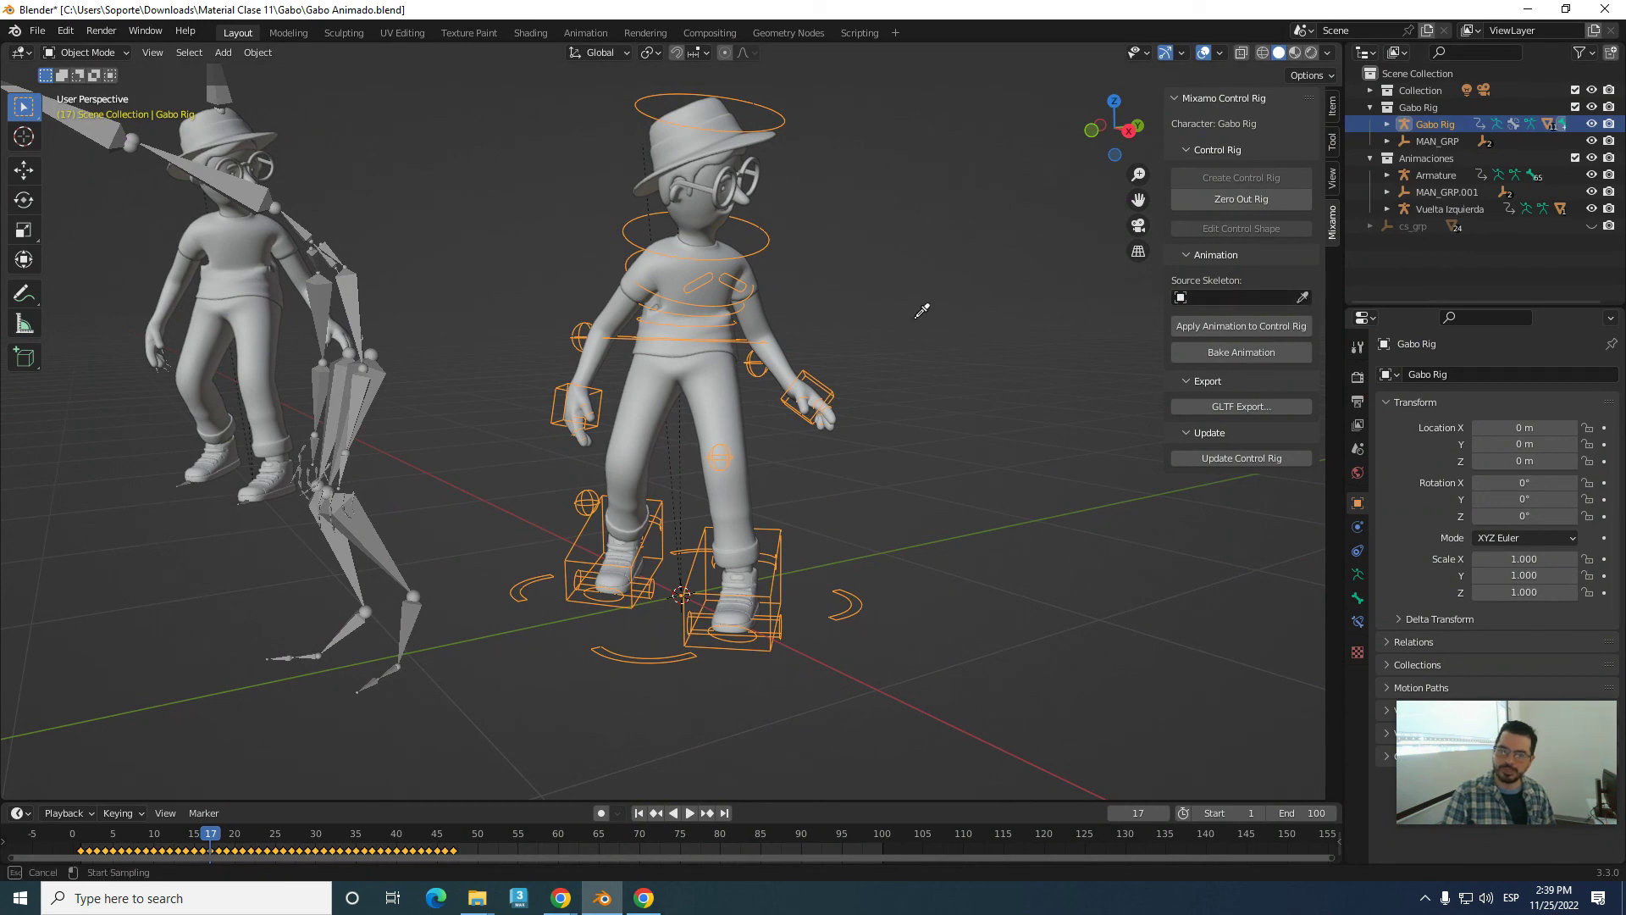
{"action": "left_click", "coordinate": [230, 178]}
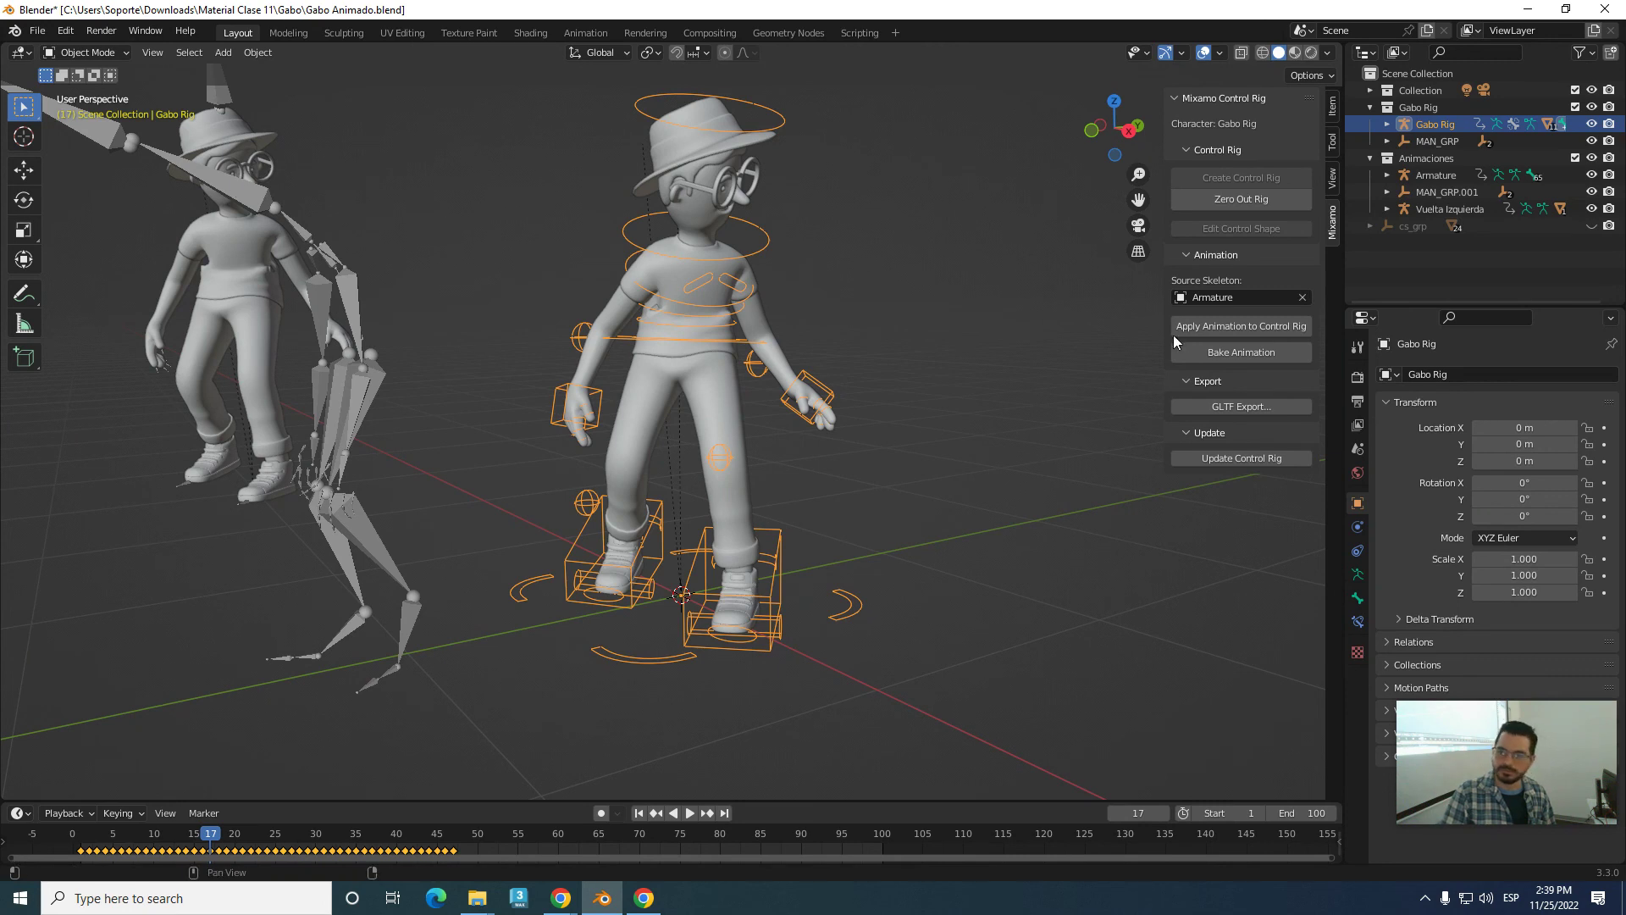
{"action": "left_click", "coordinate": [1209, 332]}
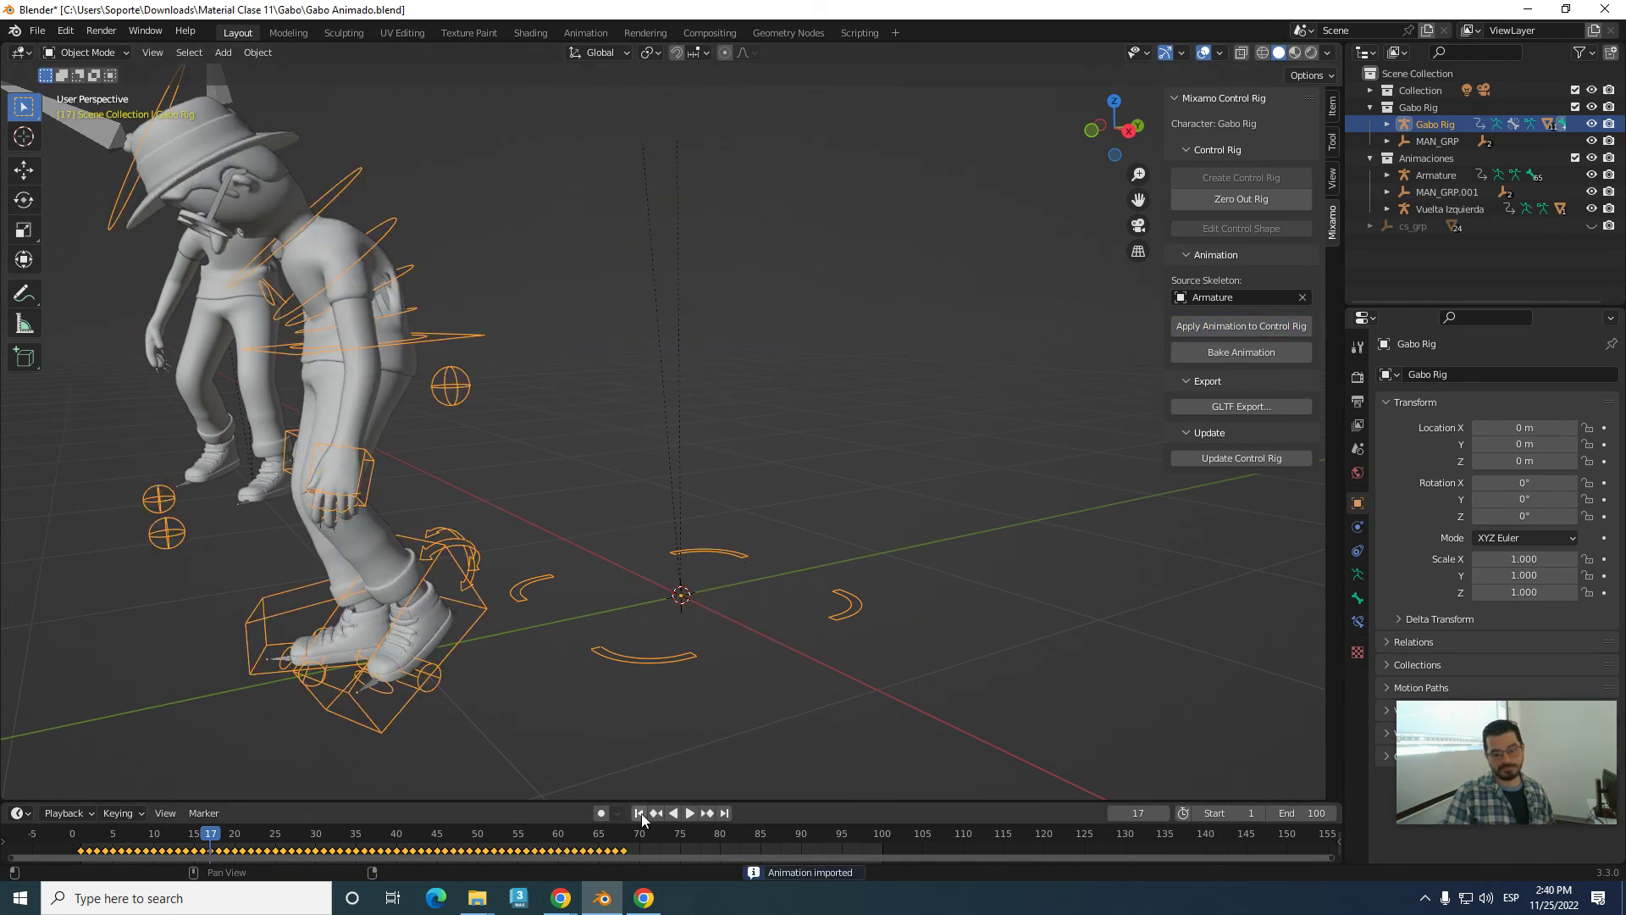
- Play the walk animation on the Gabo rig and stop it mid-stride
{"action": "scroll", "coordinate": [795, 744], "scroll_direction": "down", "scroll_amount": 1}
{"action": "middle_click_drag", "start_coordinate": [762, 744], "coordinate": [799, 732]}
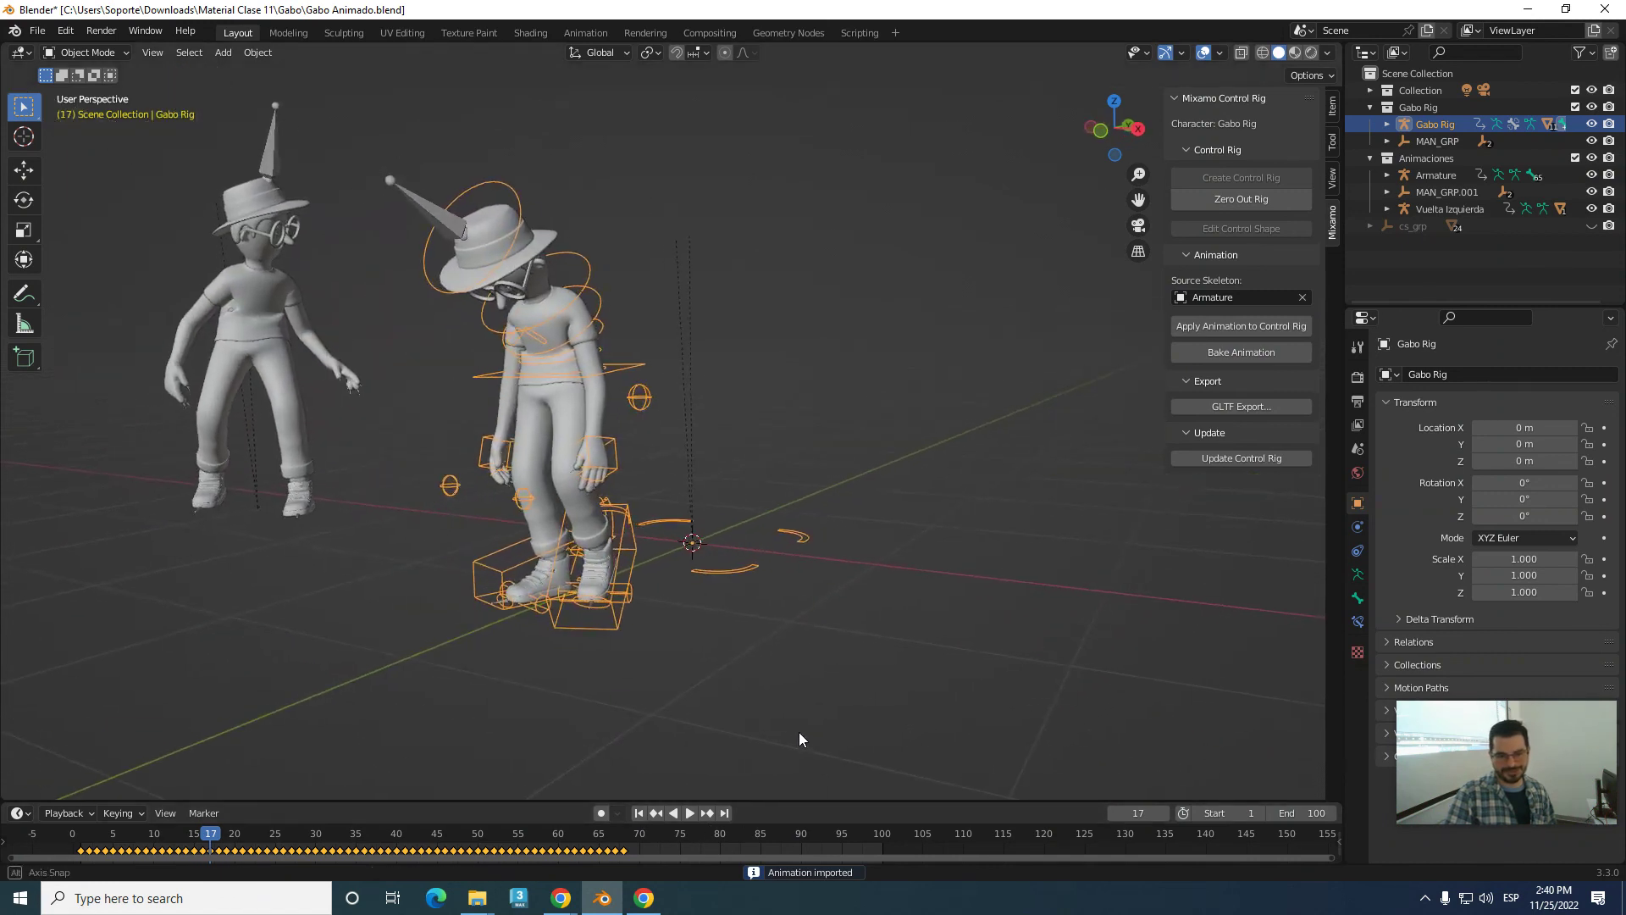
{"action": "key", "text": "space"}
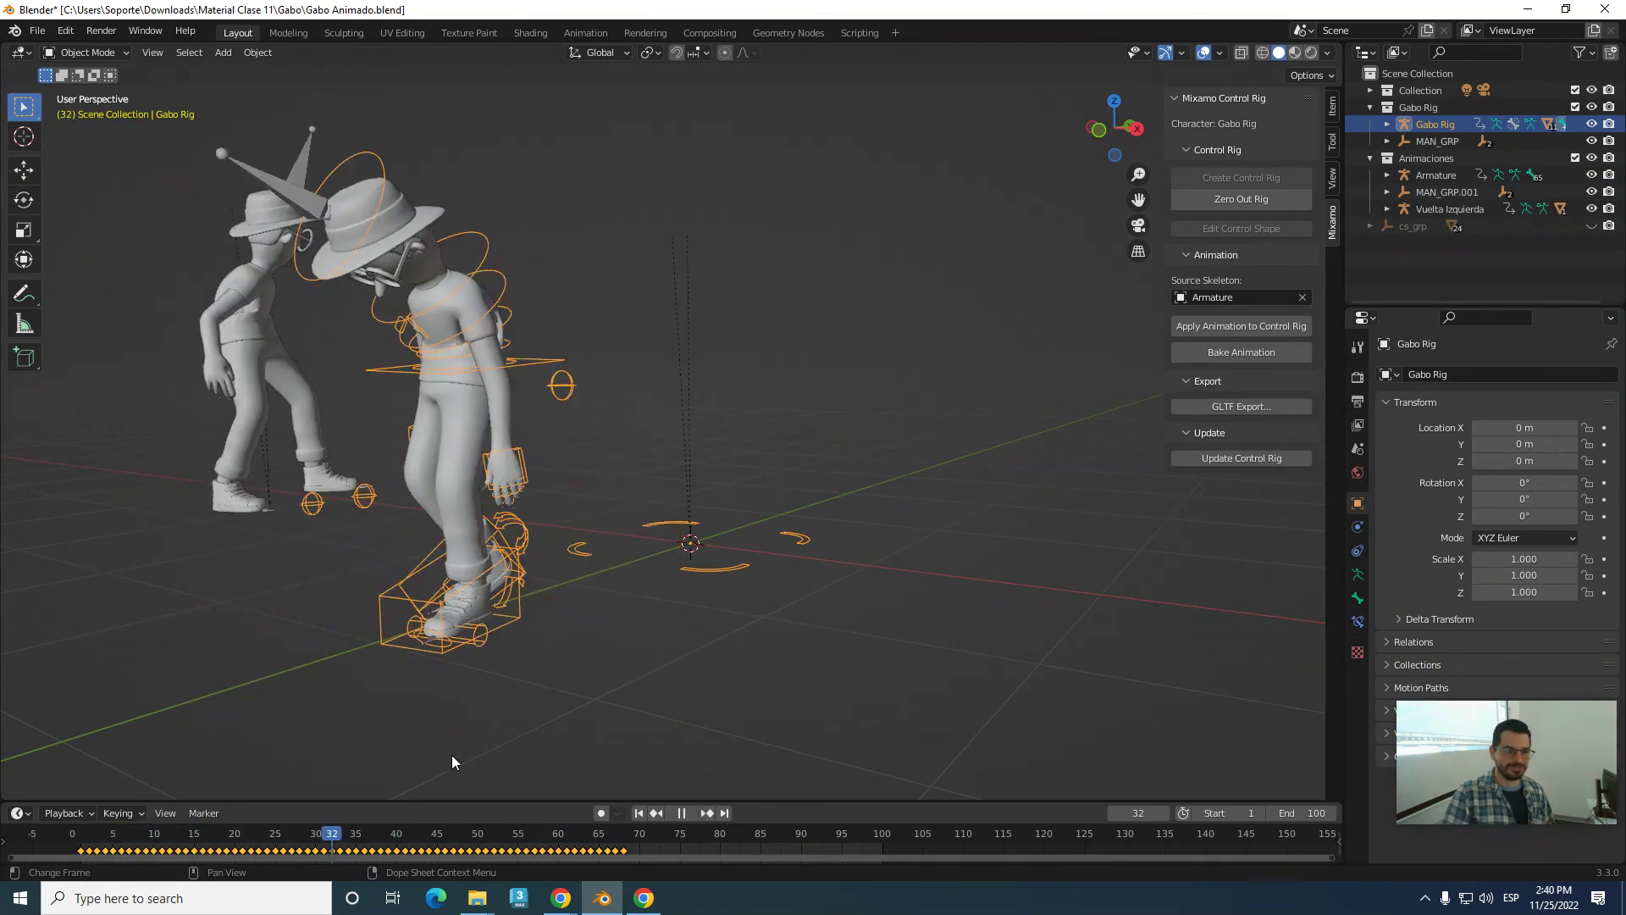
{"action": "key", "text": "space"}
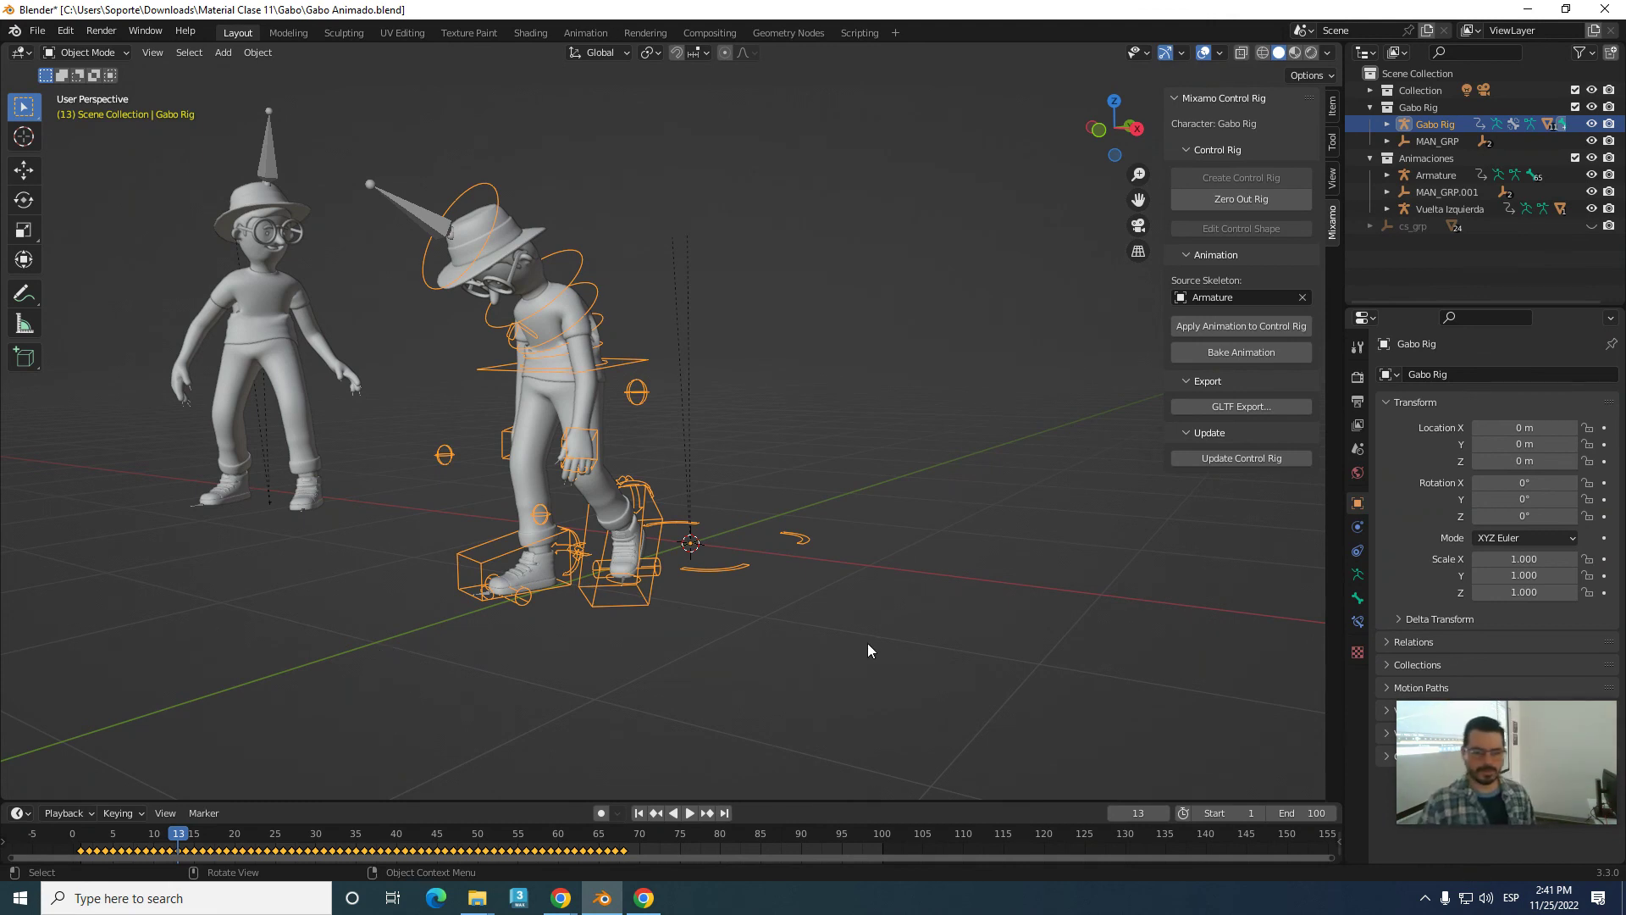
- Deselect the rig, save Gabo Animado.blend, and minimize Blender
{"action": "left_click", "coordinate": [875, 663]}
{"action": "middle_click_drag", "start_coordinate": [754, 659], "coordinate": [729, 657]}
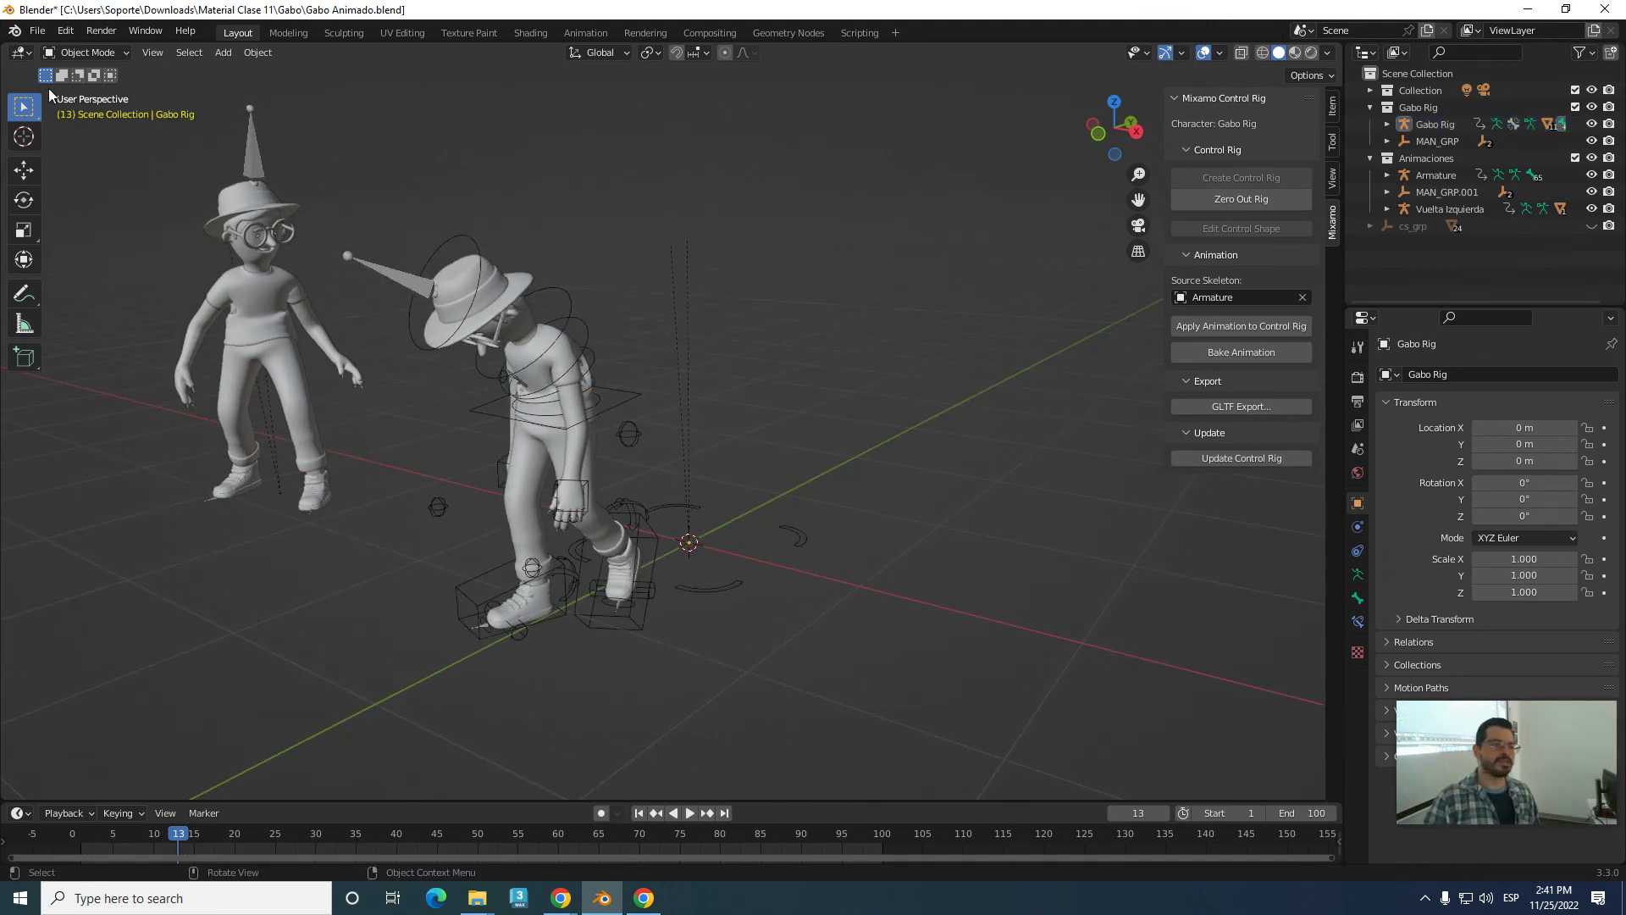
{"action": "left_click", "coordinate": [37, 31]}
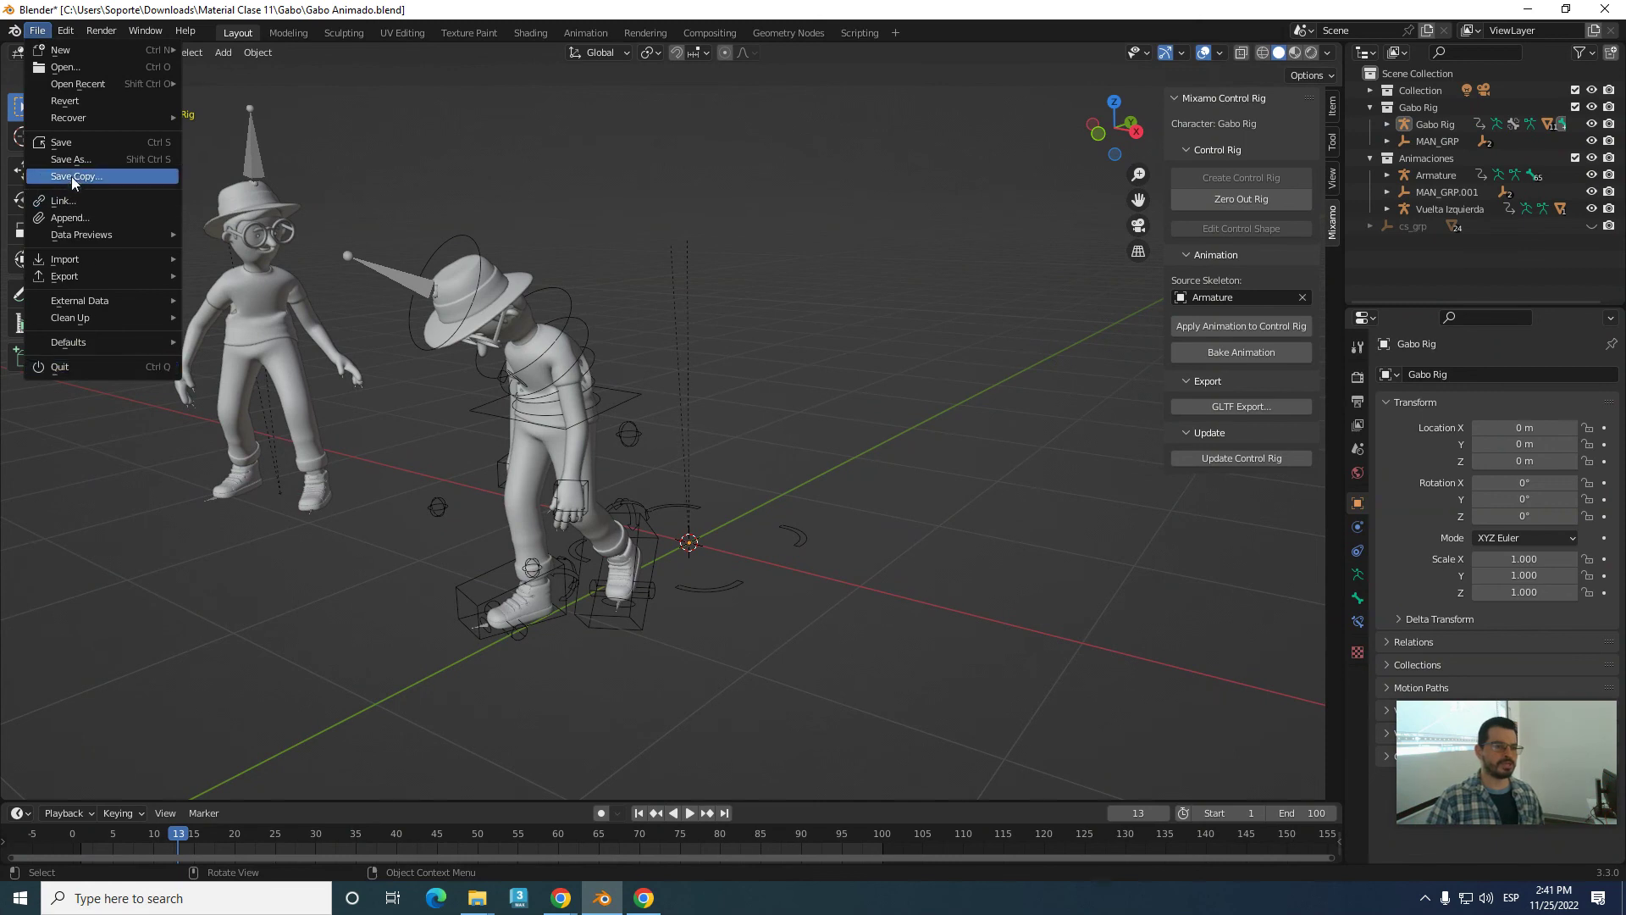
{"action": "left_click", "coordinate": [74, 144]}
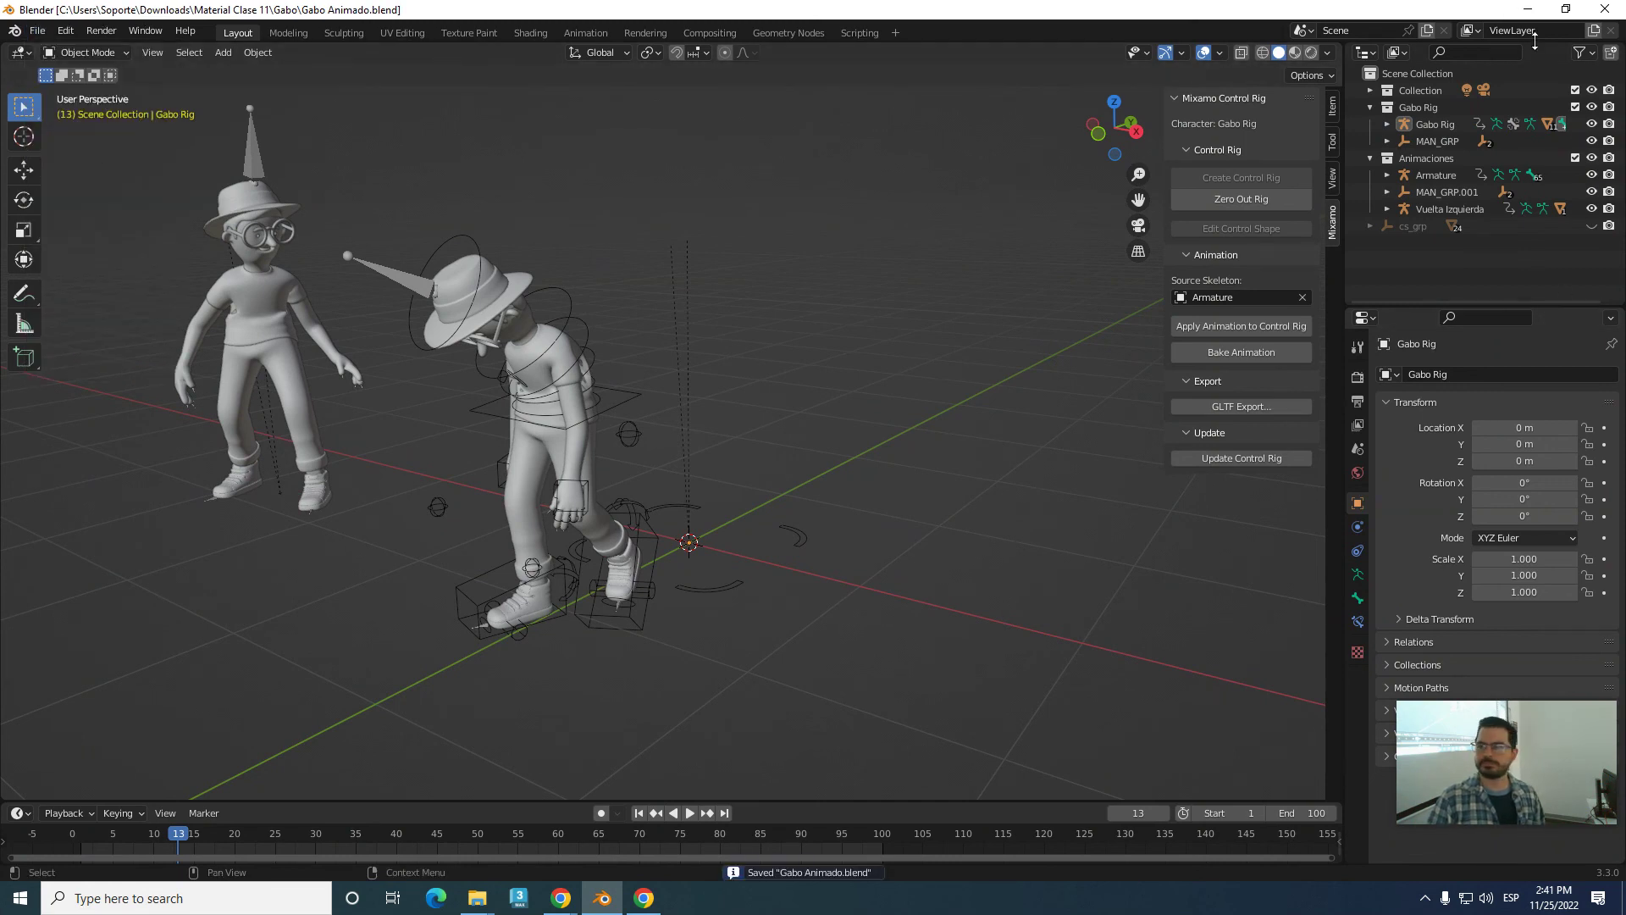
{"action": "left_click", "coordinate": [1531, 9]}
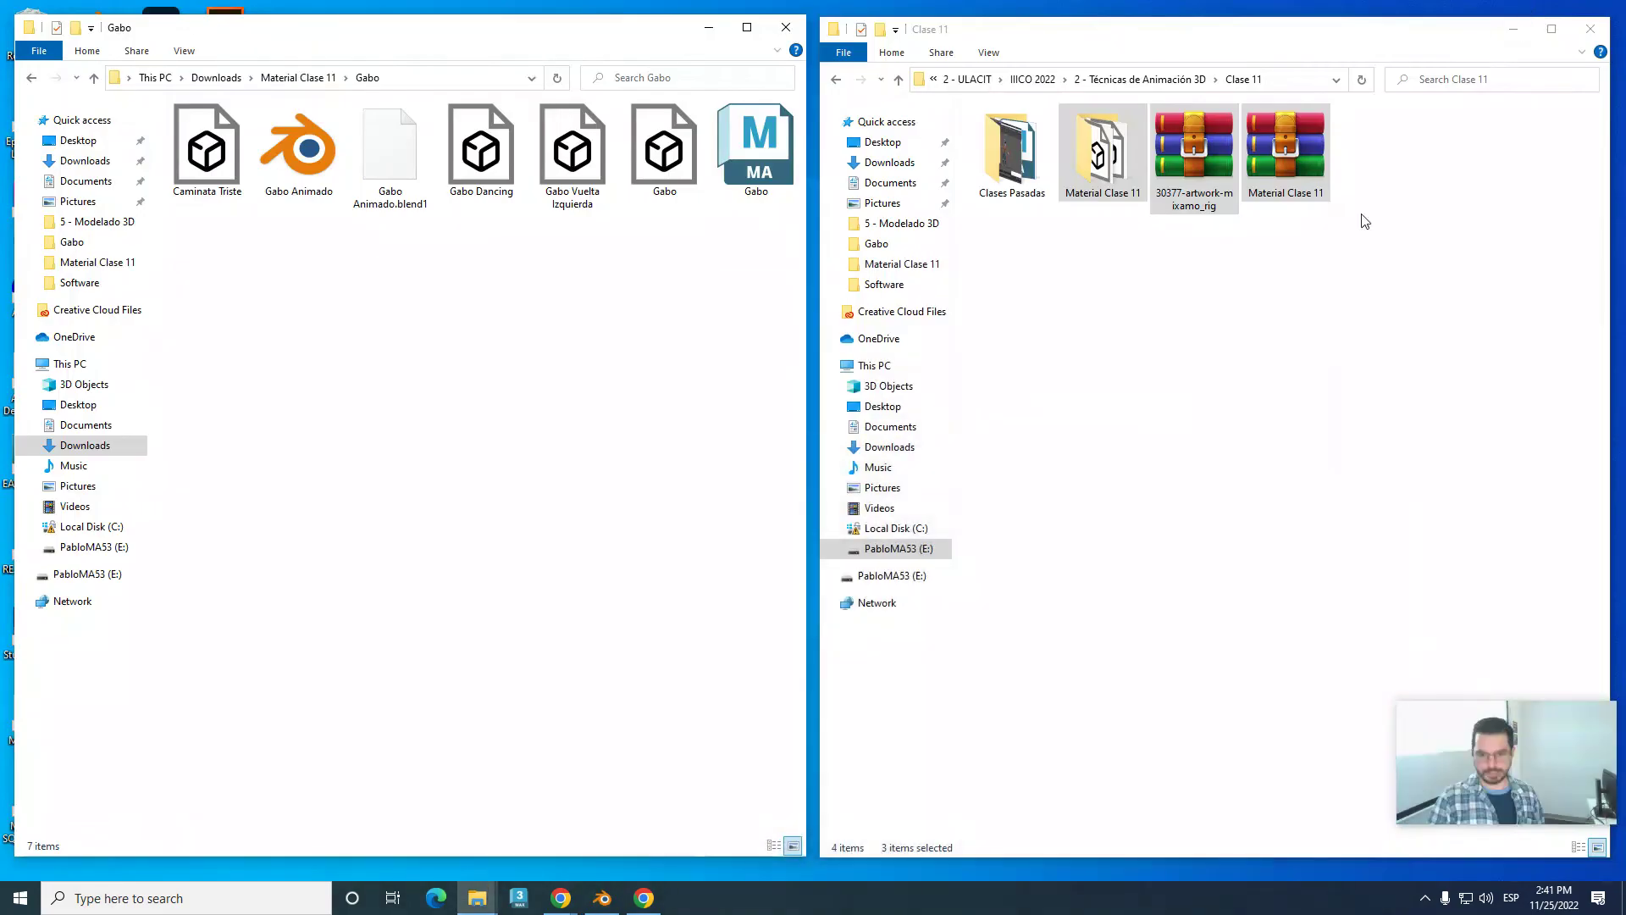
- Bring the Chrome window showing Mixamo's animation library to the front
{"action": "left_click", "coordinate": [562, 900]}
{"action": "left_click", "coordinate": [495, 765]}
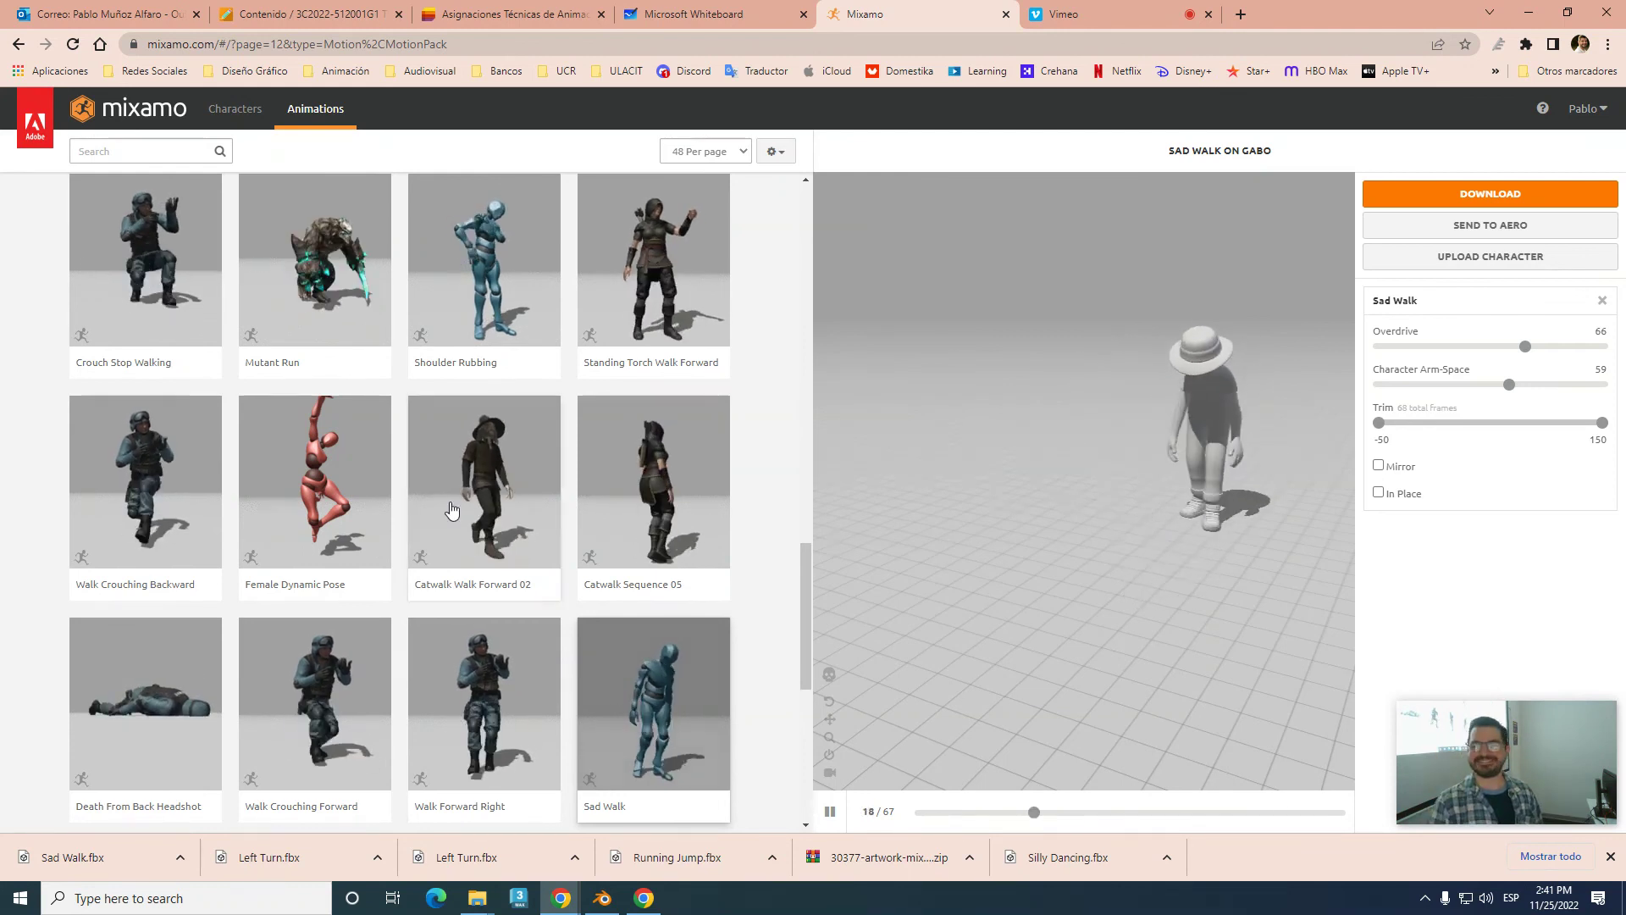
- Open the YouTube channel in a new tab via the Redes Sociales bookmarks
{"action": "left_click", "coordinate": [1090, 11]}
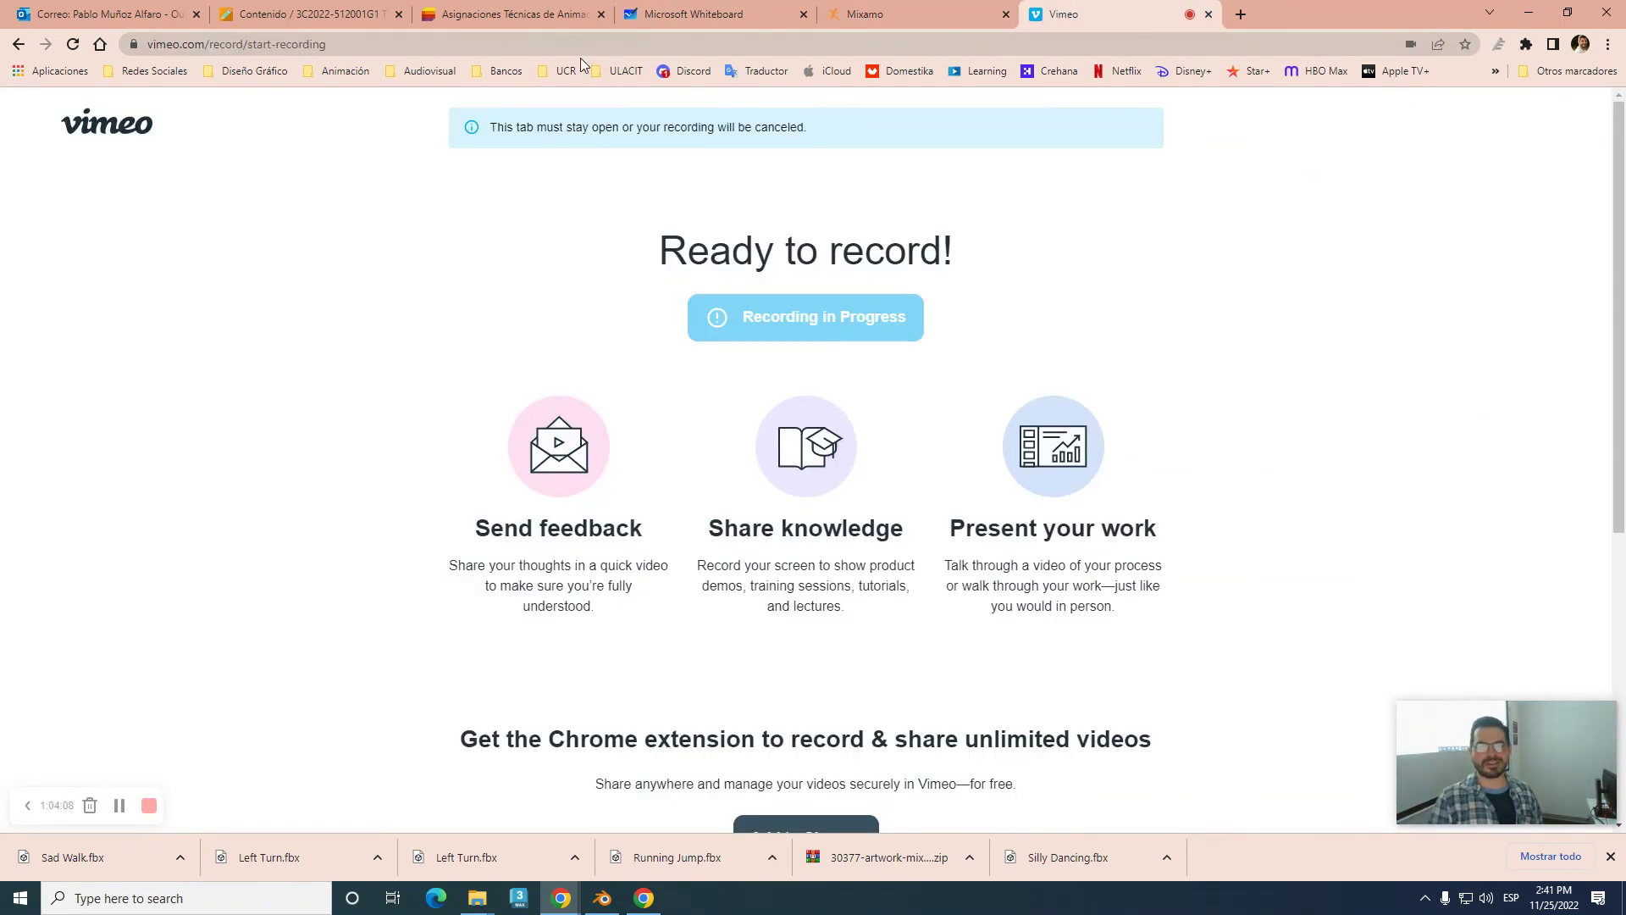
{"action": "left_click", "coordinate": [1239, 14]}
{"action": "left_click", "coordinate": [809, 355]}
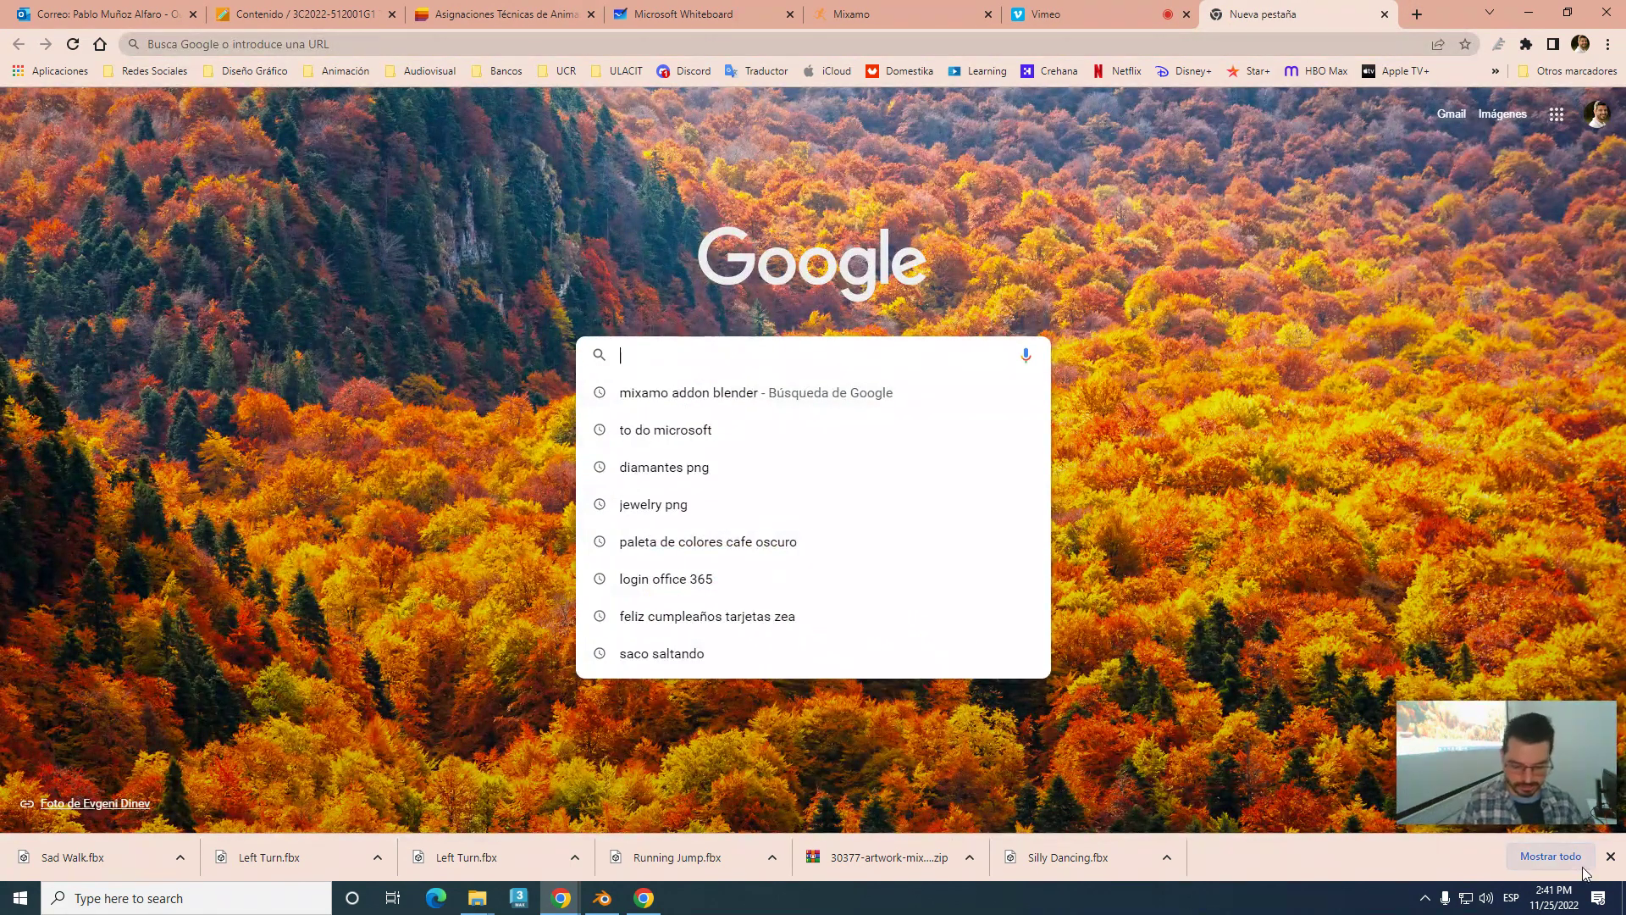
{"action": "type", "text": "pro"}
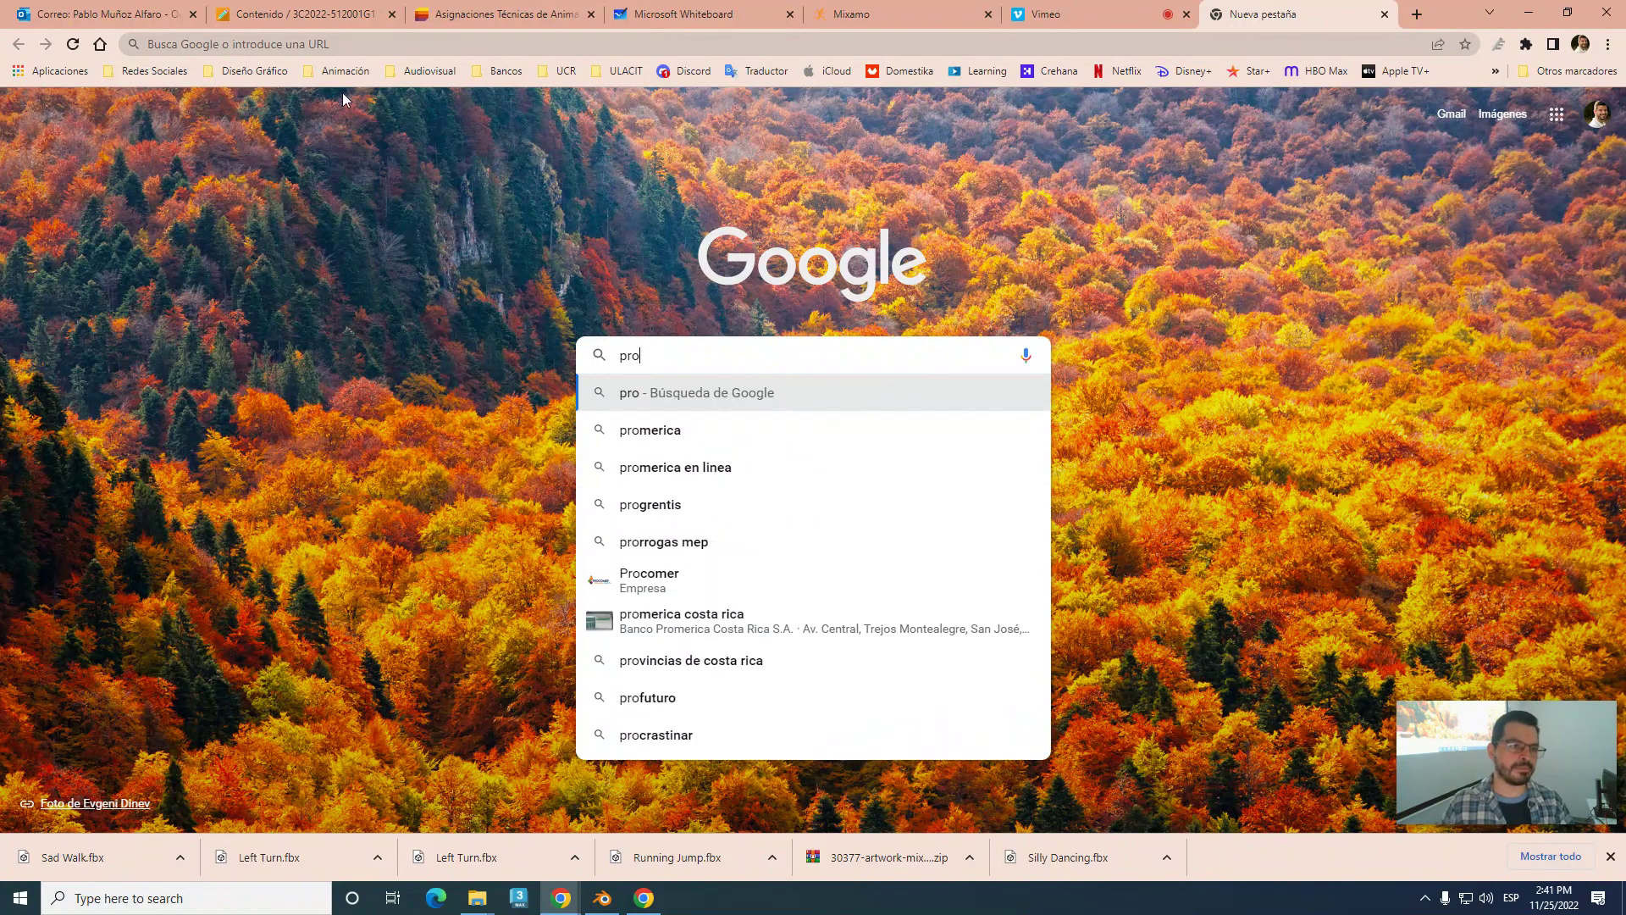
{"action": "left_click", "coordinate": [141, 76]}
{"action": "left_click", "coordinate": [175, 144]}
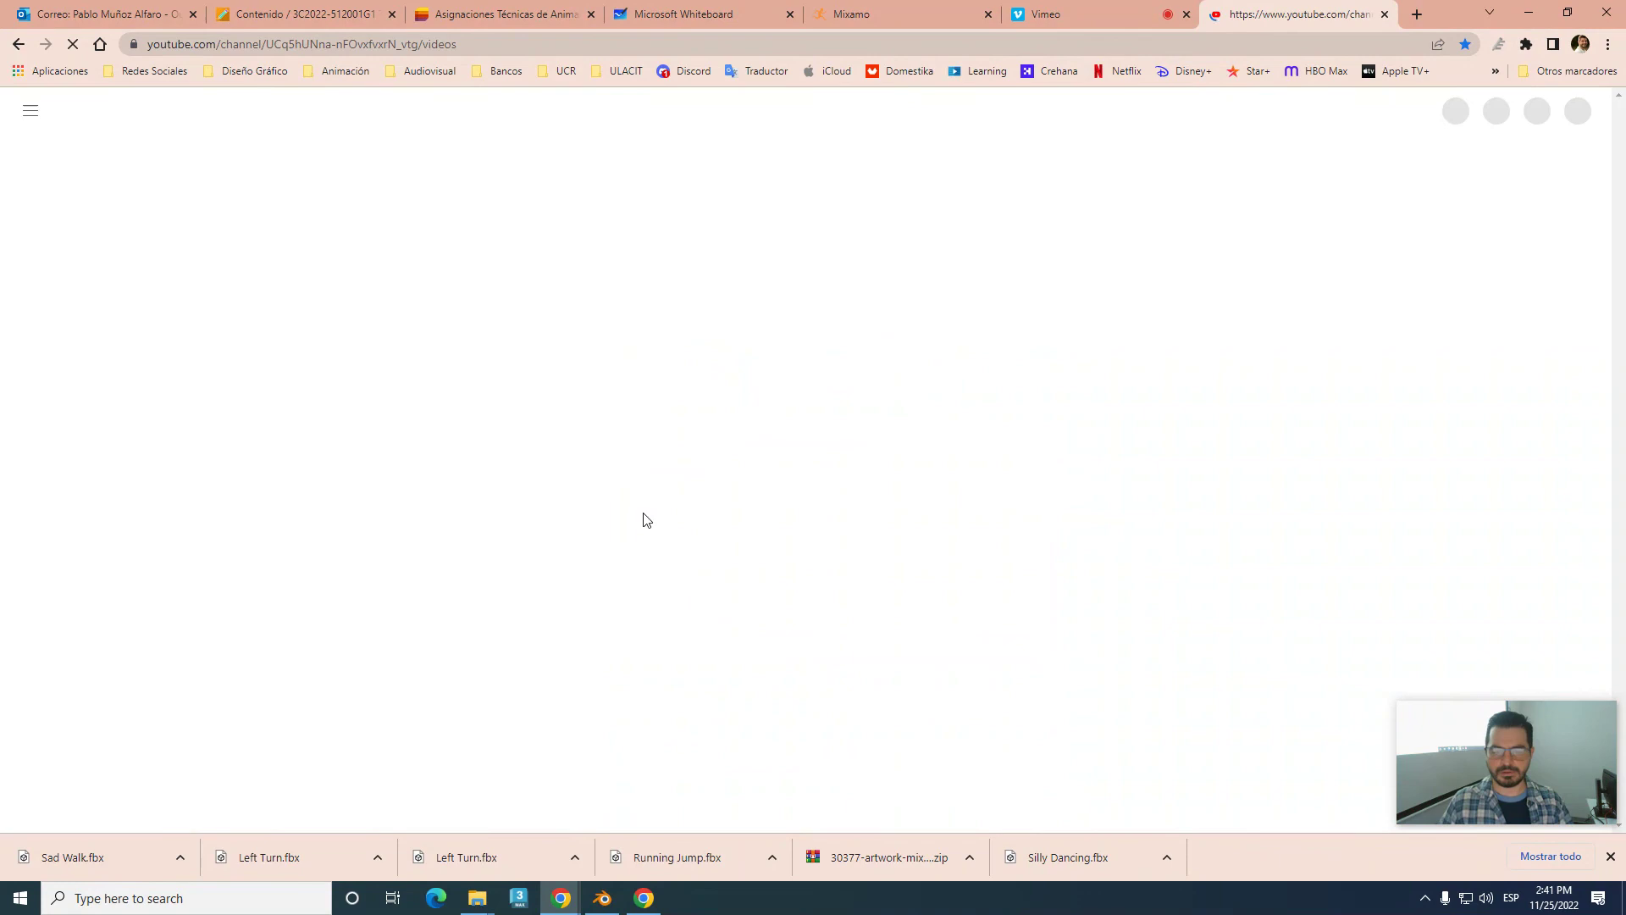
{"action": "scroll", "coordinate": [875, 584], "scroll_direction": "down", "scroll_amount": 2}
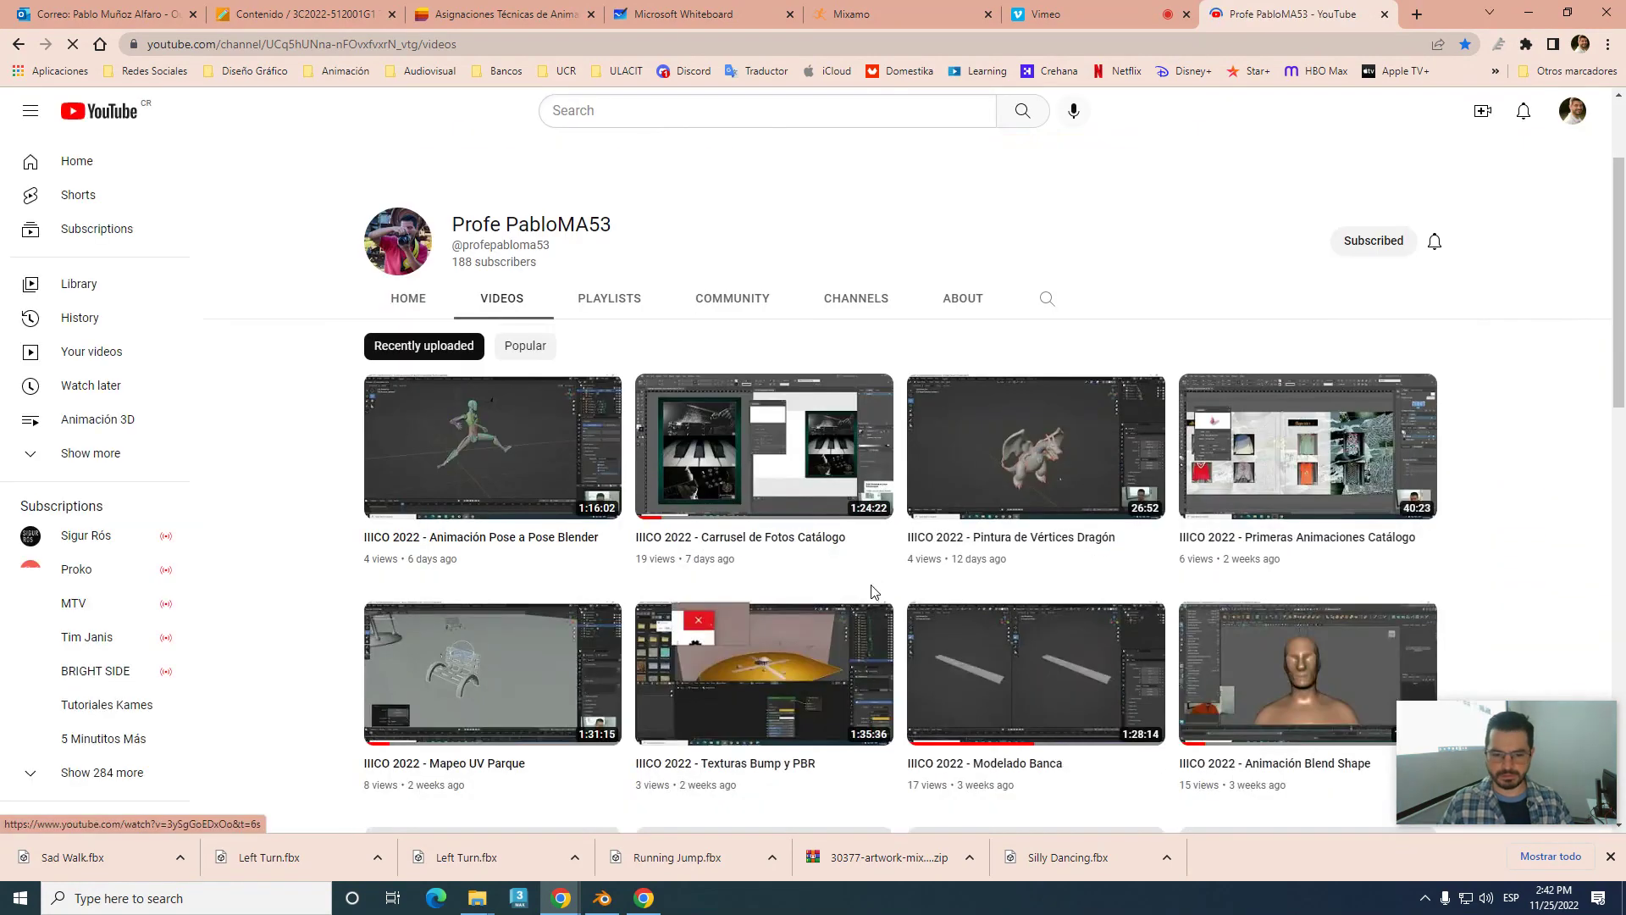
{"action": "scroll", "coordinate": [872, 591], "scroll_direction": "up", "scroll_amount": 2}
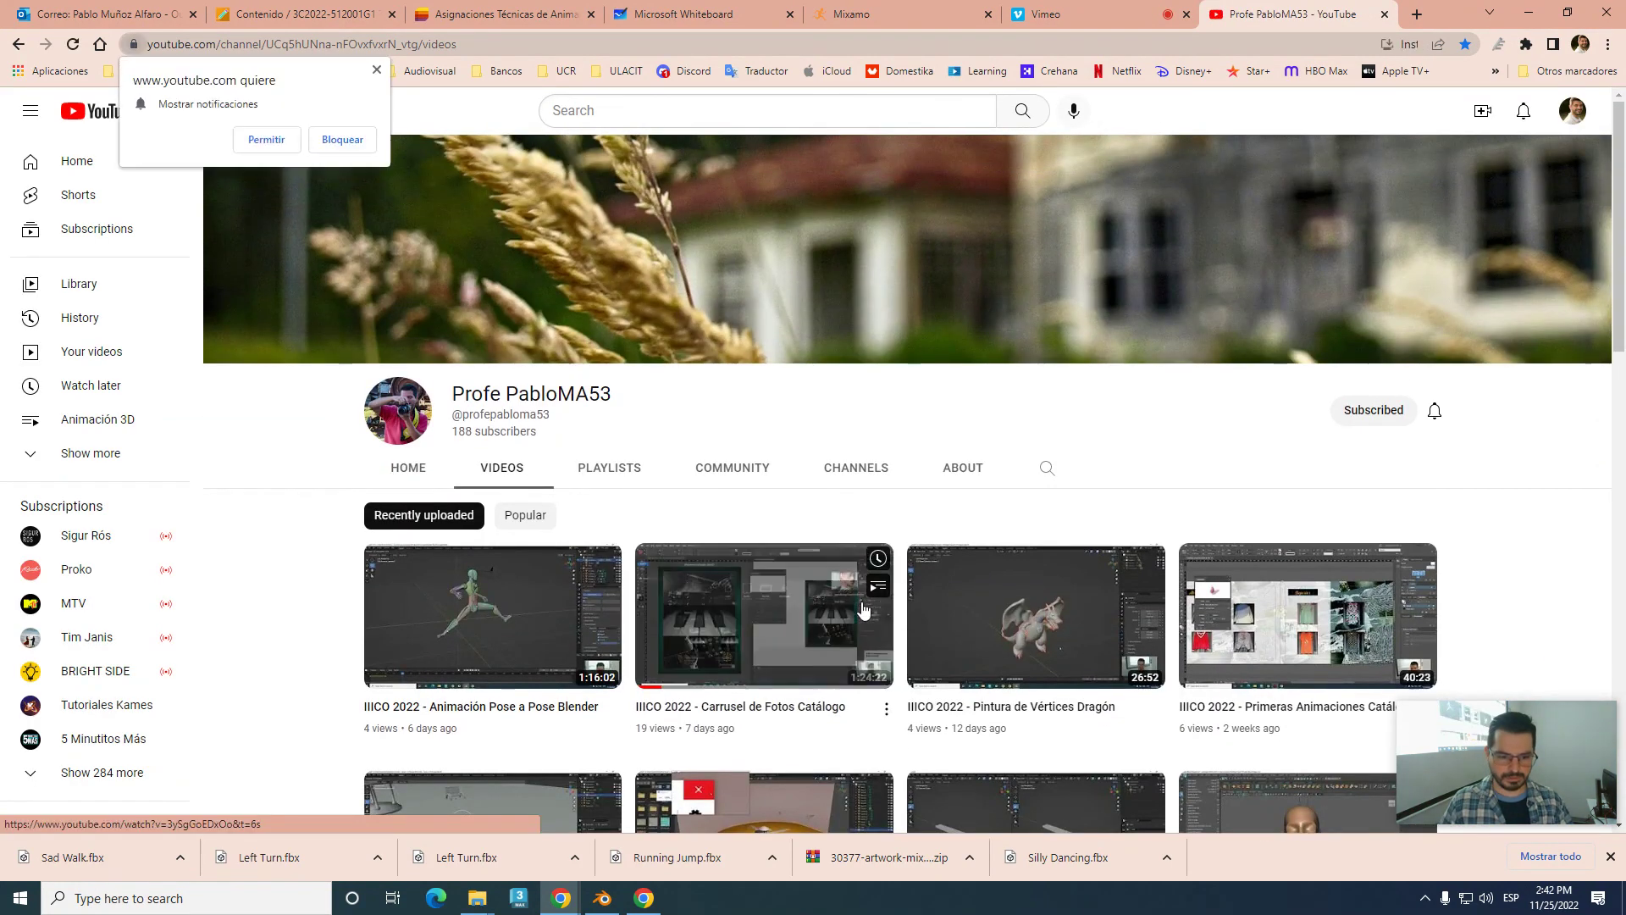
- Play 'IIICO 2022 - Animación Pose a Pose Blender', pause near 50:29, and select its URL
{"action": "left_click", "coordinate": [524, 621]}
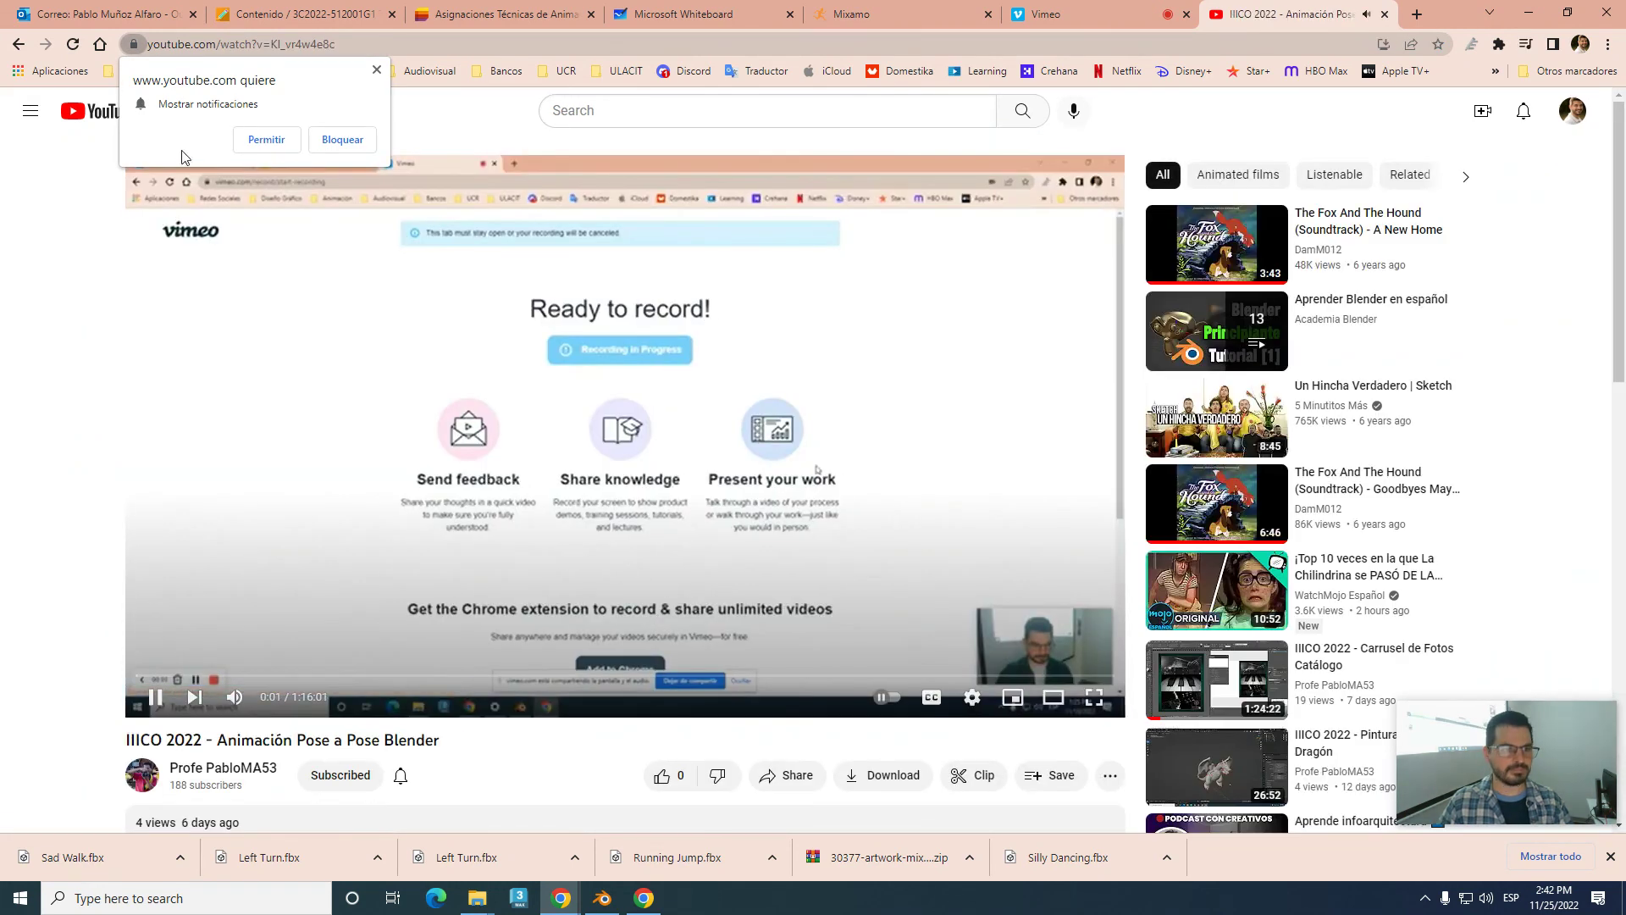
{"action": "left_click", "coordinate": [257, 142]}
{"action": "left_click", "coordinate": [439, 678]}
{"action": "left_click", "coordinate": [619, 678]}
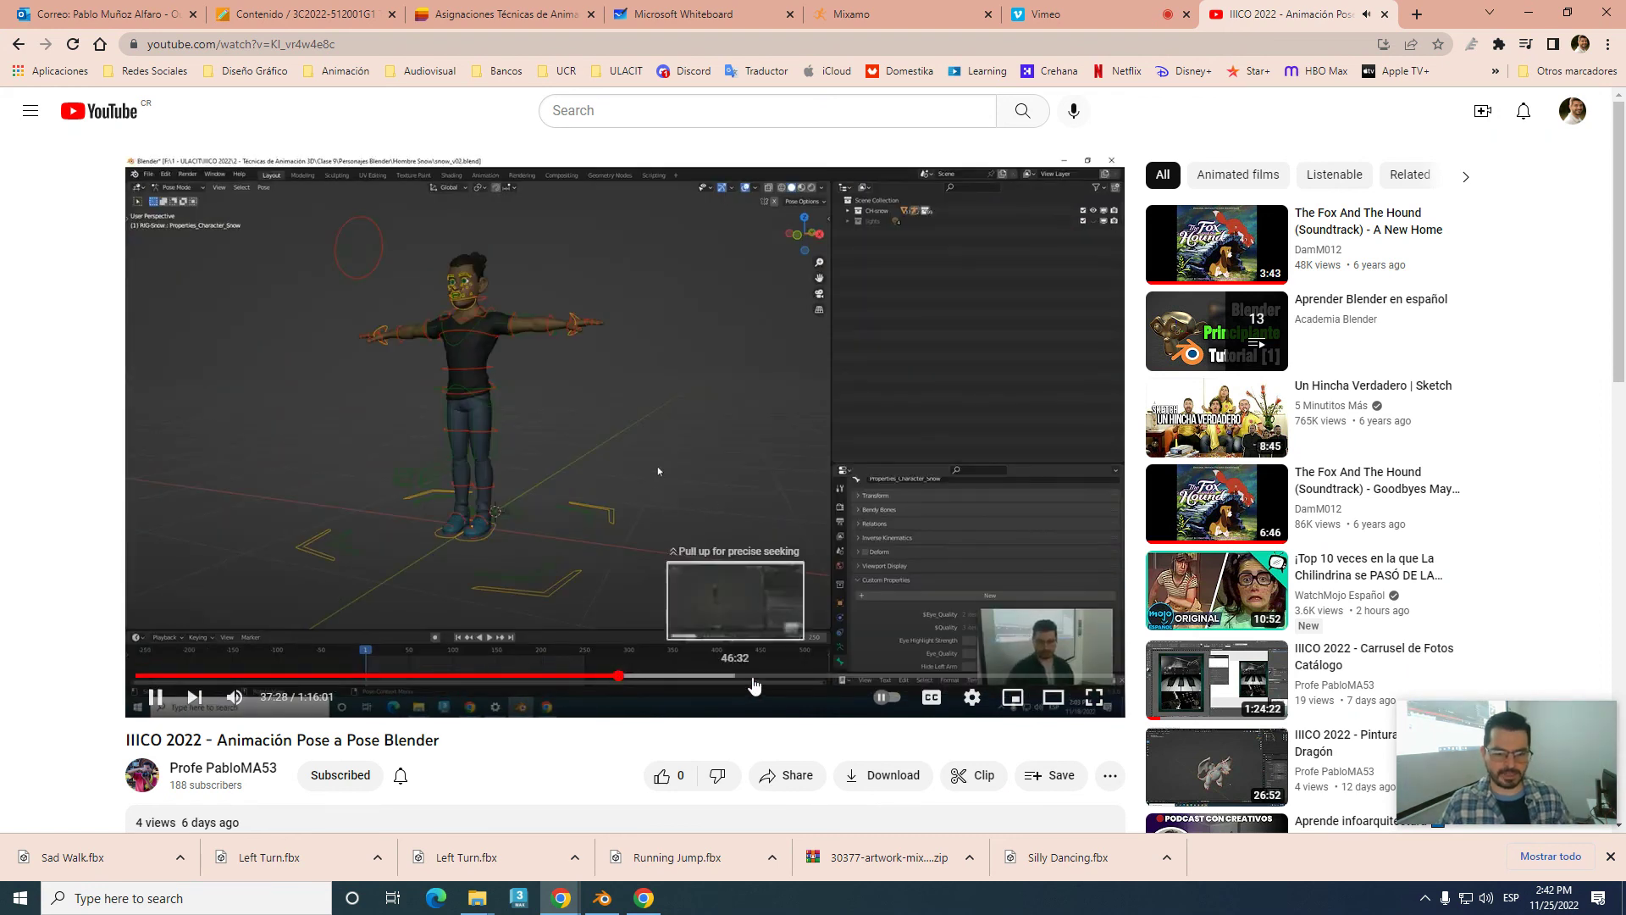
{"action": "left_click", "coordinate": [786, 678]}
{"action": "left_click", "coordinate": [693, 522]}
{"action": "left_click", "coordinate": [320, 53]}
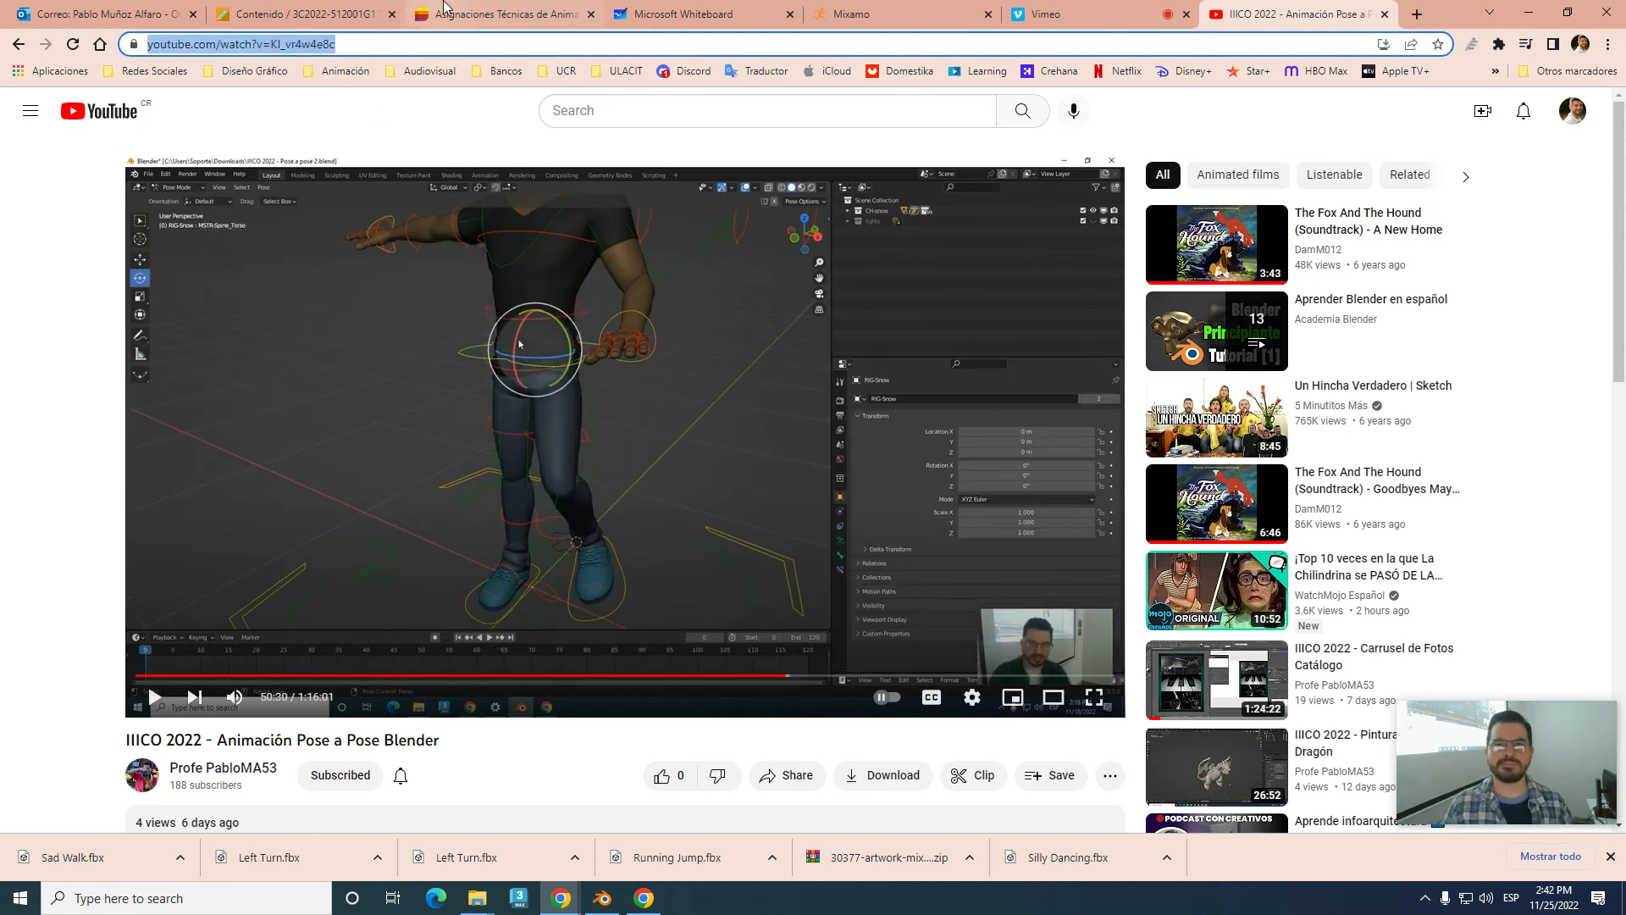
- In Blackboard, start creating a new item after Clase 10's 3 - Práctica de Clase
{"action": "left_click", "coordinate": [385, 14]}
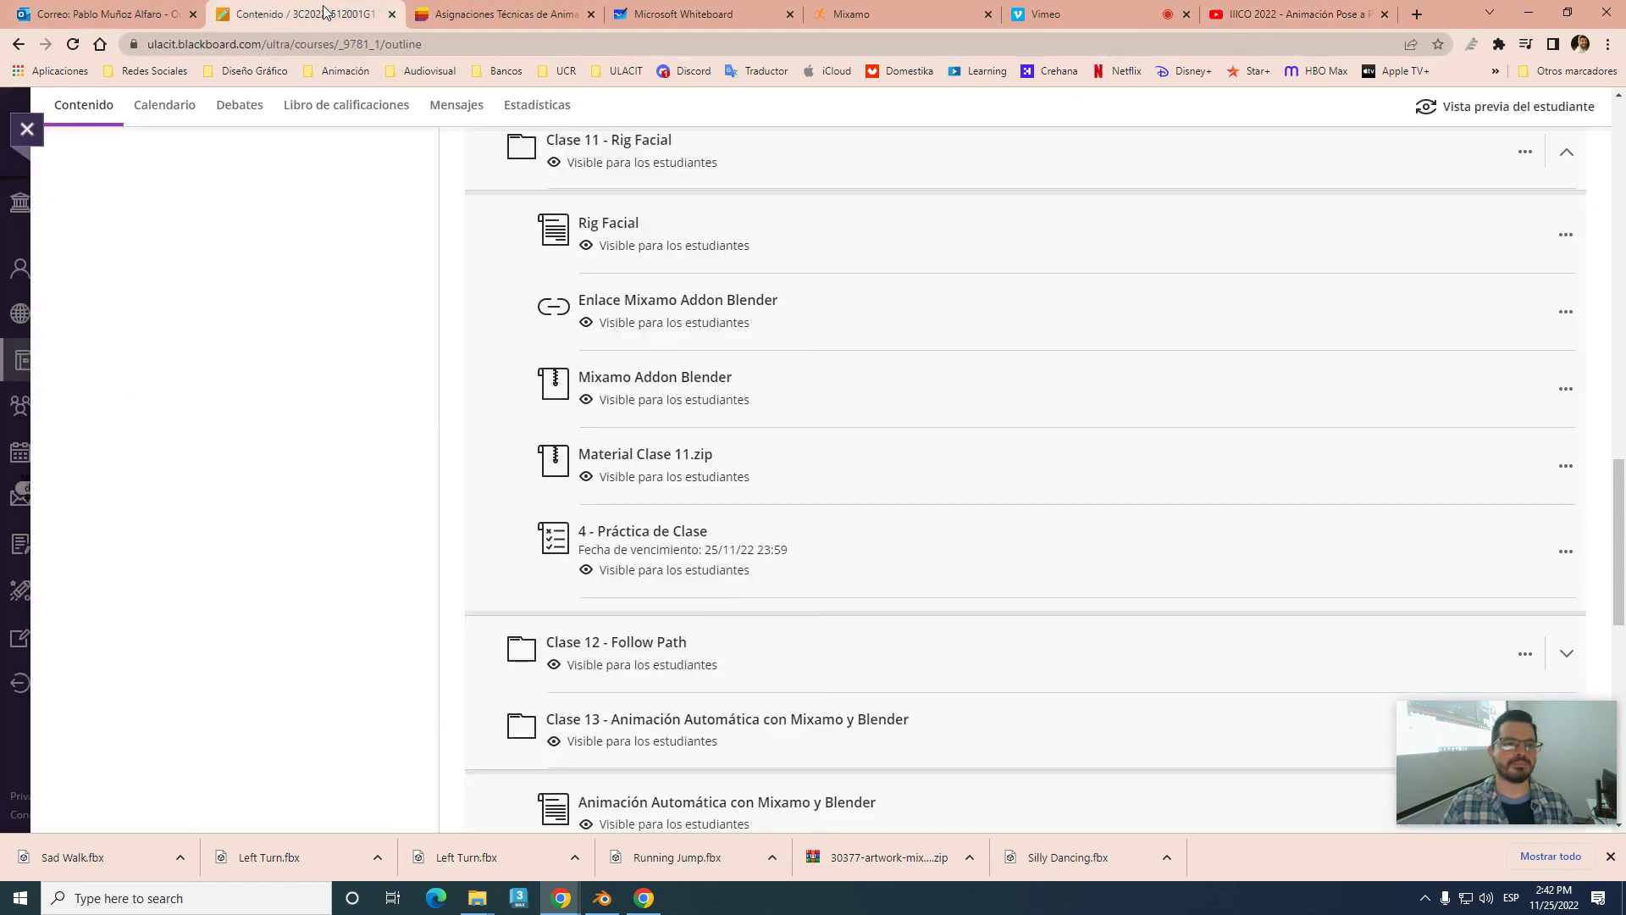
{"action": "scroll", "coordinate": [767, 541], "scroll_direction": "up", "scroll_amount": 4}
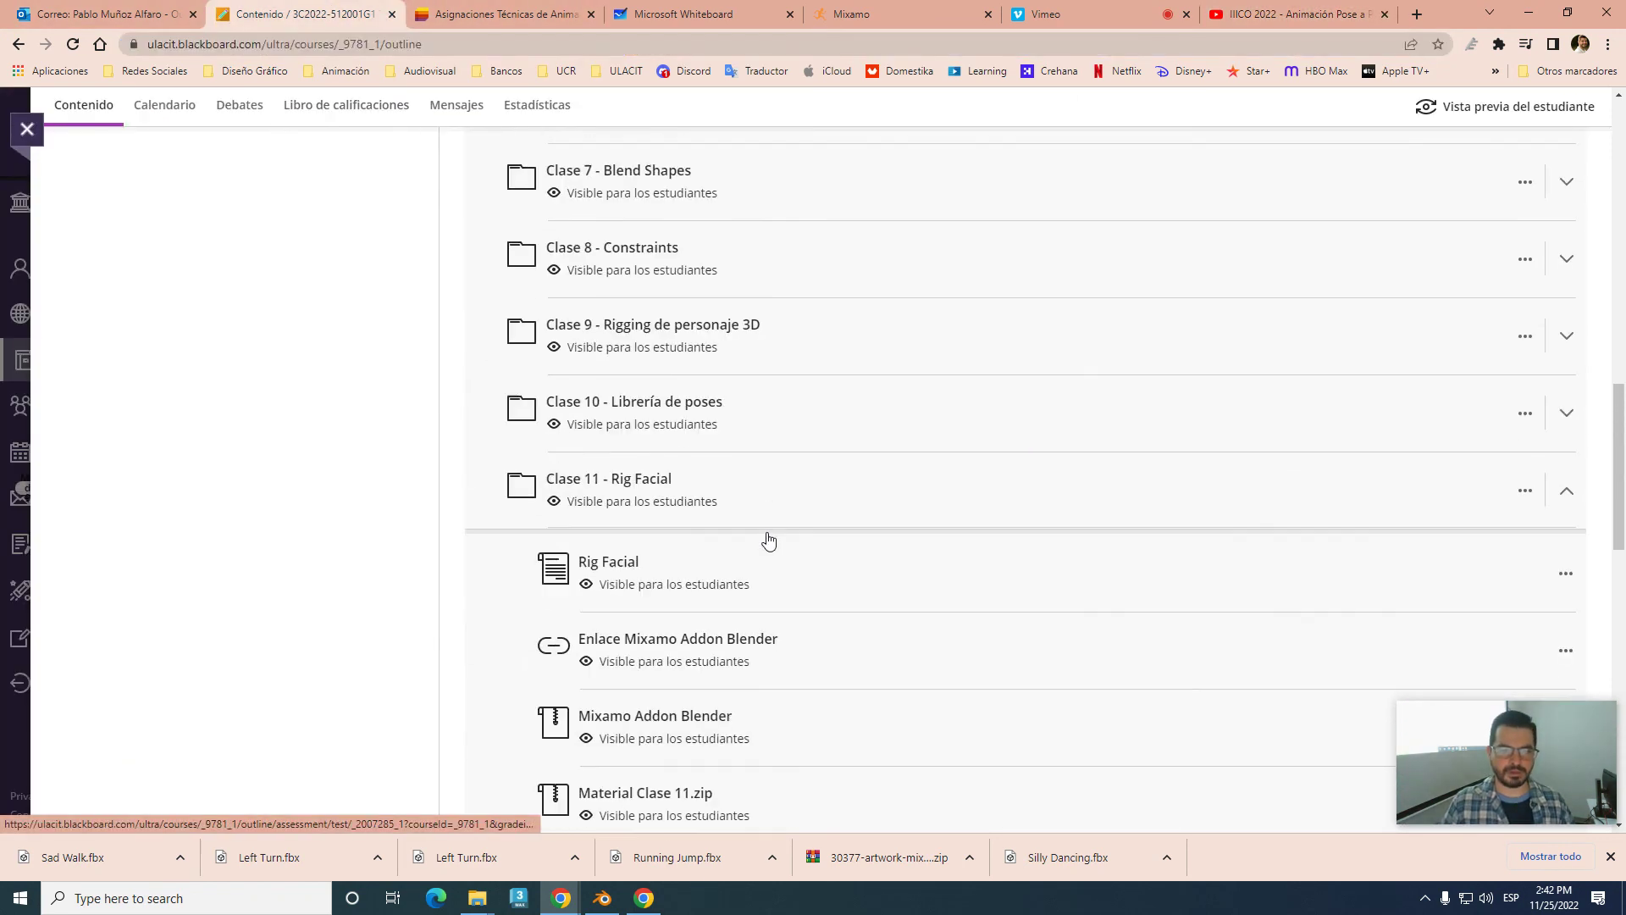
{"action": "scroll", "coordinate": [784, 534], "scroll_direction": "up", "scroll_amount": 1}
{"action": "scroll", "coordinate": [784, 559], "scroll_direction": "up", "scroll_amount": 1}
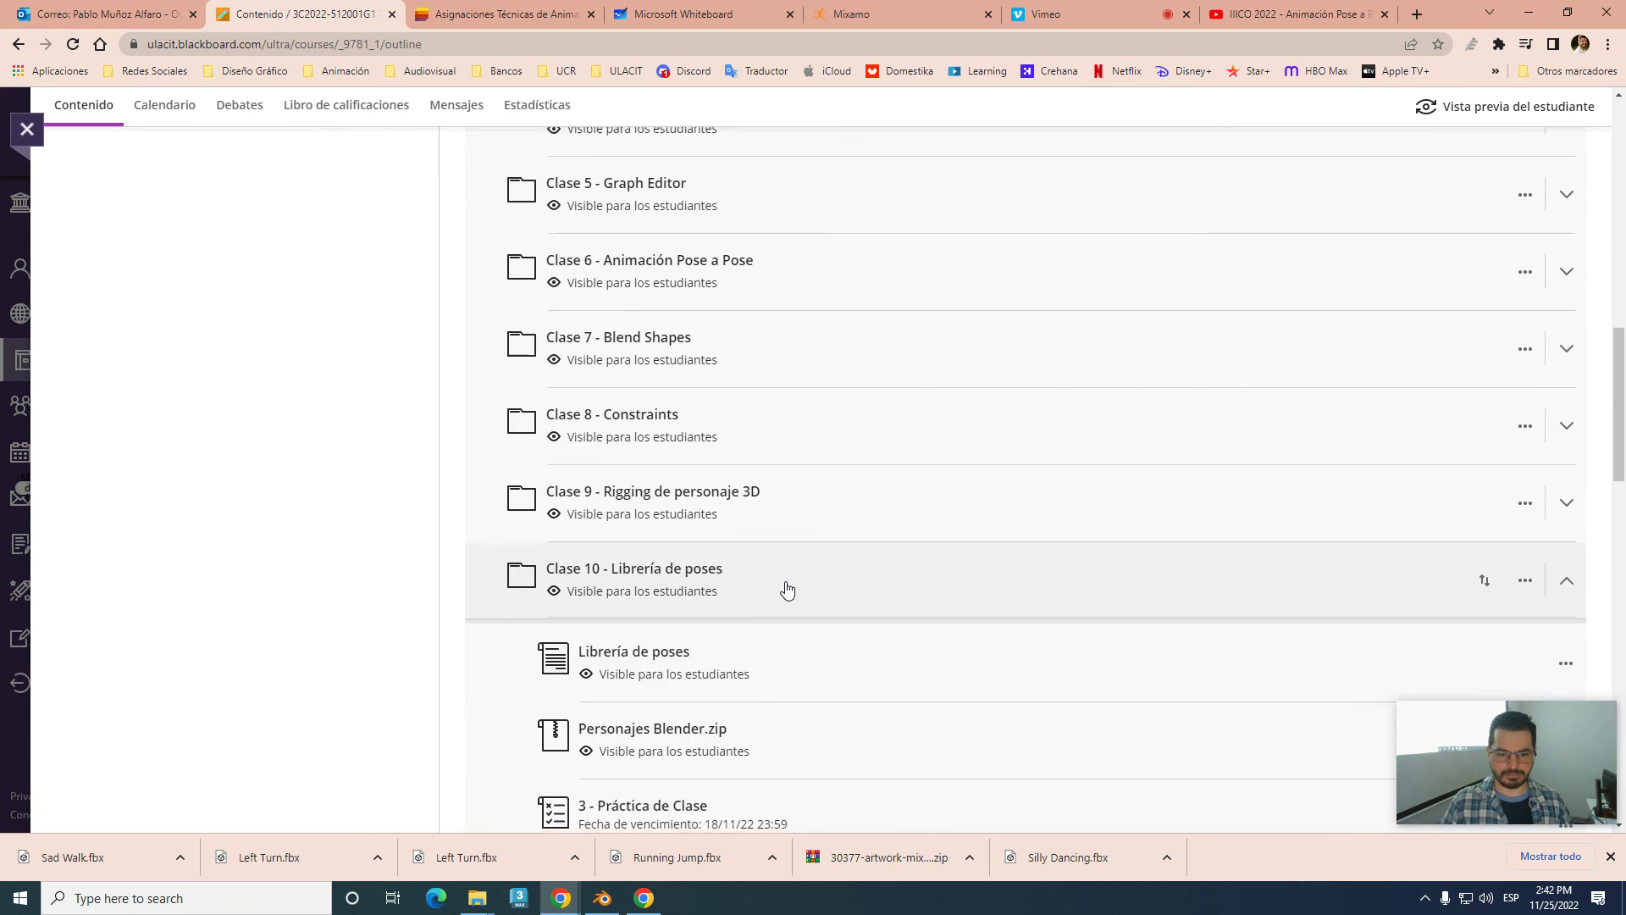
{"action": "scroll", "coordinate": [787, 588], "scroll_direction": "down", "scroll_amount": 4}
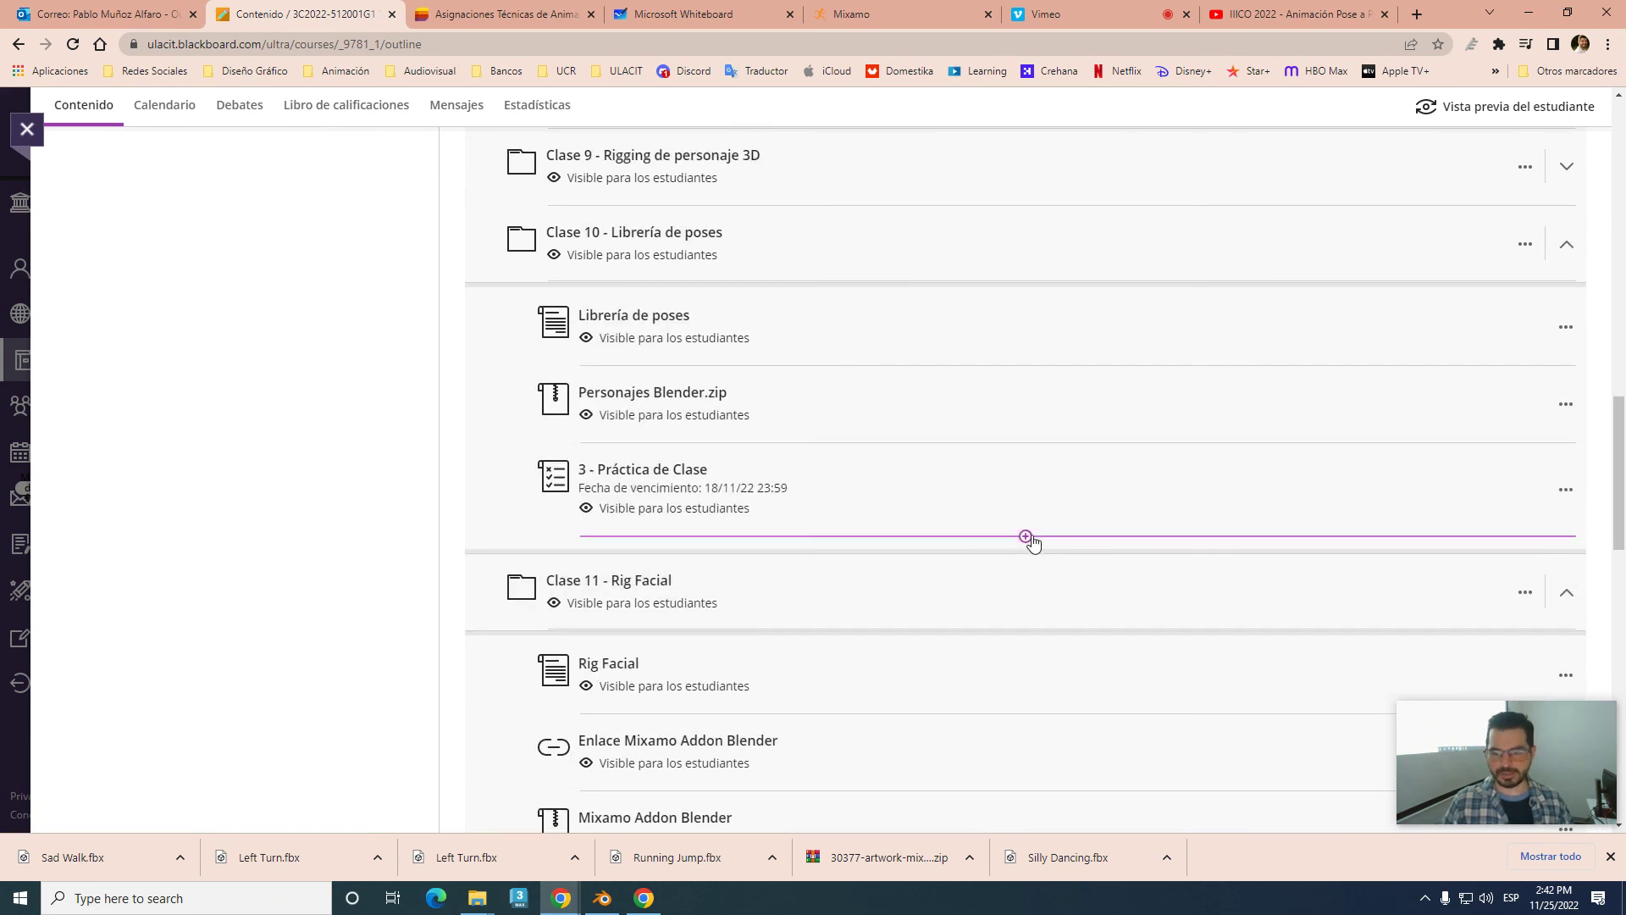
{"action": "left_click", "coordinate": [1026, 538]}
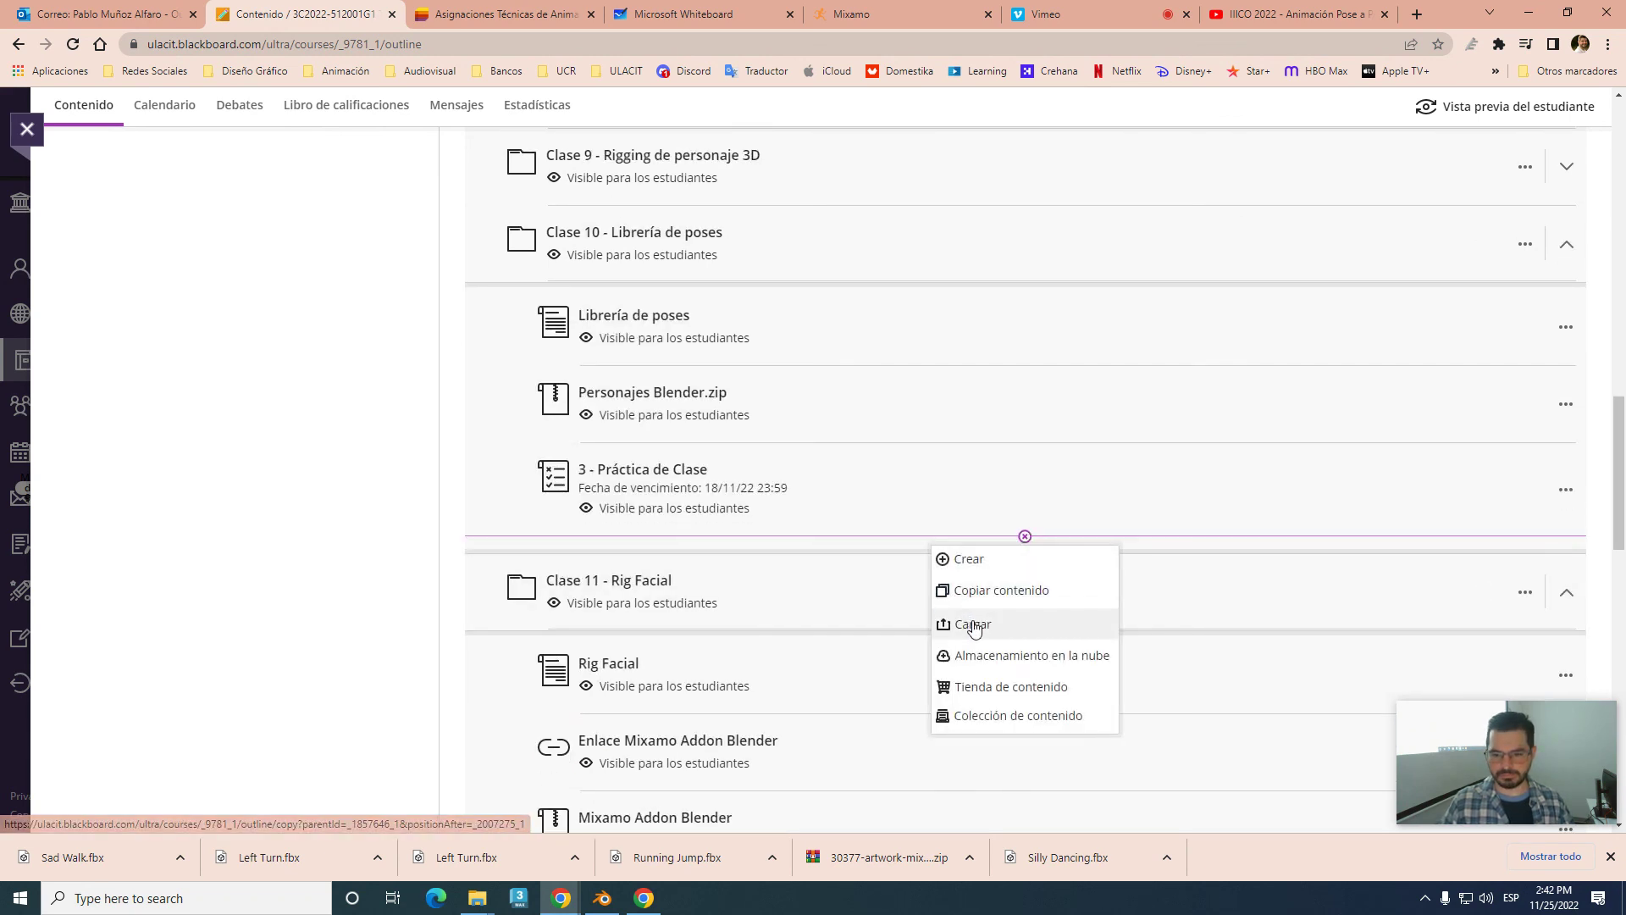
{"action": "left_click", "coordinate": [965, 561]}
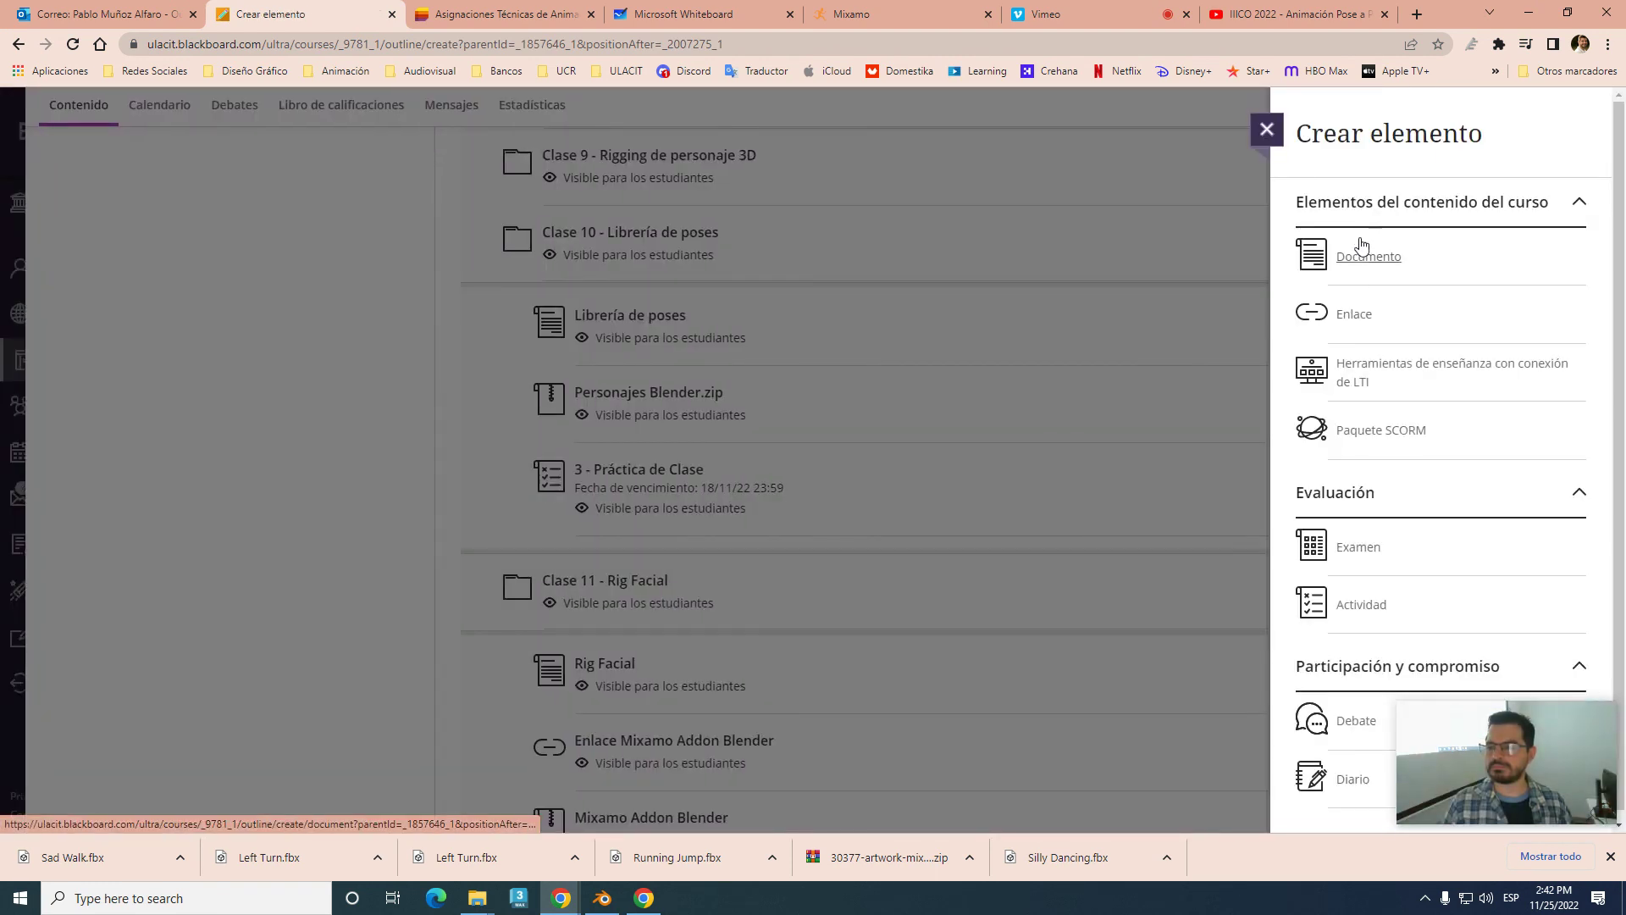
- Create a student-visible web link item with the pasted YouTube URL
{"action": "left_click", "coordinate": [1342, 318]}
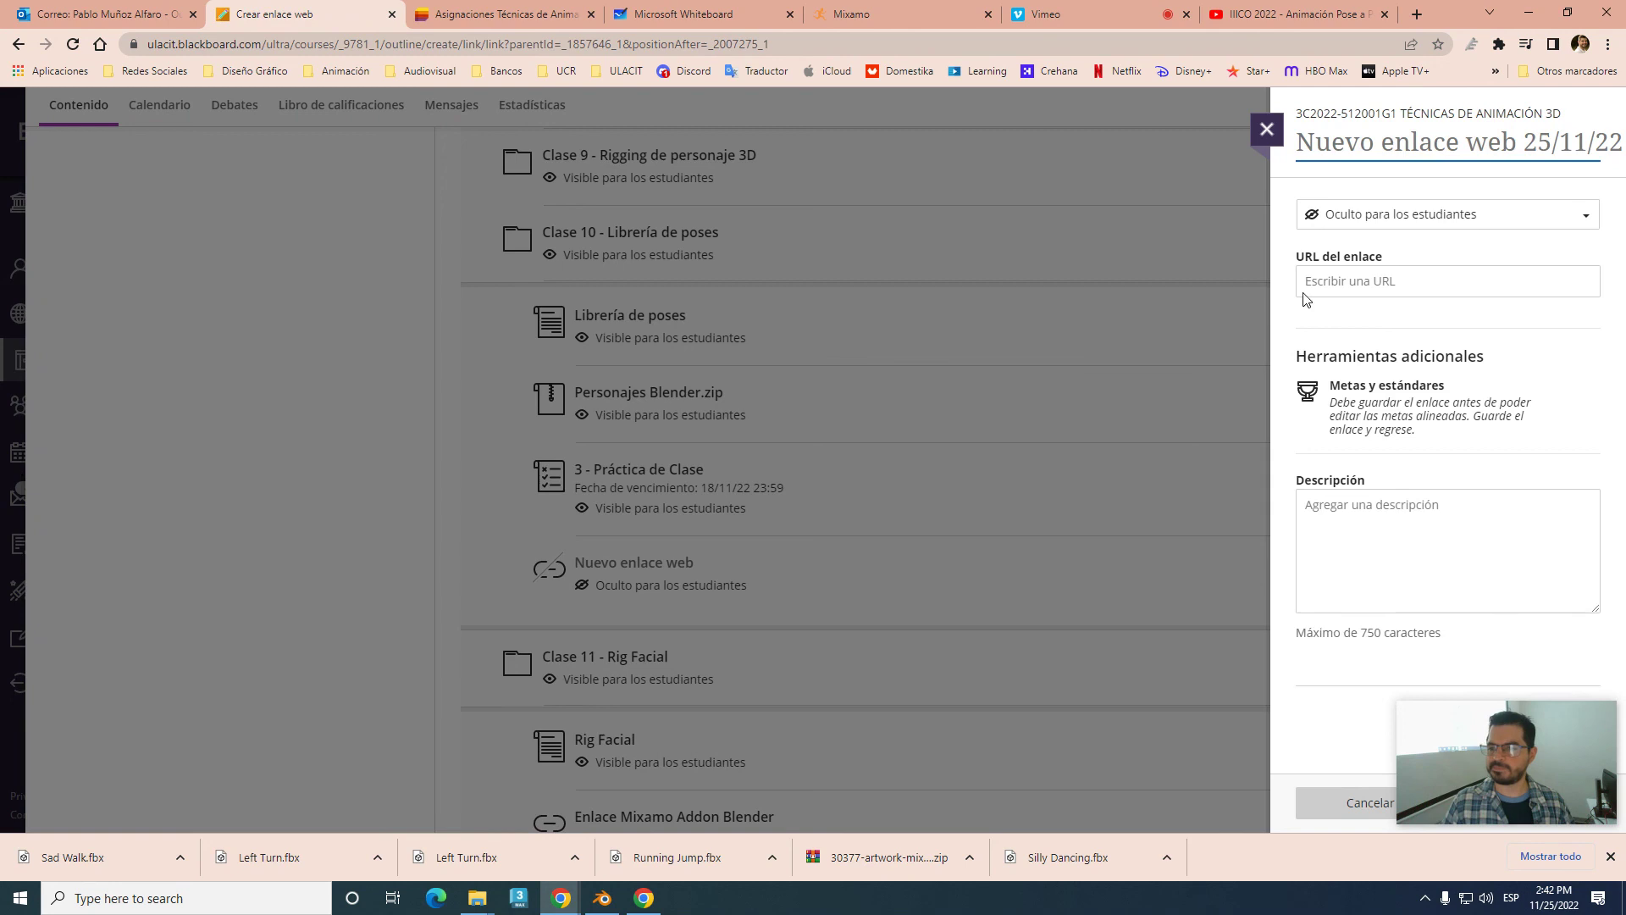
{"action": "left_click", "coordinate": [1353, 222]}
{"action": "left_click", "coordinate": [1341, 284]}
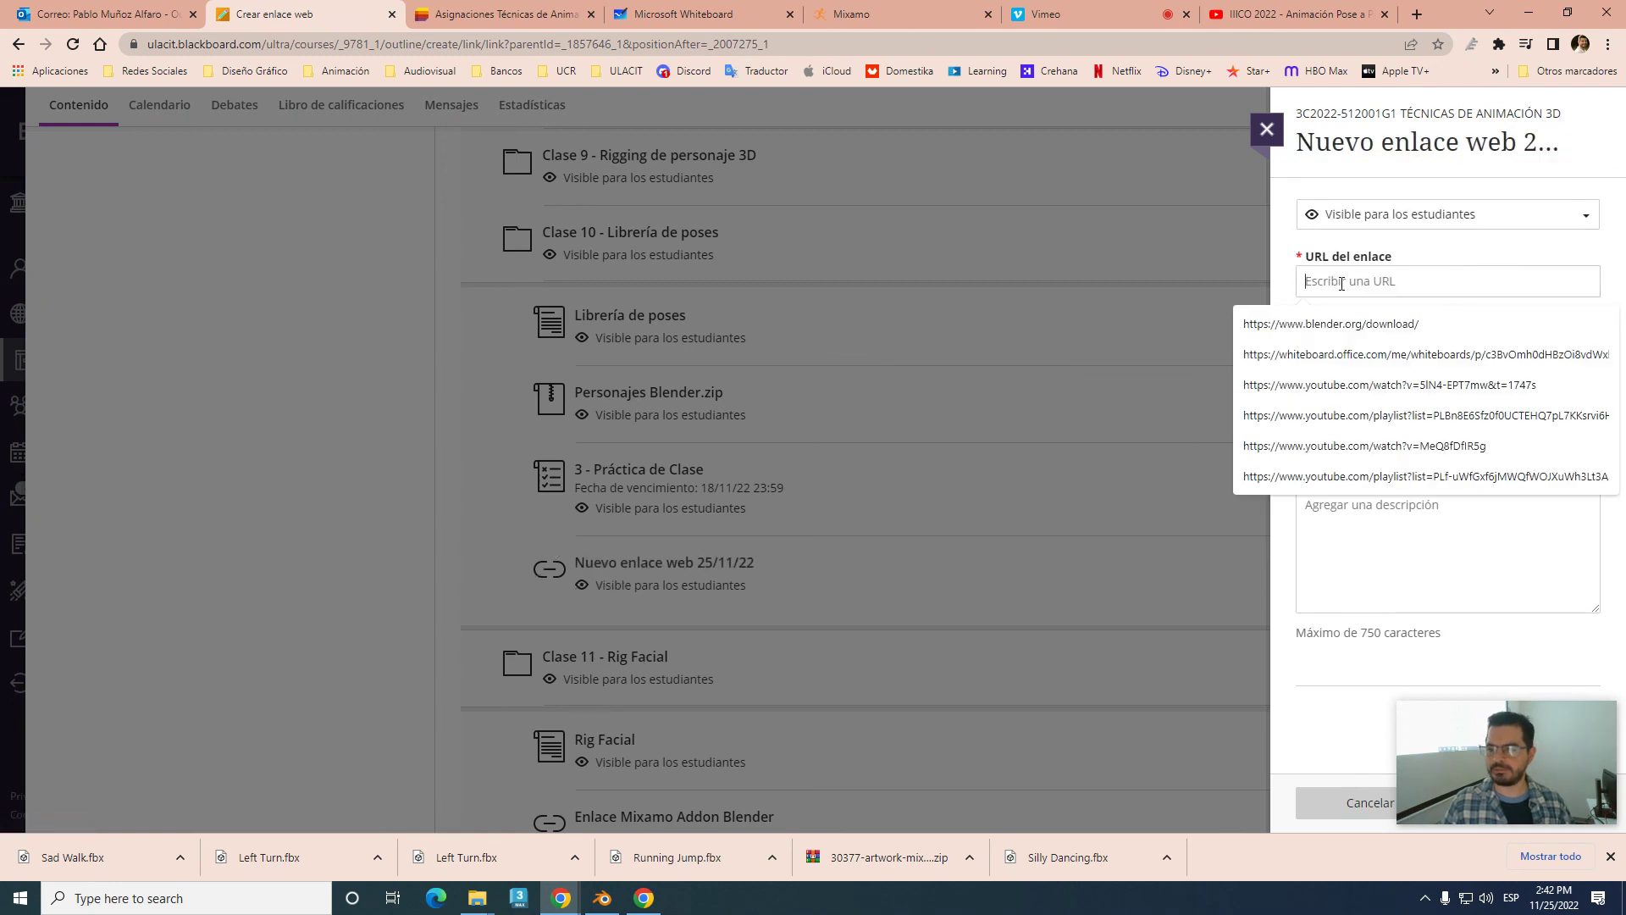
{"action": "type", "text": "https://www.youtube.com/watch?v=KI_vr4w4e8c"}
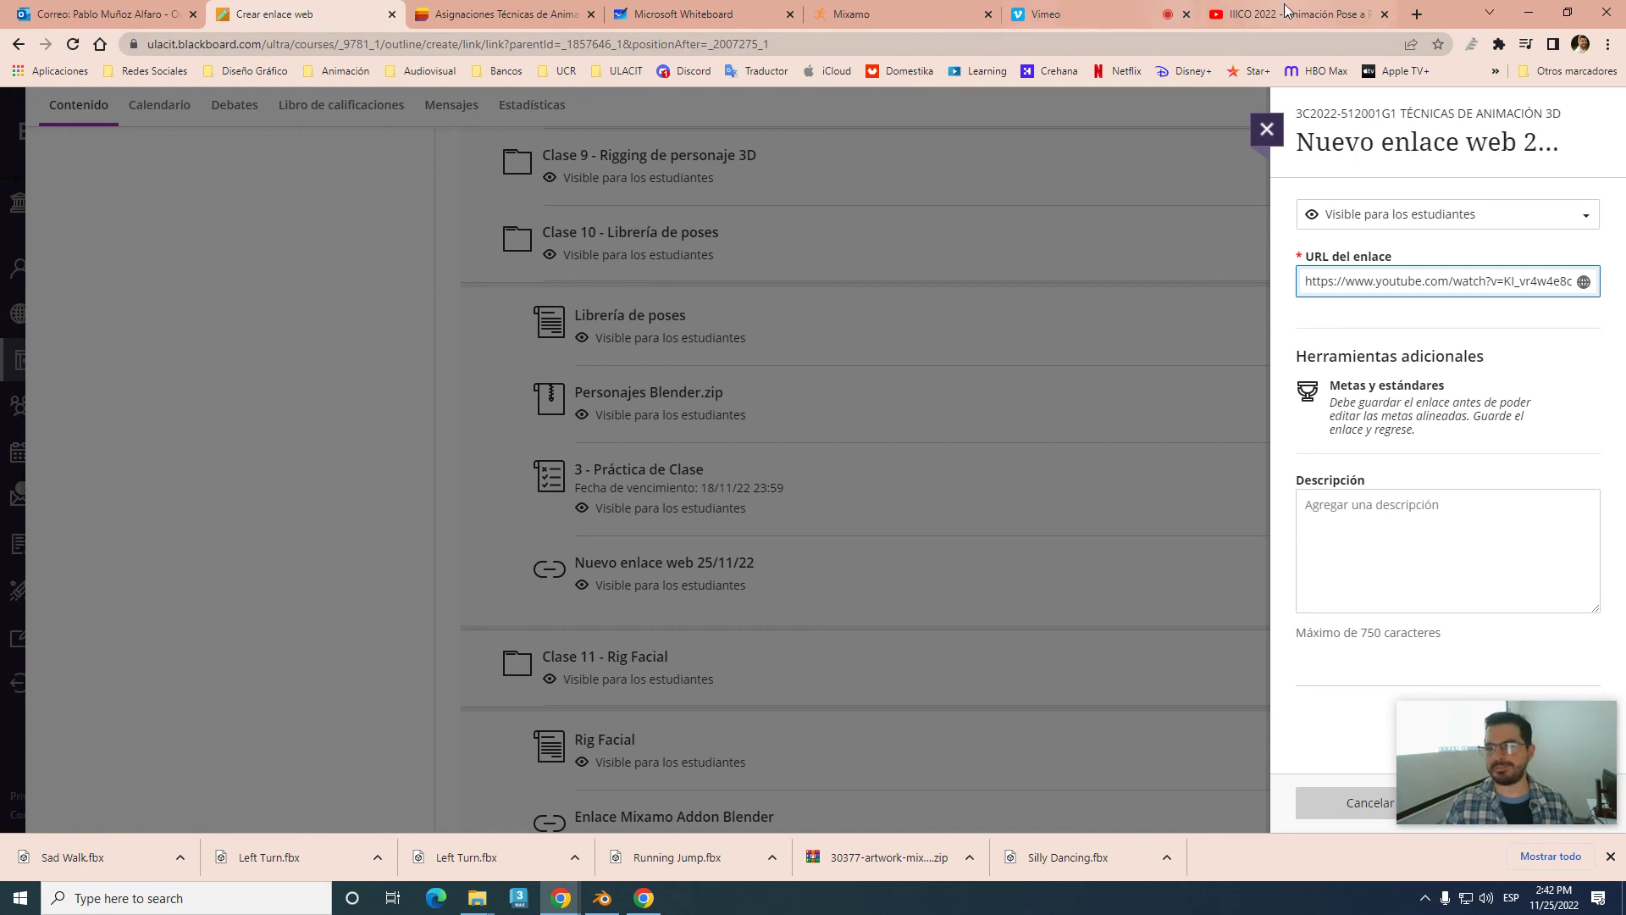
- Title the link with the copied video title and save it
{"action": "left_click", "coordinate": [1287, 14]}
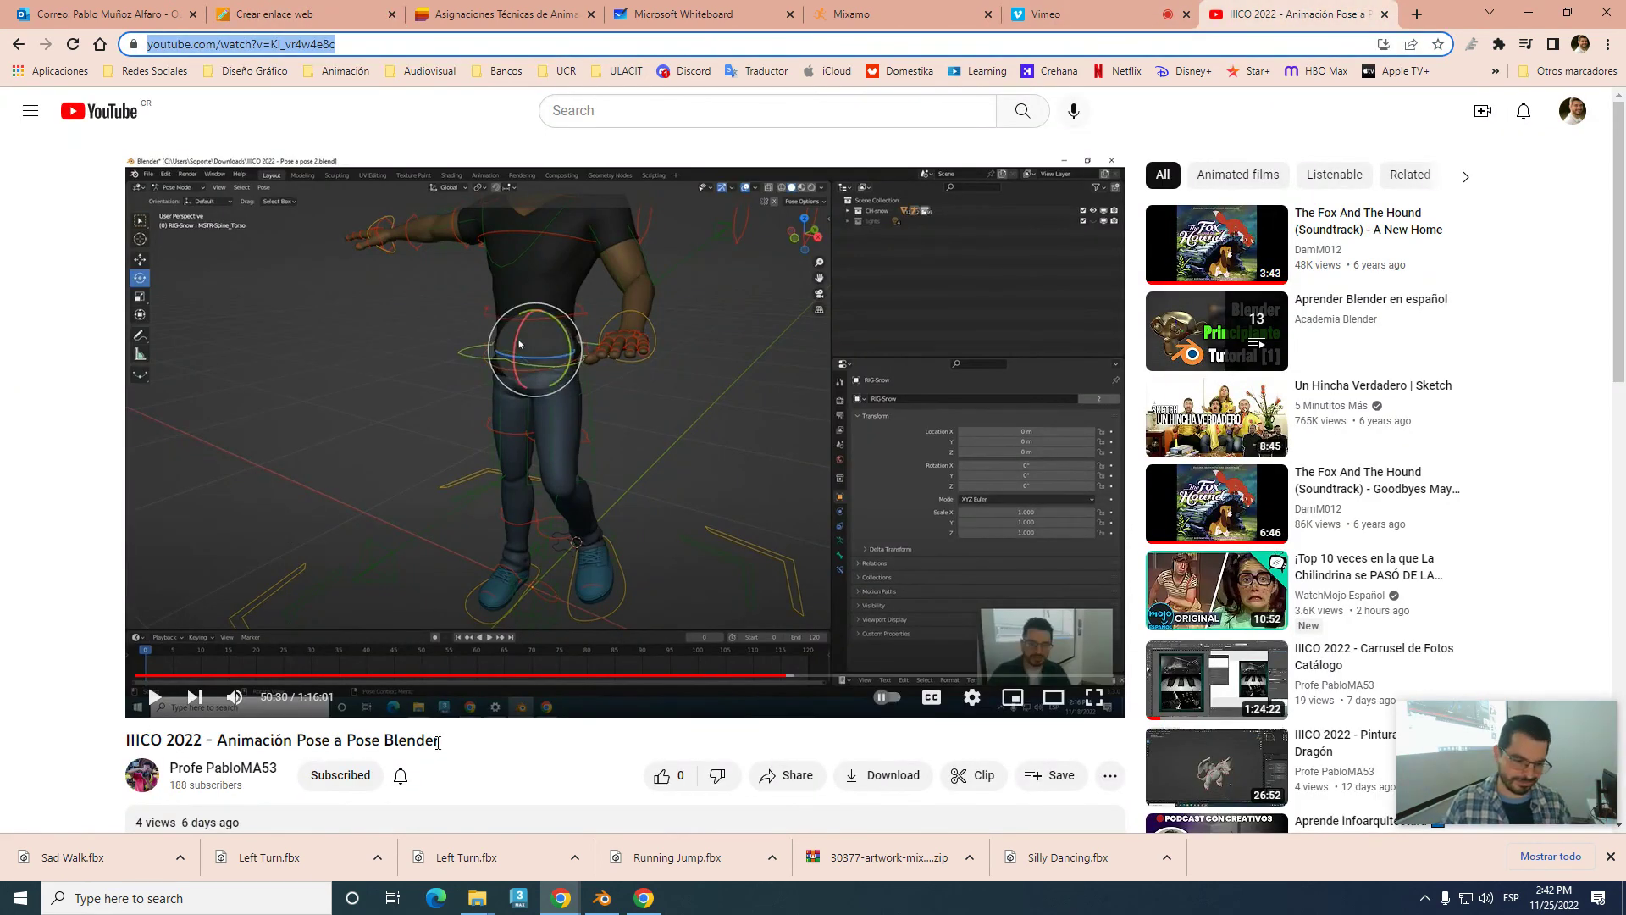
{"action": "left_click", "coordinate": [440, 745]}
{"action": "left_click_drag", "start_coordinate": [439, 740], "coordinate": [164, 725]}
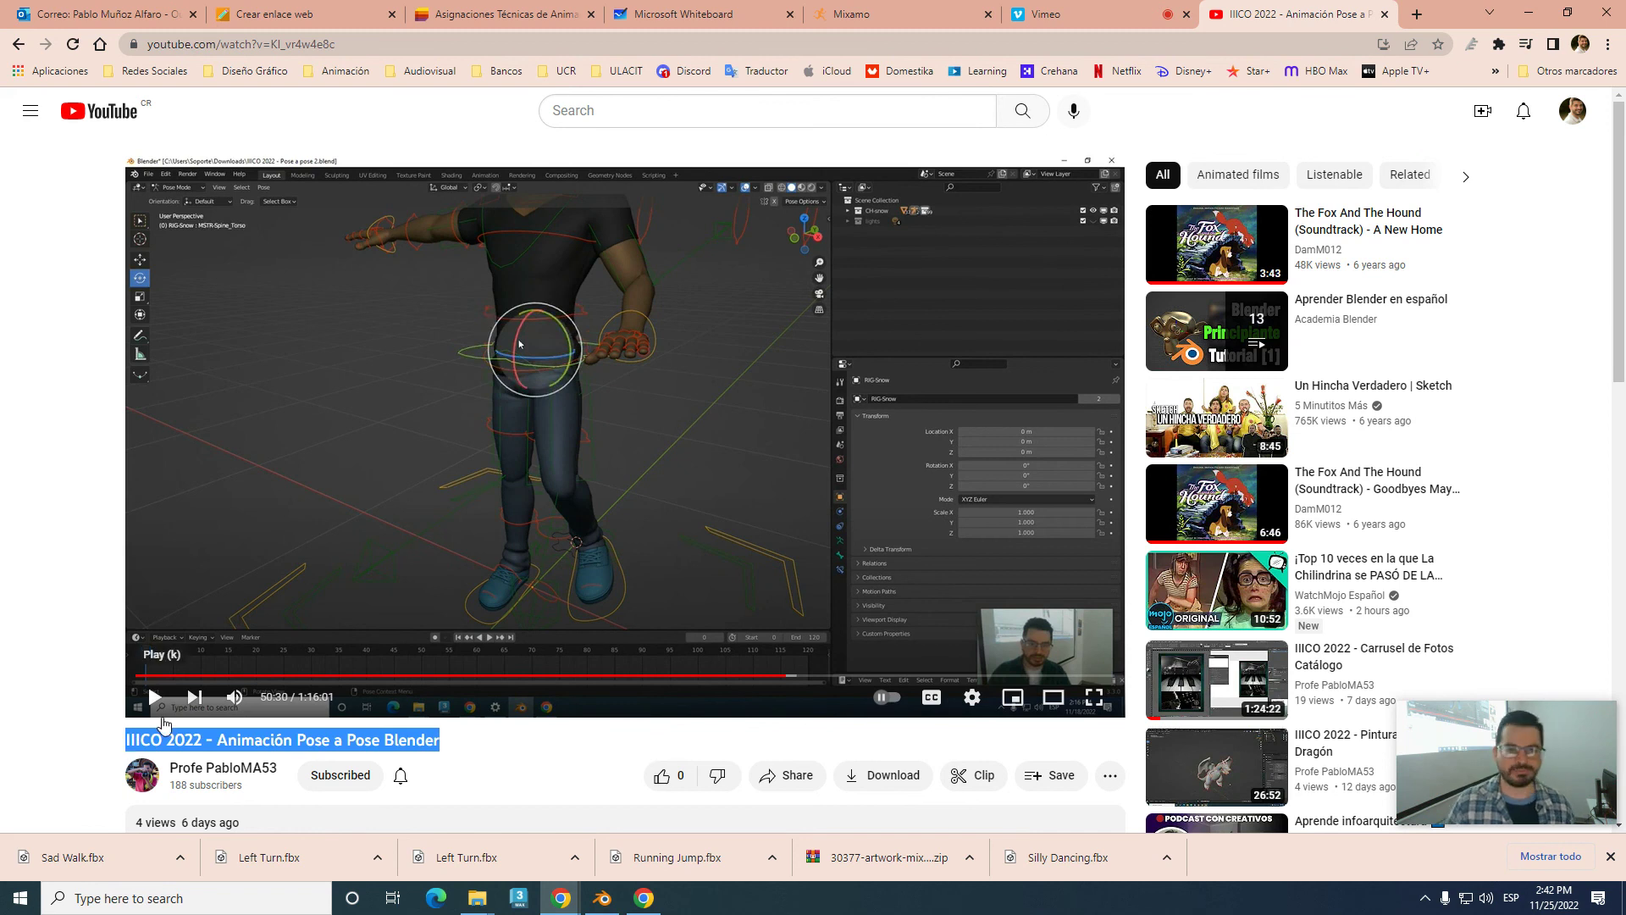
{"action": "left_click", "coordinate": [302, 12]}
{"action": "key", "text": "ctrl+v"}
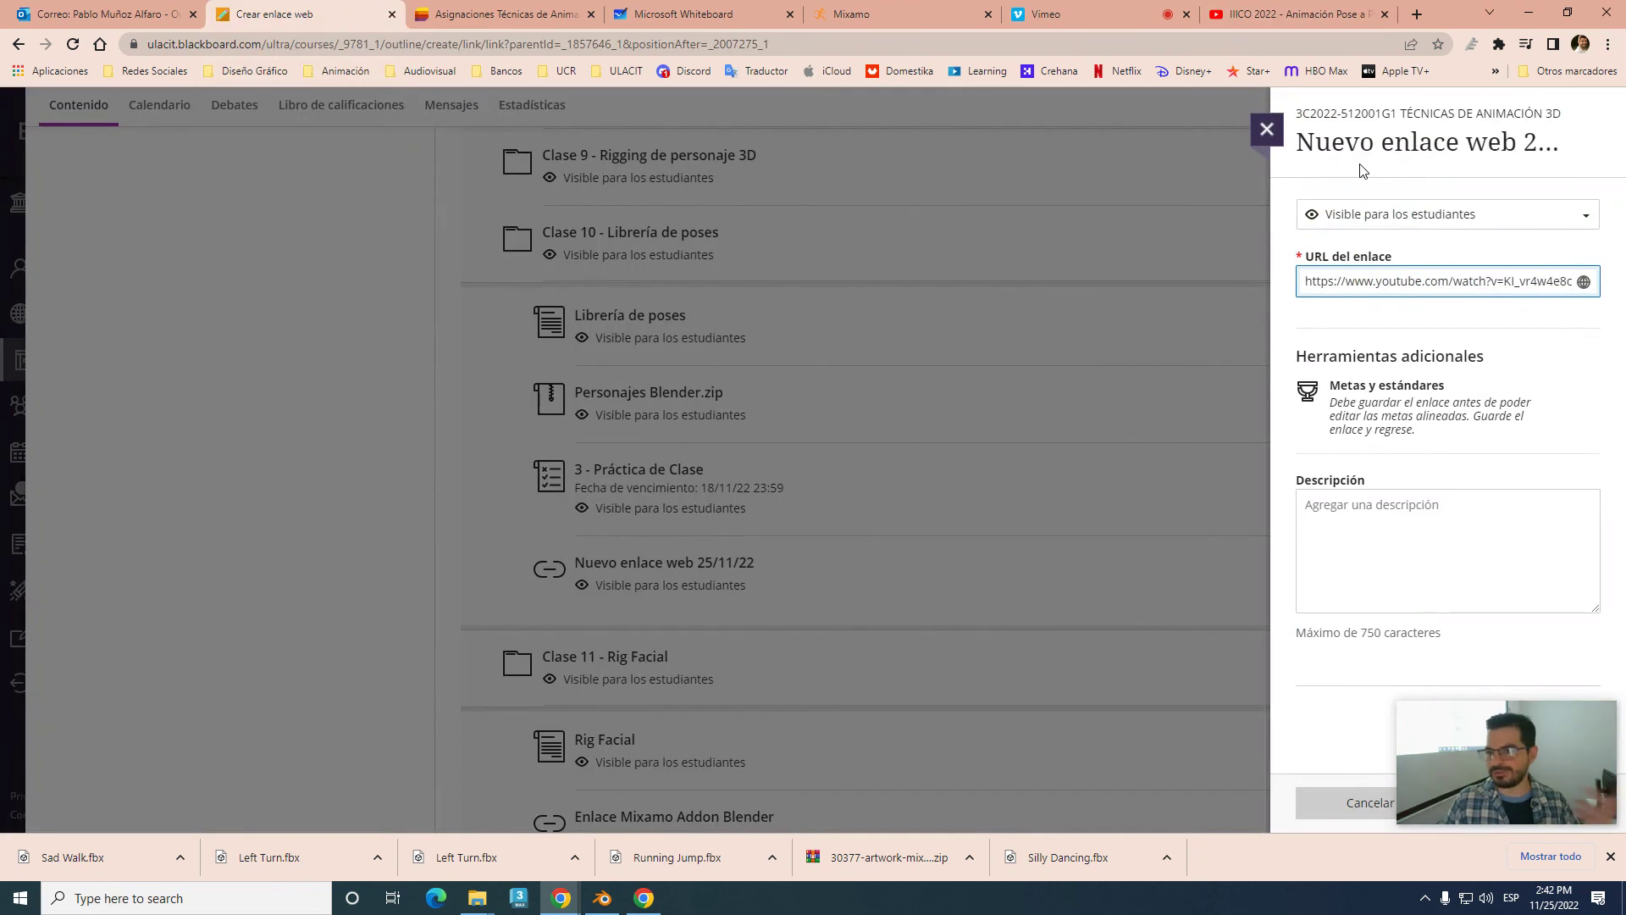
{"action": "double_click", "coordinate": [1361, 144]}
{"action": "triple_click", "coordinate": [1361, 144]}
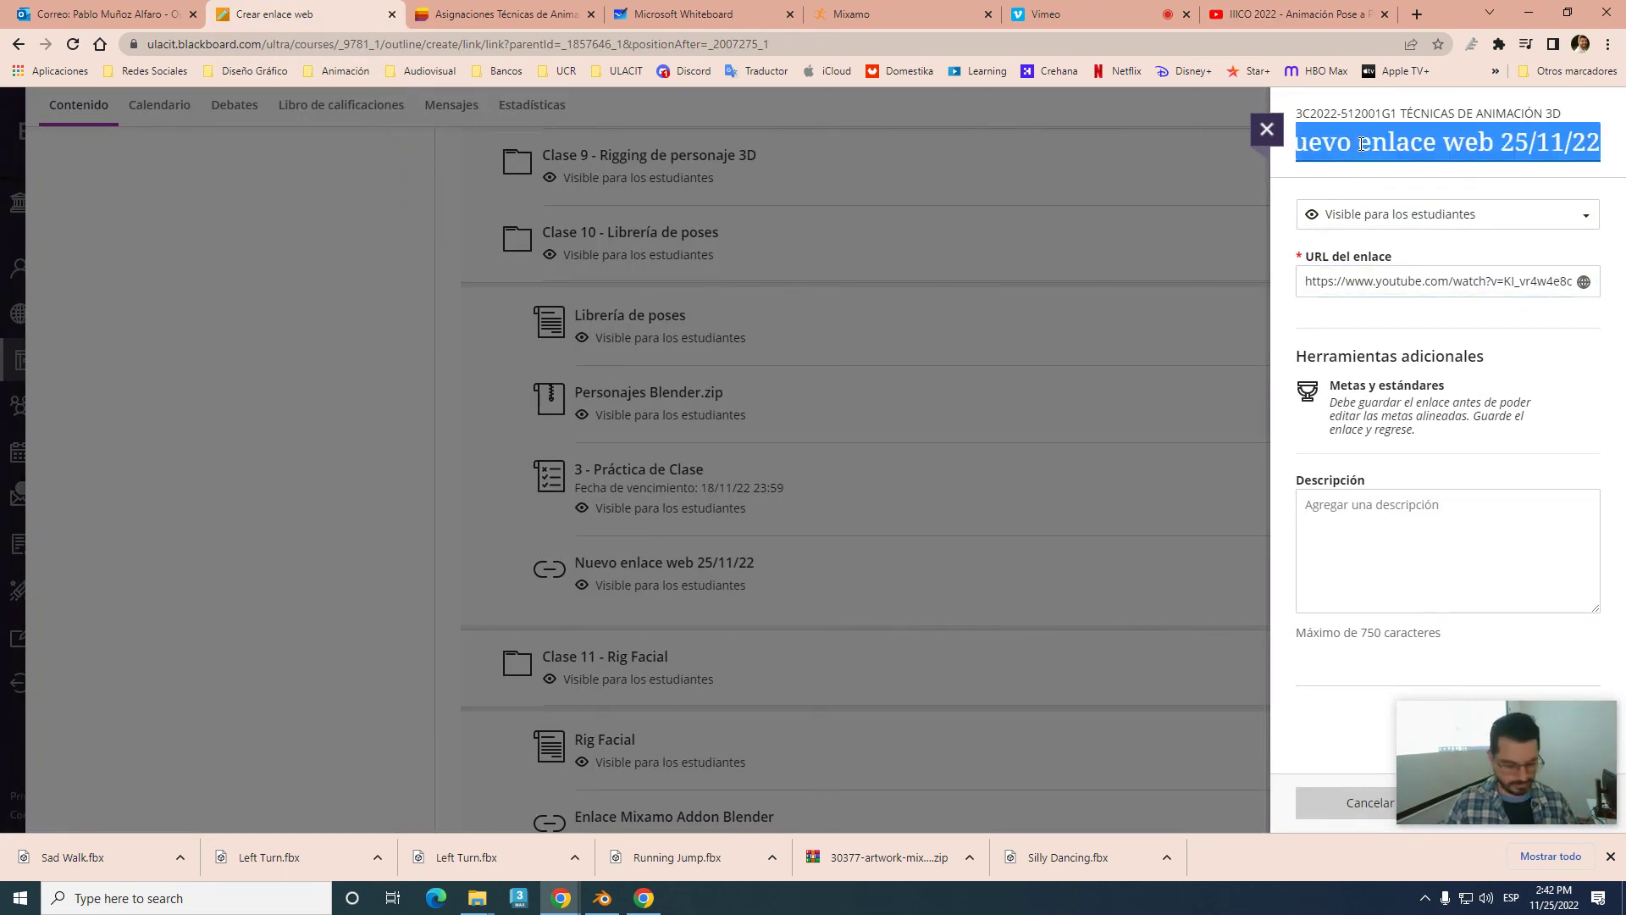
{"action": "type", "text": "IIICO 2022 - Animación Pose a Pose Blender"}
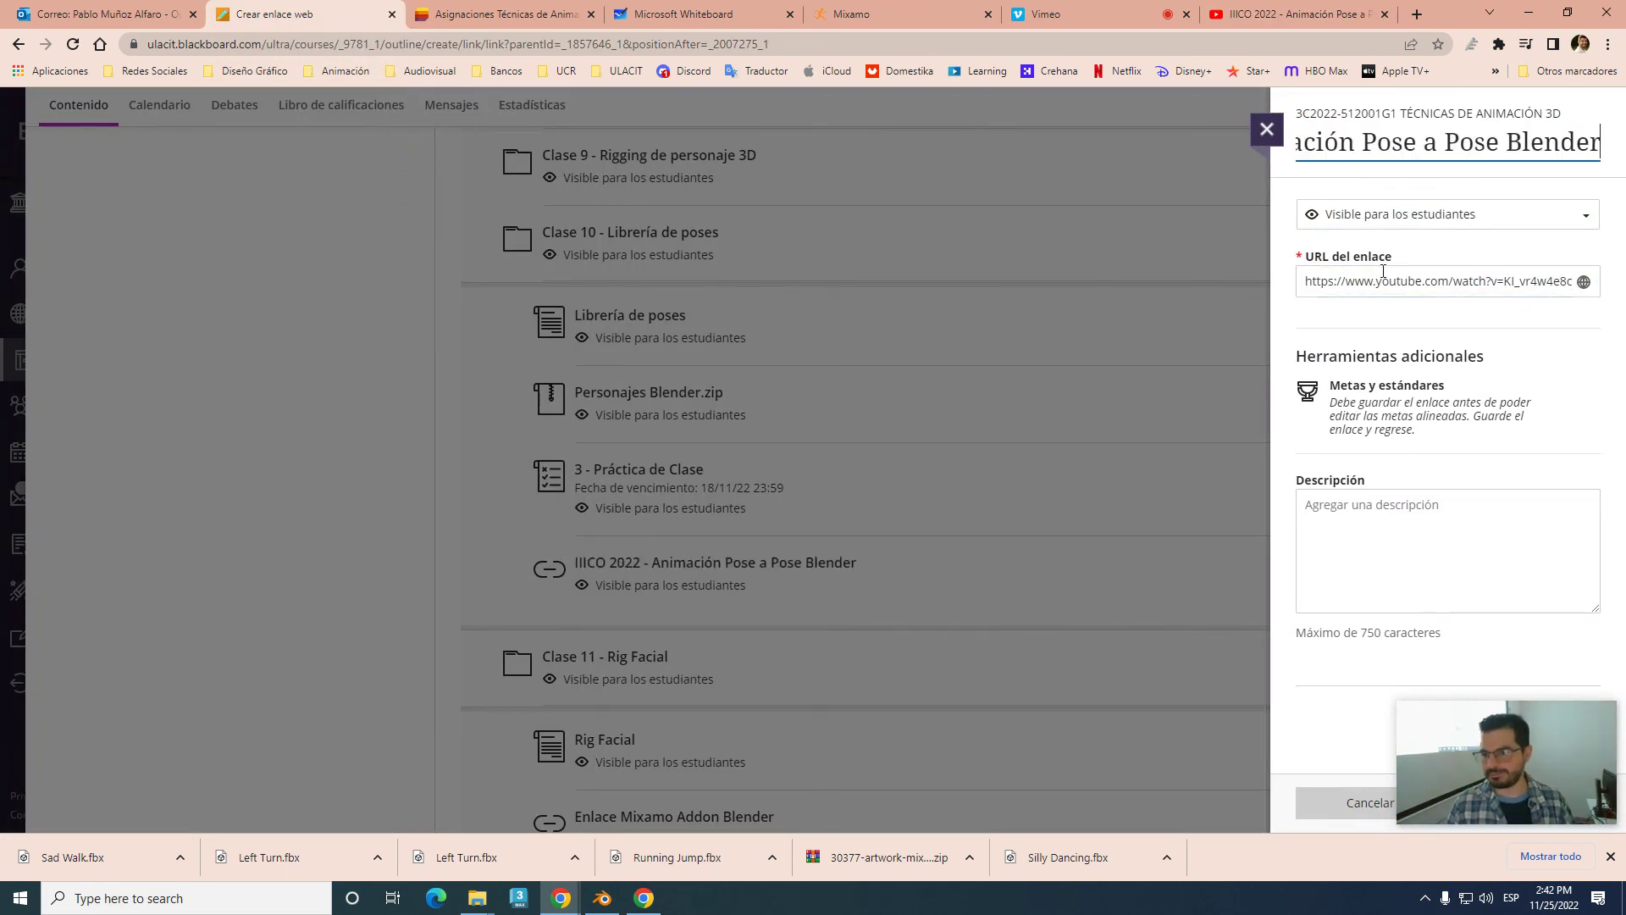
{"action": "left_click", "coordinate": [1360, 507]}
{"action": "mouse_move", "coordinate": [1502, 727]}
{"action": "left_mouse_down"}
{"action": "mouse_move", "coordinate": [1090, 561]}
{"action": "mouse_move", "coordinate": [1020, 587]}
{"action": "left_mouse_up"}
{"action": "left_click", "coordinate": [1579, 811]}
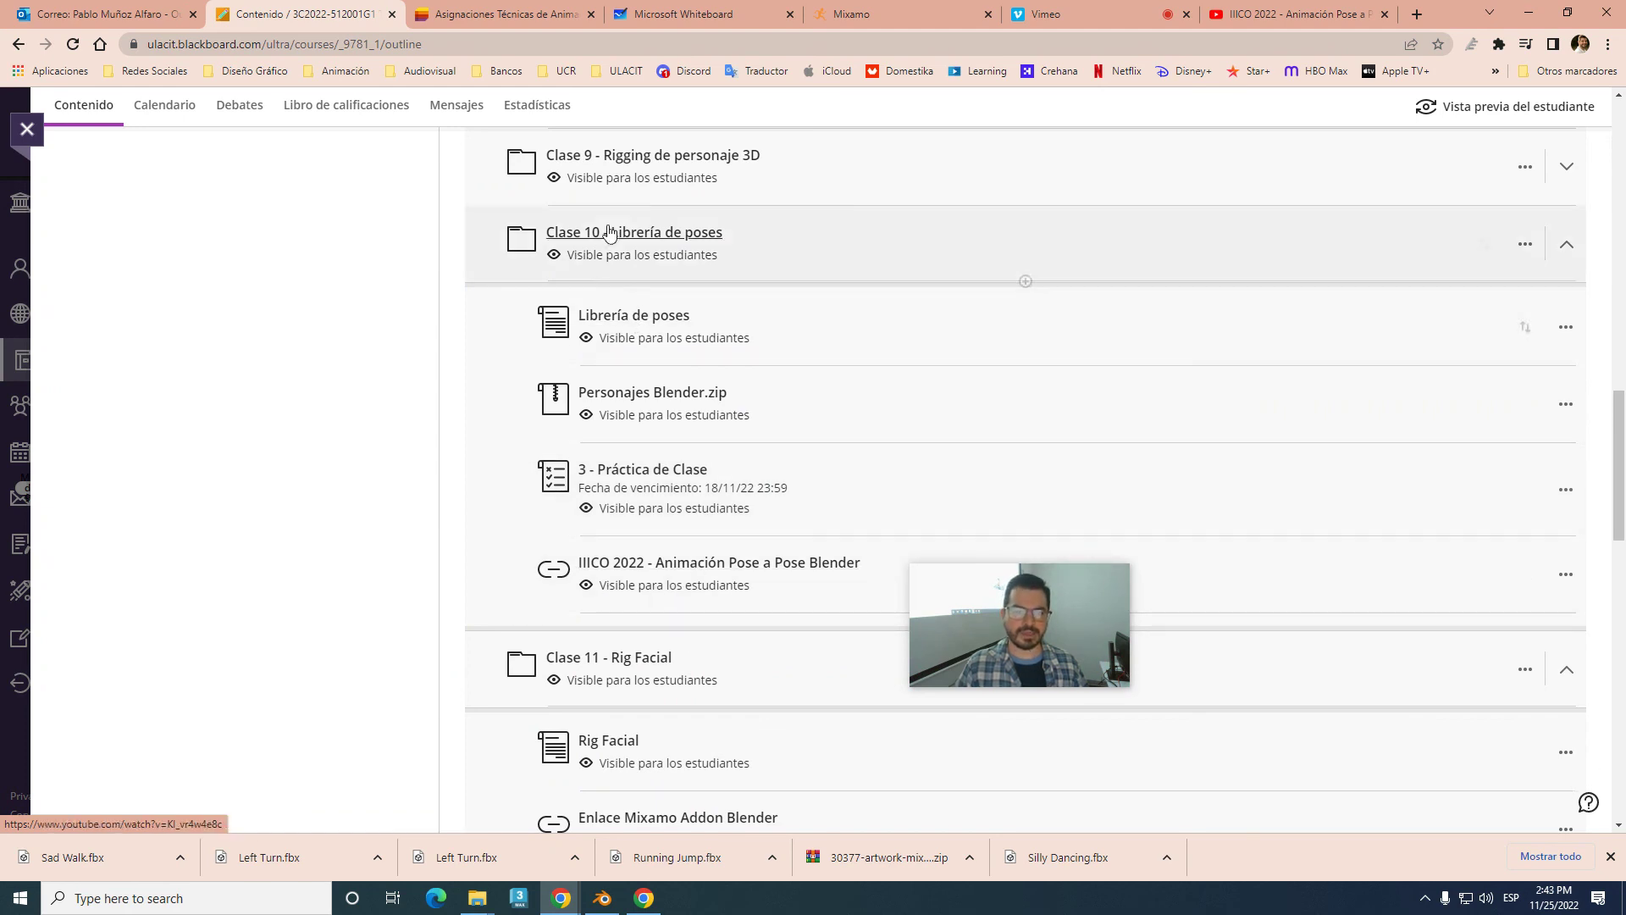
- Open the linked lesson 'IIICO 2022 - Animación Pose a Pose Blender' on YouTube and pause it at 50:14
{"action": "left_click", "coordinate": [702, 563]}
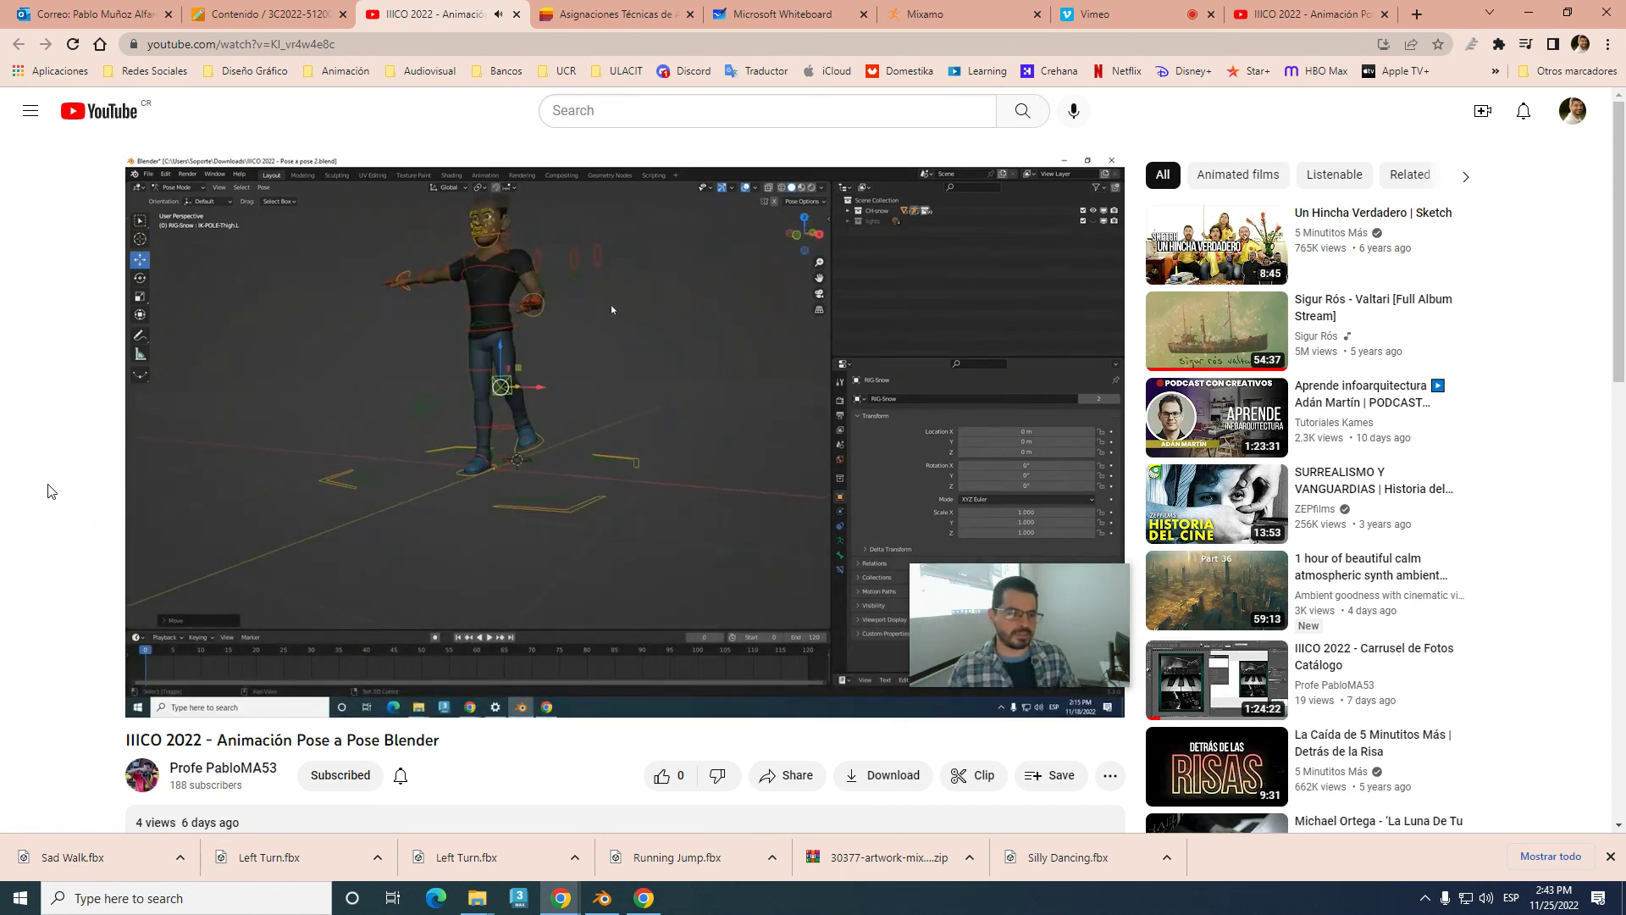
{"action": "left_click", "coordinate": [610, 350]}
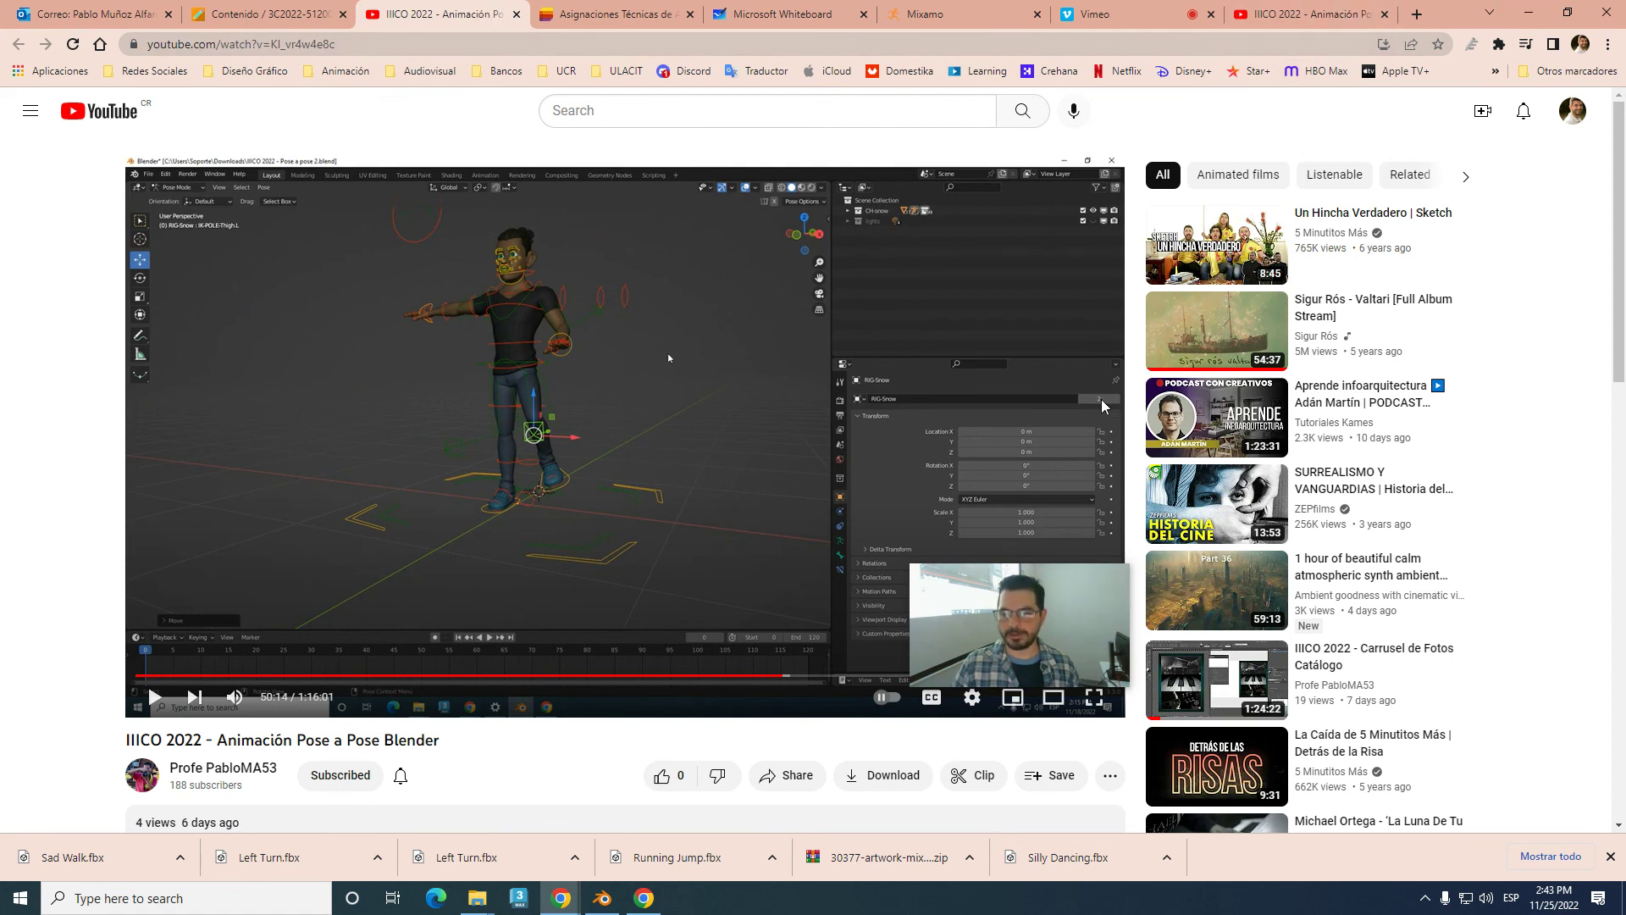
{"action": "left_click_drag", "start_coordinate": [1080, 585], "coordinate": [438, 629]}
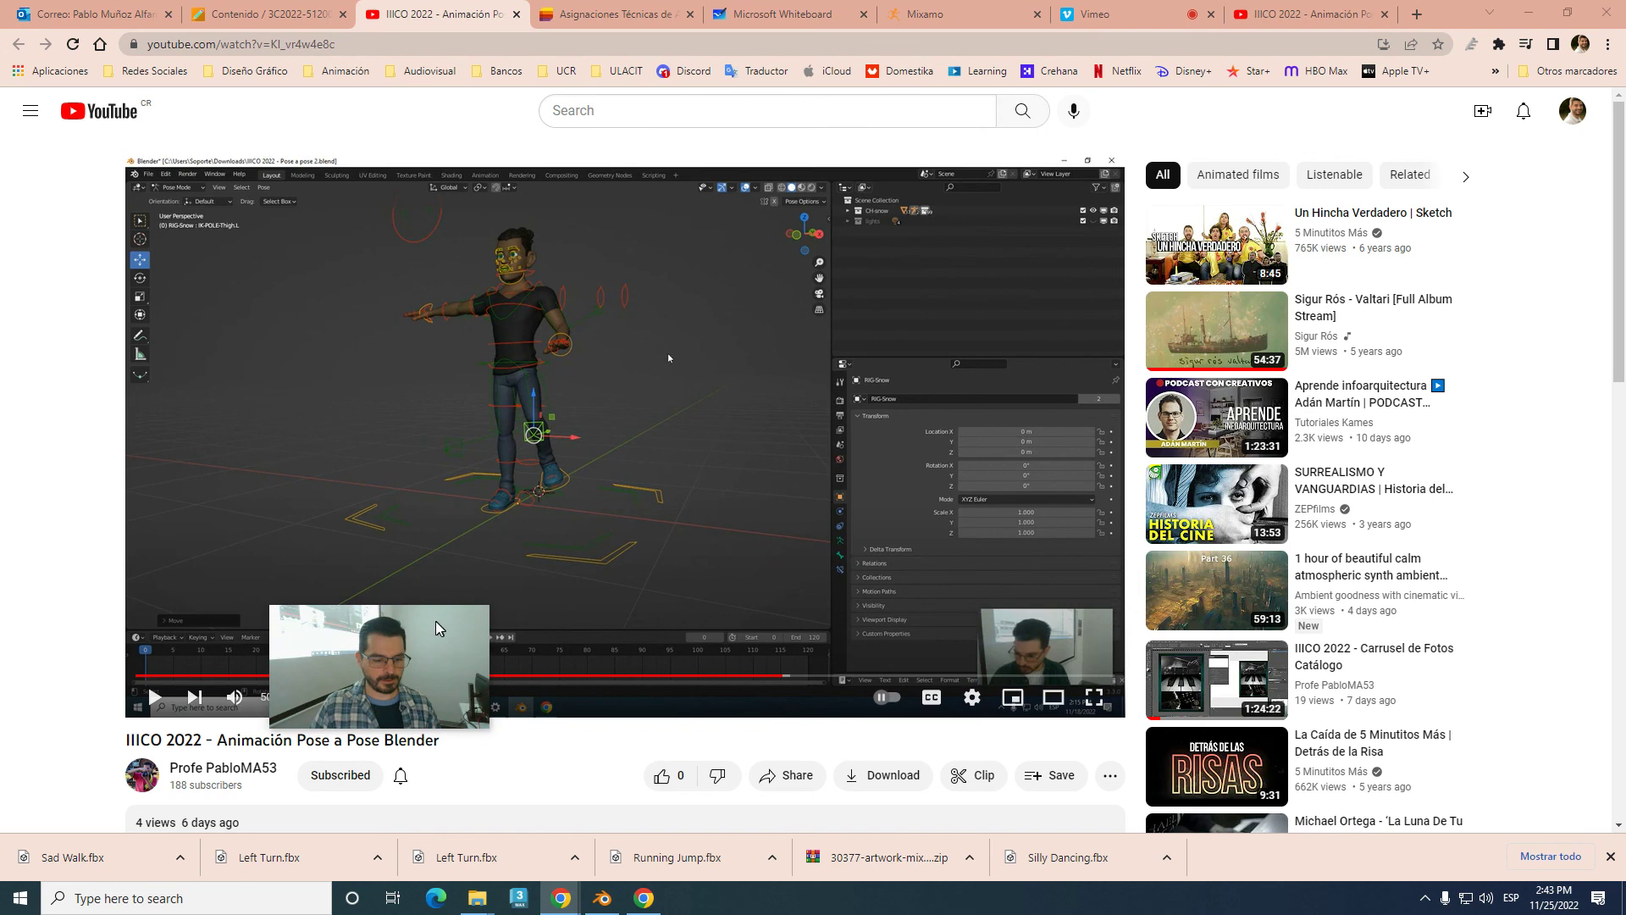
- Back in Blender, save Gabo Animado.blend via File > Save
{"action": "left_click", "coordinate": [606, 900]}
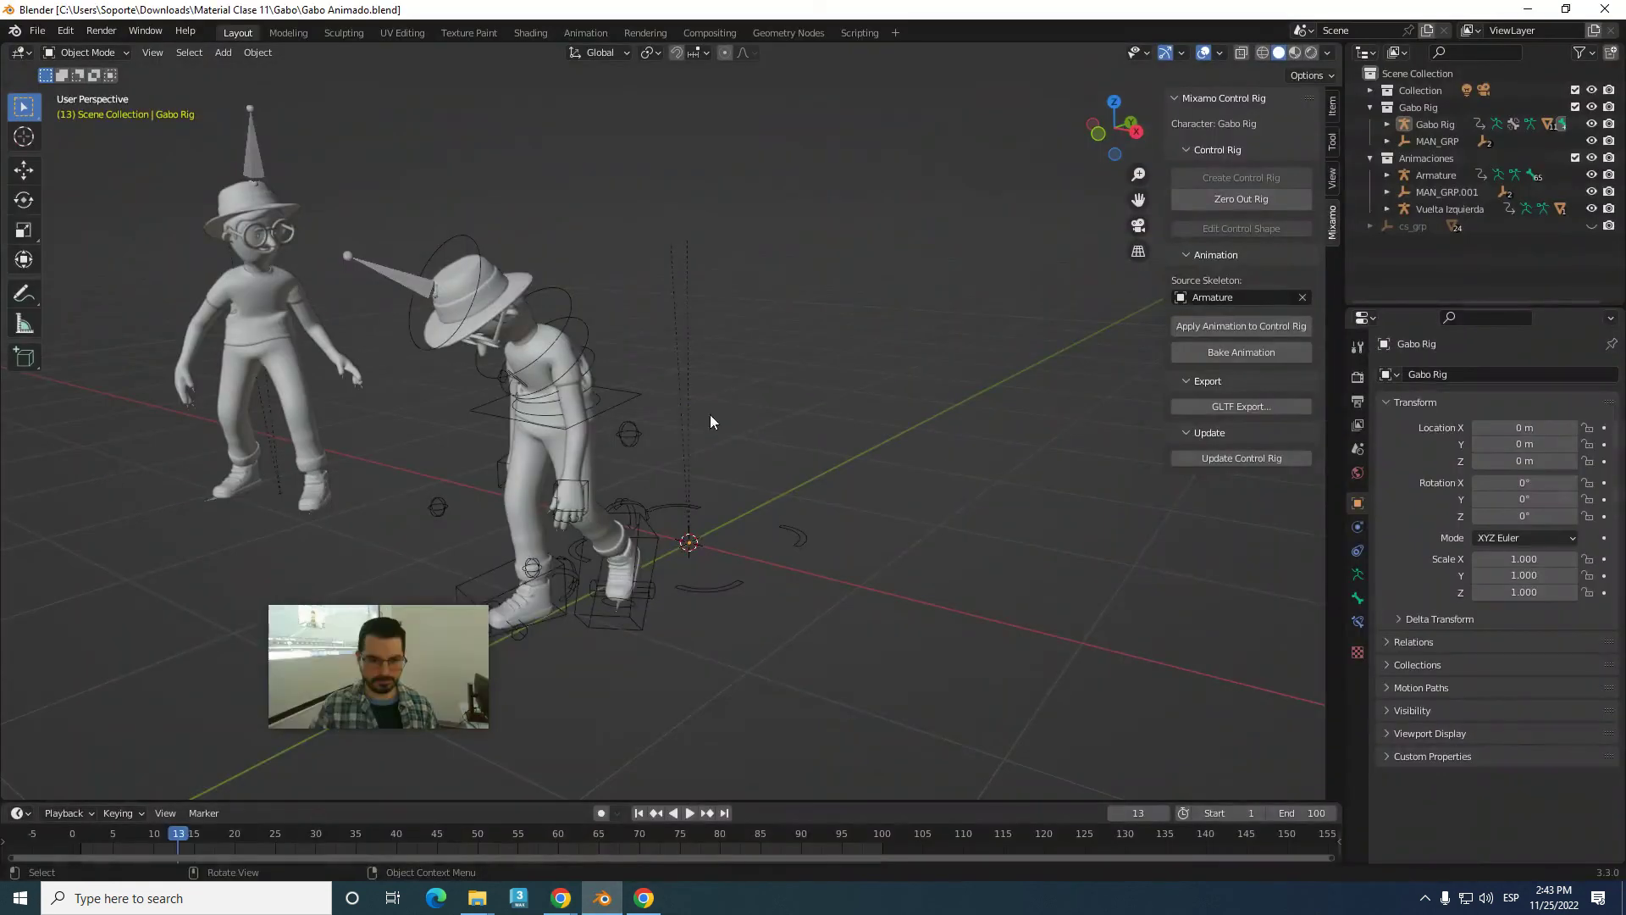
{"action": "middle_click_drag", "start_coordinate": [787, 386], "coordinate": [831, 366]}
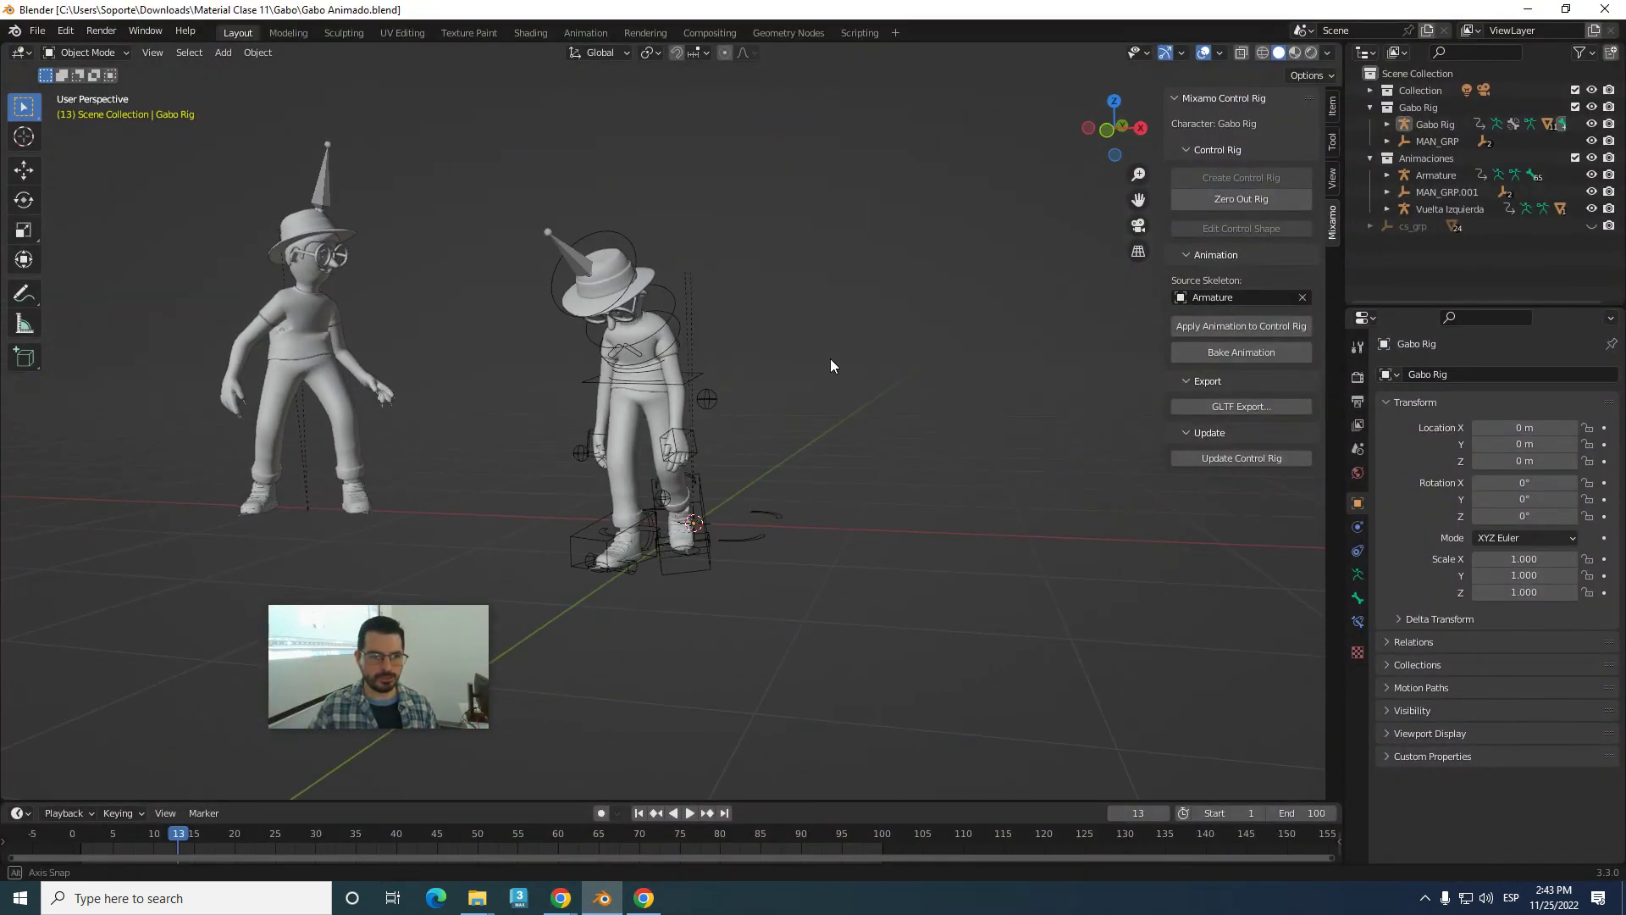
{"action": "left_click", "coordinate": [37, 30]}
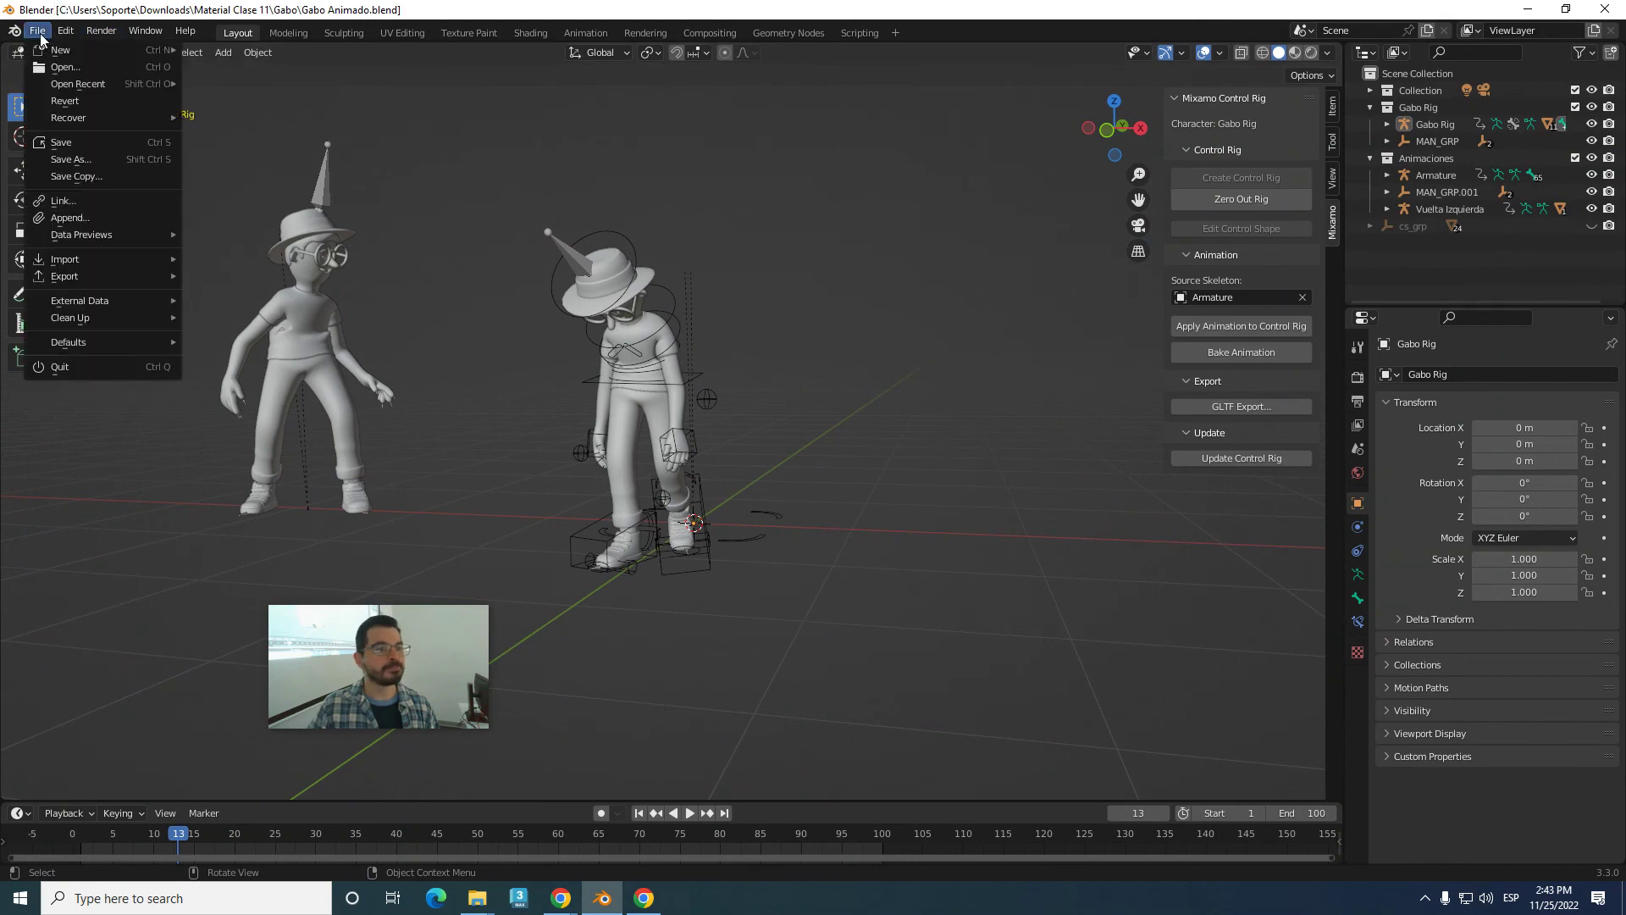
{"action": "left_click", "coordinate": [68, 142]}
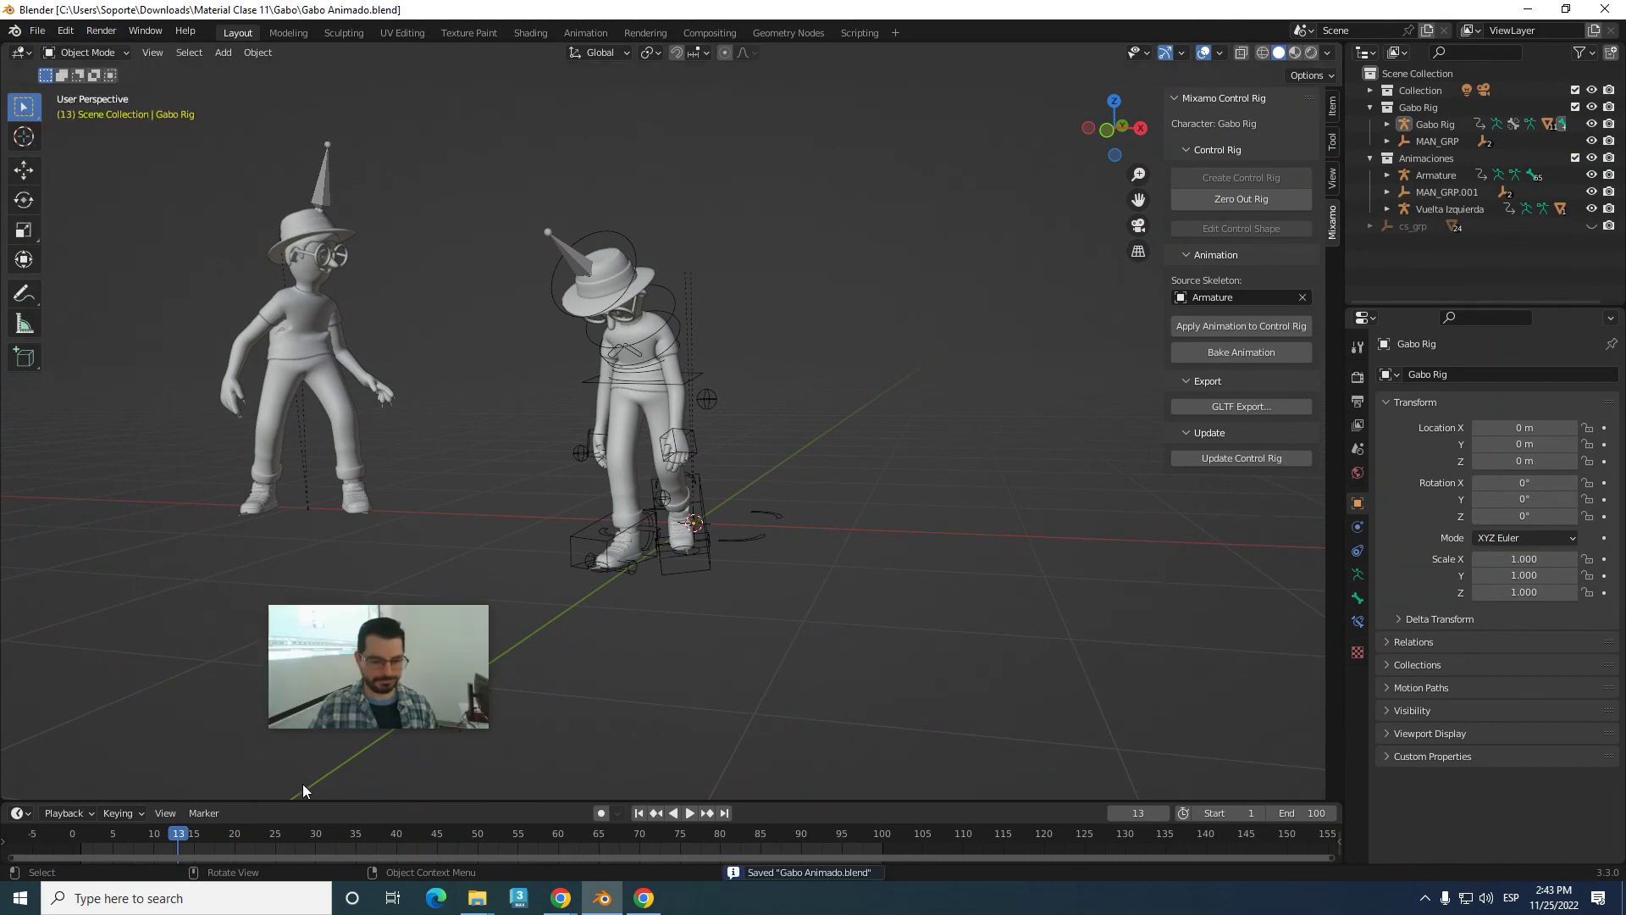
- Play the walk animation, stop it and return to frame 0
{"action": "key", "text": "space"}
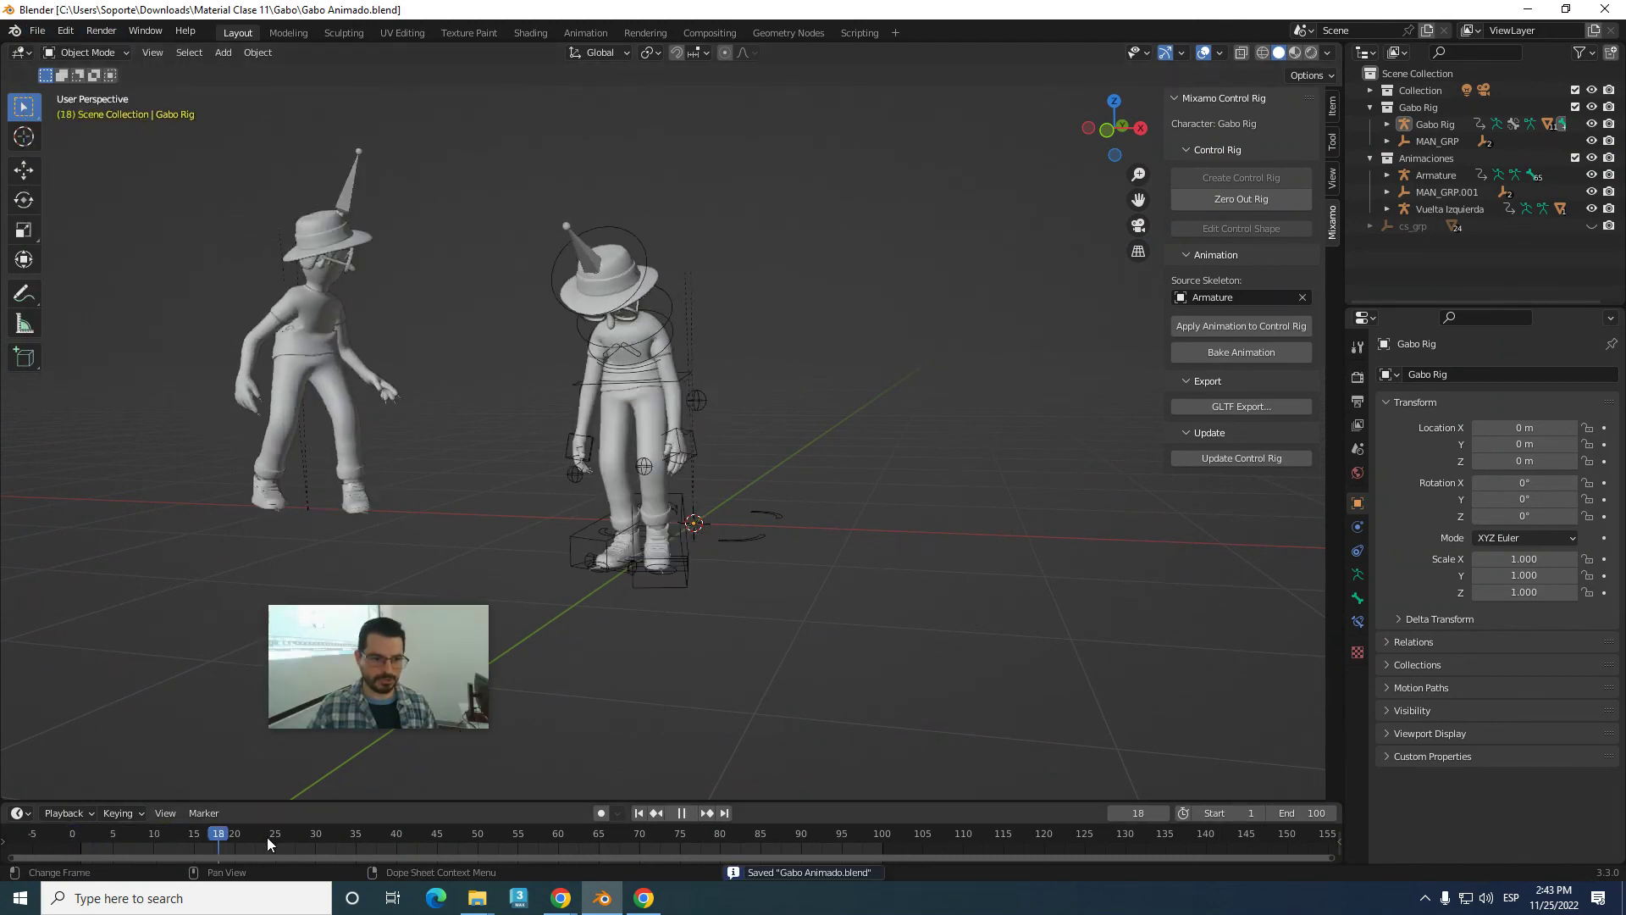
{"action": "left_click", "coordinate": [72, 838]}
{"action": "key", "text": "space"}
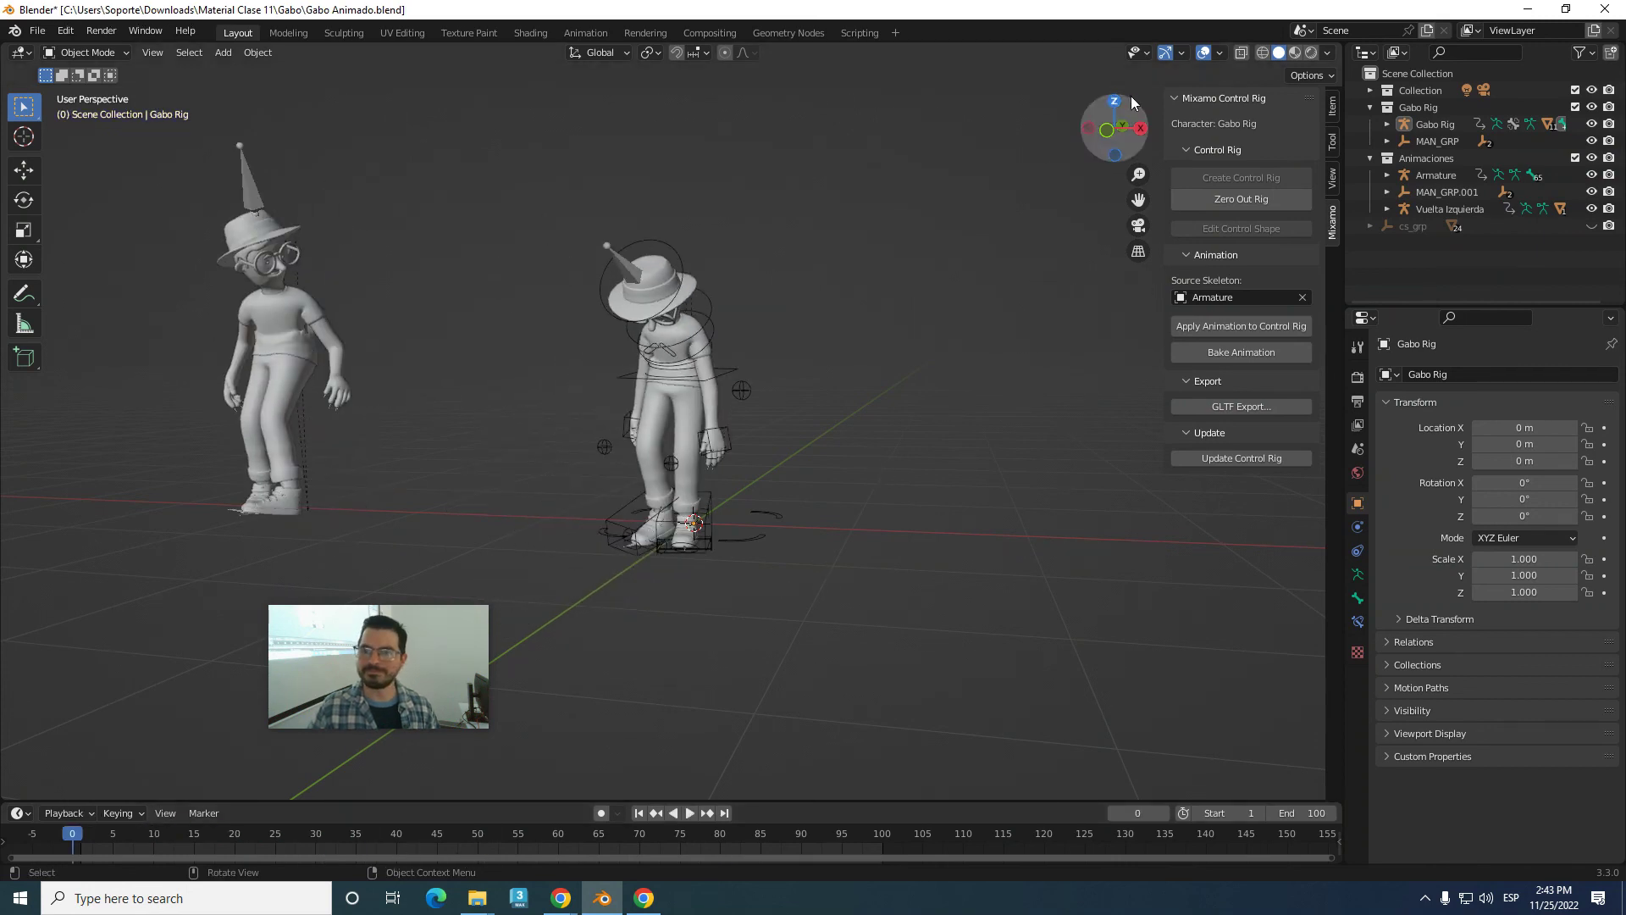
- Turn off Armature visibility so only the two Gabo meshes show, orbiting to view them
{"action": "left_click", "coordinate": [1142, 53]}
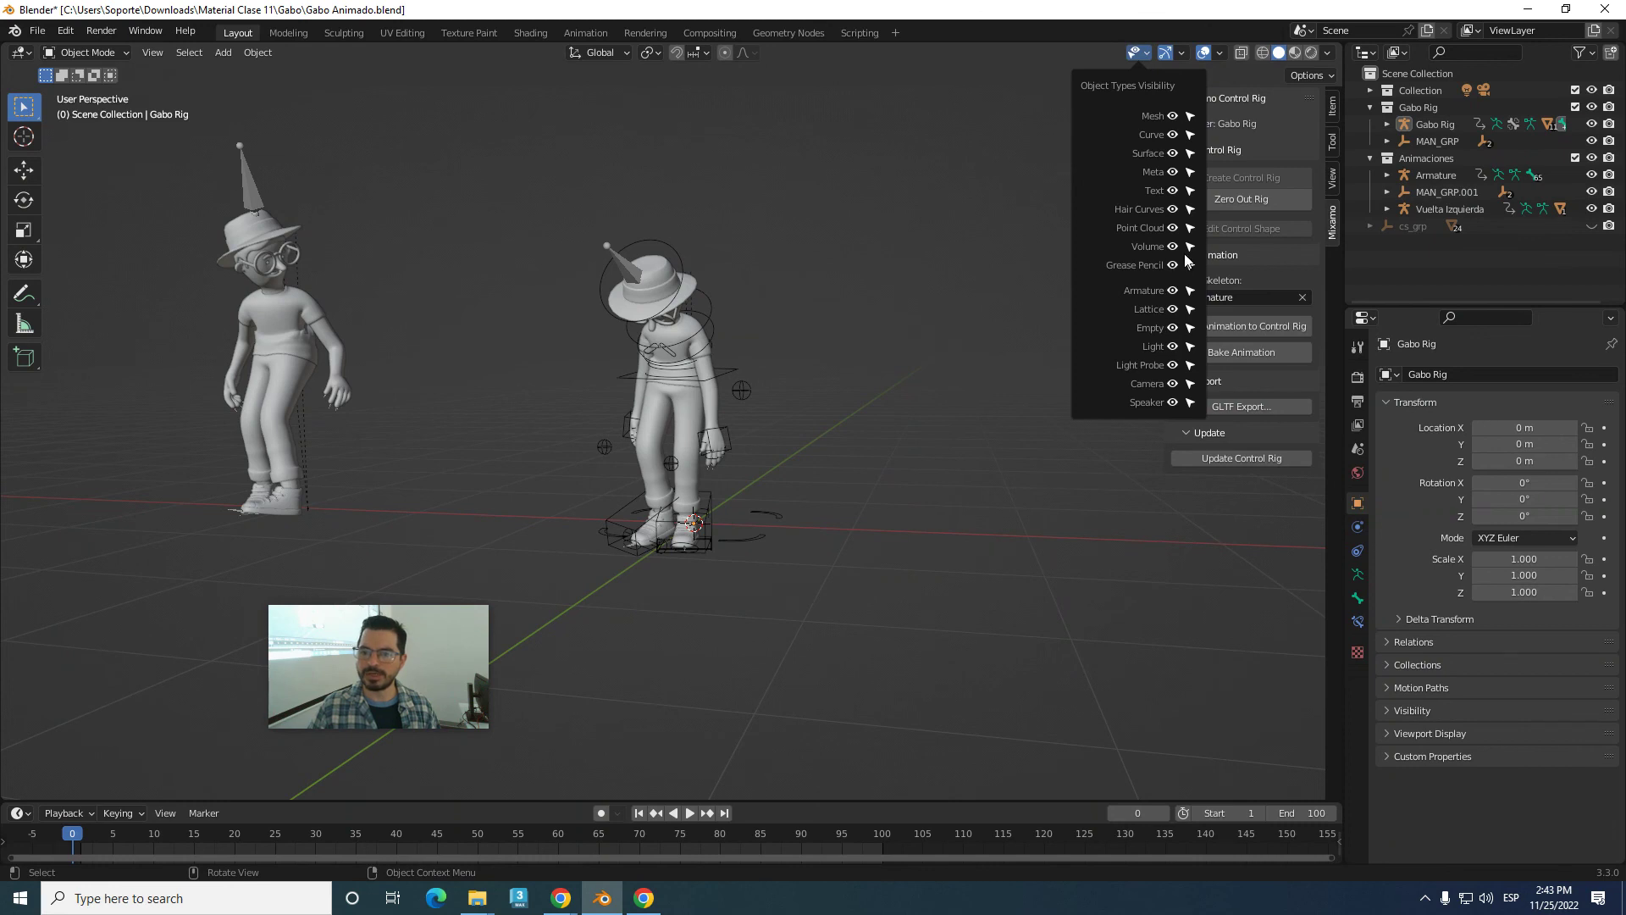
{"action": "left_click", "coordinate": [1173, 291]}
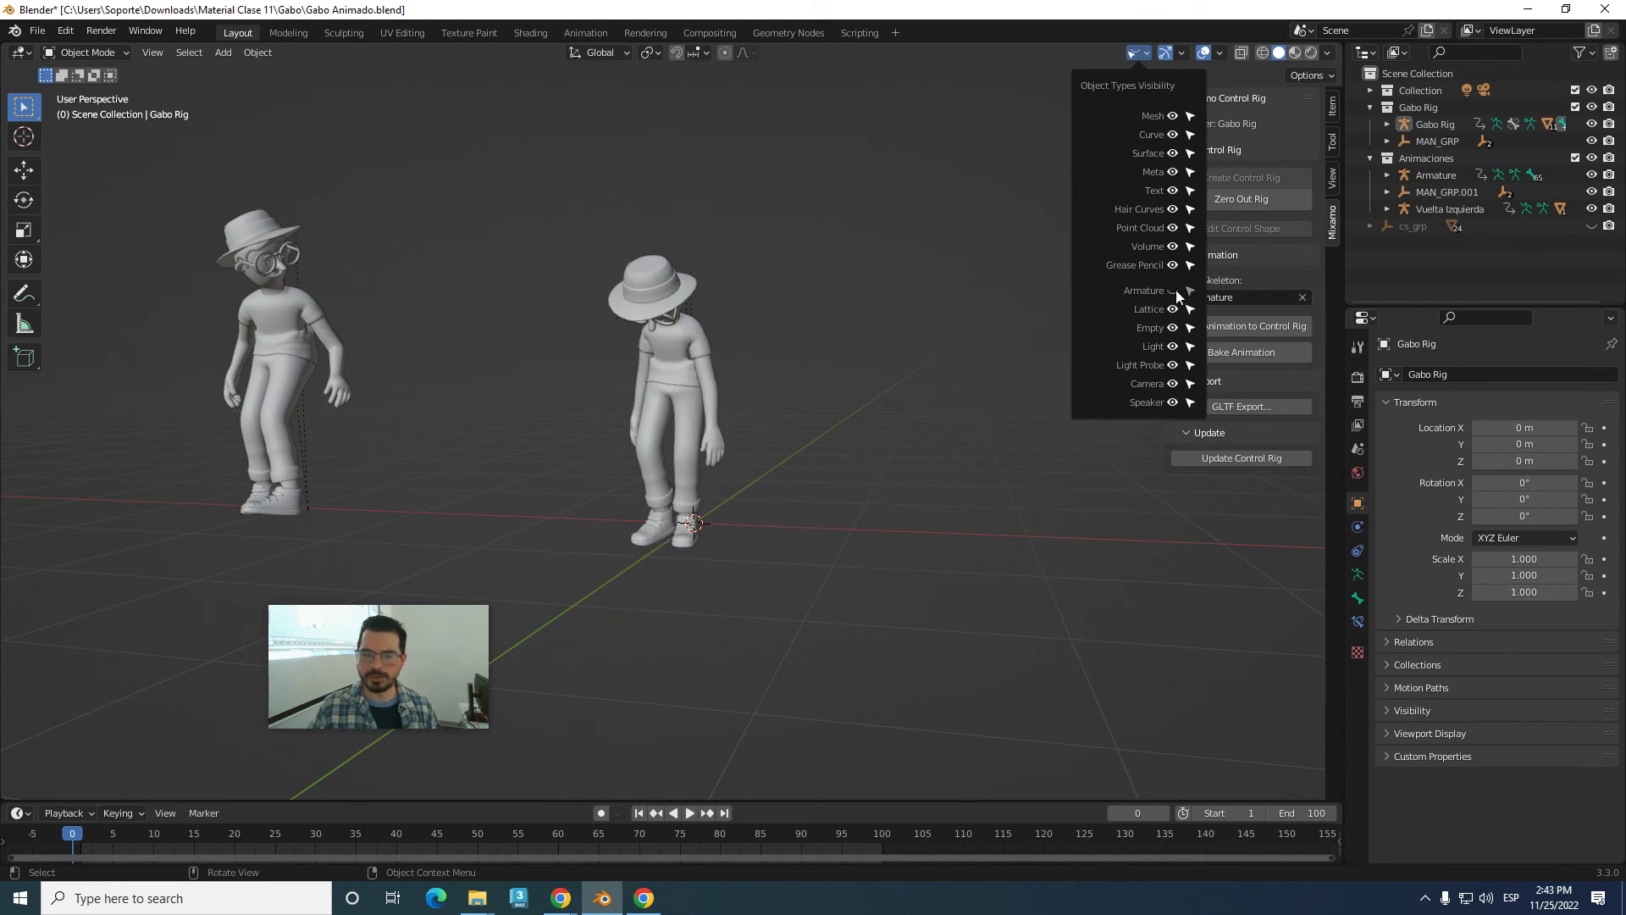
{"action": "middle_click_drag", "start_coordinate": [786, 440], "coordinate": [698, 459]}
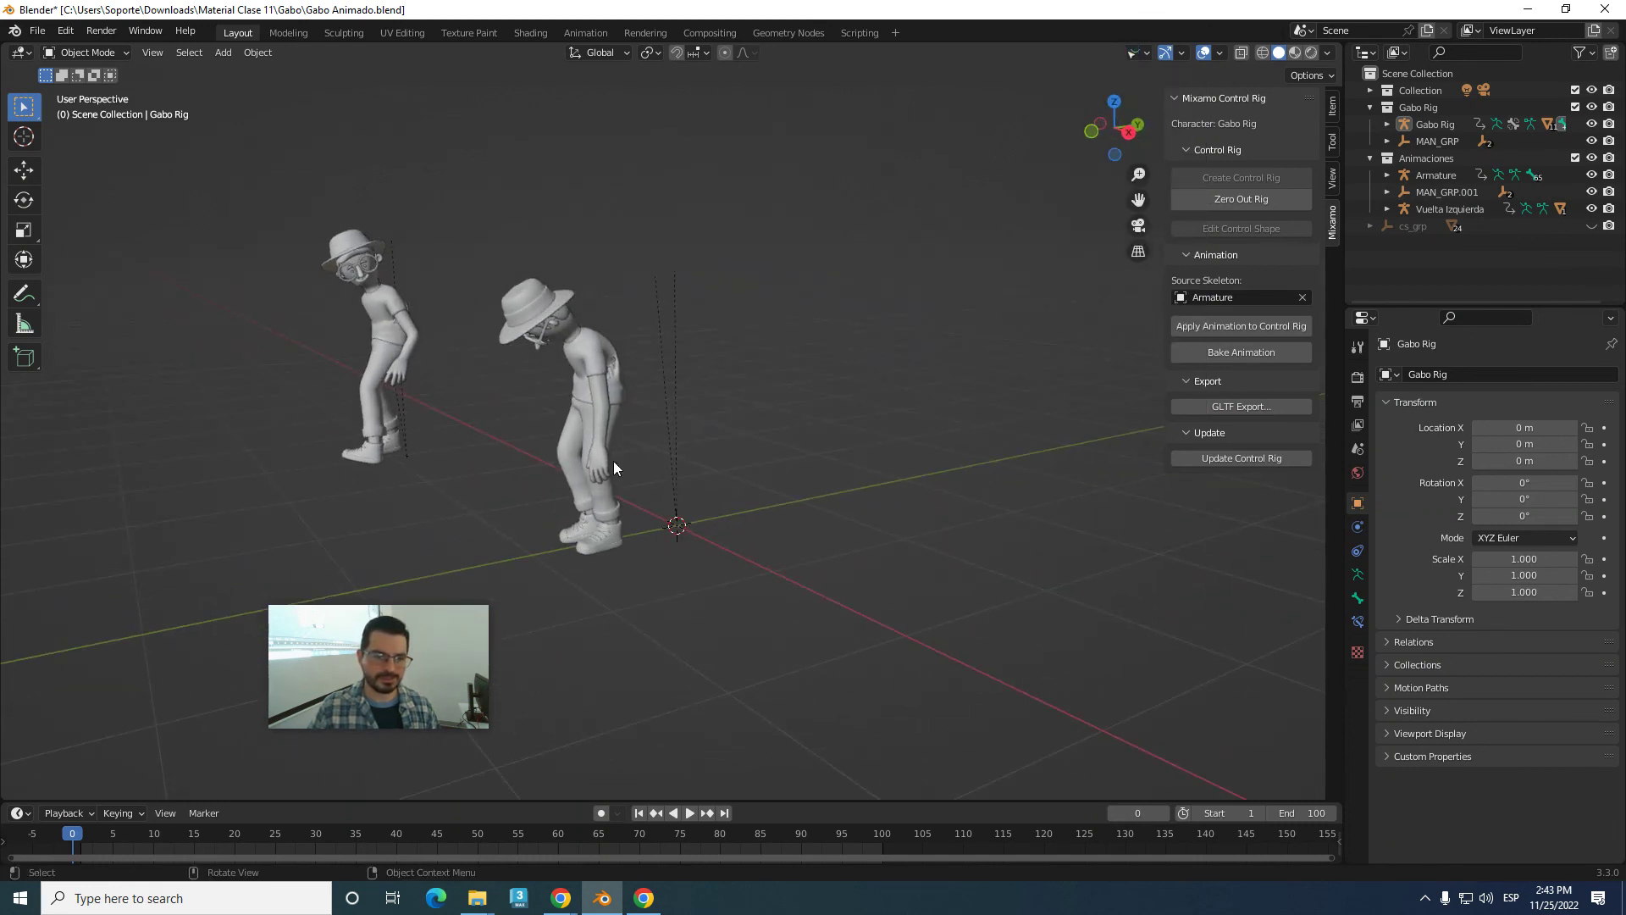
{"action": "mouse_move", "coordinate": [547, 466]}
{"action": "middle_mouse_down"}
{"action": "mouse_move", "coordinate": [747, 441]}
{"action": "mouse_move", "coordinate": [803, 612]}
{"action": "mouse_move", "coordinate": [851, 608]}
{"action": "middle_mouse_up"}
{"action": "mouse_move", "coordinate": [448, 617]}
{"action": "left_mouse_down"}
{"action": "mouse_move", "coordinate": [235, 721]}
{"action": "mouse_move", "coordinate": [207, 664]}
{"action": "left_mouse_up"}
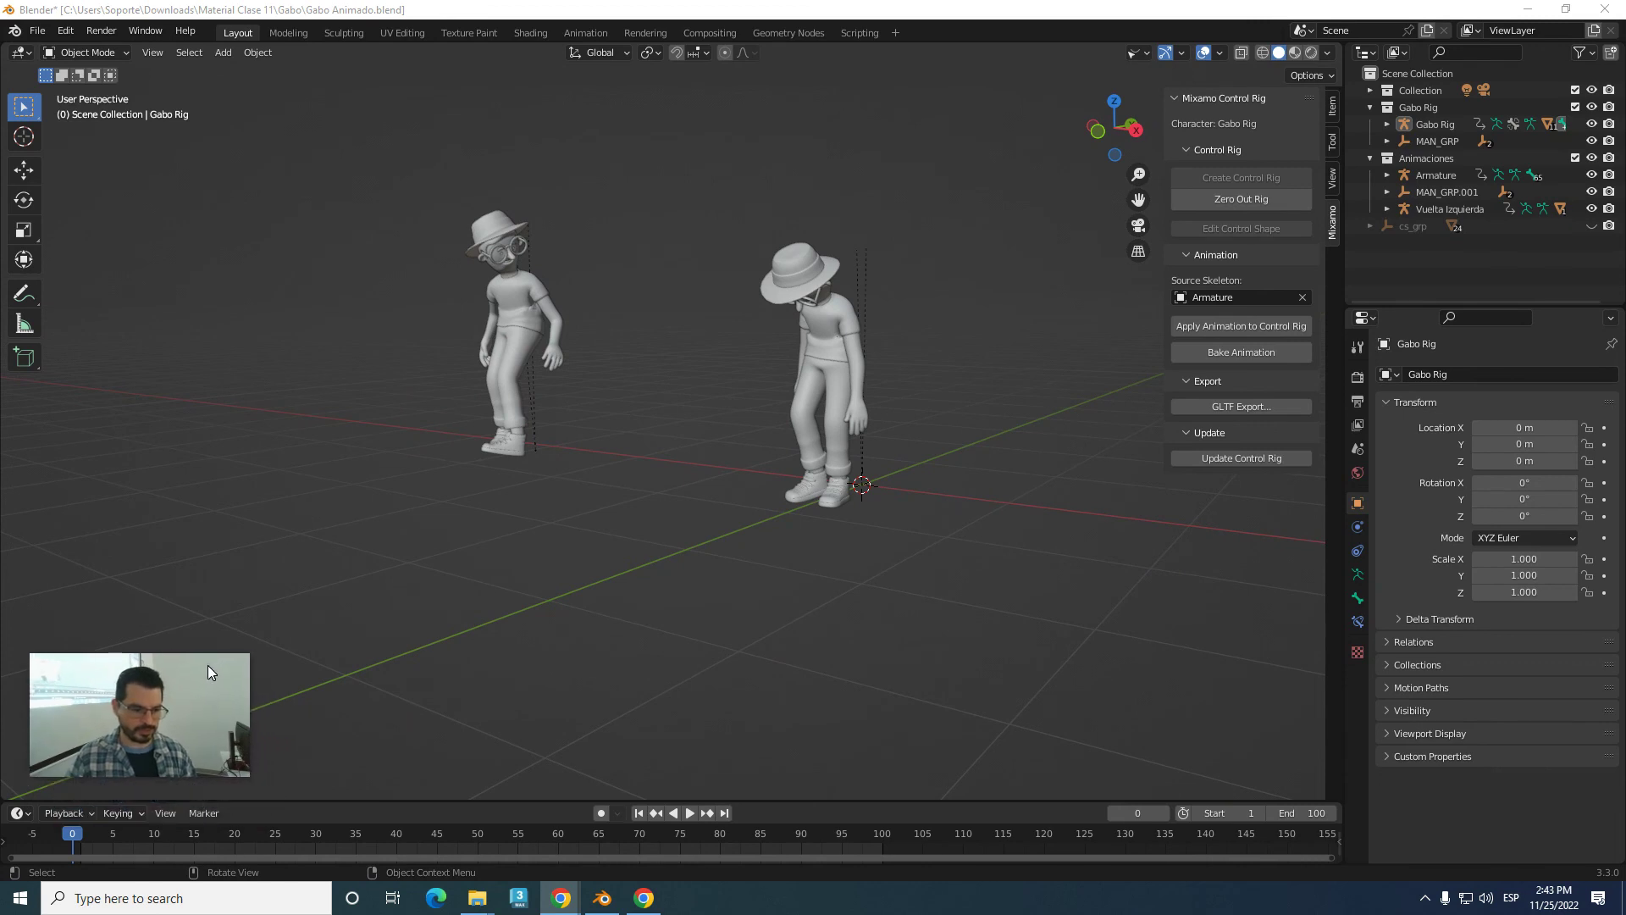
- Play the walk animation and stop it at frame 91
{"action": "left_click", "coordinate": [689, 812]}
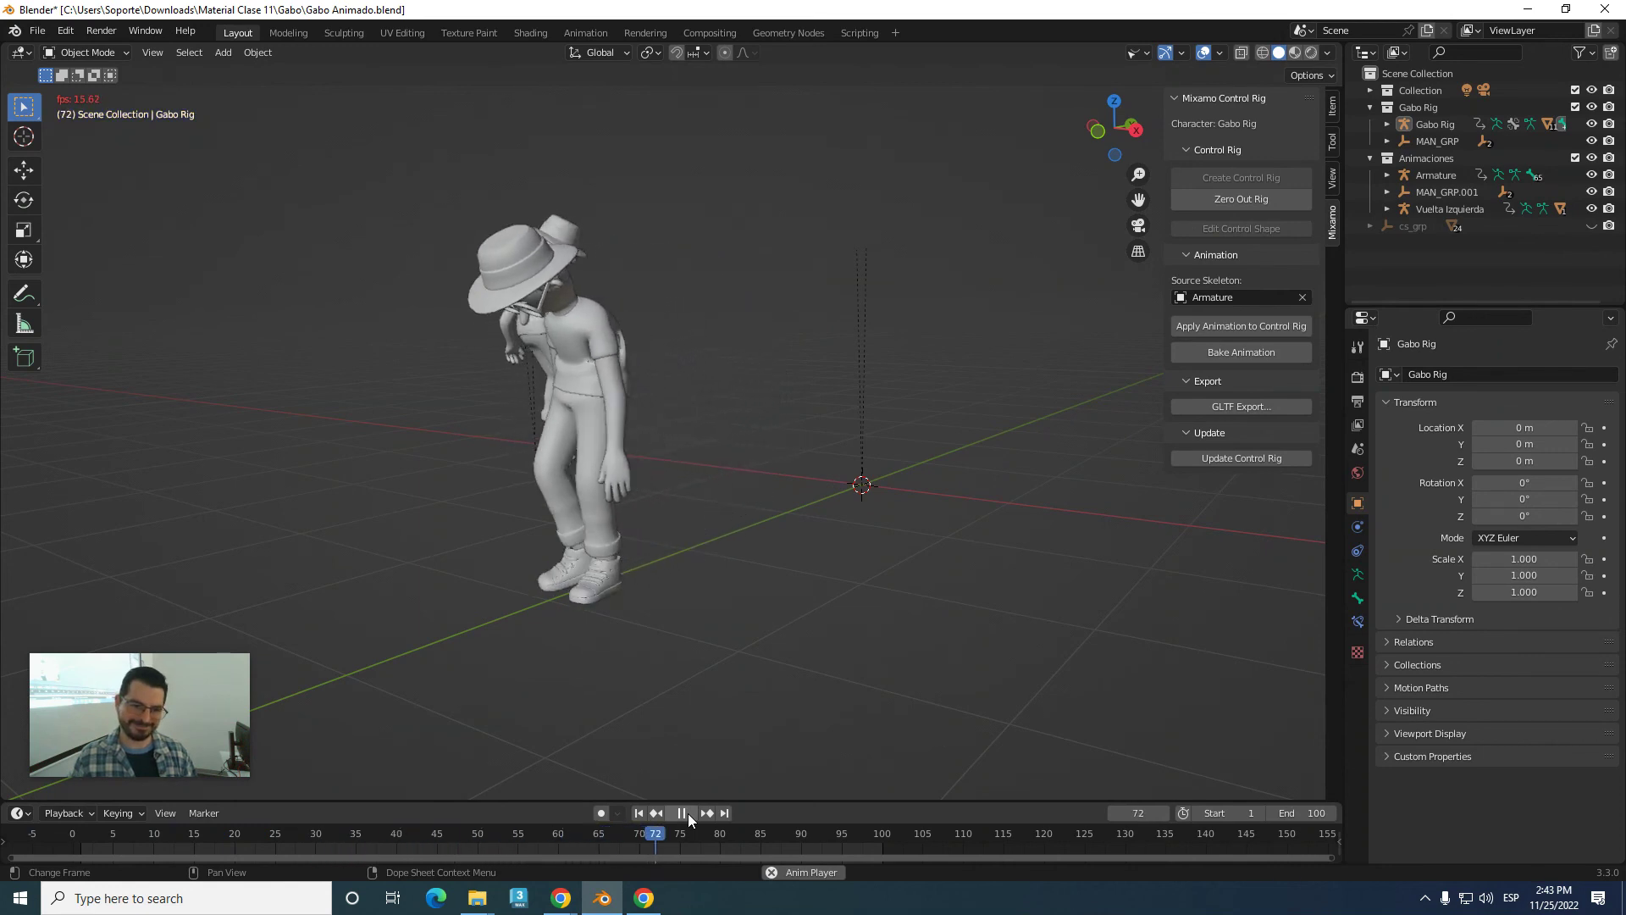
{"action": "left_click", "coordinate": [681, 813]}
{"action": "middle_click_drag", "start_coordinate": [691, 664], "coordinate": [645, 666]}
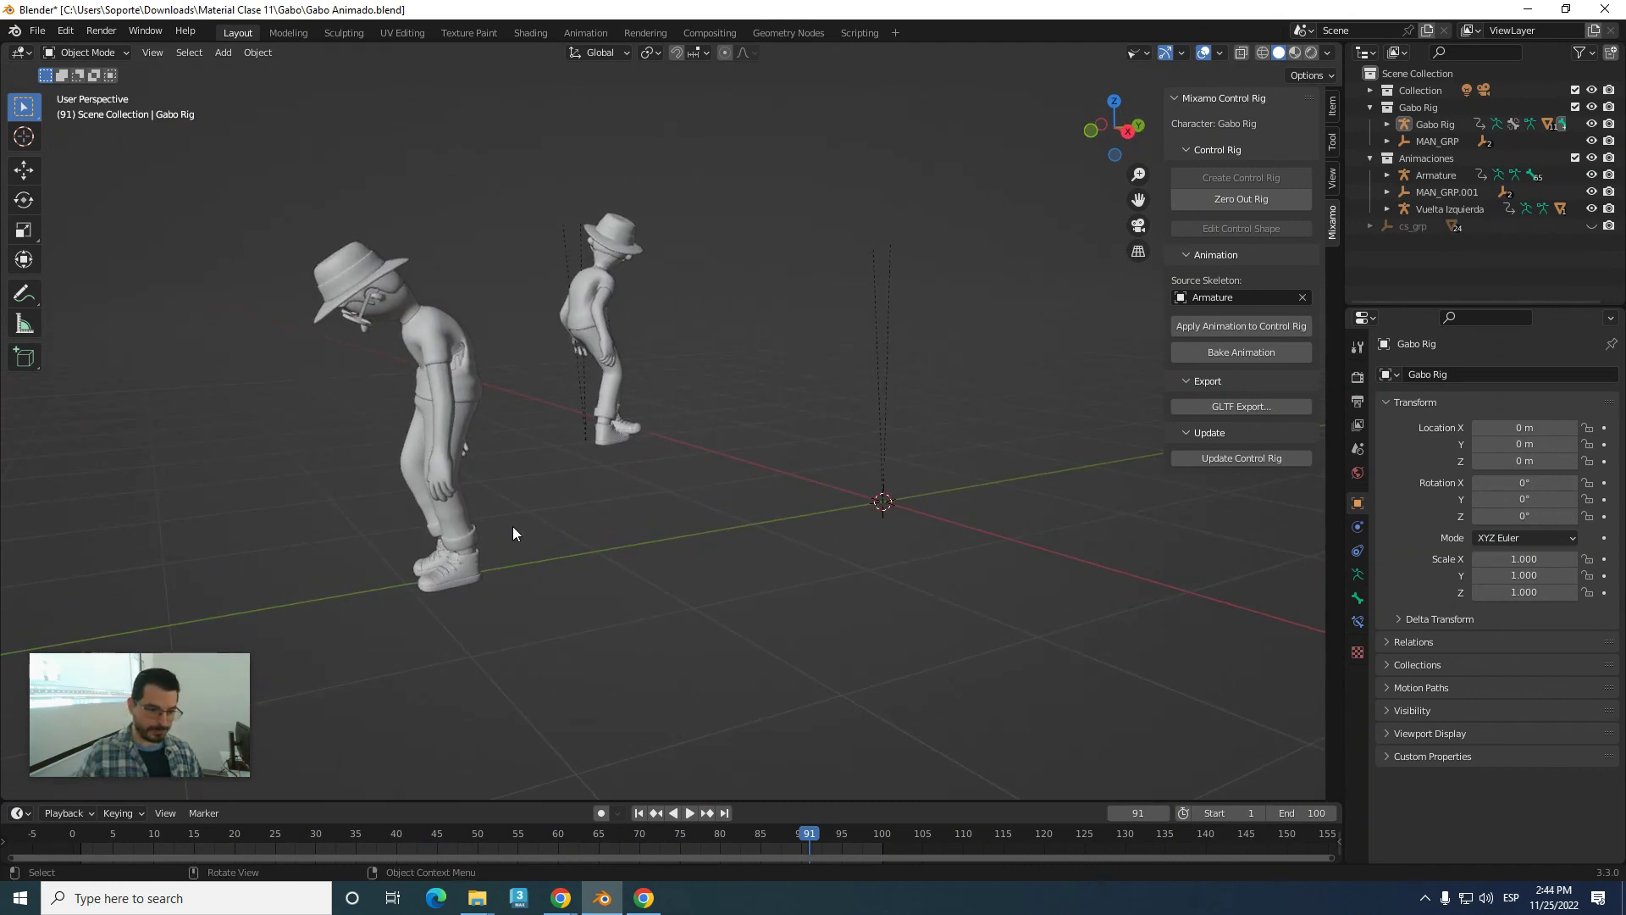
- Hide the screen-sharing notice and bring Chrome's Vimeo recording tab to the front
{"action": "left_click", "coordinate": [645, 898]}
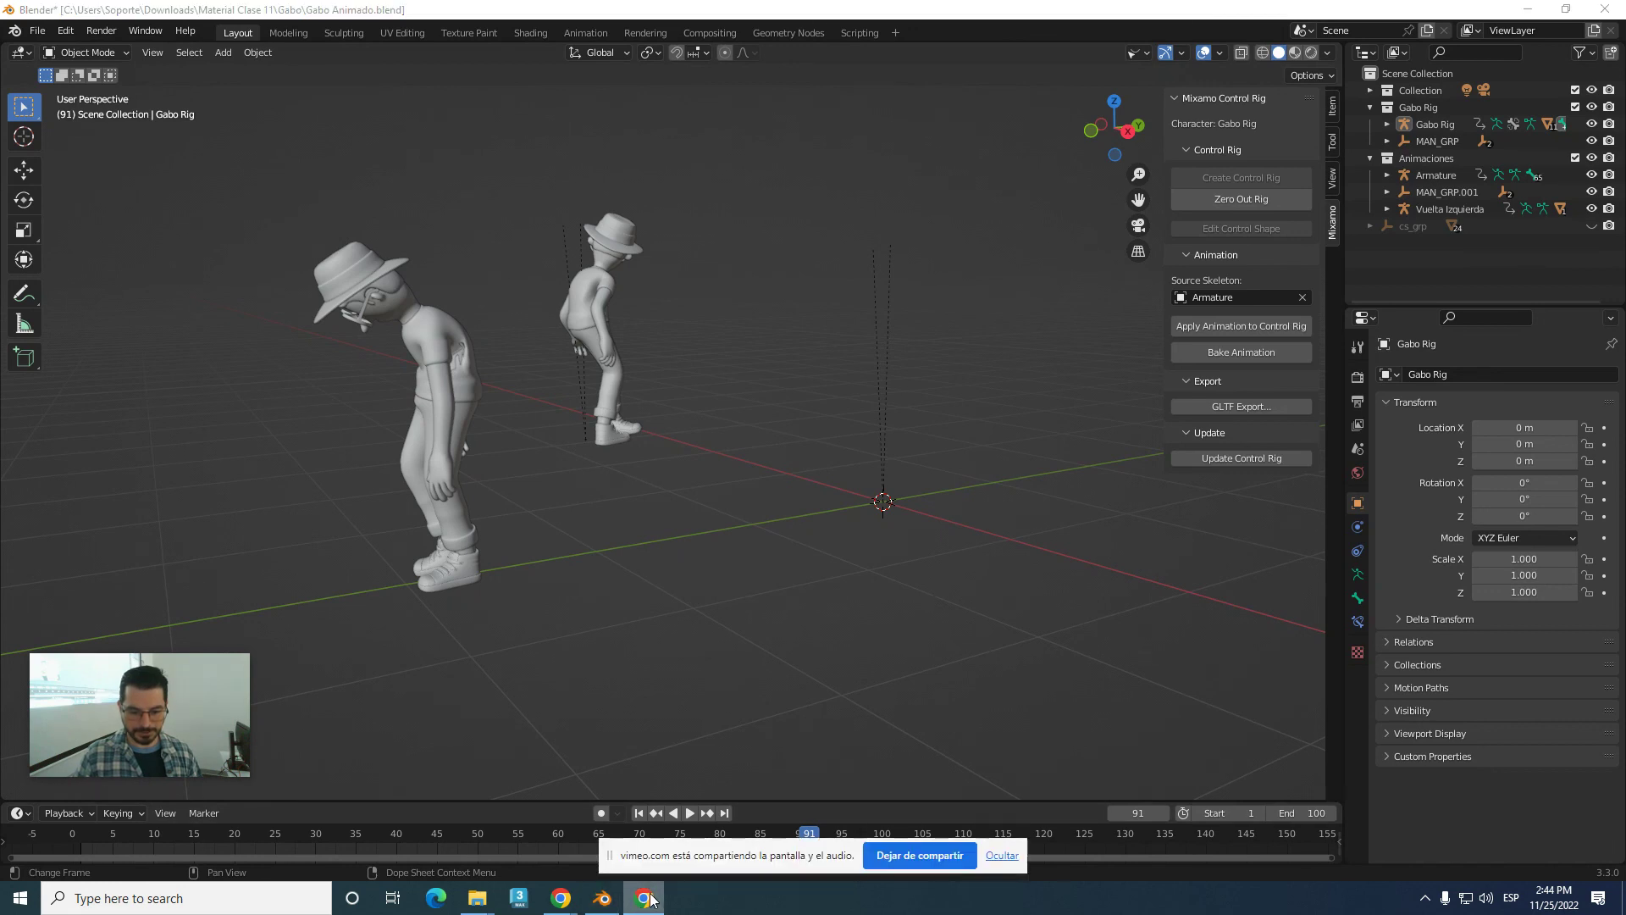
{"action": "left_click", "coordinate": [999, 855]}
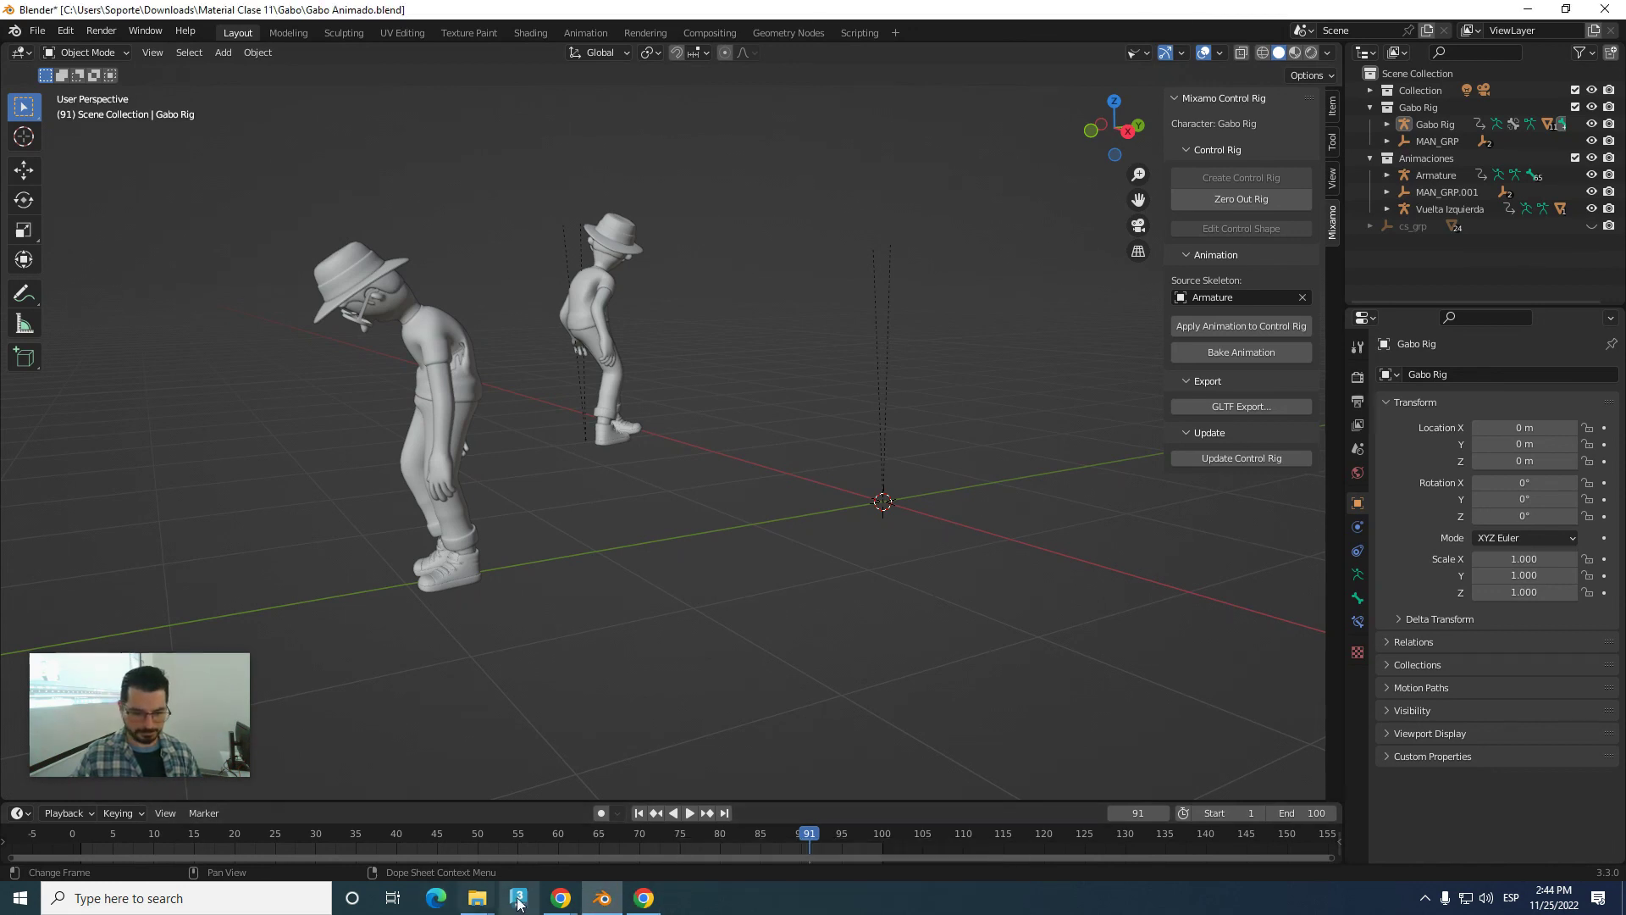
{"action": "mouse_move", "coordinate": [561, 898]}
{"action": "left_click", "coordinate": [471, 827]}
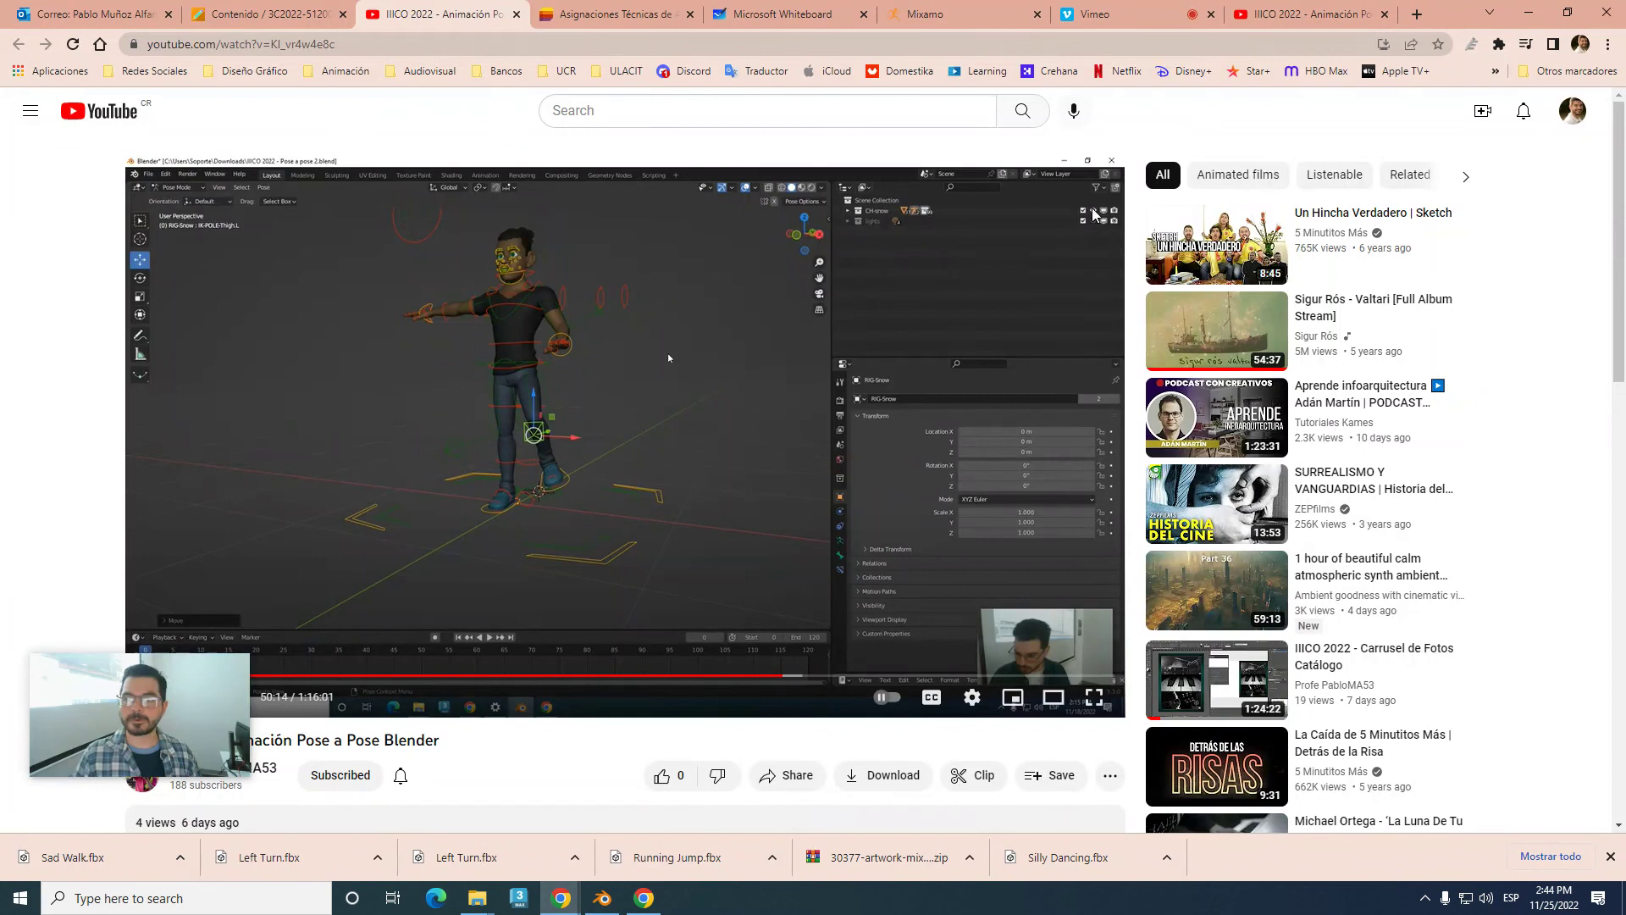
{"action": "left_click", "coordinate": [1101, 14]}
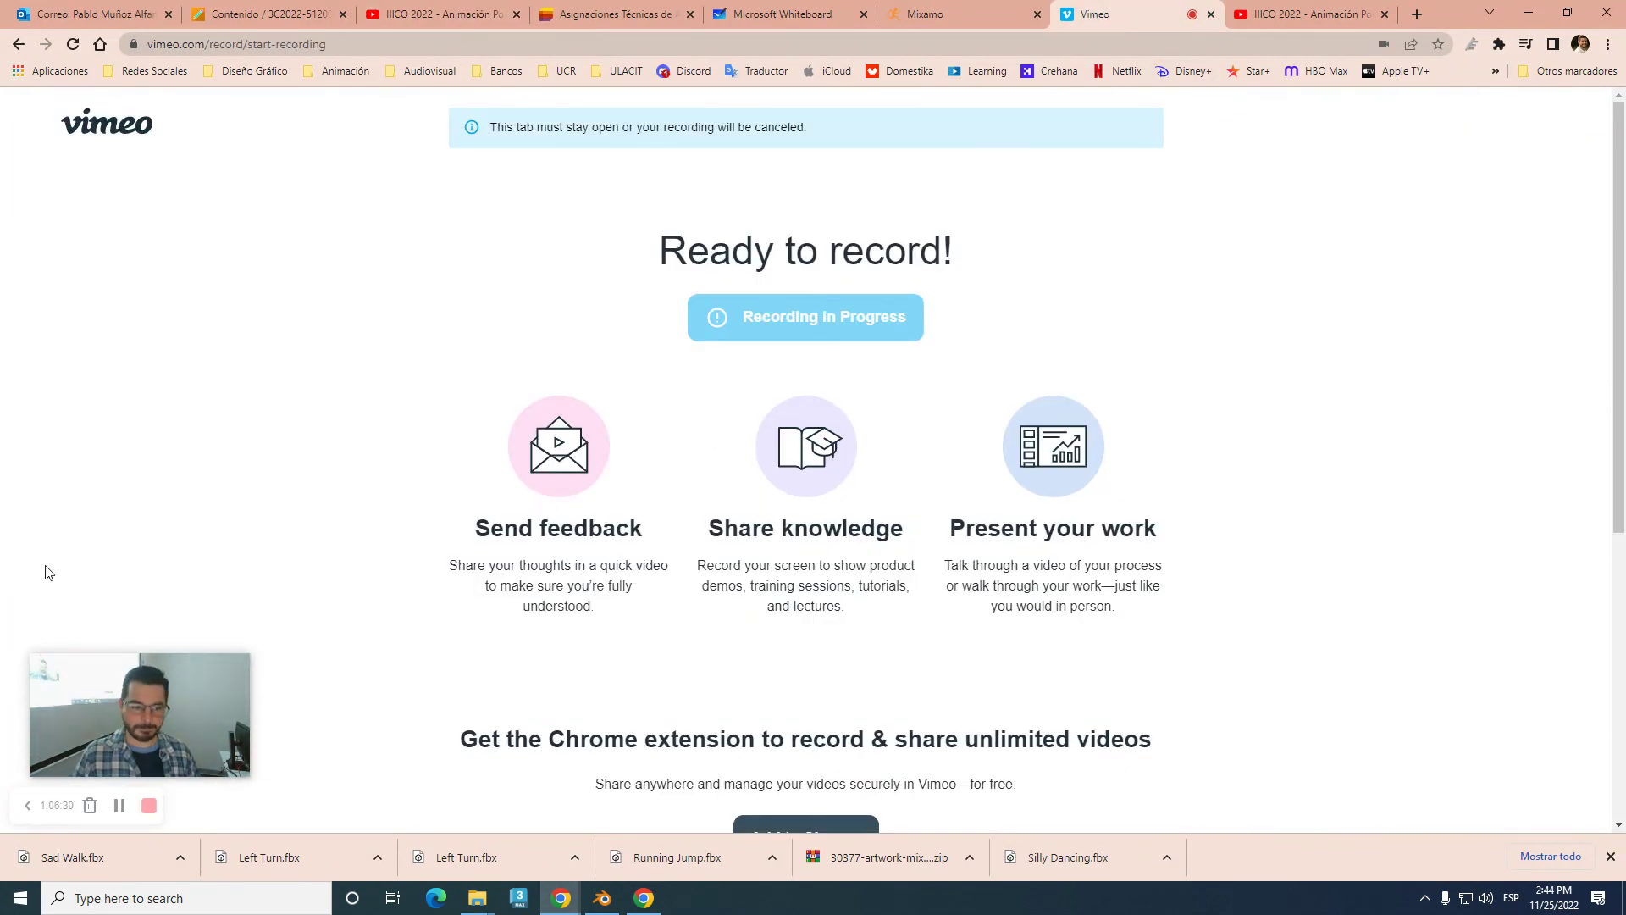